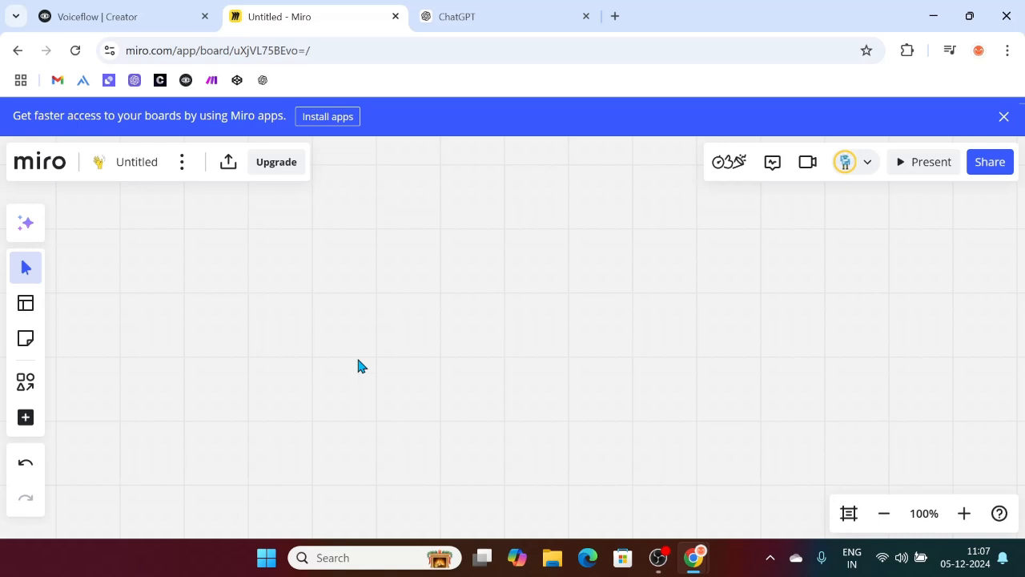
Step: Switch to the ShoeShop Knowledge Base conversation in ChatGPT and scroll through the prompt
click(452, 10)
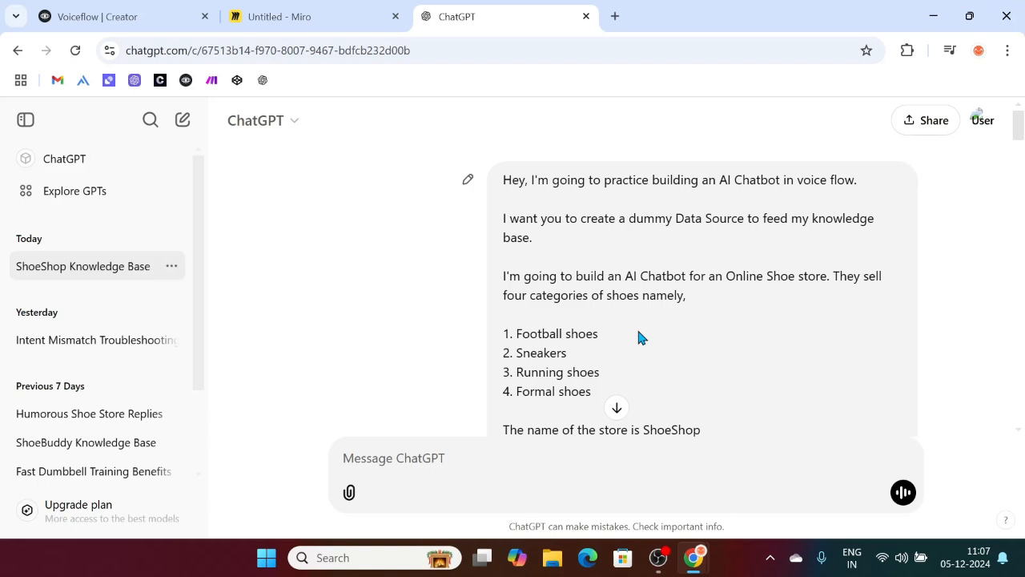
scroll(572, 250, down, 1)
scroll(572, 251, up, 1)
scroll(621, 245, down, 1)
scroll(621, 245, down, 3)
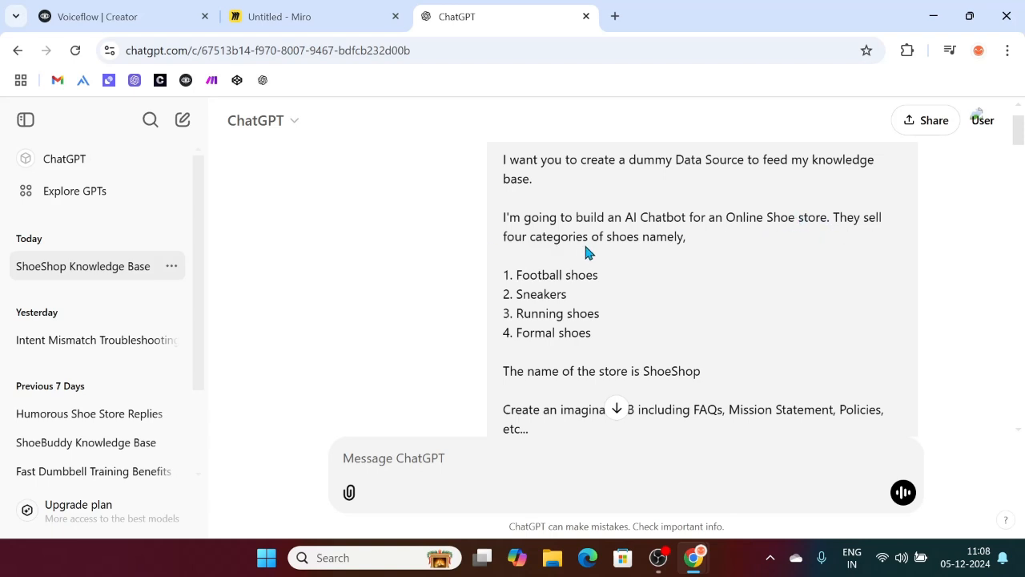
scroll(692, 240, down, 2)
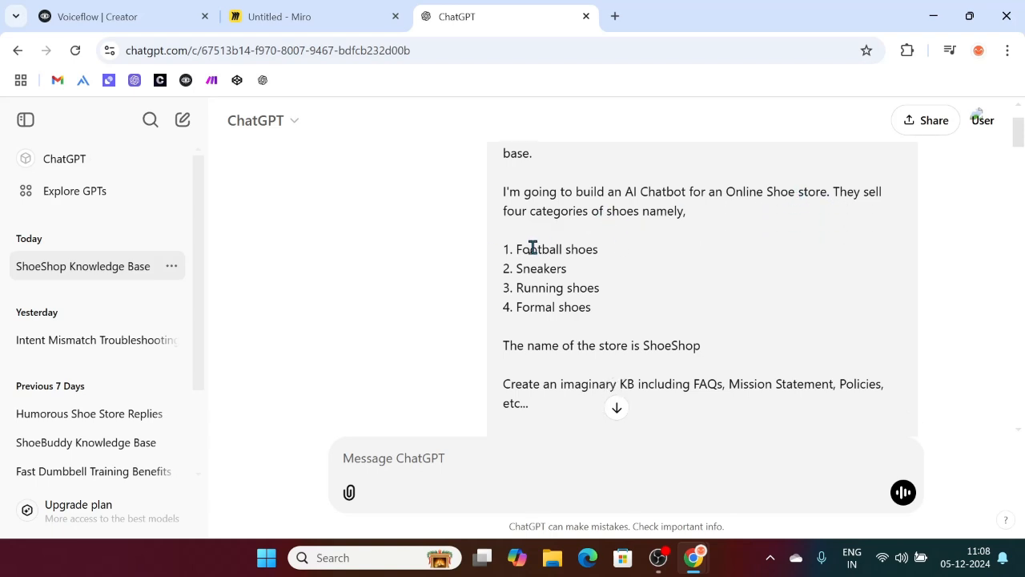
drag(522, 249, 609, 303)
scroll(611, 309, down, 2)
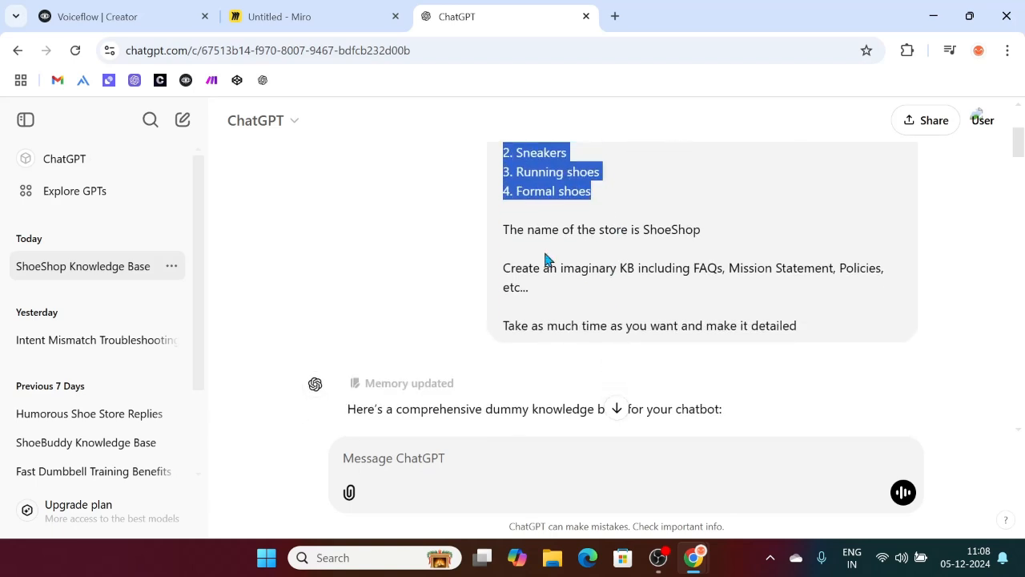
Step: Highlight the prompt's key lines: the store name ShoeShop, the imaginary knowledge base, and 'make it detailed'
click(626, 272)
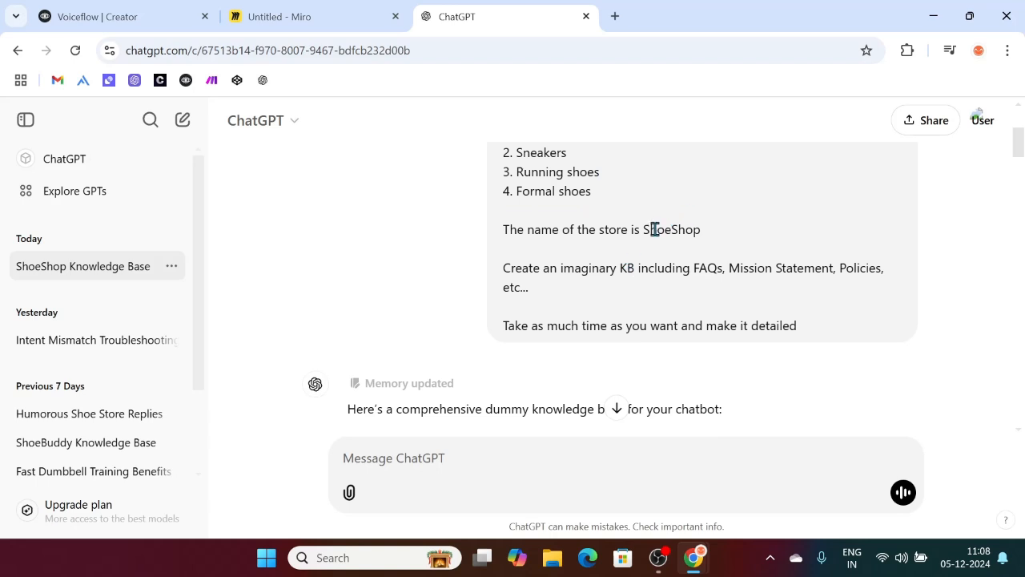
drag(650, 229, 723, 233)
drag(502, 268, 636, 300)
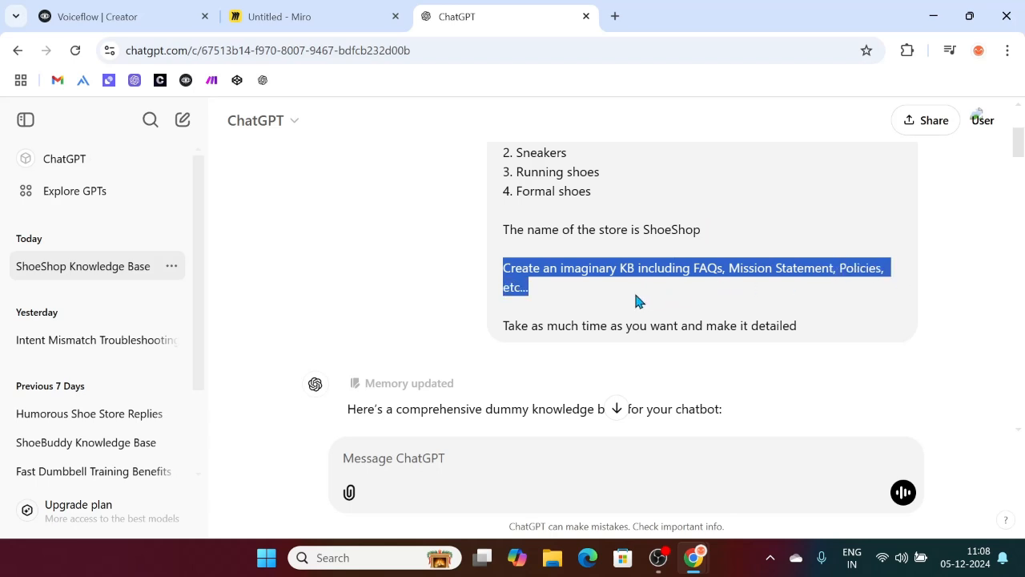
scroll(561, 285, down, 1)
drag(506, 259, 810, 265)
click(822, 265)
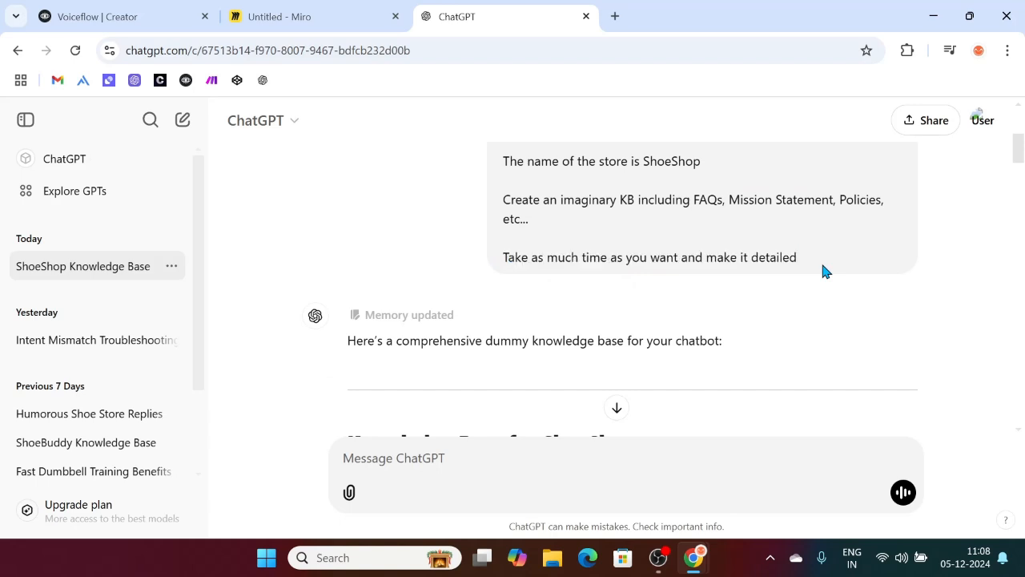
Step: Scroll down to the reply's 'Knowledge Base for ShoeShop' heading and highlight its first section
scroll(662, 228, up, 2)
scroll(702, 260, down, 2)
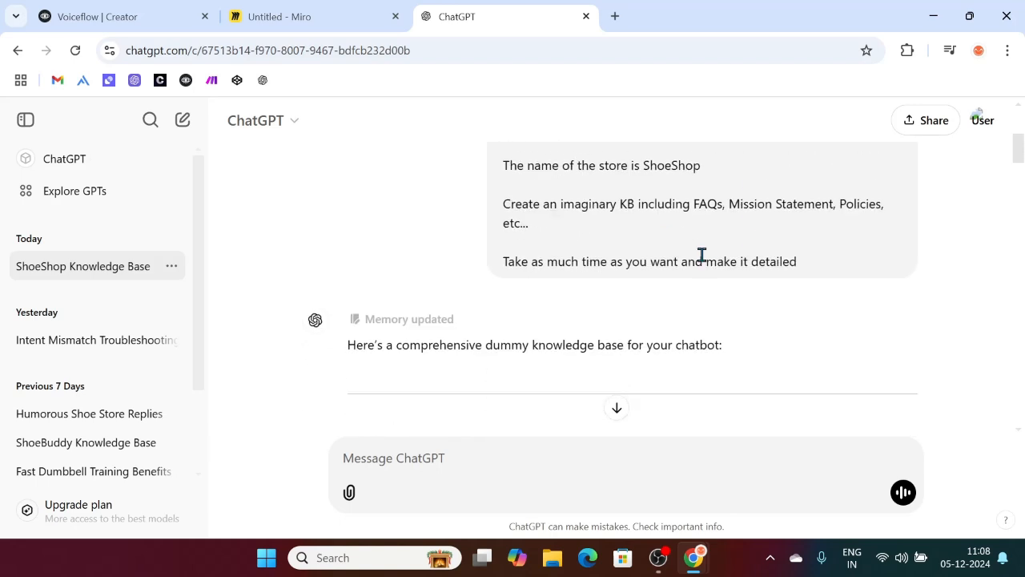
scroll(701, 254, down, 3)
drag(348, 216, 393, 238)
click(365, 213)
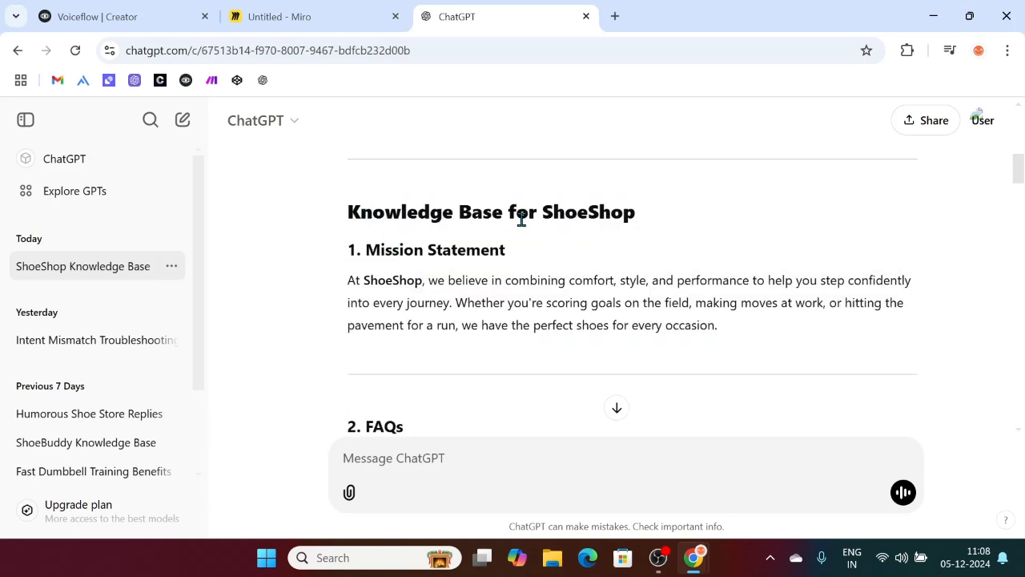
scroll(623, 221, down, 1)
drag(347, 183, 673, 204)
click(674, 204)
drag(348, 210, 550, 222)
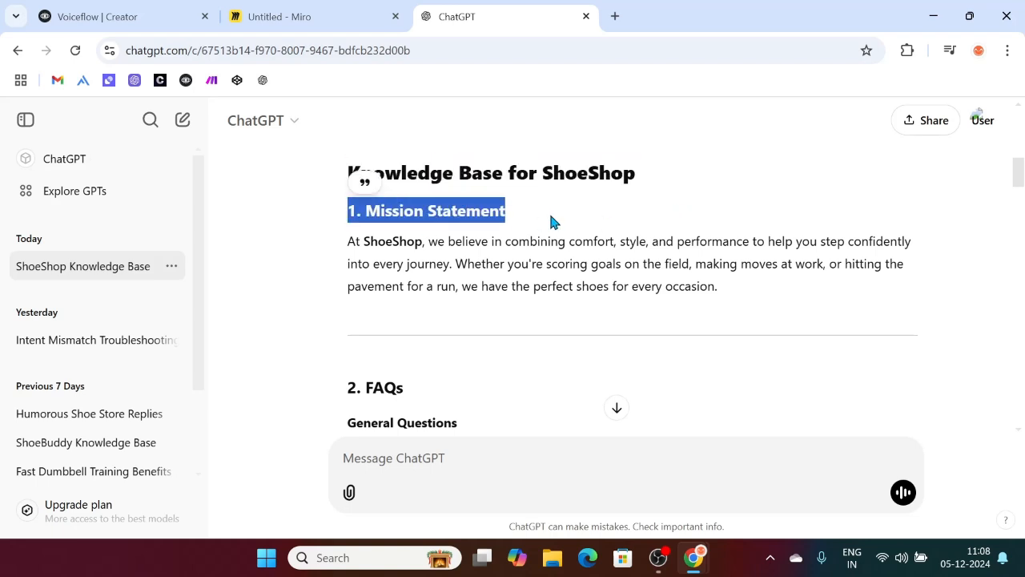
scroll(551, 222, down, 2)
drag(348, 204, 446, 217)
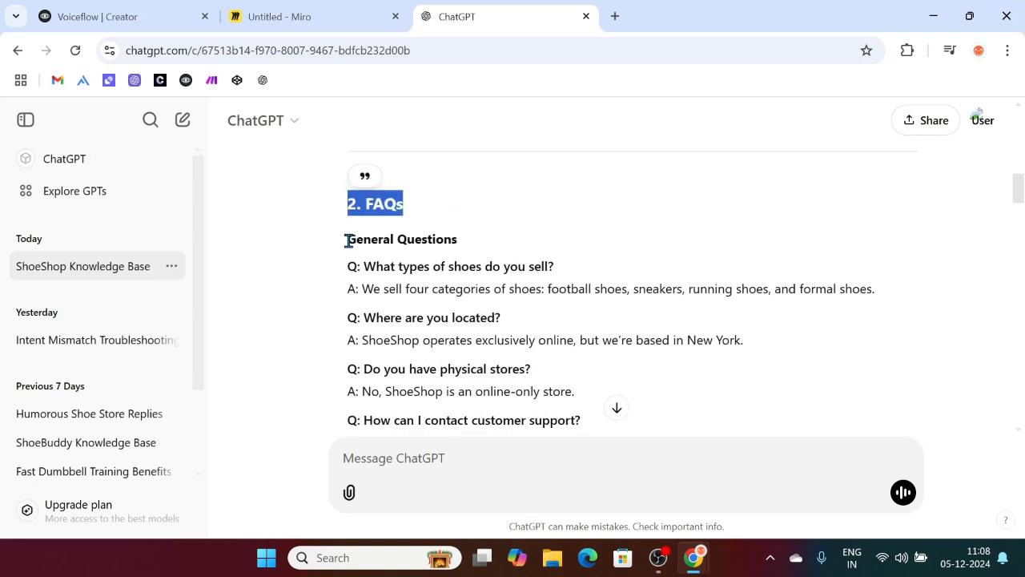
drag(348, 240, 492, 258)
click(454, 235)
scroll(430, 240, down, 2)
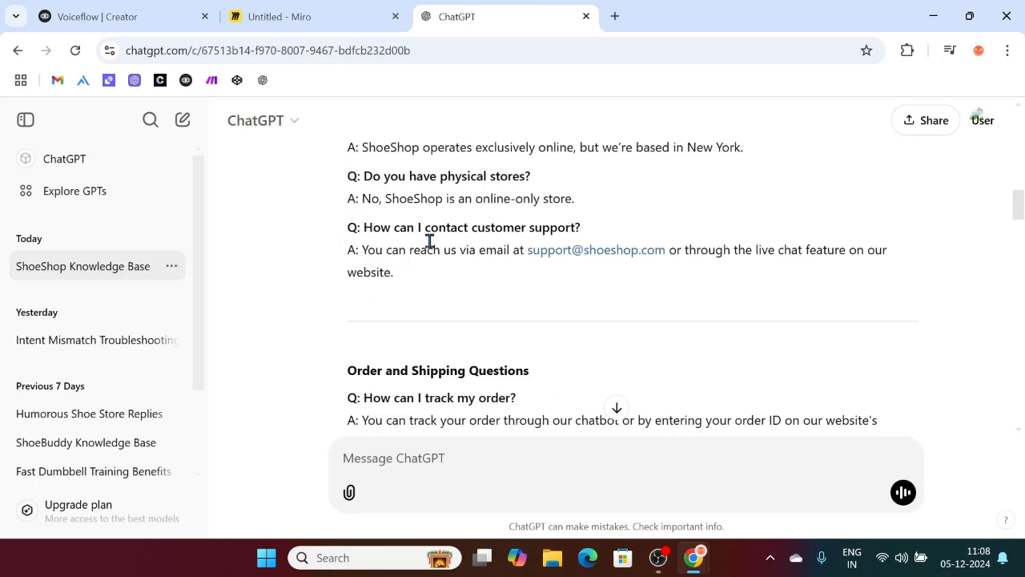
scroll(430, 240, down, 2)
drag(348, 235, 551, 245)
scroll(551, 244, down, 2)
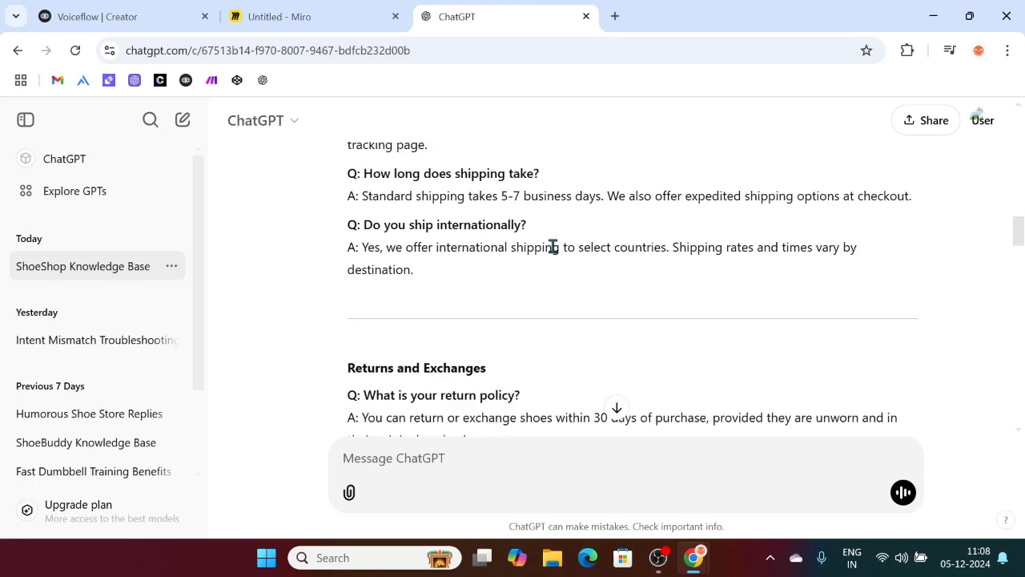
scroll(466, 313, down, 2)
drag(346, 230, 530, 232)
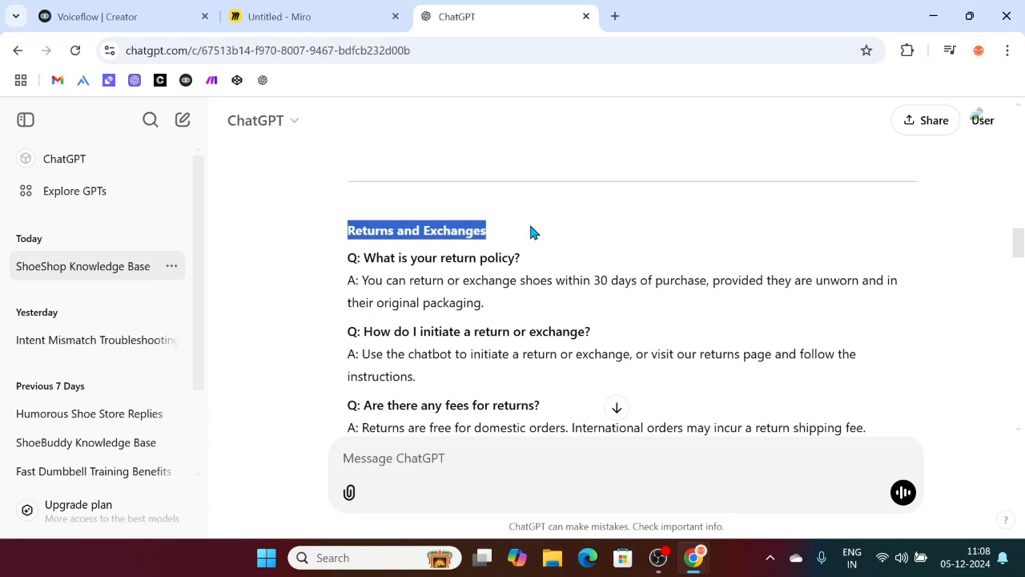
scroll(532, 230, down, 2)
drag(339, 349, 500, 360)
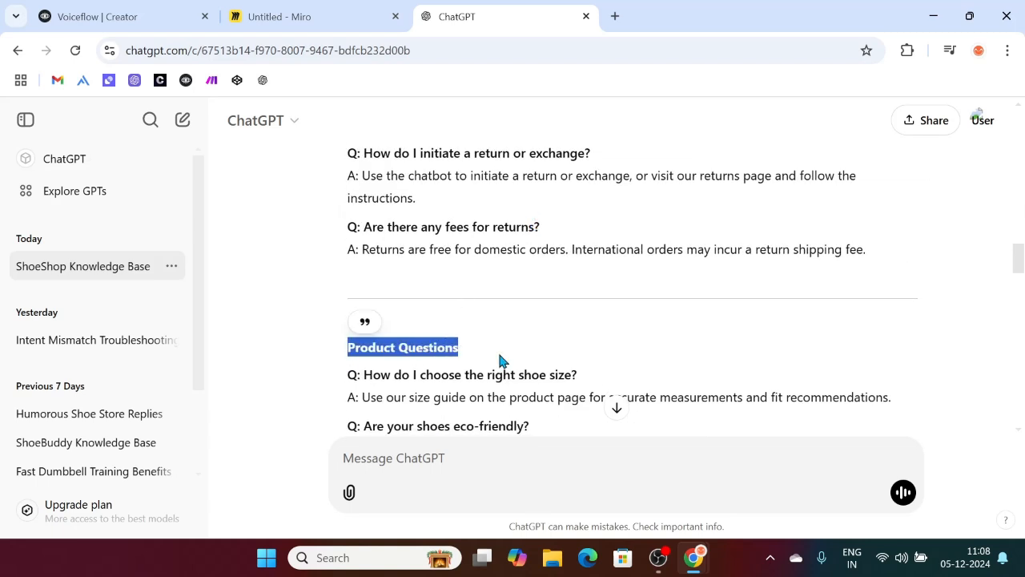
scroll(499, 360, down, 4)
drag(346, 267, 443, 268)
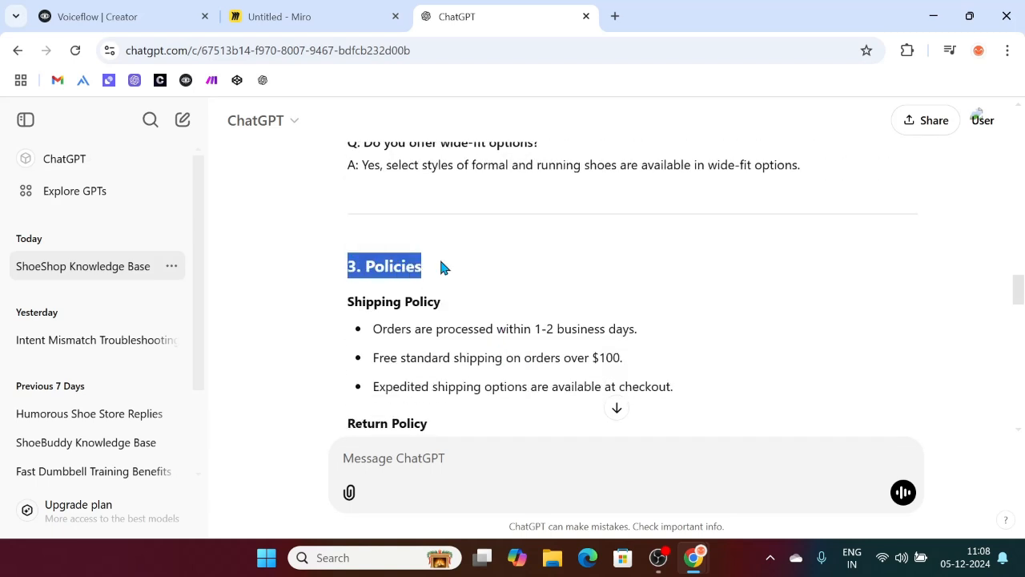
scroll(441, 261, down, 2)
drag(347, 179, 438, 329)
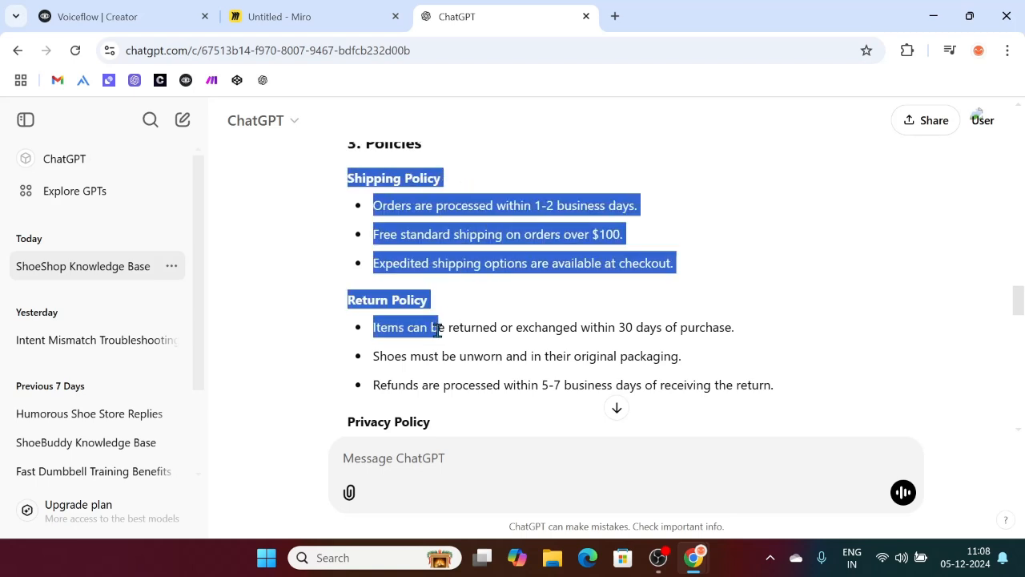
scroll(437, 328, down, 3)
scroll(432, 206, down, 2)
scroll(470, 210, down, 1)
drag(347, 205, 531, 210)
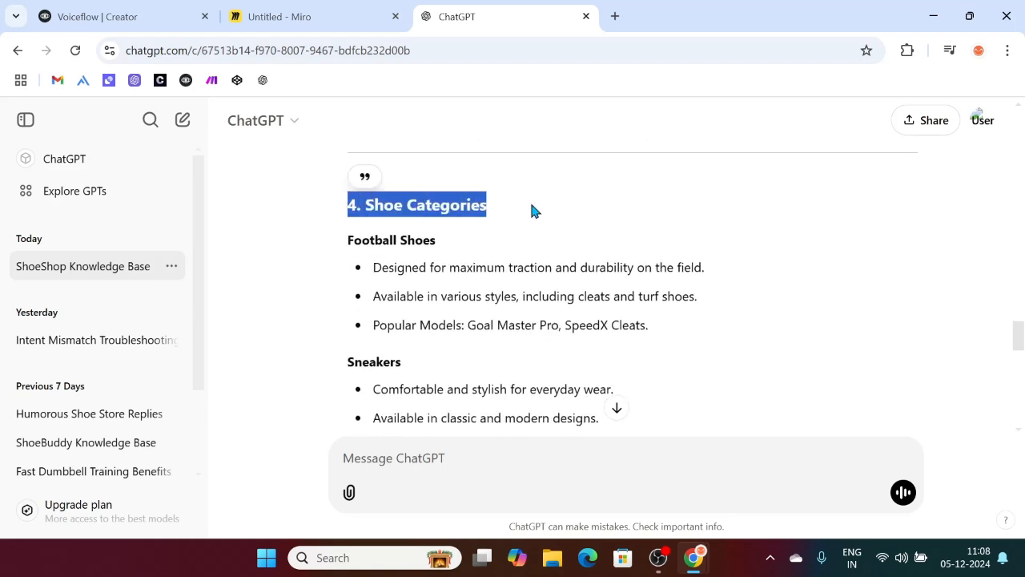
click(476, 289)
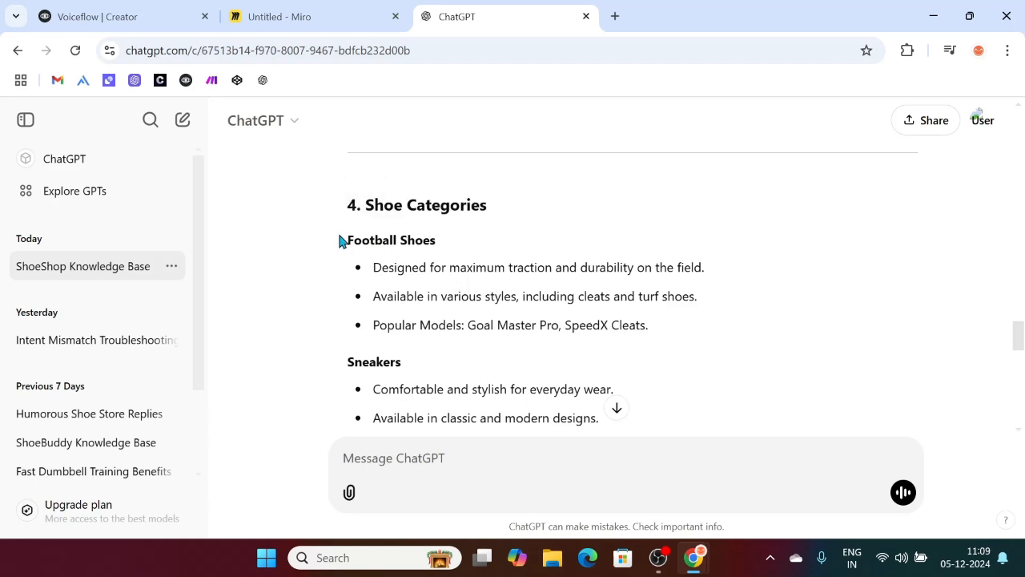
drag(366, 241, 441, 251)
drag(381, 267, 650, 329)
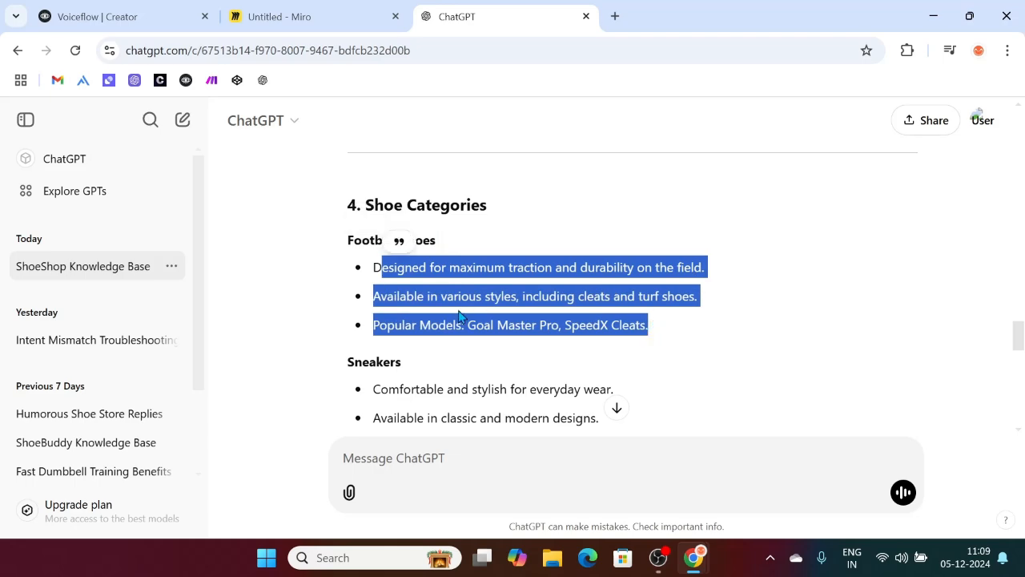
click(459, 314)
scroll(457, 309, down, 3)
scroll(460, 285, down, 3)
scroll(418, 328, down, 3)
scroll(349, 160, up, 1)
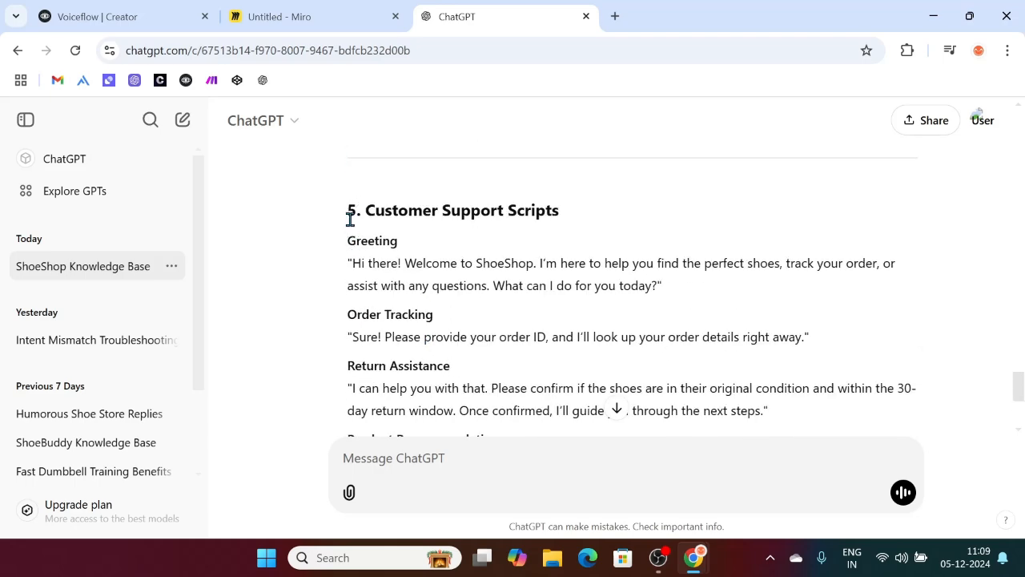
scroll(350, 218, down, 1)
drag(348, 165, 454, 320)
scroll(521, 257, down, 2)
click(515, 261)
scroll(513, 260, up, 2)
scroll(481, 272, up, 1)
drag(466, 273, 439, 300)
scroll(432, 295, up, 5)
drag(632, 345, 377, 64)
scroll(385, 320, down, 10)
drag(415, 374, 356, 423)
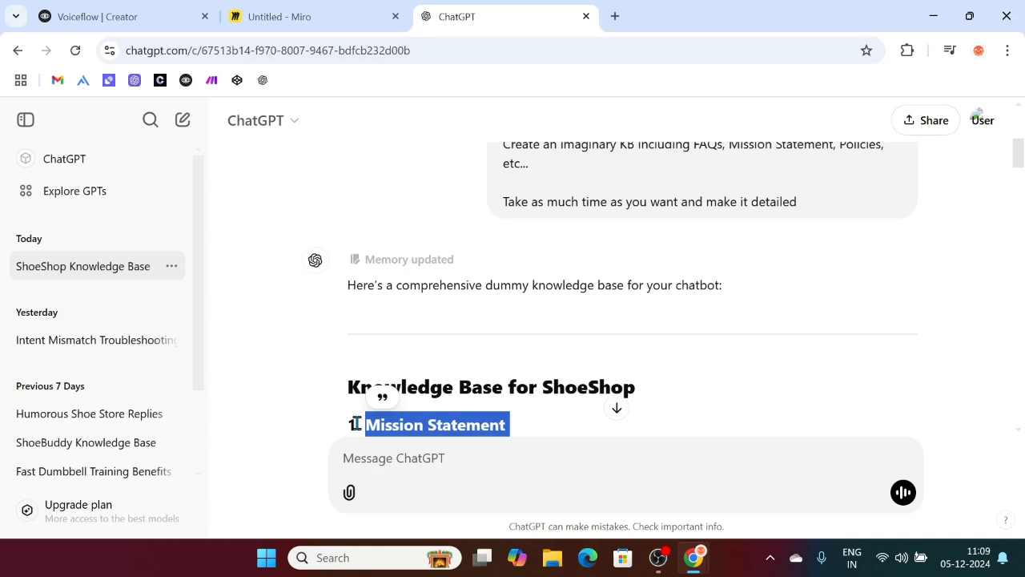
Step: Scroll back through the reply and highlight the opening lines of the prompt
scroll(601, 257, down, 3)
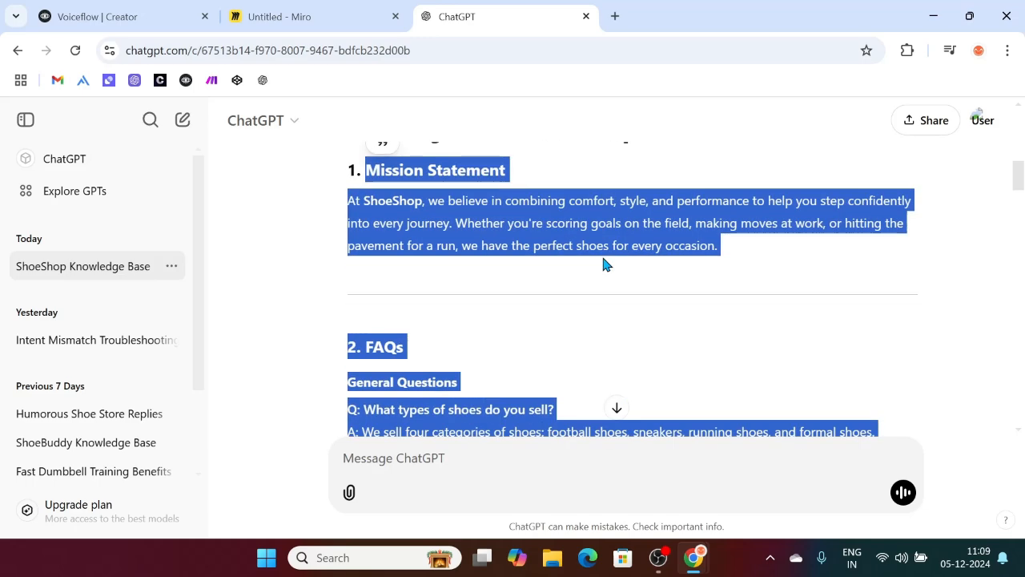
click(450, 286)
scroll(400, 352, down, 3)
scroll(401, 353, up, 2)
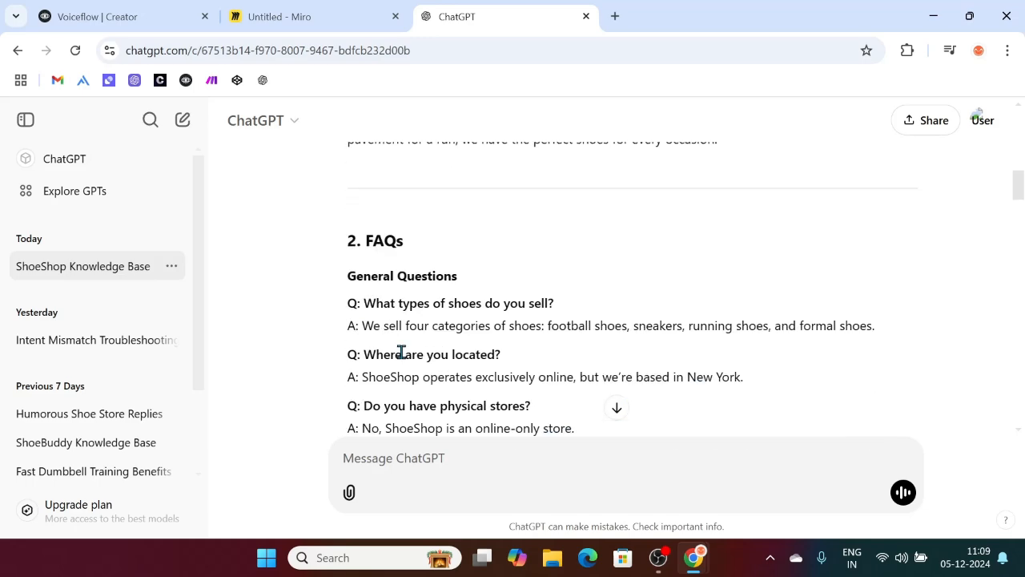
scroll(596, 309, up, 15)
scroll(549, 252, down, 1)
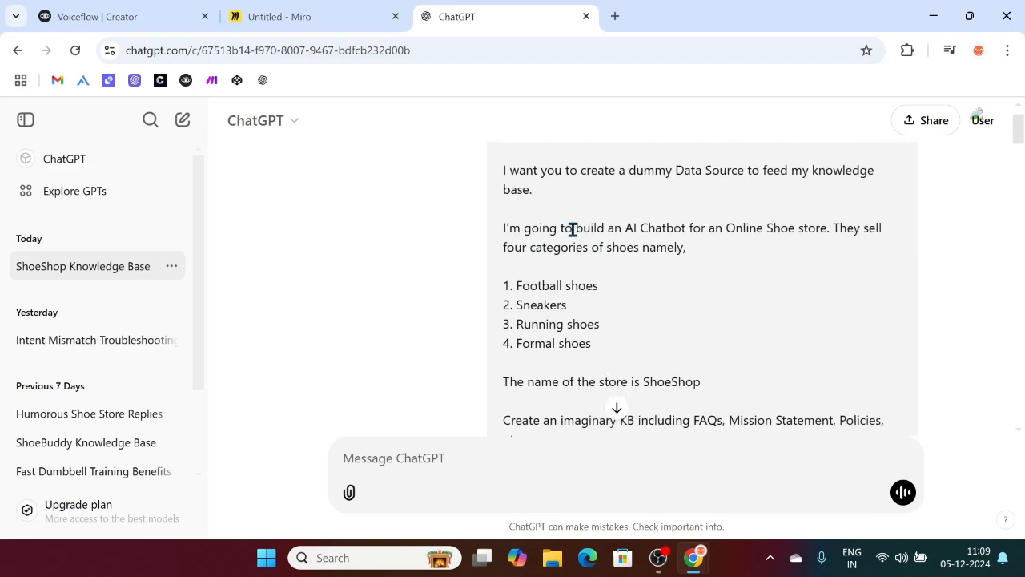
scroll(574, 229, up, 1)
drag(503, 187, 677, 339)
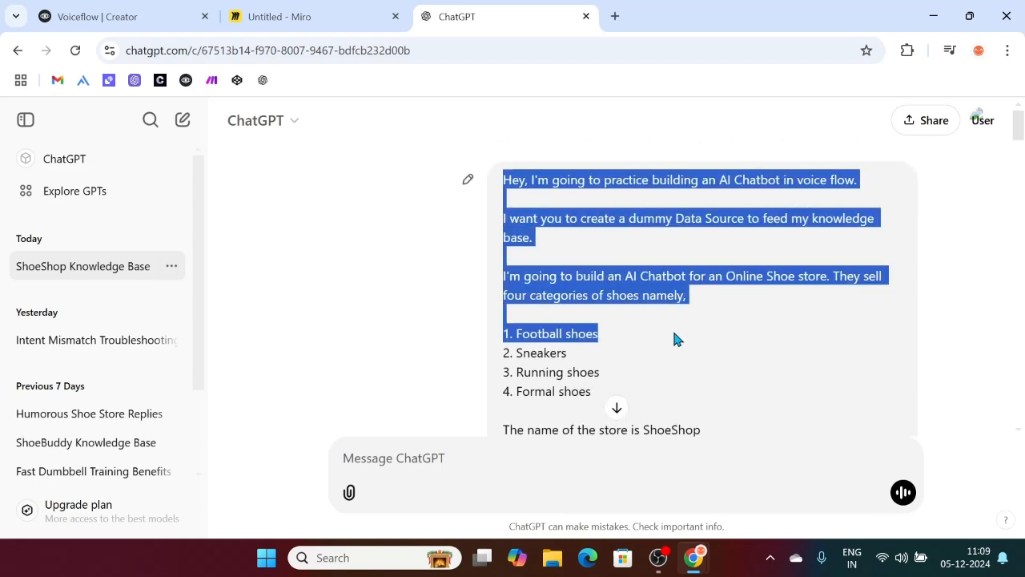
click(674, 338)
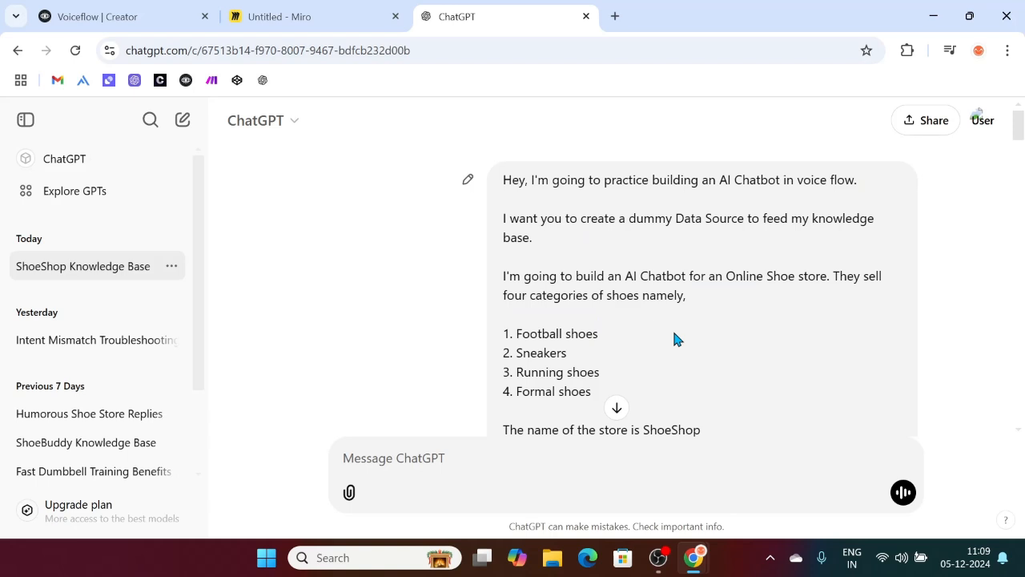
Step: Return to the blank 'Untitled' Miro board
scroll(675, 339, down, 4)
scroll(644, 251, down, 3)
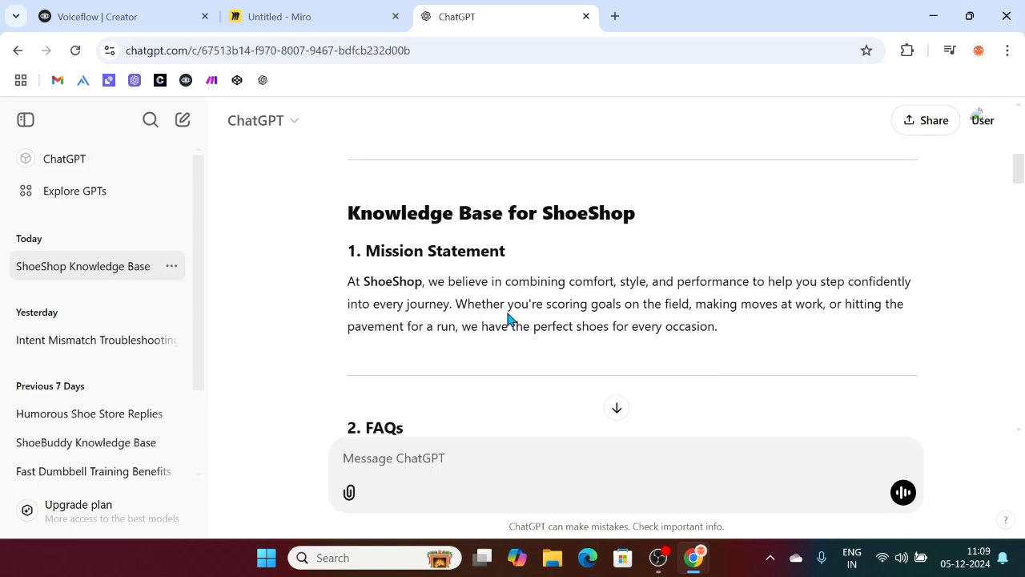
click(286, 11)
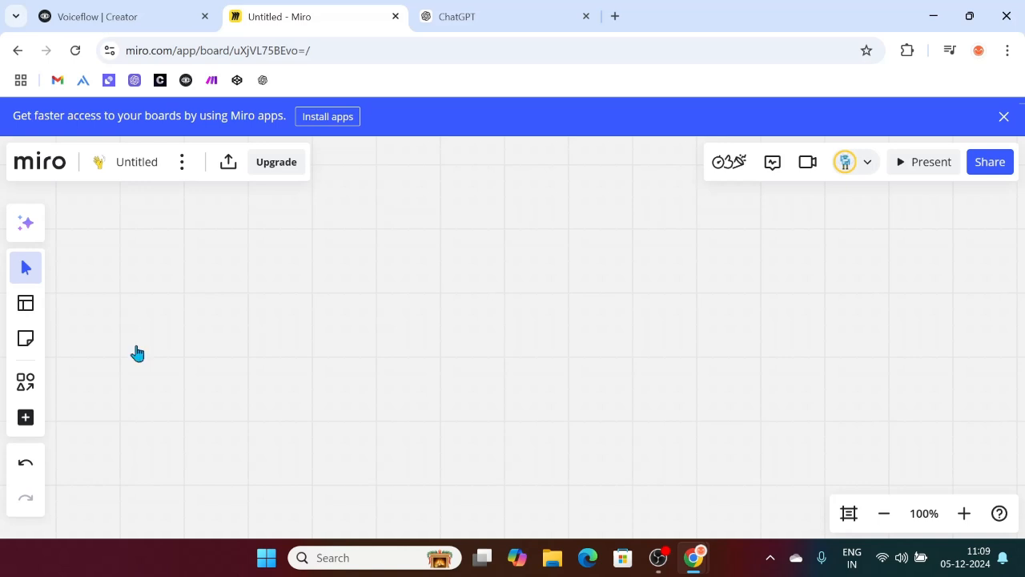
Step: Draw a circle labelled 'Start' on the left of the board
key(o)
drag(262, 273, 341, 351)
text(Start)
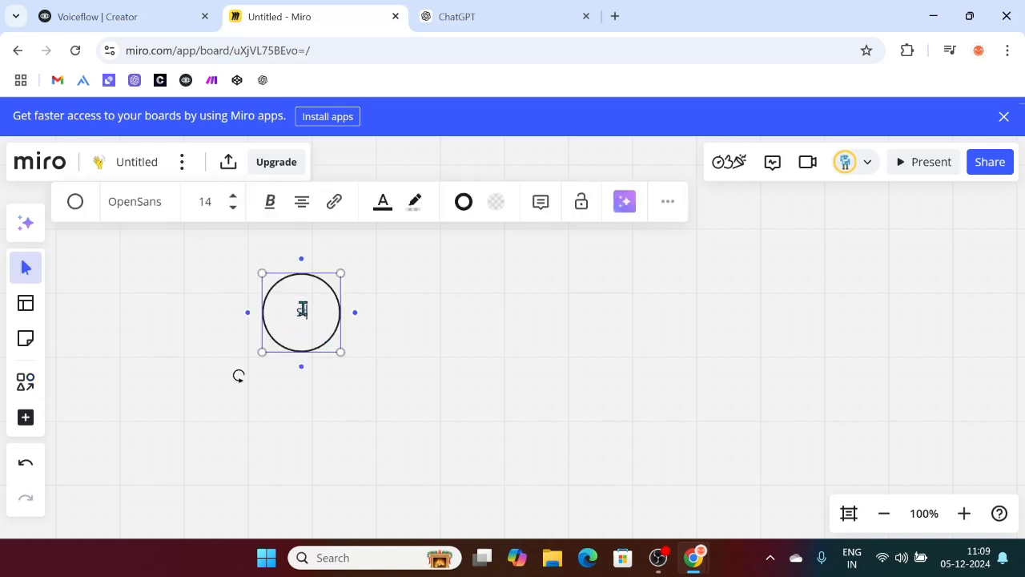
click(447, 384)
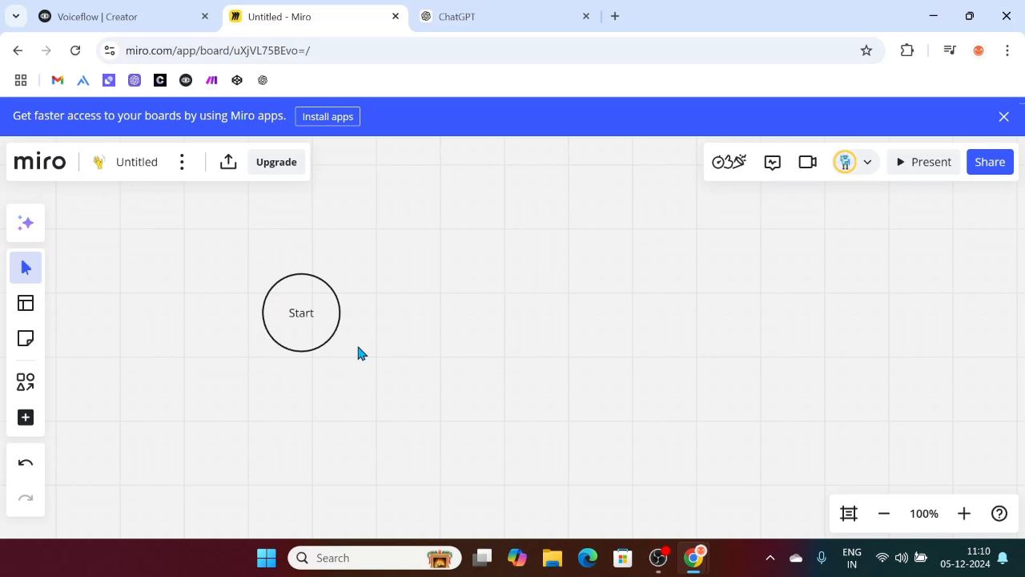
Step: Draw a trial rectangle and arrow beside Start, then delete them both
key(r)
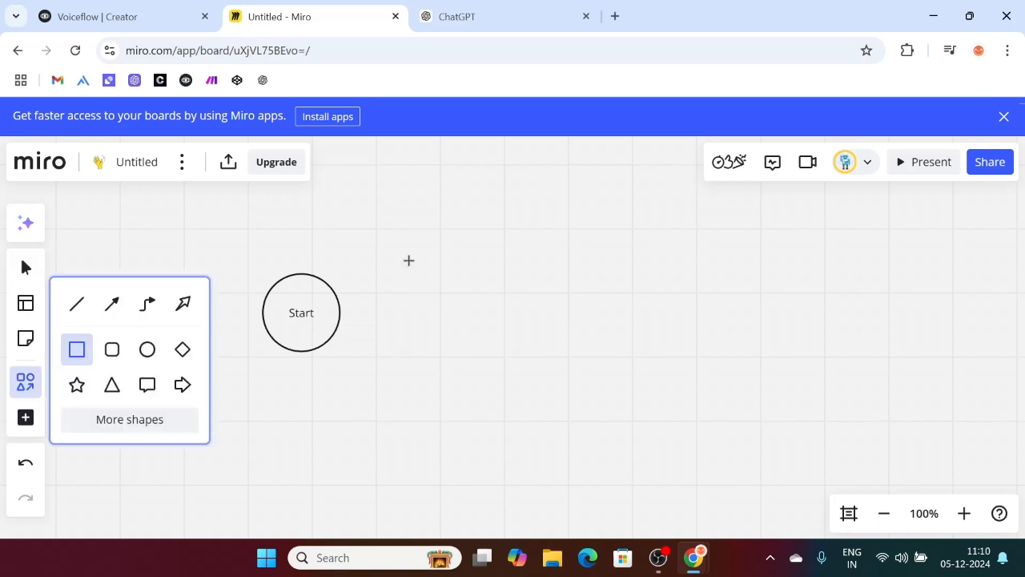
drag(408, 261, 521, 322)
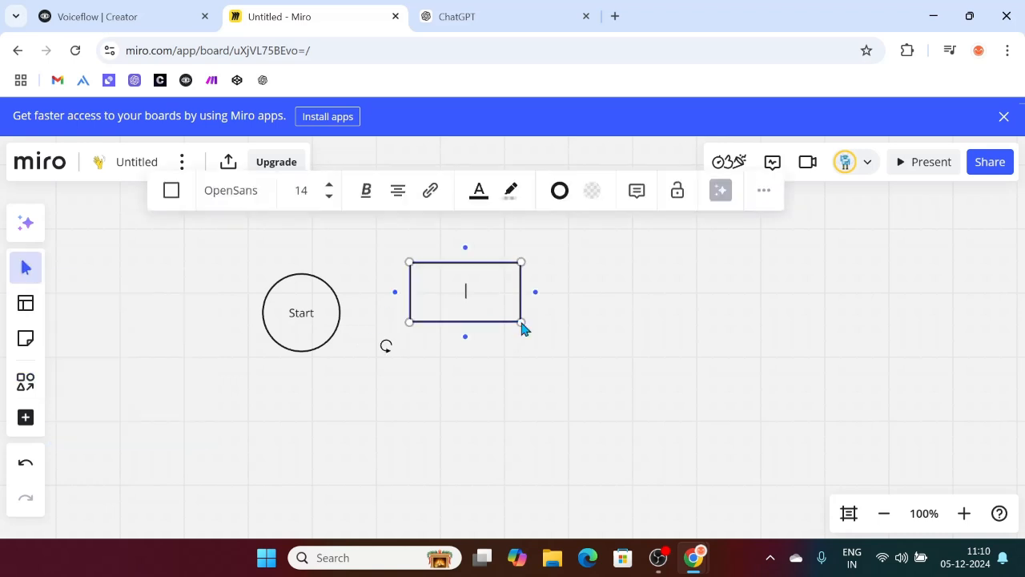
click(564, 302)
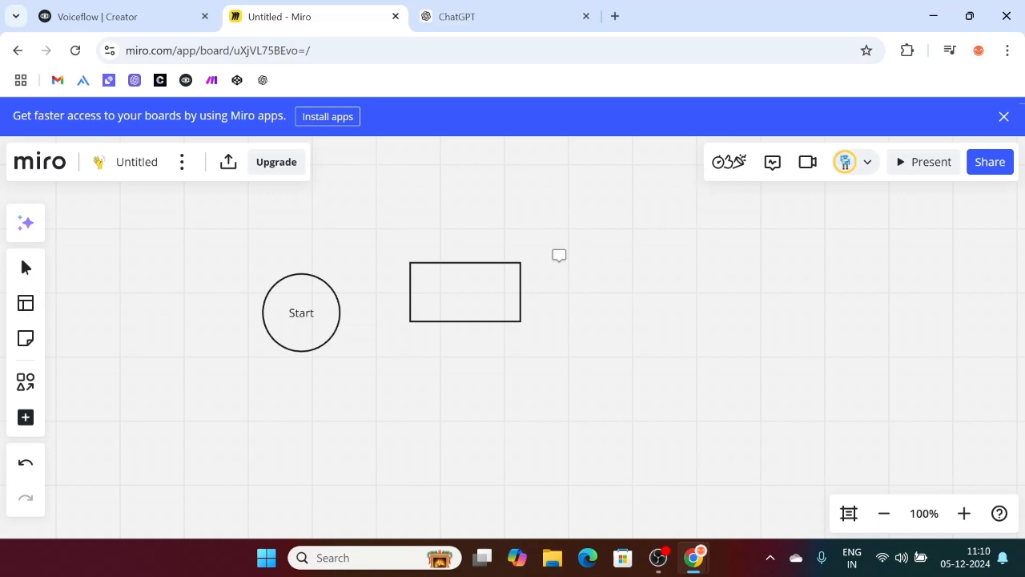
key(l)
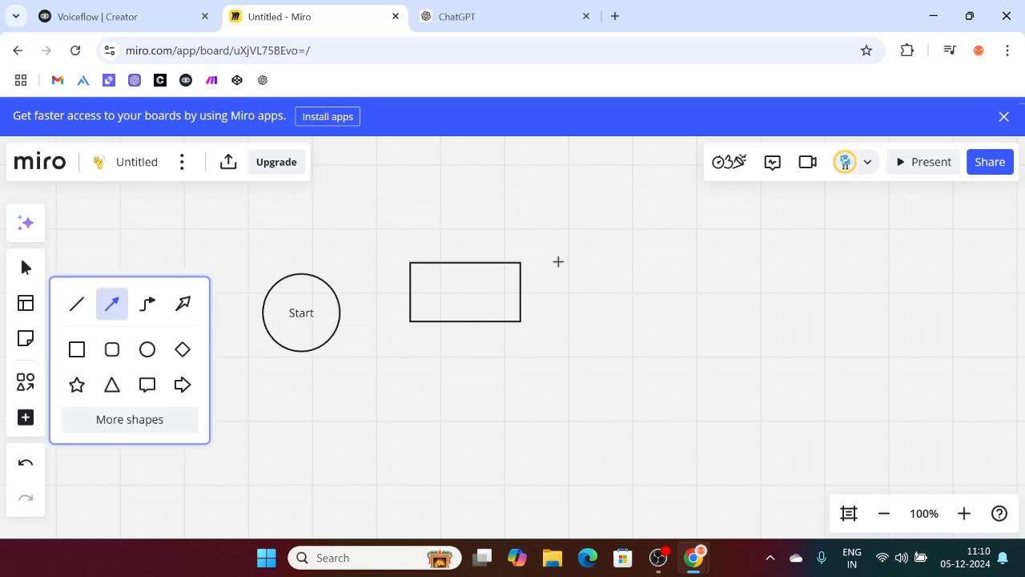
drag(520, 291, 646, 291)
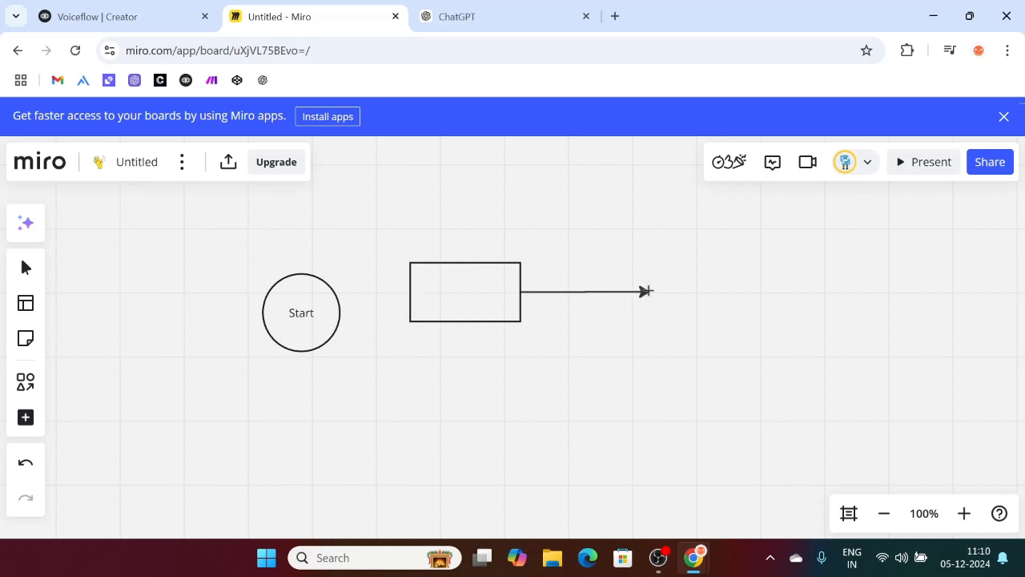
click(480, 394)
drag(381, 185, 766, 374)
key(Delete)
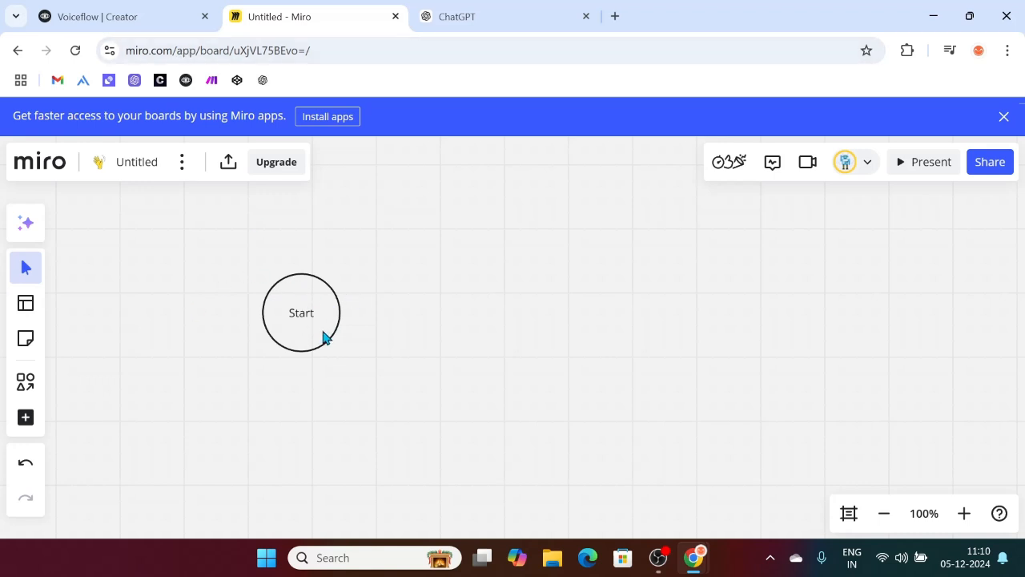
Step: Draw an elbow arrow up from Start ending in a square labelled 'Buy Products'
key(l)
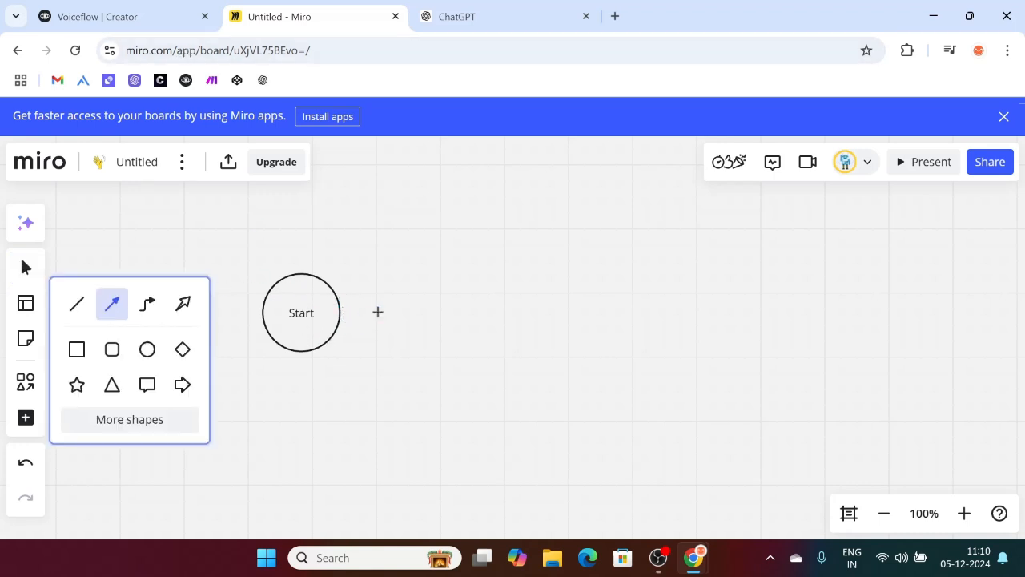
mouse_move(340, 312)
mouse_down()
mouse_move(377, 221)
mouse_move(421, 229)
mouse_move(442, 248)
mouse_up()
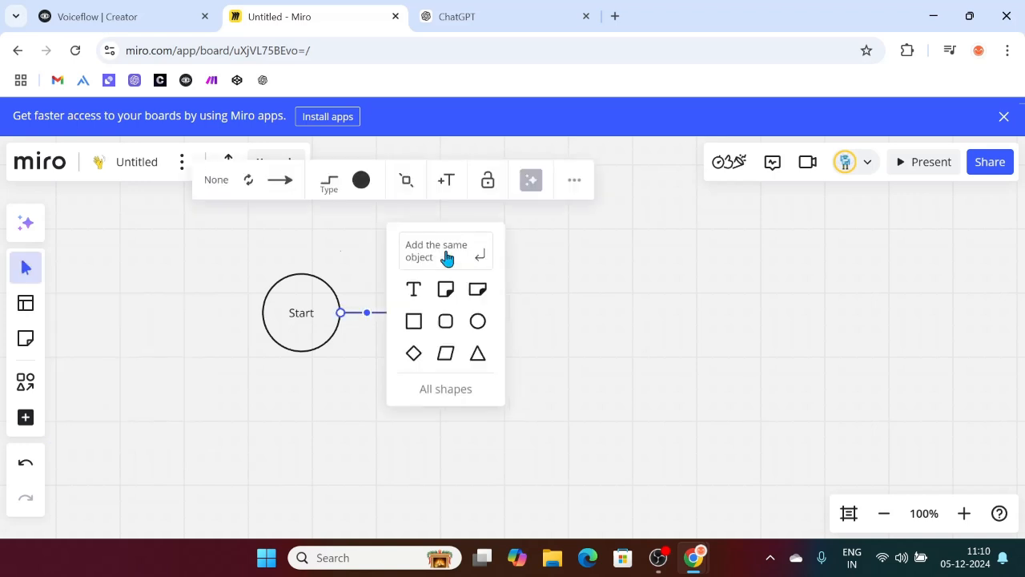
click(415, 319)
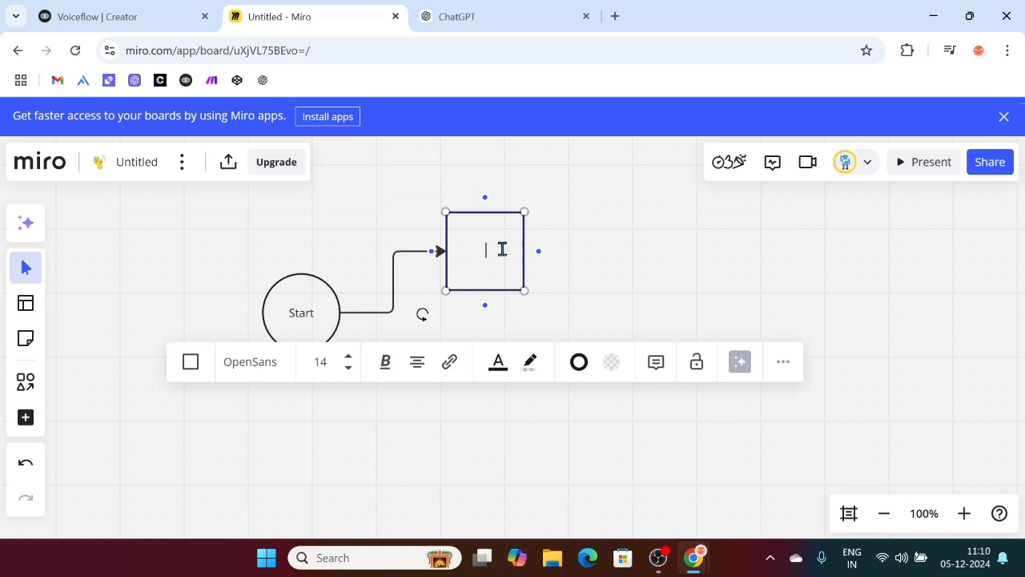
text(Bu)
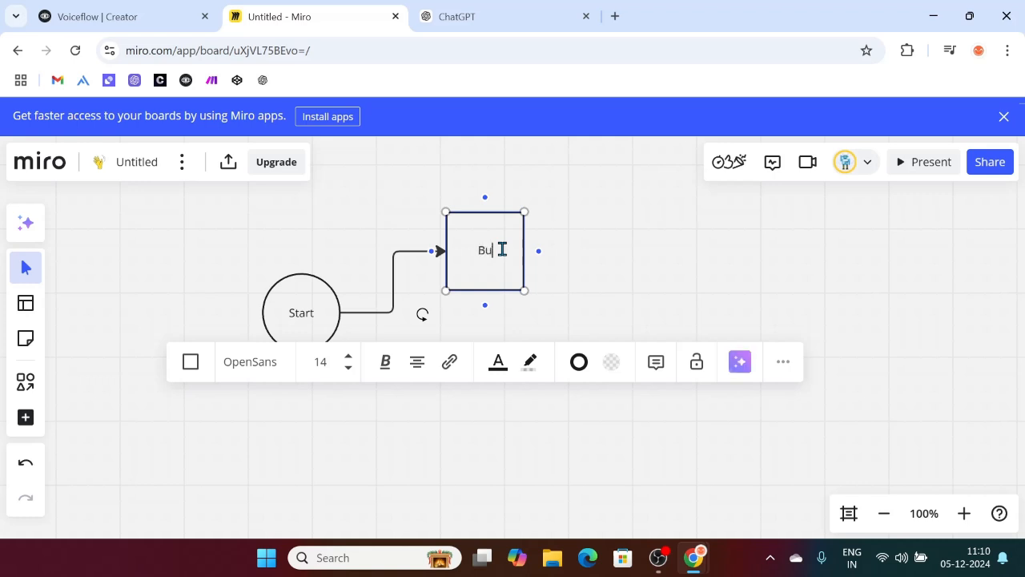
text(y Products)
Step: Draw a rectangle below Buy Products labelled 'Return/Exchange Product', widened so the label fits
click(583, 248)
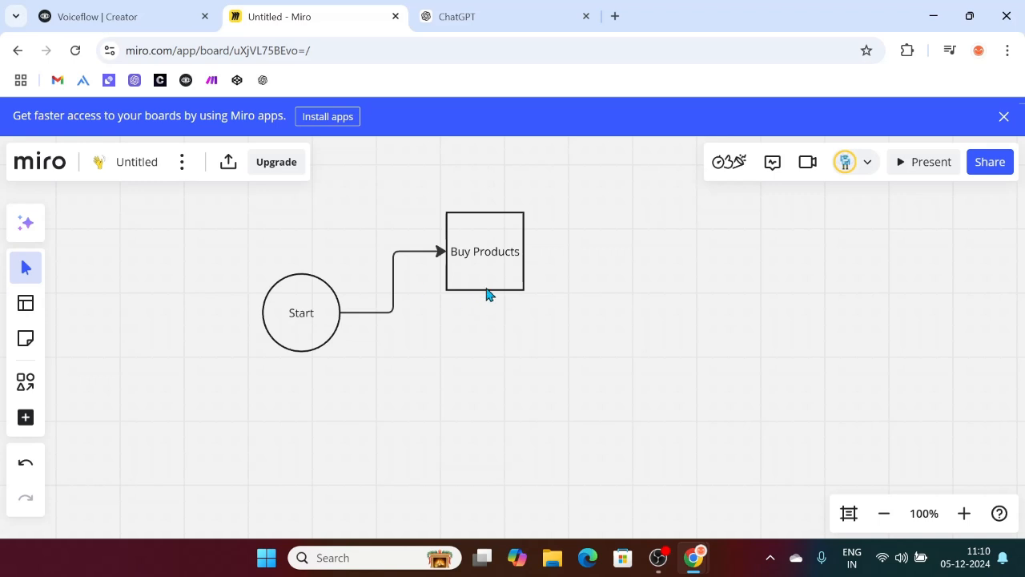
click(497, 277)
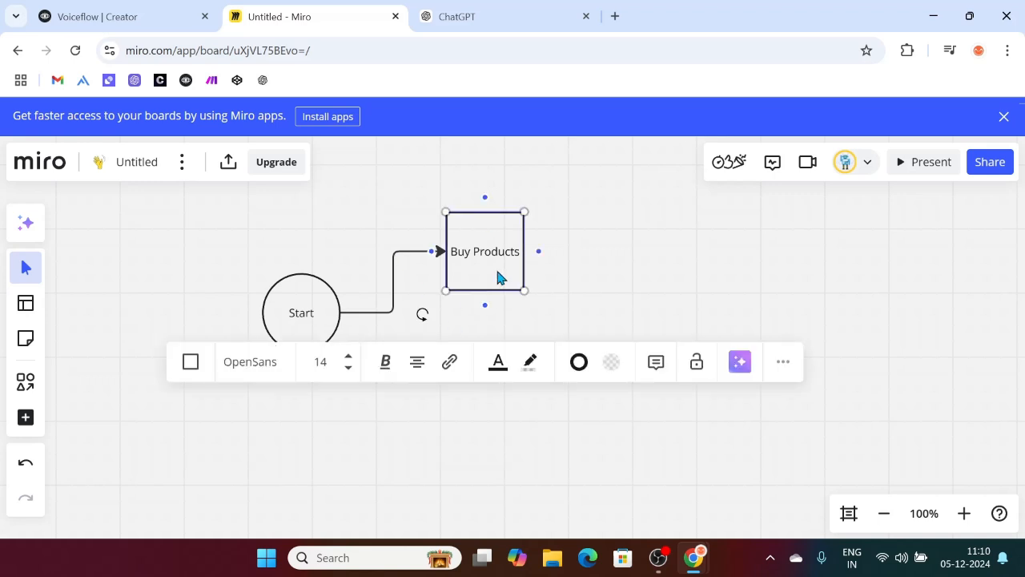
click(463, 506)
key(s)
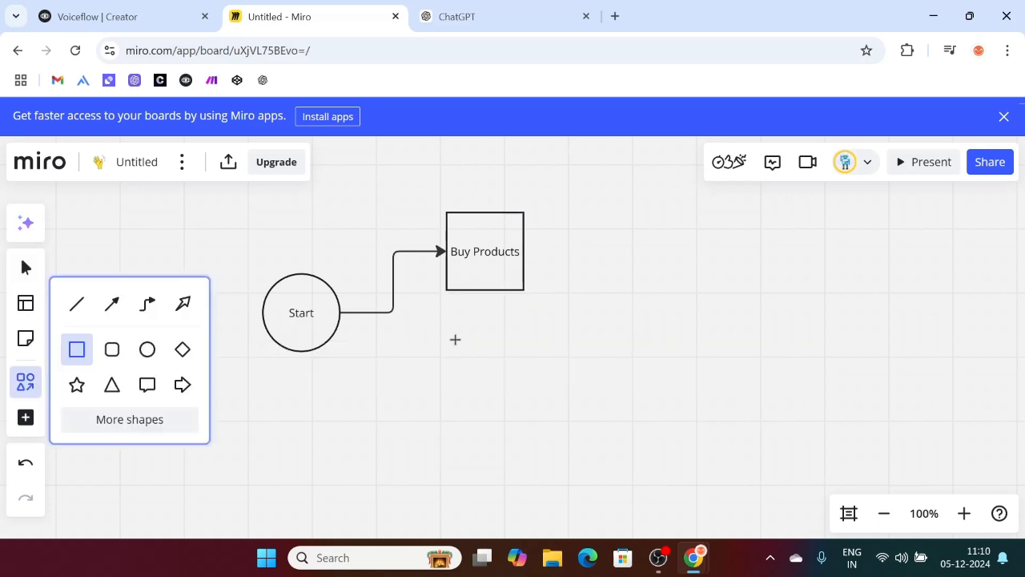
drag(450, 329, 527, 403)
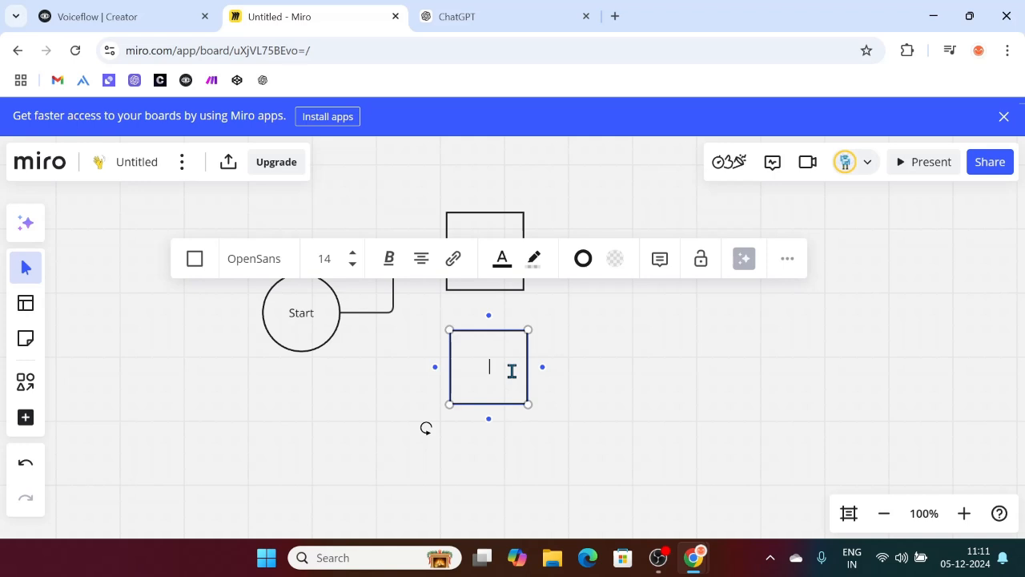
text(Re)
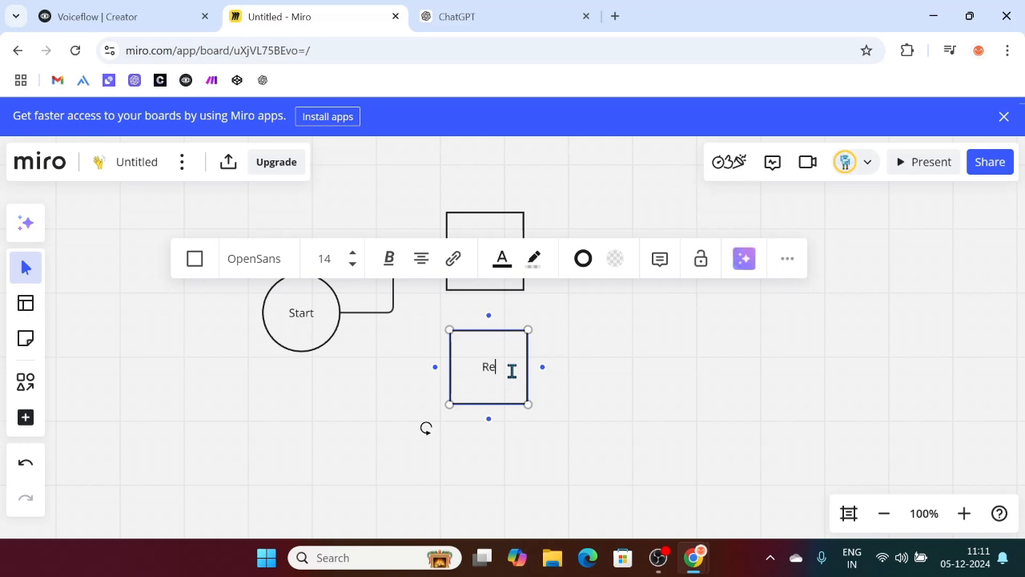
text(turn/Exchange)
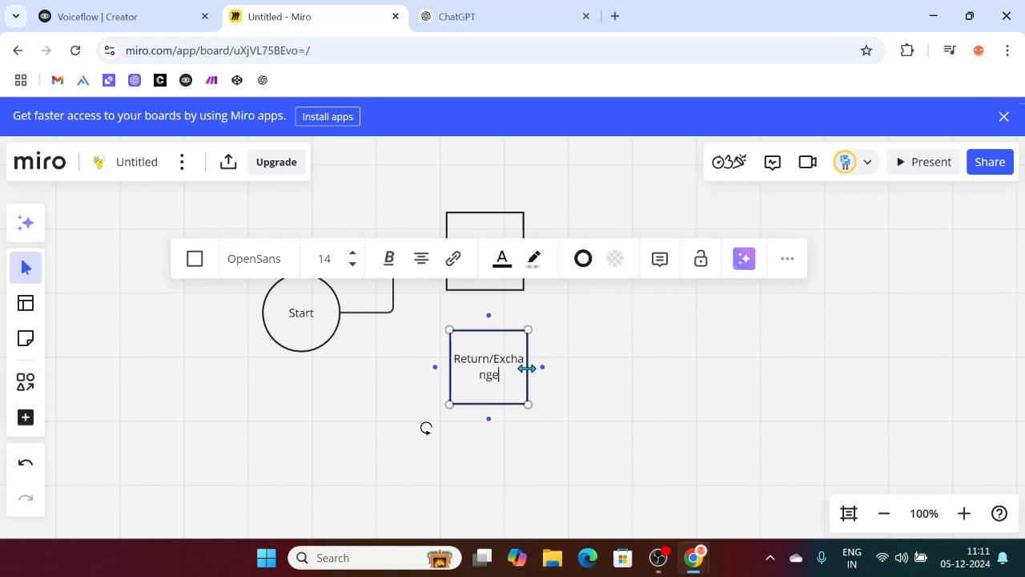
drag(528, 366, 553, 366)
text(Pro)
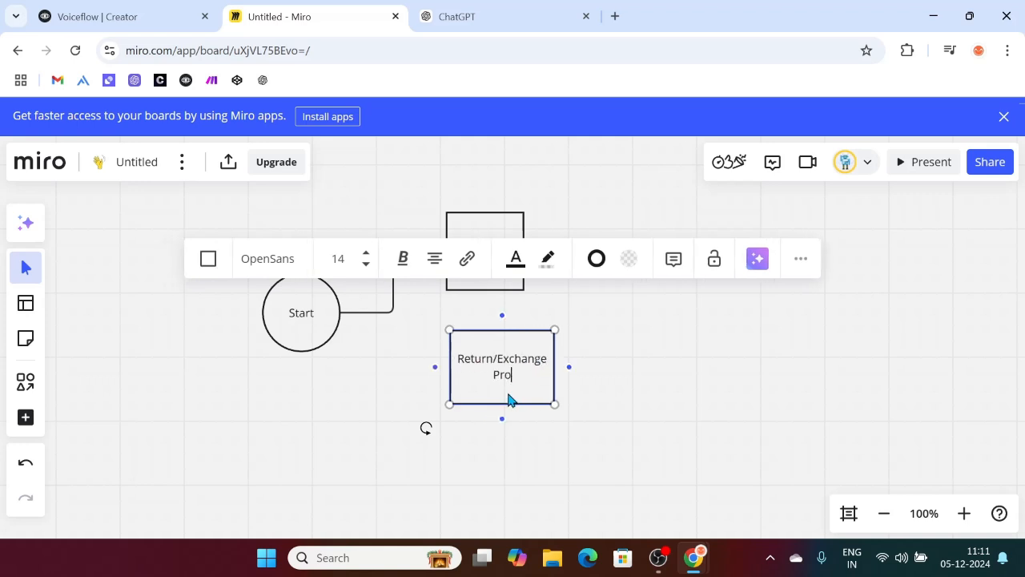
text(duct)
click(395, 364)
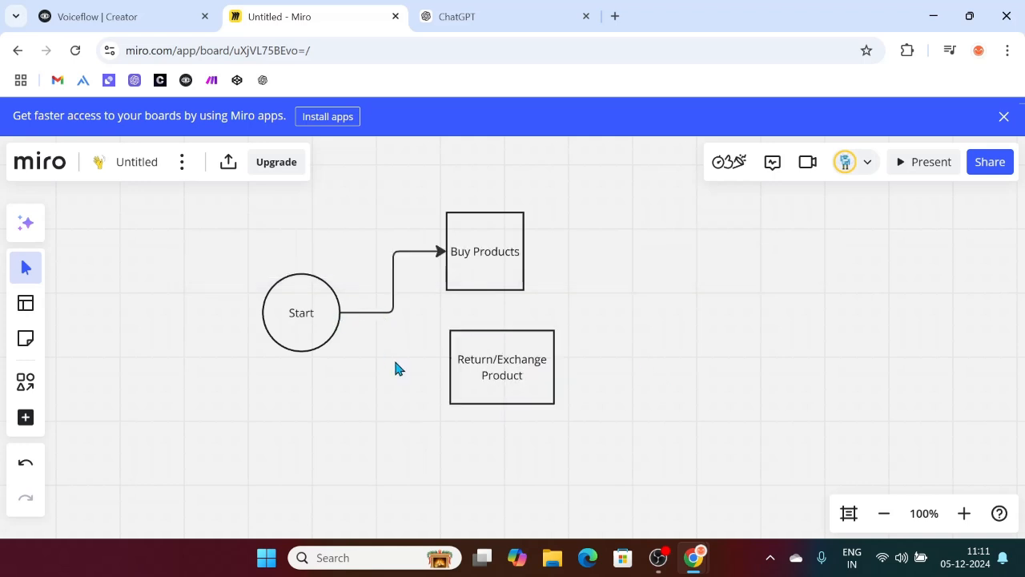
Step: Connect Start to the Return/Exchange Product box with an elbow arrow
click(381, 313)
mouse_move(342, 314)
mouse_down()
mouse_move(389, 366)
mouse_move(345, 319)
mouse_up()
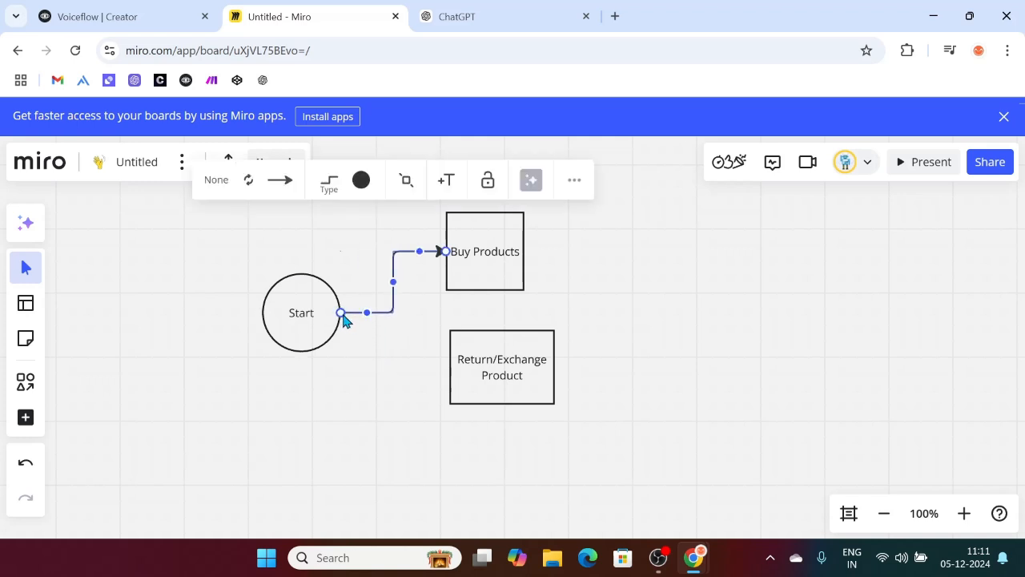
key(c)
key(l)
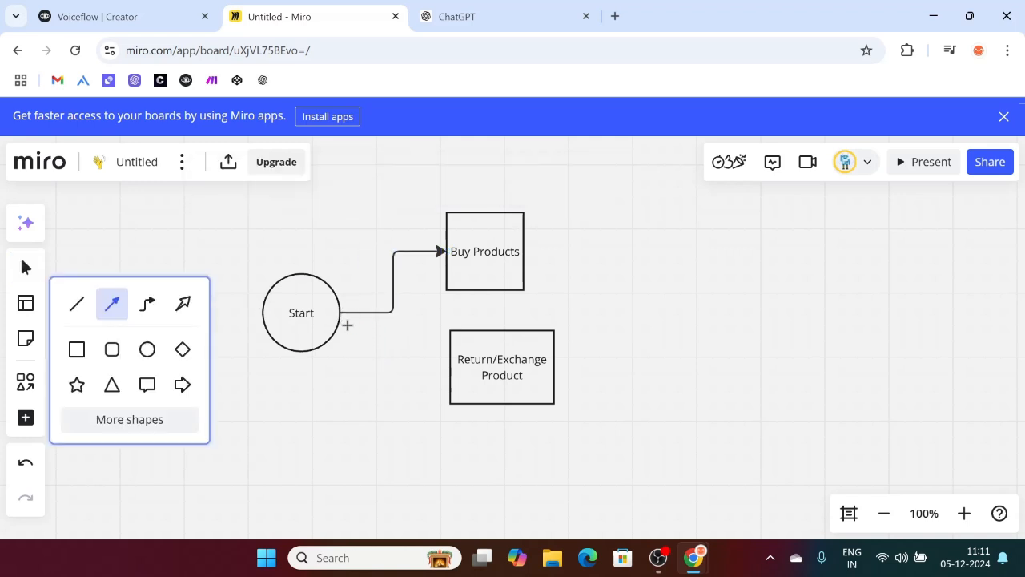
drag(340, 313, 450, 367)
scroll(673, 335, down, 3)
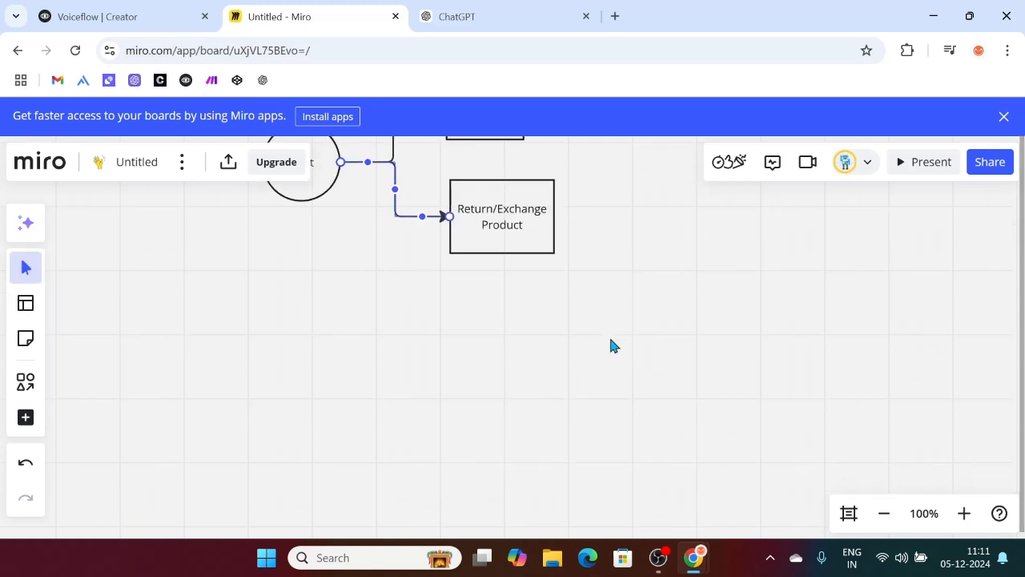
click(500, 359)
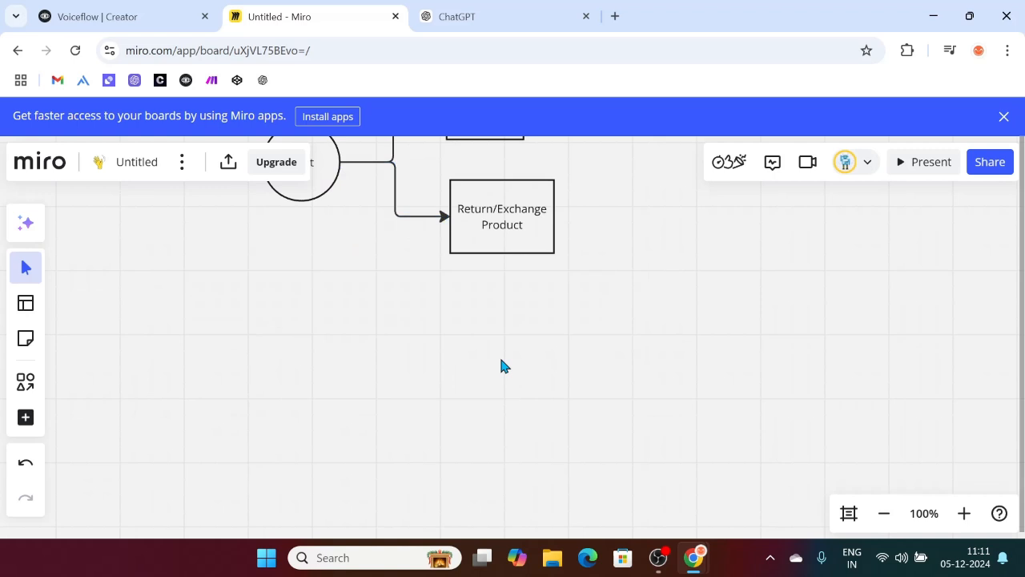
Step: Draw a box labelled 'Track Product' below Return/Exchange Product
key(s)
drag(453, 295, 560, 366)
text(Track Product)
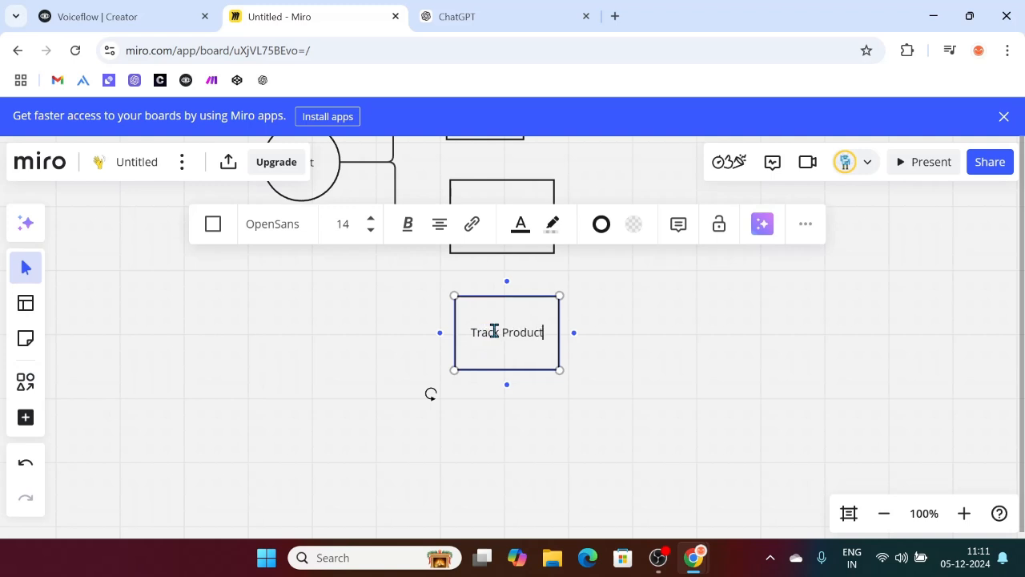
click(684, 370)
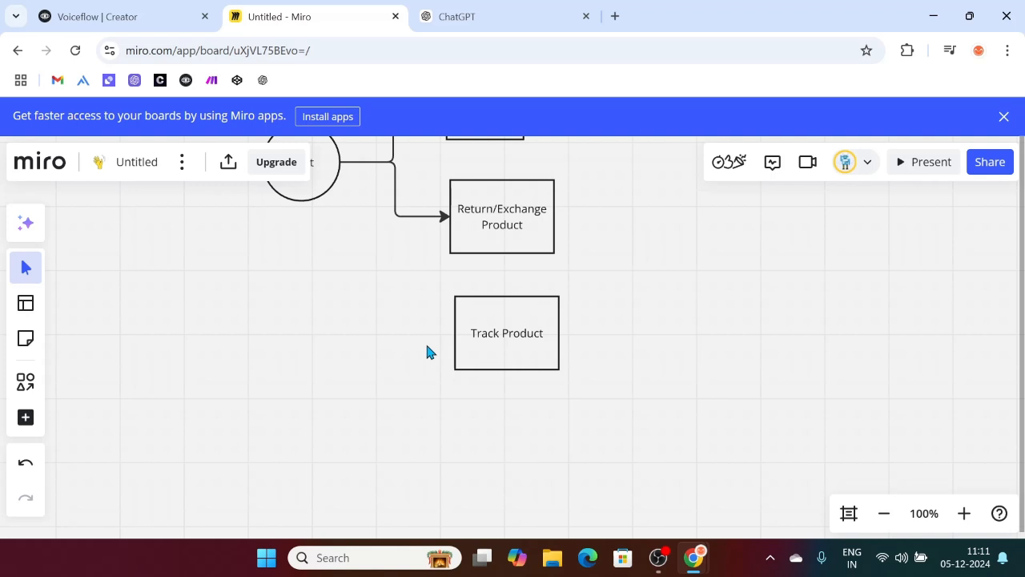
Step: Connect Start down to the Track Product box with an arrow
scroll(333, 312, up, 2)
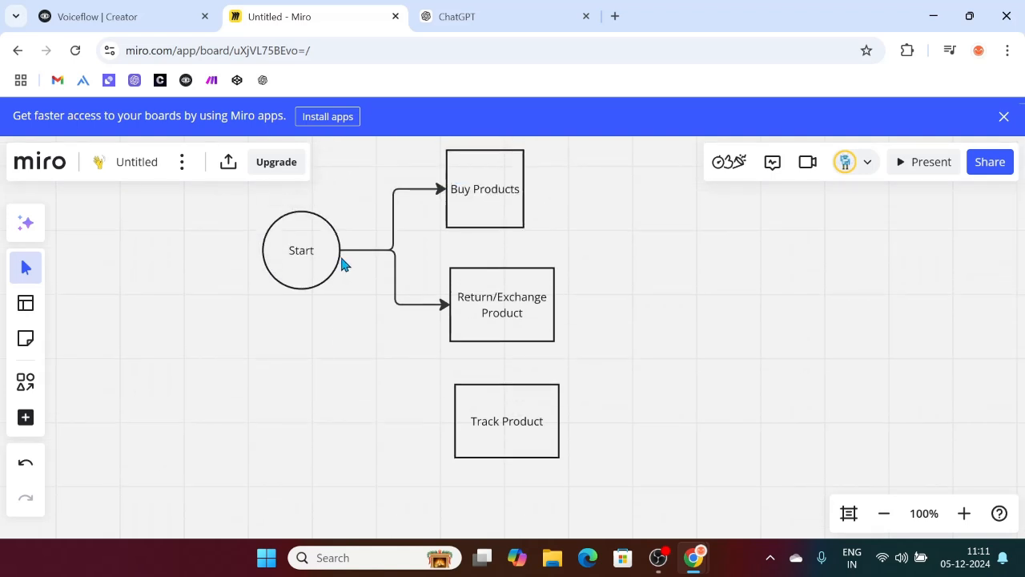
key(c)
key(l)
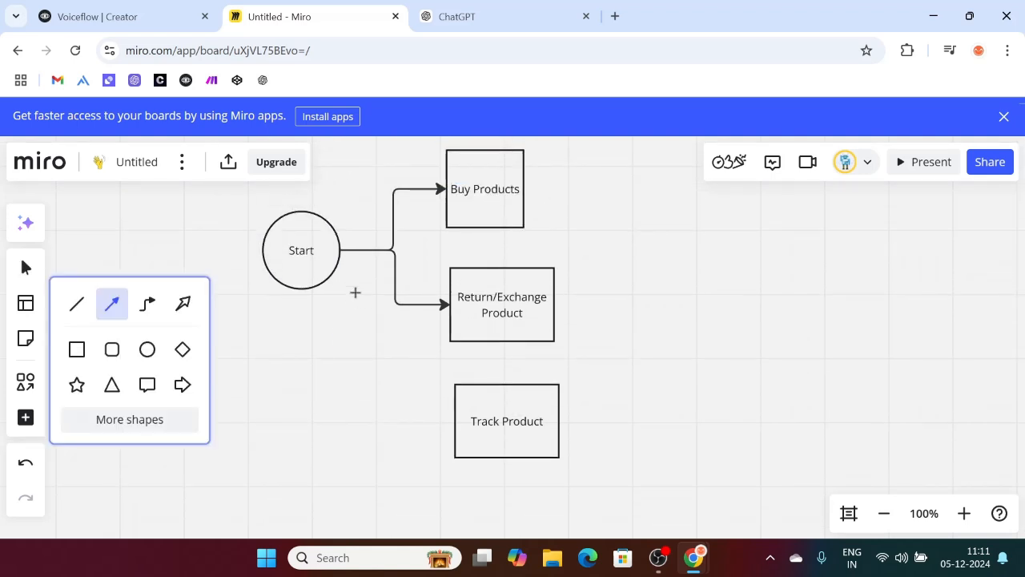
mouse_move(341, 250)
mouse_down()
mouse_move(416, 413)
mouse_move(453, 420)
mouse_up()
Step: Pan around the board to review Start's three branches to Buy, Return/Exchange and Track Product
click(676, 363)
scroll(676, 363, up, 2)
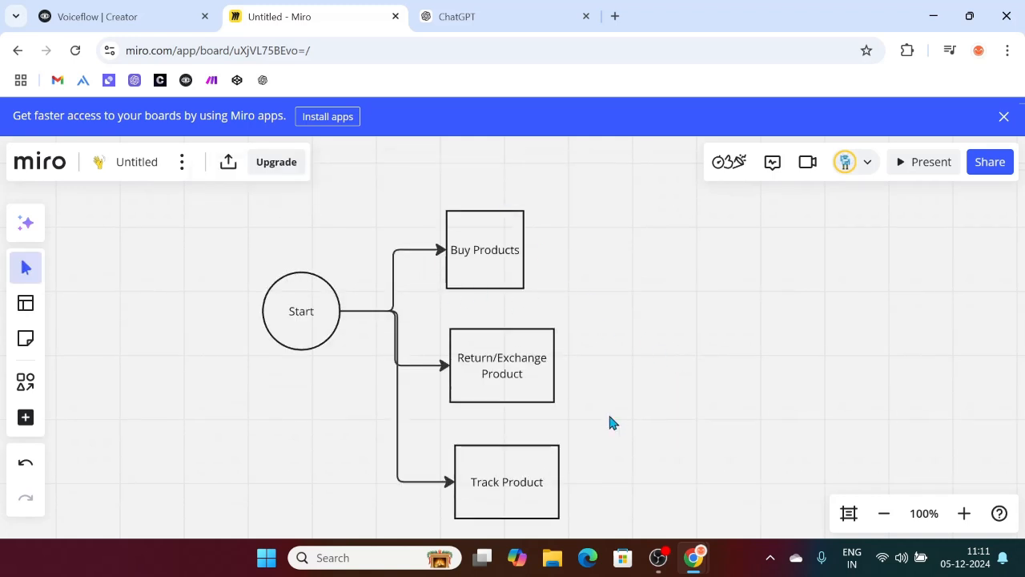
scroll(572, 320, down, 2)
scroll(572, 320, up, 3)
scroll(572, 321, right, 3)
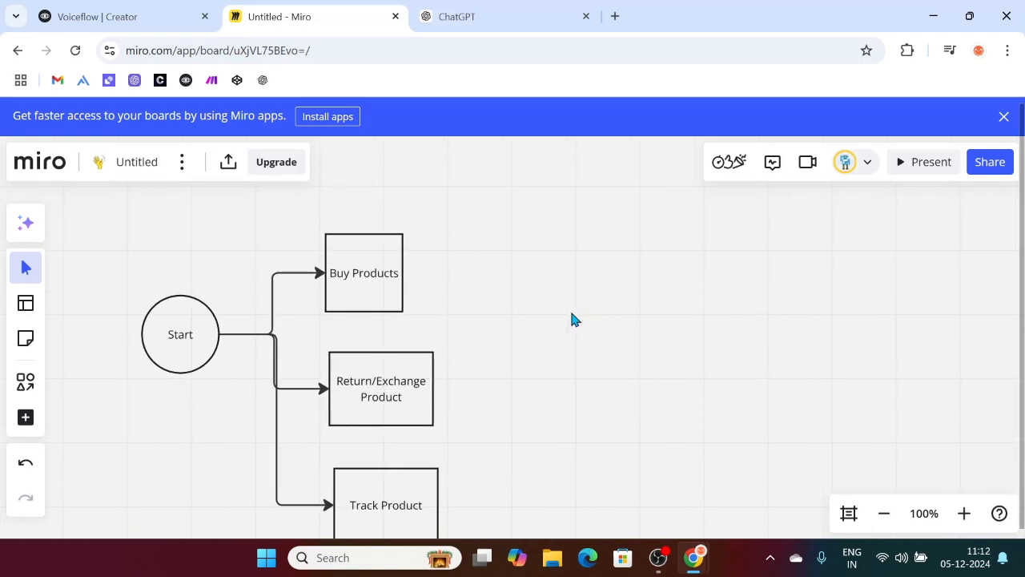
scroll(467, 291, down, 2)
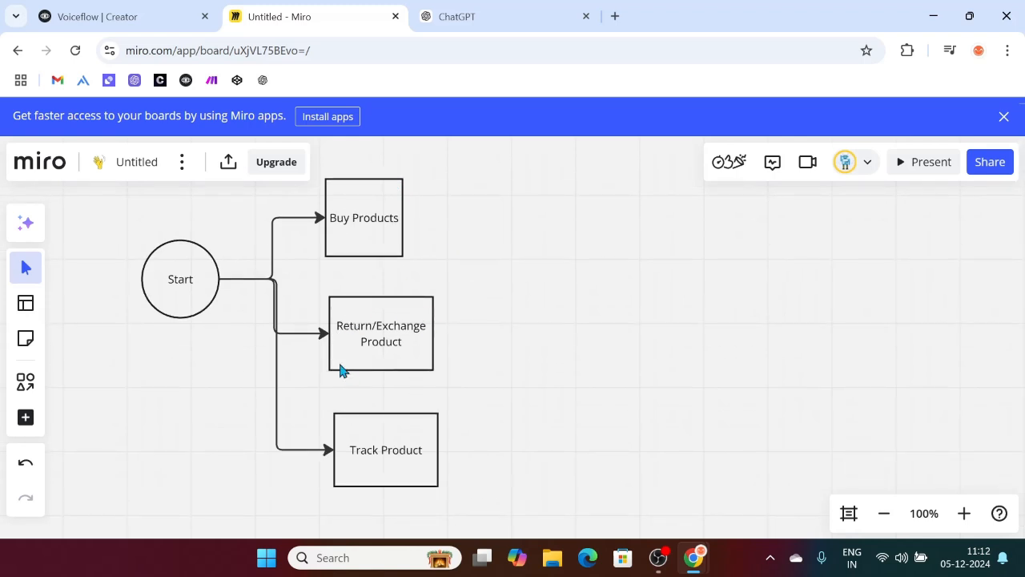
scroll(483, 363, down, 3)
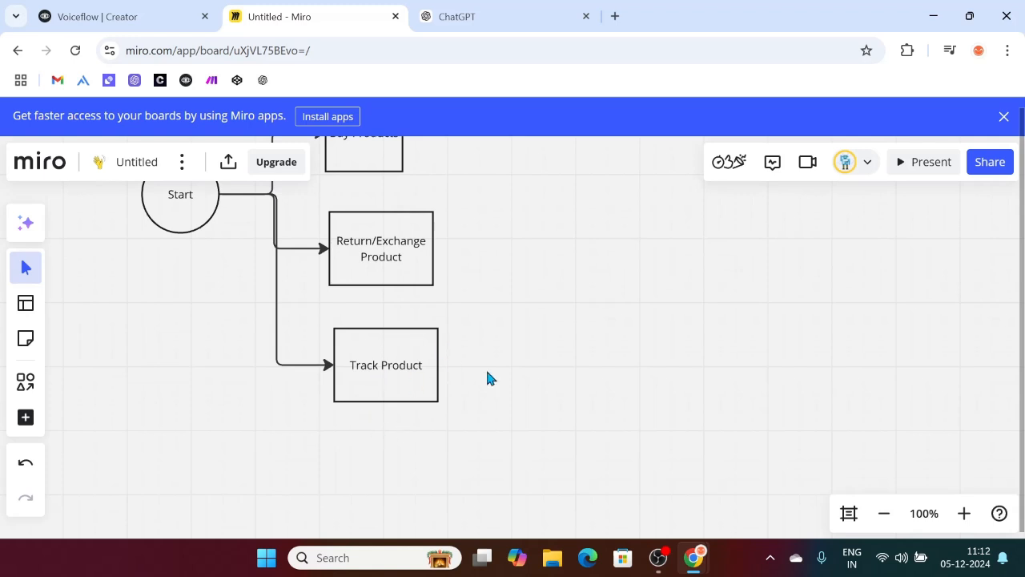
scroll(584, 360, up, 1)
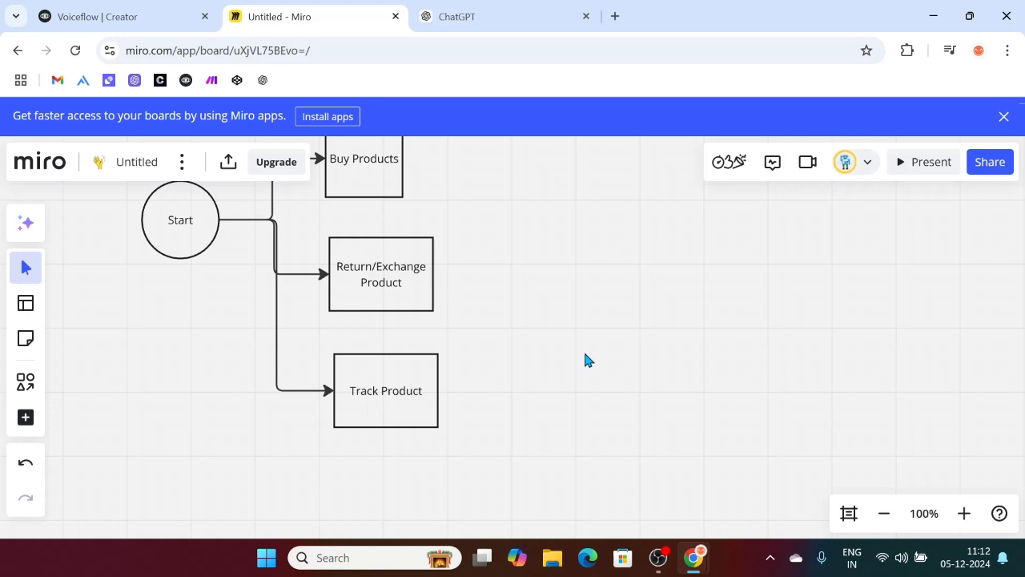
scroll(586, 354, up, 2)
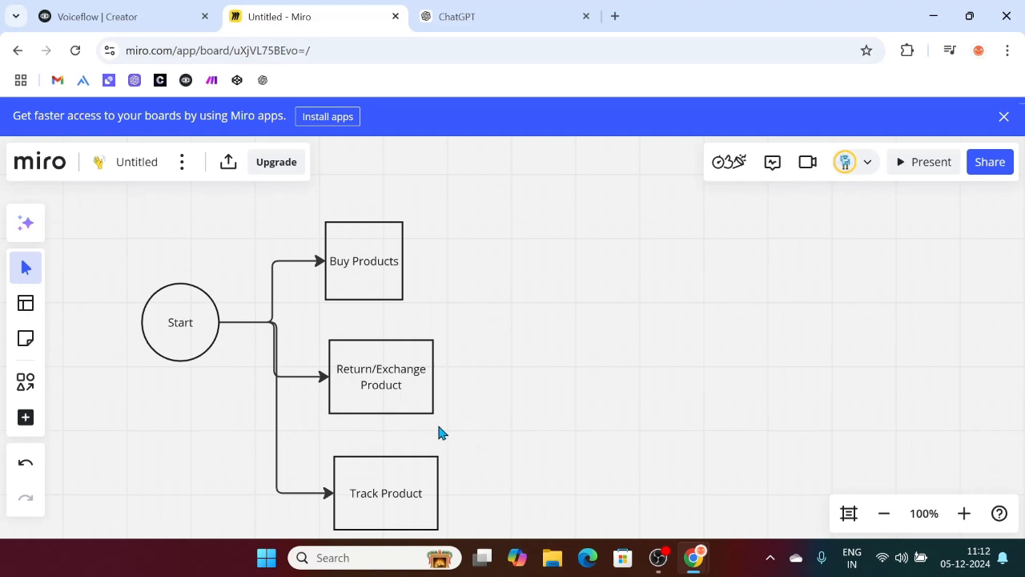
scroll(460, 384, down, 1)
scroll(504, 386, down, 1)
scroll(505, 386, up, 3)
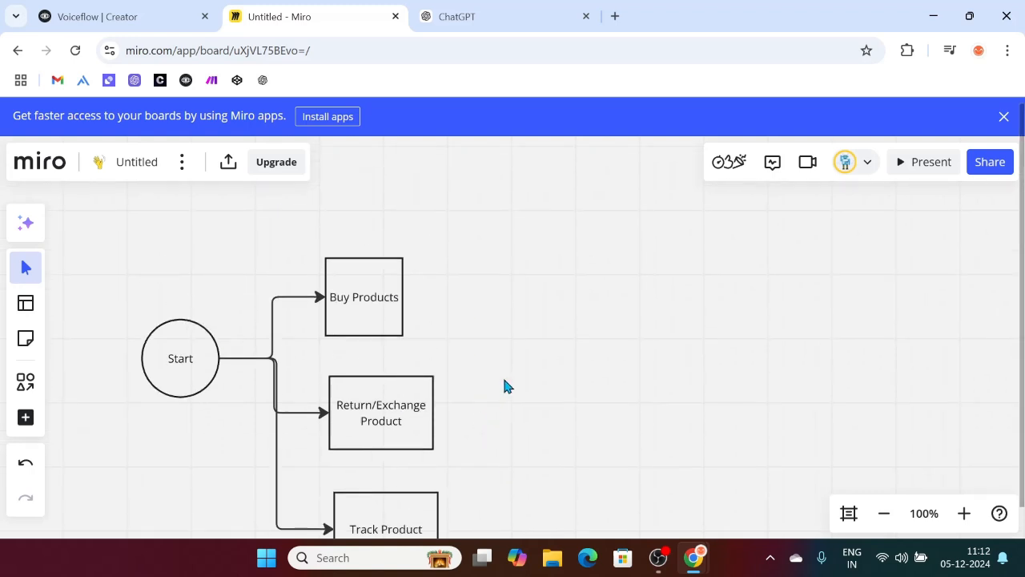
scroll(325, 404, down, 1)
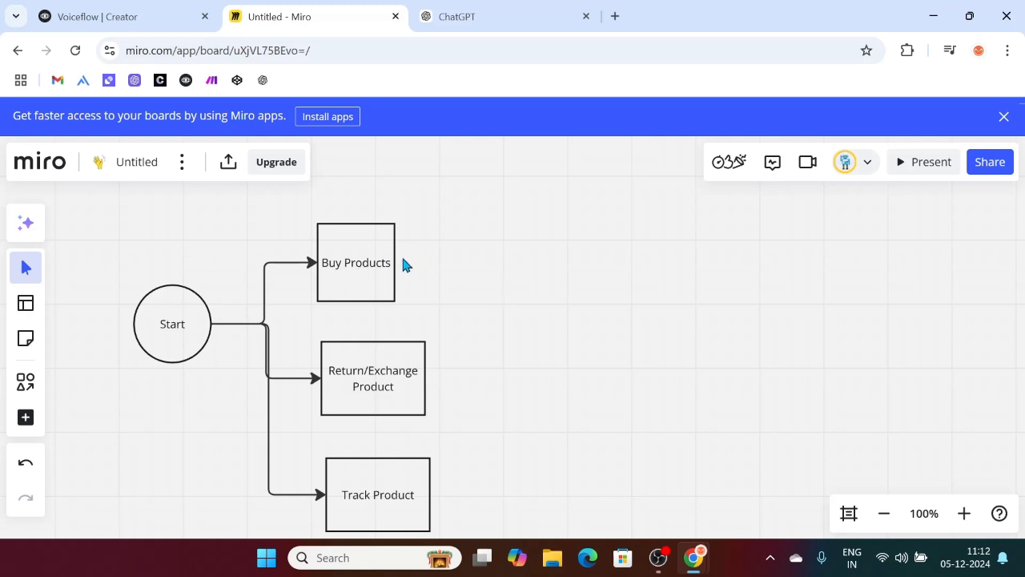
Step: Draw an arrow out from Buy Products and place a 'Football shoes' box at its tip
key(c)
key(l)
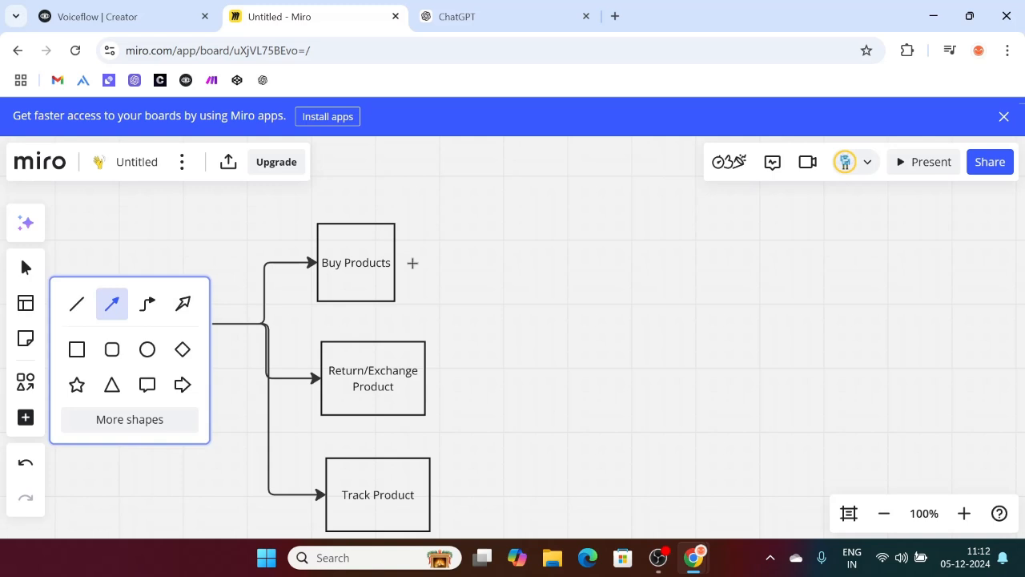
drag(396, 263, 468, 208)
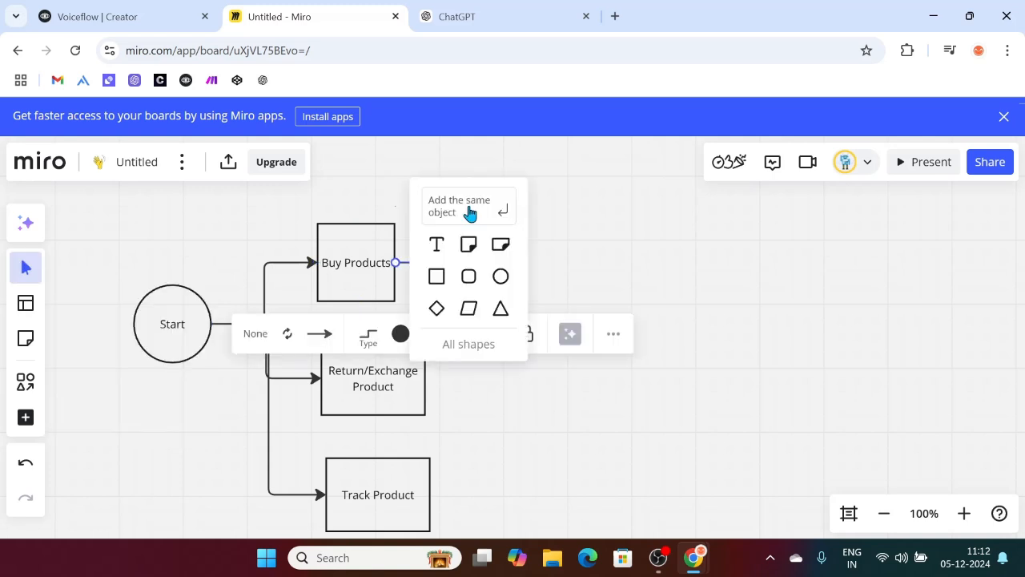
key(r)
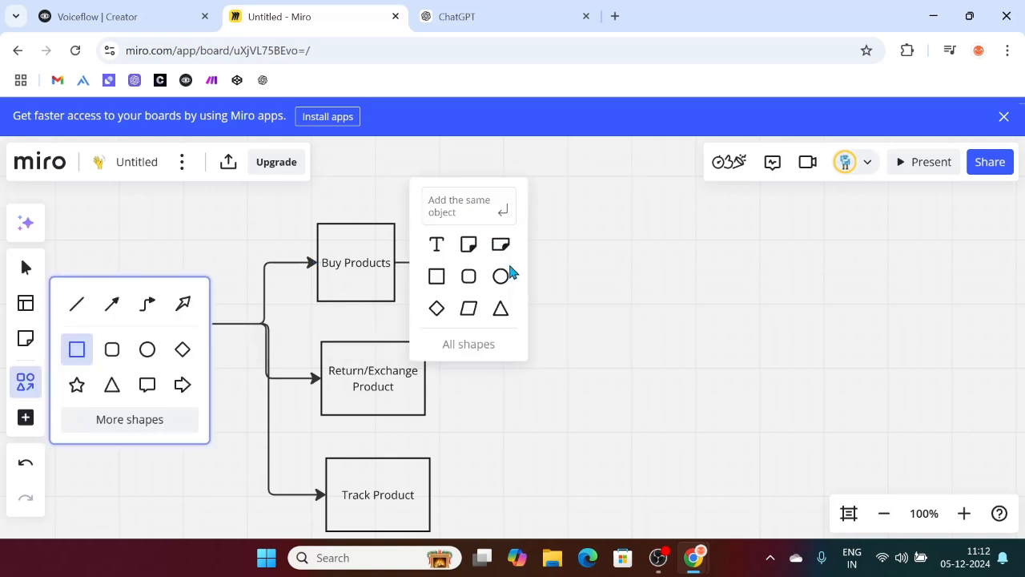
click(580, 233)
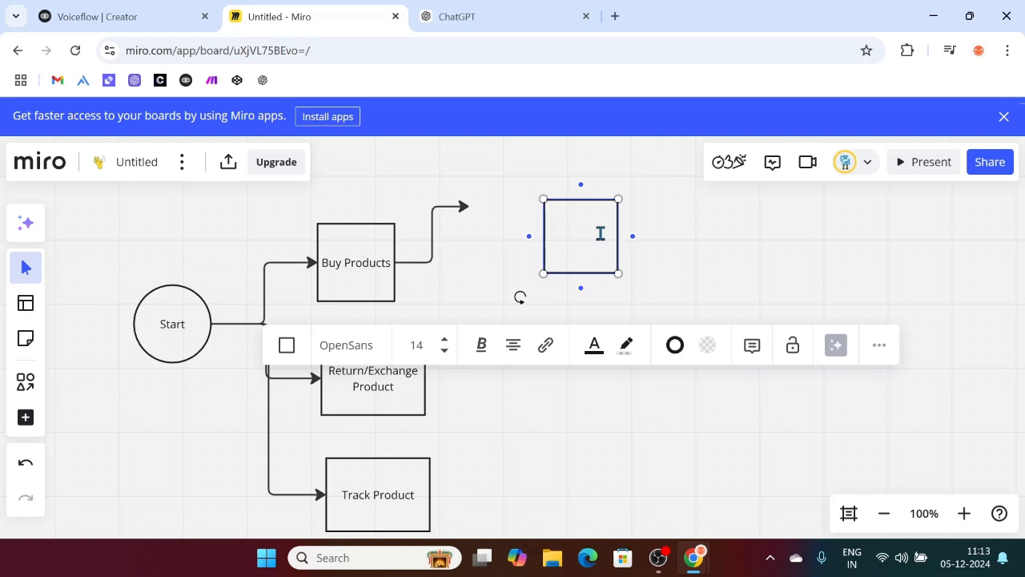
text(Football shoes)
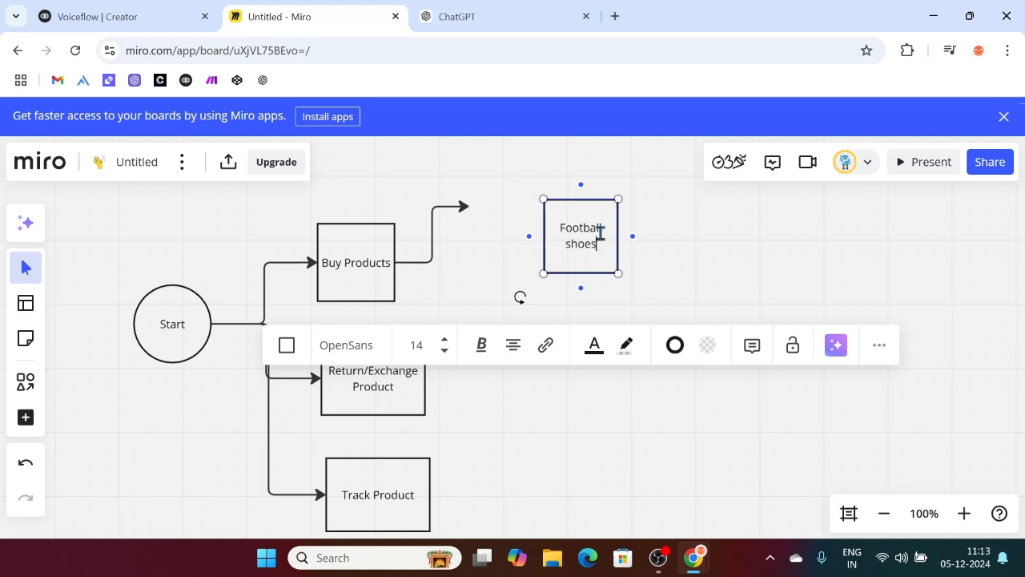
click(738, 277)
drag(590, 245, 506, 209)
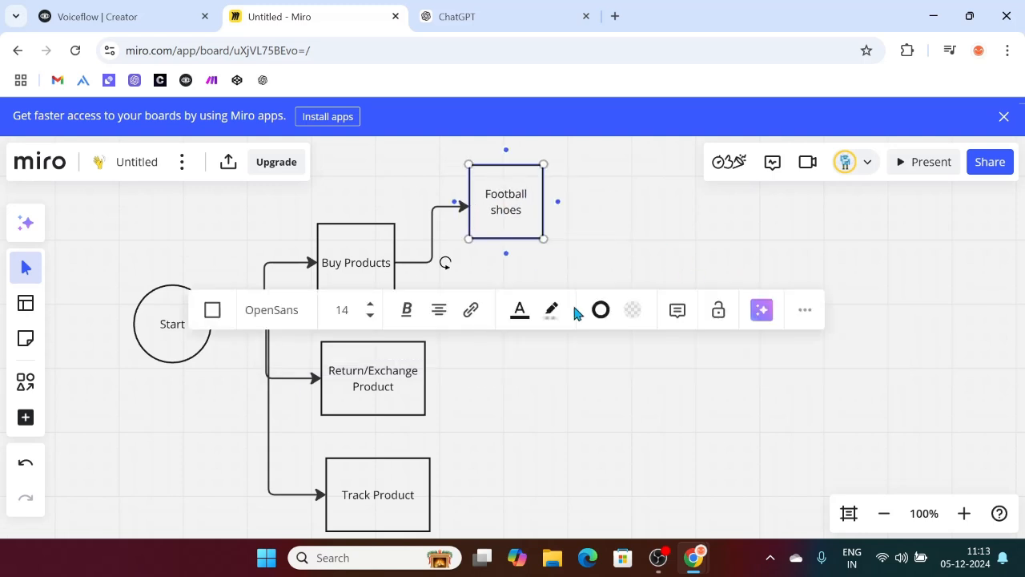
click(610, 401)
Step: Add a box labelled 'Sneakers' below Football shoes
key(s)
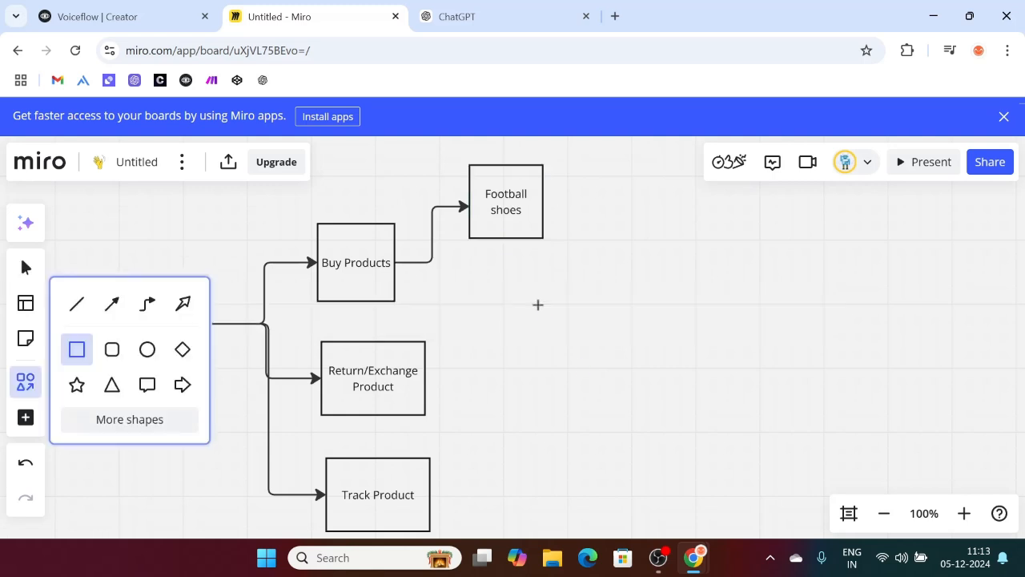
click(500, 274)
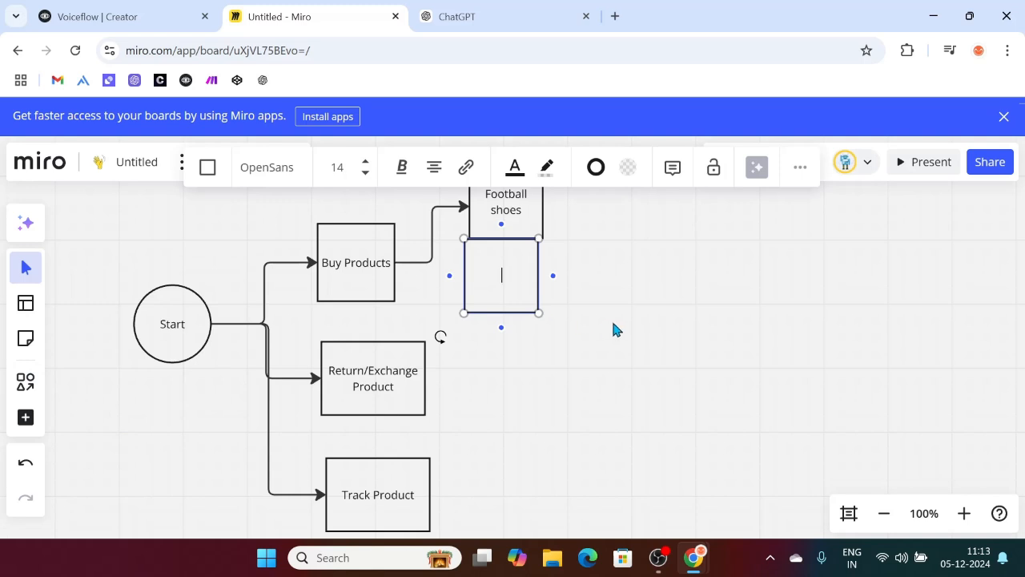
text(Sneakers)
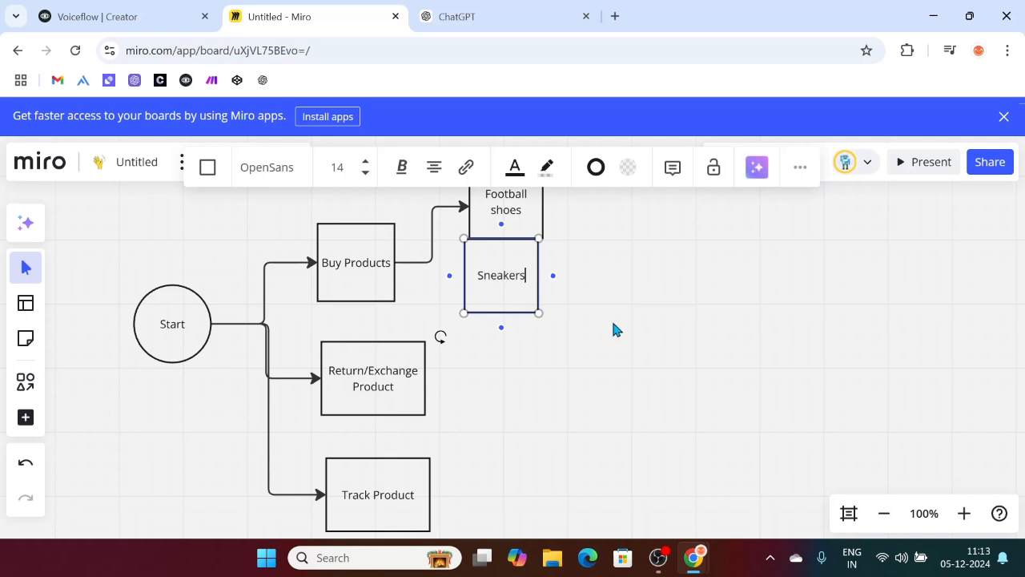
click(639, 377)
scroll(638, 377, up, 1)
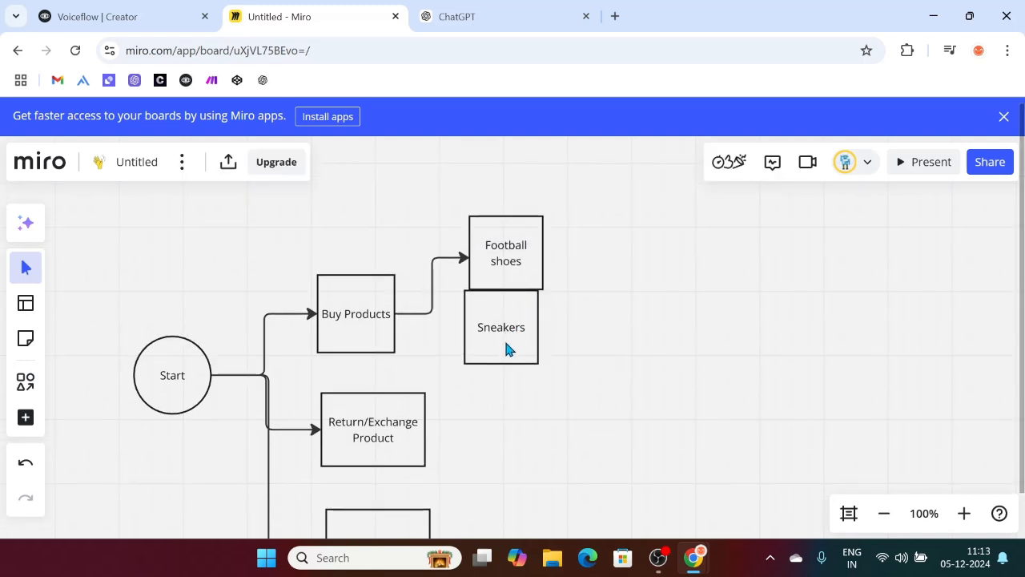
drag(518, 357, 526, 378)
text(S)
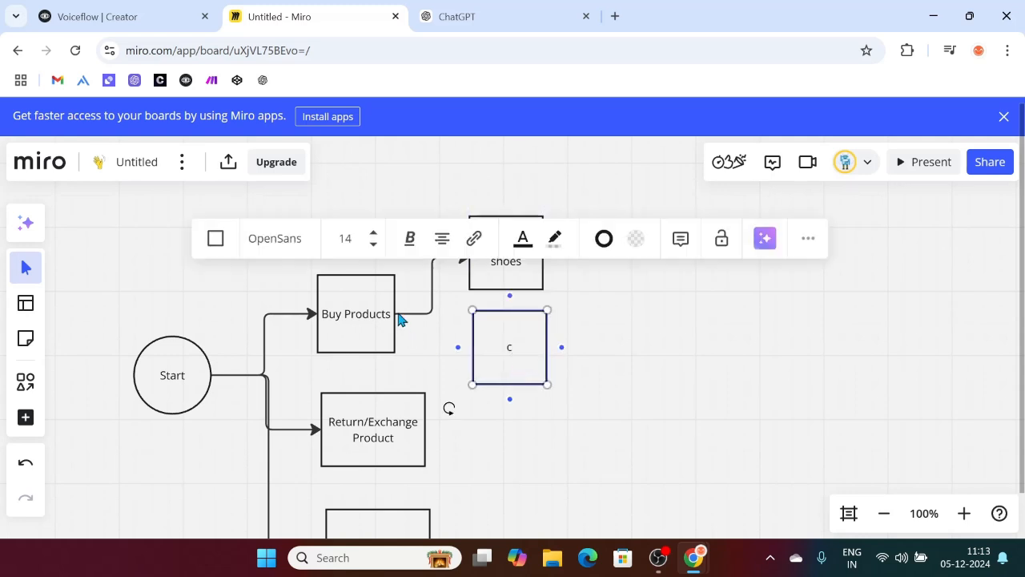
text(neakers)
click(697, 351)
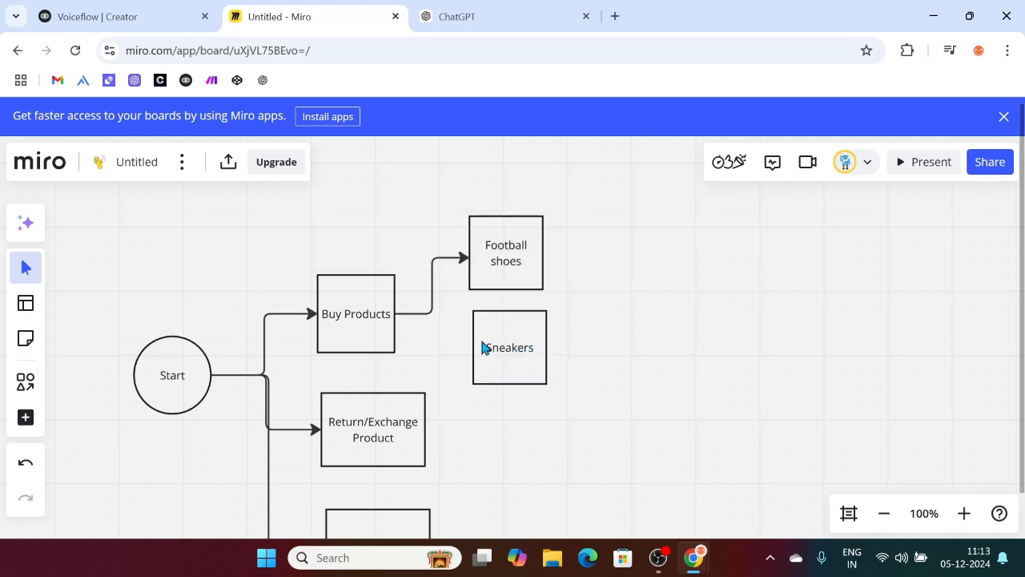
Step: Connect Buy Products to the Sneakers box with an elbow arrow
key(l)
drag(396, 313, 473, 347)
scroll(635, 344, down, 1)
click(635, 343)
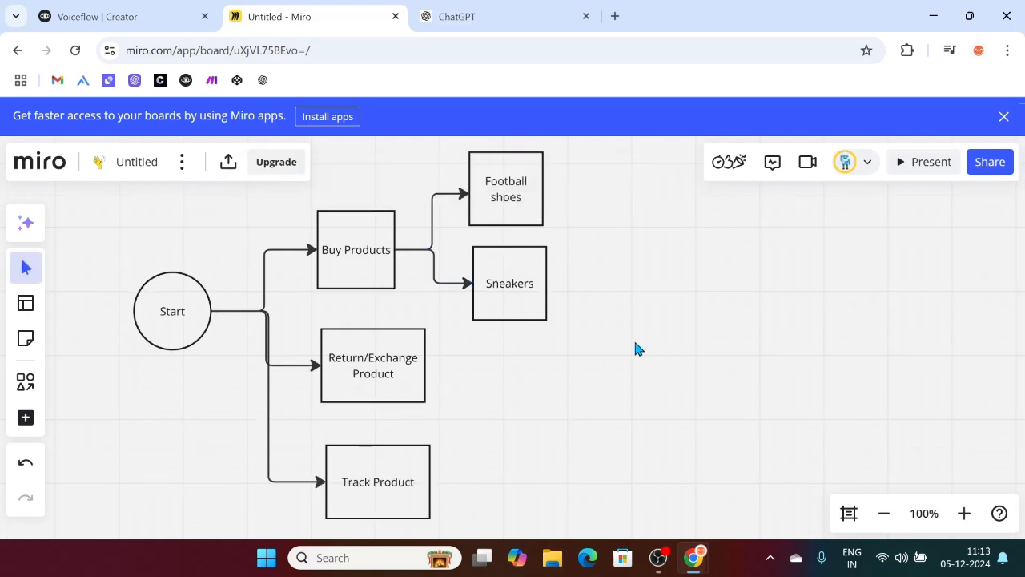
Step: Draw a new box labelled 'Running shoes' below Sneakers
key(r)
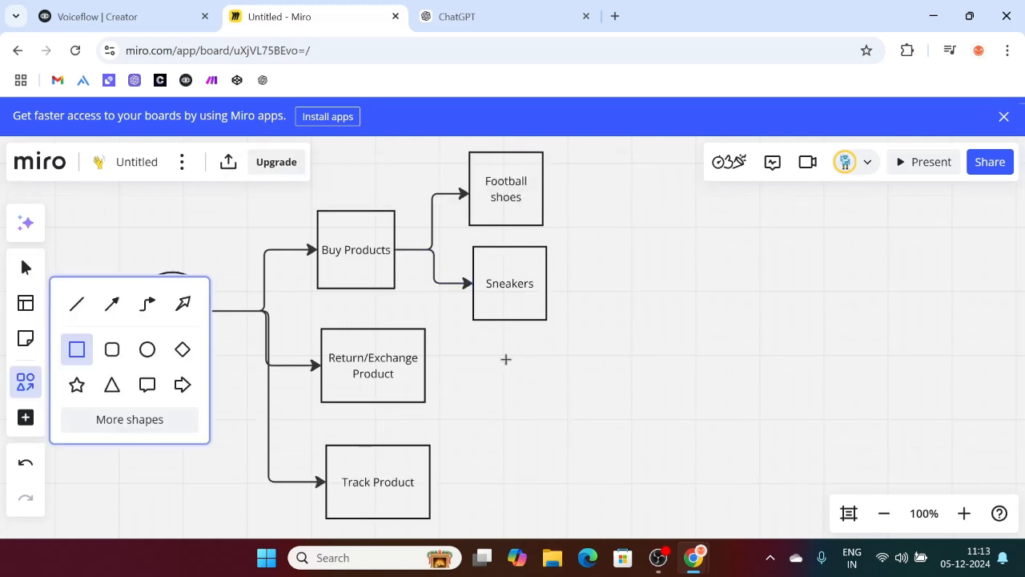
drag(481, 350, 561, 417)
text(Running shoes)
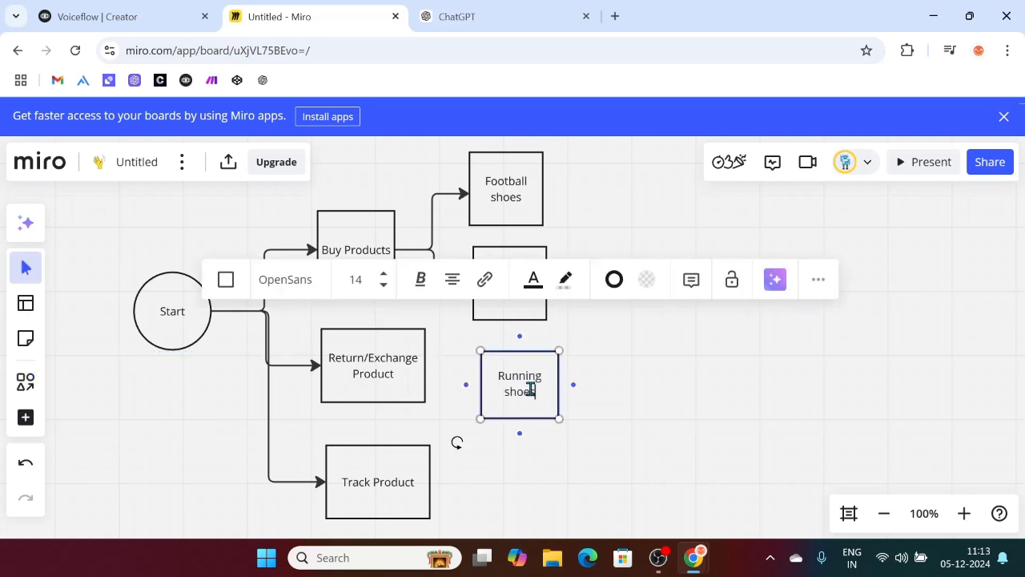
click(682, 408)
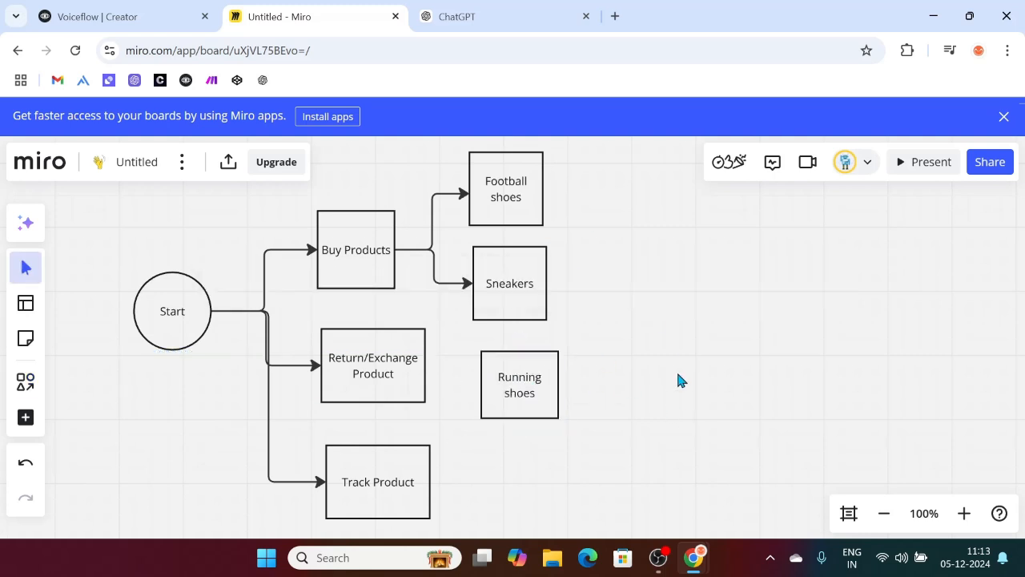
Step: Move Football shoes and Sneakers higher and delete the loose arrow from Buy Products
scroll(641, 368, up, 3)
drag(514, 401, 539, 272)
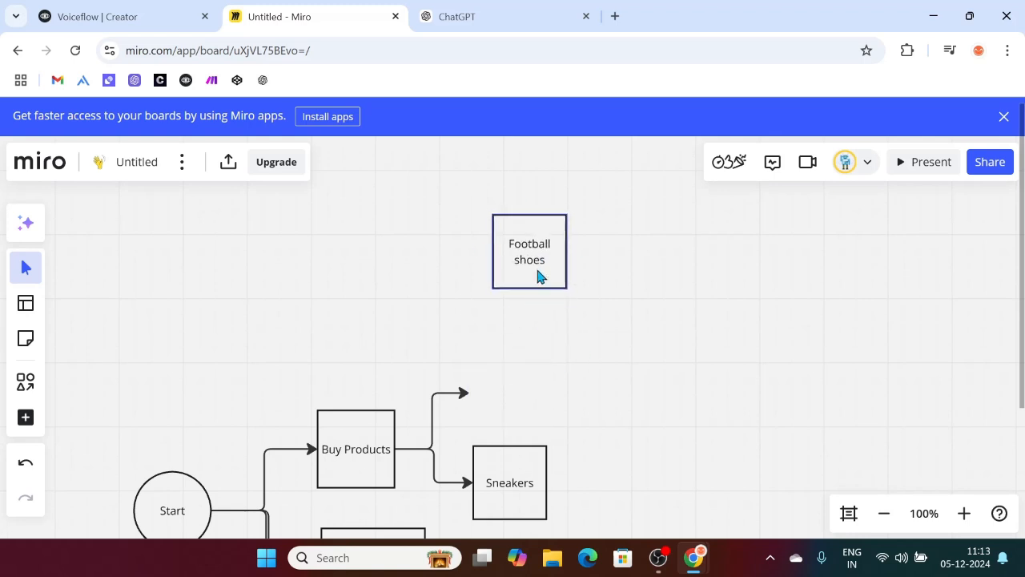
drag(521, 515, 557, 382)
click(433, 420)
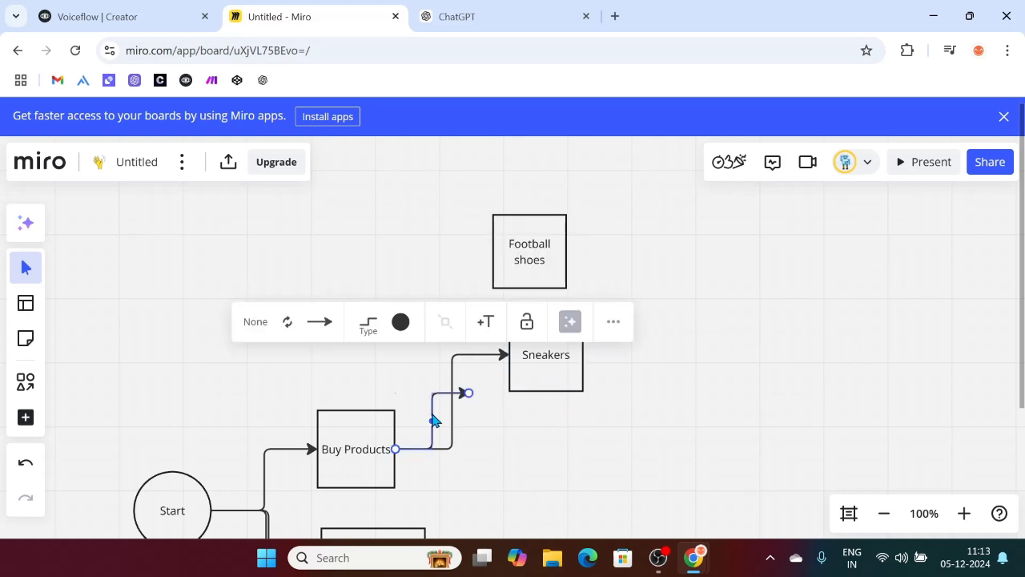
key(Delete)
Step: Draw a connector arrow from Buy Products to the Football shoes box
key(l)
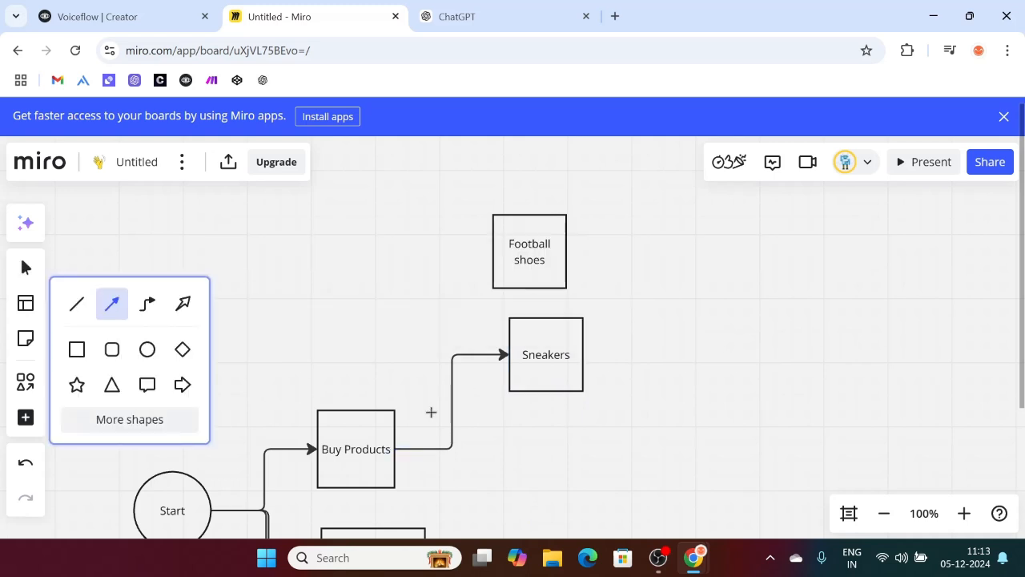
click(396, 447)
drag(478, 245, 491, 251)
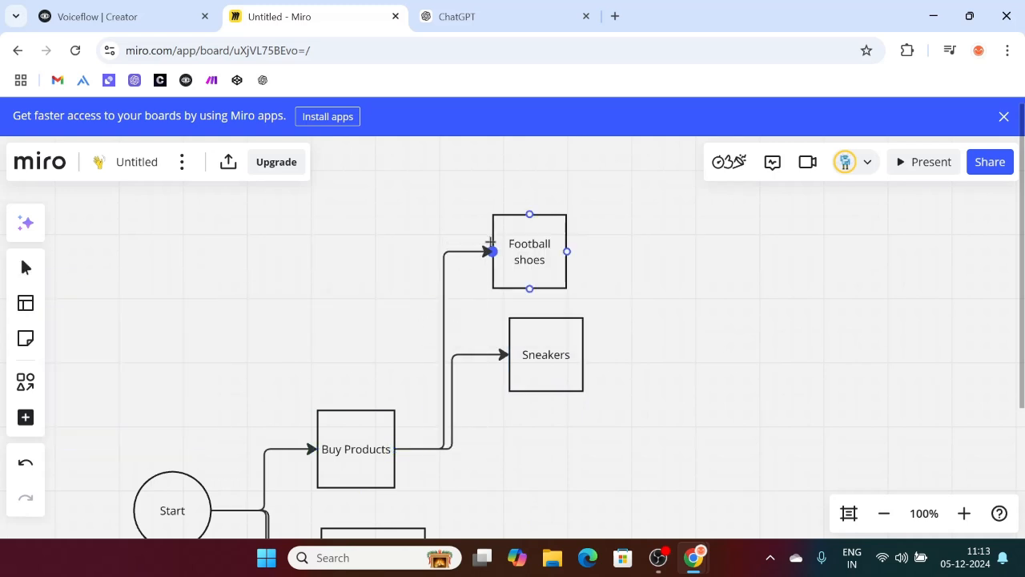
Step: Move the Running shoes box up under Sneakers and relabel it 'Running Shoes'
scroll(544, 336, down, 3)
drag(521, 362, 549, 232)
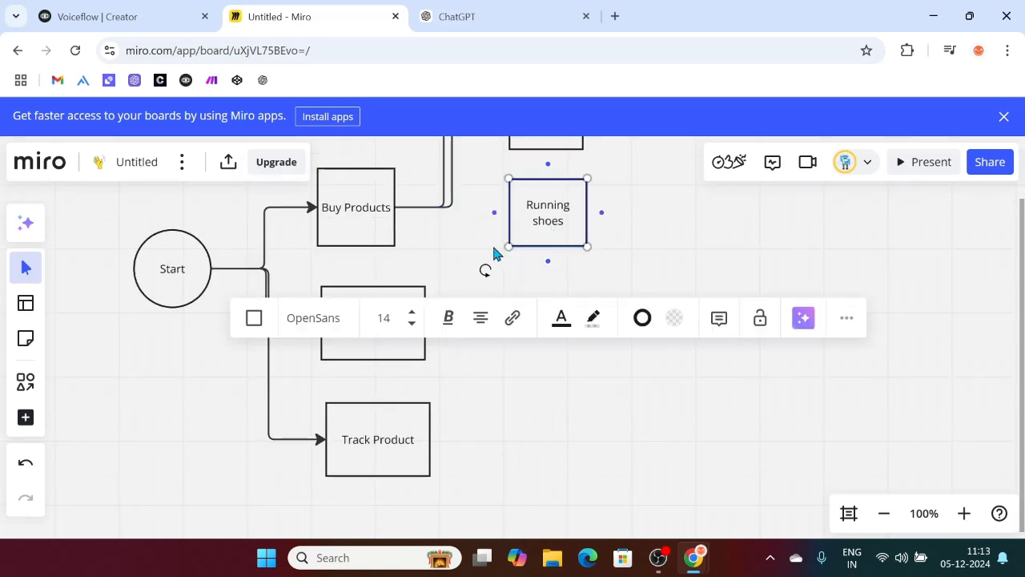
text(r)
key(BackSpace)
text(Running Shoes)
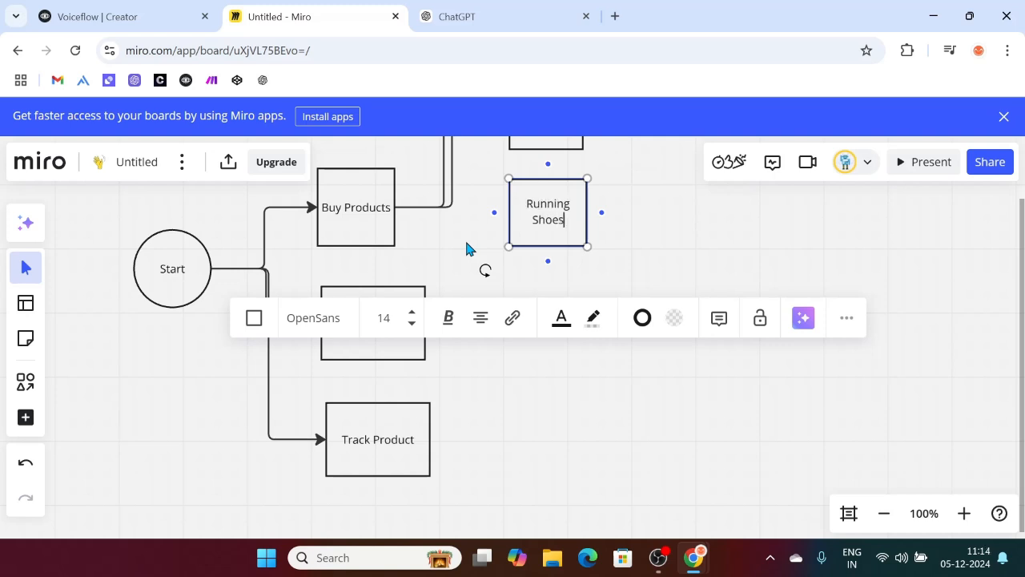
click(692, 249)
Step: Draw a connector arrow from Buy Products to Running Shoes
key(l)
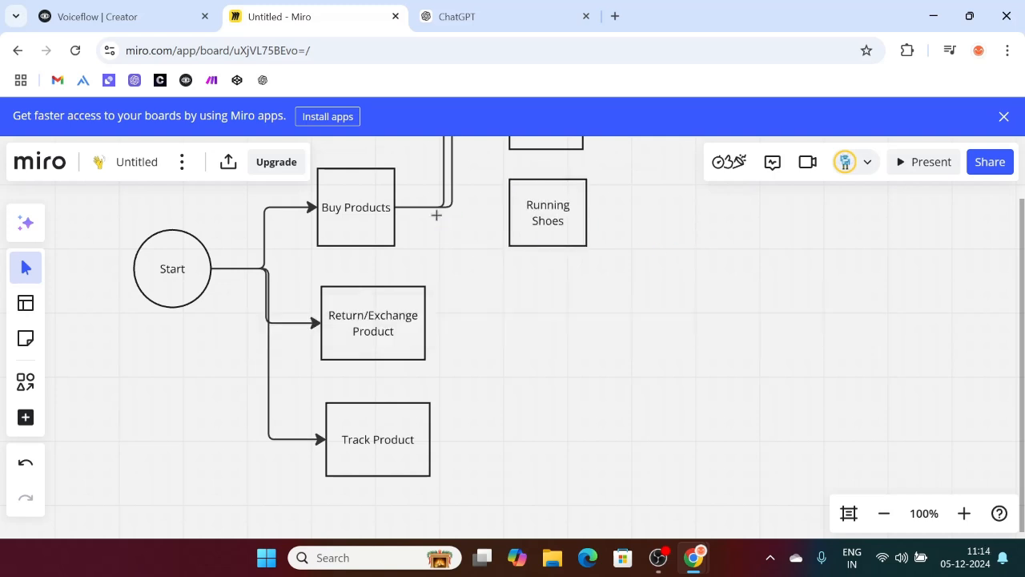
drag(396, 207, 511, 206)
click(689, 350)
scroll(690, 350, up, 3)
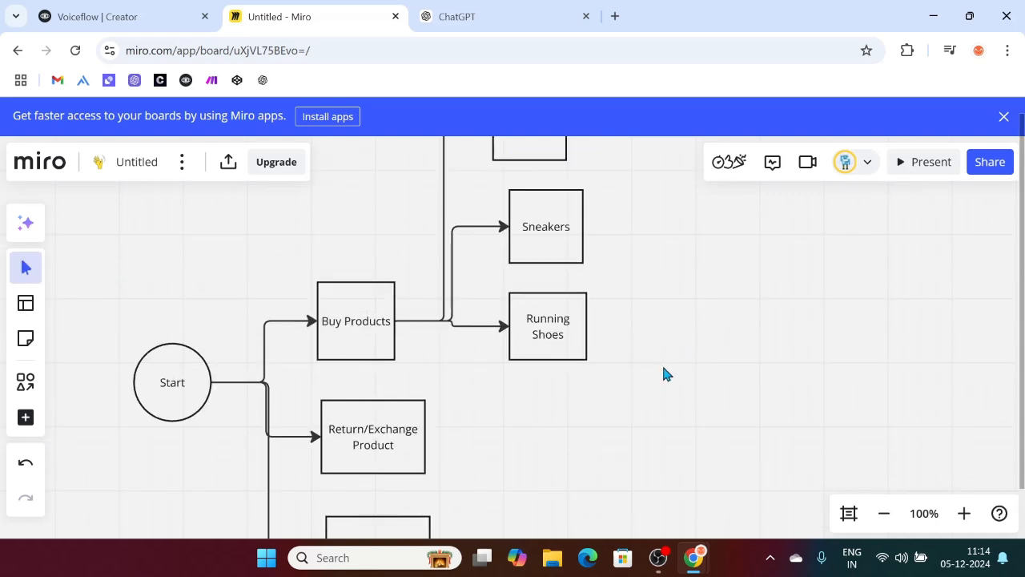
scroll(663, 372, down, 2)
Step: Add a 'Formal Shoes' rectangle lined up below Running Shoes
key(r)
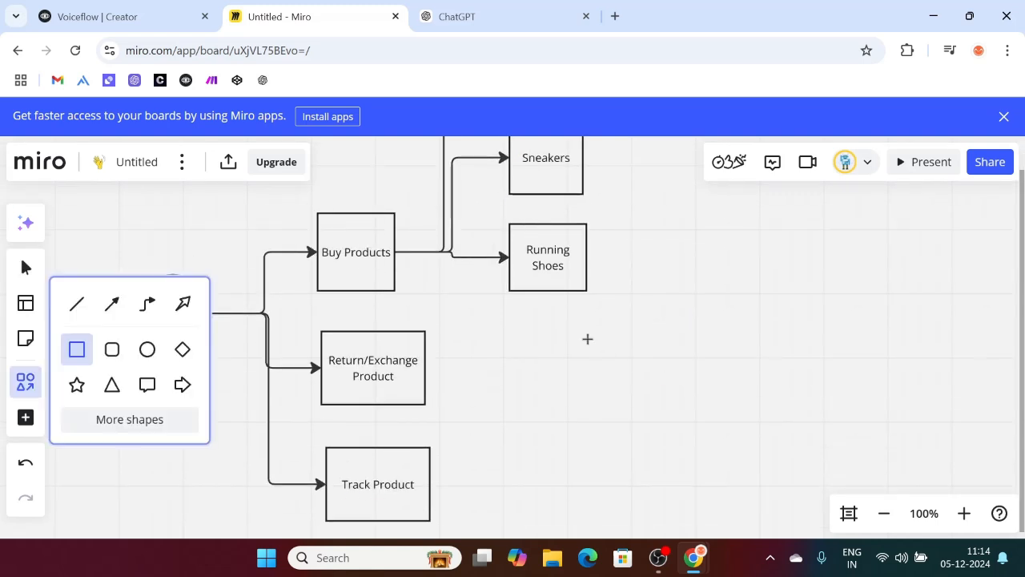
click(587, 338)
text(Froma)
key(BackSpace)
key(BackSpace)
text(ormal)
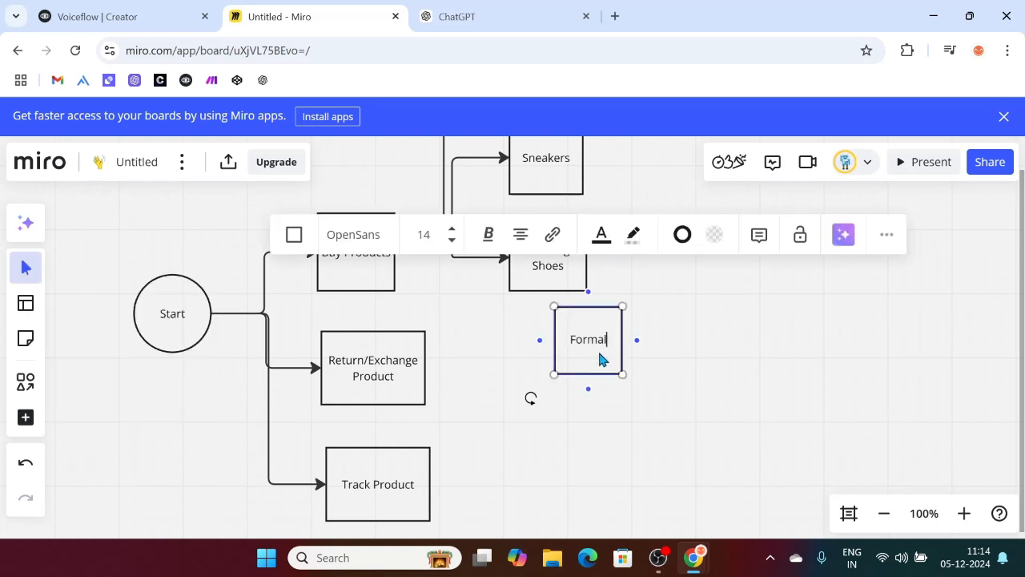
text( Shoes)
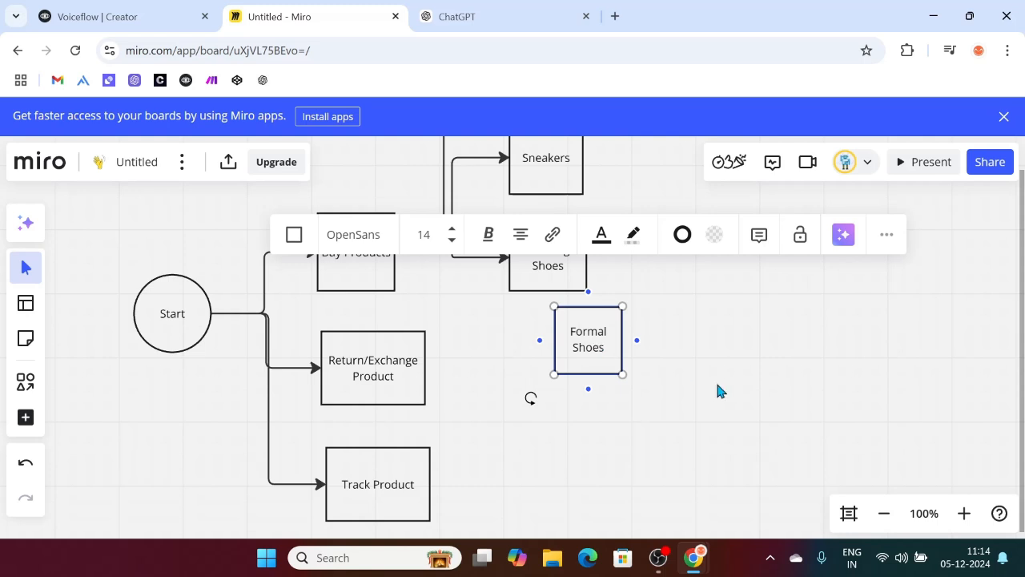
click(615, 381)
drag(594, 374, 549, 382)
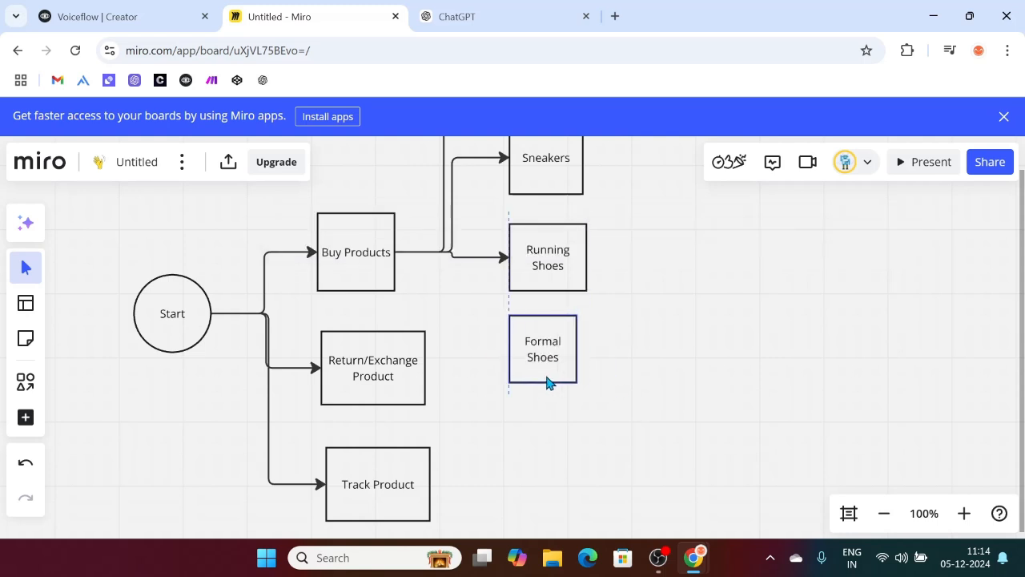
Step: Connect Buy Products to Formal Shoes with an arrow and review the flowchart
key(l)
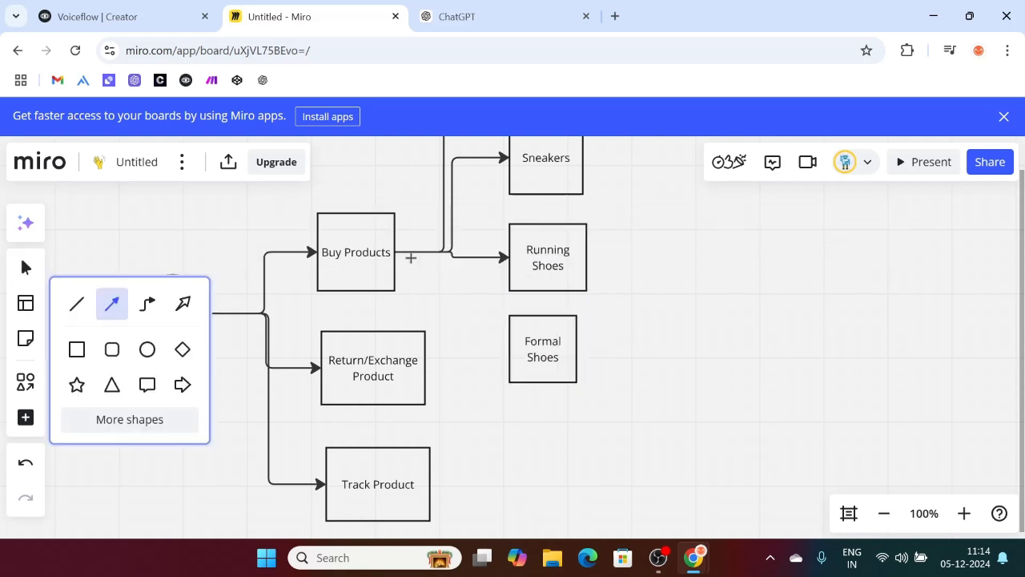
drag(395, 251, 506, 349)
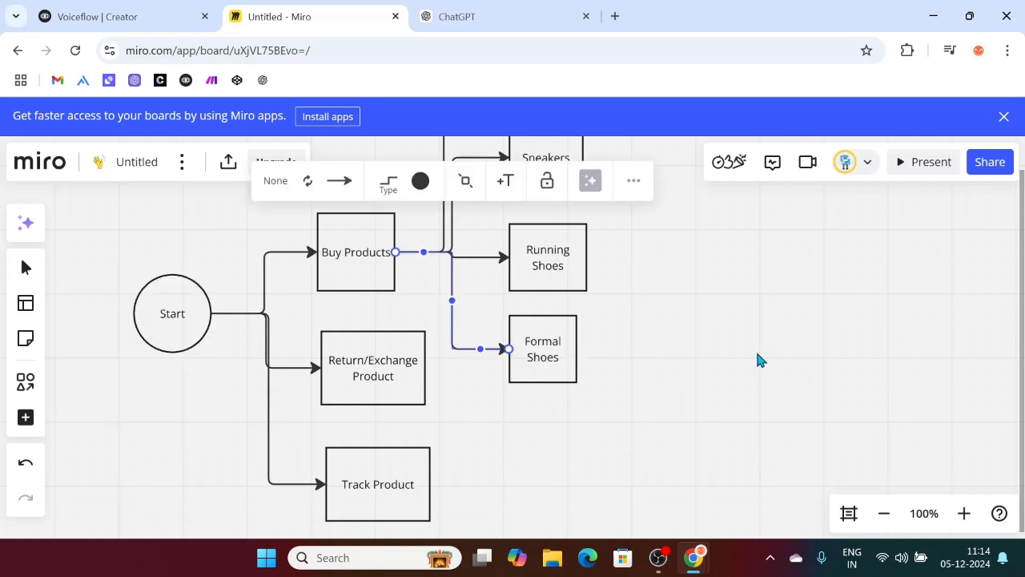
scroll(760, 359, up, 2)
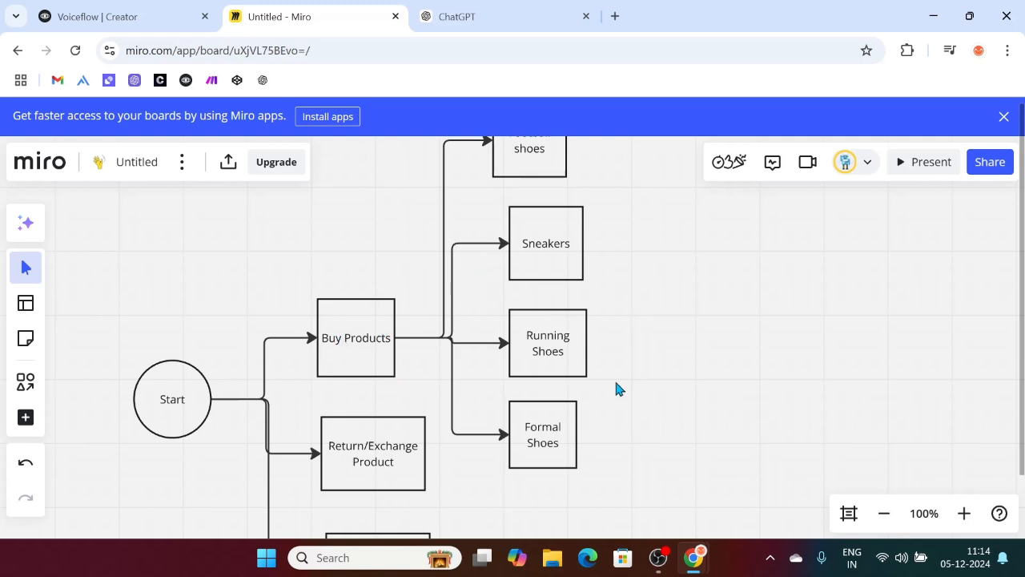
scroll(615, 384, up, 2)
scroll(622, 320, down, 6)
scroll(508, 321, up, 1)
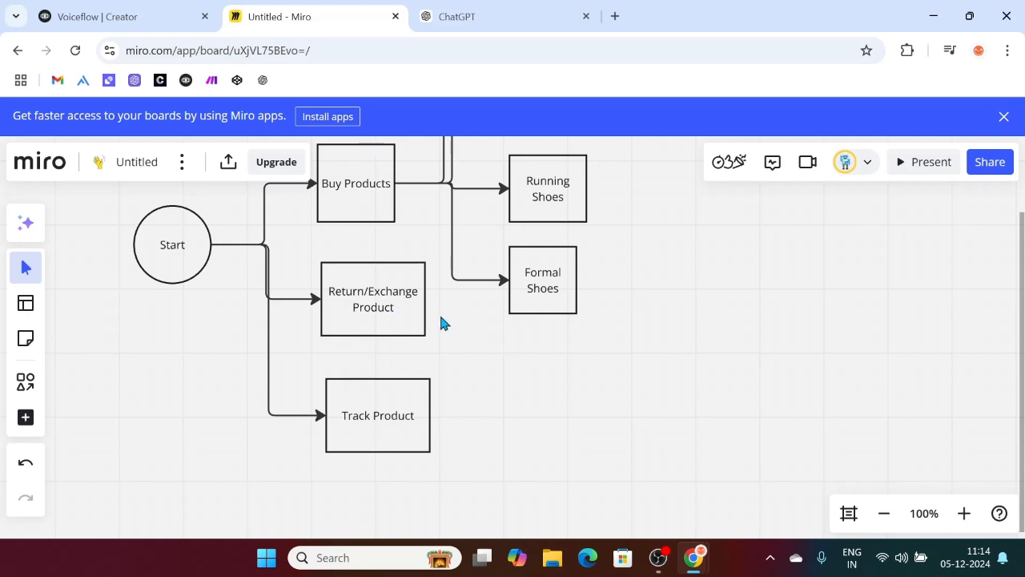
Step: Move the Track Product and Return/Exchange Product boxes further down the board
drag(402, 431, 405, 533)
scroll(405, 387, up, 2)
scroll(405, 387, up, 2)
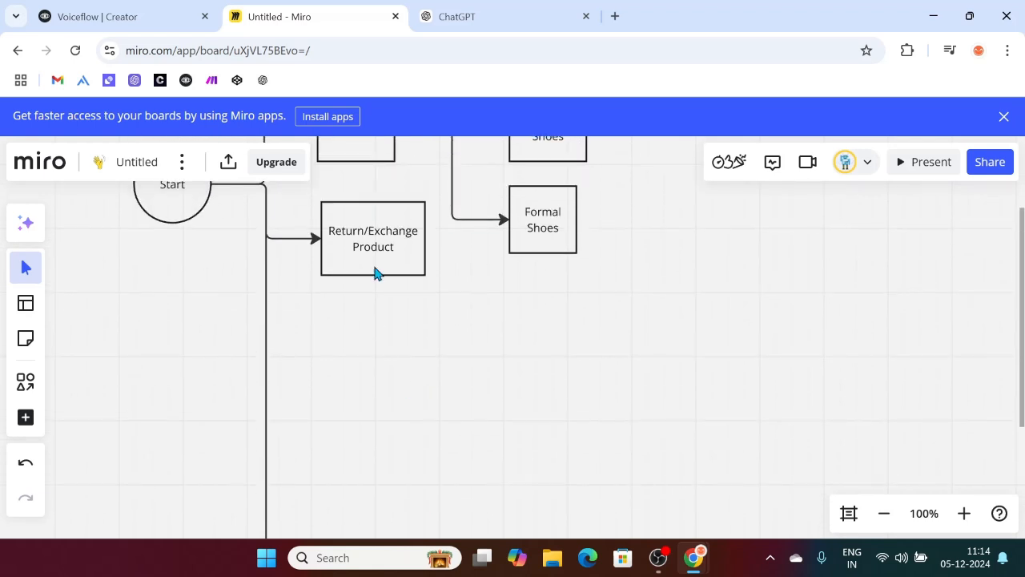
drag(376, 272, 377, 449)
Step: Re-enter the moved box's label as 'Return/Exchange Product'
double_click(373, 449)
key(BackSpace)
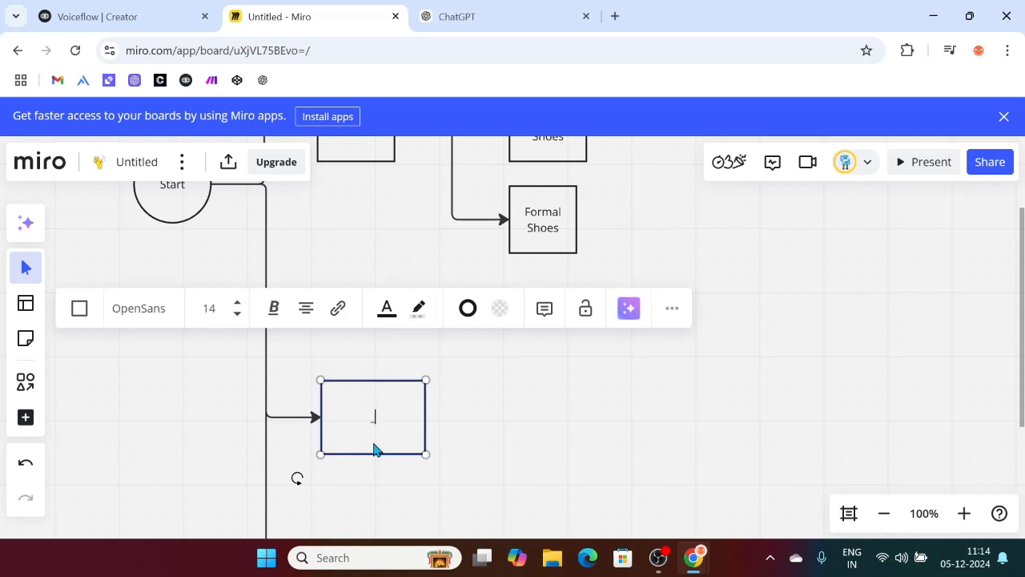
text(Return/Excha)
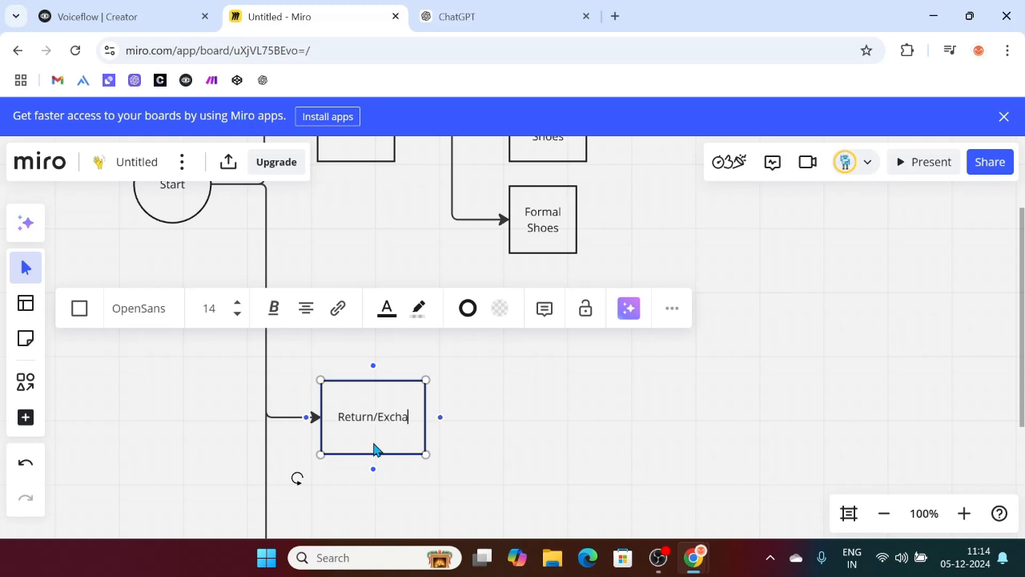
text(nge Product)
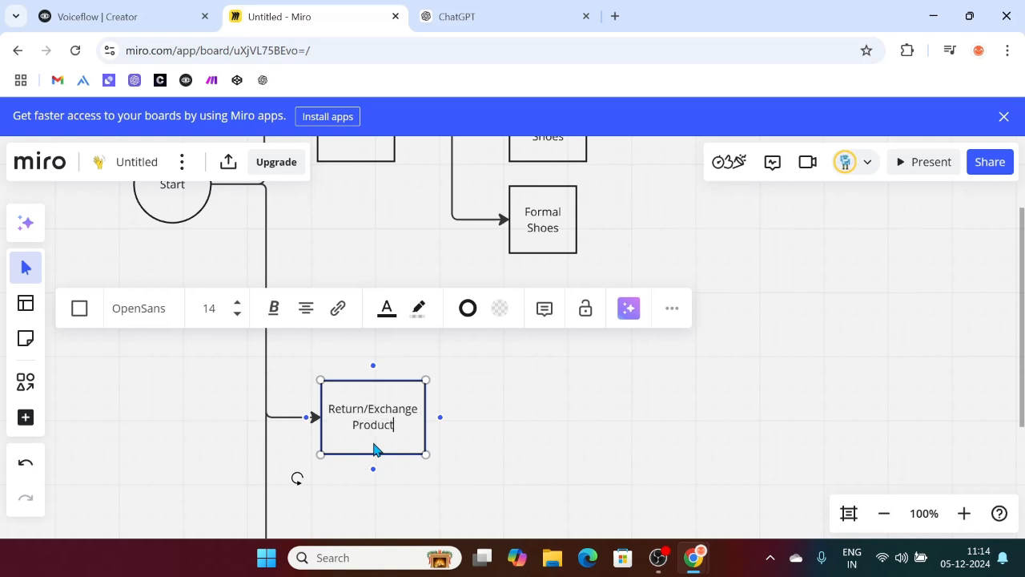
click(649, 415)
Step: Nudge the Track Product box back up a little
scroll(649, 415, down, 5)
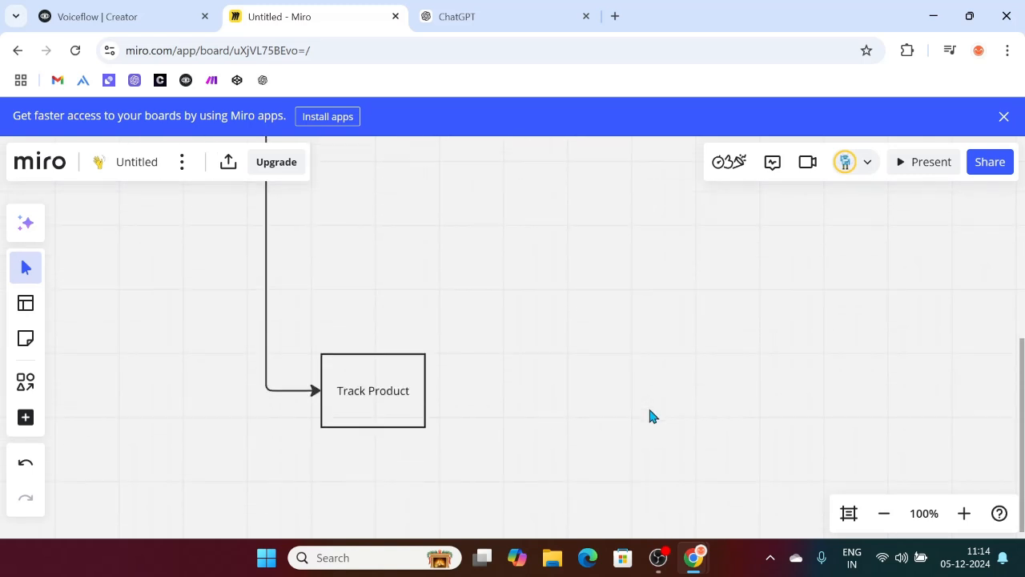
drag(379, 414, 384, 318)
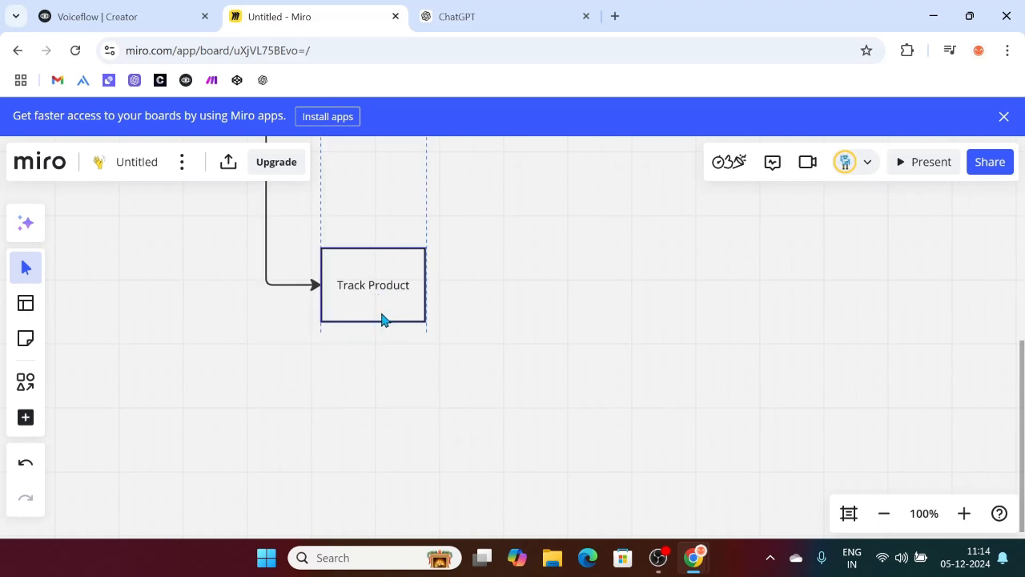
scroll(542, 344, down, 4)
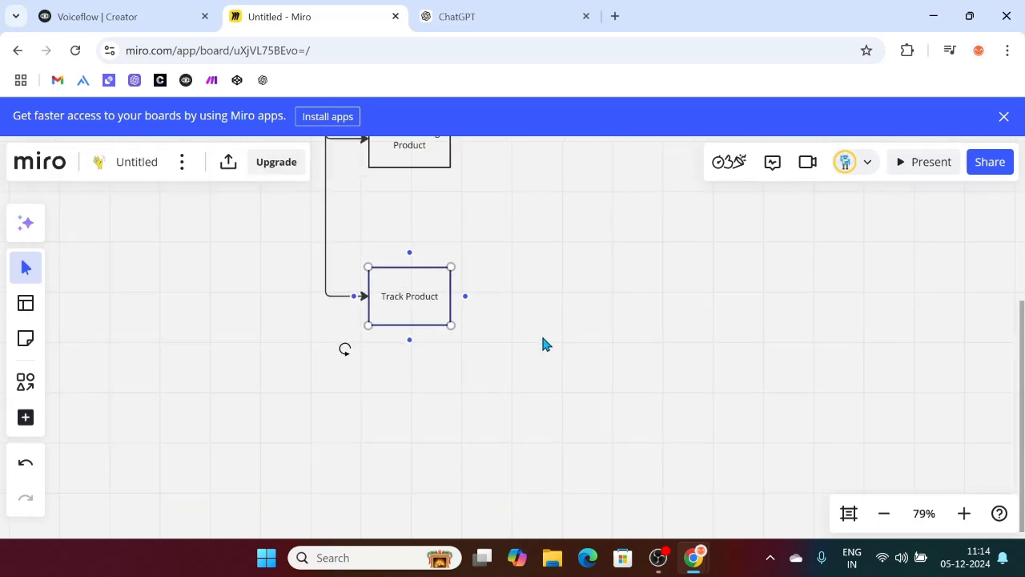
scroll(543, 344, up, 5)
scroll(354, 348, down, 3)
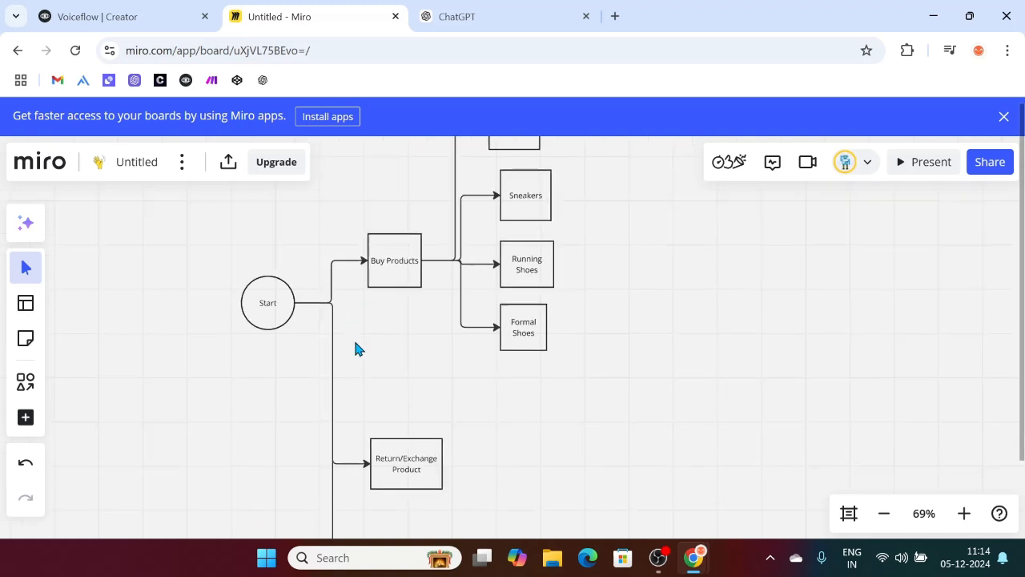
Step: Add a connected box 'Are you sure you want to return' right of Return/Exchange Product
click(391, 287)
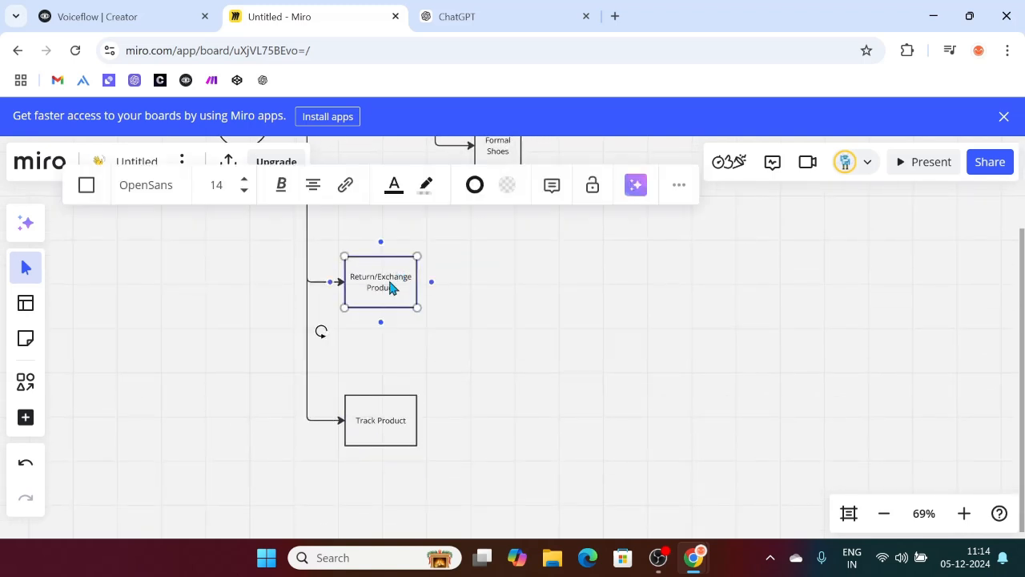
click(431, 283)
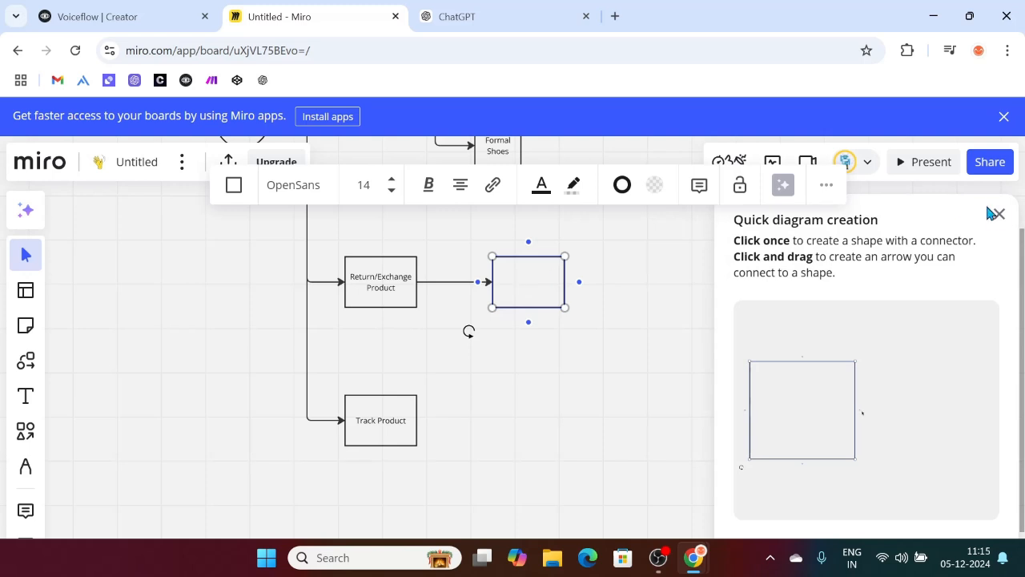
click(999, 213)
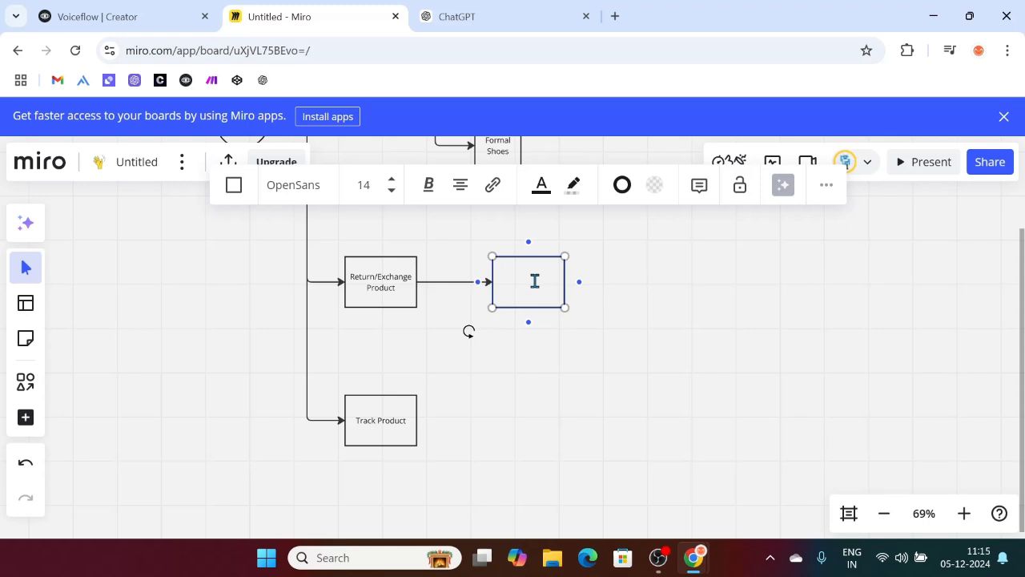
text(R)
text(Are you sure)
text( you want to eu)
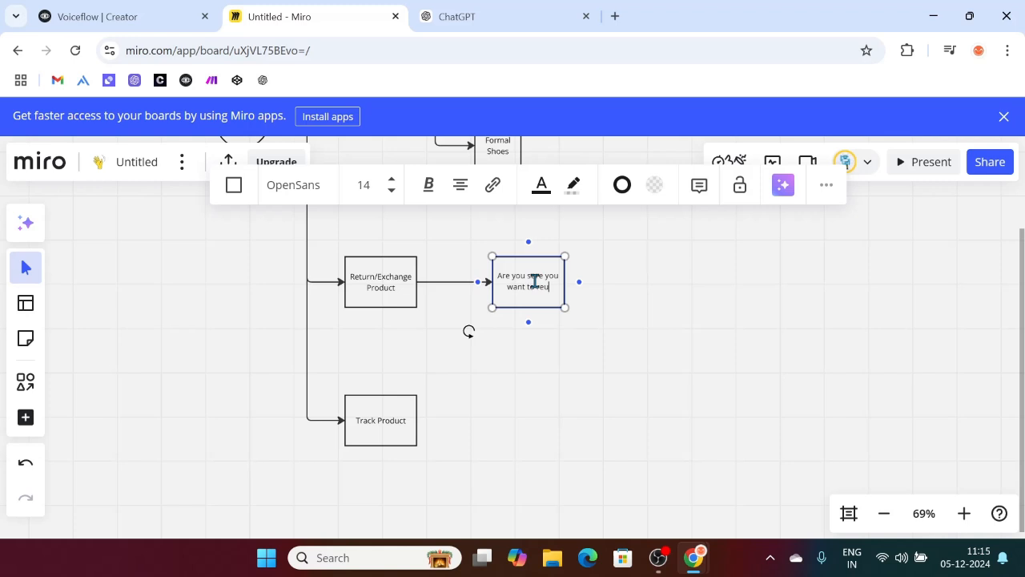
key(BackSpace)
text(turn)
click(671, 366)
drag(526, 297, 505, 253)
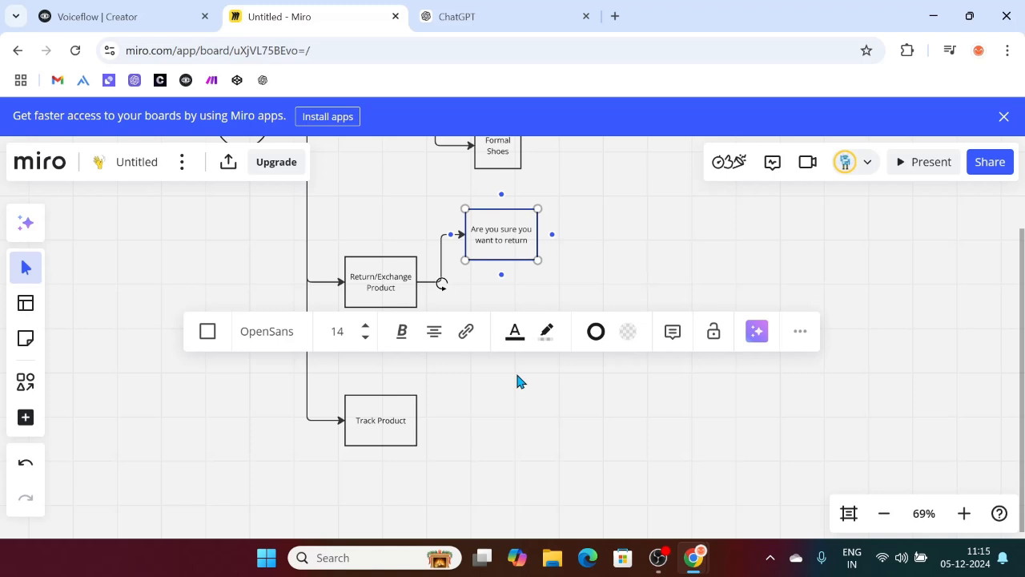
text(r)
key(ctrl+z)
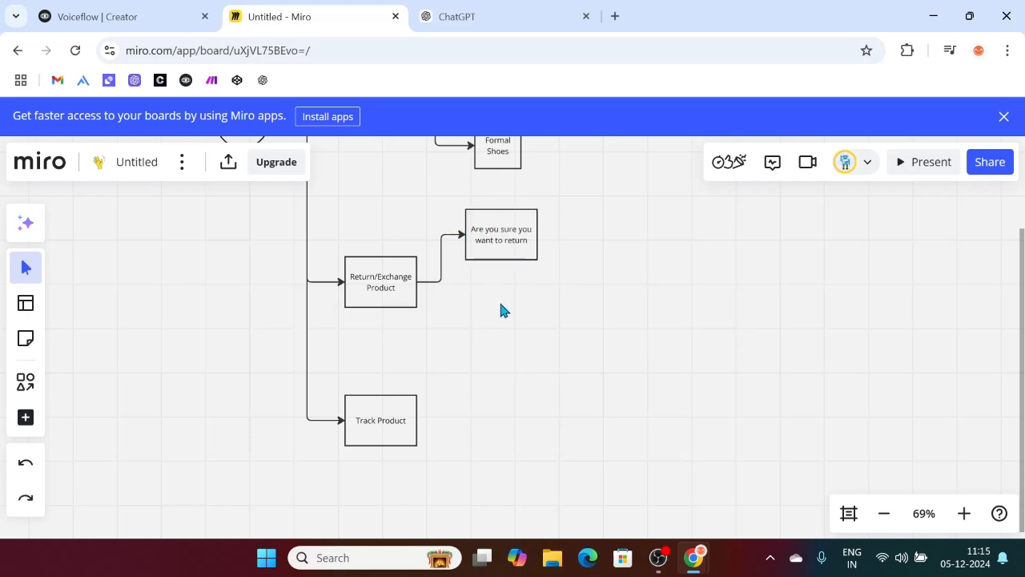
Step: Add a 'Would you like to exchange instead' box below it, connected by an arrow
key(s)
drag(473, 288, 553, 349)
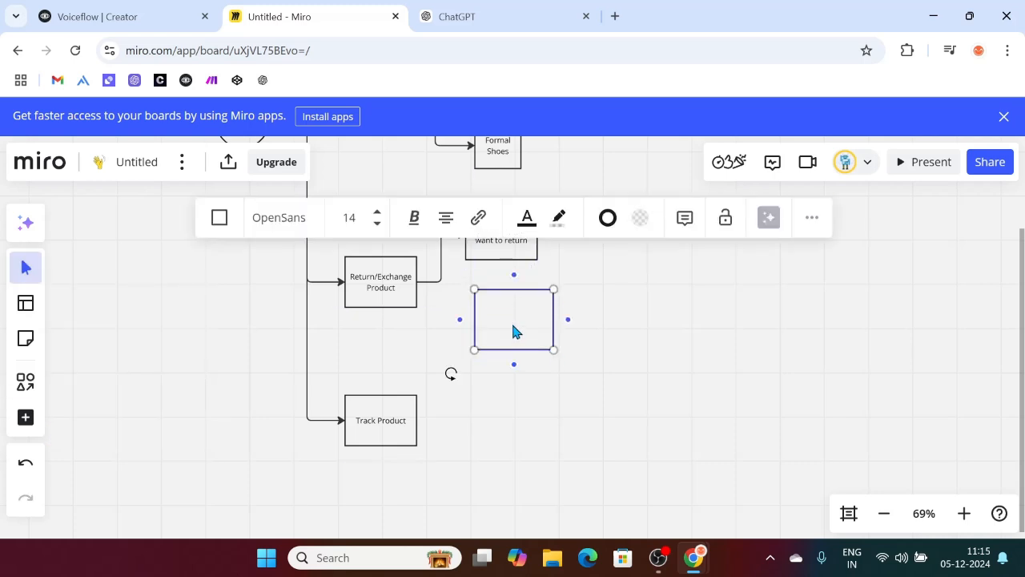
text(Would you like to ex)
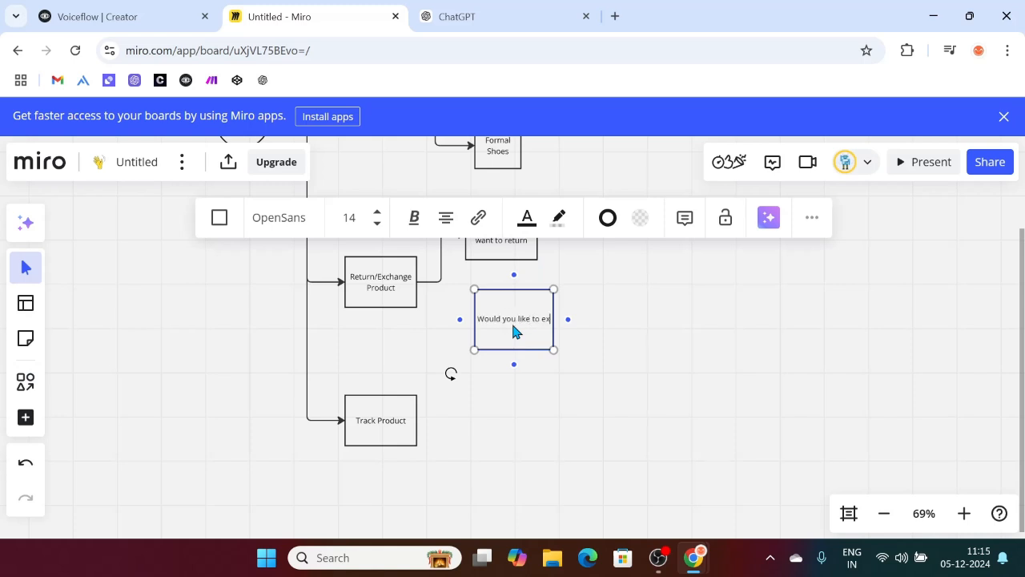
text(change instead)
click(369, 339)
key(l)
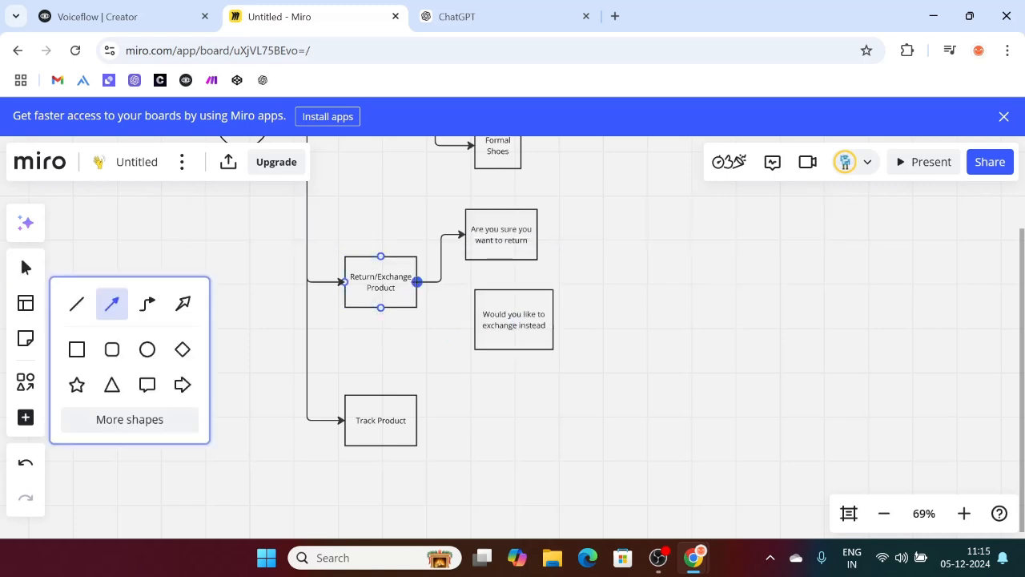
drag(417, 281, 474, 319)
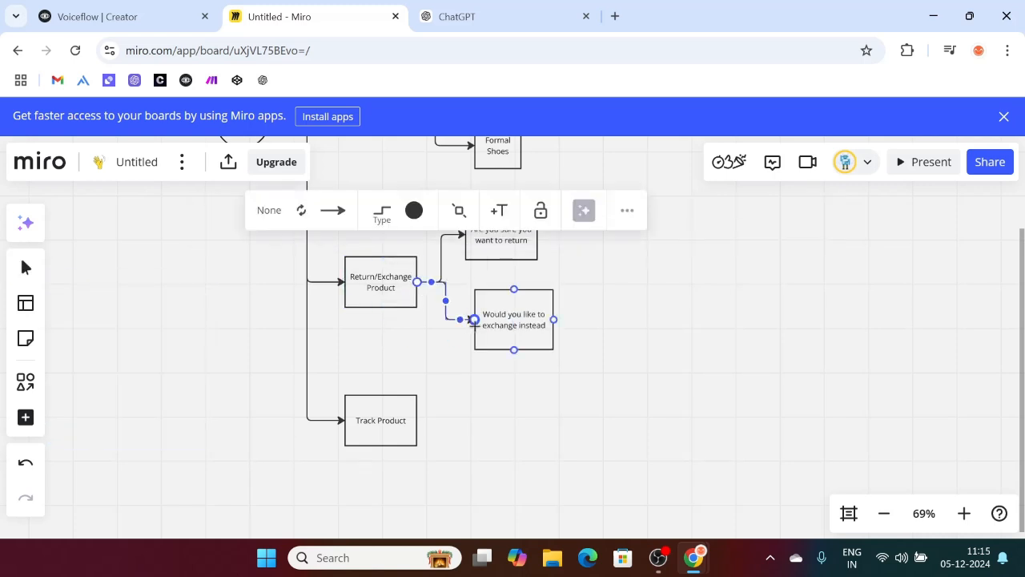
click(675, 352)
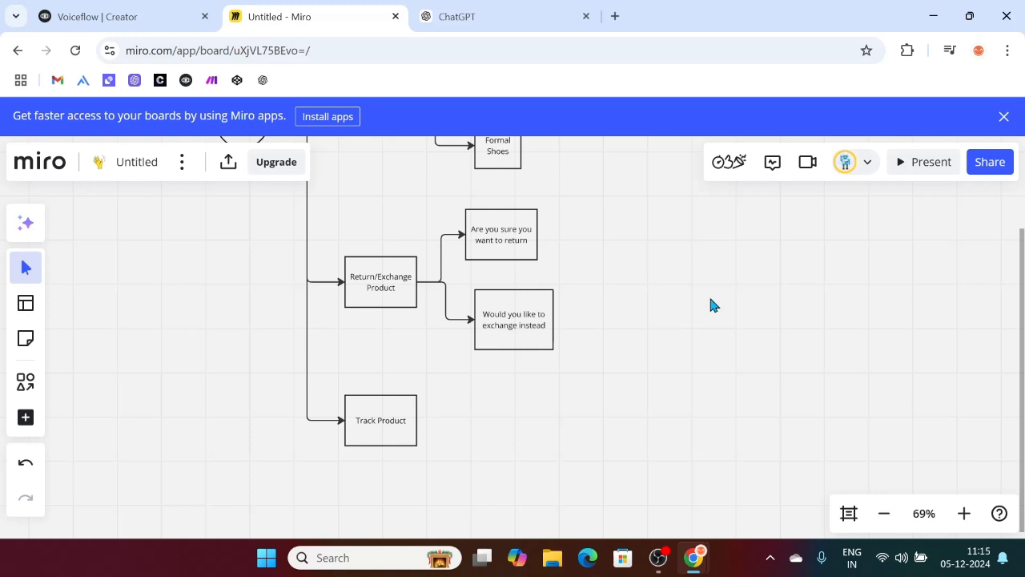
Step: Move the Track Product box slightly lower
scroll(492, 400, down, 1)
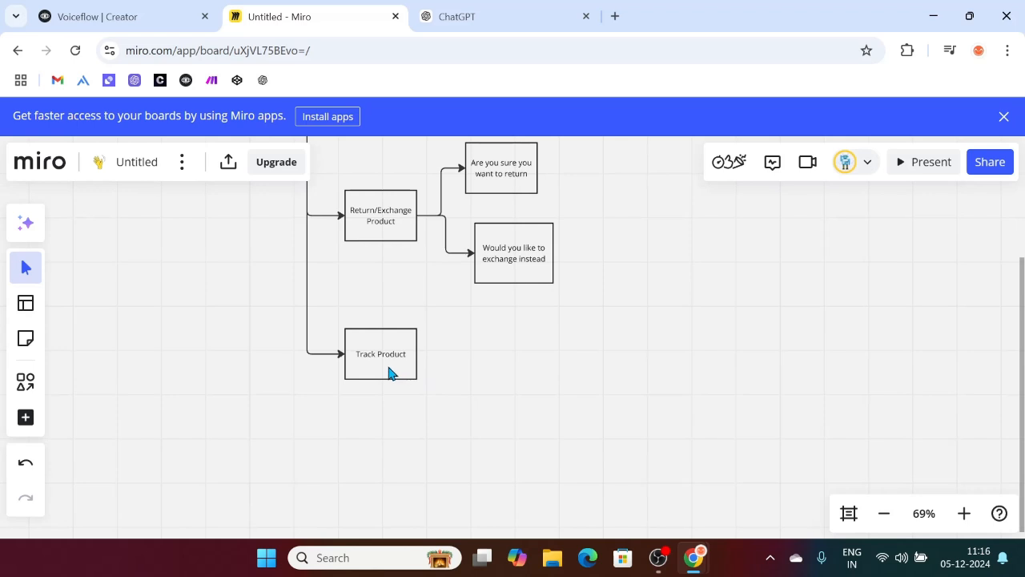
drag(386, 372, 393, 419)
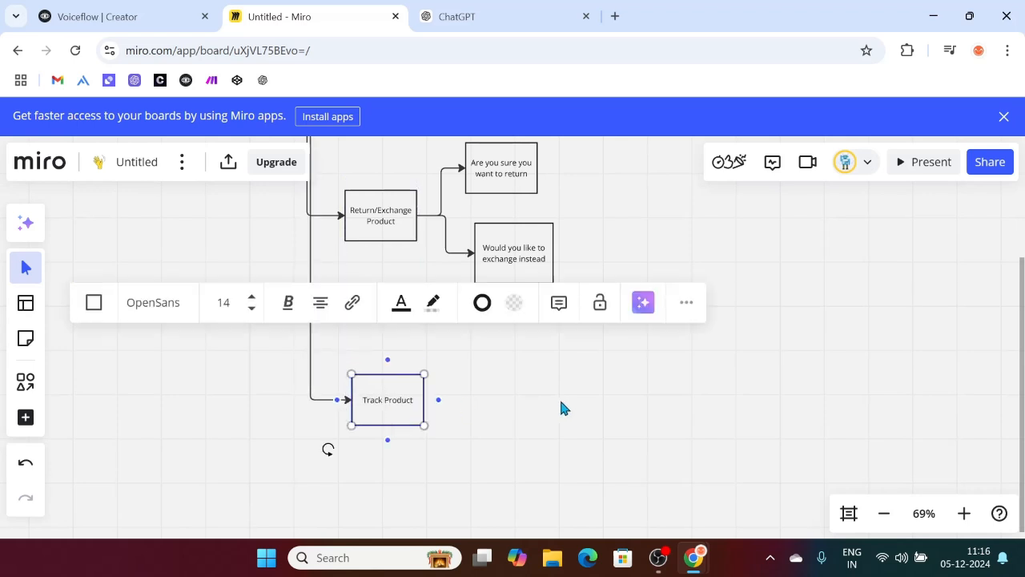
click(593, 431)
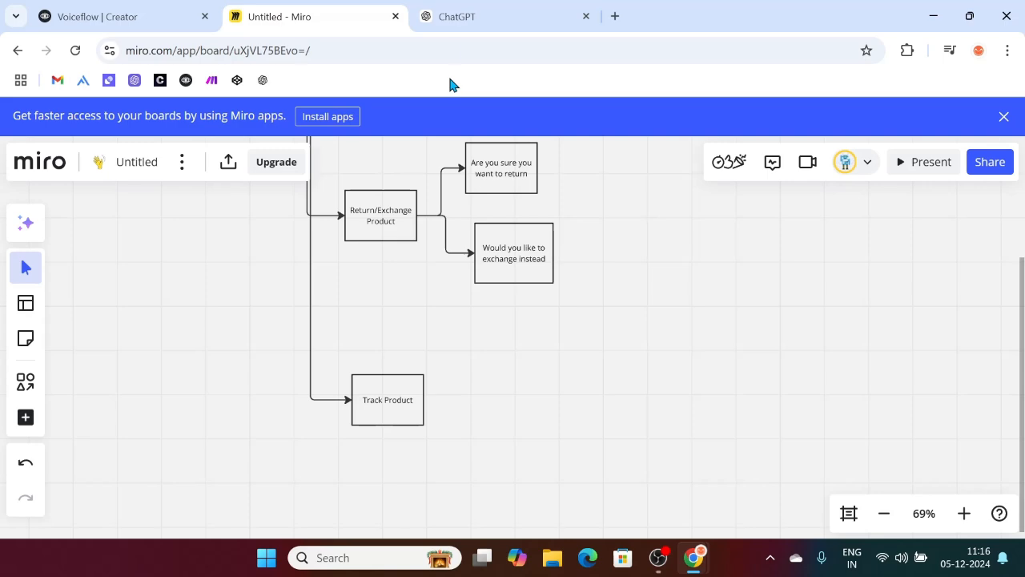
Step: Ask ChatGPT to create a dummy dataset for the shoe store
click(498, 8)
scroll(552, 264, down, 20)
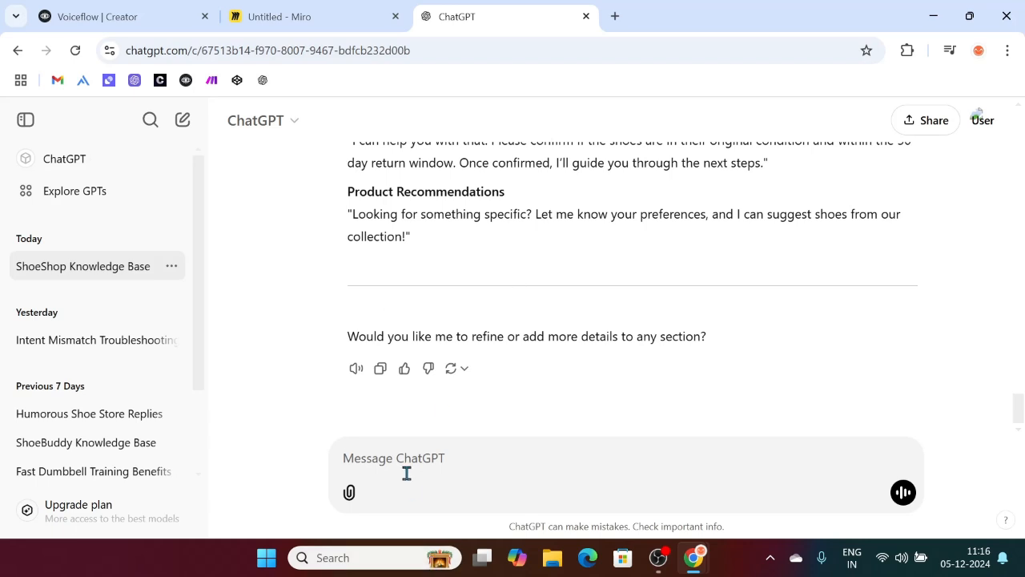
text(Hey, I want you to create a dummy dataset that incl)
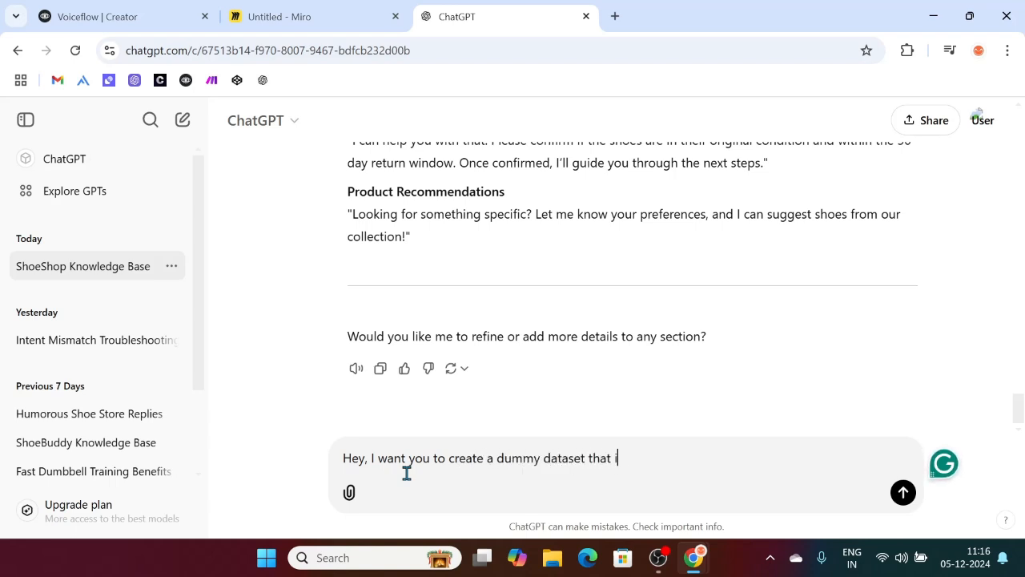
key(BackSpace)
key(BackSpace)
key(BackSpace)
key(BackSpace)
key(BackSpace)
key(BackSpace)
key(BackSpace)
key(BackSpace)
text(for my ShoeStor)
key(Return)
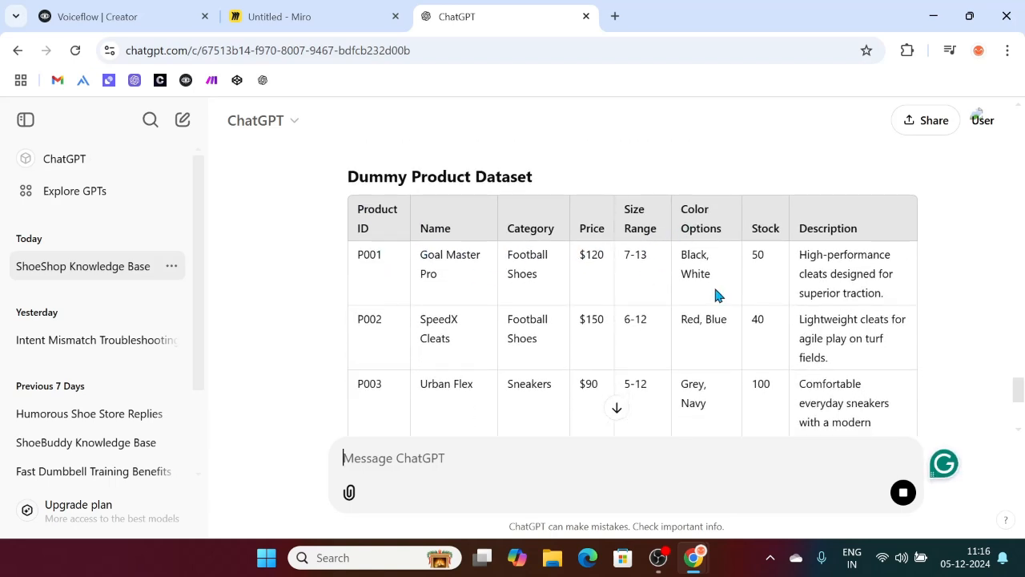
Step: Scroll through the generated product, order and customer tables to the C001–C005 customer dataset
scroll(711, 325, down, 6)
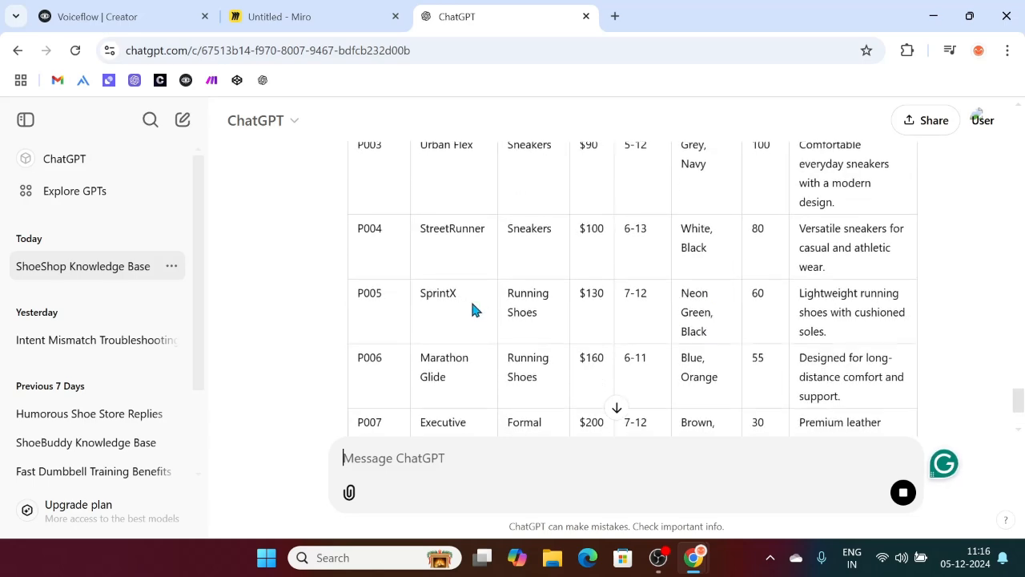
scroll(627, 277, up, 6)
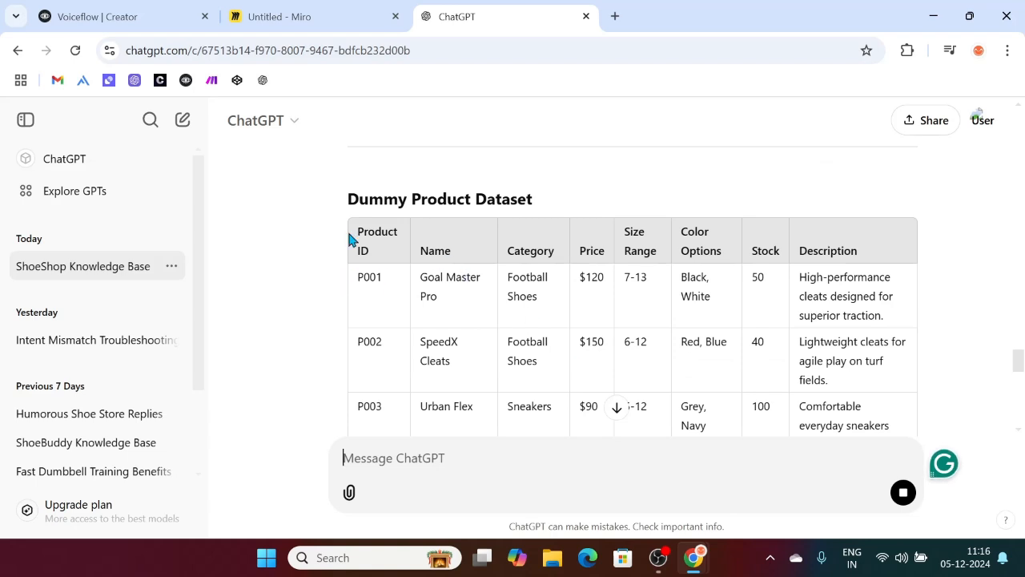
scroll(532, 366, down, 5)
scroll(531, 365, down, 5)
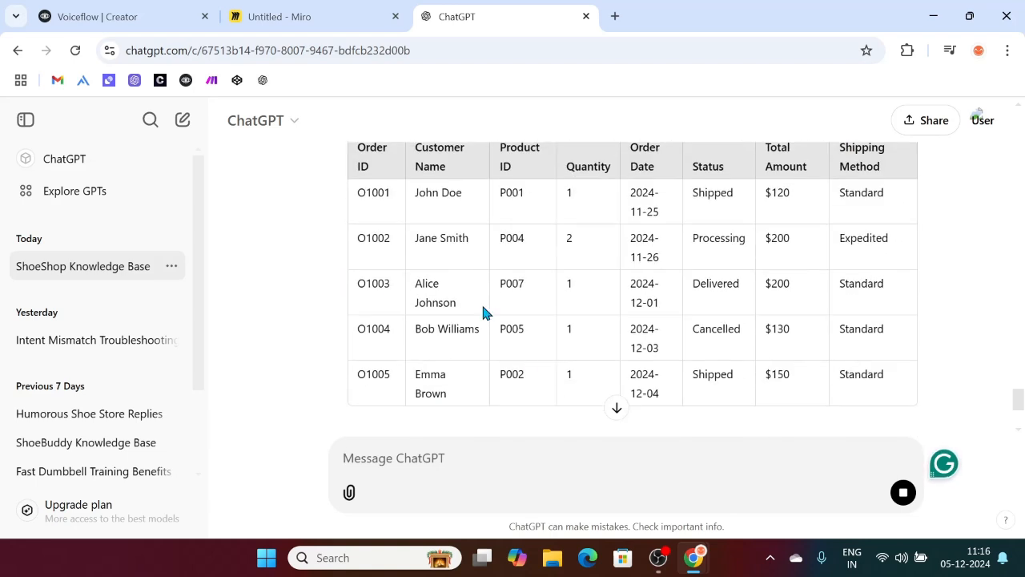
scroll(472, 296, up, 2)
triple_click(408, 263)
scroll(510, 277, down, 1)
scroll(510, 276, down, 5)
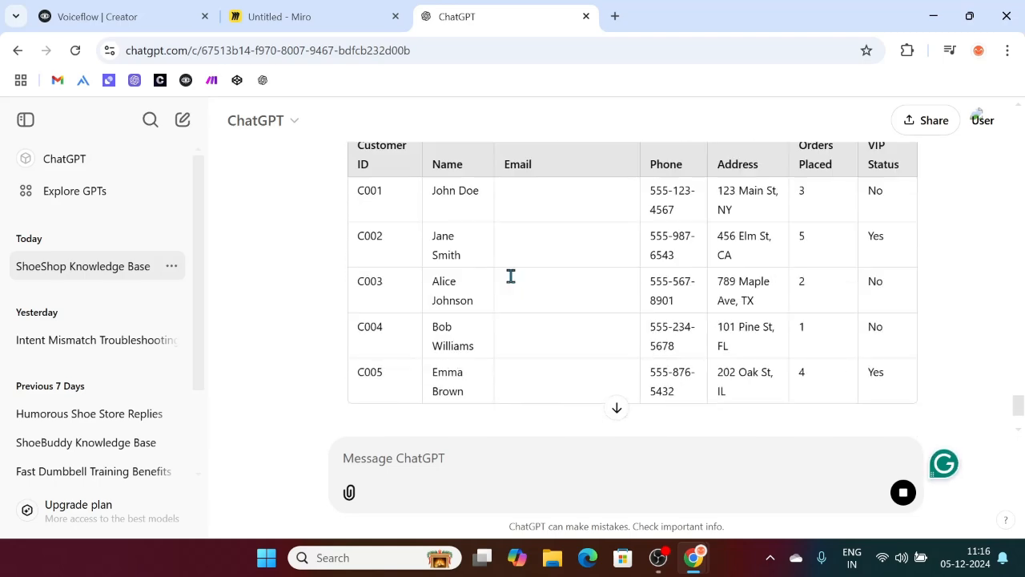
scroll(389, 304, up, 2)
drag(352, 276, 588, 279)
click(588, 280)
scroll(481, 328, down, 5)
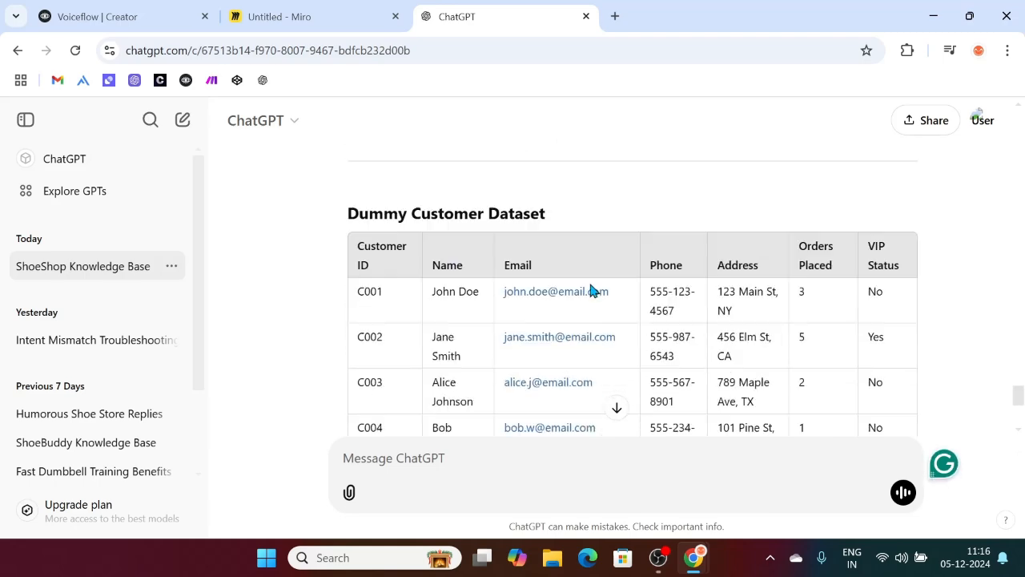
scroll(480, 331, up, 3)
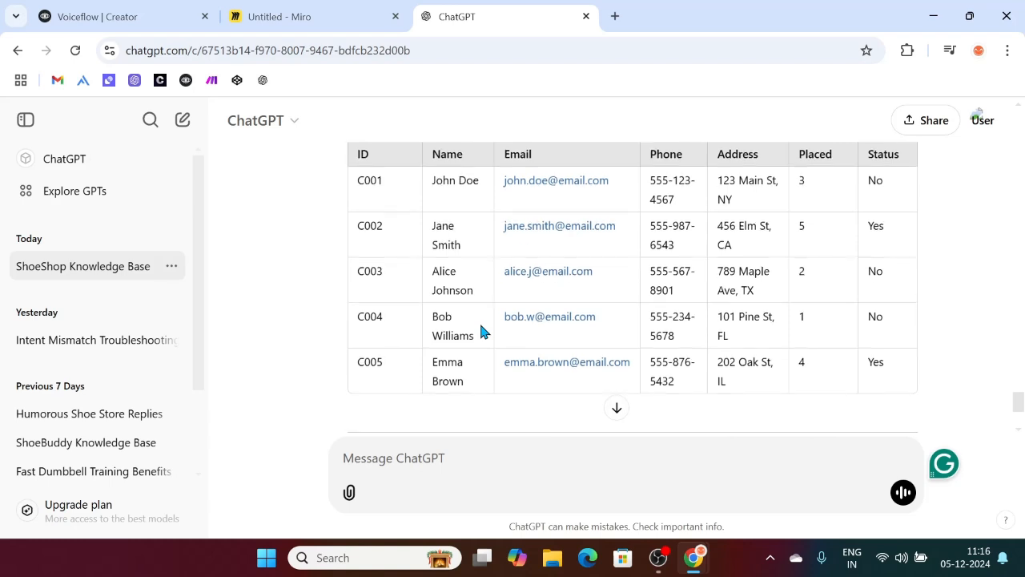
Step: In a new tab, search 'Google sheets' and open Google Sheets to create a spreadsheet
click(615, 16)
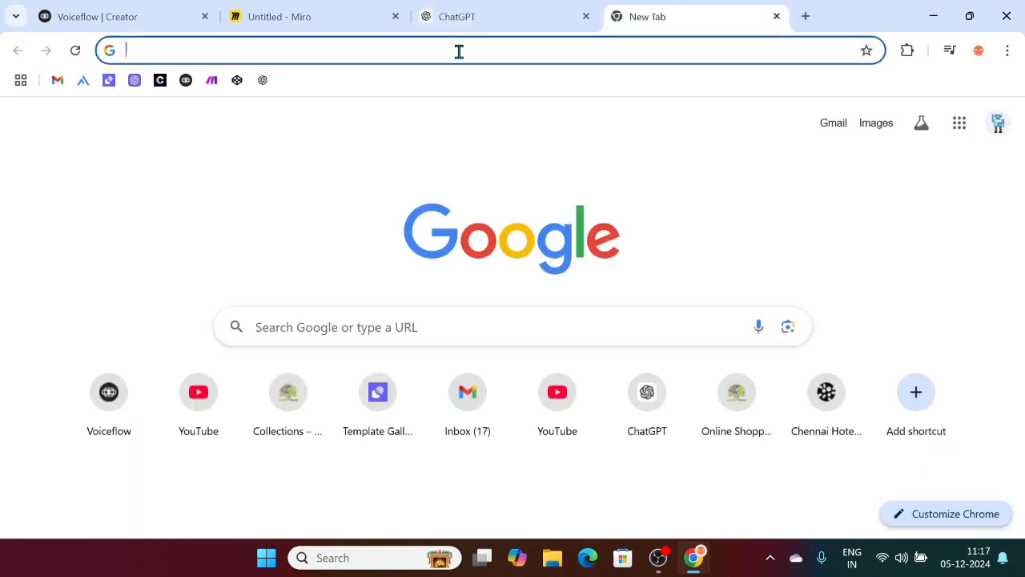
text(Goog)
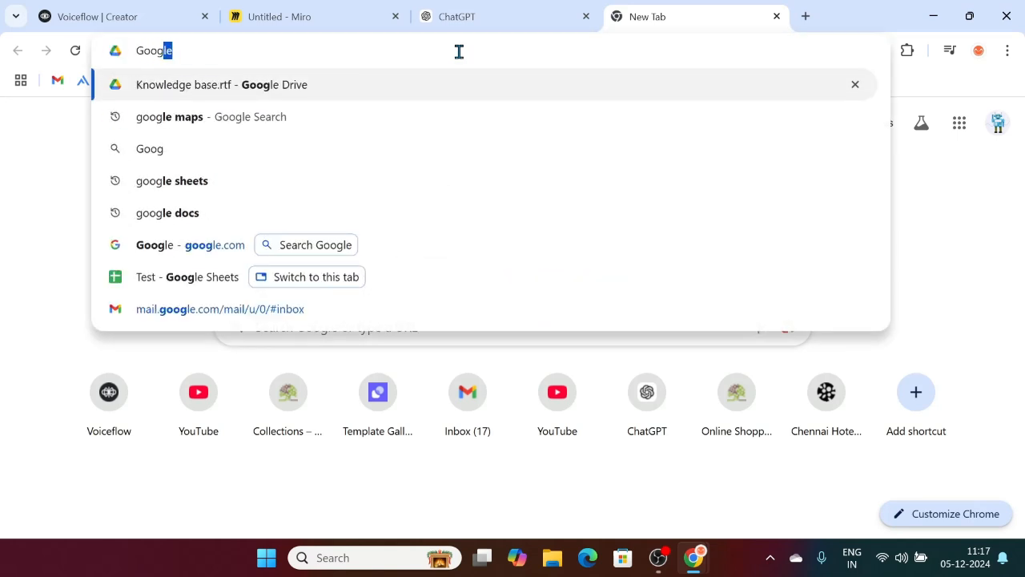
text(le sh)
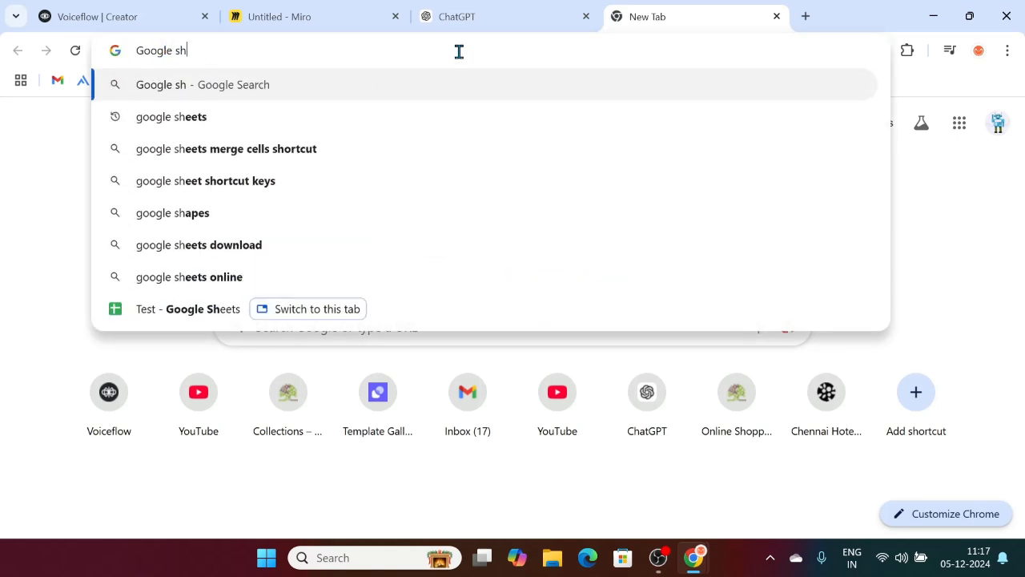
text(eets)
key(Return)
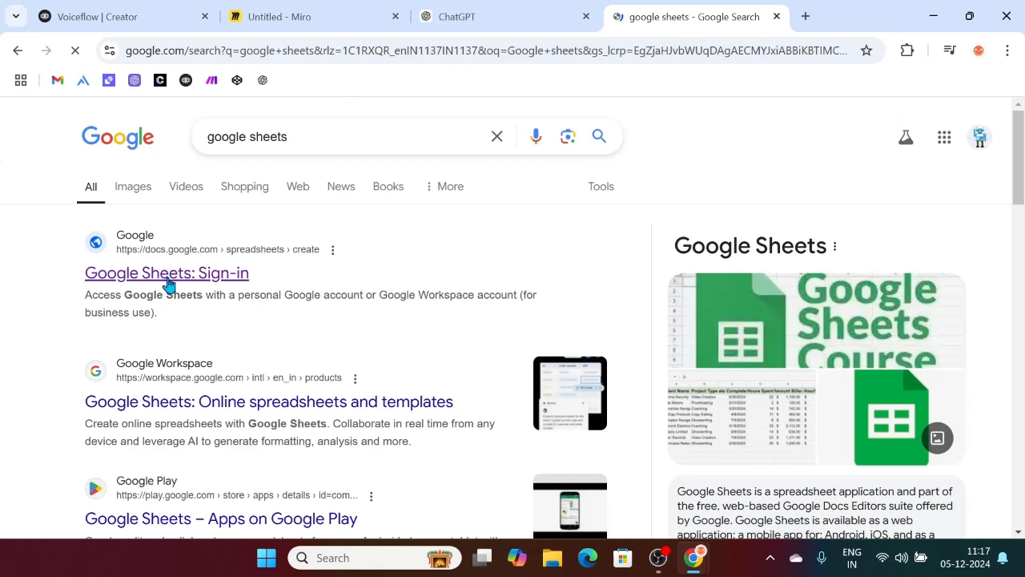
click(167, 280)
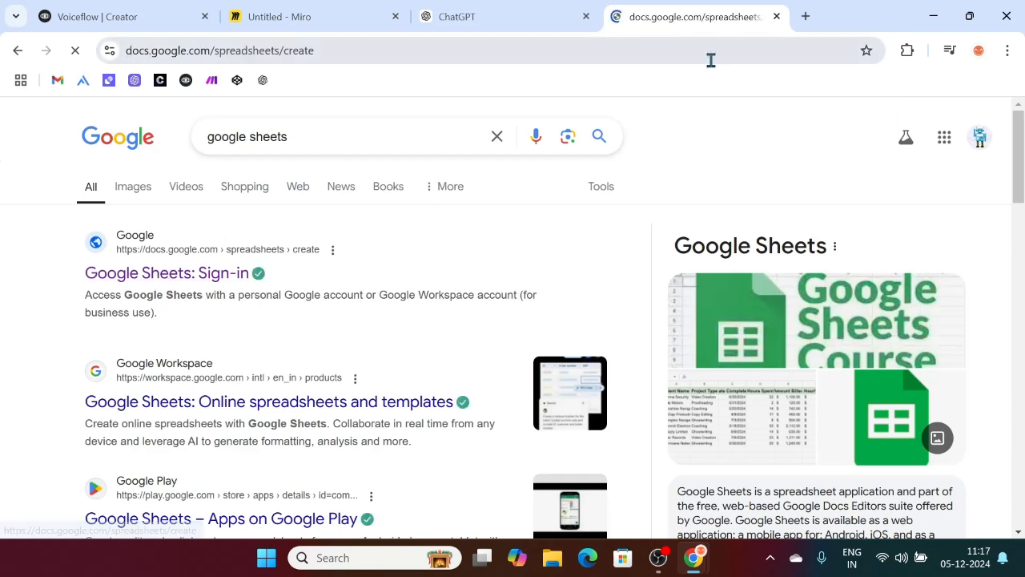
Step: Replace the 'Untitled spreadsheet' title with 'Shoe Shop Database'
click(147, 120)
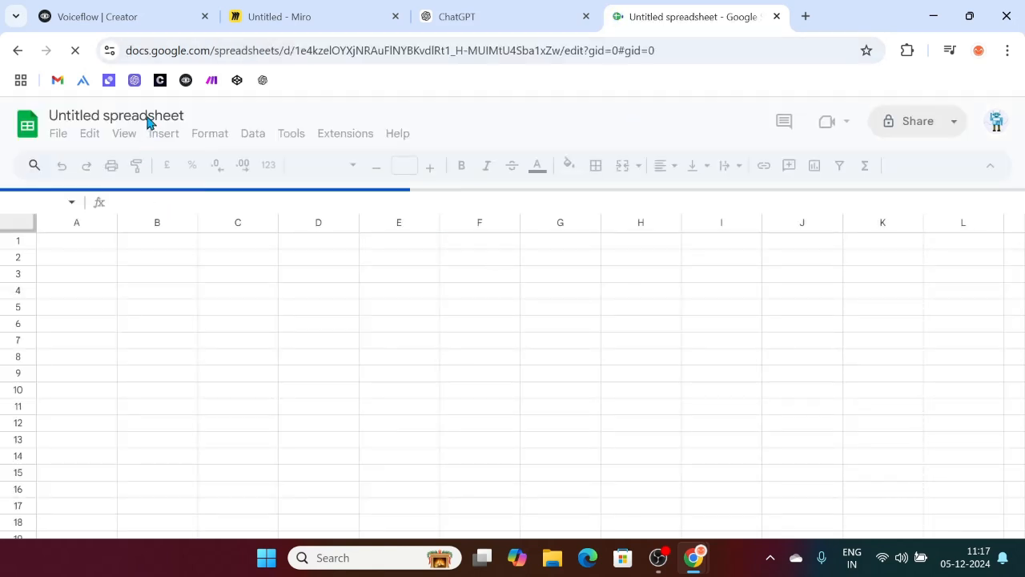
click(173, 115)
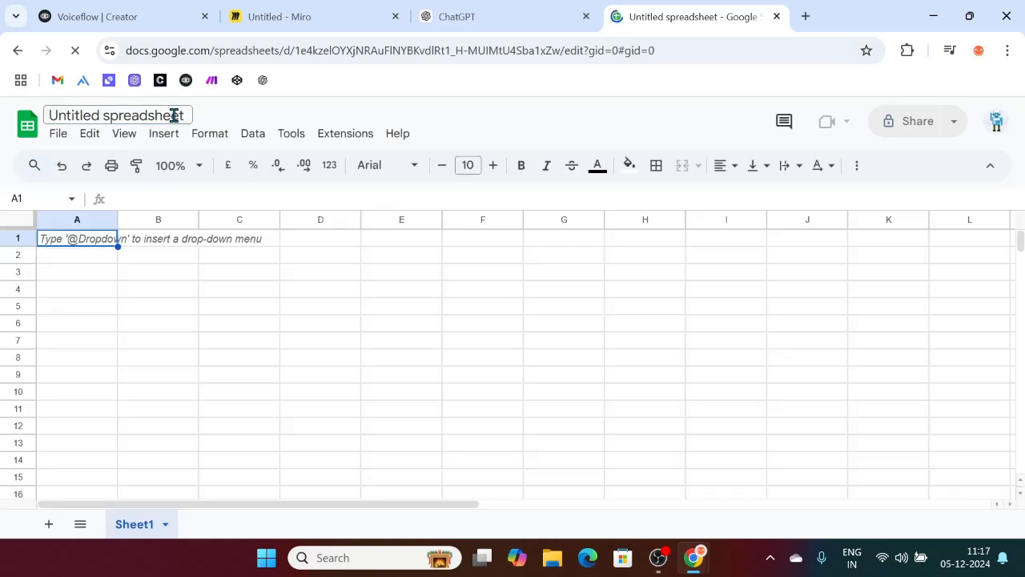
key(ctrl+a)
click(173, 115)
key(ctrl+a)
click(173, 115)
key(ctrl+a)
key(BackSpace)
text(Sho)
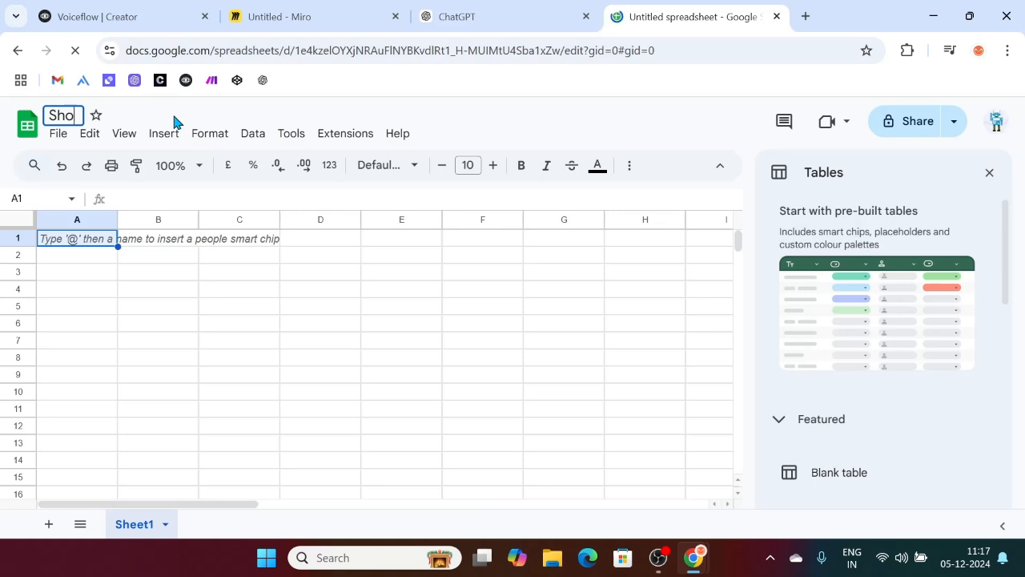
text(e Shop Database)
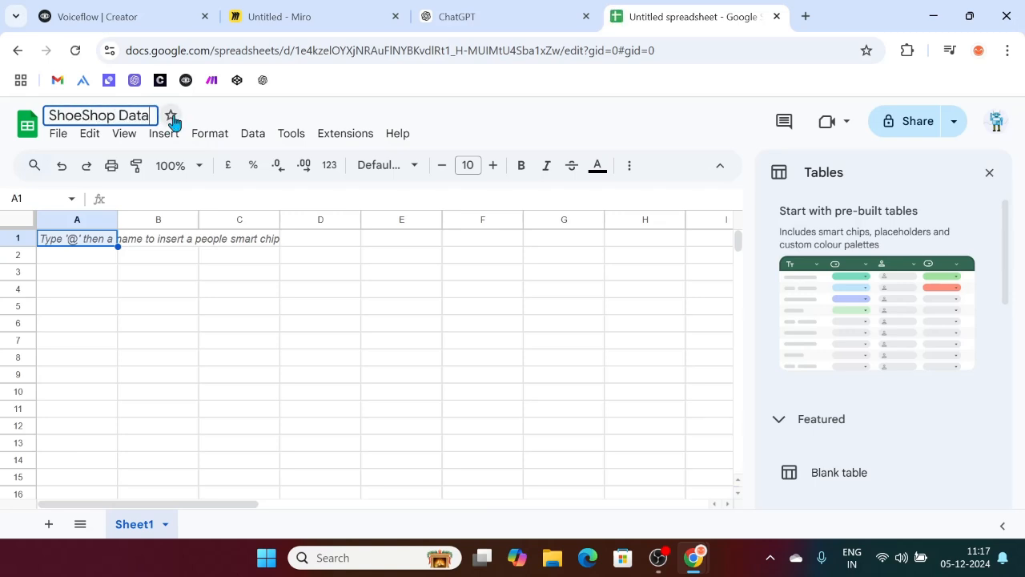
click(324, 327)
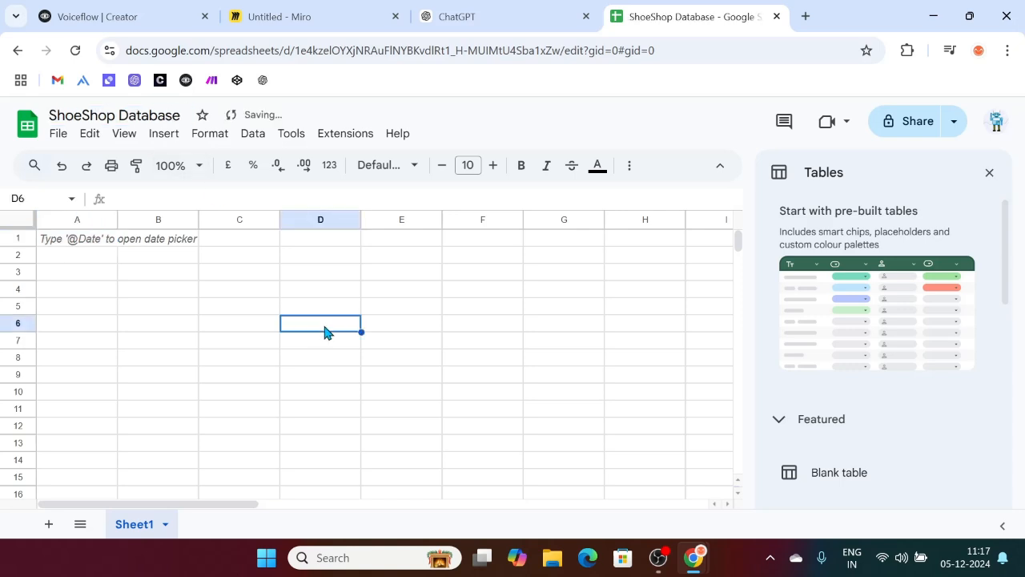
Step: In ChatGPT, select the product and order tables starting from the Product ID header
click(564, 10)
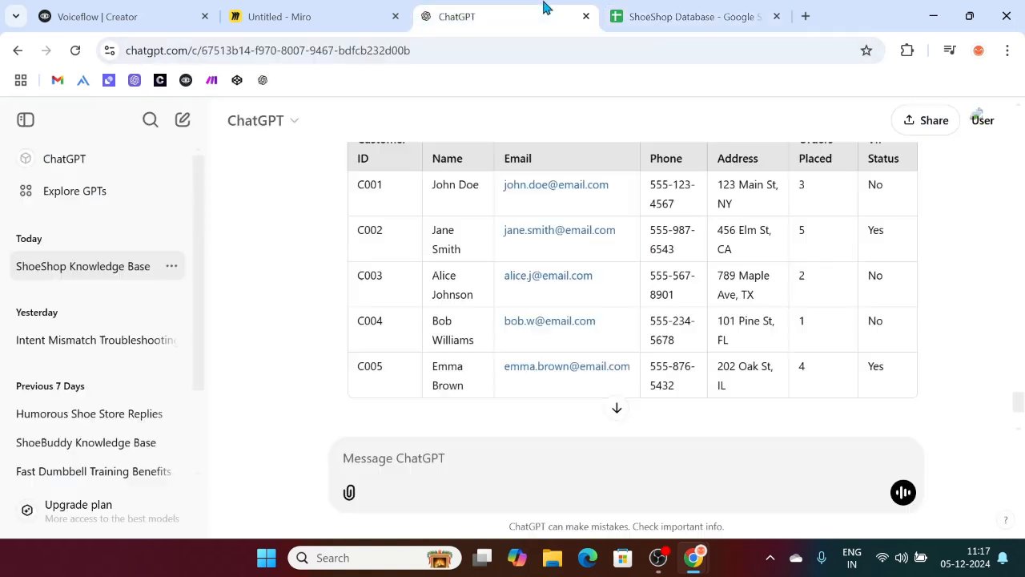
scroll(567, 288, up, 10)
scroll(566, 289, up, 6)
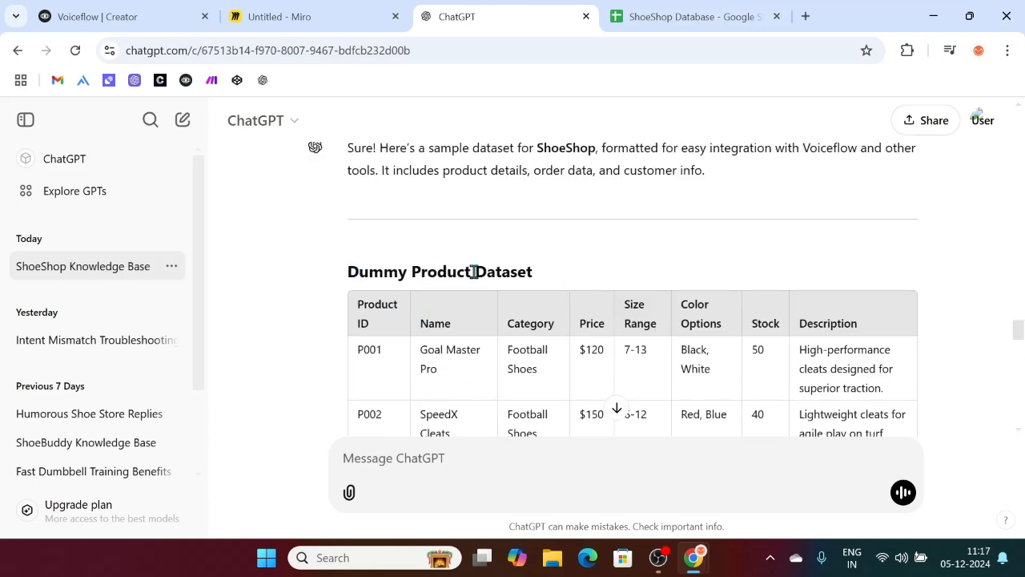
drag(357, 306, 795, 376)
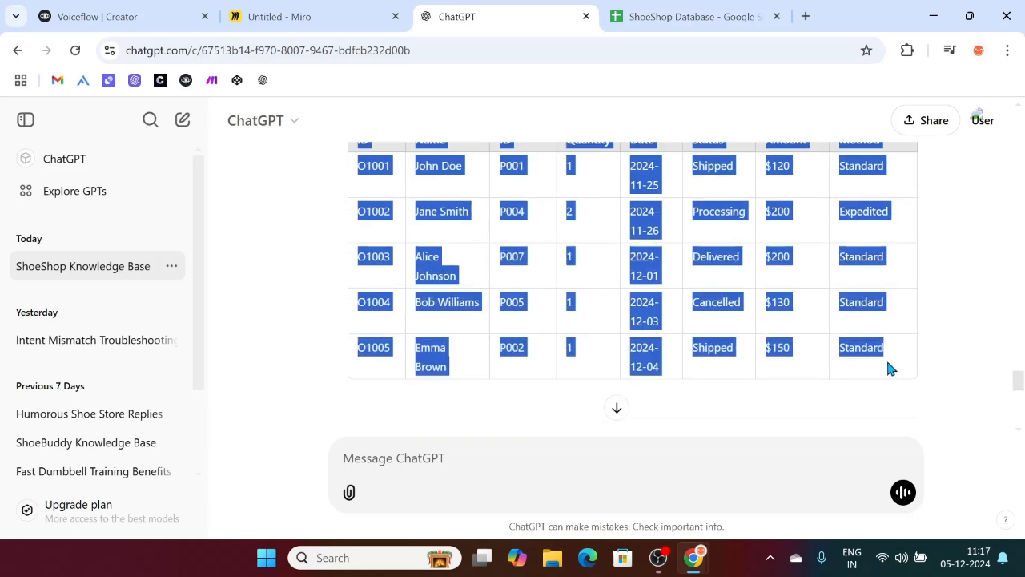
Step: Paste the tables at A1 and delete the order table in rows 10–16
click(630, 23)
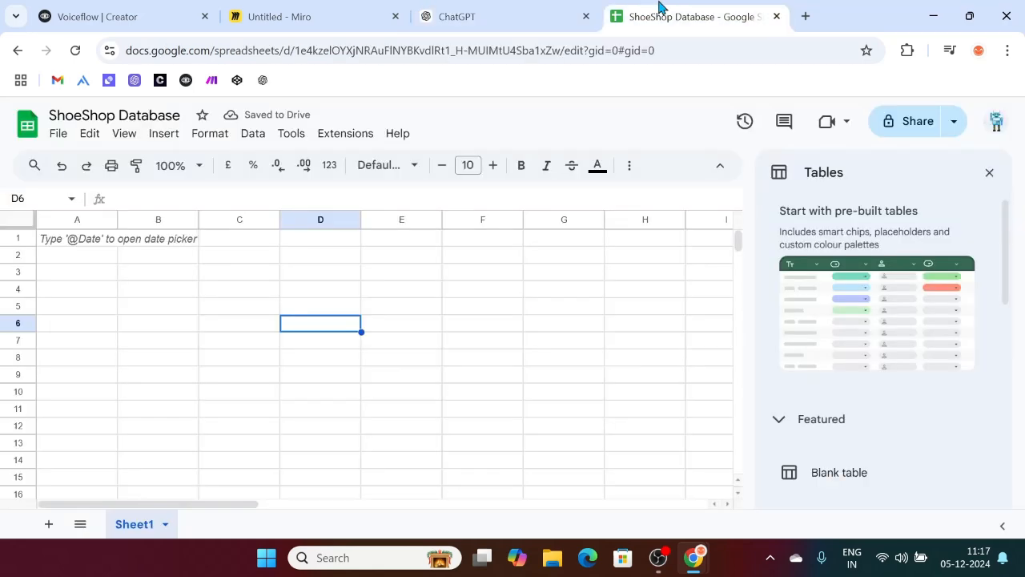
click(63, 245)
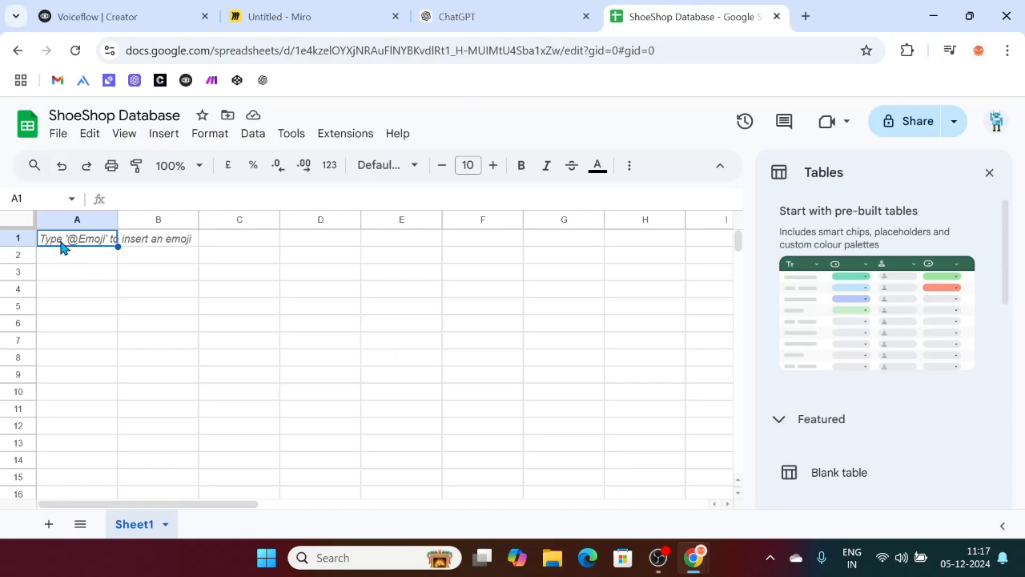
key(ctrl+v)
scroll(256, 365, down, 2)
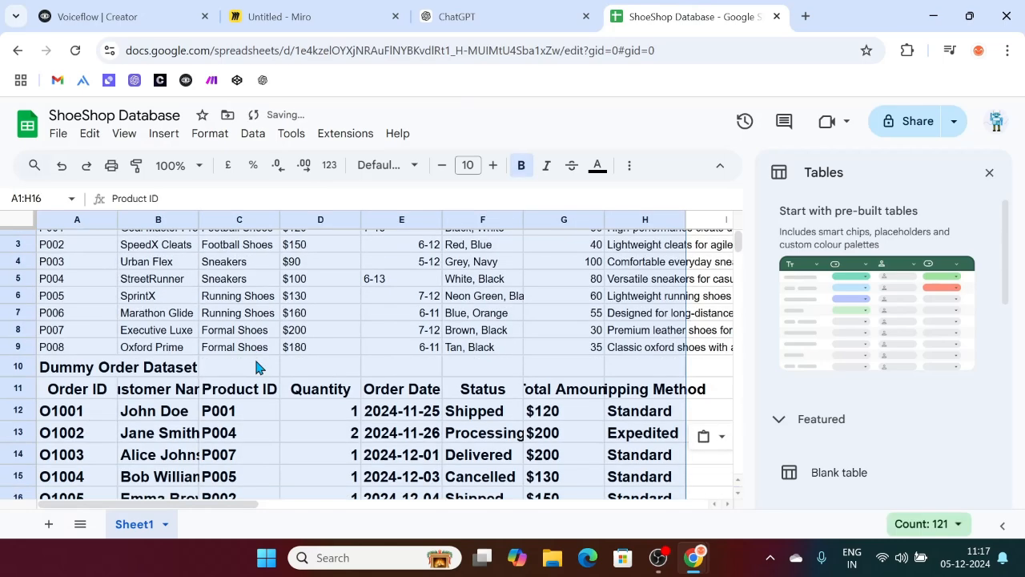
click(408, 432)
scroll(408, 437, up, 2)
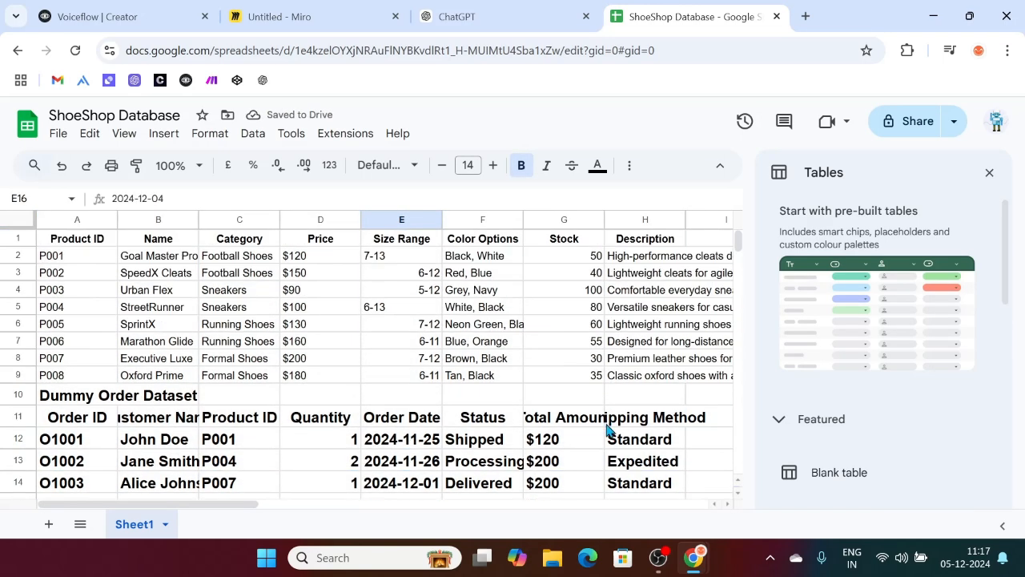
scroll(641, 438, down, 2)
drag(689, 438, 33, 298)
key(ctrl+c)
key(Delete)
scroll(309, 390, up, 3)
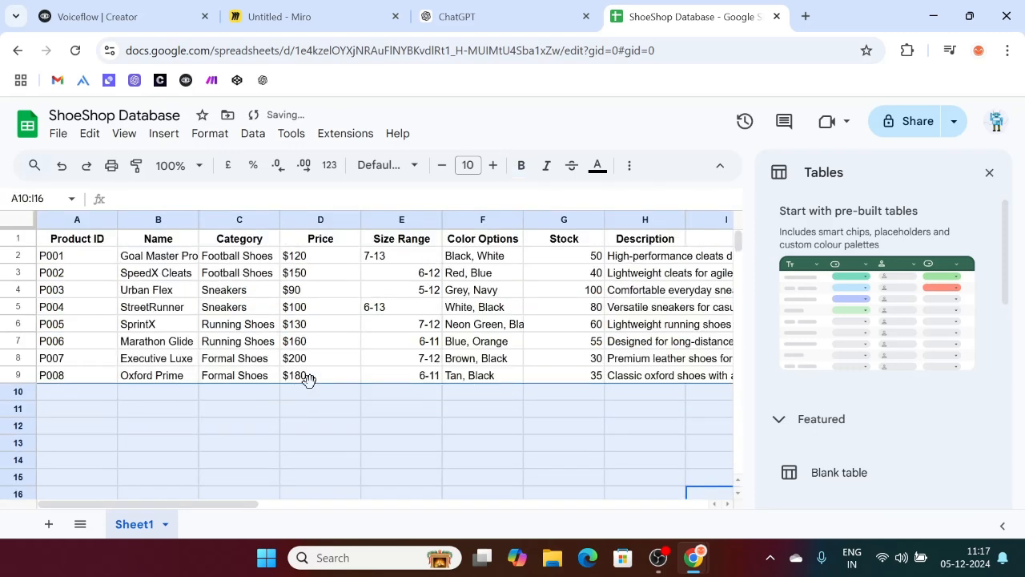
click(989, 172)
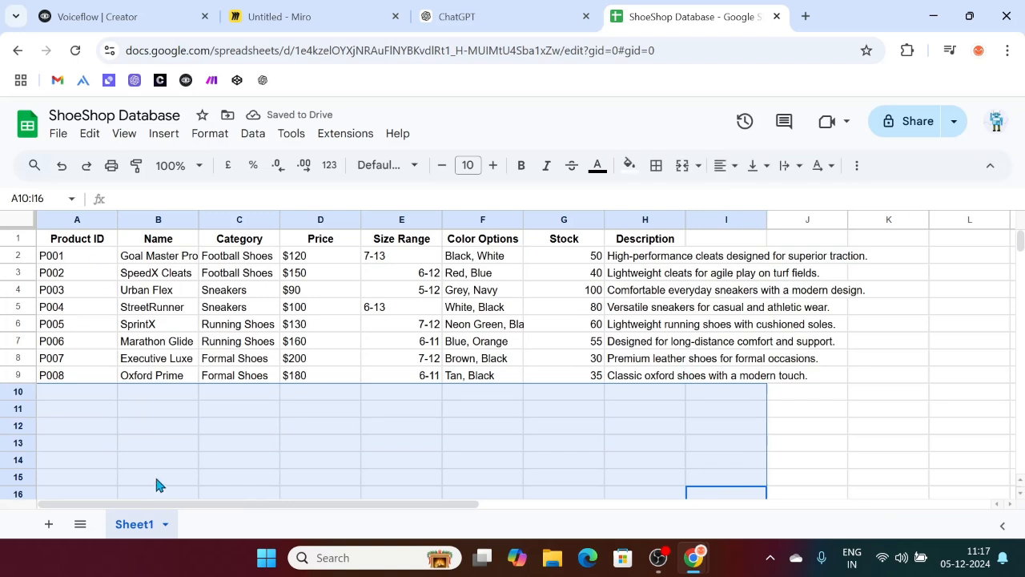
Step: Rename the first sheet to 'Product Details'
double_click(149, 531)
key(BackSpace)
text(Product Deti)
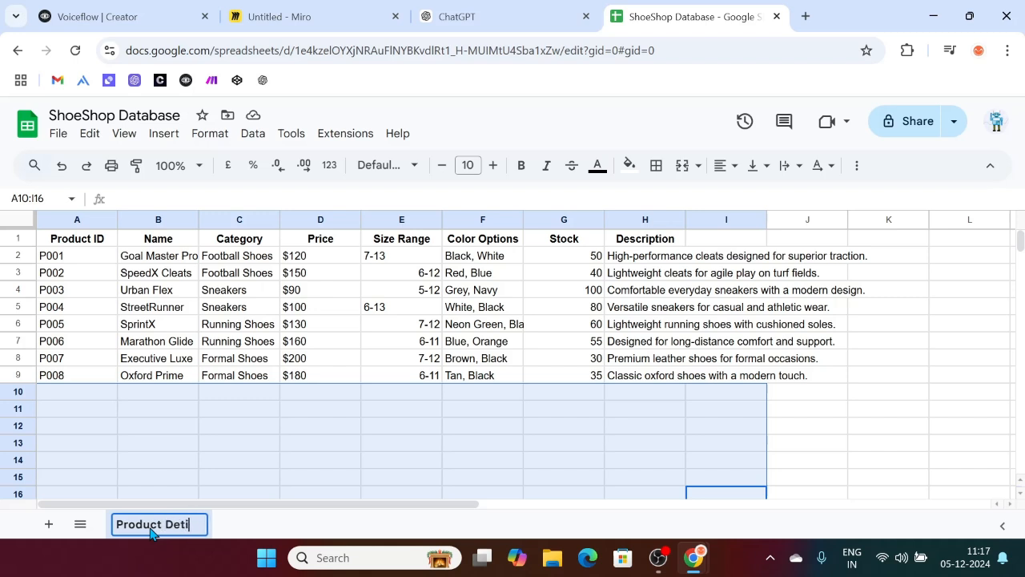
key(BackSpace)
text(ails)
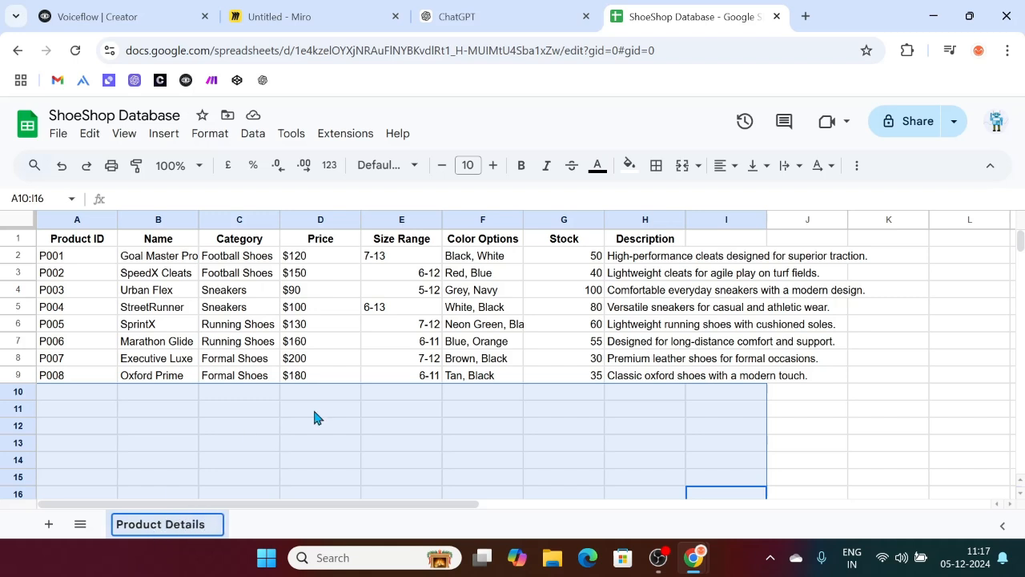
click(314, 416)
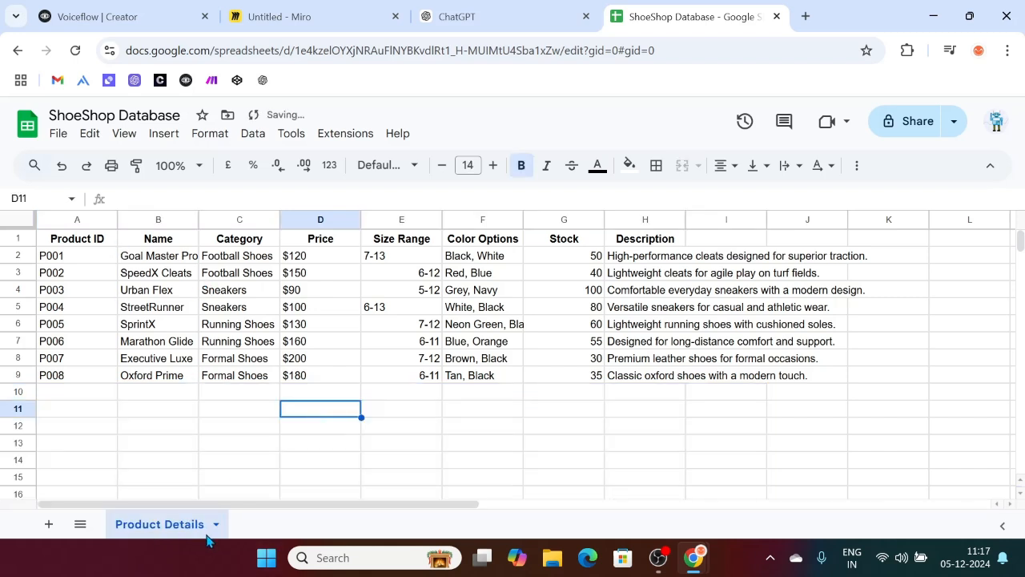
Step: Add a new sheet named 'Order Details' and select its cell A1
click(46, 526)
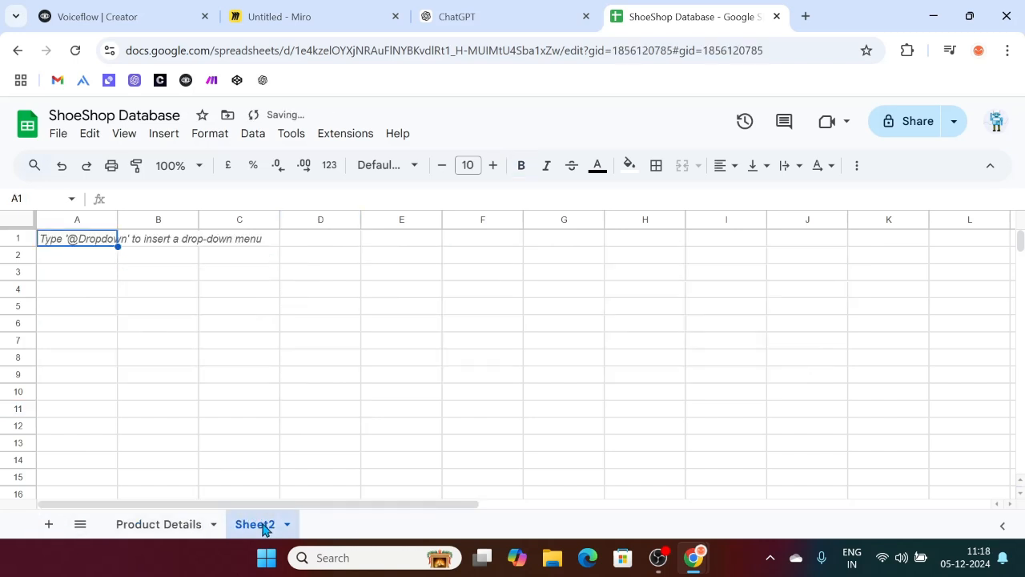
double_click(264, 525)
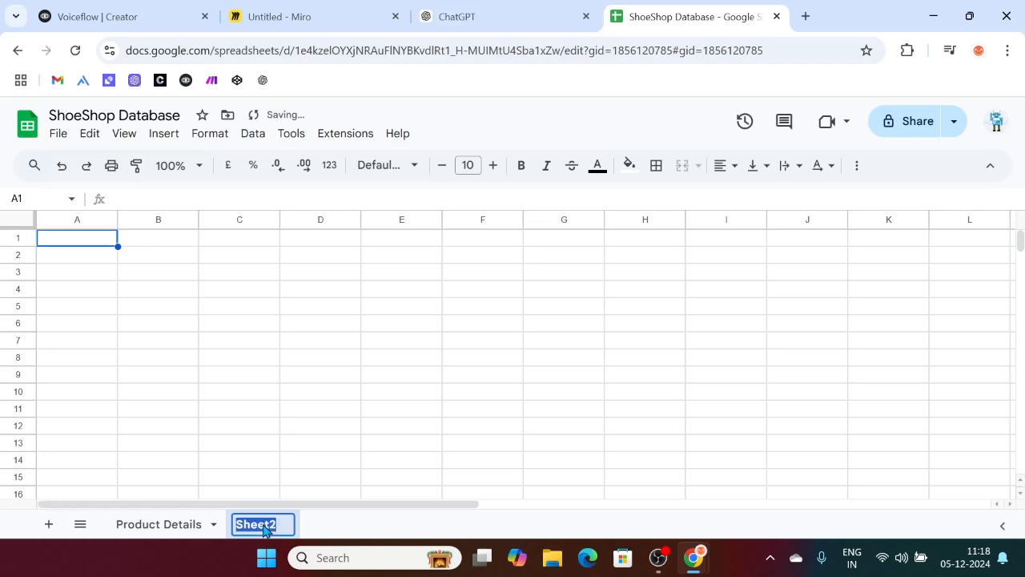
key(BackSpace)
text(Order )
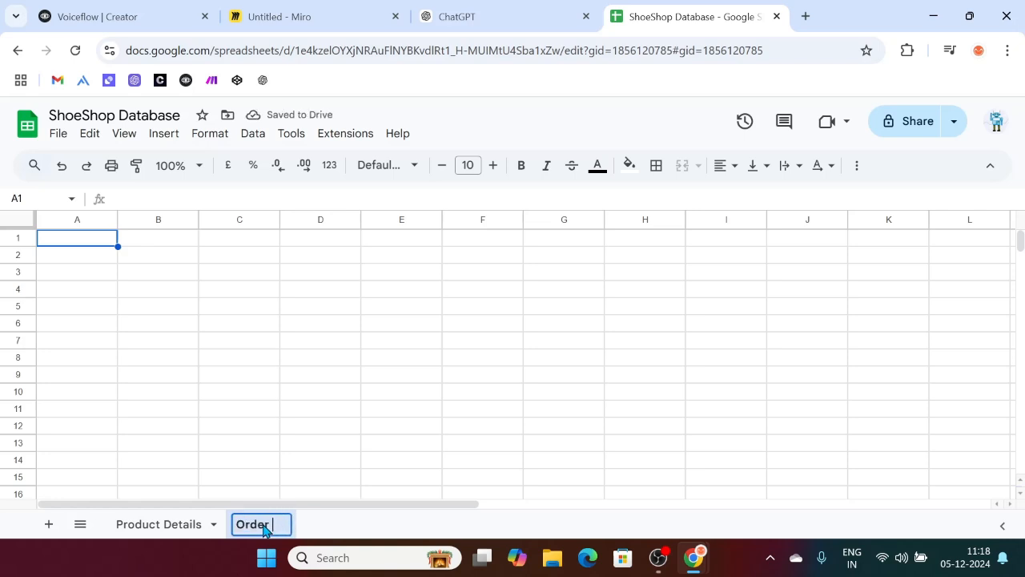
text(Details)
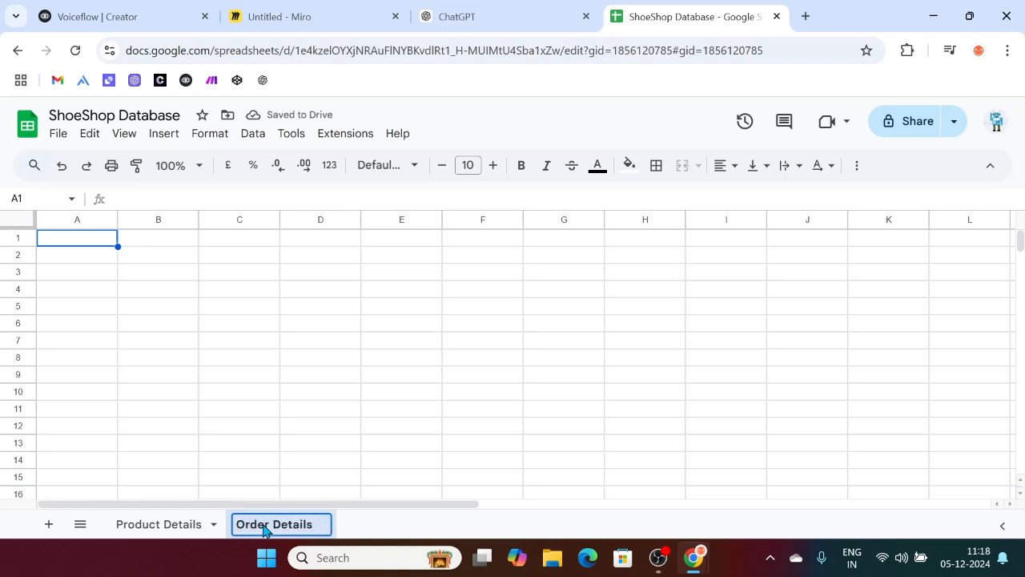
click(152, 289)
click(83, 240)
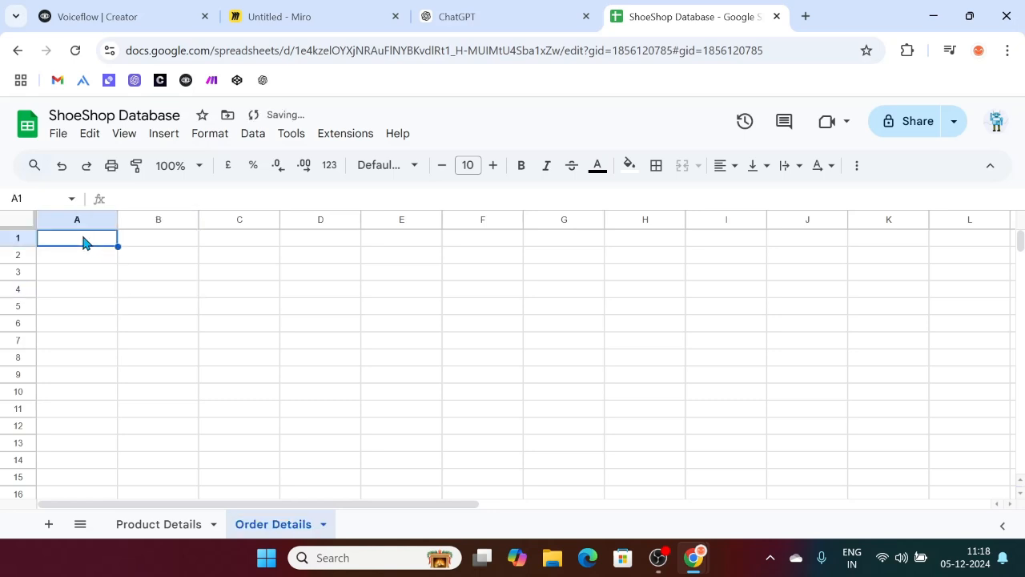
Step: Select ChatGPT's order table from Order ID to the last 'Standard' row, then return to Sheets
click(497, 12)
scroll(528, 265, down, 5)
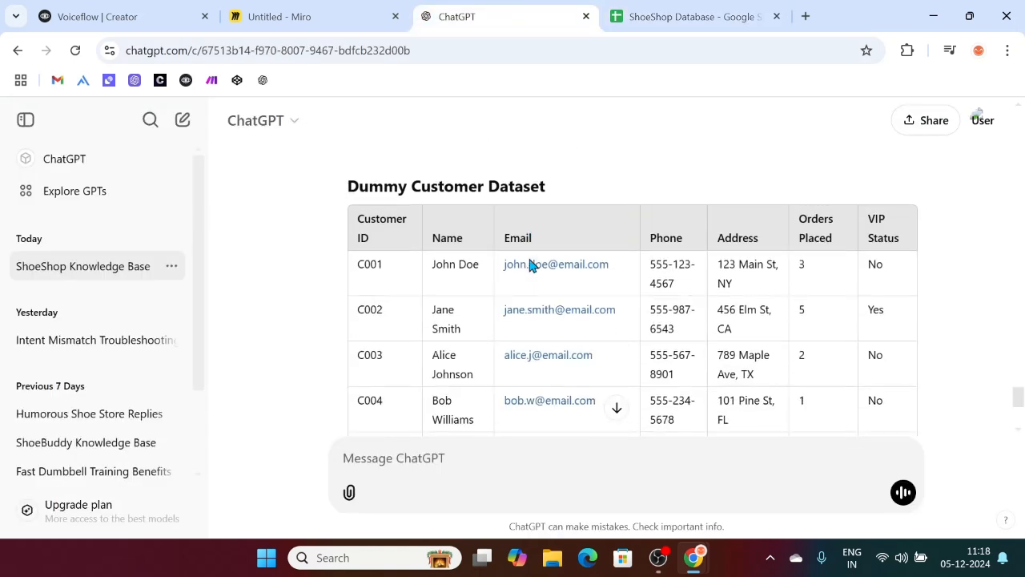
scroll(400, 168, down, 3)
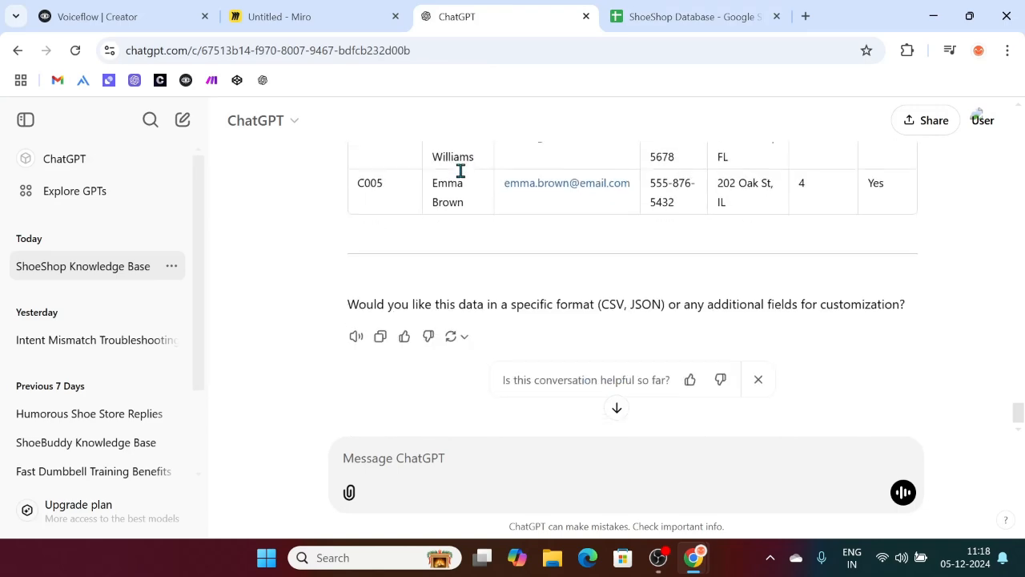
scroll(461, 175, up, 8)
click(289, 268)
drag(359, 235, 863, 202)
drag(879, 145, 881, 159)
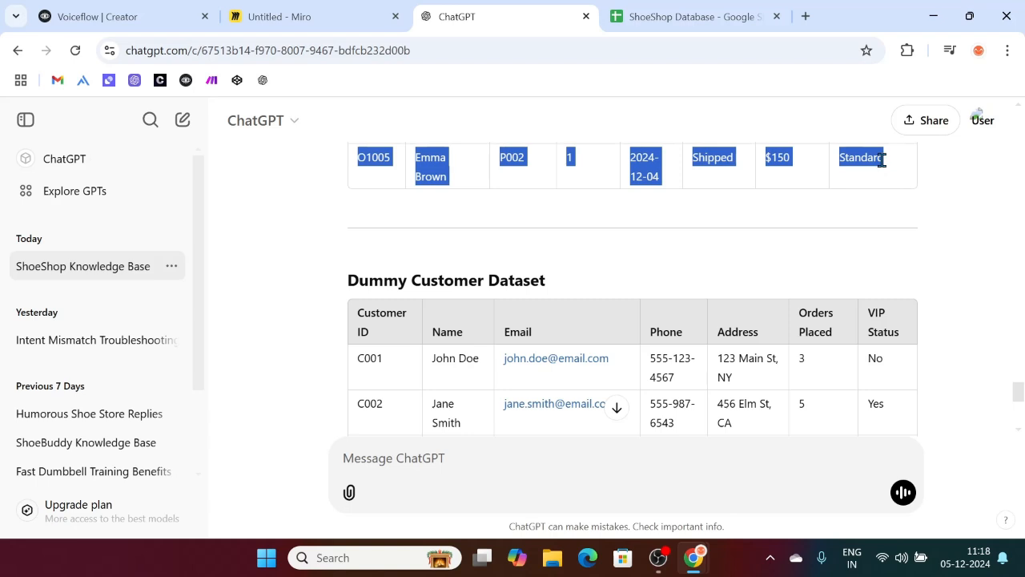
scroll(618, 101, up, 3)
click(691, 8)
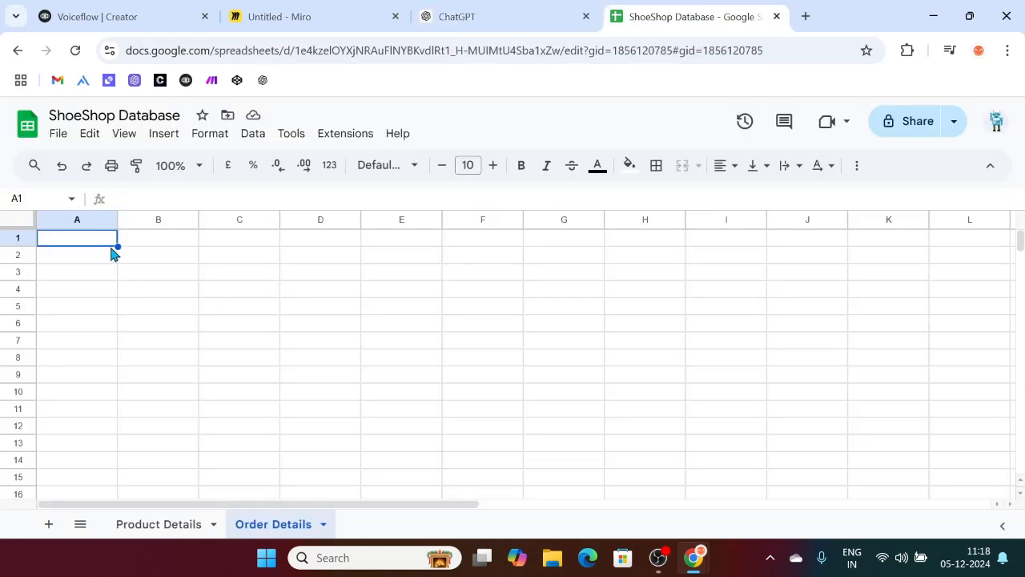
Step: Paste the five-order table (O1001–O1005) at A1 and check its column headers
key(ctrl+v)
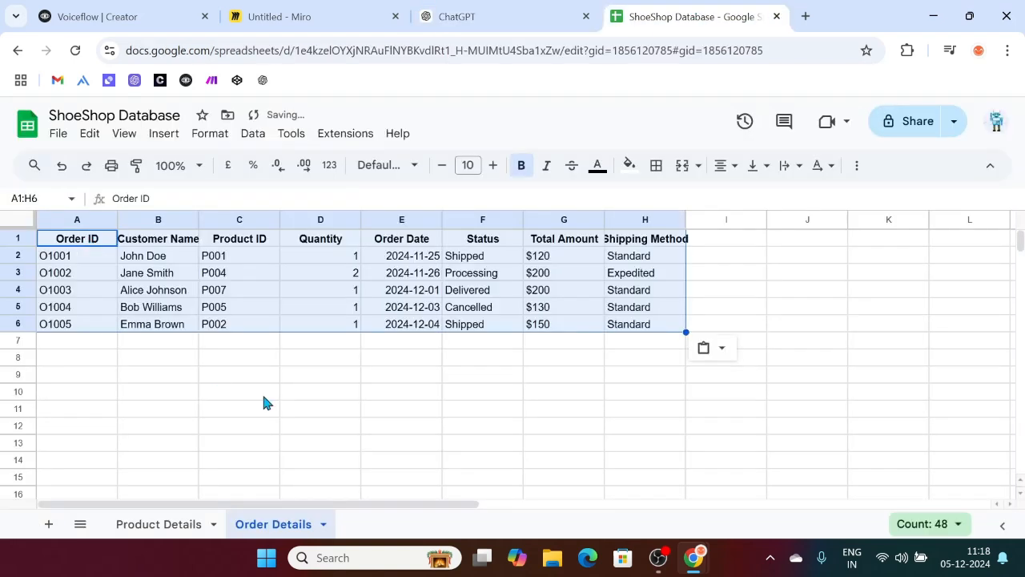
click(264, 397)
click(84, 244)
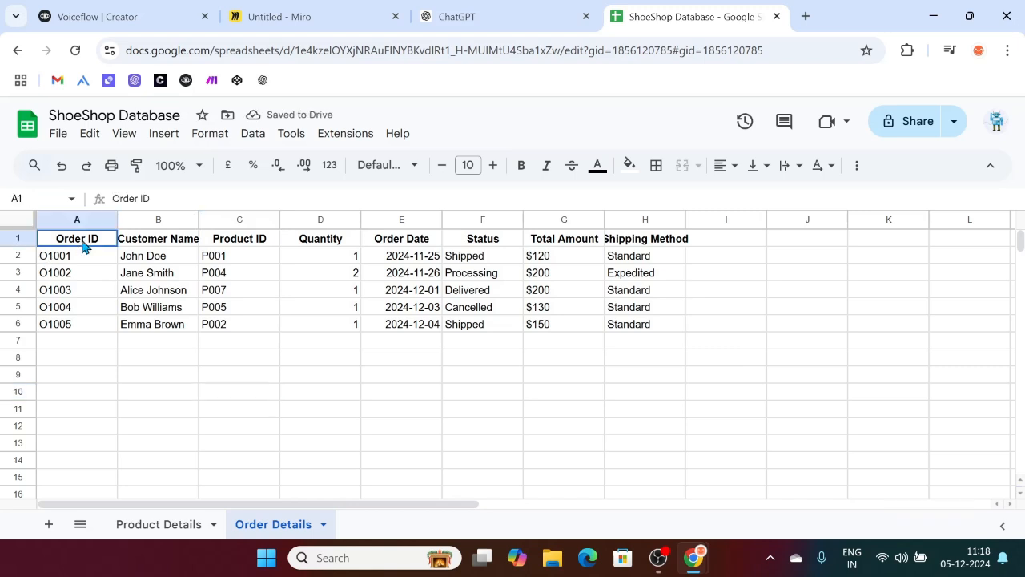
click(165, 247)
click(259, 248)
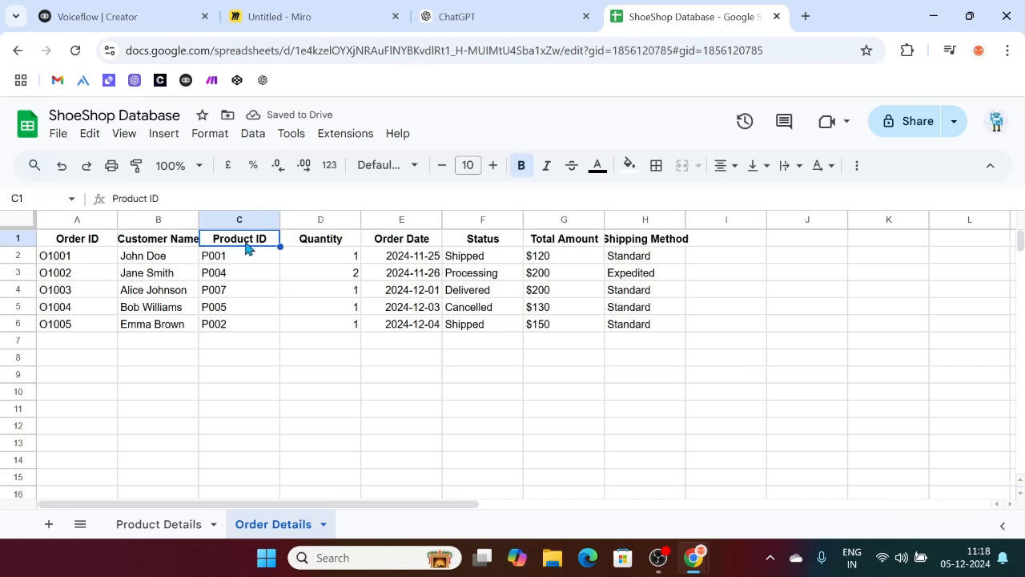
click(338, 240)
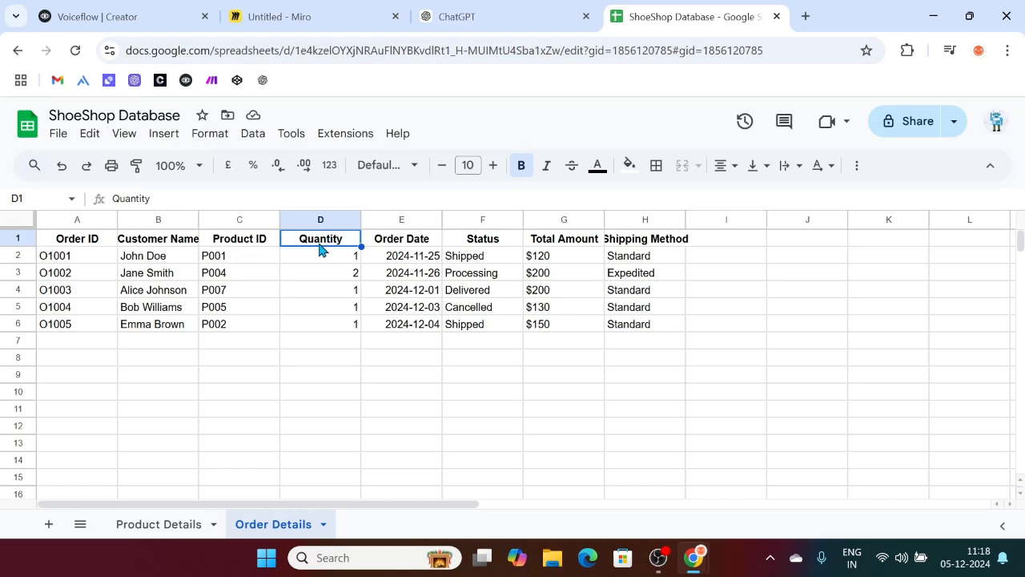
click(421, 244)
click(507, 240)
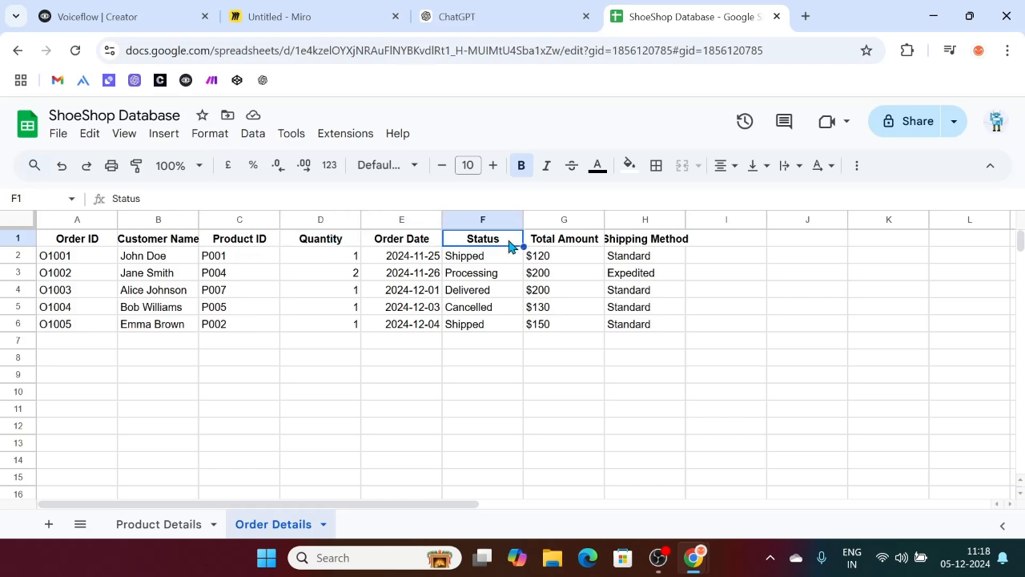
Step: Auto-fit column H so the Shipping Method header fits, then return to the Miro flowchart
click(588, 242)
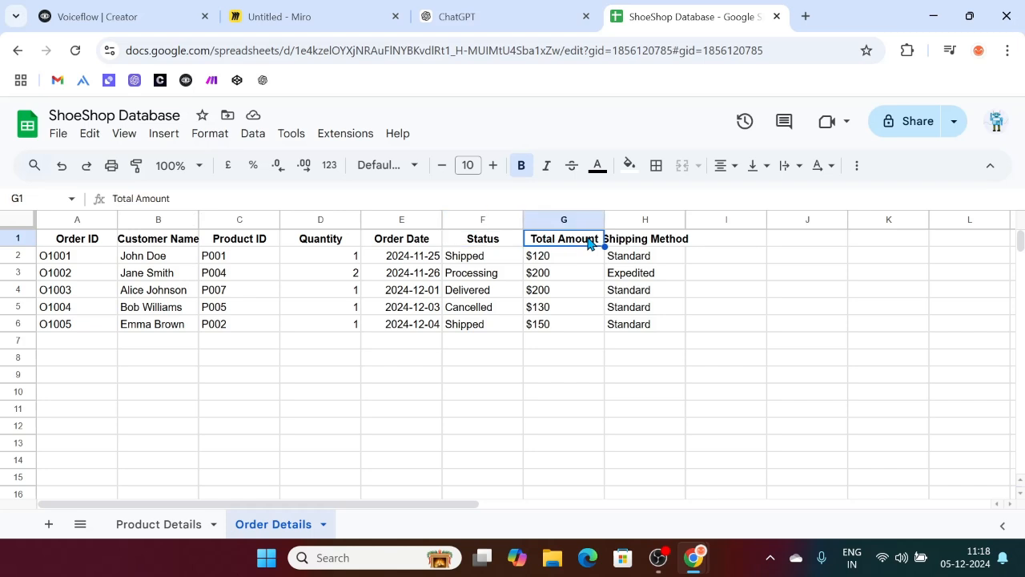
click(680, 243)
double_click(686, 219)
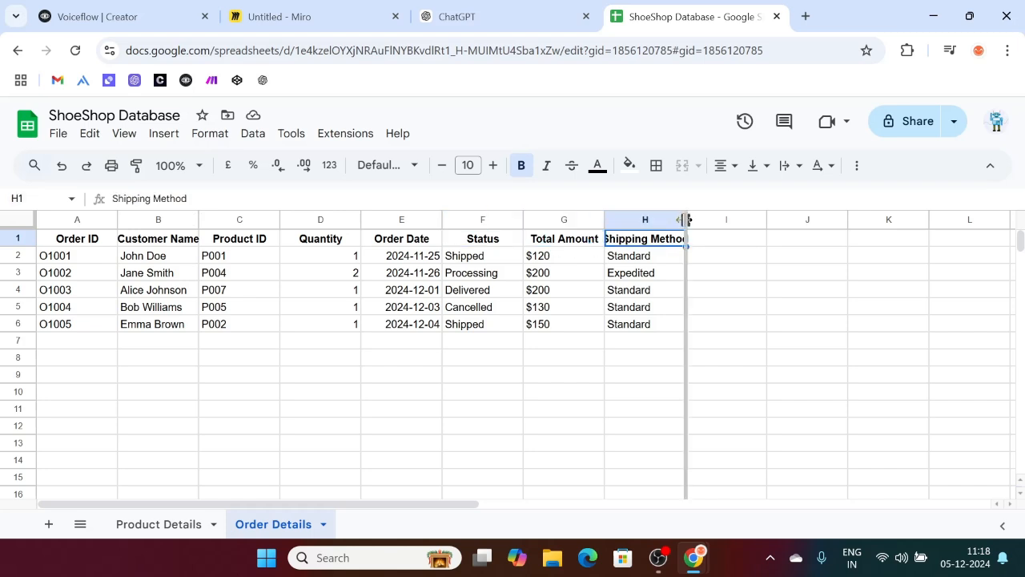
click(300, 9)
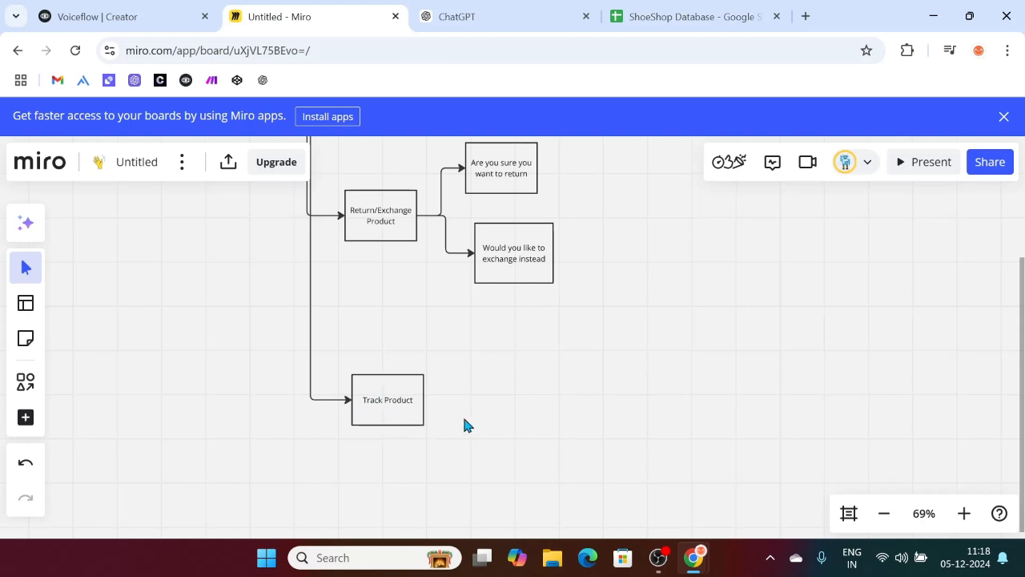
click(631, 12)
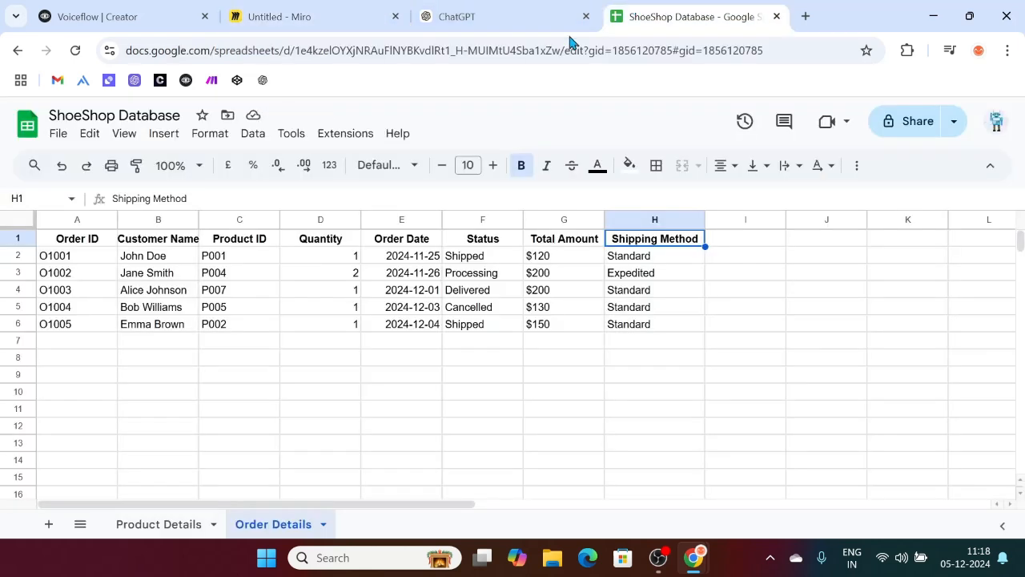
click(69, 295)
click(66, 258)
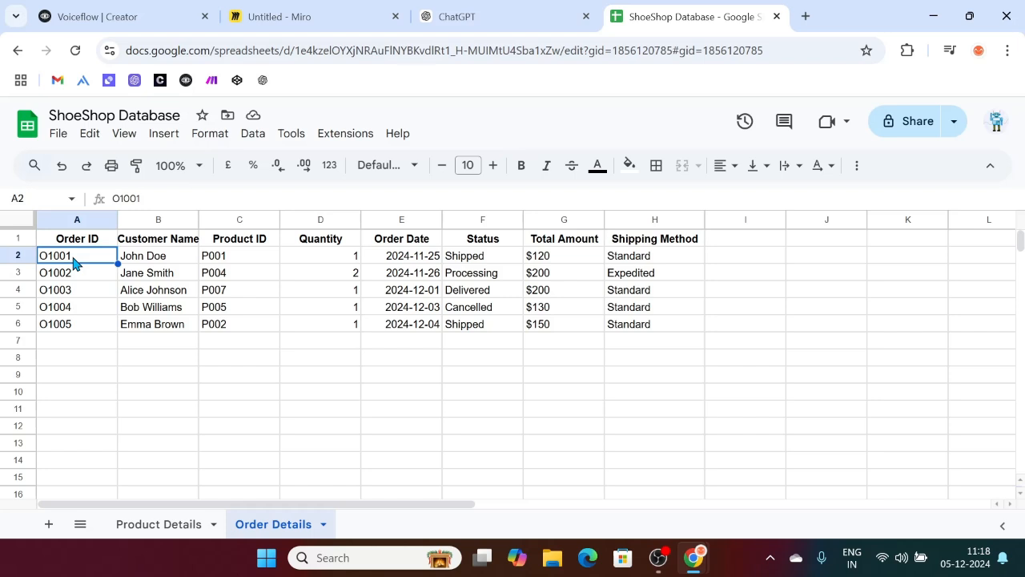
click(470, 259)
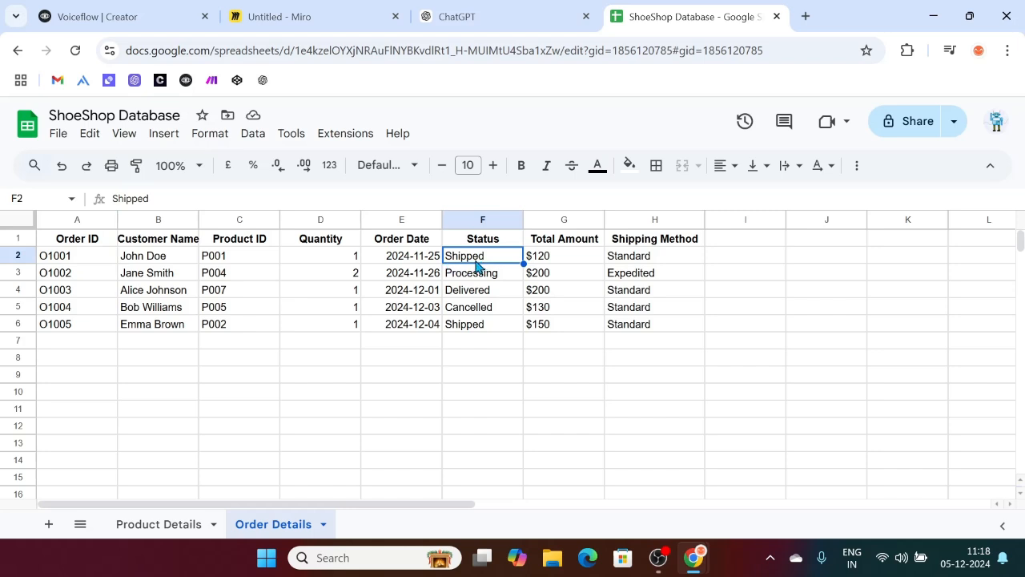
click(479, 11)
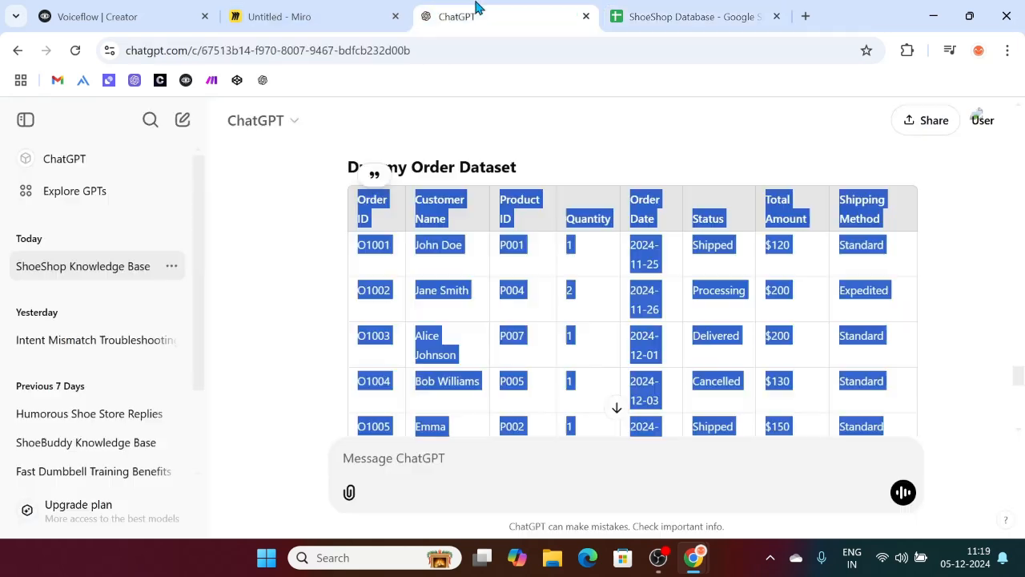
click(351, 11)
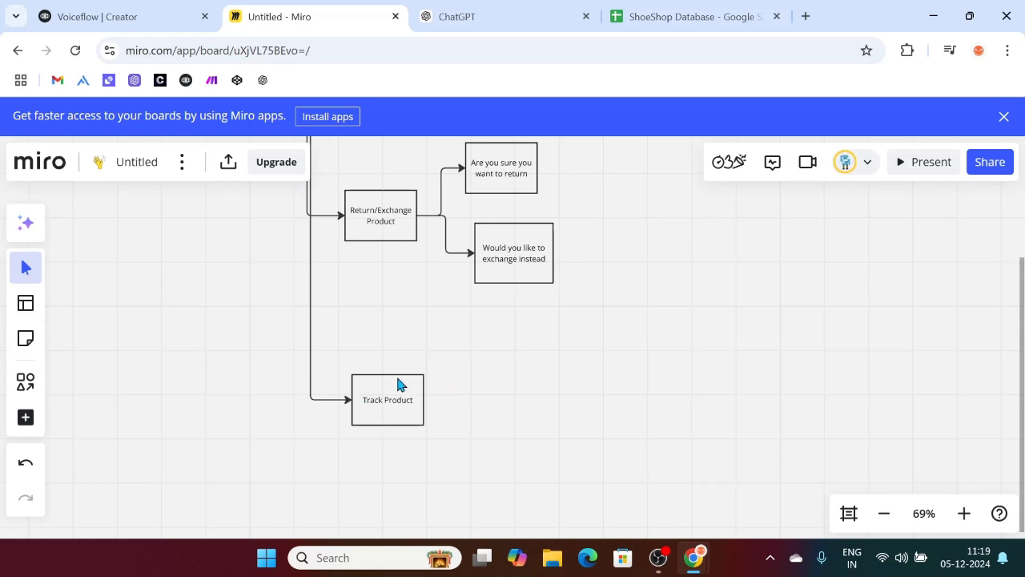
click(645, 12)
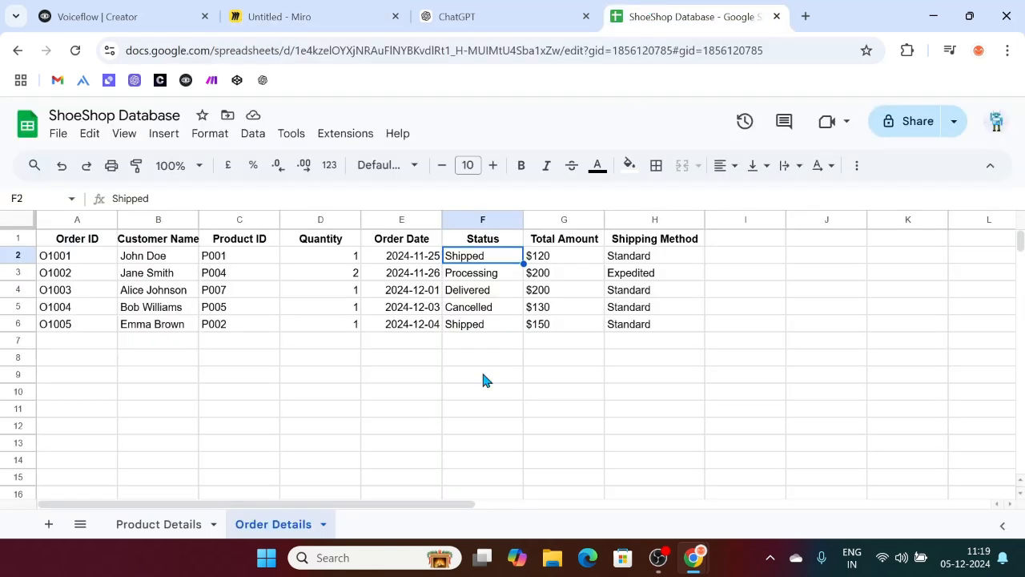
click(286, 460)
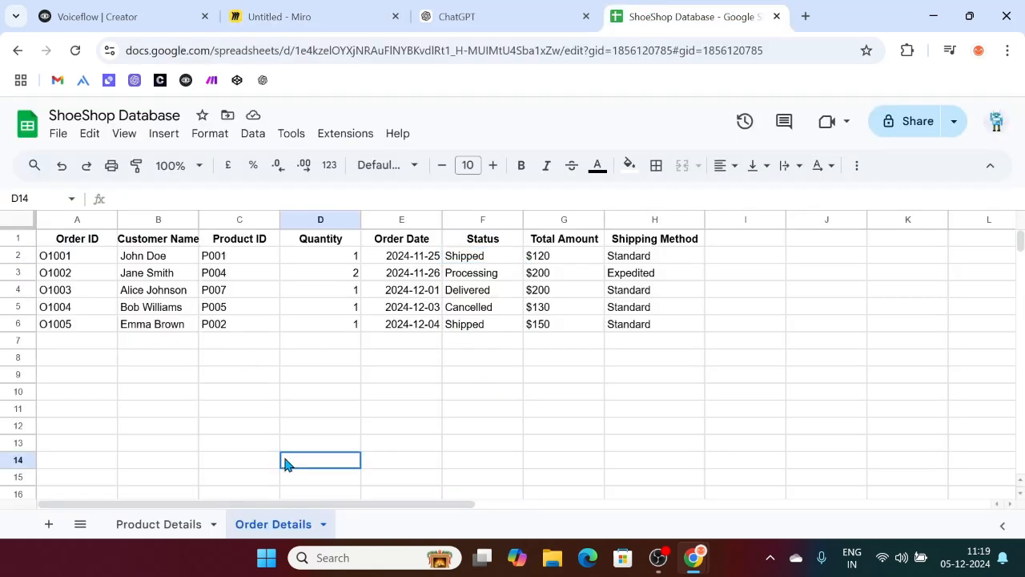
click(469, 261)
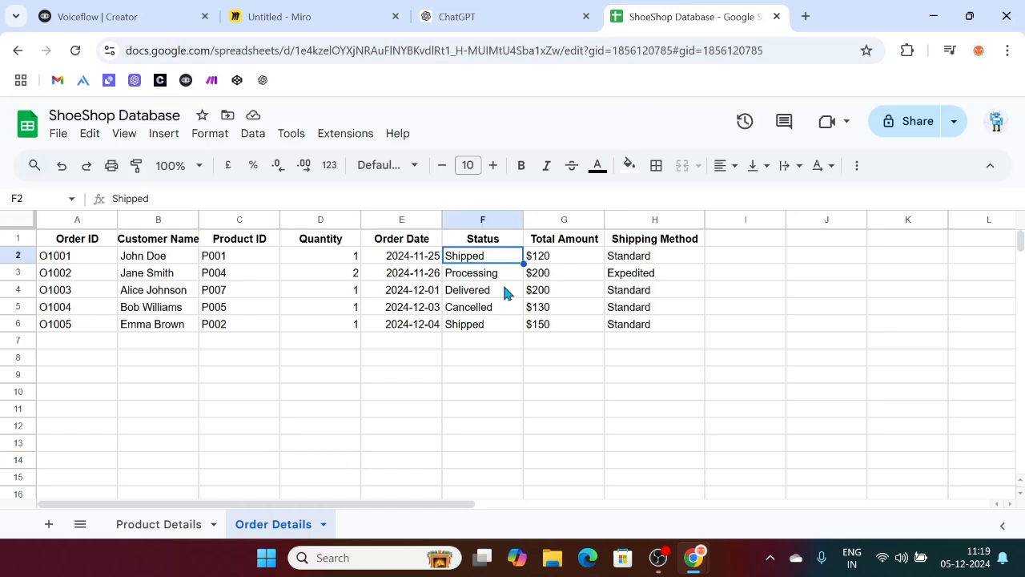
Step: Open the Make organization dashboard in a new tab placed beside ChatGPT
click(806, 16)
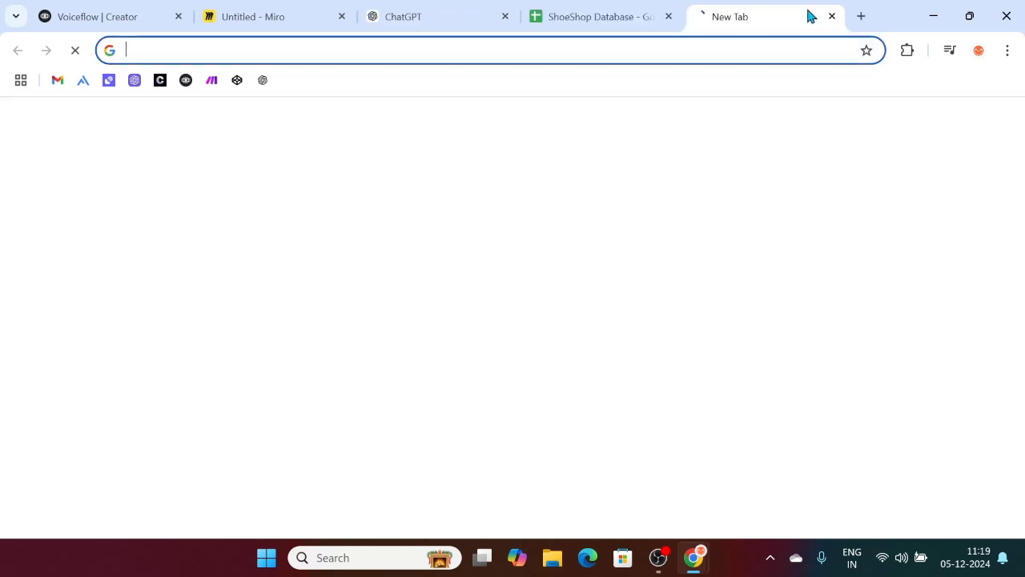
click(212, 81)
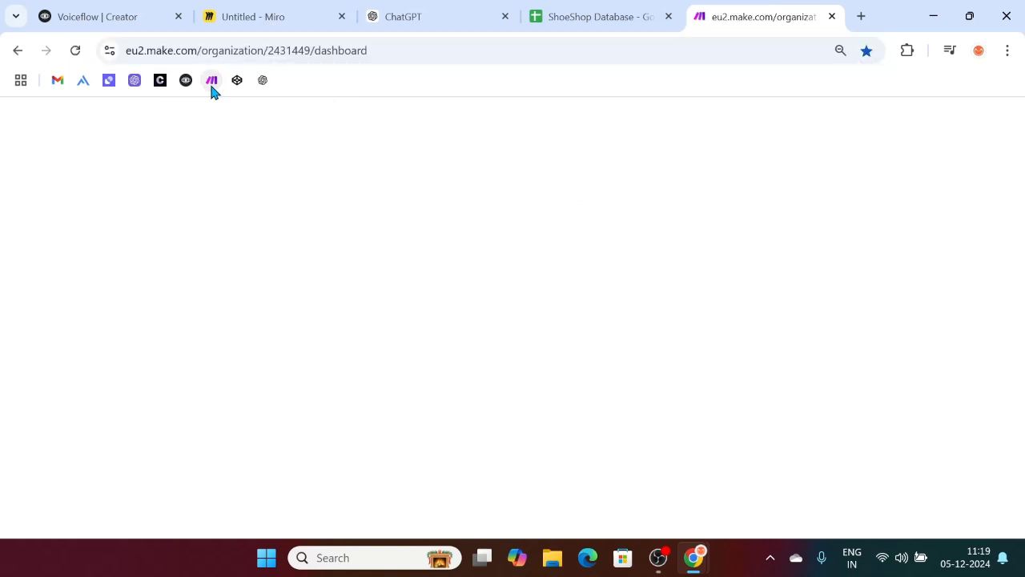
drag(748, 8, 580, 8)
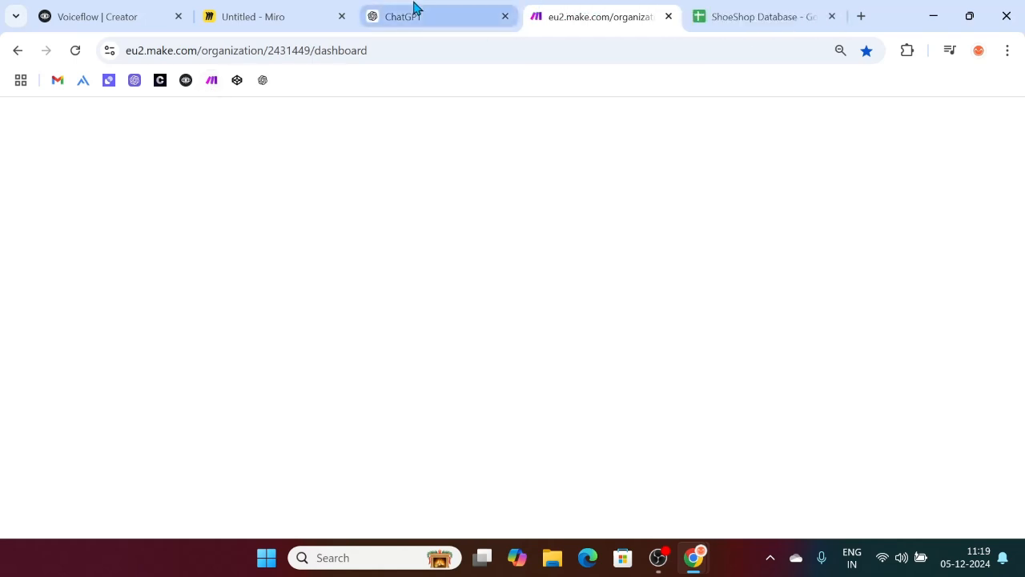
Step: Return to the ChatGPT conversation and scroll to the end of the customer dataset table
click(414, 8)
click(301, 312)
scroll(302, 312, down, 5)
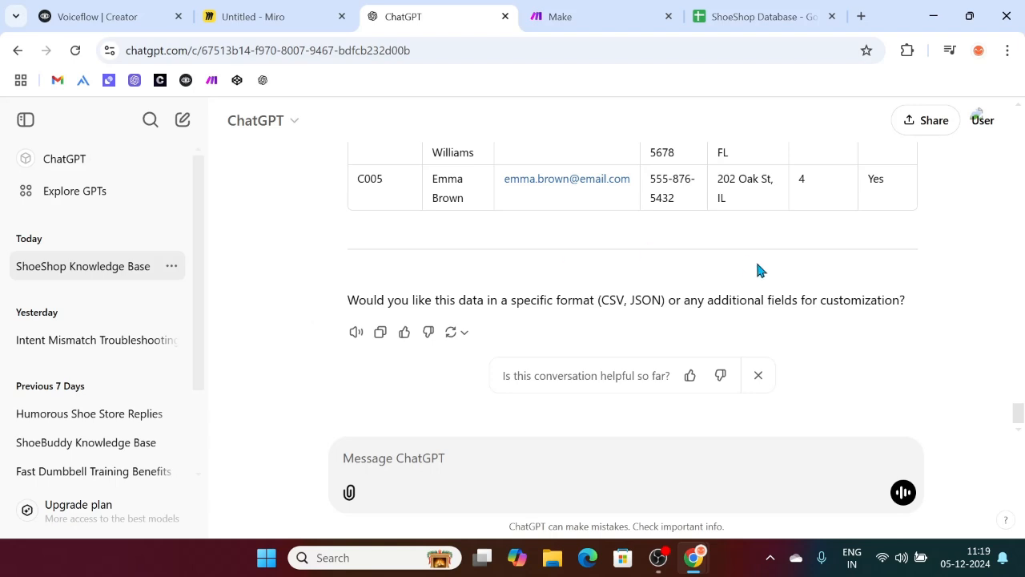
Step: Glance at the ShoeShop Database sheet and its cell-action menu, then the Make dashboard
click(778, 9)
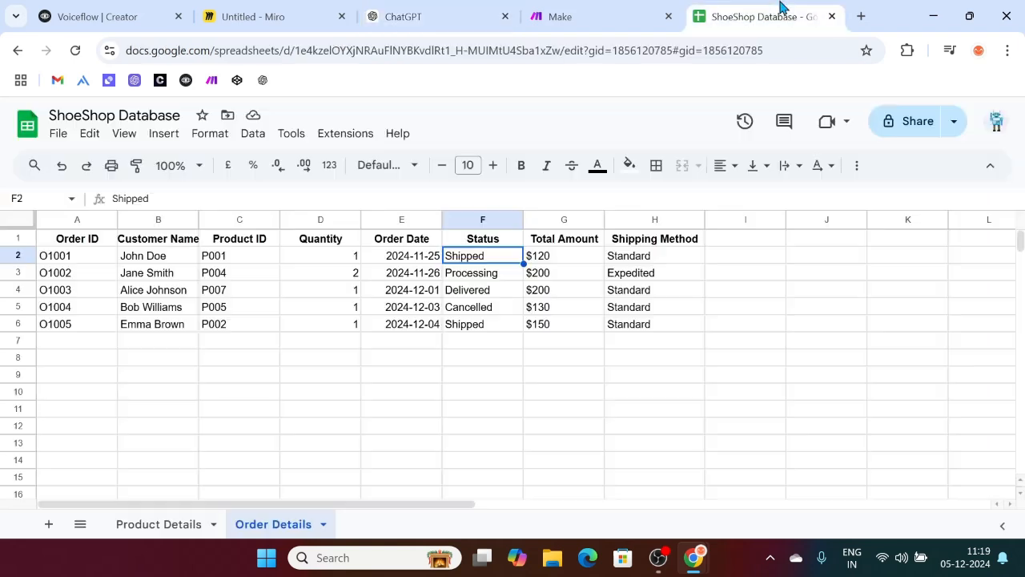
click(275, 439)
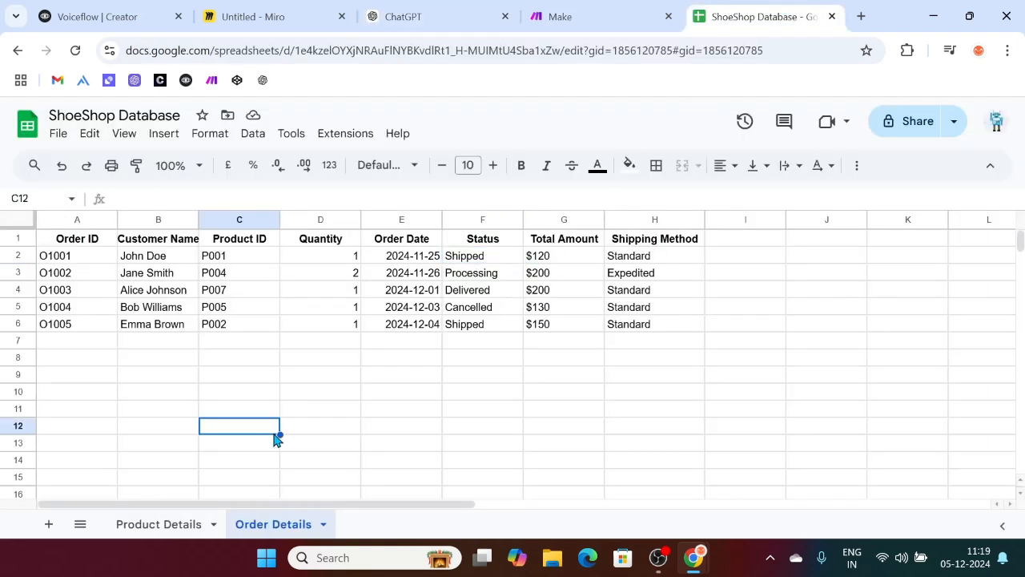
right_click(656, 372)
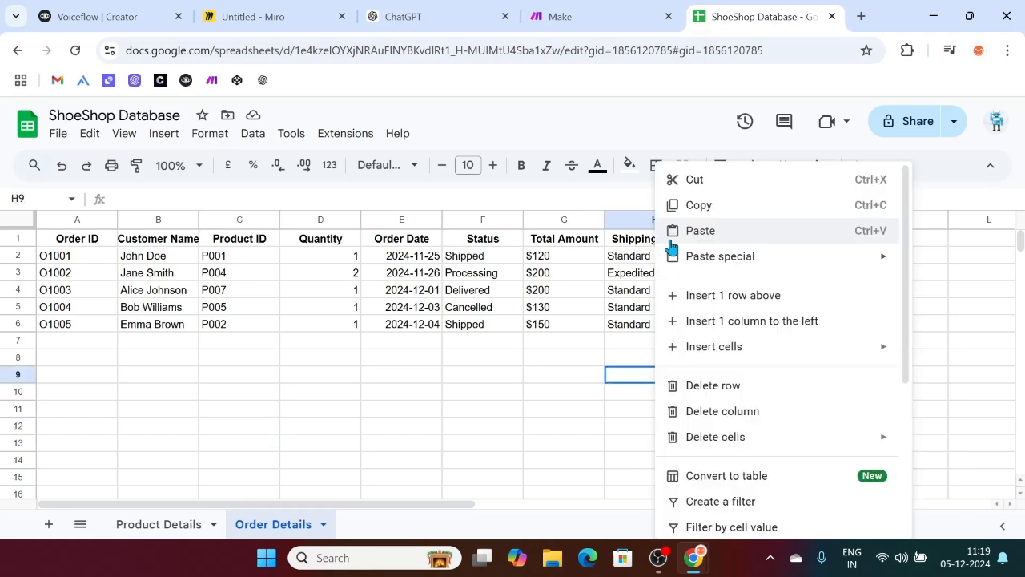
click(560, 16)
Step: Scroll up through ChatGPT's product, order and customer datasets, then return to the ShoeShop Database sheet
click(392, 10)
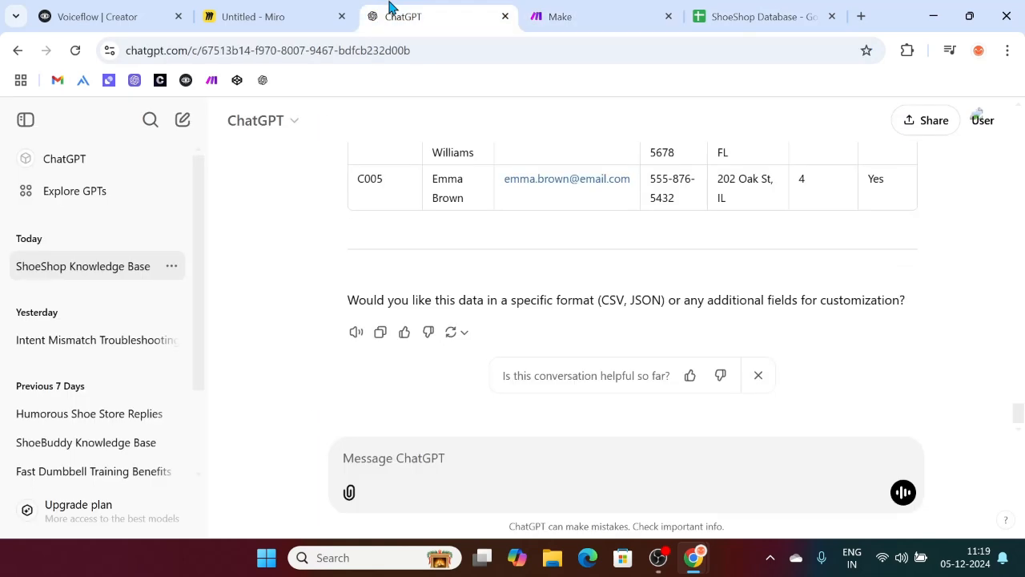
scroll(348, 334, up, 5)
scroll(348, 335, up, 8)
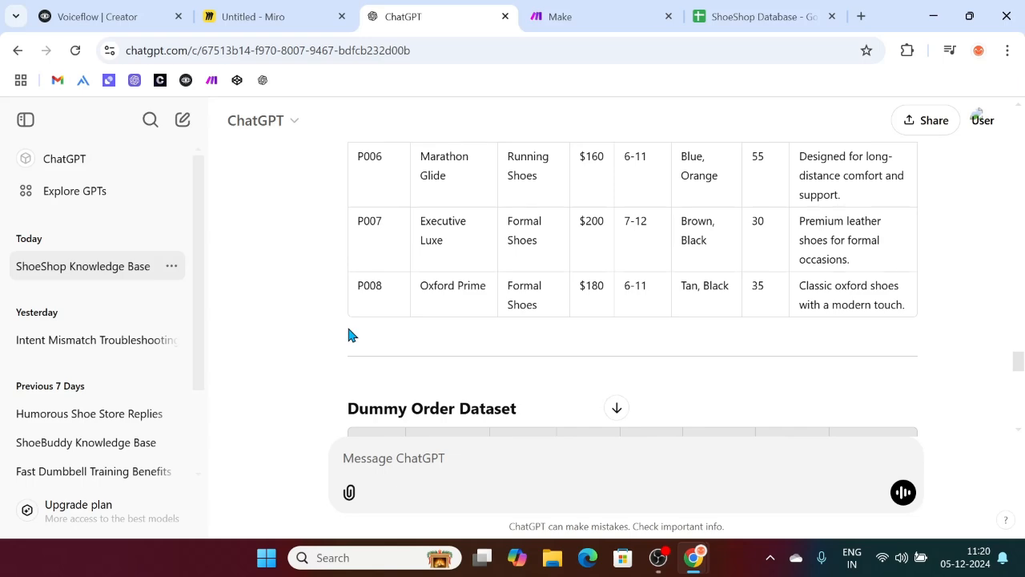
scroll(505, 318, up, 8)
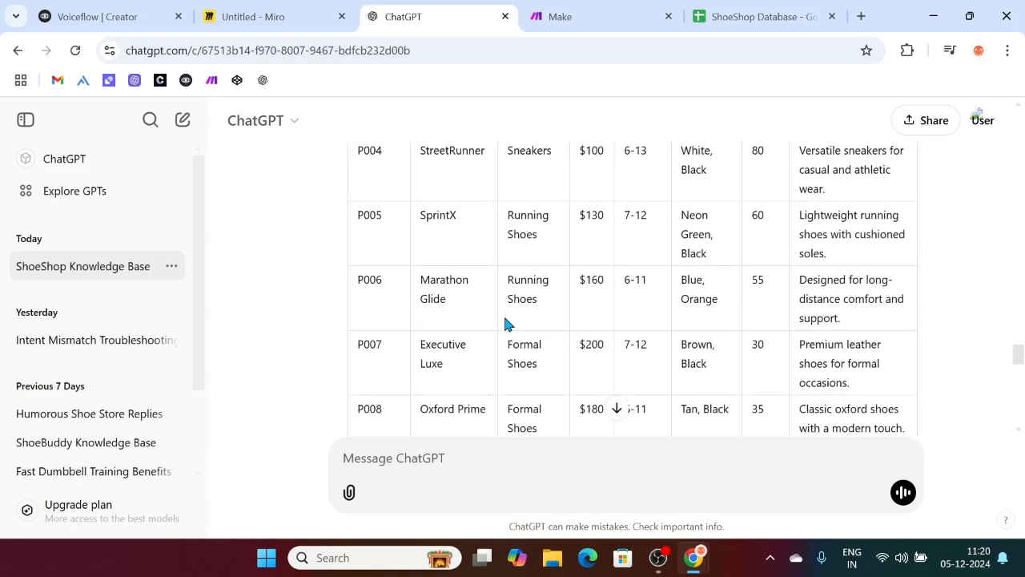
scroll(504, 317, up, 3)
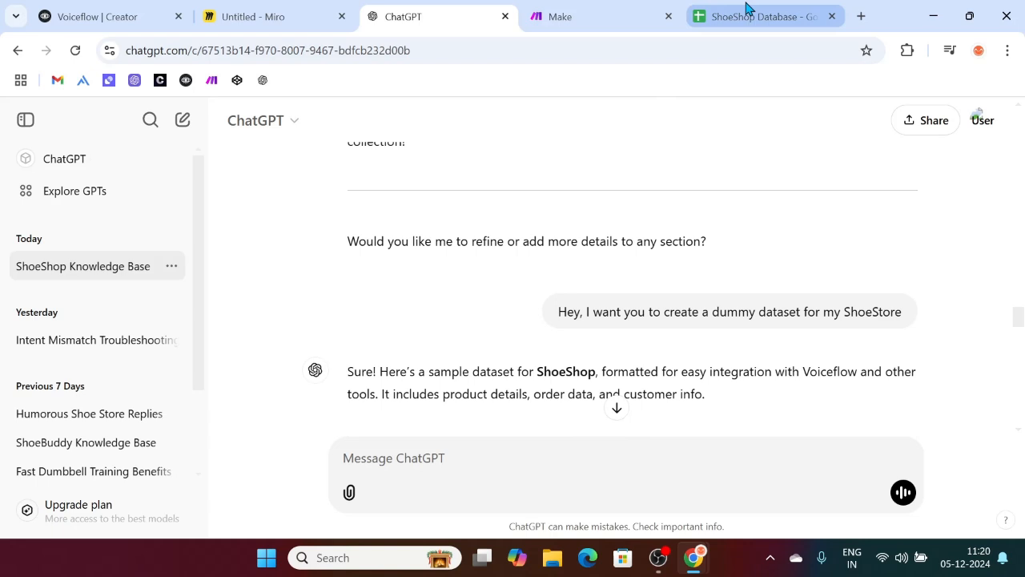
click(748, 12)
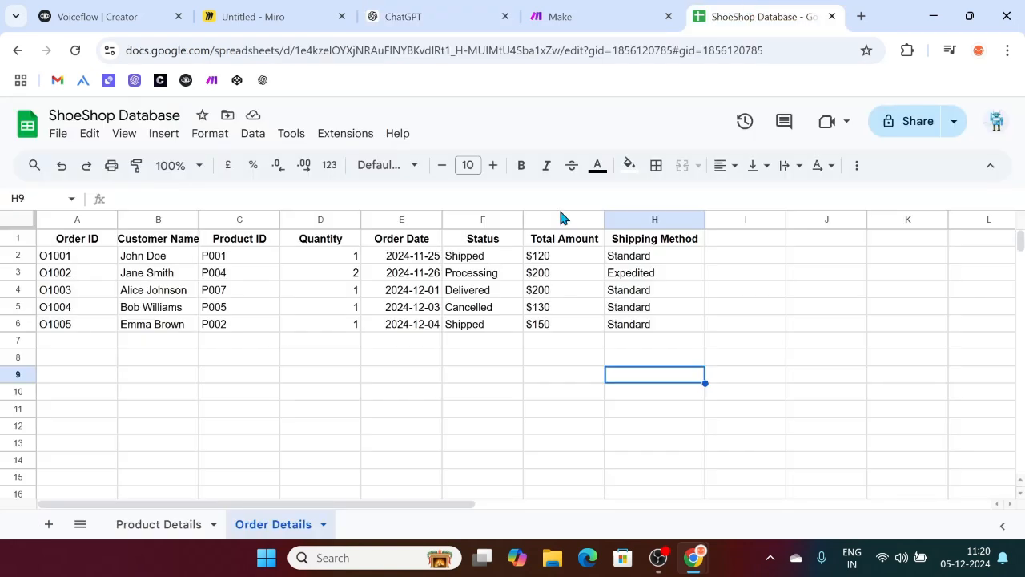
Step: Add a new sheet after Order Details and name it 'Return'
click(152, 529)
click(274, 524)
click(49, 524)
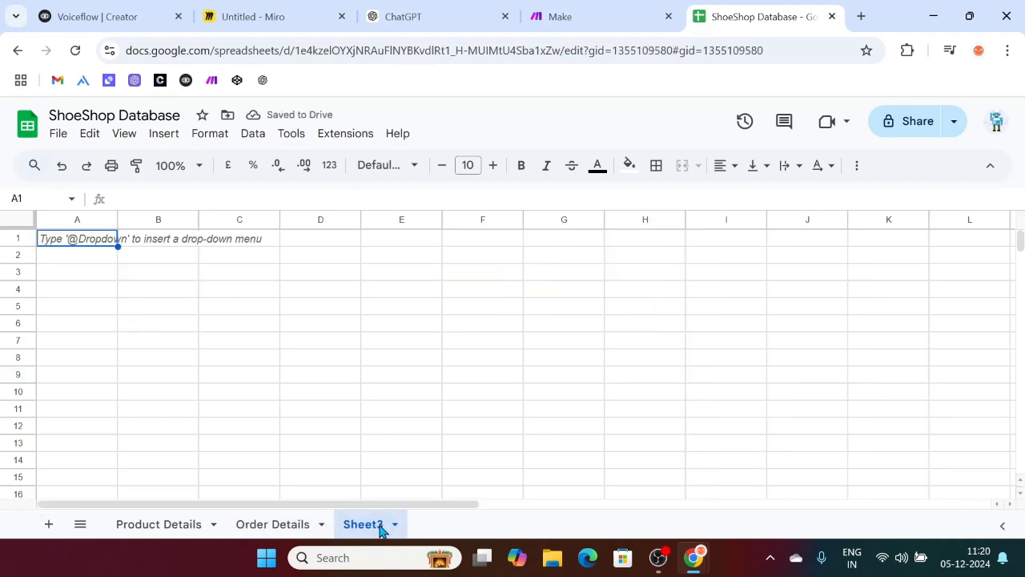
double_click(378, 530)
text(Return)
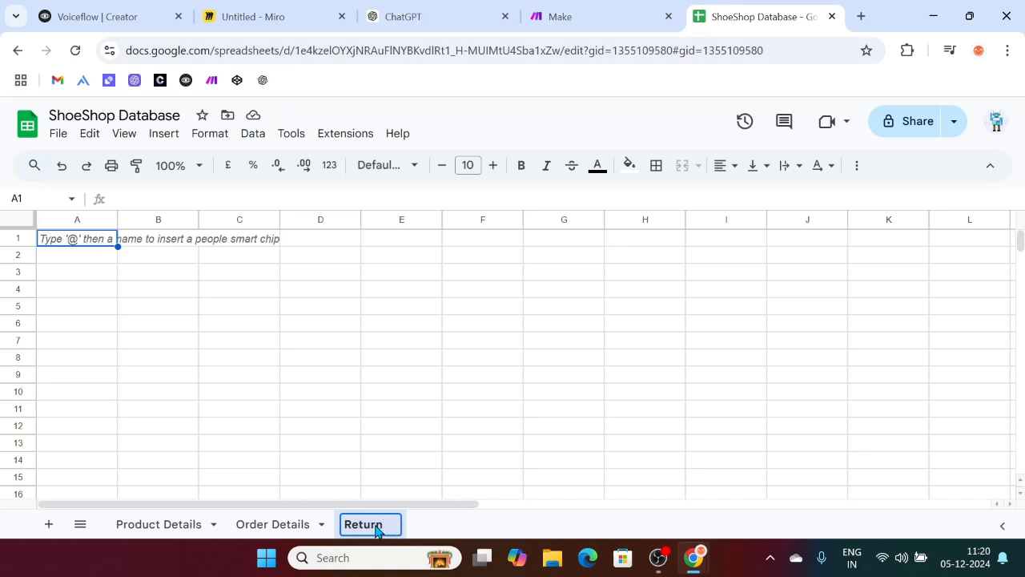
click(176, 349)
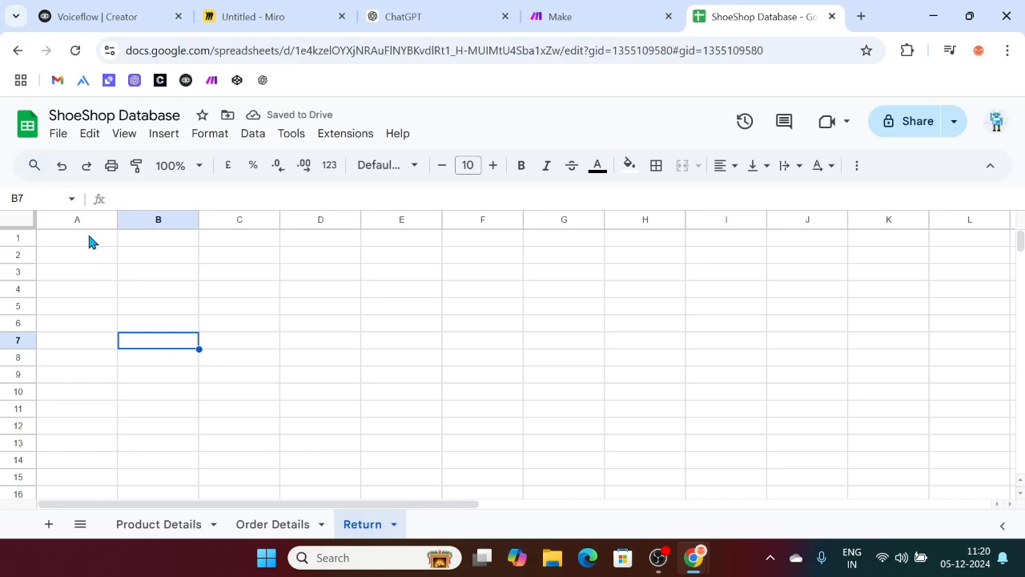
Step: Check the return flow on the Miro board, then select cell A1 of the Return sheet
click(98, 255)
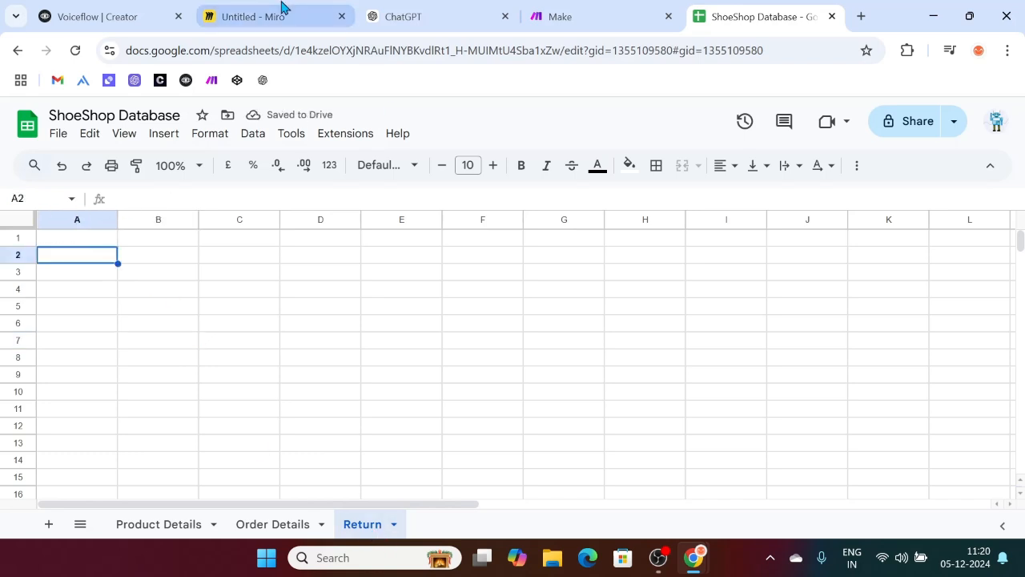
click(281, 9)
scroll(415, 347, up, 4)
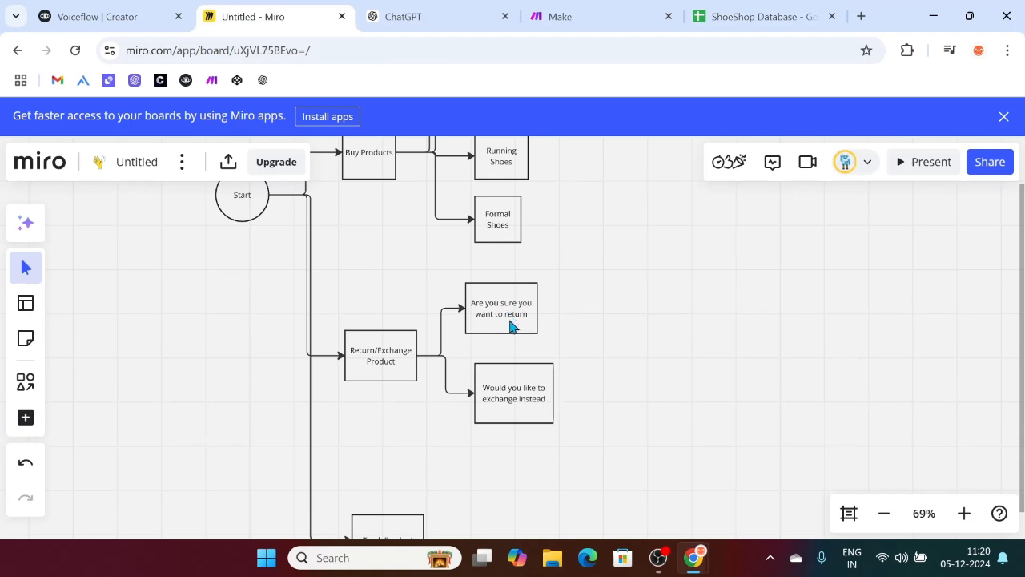
click(728, 13)
click(60, 241)
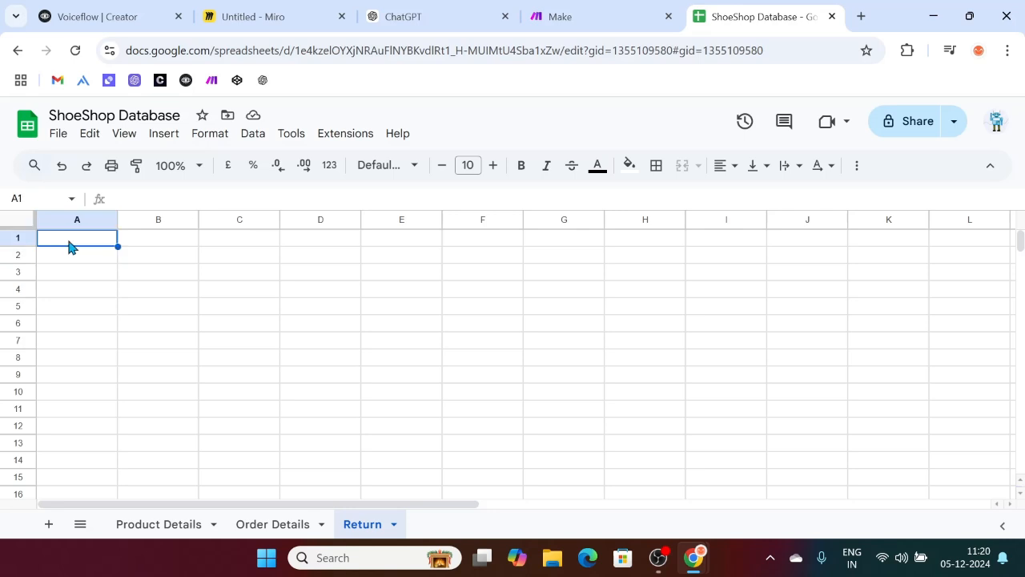
Step: Enter headers Order ID, Reason For Return and Return Status in A1:C1, widening column B
text(Order ID)
click(166, 242)
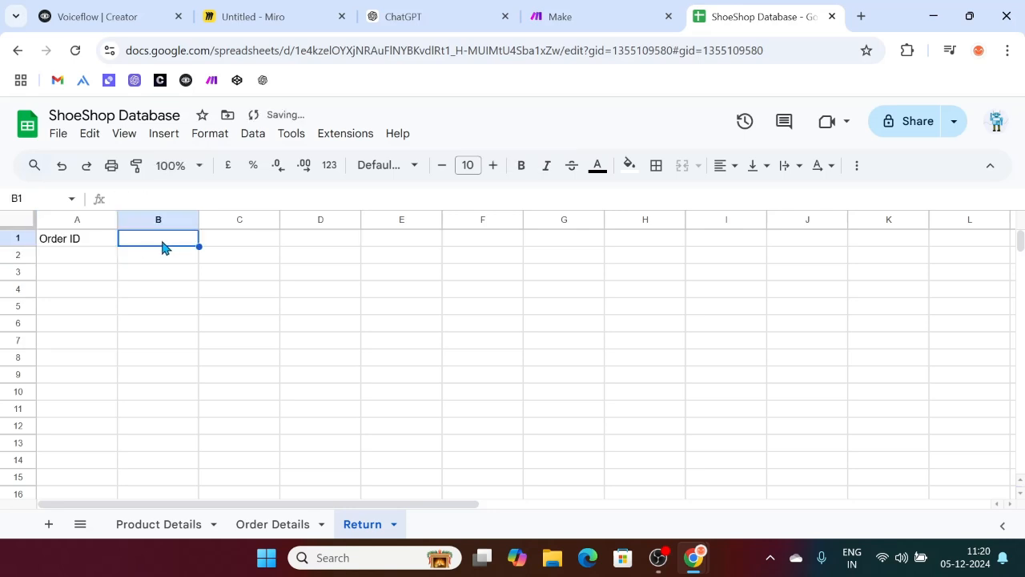
double_click(162, 240)
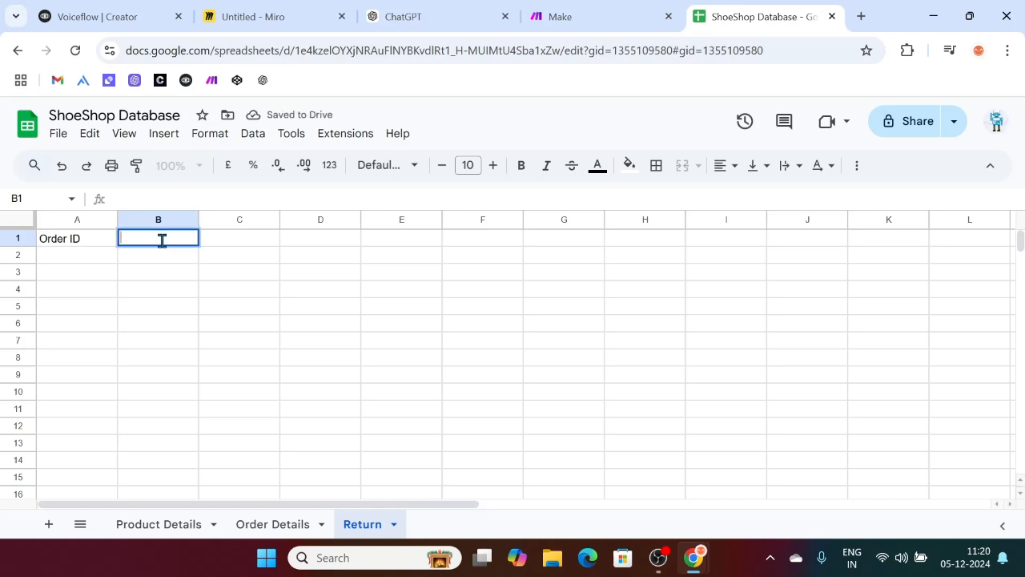
text(RE)
text(ason)
text( For R)
text(eturn)
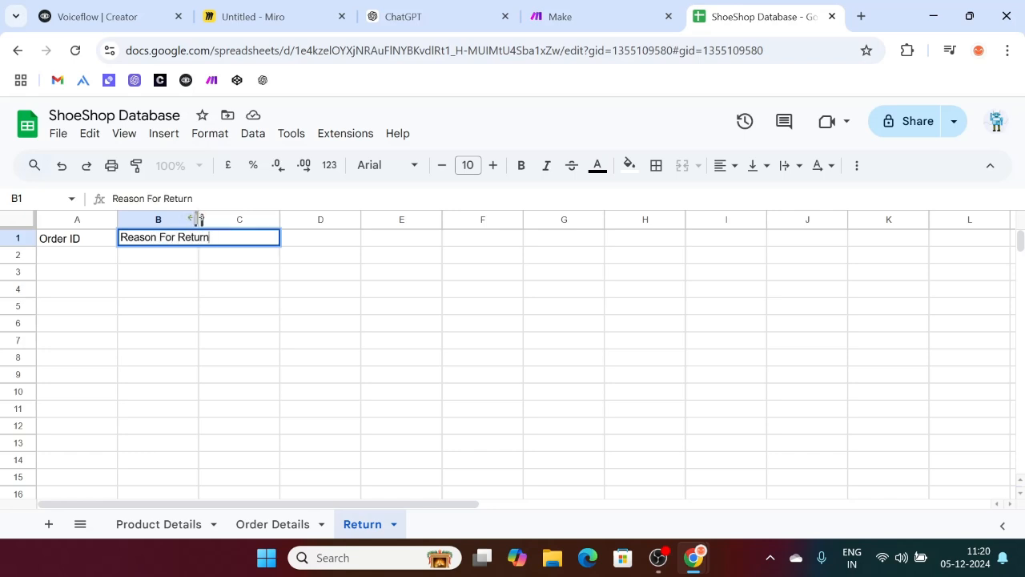
drag(199, 219, 224, 219)
double_click(269, 237)
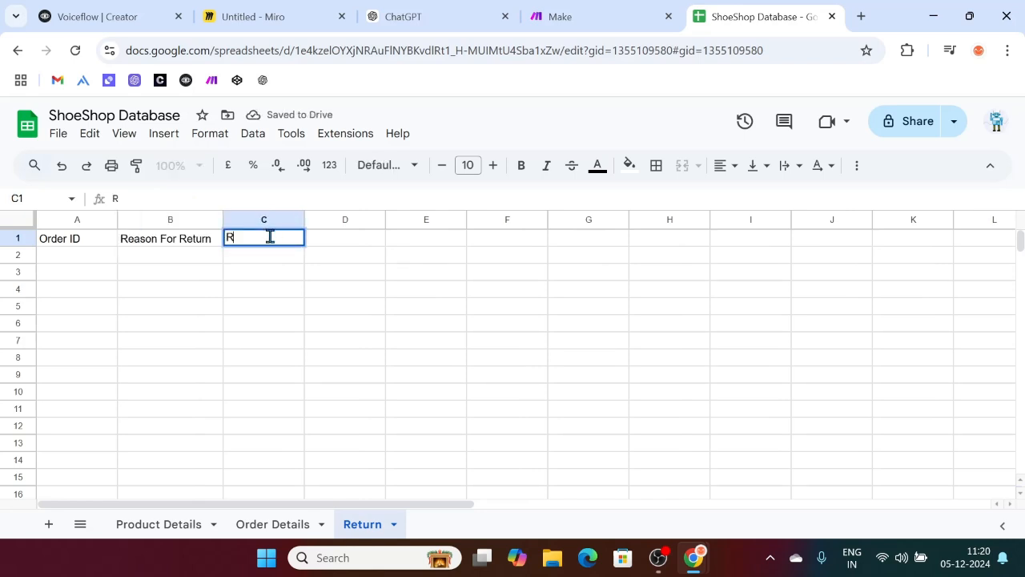
text(Return Status)
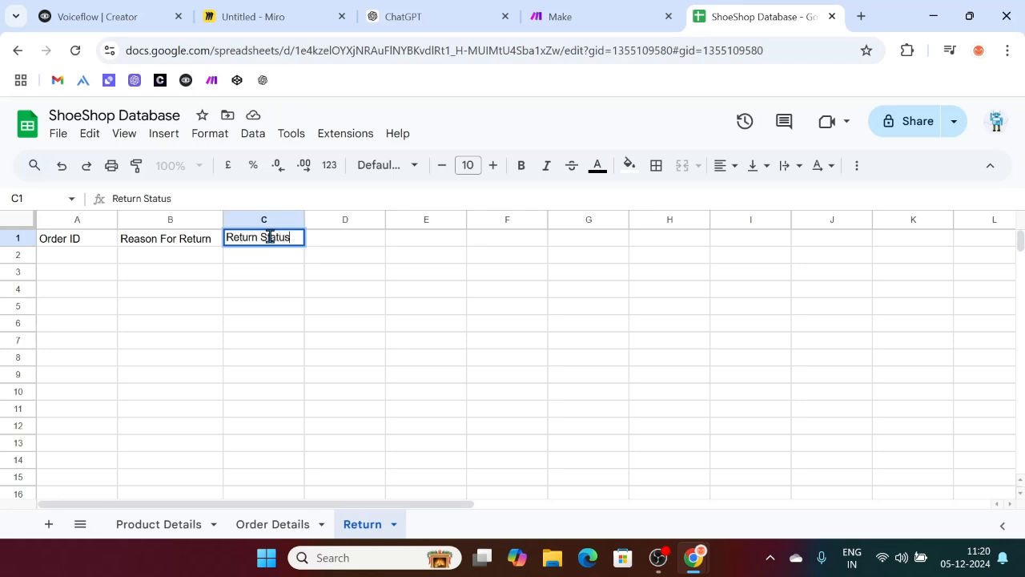
click(413, 325)
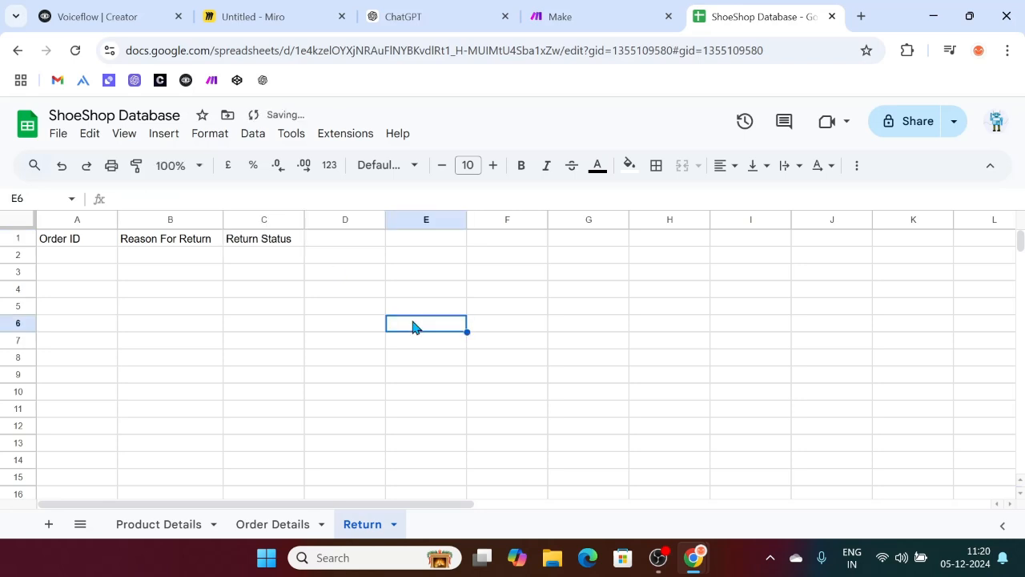
Step: Enter the sample status 'Initiated' in C2, correcting its spelling
click(173, 245)
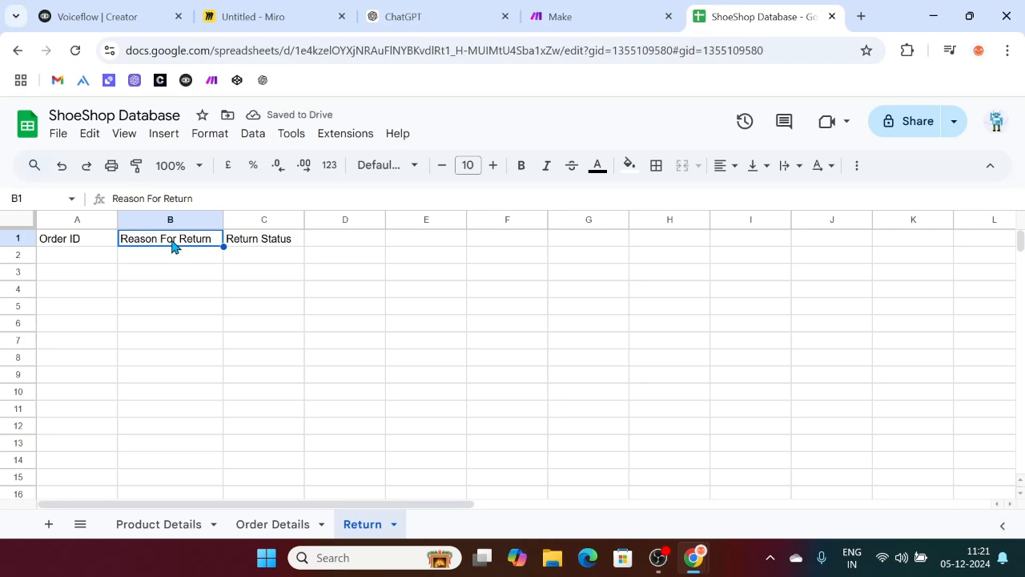
click(259, 258)
double_click(258, 257)
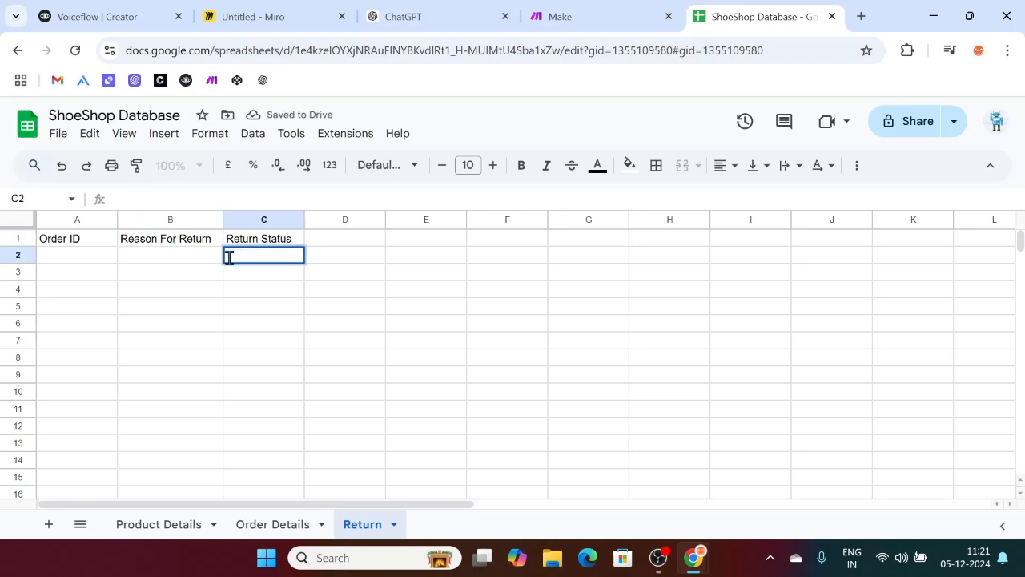
text(Initiated)
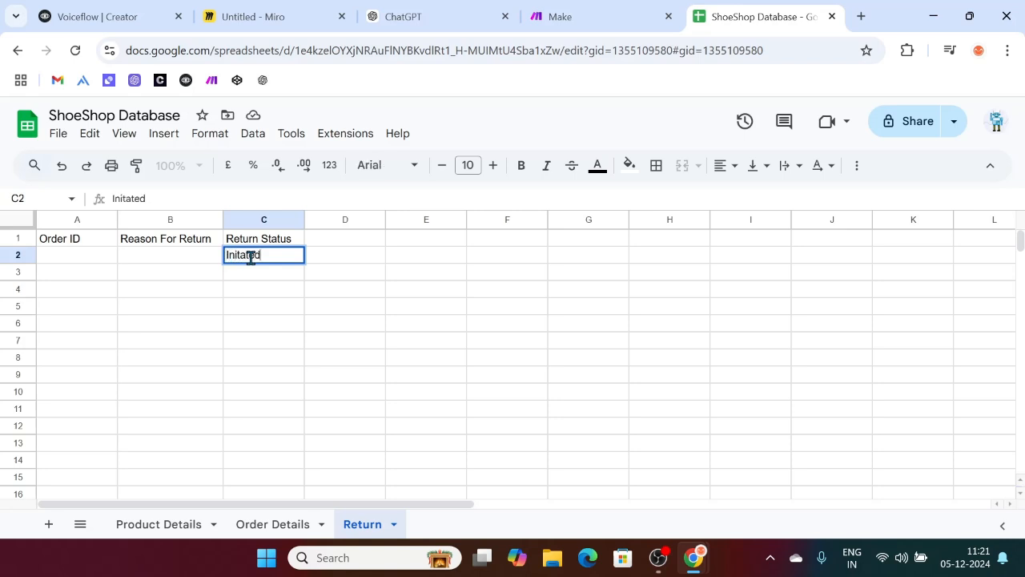
click(346, 323)
click(241, 257)
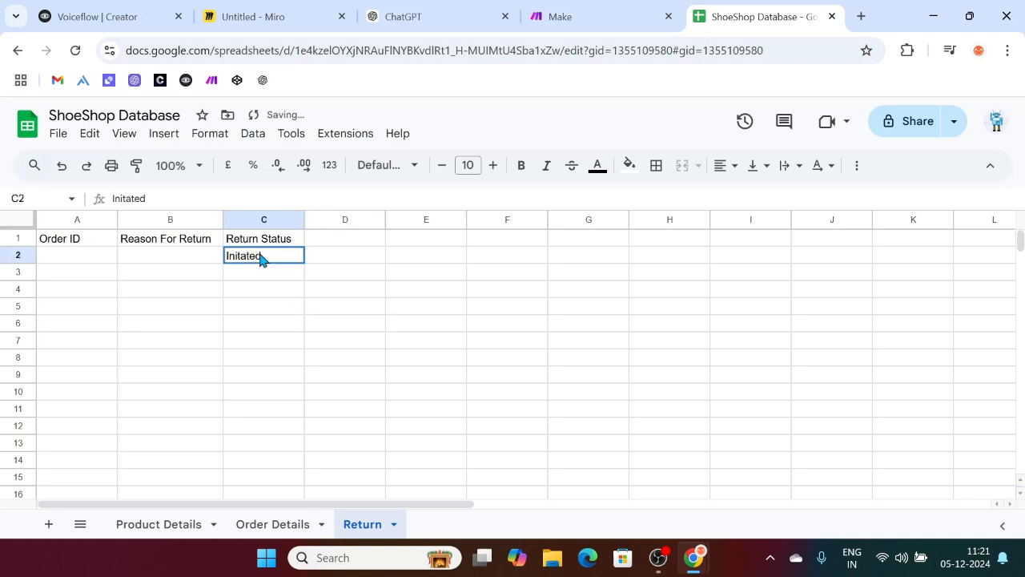
double_click(242, 258)
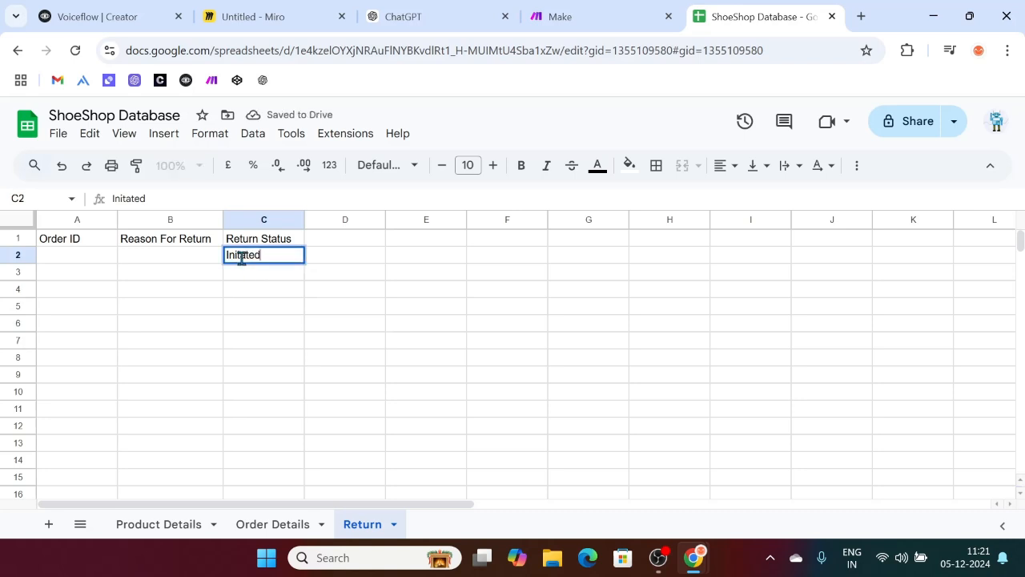
click(242, 256)
text(i)
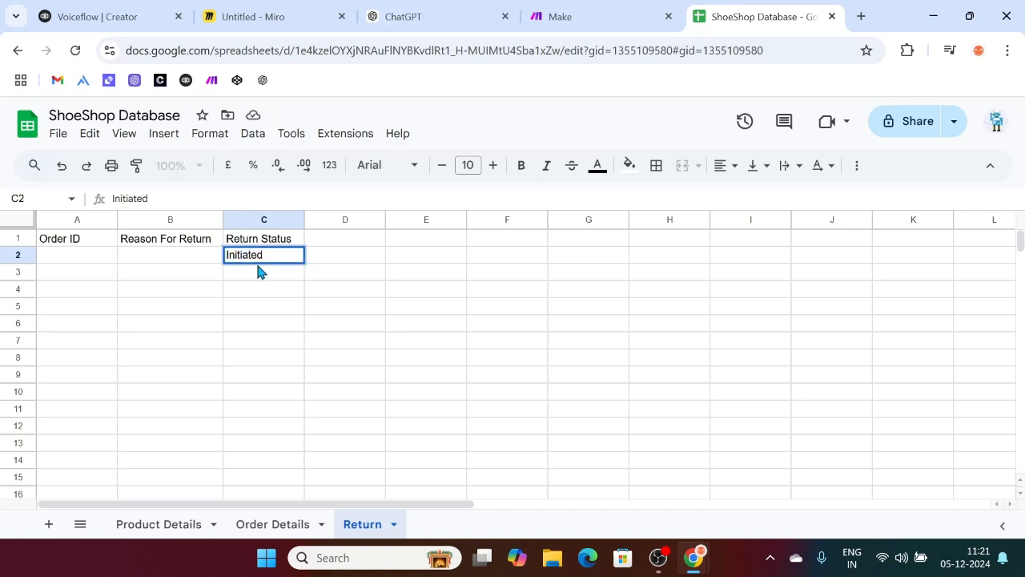
click(383, 291)
Step: Review cells C2, B2, A2 and the Order ID and Reason For Return headers
click(272, 255)
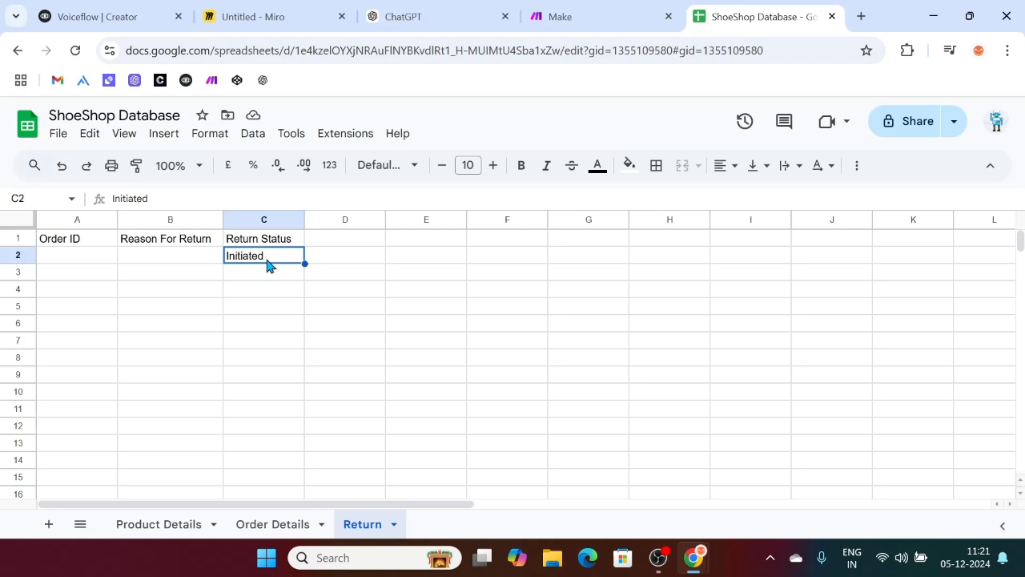
click(181, 258)
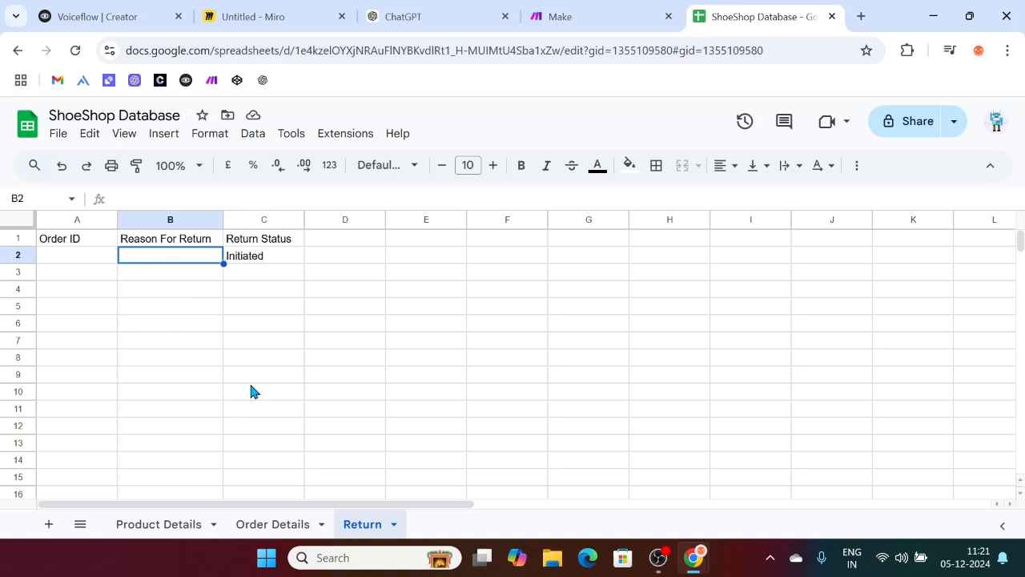
click(75, 256)
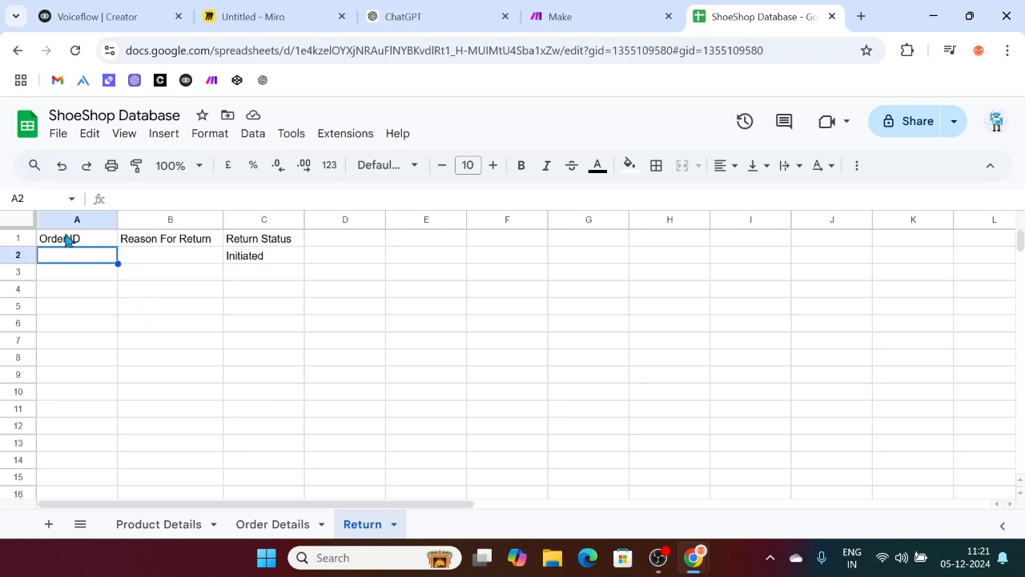
click(71, 238)
click(198, 244)
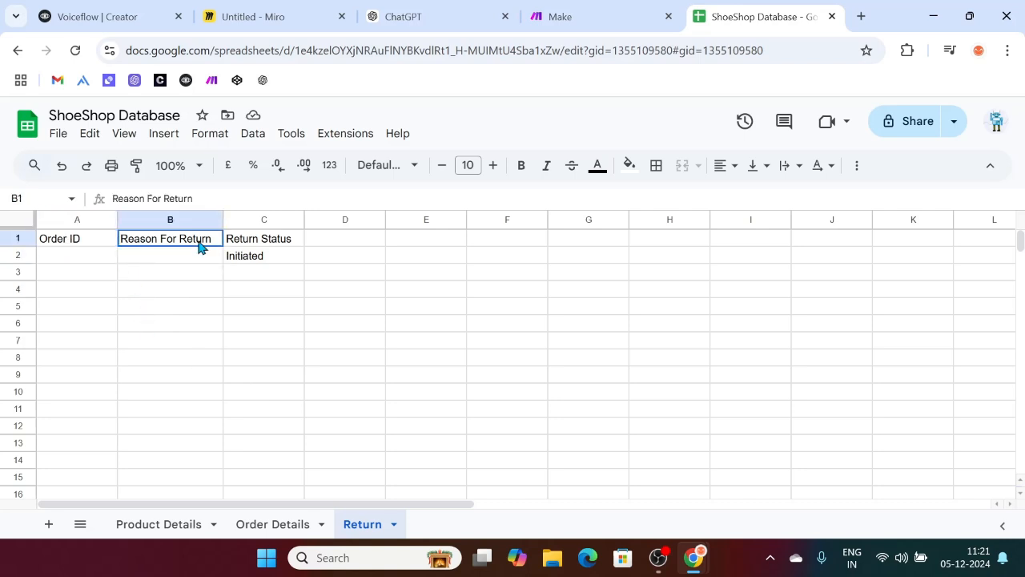
Step: Add a fourth sheet and name it 'Exchange'
click(48, 524)
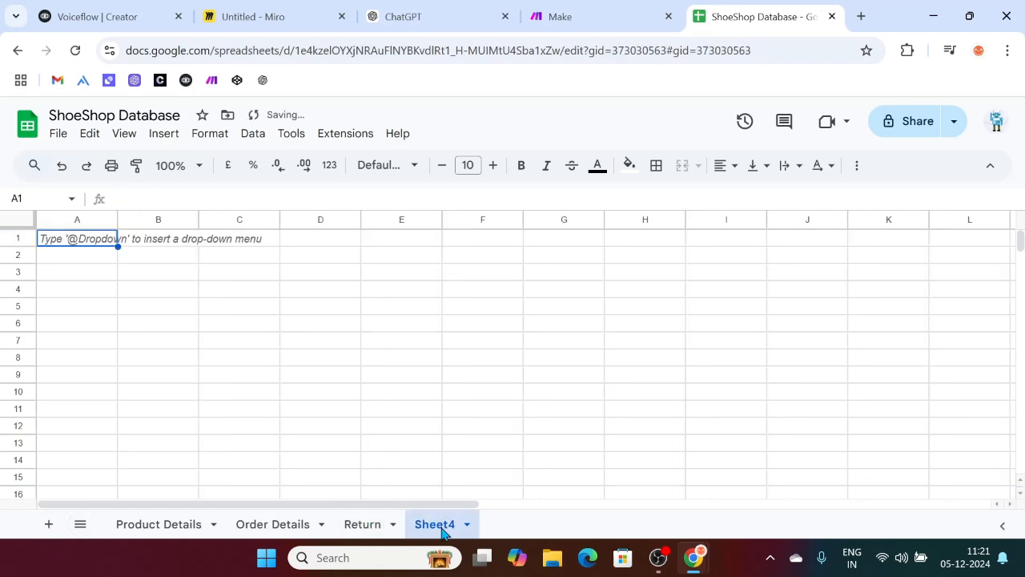
double_click(441, 526)
text(Exch)
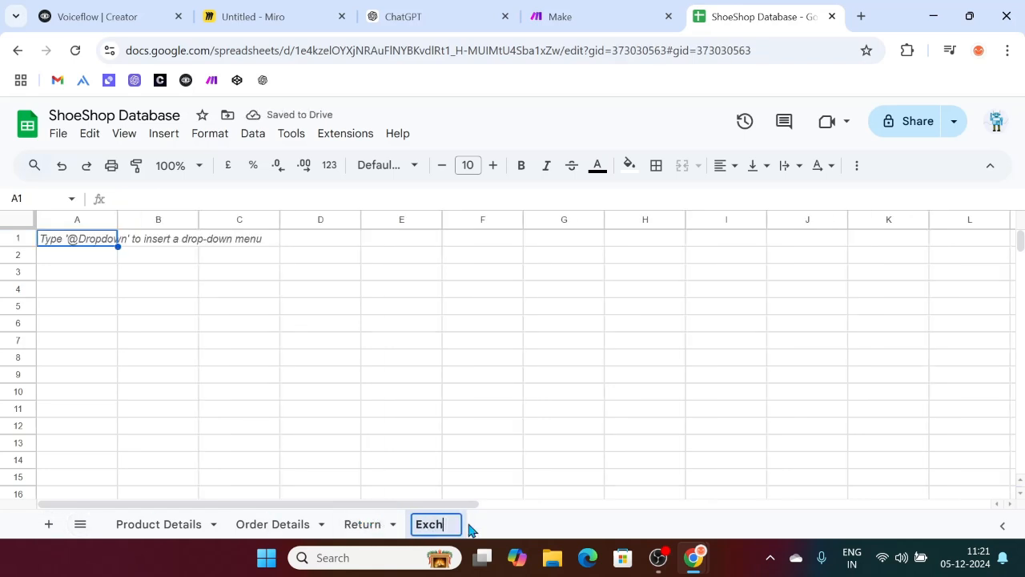
text(ange)
click(264, 371)
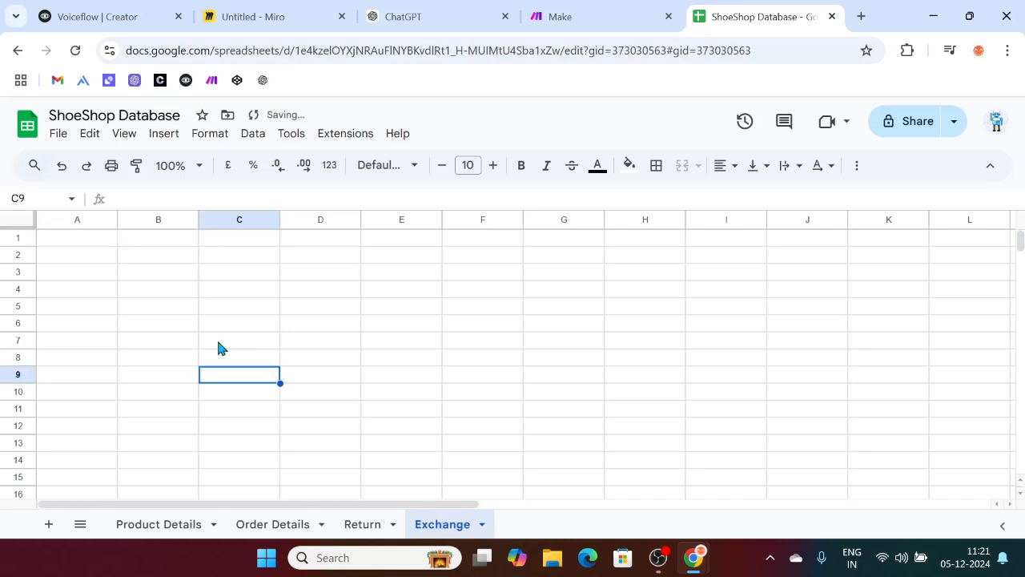
Step: Enter headers Order ID in A1 and Reason for Exchange in B1, widening column B
click(95, 235)
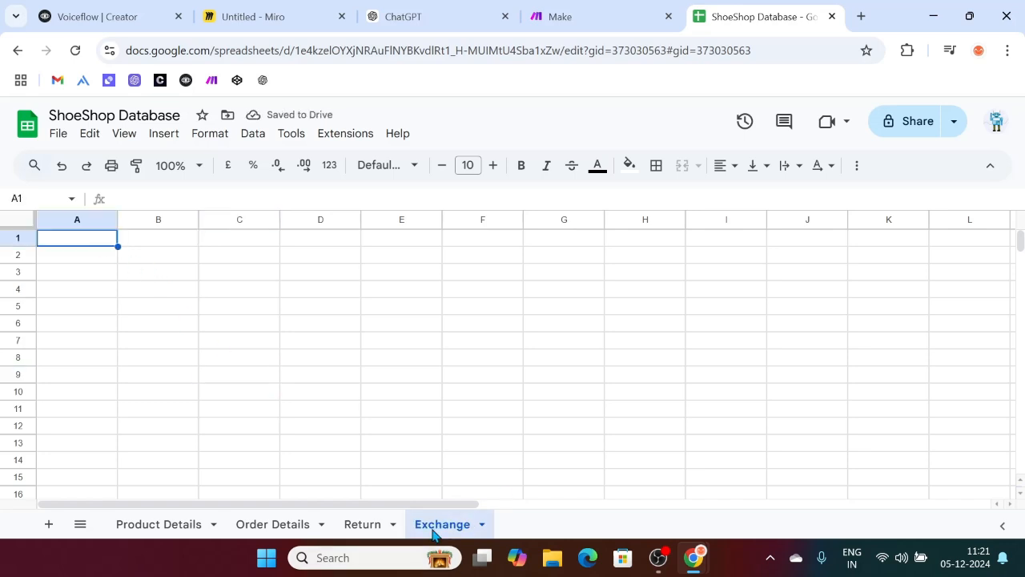
text(Order ID)
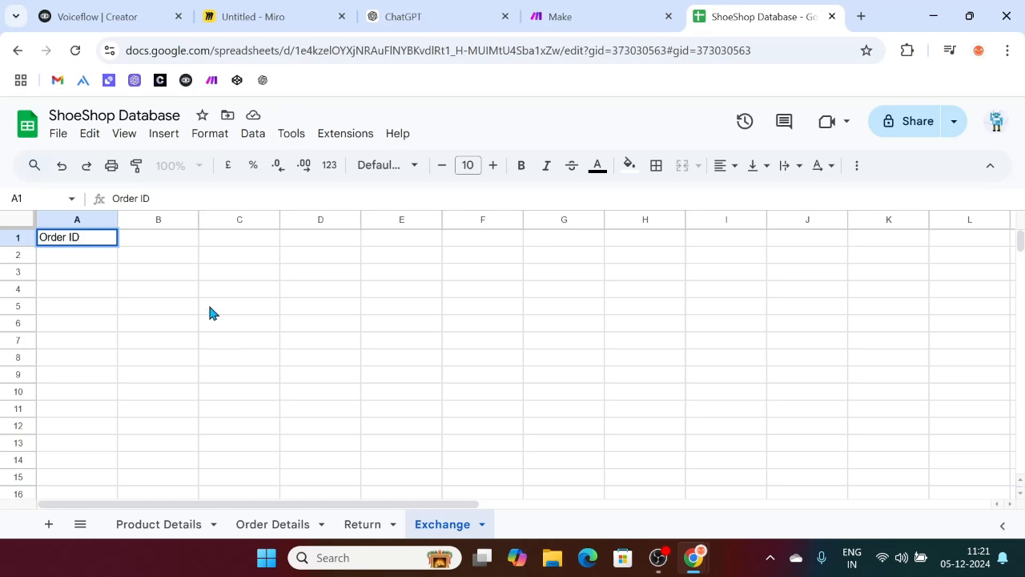
click(155, 220)
click(161, 238)
text(Reason for Exchange)
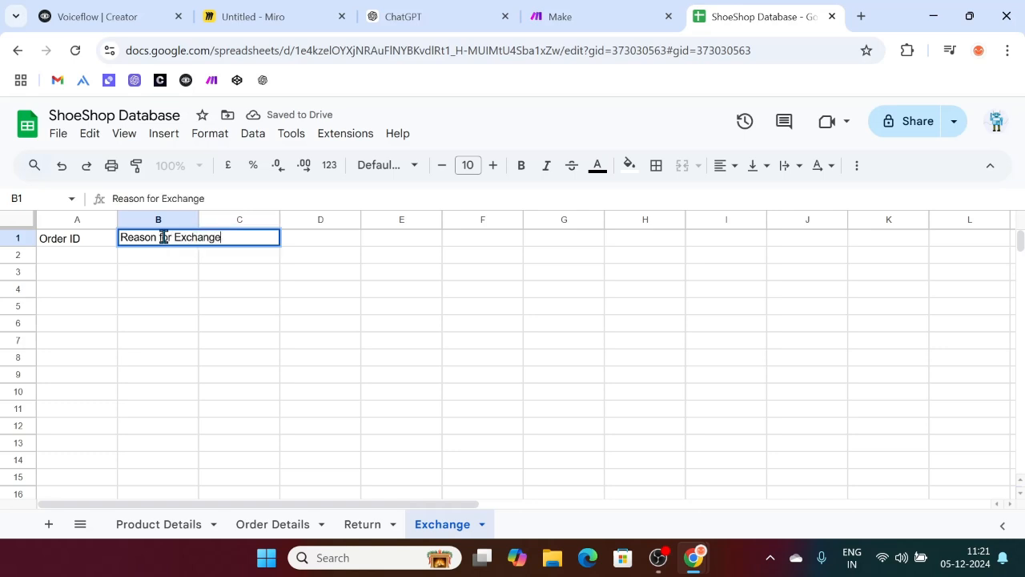
drag(198, 219, 231, 220)
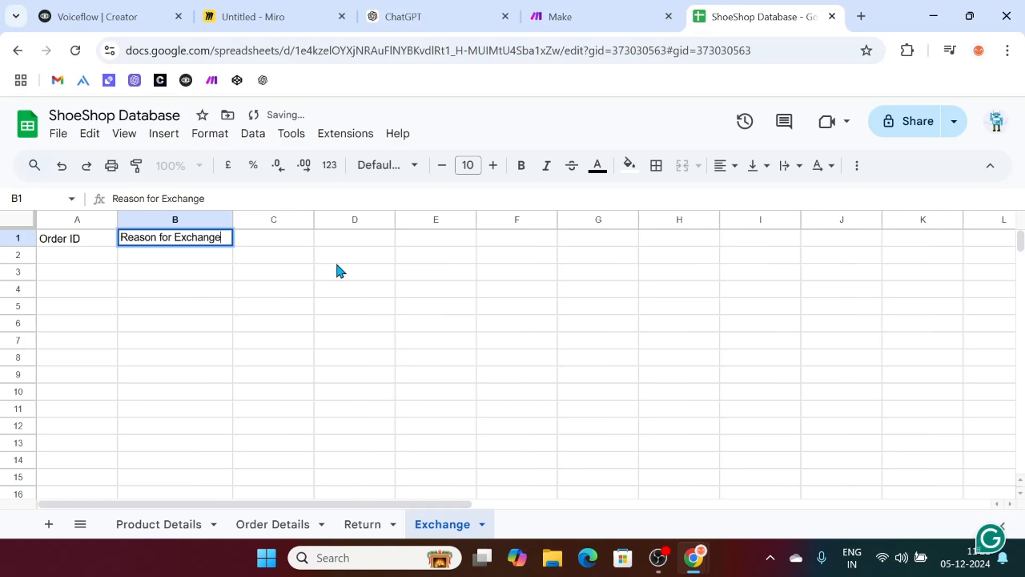
click(283, 240)
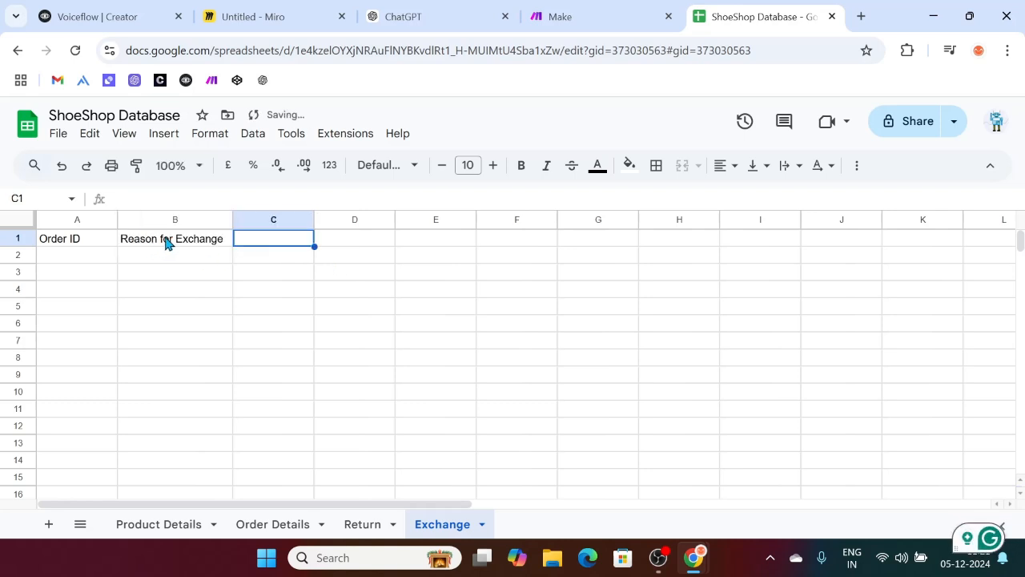
click(166, 242)
click(281, 242)
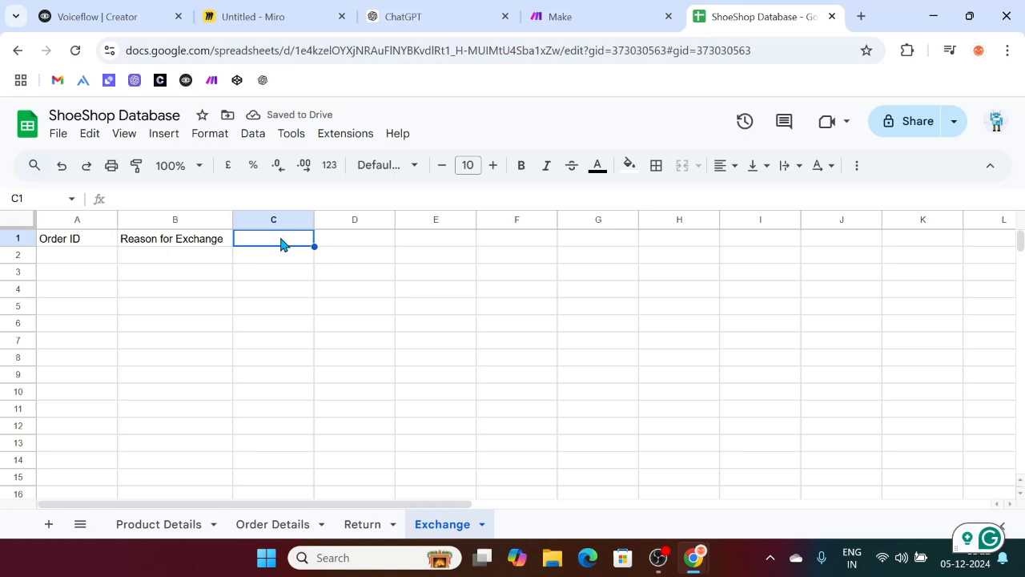
click(188, 253)
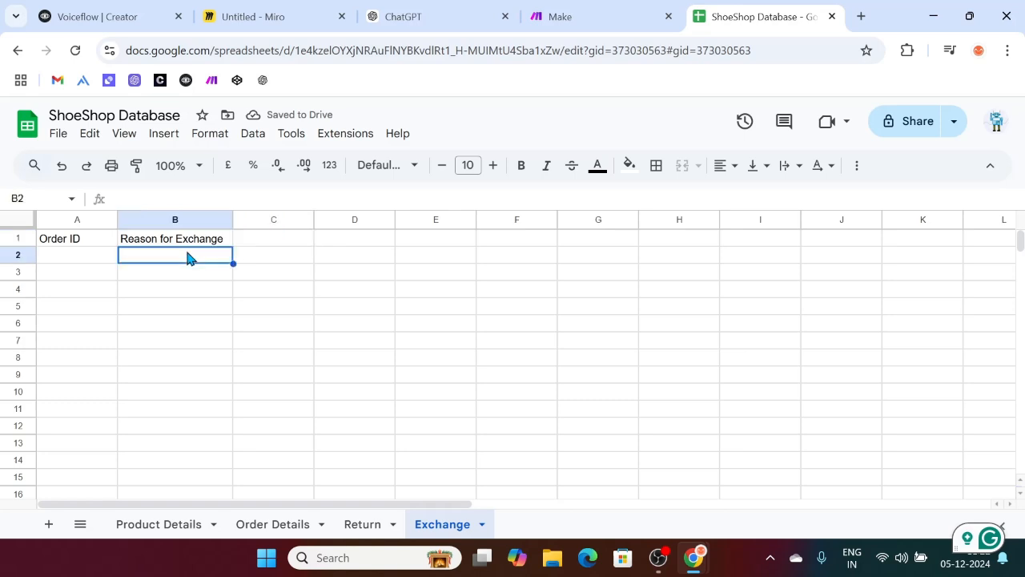
Step: Enter a sample reason 'My size is 7 UK but i received 6 UK' in B2 and widen column B
double_click(138, 257)
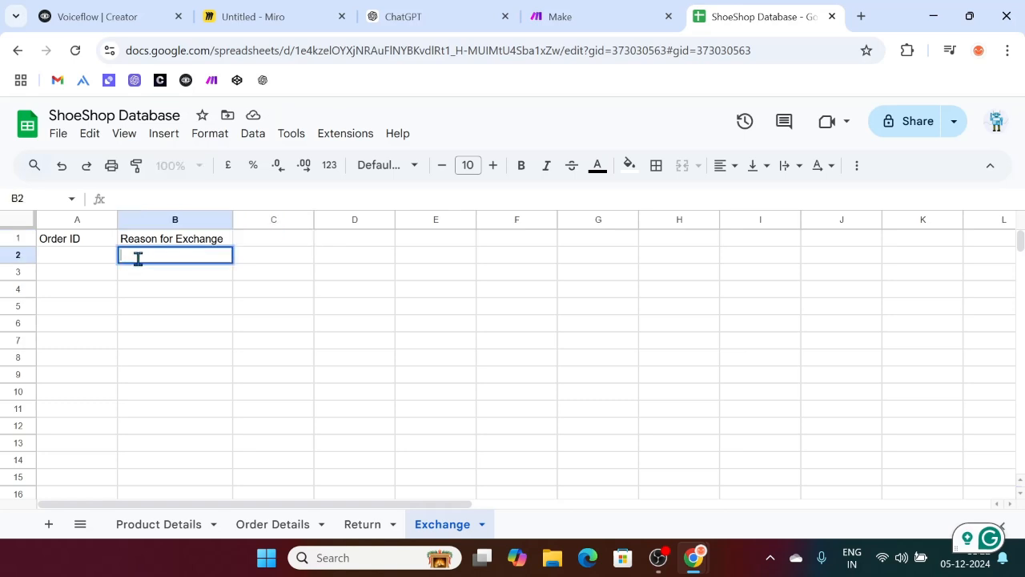
text(H)
key(BackSpace)
text(My size is 7)
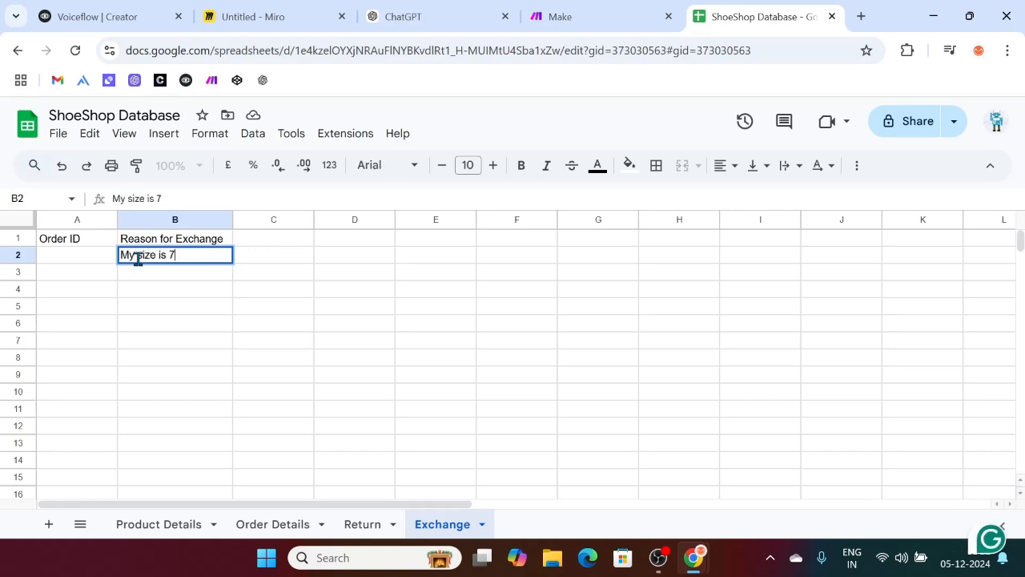
text( UK but i re)
key(BackSpace)
key(BackSpace)
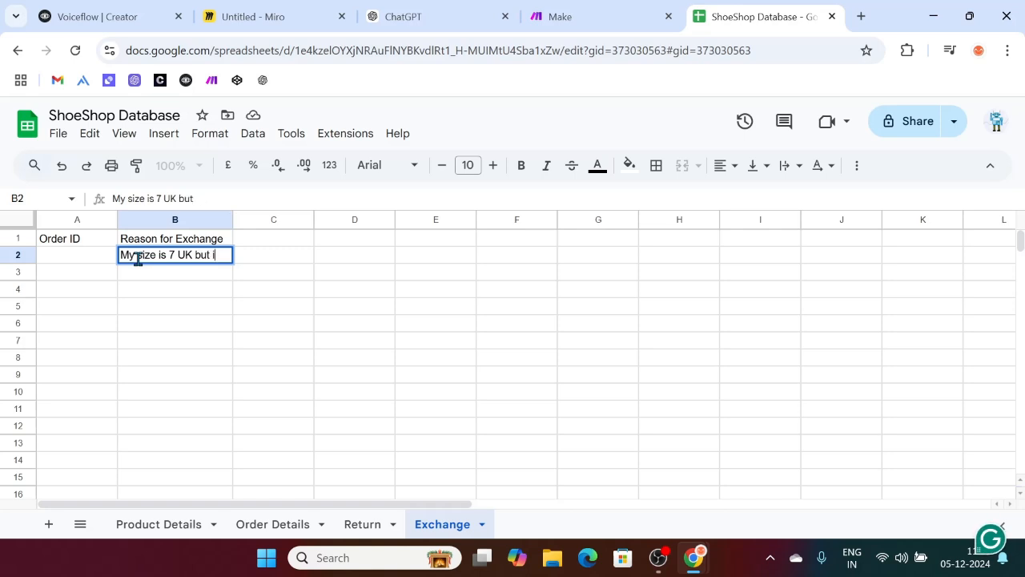
text(received )
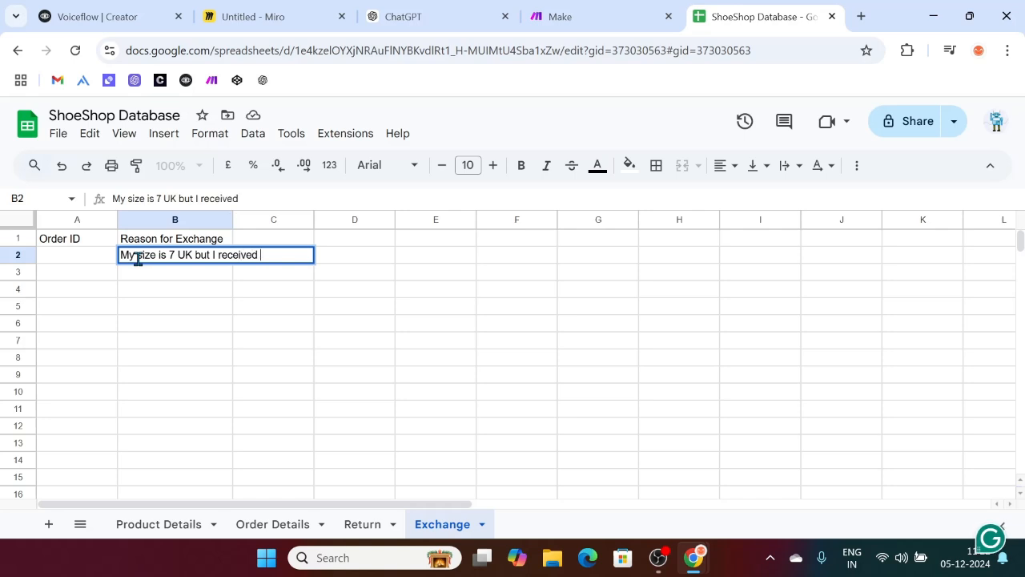
text(6 UK)
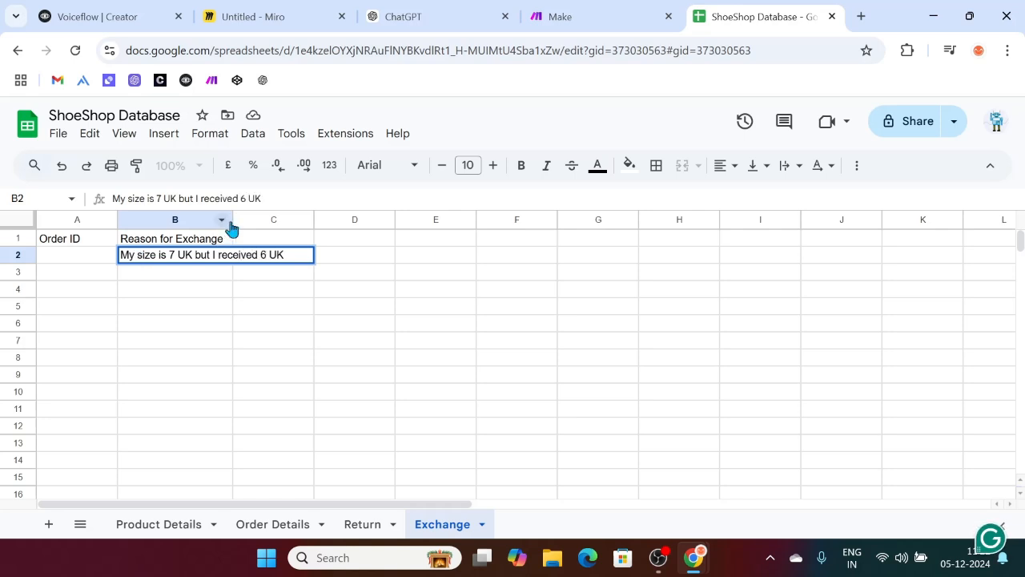
drag(232, 221, 301, 221)
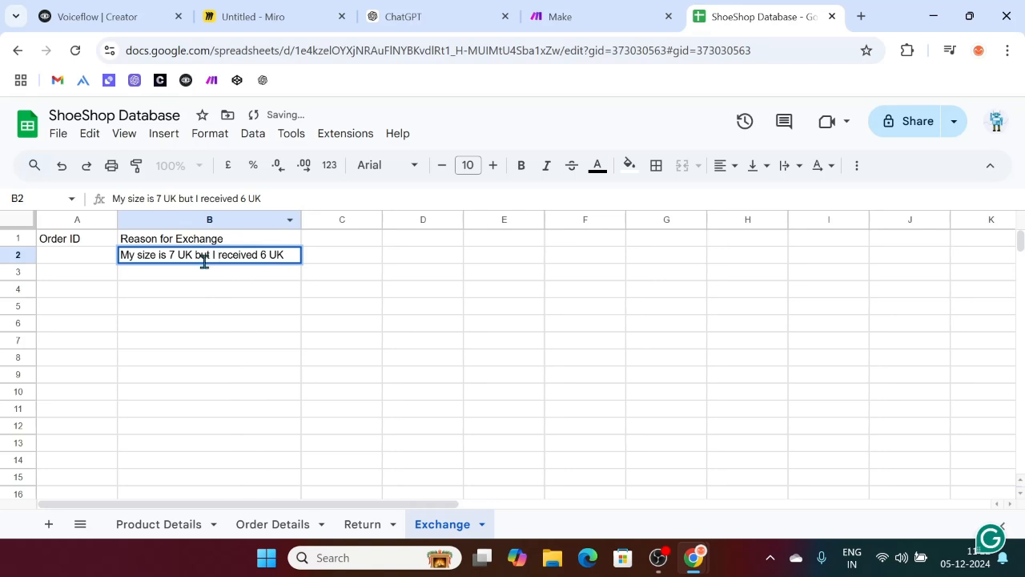
click(336, 257)
Step: Add the header 'Exchange' in C1 and a sample 'Initiate' entry in C2
click(335, 245)
text(Exchange)
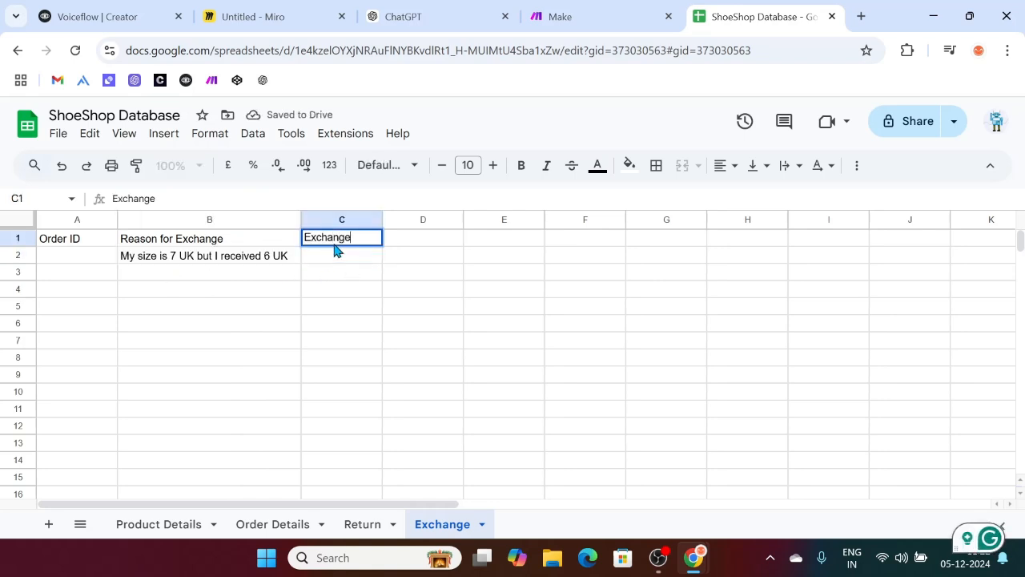
click(346, 255)
text(Initiate)
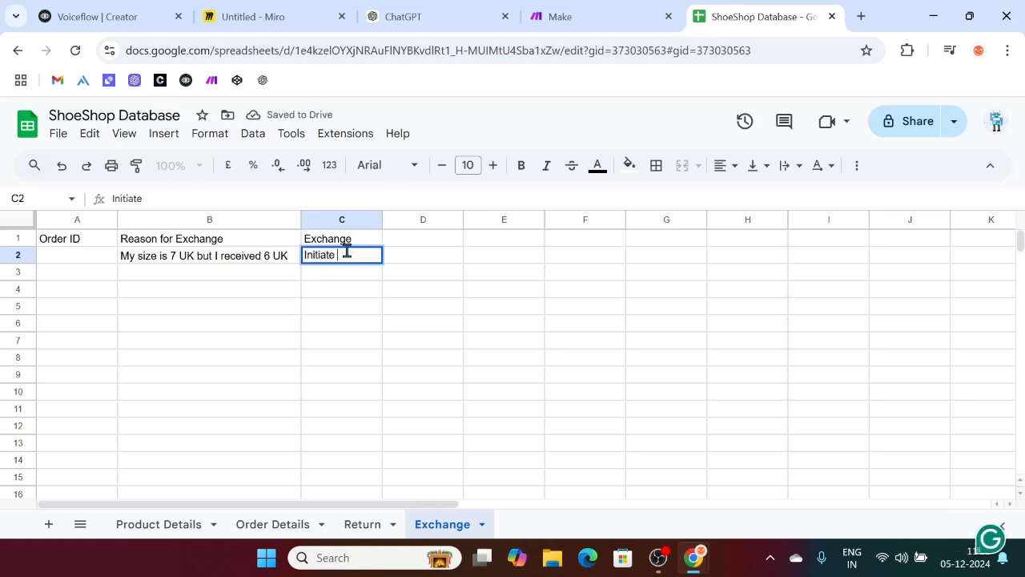
click(414, 314)
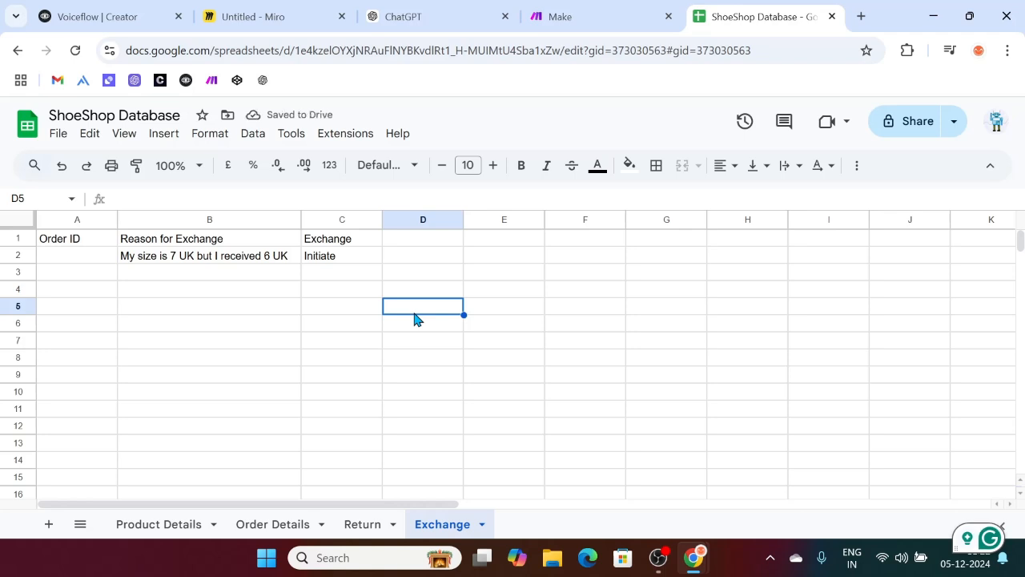
click(349, 260)
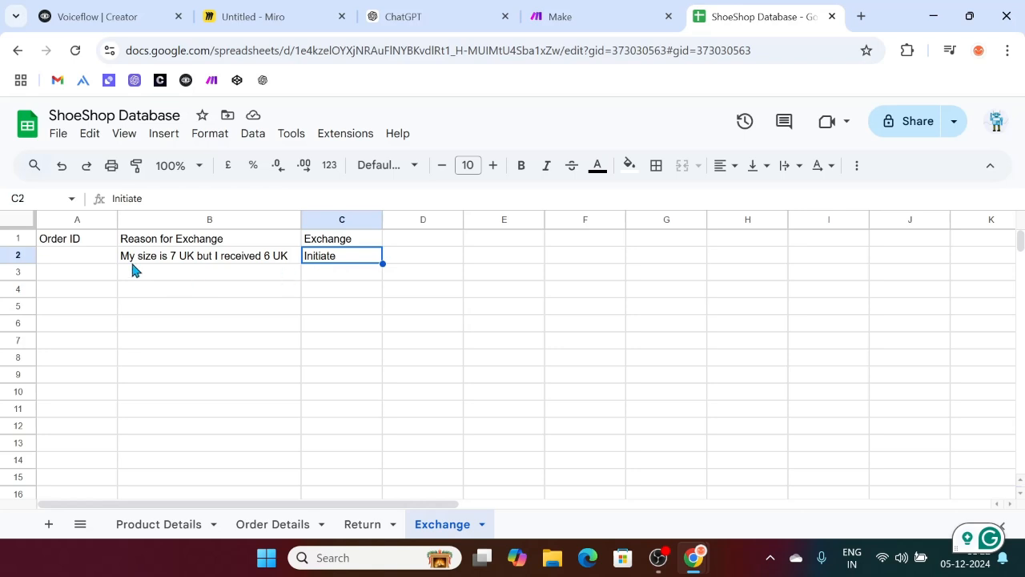
Step: Clear the sample entries in B2:C2, leaving row 2 empty
click(65, 242)
click(329, 310)
drag(342, 256, 284, 258)
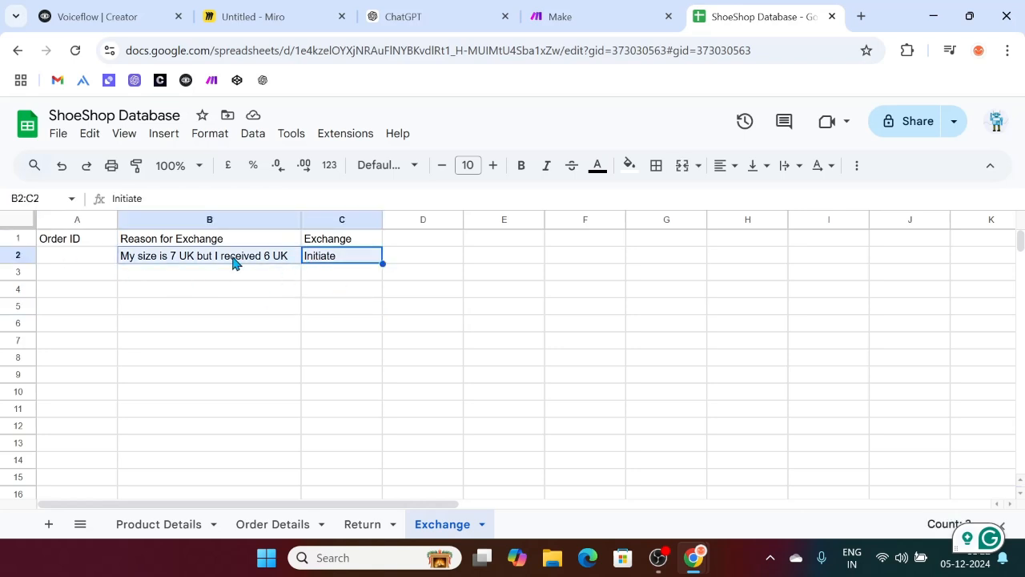
key(Delete)
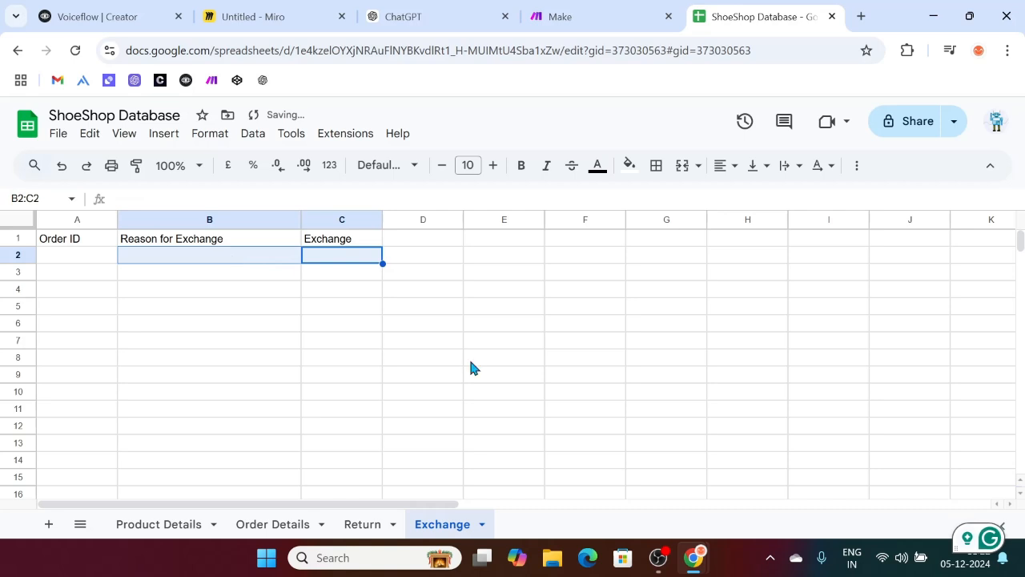
click(588, 10)
click(812, 10)
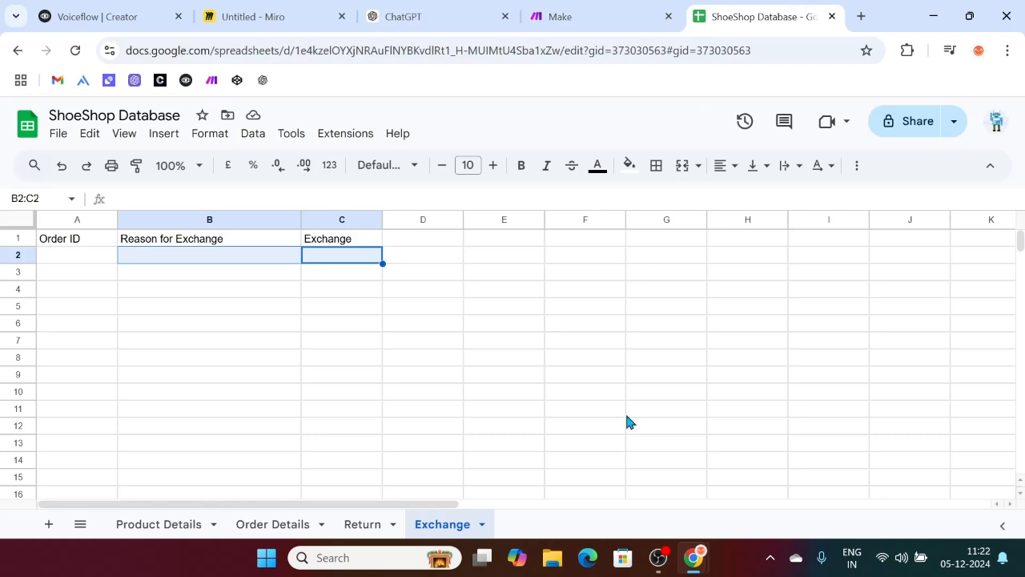
Step: Scroll the Make dashboard, then move the ShoeShop Database browser tab ahead of Make
click(617, 8)
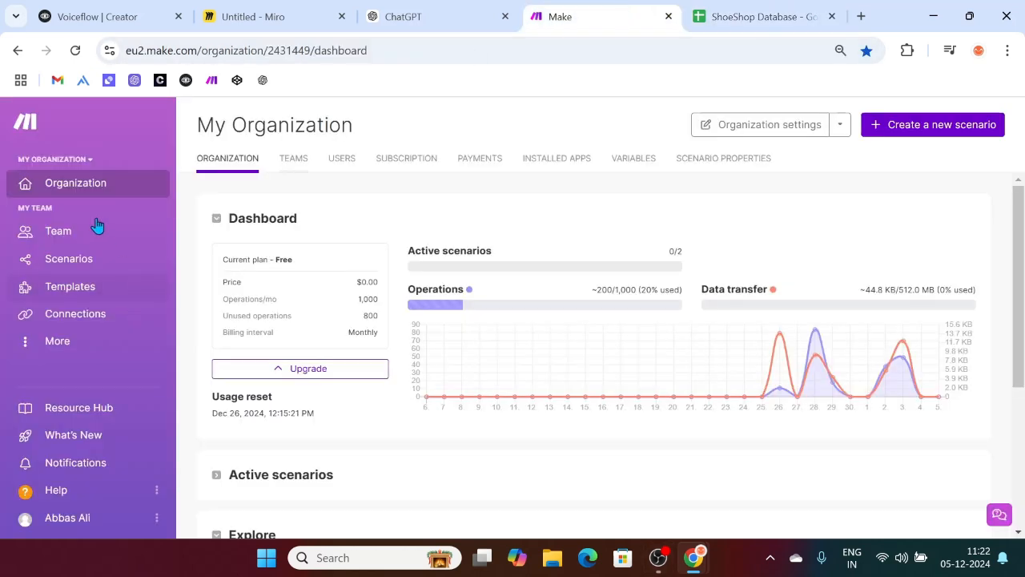
scroll(539, 361, down, 3)
scroll(359, 361, up, 3)
click(773, 9)
drag(773, 7, 611, 14)
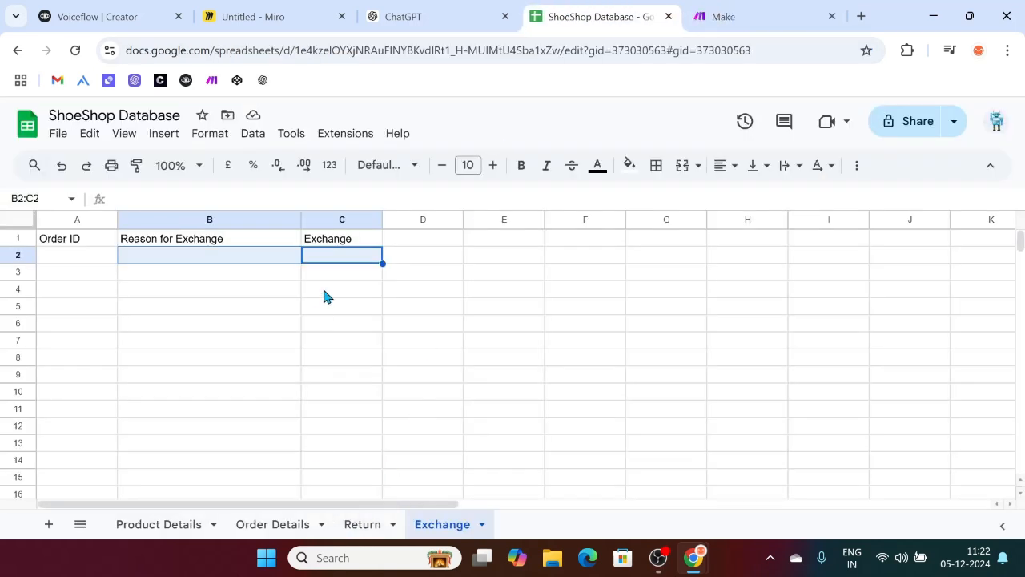
Step: Bold the Exchange sheet headers in A1:C1
click(343, 239)
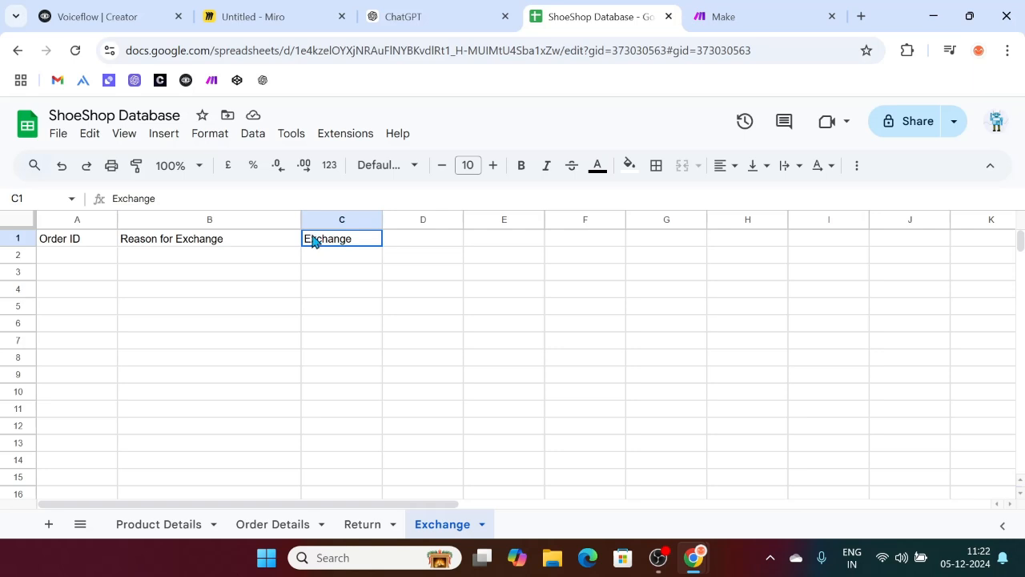
drag(103, 241, 311, 228)
click(521, 165)
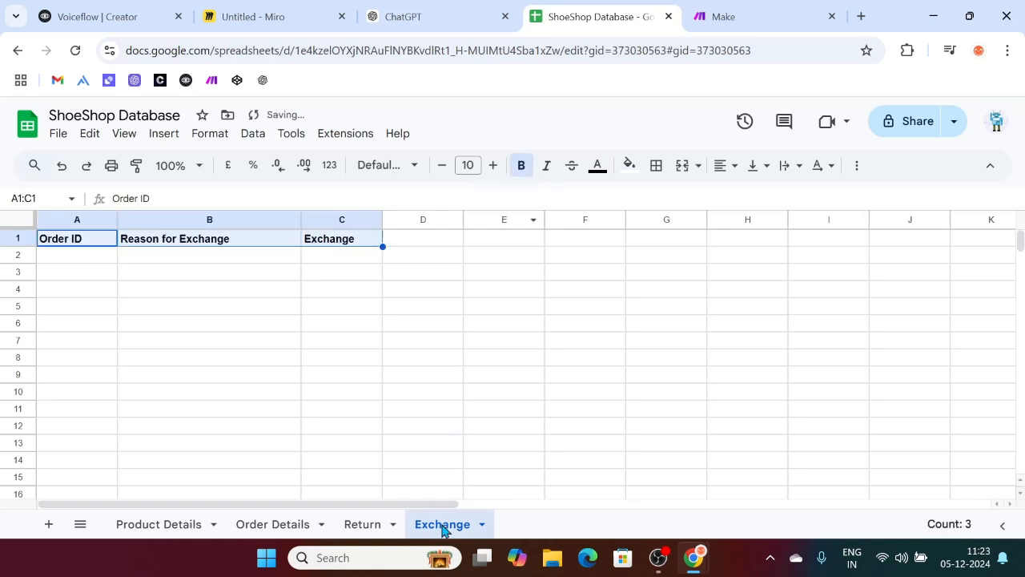
Step: On the Return sheet, delete the 'Initiated' sample in C2 and bold the headers
click(357, 525)
click(86, 251)
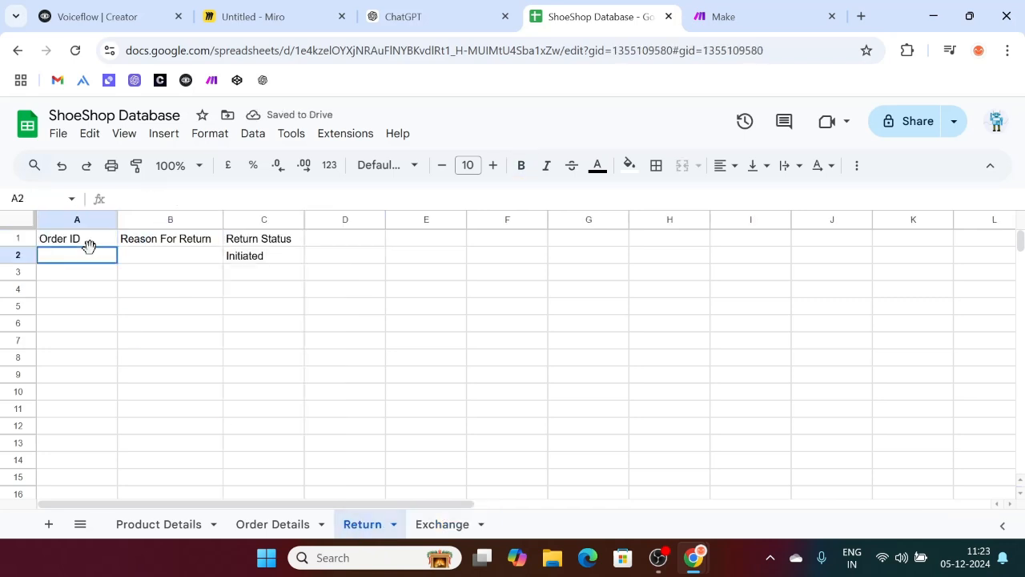
click(280, 264)
key(Delete)
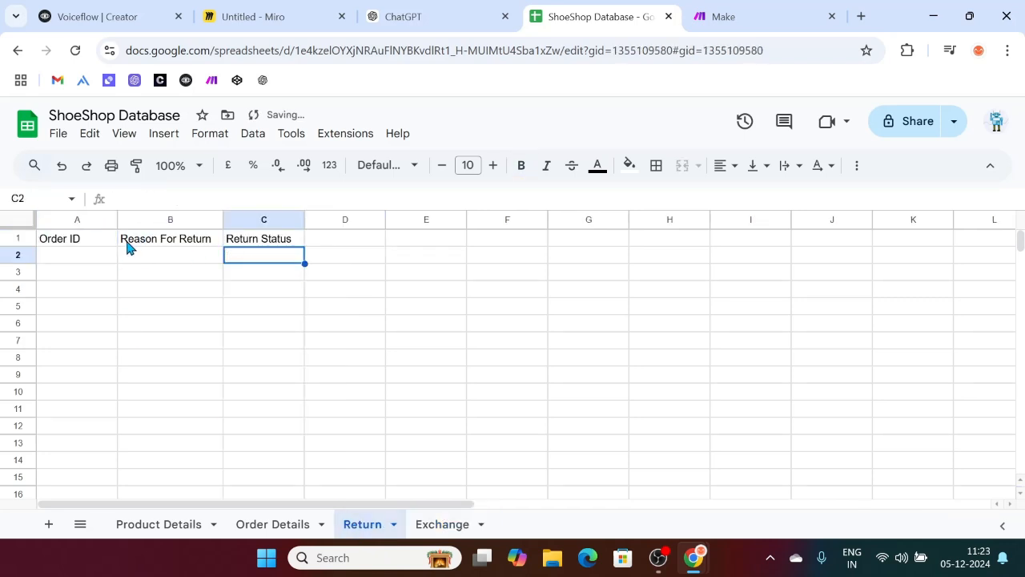
drag(83, 237, 269, 238)
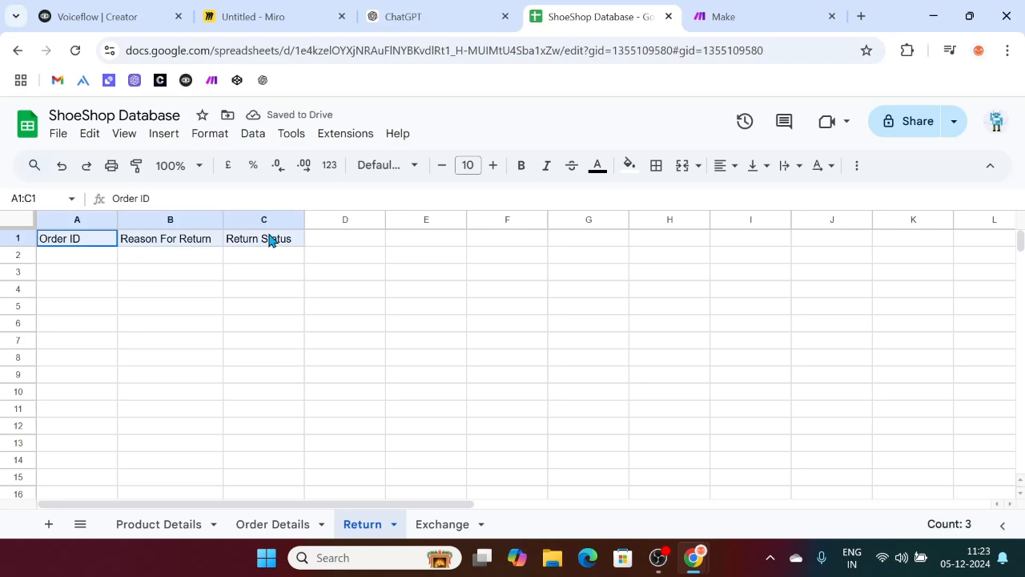
click(513, 171)
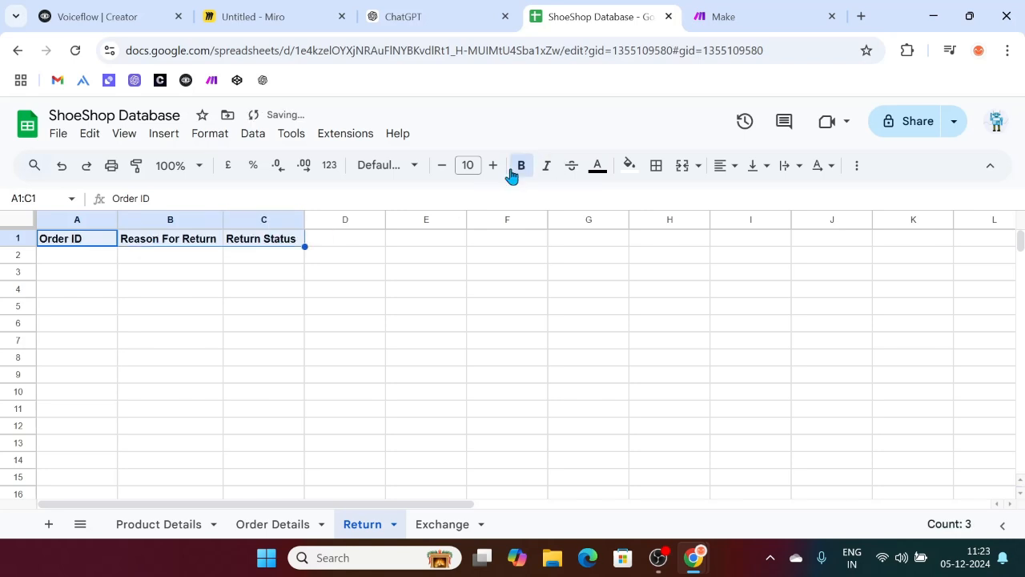
click(383, 288)
Step: Change the Exchange sheet's C1 header to 'Exchange Status' and widen column C
click(256, 526)
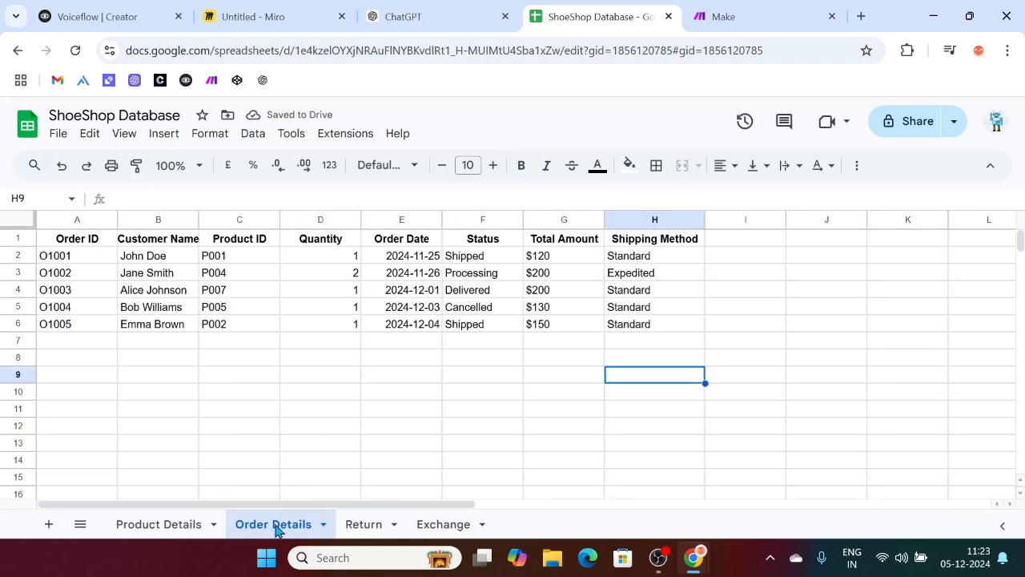
click(366, 525)
click(436, 523)
click(231, 256)
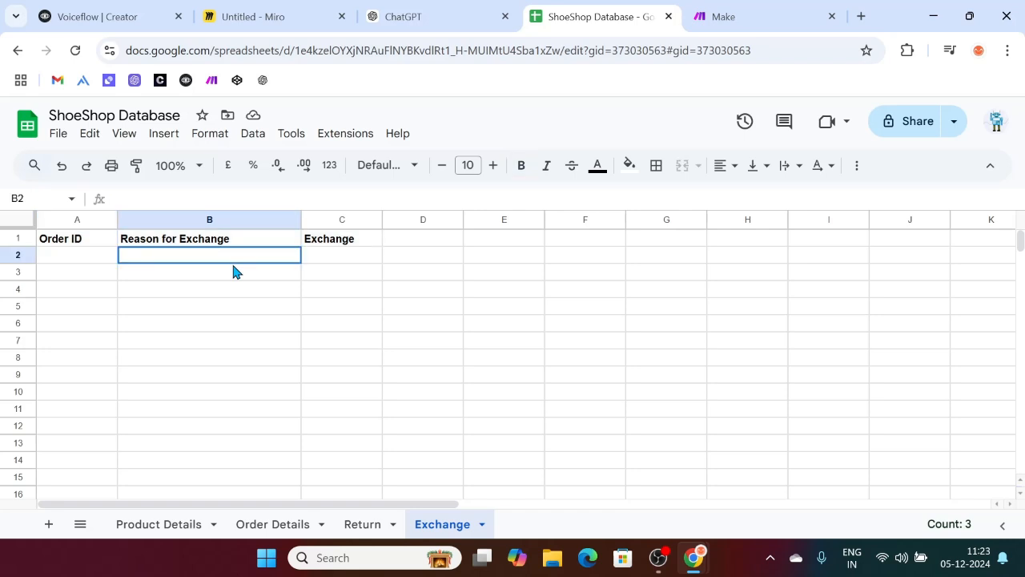
click(346, 258)
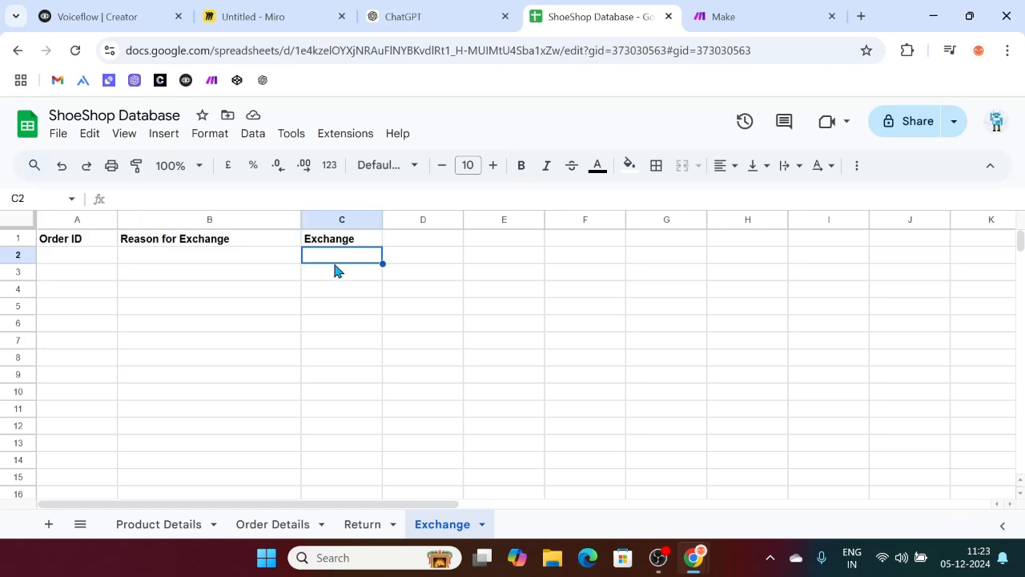
double_click(372, 237)
text(Status)
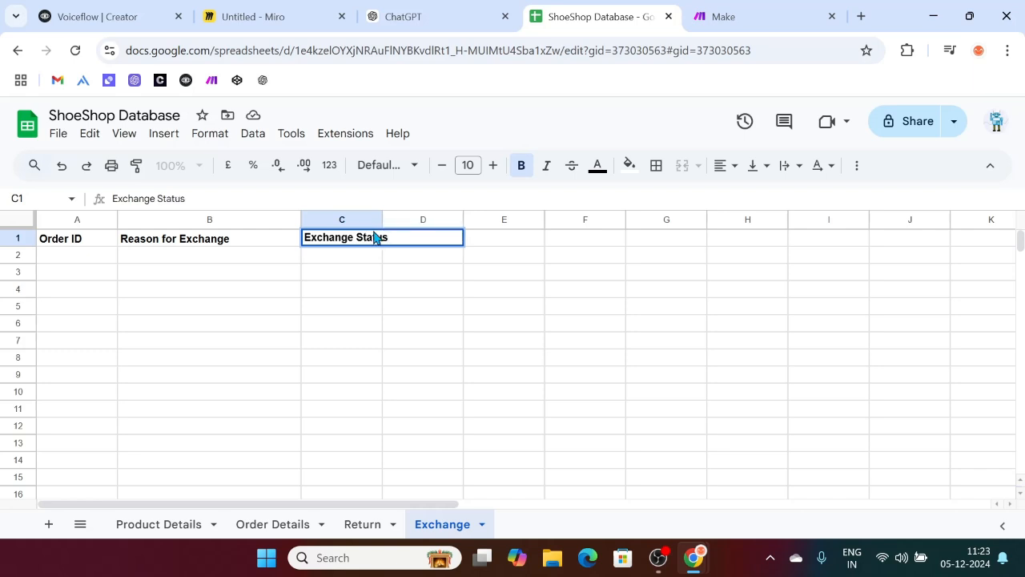
drag(383, 219, 422, 220)
click(286, 339)
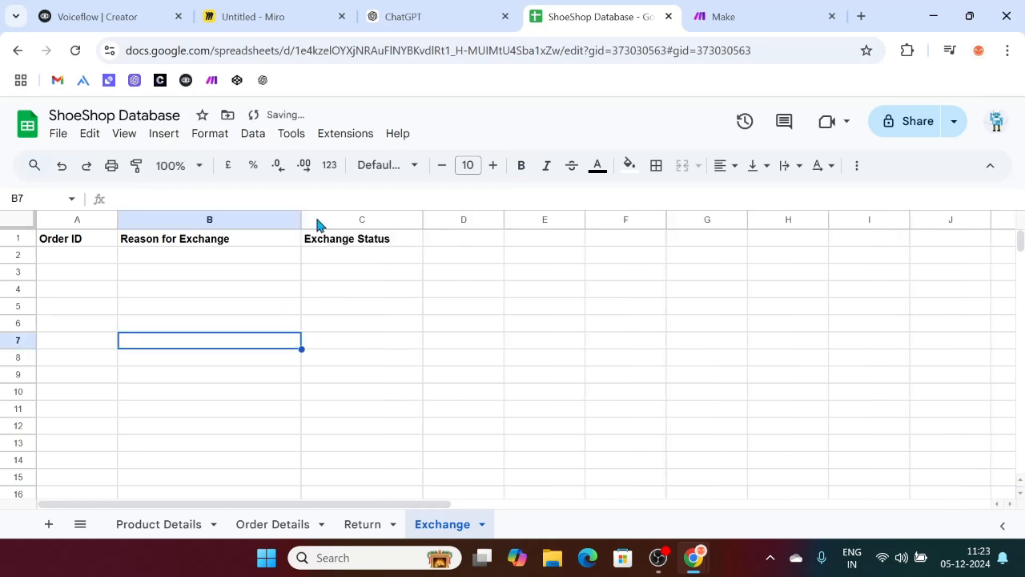
Step: Go to the Voiceflow agent list by way of the ChatGPT and Miro tabs
click(470, 9)
click(245, 9)
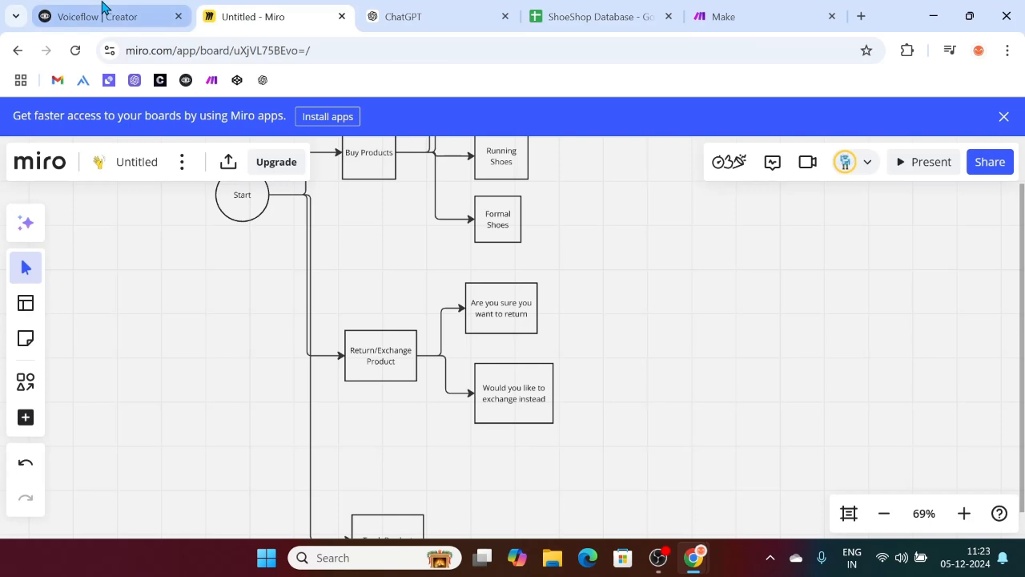
click(102, 10)
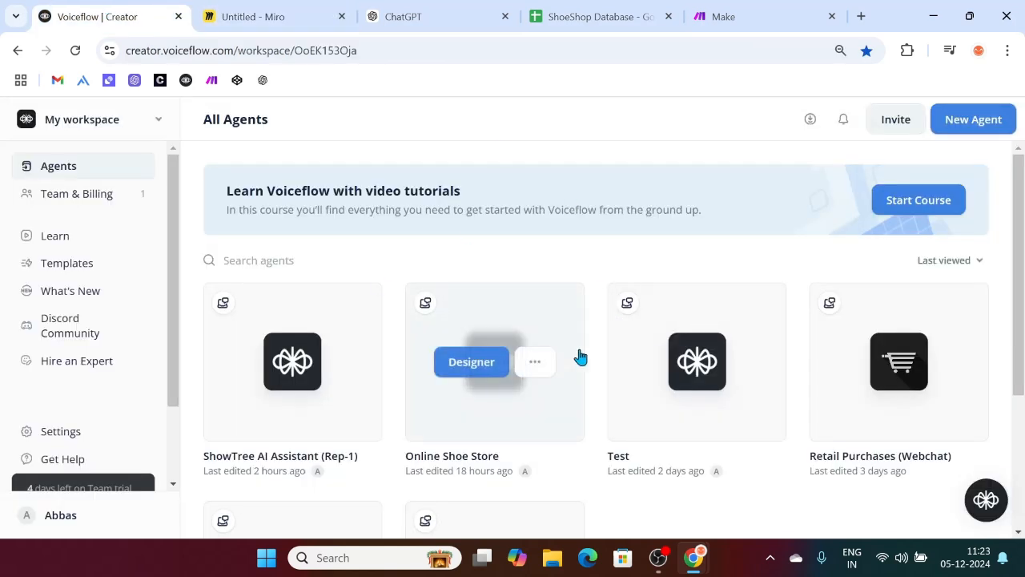
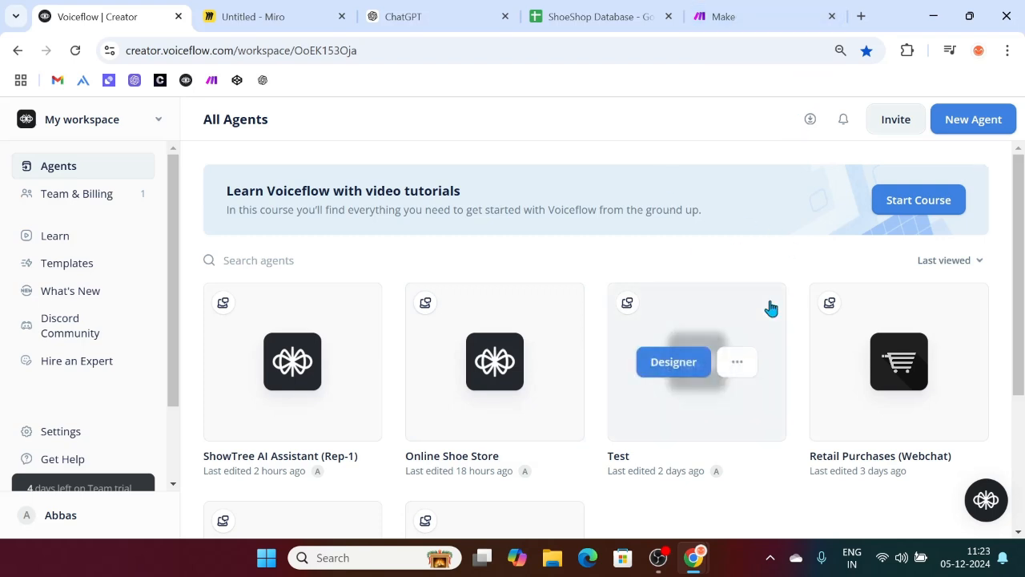
Step: Create a new agent named 'ShoeShop AI Assistant' and skip the webpage import
click(991, 125)
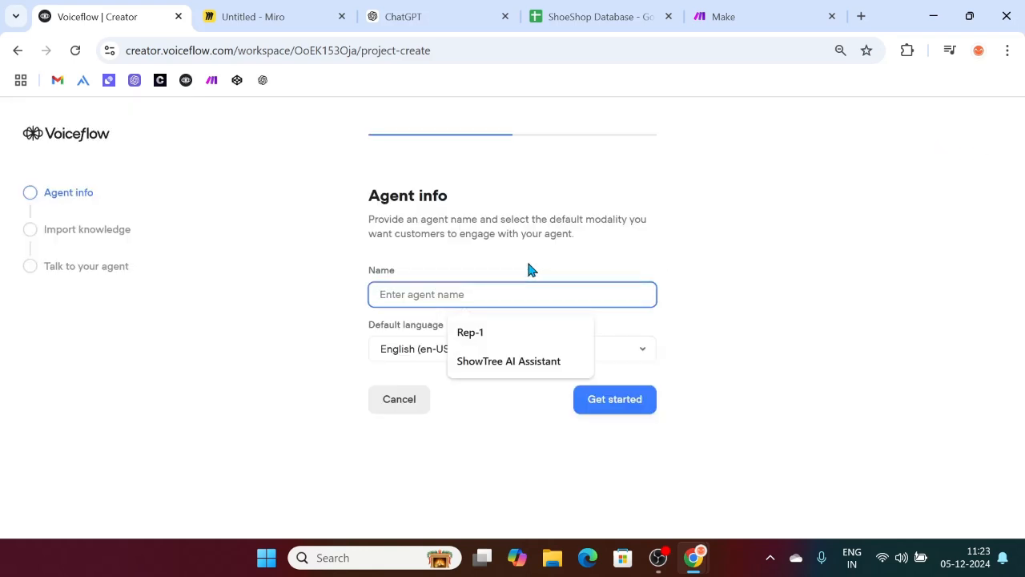
text(Sh)
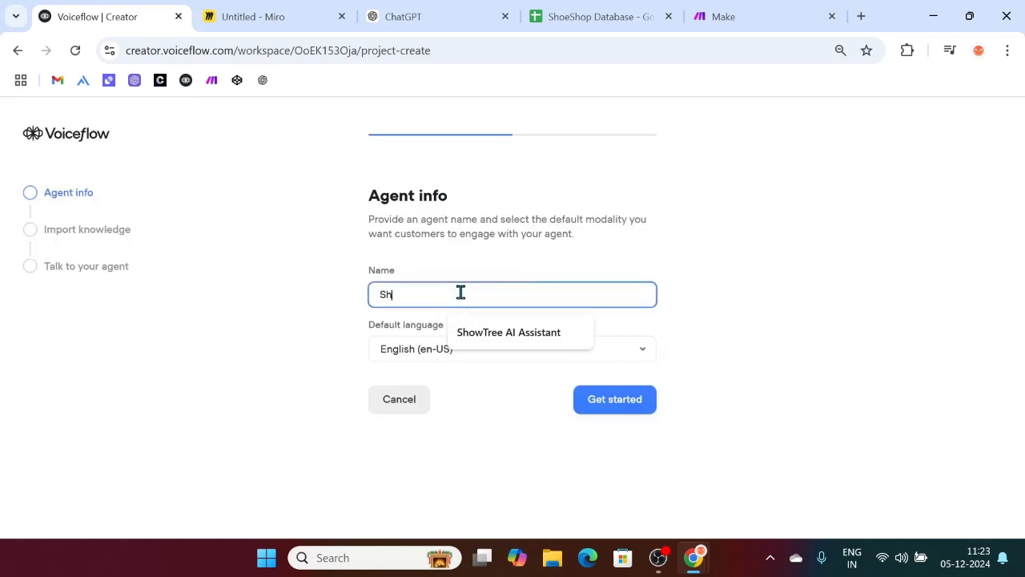
text(oeShop AI A)
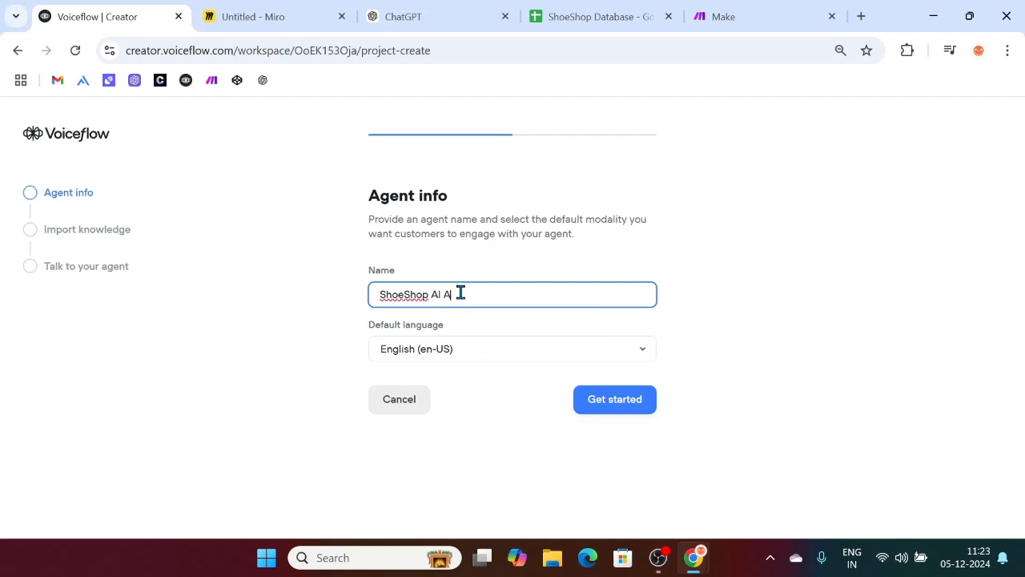
text(ssistant)
click(622, 400)
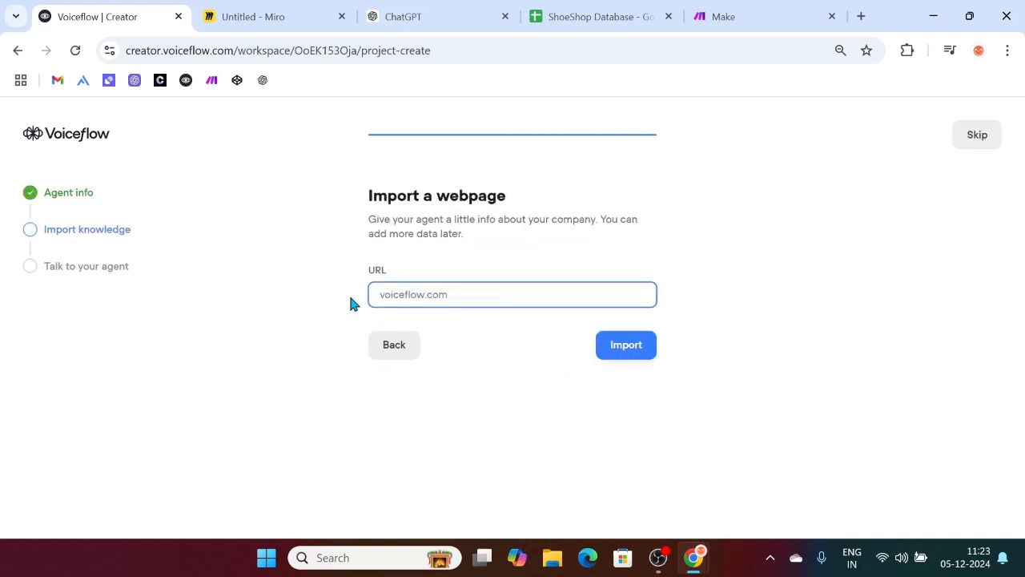
click(976, 138)
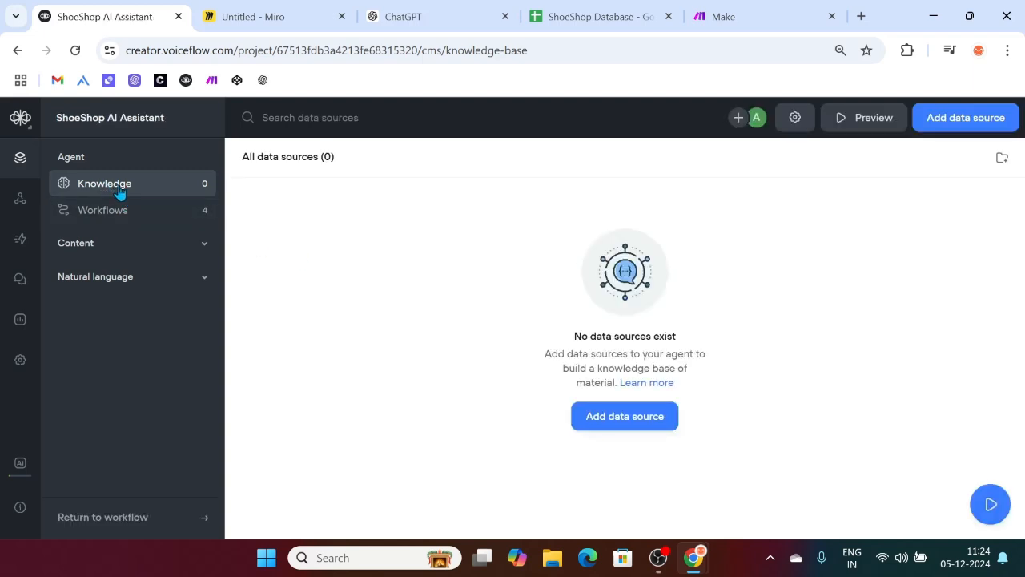
Step: Copy ChatGPT's ShoeShop knowledge base text from Mission Statement onward, then return to Voiceflow
click(437, 12)
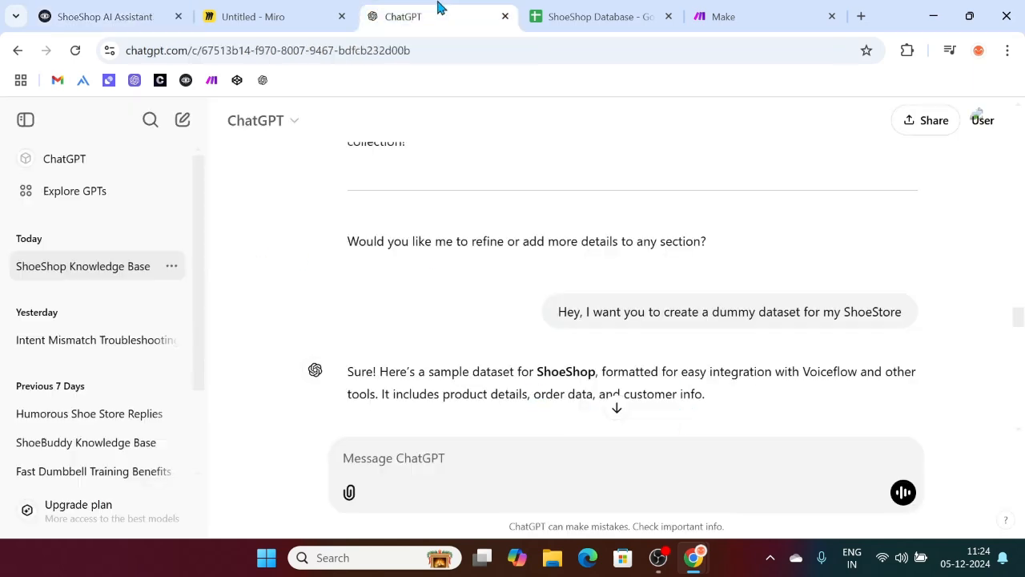
scroll(528, 327, down, 10)
scroll(528, 333, up, 10)
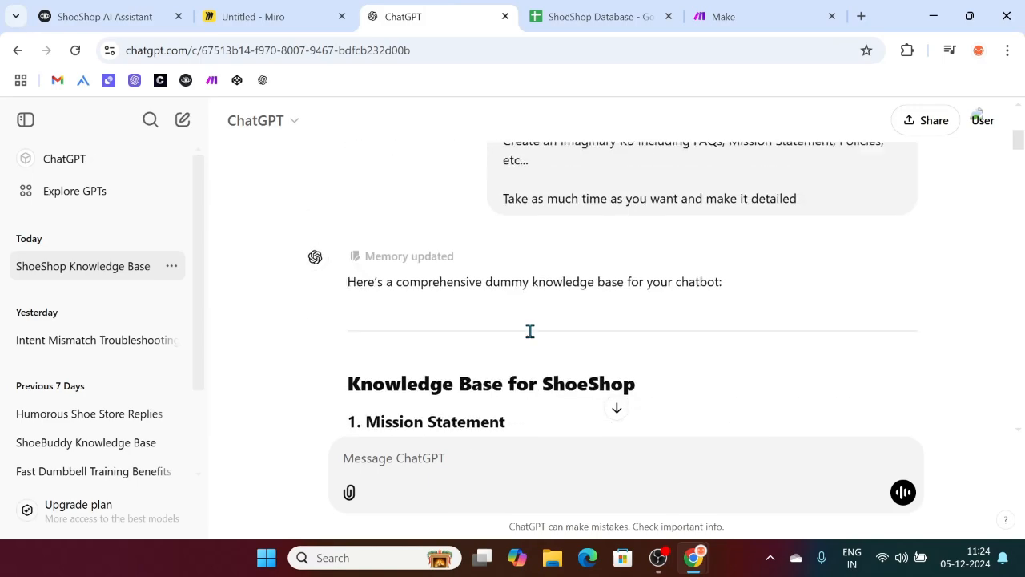
scroll(342, 248, down, 3)
scroll(339, 249, up, 1)
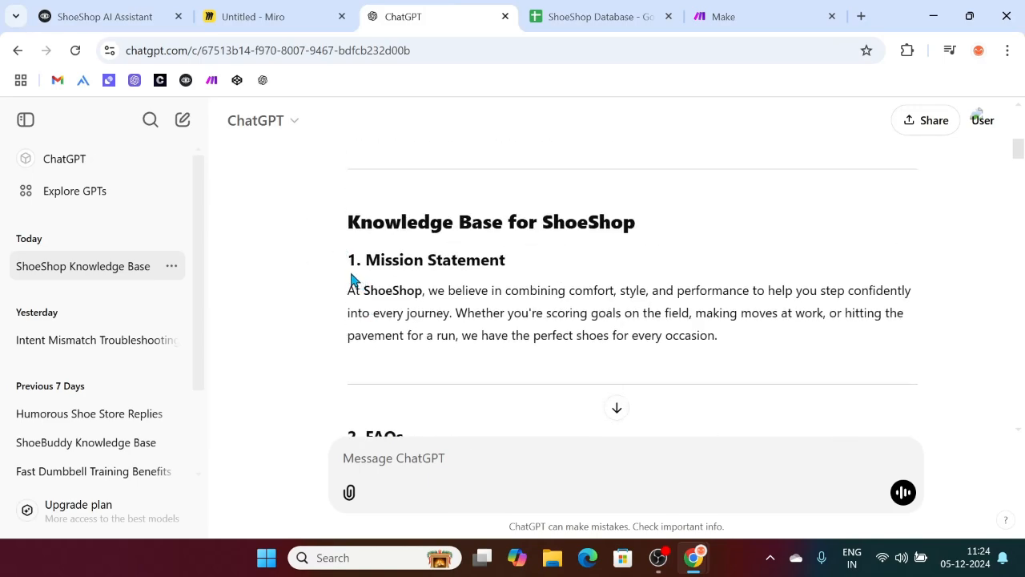
drag(347, 244, 598, 190)
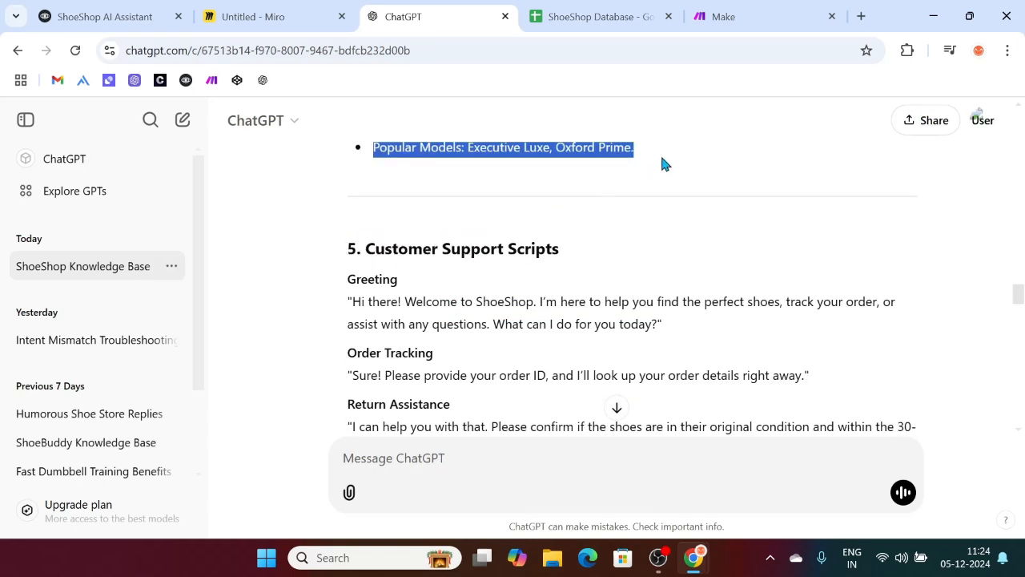
click(98, 9)
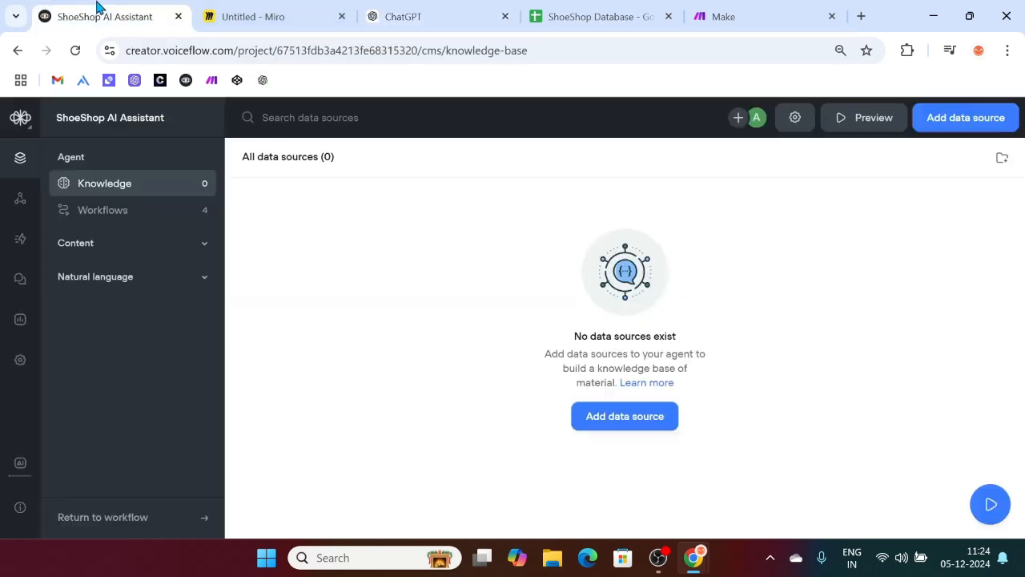
Step: Paste the copied ShoeShop text into a Plain text data source and import it
click(958, 120)
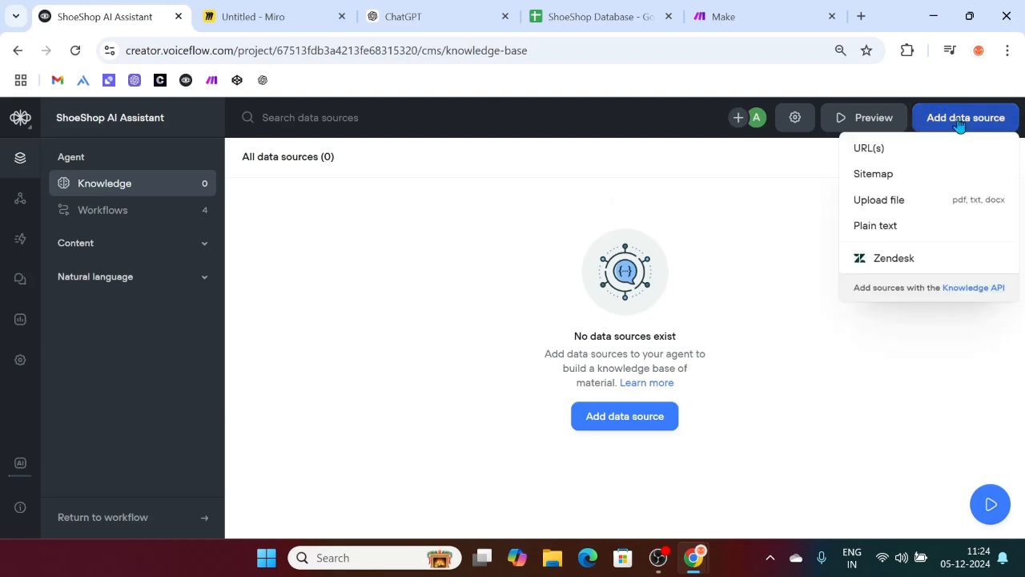
click(875, 227)
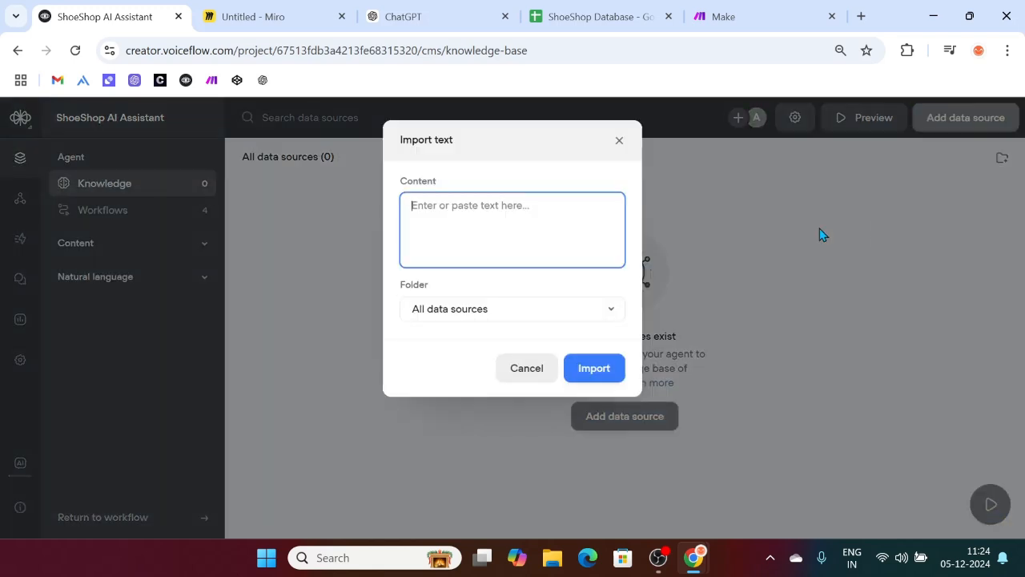
key(ctrl+v)
scroll(503, 345, down, 1)
scroll(505, 345, up, 1)
scroll(506, 345, up, 5)
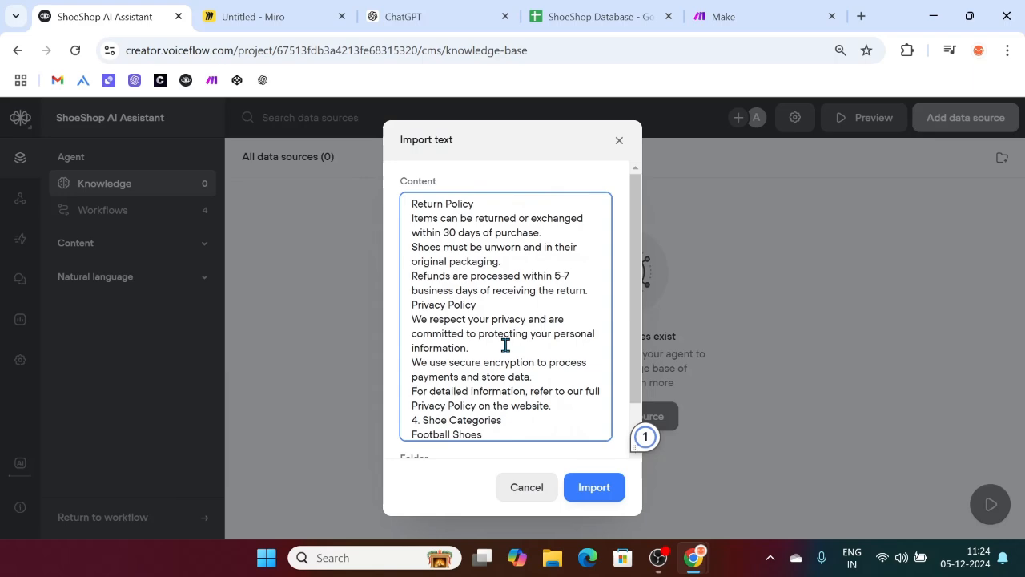
scroll(505, 345, down, 10)
scroll(505, 345, up, 10)
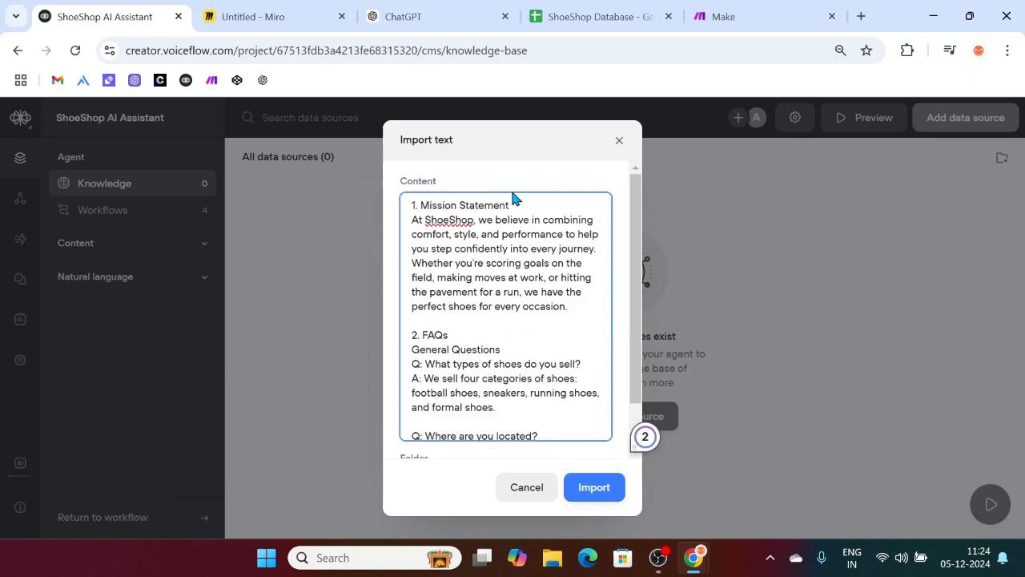
click(606, 490)
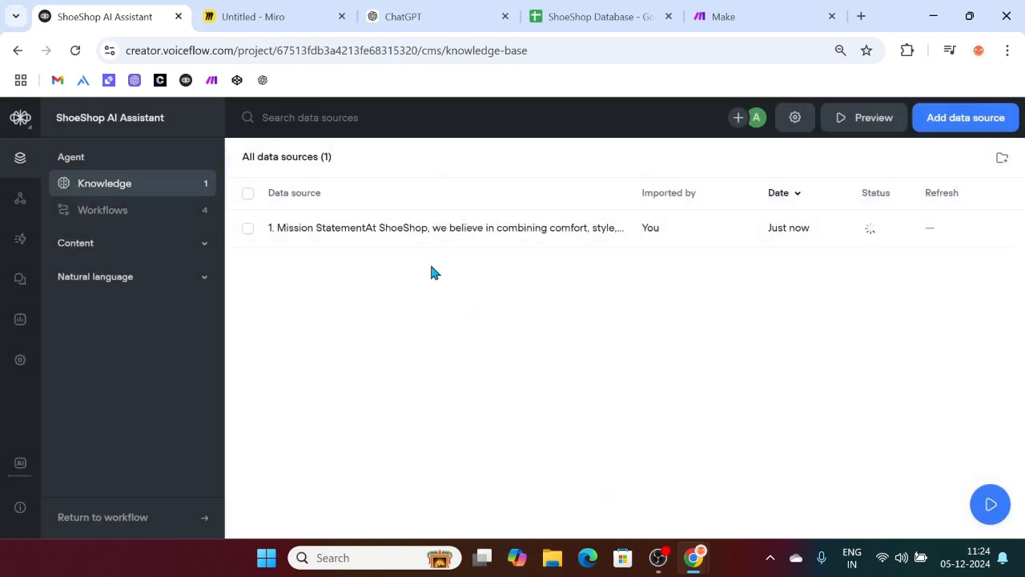
Step: Ask the knowledge base preview 'Hey, what is your return policy' and read the 30-day answer
click(855, 128)
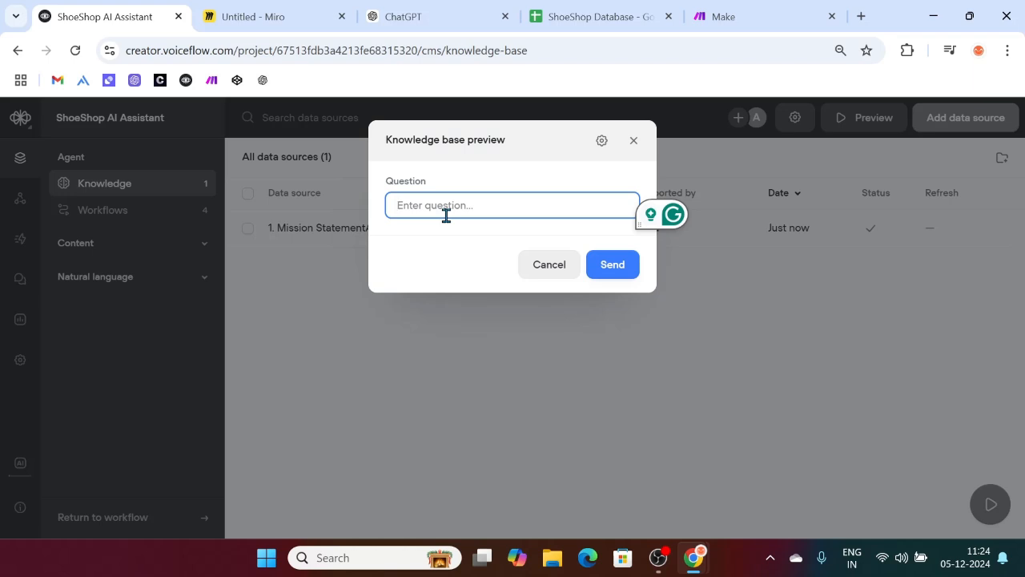
text(Hey, what is your return polic)
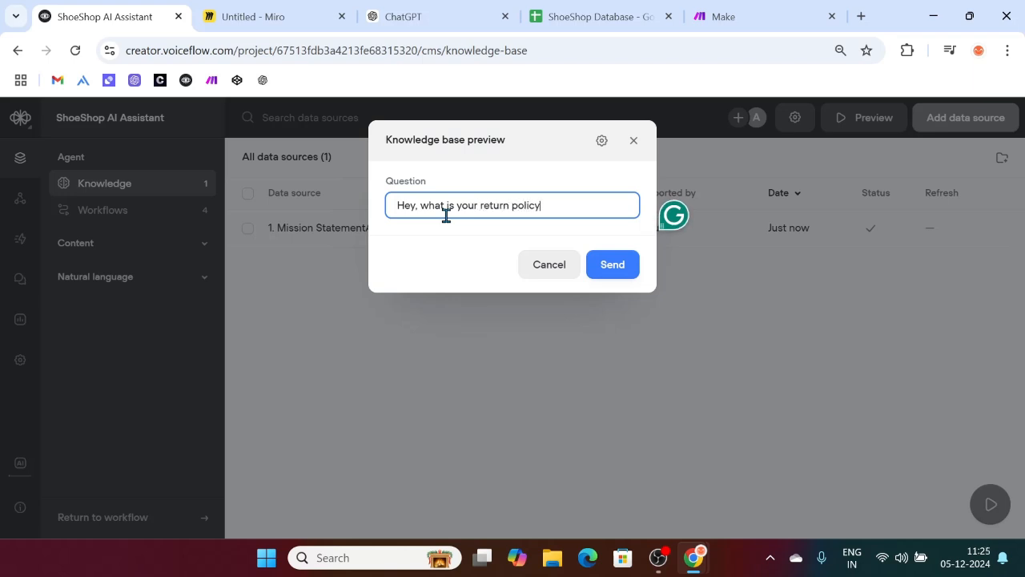
text(y)
key(Return)
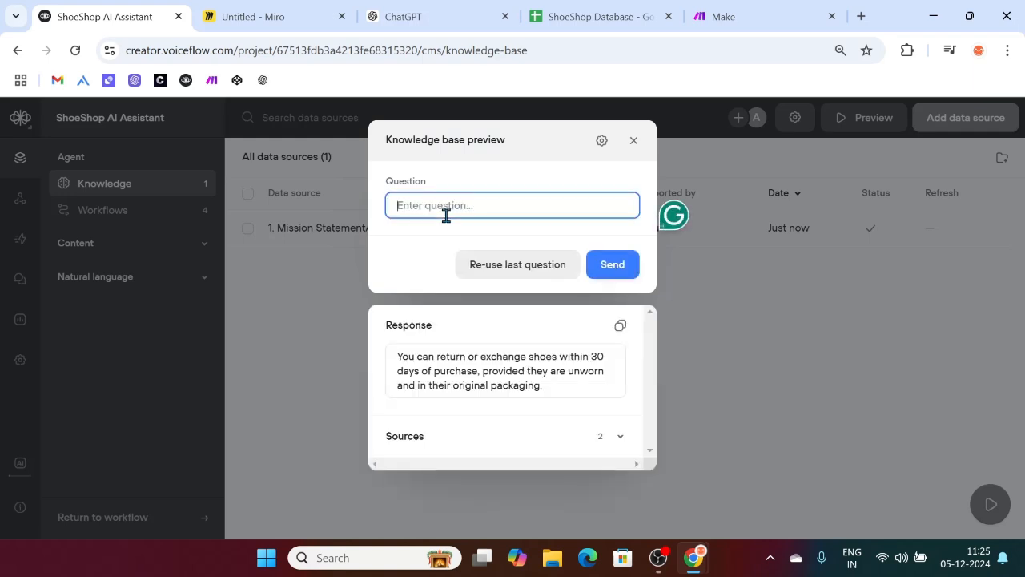
triple_click(551, 393)
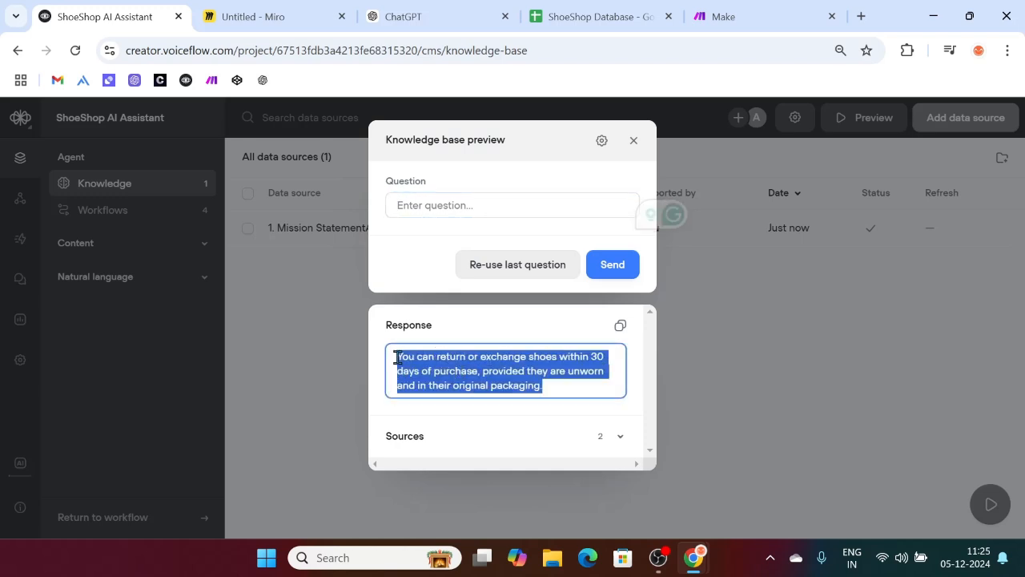
click(479, 208)
click(497, 264)
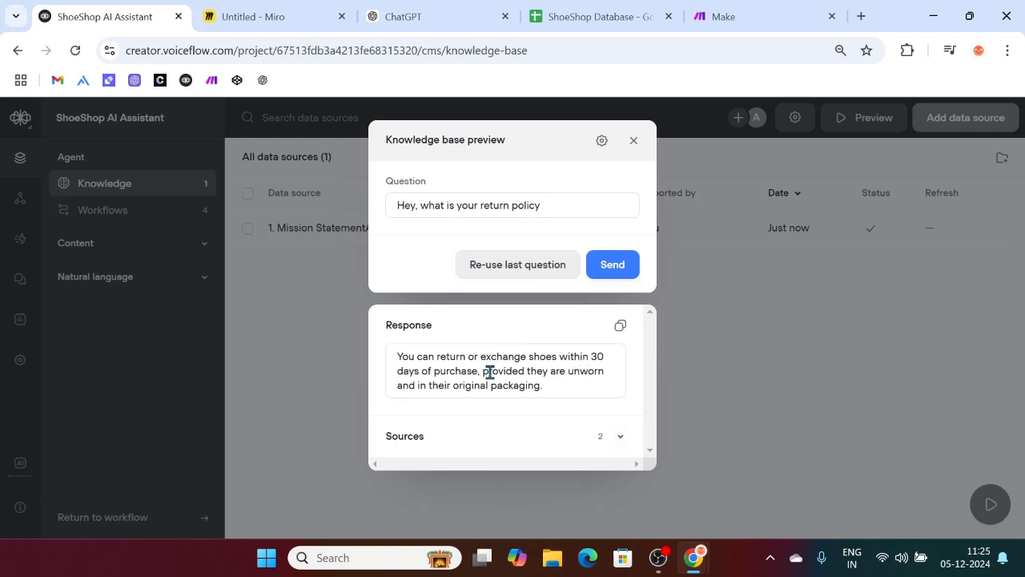
drag(555, 387, 394, 355)
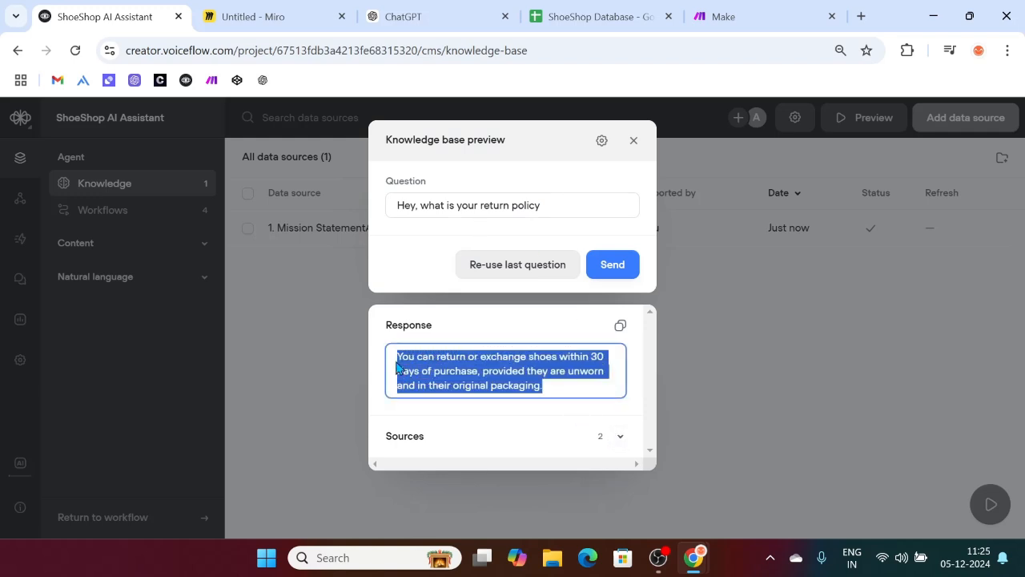
Step: Expand the answer's Sources and look through the two cited chunks
click(622, 436)
scroll(540, 359, down, 3)
scroll(540, 359, up, 2)
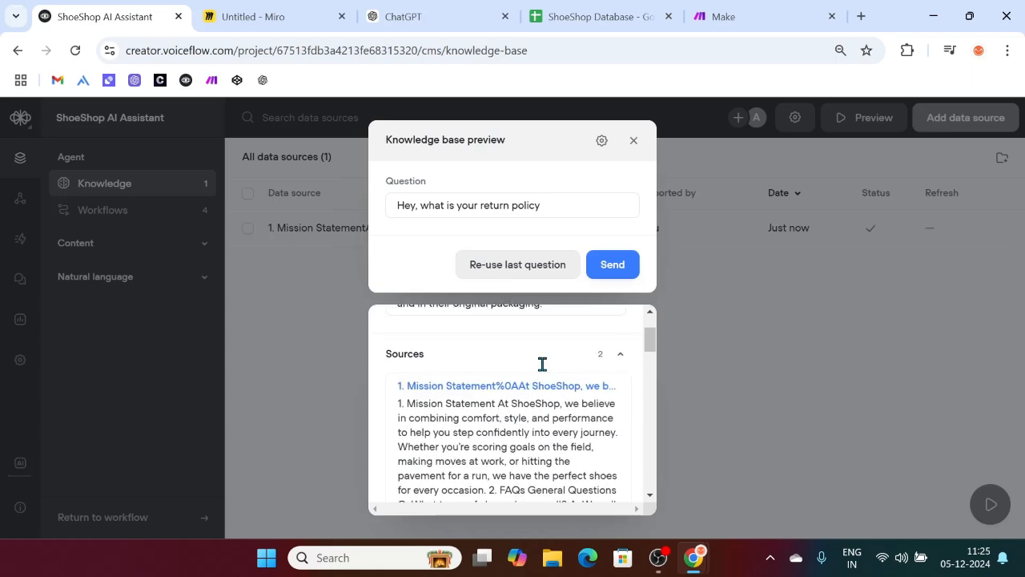
scroll(487, 423, down, 1)
scroll(470, 414, up, 1)
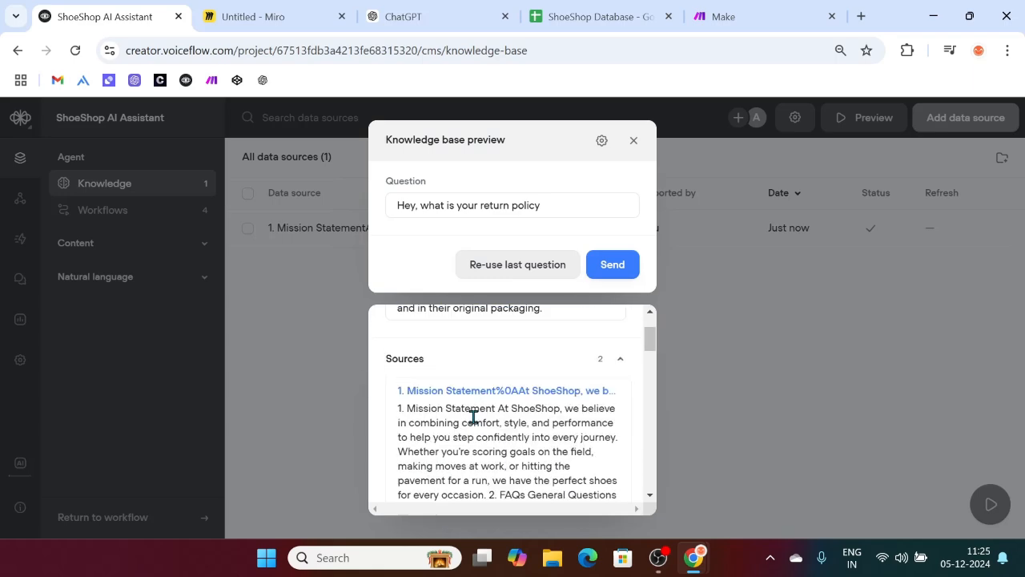
scroll(481, 420, down, 10)
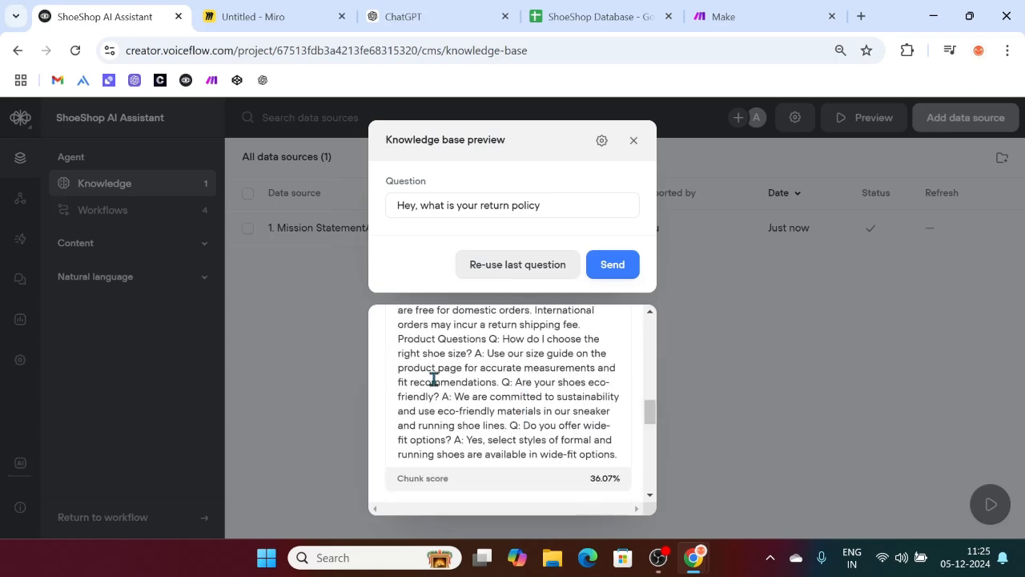
scroll(449, 390, up, 1)
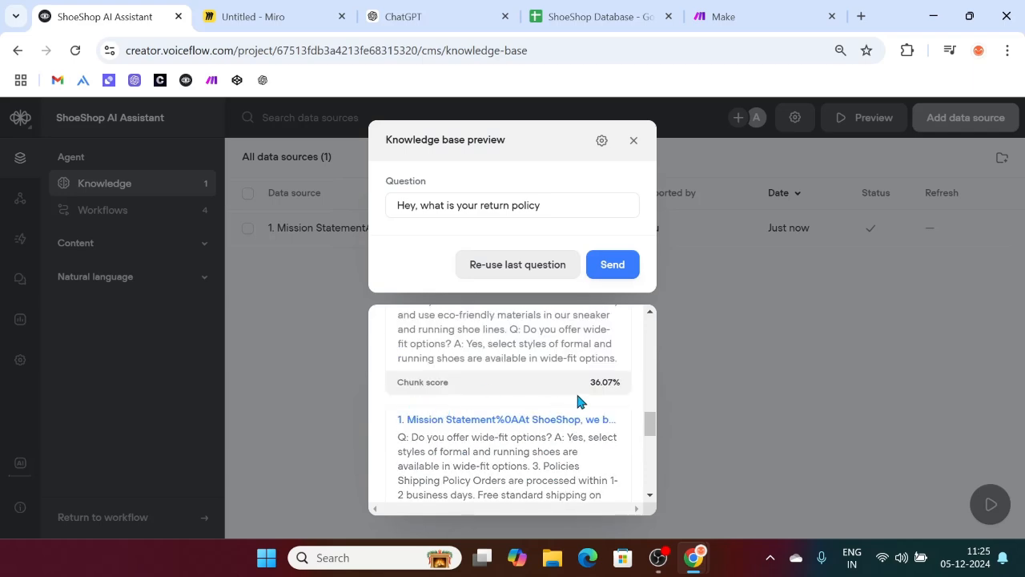
scroll(466, 427, down, 2)
scroll(465, 427, down, 5)
scroll(550, 423, up, 15)
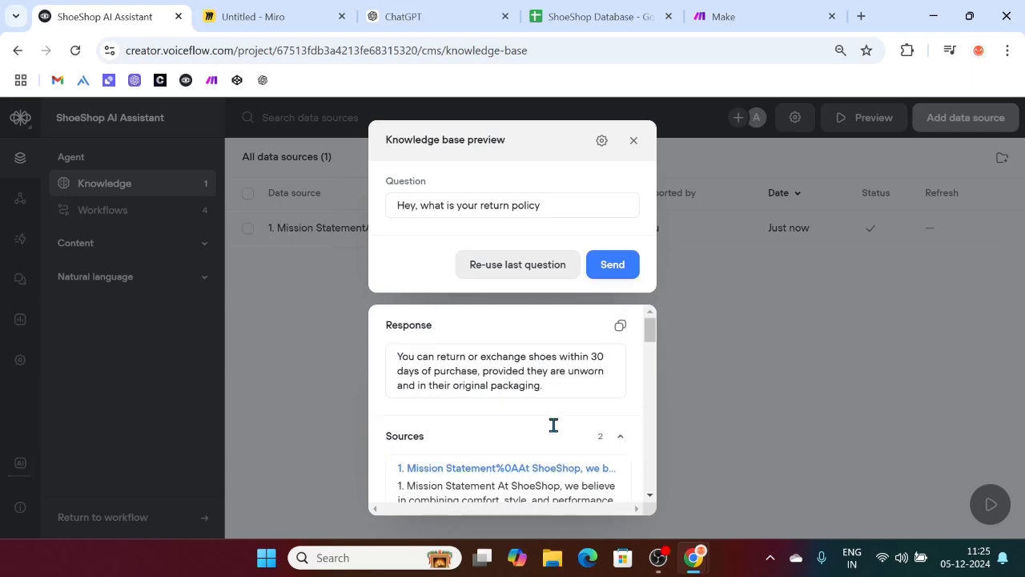
click(562, 206)
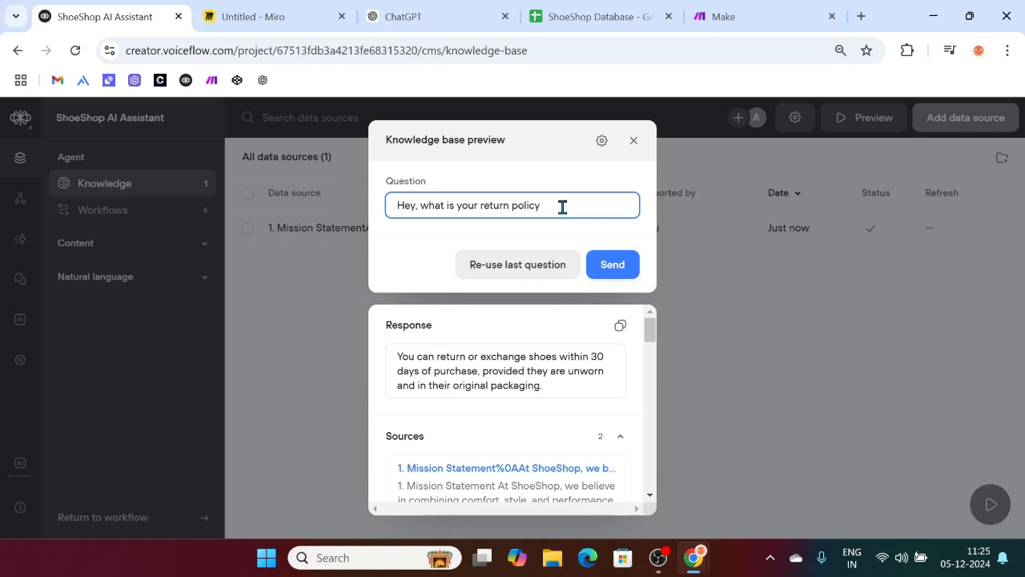
Step: Ask the preview 'Hey what is ShoeShop', check the four-category answer, and close the preview
key(BackSpace)
key(BackSpace)
key(BackSpace)
key(BackSpace)
key(BackSpace)
key(BackSpace)
key(BackSpace)
key(BackSpace)
key(BackSpace)
key(BackSpace)
key(BackSpace)
key(BackSpace)
key(BackSpace)
key(BackSpace)
key(BackSpace)
key(BackSpace)
key(BackSpace)
key(BackSpace)
key(BackSpace)
key(BackSpace)
text(Hey what is S)
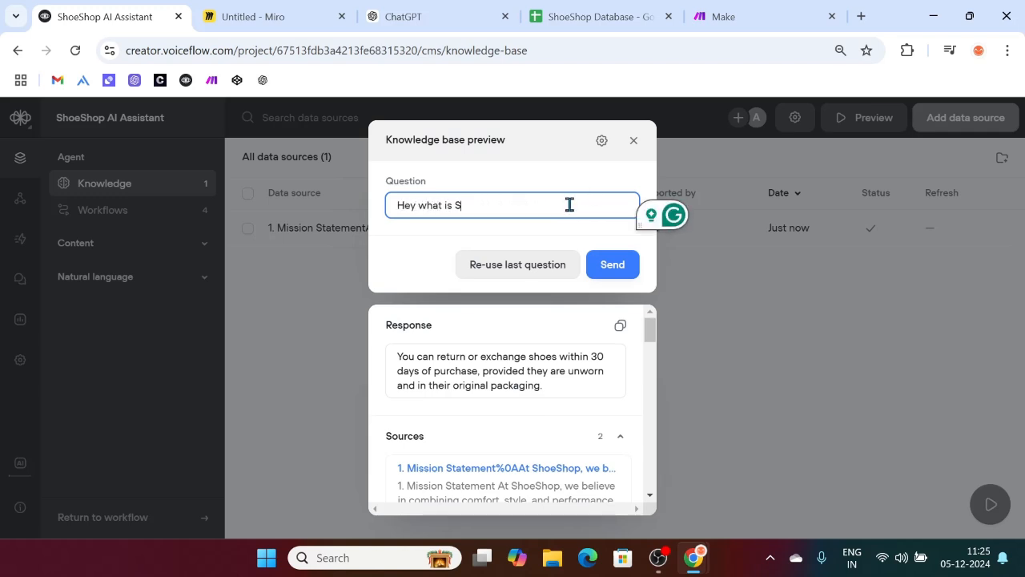
text(hd)
key(BackSpace)
text(oeSho)
key(Return)
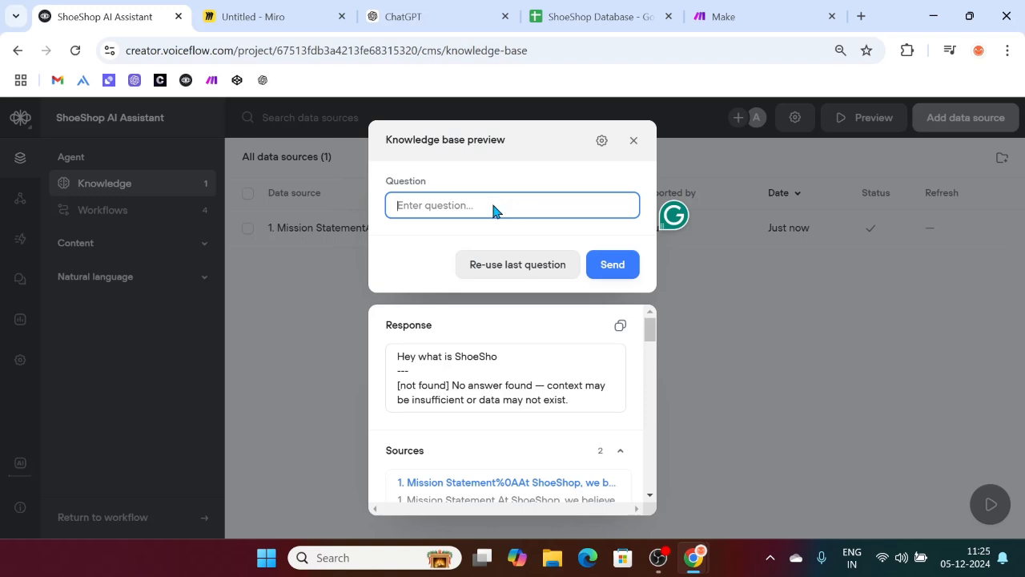
text(Hey what is shoeshop)
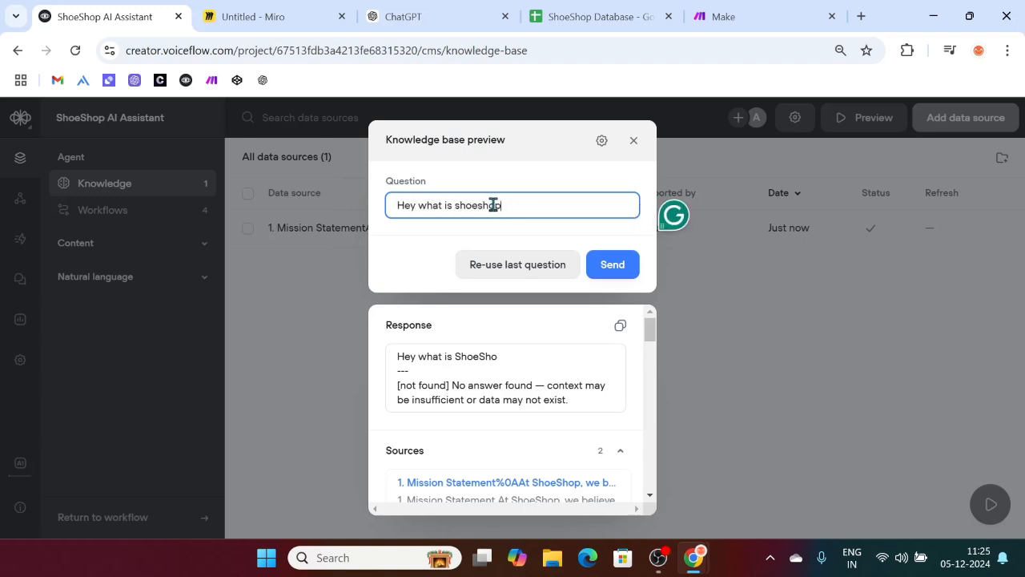
key(Return)
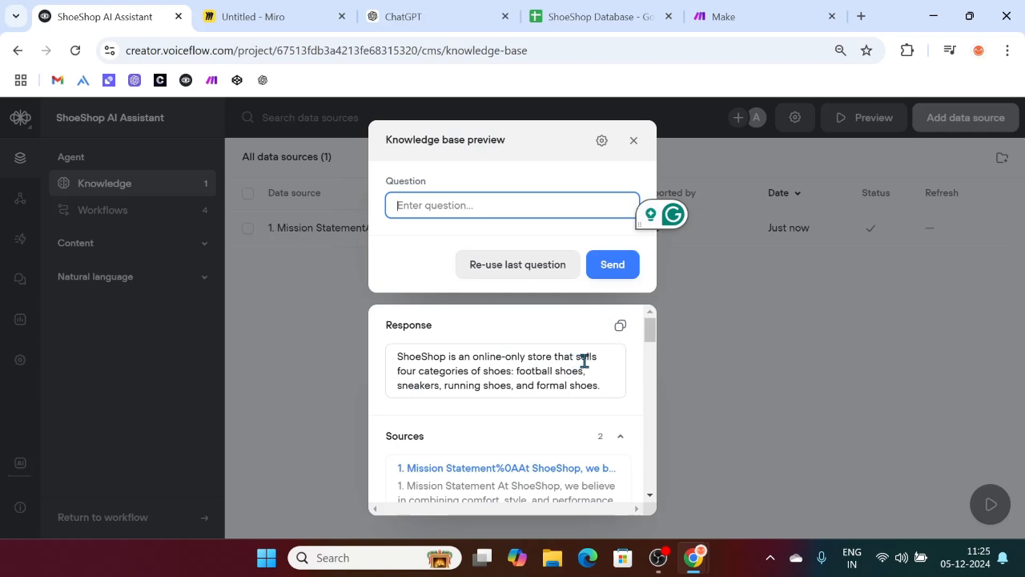
drag(517, 372, 606, 382)
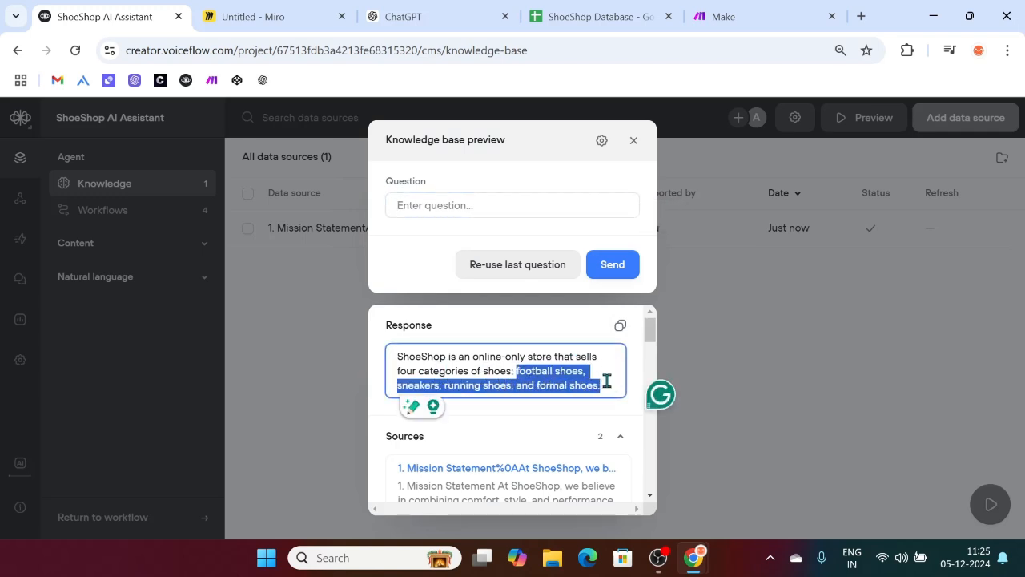
click(607, 381)
click(470, 208)
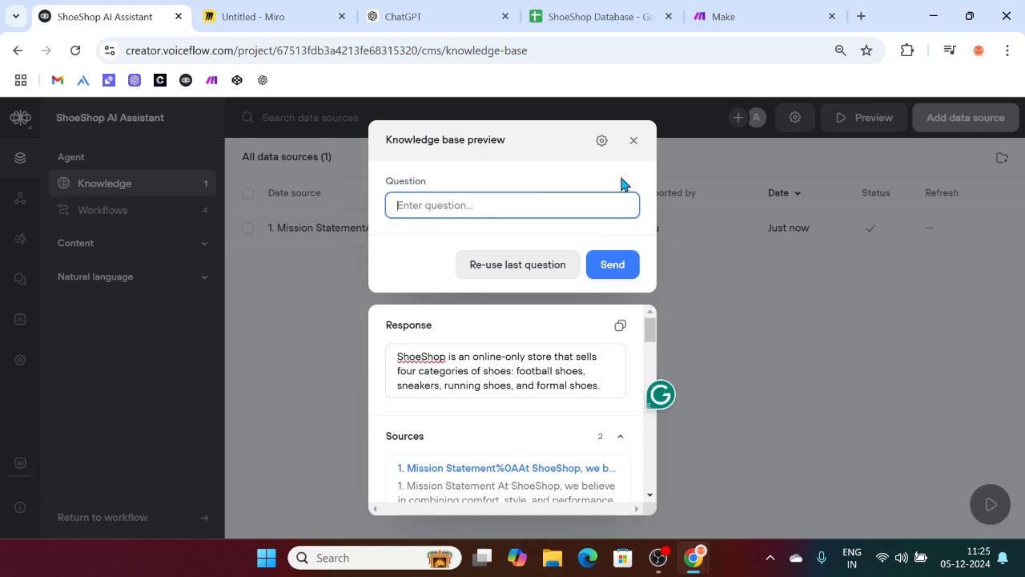
click(634, 140)
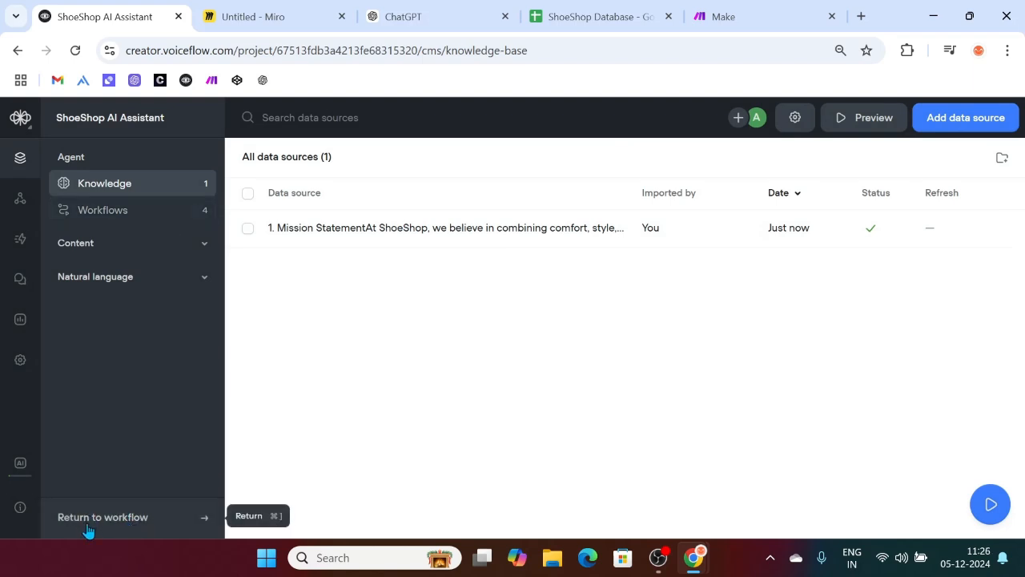
Step: Back on the Home workflow, delete the Get started note and the Welcome block
click(159, 528)
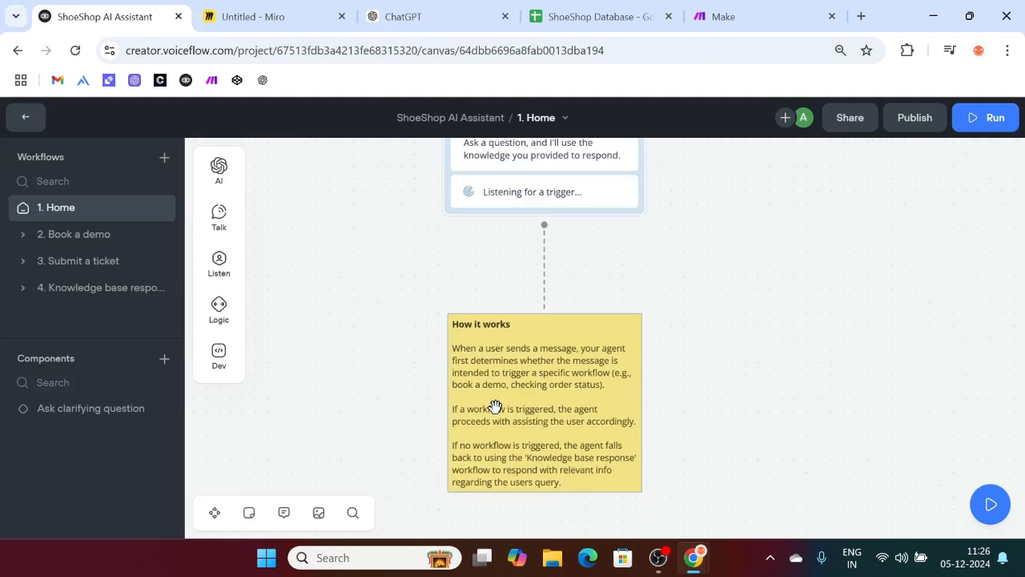
scroll(495, 406, down, 2)
scroll(495, 406, up, 3)
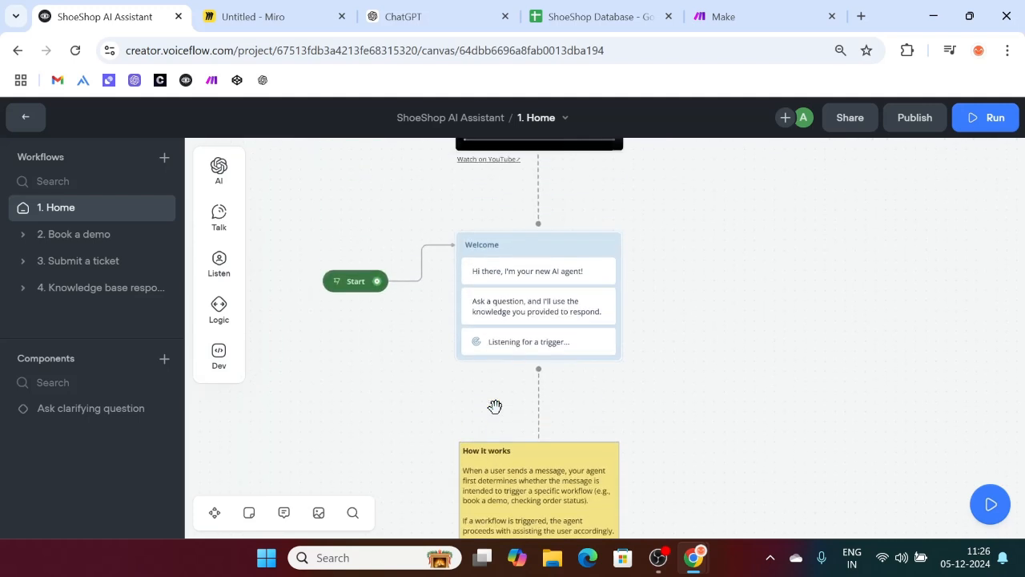
scroll(533, 281, up, 4)
scroll(533, 281, right, 2)
scroll(534, 281, up, 4)
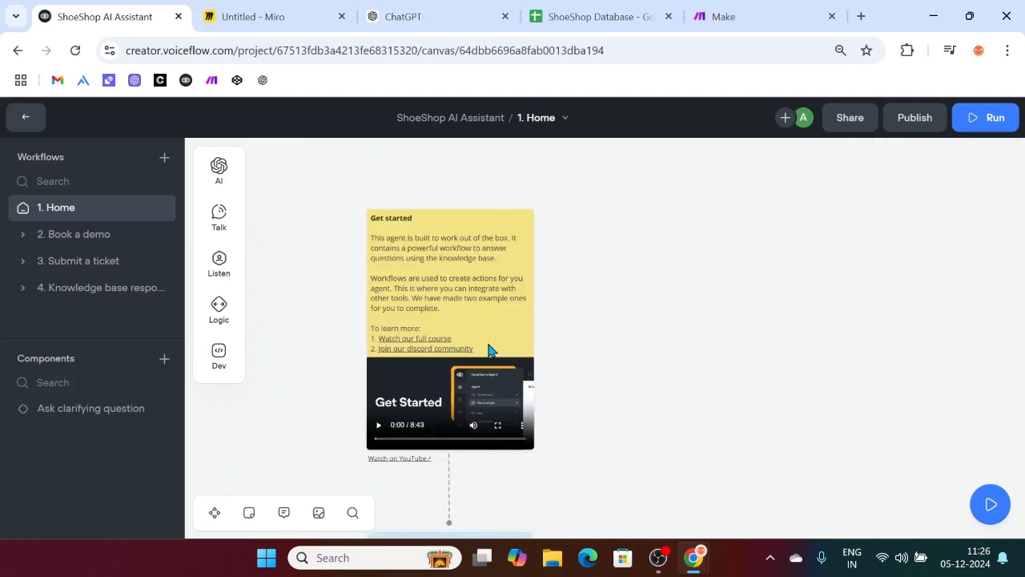
scroll(357, 176, down, 2)
drag(345, 172, 563, 466)
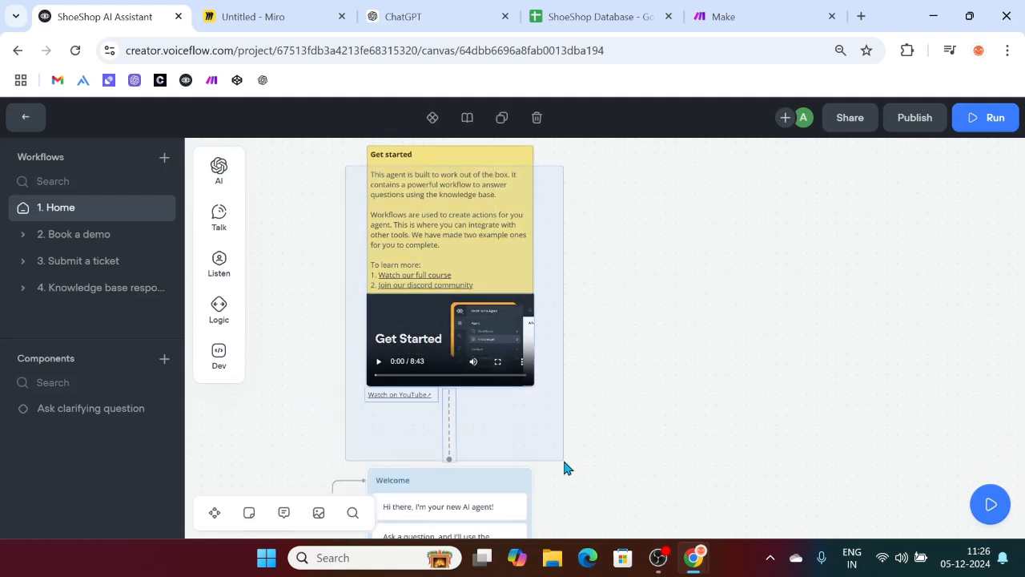
key(Delete)
Step: Delete the 'How it works' note so only the Start block remains
scroll(568, 329, down, 9)
drag(344, 221, 549, 445)
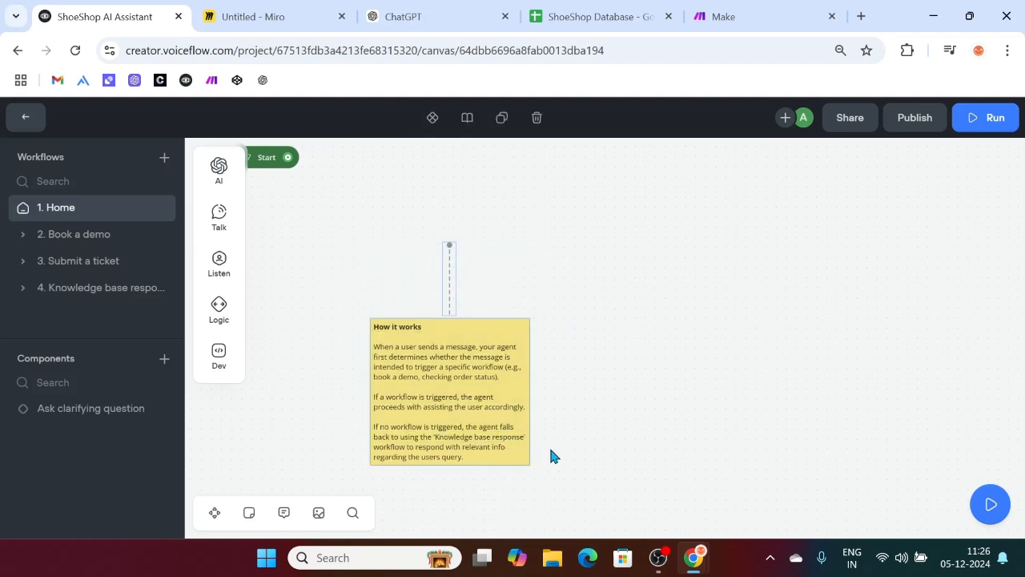
key(Delete)
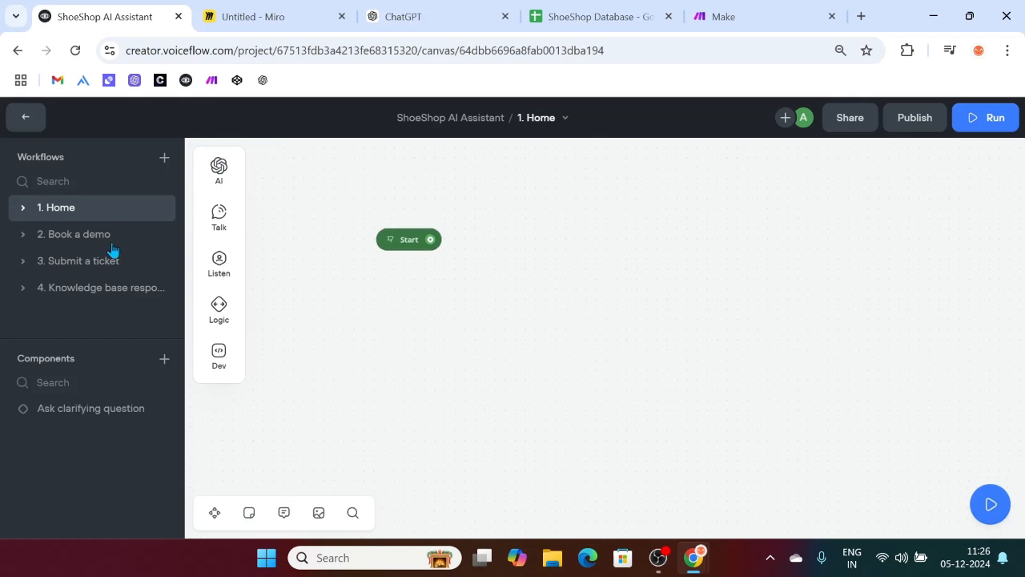
Step: Permanently delete the Book a demo, Submit a ticket and knowledge-base workflows, keeping only Home
right_click(85, 241)
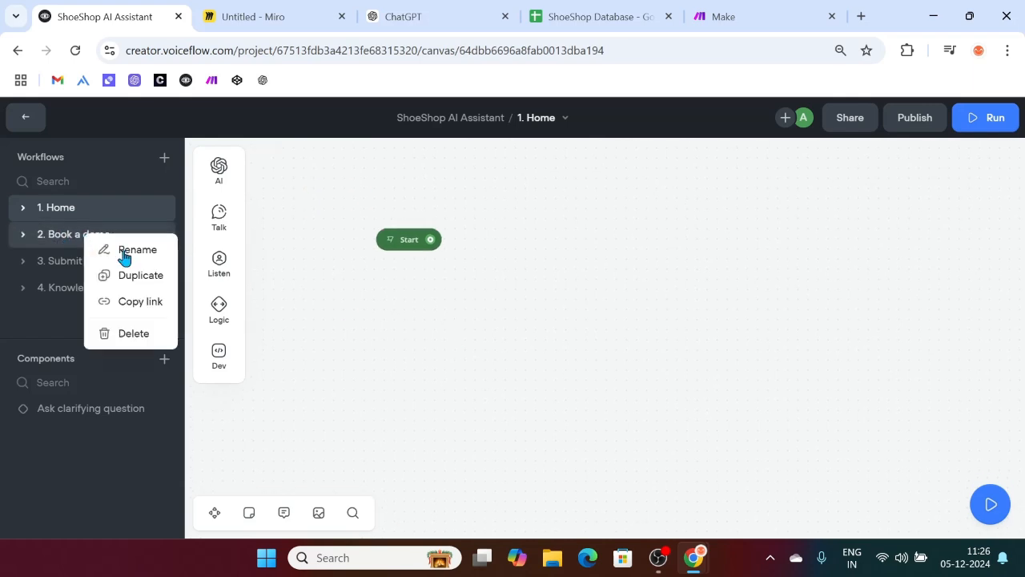
click(126, 333)
click(565, 273)
click(94, 243)
right_click(94, 244)
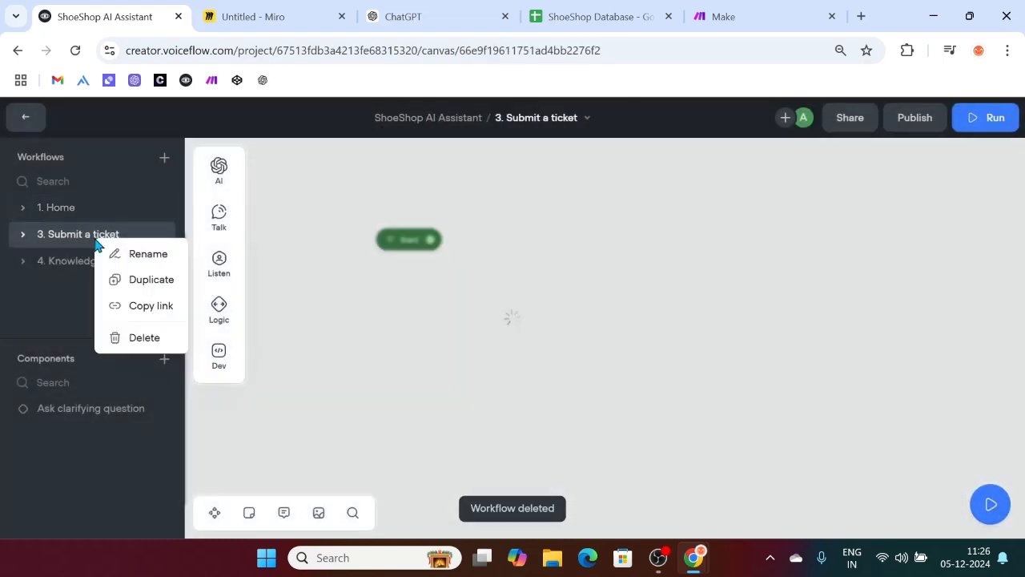
click(130, 337)
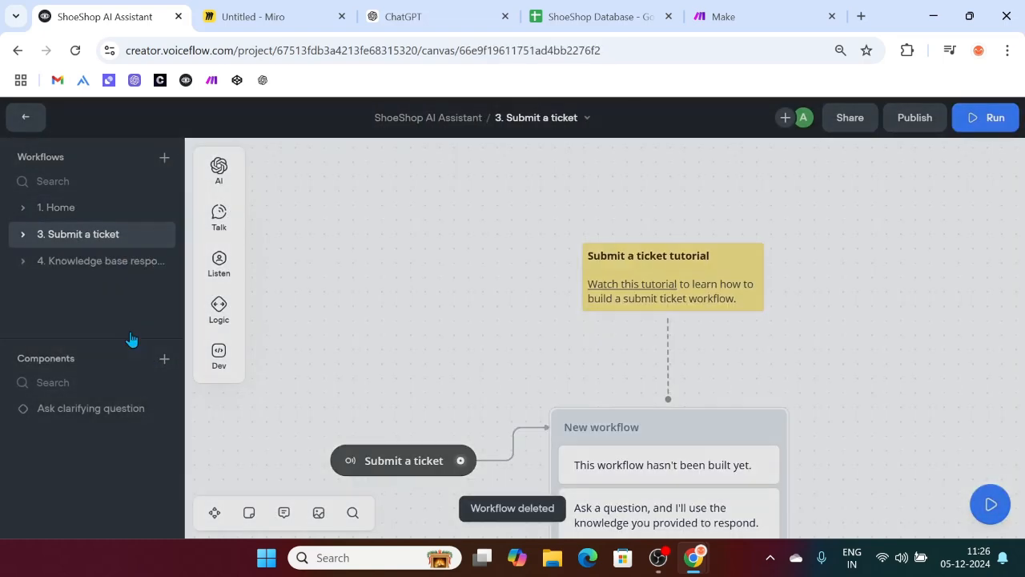
click(588, 264)
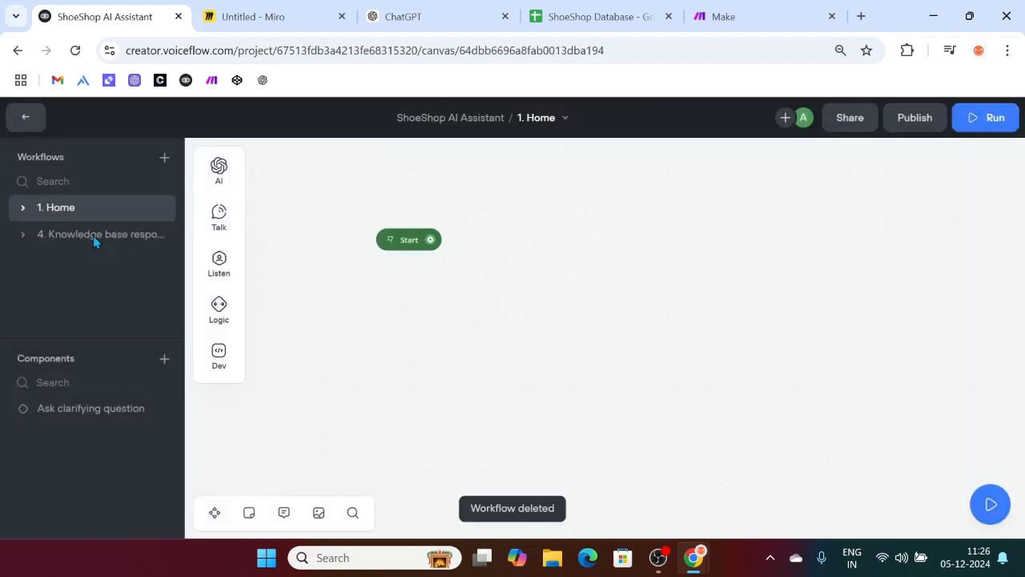
right_click(95, 239)
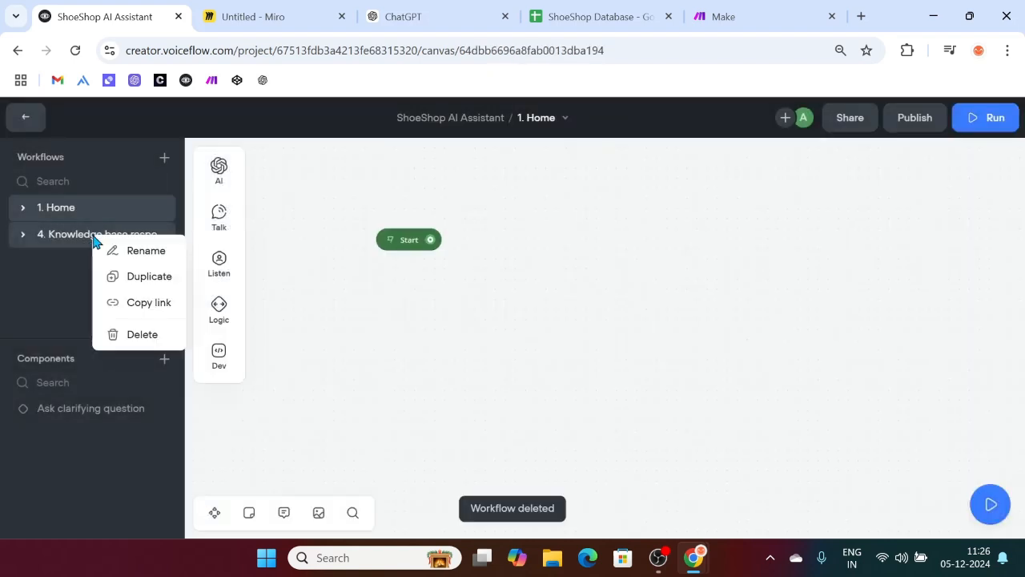
right_click(105, 239)
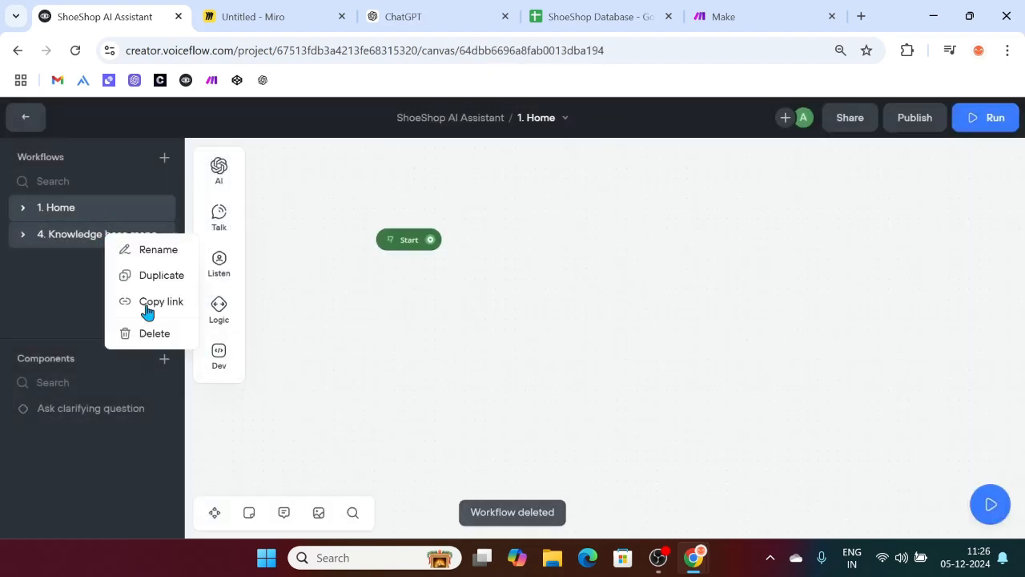
click(162, 340)
click(580, 271)
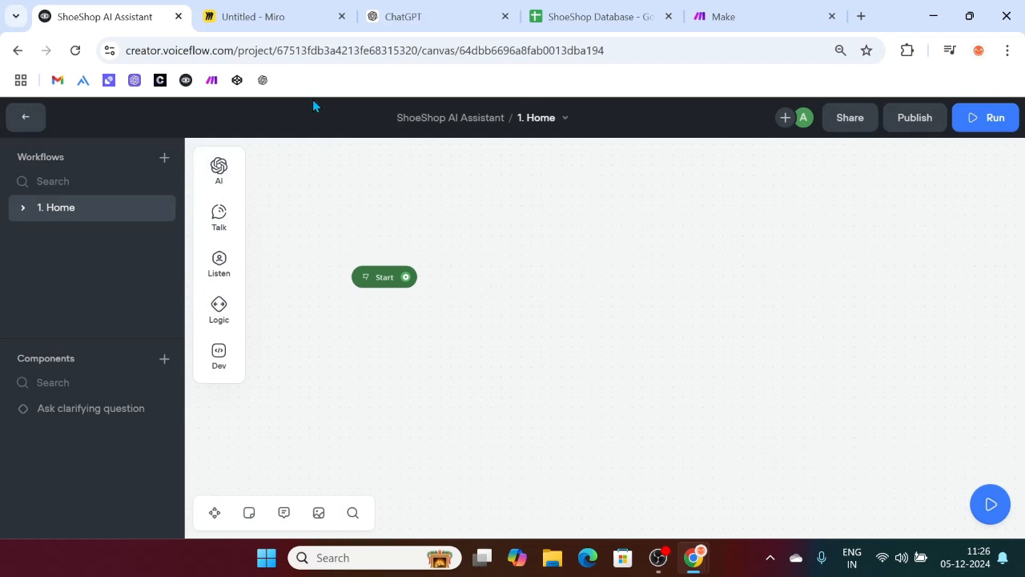
click(265, 11)
Step: Zoom around the Miro flowchart to review Buy Products' four shoe categories, then return to Voiceflow
scroll(477, 173, up, 1)
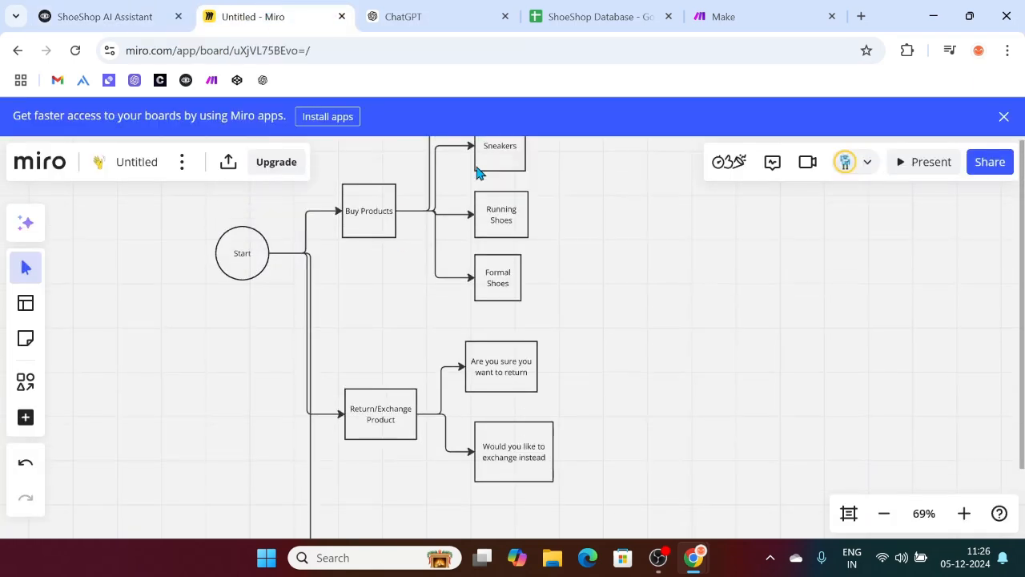
scroll(595, 277, down, 1)
scroll(595, 277, down, 1)
scroll(595, 277, down, 1)
scroll(595, 277, up, 2)
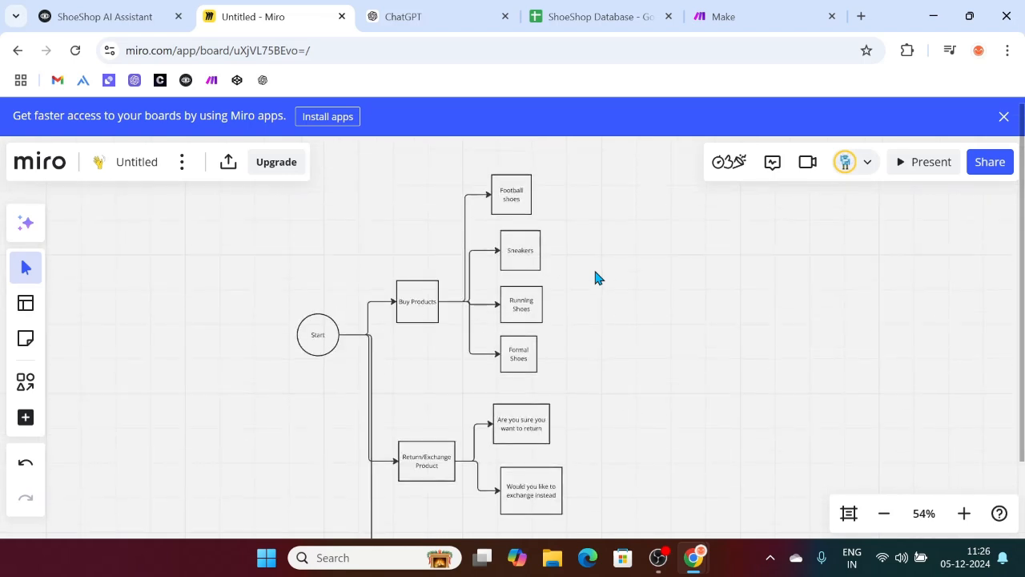
scroll(595, 277, down, 1)
scroll(572, 343, down, 3)
scroll(571, 343, up, 5)
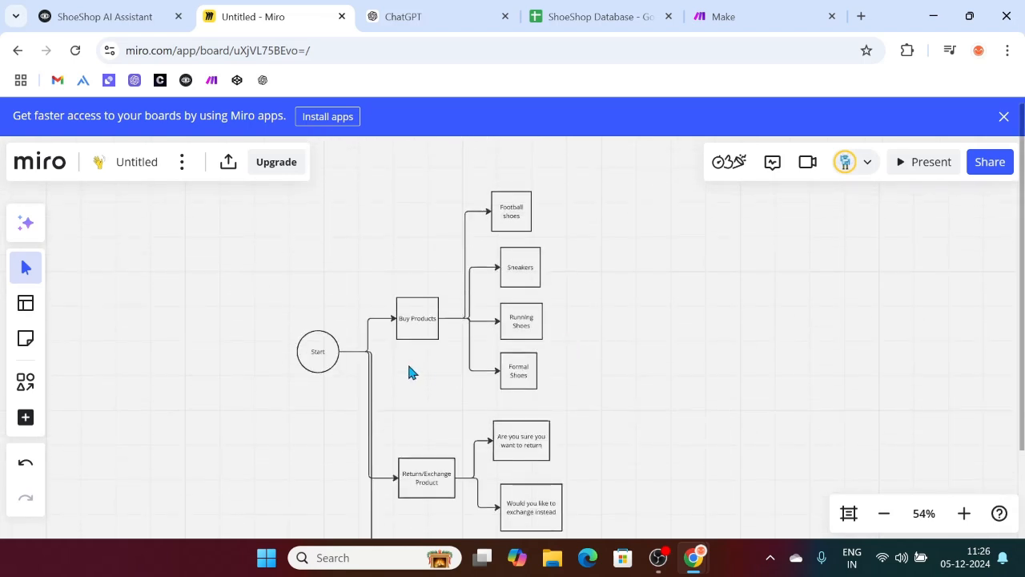
click(153, 9)
Step: Connect Start to a new message saying 'Hey, welcome to ShoeShop' with a sneaker emoji
drag(407, 277, 516, 230)
mouse_move(585, 366)
mouse_move(574, 289)
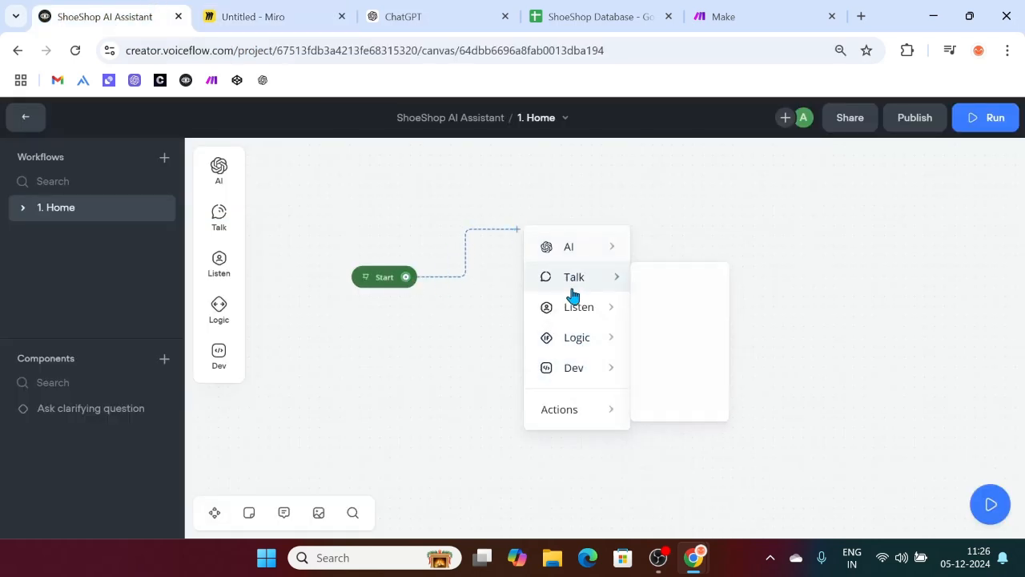
click(690, 284)
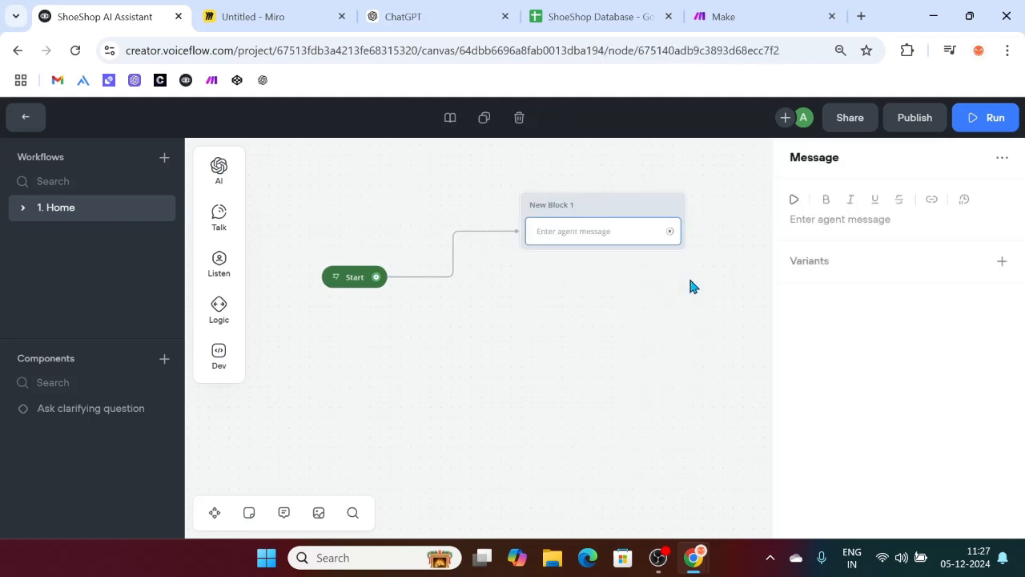
click(817, 221)
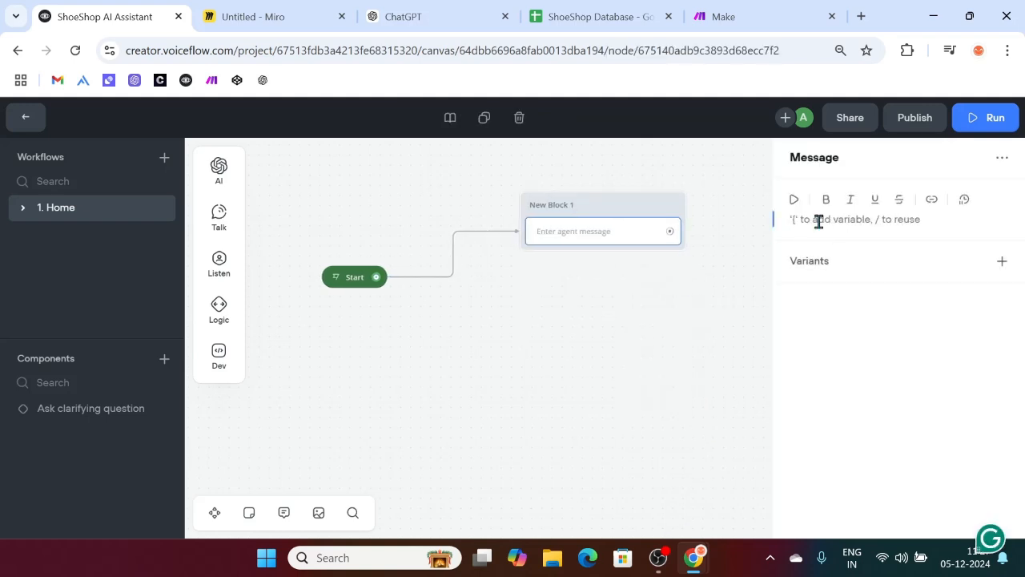
text(Hey, Y)
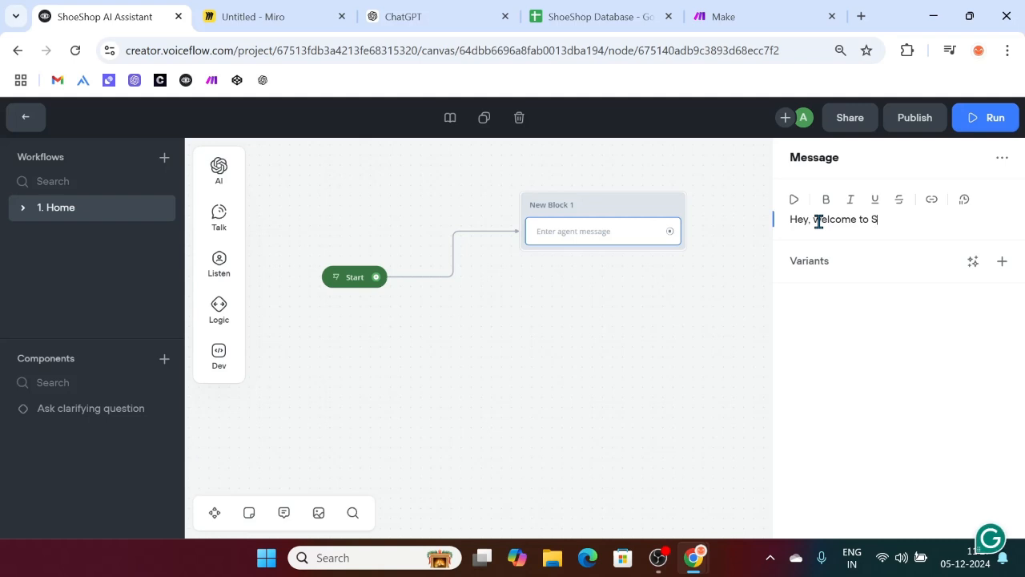
text(Shop)
key(super+period)
text(sneak)
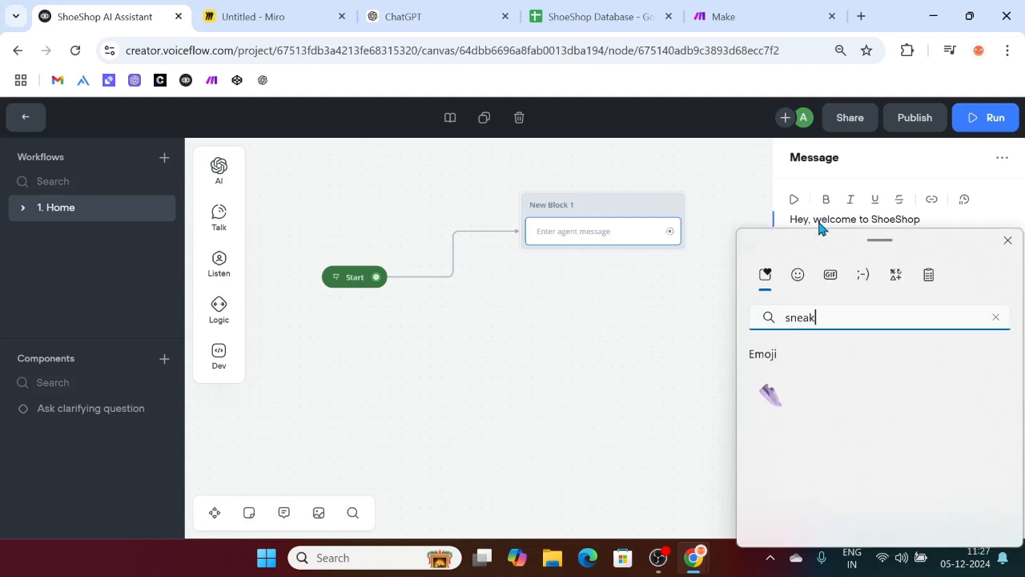
click(770, 393)
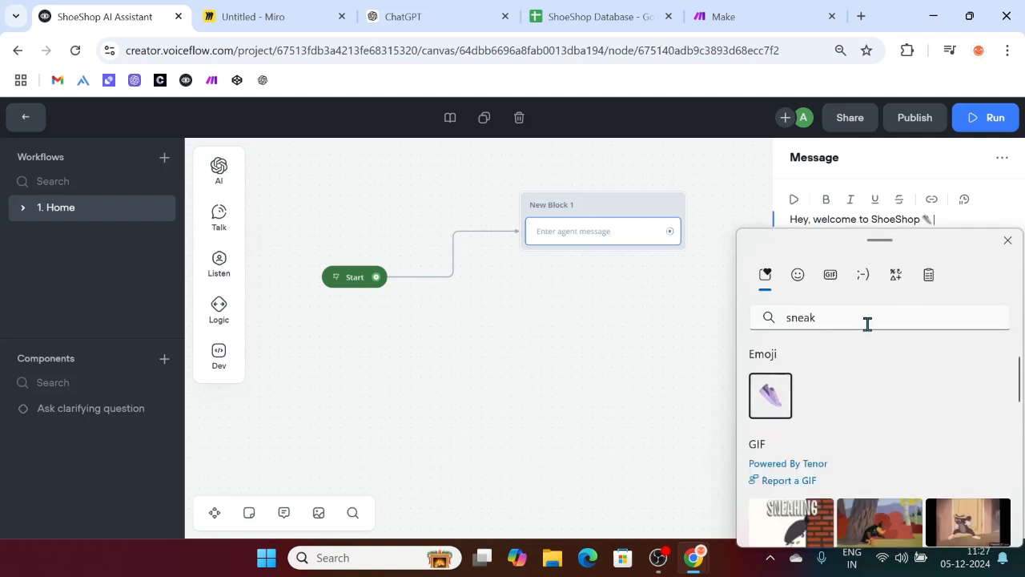
key(Escape)
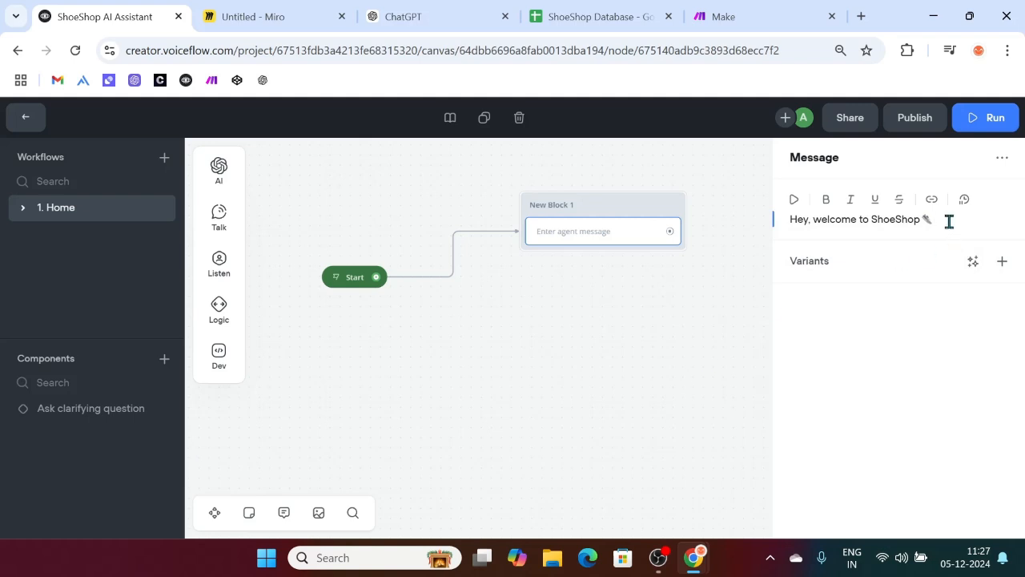
key(super+period)
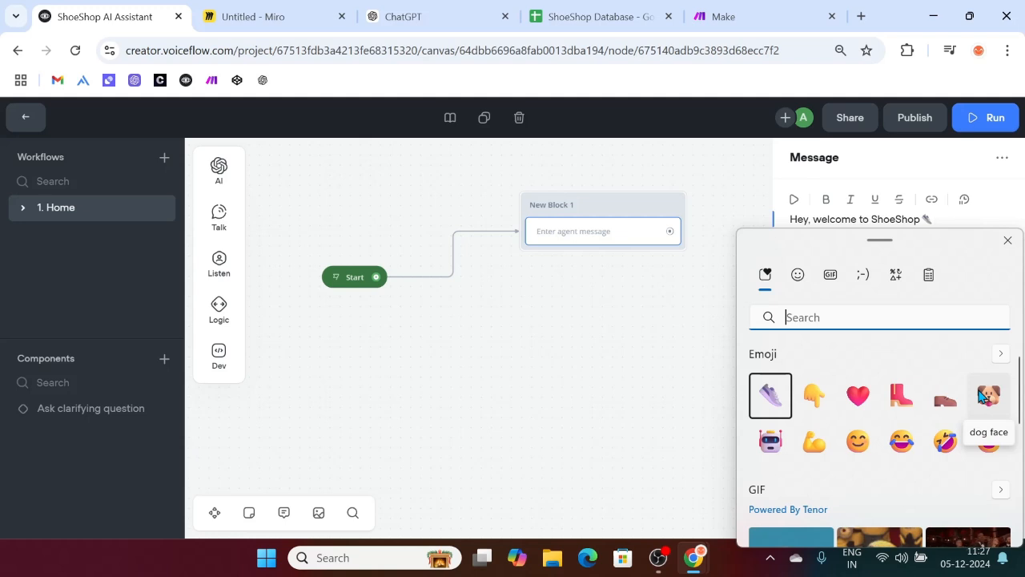
key(BackSpace)
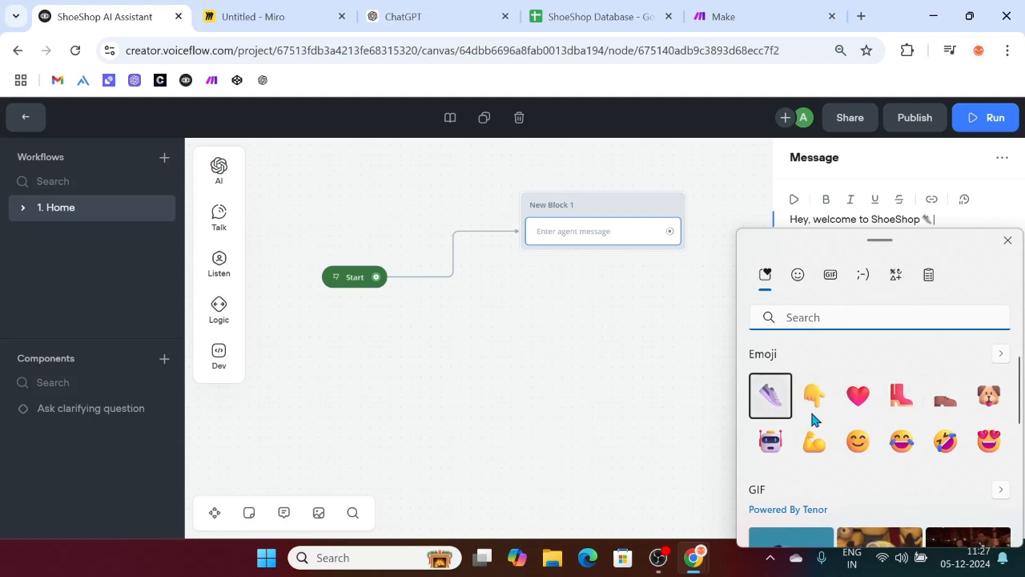
click(1008, 242)
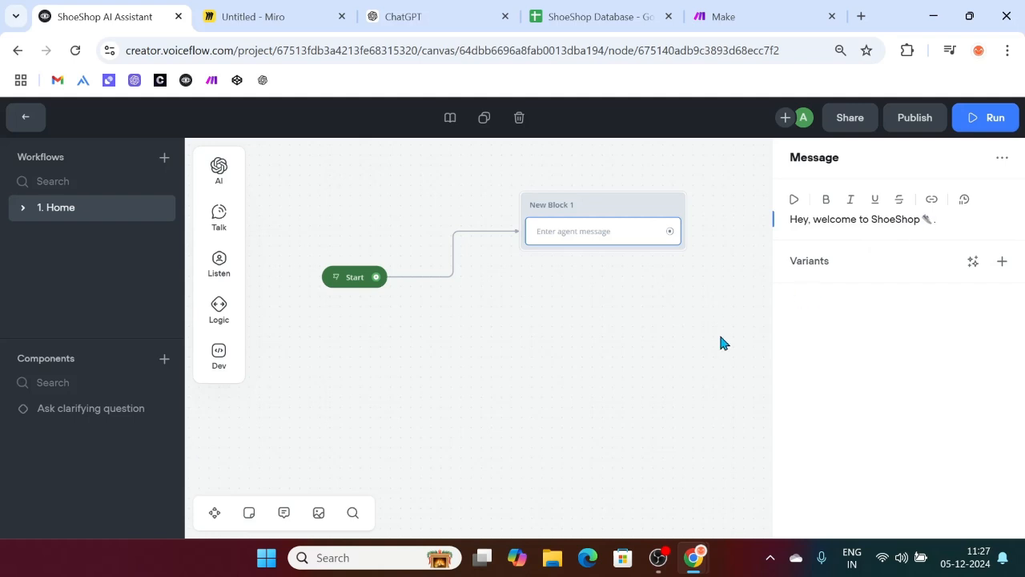
Step: Generate three variants of the welcome message
click(972, 261)
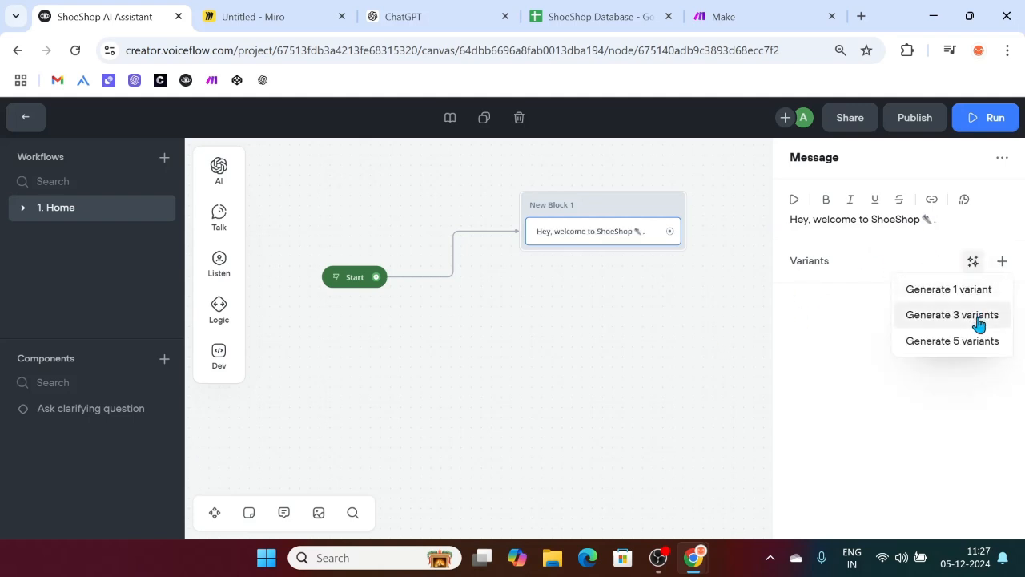
click(978, 316)
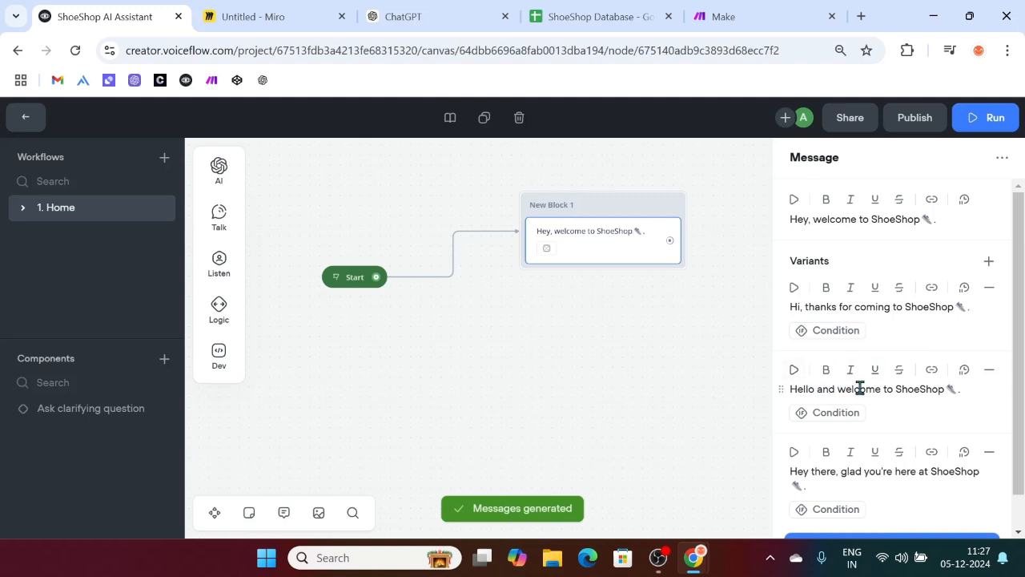
scroll(933, 392, down, 1)
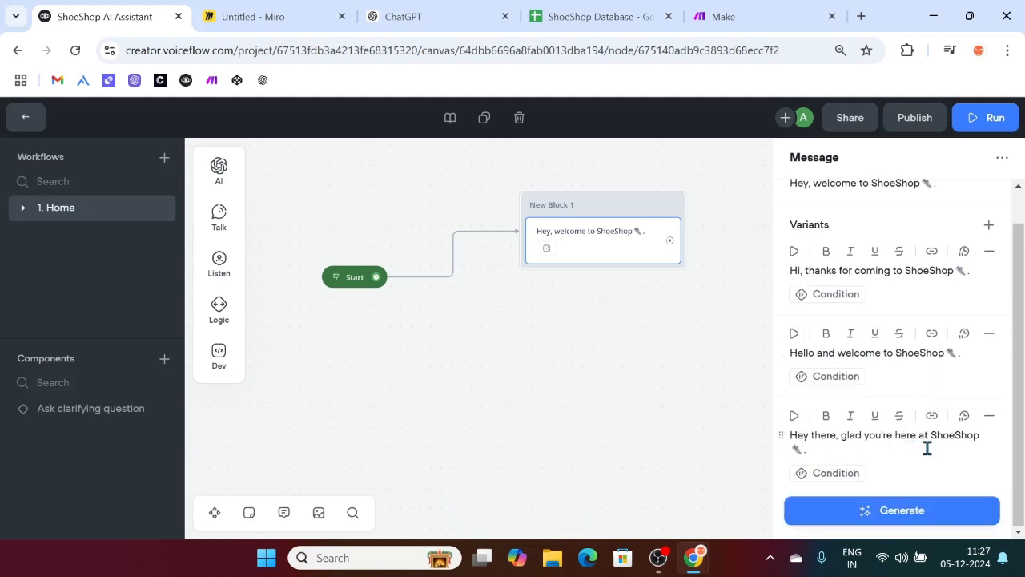
click(593, 393)
Step: Add a second, empty message step to New Block 1
mouse_move(219, 218)
drag(286, 208, 592, 281)
click(830, 219)
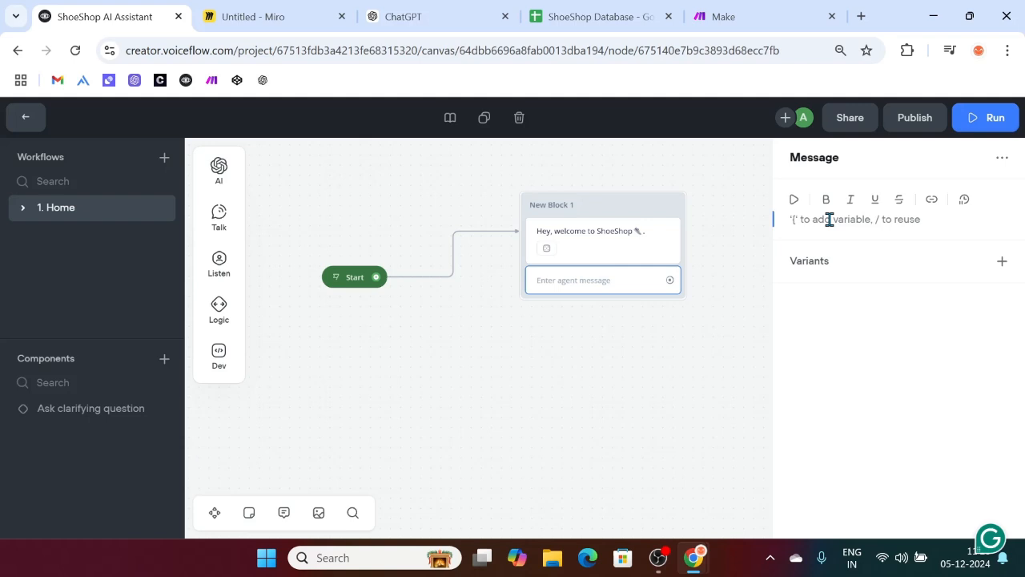
Step: Write "I'm Sarah, how can I assist you today" and generate three variants of it
text(I)
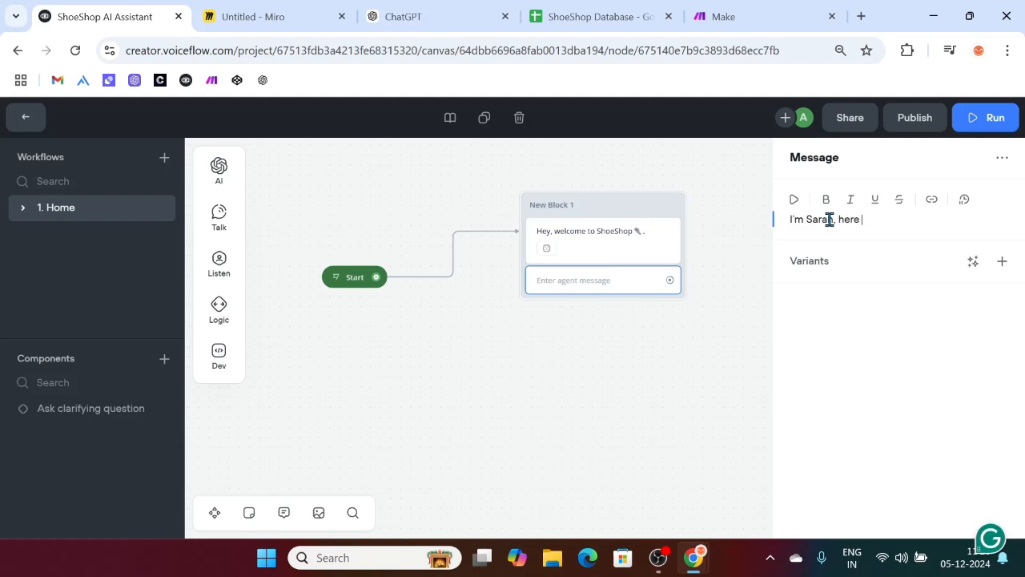
text('m Sarah, how can I assist you today?)
click(973, 261)
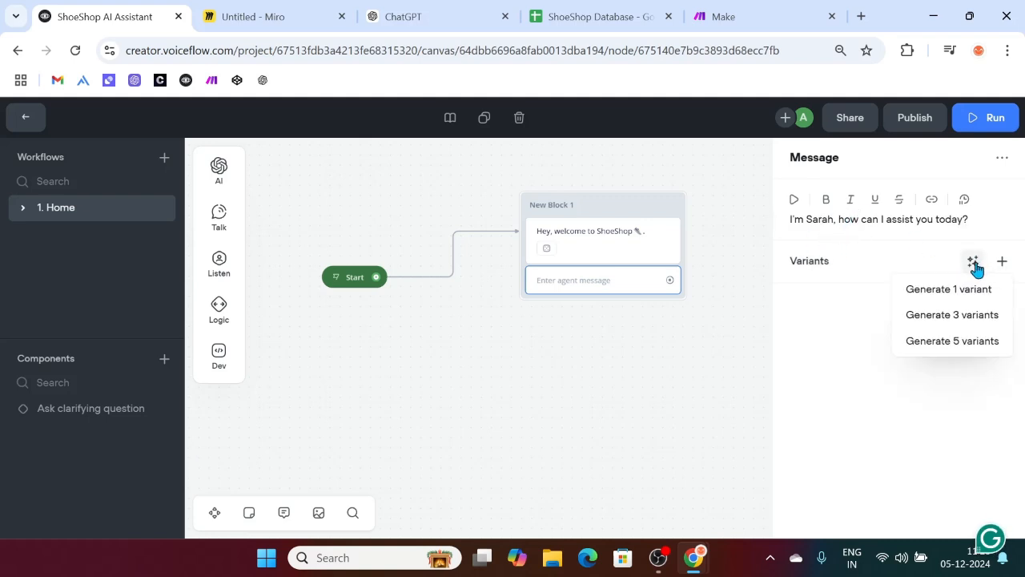
click(963, 321)
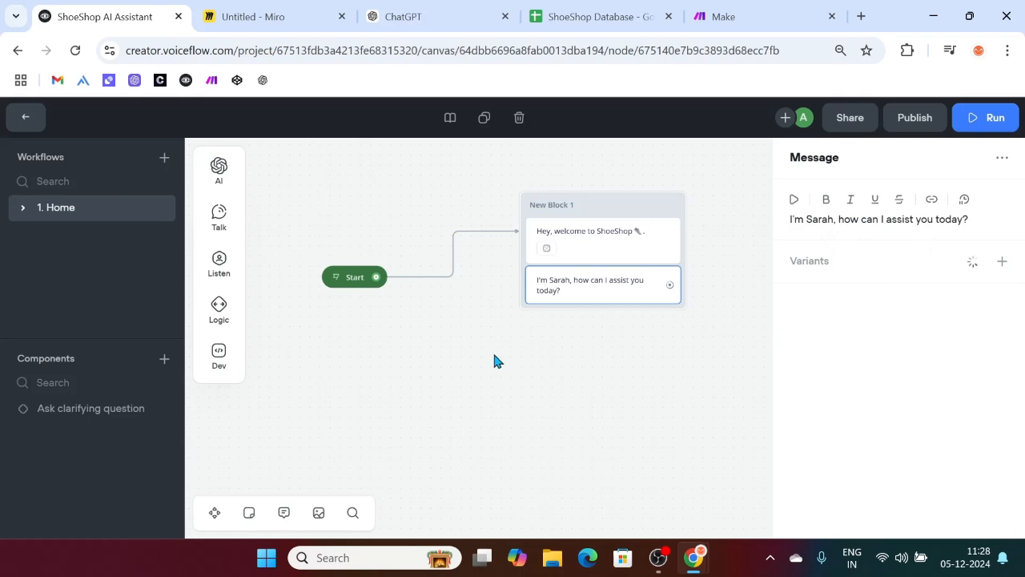
scroll(494, 359, right, 3)
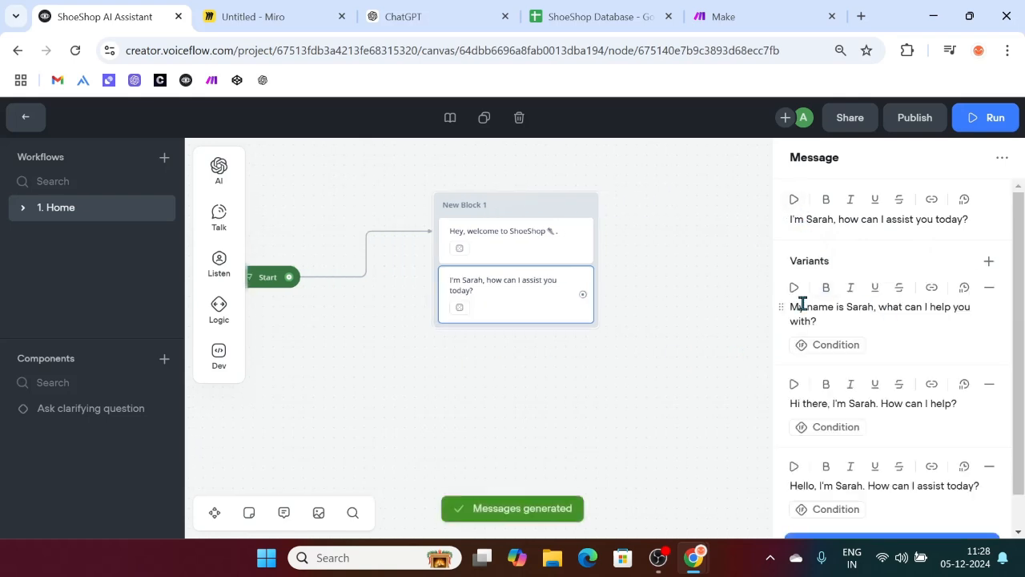
scroll(971, 319, down, 1)
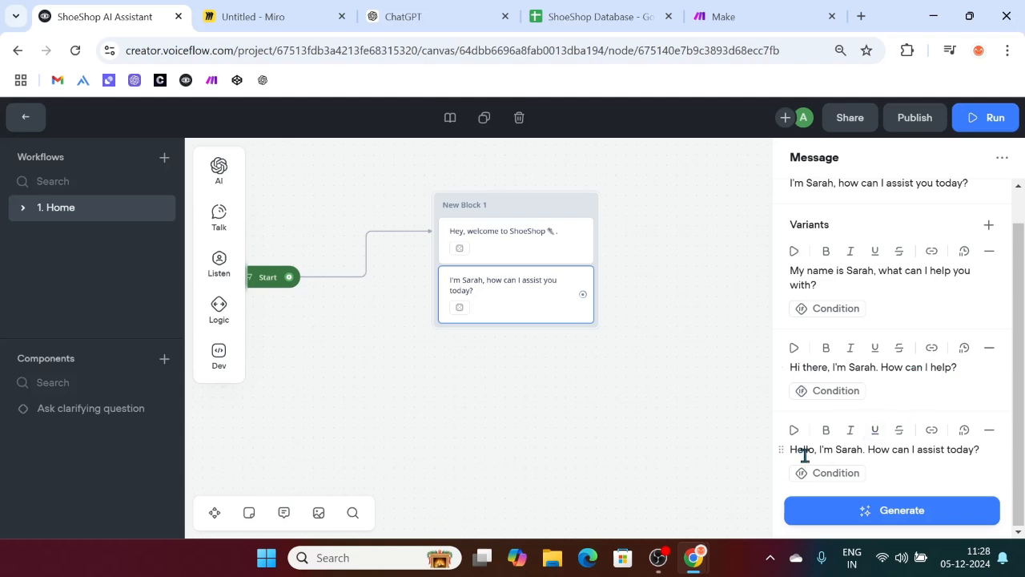
click(697, 410)
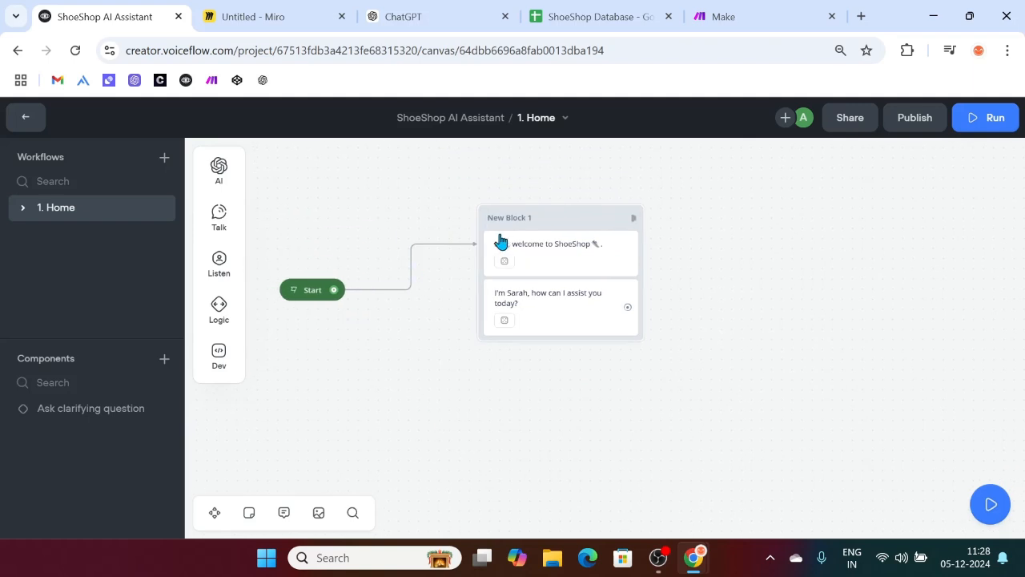
Step: Rename New Block 1 to Greeting
double_click(517, 217)
key(BackSpace)
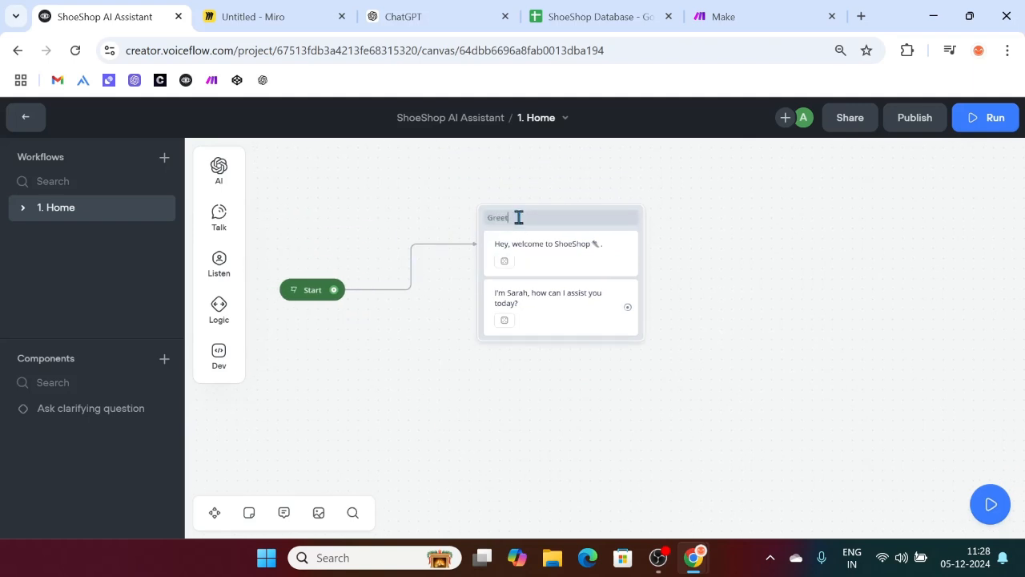
click(797, 336)
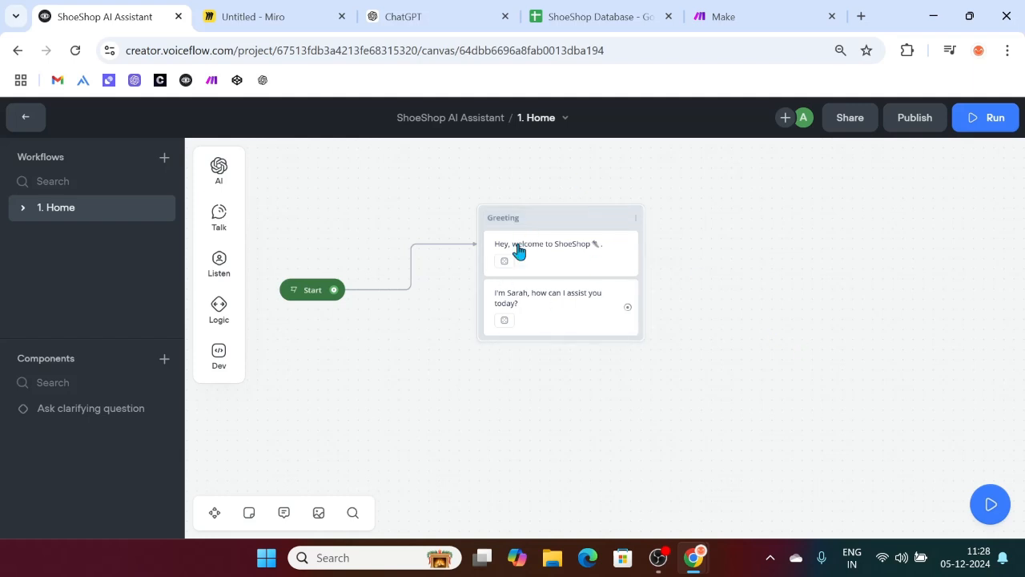
scroll(563, 331, right, 1)
scroll(537, 368, right, 2)
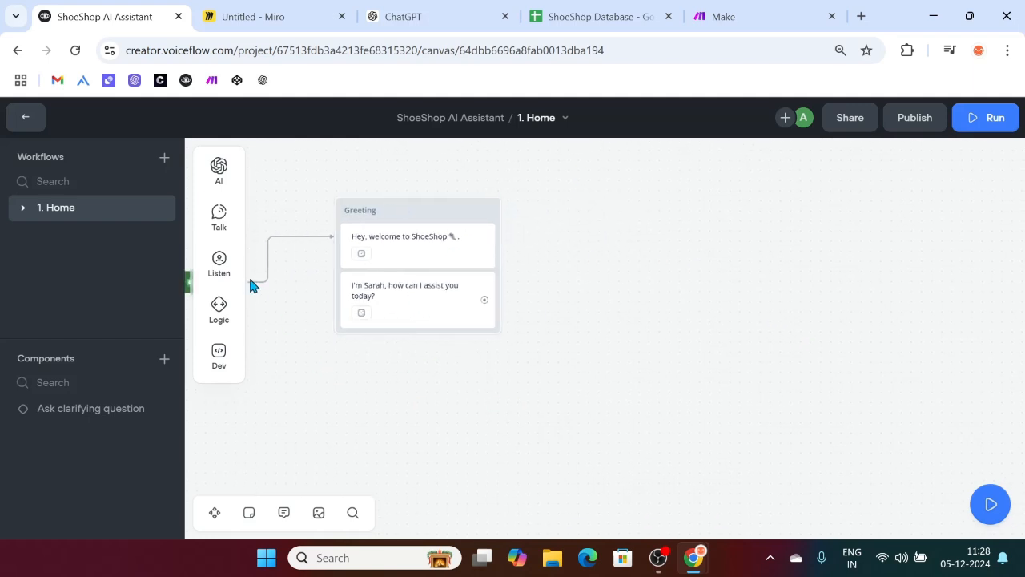
Step: Add a Choice step as New Block 2 and shift it slightly left
click(219, 227)
mouse_move(219, 265)
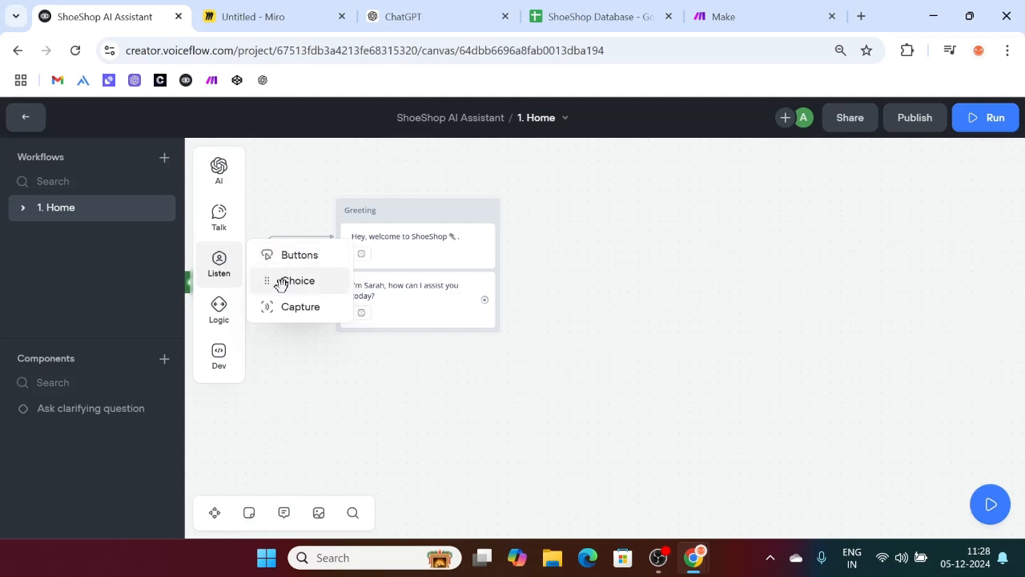
drag(281, 286, 565, 392)
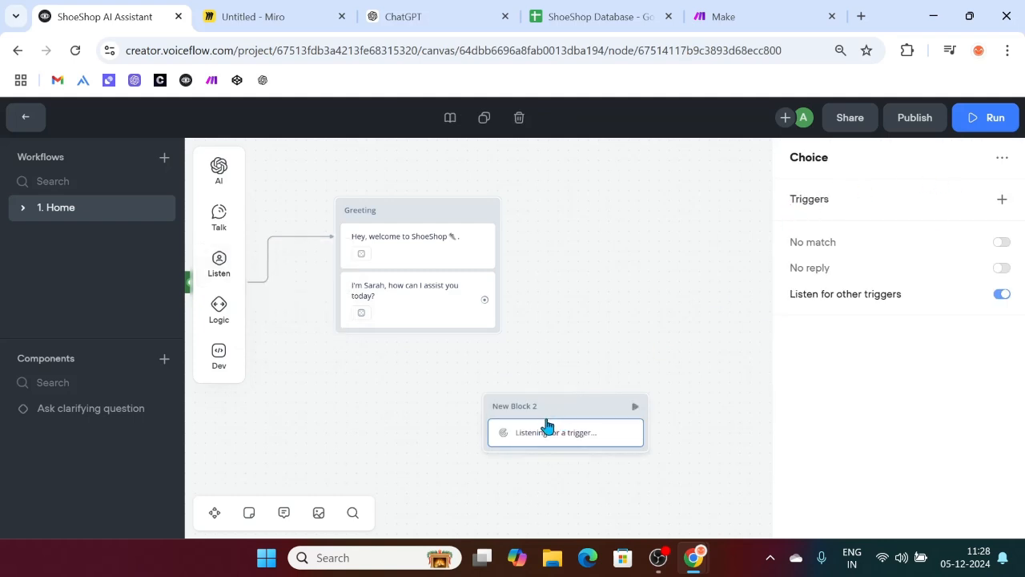
drag(556, 410, 501, 411)
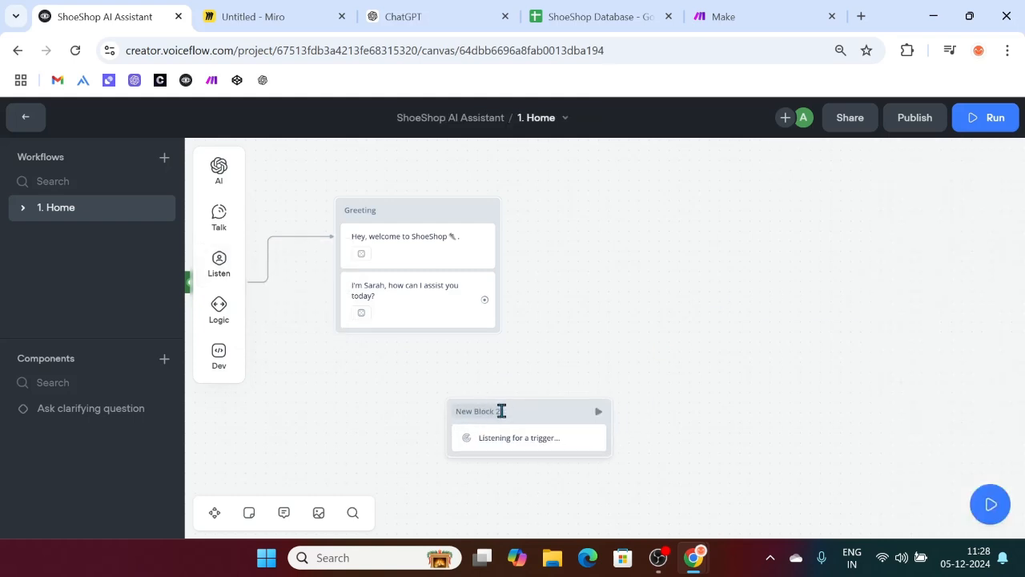
Step: Add a trigger to the Choice step and bring up the intent selector
click(550, 443)
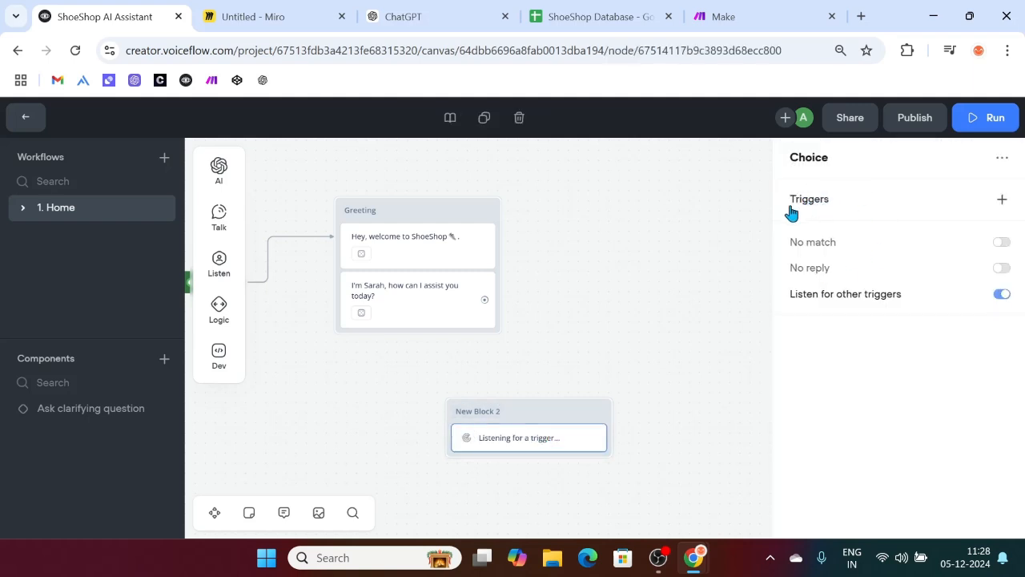
click(999, 200)
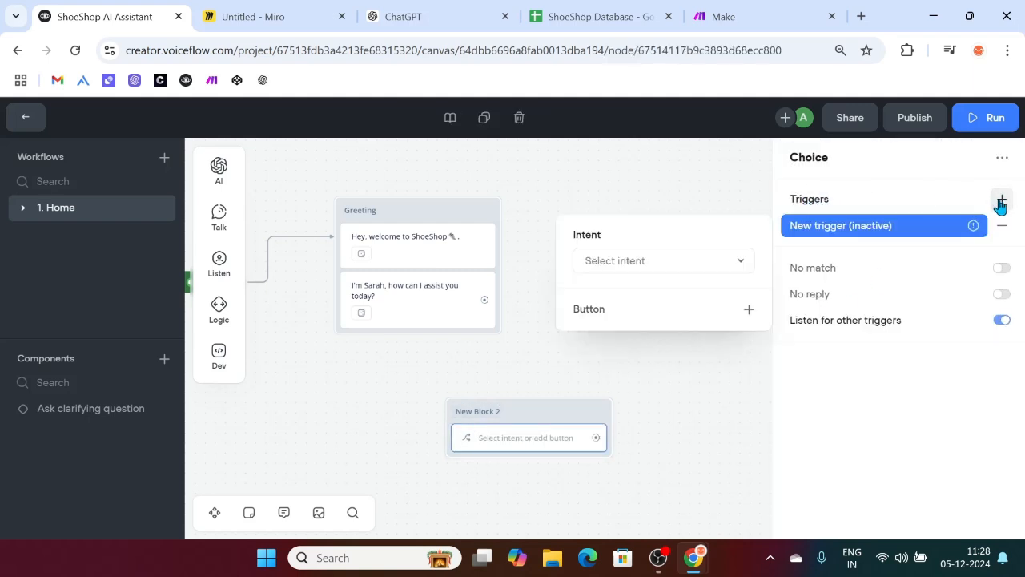
click(637, 266)
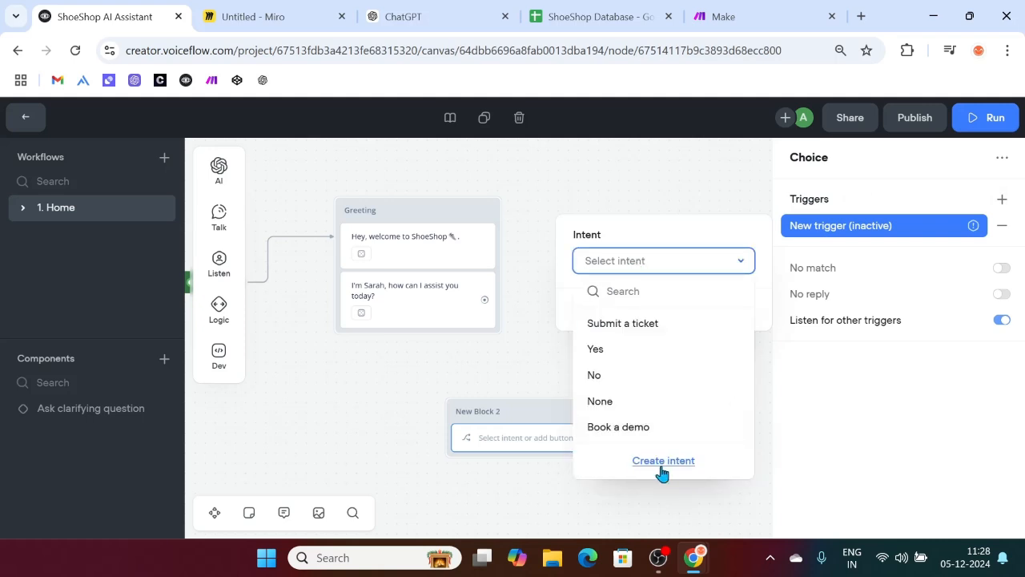
Step: Start a new intent named Buy Product, then go back to the Miro flowchart board
click(662, 464)
text(Buy Product)
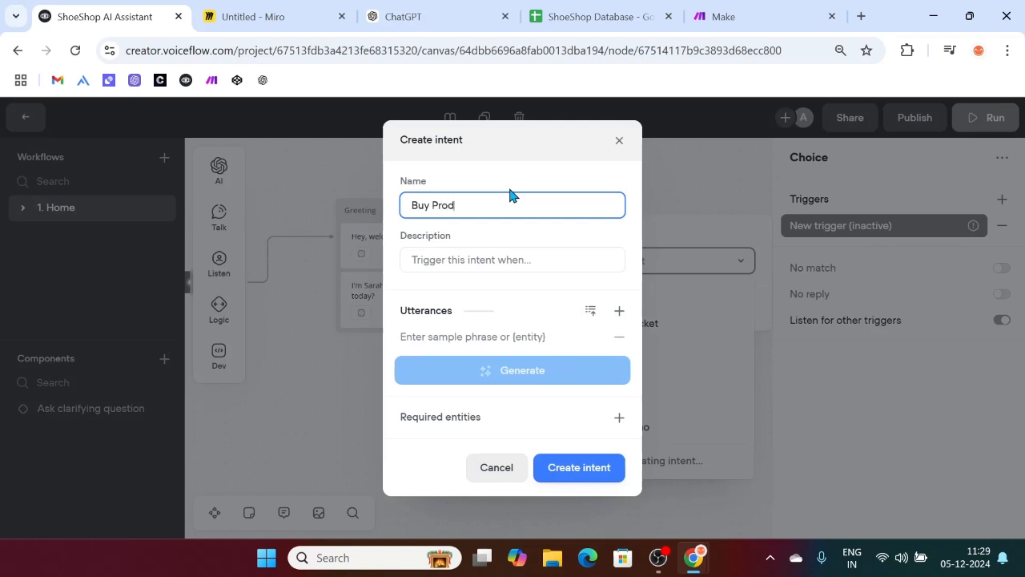
click(461, 256)
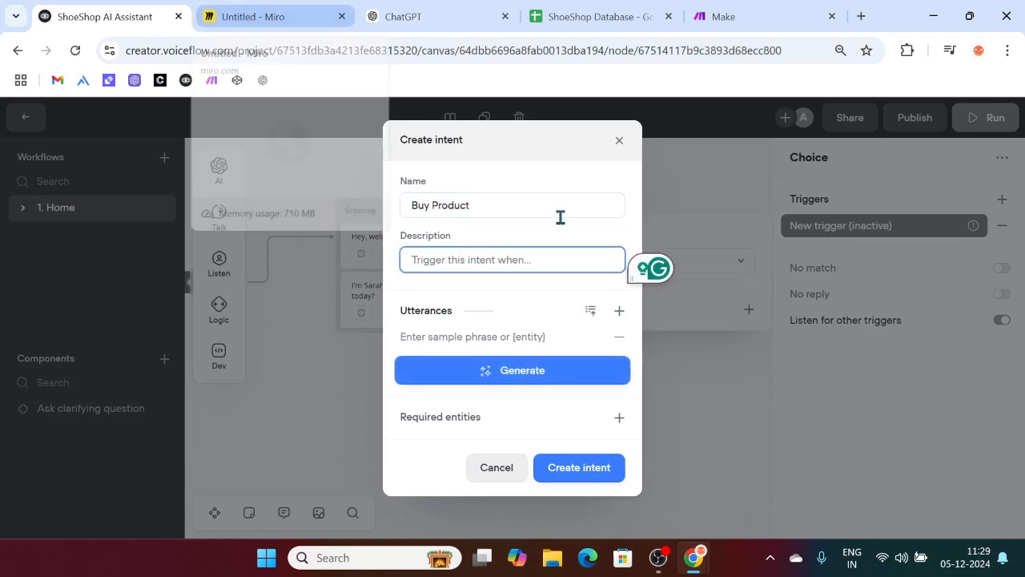
click(256, 16)
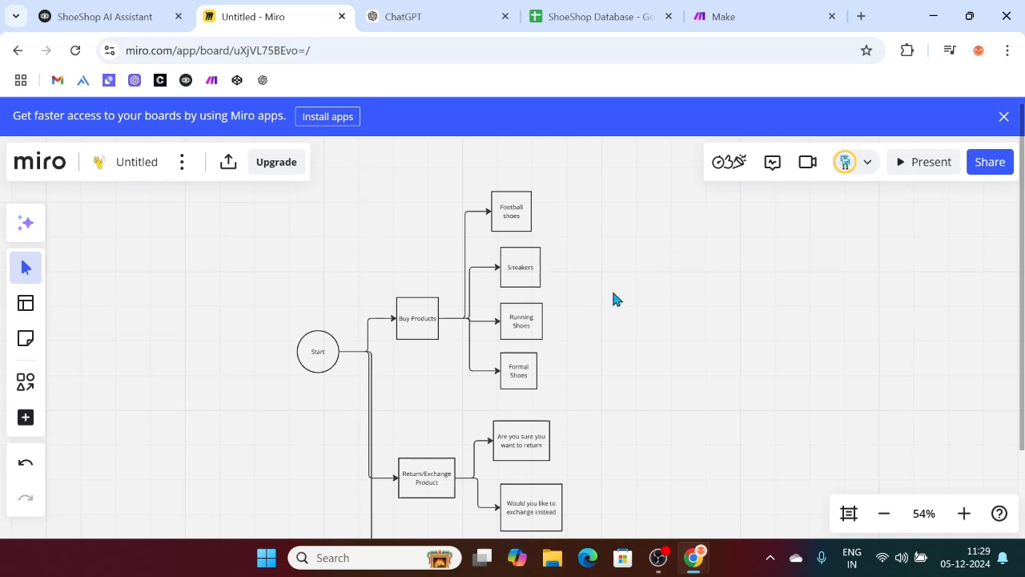
Step: Add a text box of four sample buy-shoes phrases beside the flowchart, ending 'I'm here to shop running shoes.'
key(t)
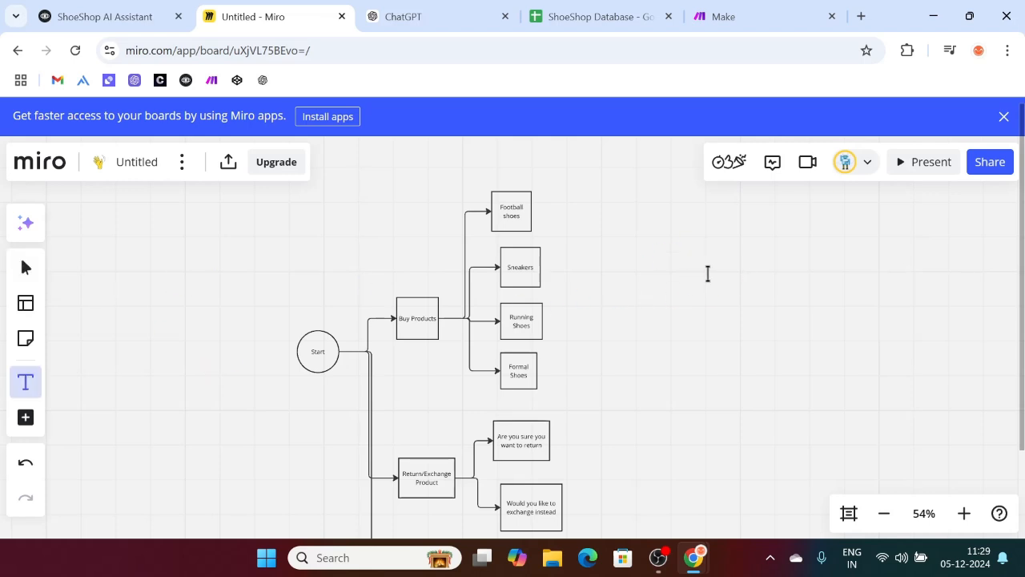
click(708, 274)
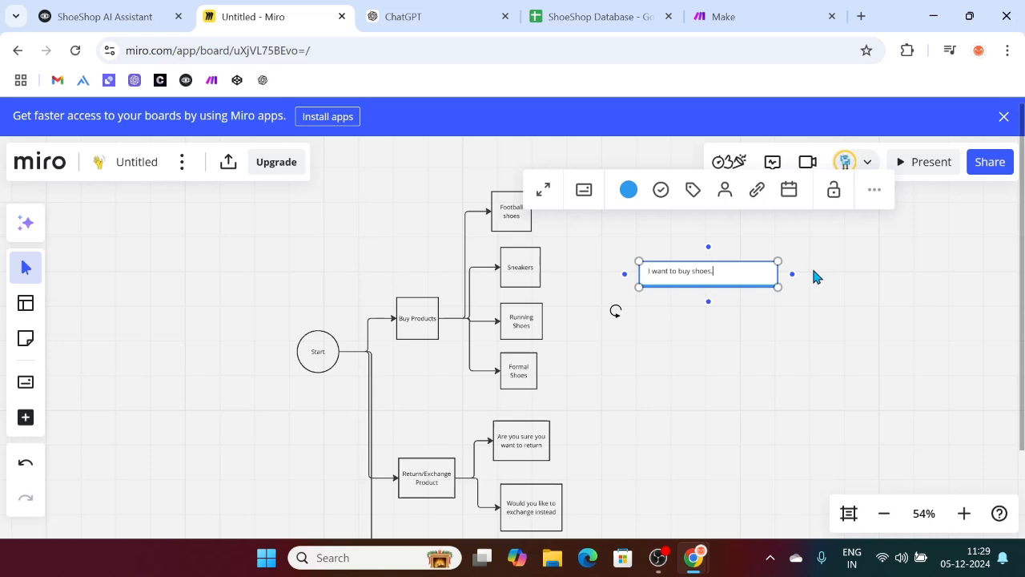
key(Return)
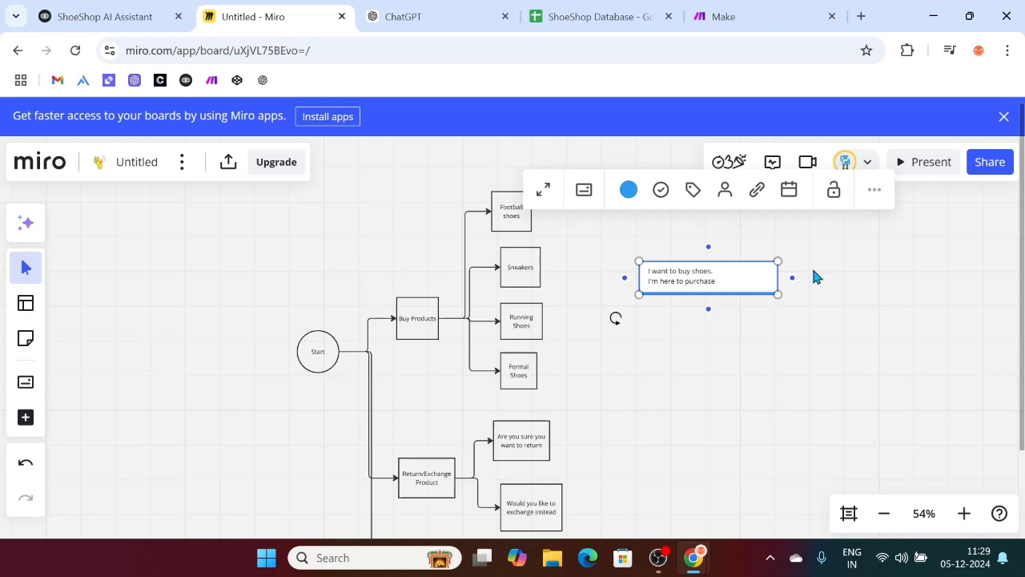
text(ll shoes)
key(Return)
text(( want t)
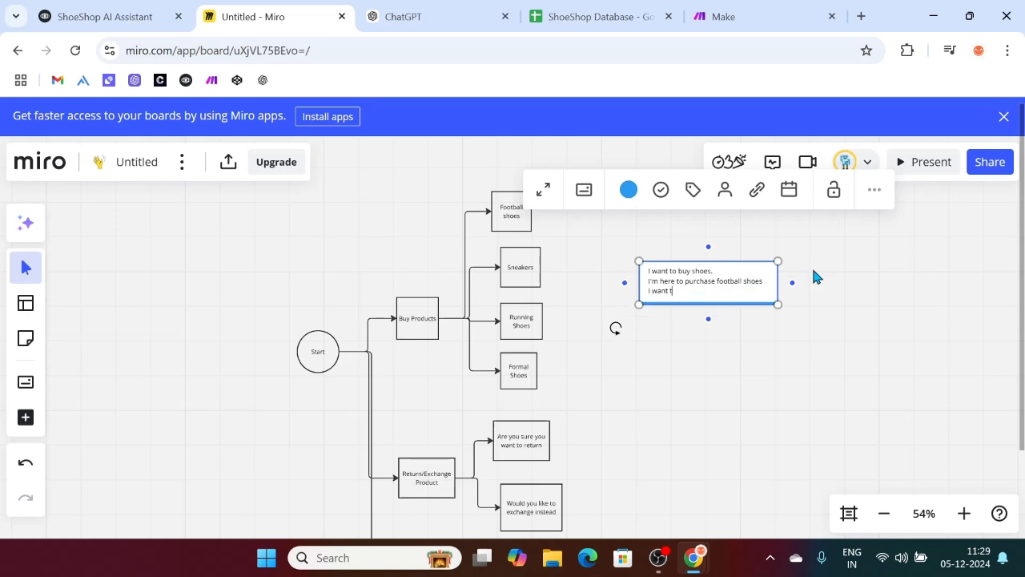
text(neakers)
key(Return)
text(()
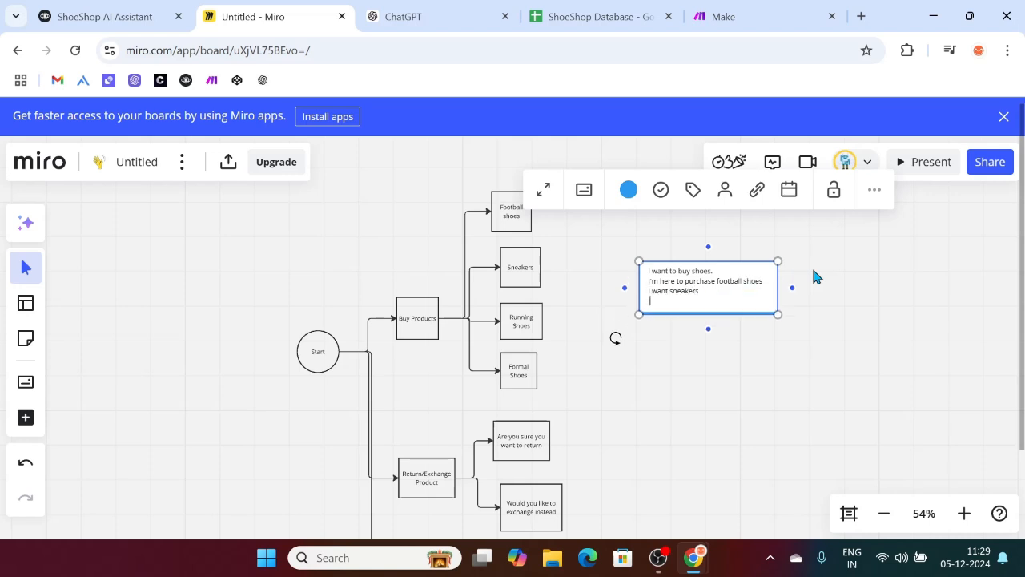
text('mhere to shop running shoes.)
Step: Enlarge and reposition the sample phrases box near the Buy Products shape, then return to Voiceflow
drag(777, 315, 833, 474)
scroll(833, 473, right, 3)
click(604, 415)
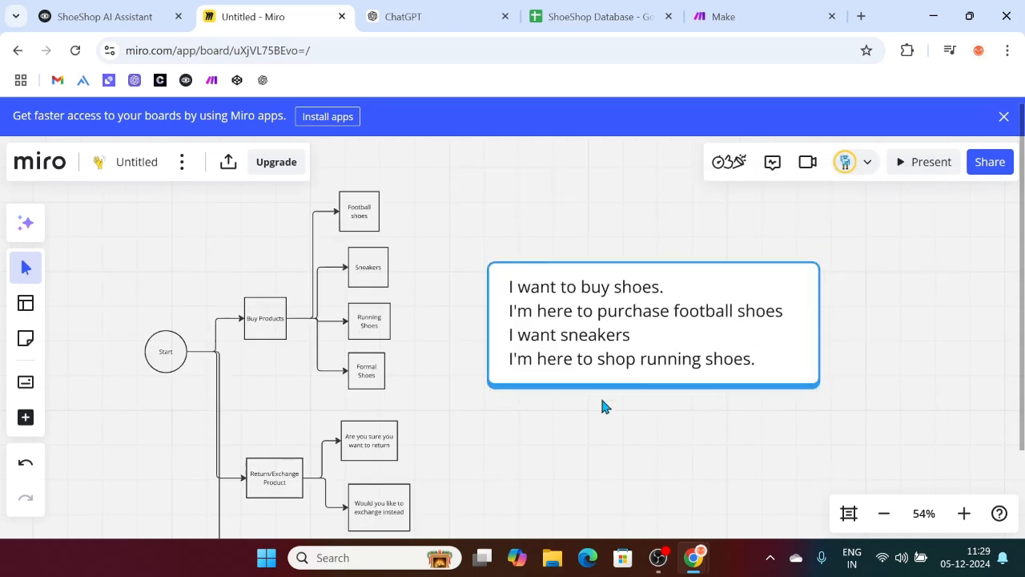
drag(668, 343, 769, 343)
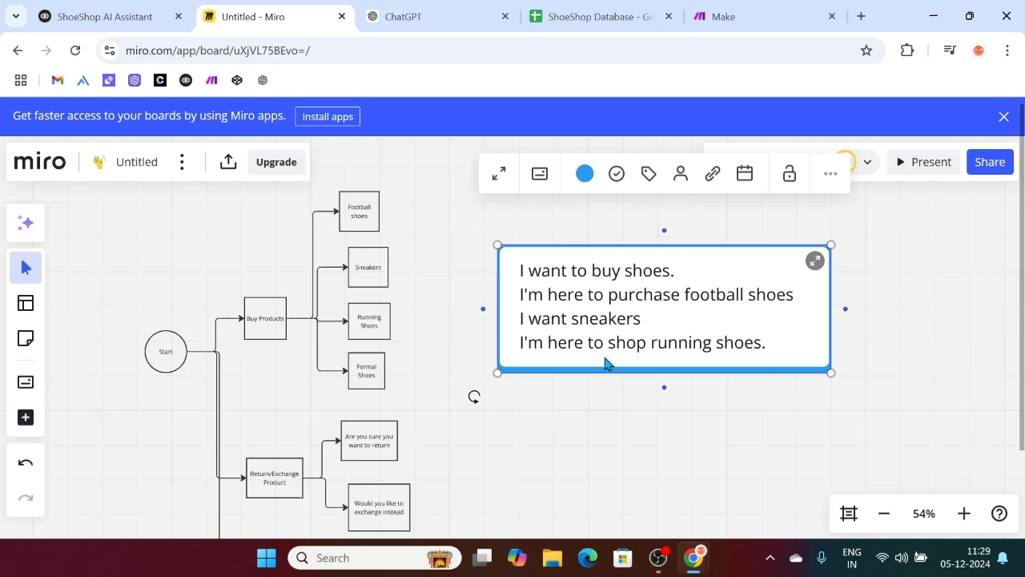
click(264, 322)
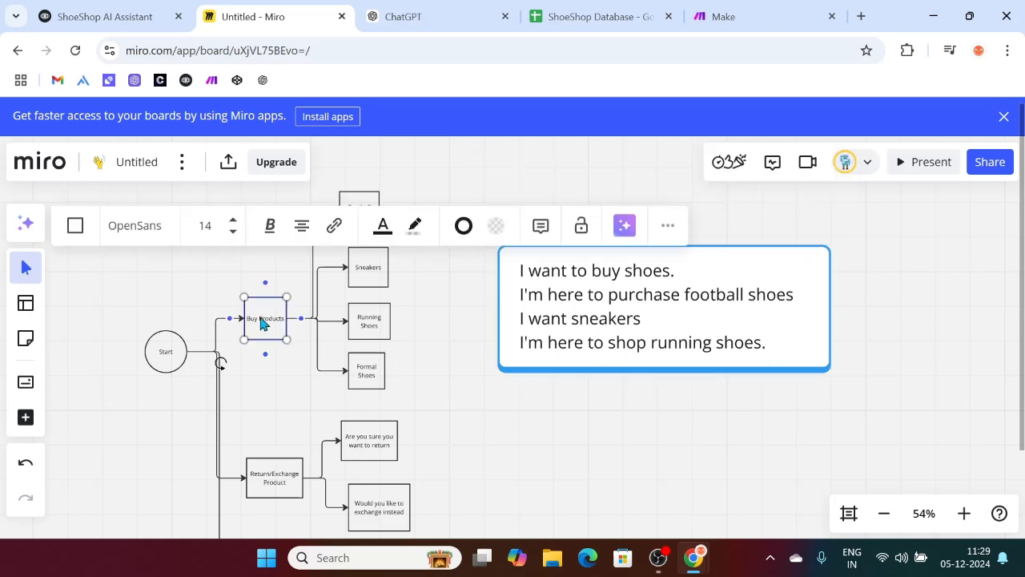
click(154, 11)
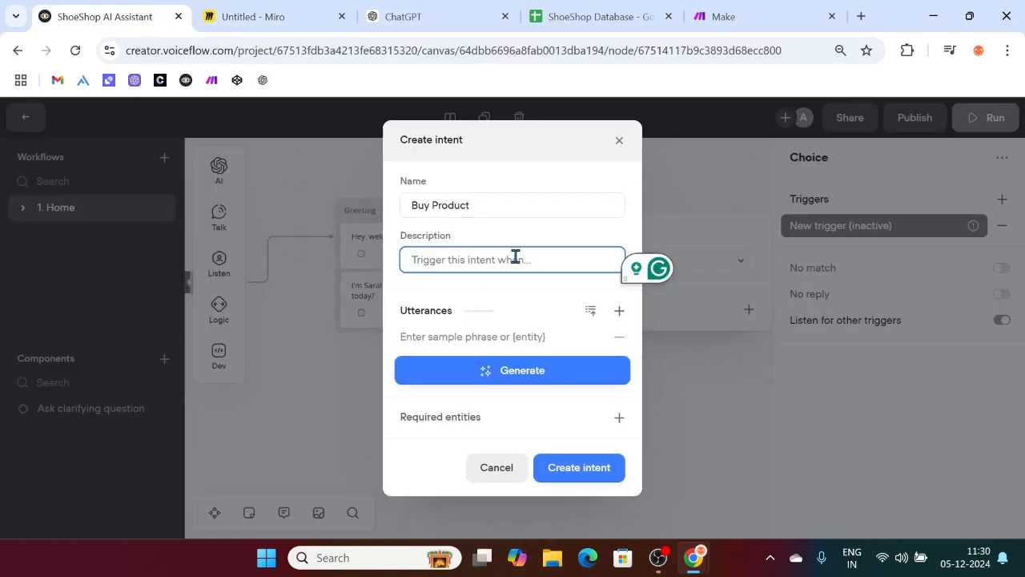
Step: Enter the description 'The user's query is about buying, purchasing, or shopping shoes from ShoeShop.'
text(The)
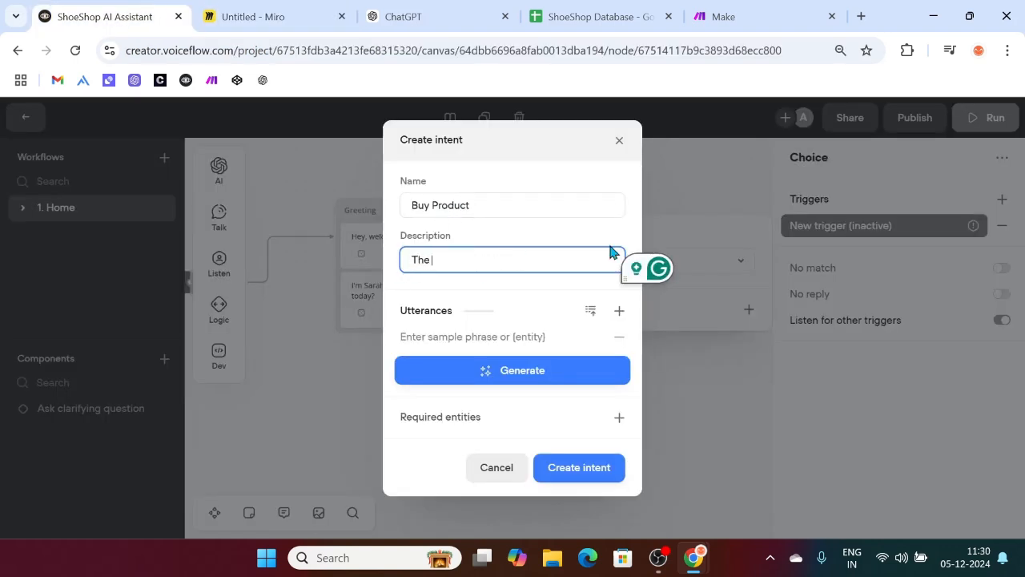
text( user)
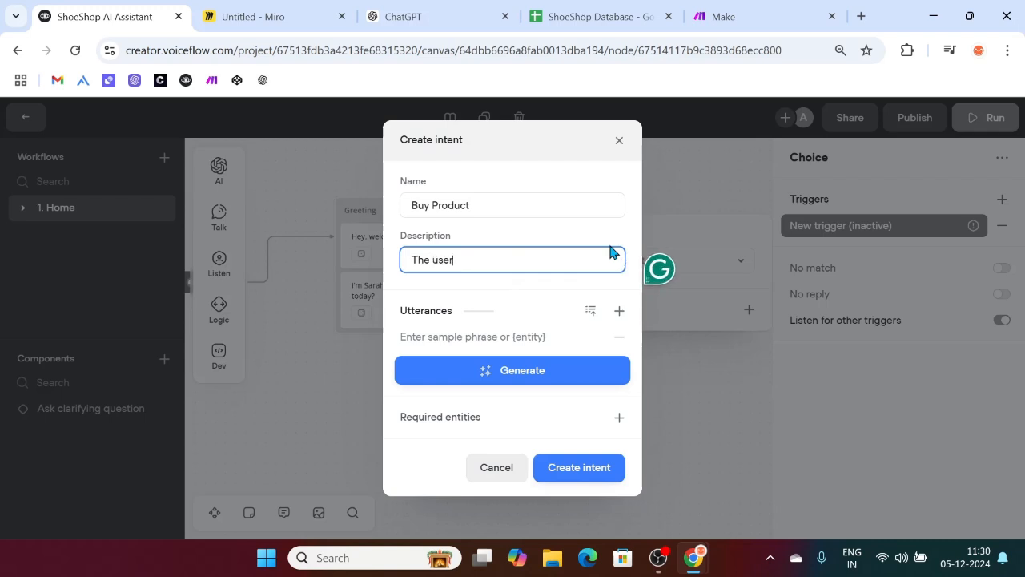
text('s query is about buying, purchasing, sho)
text(pping)
key(BackSpace)
key(BackSpace)
key(BackSpace)
key(BackSpace)
key(BackSpace)
key(BackSpace)
key(BackSpace)
key(BackSpace)
text(or shopping)
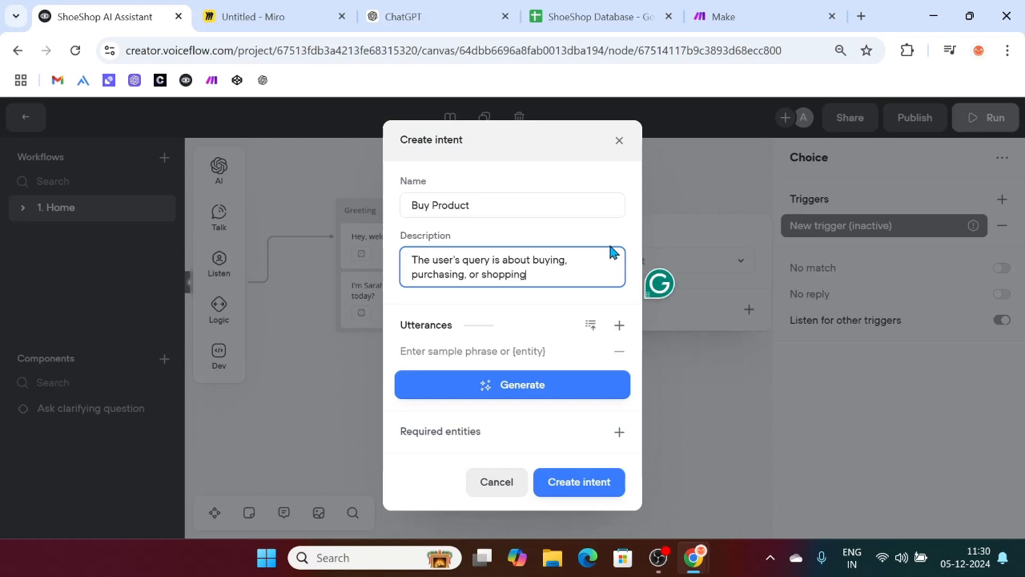
text( shoes from ShoeS)
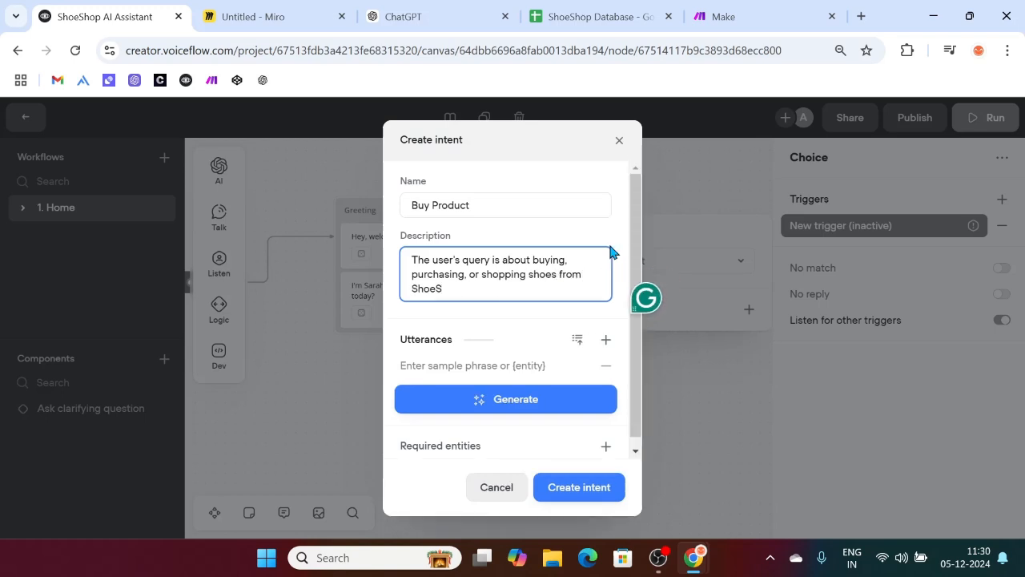
text(hop.)
click(457, 365)
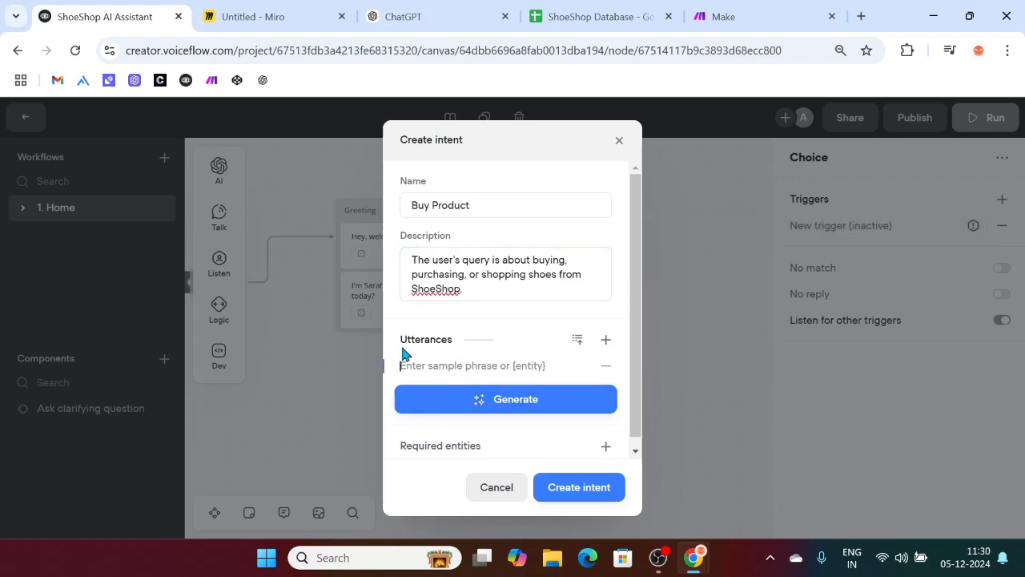
click(290, 11)
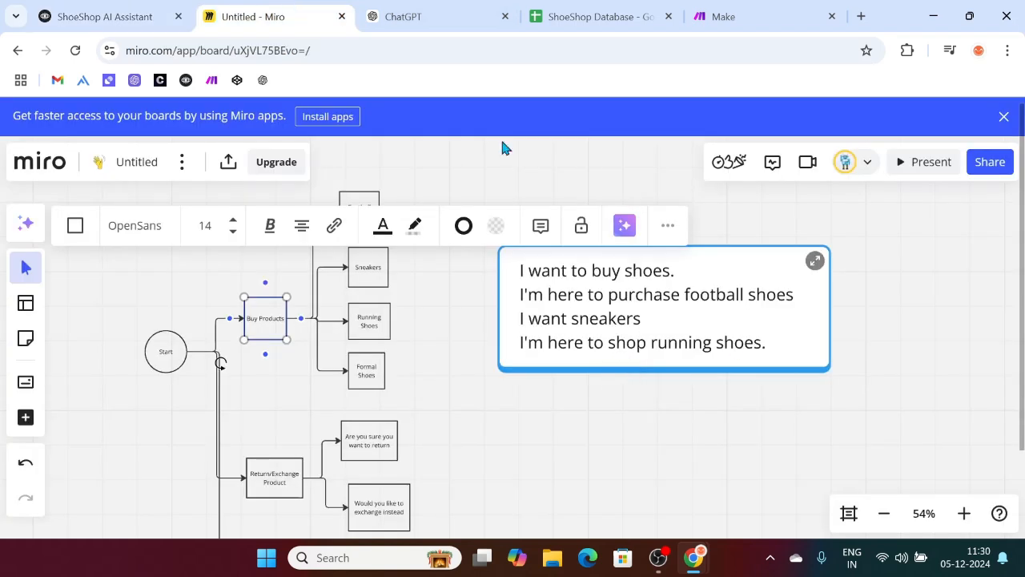
mouse_move(522, 270)
mouse_down()
mouse_move(663, 275)
mouse_move(523, 293)
mouse_move(506, 278)
mouse_up()
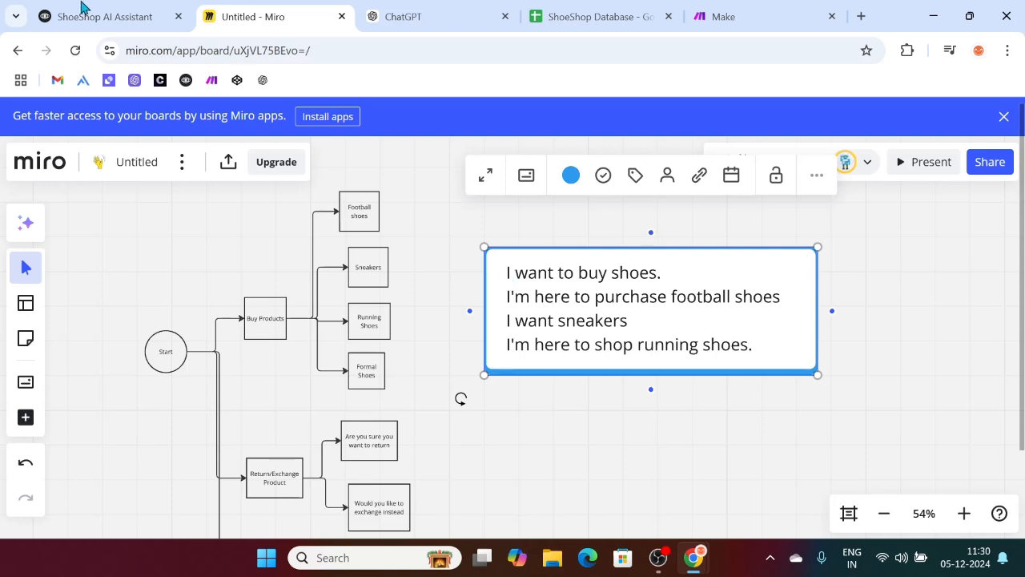
click(104, 12)
Step: Enter three Buy Product utterances: 'I want to buy some sneakers', 'I'm here to purchase shoes', 'Show me what you got'
text(I)
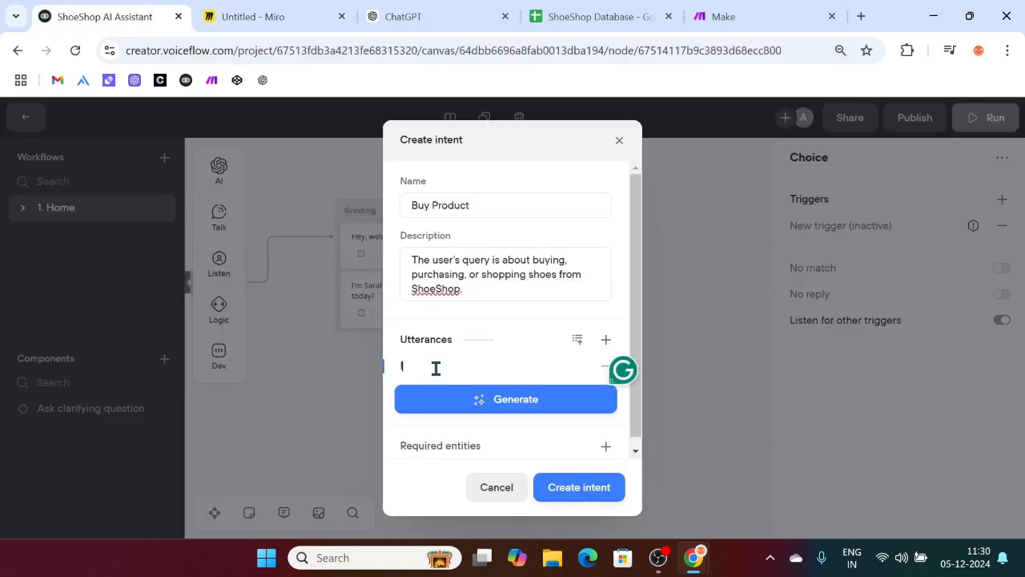
text( want to buy some sneakers)
click(565, 398)
click(605, 341)
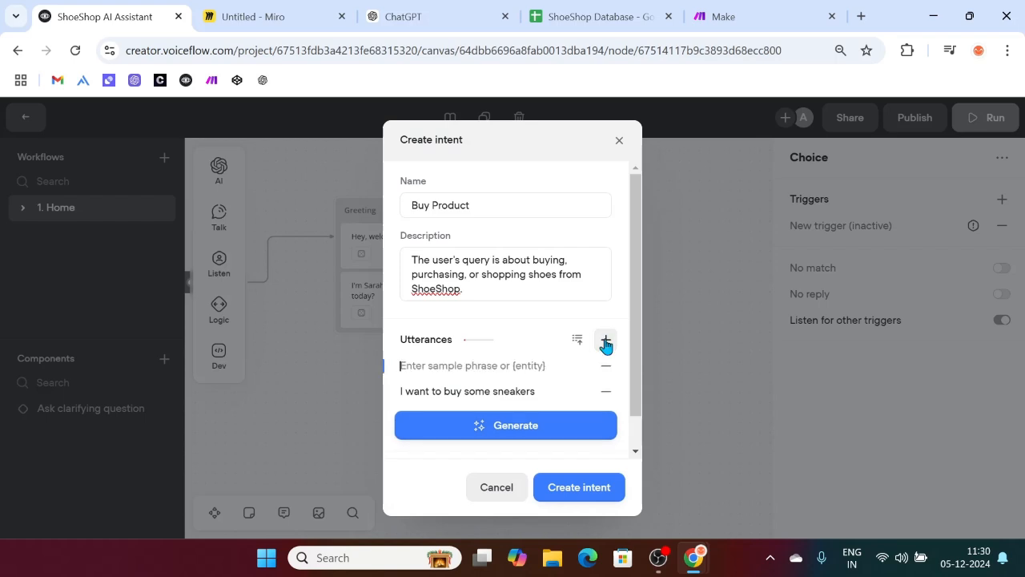
text(I')
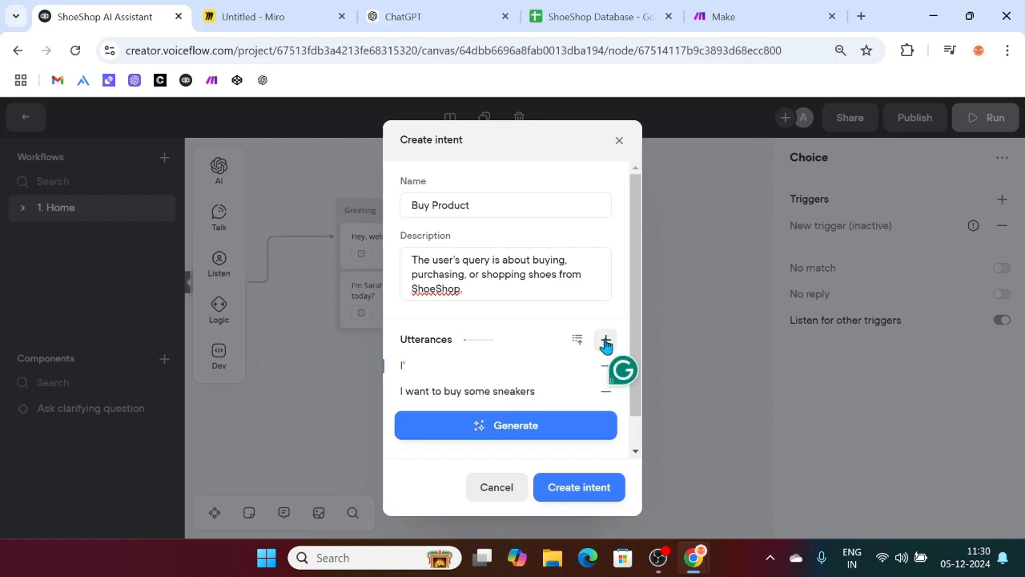
text(m here to purchase shoes)
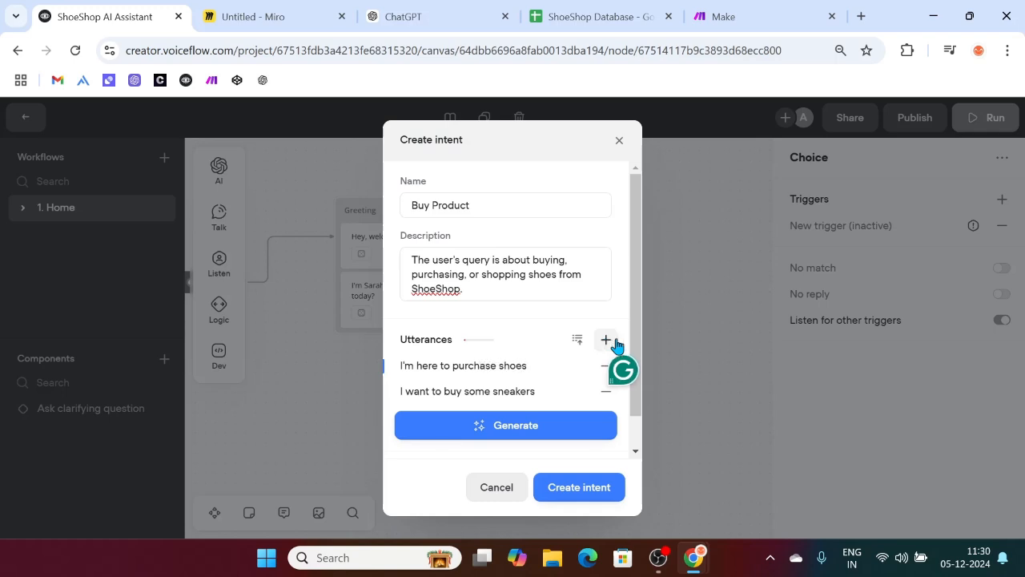
click(606, 341)
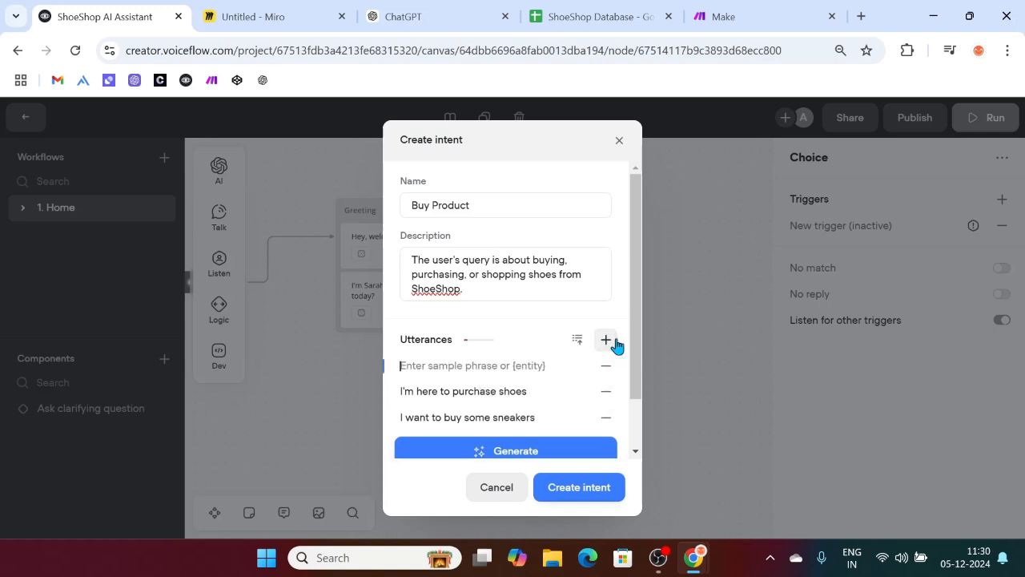
text(Show me shome)
key(BackSpace)
key(BackSpace)
key(BackSpace)
key(BackSpace)
key(BackSpace)
text(what)
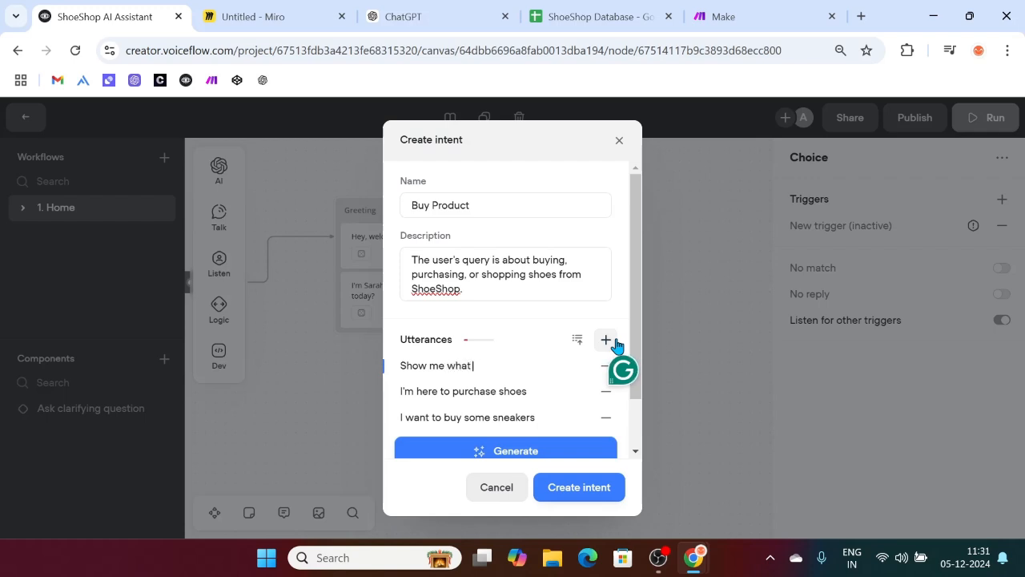
text( you got)
click(607, 341)
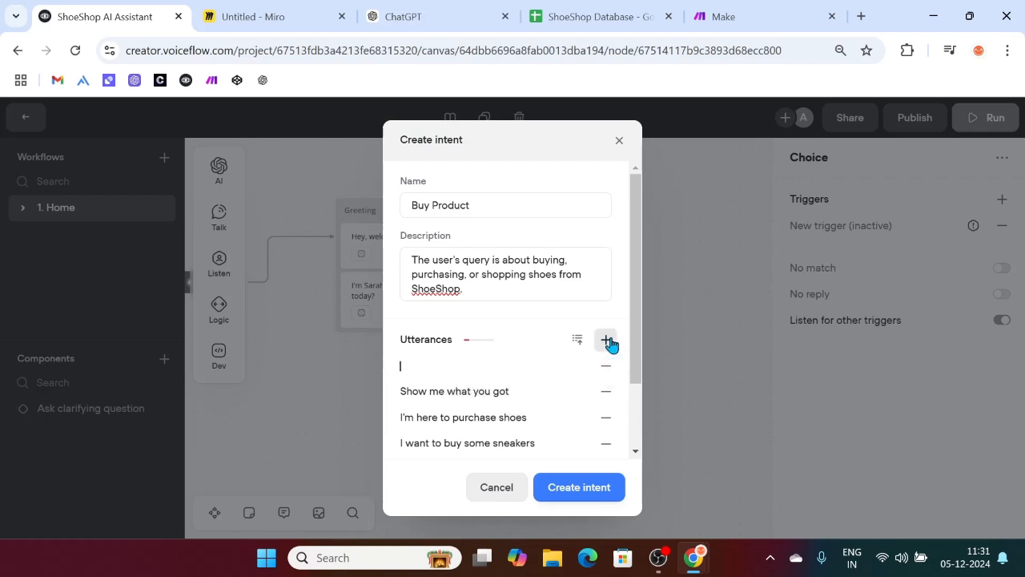
text(I)
key(BackSpace)
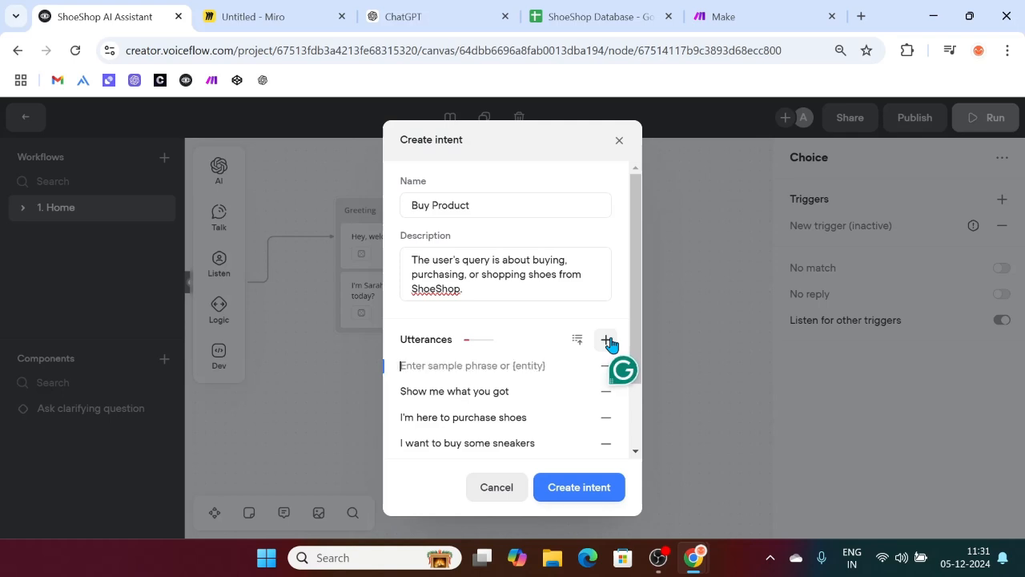
scroll(534, 421, down, 2)
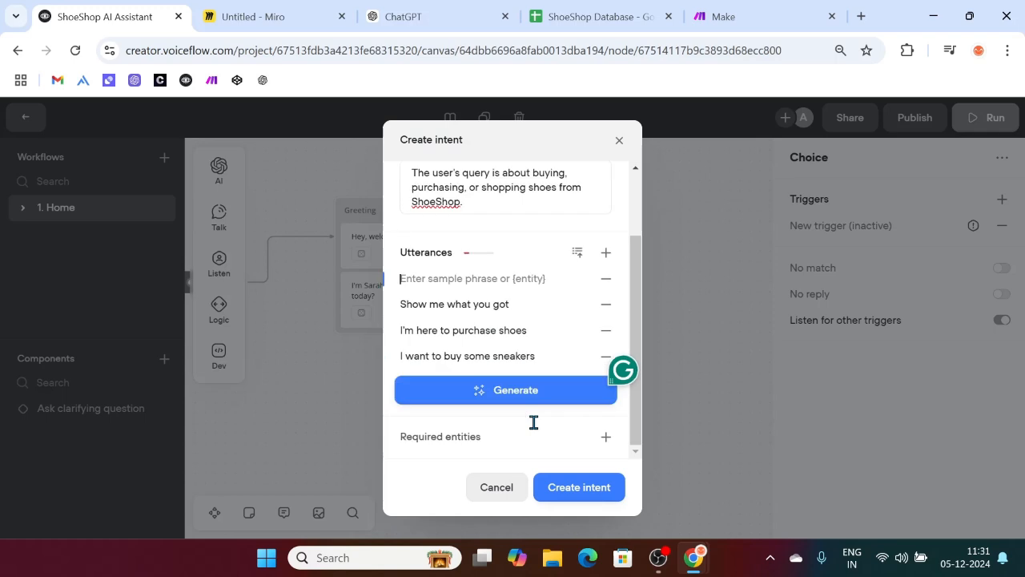
Step: Generate AI sample utterances and end the first one with 'your shoe collections?' instead of electronics
click(533, 388)
click(497, 419)
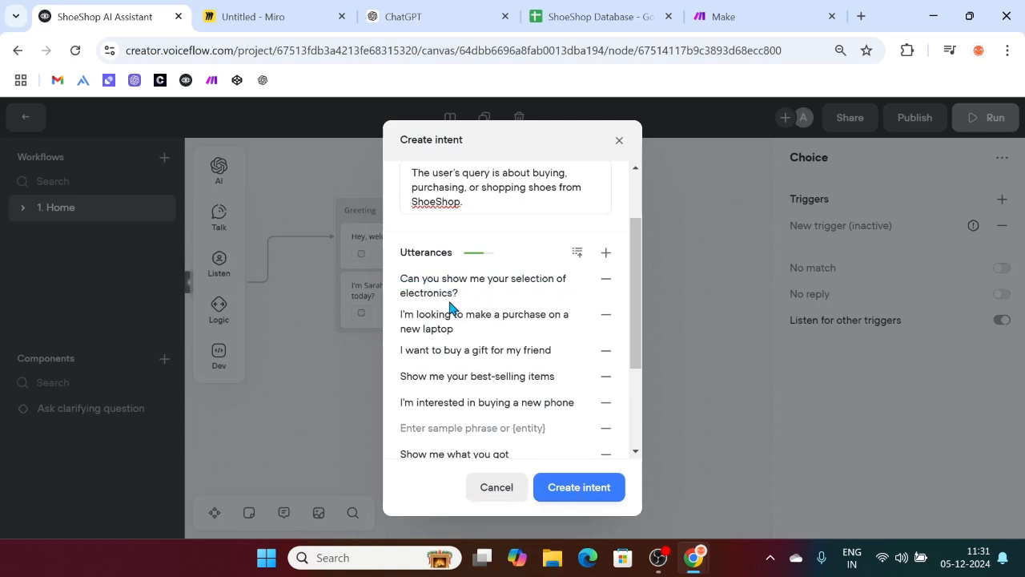
drag(464, 294, 401, 293)
key(BackSpace)
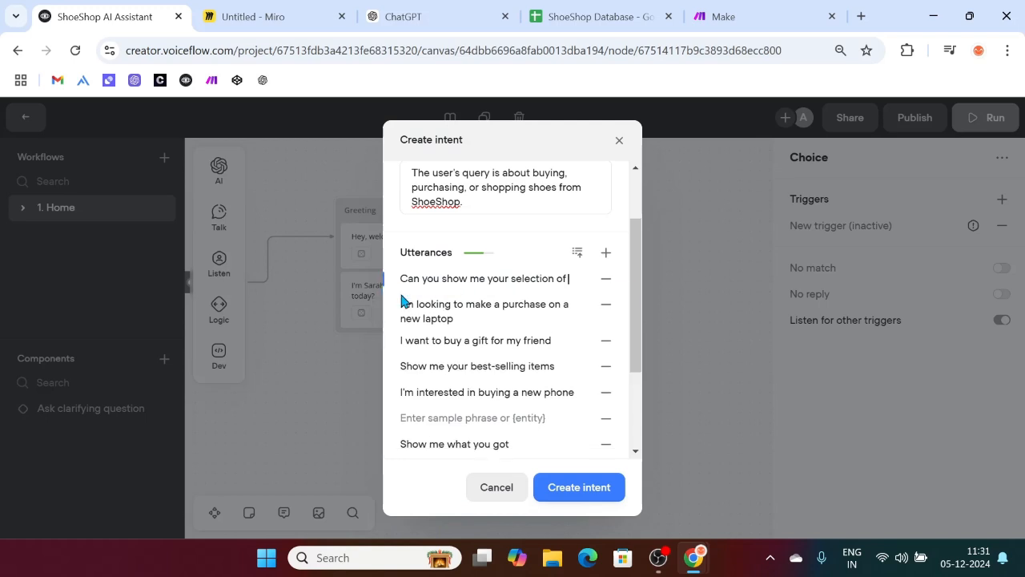
key(BackSpace)
key(BackSpace)
key(BackSpace)
key(BackSpace)
key(BackSpace)
key(BackSpace)
key(BackSpace)
key(BackSpace)
key(BackSpace)
key(BackSpace)
key(BackSpace)
text(YOUR)
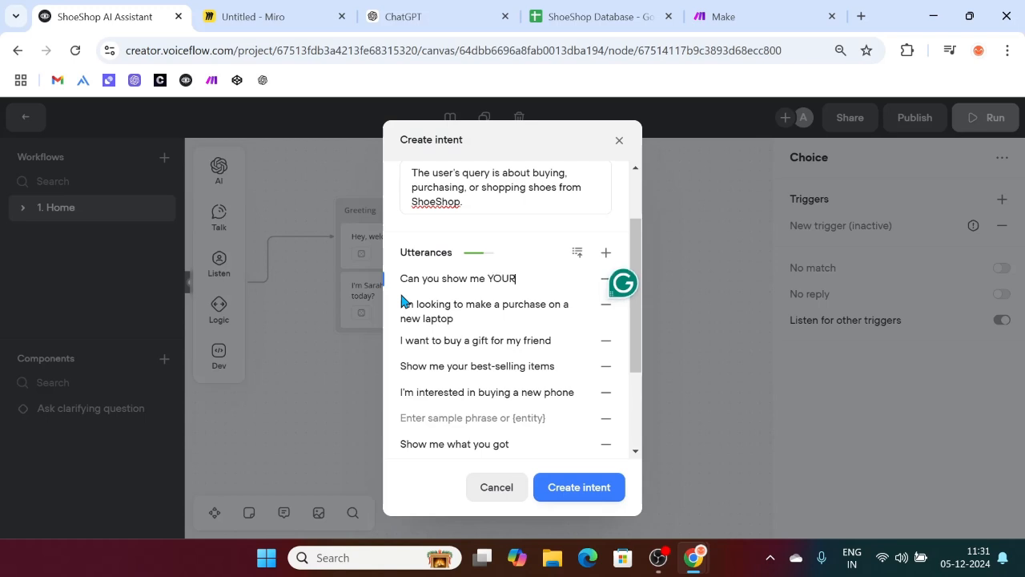
key(BackSpace)
text(your shoe collections?)
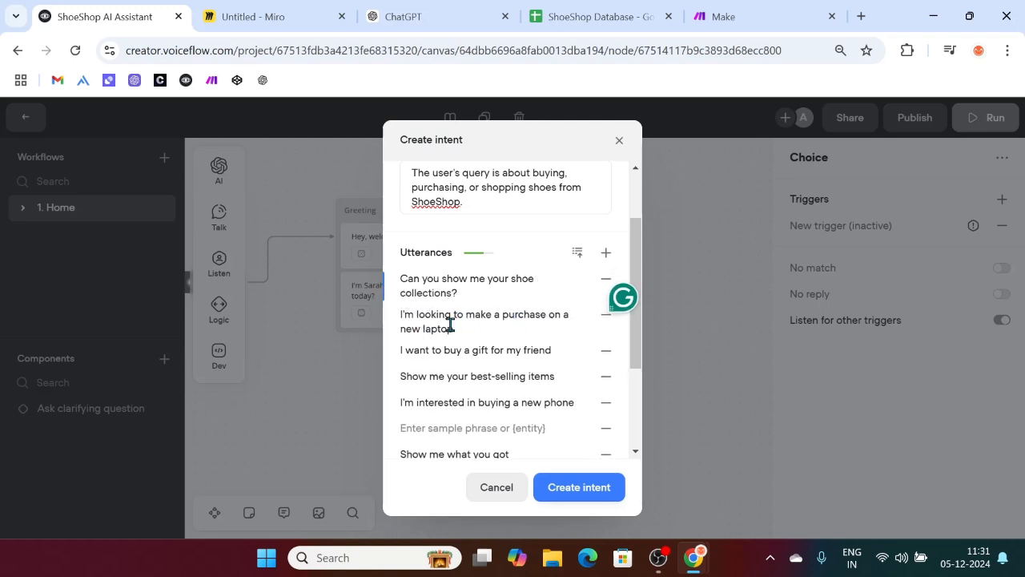
Step: Drop 'new laptop' from the purchase phrase and reword the gift phrase to buying 'a pair of shoes for' a friend
drag(460, 328, 407, 329)
key(BackSpace)
key(BackSpace)
key(BackSpace)
key(BackSpace)
key(BackSpace)
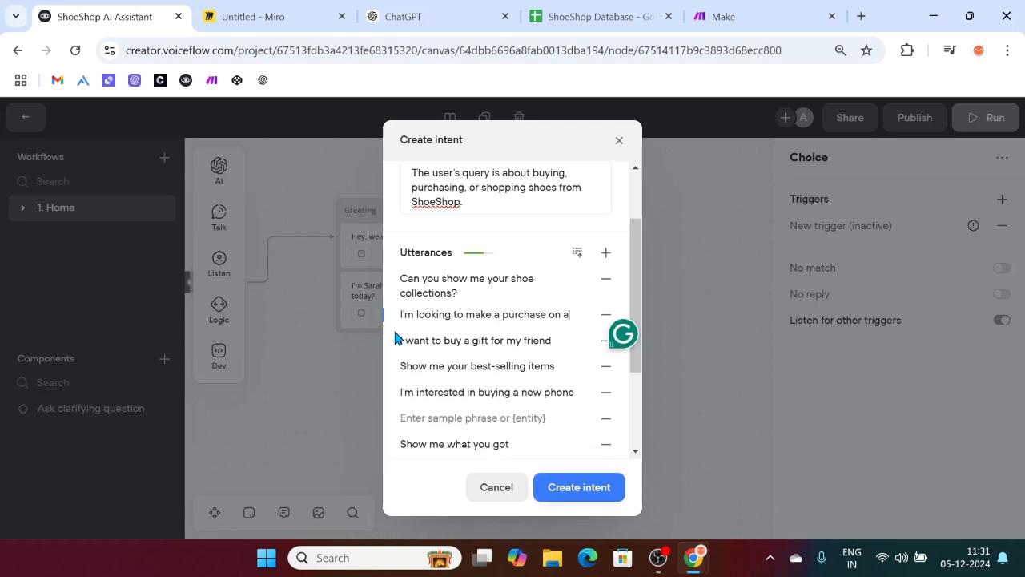
key(BackSpace)
key(BackSpace)
text(.)
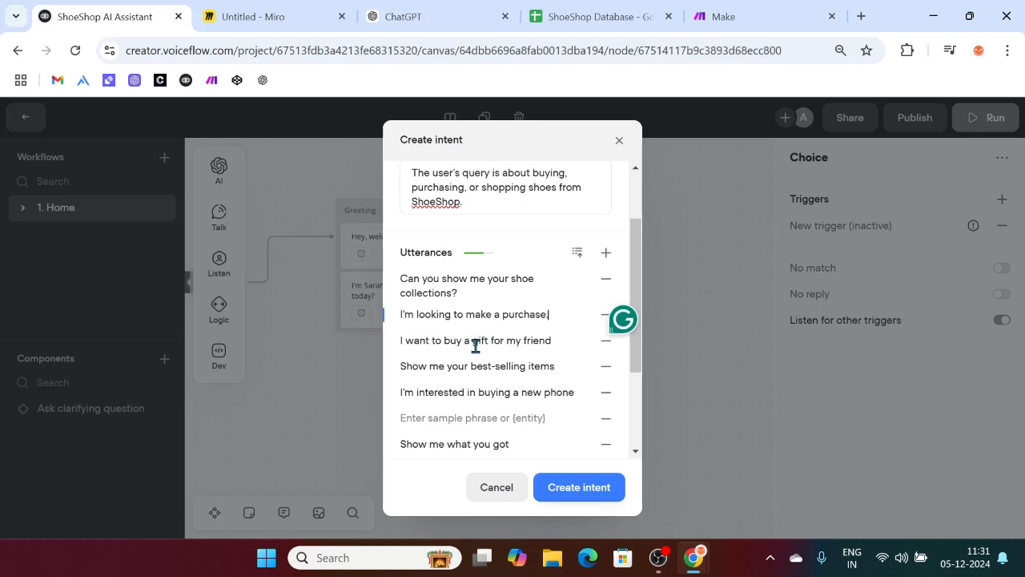
drag(474, 342, 505, 341)
key(BackSpace)
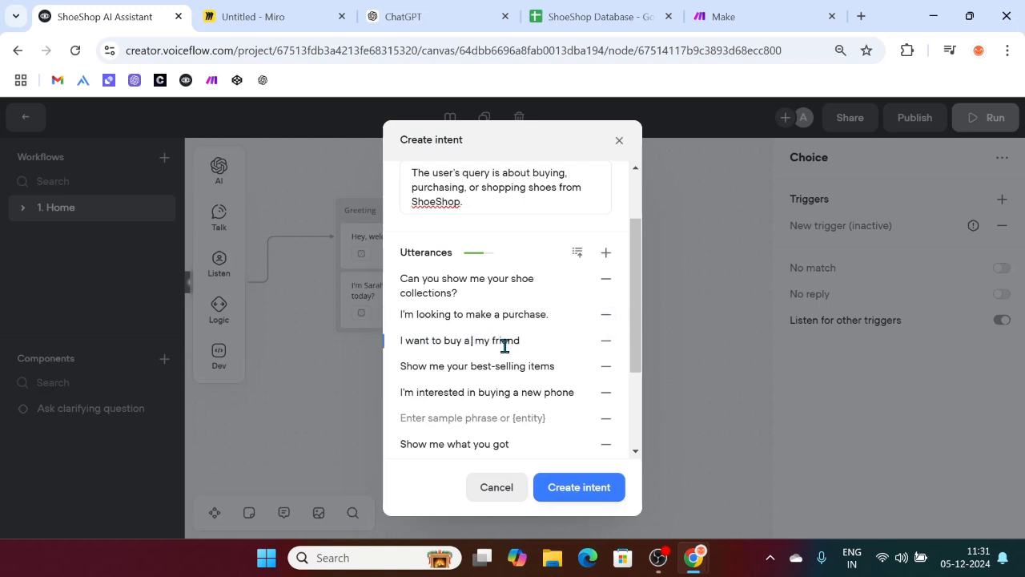
key(BackSpace)
key(BackSpace)
text(s)
key(BackSpace)
text(a pari)
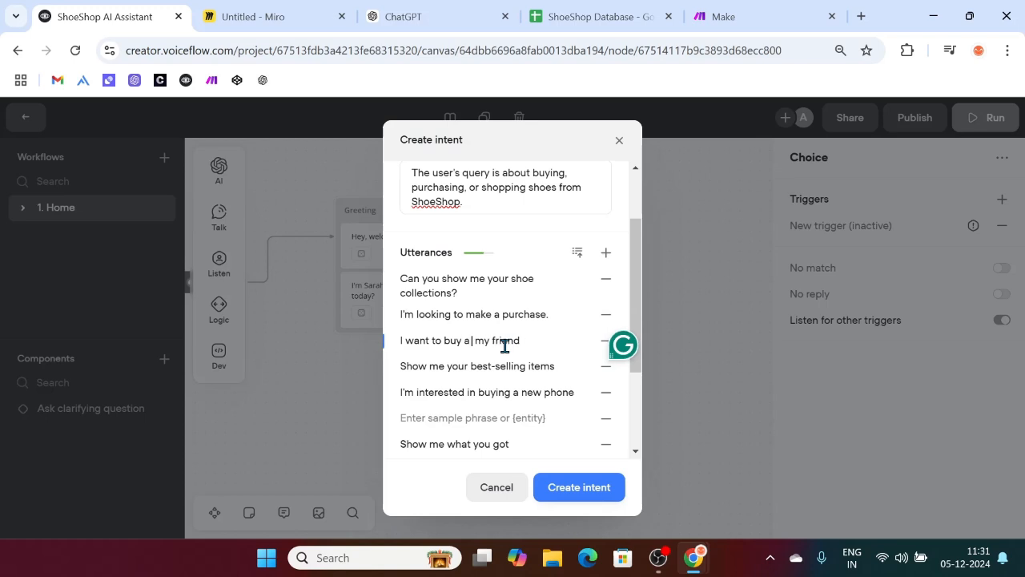
key(BackSpace)
key(BackSpace)
text(ir of shoes for)
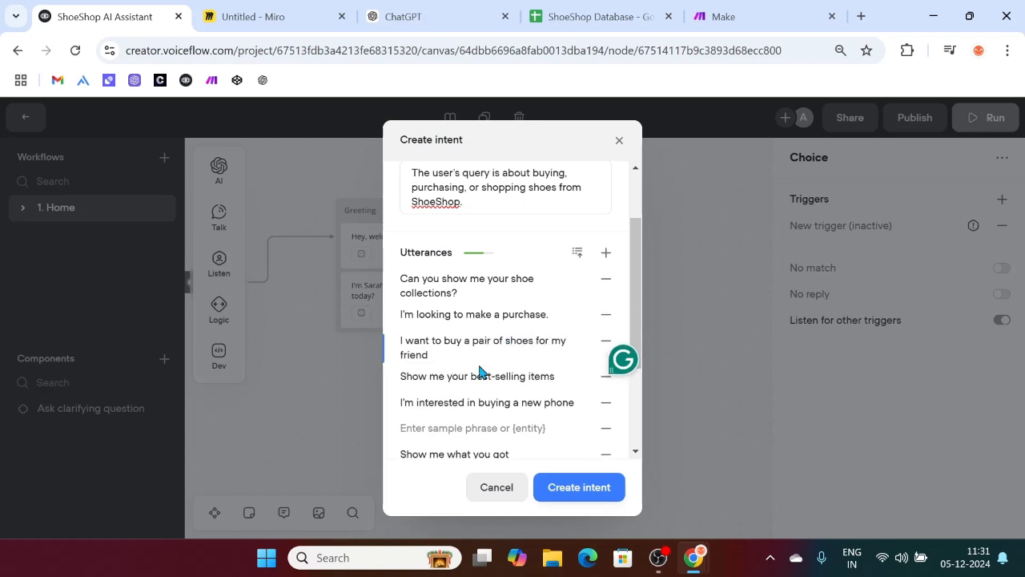
Step: Change 'items' to 'running shoes' and 'new phone' to 'your formal shoes' in the generated phrases
scroll(506, 376, down, 1)
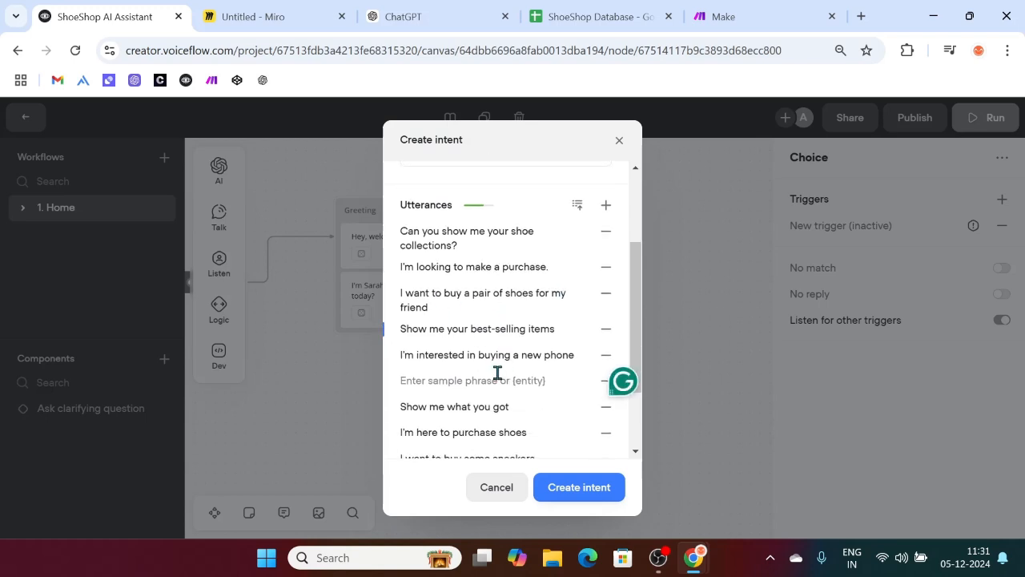
click(555, 330)
key(BackSpace)
key(BackSpace)
key(BackSpace)
key(BackSpace)
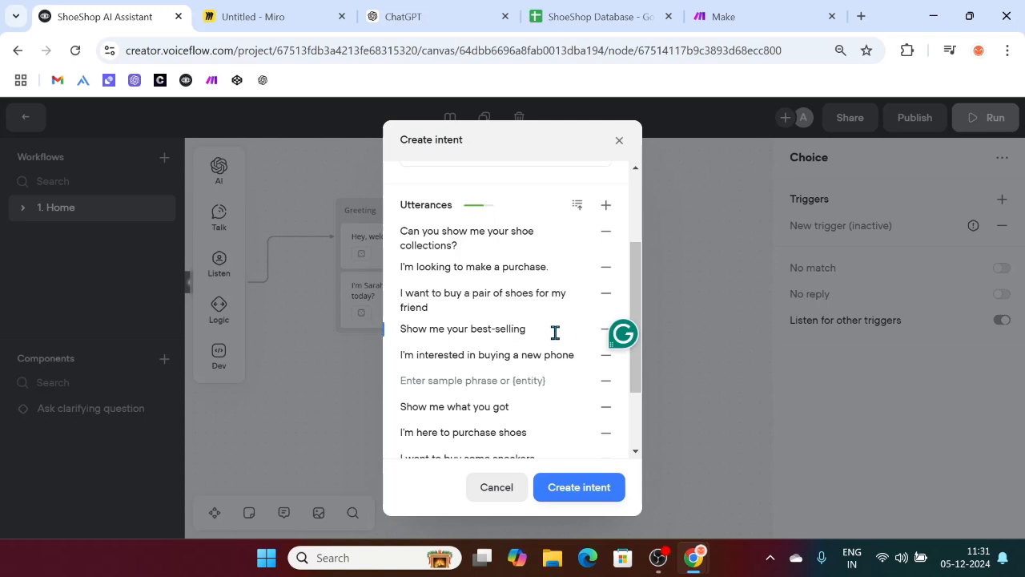
text(running shoes)
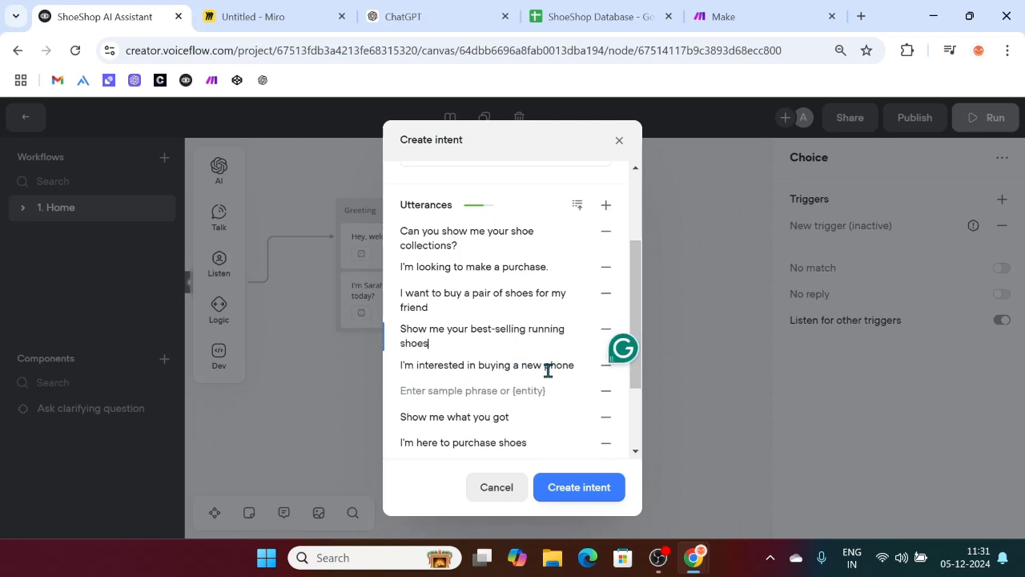
drag(521, 366, 577, 373)
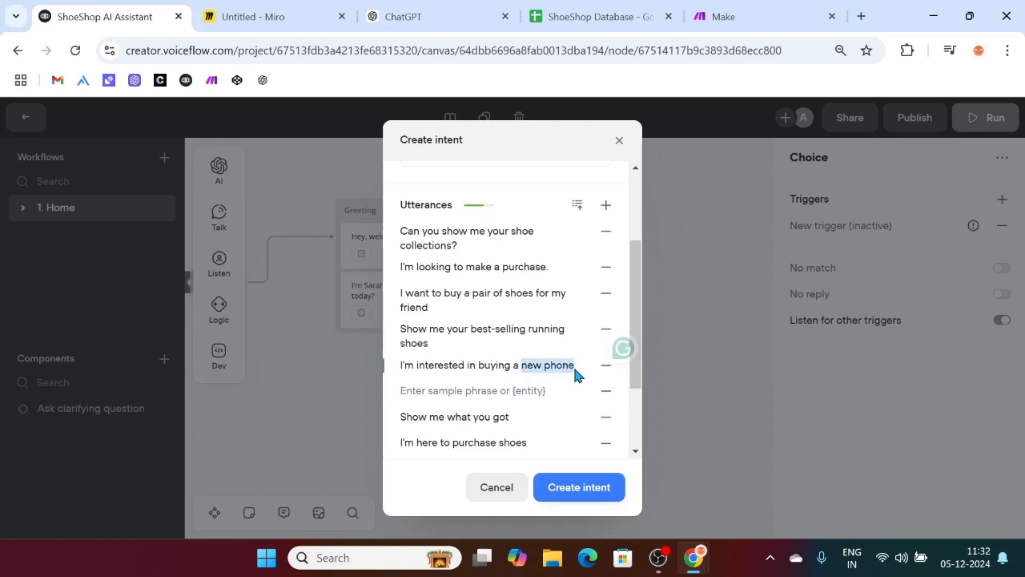
key(BackSpace)
key(BackSpace)
key(BackSpace)
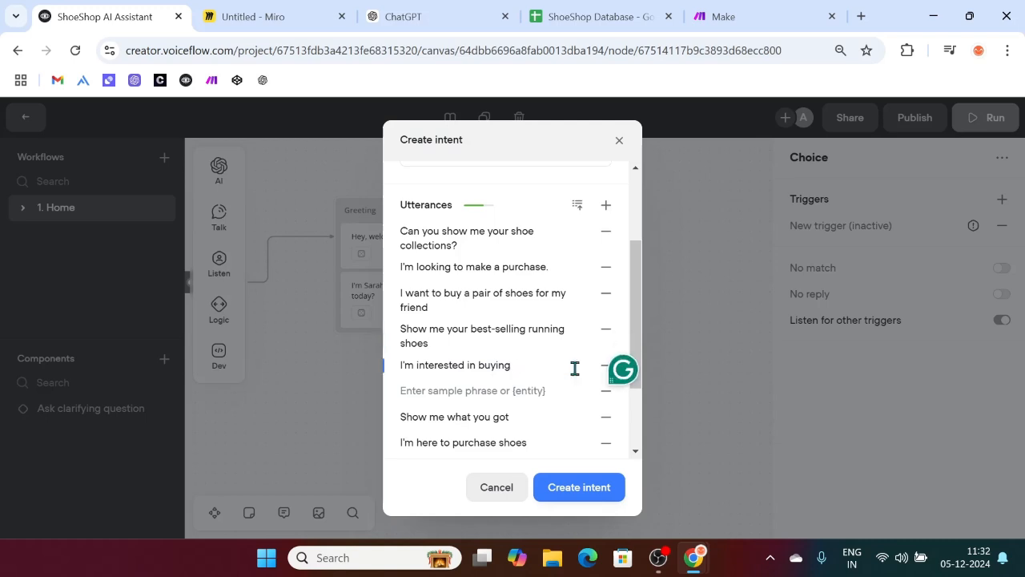
text(your formal shoes)
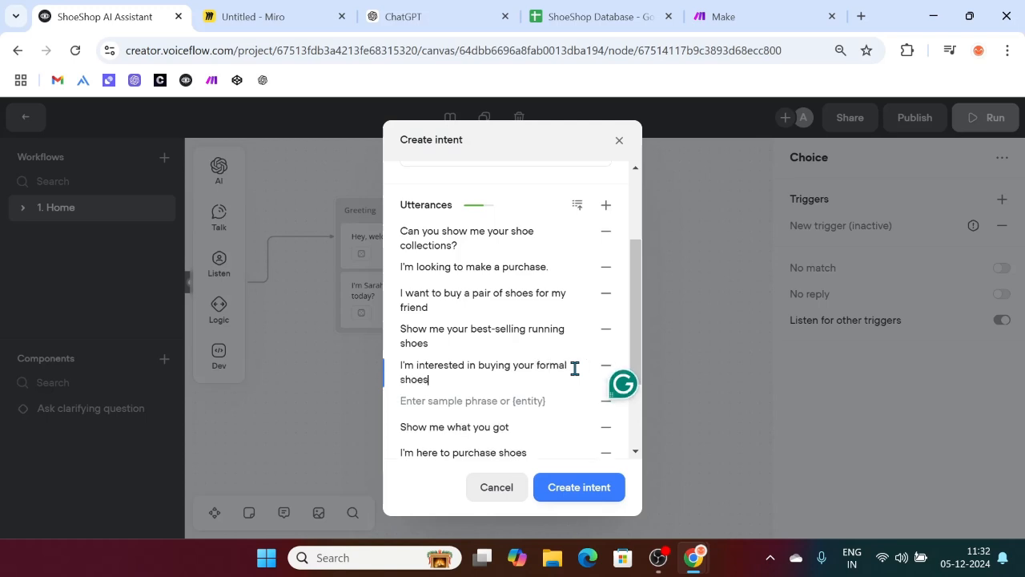
Step: Add the utterance 'I'm here to buy.' in the empty entry
scroll(574, 369, down, 1)
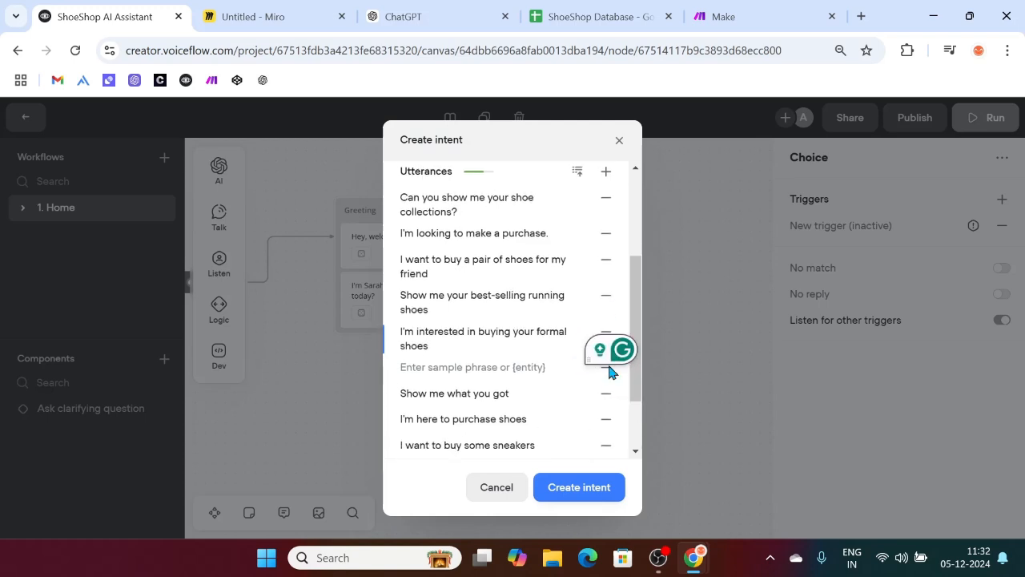
click(504, 367)
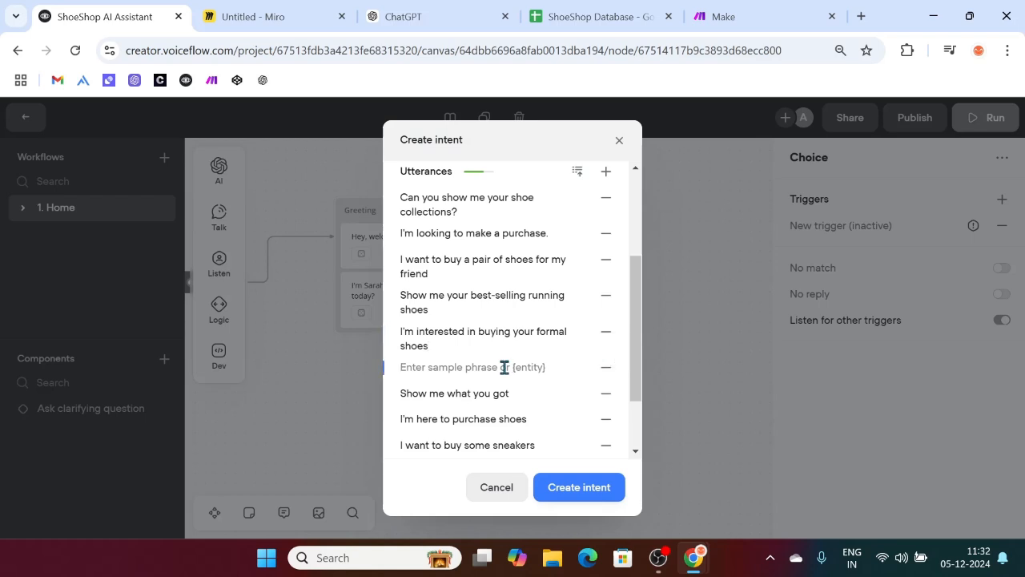
text(S)
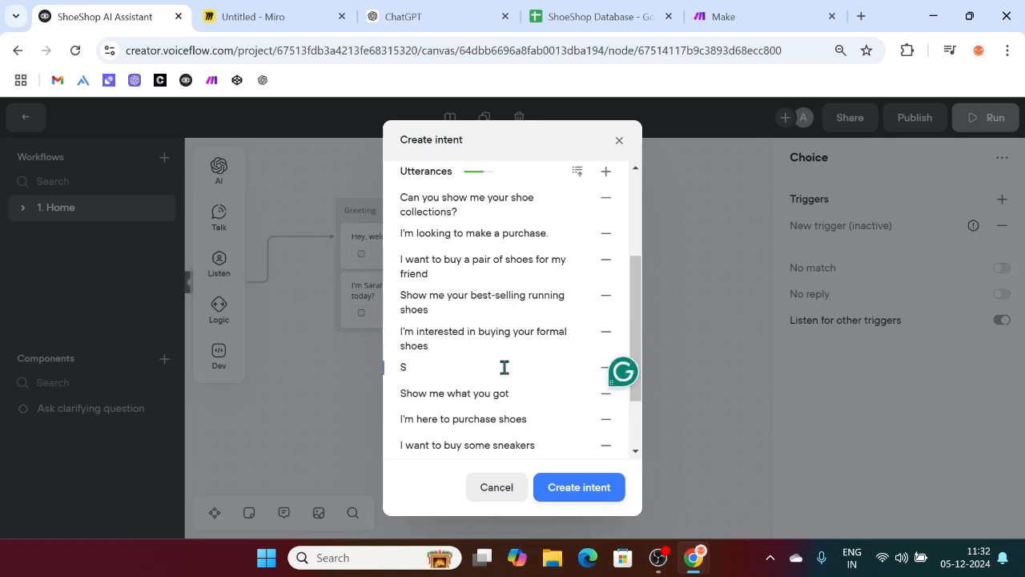
key(BackSpace)
text(Show me what)
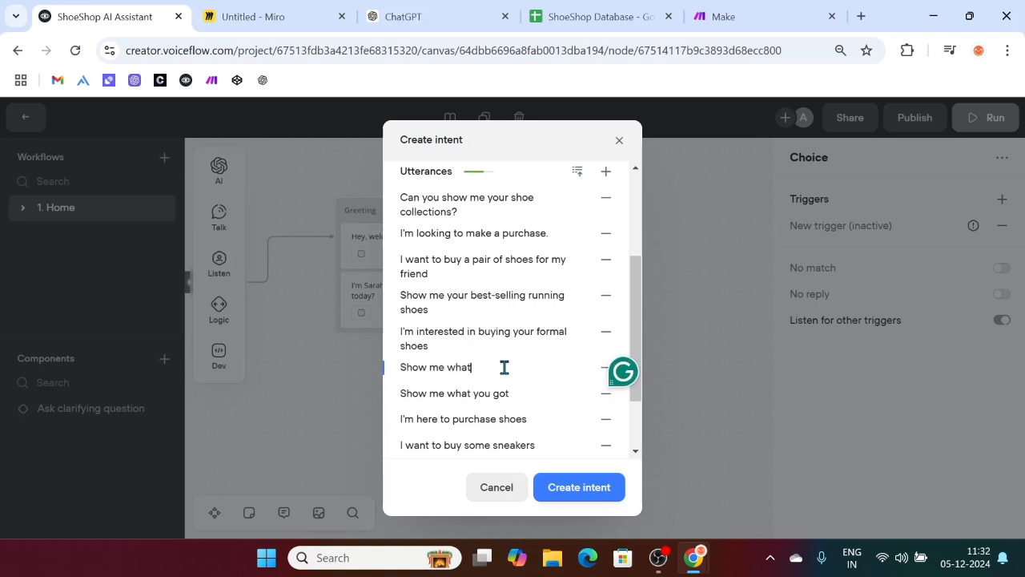
key(BackSpace)
key(BackSpace)
key(BackSpace)
key(BackSpace)
key(BackSpace)
key(BackSpace)
key(BackSpace)
key(BackSpace)
key(BackSpace)
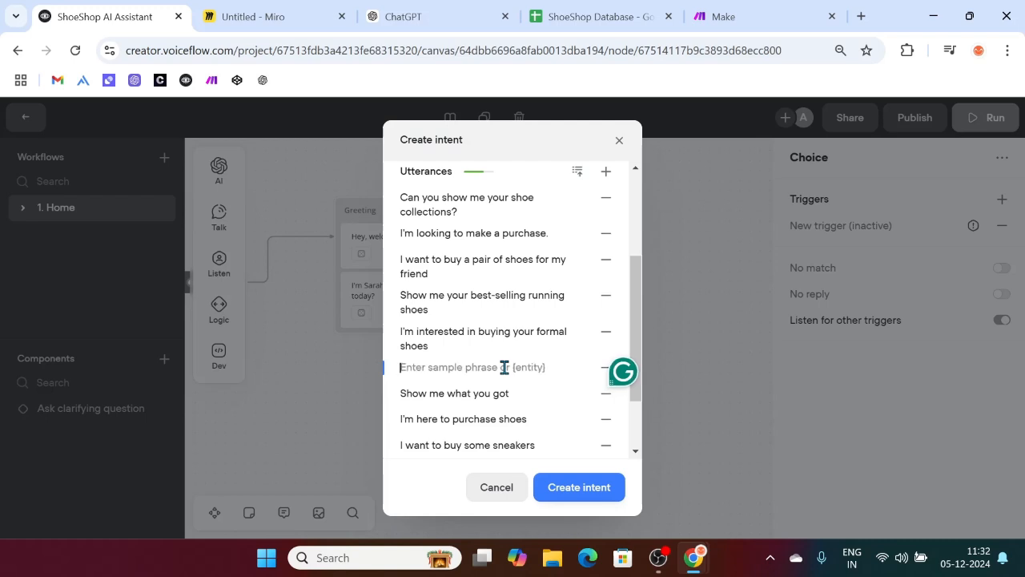
text(I'm here to)
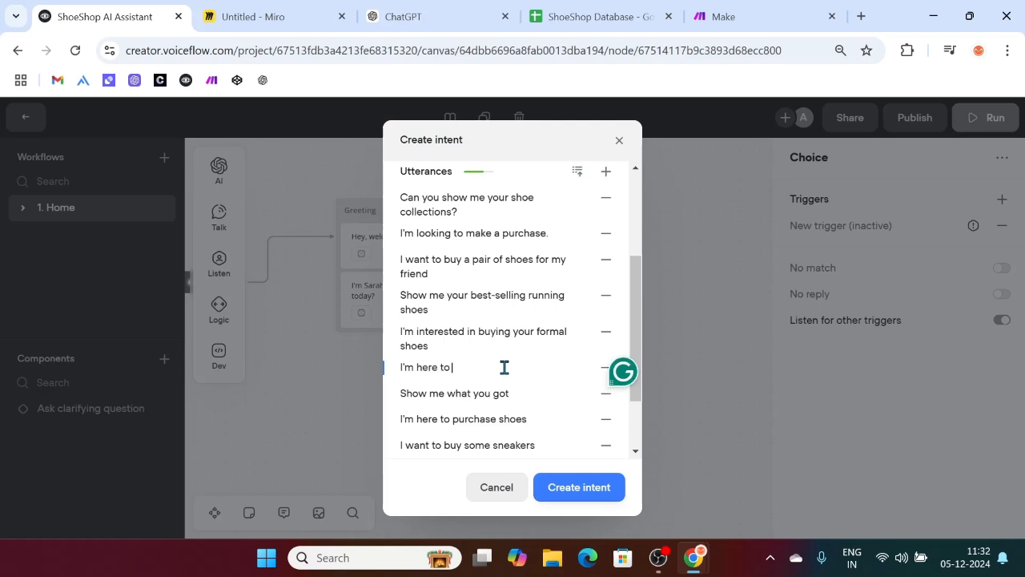
text( buy.)
scroll(505, 367, down, 2)
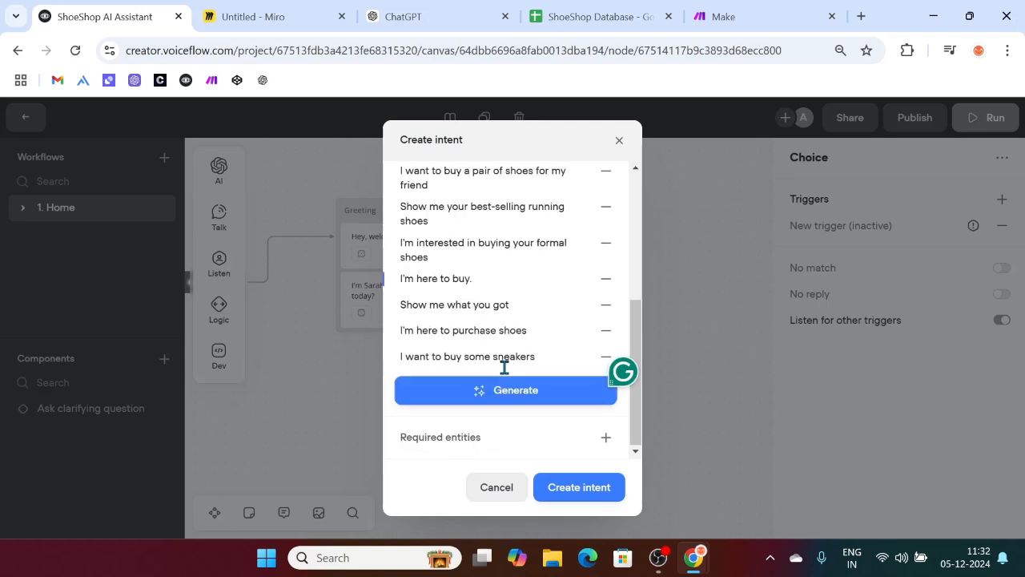
scroll(504, 373, up, 5)
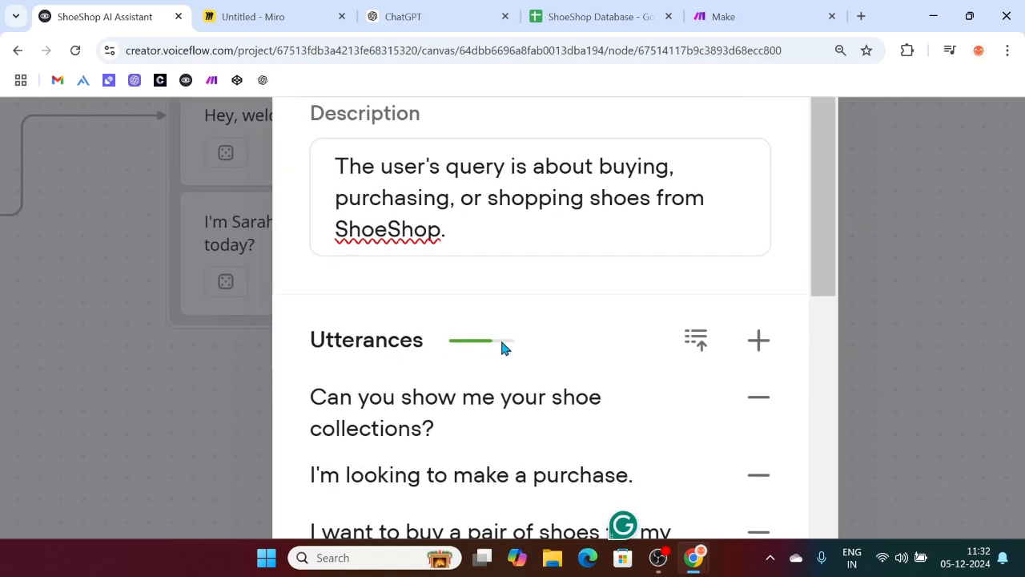
Step: Generate another batch of sample phrases and delete the discounts utterance
scroll(517, 336, down, 5)
text(.)
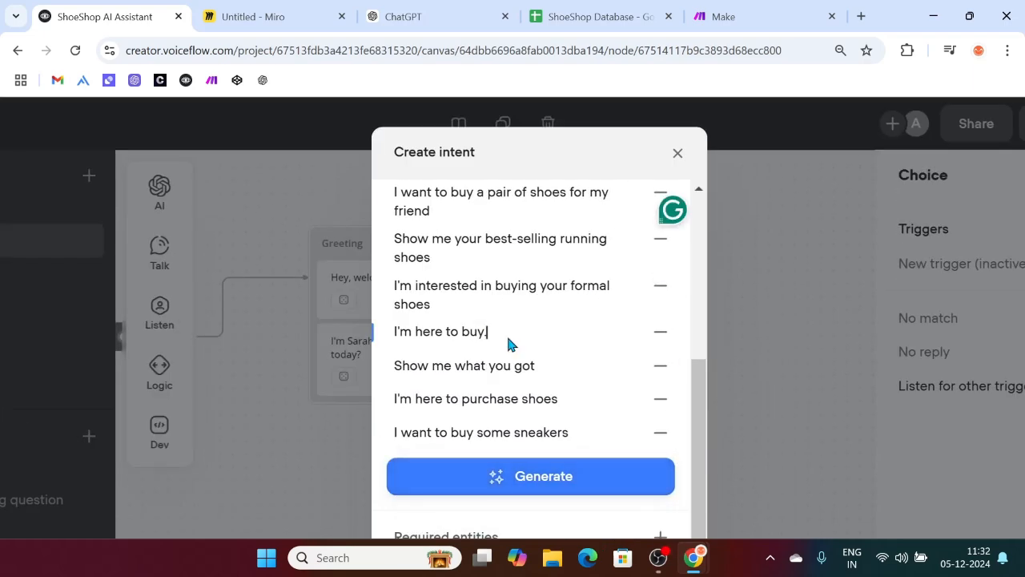
click(517, 464)
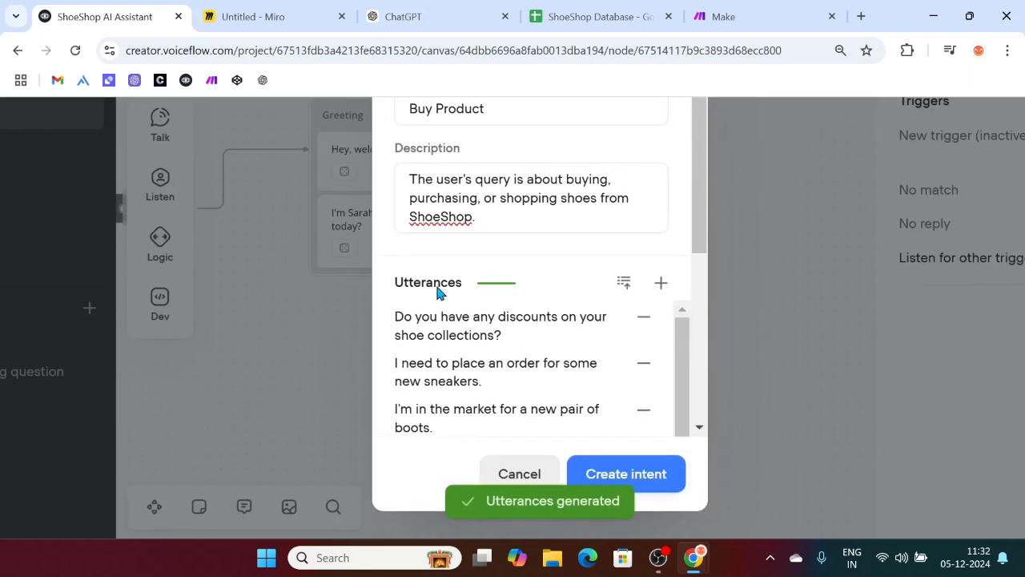
drag(499, 320, 556, 316)
key(BackSpace)
key(BackSpace)
key(BackSpace)
key(BackSpace)
key(BackSpace)
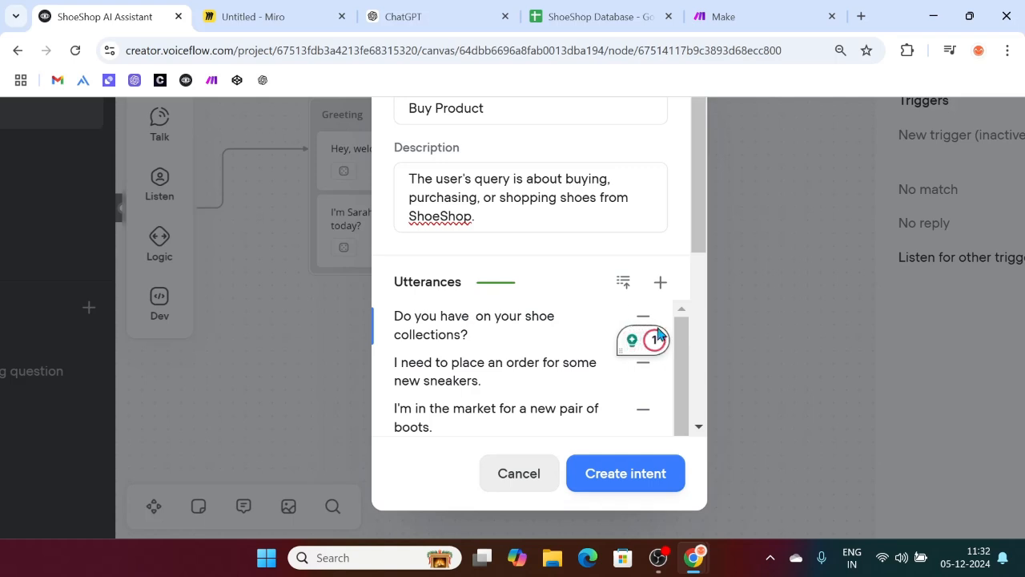
click(643, 316)
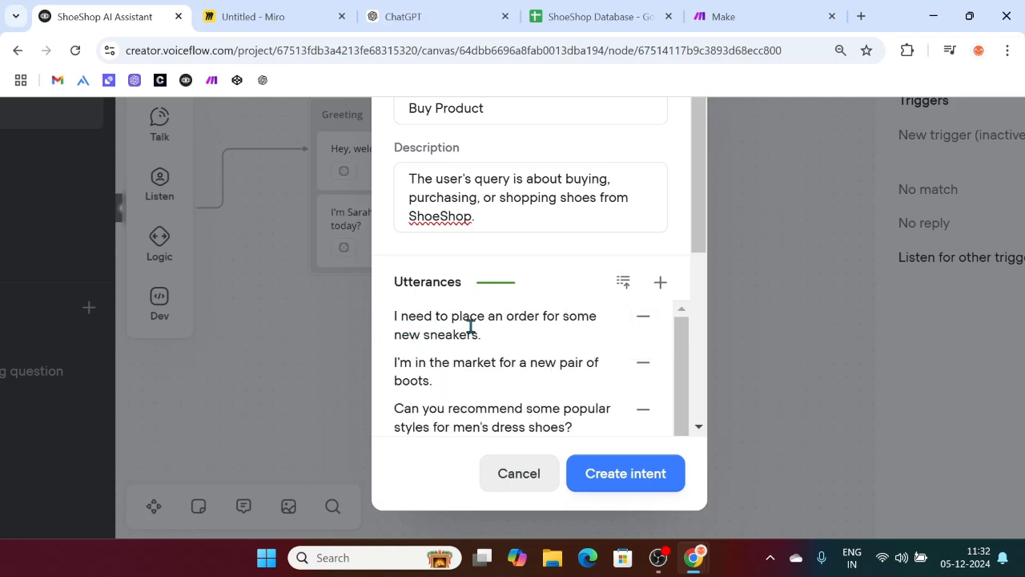
Step: Remove 'men's dress' from the third generated phrase
scroll(524, 350, down, 1)
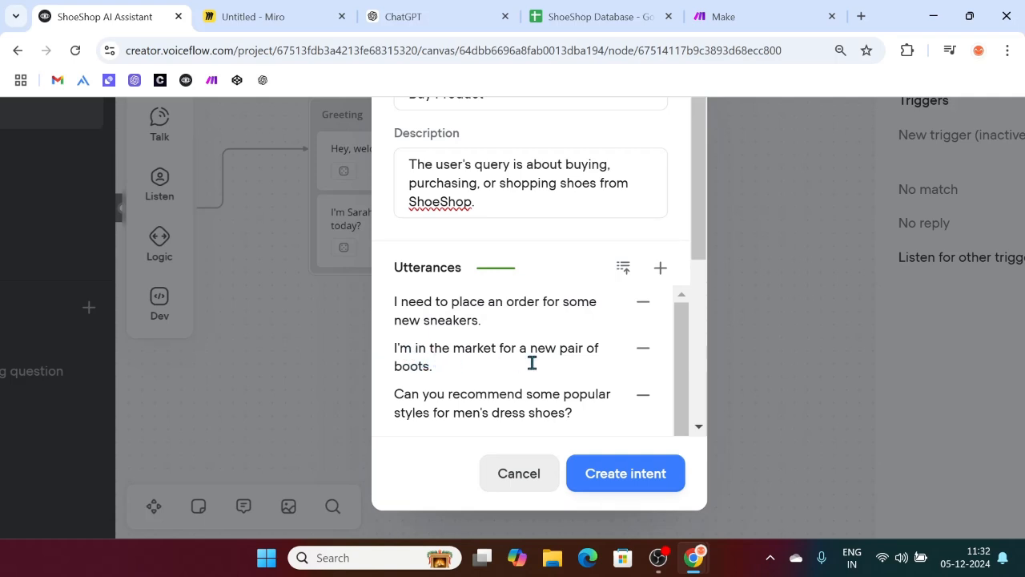
scroll(605, 370, down, 2)
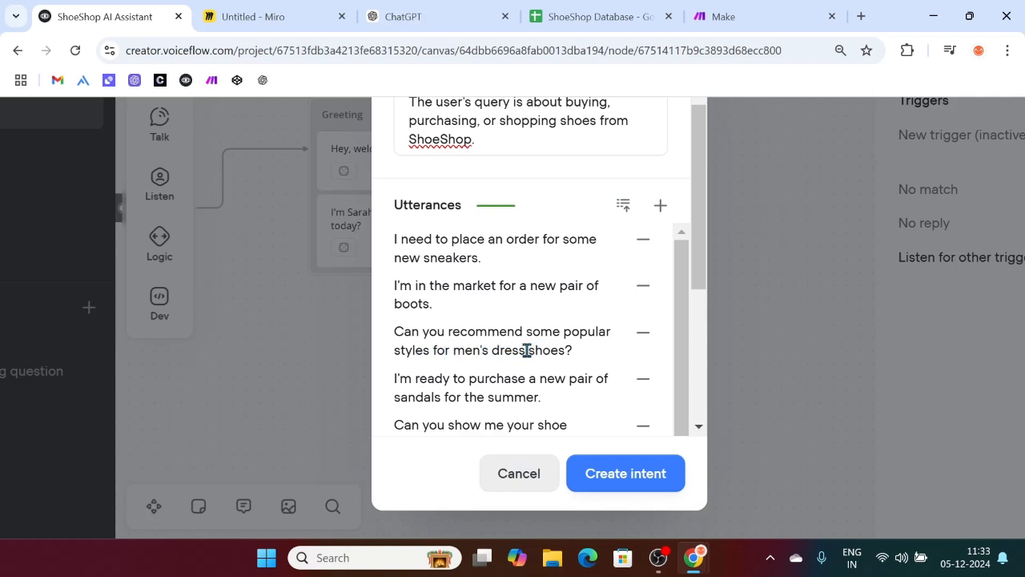
drag(523, 350, 456, 350)
key(BackSpace)
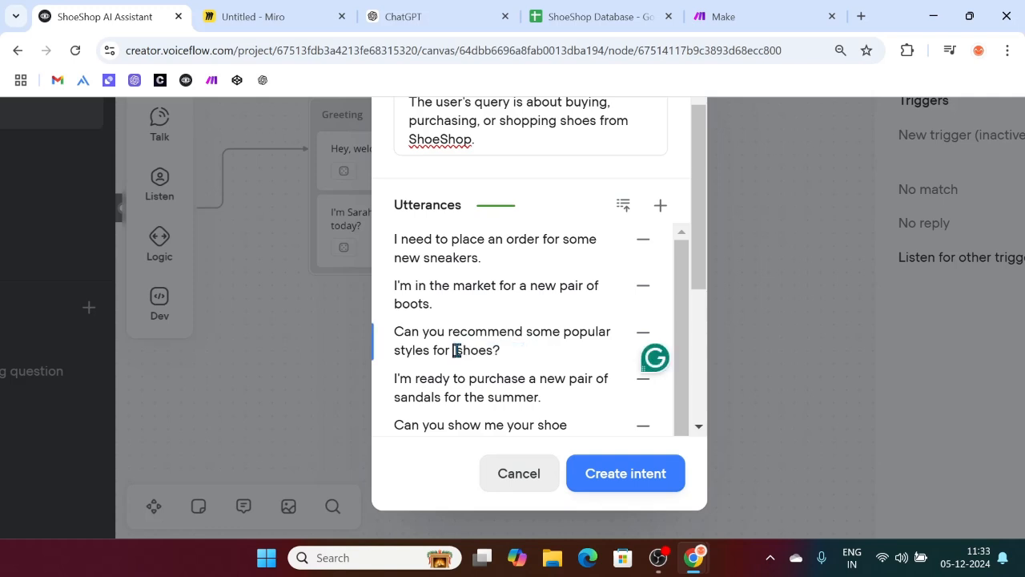
key(BackSpace)
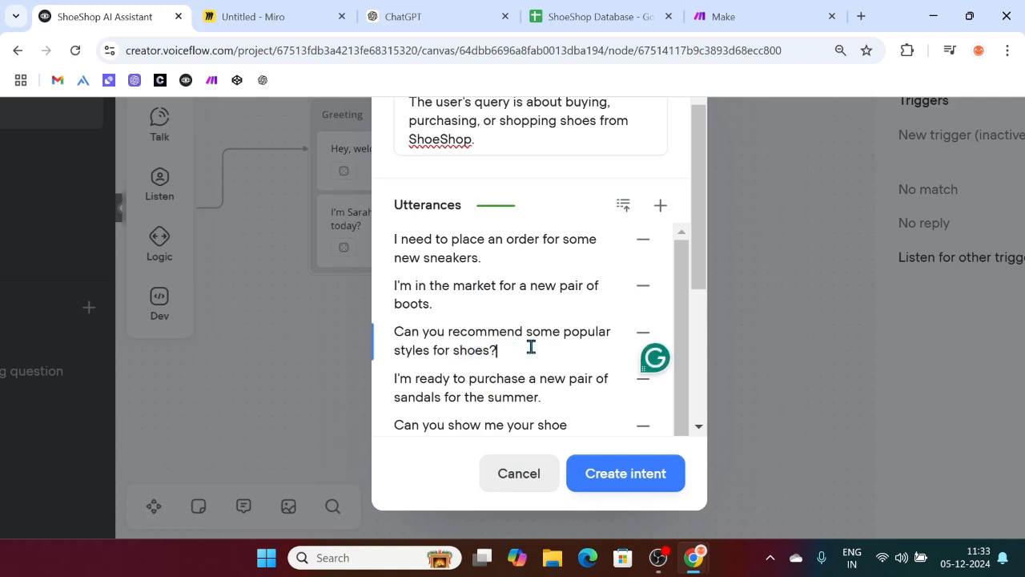
Step: Reword 'sandals for the summer' to 'sneakers for the party' and zoom the page out
scroll(530, 346, down, 1)
click(441, 320)
drag(410, 324, 400, 325)
key(BackSpace)
text(sneakers)
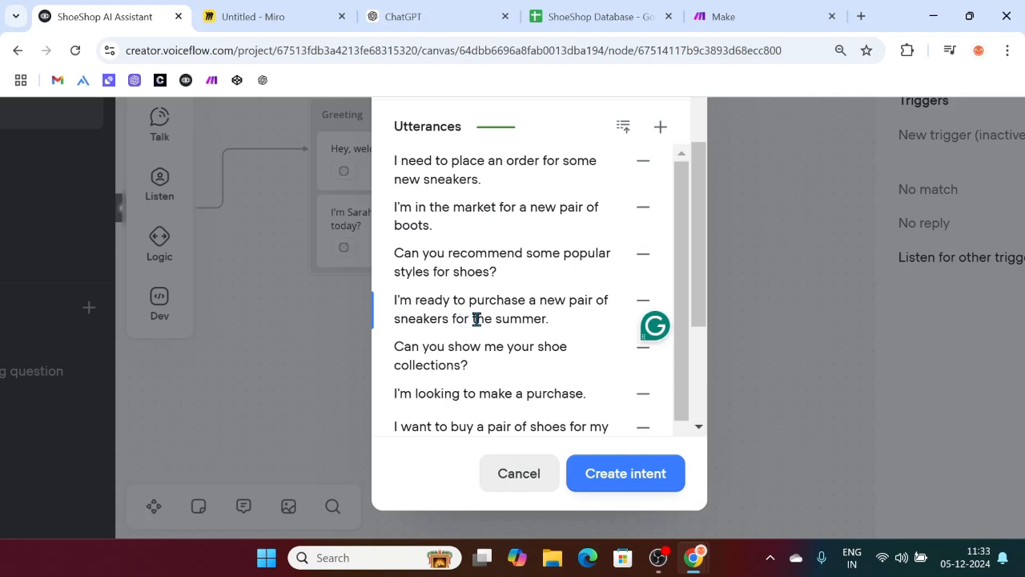
drag(496, 319, 549, 318)
key(BackSpace)
text(party)
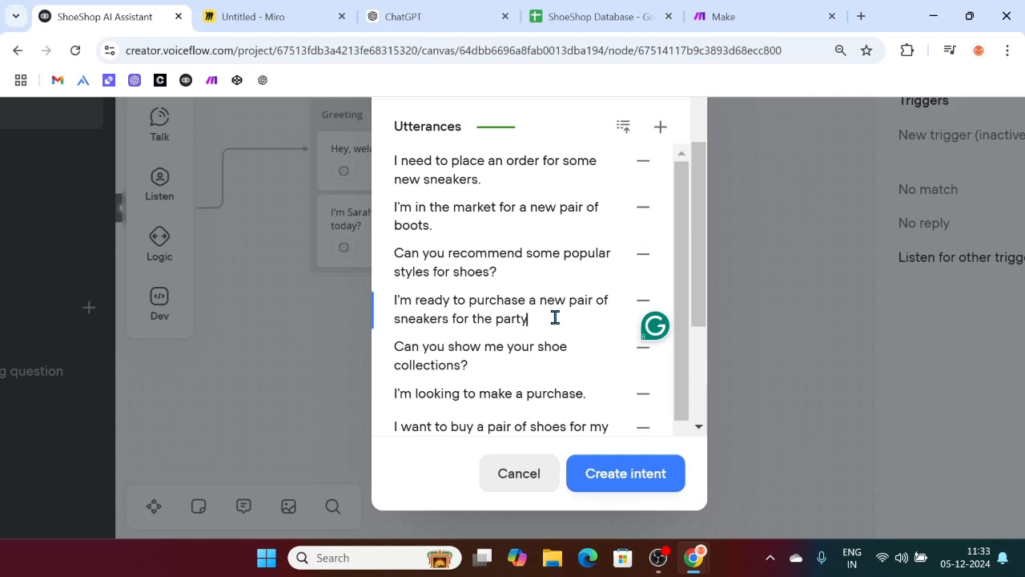
key(ctrl+minus)
scroll(493, 400, down, 2)
scroll(504, 336, up, 2)
scroll(510, 363, up, 3)
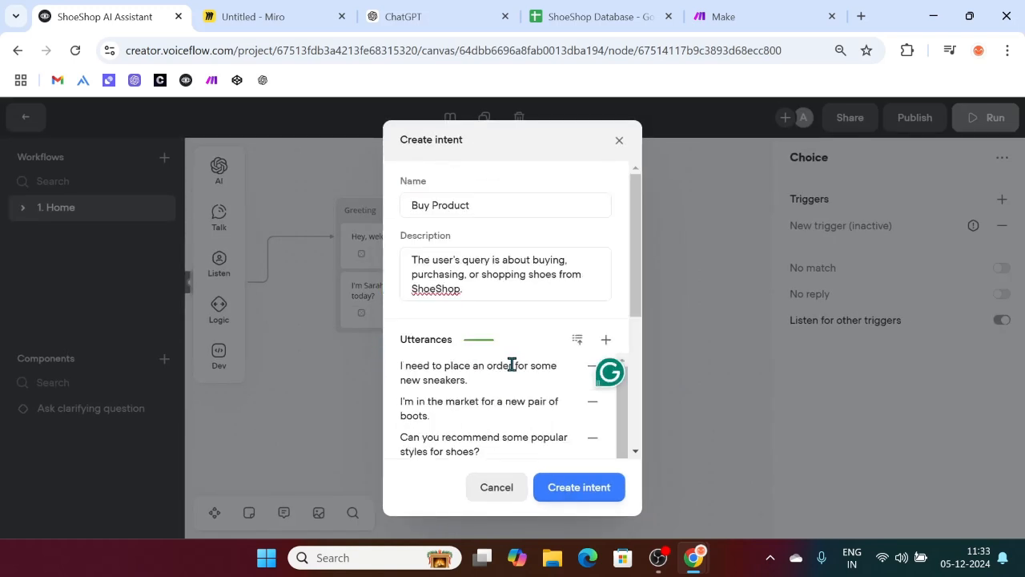
Step: Create the Buy Product intent, nudge New Block 2 up-left, and begin editing its title
click(566, 496)
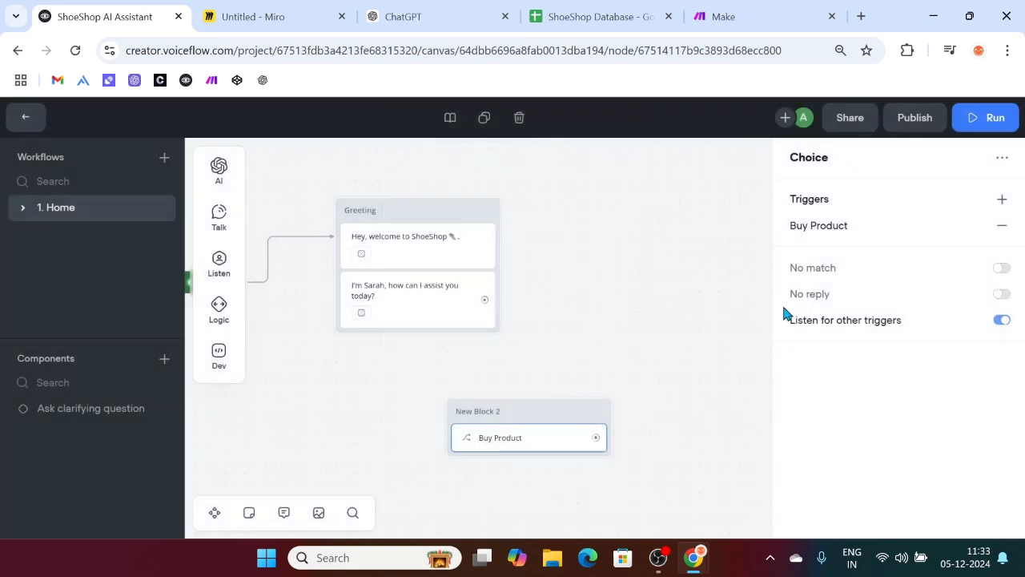
drag(514, 410, 490, 390)
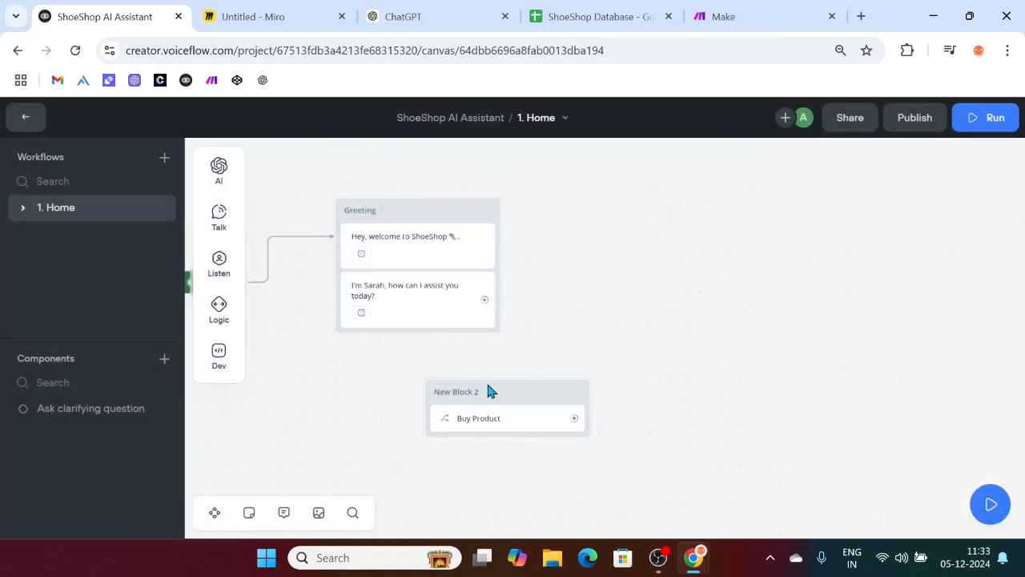
double_click(473, 390)
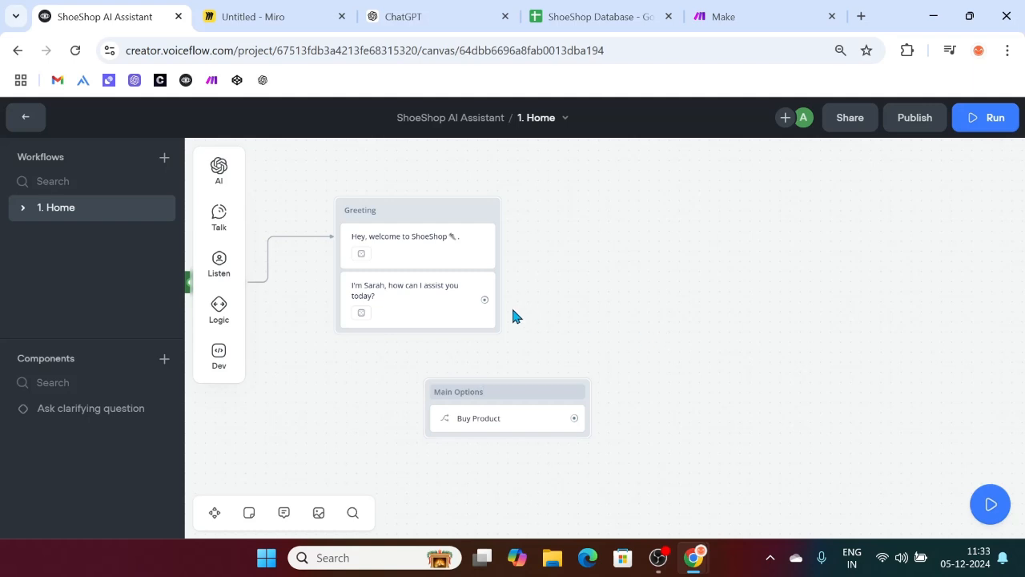
Step: Link Greeting's second message to Main Options and label the Buy Product button 'I want to buy shoes'
drag(484, 299, 513, 392)
click(522, 430)
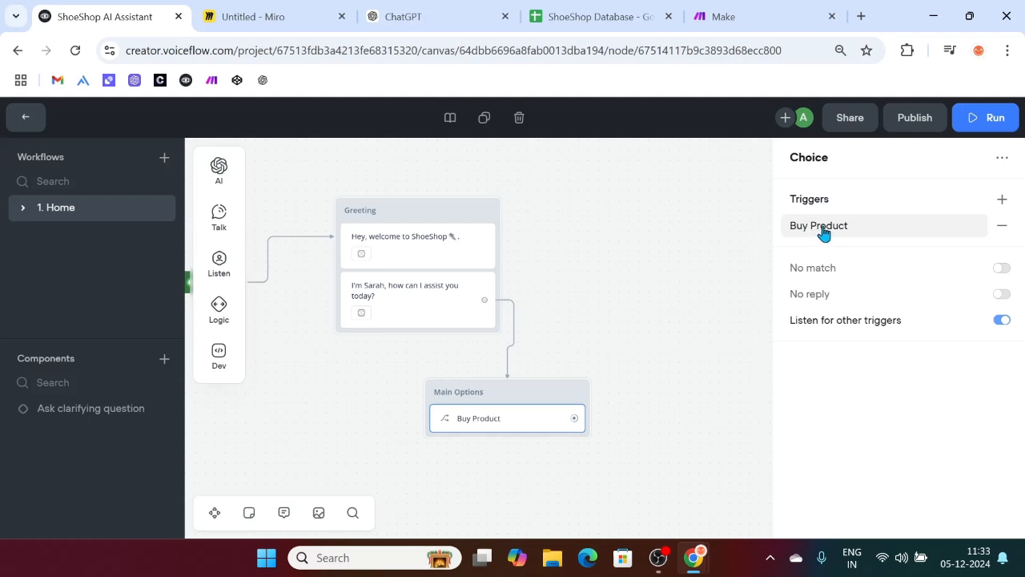
click(822, 228)
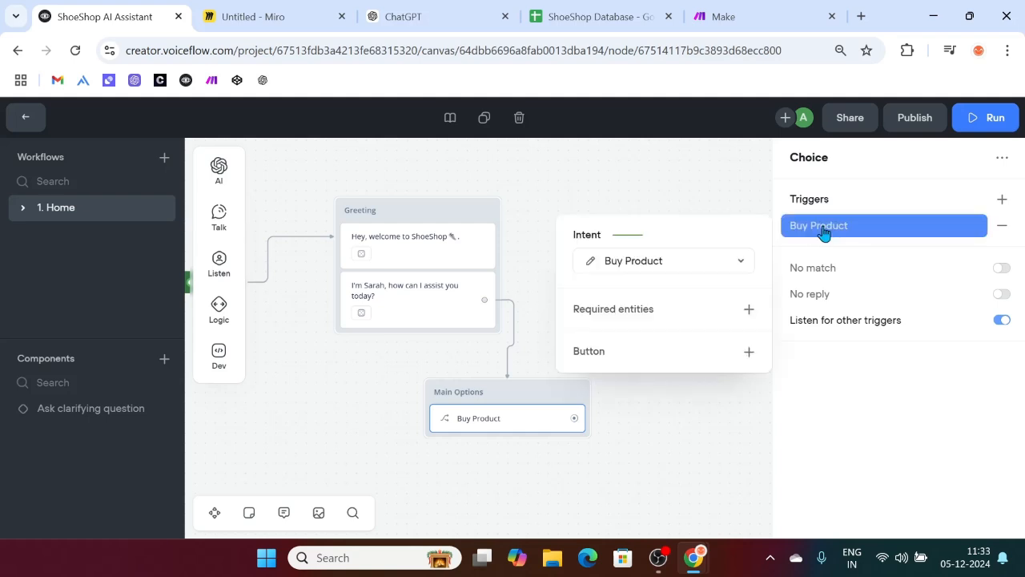
click(749, 354)
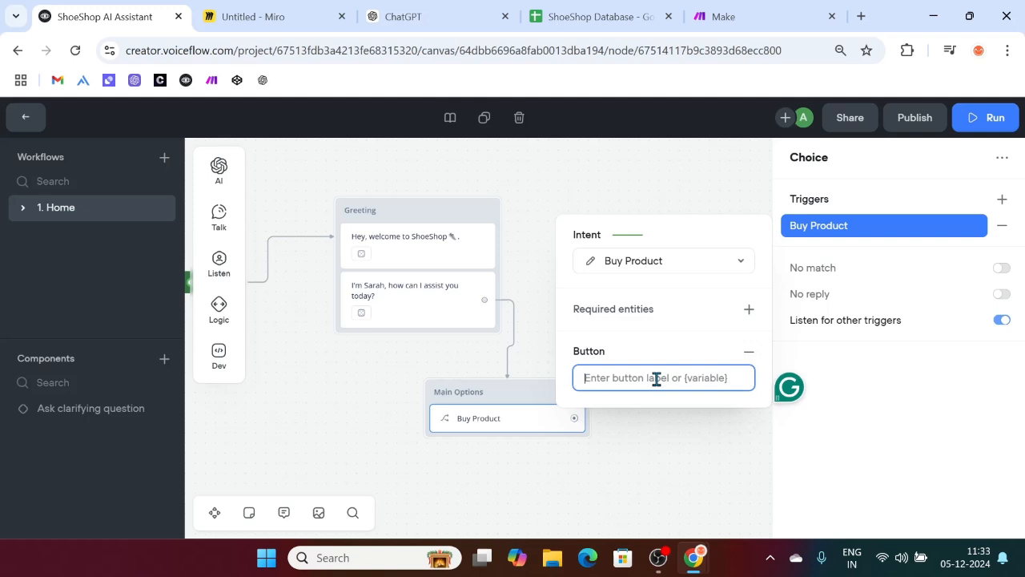
text(I w)
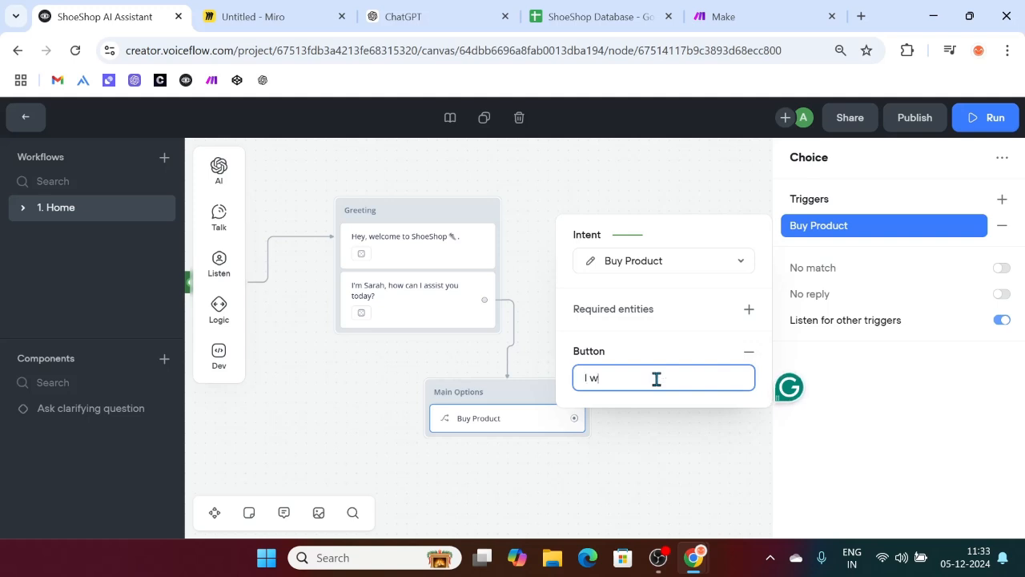
text(ant to buy shoes)
click(691, 425)
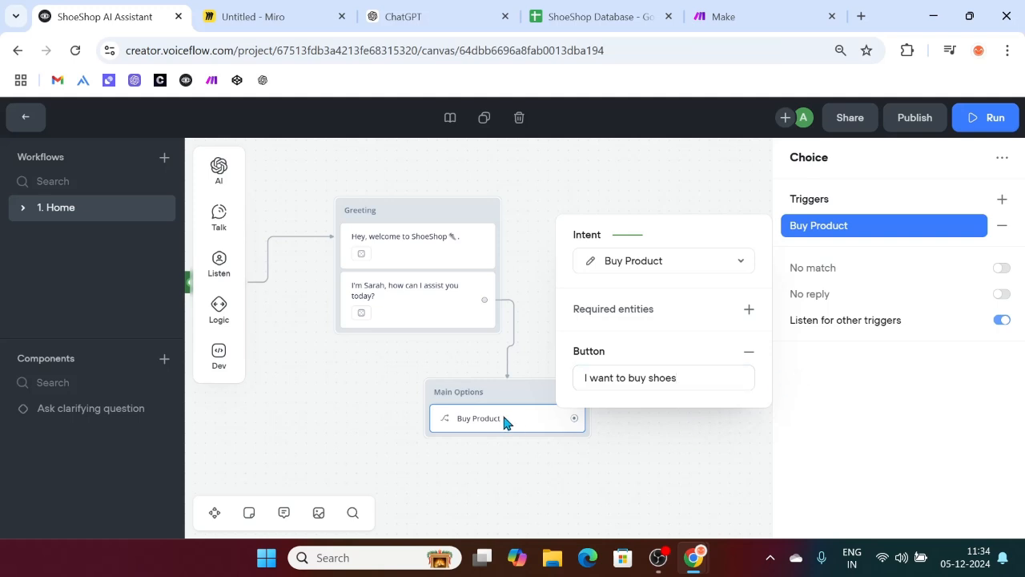
scroll(606, 339, down, 1)
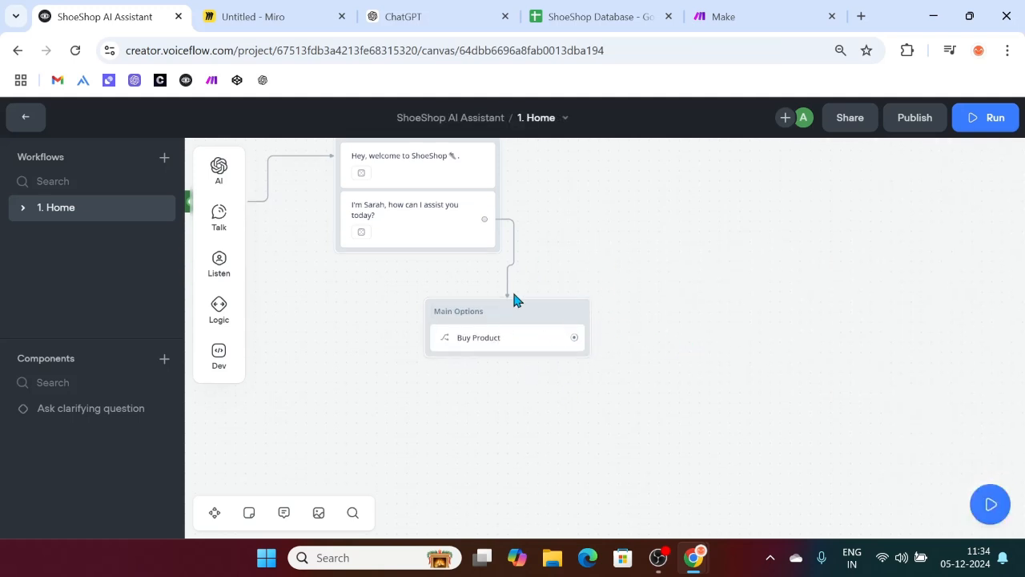
Step: Train the agent from the Run panel
click(1010, 120)
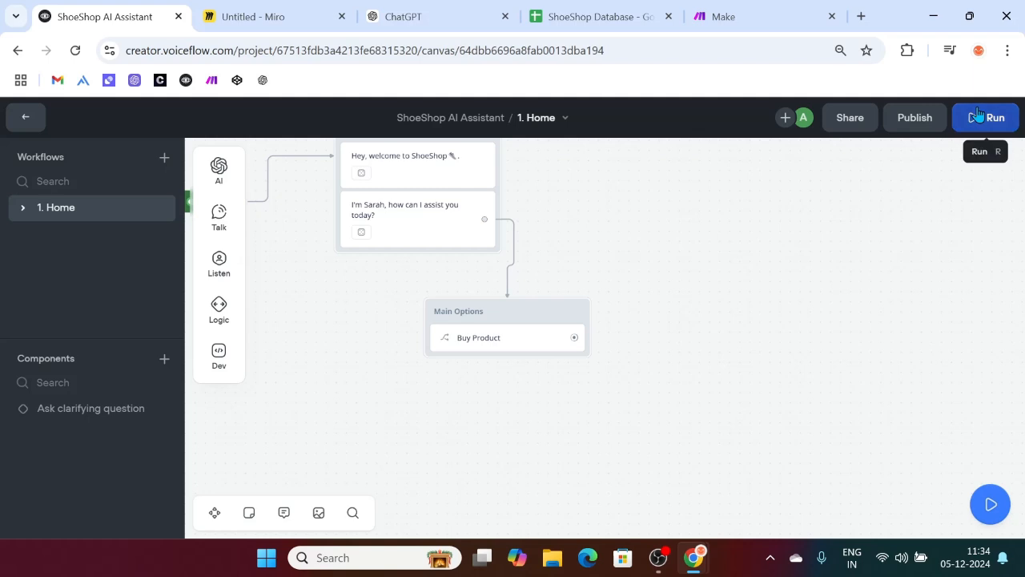
scroll(889, 416, down, 1)
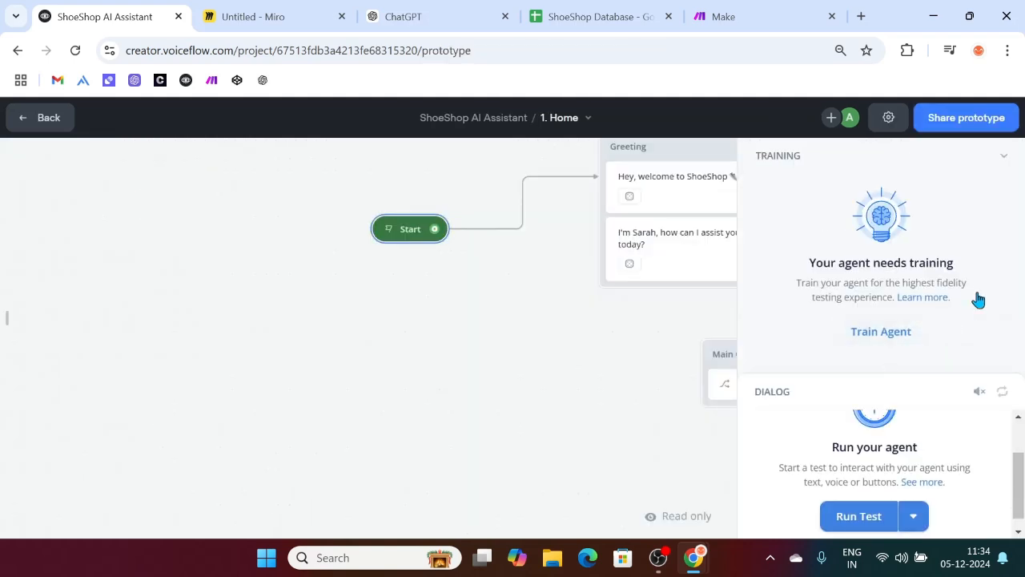
click(867, 332)
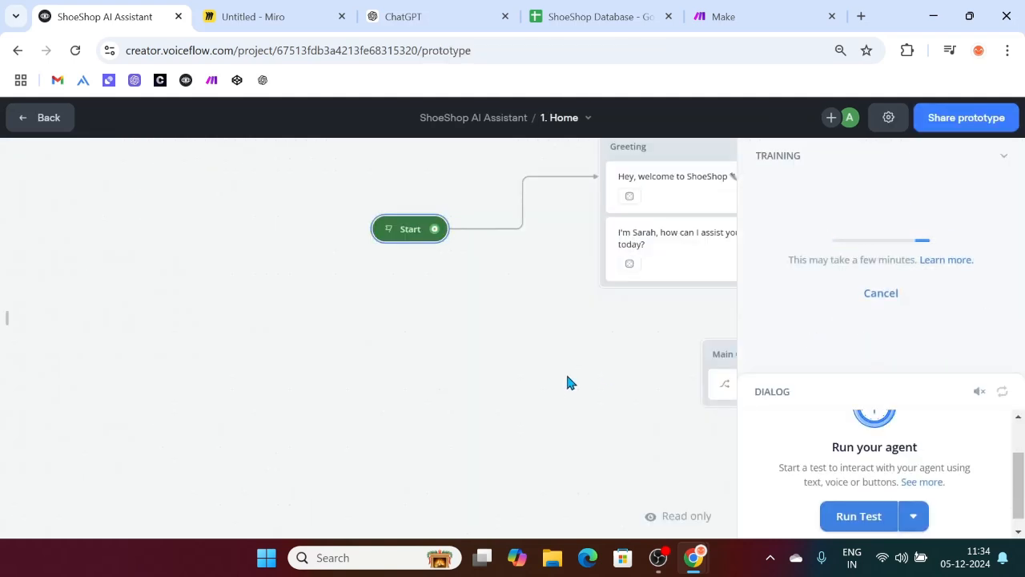
scroll(566, 376, right, 5)
scroll(567, 376, up, 1)
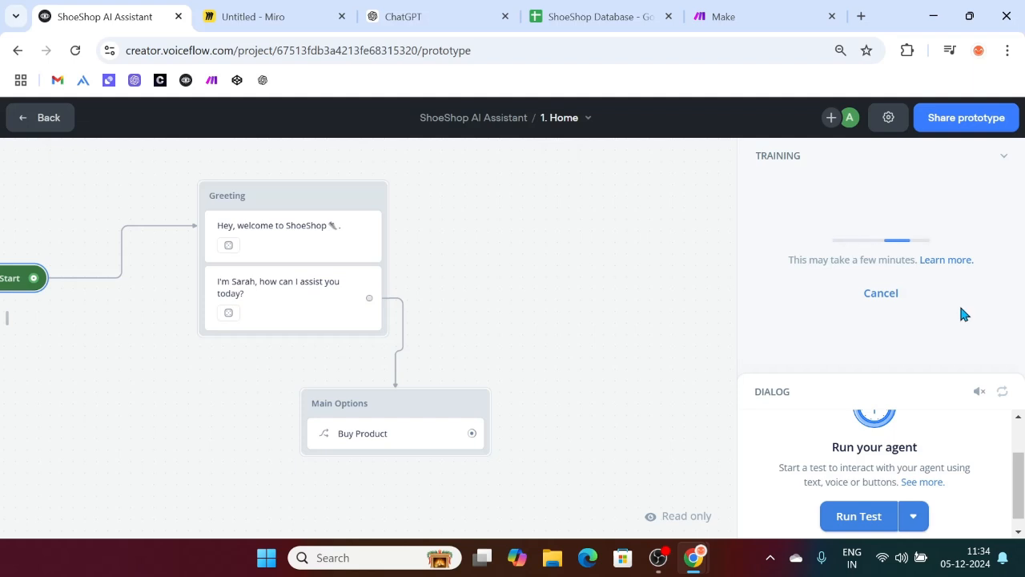
click(1007, 157)
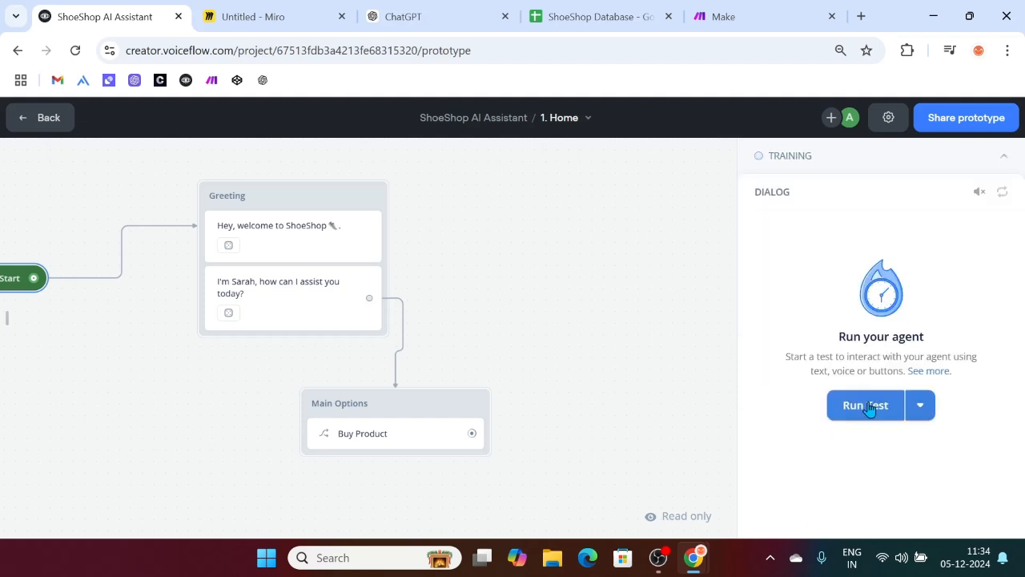
Step: Test the agent with 'I want to buy some sneakers', recognised as Buy Product
click(860, 404)
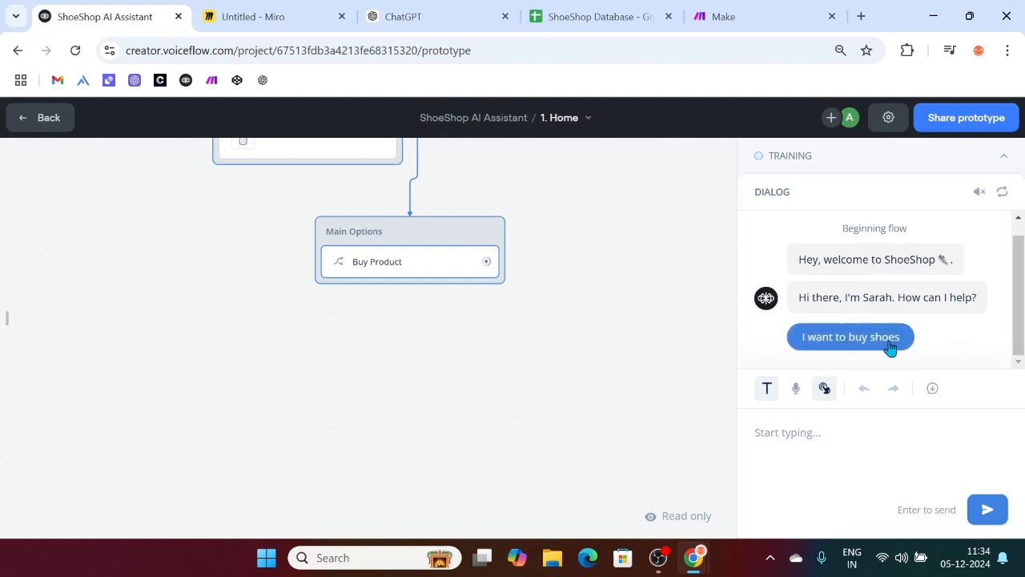
click(798, 436)
text(I w)
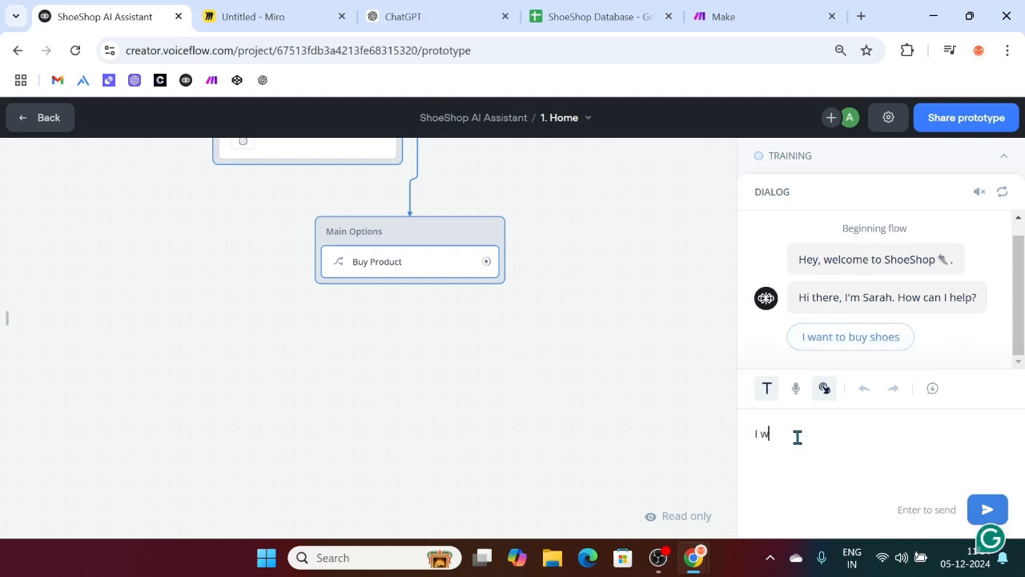
text(ant to buy so)
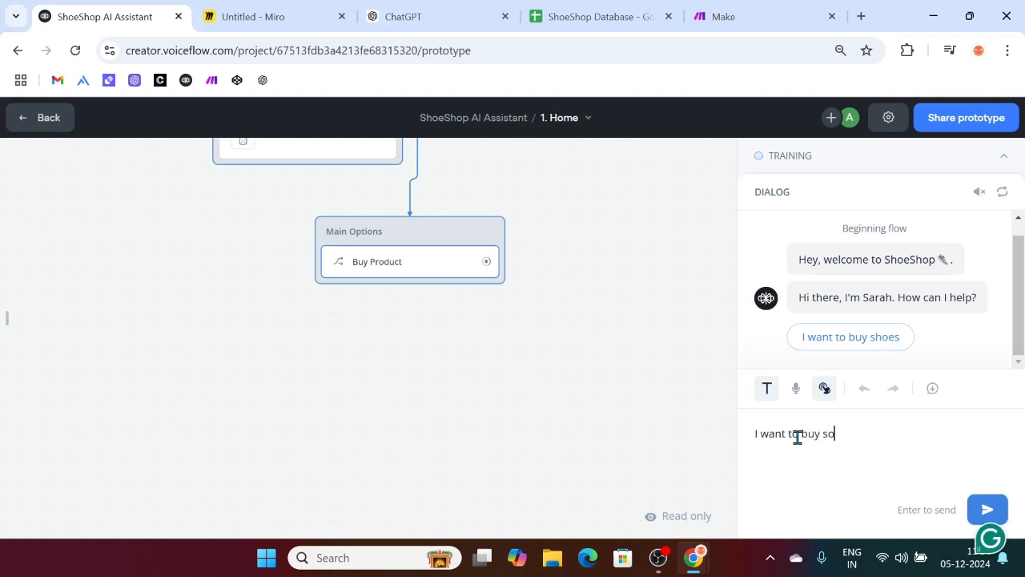
text(me sneakers)
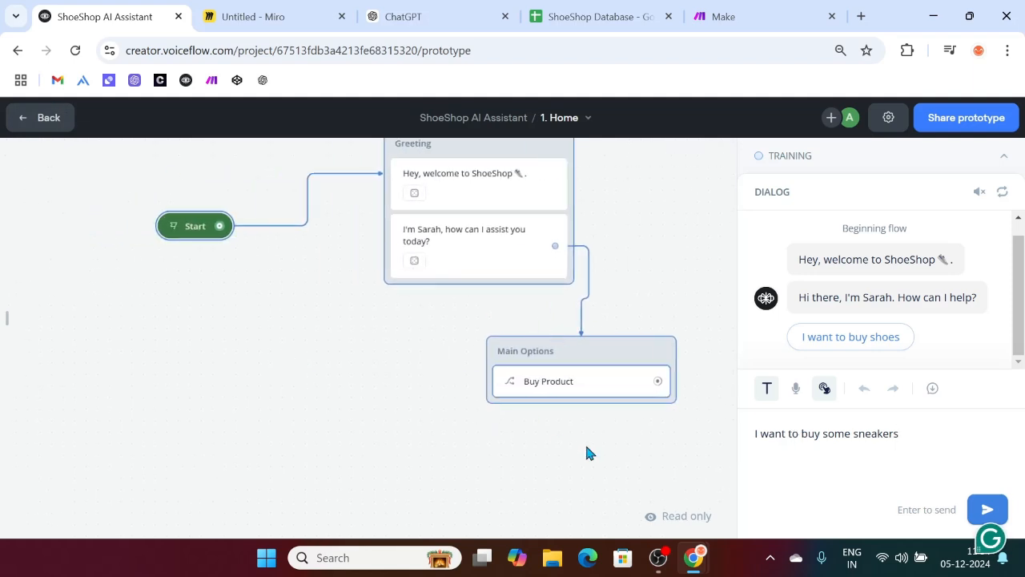
key(Return)
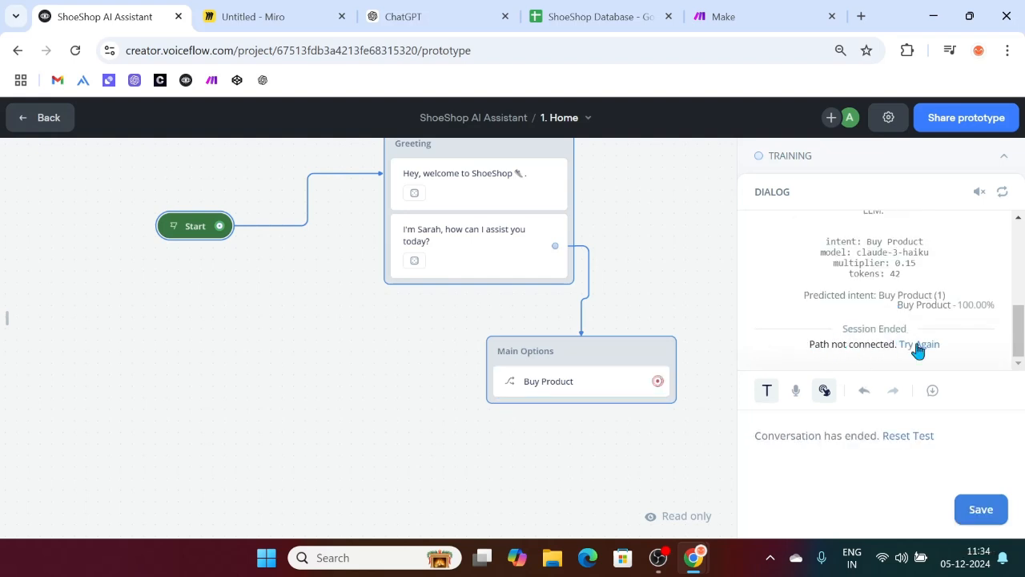
Step: Create workflow '2. Buy Product' with a description saying the Buy Product intent activates it
click(38, 118)
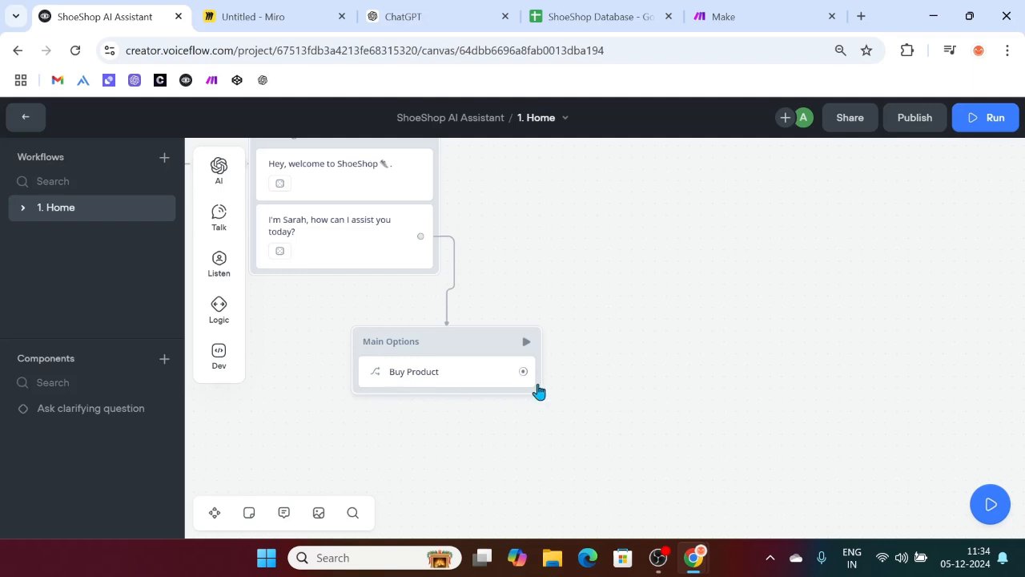
scroll(540, 390, down, 2)
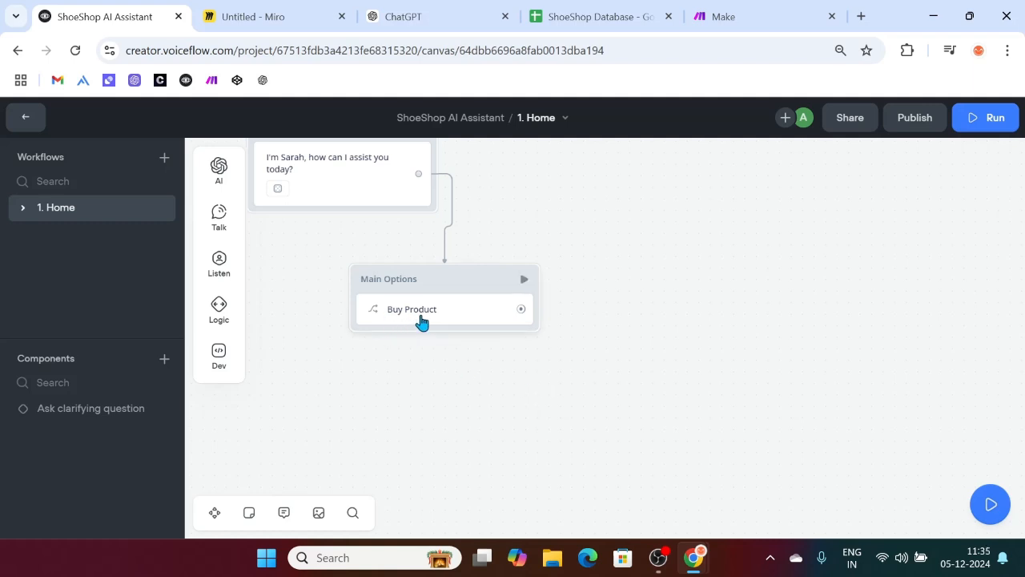
click(165, 159)
text(2)
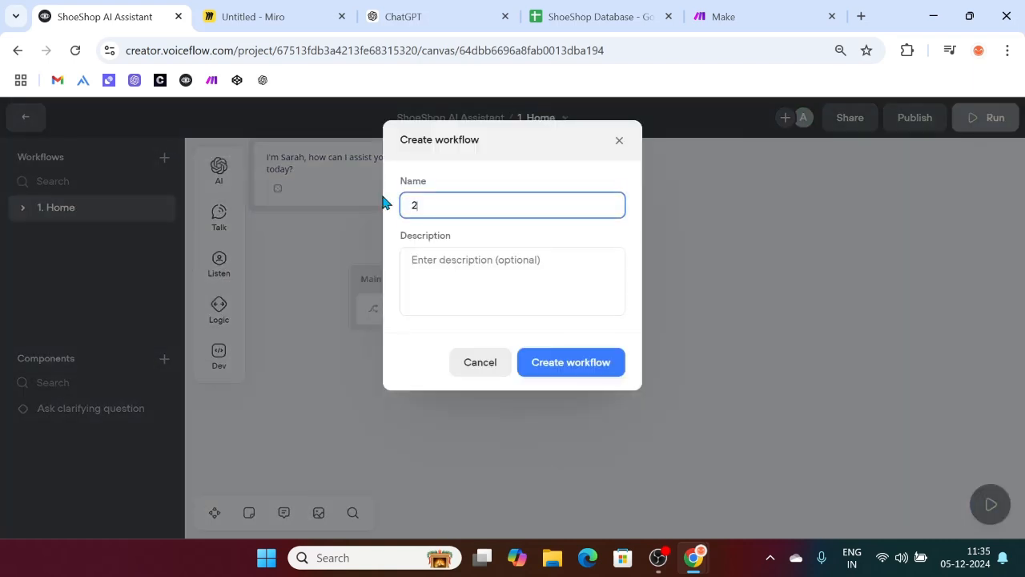
text(. Buy Product)
click(483, 256)
text(This work)
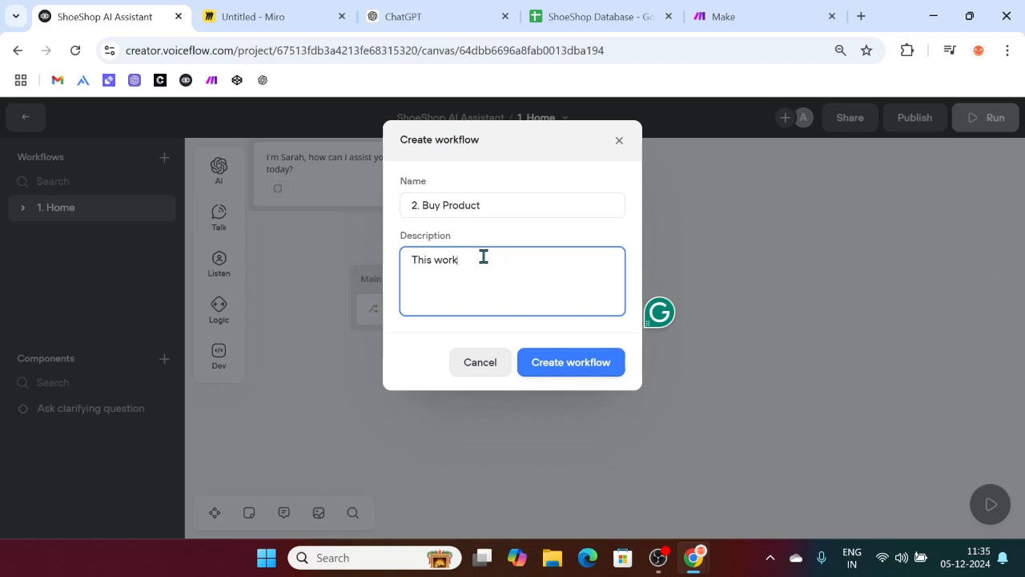
text(flow gets activated when the )
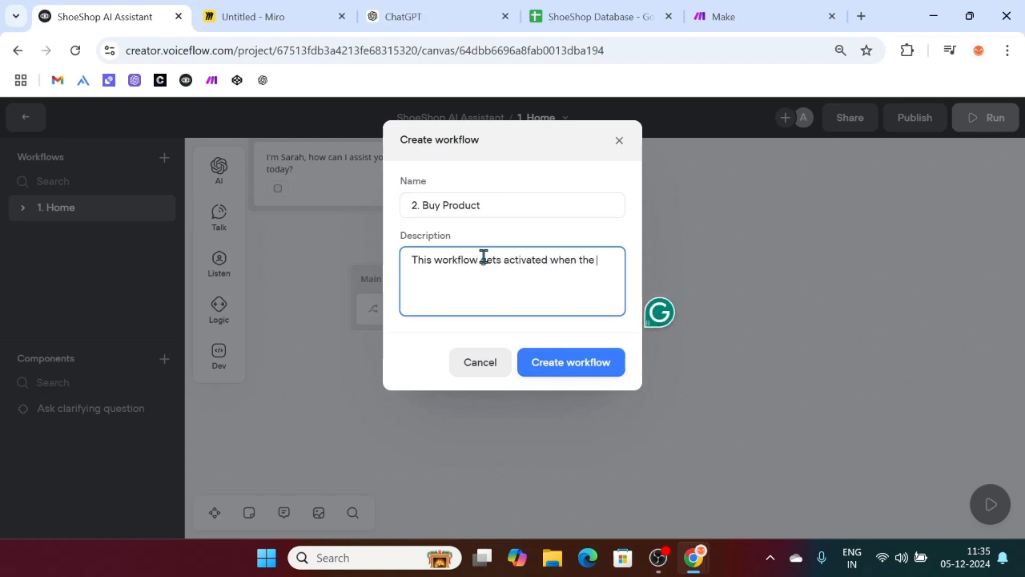
text("Buy Product" intent is triggered.)
click(581, 368)
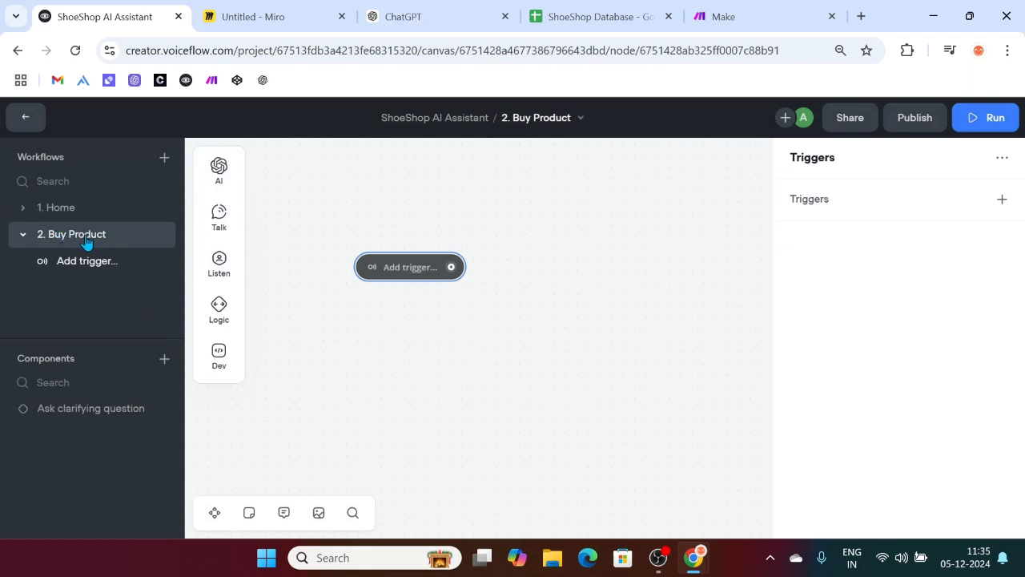
Step: Set the workflow's trigger to the Buy Product intent
click(410, 274)
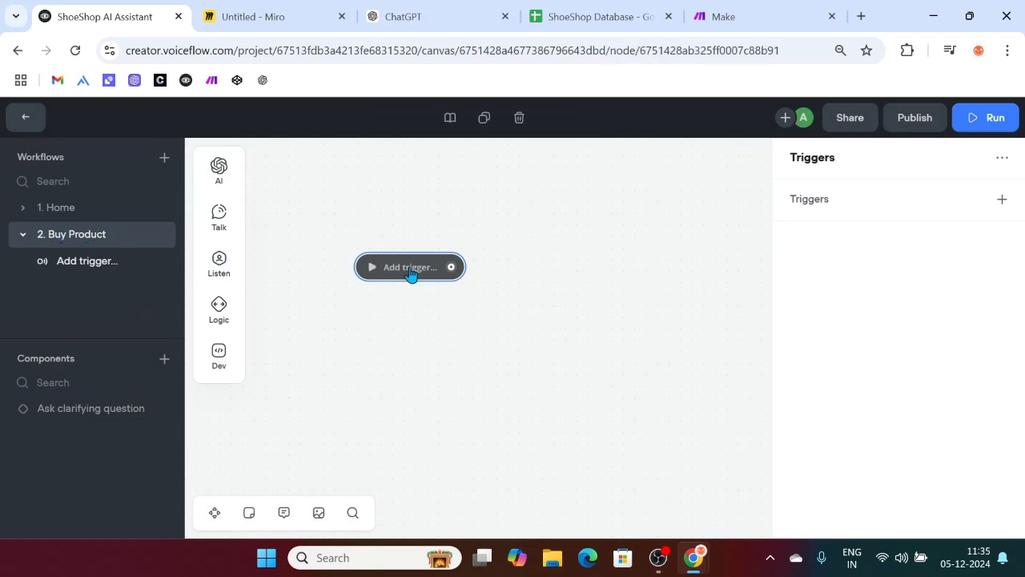
click(1001, 200)
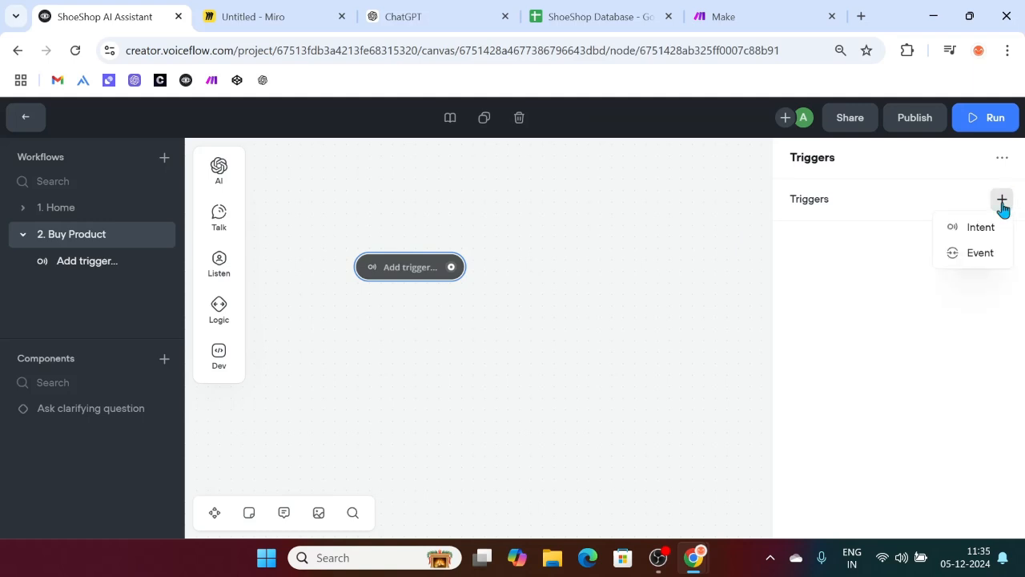
click(971, 229)
click(874, 390)
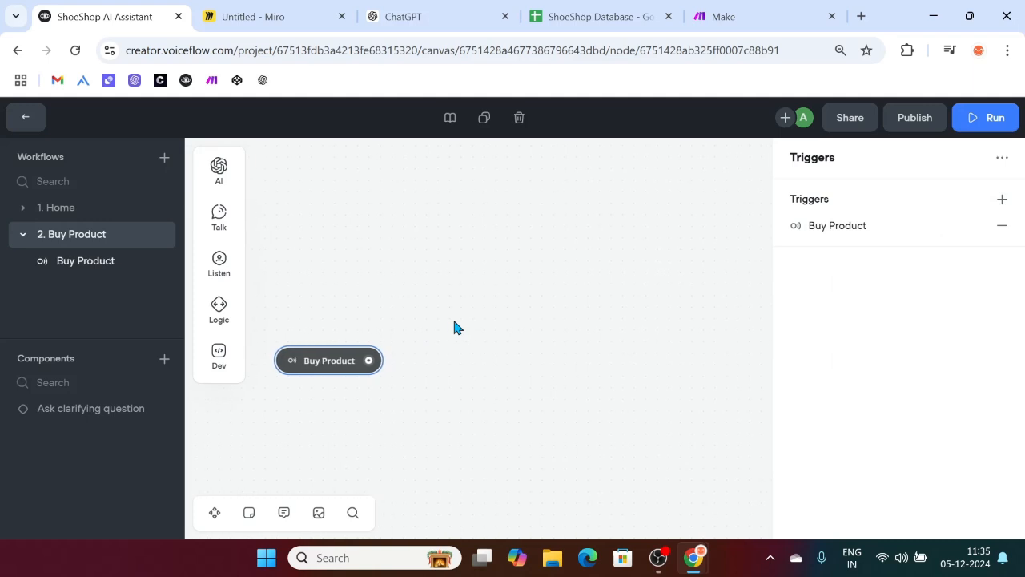
Step: Connect a new block whose message reads 'Great! What are you looking for👇'
drag(368, 264, 462, 217)
mouse_move(530, 271)
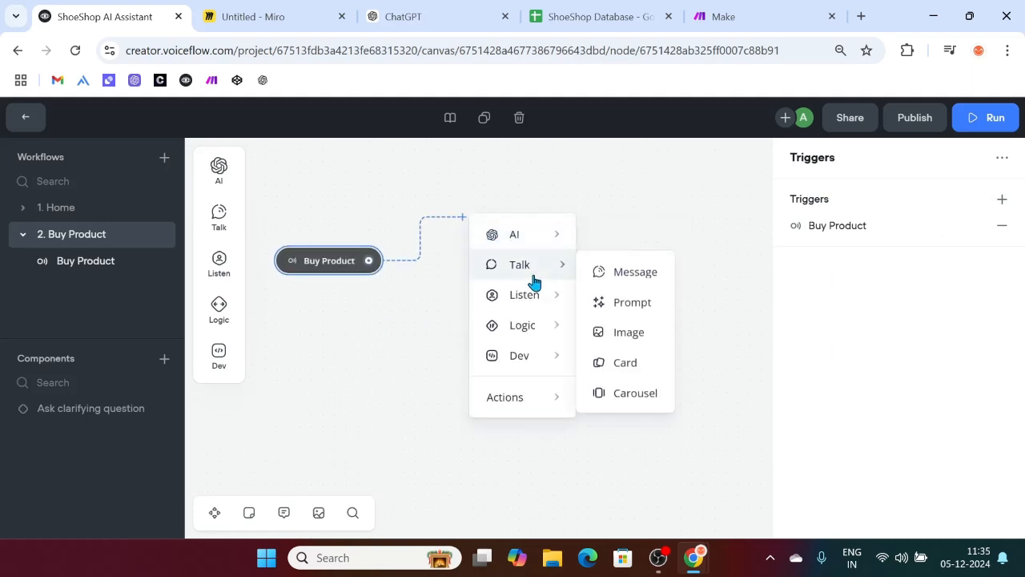
click(625, 276)
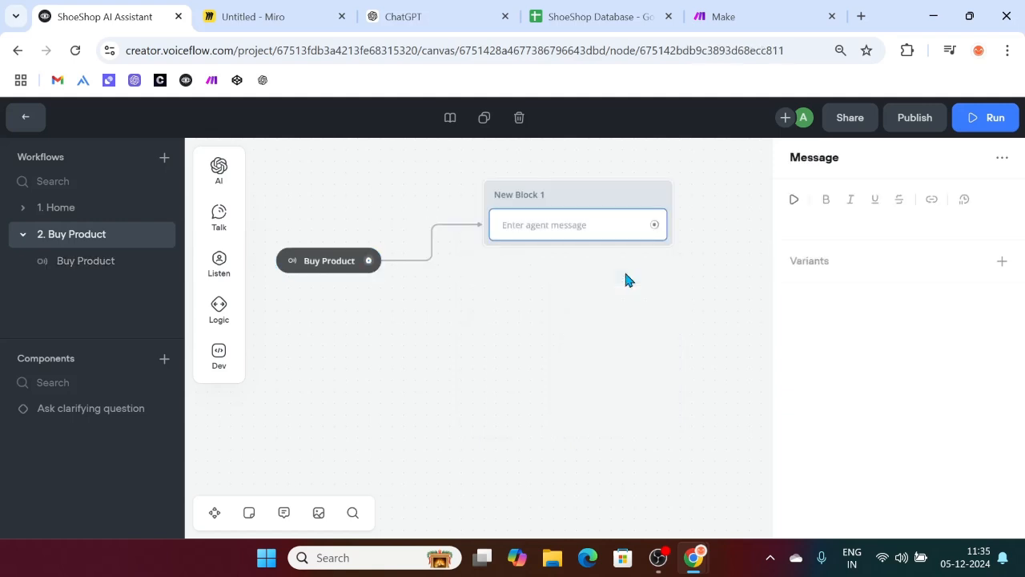
click(838, 216)
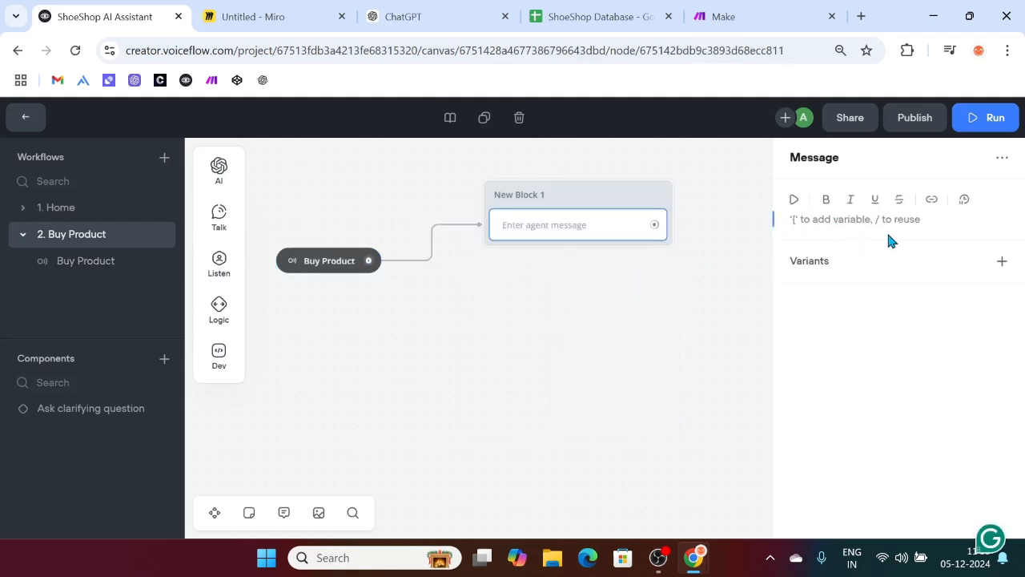
text(G)
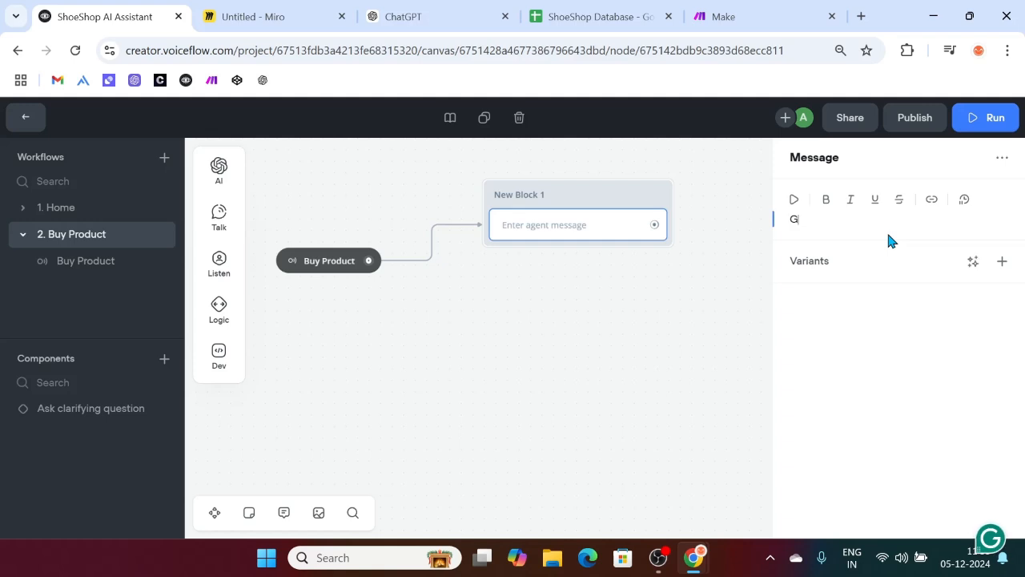
text(reat! What are you looking for)
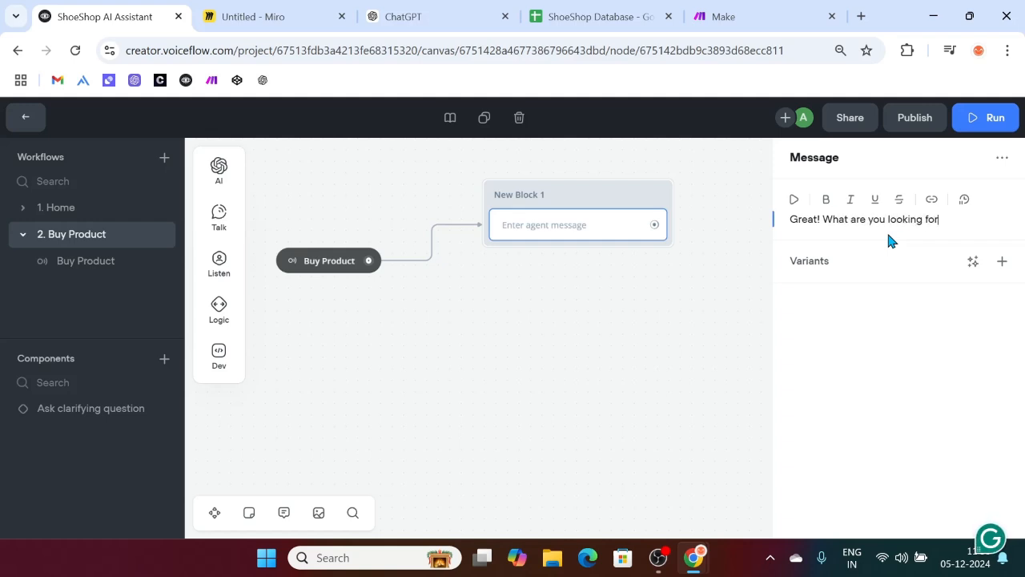
key(super+period)
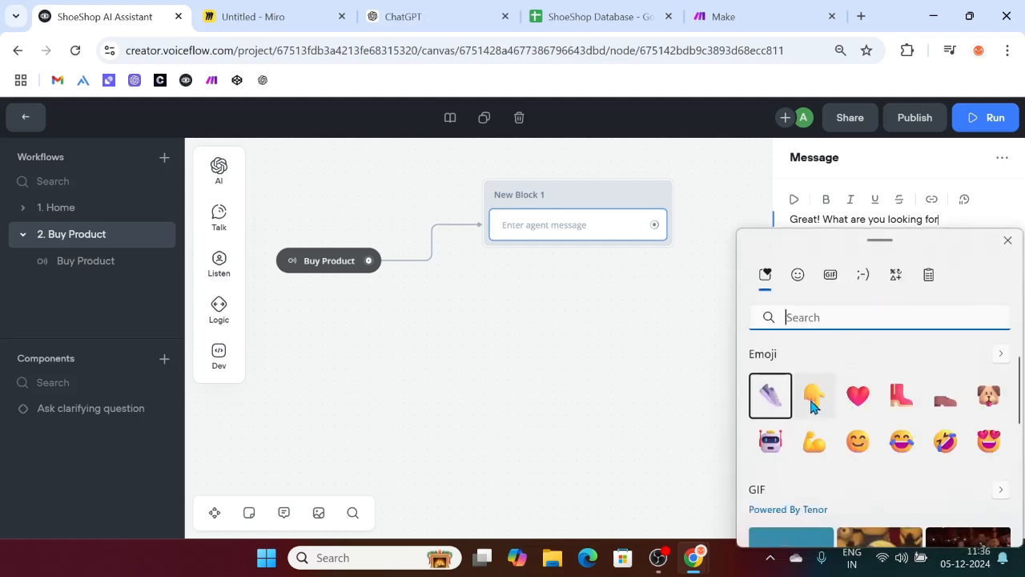
click(811, 406)
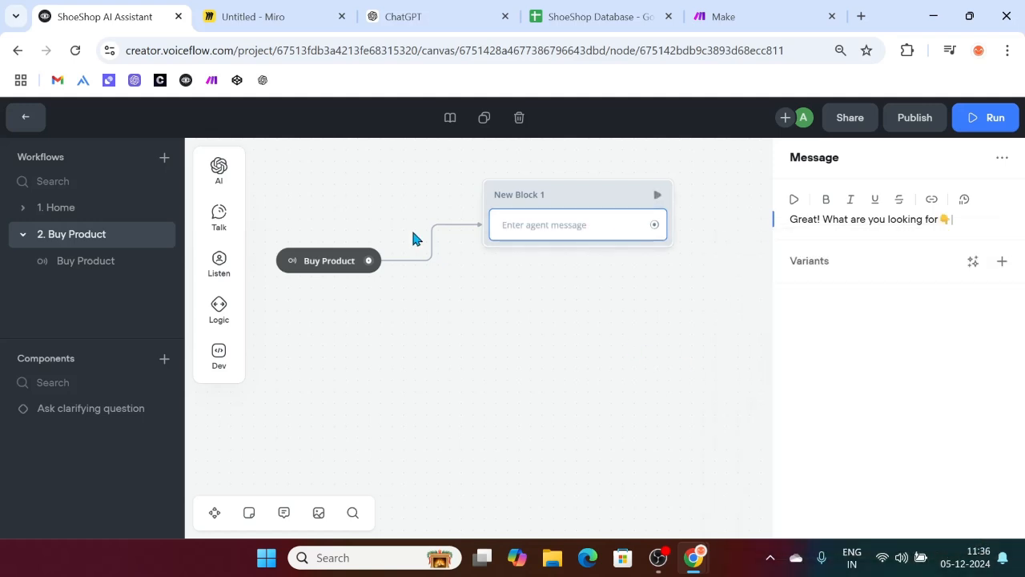
click(729, 307)
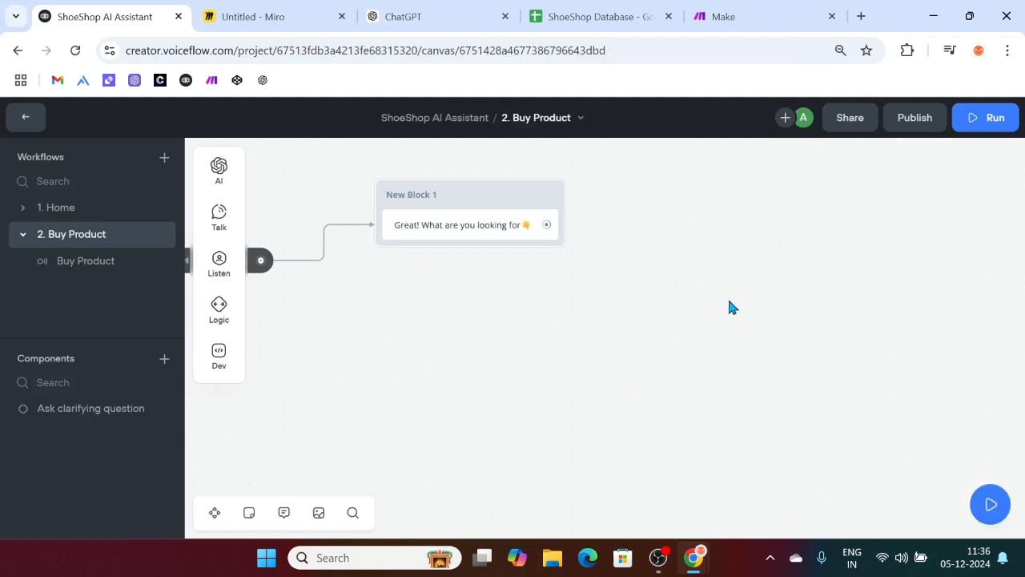
Step: Add a Buttons step under the message with Football Shoes and Sneakers buttons
mouse_move(219, 264)
drag(296, 254, 465, 242)
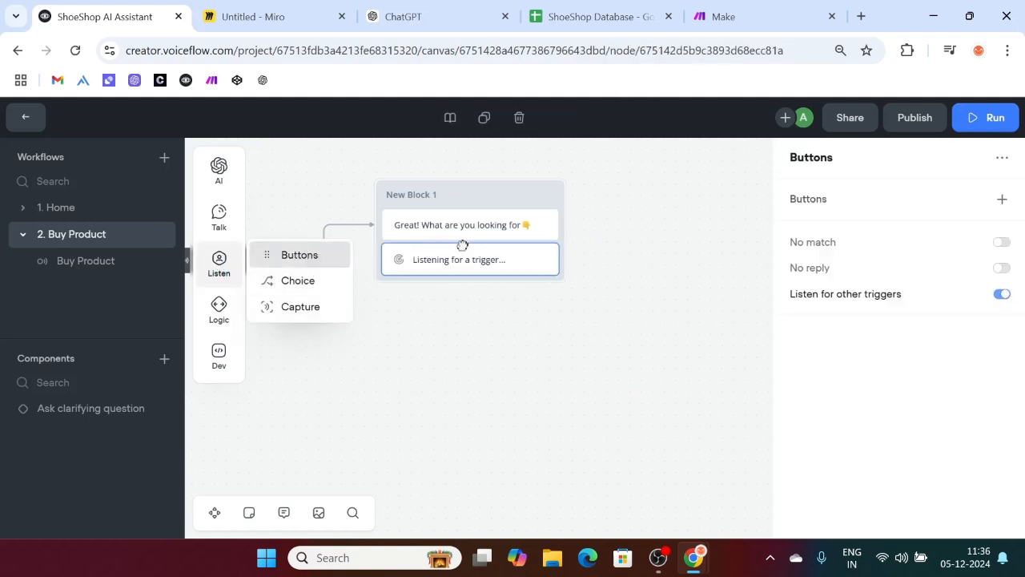
click(1002, 199)
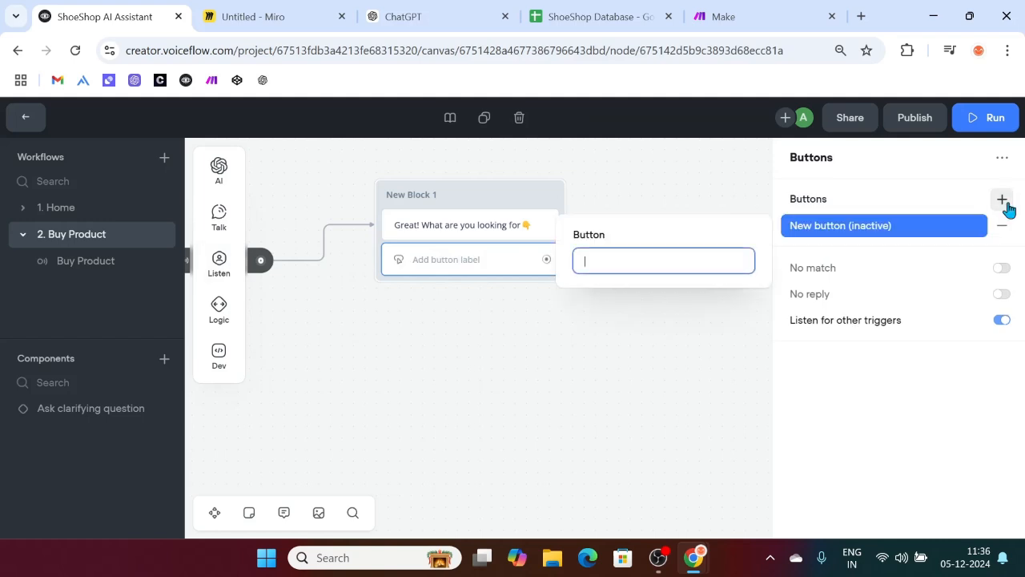
text(Footbal)
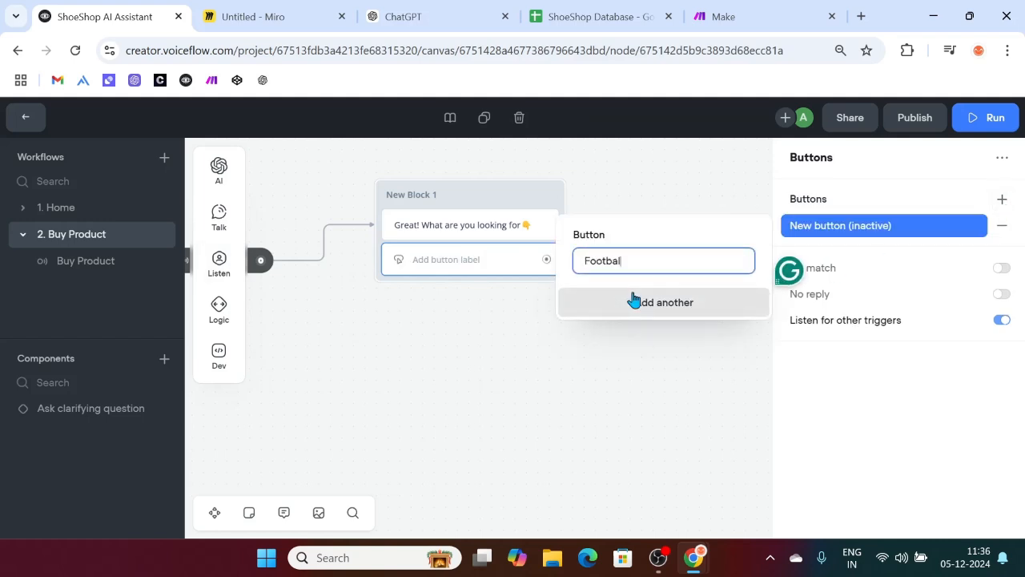
text(l Shoes)
click(686, 312)
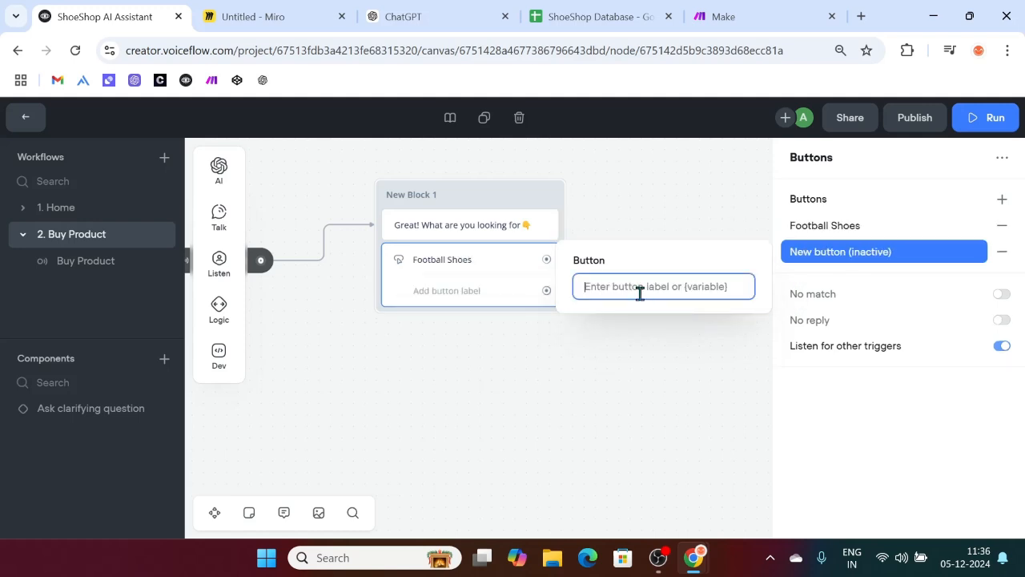
text(Sneakers)
Step: Add Running Shoes and Formal Shoes as the third and fourth buttons
click(679, 344)
text(Running Shoes)
click(661, 358)
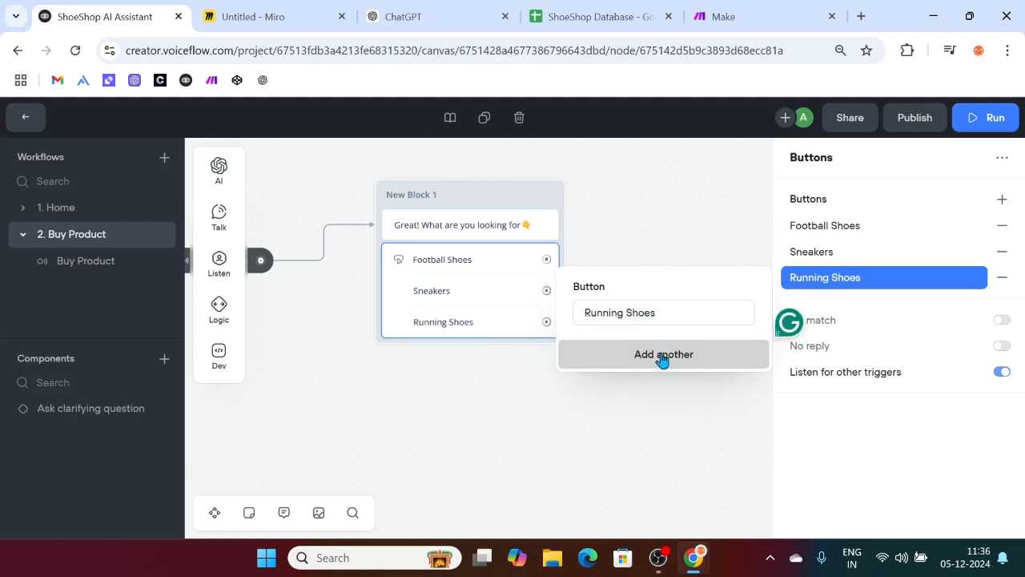
click(662, 358)
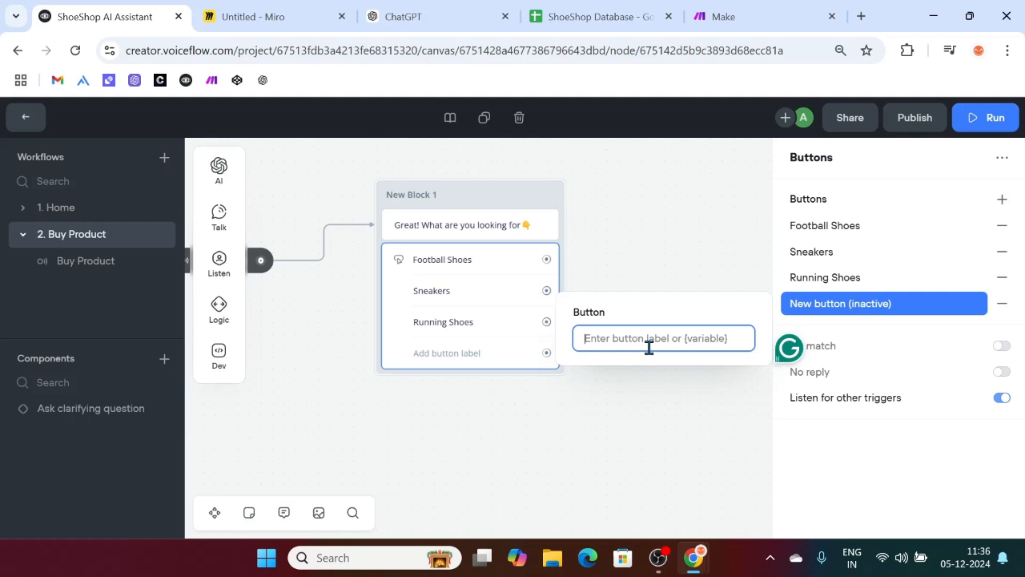
text(Formal Shoe)
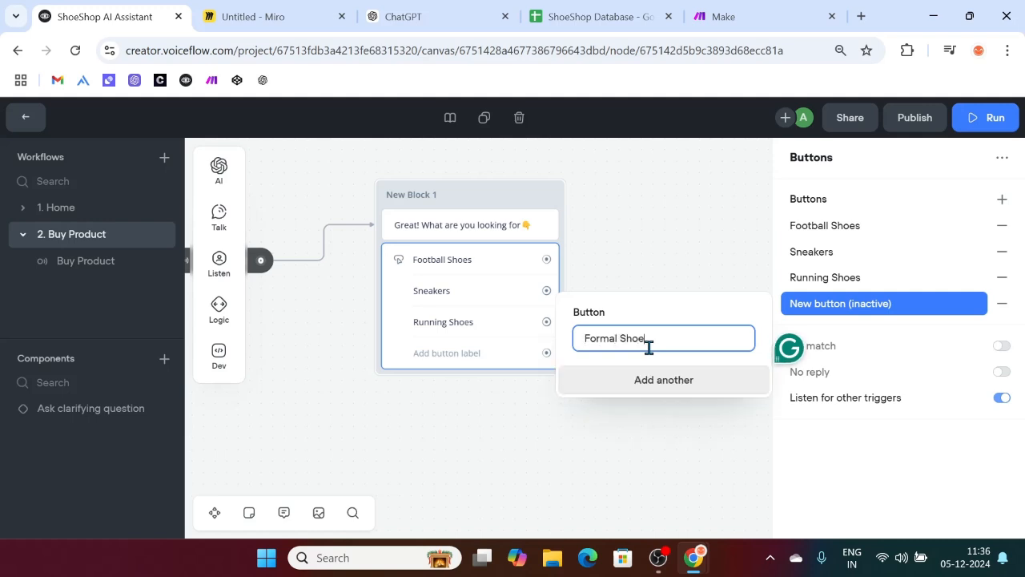
text(s)
click(633, 213)
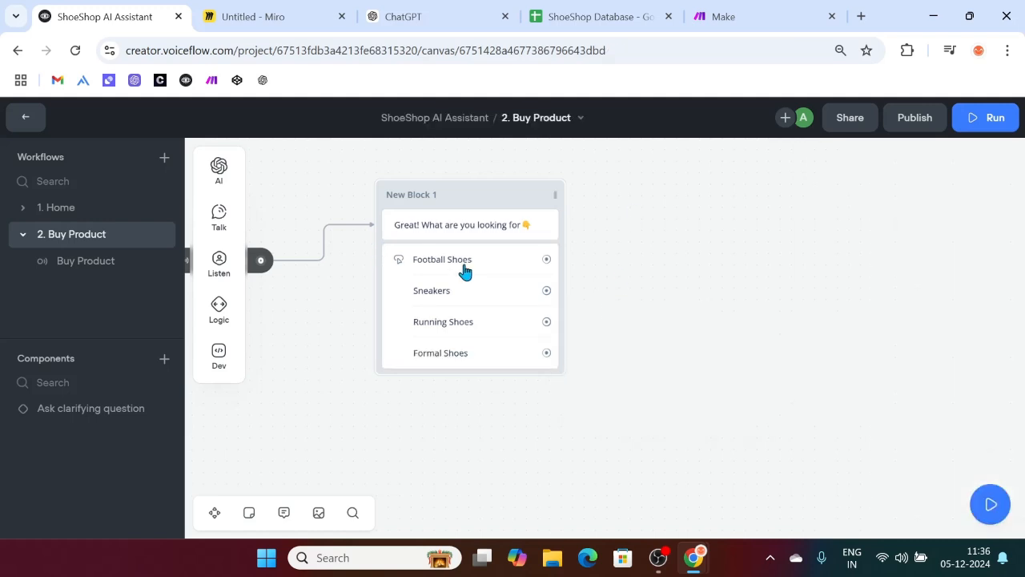
click(530, 228)
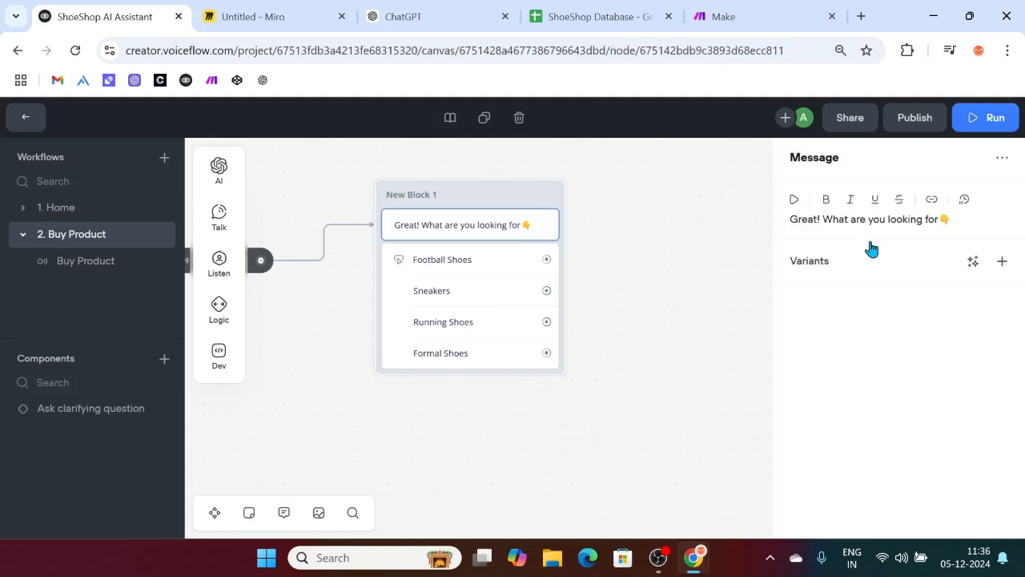
Step: Reword the message to 'Great! Select one of the below options to continue.'
drag(826, 219, 970, 214)
key(BackSpace)
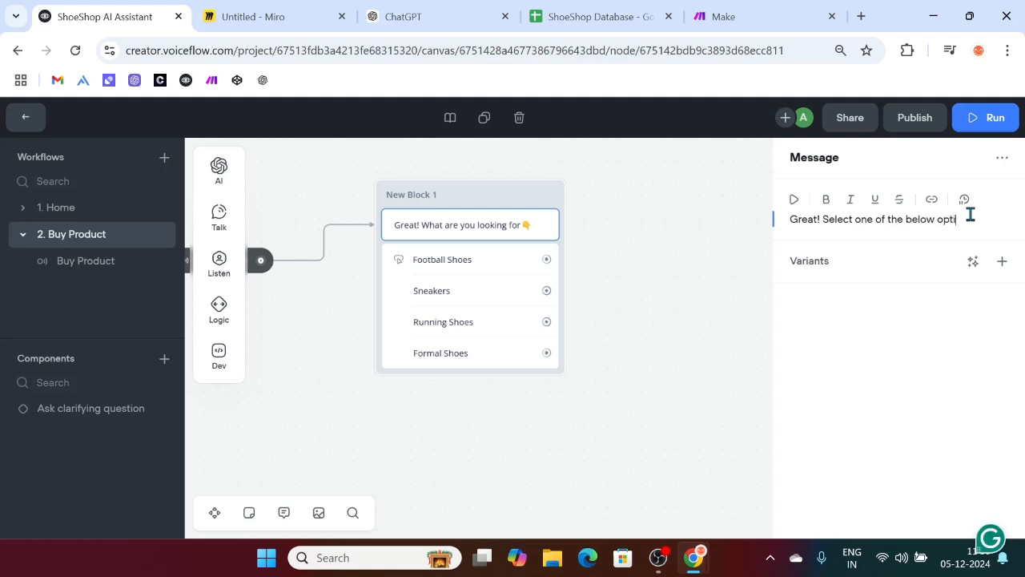
text(continue.)
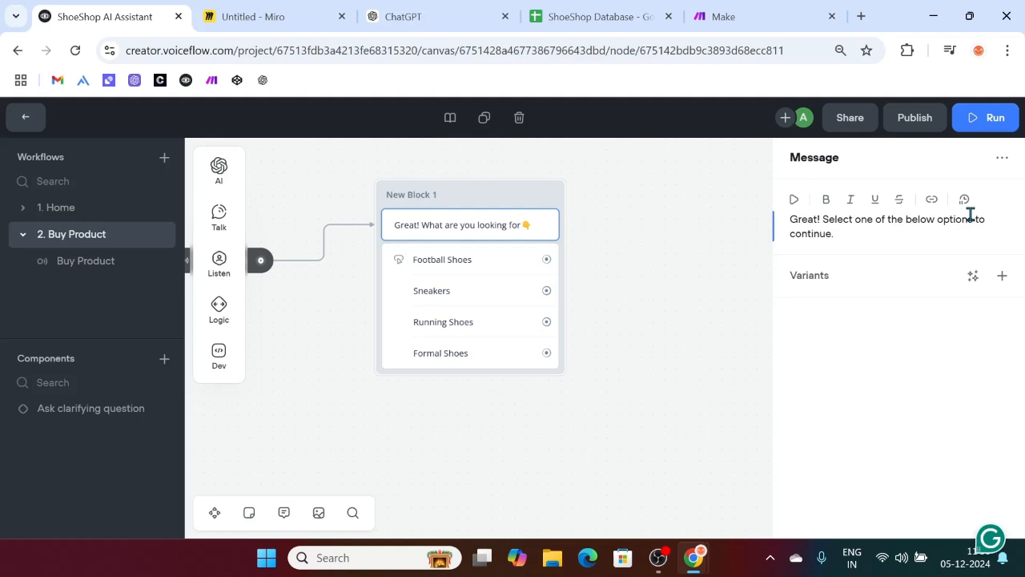
Step: Generate three AI variants of the message, then return to the 1. Home workflow
click(973, 276)
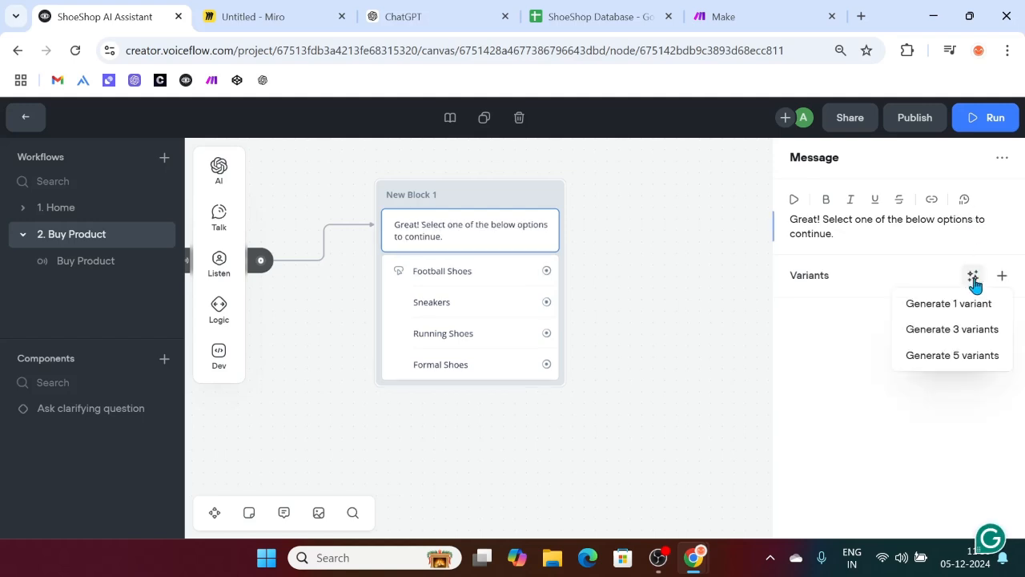
click(967, 329)
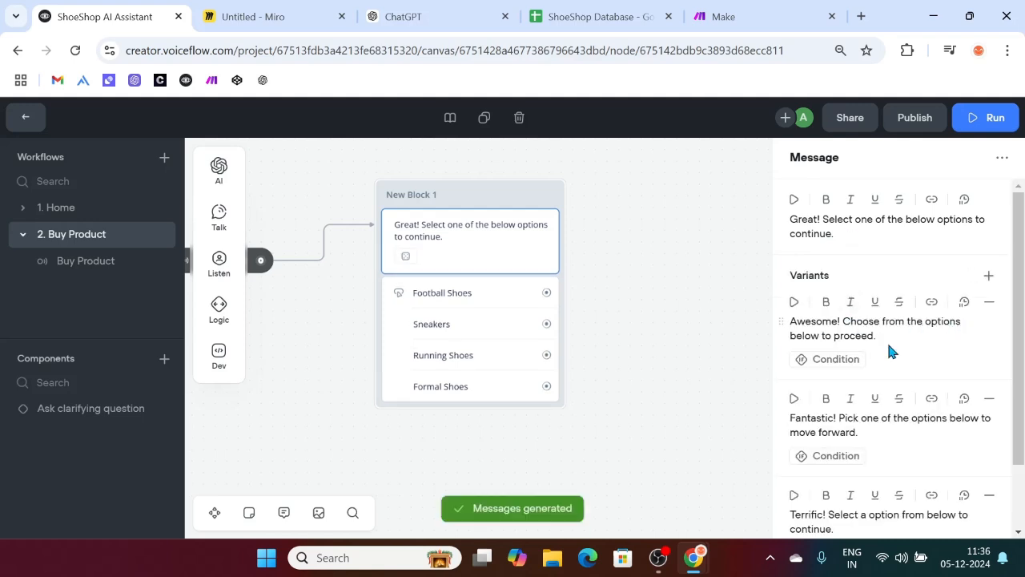
scroll(889, 346, down, 1)
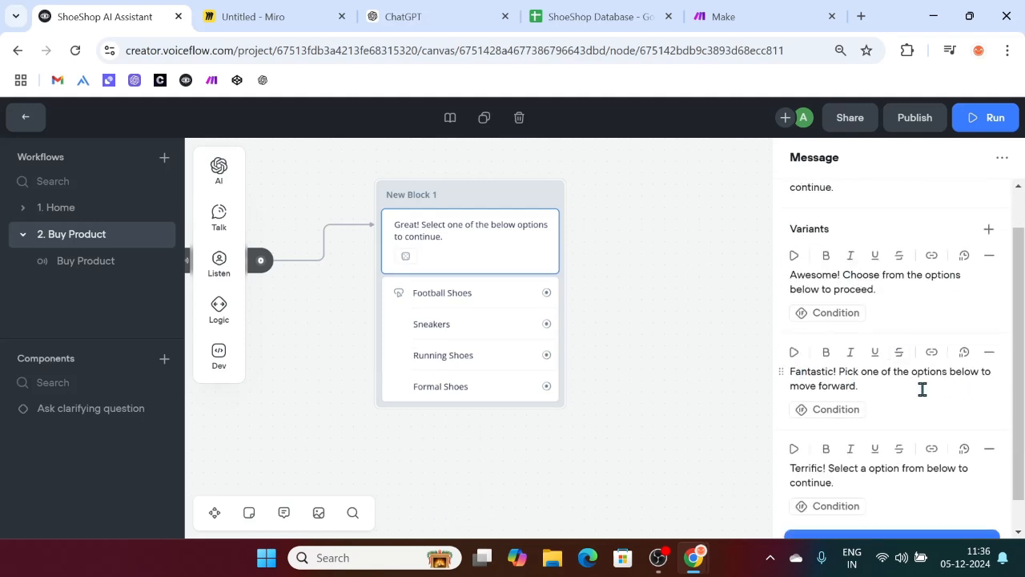
scroll(899, 400, down, 1)
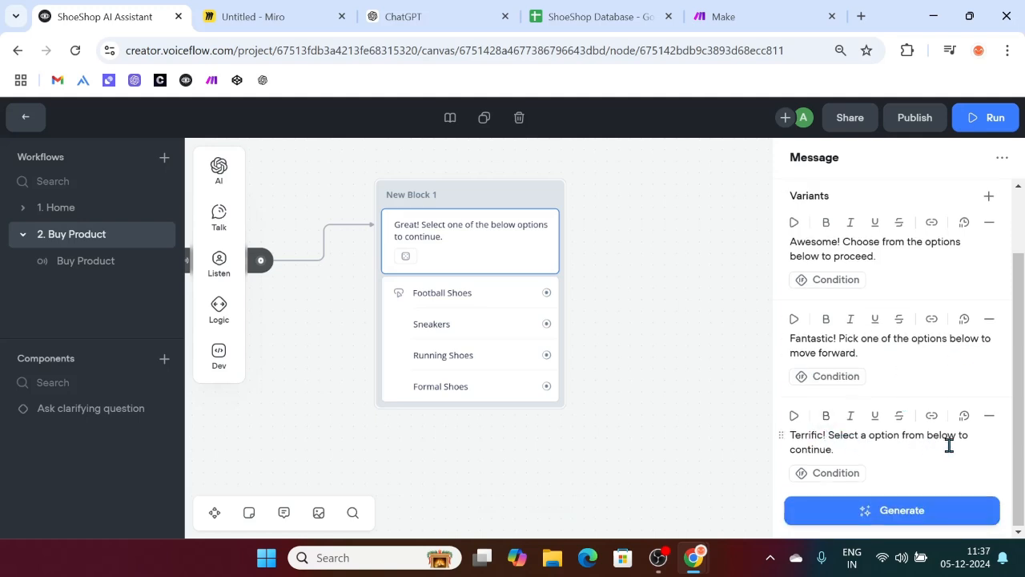
click(676, 462)
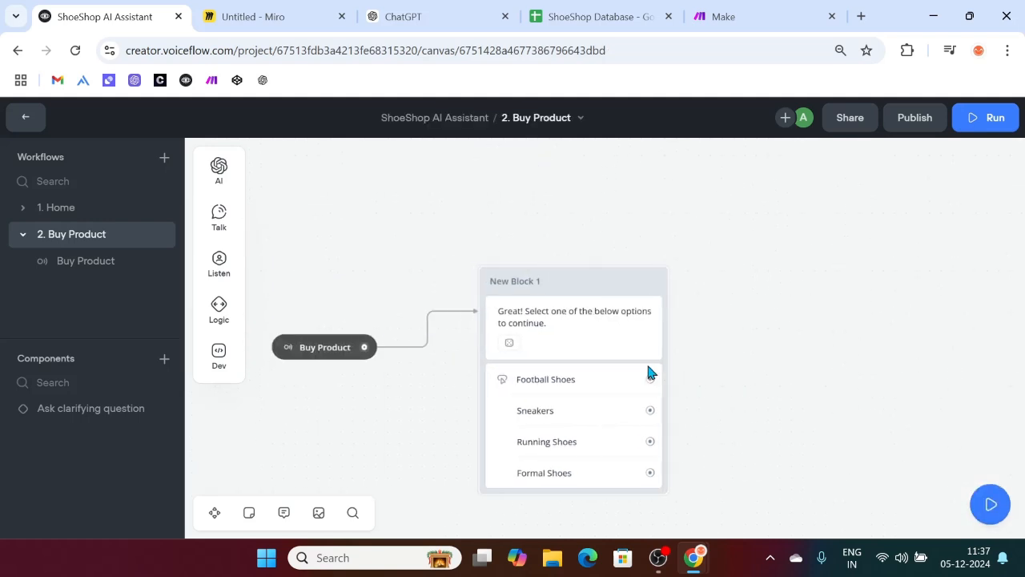
click(64, 208)
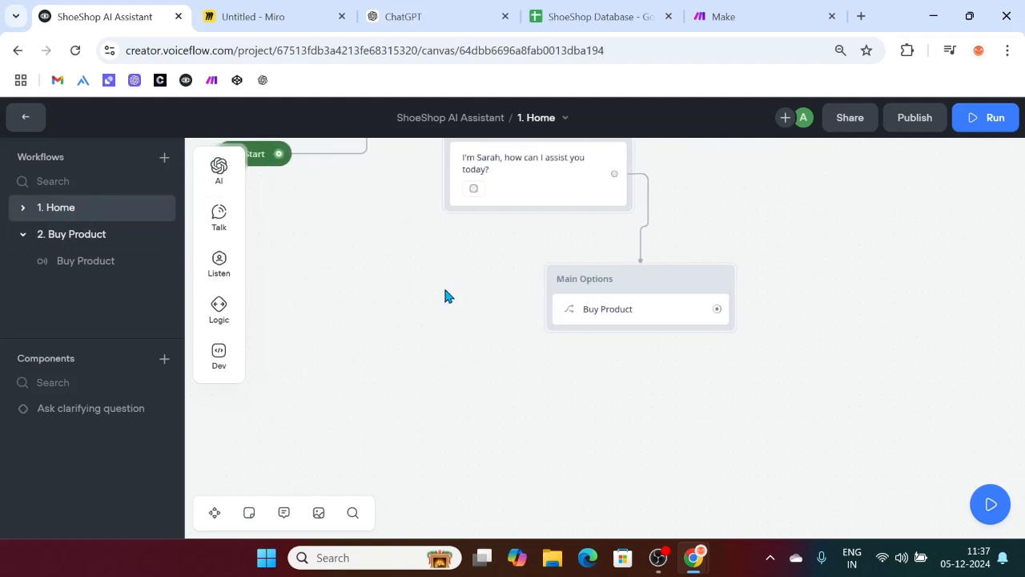
Step: Open the agent's test view and start a new test conversation
scroll(446, 296, up, 2)
scroll(446, 295, right, 3)
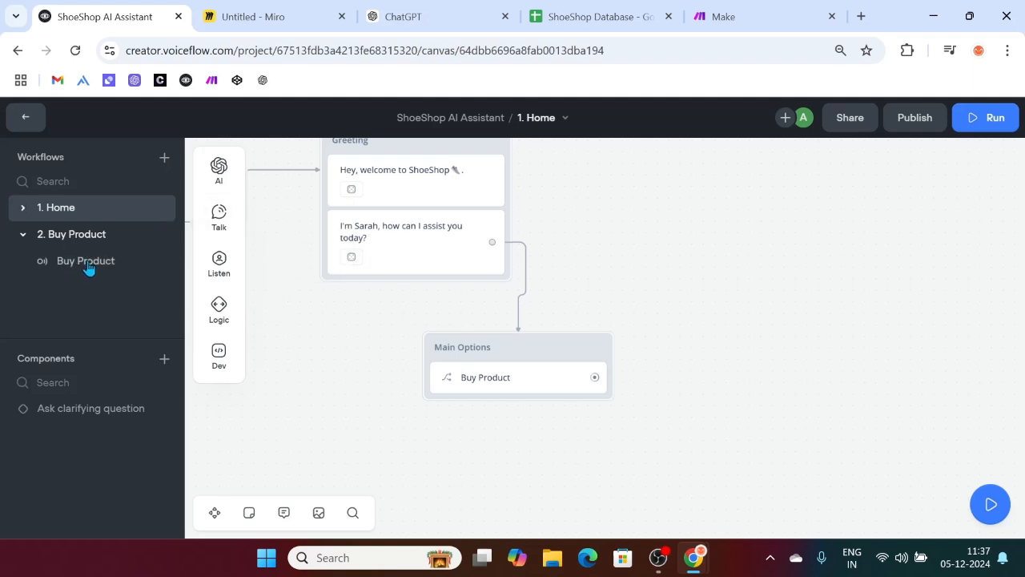
click(20, 235)
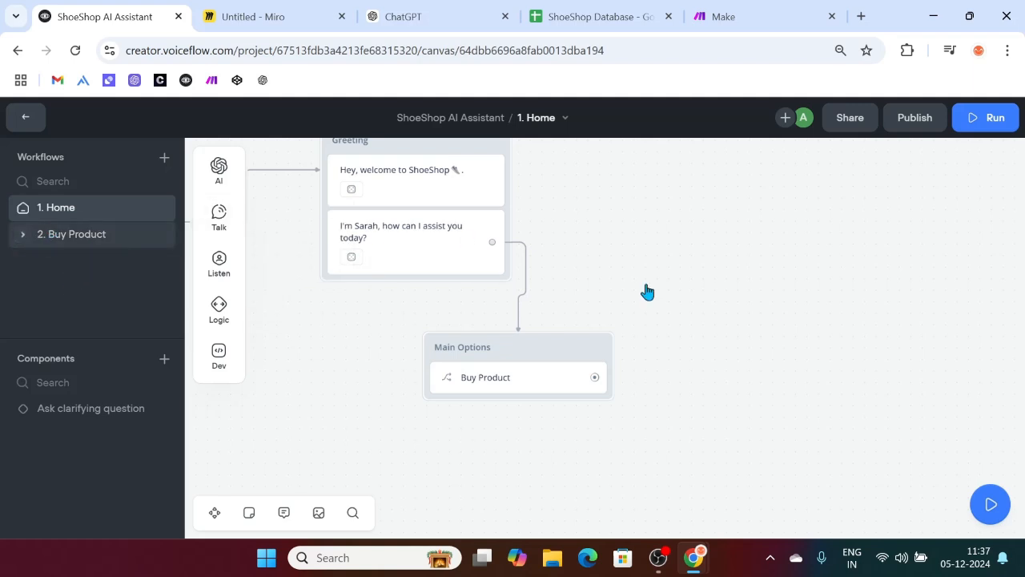
click(981, 119)
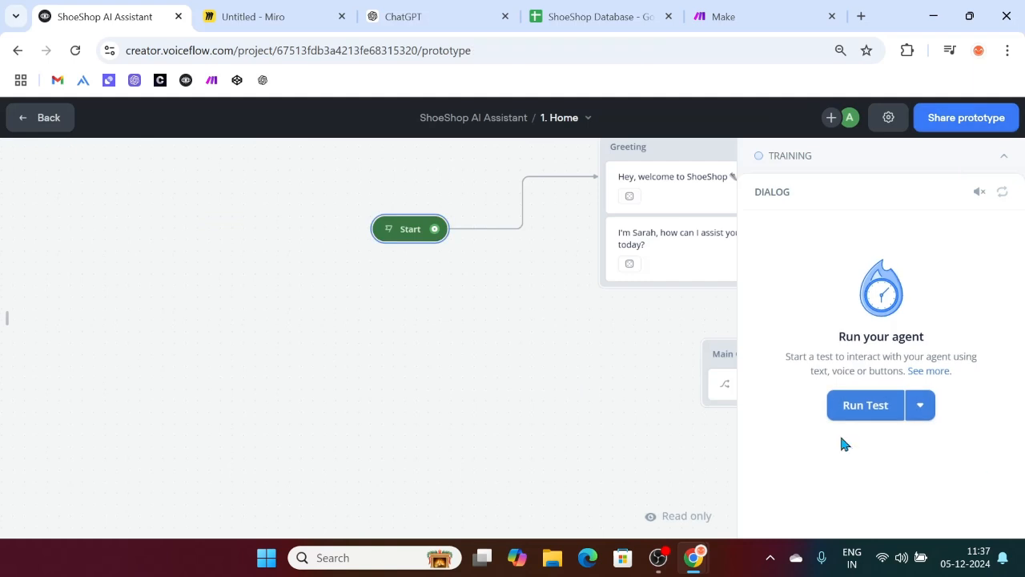
click(1006, 156)
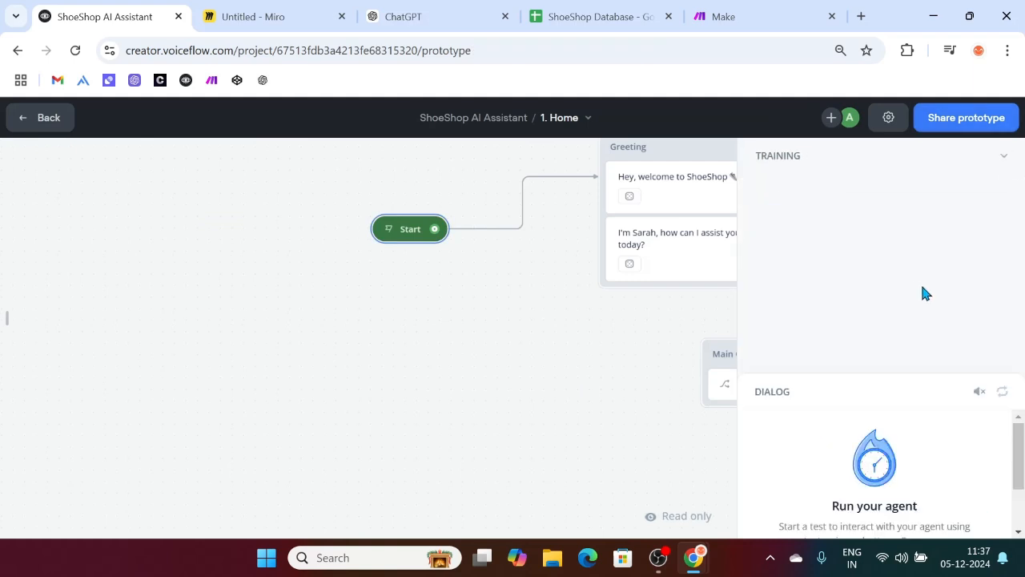
scroll(574, 369, right, 3)
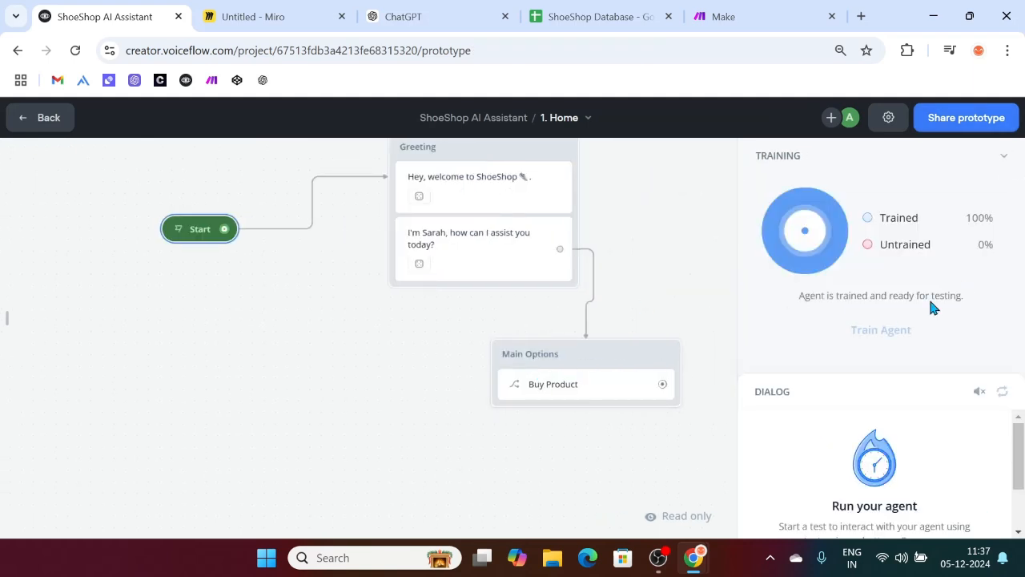
click(999, 165)
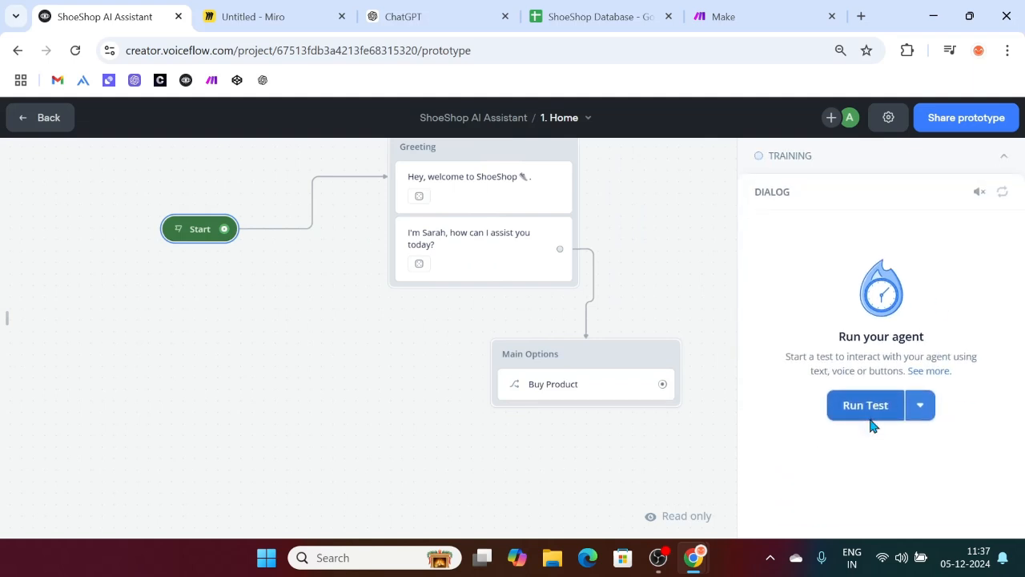
click(868, 416)
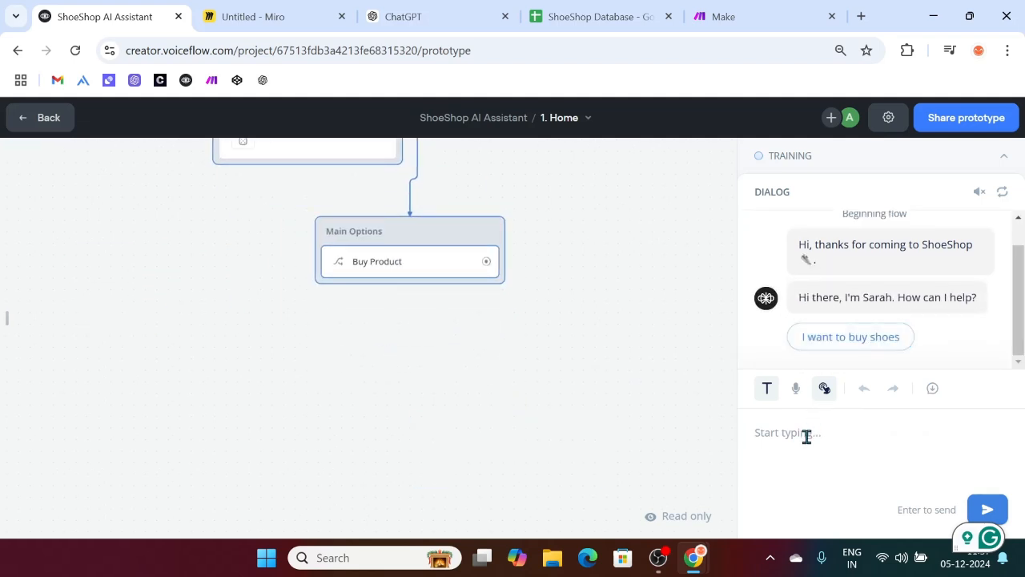
Step: Send 'Hey, I want to buy some football shoes', pick Football Shoes, then return to the canvas
text(Hey, I want to buy )
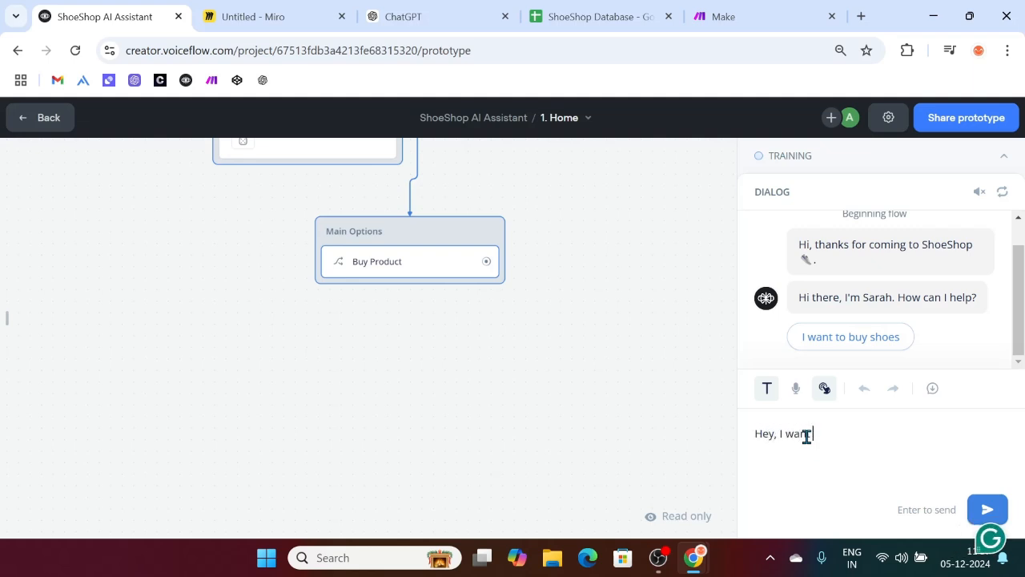
text(some football shoes)
key(Return)
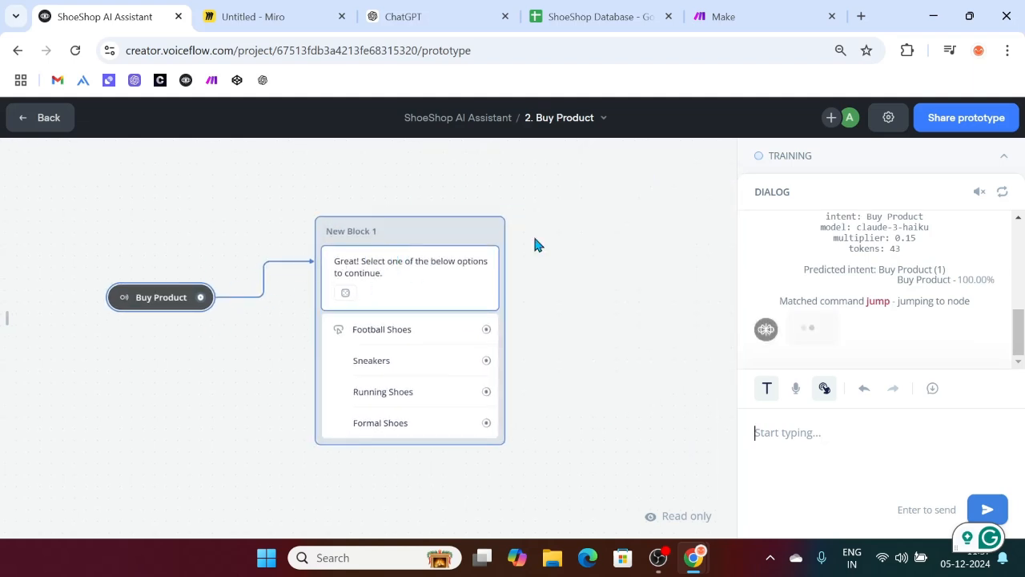
scroll(886, 268, up, 1)
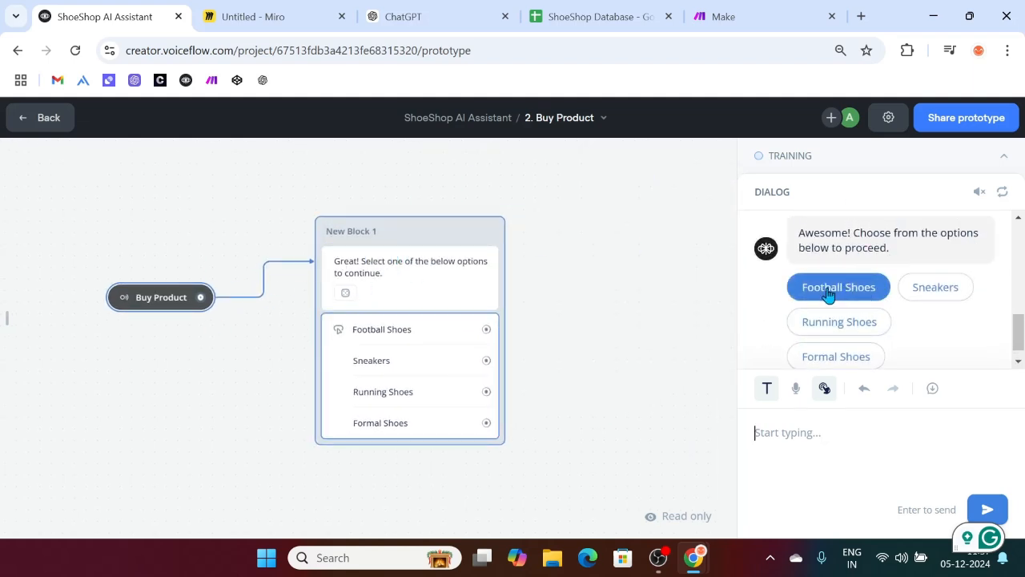
click(855, 288)
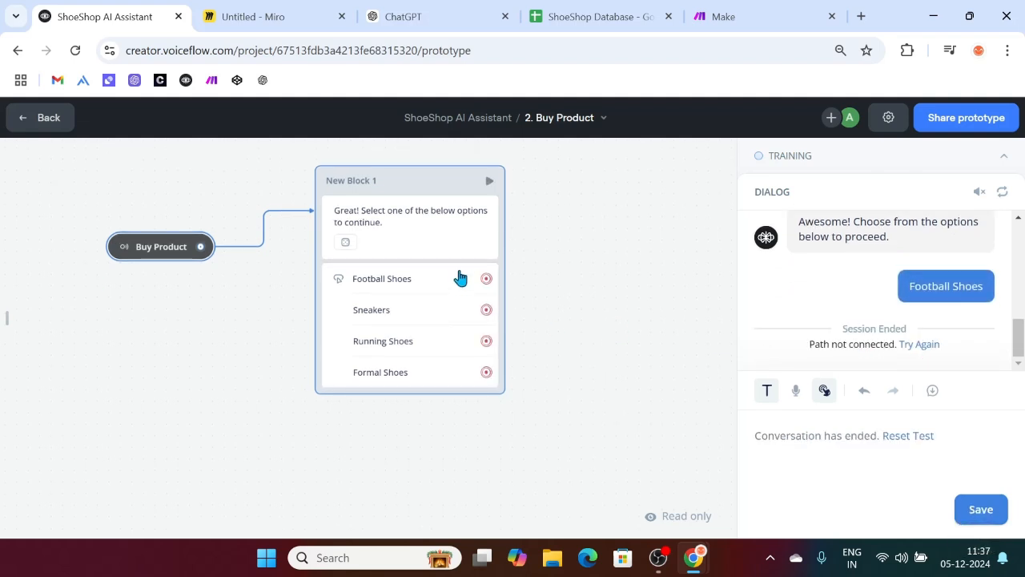
click(1002, 155)
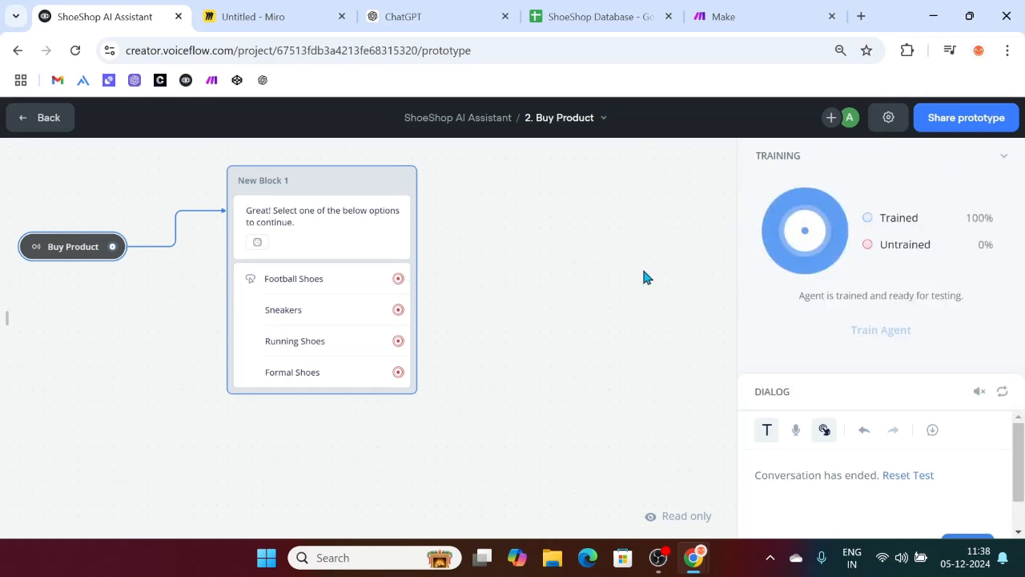
click(309, 320)
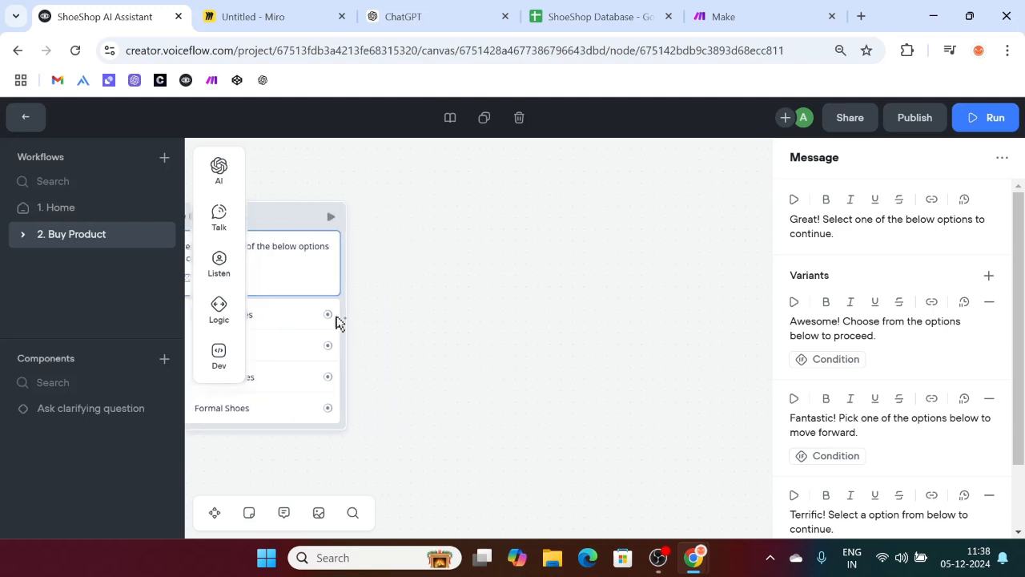
Step: Connect Football Shoes to a new block with message 'Here are some best selling football shoes👇'
drag(328, 316, 460, 166)
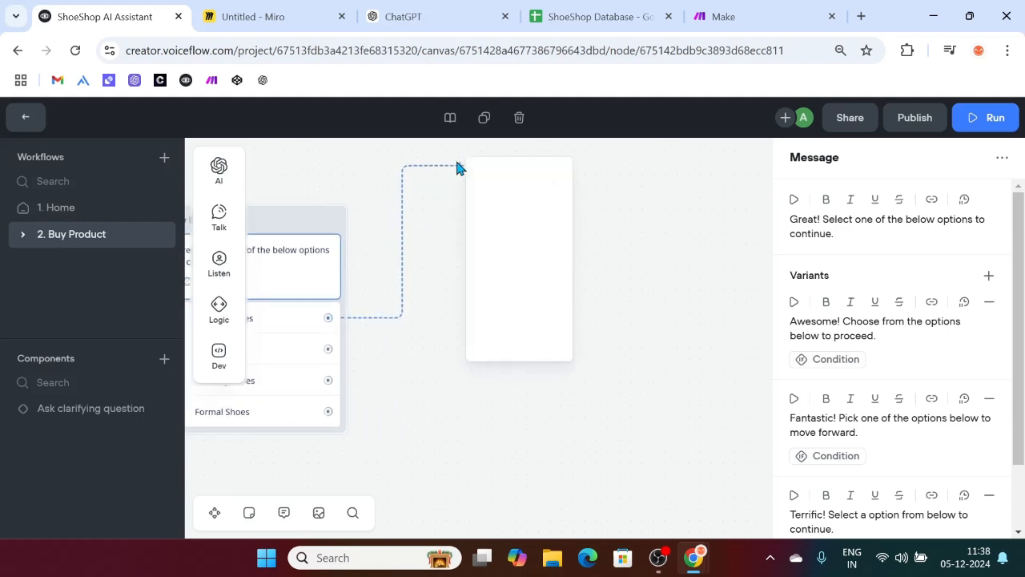
mouse_move(533, 220)
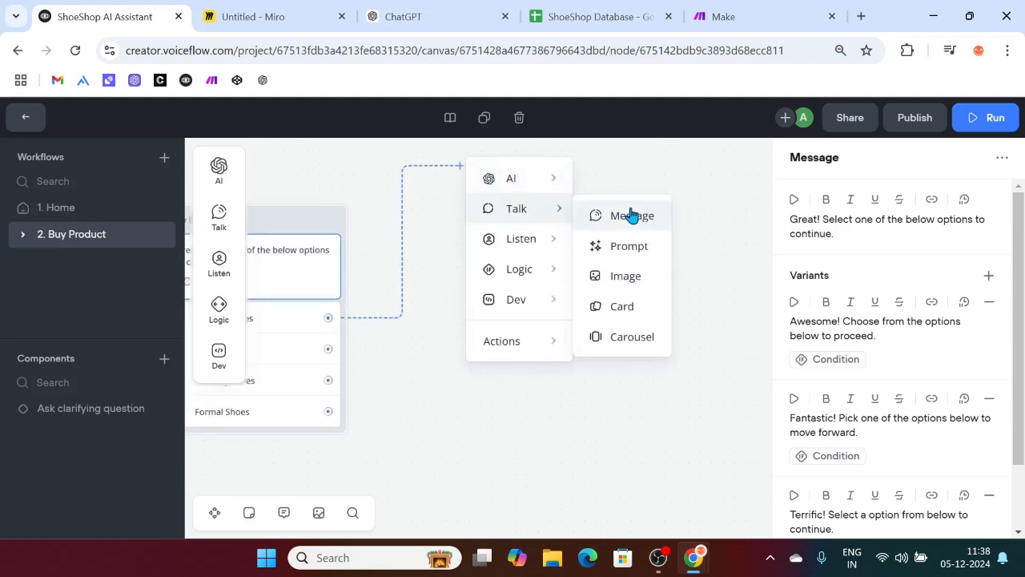
click(631, 215)
click(832, 222)
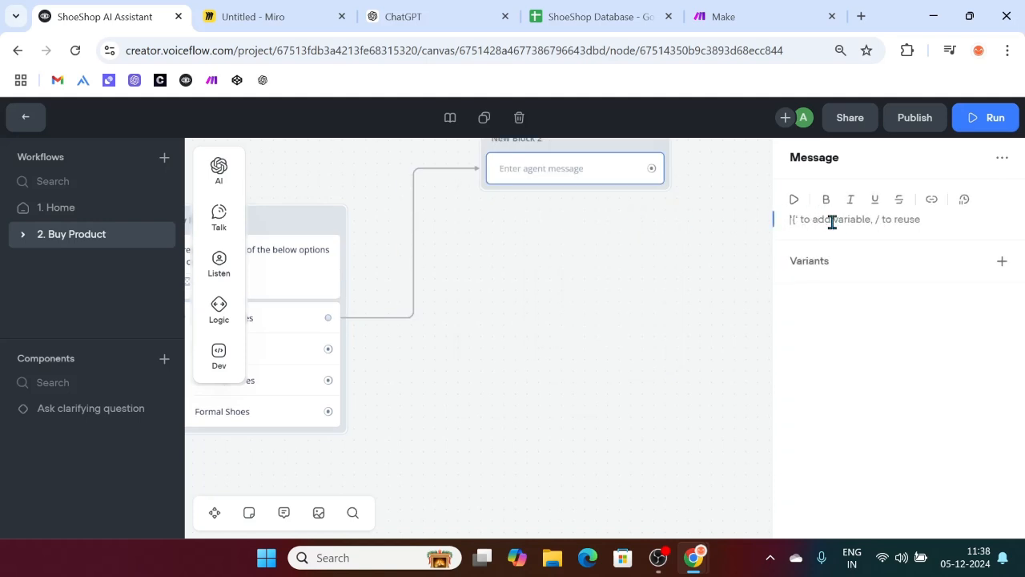
text(Here are)
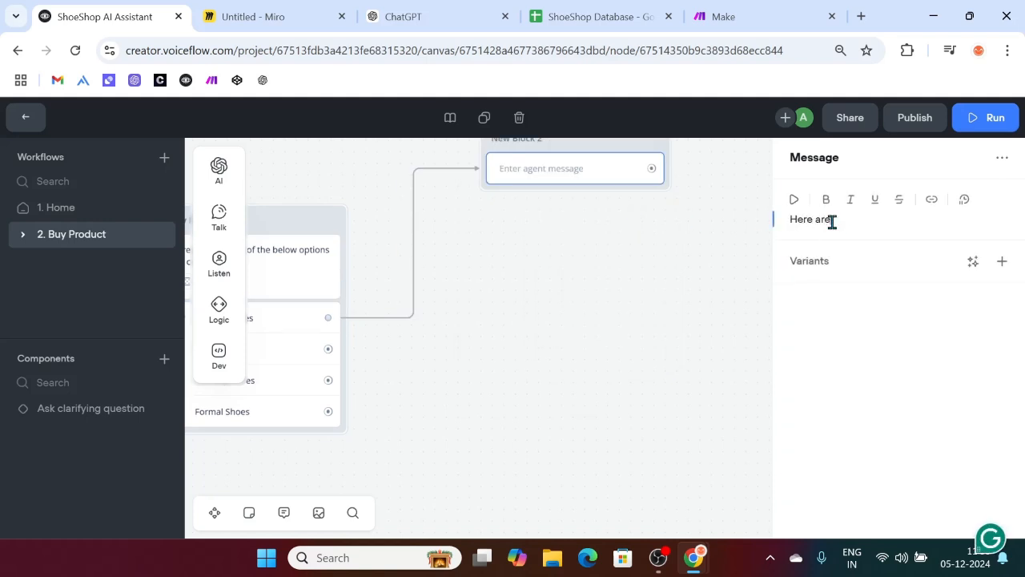
text( some best sel)
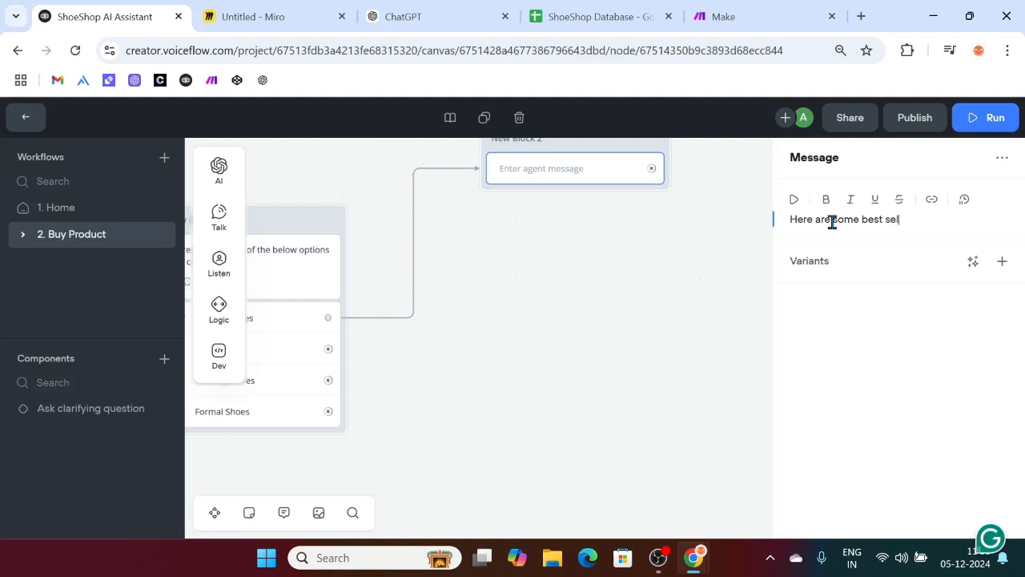
text(ling football shoes)
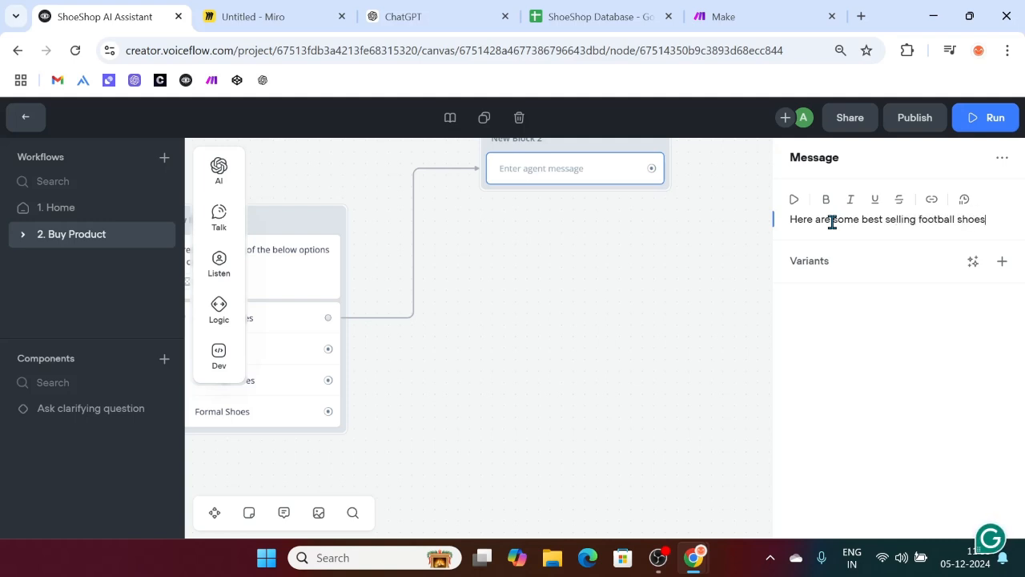
key(super+period)
click(775, 395)
Step: Change 'Here' to 'These' and generate three variants of the message
click(812, 216)
drag(813, 216, 780, 220)
text(These)
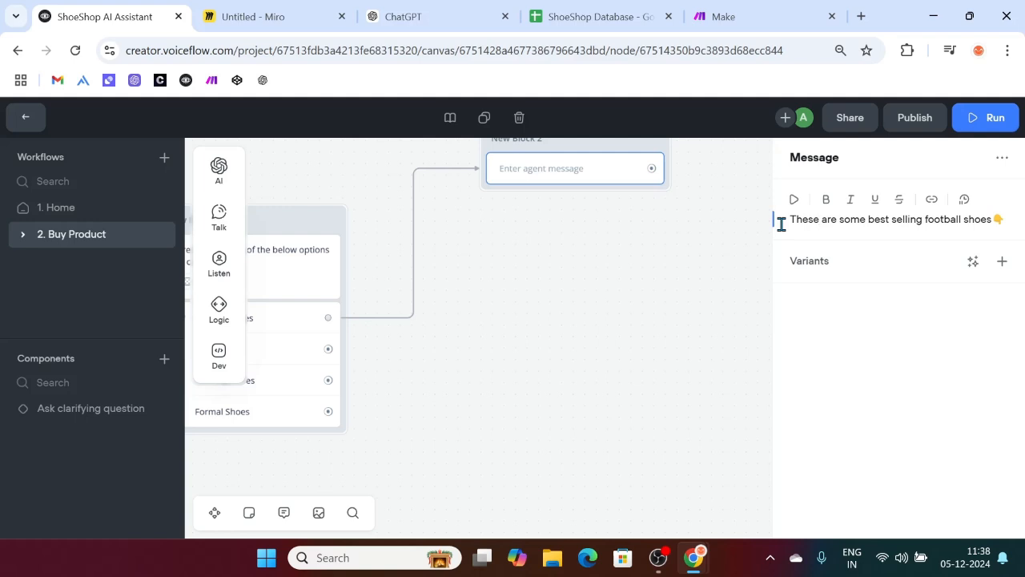
click(972, 261)
click(965, 318)
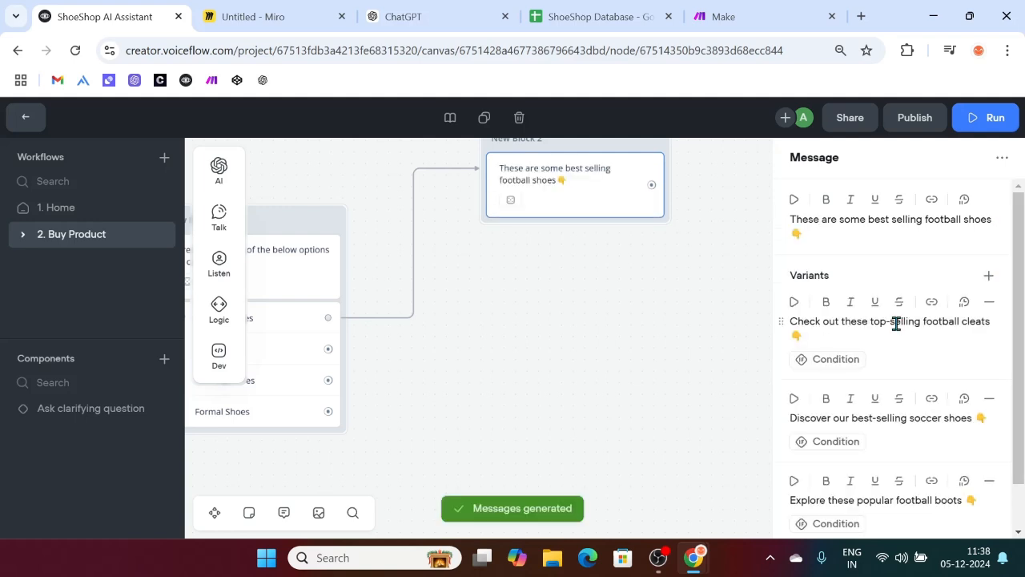
scroll(885, 405, down, 2)
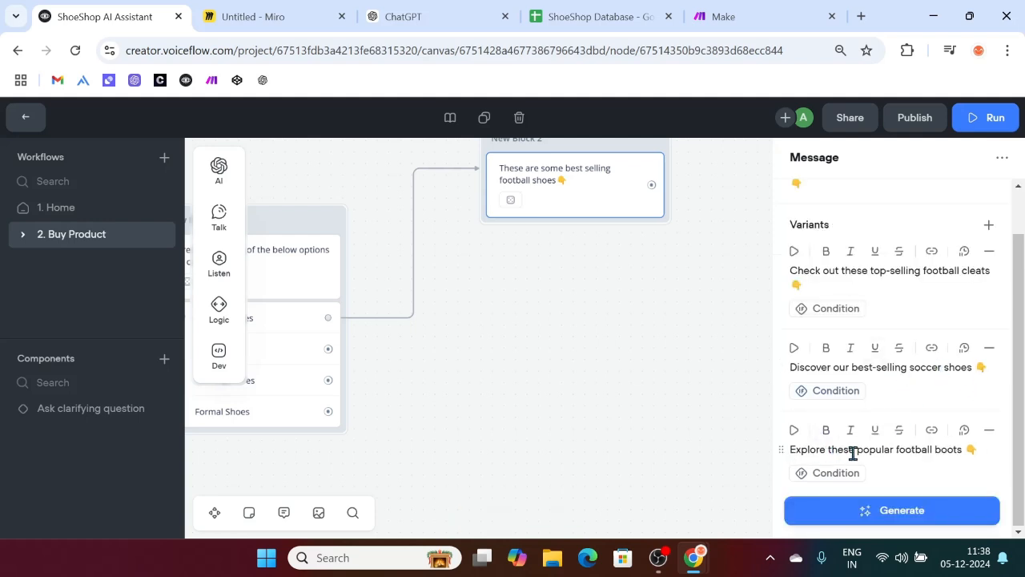
click(603, 385)
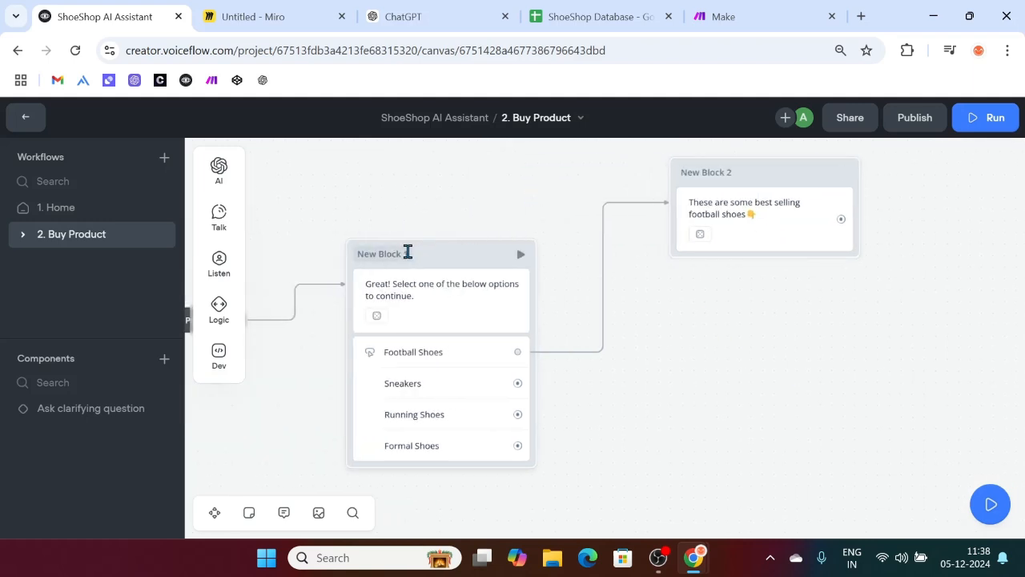
Step: Rename the two blocks to 'Buy Product' and 'Football Shoes'
double_click(407, 252)
key(BackSpace)
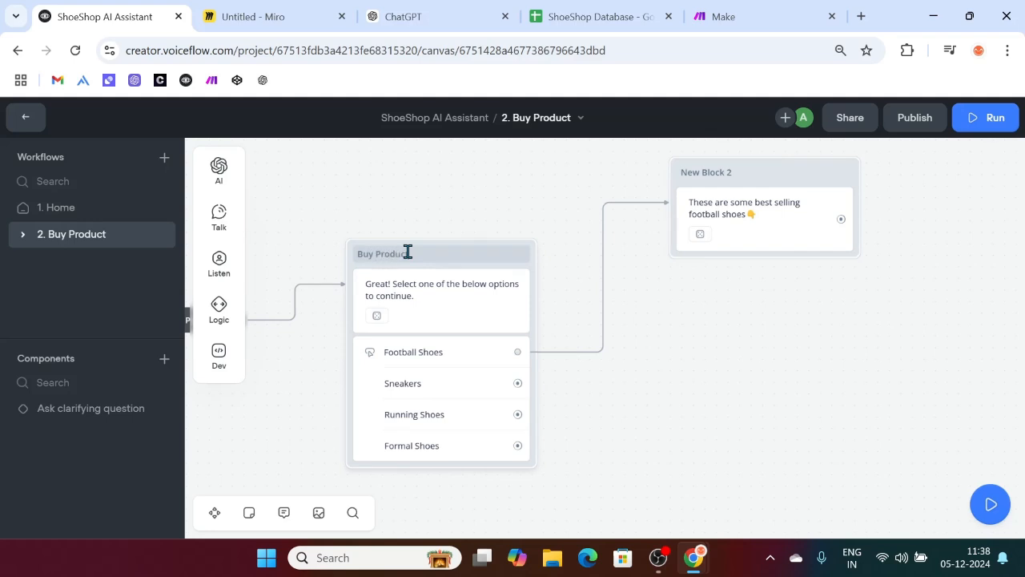
click(439, 259)
click(716, 356)
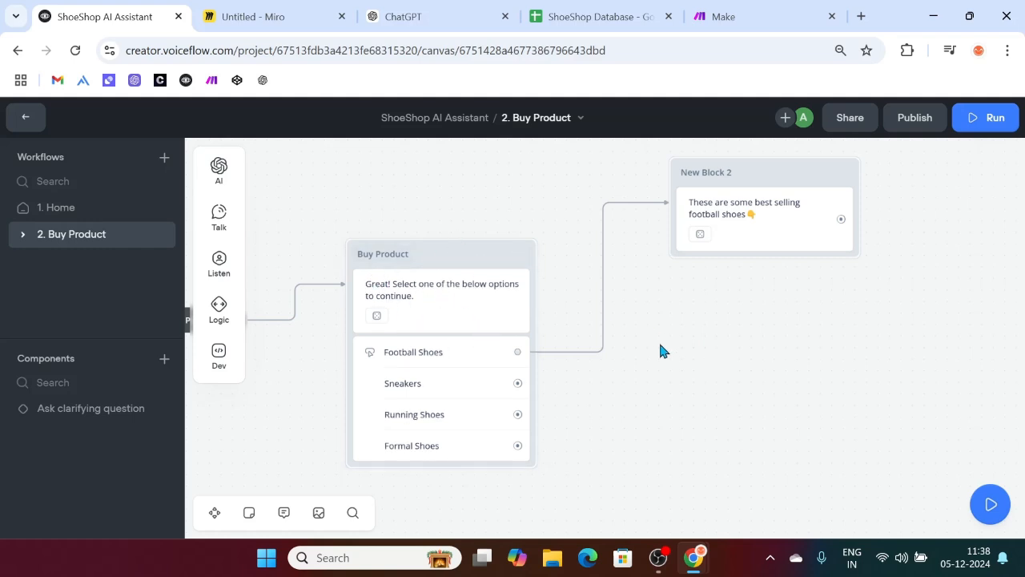
scroll(658, 339, right, 3)
drag(649, 174, 633, 176)
key(ctrl+a)
text(F)
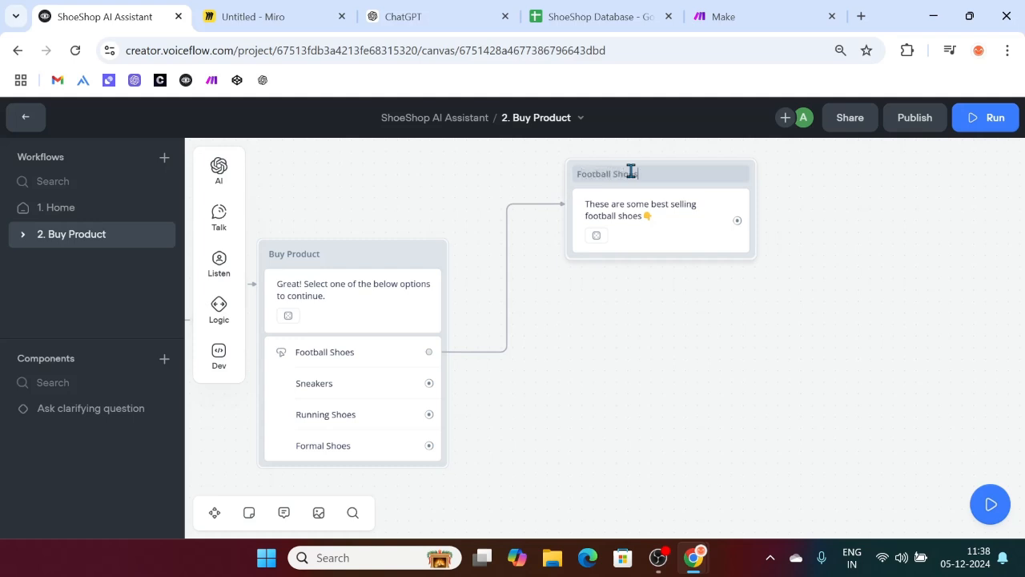
click(681, 351)
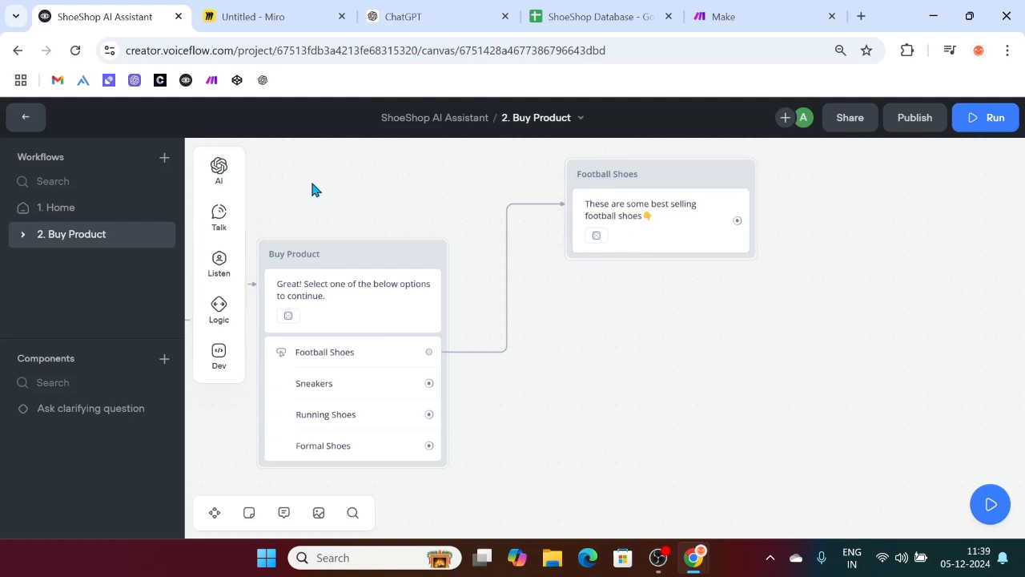
Step: Add a carousel to the Football Shoes block and open a new browser tab
mouse_move(198, 257)
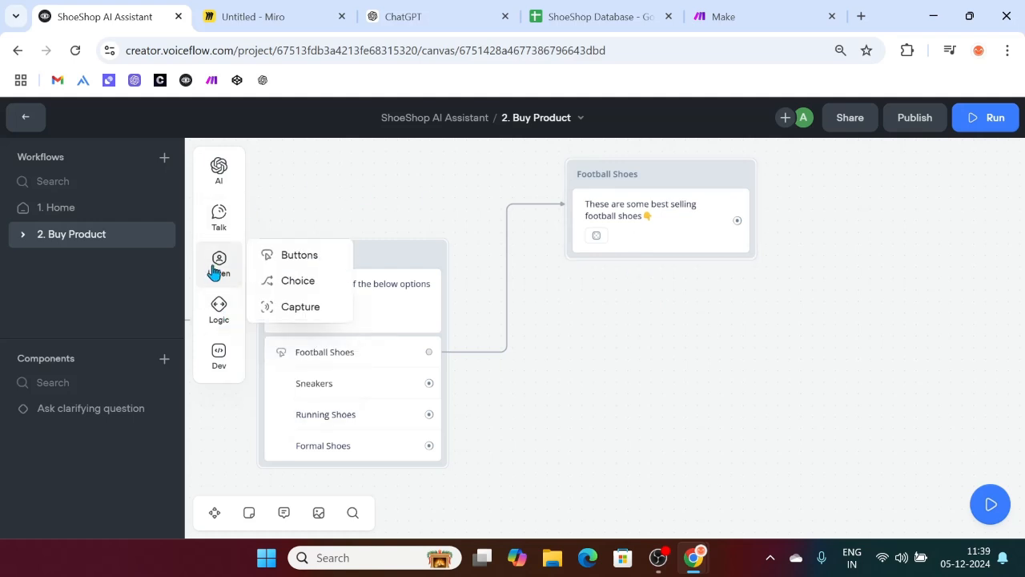
mouse_move(219, 214)
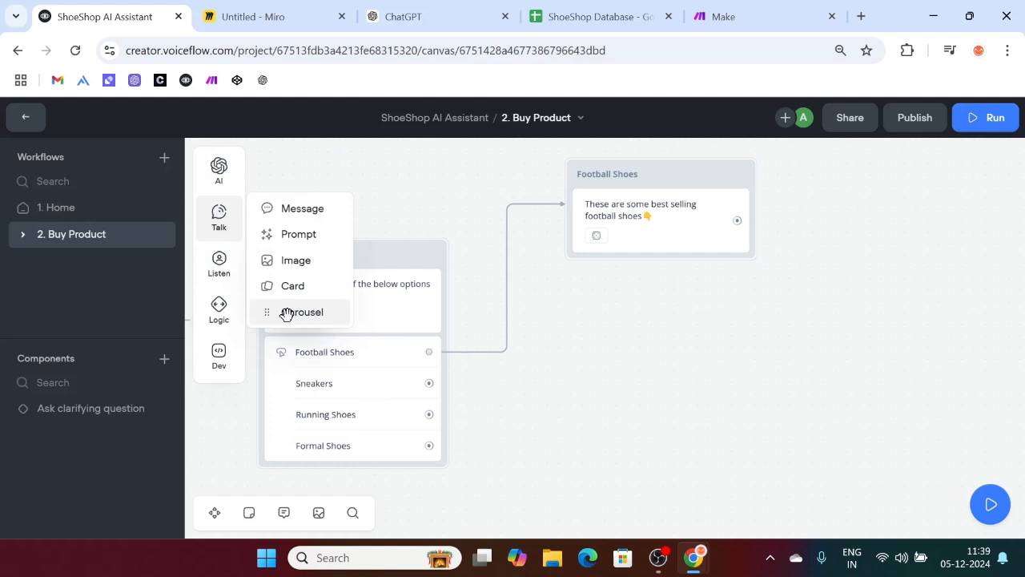
drag(286, 314, 652, 264)
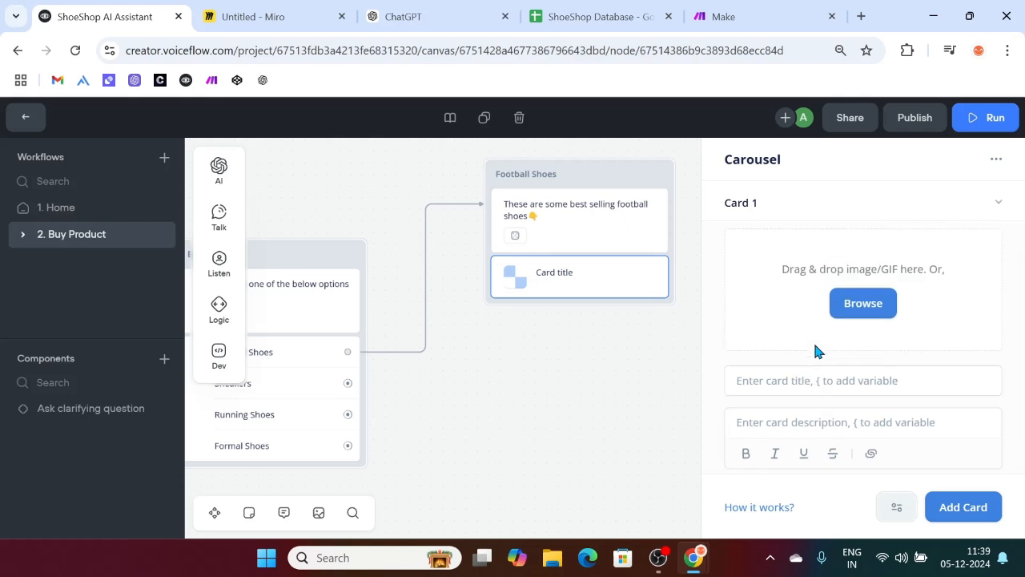
click(860, 16)
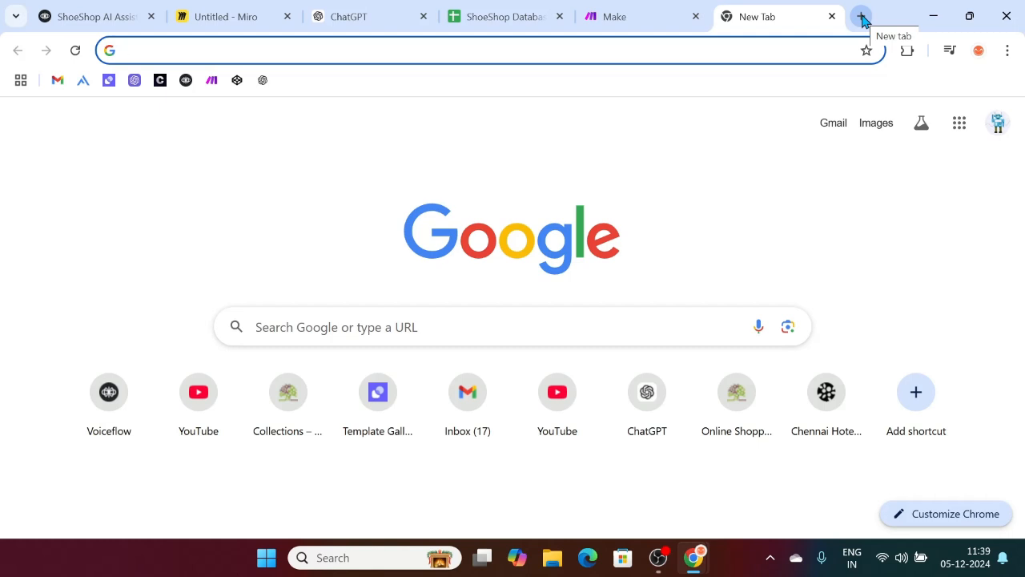
Step: Search Google for 'football shoe' and set Card 1's image source to Link
text(football)
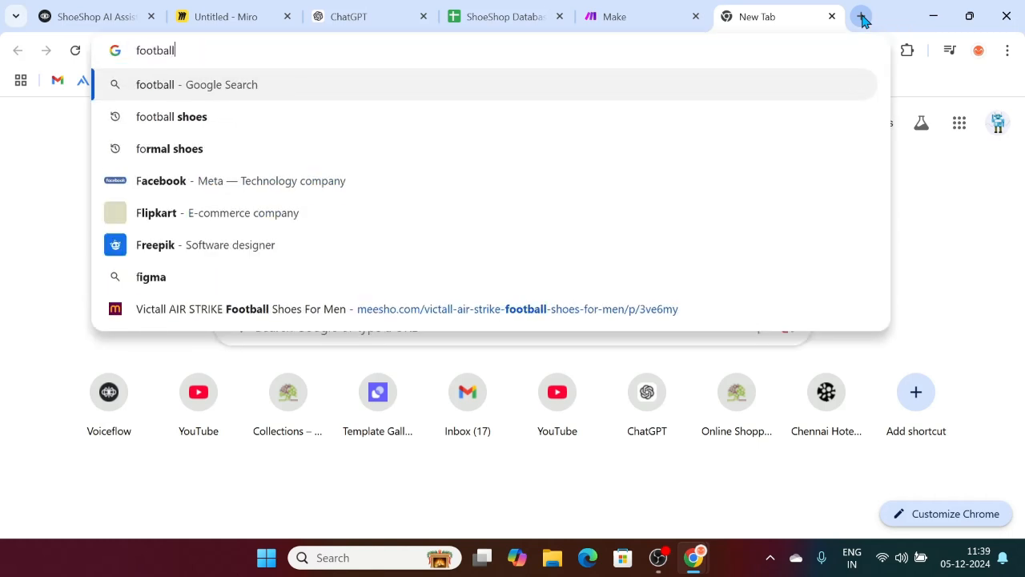
text( shoe)
key(Return)
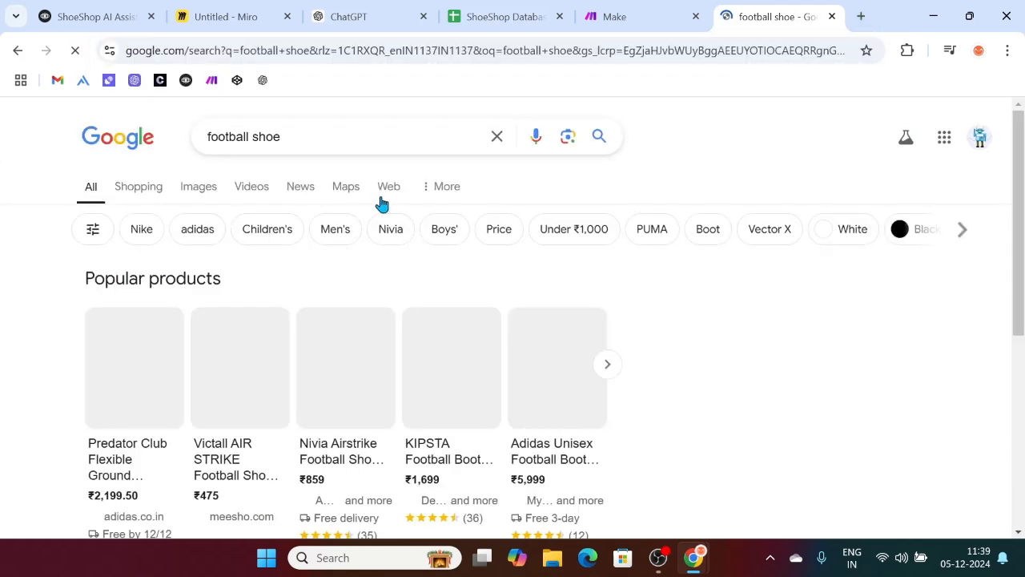
click(232, 16)
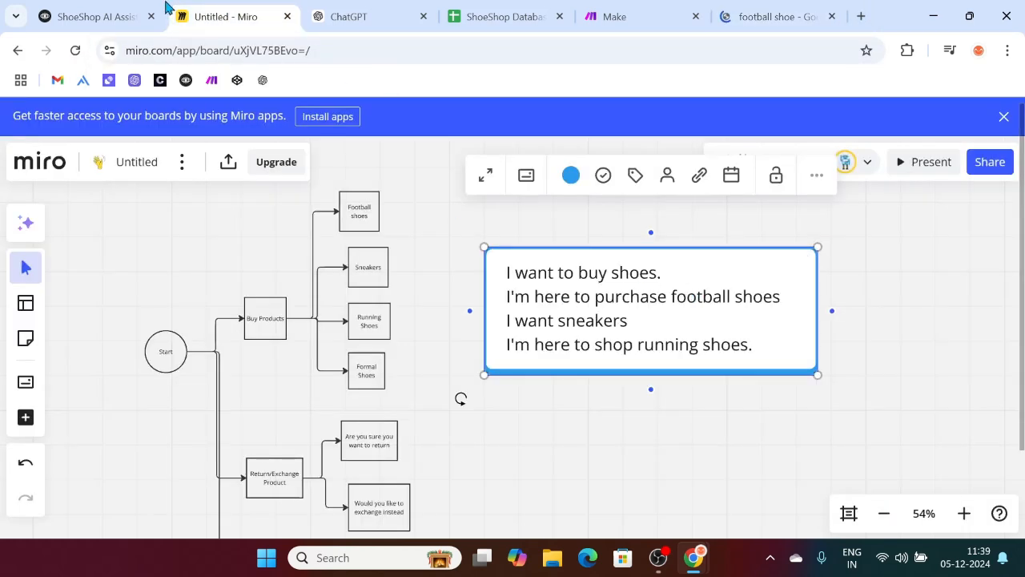
click(83, 11)
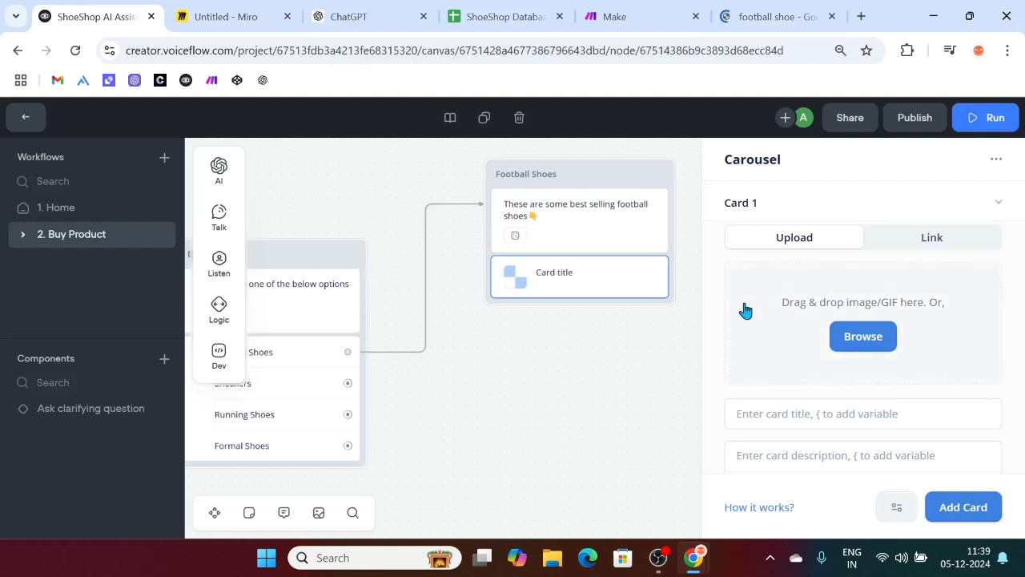
click(932, 238)
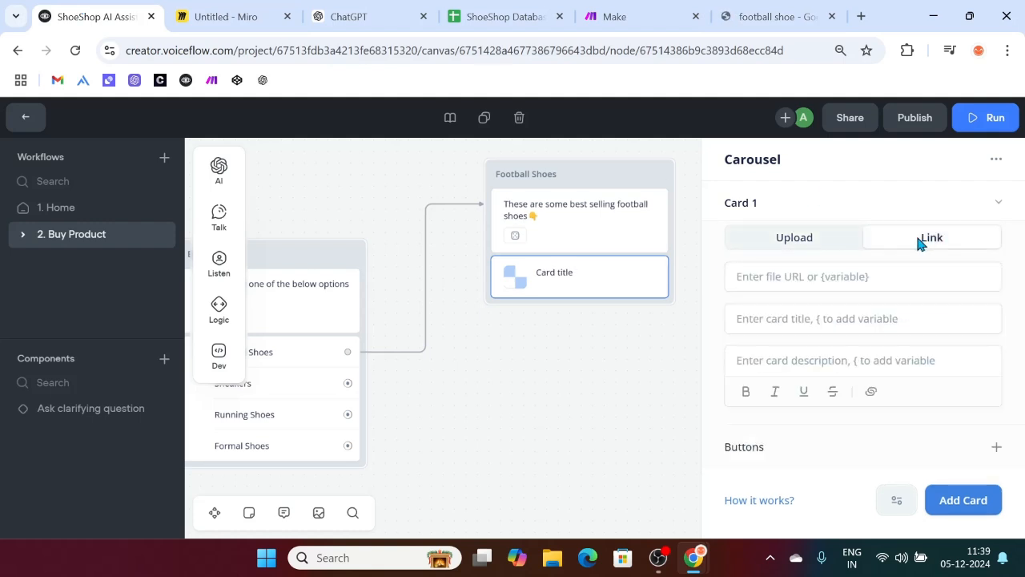
Step: Copy the Predator Club shoe image address and paste it as Card 1's image URL
click(771, 11)
scroll(94, 297, down, 1)
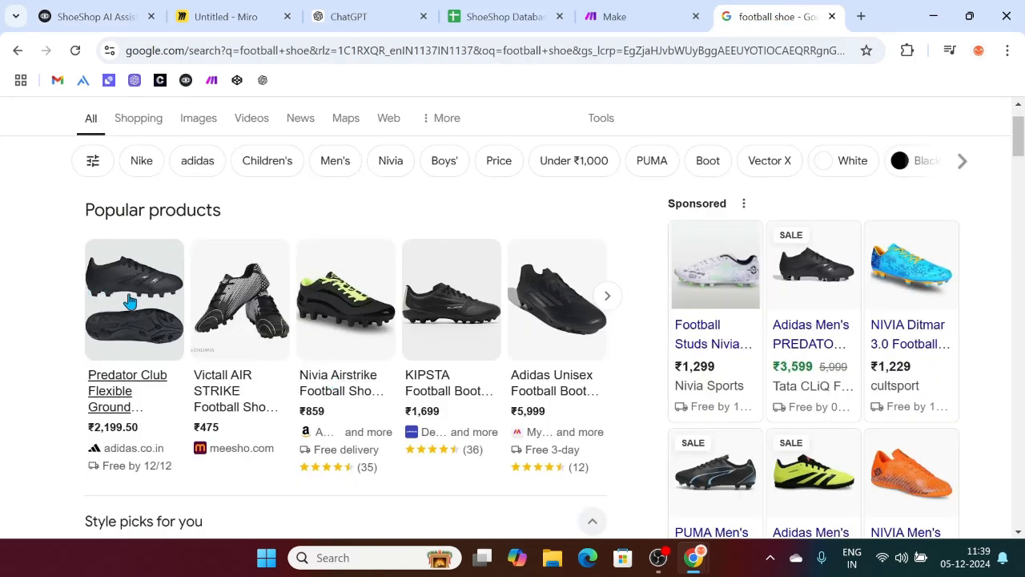
click(131, 300)
right_click(130, 298)
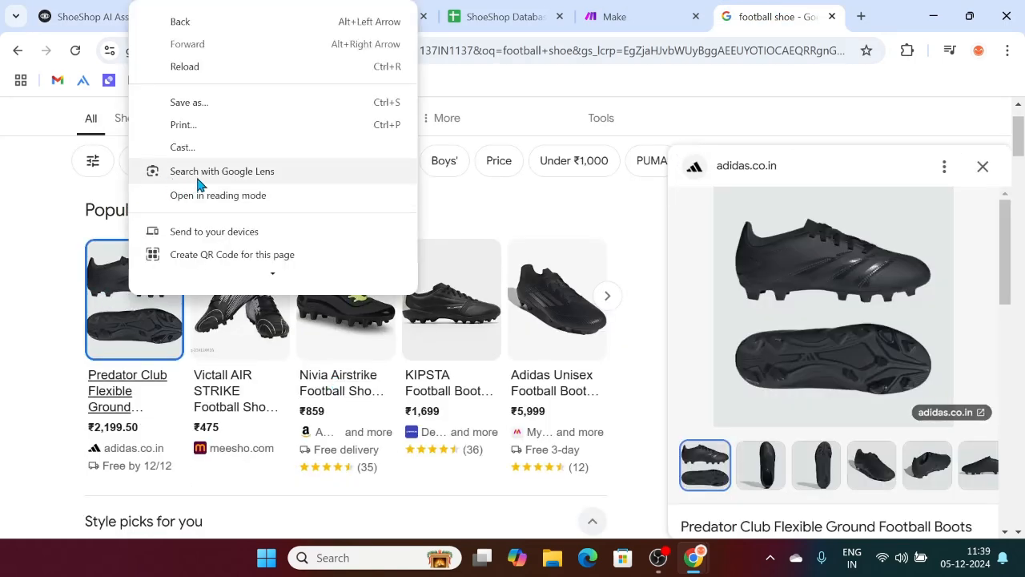
click(839, 288)
right_click(839, 284)
click(679, 372)
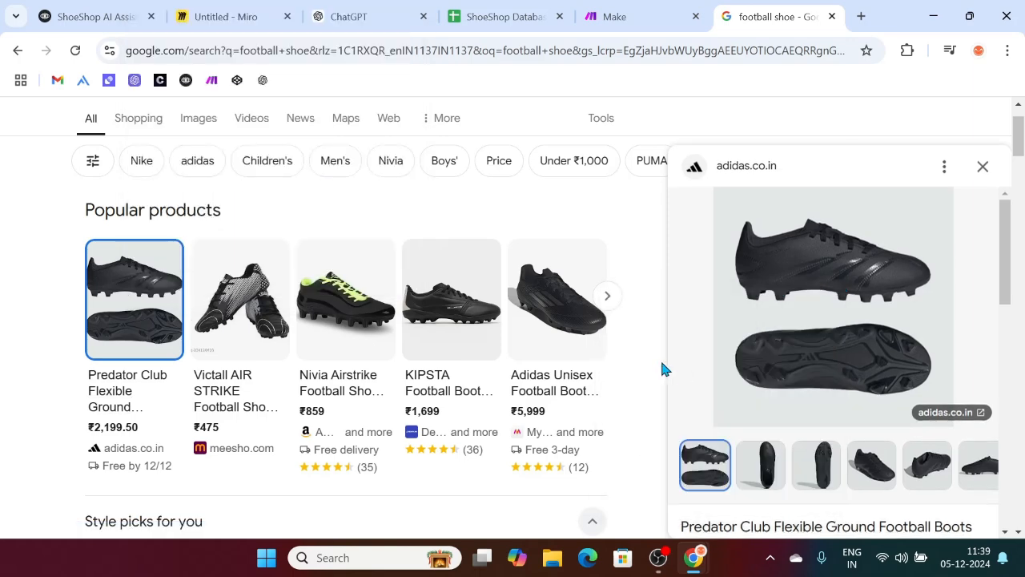
click(121, 9)
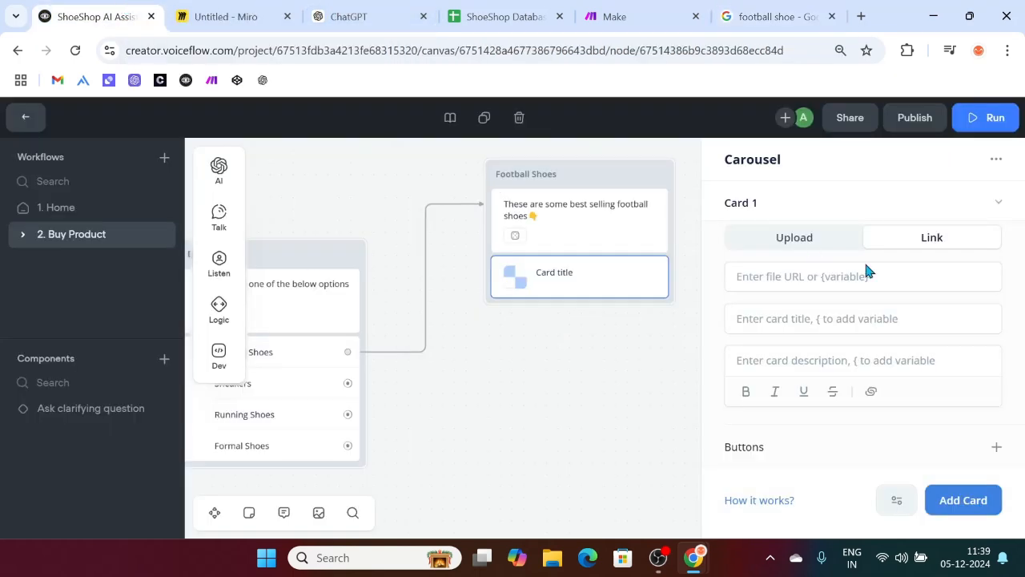
click(841, 275)
key(ctrl+v)
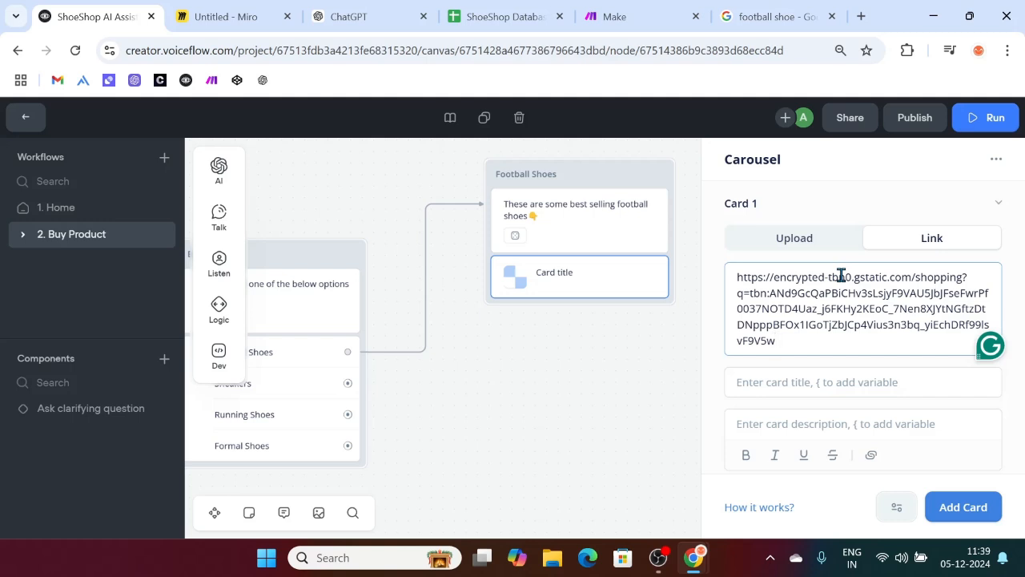
Step: Copy the adidas boot image address from Google results for Card 1
click(745, 13)
right_click(788, 299)
click(634, 381)
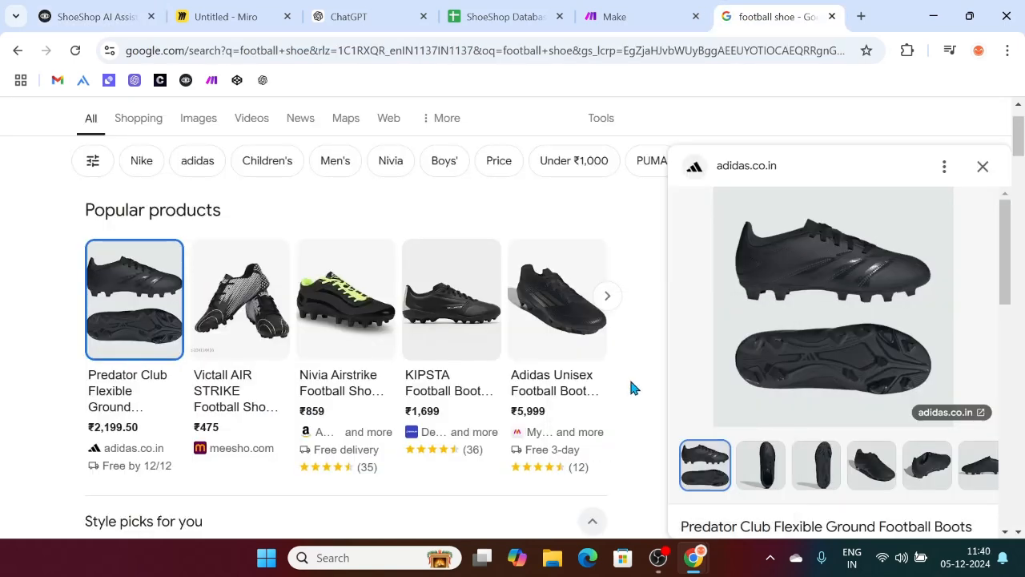
click(180, 11)
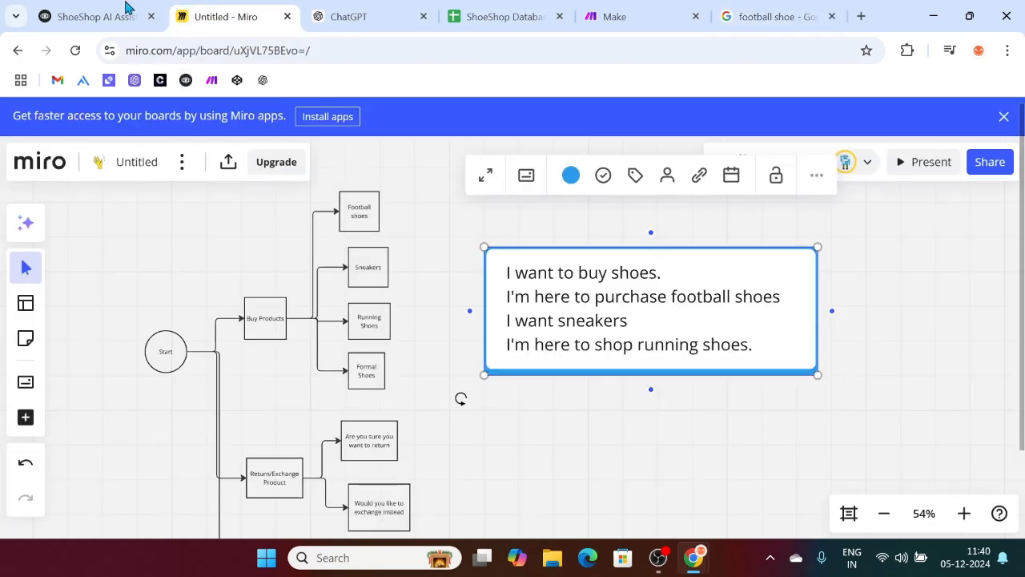
click(126, 8)
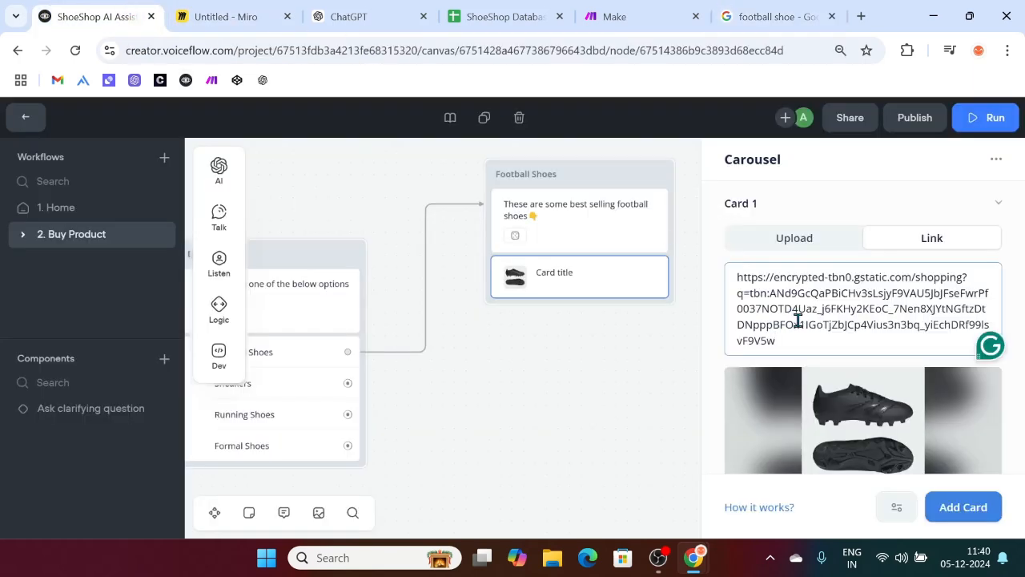
scroll(791, 321, down, 3)
click(772, 374)
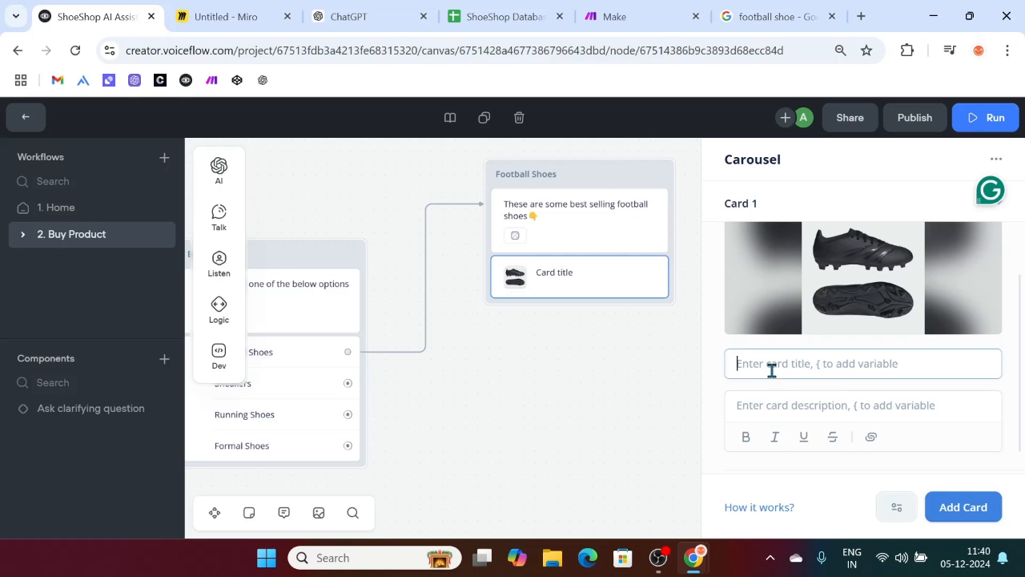
Step: Title Card 1 'Predator Club Flexible Ground Football Boots', copied from Google results
click(781, 8)
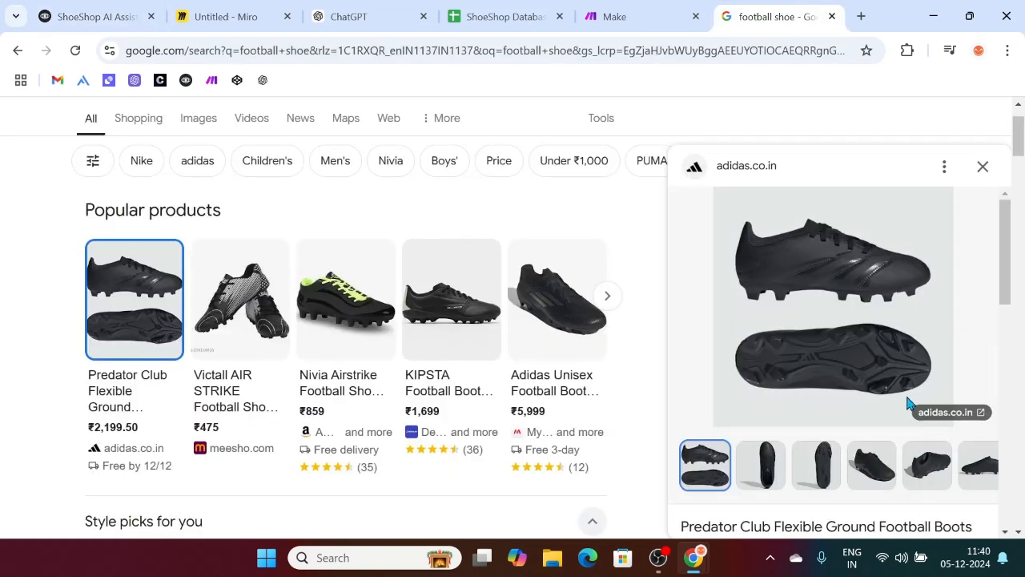
scroll(965, 368, down, 3)
drag(976, 331, 683, 329)
key(ctrl+c)
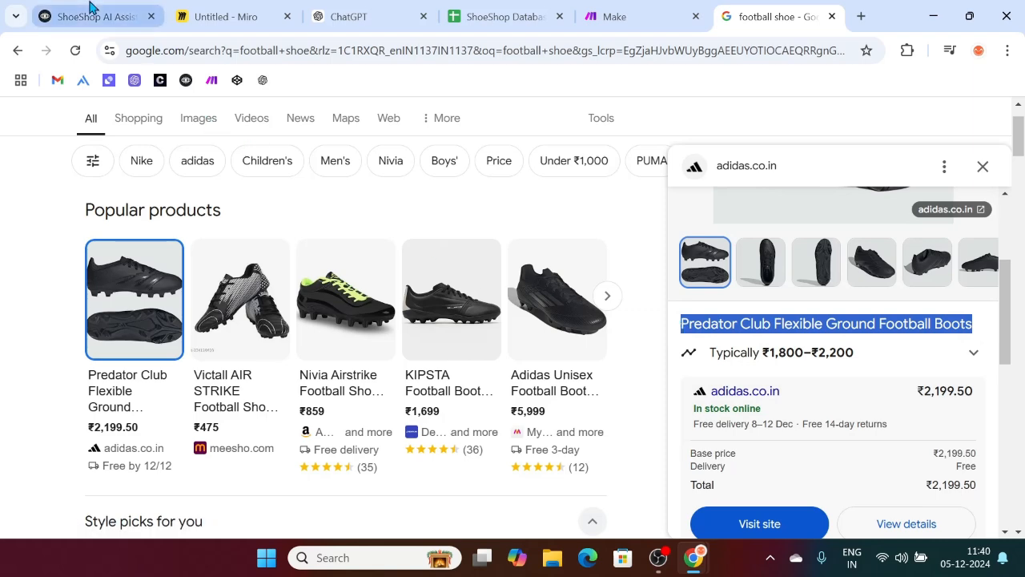
click(91, 13)
key(ctrl+v)
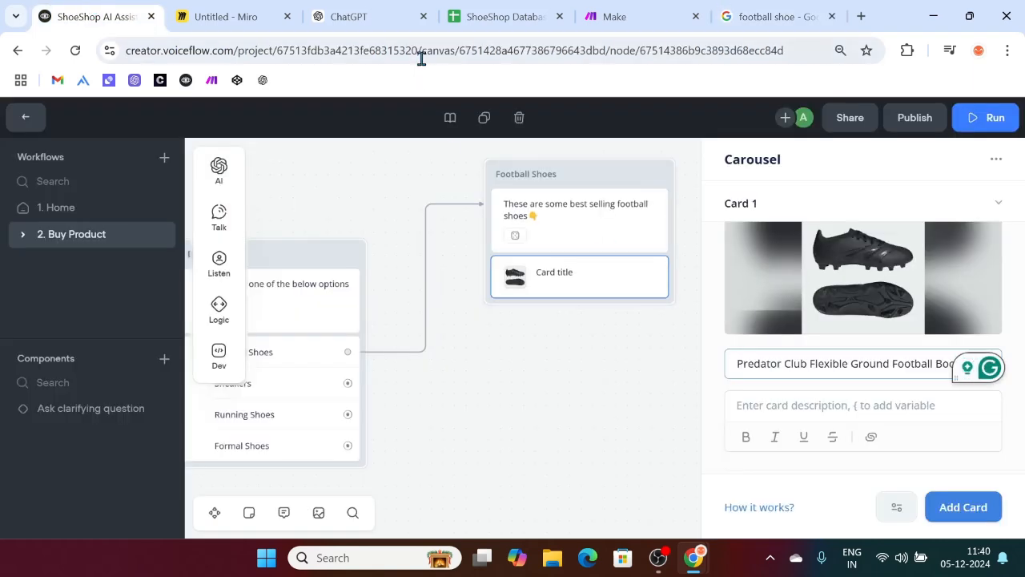
Step: Select the boots' product description in Google results for Card 1's description
click(793, 6)
scroll(879, 294, down, 4)
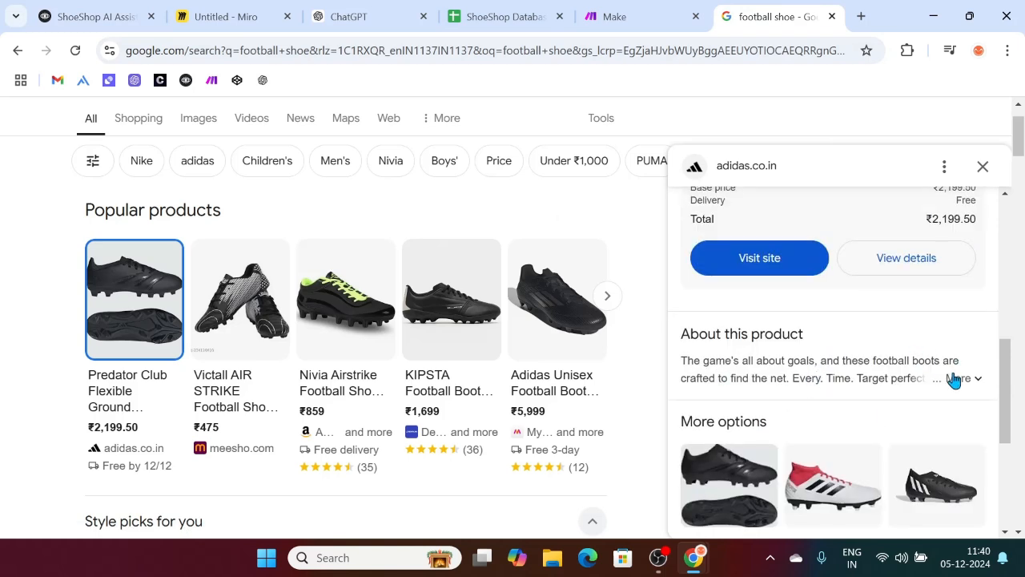
click(953, 378)
drag(803, 469, 665, 370)
click(840, 466)
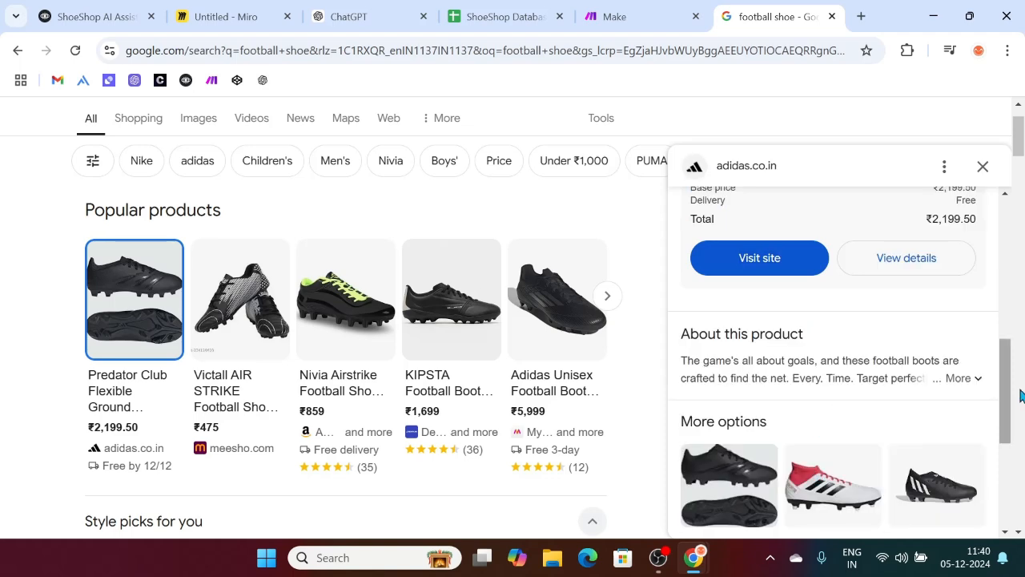
click(970, 387)
drag(805, 465, 682, 365)
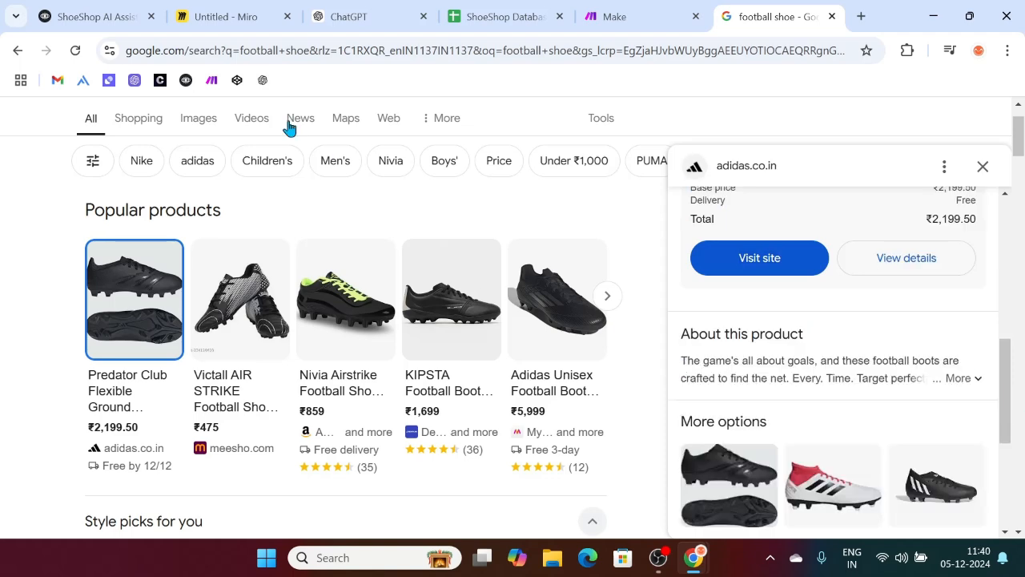
click(61, 10)
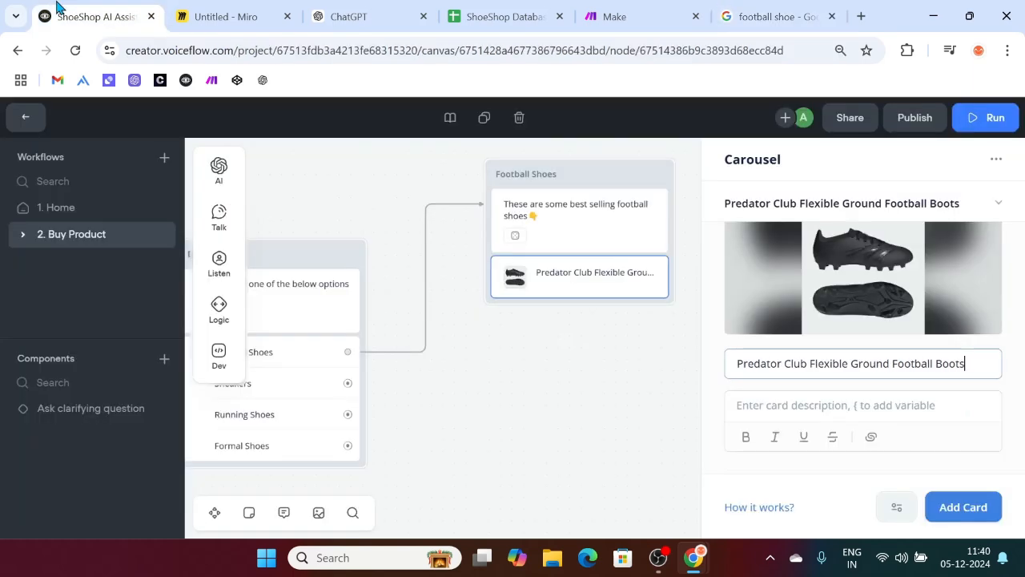
click(821, 405)
Step: Paste the boot name into Card 1's description and retry selecting Google's product description
key(ctrl+v)
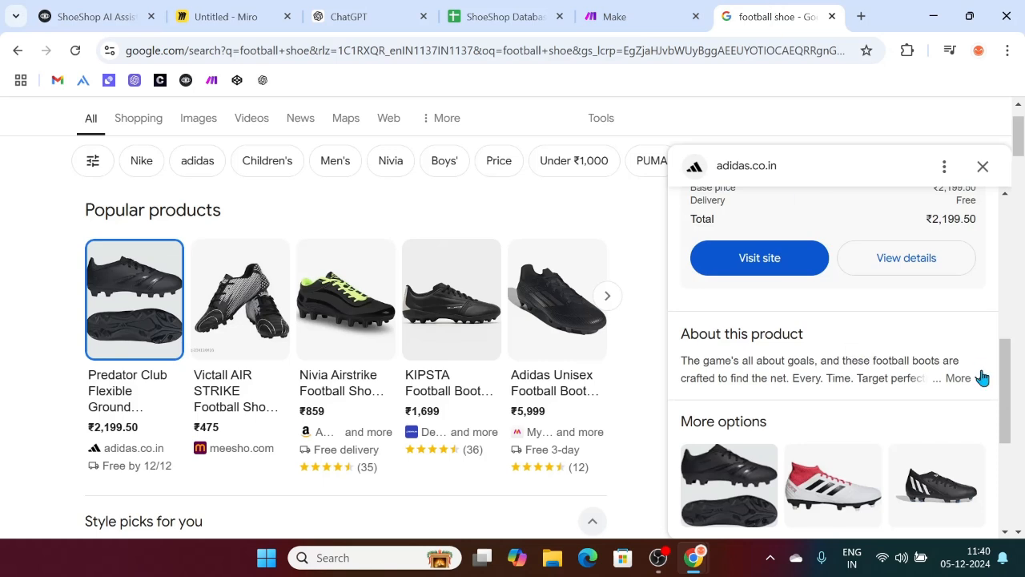
click(957, 377)
drag(797, 467, 685, 362)
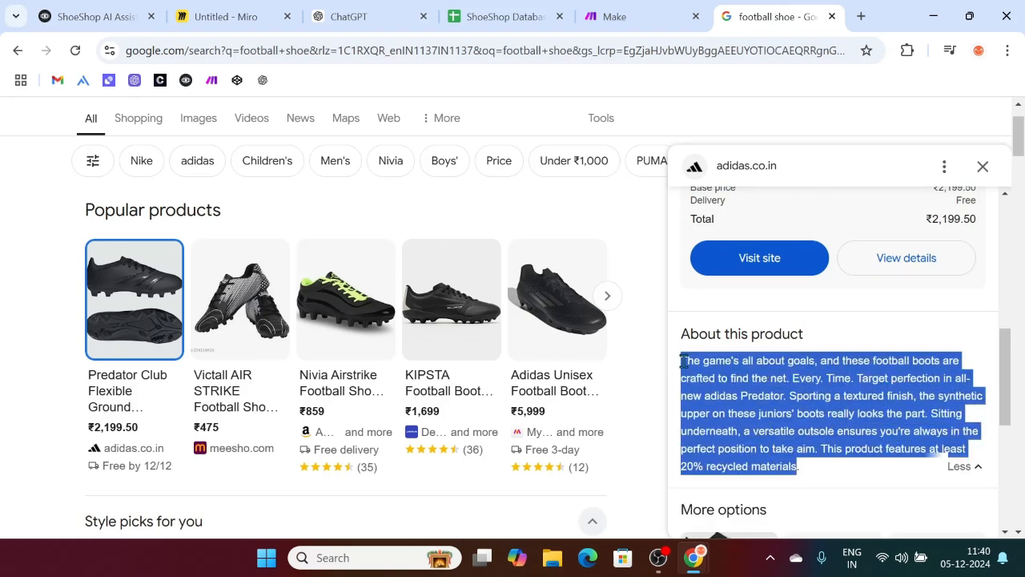
click(684, 361)
drag(684, 362, 963, 385)
click(961, 379)
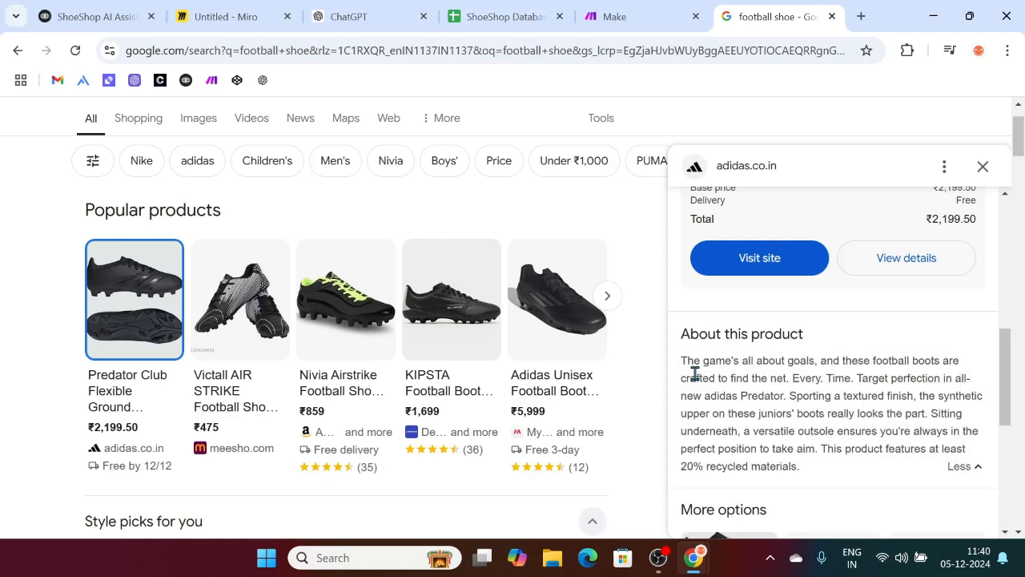
drag(683, 361, 801, 461)
click(800, 463)
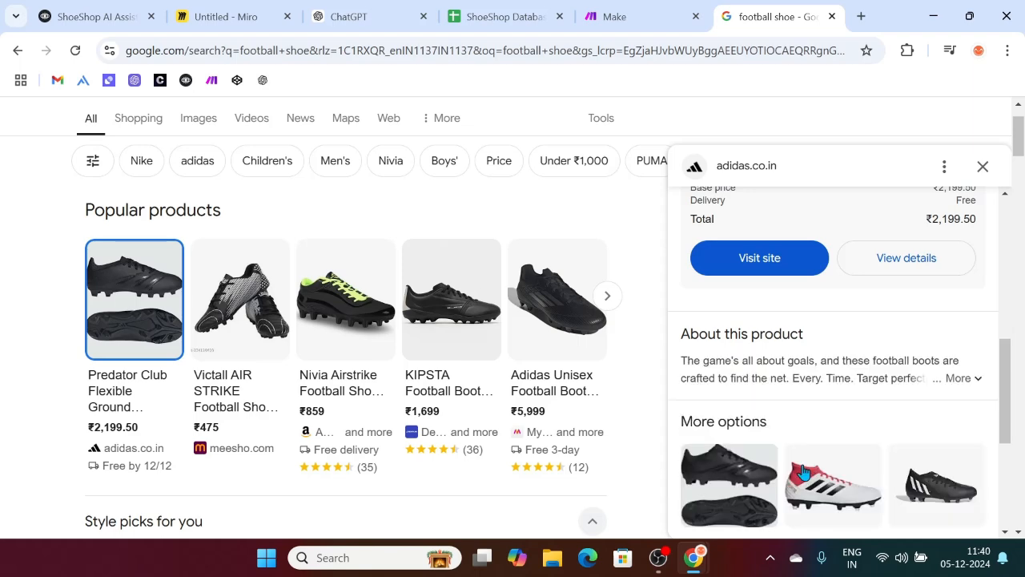
scroll(801, 376, up, 2)
Step: Open the adidas Predator Club page and select the first Description paragraph
click(793, 387)
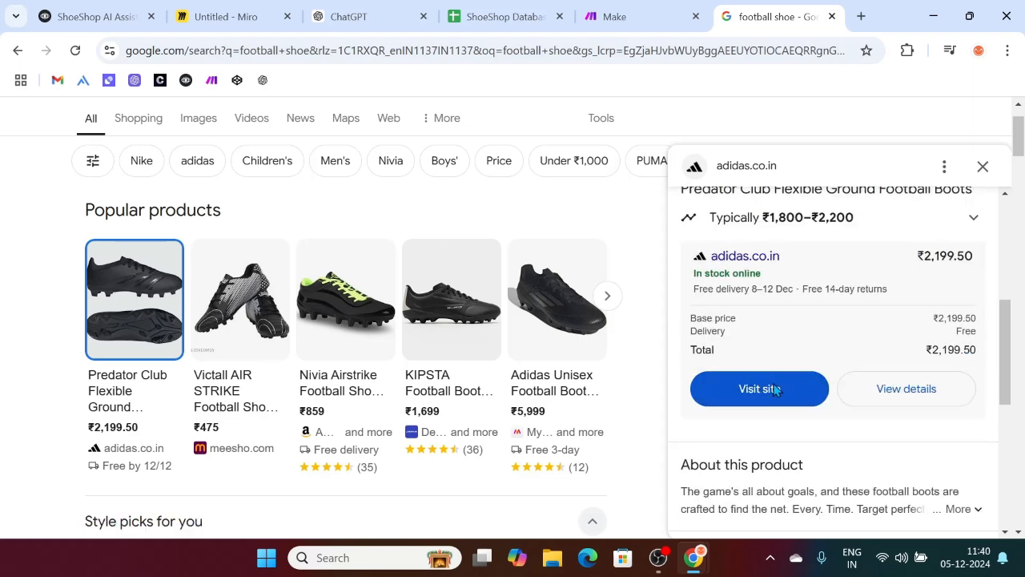
scroll(348, 343, down, 7)
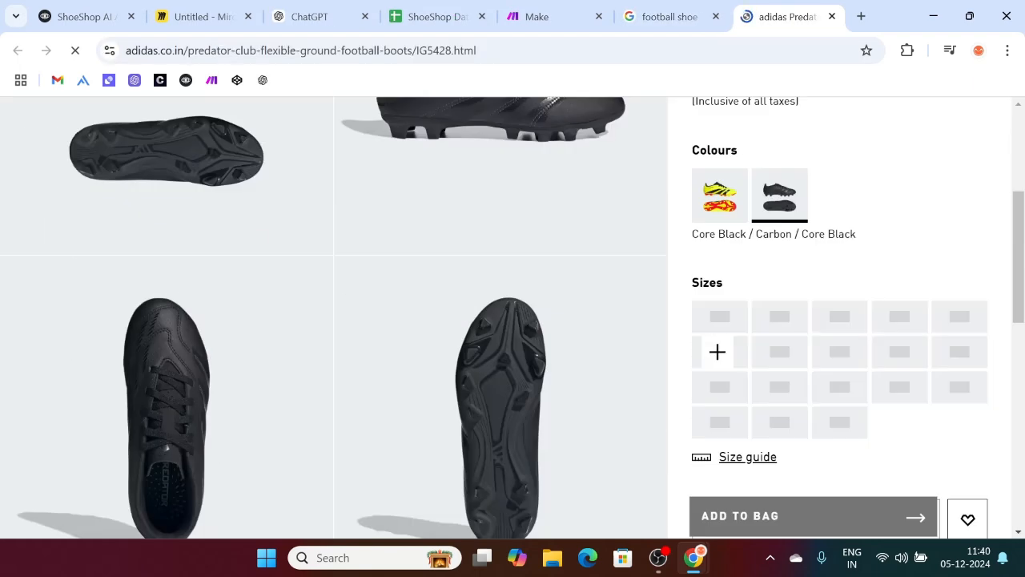
scroll(567, 373, up, 4)
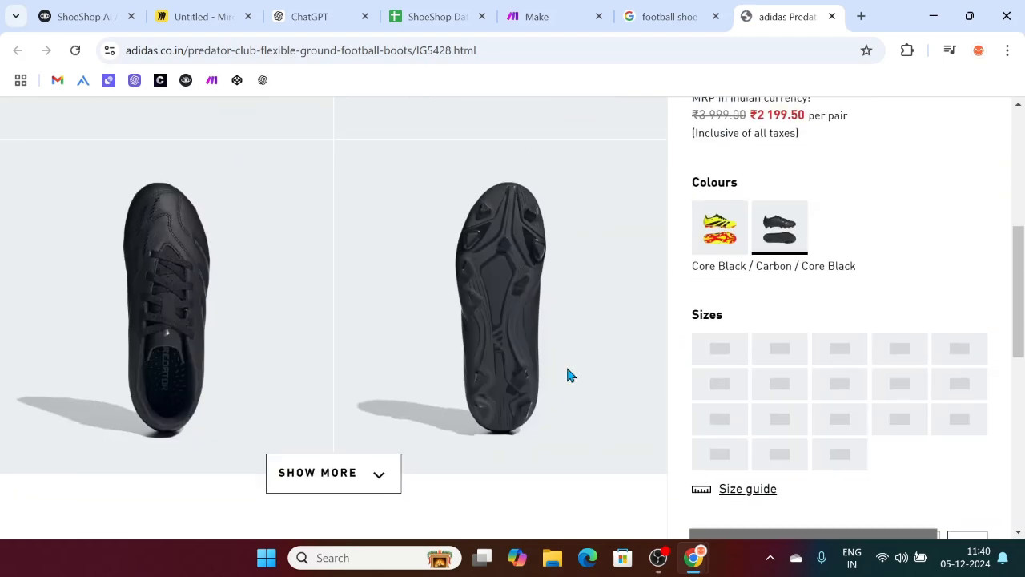
scroll(800, 336, down, 5)
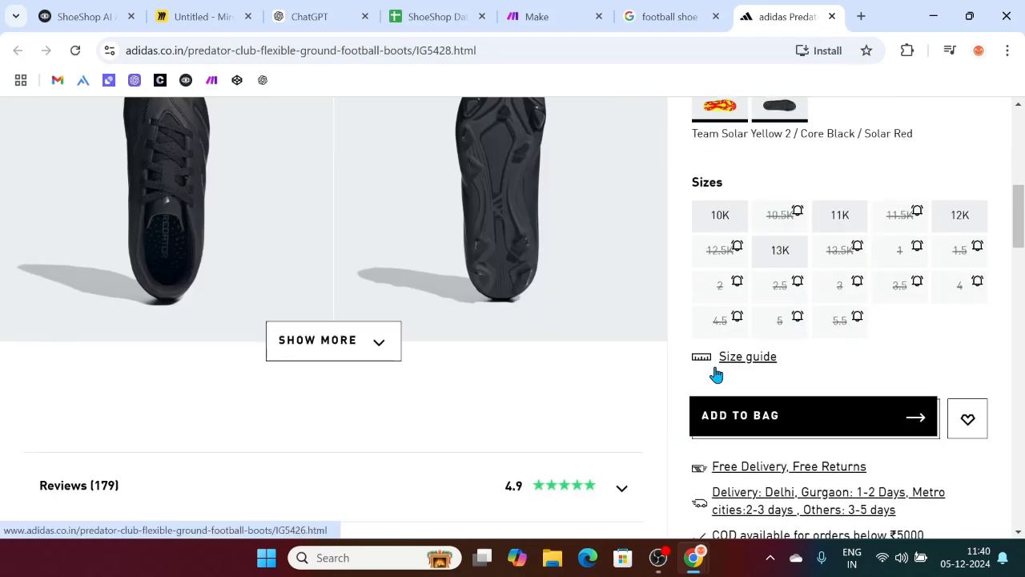
scroll(483, 331, up, 5)
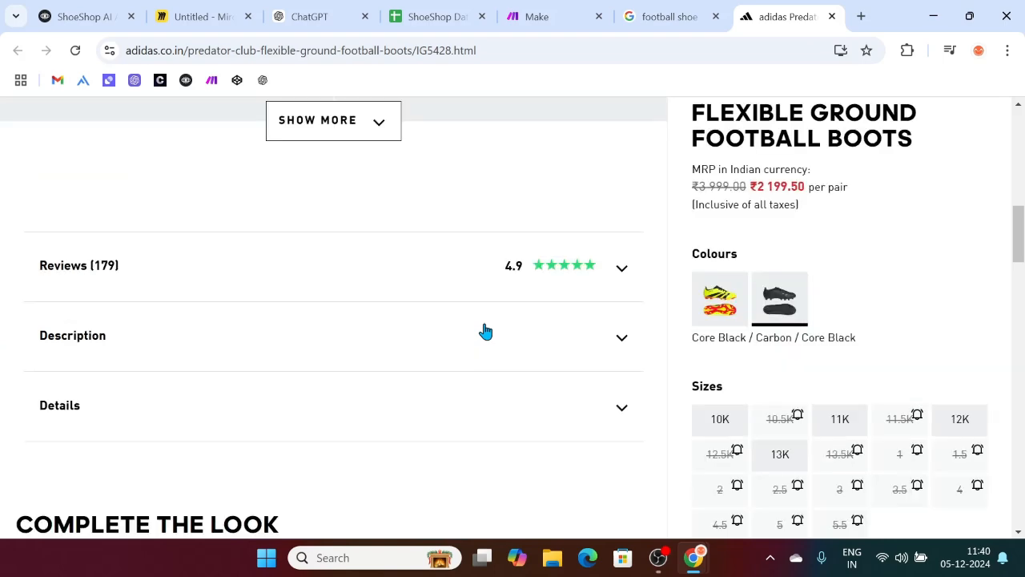
click(296, 365)
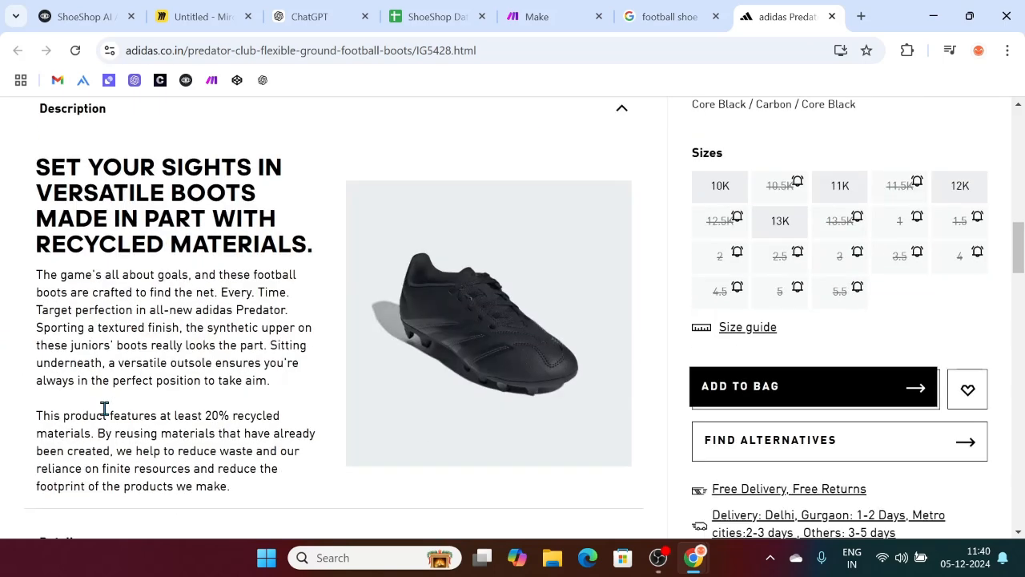
triple_click(103, 278)
key(ctrl+c)
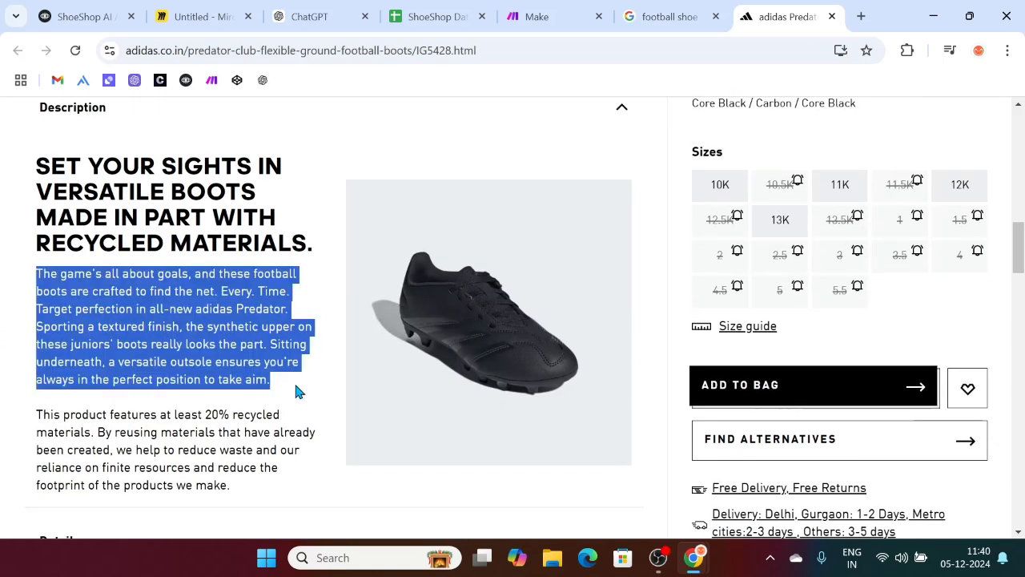
click(92, 11)
Step: Replace Card 1's description with the adidas product paragraph
click(765, 391)
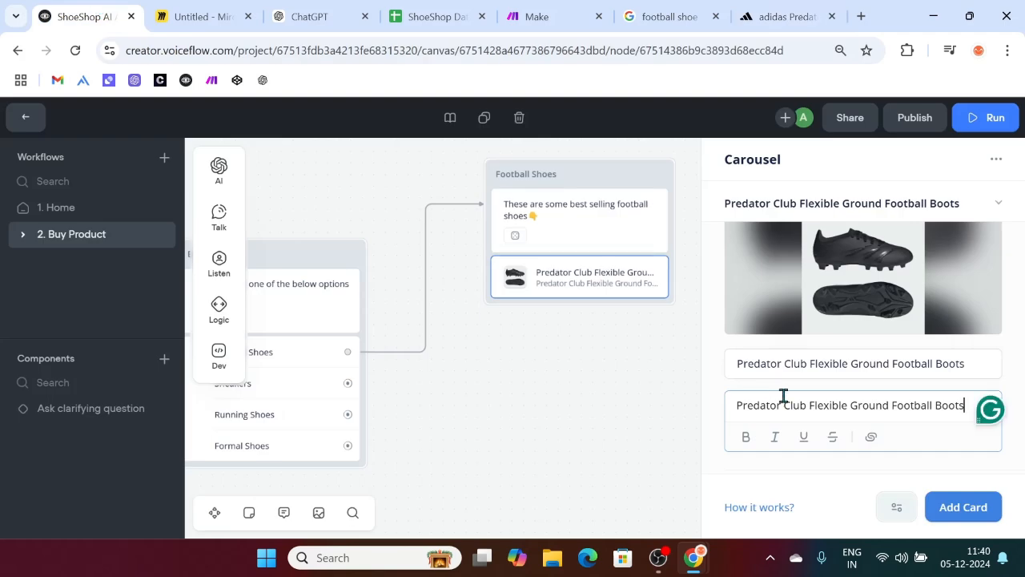
key(ctrl+a)
key(BackSpace)
key(ctrl+v)
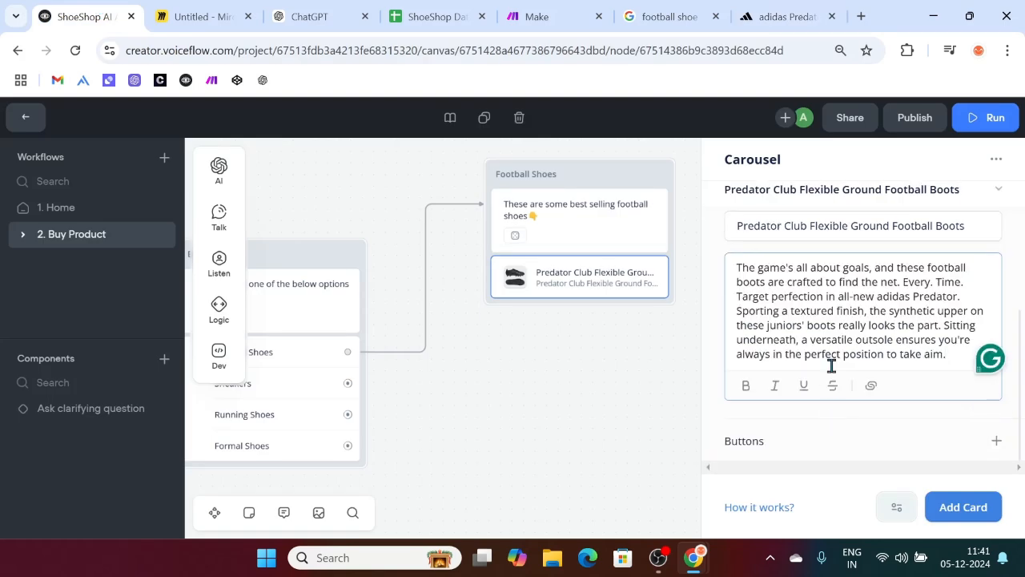
scroll(831, 352, up, 2)
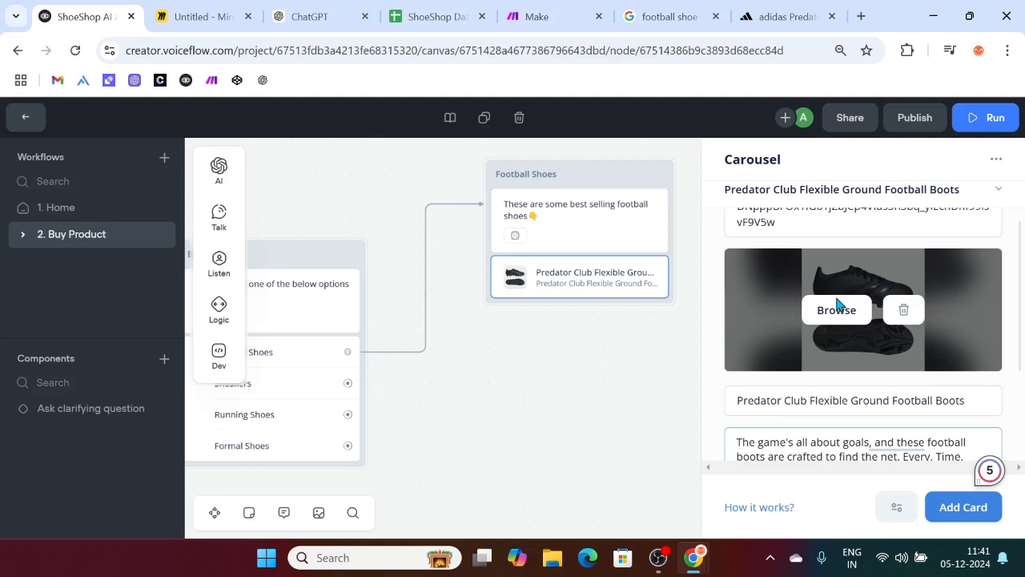
scroll(858, 369, down, 1)
drag(965, 341, 732, 338)
click(949, 431)
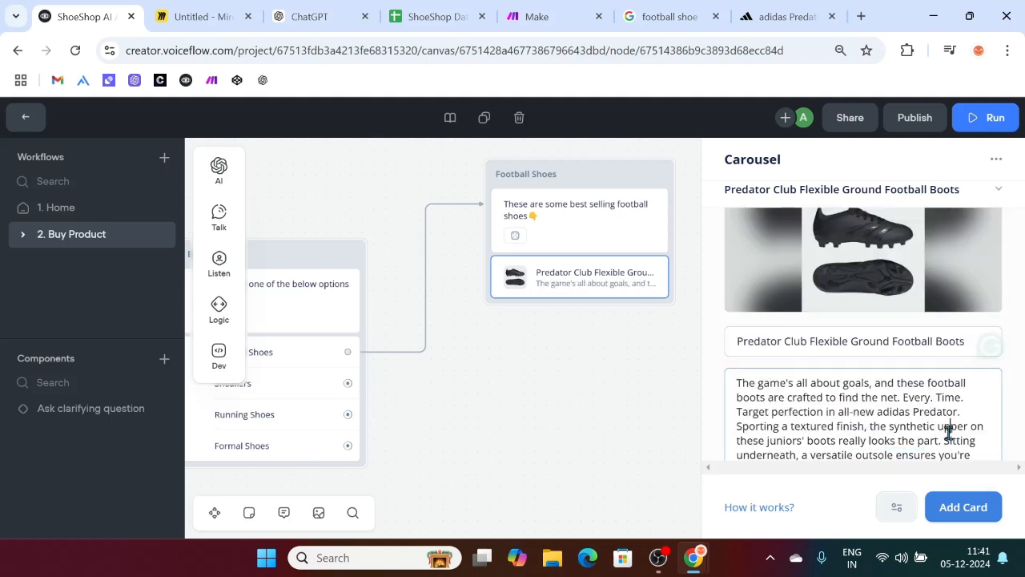
scroll(849, 398, down, 1)
scroll(825, 340, down, 1)
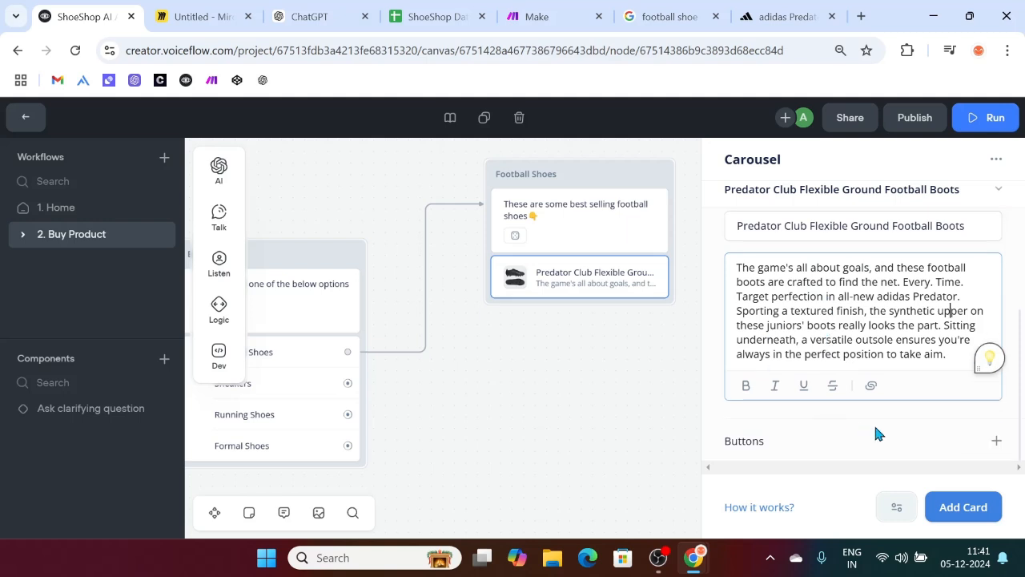
Step: Add a 'Buy now!' button to the boot card
click(1001, 443)
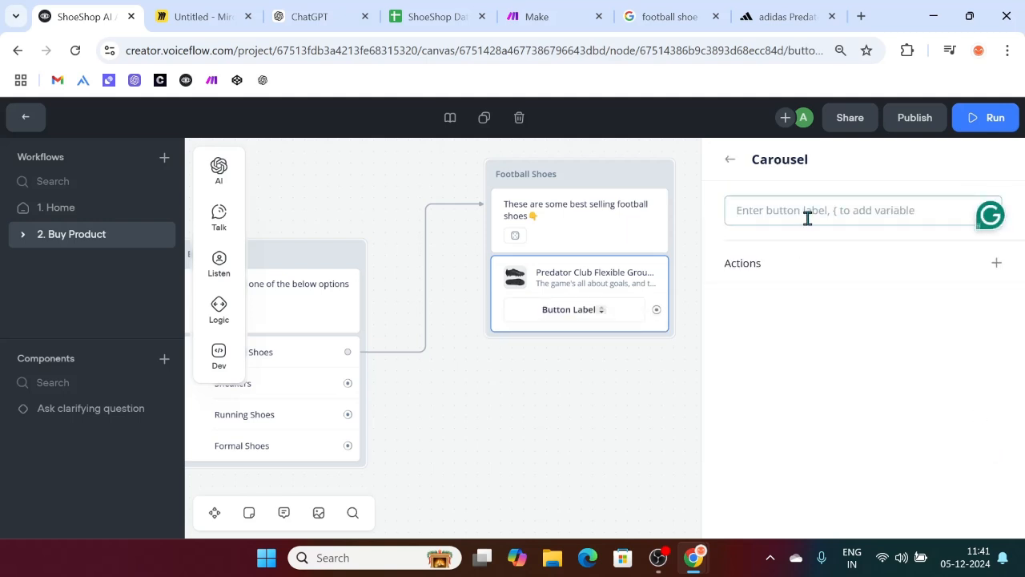
text(Buy n)
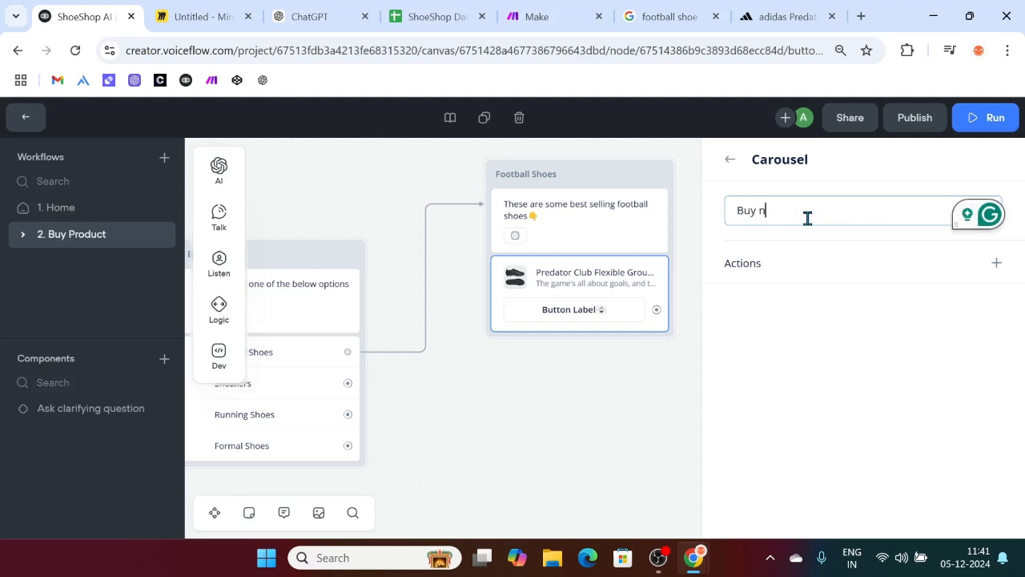
text(ow!)
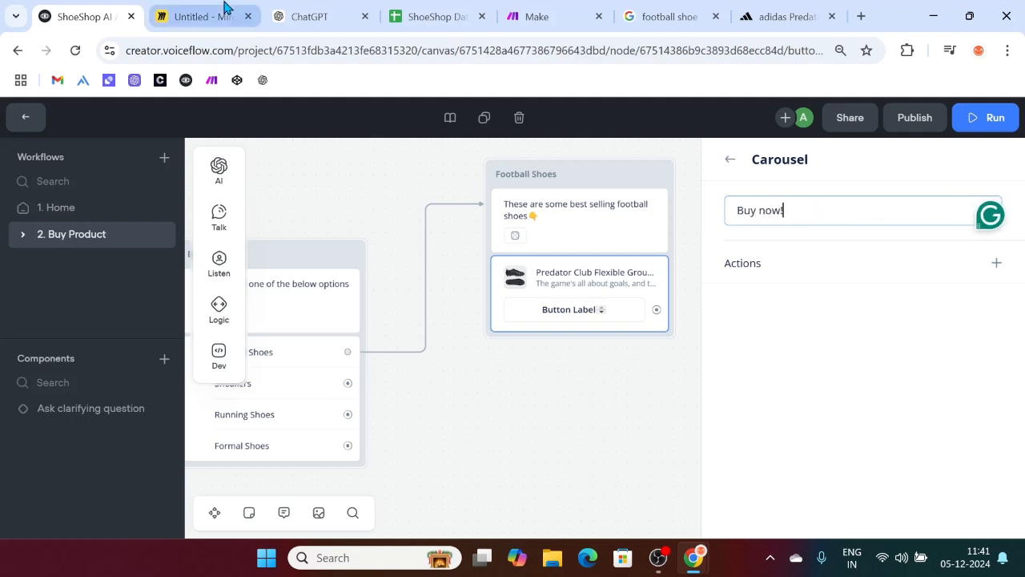
click(224, 13)
Step: Add the Predator Club boots in size 10K to the adidas bag
click(785, 16)
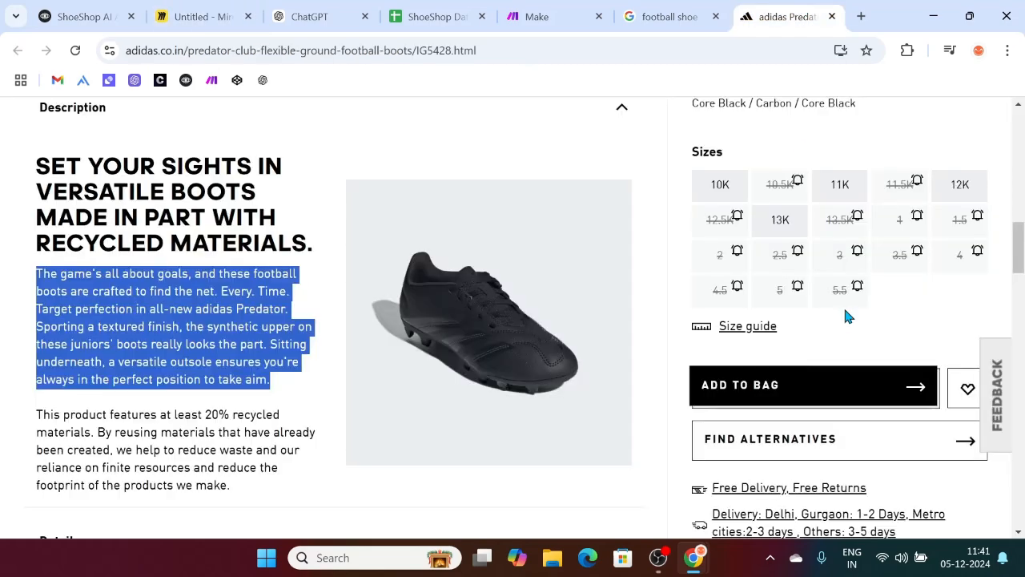
scroll(845, 315, down, 4)
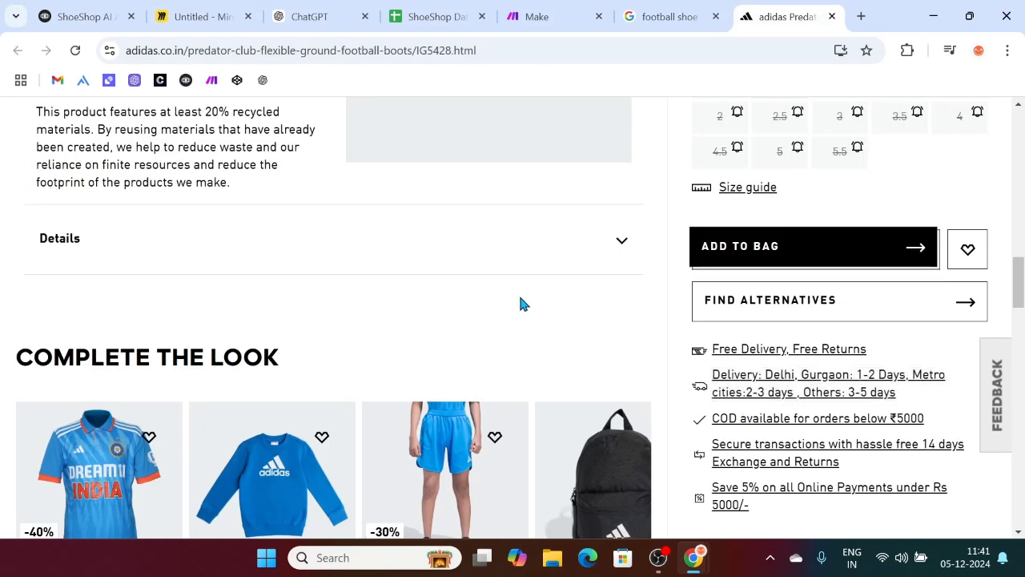
scroll(521, 302, up, 10)
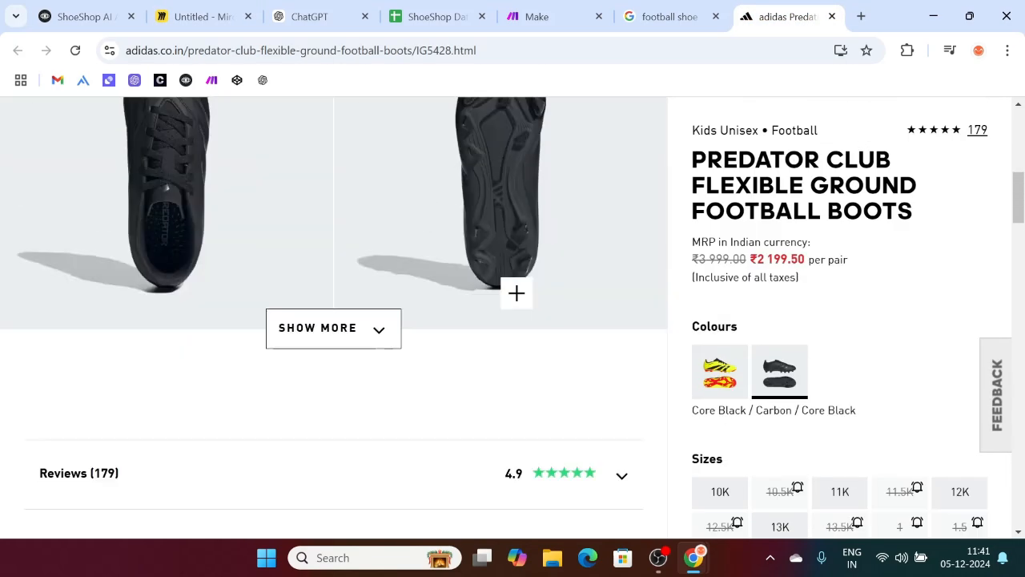
scroll(516, 293, up, 4)
scroll(731, 323, down, 8)
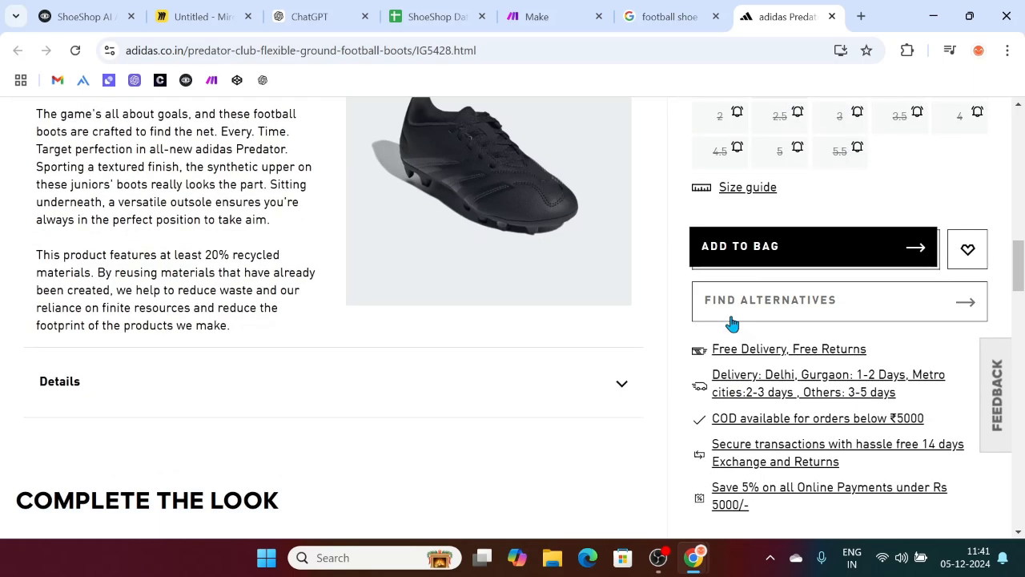
click(753, 248)
scroll(753, 250, down, 5)
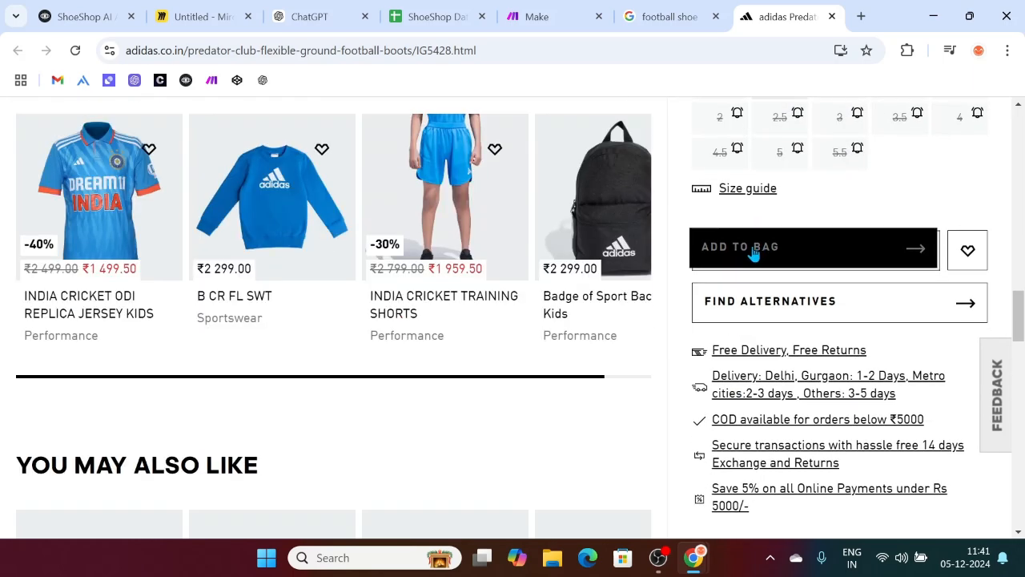
scroll(800, 222, up, 2)
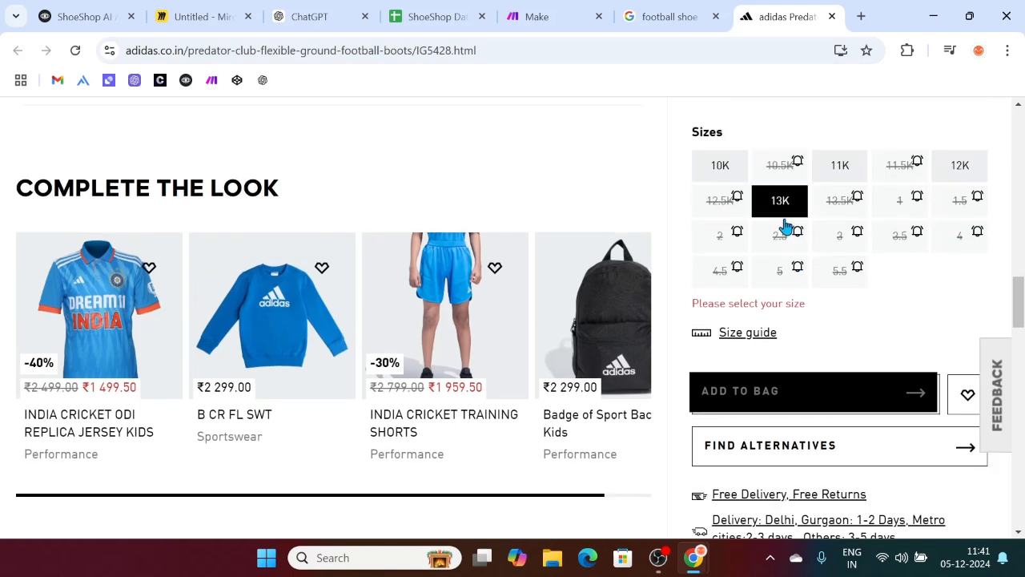
click(719, 165)
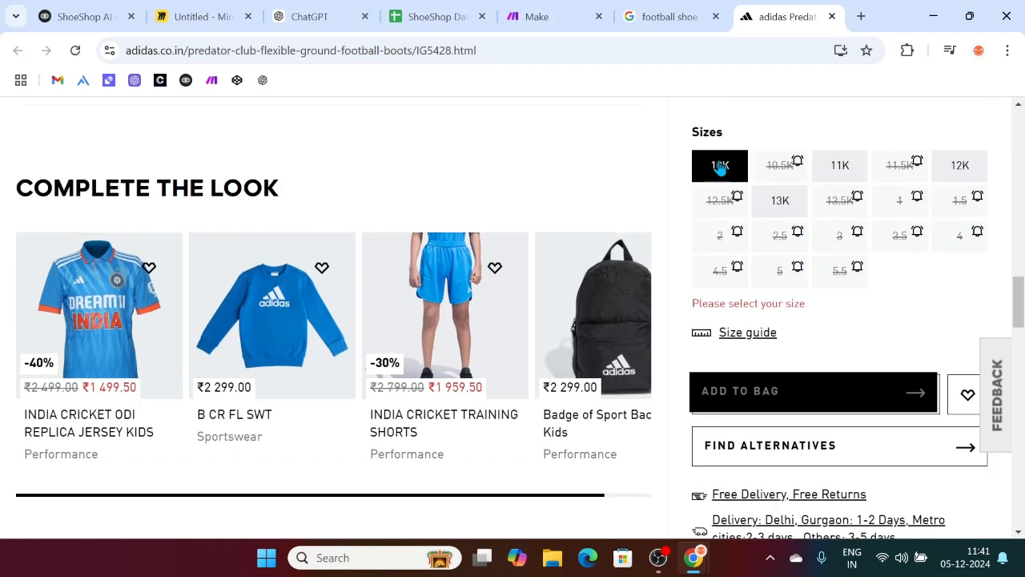
click(807, 391)
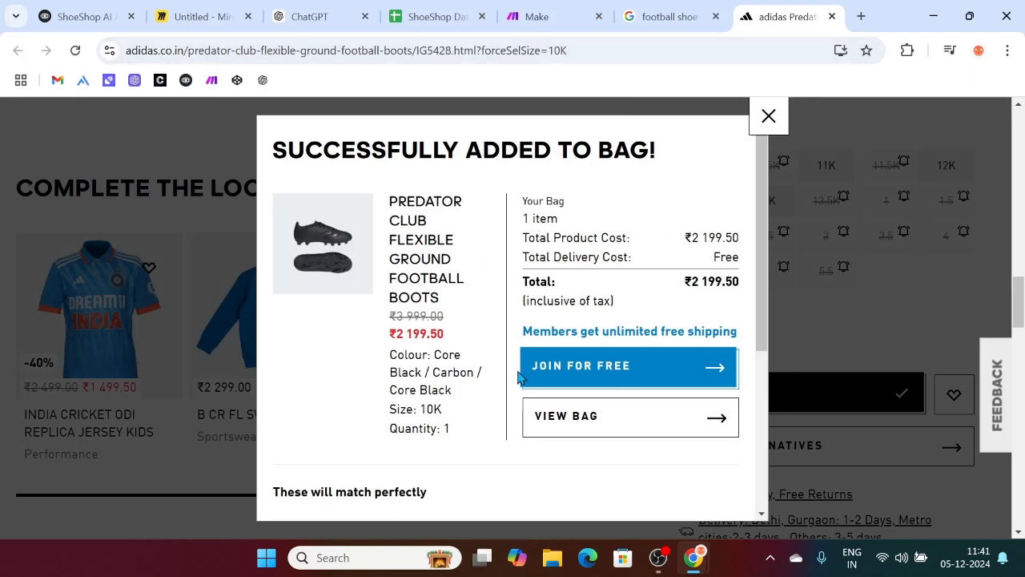
scroll(561, 435, down, 4)
scroll(519, 325, up, 4)
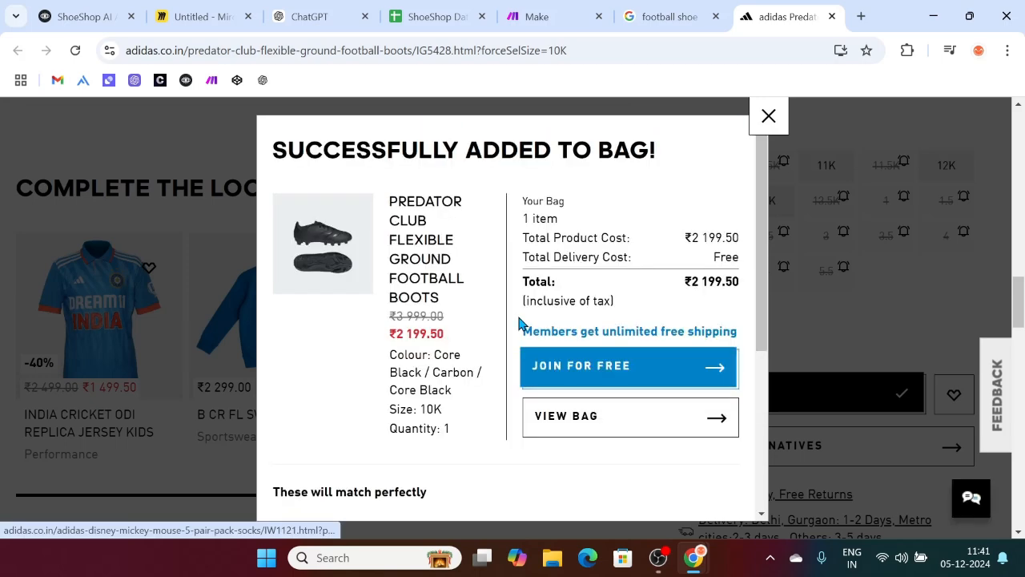
click(769, 118)
scroll(496, 224, up, 5)
scroll(629, 176, up, 5)
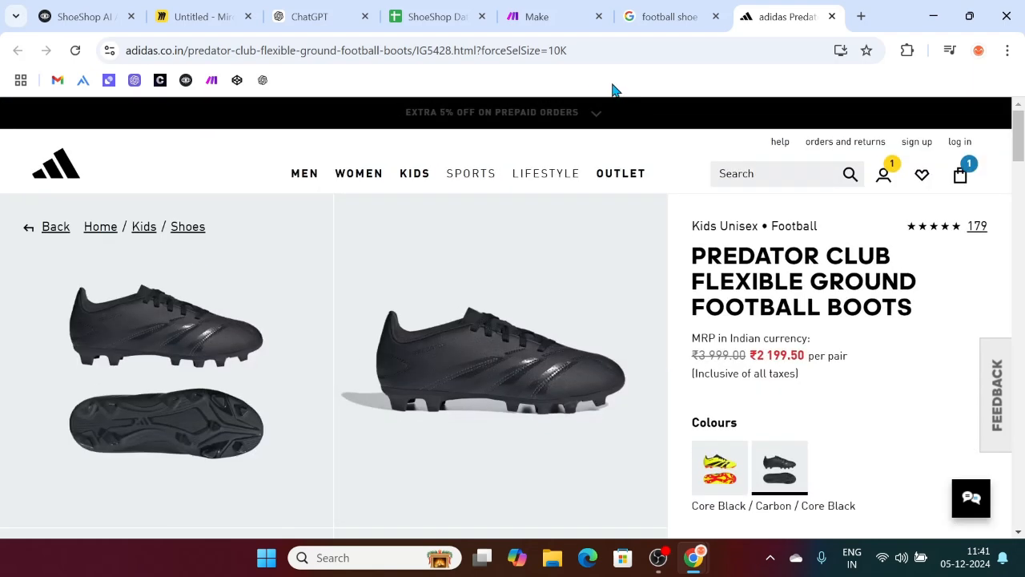
Step: Copy the adidas size 10K product page URL
click(593, 50)
key(ctrl+c)
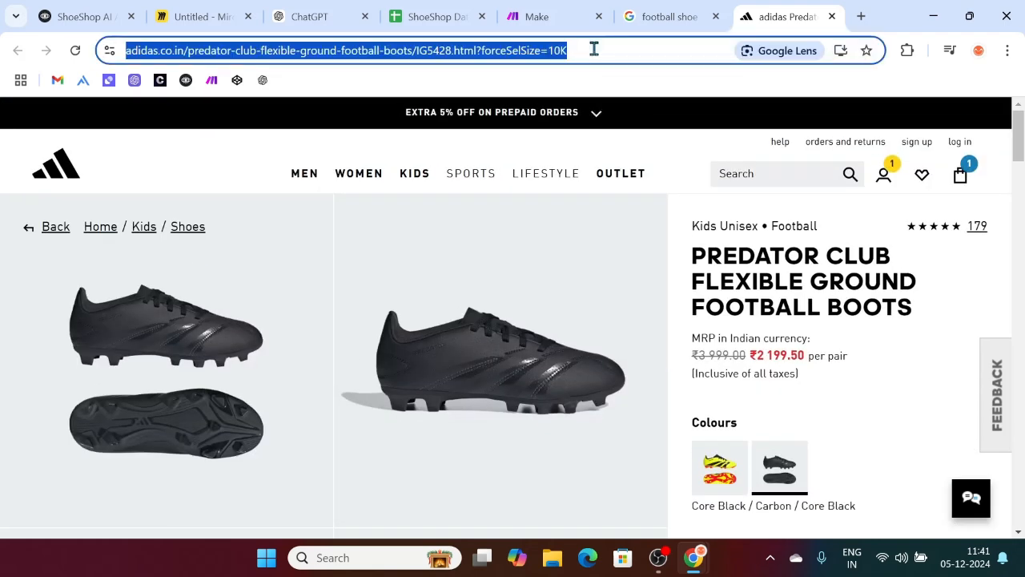
click(83, 14)
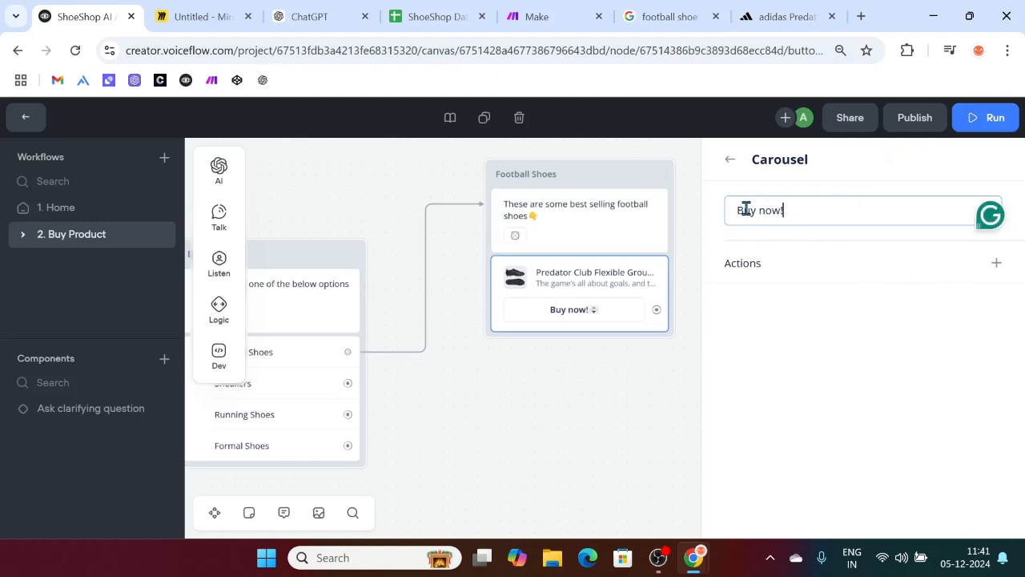
click(775, 9)
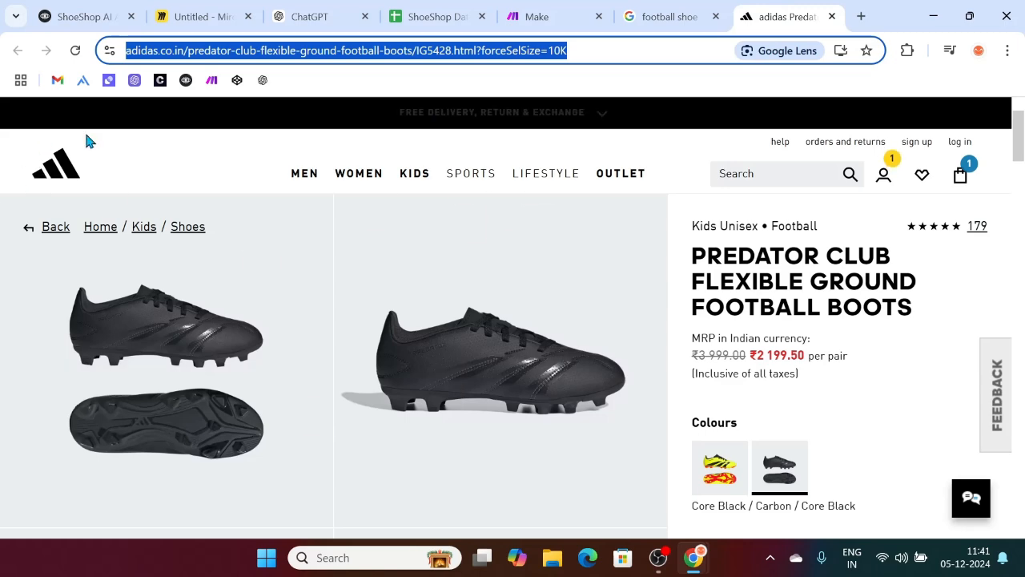
scroll(563, 299, down, 2)
scroll(558, 315, up, 2)
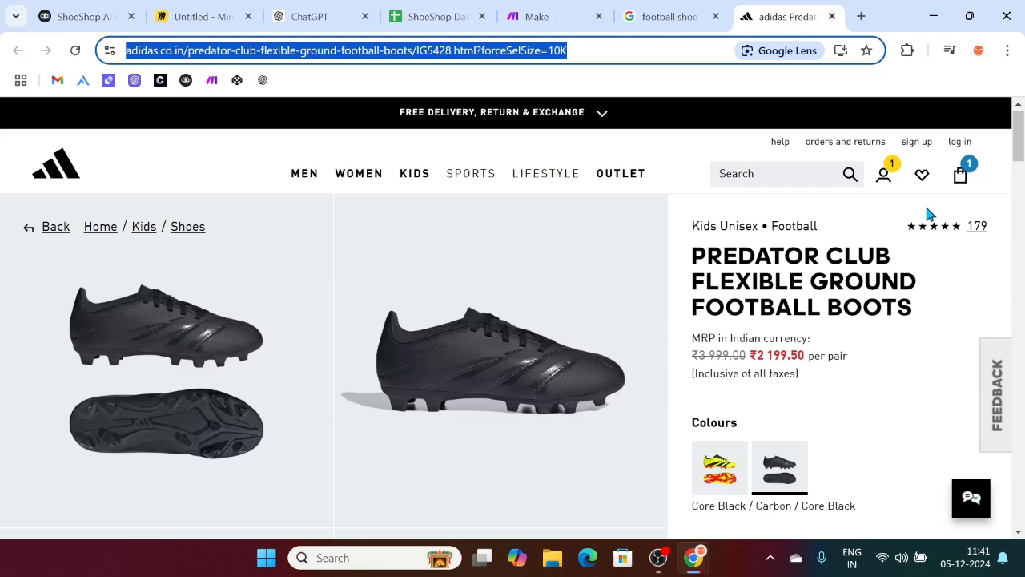
scroll(645, 286, down, 3)
click(80, 11)
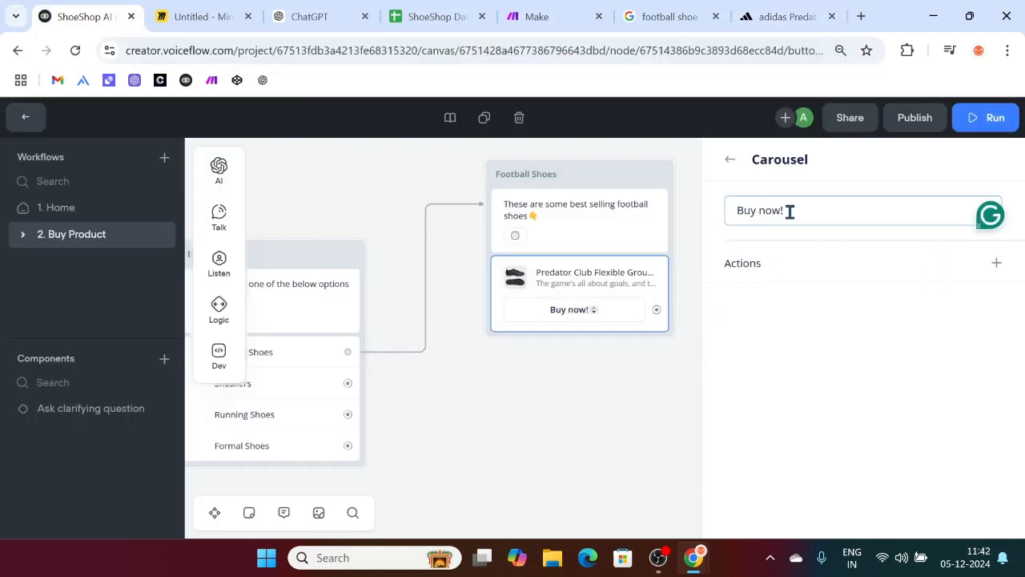
Step: Give the Buy now! button an Open URL action with the adidas Predator Club 10K link
click(780, 16)
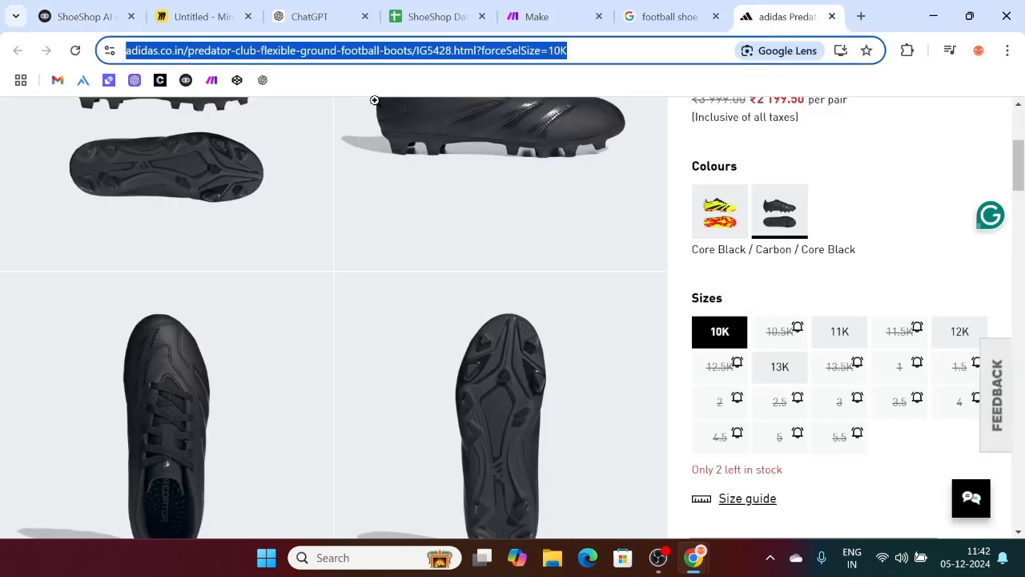
click(44, 11)
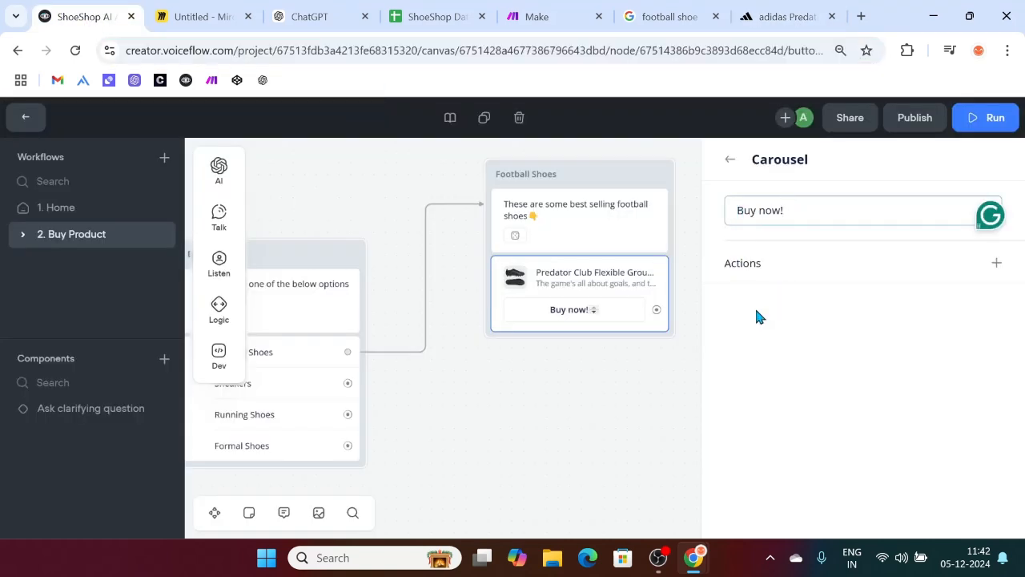
click(994, 266)
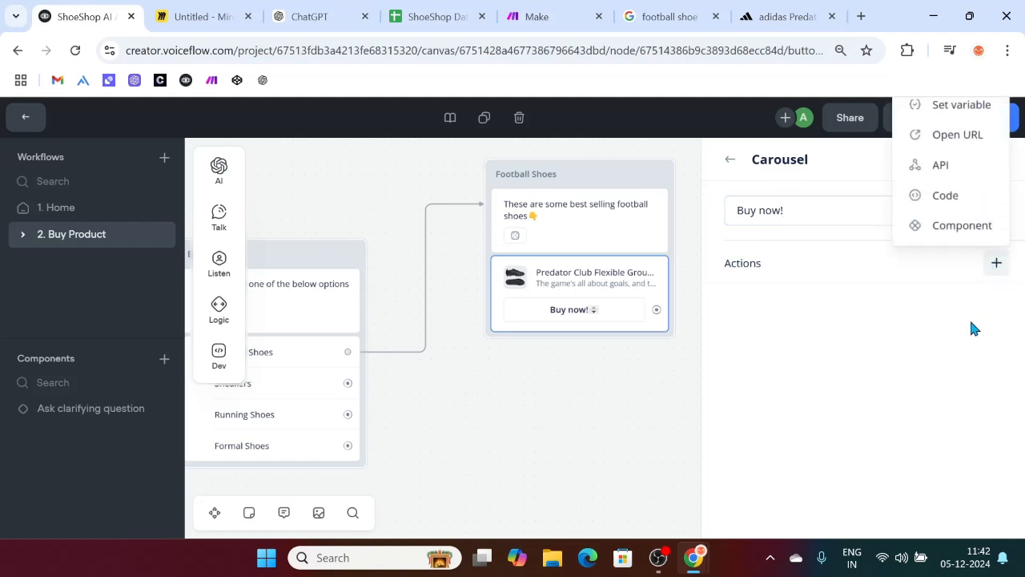
click(960, 137)
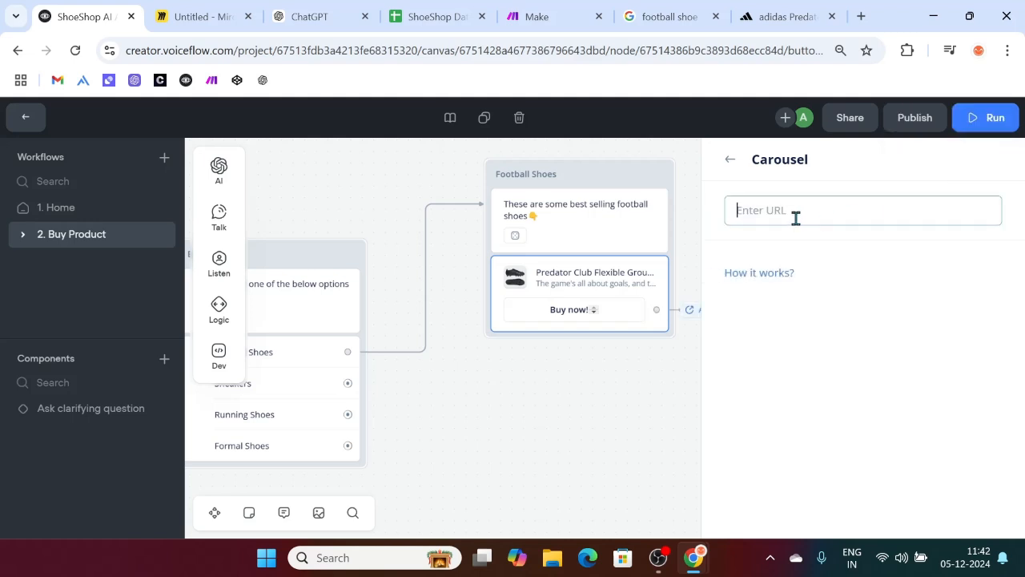
key(ctrl+v)
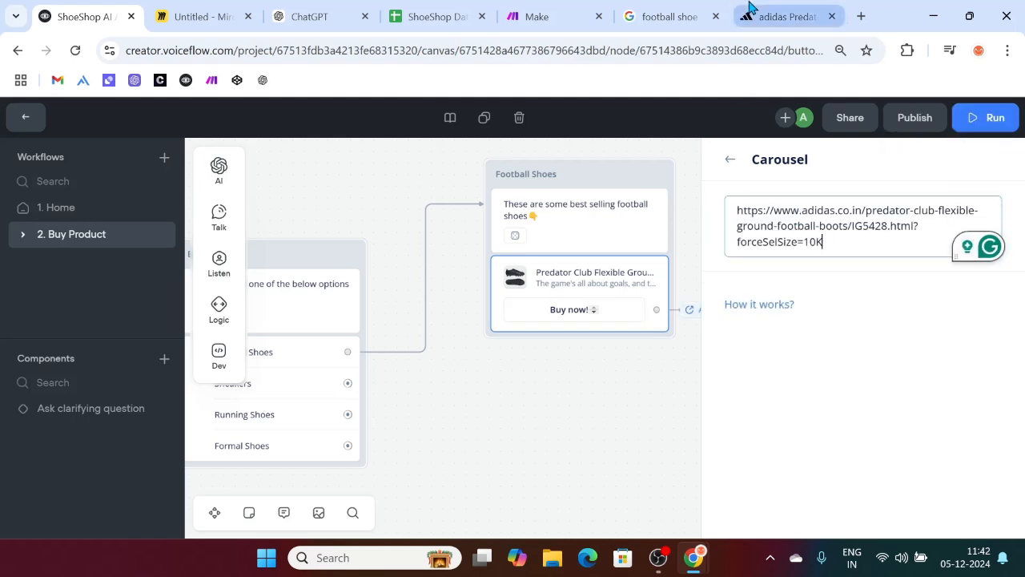
click(749, 8)
click(88, 10)
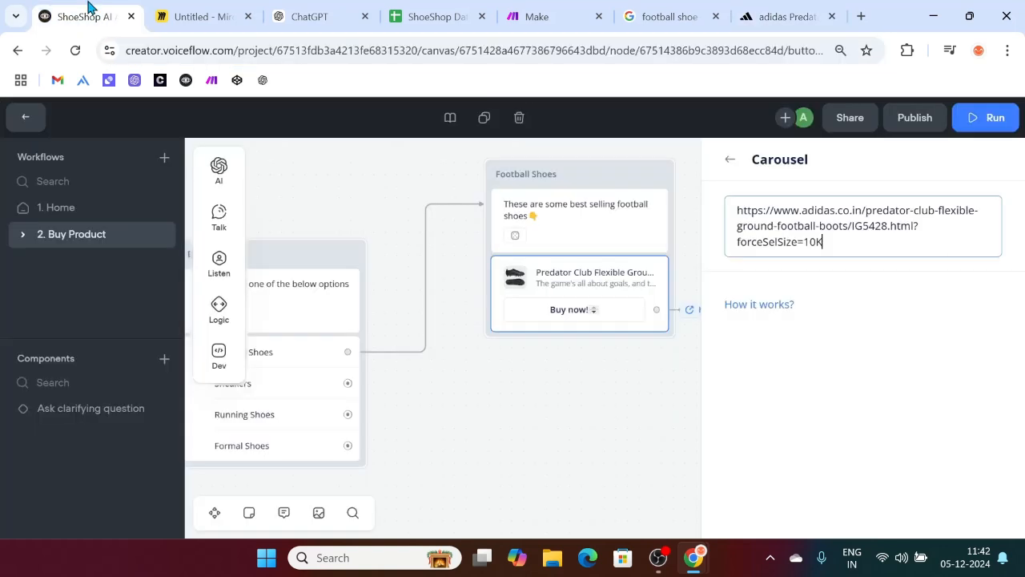
click(823, 242)
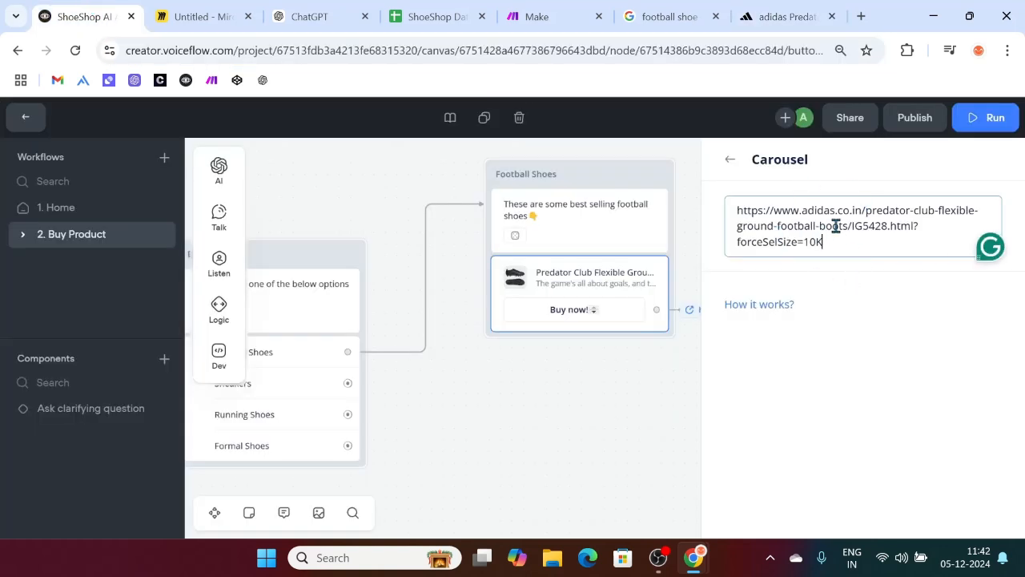
click(733, 158)
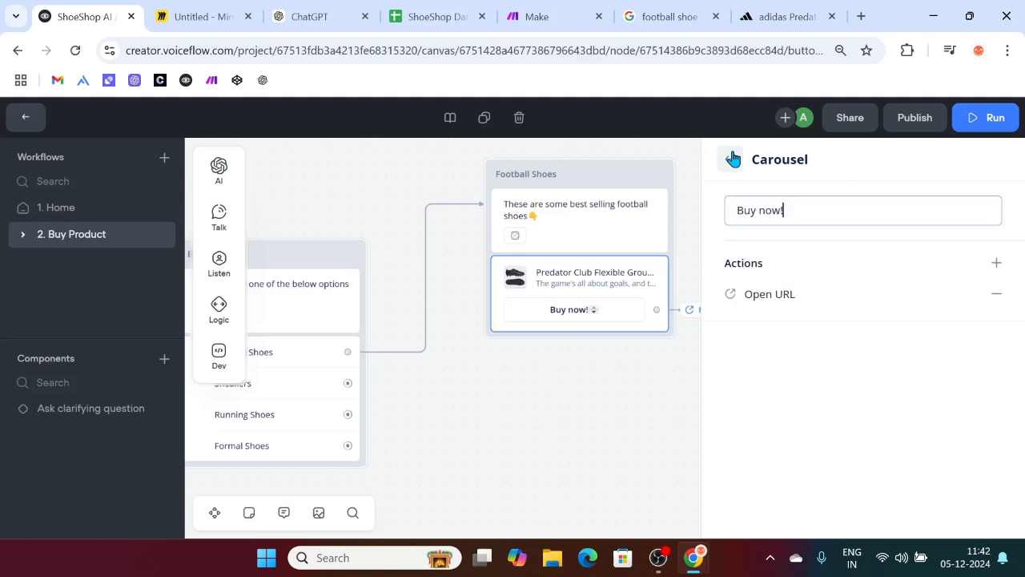
click(731, 157)
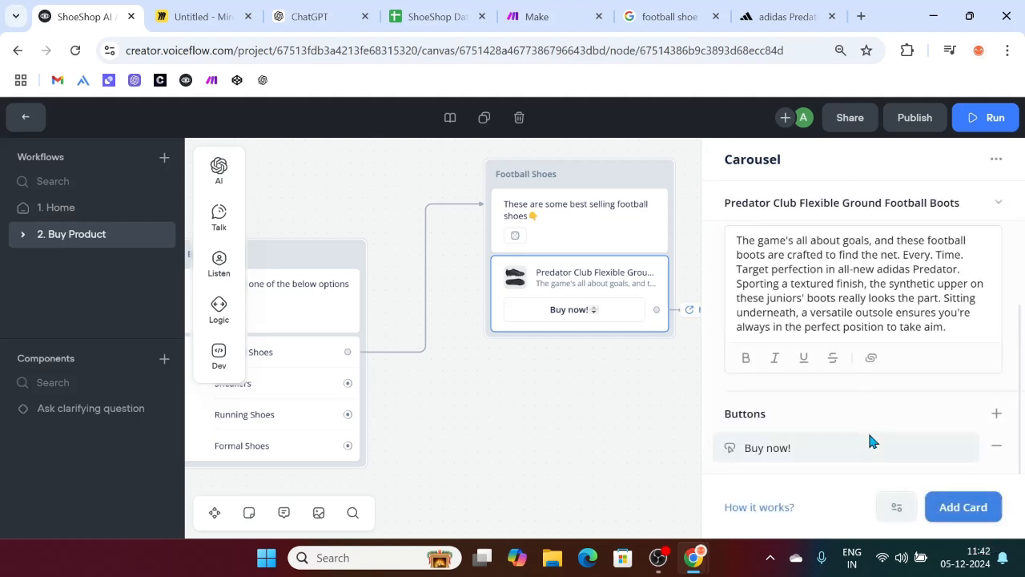
Step: Add Card 2 to the Football Shoes carousel with its image source set to Link
scroll(870, 441, up, 3)
click(573, 396)
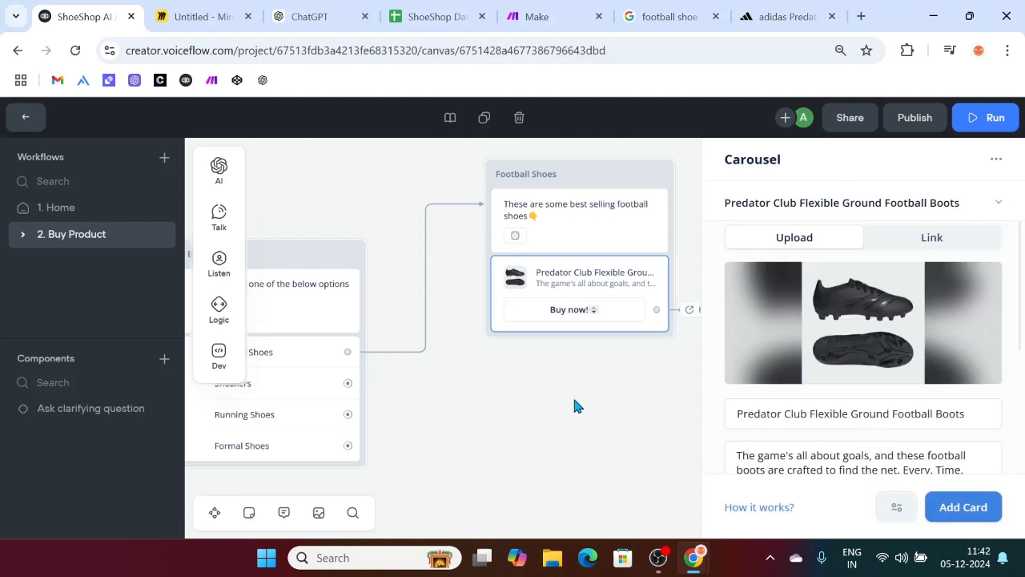
click(509, 282)
scroll(804, 264, up, 1)
scroll(875, 314, down, 1)
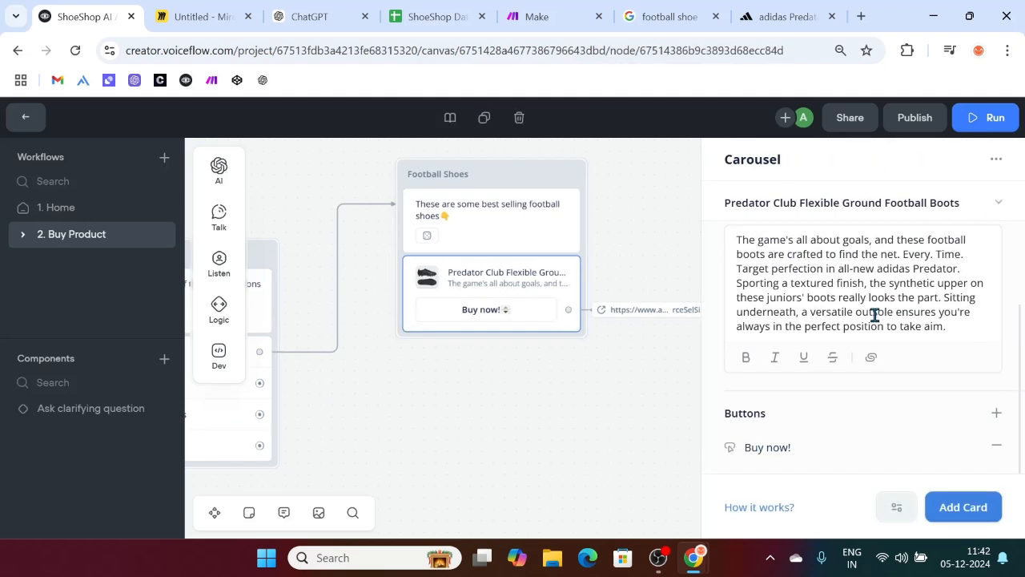
click(969, 508)
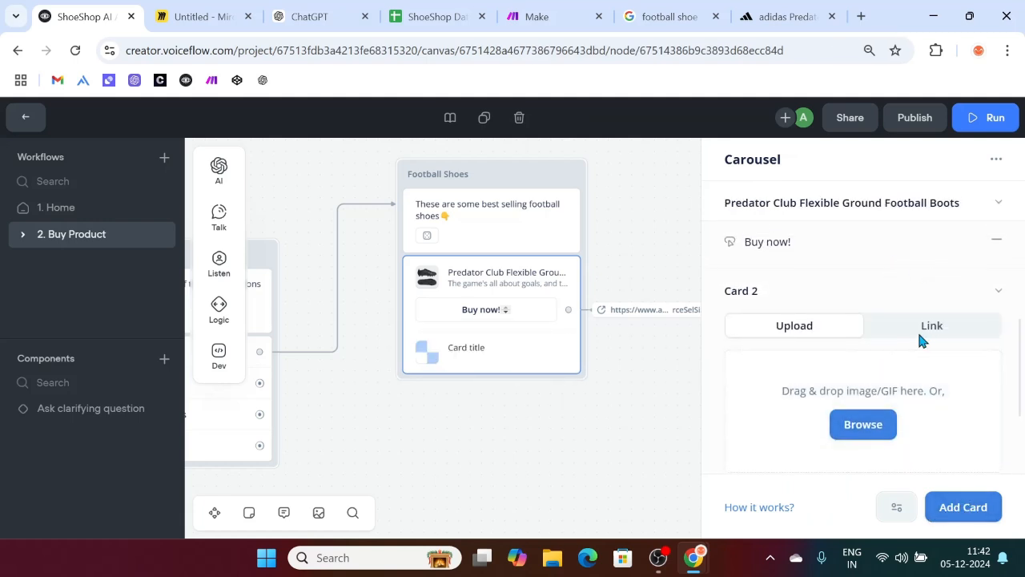
click(918, 334)
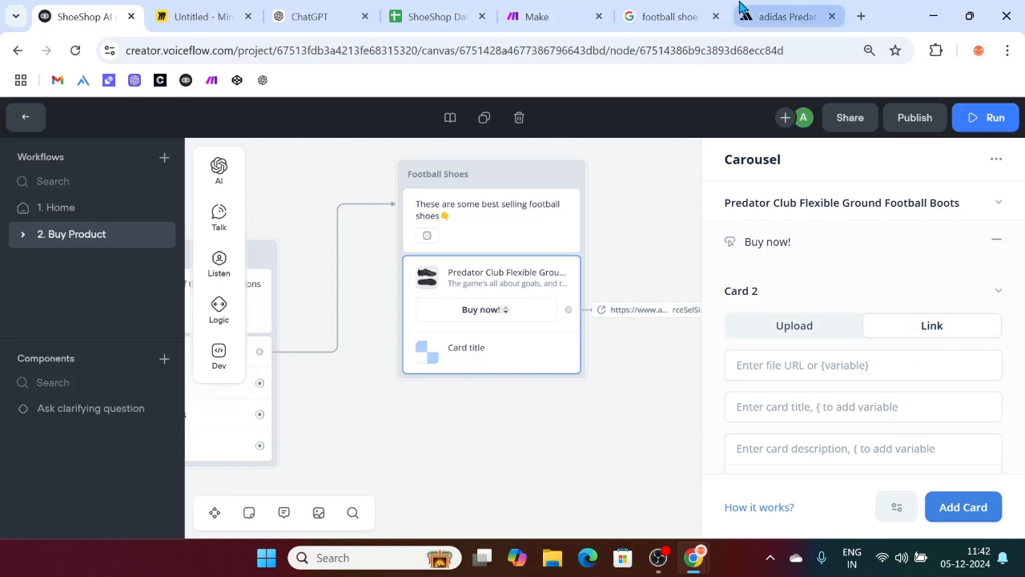
click(741, 8)
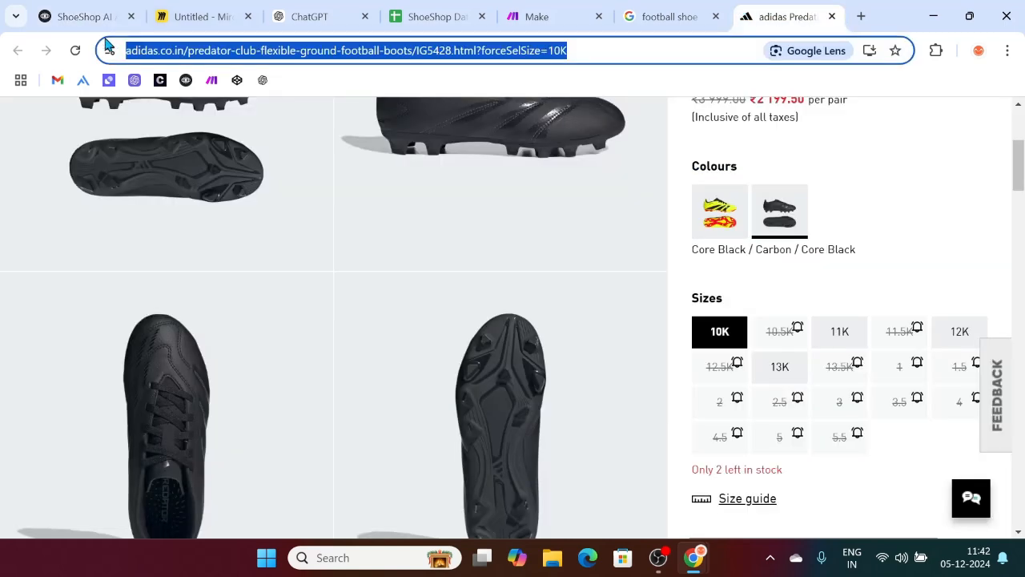
Step: Close the adidas page and copy the Victall AIR STRIKE shoe image address from Google
click(831, 17)
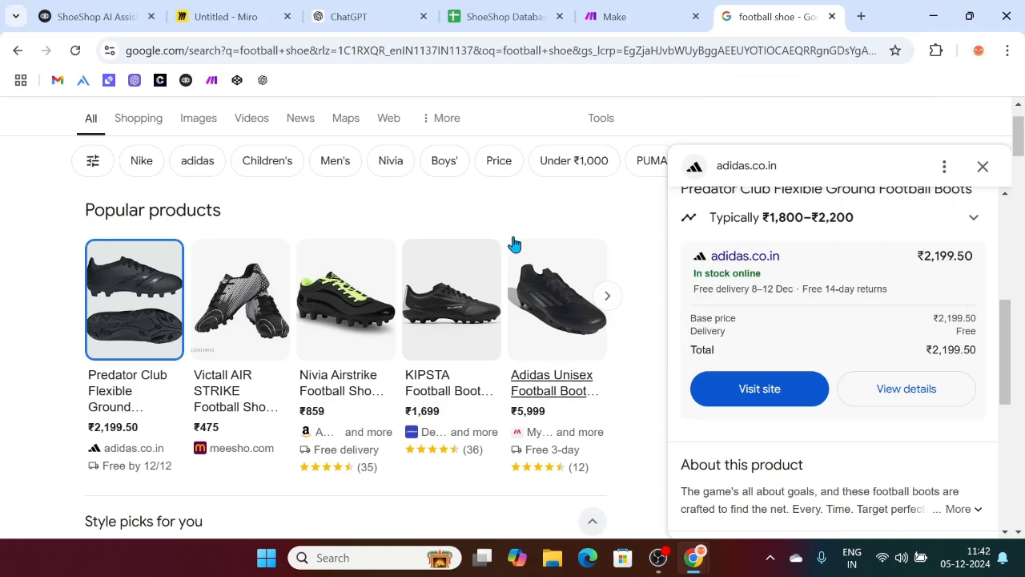
click(983, 167)
scroll(370, 360, down, 1)
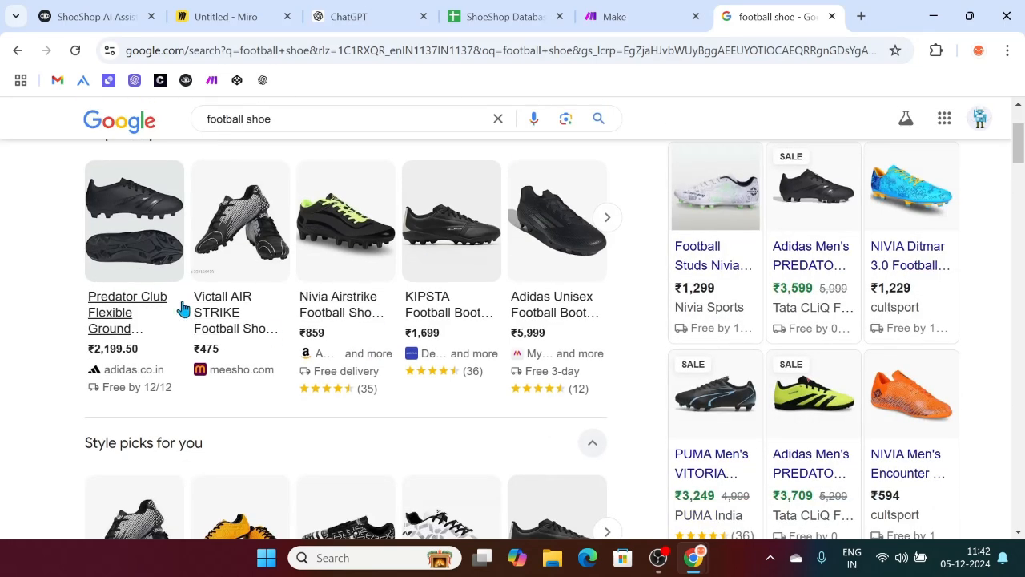
scroll(240, 457, down, 2)
scroll(265, 346, up, 2)
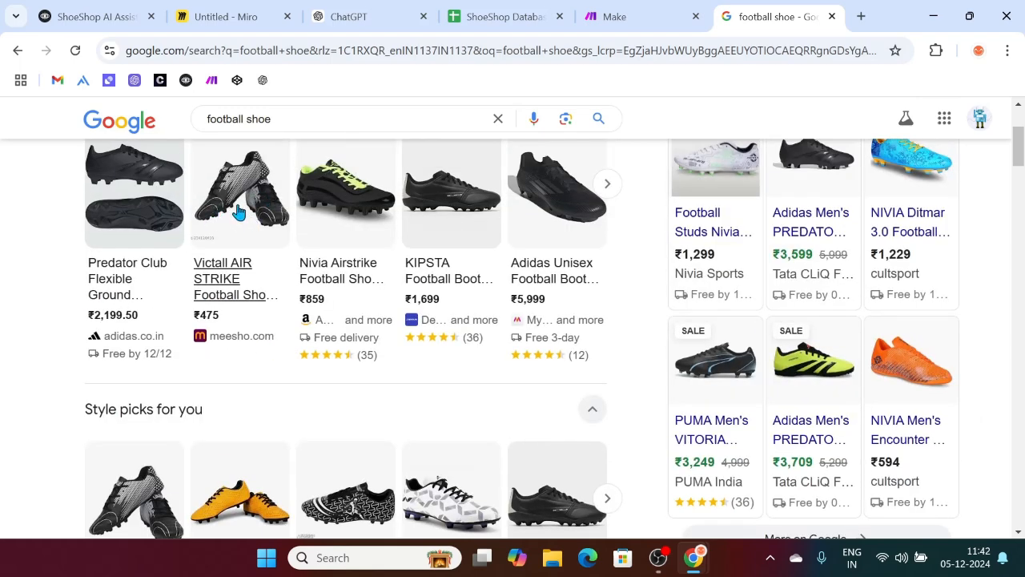
click(238, 212)
right_click(906, 303)
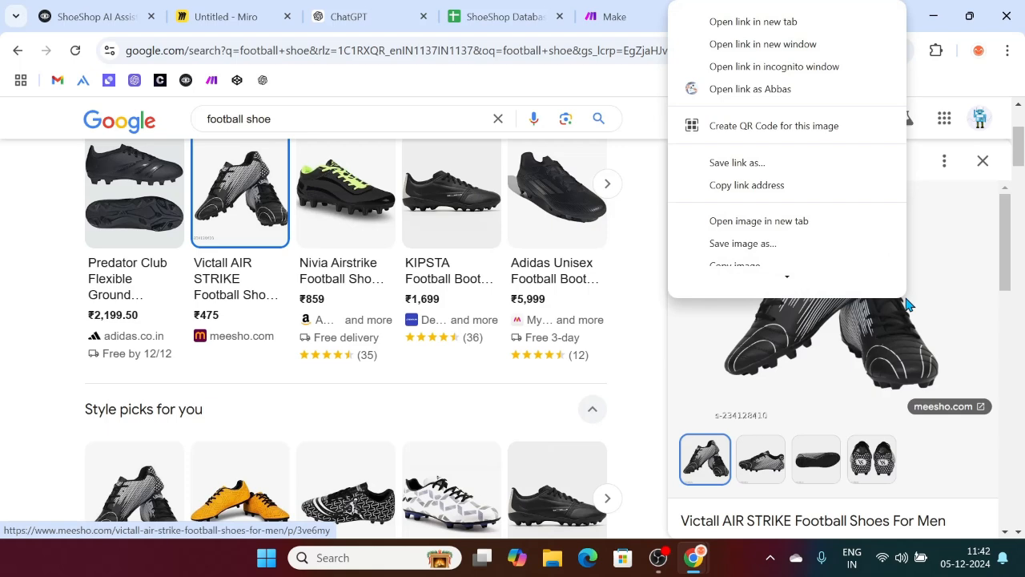
scroll(783, 164, down, 3)
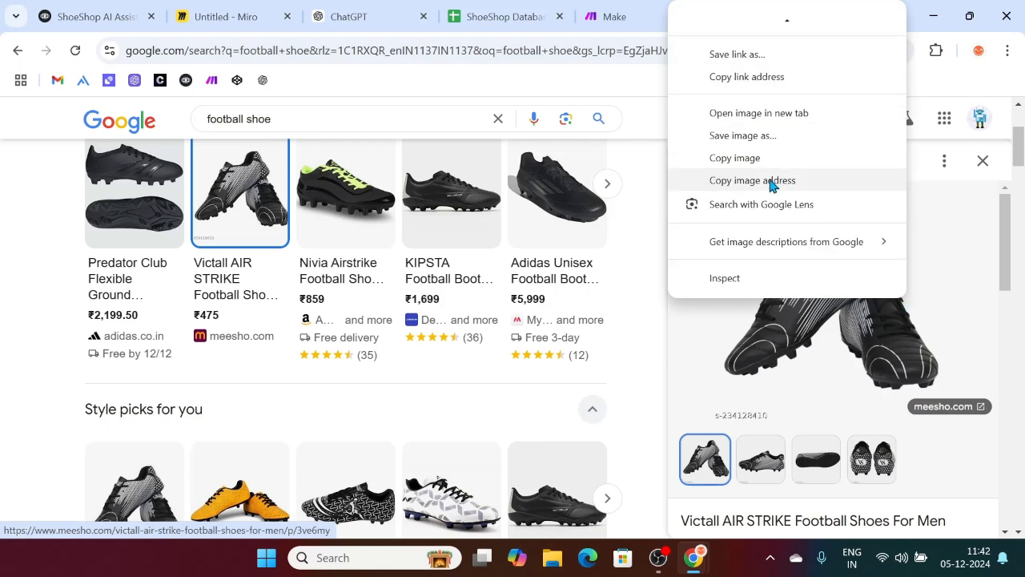
click(768, 181)
Step: Paste the Victall shoe image address into Card 2's Link field
click(78, 9)
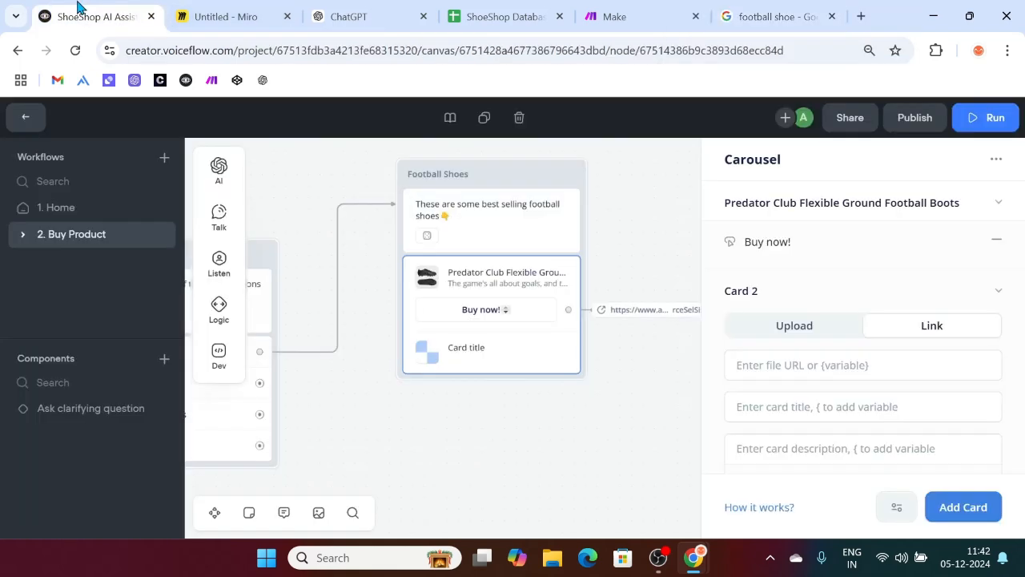
click(837, 365)
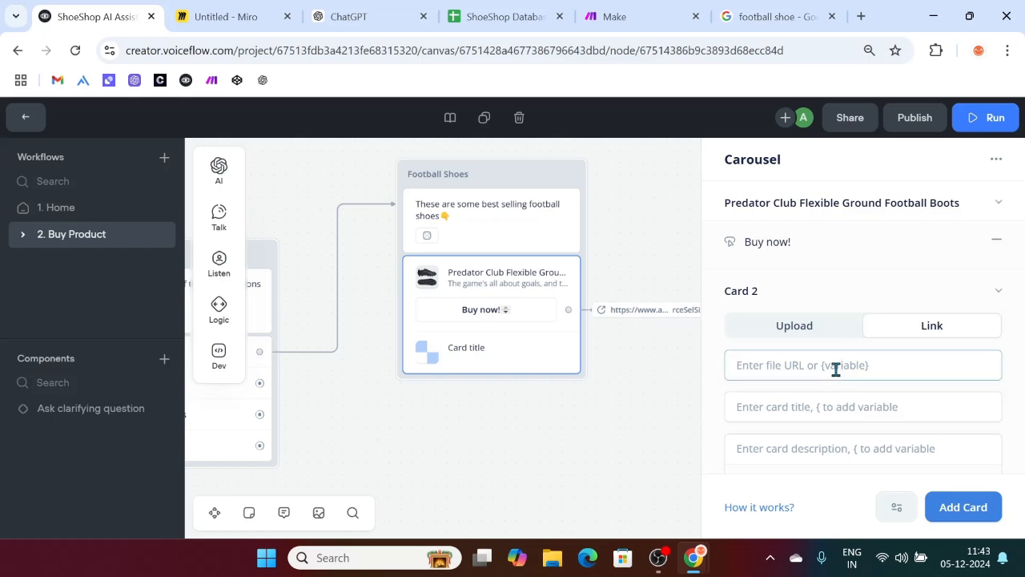
key(ctrl+v)
click(803, 363)
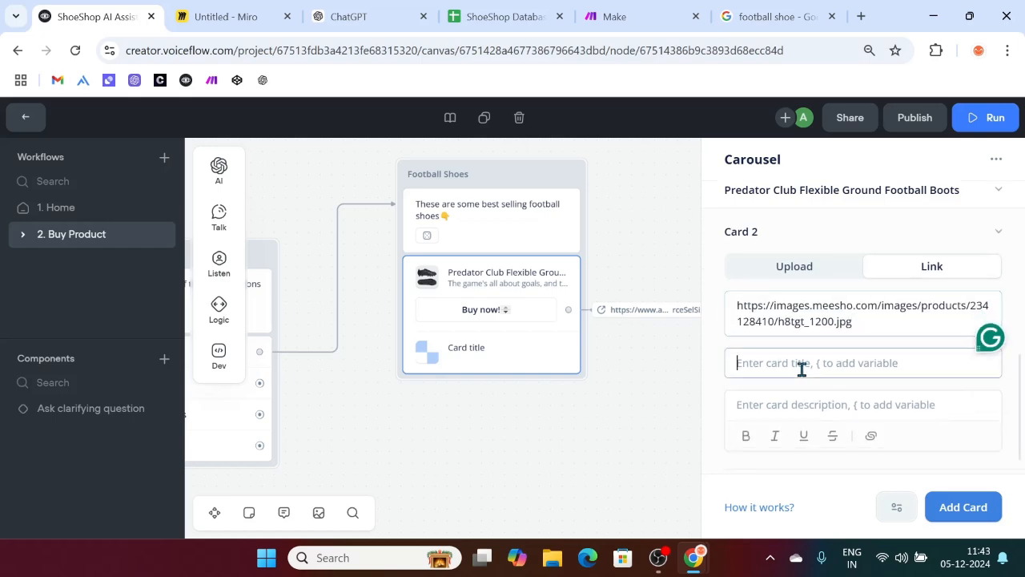
Step: Title Card 2 'Victall AIR STRIKE Football Shoes For Men', copied from Google
click(783, 14)
scroll(867, 297, down, 2)
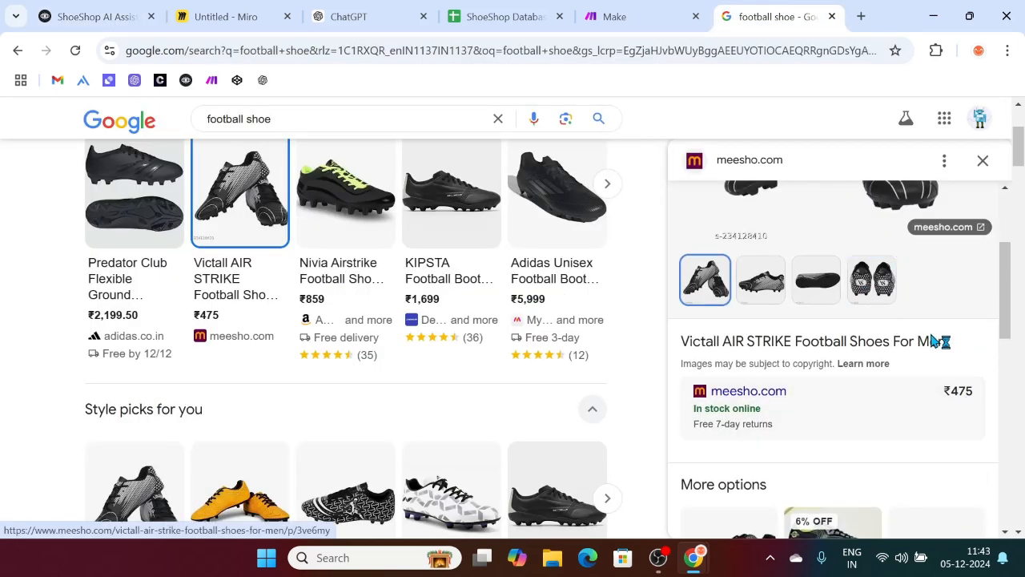
drag(935, 340, 679, 342)
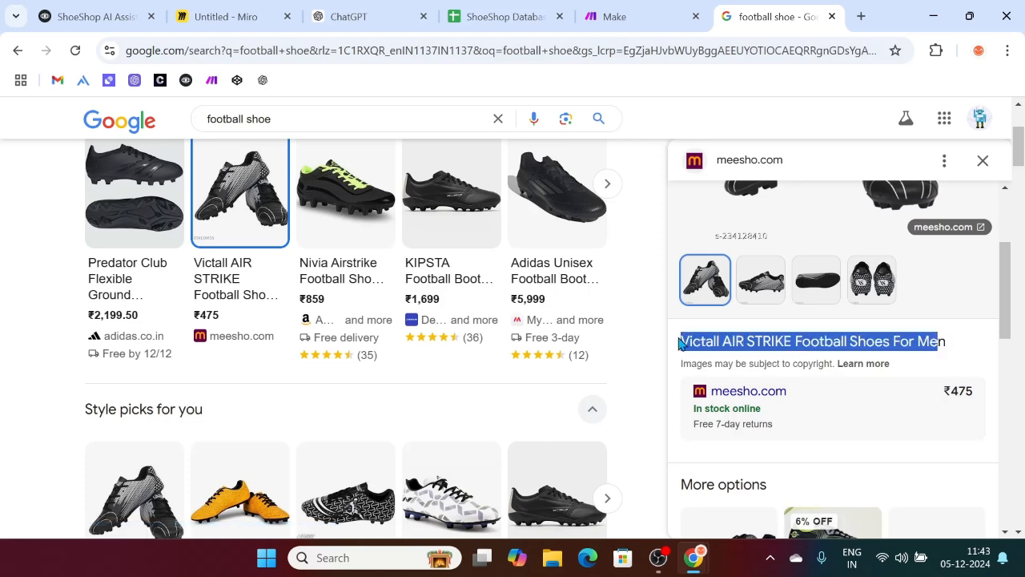
click(91, 16)
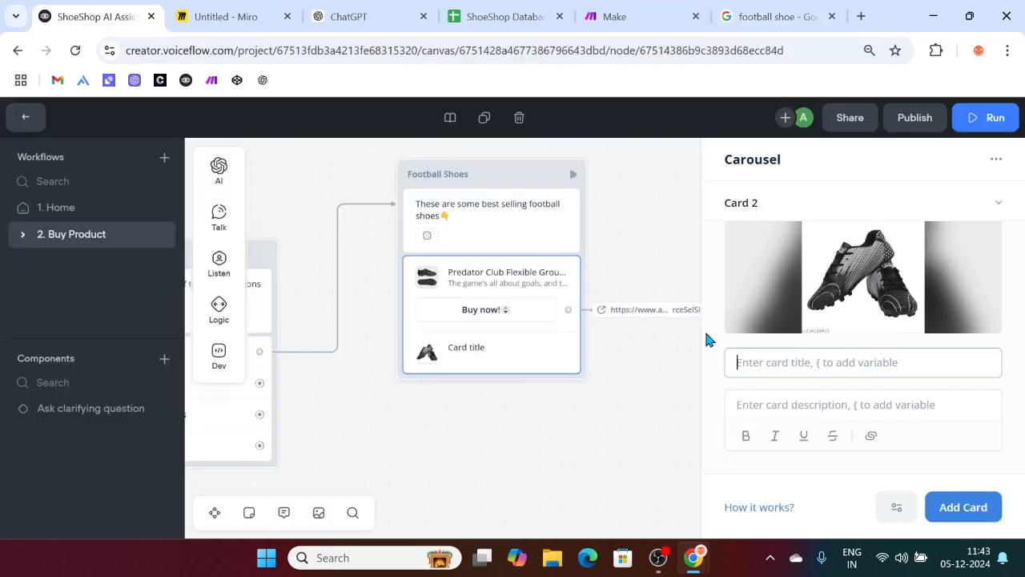
click(813, 366)
key(ctrl+v)
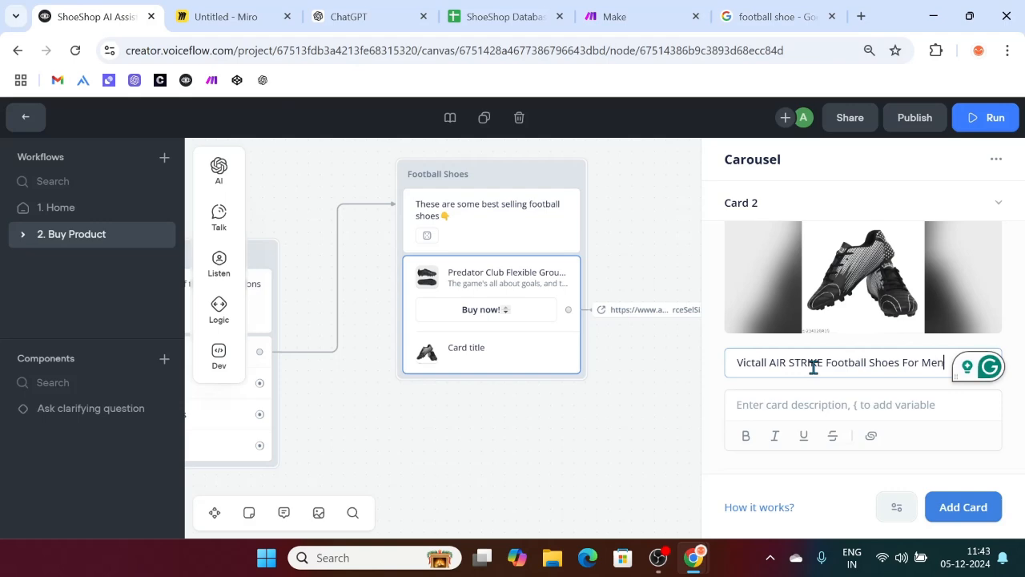
Step: Paste the meesho Victall page's opening description sentences into Card 2's description
text(n)
click(775, 14)
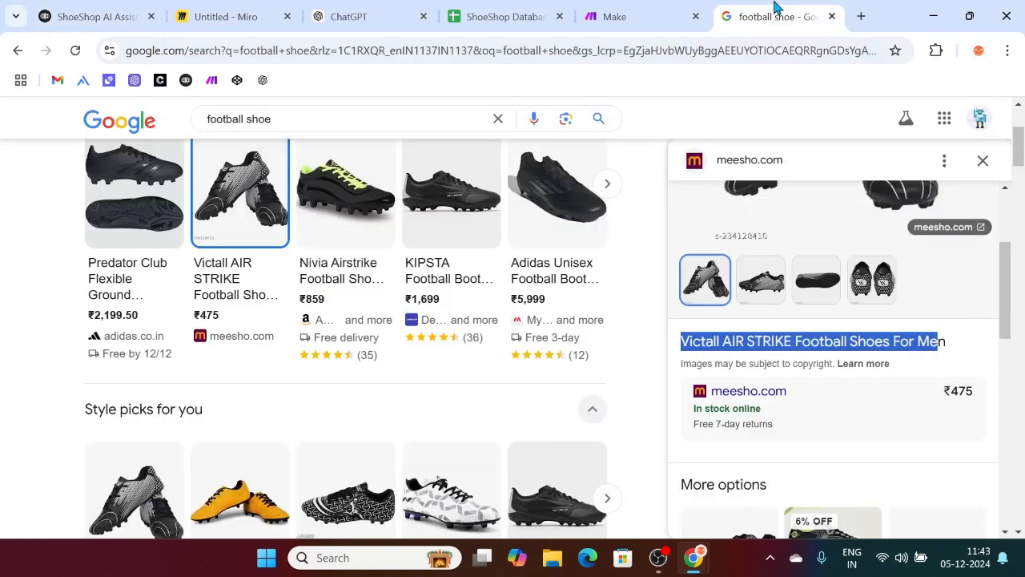
scroll(896, 393, down, 5)
scroll(896, 393, up, 3)
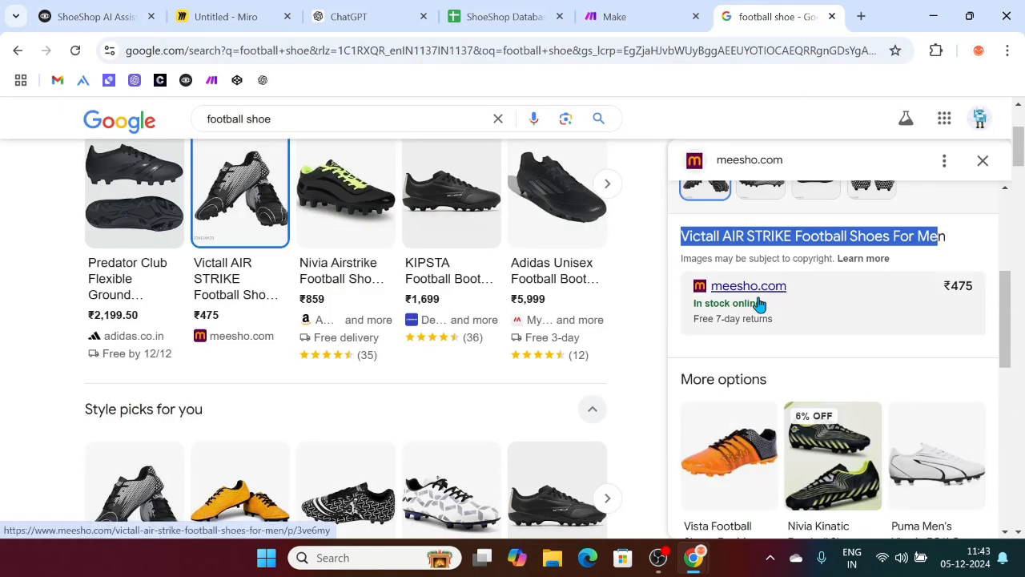
scroll(759, 304, up, 2)
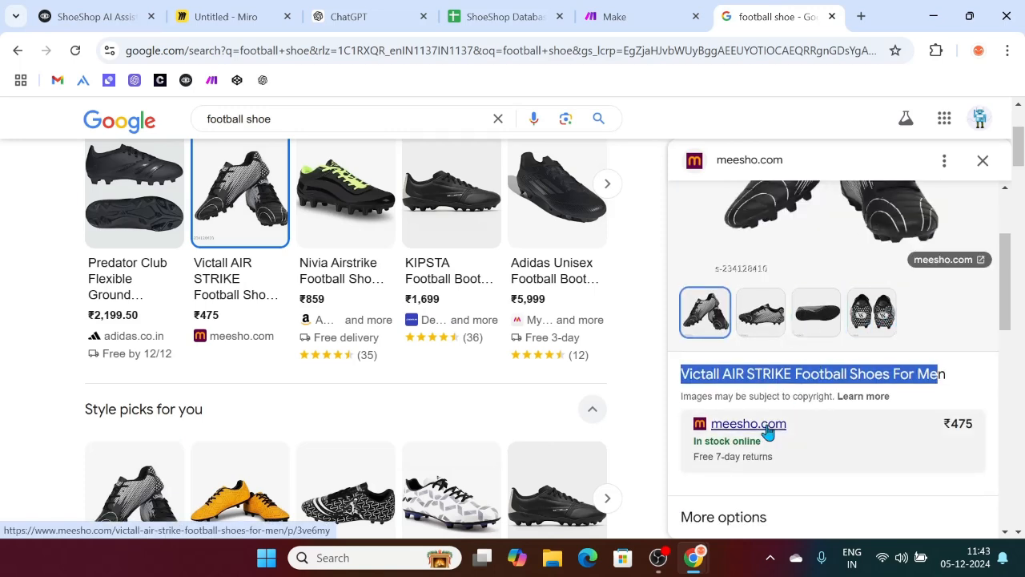
click(749, 423)
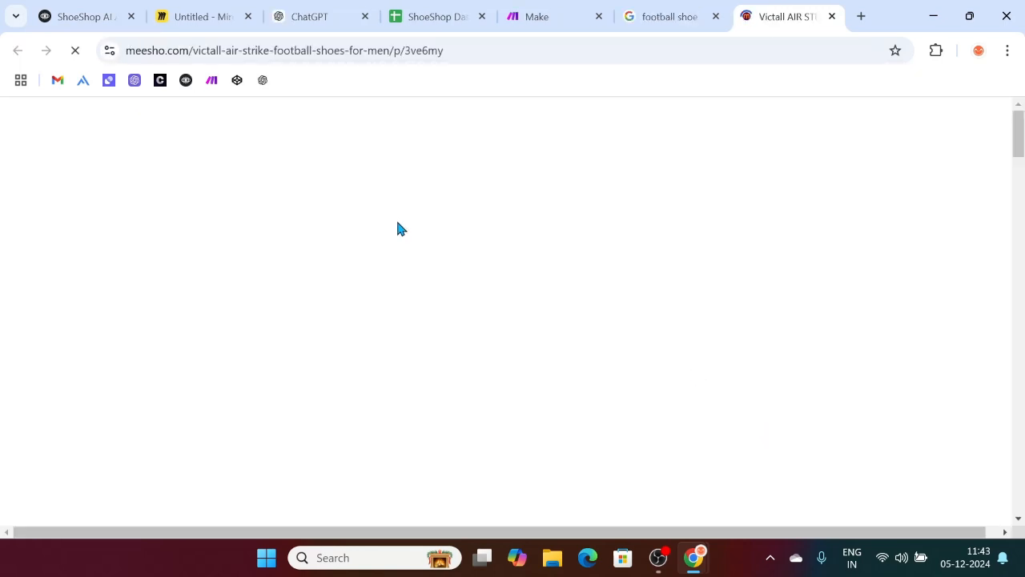
scroll(398, 228, down, 5)
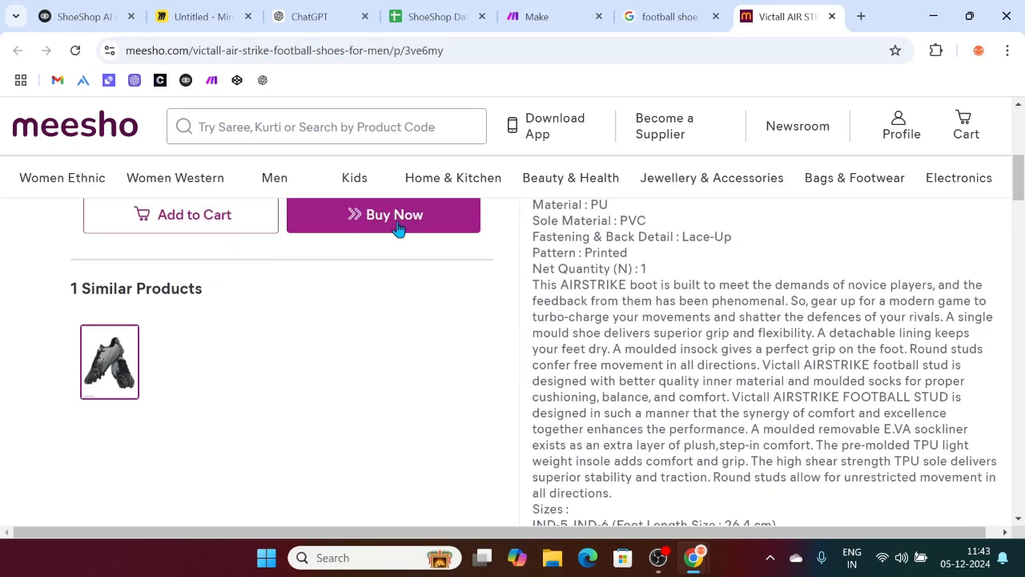
mouse_move(539, 284)
mouse_down()
mouse_move(664, 300)
mouse_move(623, 333)
mouse_move(592, 301)
mouse_move(619, 338)
mouse_move(606, 354)
mouse_move(529, 295)
mouse_up()
click(606, 354)
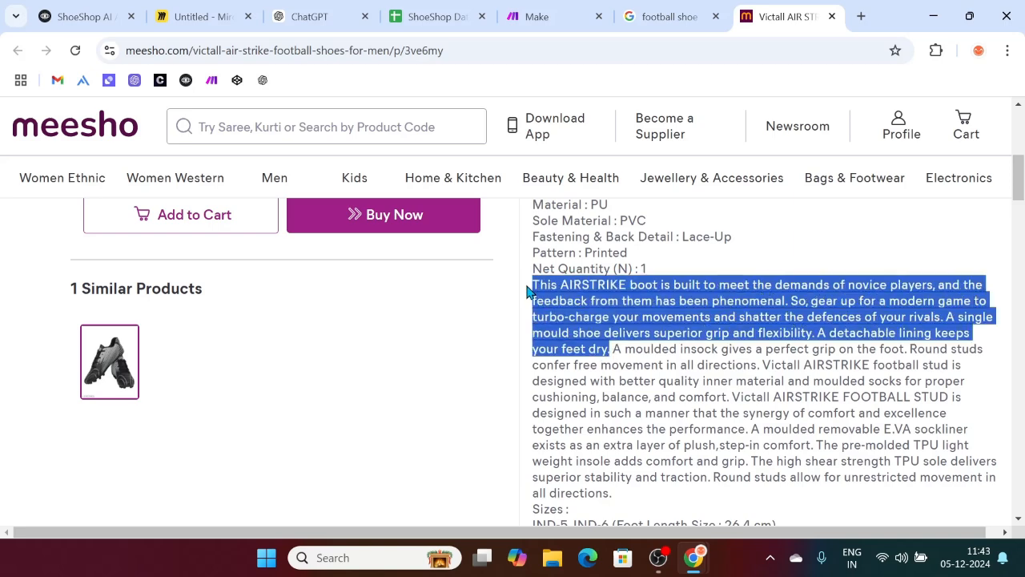
click(81, 16)
click(839, 376)
key(ctrl+v)
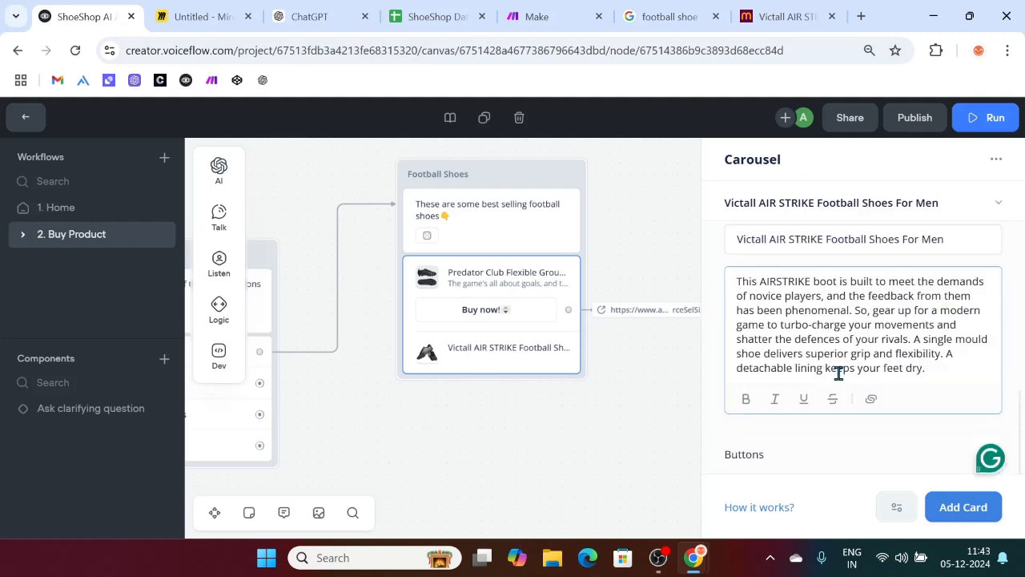
Step: Add a 'Buy now!' button to the Victall card and copy the meesho page address
click(994, 454)
text(Buy now!)
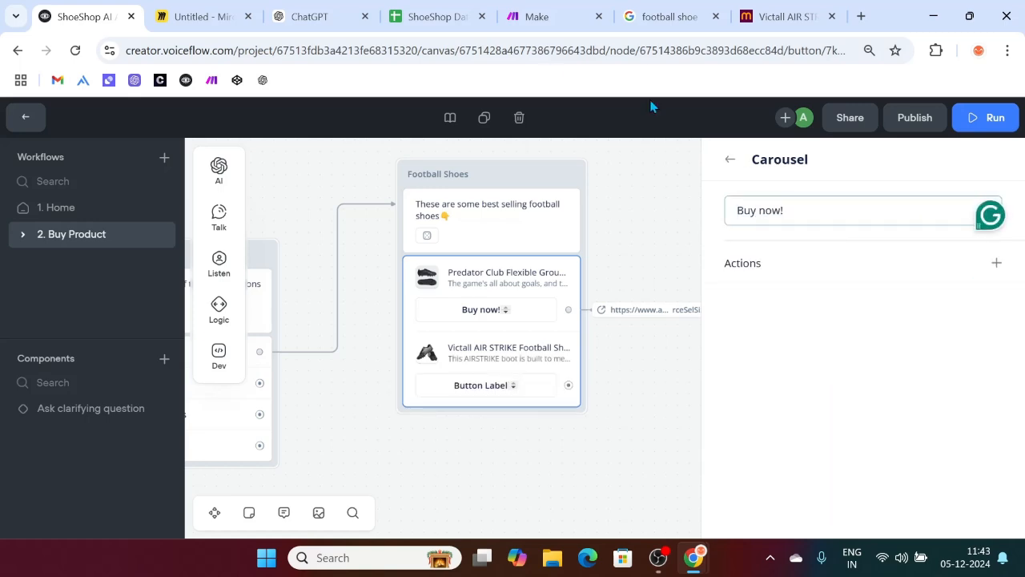
click(780, 16)
click(457, 46)
key(ctrl+a)
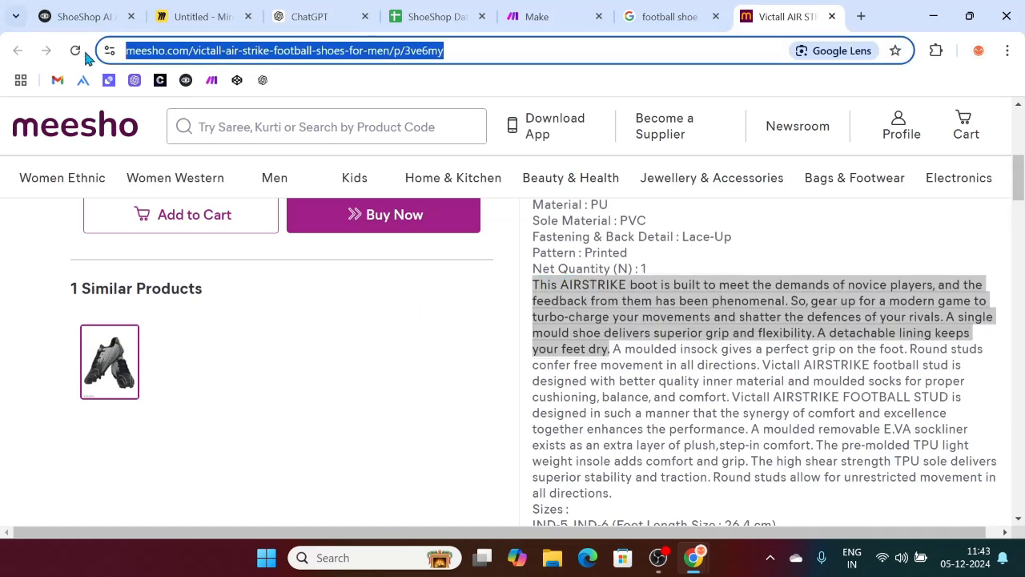
click(73, 16)
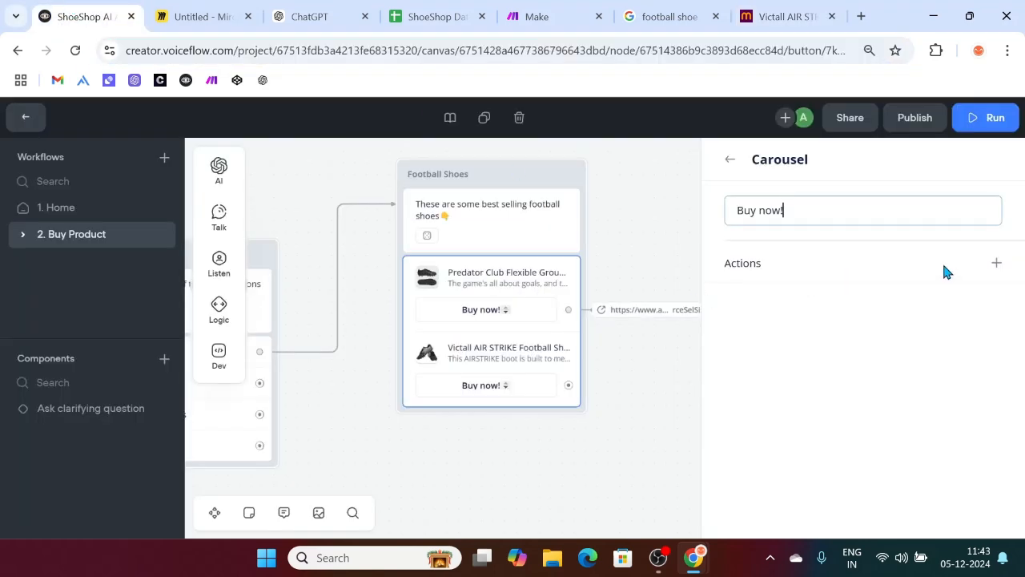
Step: Set the button's Open URL action to the meesho Victall product page
click(996, 263)
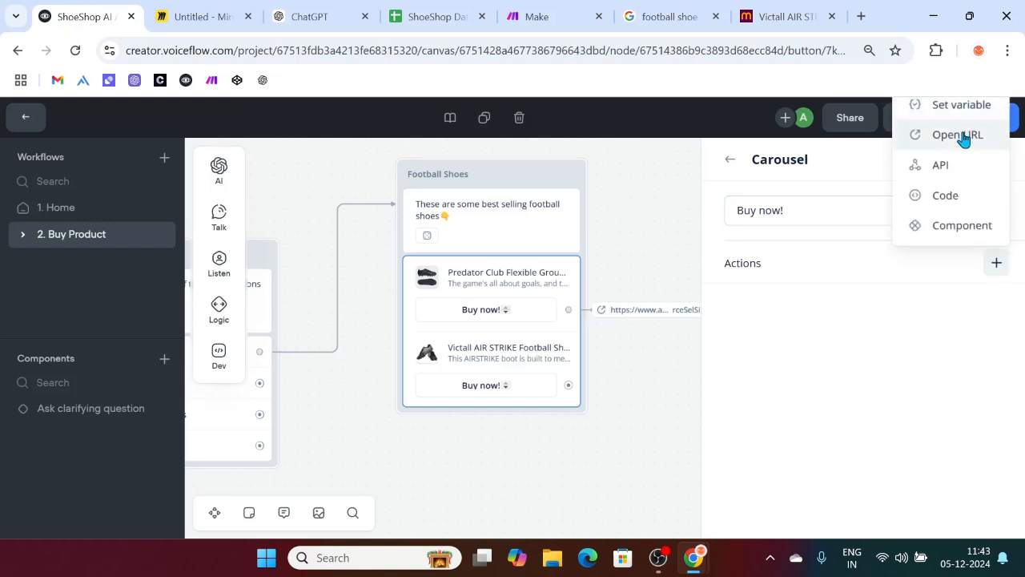
click(965, 137)
click(790, 220)
key(ctrl+v)
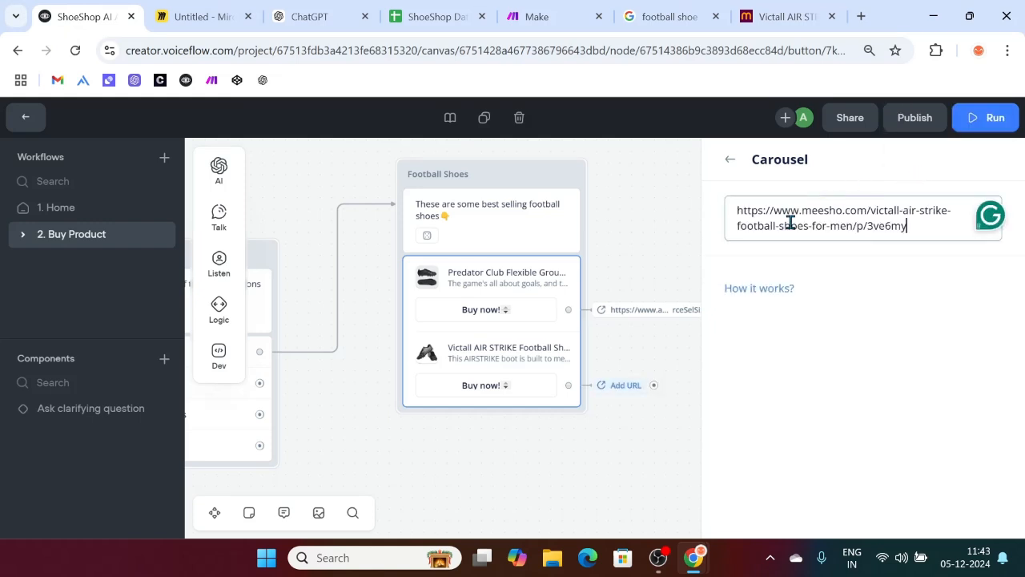
click(517, 474)
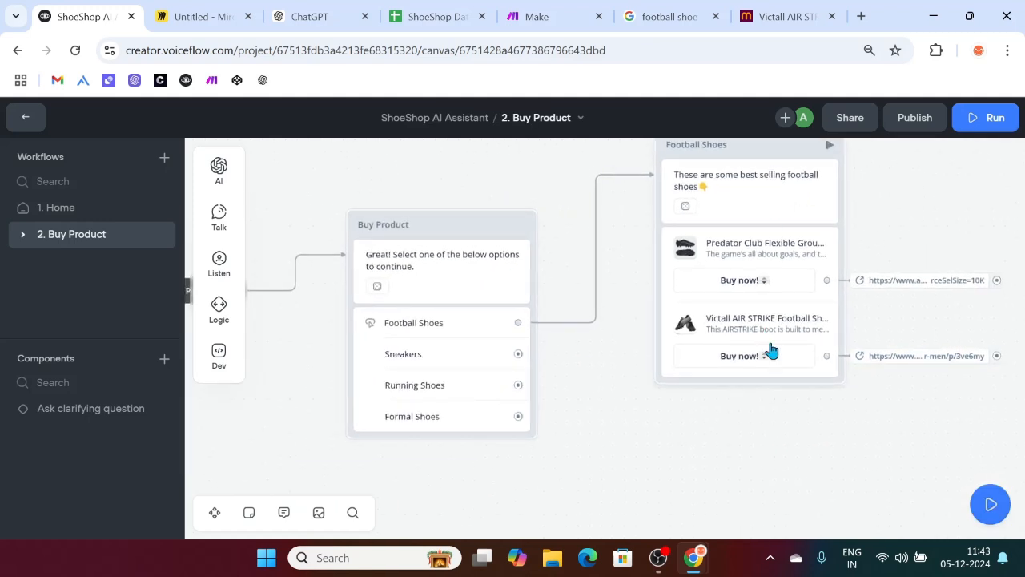
Step: Connect the Sneakers option to a new Message block
scroll(771, 350, down, 3)
scroll(771, 350, up, 3)
scroll(817, 353, right, 2)
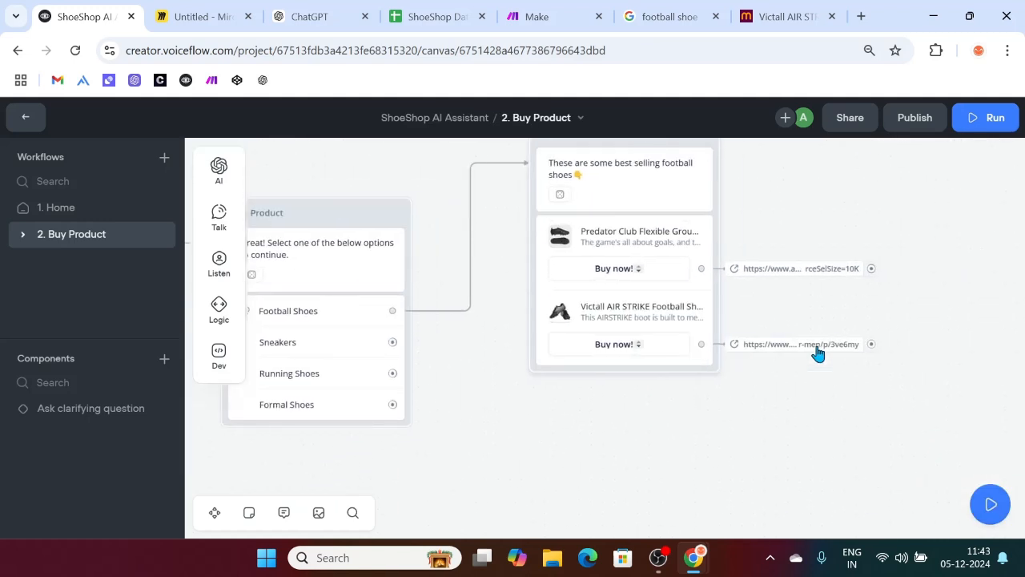
scroll(817, 353, down, 1)
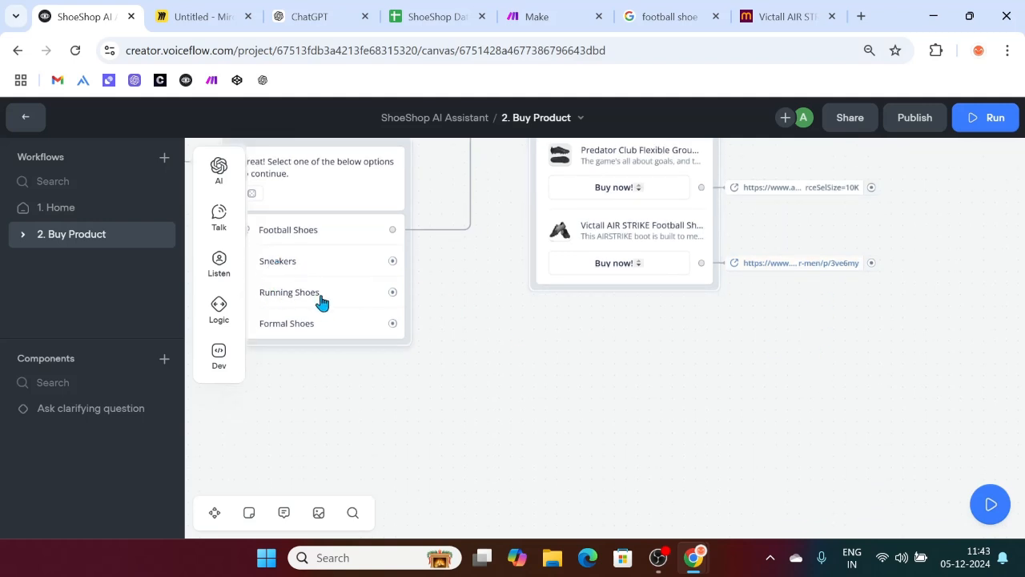
drag(392, 262, 559, 394)
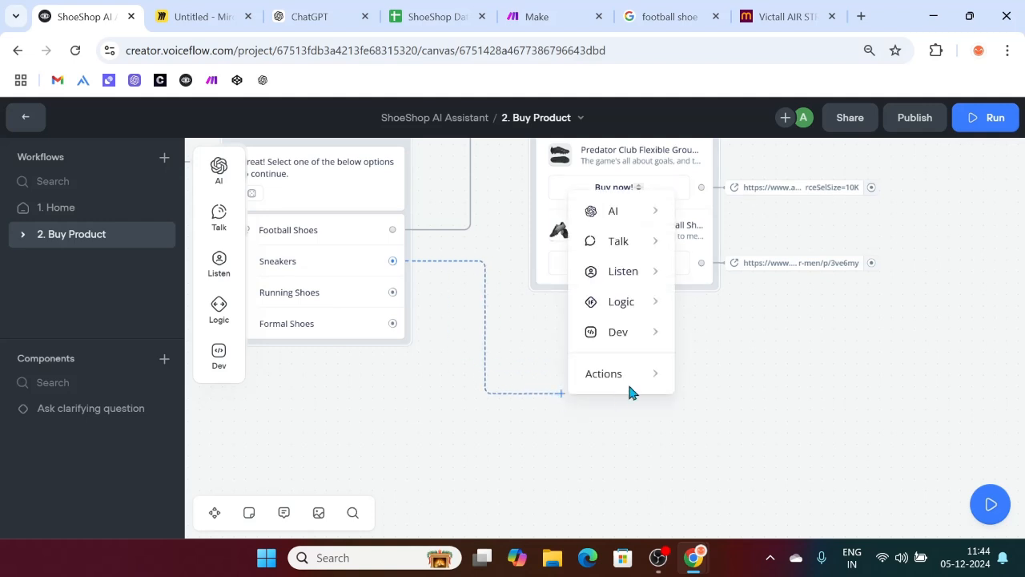
mouse_move(613, 240)
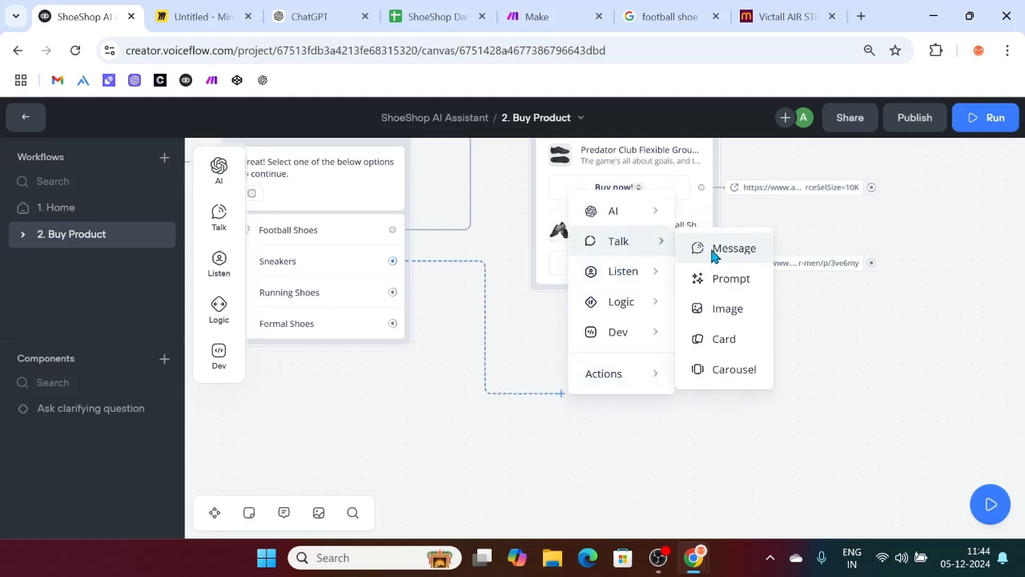
click(712, 250)
Step: Write 'These are some top-selling Sneakers👇' as the message and generate 3 variants
click(821, 221)
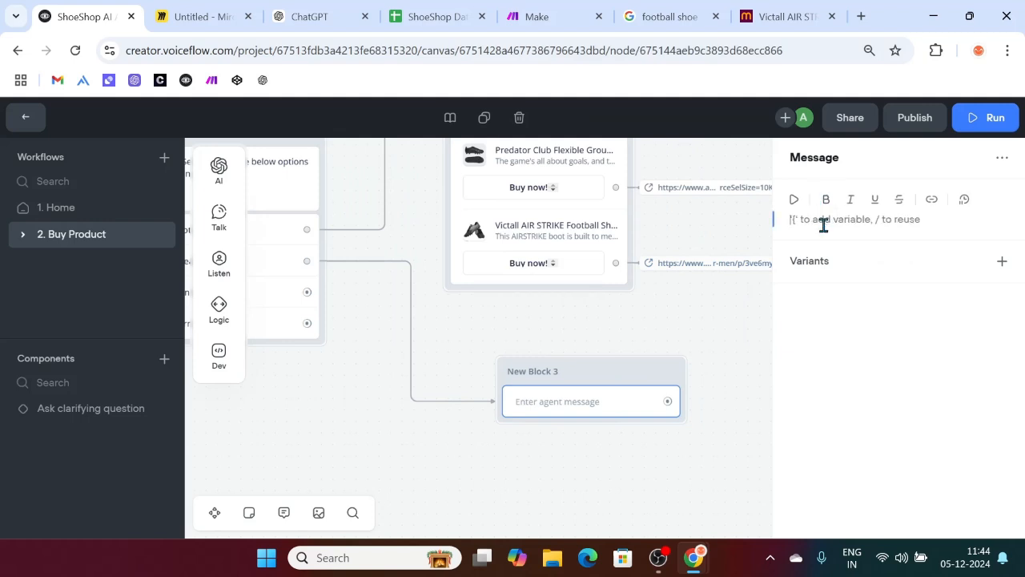
text(These are some best Sneakers)
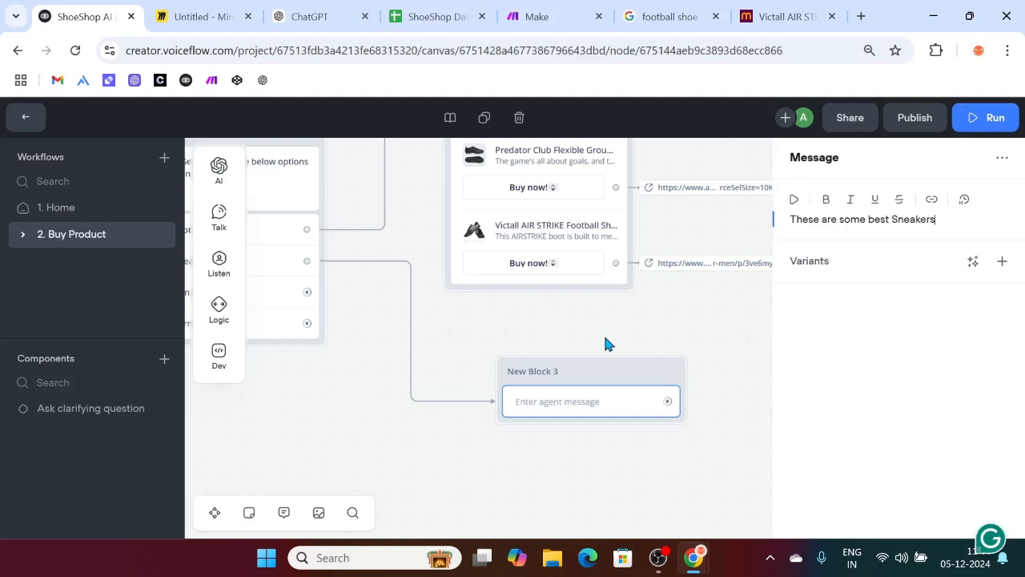
click(868, 221)
text(top-selling)
key(BackSpace)
key(BackSpace)
key(BackSpace)
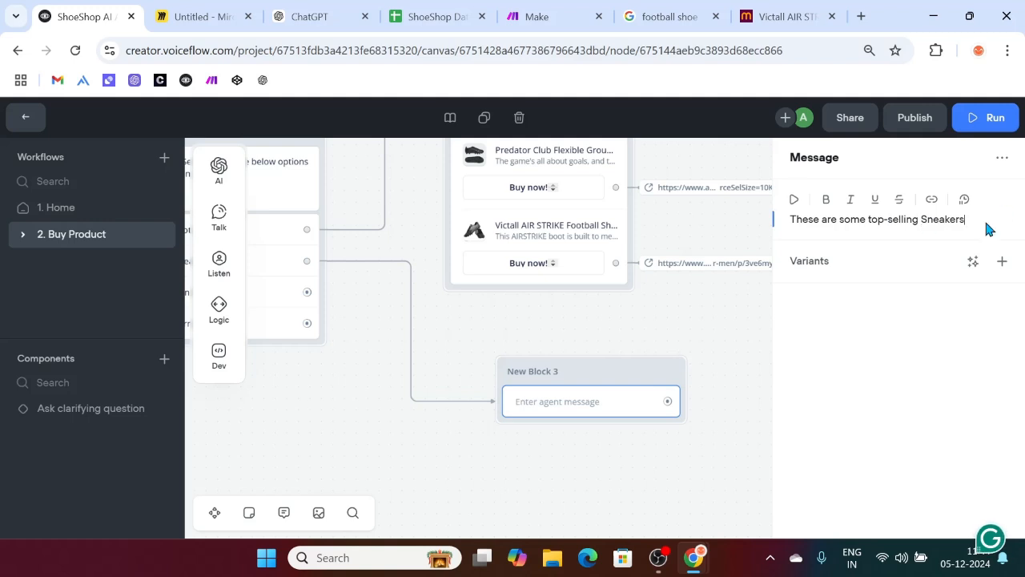
key(super+period)
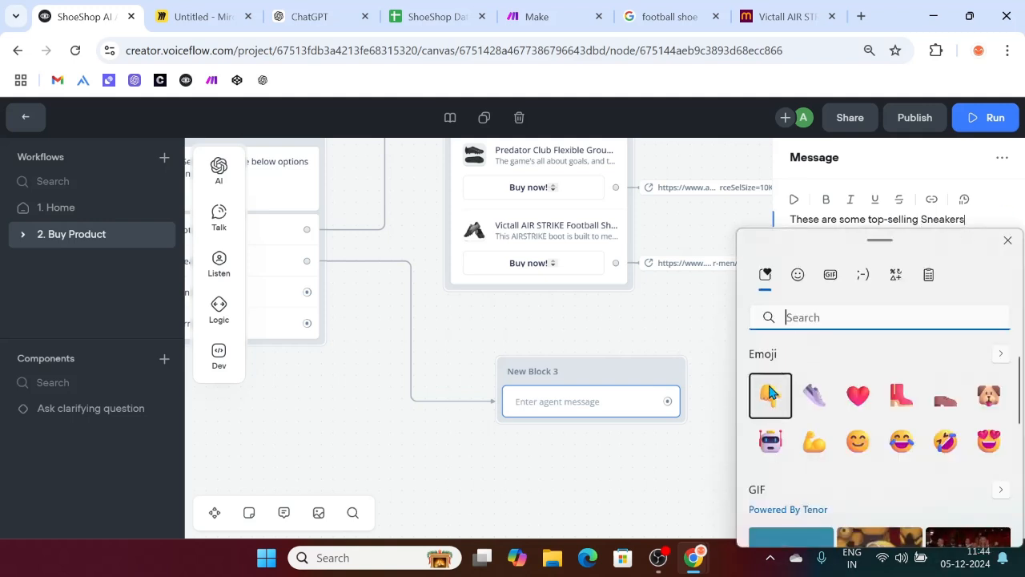
click(770, 394)
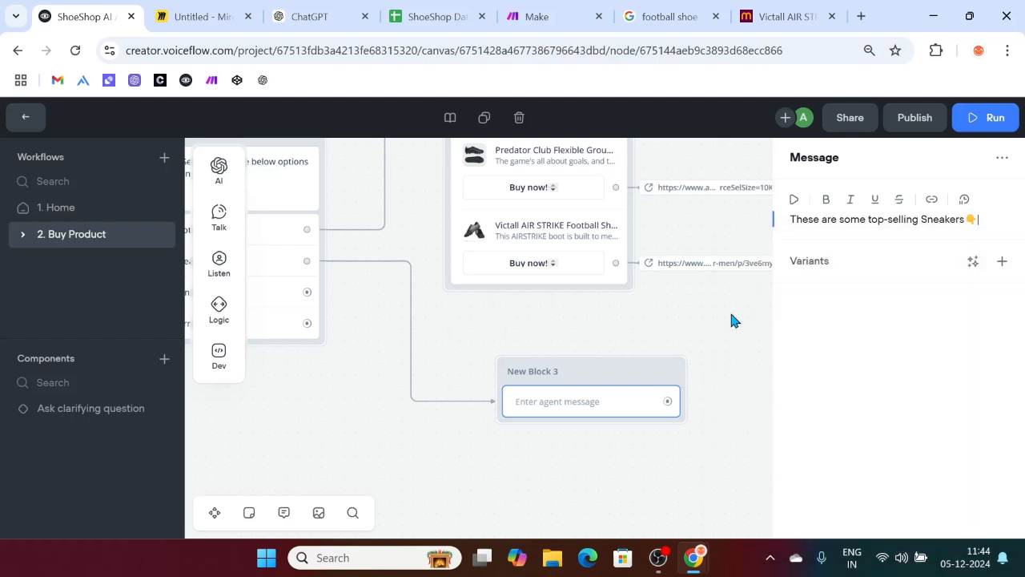
click(973, 262)
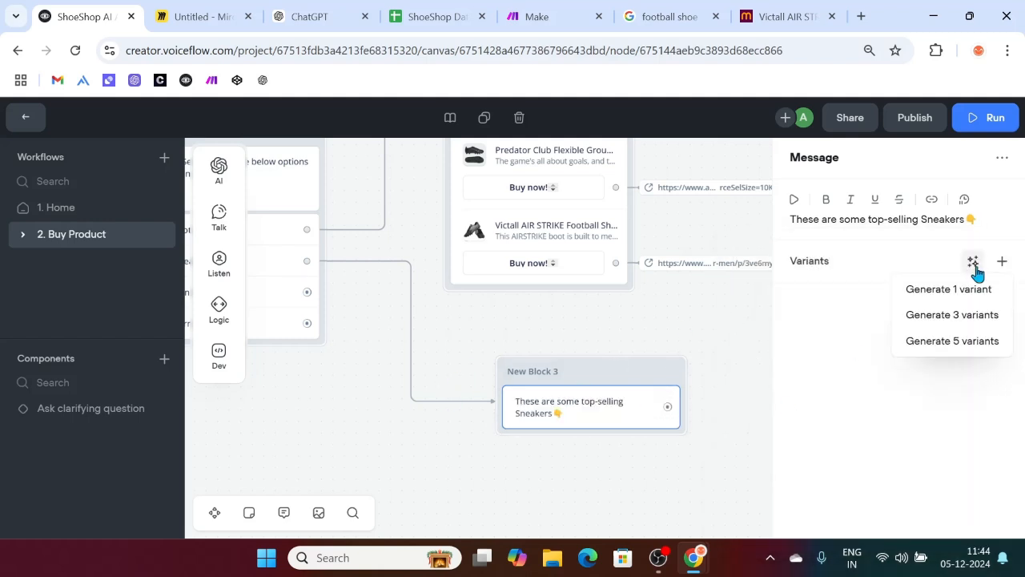
click(953, 318)
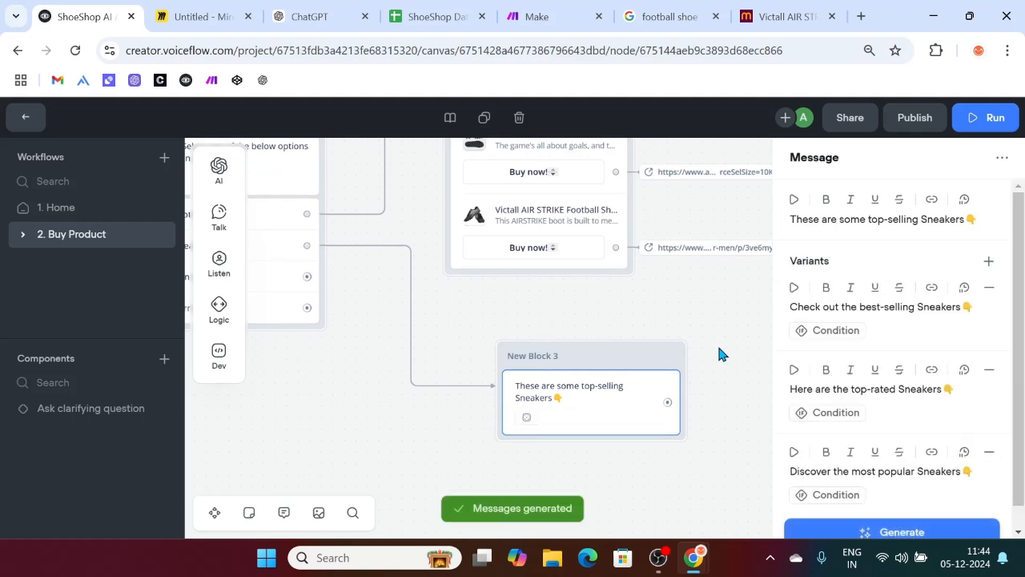
Step: Search Google for 'sneakers' and copy the first sneaker product's image address
click(832, 16)
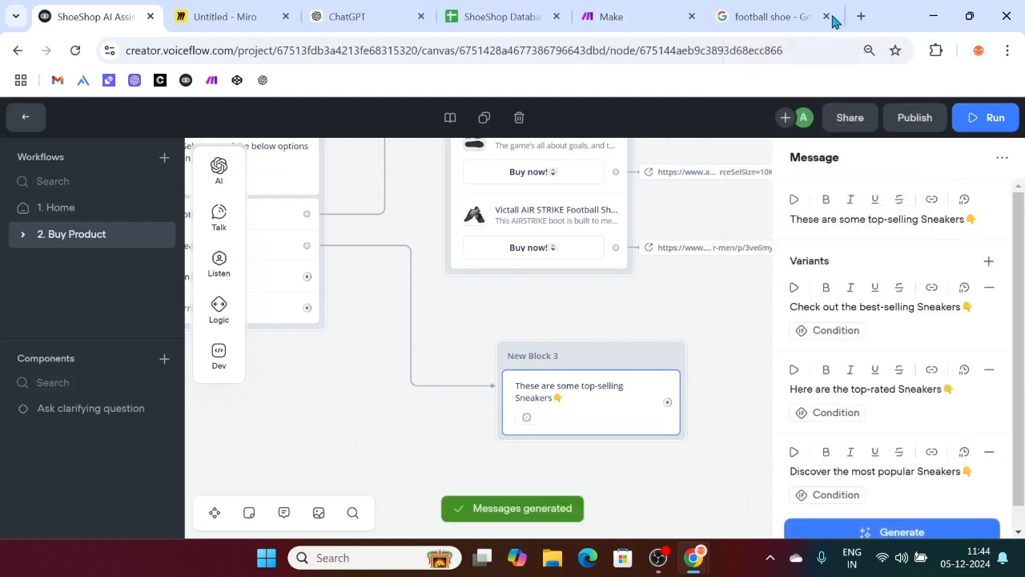
click(765, 16)
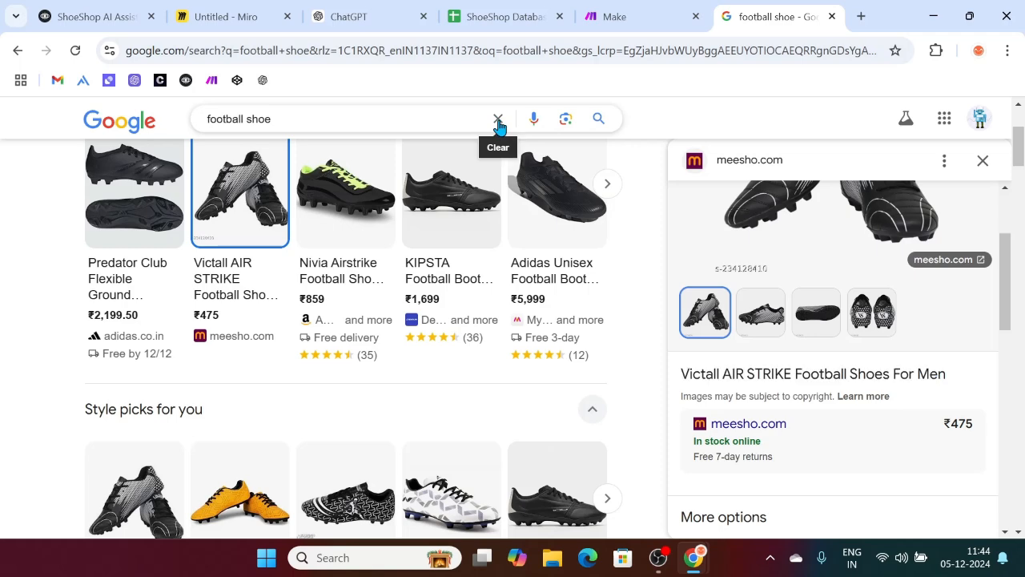
click(497, 118)
text(sneakers)
key(Return)
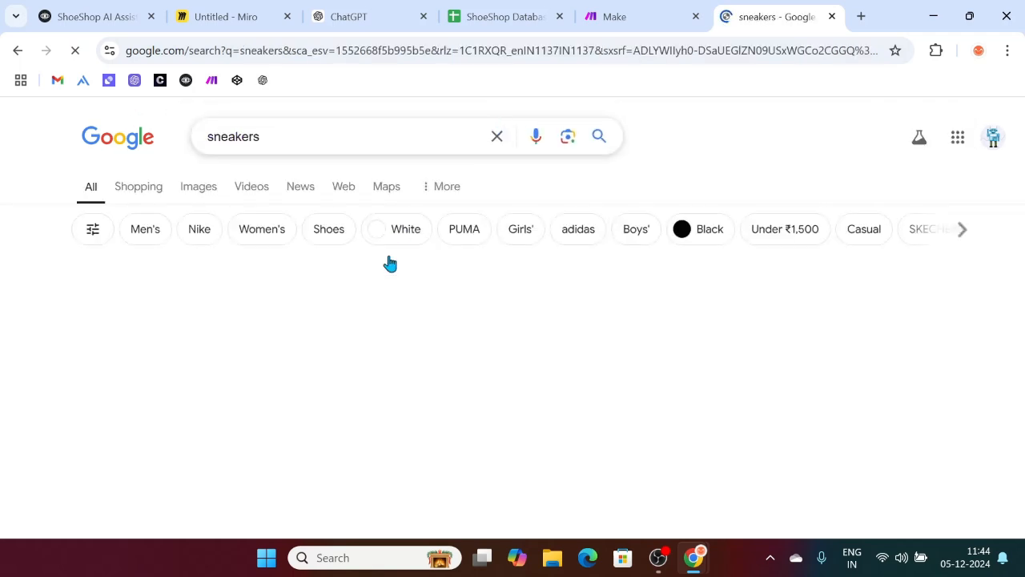
right_click(133, 347)
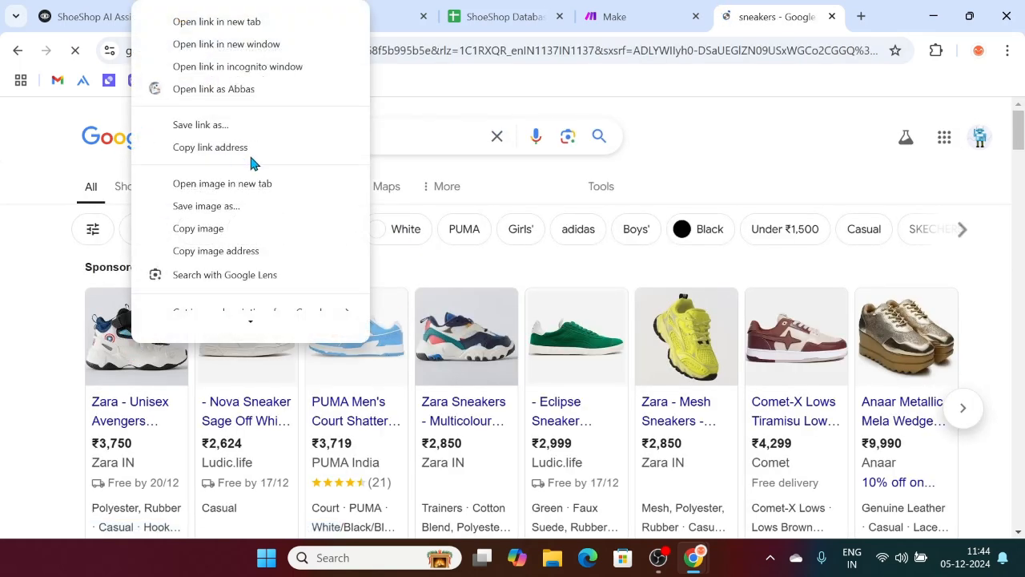
click(242, 251)
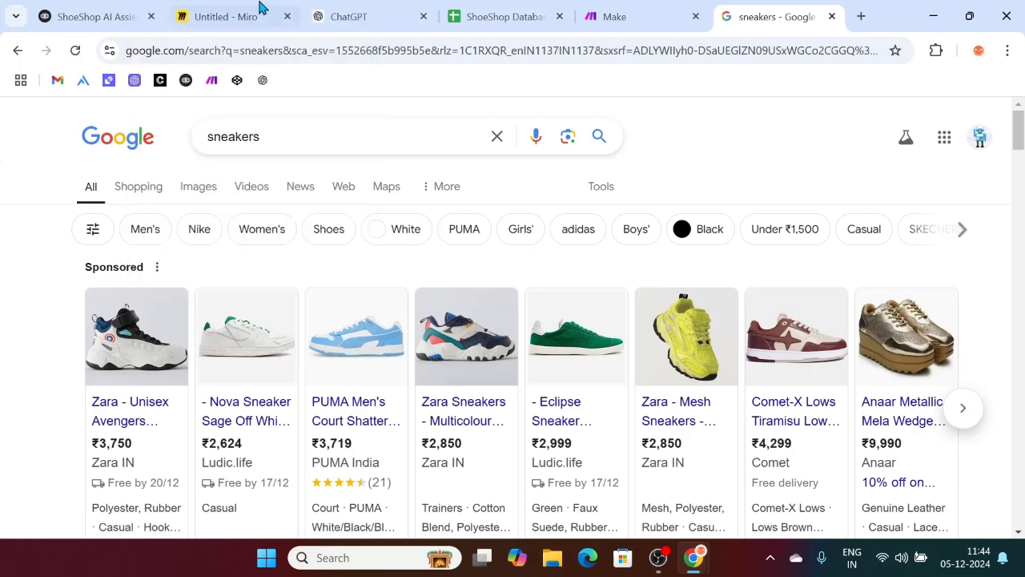
click(120, 16)
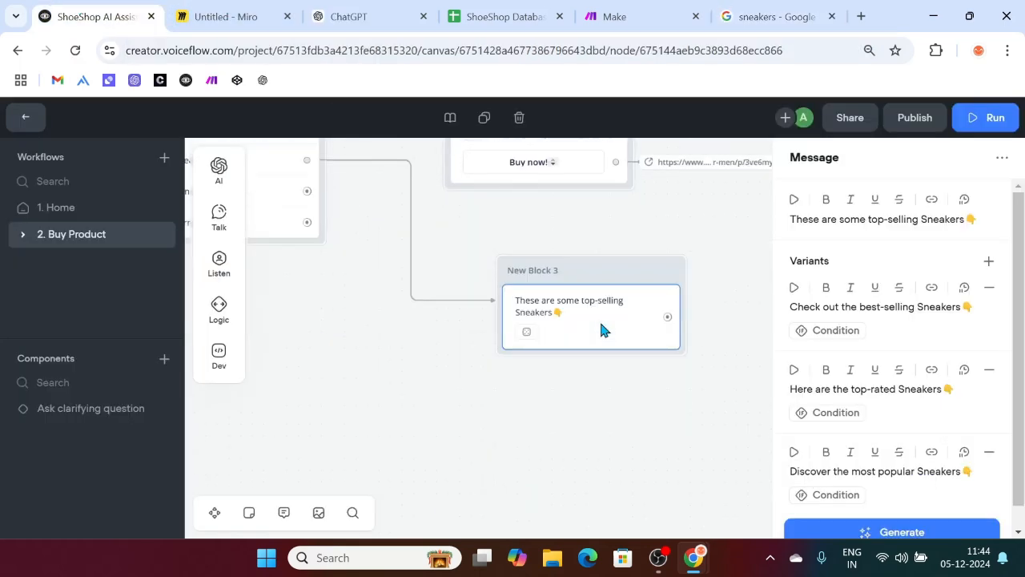
Step: Add a Carousel to New Block 3 and paste the copied image address as its Link image
mouse_move(218, 220)
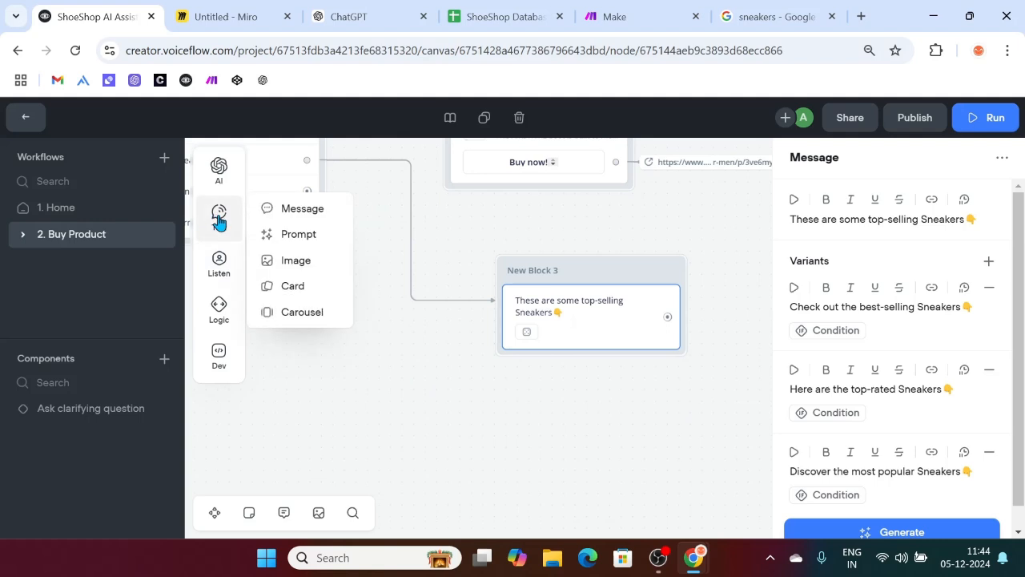
drag(295, 312, 577, 365)
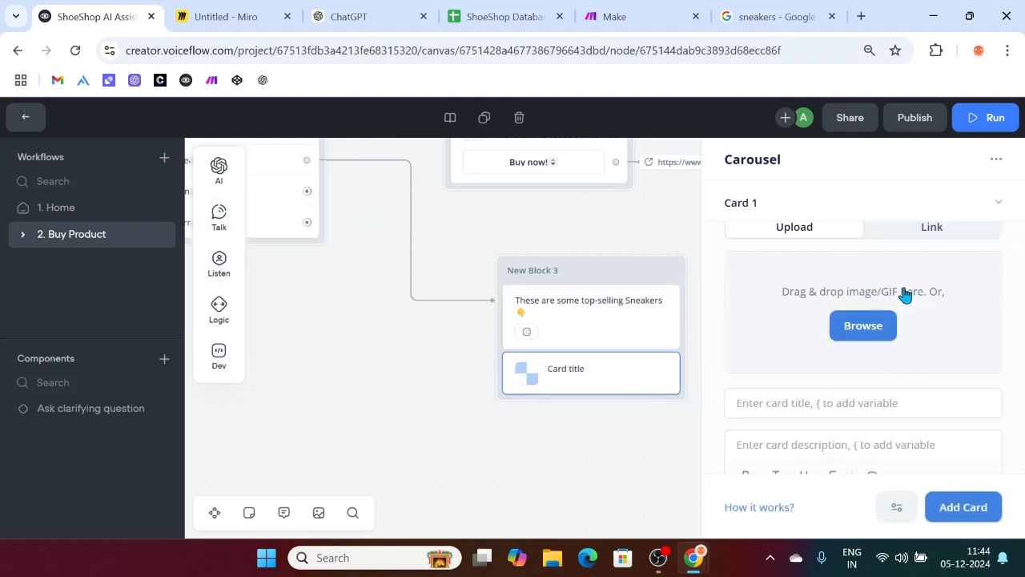
click(913, 237)
click(828, 273)
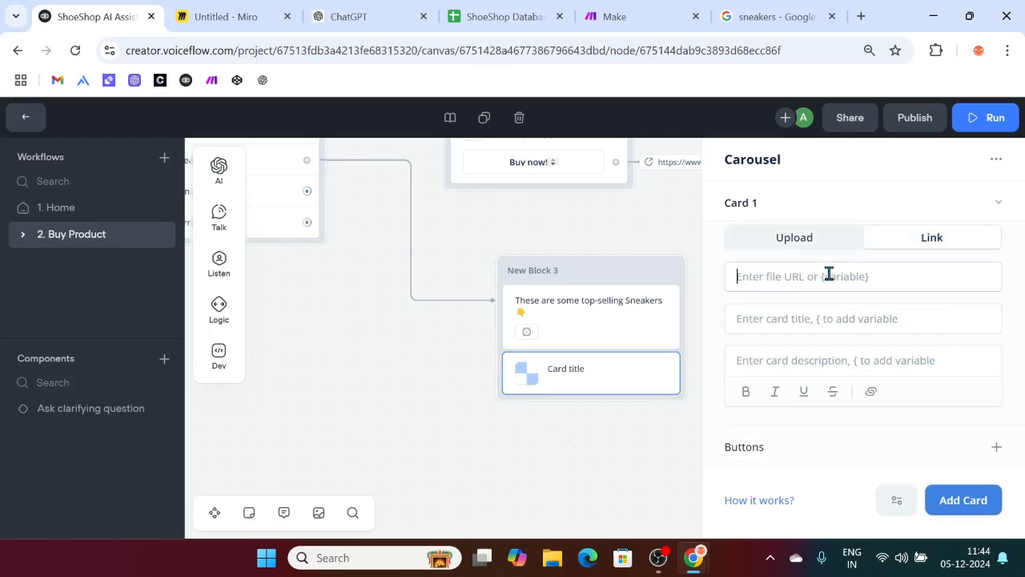
key(ctrl+v)
scroll(846, 374, down, 6)
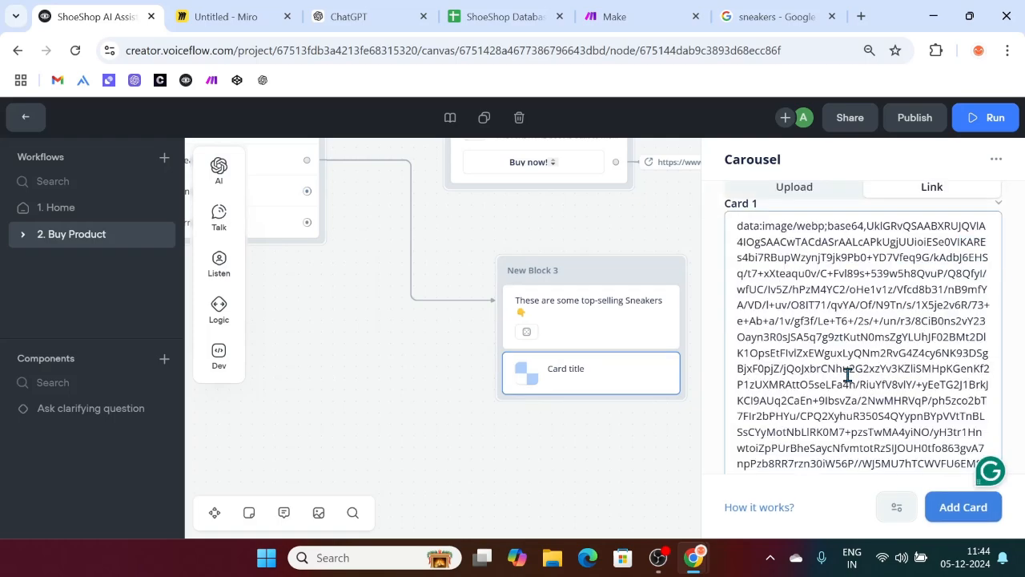
scroll(846, 374, down, 5)
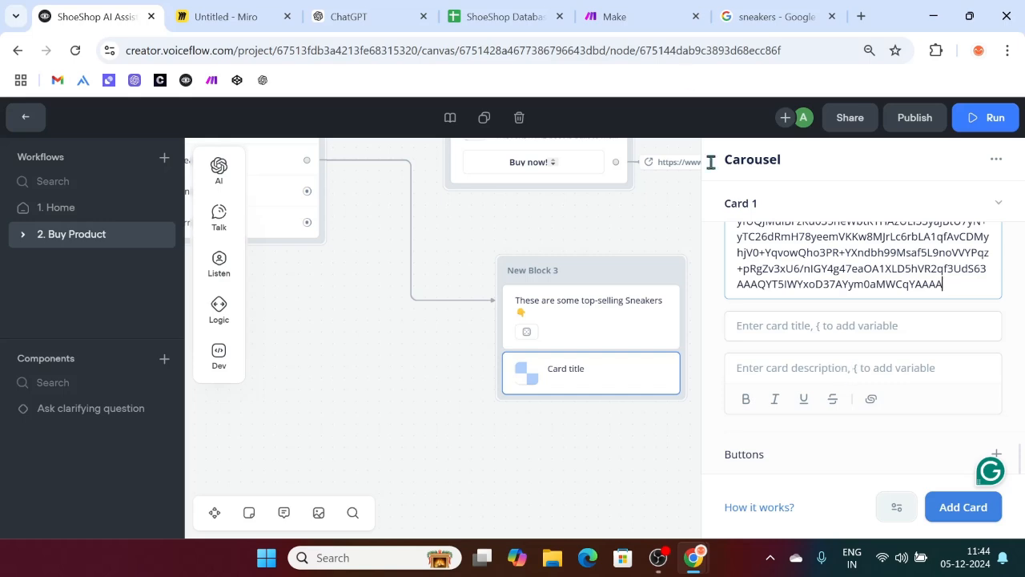
Step: Replace the card image link with the Zara Avengers sneaker image URL
click(768, 16)
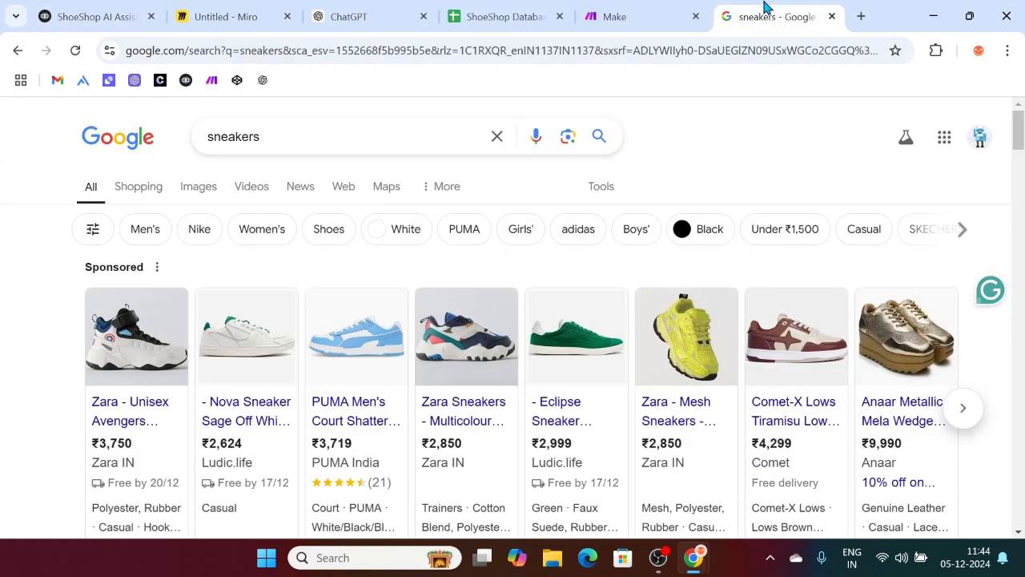
click(130, 322)
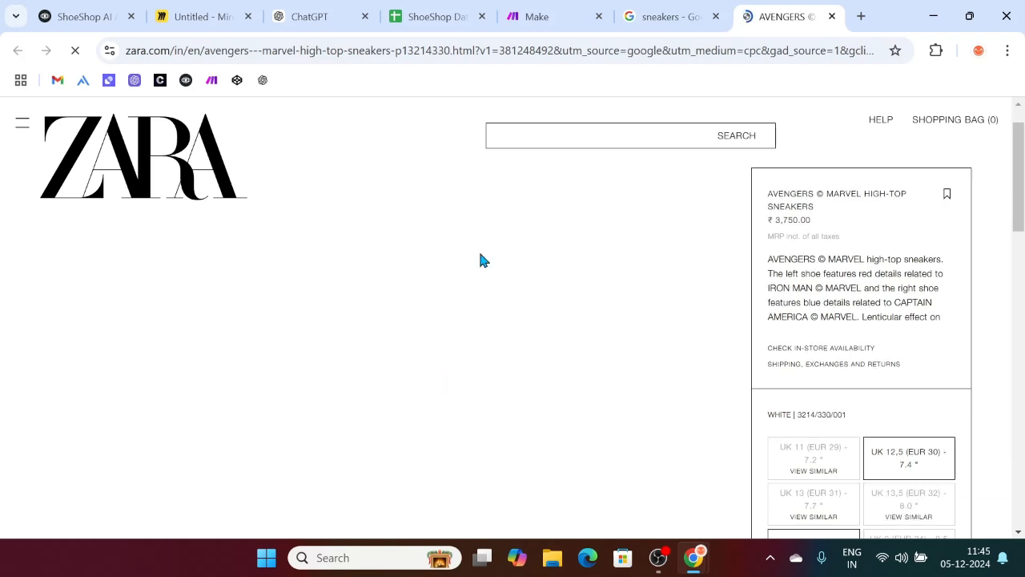
right_click(537, 334)
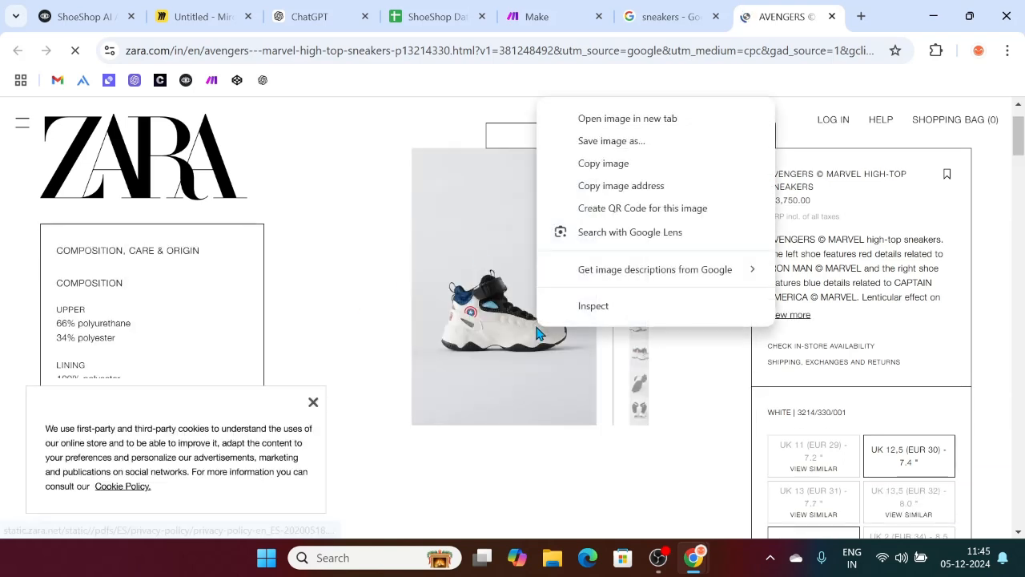
click(601, 191)
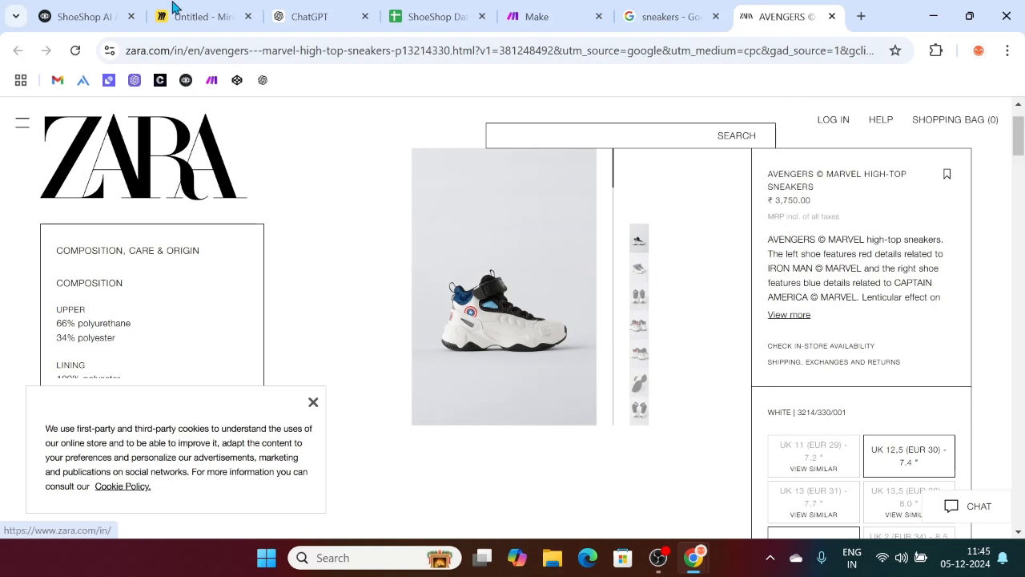
click(85, 11)
key(ctrl+a)
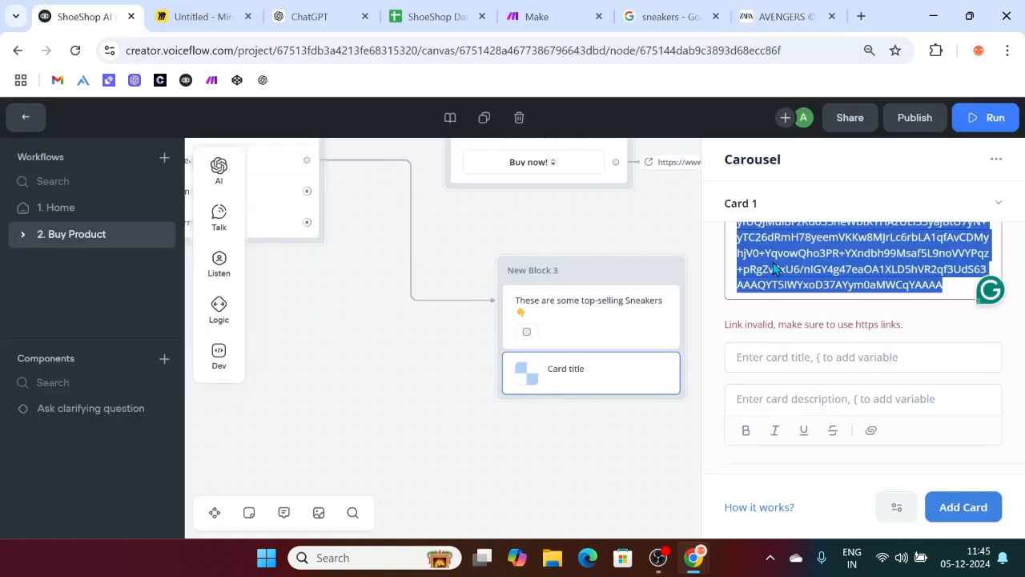
key(ctrl+v)
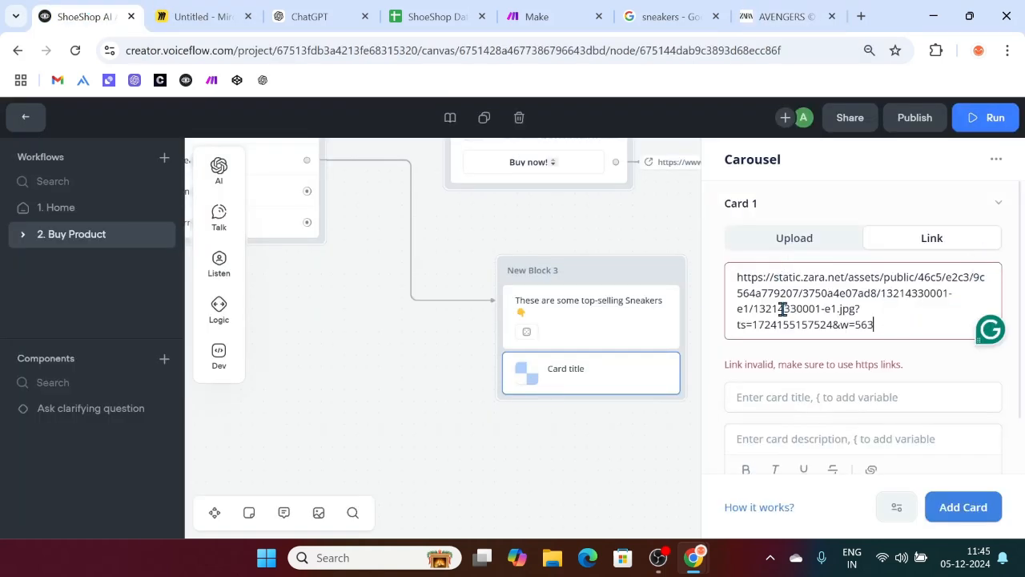
click(783, 408)
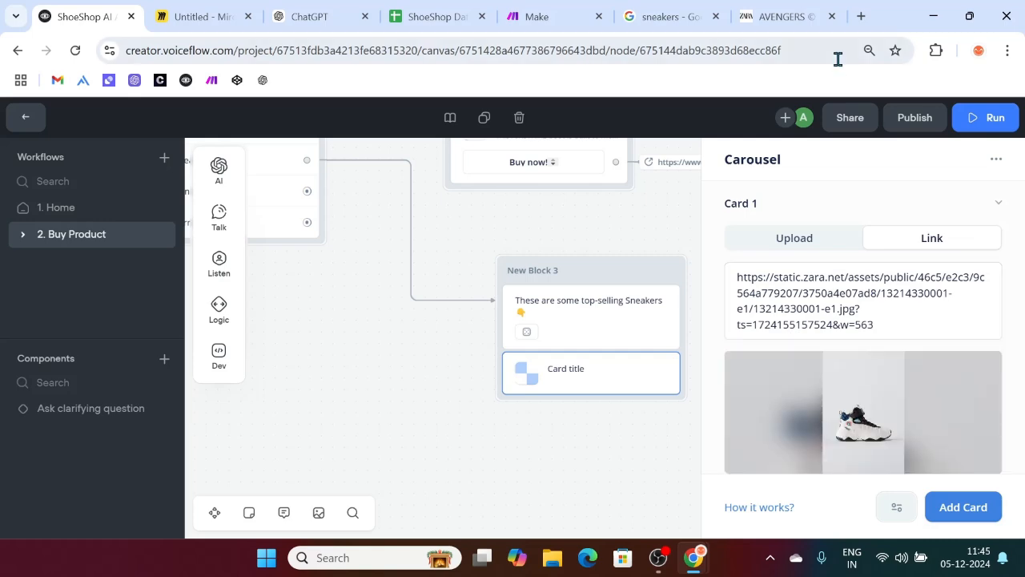
Step: Copy the product title 'AVENGERS © MARVEL HIGH-TOP SNEAKERS' from the Zara page
click(795, 10)
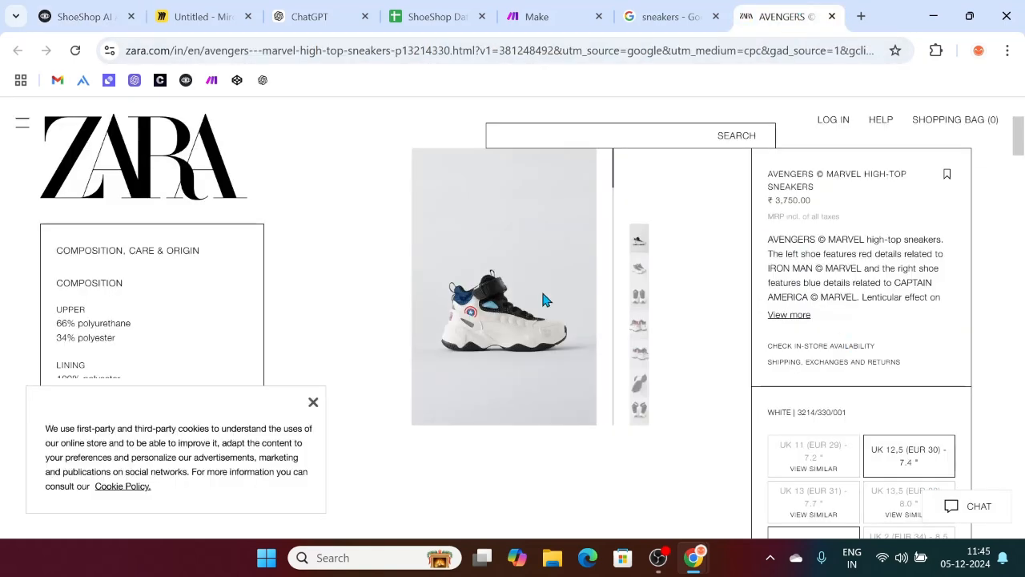
scroll(844, 300, up, 1)
scroll(844, 304, down, 12)
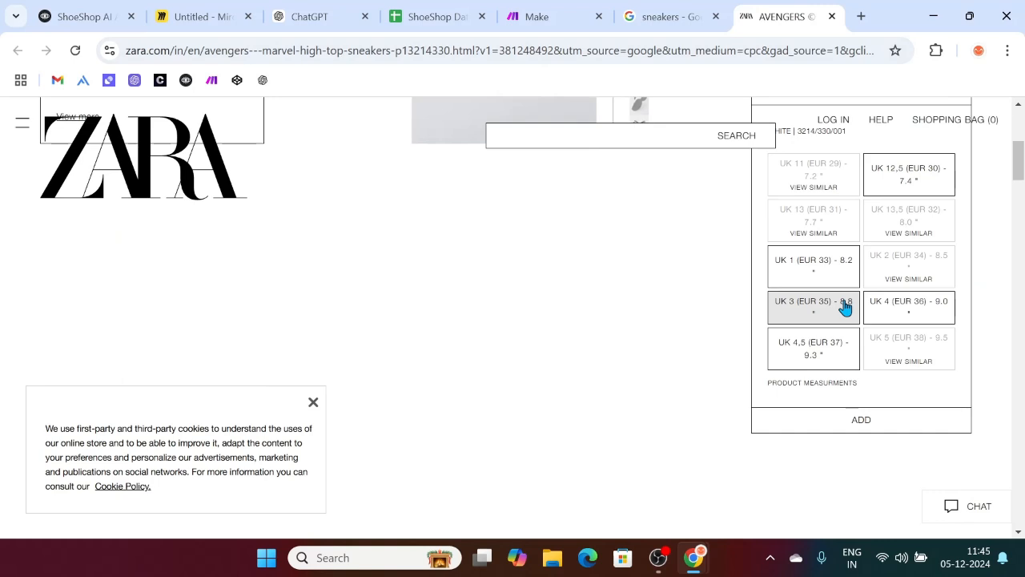
scroll(841, 269, up, 15)
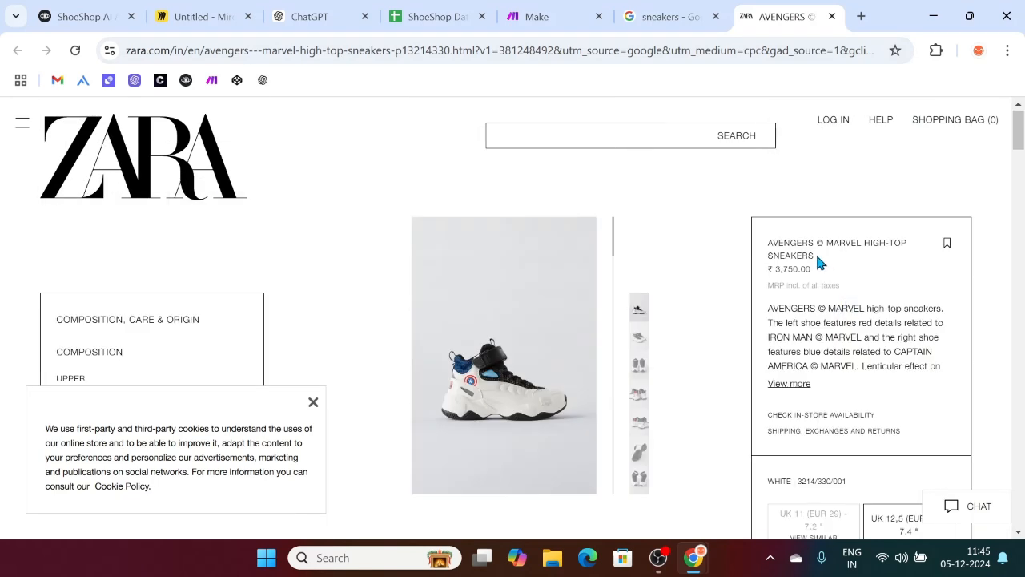
triple_click(815, 250)
click(313, 401)
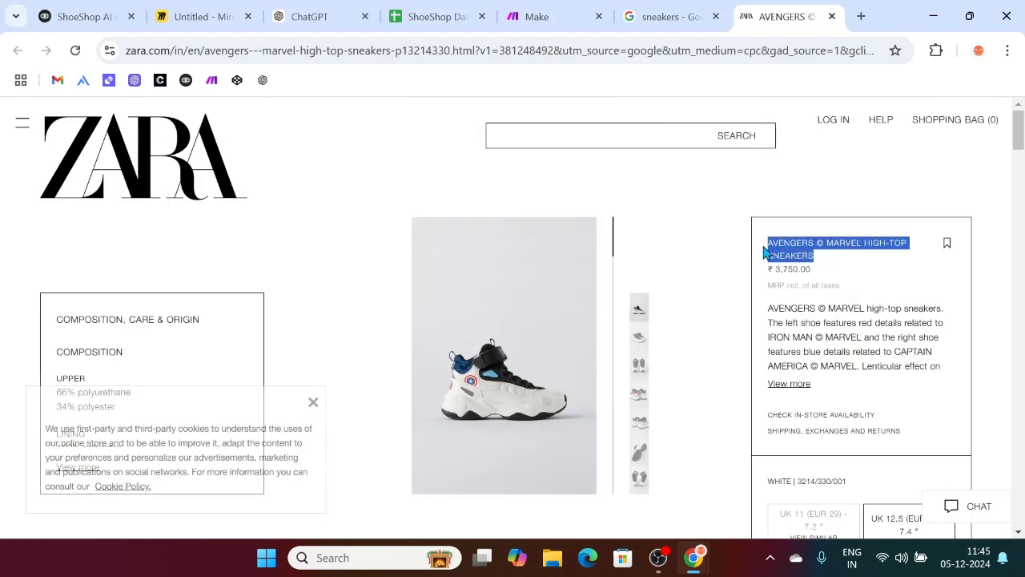
click(84, 16)
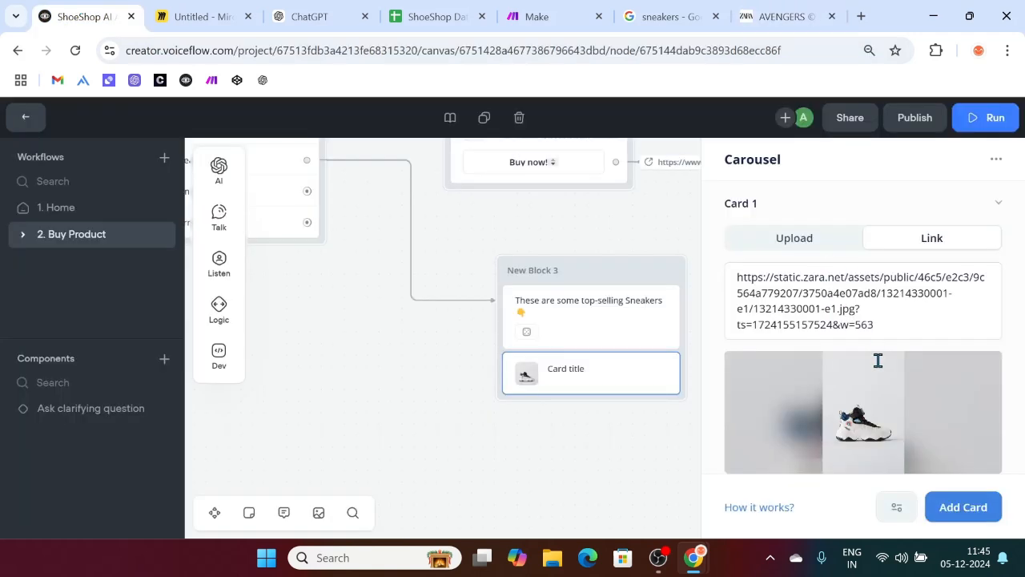
Step: Title the card 'AVENGERS © MARVEL HIGH-TOP SNEAKERS' and paste Zara's product description
scroll(877, 345, down, 2)
click(784, 325)
key(ctrl+v)
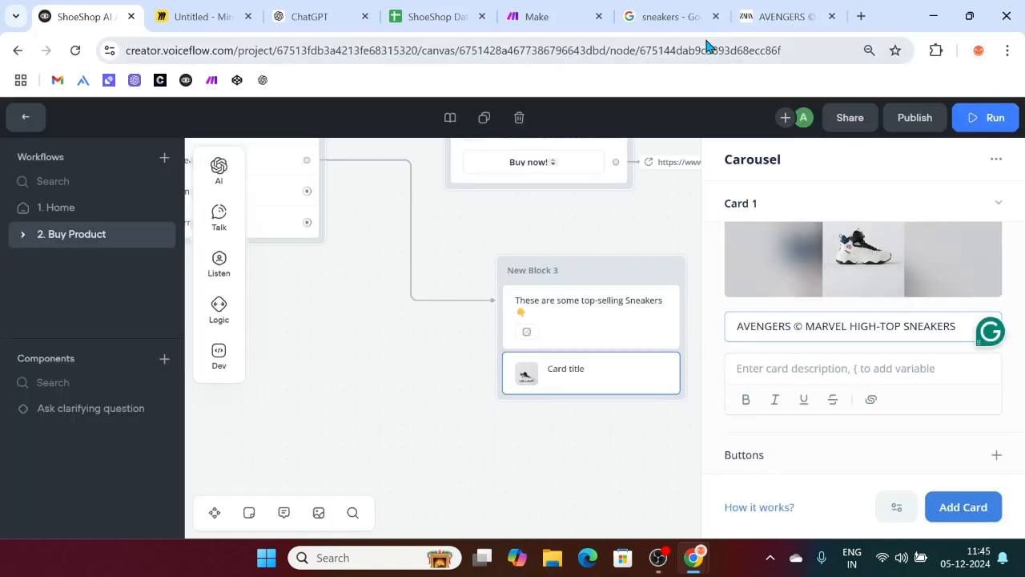
click(780, 16)
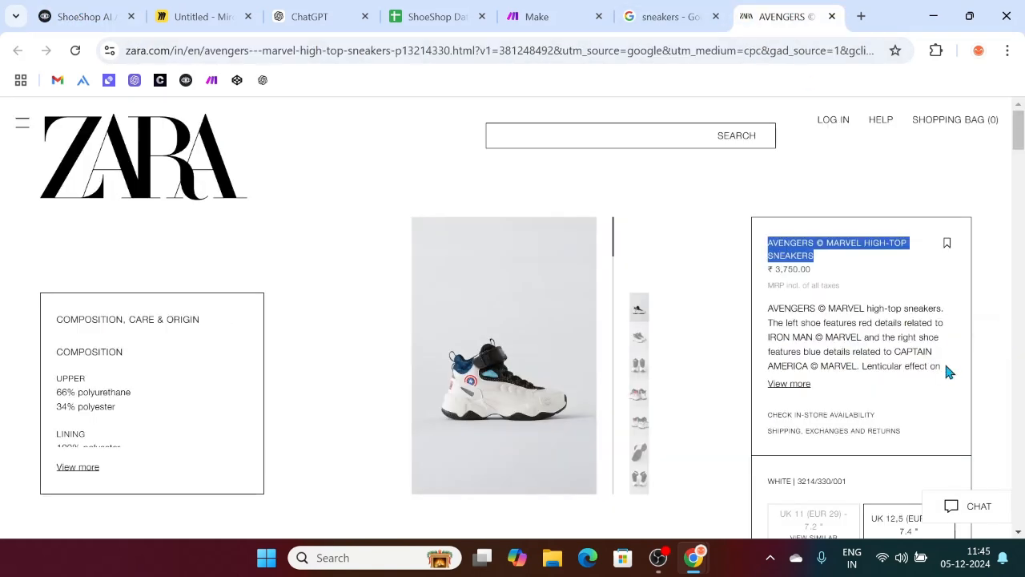
click(793, 384)
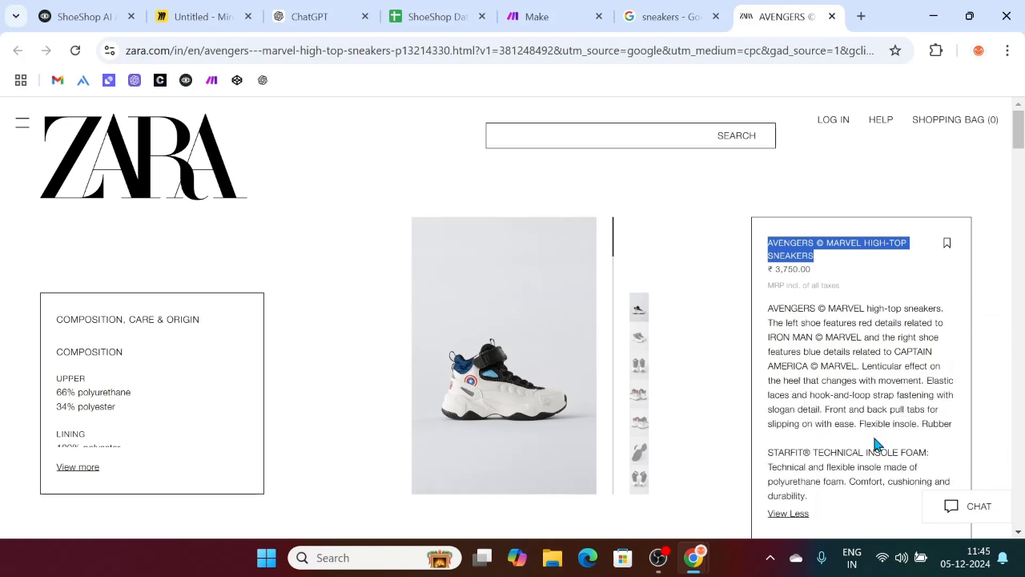
drag(954, 424, 763, 318)
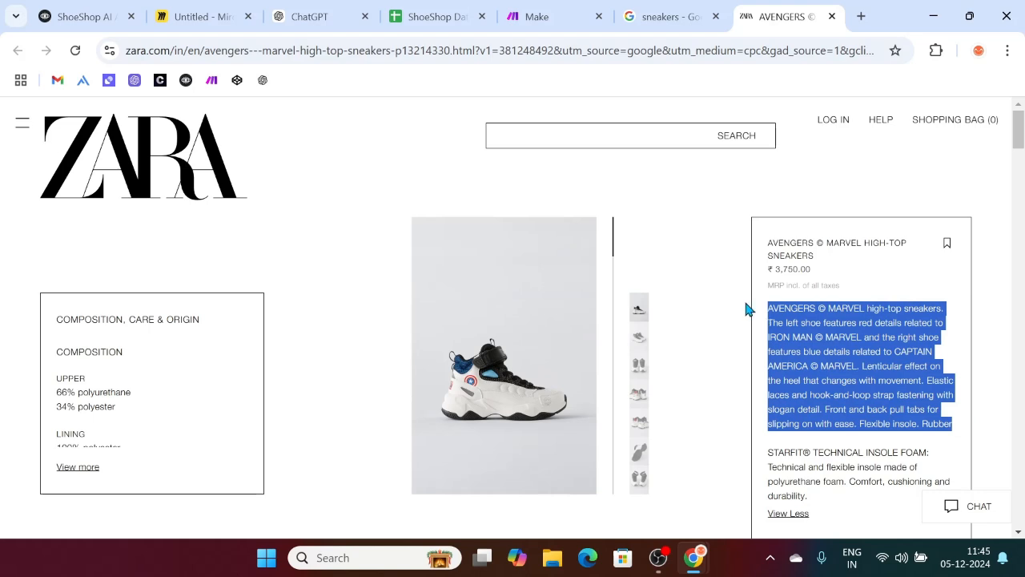
click(64, 13)
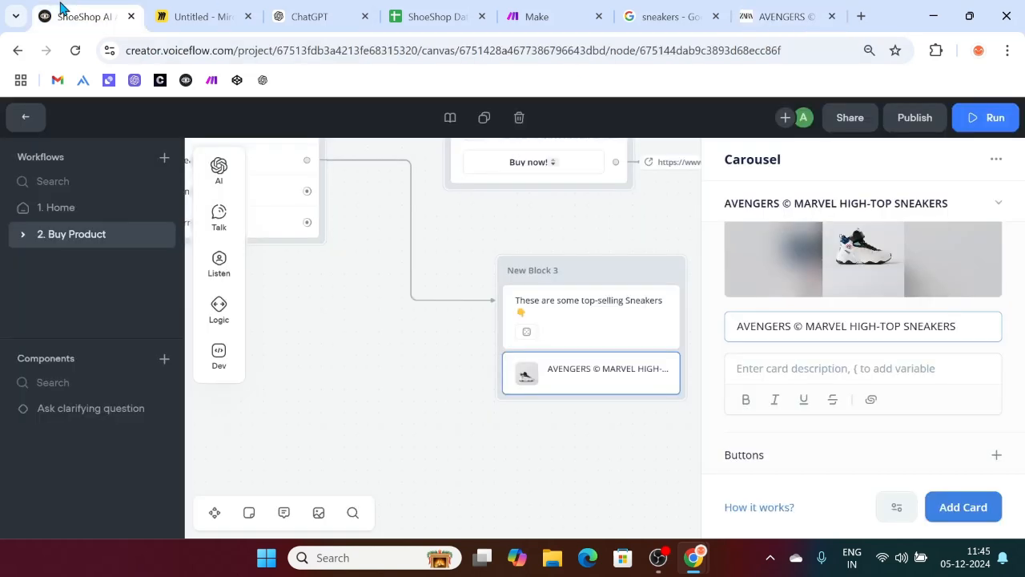
click(785, 366)
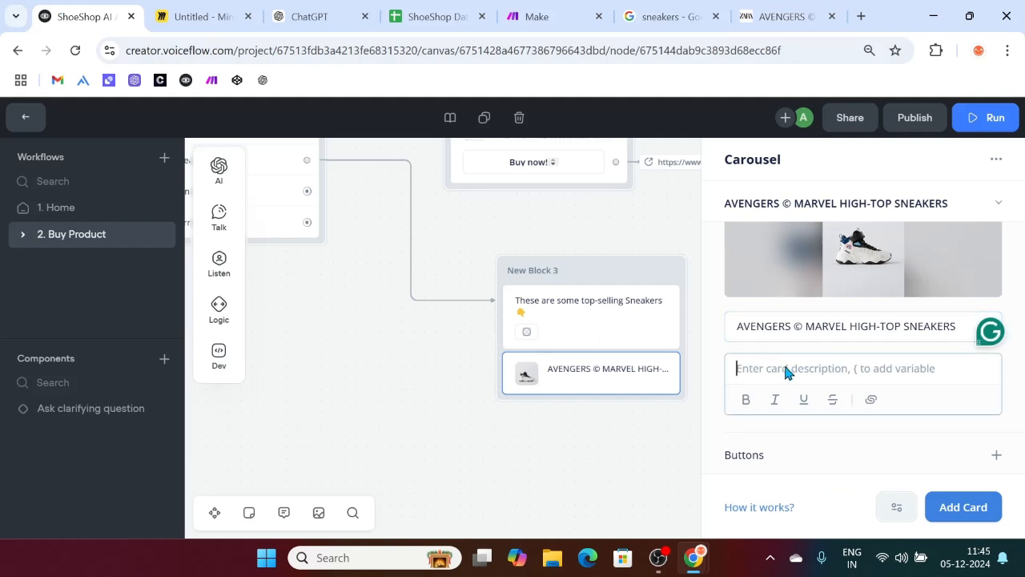
key(ctrl+v)
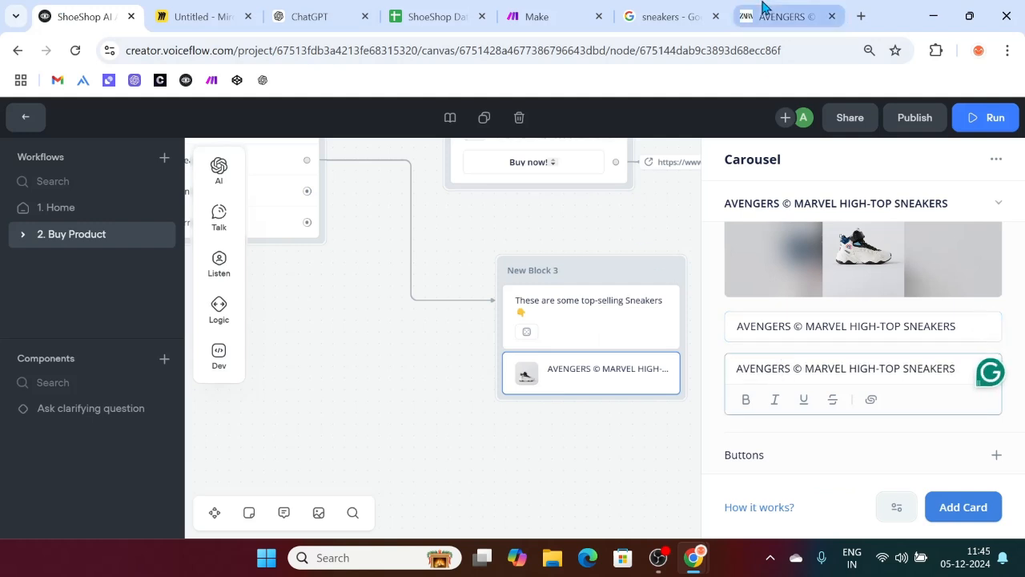
Step: Replace the card description with the full Zara description and add a 'Buy now' button
click(773, 15)
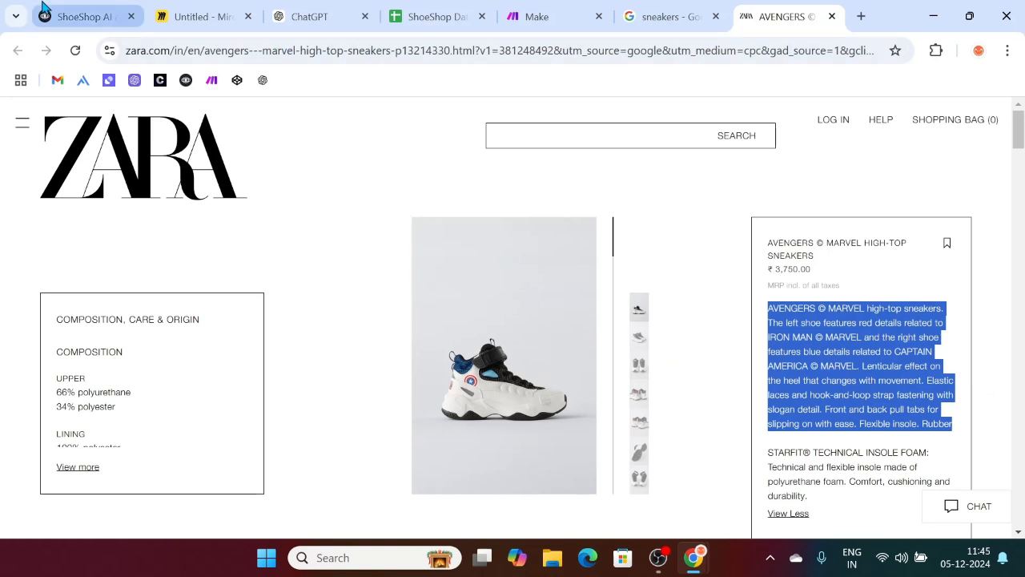
click(85, 16)
key(ctrl+a)
key(ctrl+v)
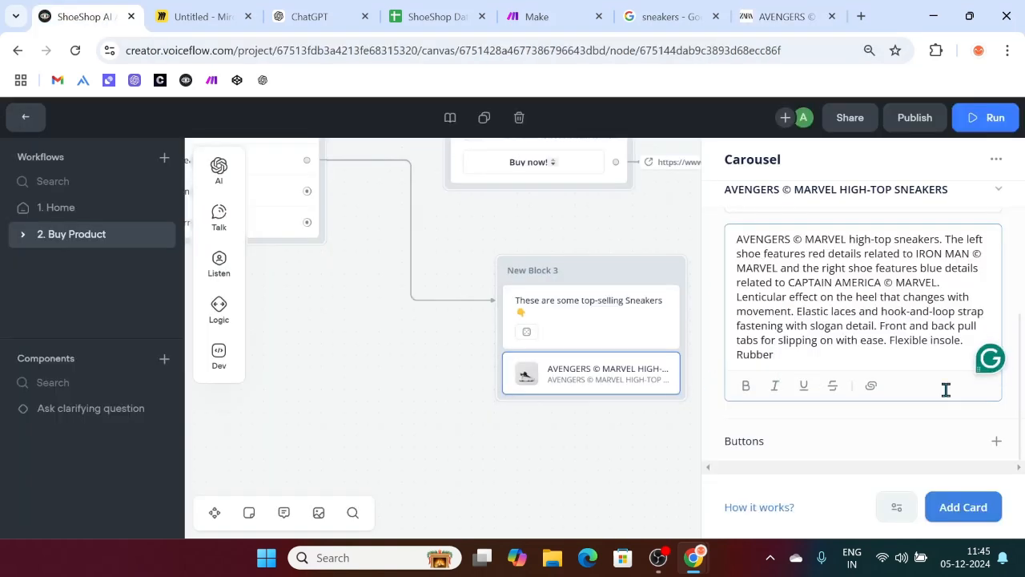
click(995, 440)
text(Buy)
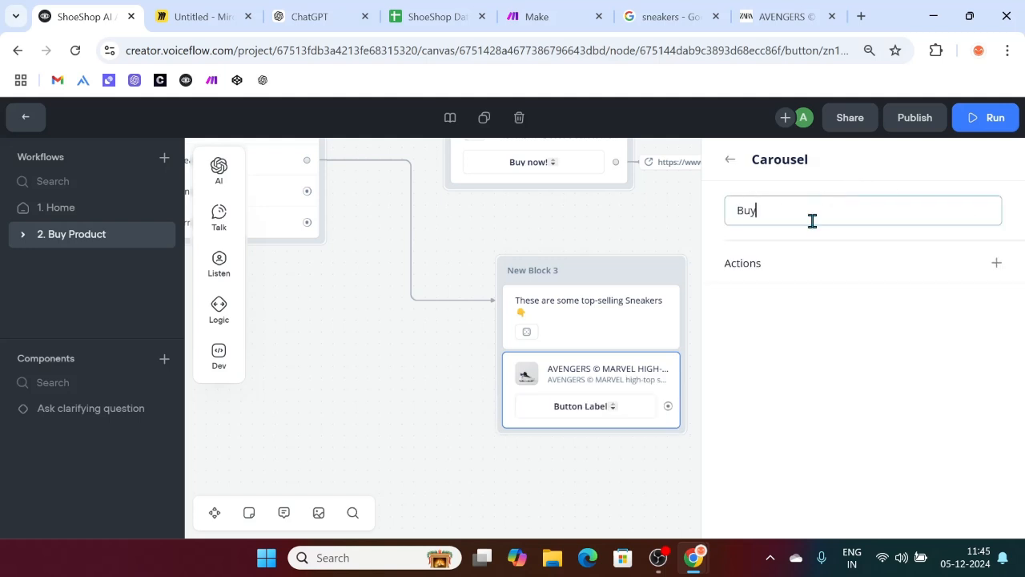
text( now!)
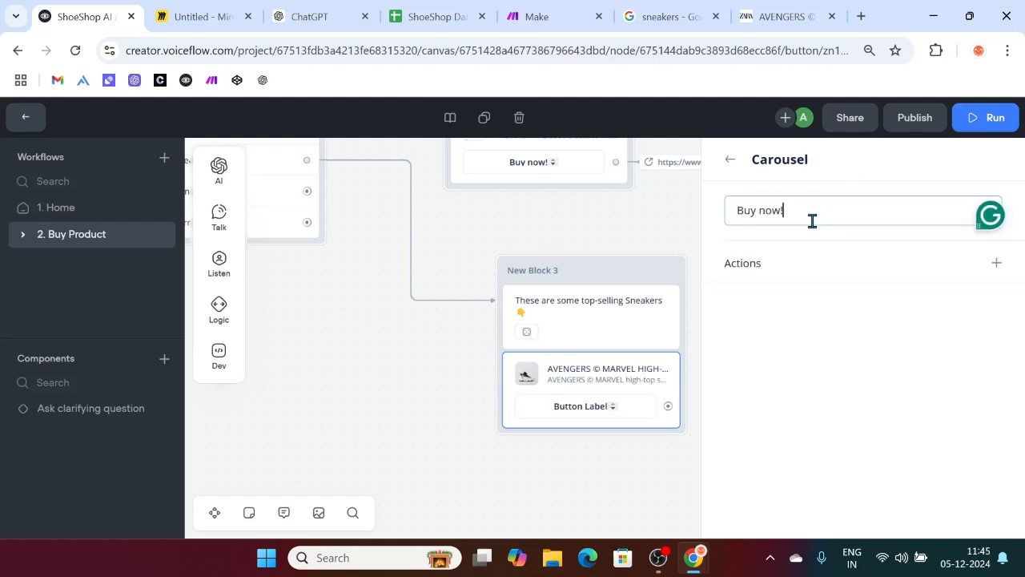
Step: Give the Buy now! button an Open URL action pointing to the Zara Avengers sneaker page
click(747, 14)
click(458, 50)
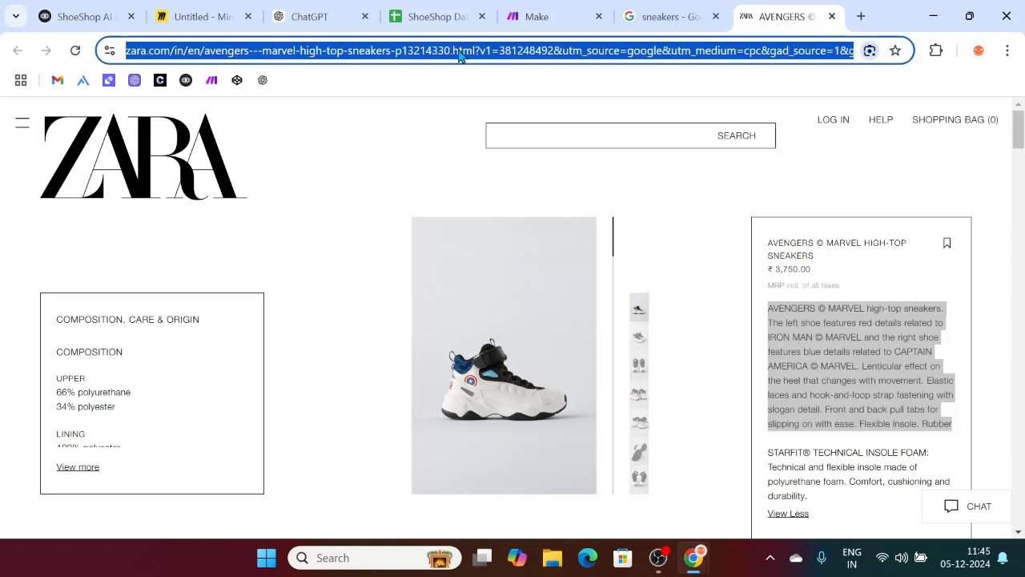
click(84, 12)
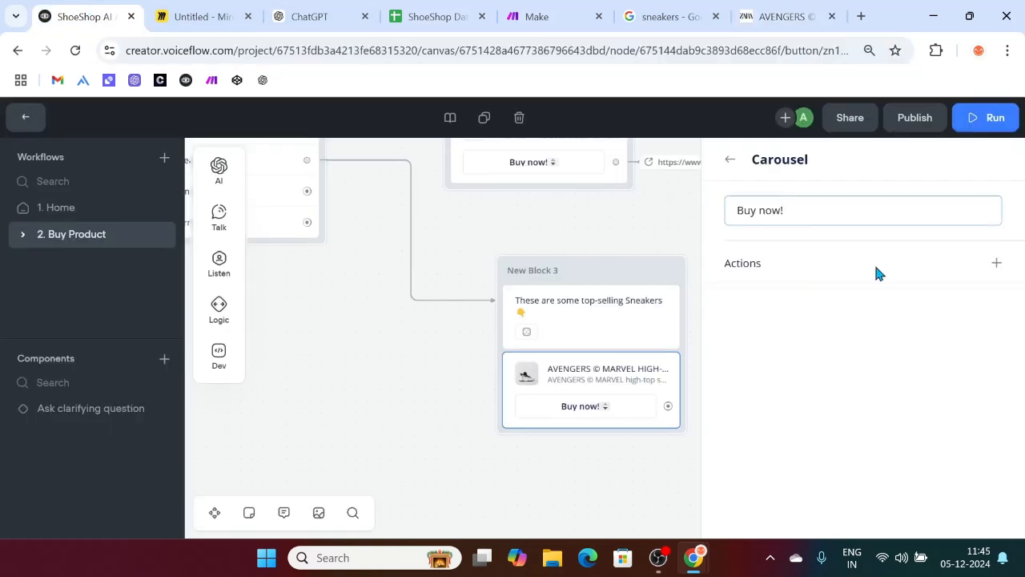
click(997, 265)
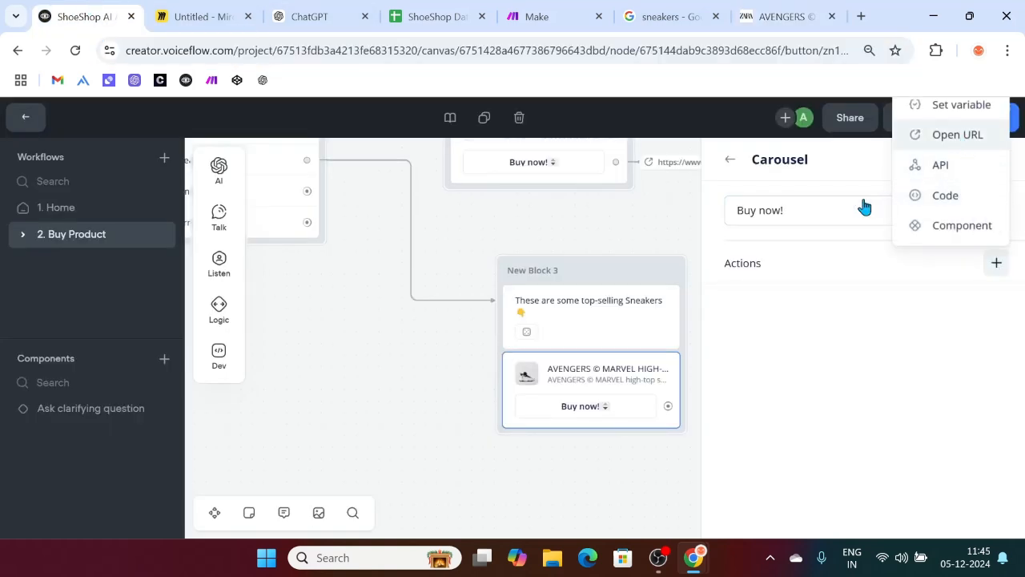
key(ctrl+v)
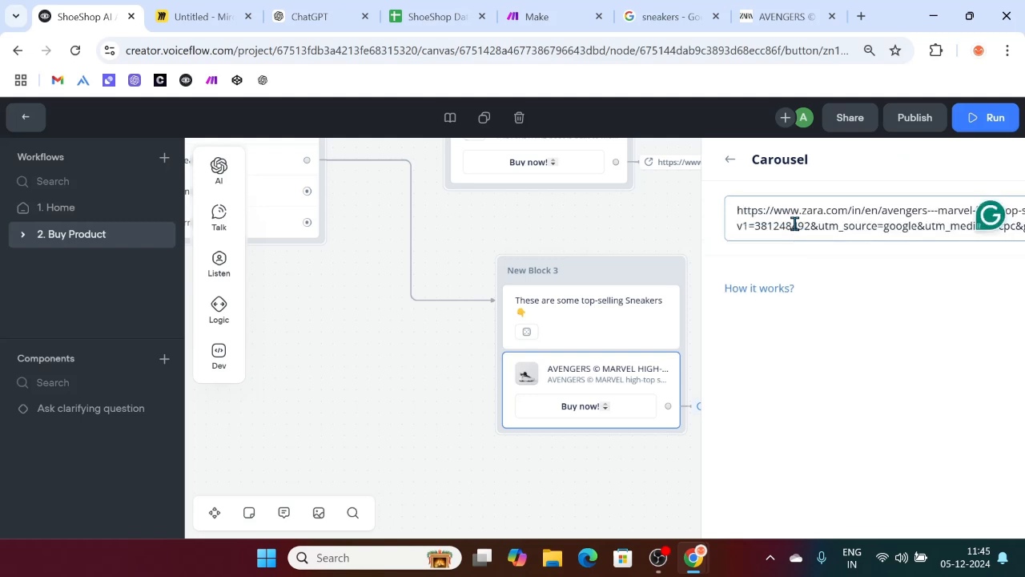
click(440, 411)
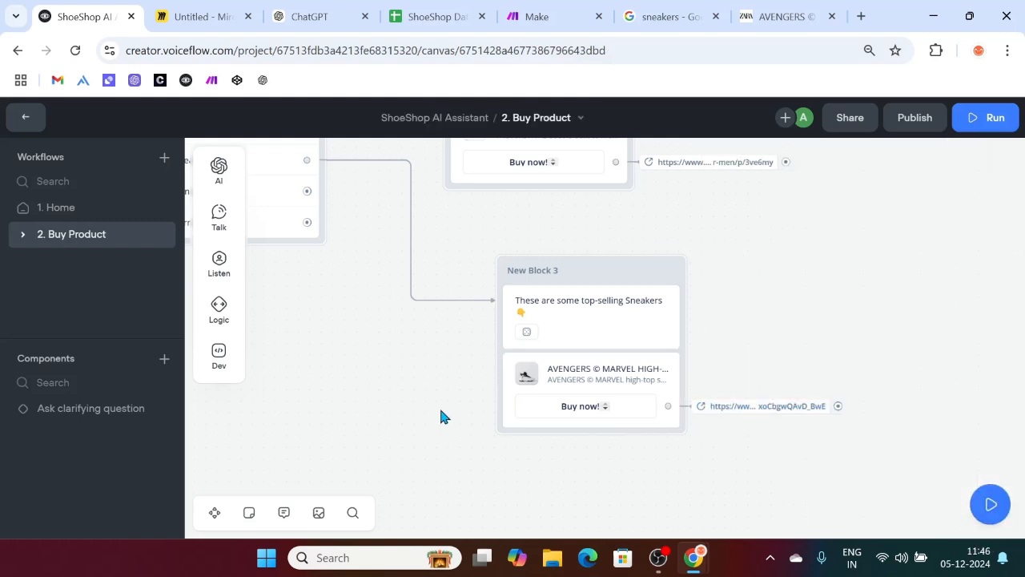
scroll(518, 409, down, 5)
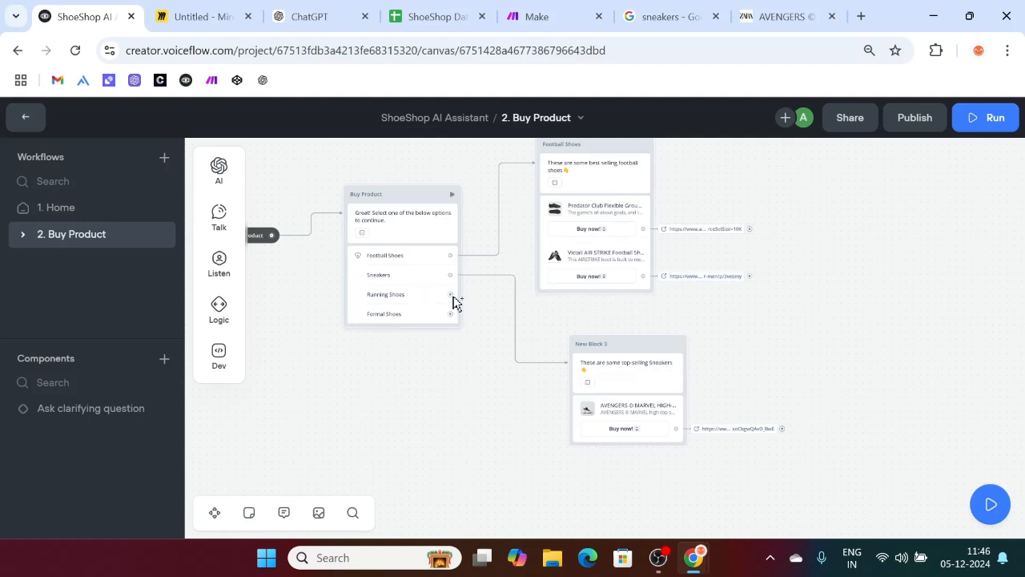
drag(451, 295, 524, 514)
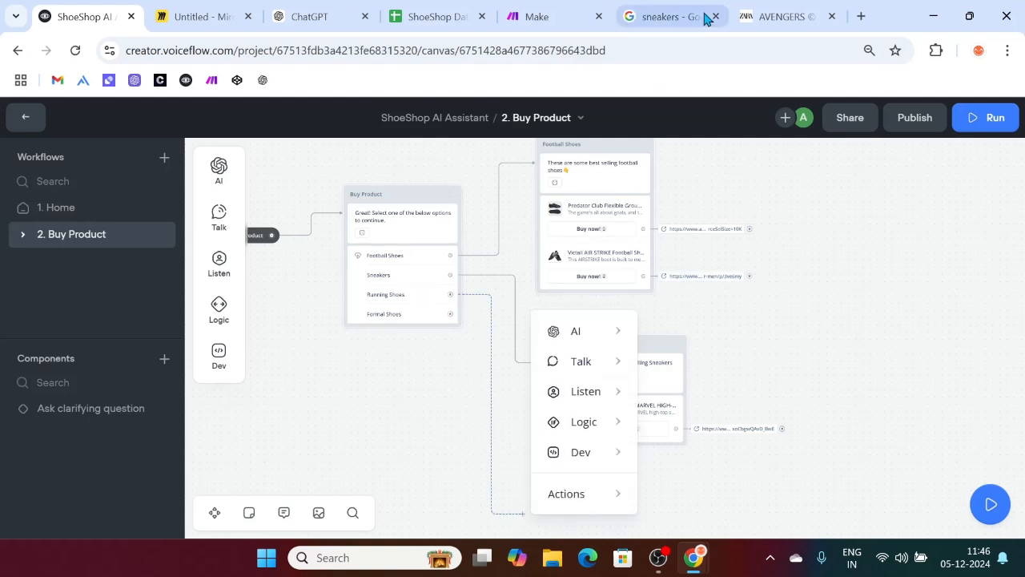
click(791, 12)
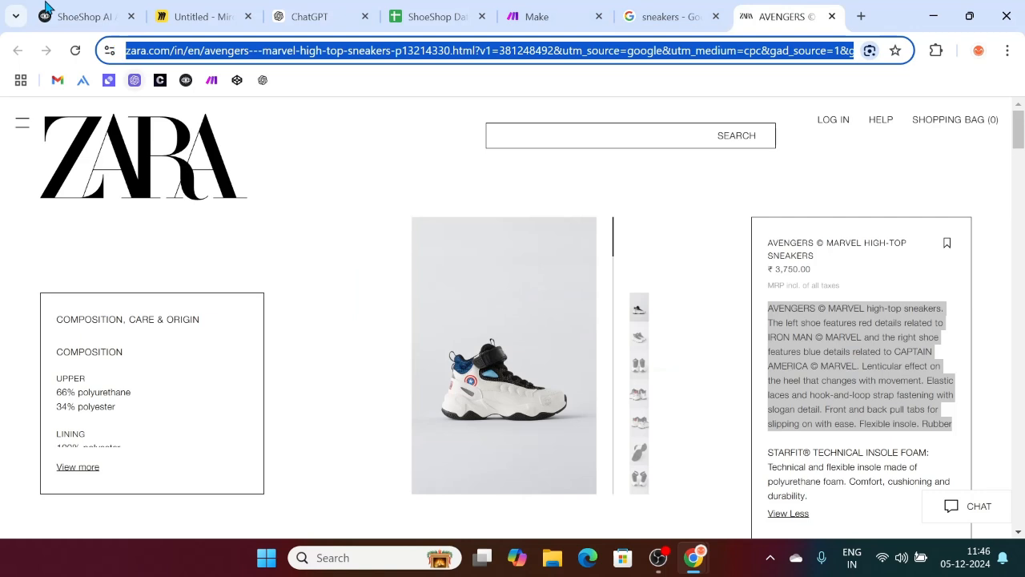
click(48, 10)
click(495, 414)
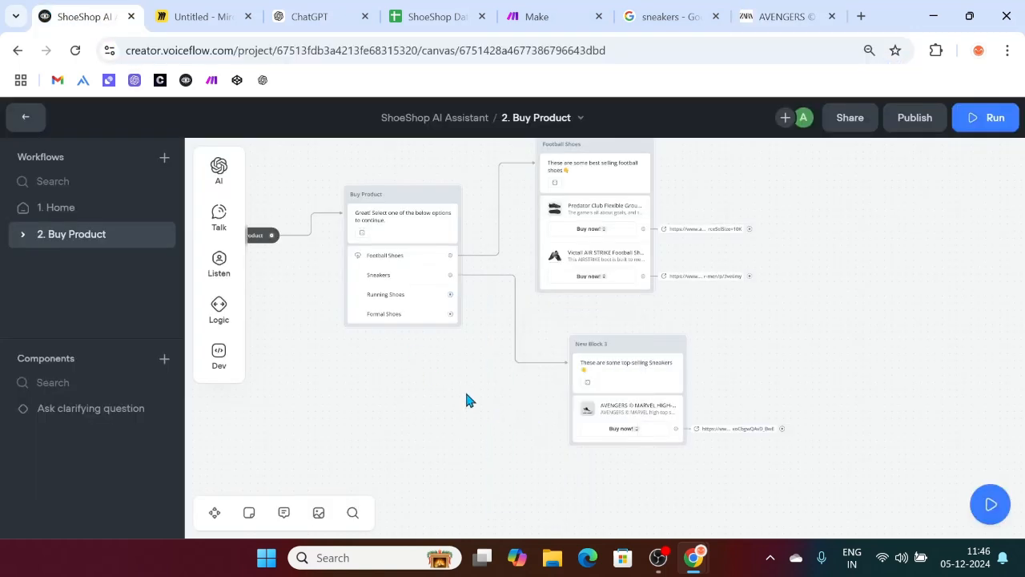
scroll(468, 397, up, 3)
scroll(576, 445, up, 5)
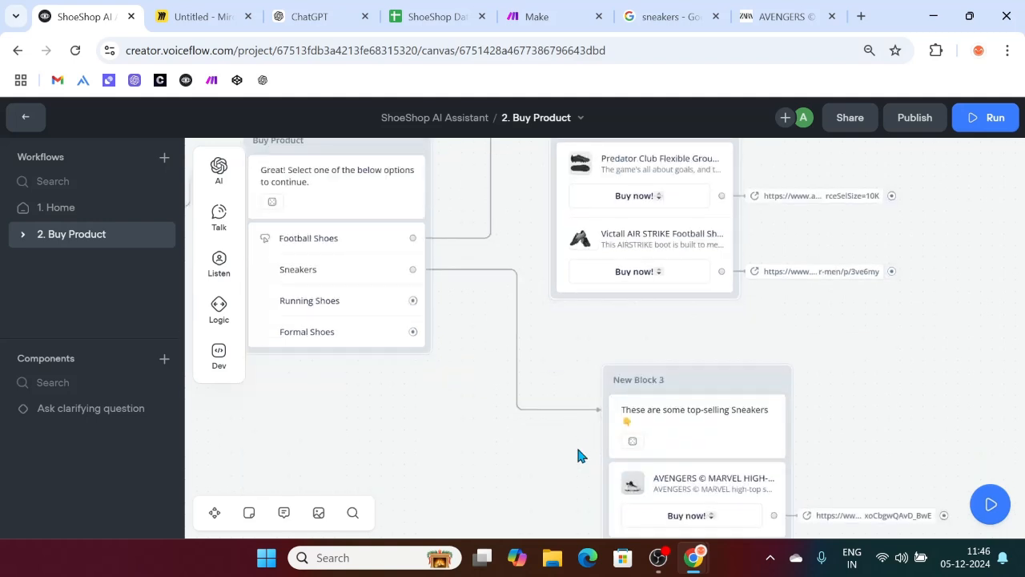
scroll(578, 452, down, 4)
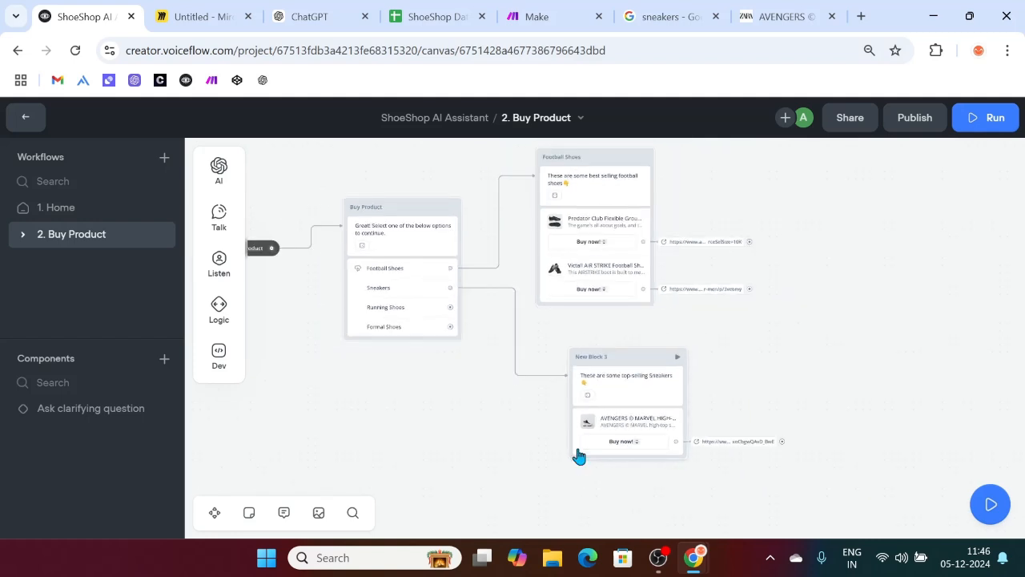
scroll(576, 447, up, 5)
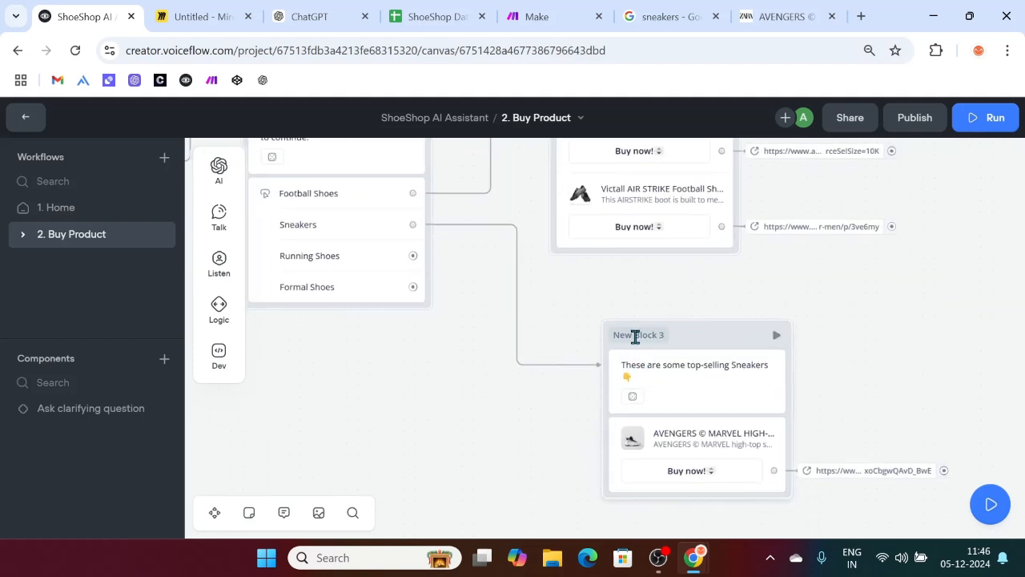
Step: Rename New Block 3 to 'Sneakers'
double_click(635, 337)
key(BackSpace)
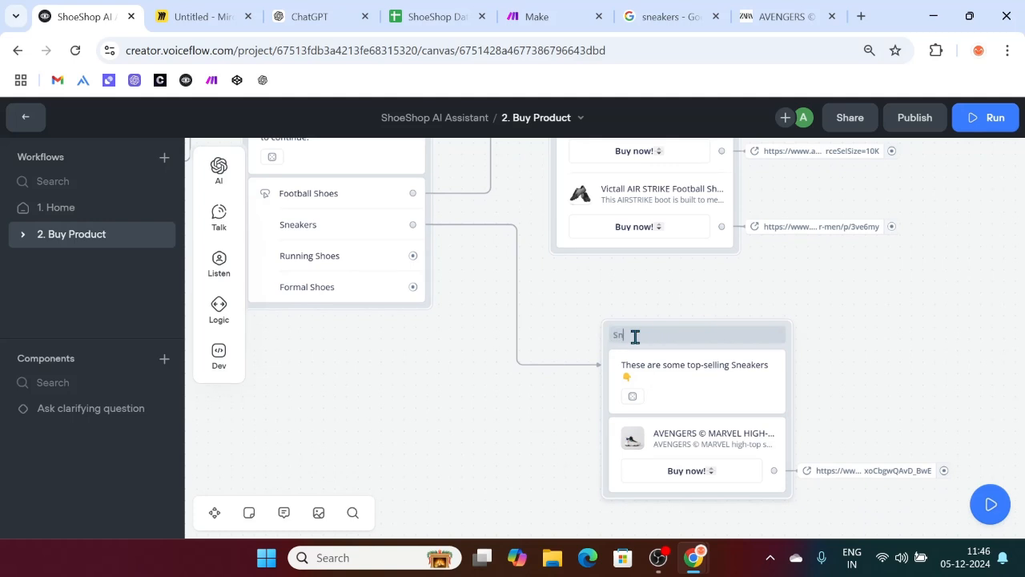
text(Sneakers)
click(547, 387)
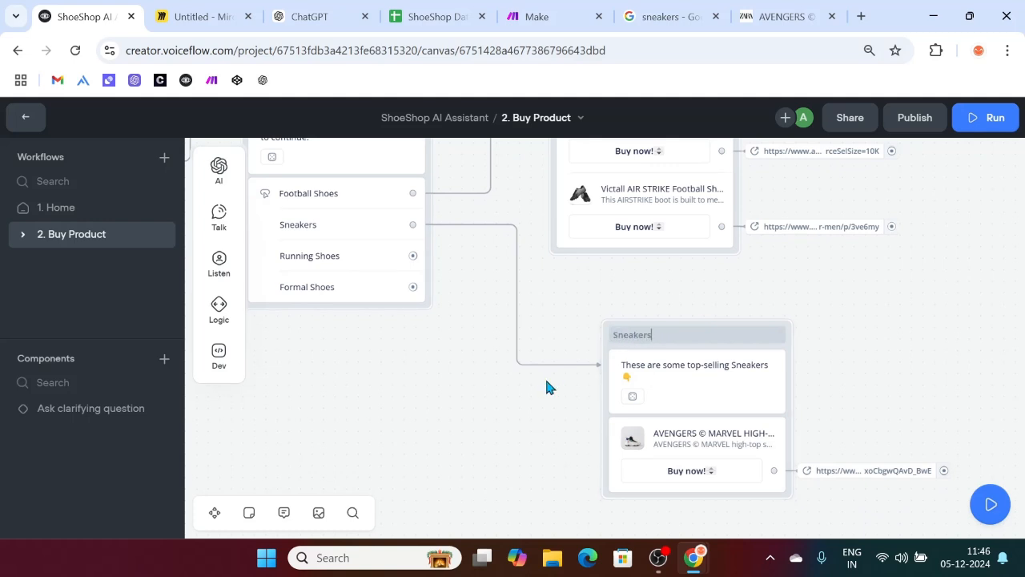
Step: Reposition the Sneakers block neatly beside Buy Product
scroll(444, 402, left, 4)
scroll(445, 402, up, 2)
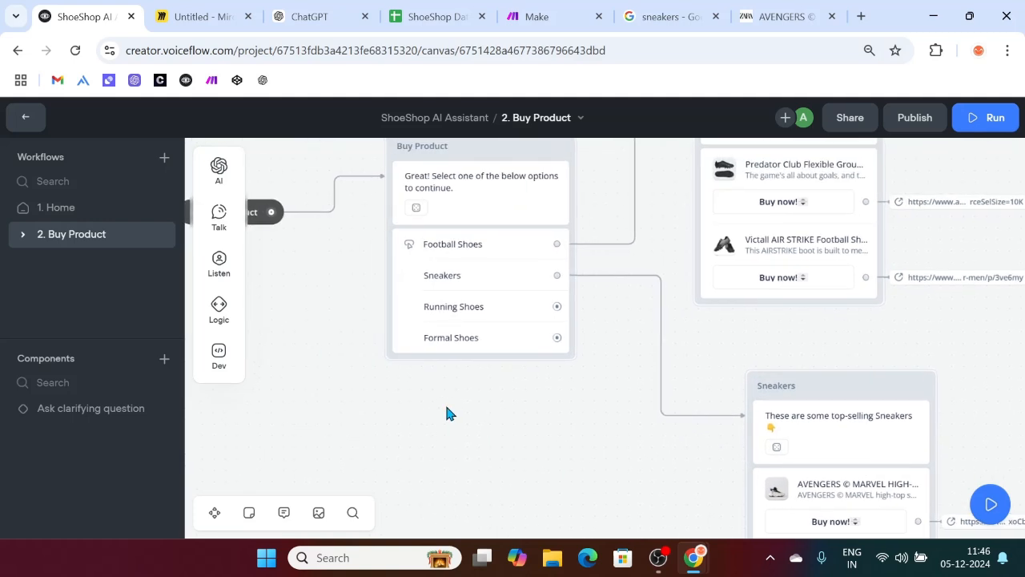
drag(817, 394, 796, 367)
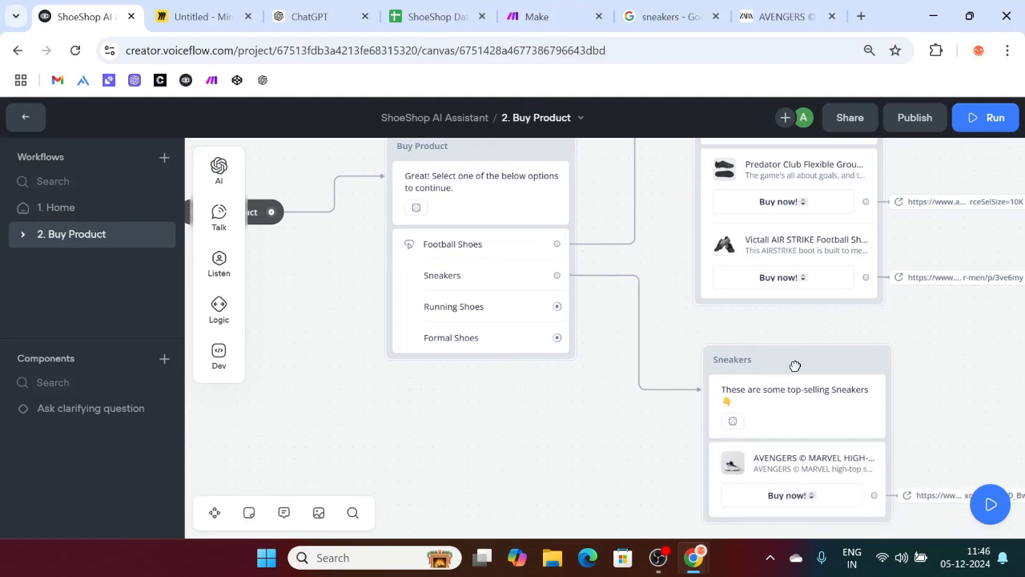
scroll(625, 445, up, 4)
scroll(625, 448, right, 2)
scroll(625, 448, down, 2)
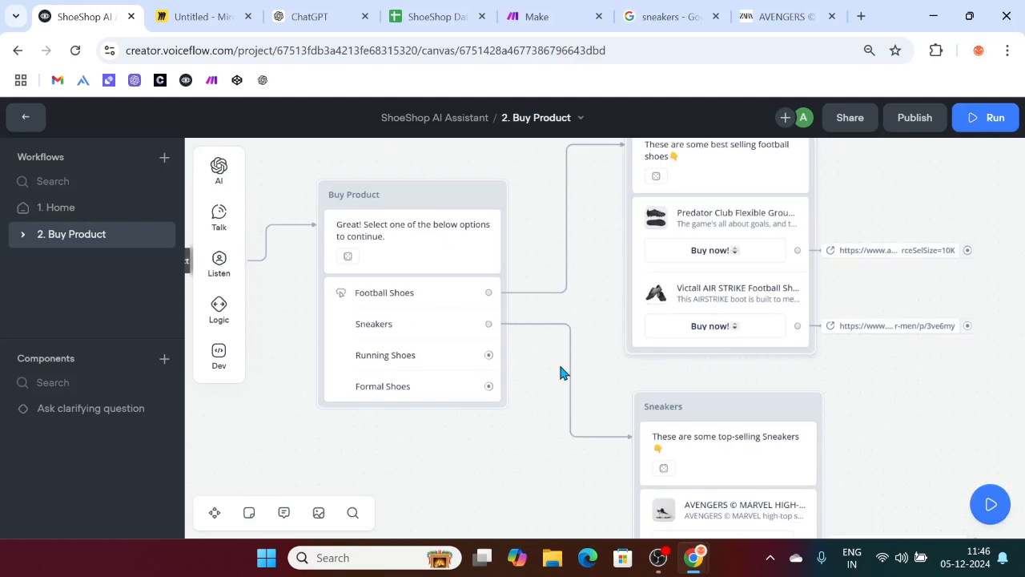
scroll(560, 373, down, 2)
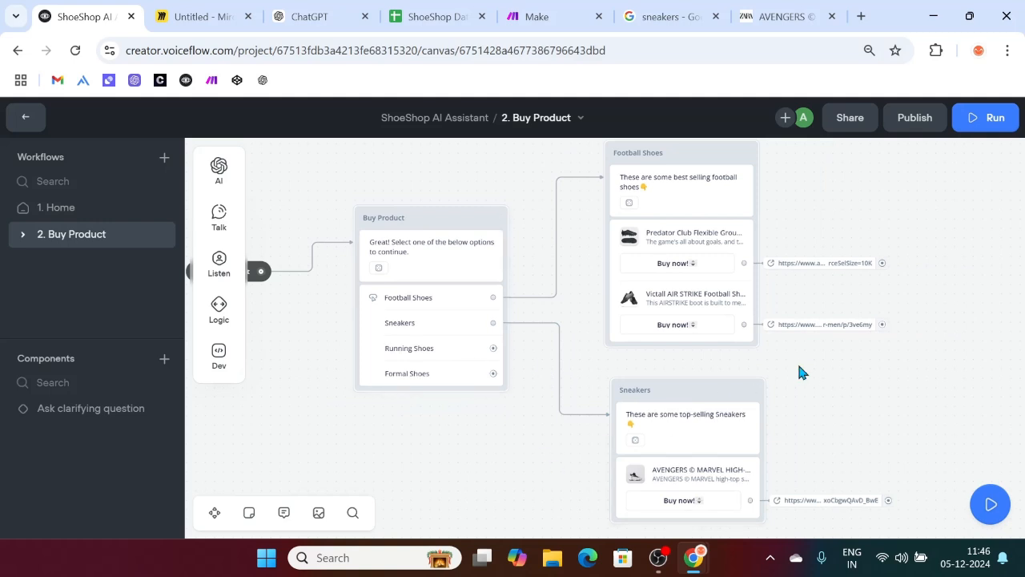
scroll(693, 434, down, 1)
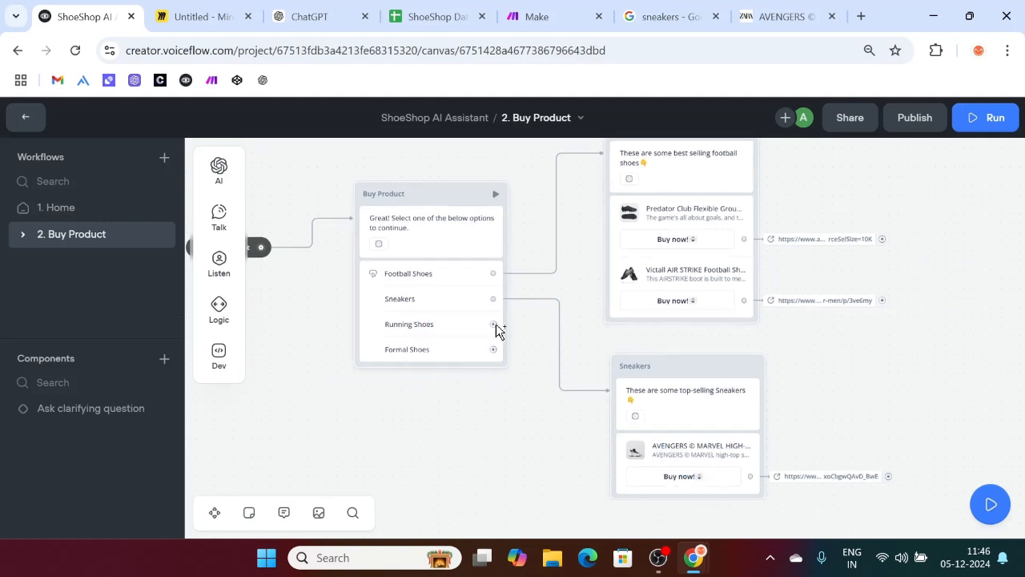
drag(494, 329, 521, 359)
click(469, 412)
drag(709, 368, 705, 370)
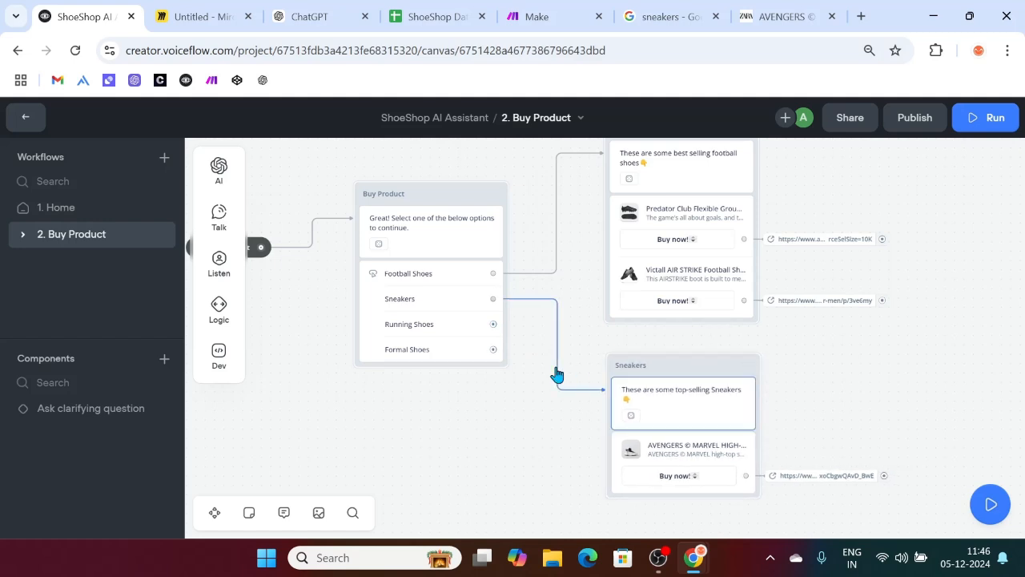
scroll(555, 373, up, 1)
Step: Test the agent with a football shoes purchase request and browse the Football Shoes carousel
click(979, 117)
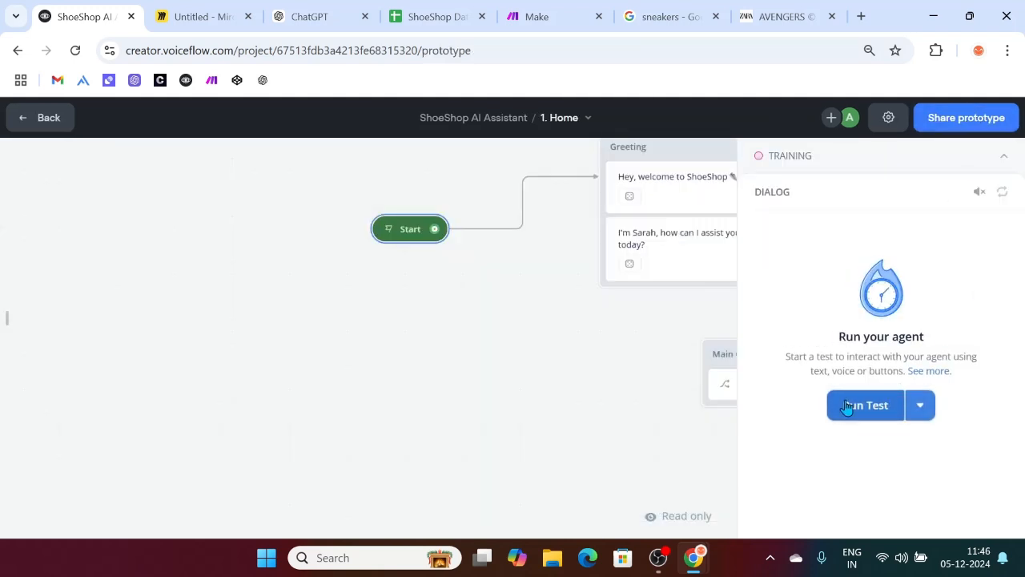
click(847, 406)
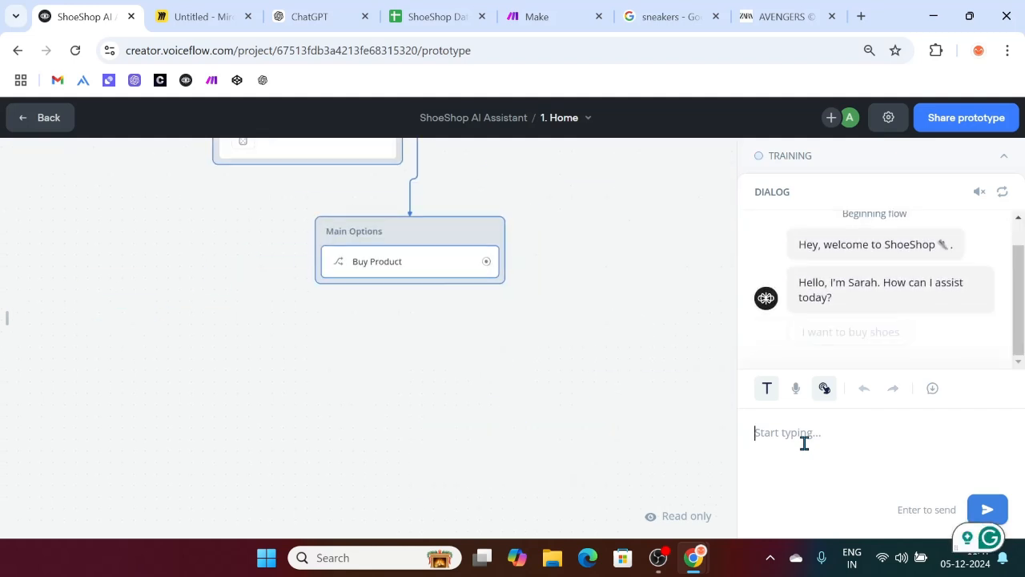
text(I)
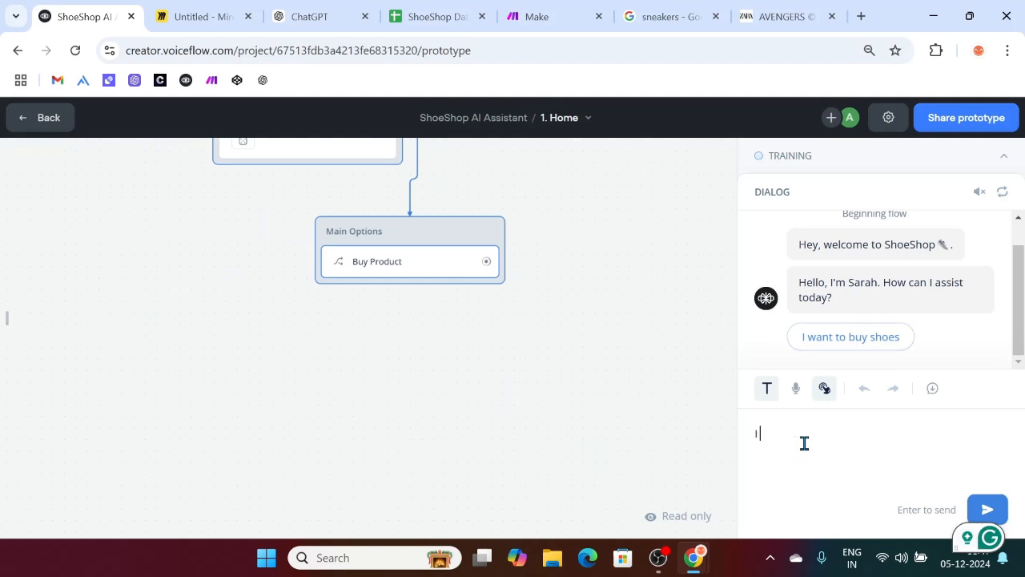
text( want to buy foot )
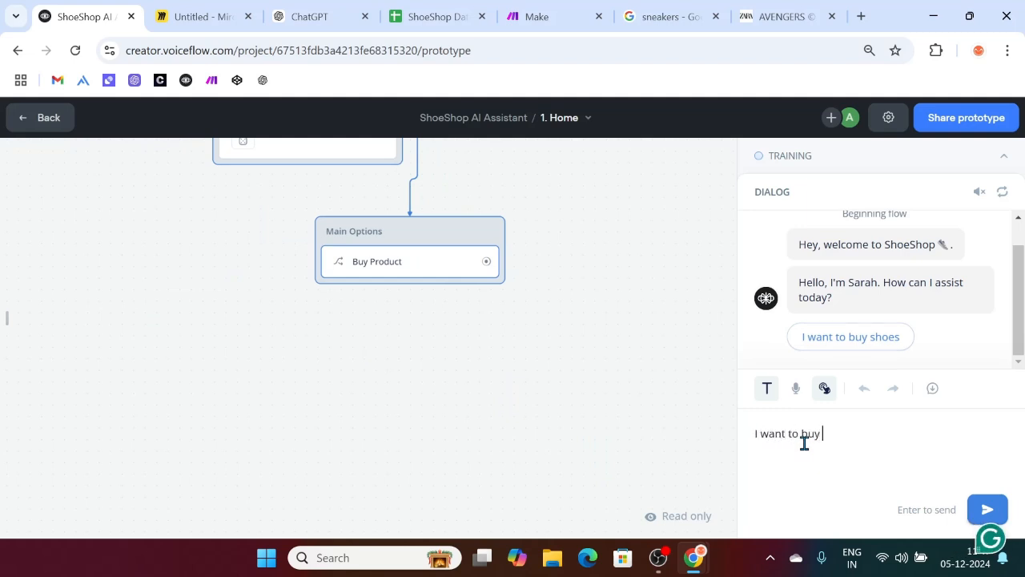
text(all shoes)
key(Return)
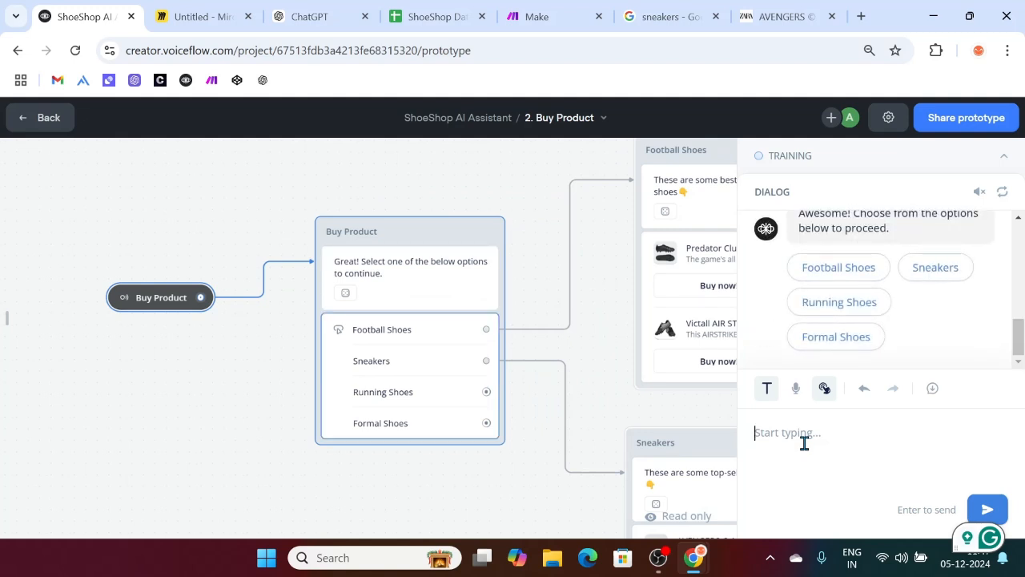
click(860, 268)
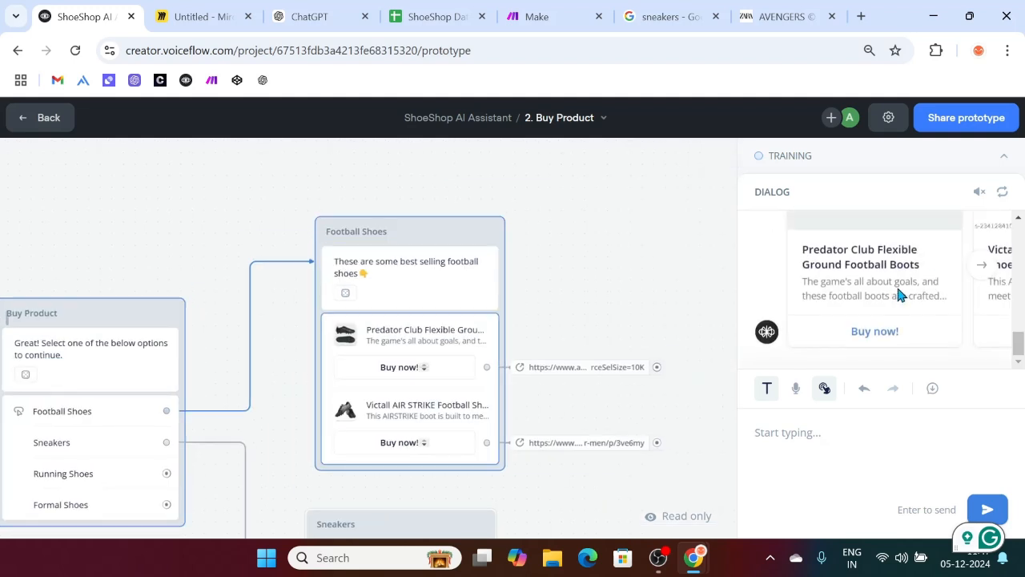
scroll(897, 295, up, 5)
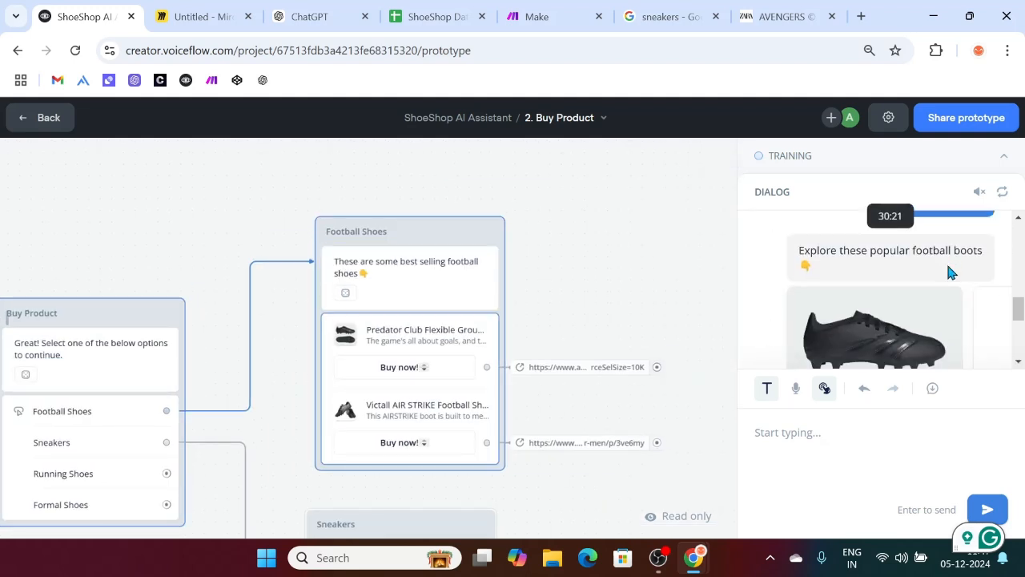
scroll(949, 272, down, 3)
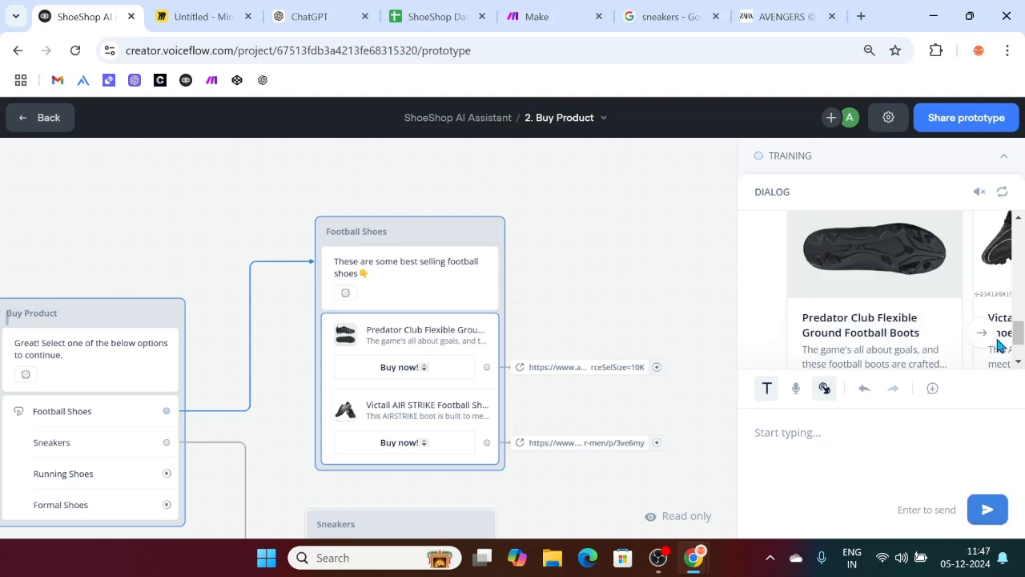
click(983, 333)
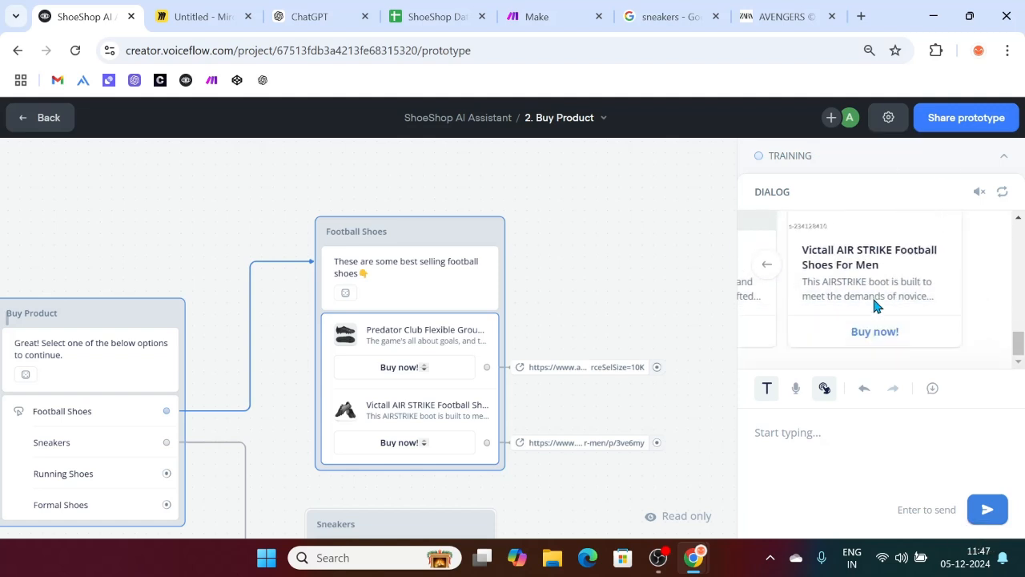
scroll(529, 336, down, 2)
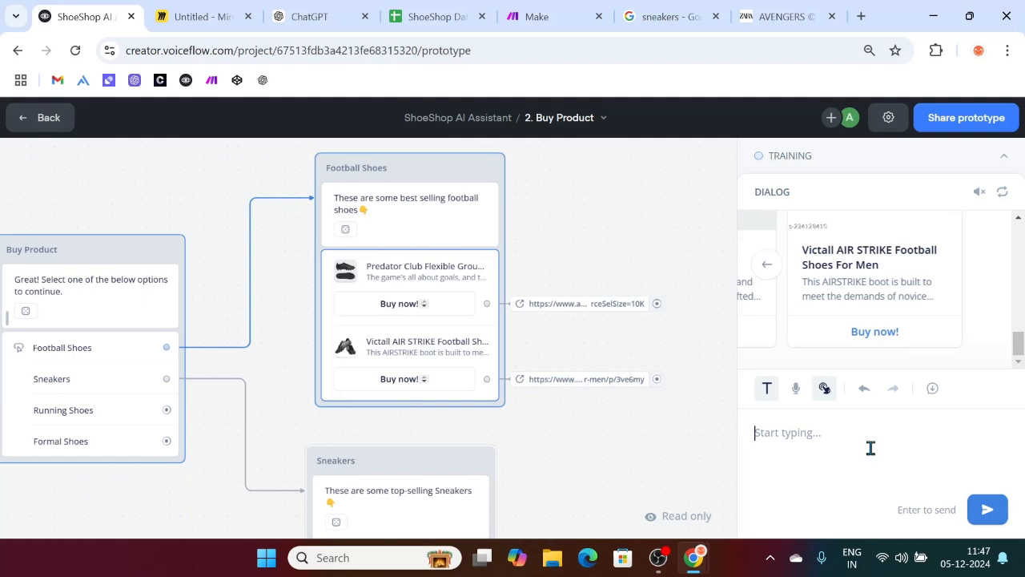
Step: Send 'Hi' and open the Knowledge Base docs behind the generated greeting
text(Hi)
key(Return)
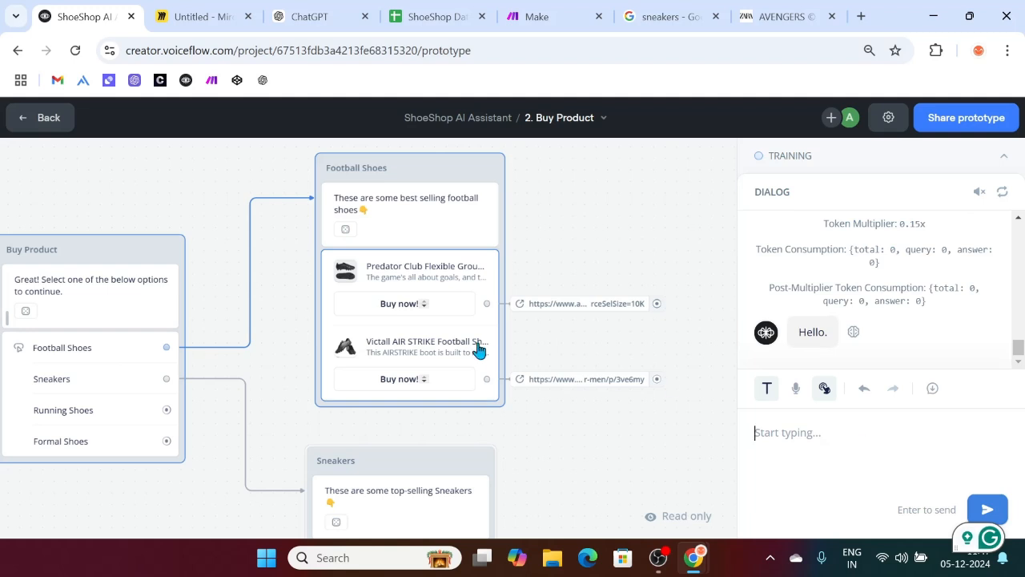
mouse_move(852, 337)
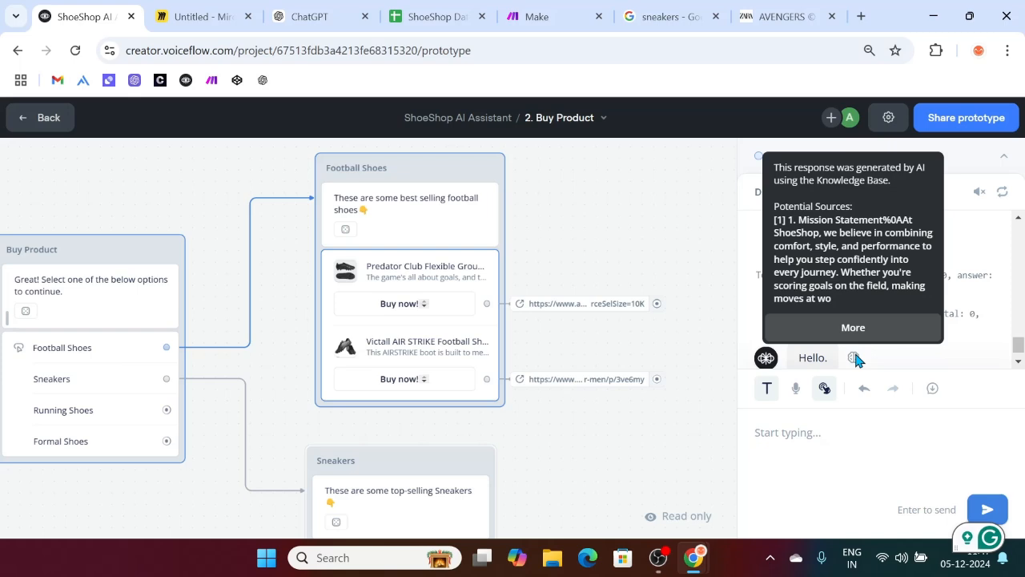
click(853, 327)
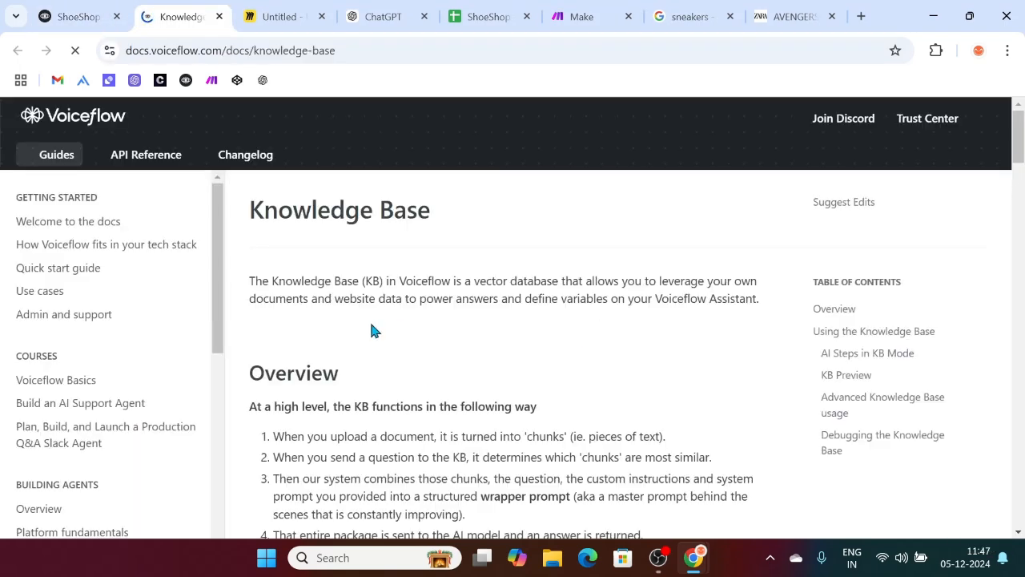
scroll(272, 329, down, 3)
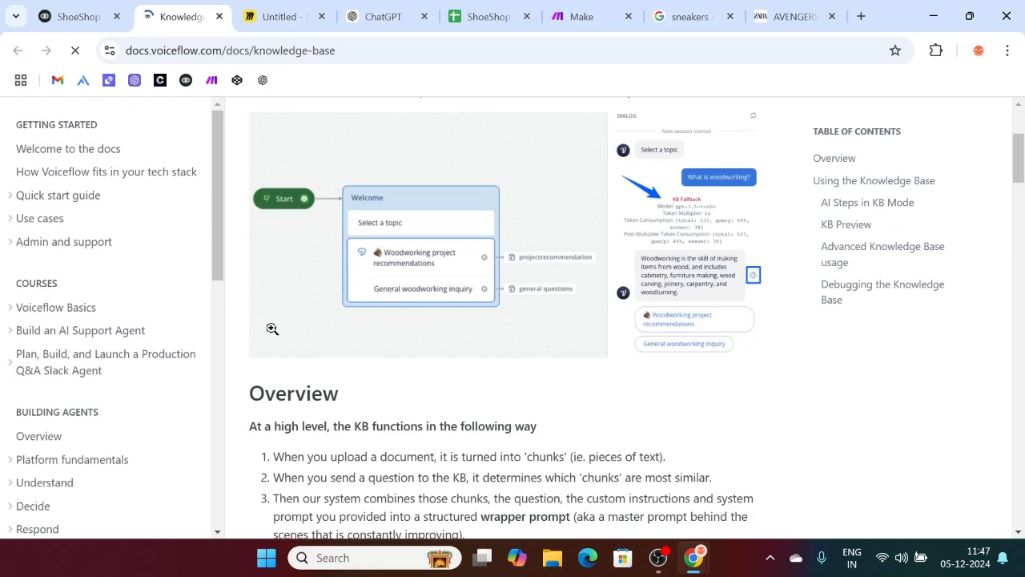
click(69, 16)
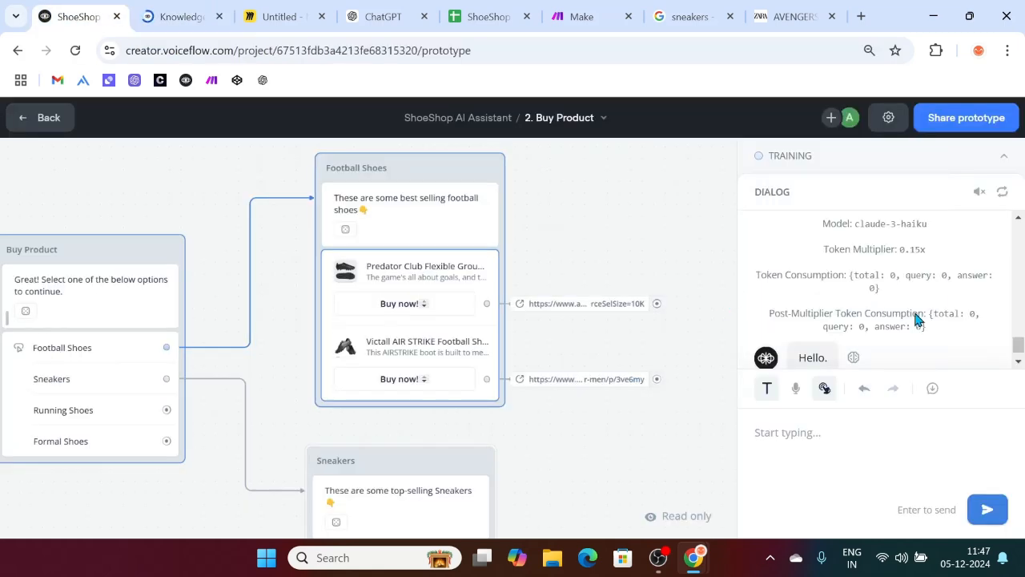
Step: Ask the agent 'what is shoeshop' and 'I want to return'
scroll(915, 318, up, 2)
scroll(874, 313, down, 3)
click(811, 434)
text(what is shoeshop)
key(Return)
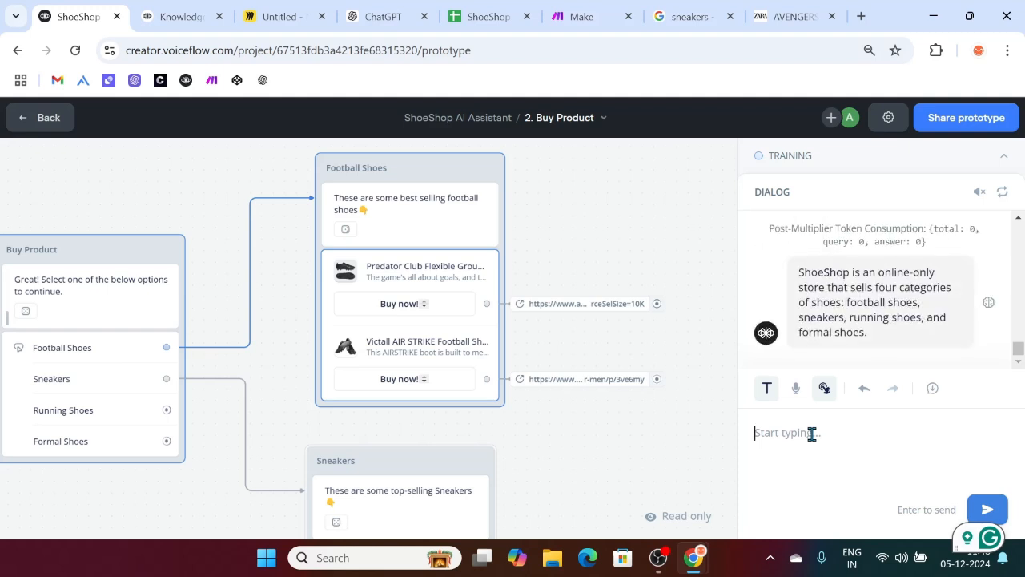
text(I want to return)
key(Return)
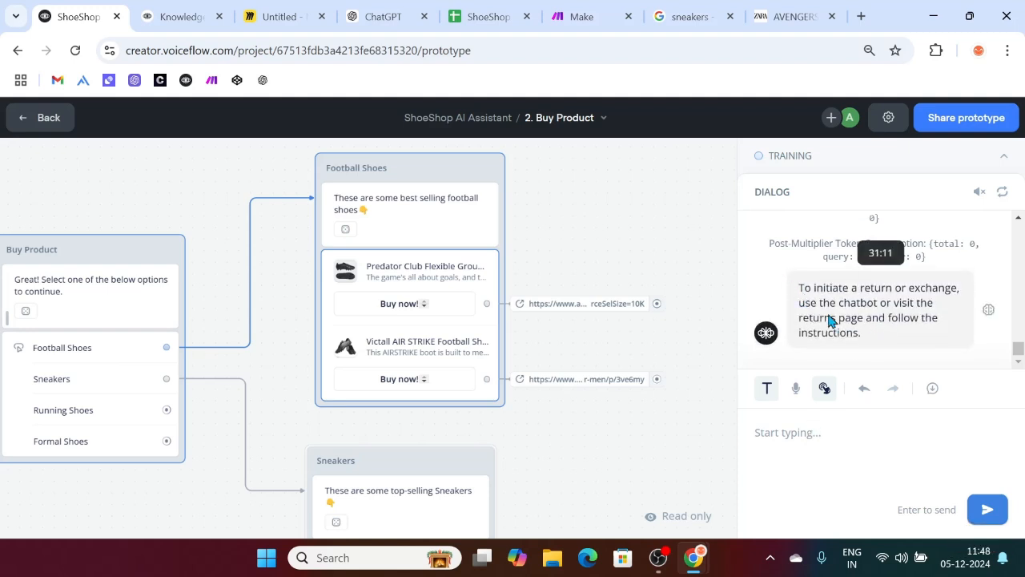
Step: Send the nonsense message 'blah blah blah' and check the agent's training status
click(799, 438)
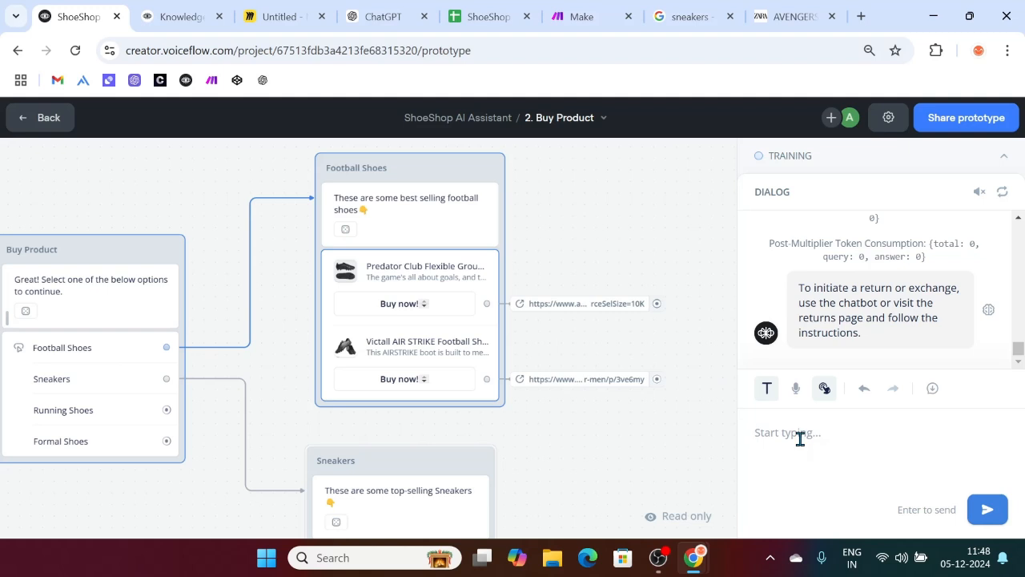
text(blah blah blah)
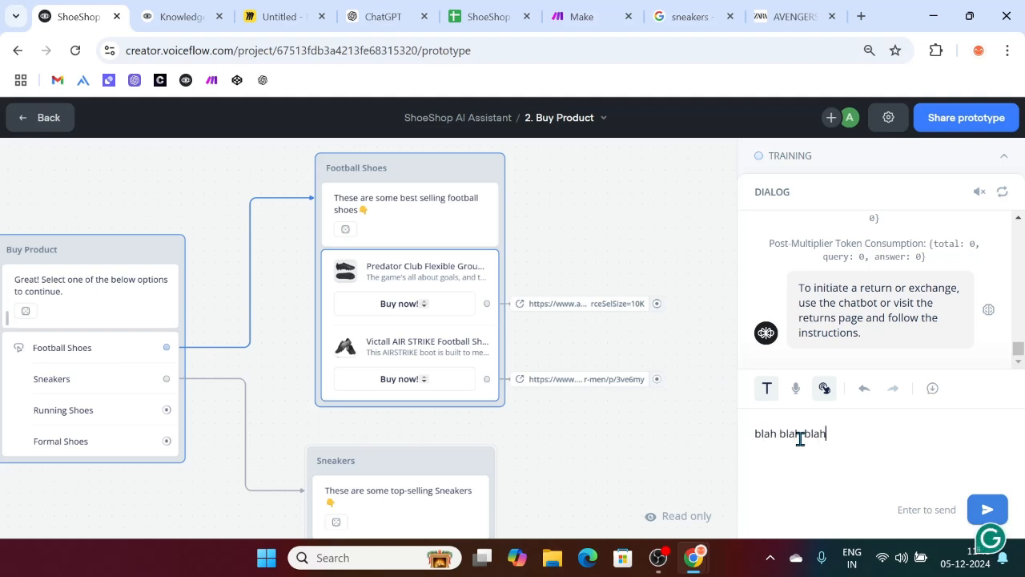
key(Return)
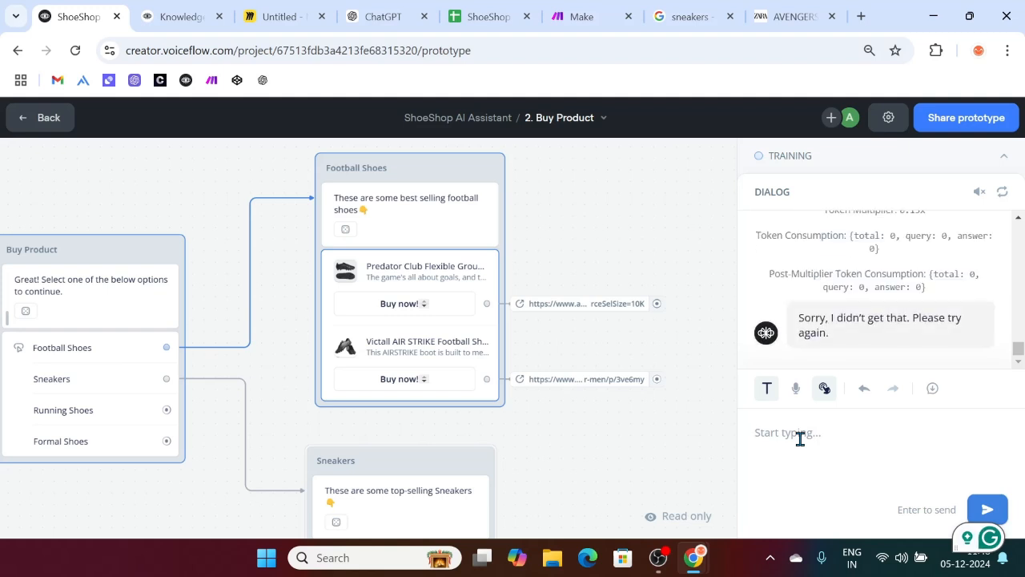
click(1007, 158)
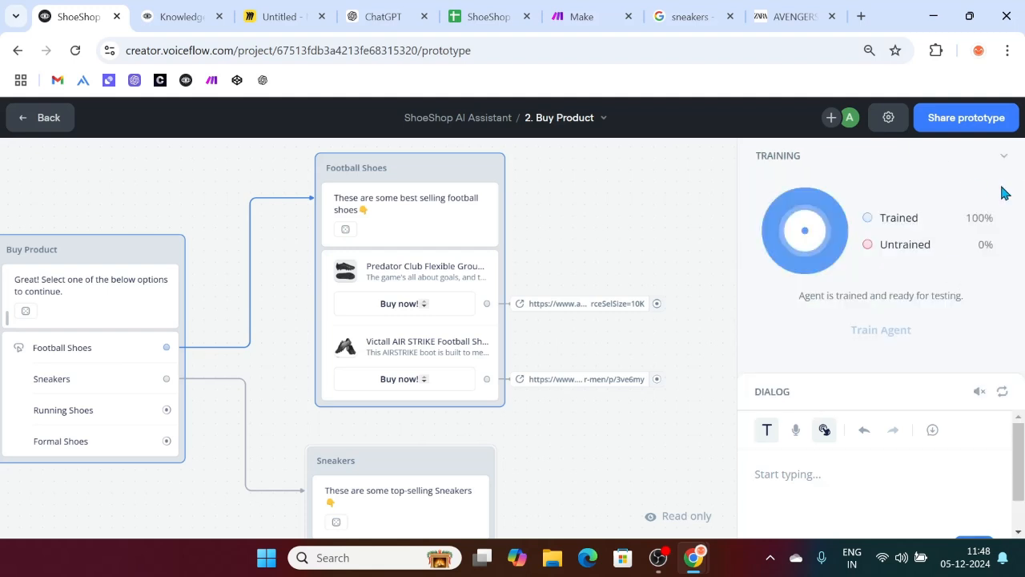
click(1005, 158)
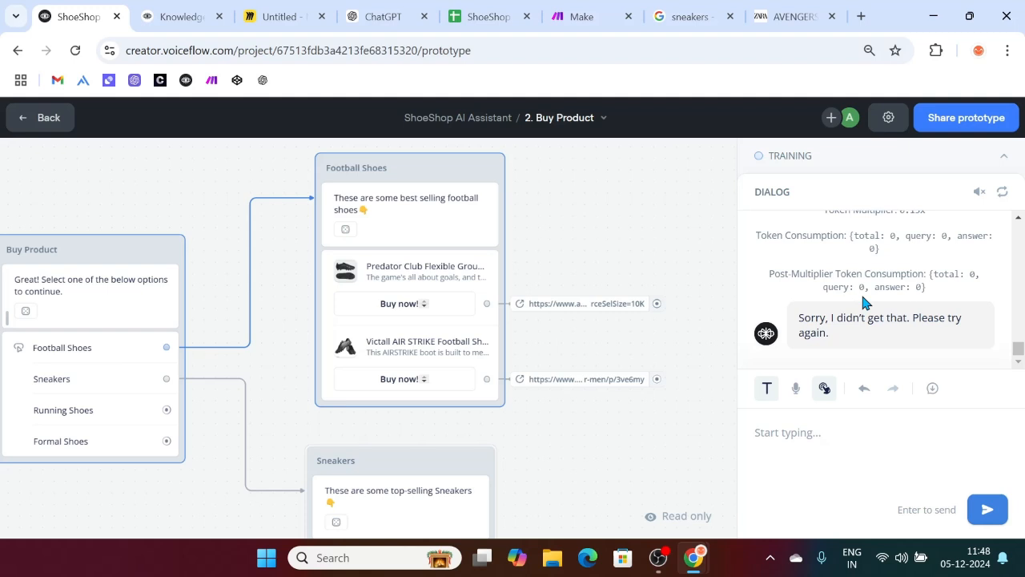
Step: Open the Football Shoes message, then switch over to the Miro flowchart board
scroll(862, 270, up, 2)
scroll(863, 270, down, 2)
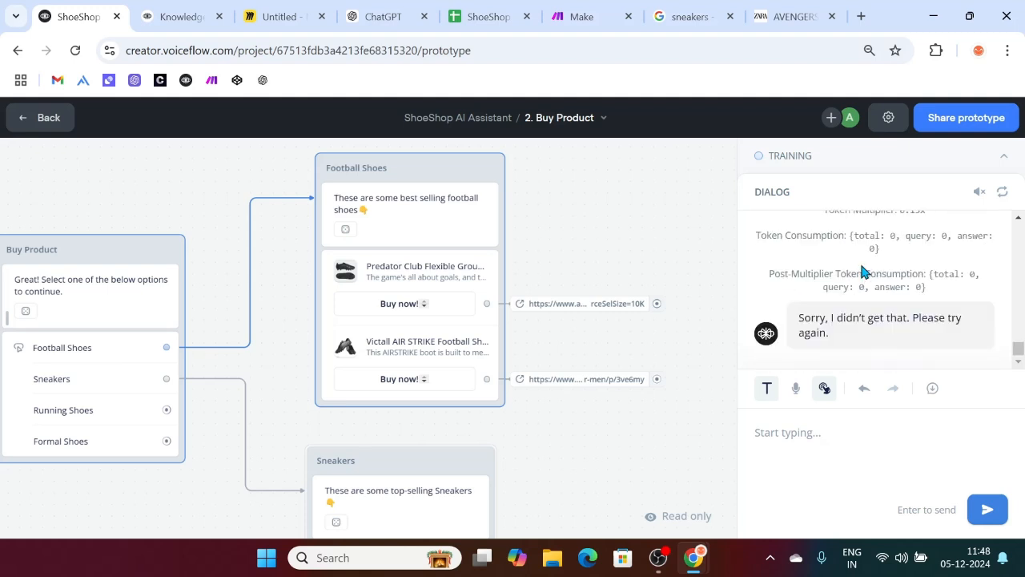
click(428, 230)
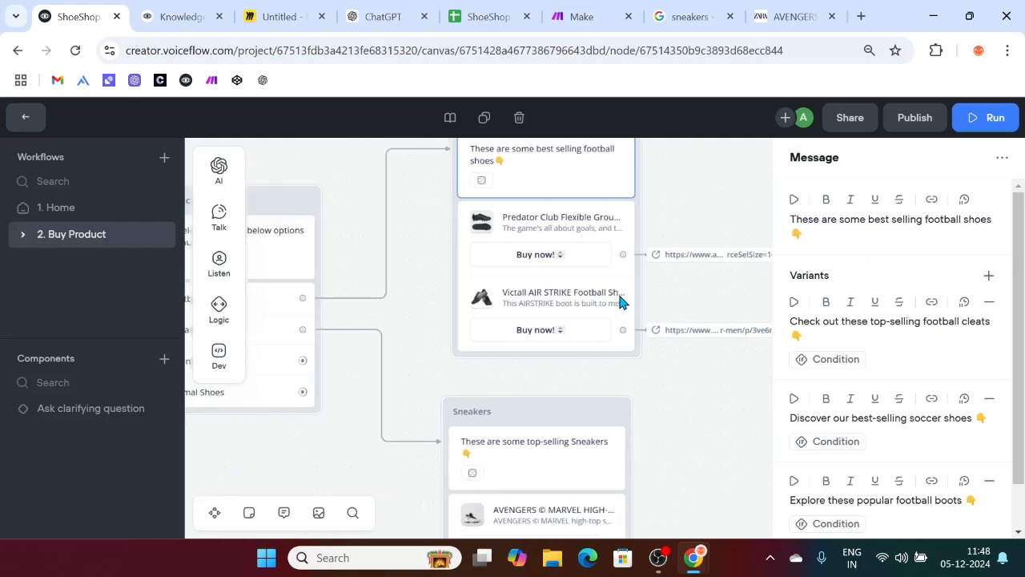
click(192, 9)
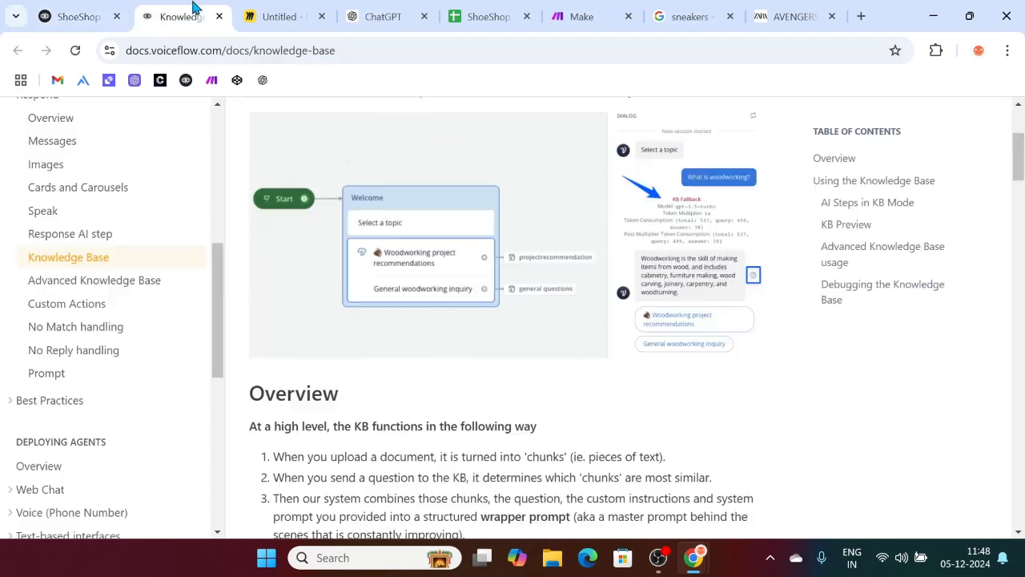
click(270, 11)
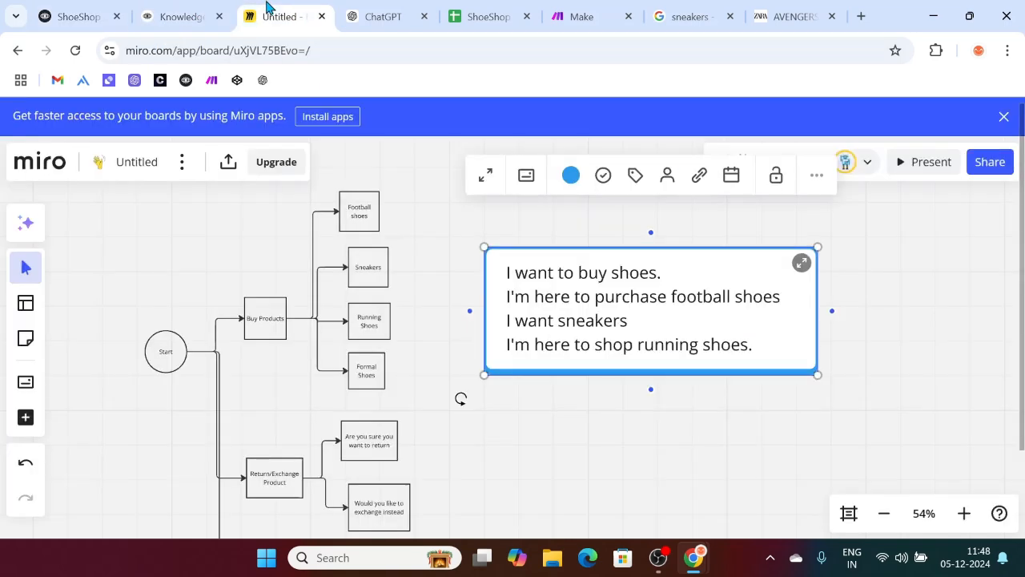
Step: Close the Knowledge Base docs tab and inspect the Return/Exchange Product box in Miro
click(219, 16)
drag(231, 285, 402, 378)
click(485, 407)
scroll(486, 408, down, 3)
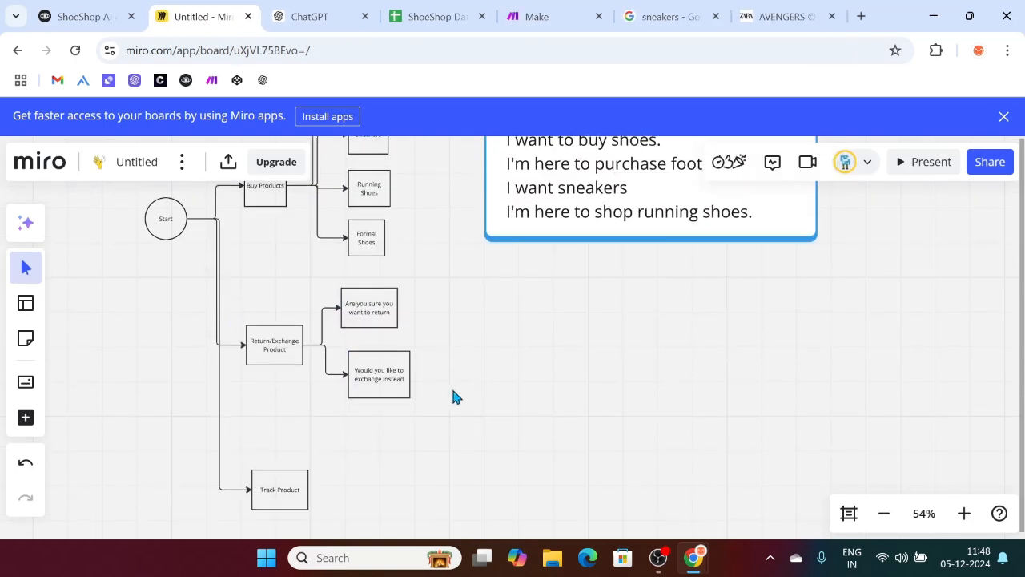
click(267, 348)
Step: Start a new workflow named '3. Return/Exchange Product'
click(91, 13)
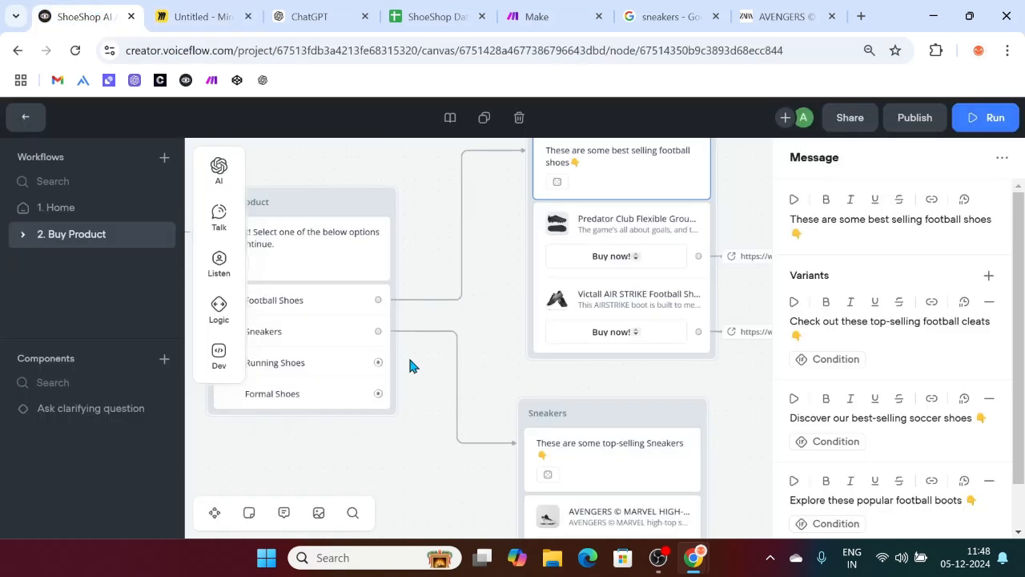
scroll(600, 377, left, 3)
click(372, 418)
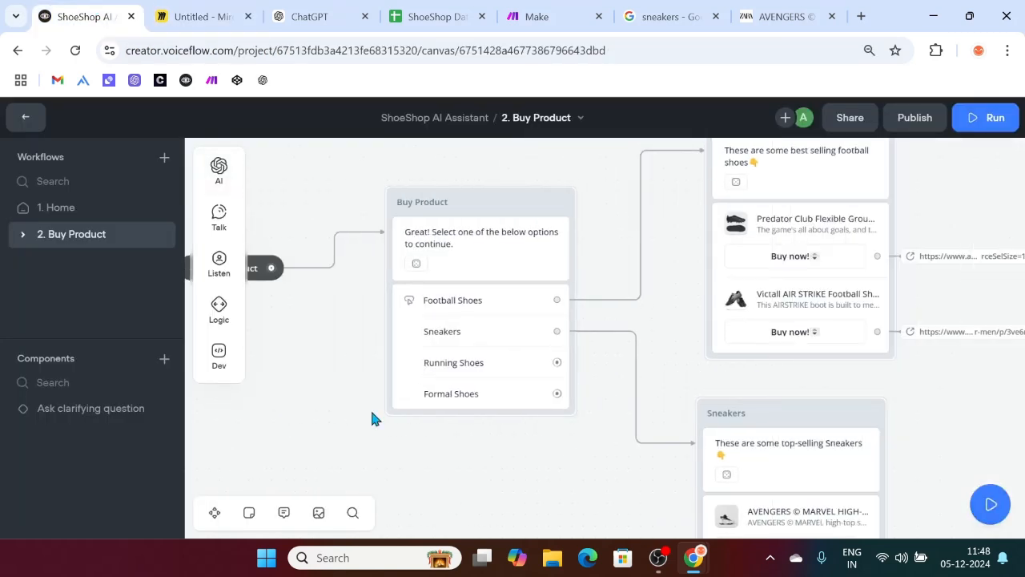
scroll(288, 338, left, 2)
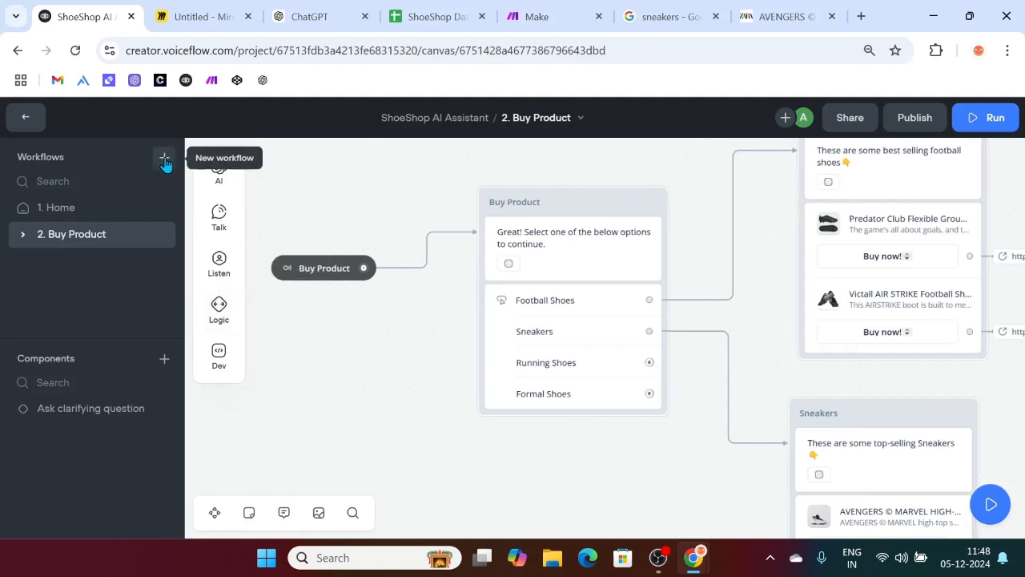
click(164, 159)
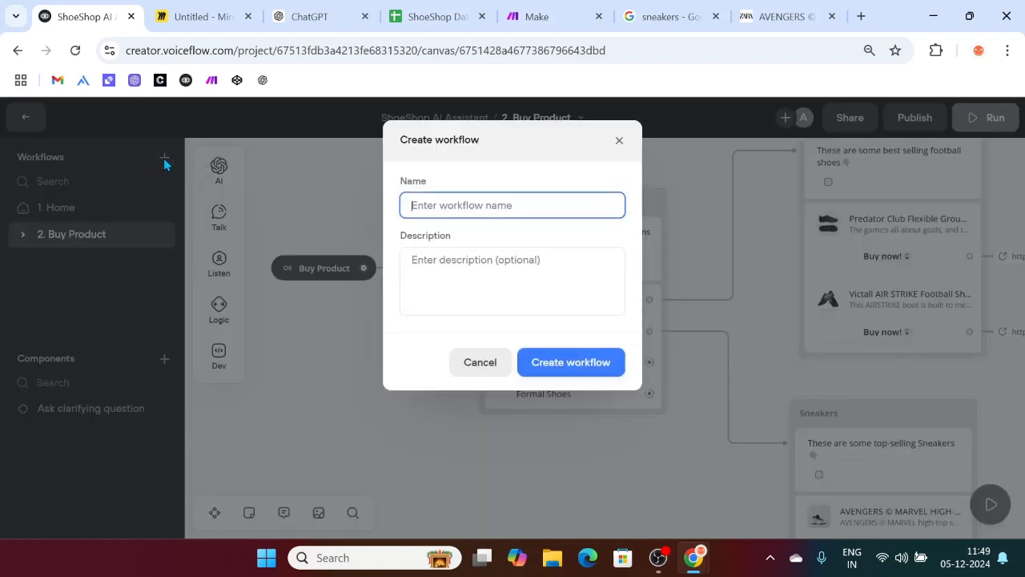
text(3. Retu)
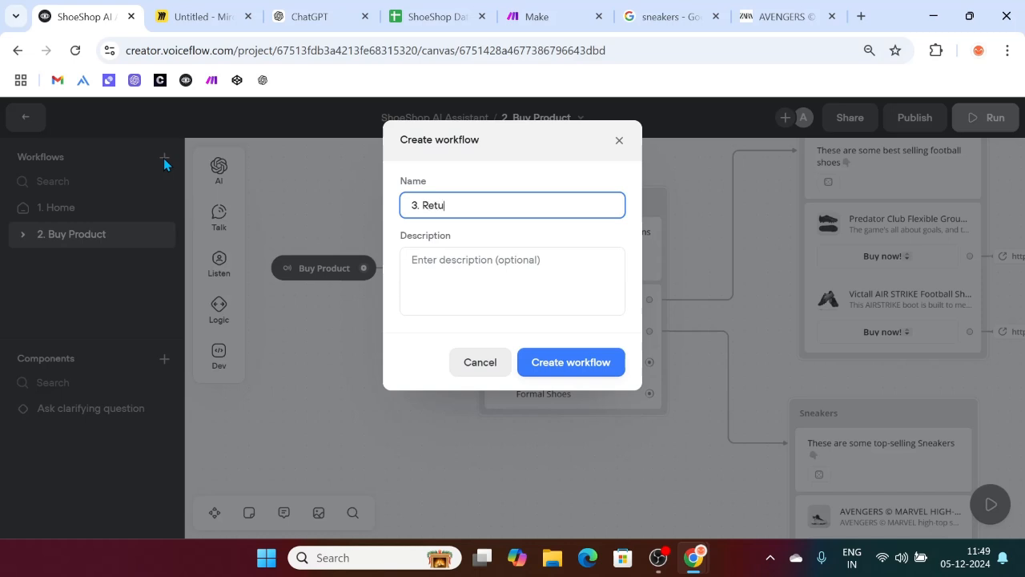
text(rn/Exchange f)
text(roduct)
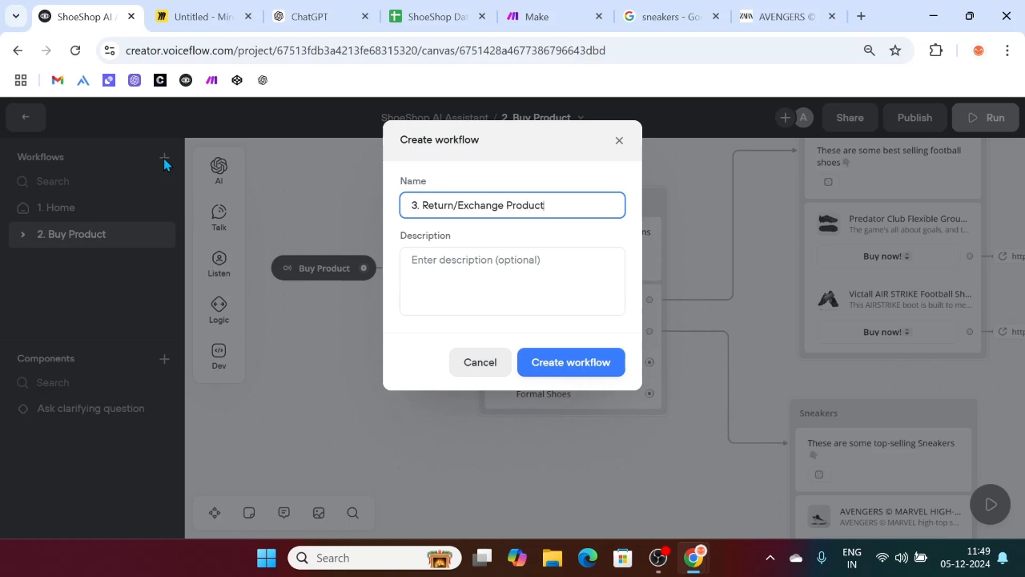
Step: Describe it as activated by the Return/Exchange Product intent and create the workflow
click(472, 258)
text(This )
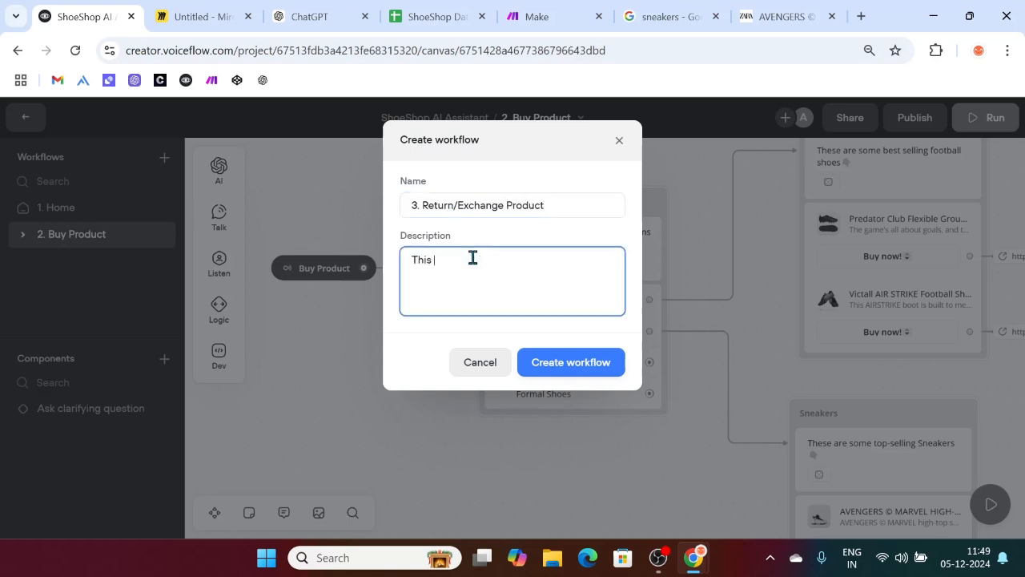
text(workfl)
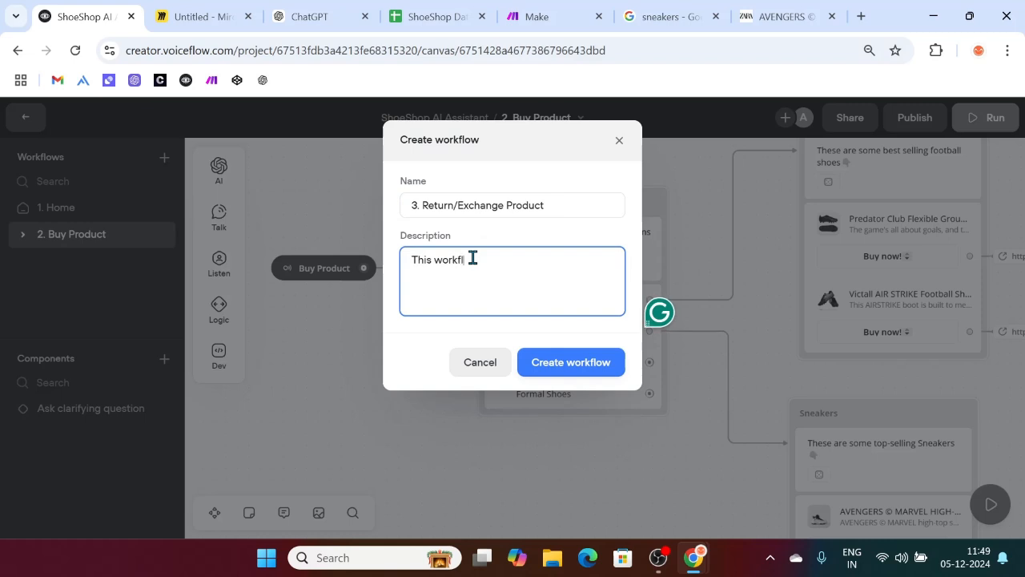
text(ow gets activated when the user triggers the "Return/Exchn)
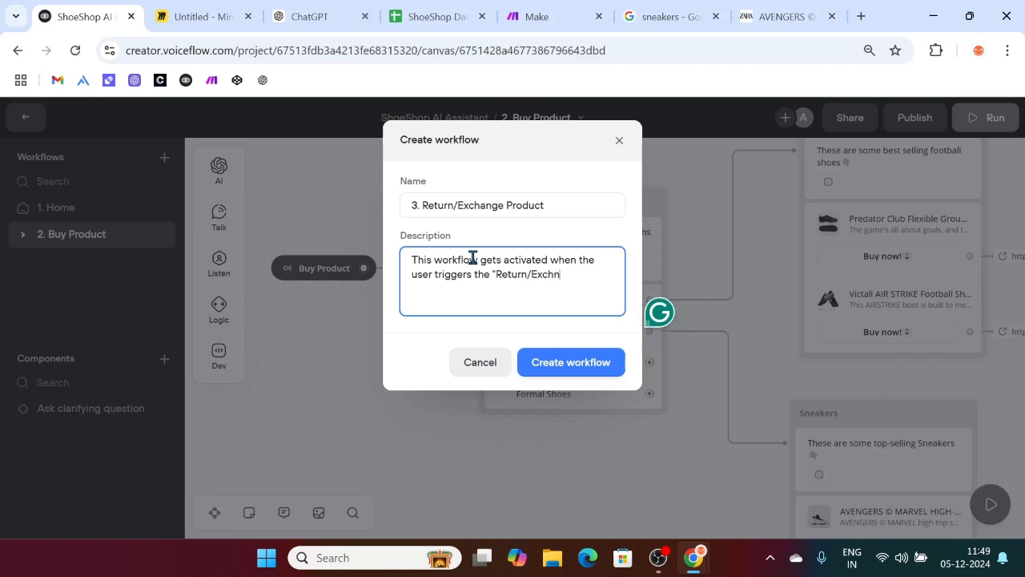
key(BackSpace)
text(ange Product" intent.)
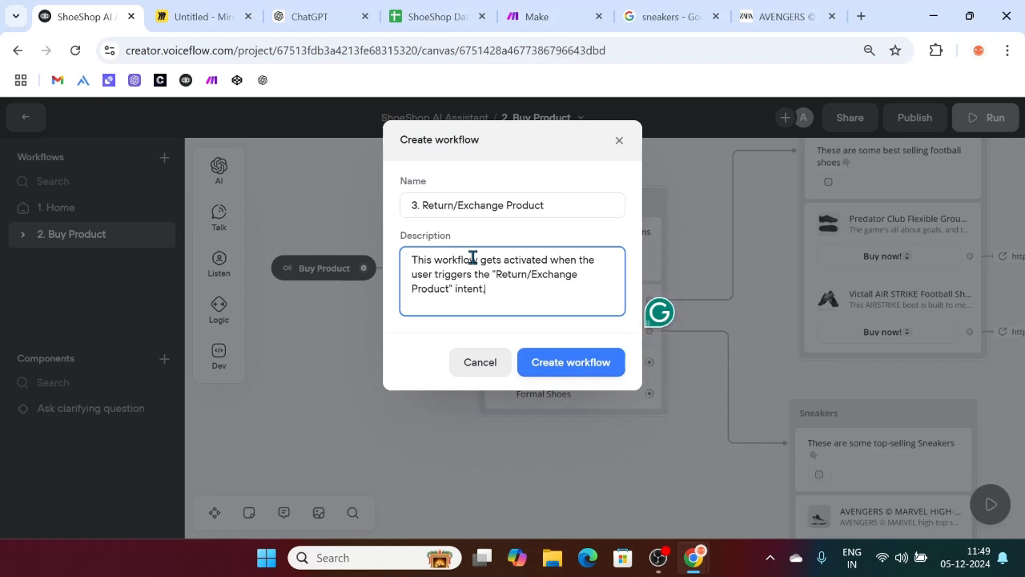
drag(496, 274, 450, 289)
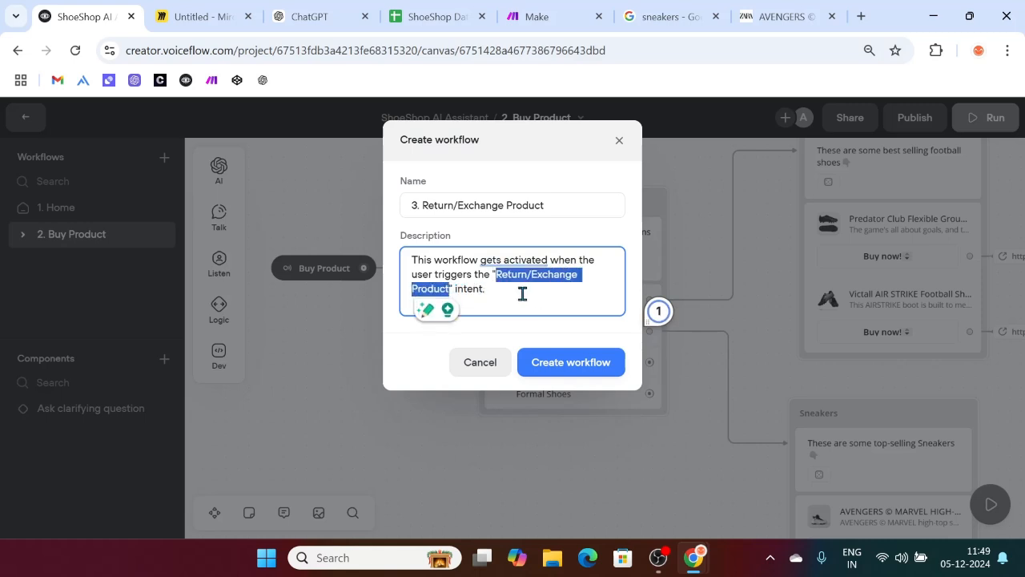
click(528, 296)
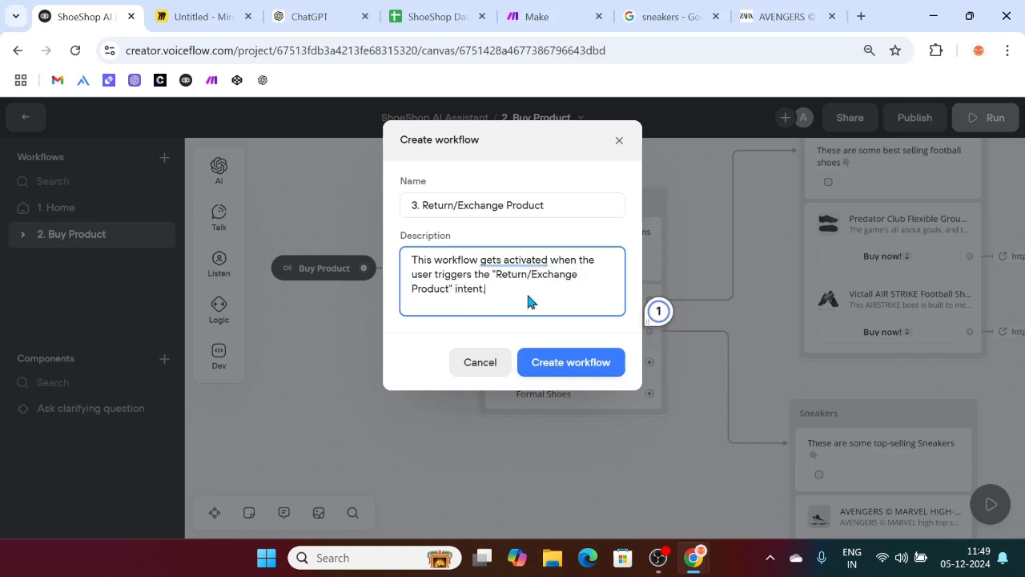
click(563, 369)
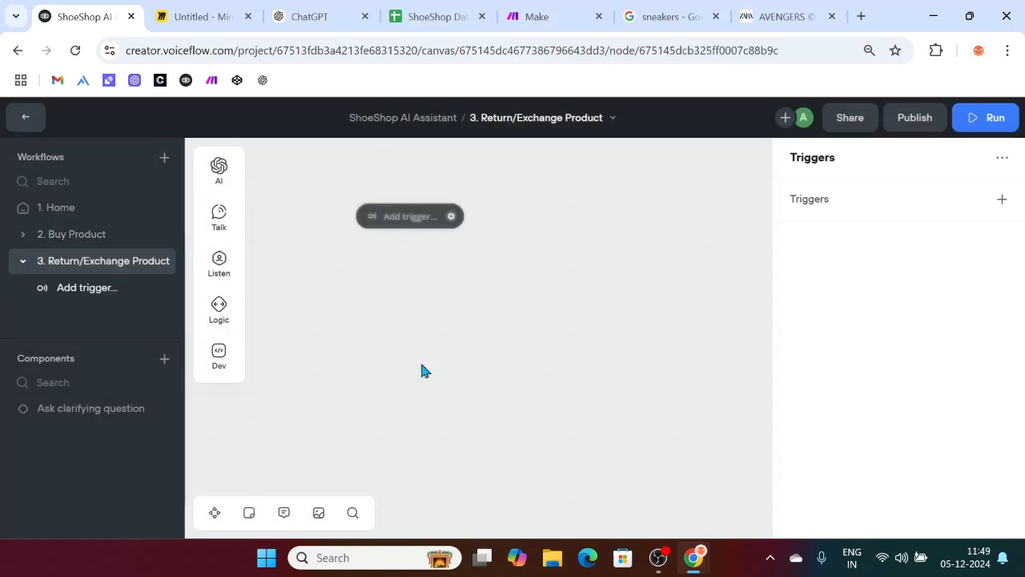
Step: In the Home workflow, add a second trigger to the Main Options choice and list its intents
click(72, 211)
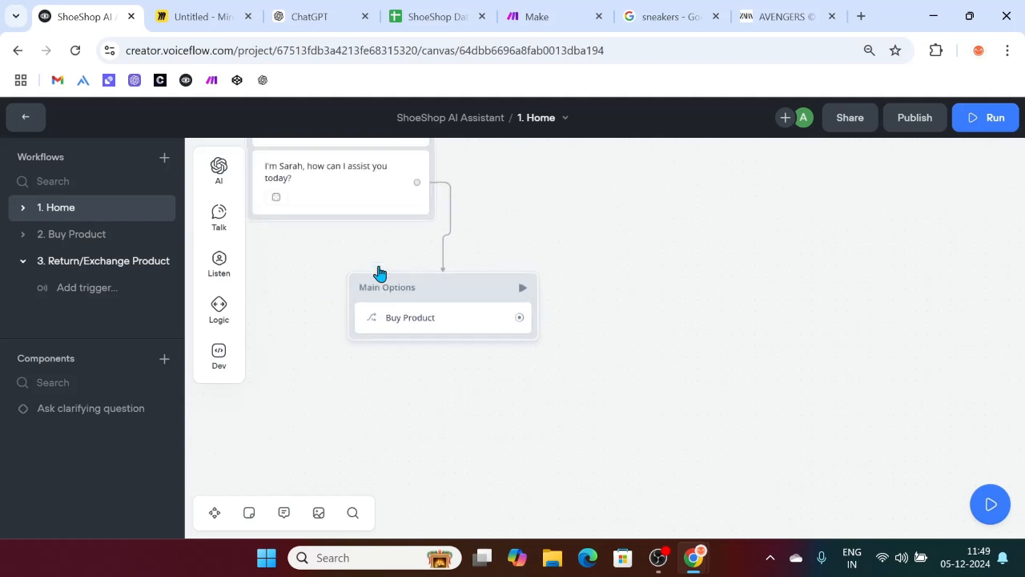
click(519, 338)
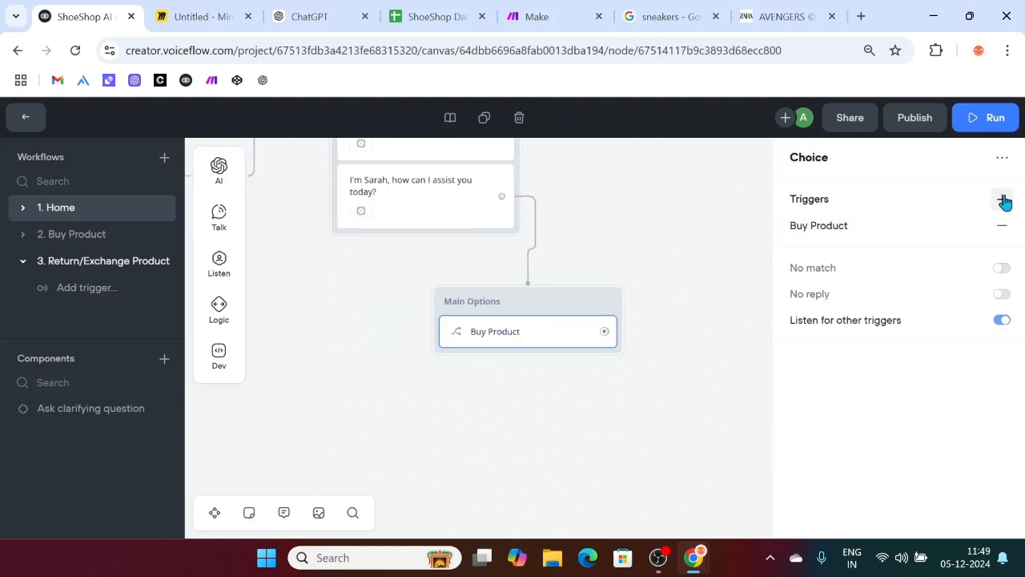
click(1002, 199)
click(618, 290)
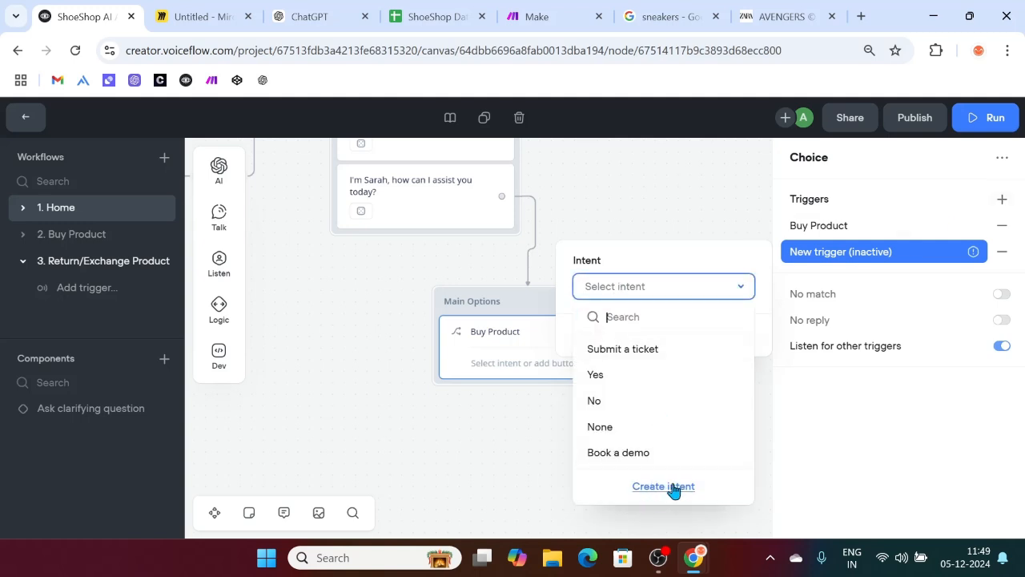
Step: Create an intent named 'Return/Exchange Product' described as queries about returning or changing the product
click(673, 488)
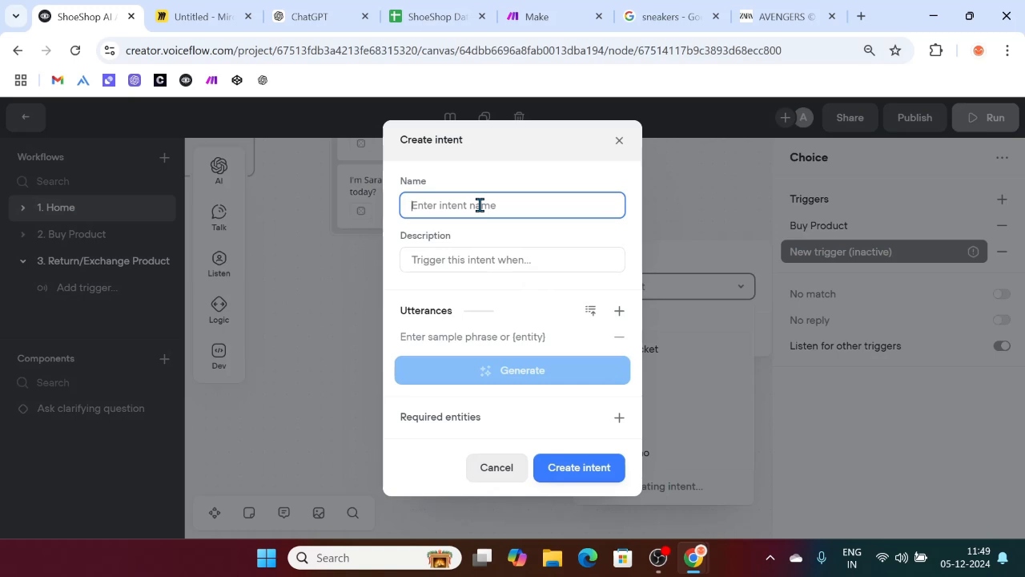
text(Return/Exchange Product)
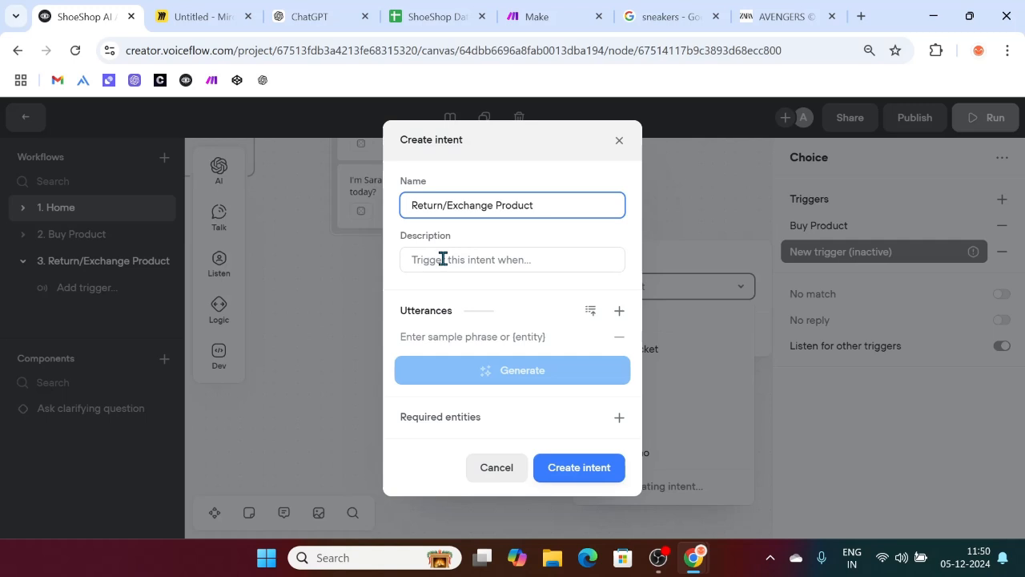
click(471, 263)
text(The user's q)
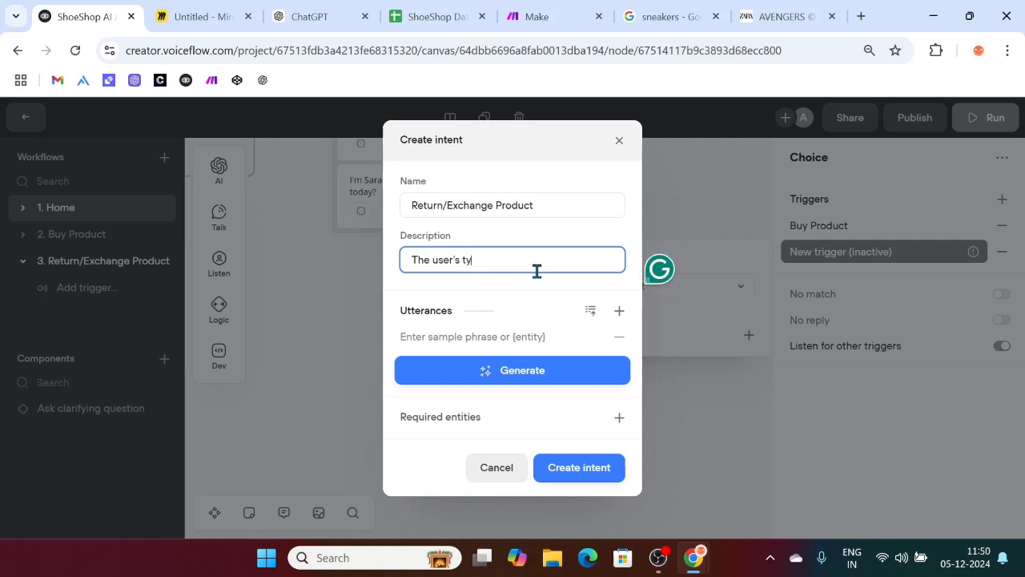
key(BackSpace)
key(BackSpace)
key(BackSpace)
text(query is rea)
key(BackSpace)
text(lated to returning or chan)
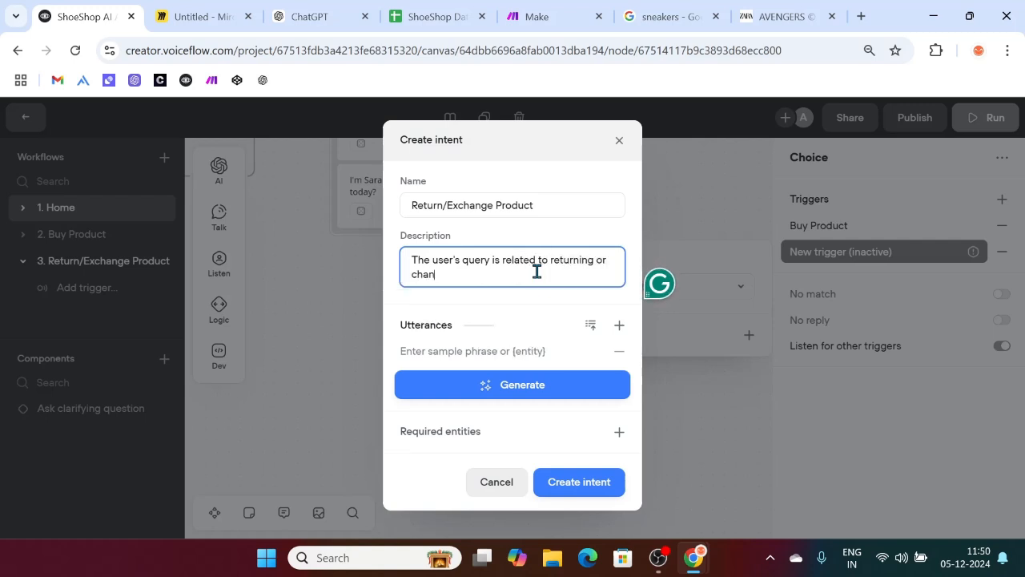
text(ging the product.)
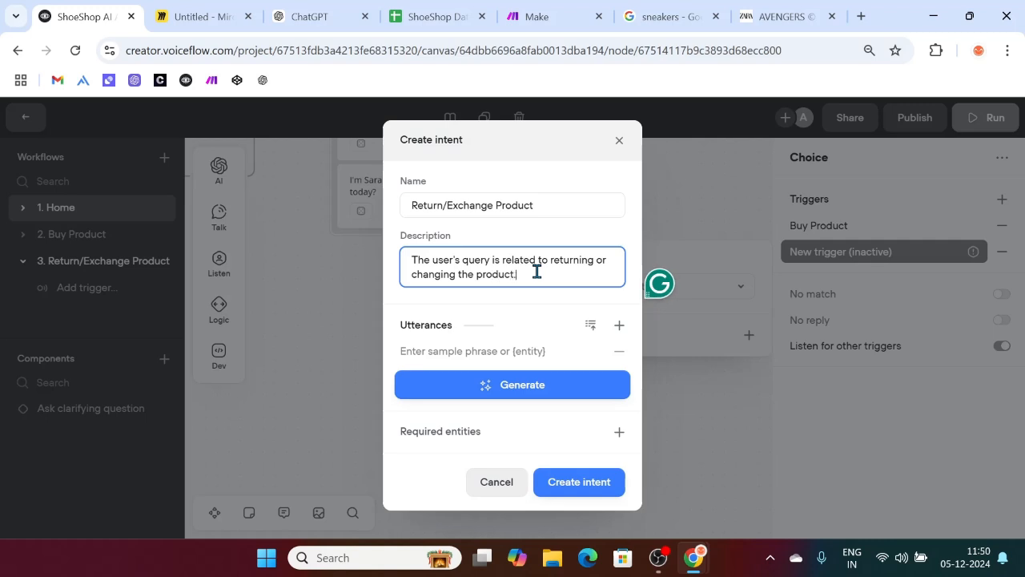
Step: Add the sample utterance 'I want to return my shoes' to the intent
click(486, 355)
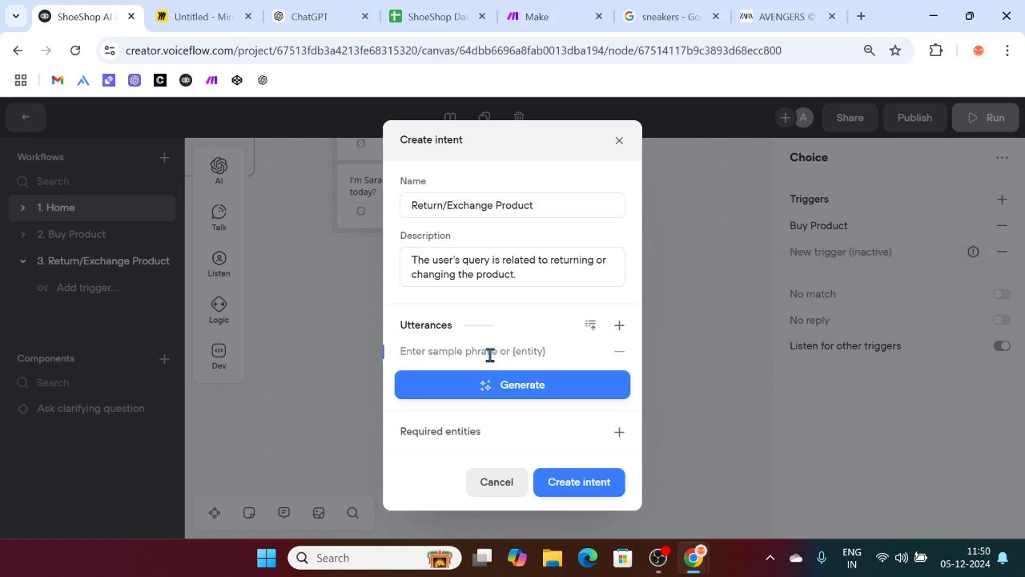
text(I wan)
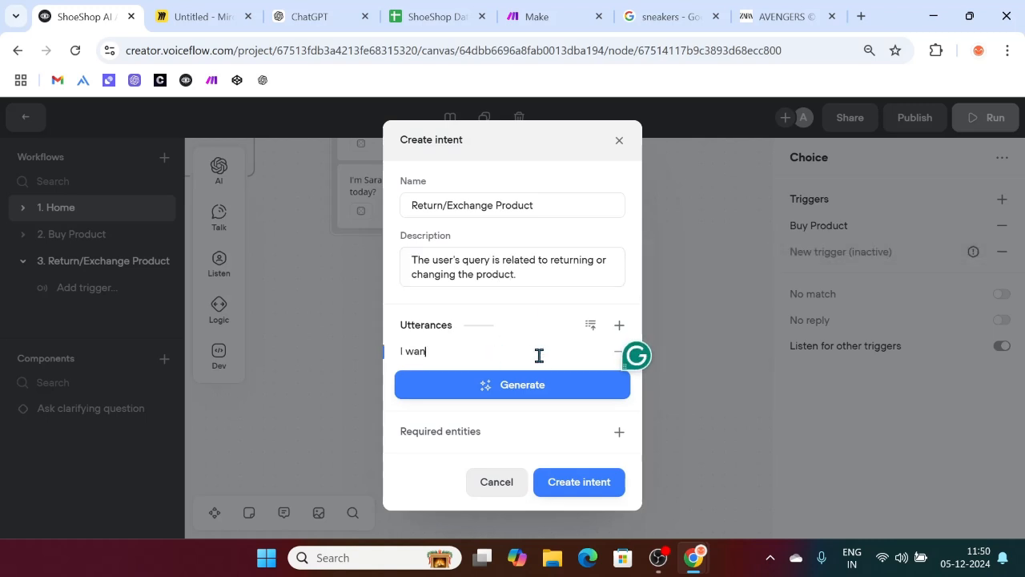
text(t to)
text(return my shoes)
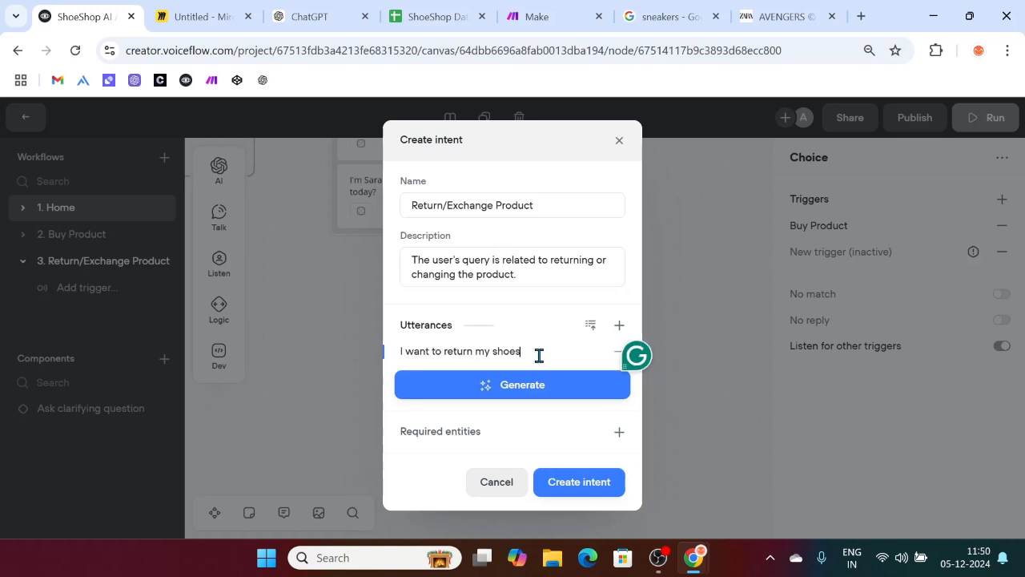
click(617, 325)
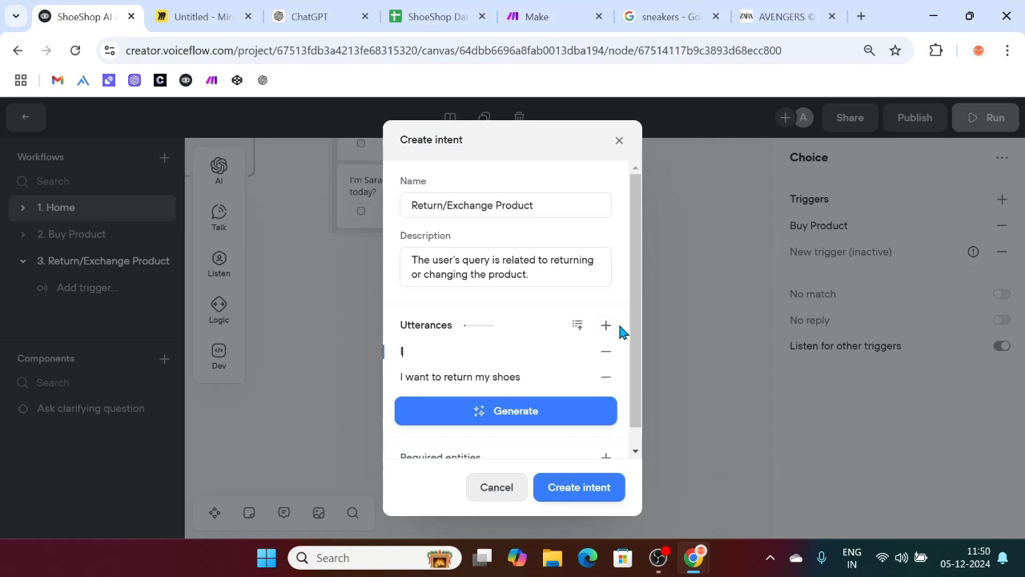
Step: Add the utterances 'I got damaged sneakers' and 'I received wrong sized football shoes'
text(I got damaged sneakers)
click(604, 327)
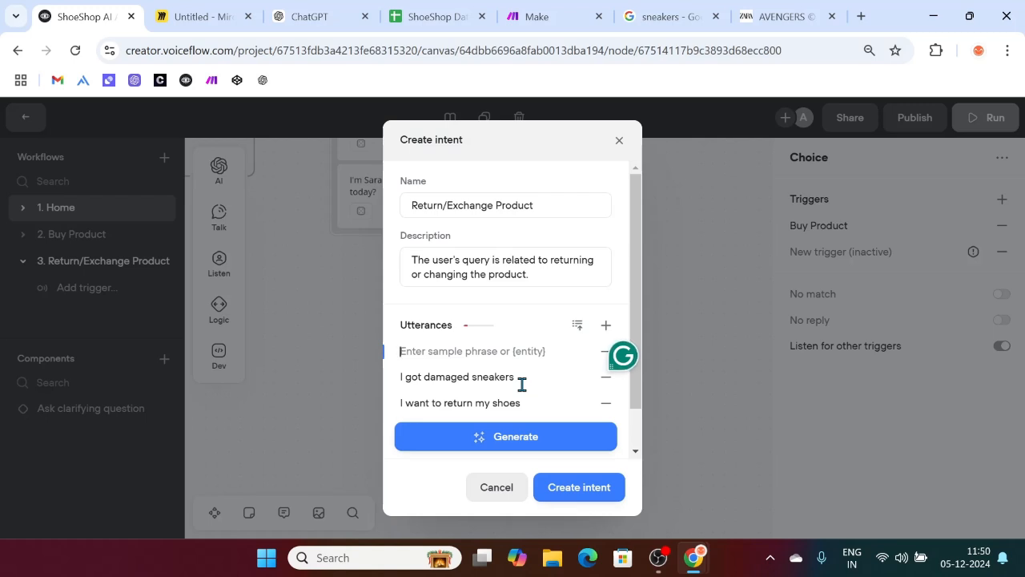
text(I got)
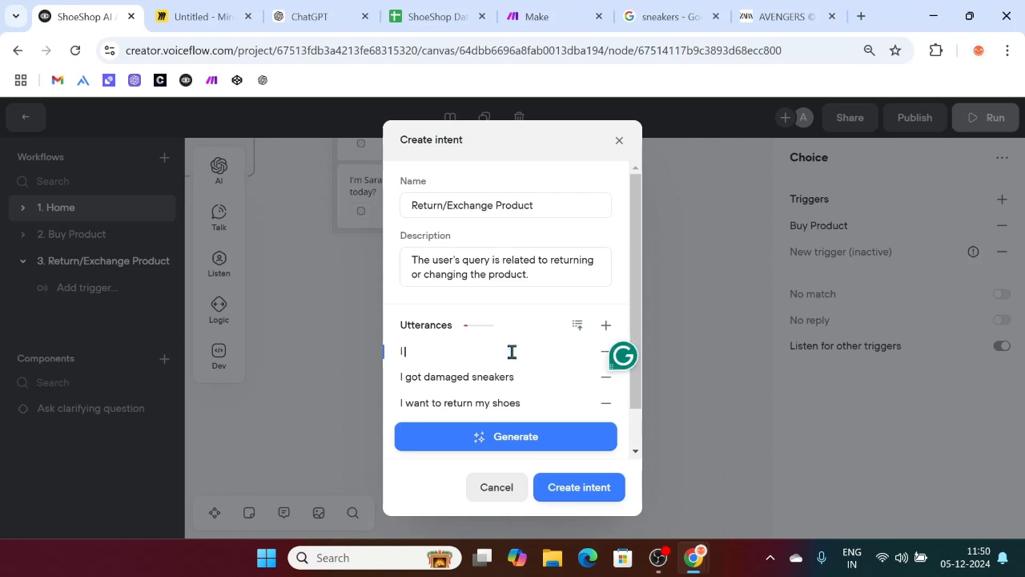
key(BackSpace)
key(BackSpace)
key(BackSpace)
text(recevied wr)
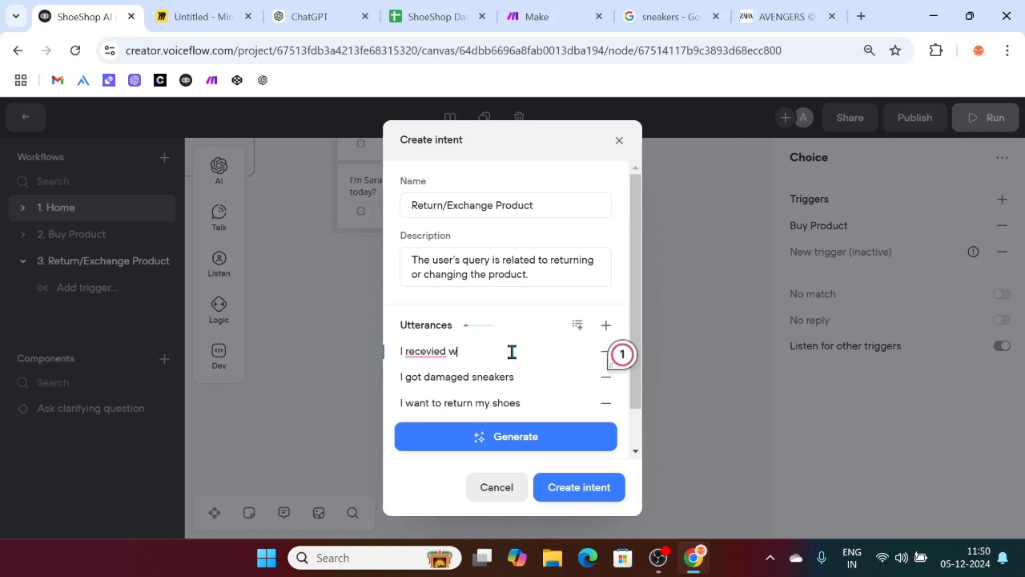
mouse_move(416, 351)
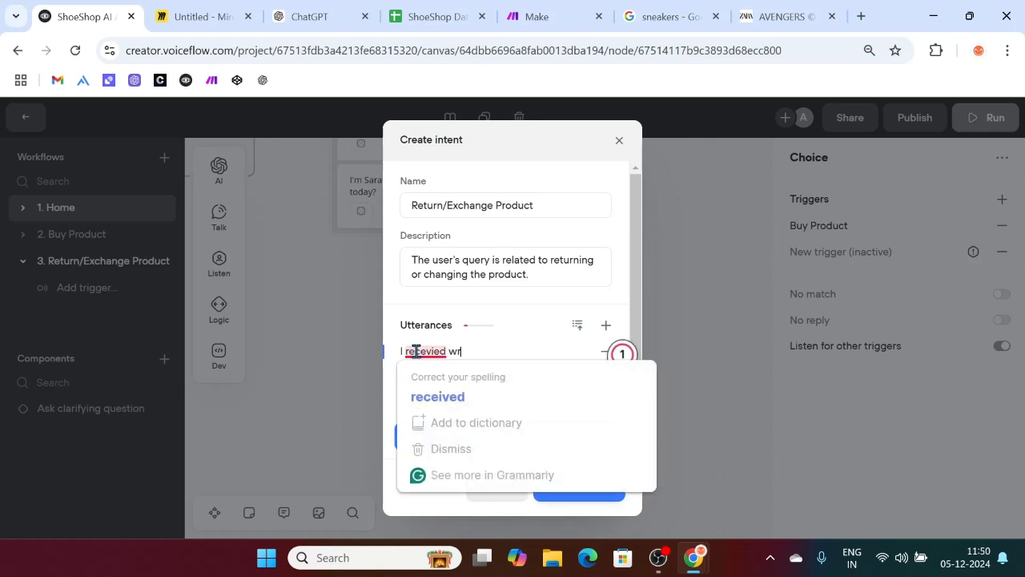
click(462, 394)
text(ong sized shoe)
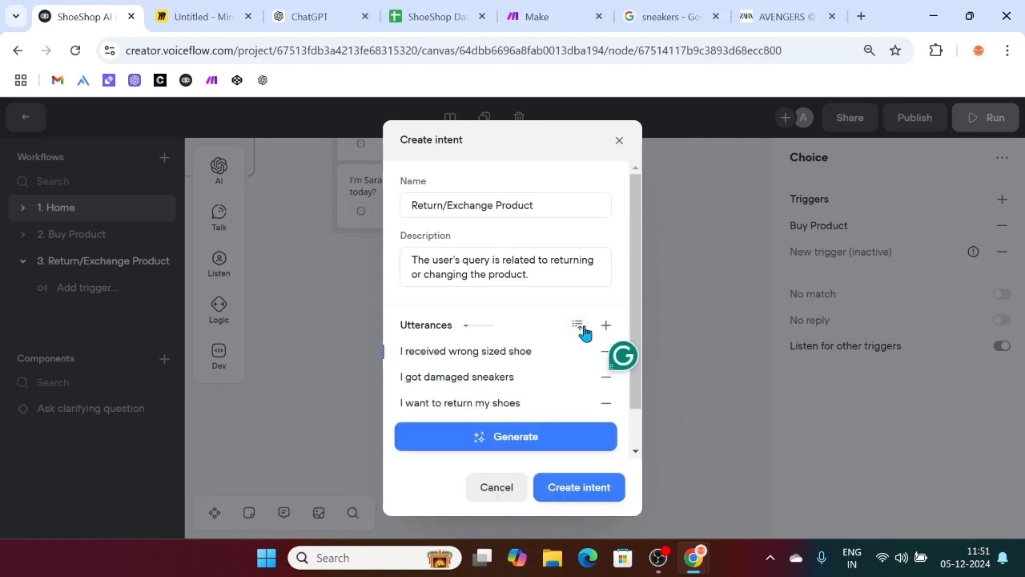
key(BackSpace)
key(BackSpace)
key(BackSpace)
key(BackSpace)
text(football shoes)
Step: Add the utterance 'I don't like the shoes I brought from you'
click(606, 327)
text(I)
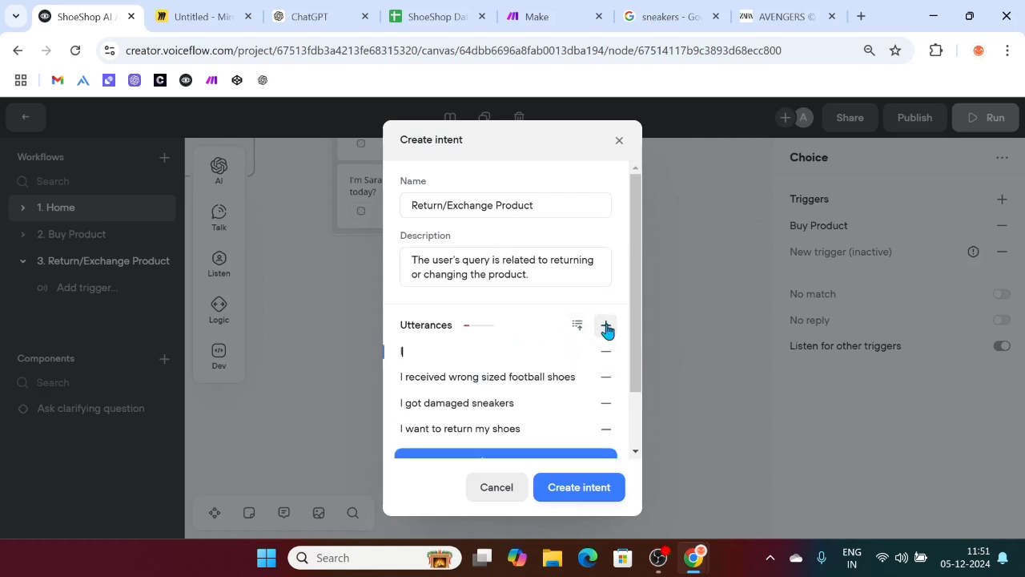
text( don't like the shoe)
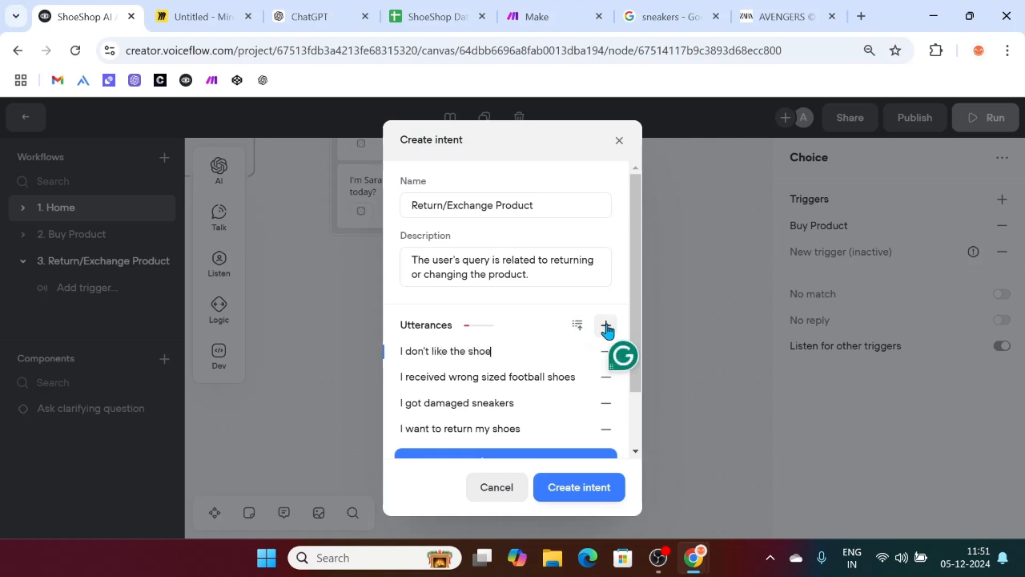
text(s I brought from you)
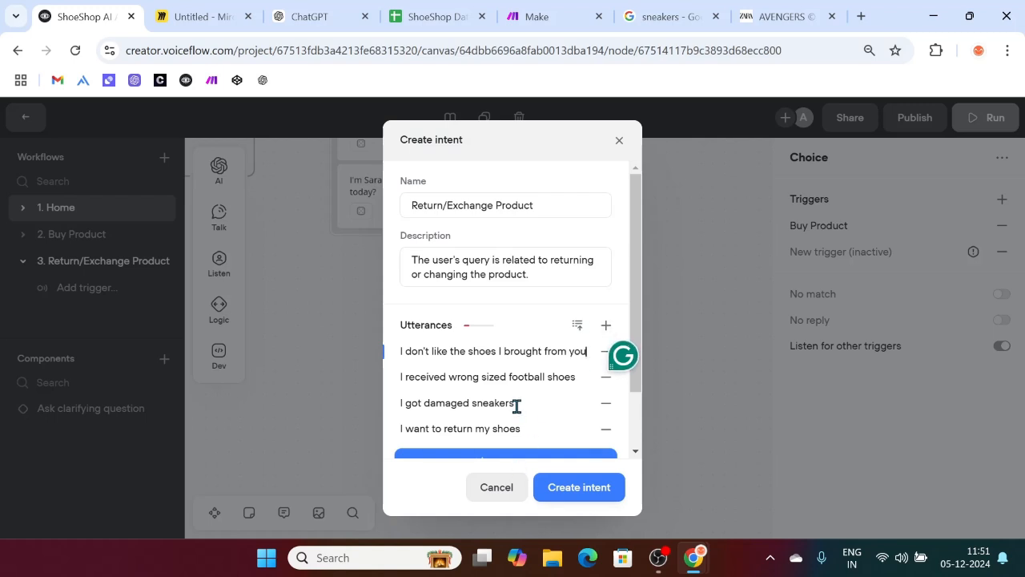
scroll(514, 405, down, 1)
Step: Generate more sample utterances and change 'sandals' to 'running shoes' in the third one
click(491, 437)
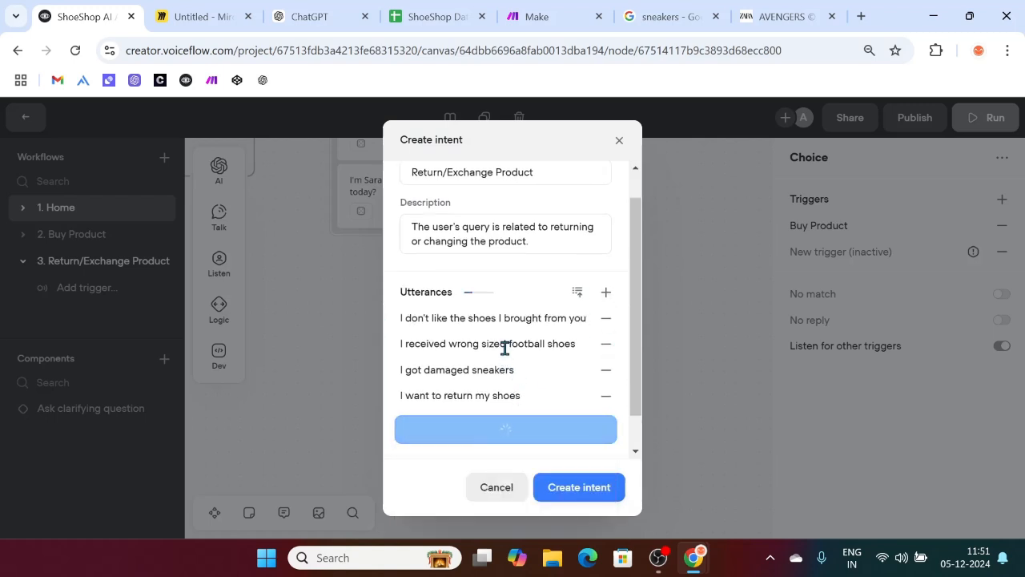
scroll(476, 384, down, 1)
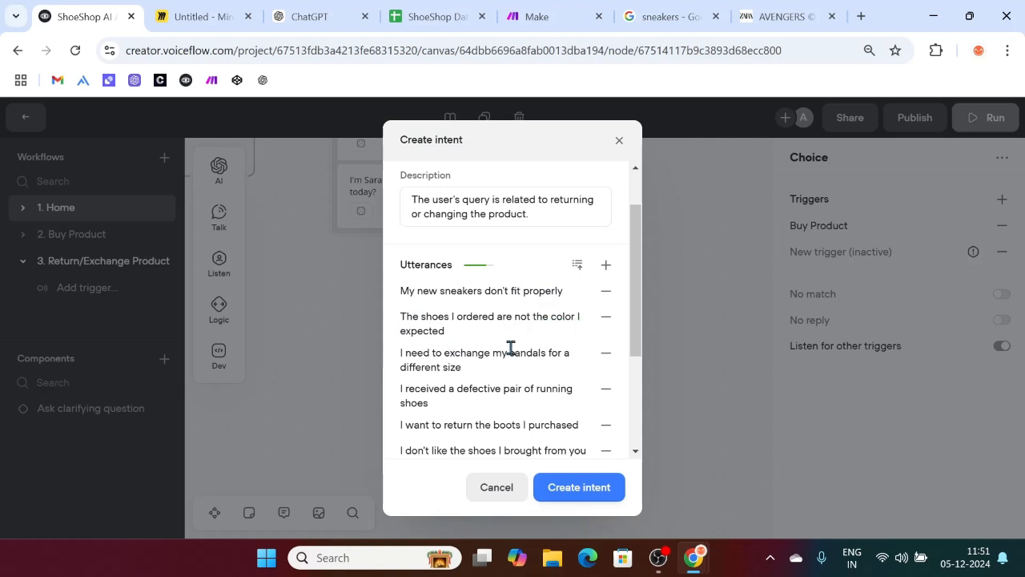
scroll(510, 347, down, 2)
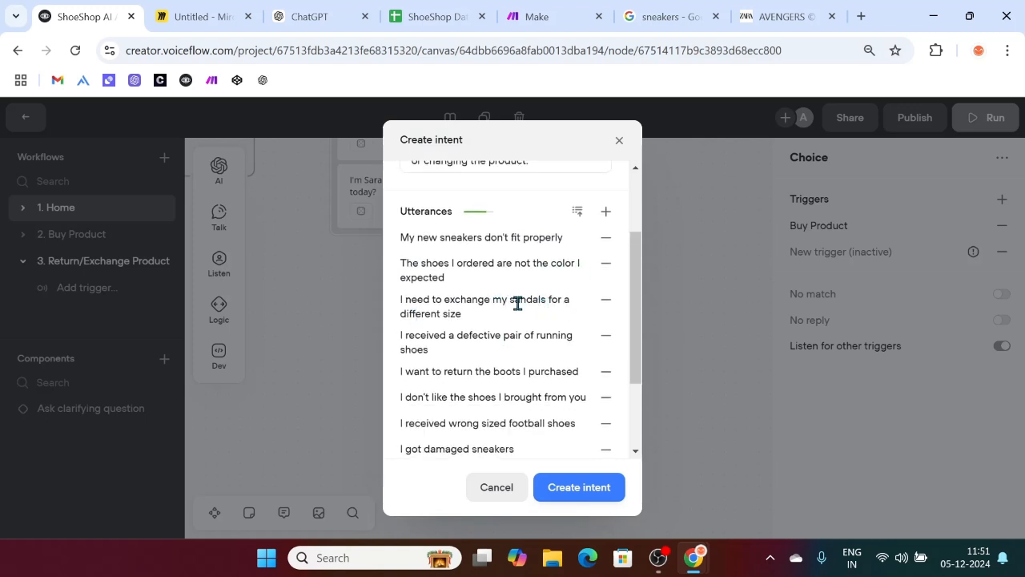
drag(509, 300, 545, 299)
key(BackSpace)
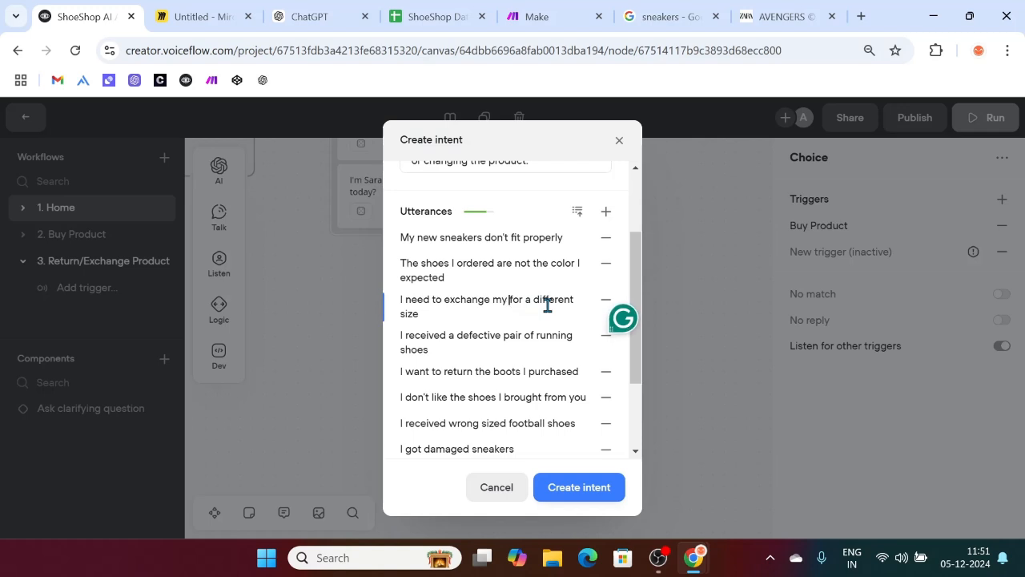
text(running sho)
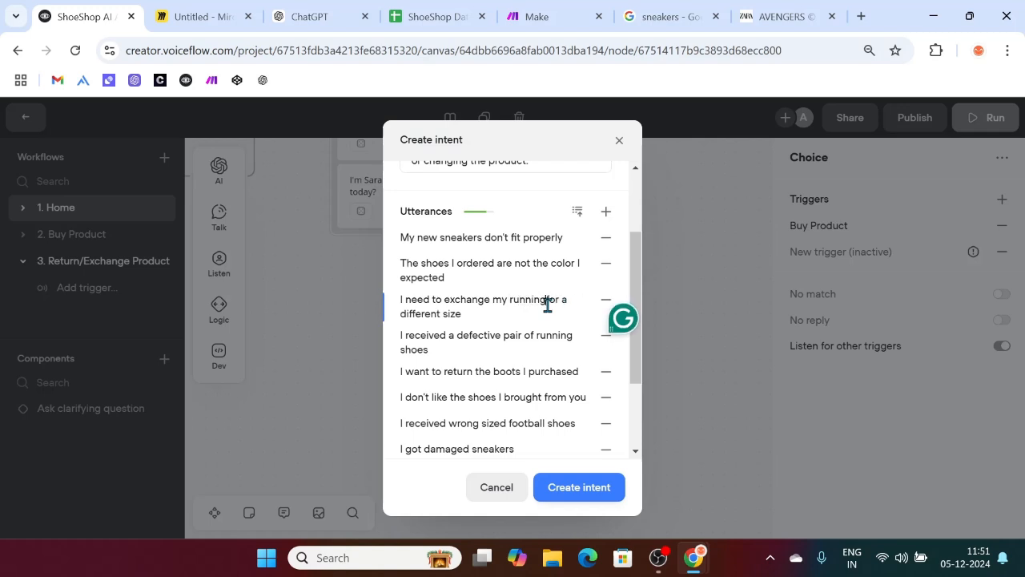
text(es)
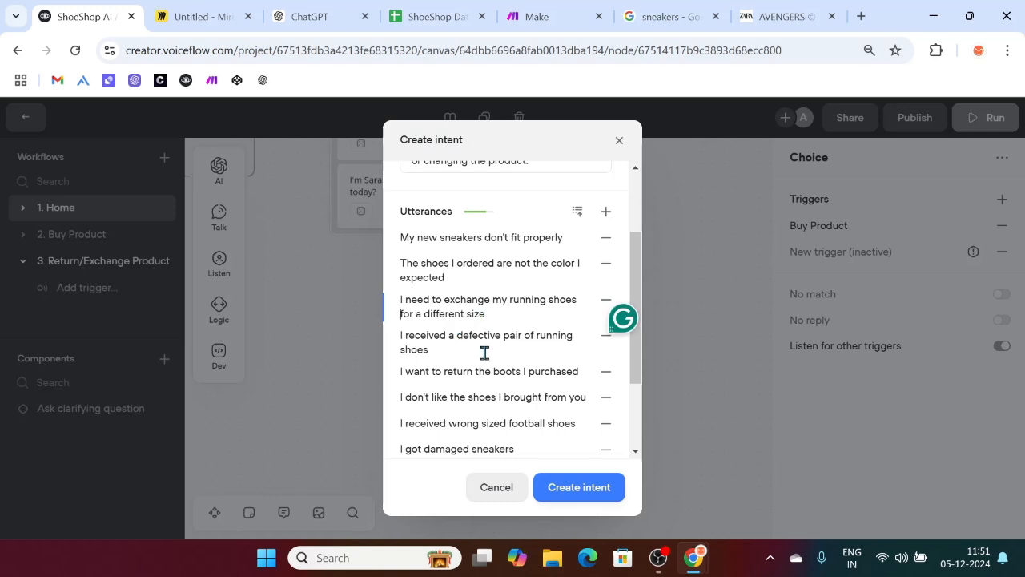
Step: Replace 'boots' with 'former shoe' in a generated utterance and create the Return/Exchange Product intent
scroll(484, 352, down, 1)
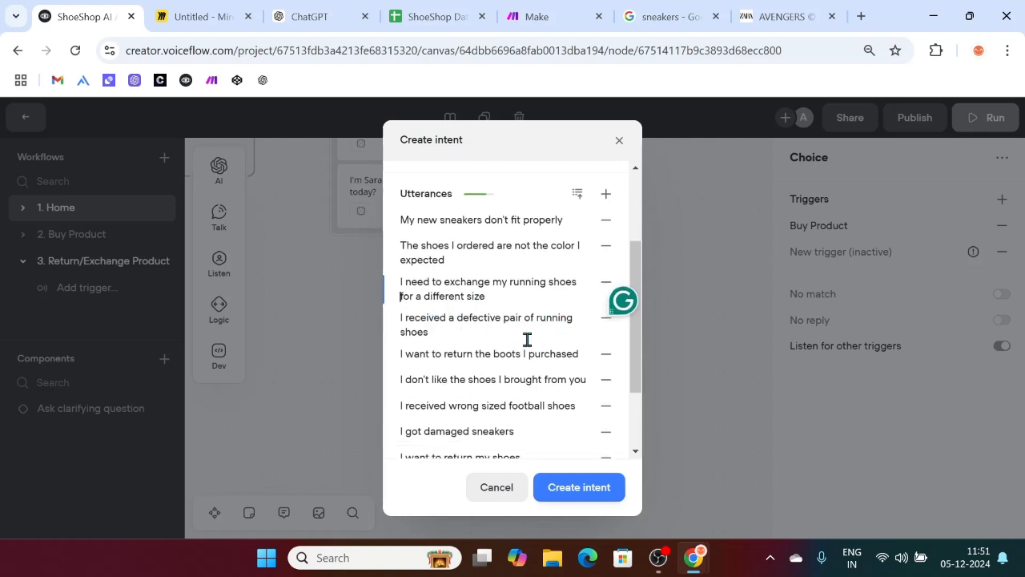
scroll(444, 355, down, 2)
drag(493, 313, 518, 313)
text(former shoe)
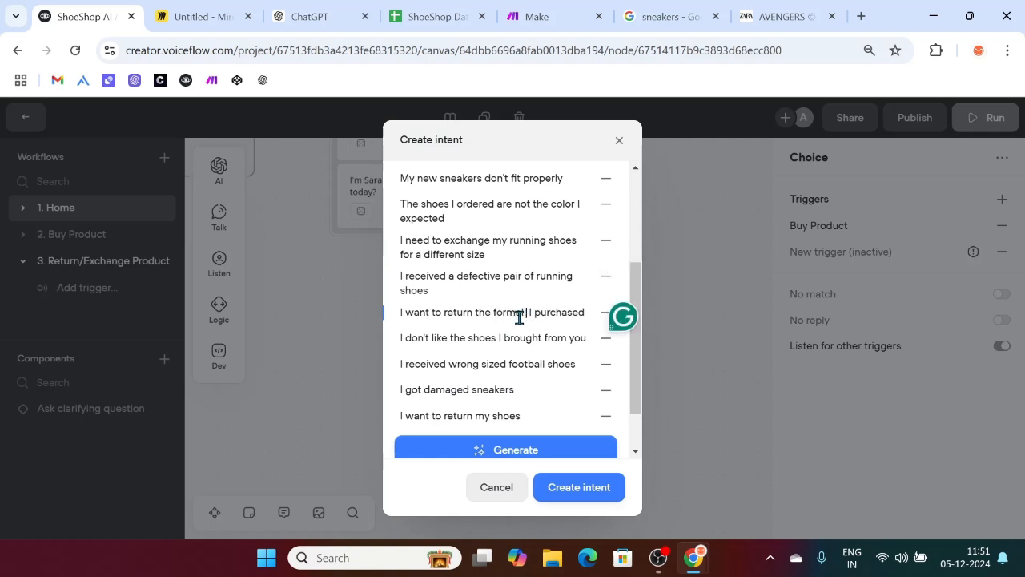
scroll(487, 329, down, 2)
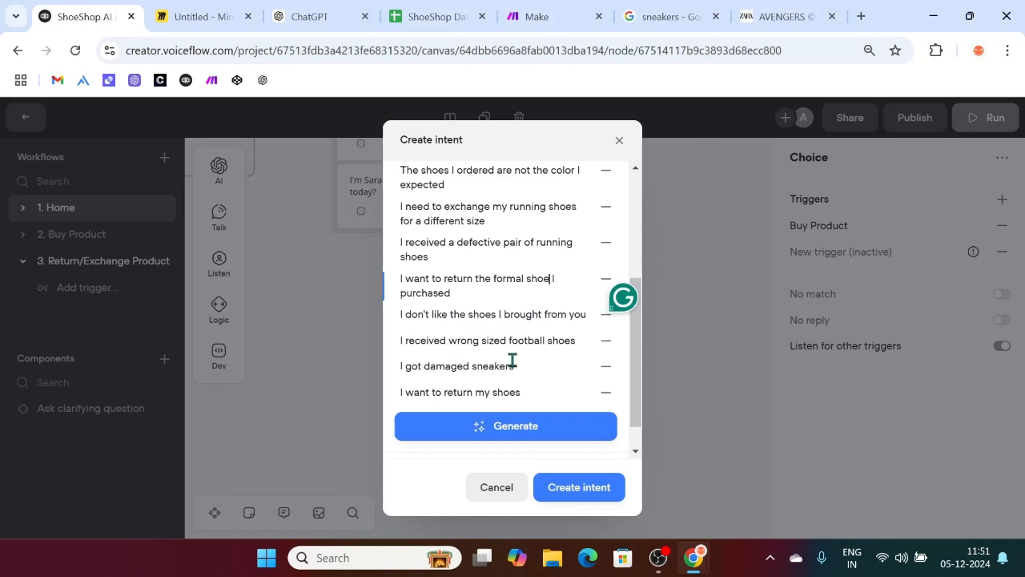
scroll(512, 354, up, 5)
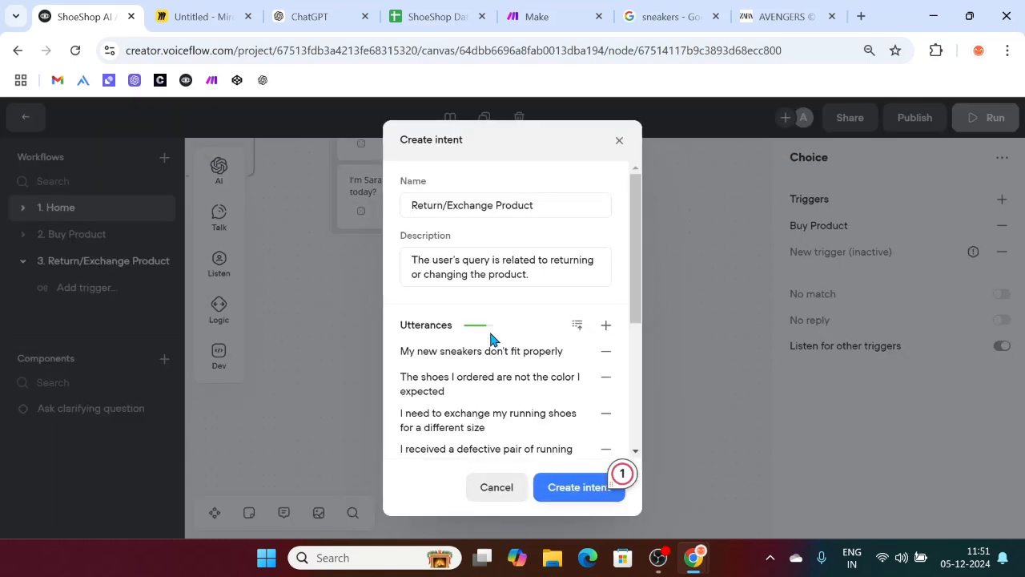
click(582, 487)
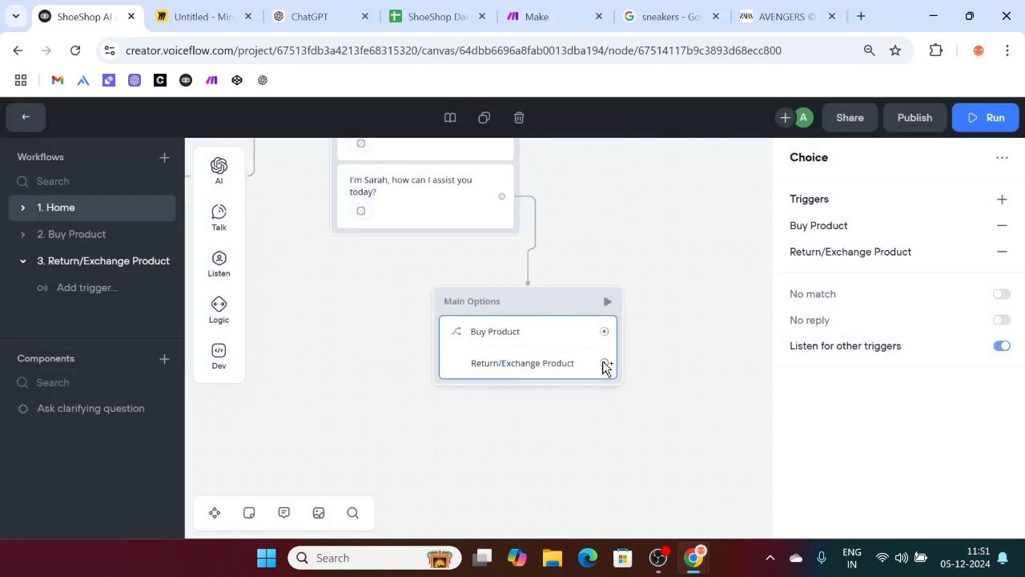
Step: Add a button label to the Return/Exchange Product option, then show the listening step types
click(831, 255)
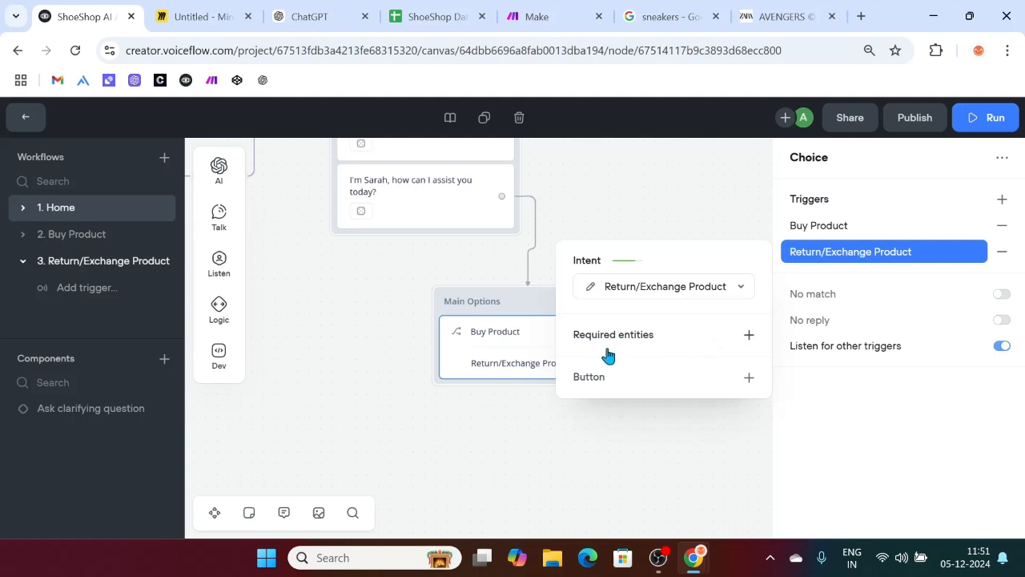
click(748, 379)
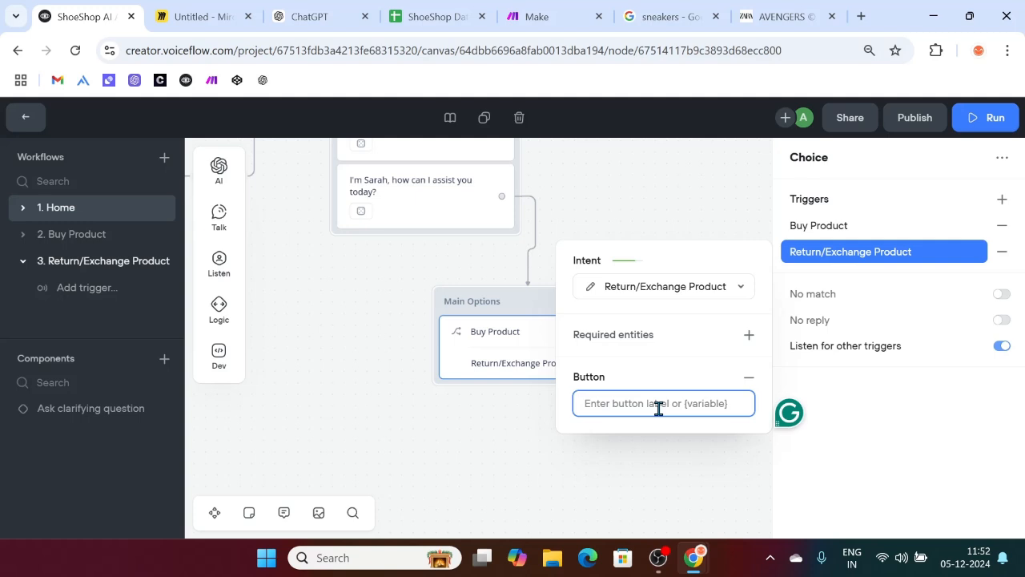
click(218, 268)
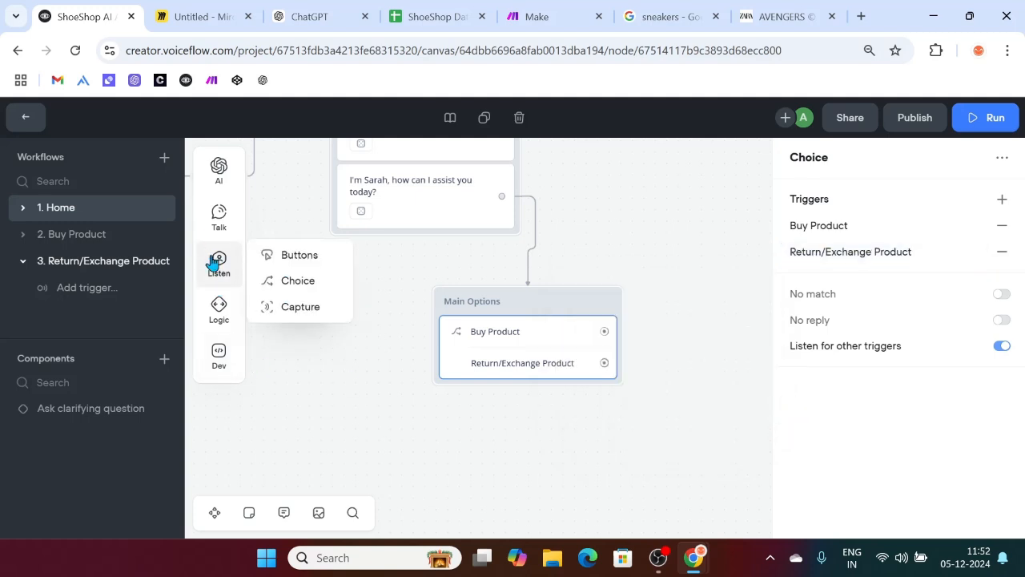
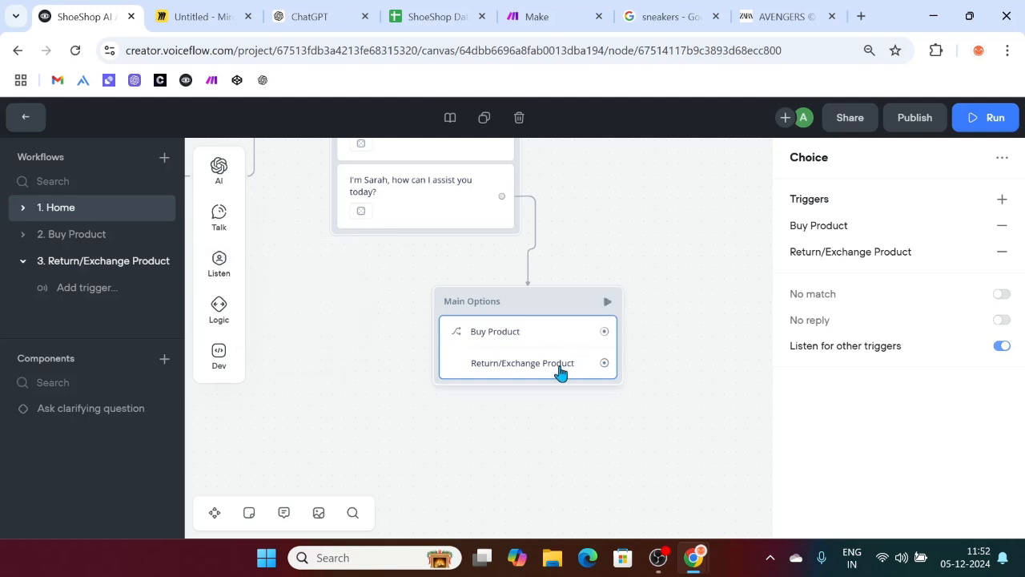
Step: Give the Return/Exchange Product choice the button label 'I want to return/exchange product'
click(842, 253)
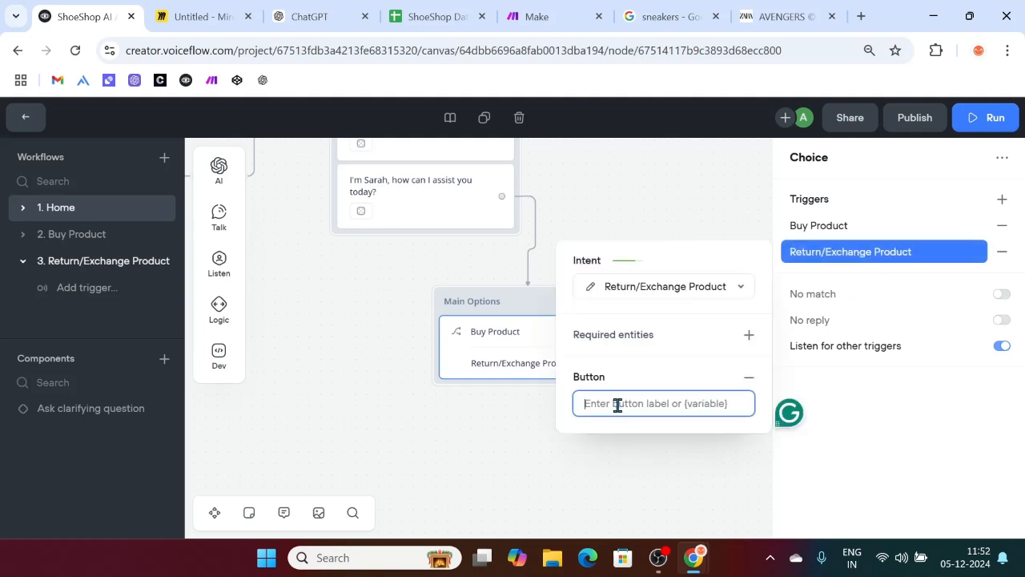
text(I want)
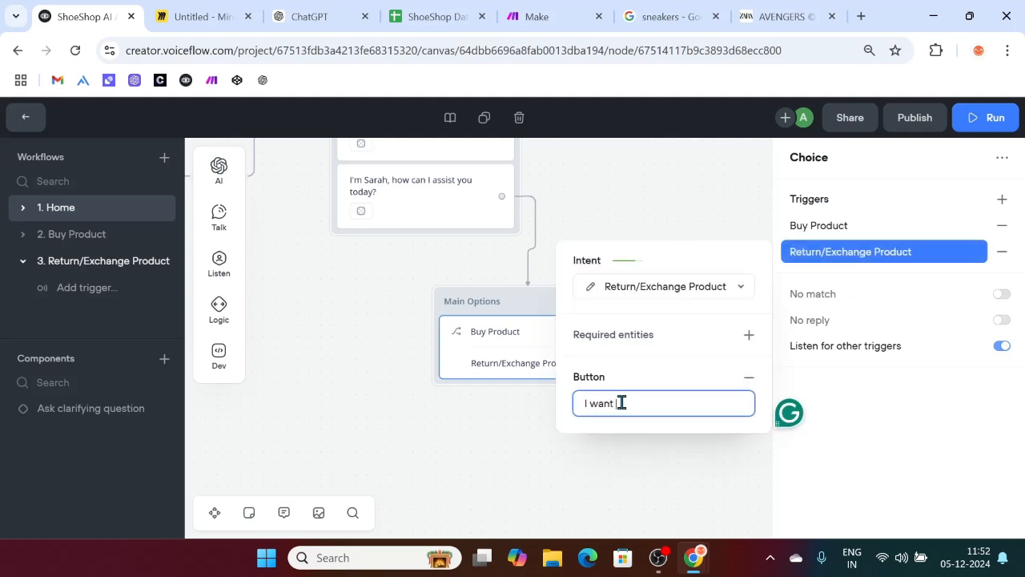
text( to return/exchange pro)
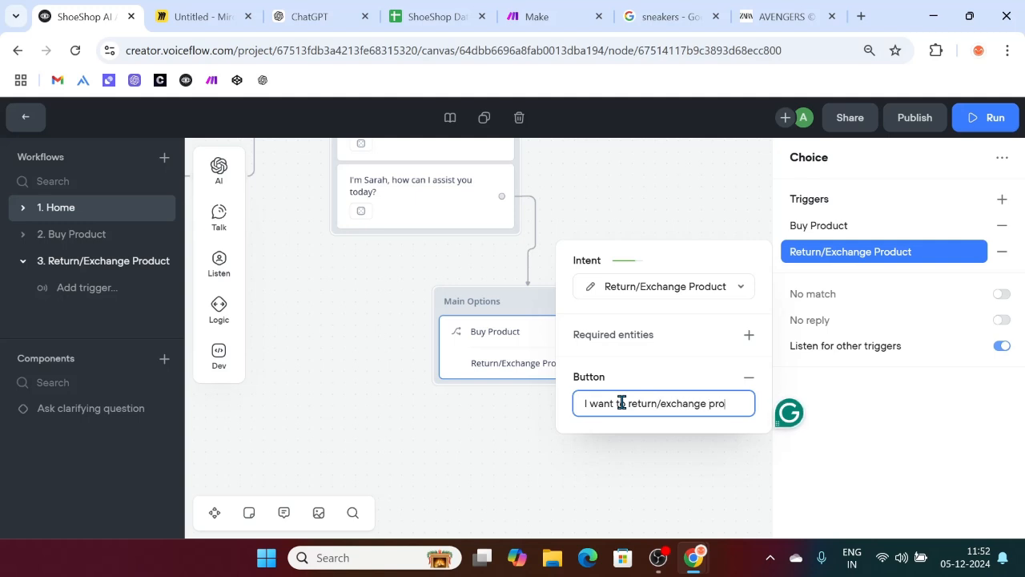
text(duct)
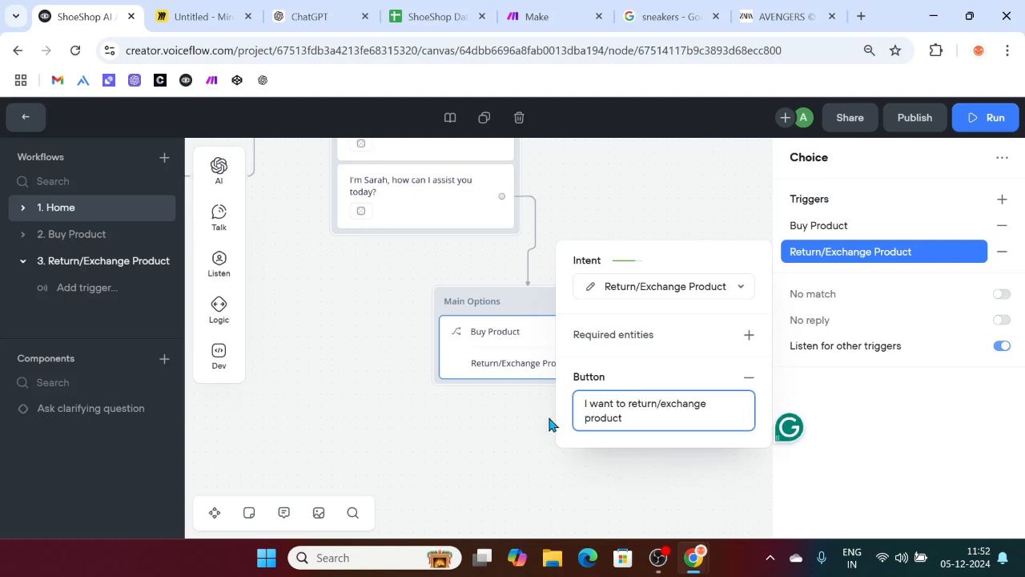
click(551, 422)
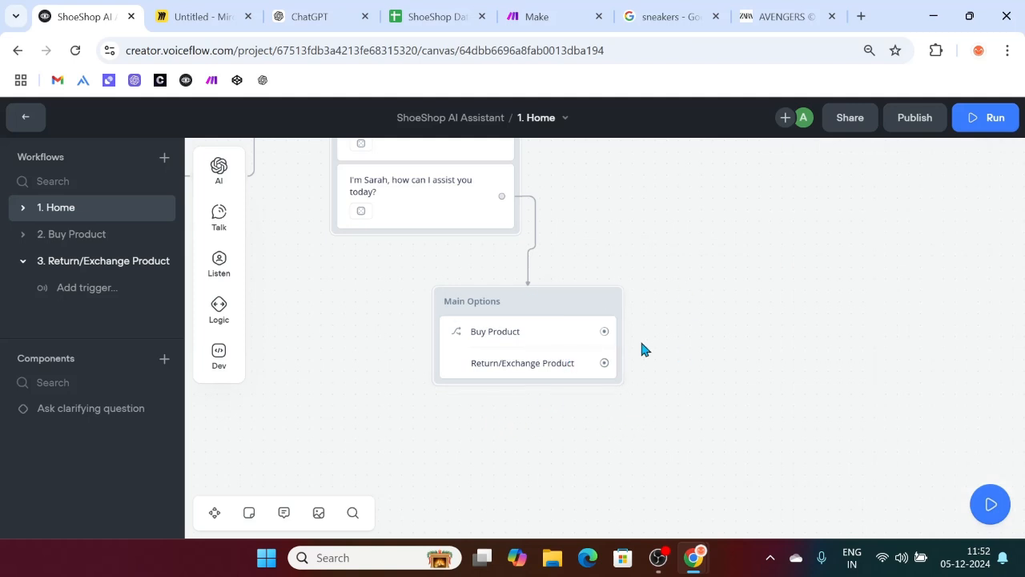
Step: In workflow 3. Return/Exchange Product, set the Return/Exchange Product intent as the trigger
click(87, 288)
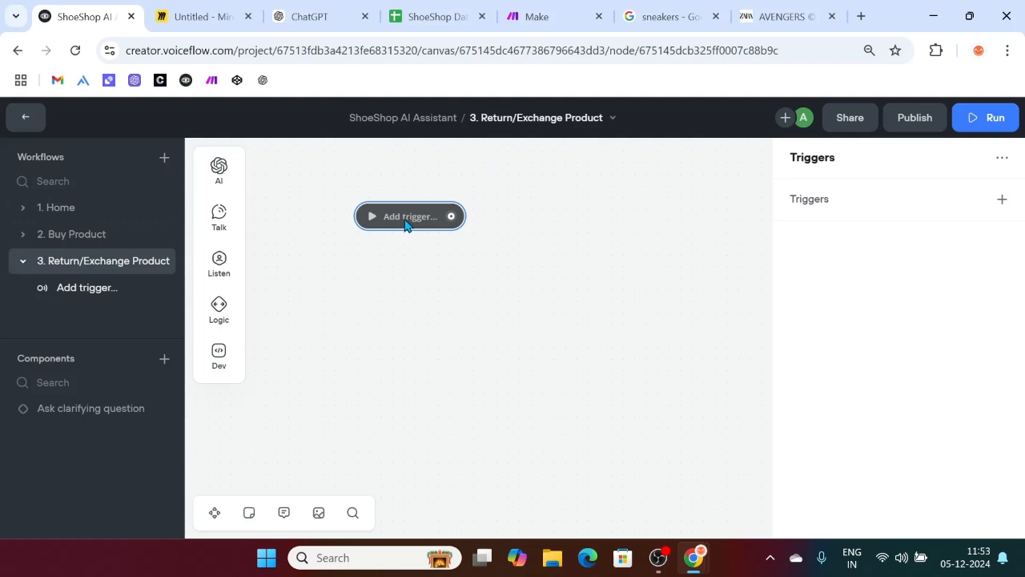
click(406, 224)
click(1001, 199)
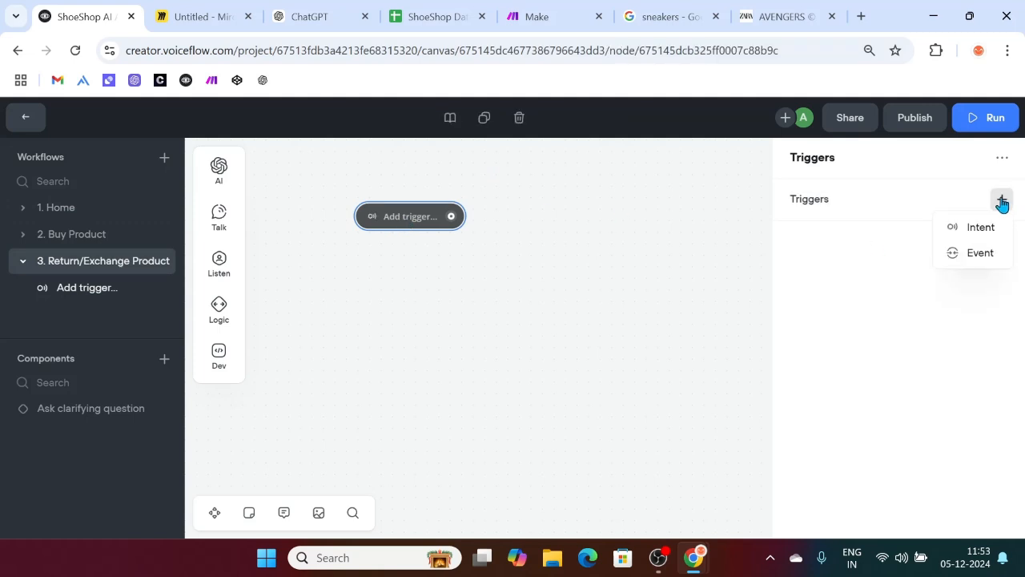
click(975, 230)
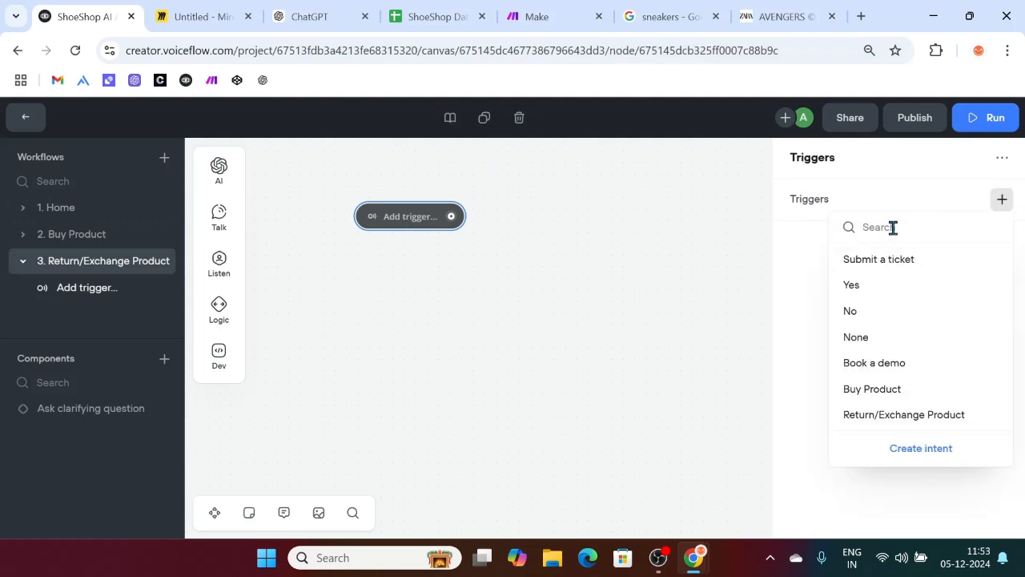
click(873, 420)
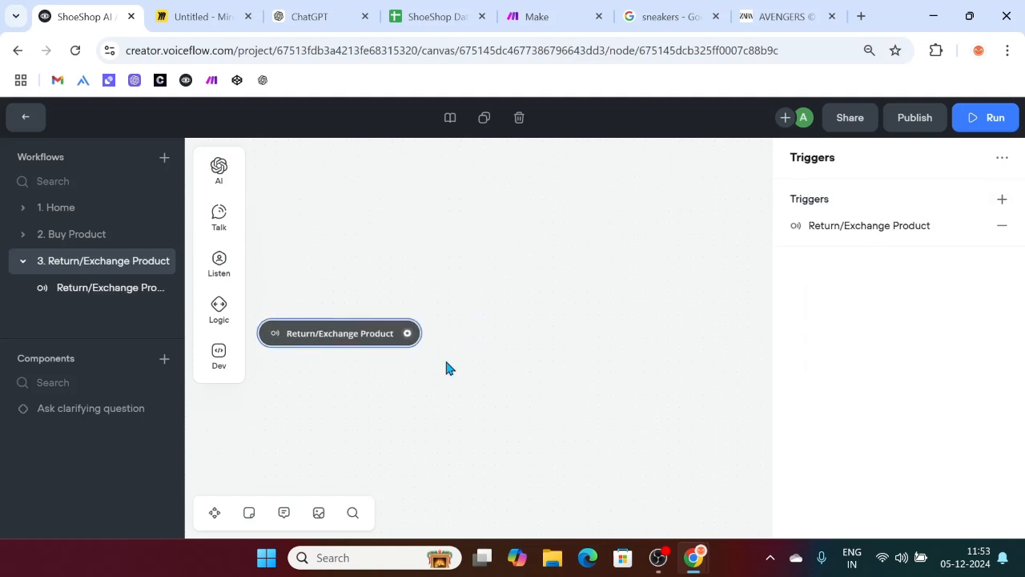
drag(408, 336, 475, 256)
Step: Add a 'Sorry for the inconvinence' message after the trigger and generate three variants
mouse_move(534, 298)
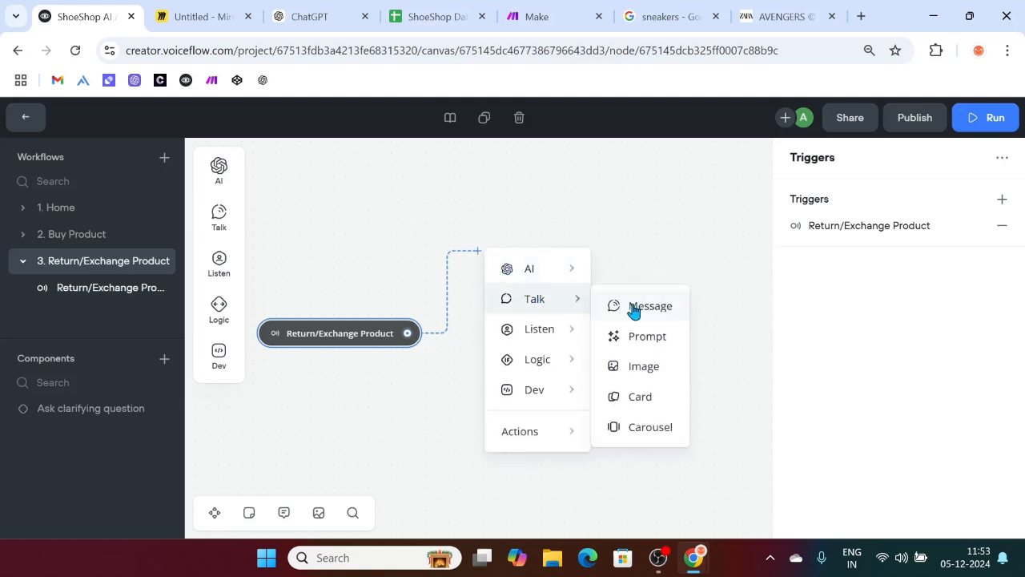
click(638, 308)
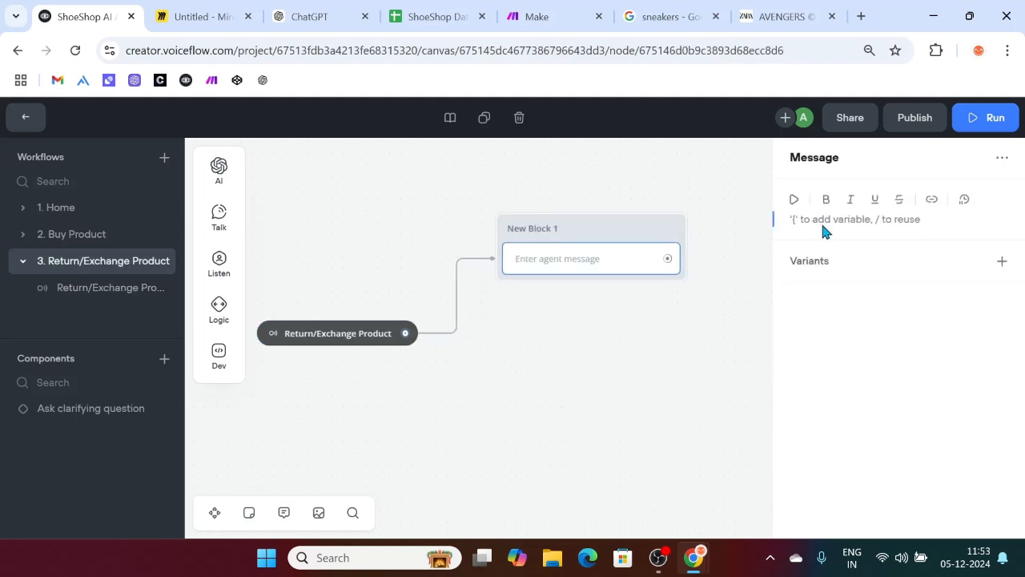
text(Sorry for the inconvine)
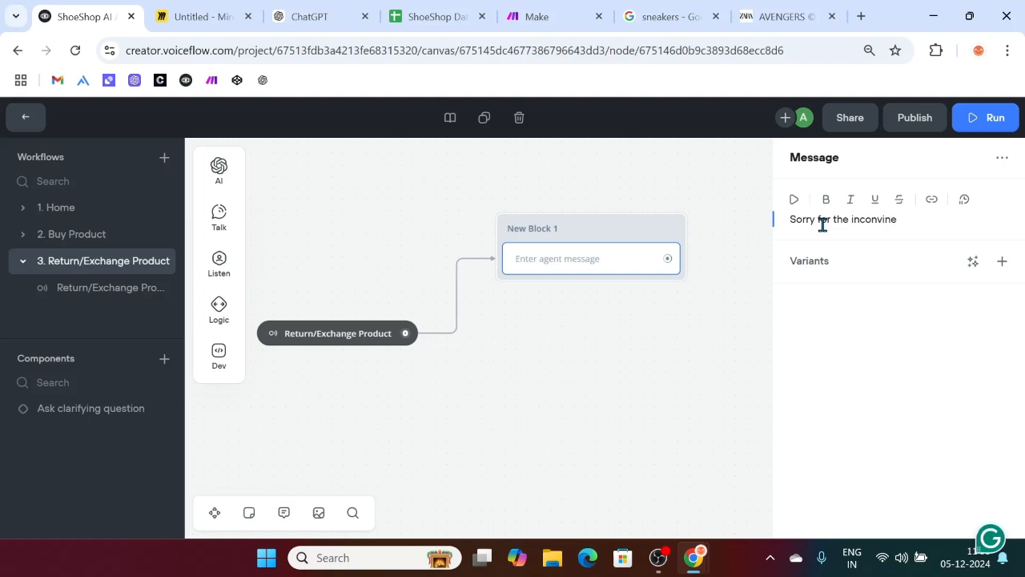
text(nce)
click(973, 261)
click(969, 317)
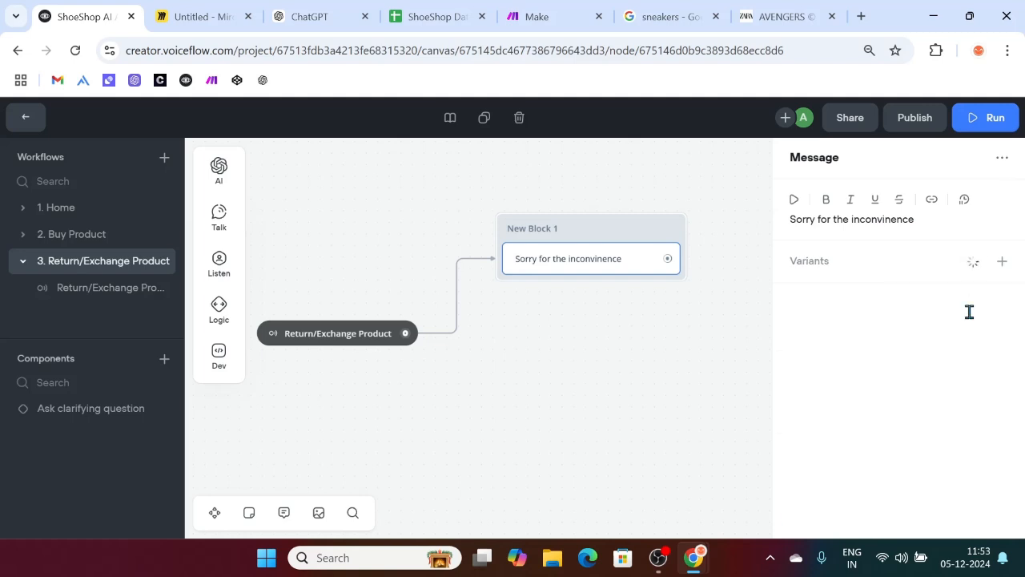
Step: Reword the main message into an apology asking the customer to select one of the options
drag(949, 305, 787, 305)
key(ctrl+c)
drag(922, 219, 774, 219)
key(ctrl+v)
key(BackSpace)
text(Sorry)
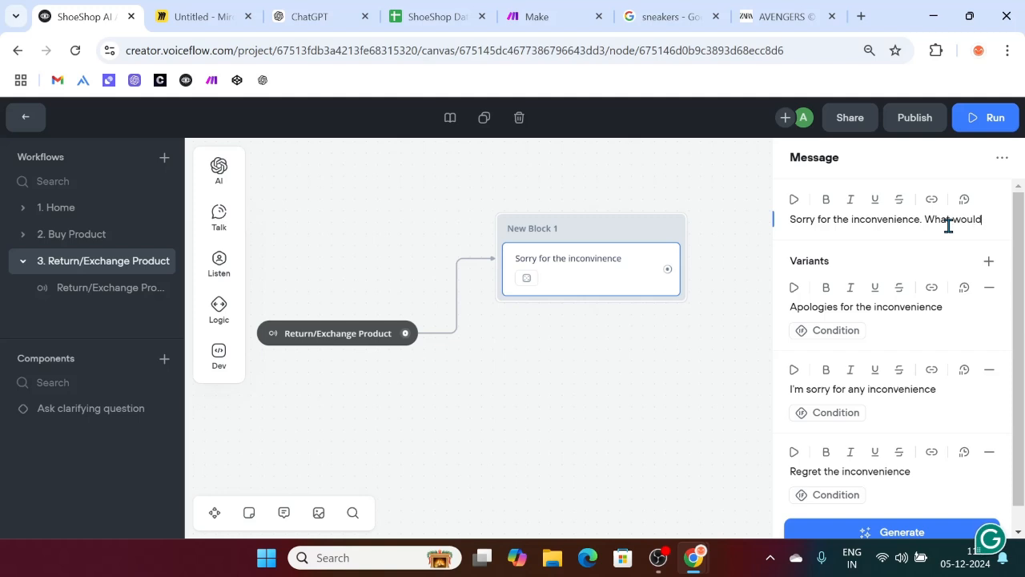
text(you like to do)
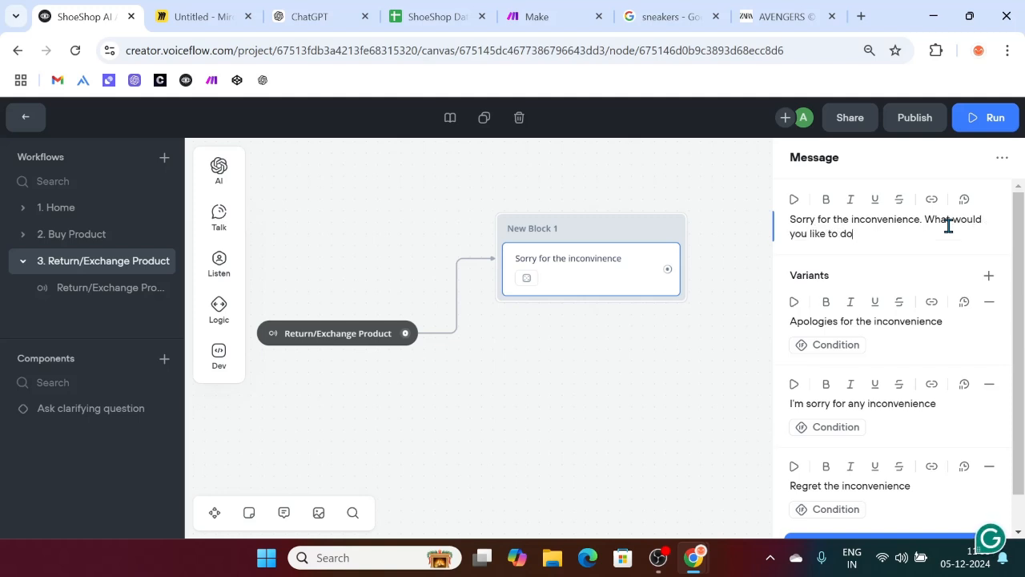
key(super+period)
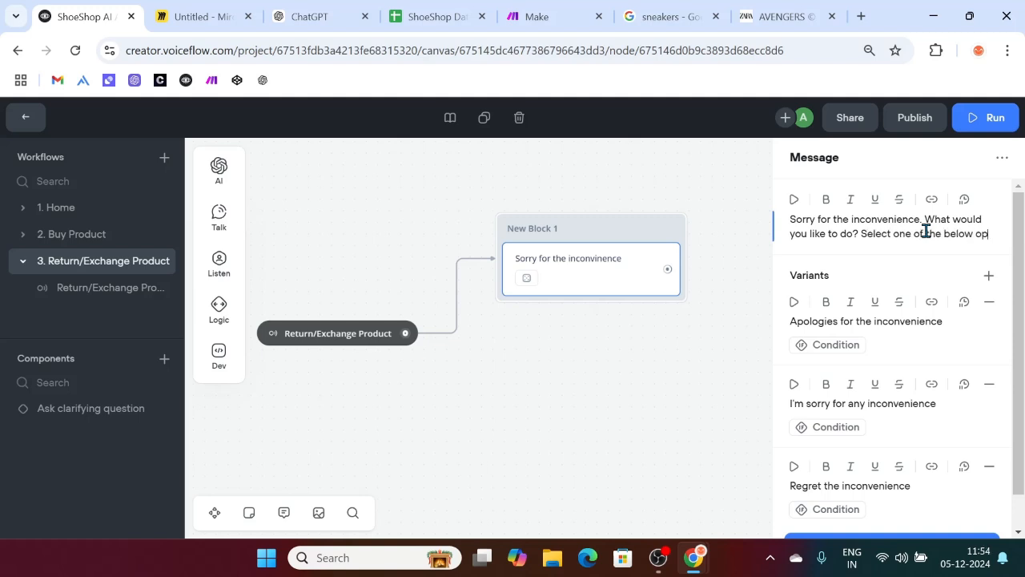
text(tions.)
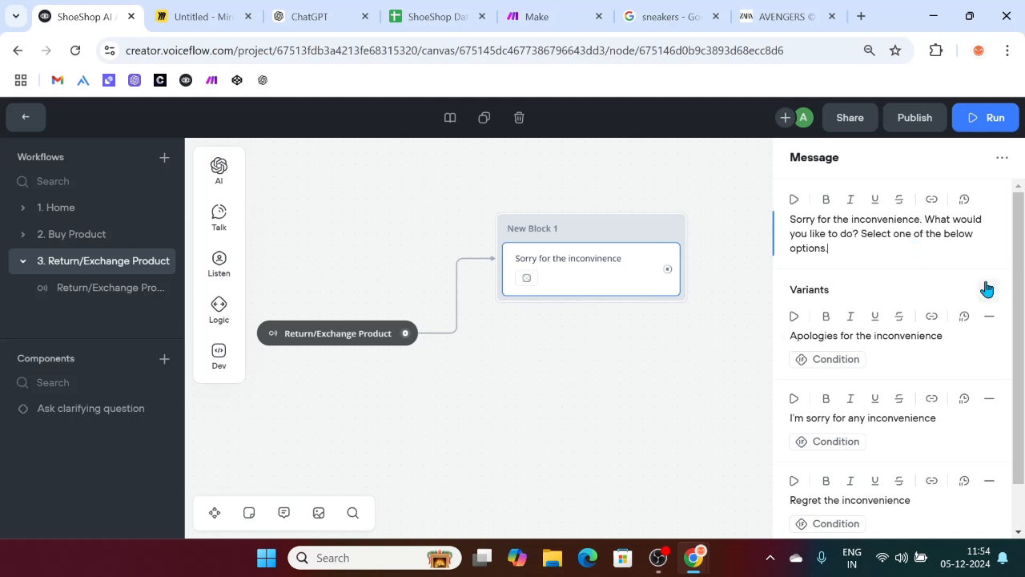
Step: Delete the three old variants and generate three new ones for the longer message
click(989, 316)
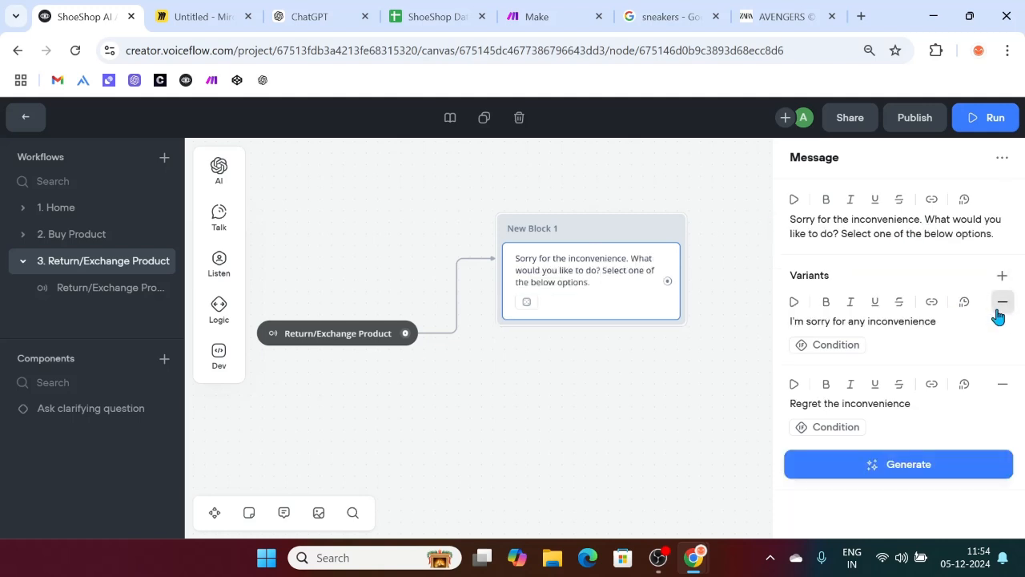
click(1001, 301)
click(1000, 302)
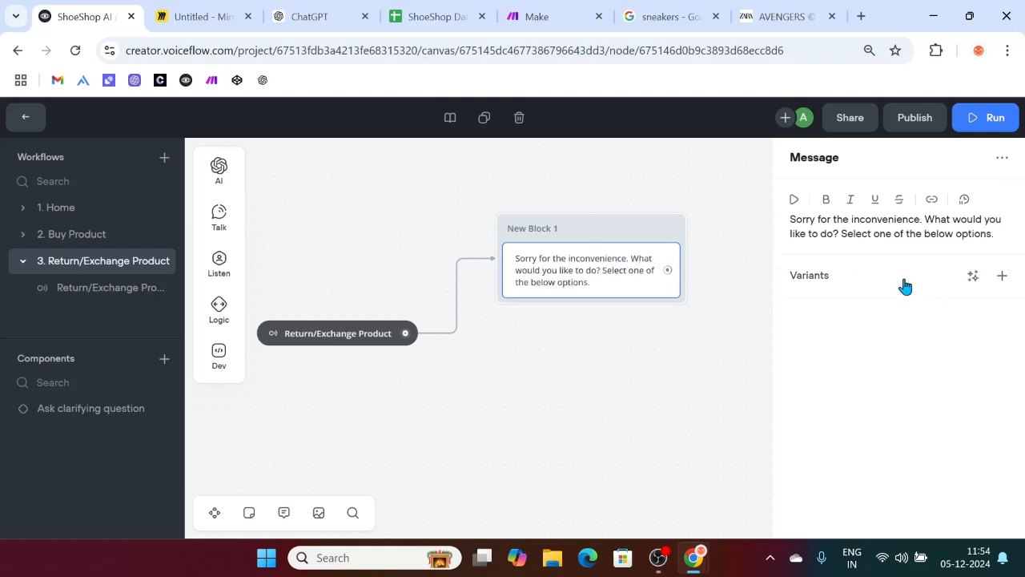
click(972, 276)
click(970, 331)
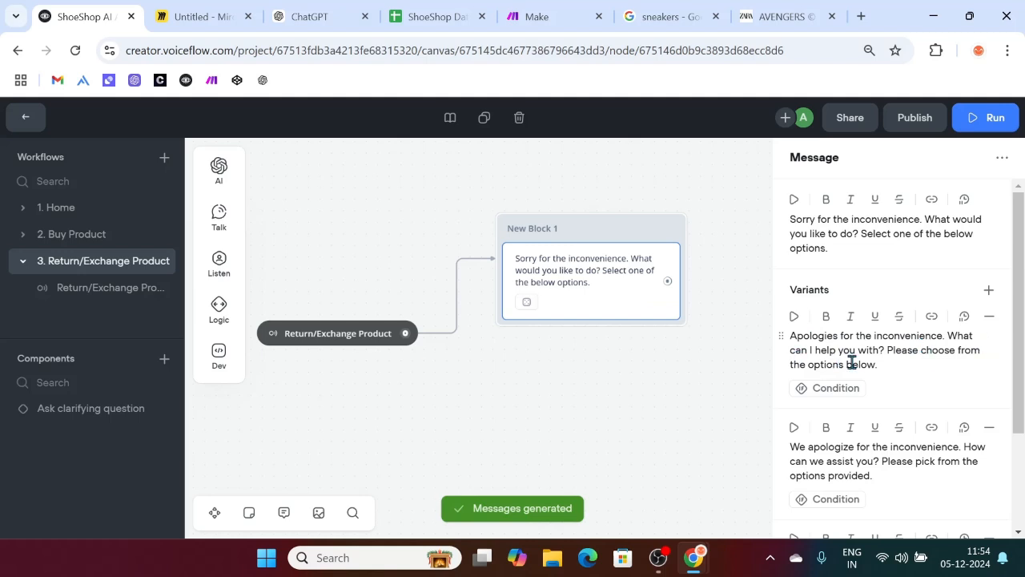
Step: Attach a Buttons step beneath the apology message
scroll(864, 381, down, 1)
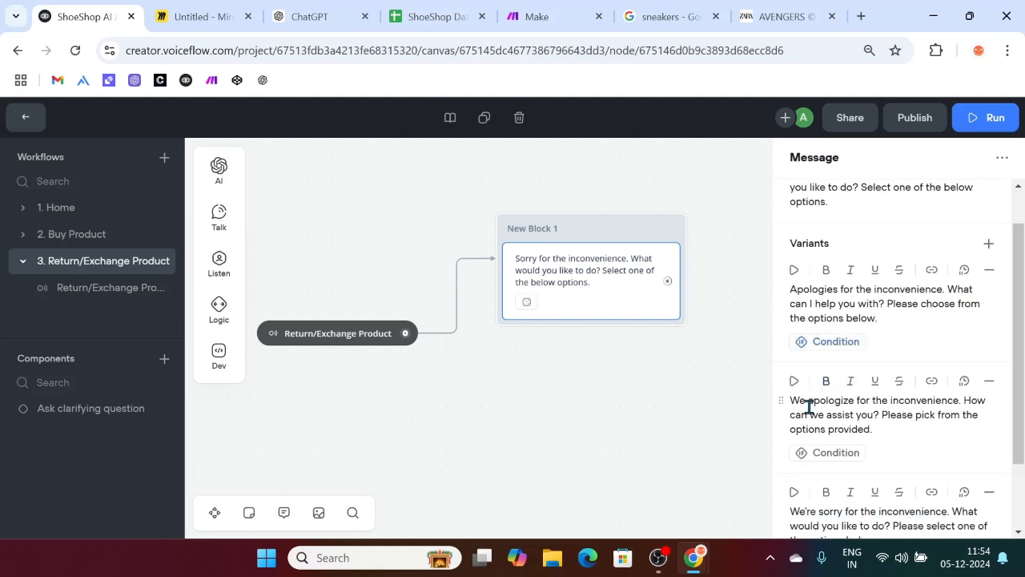
scroll(892, 411, down, 1)
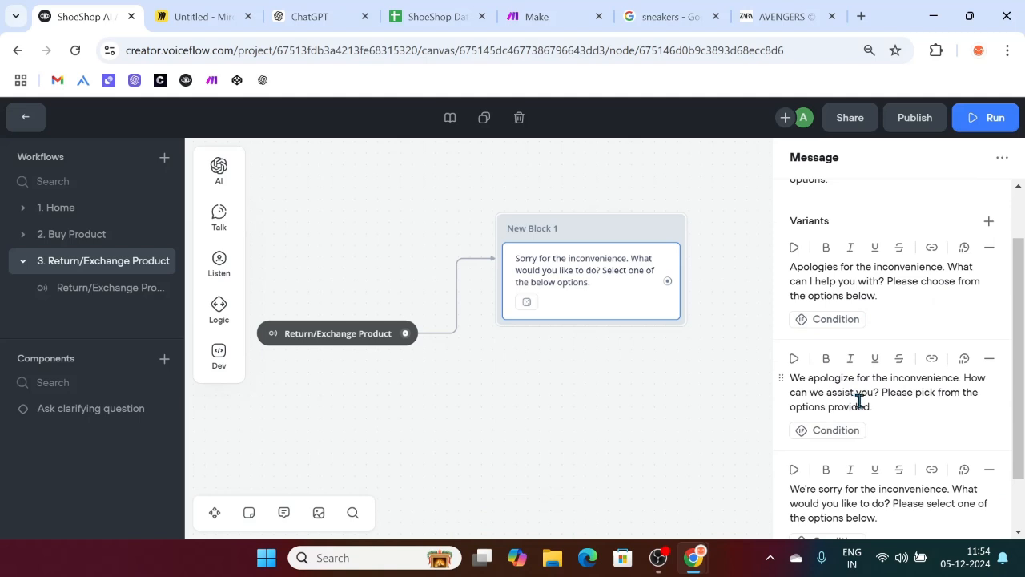
scroll(881, 431, down, 1)
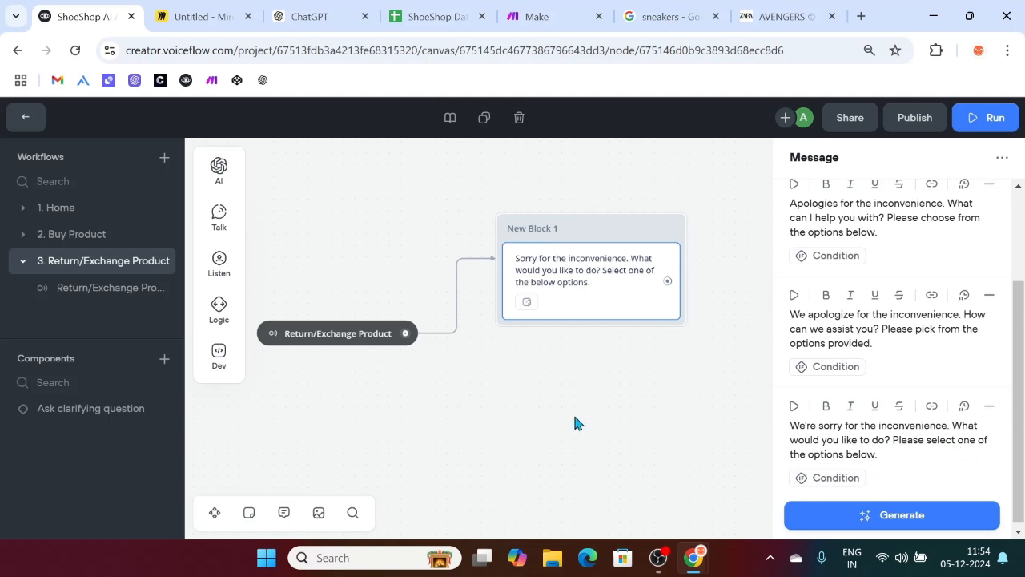
mouse_move(216, 240)
mouse_move(218, 262)
drag(273, 254, 493, 307)
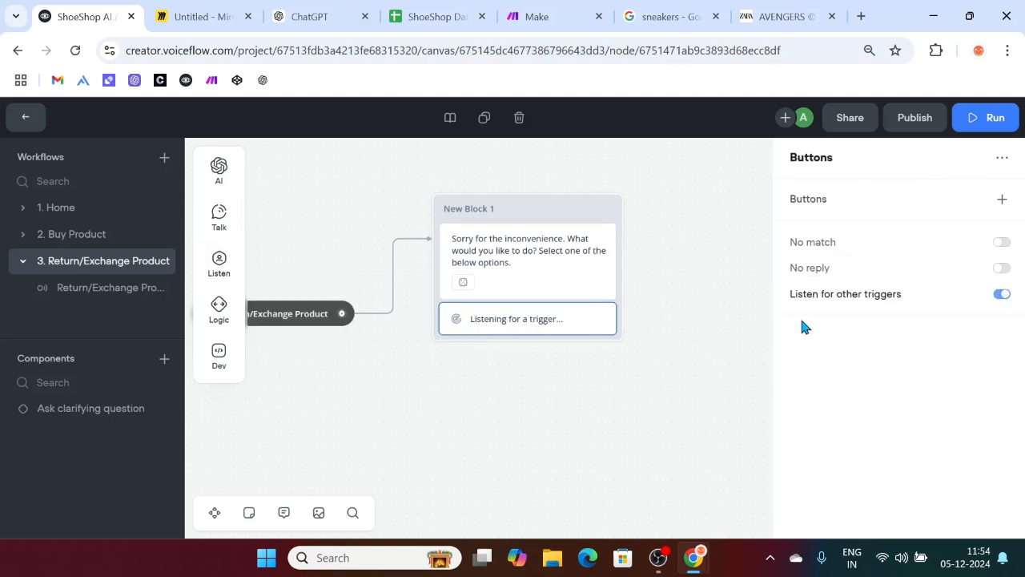
Step: Add two buttons: 'I just want to return' and 'I want to exchange for a new one'
click(1000, 200)
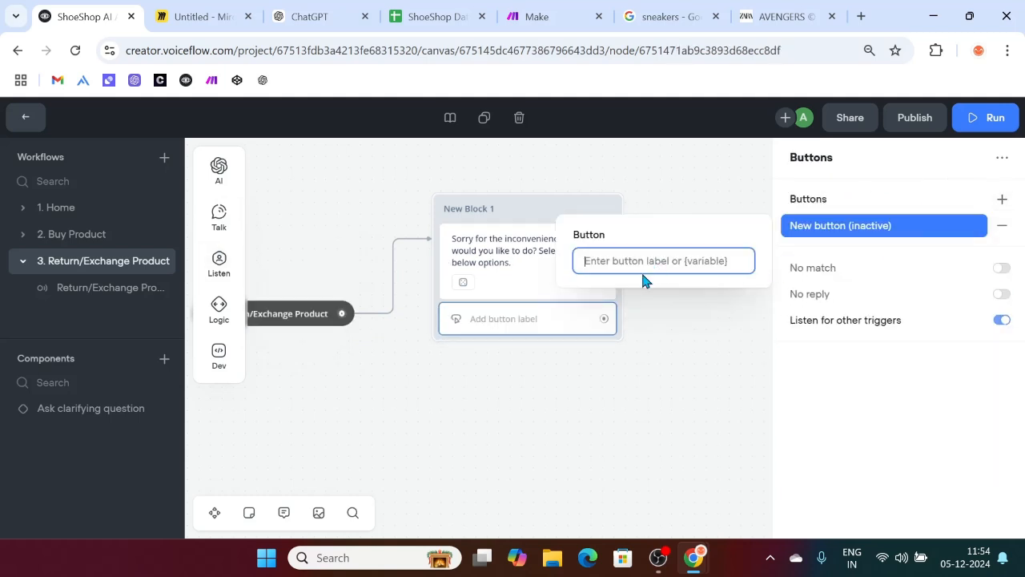
text(I just w)
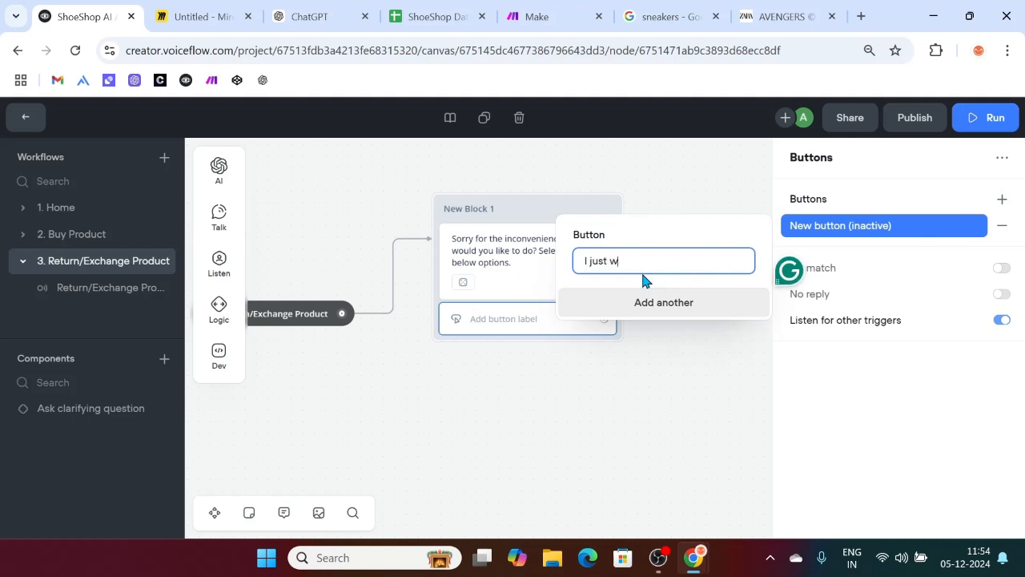
text(ant to return)
click(674, 303)
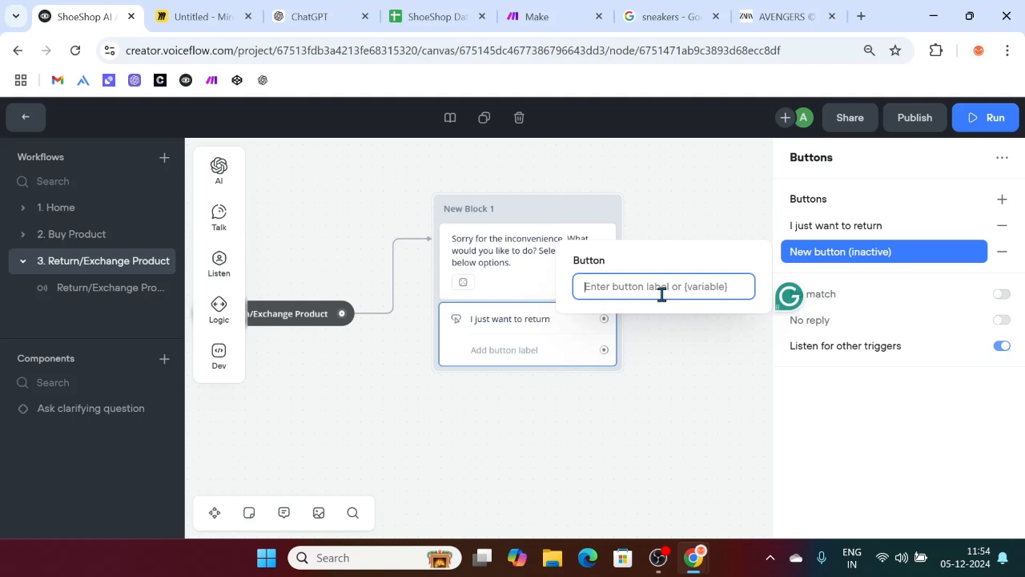
text(O)
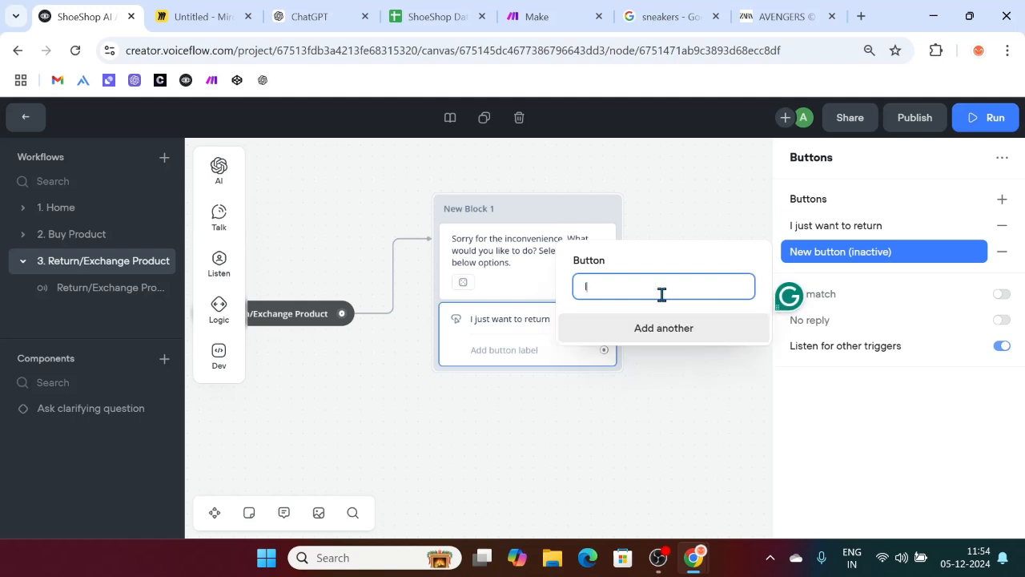
text( want to exchange for a new one)
click(687, 398)
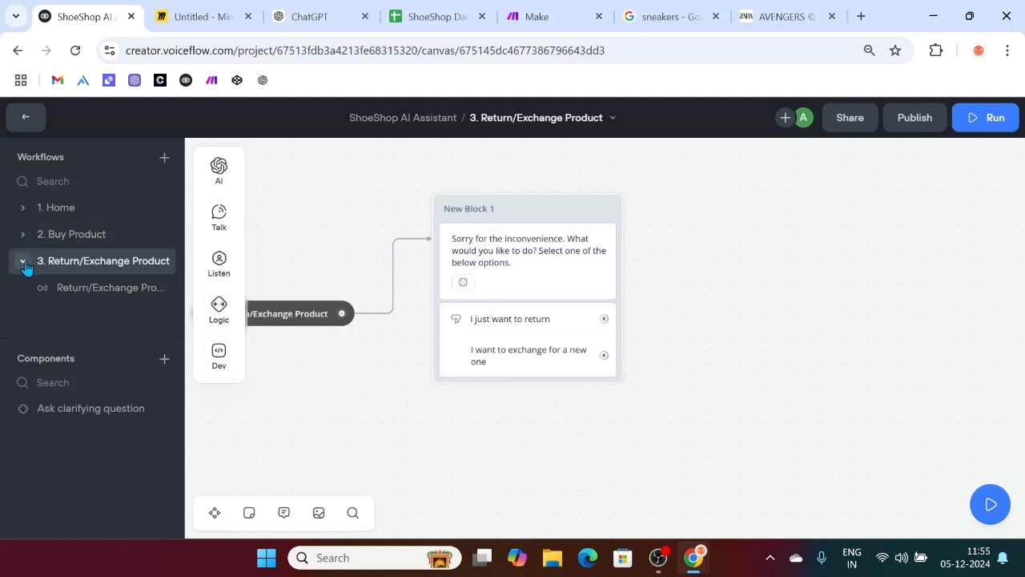
scroll(500, 446, right, 1)
scroll(402, 442, right, 1)
scroll(403, 441, up, 1)
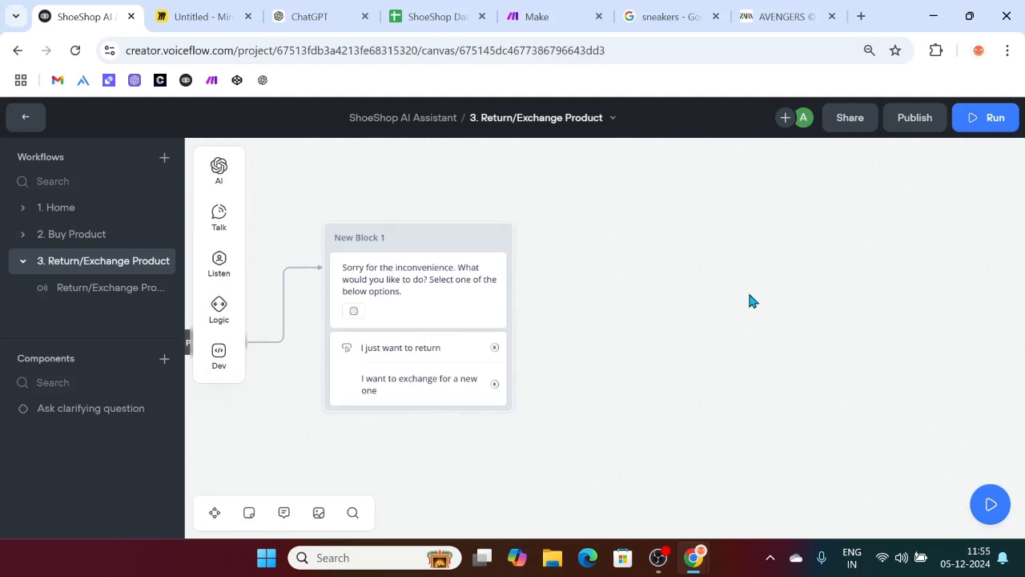
scroll(528, 350, down, 1)
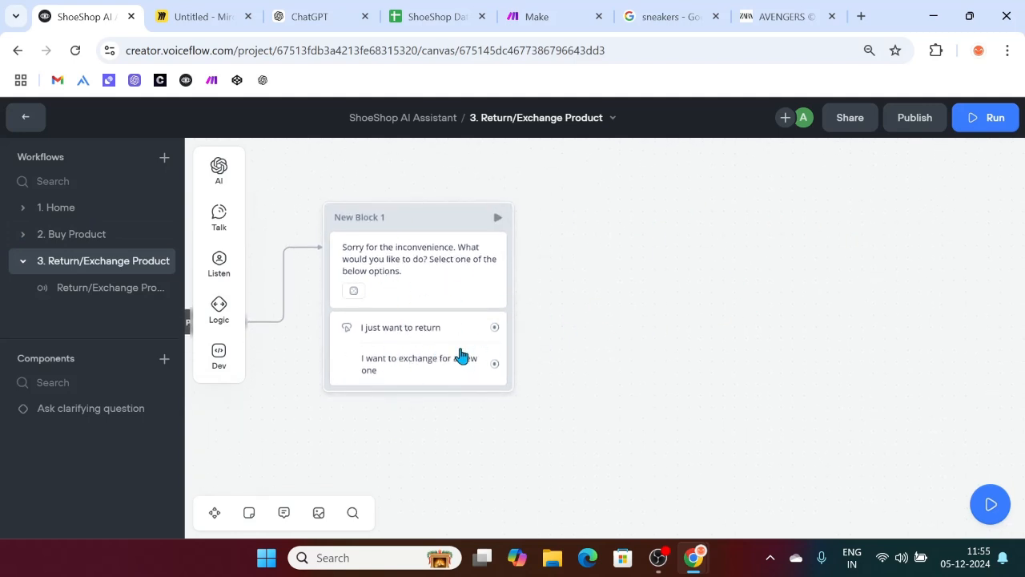
Step: Retitle New Block 1 as 'Return/Exchange' and open the 2. Buy Product workflow
click(565, 12)
click(85, 16)
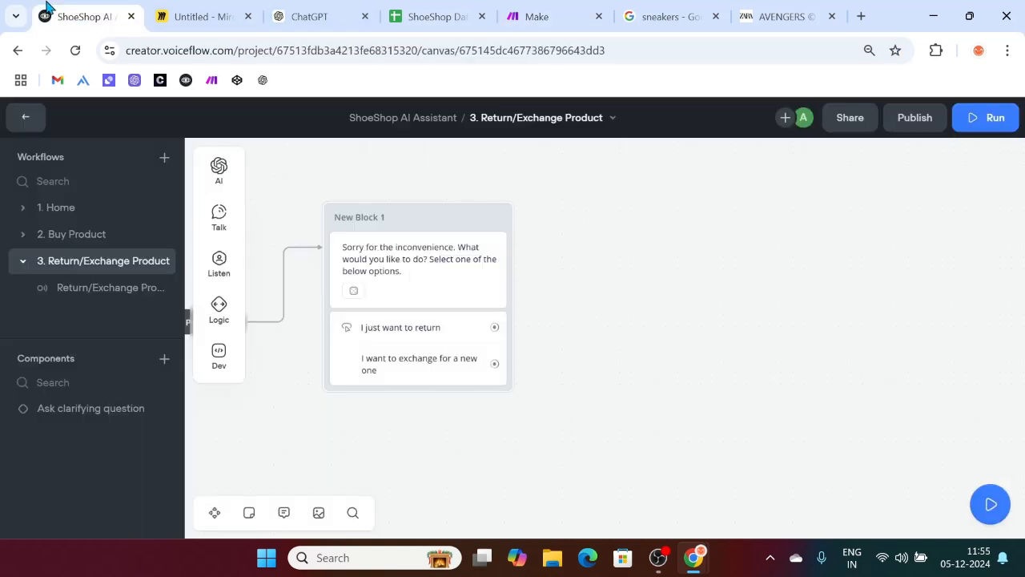
double_click(370, 217)
key(ctrl+a)
key(BackSpace)
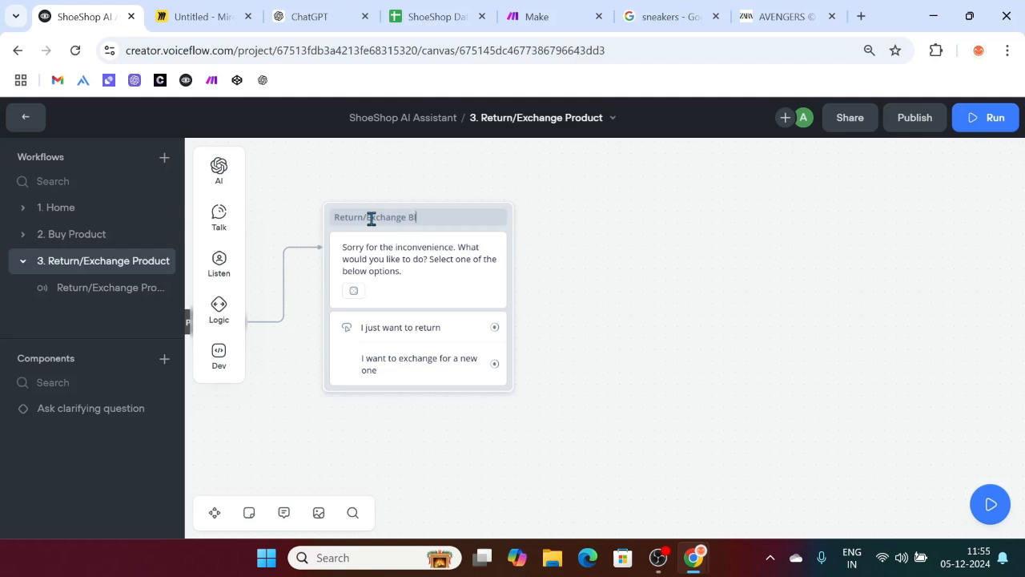
click(695, 320)
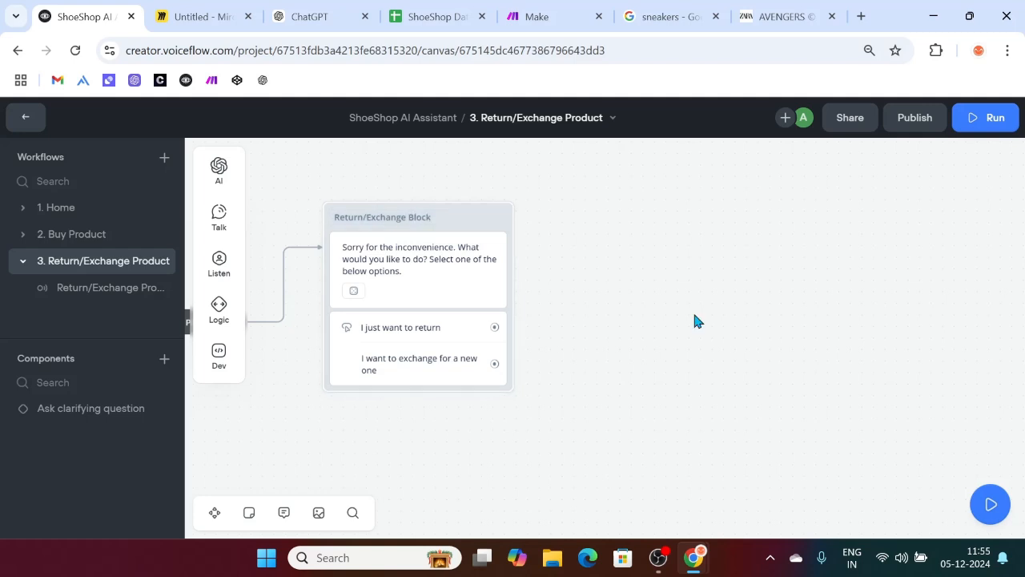
double_click(425, 217)
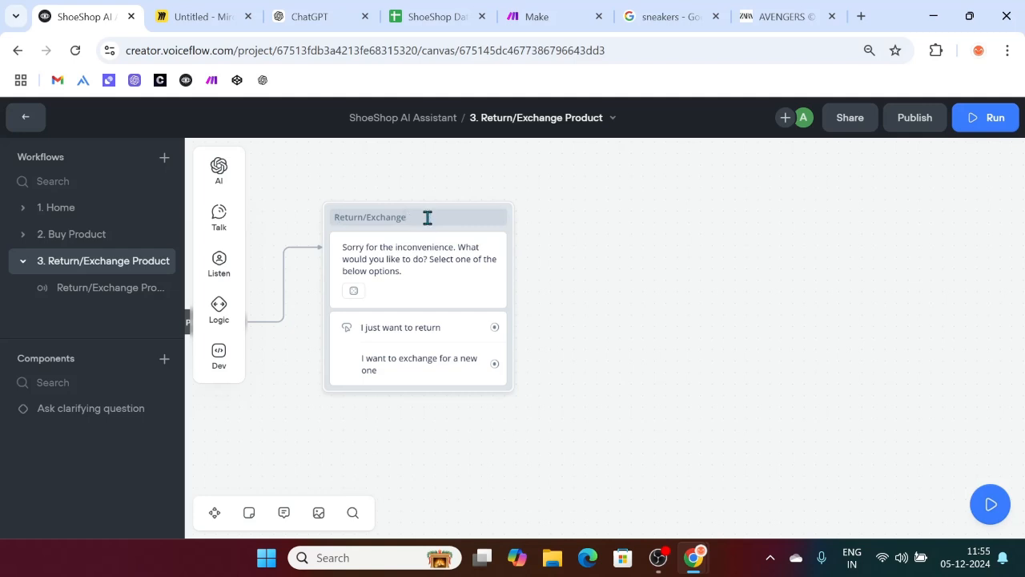
click(731, 285)
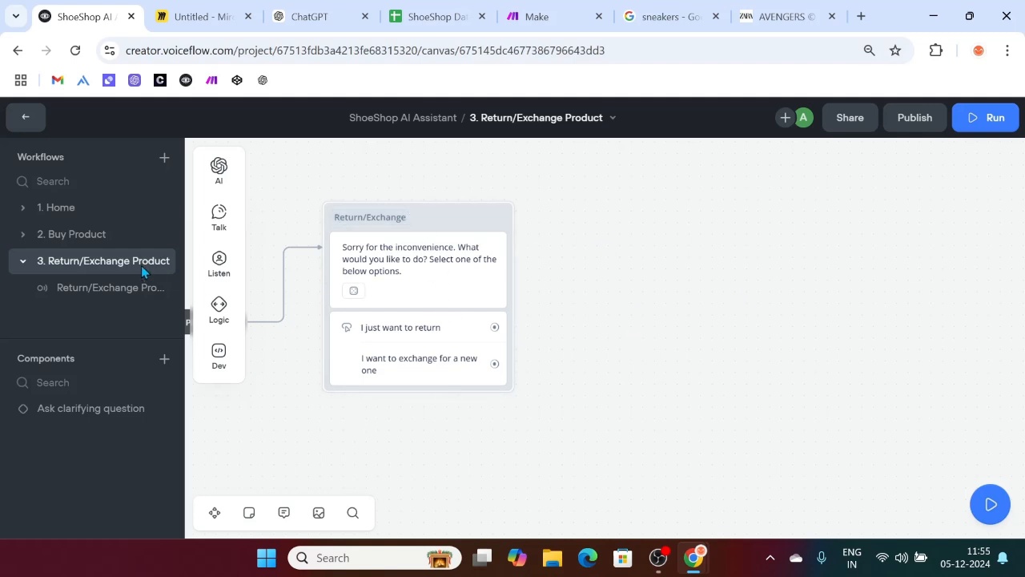
click(94, 234)
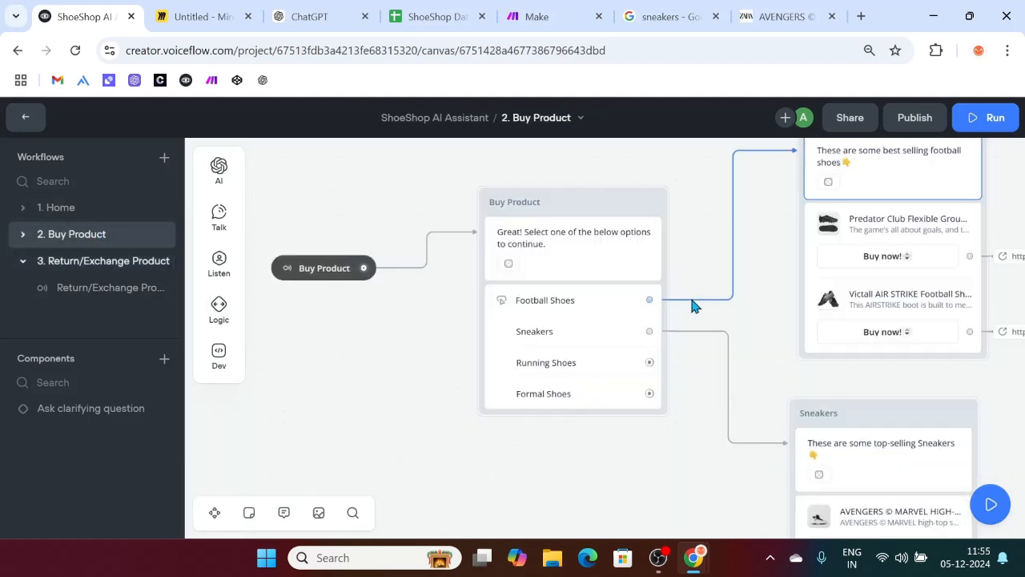
Step: Train the agent on the latest changes from the Run panel
click(990, 118)
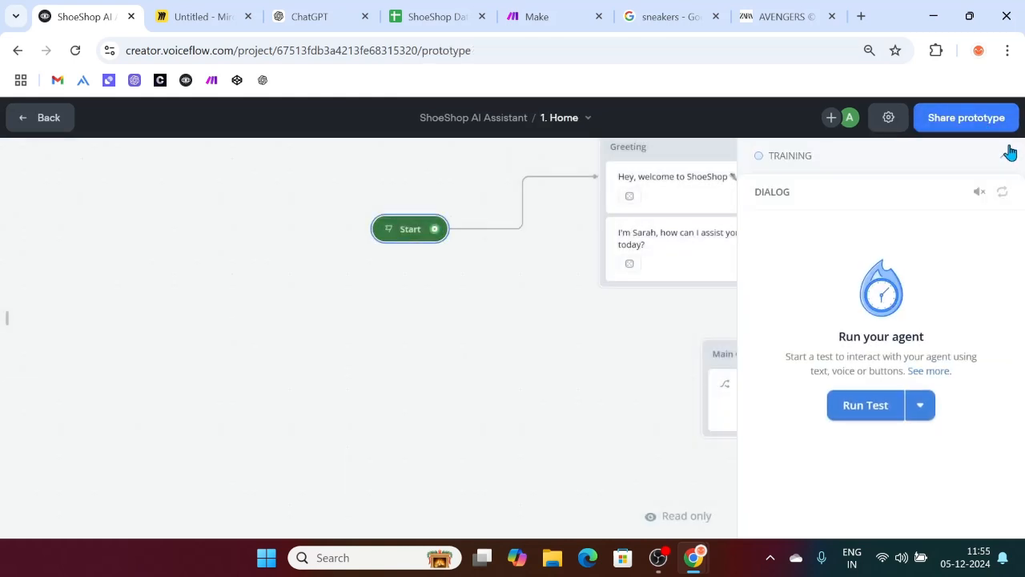
click(1009, 155)
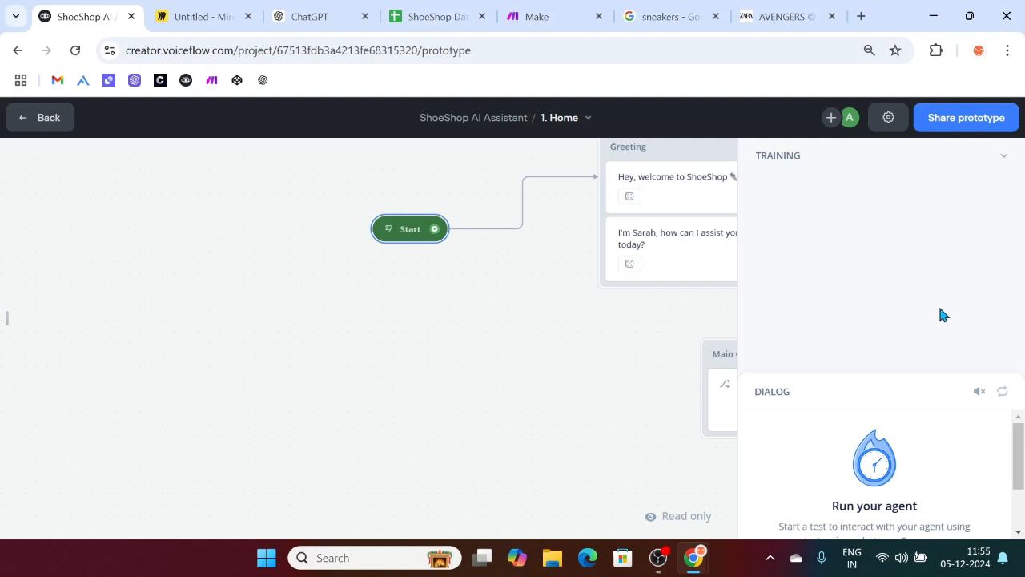
click(892, 336)
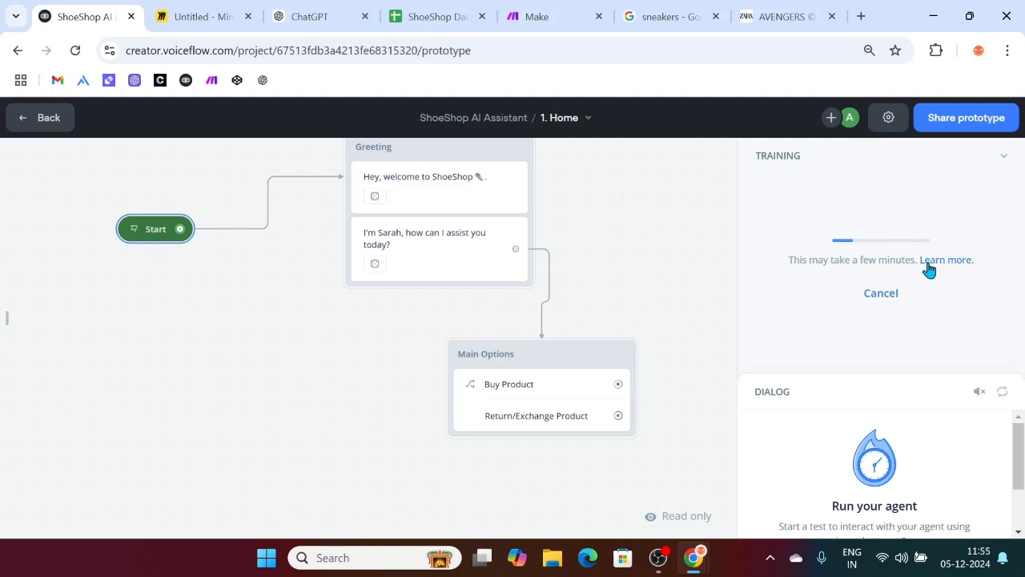
click(1004, 157)
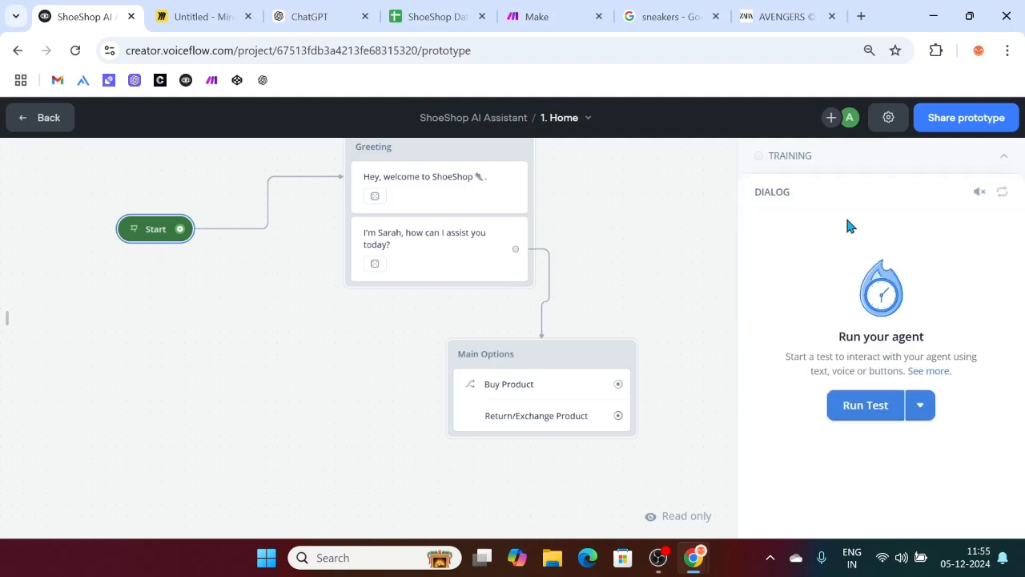
scroll(704, 317, right, 1)
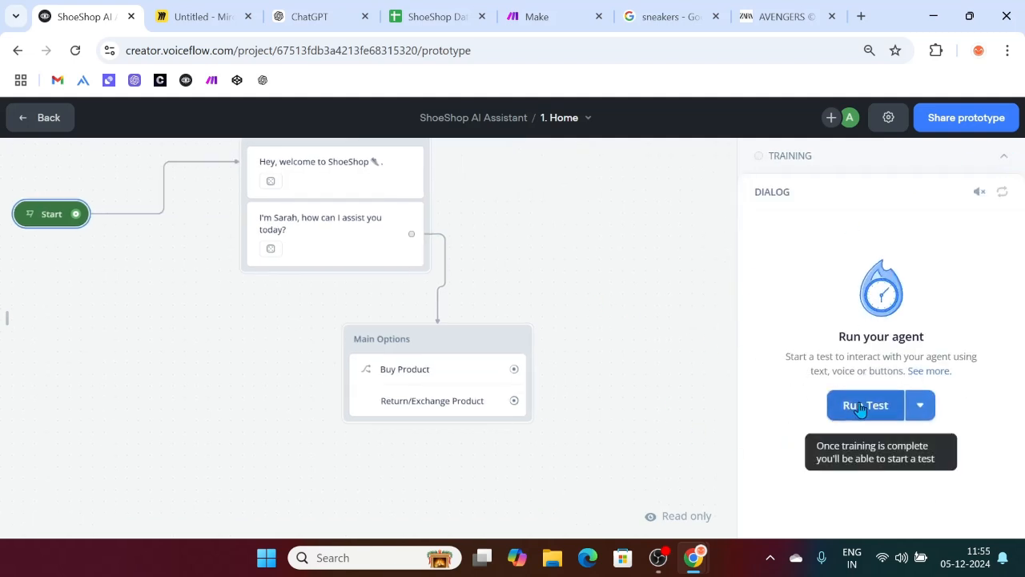
click(1004, 172)
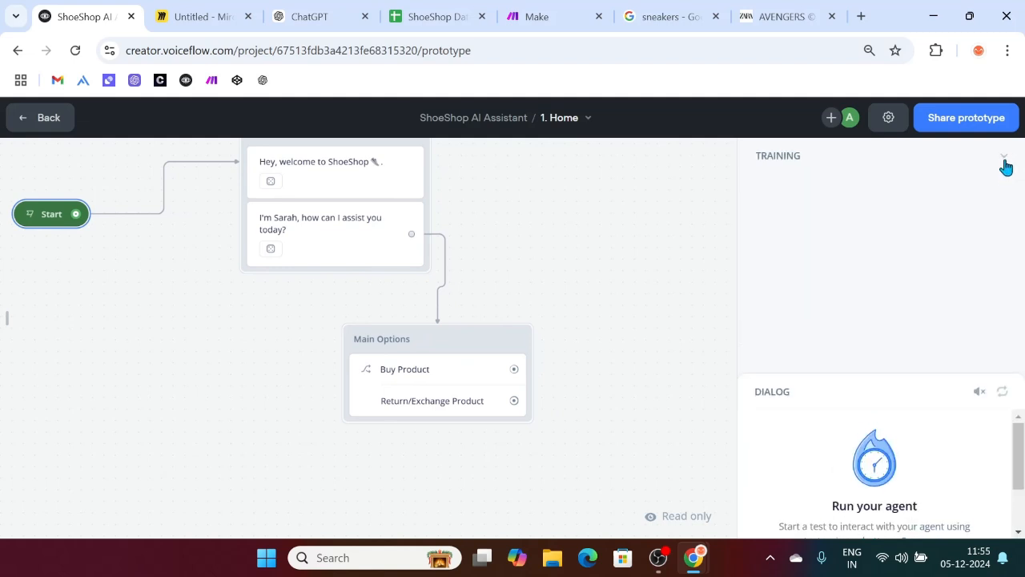
click(1005, 166)
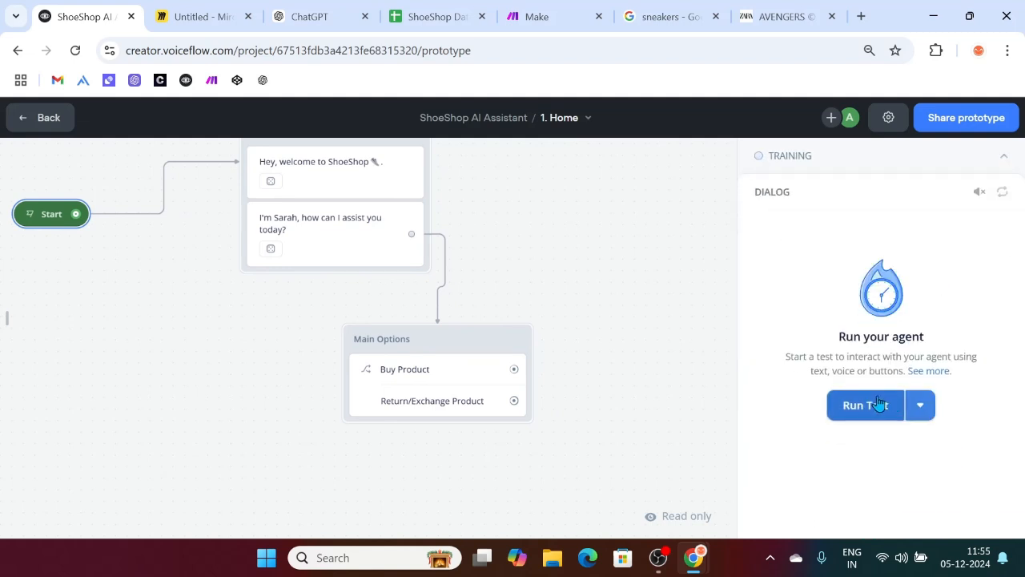
Step: Test with 'I got damaged running shoes', then return to editing the Return/Exchange message
click(875, 403)
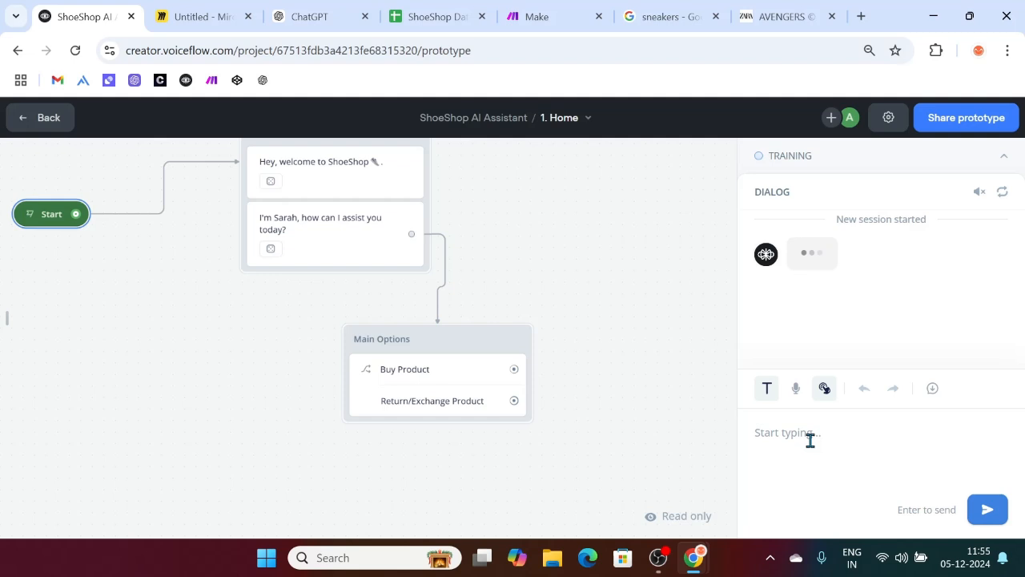
text(I got )
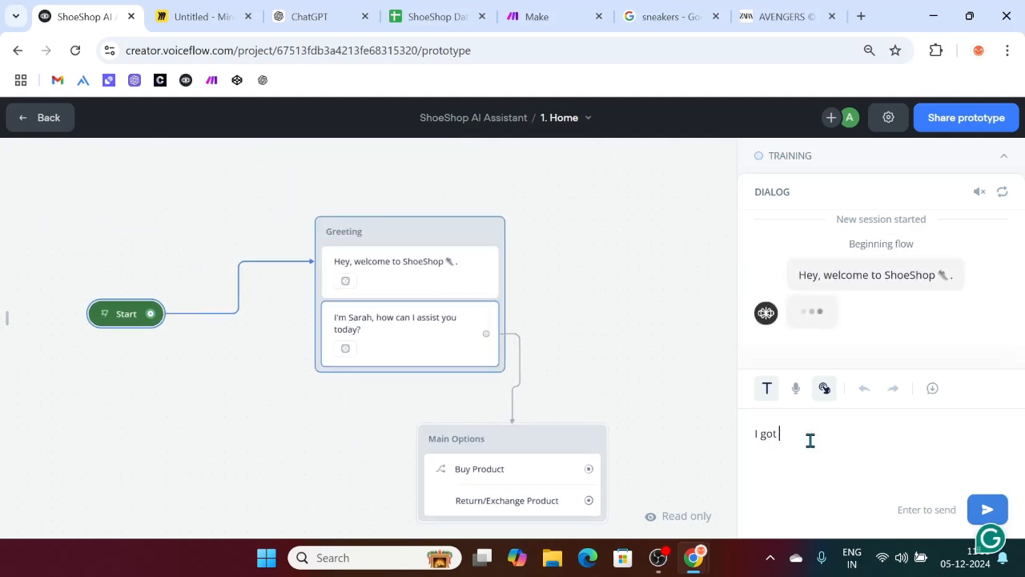
text(damaged running shoes)
key(Return)
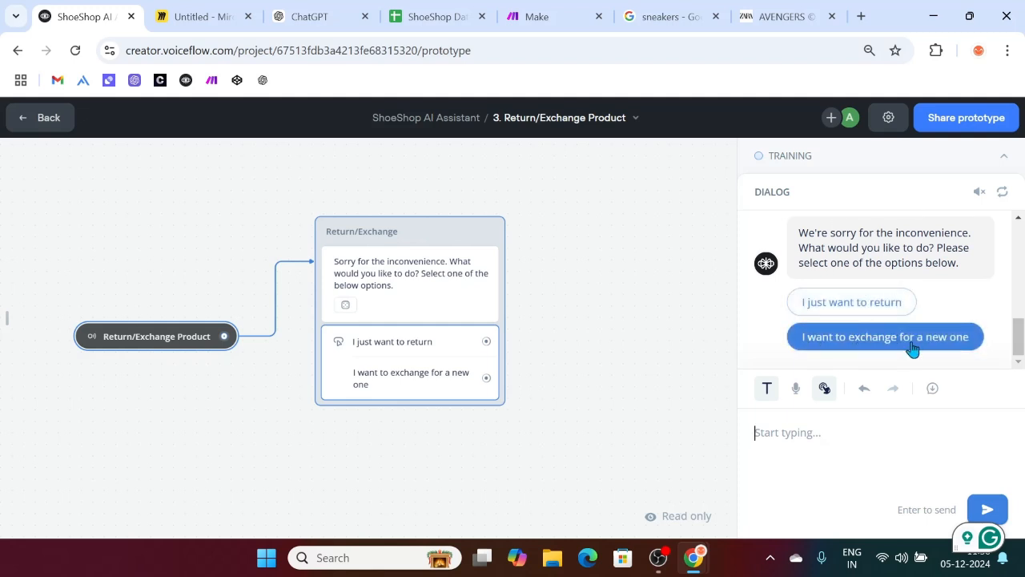
click(447, 316)
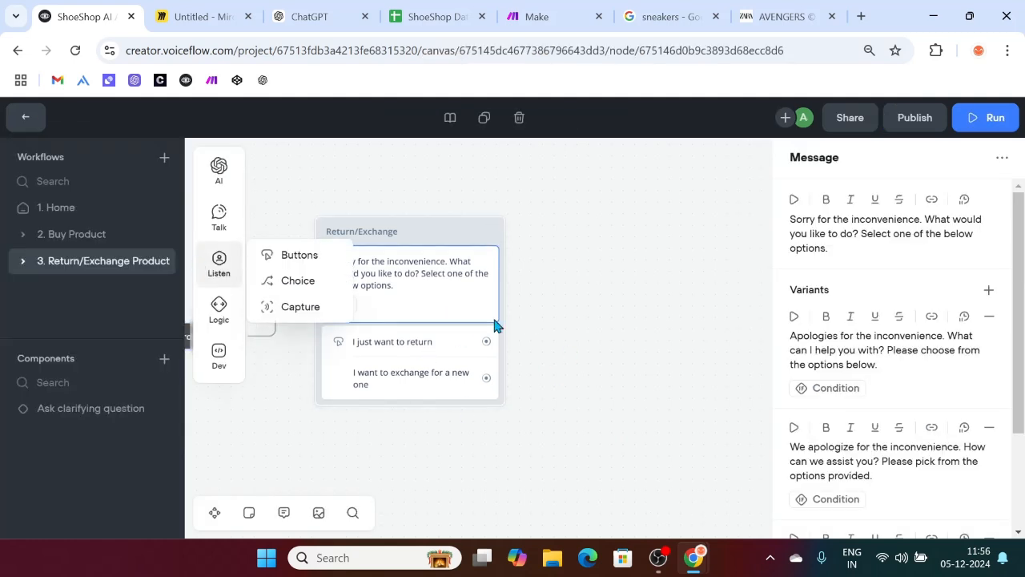
Step: After 'I just want to return', add a block with a message asking for the Order ID for the return
click(438, 376)
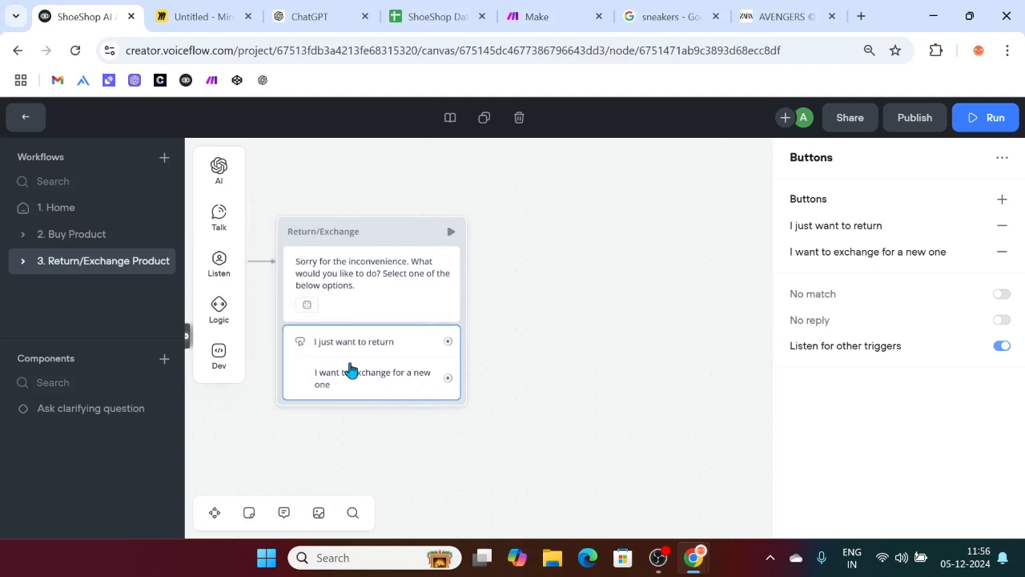
scroll(407, 361, right, 2)
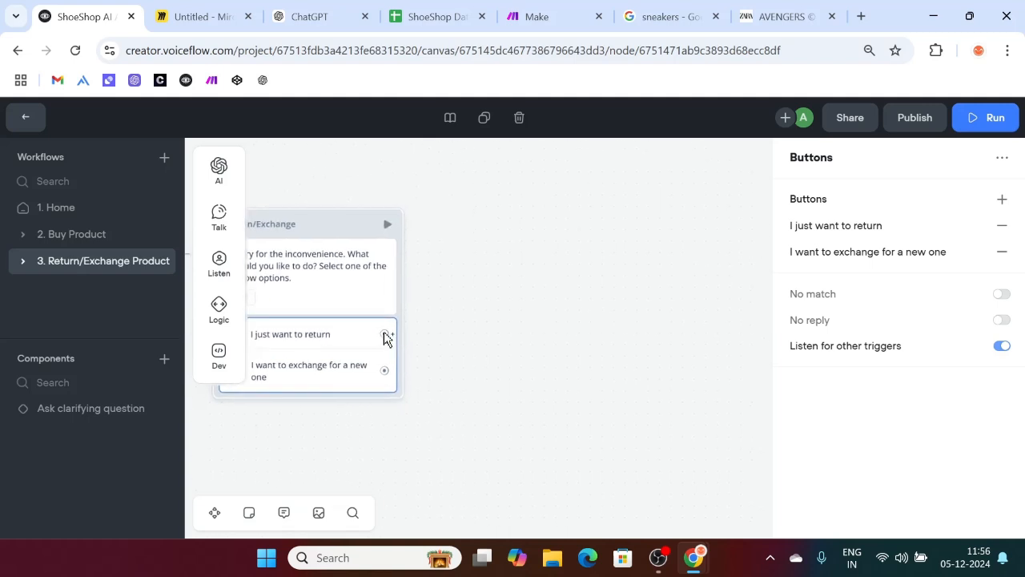
drag(404, 333, 461, 218)
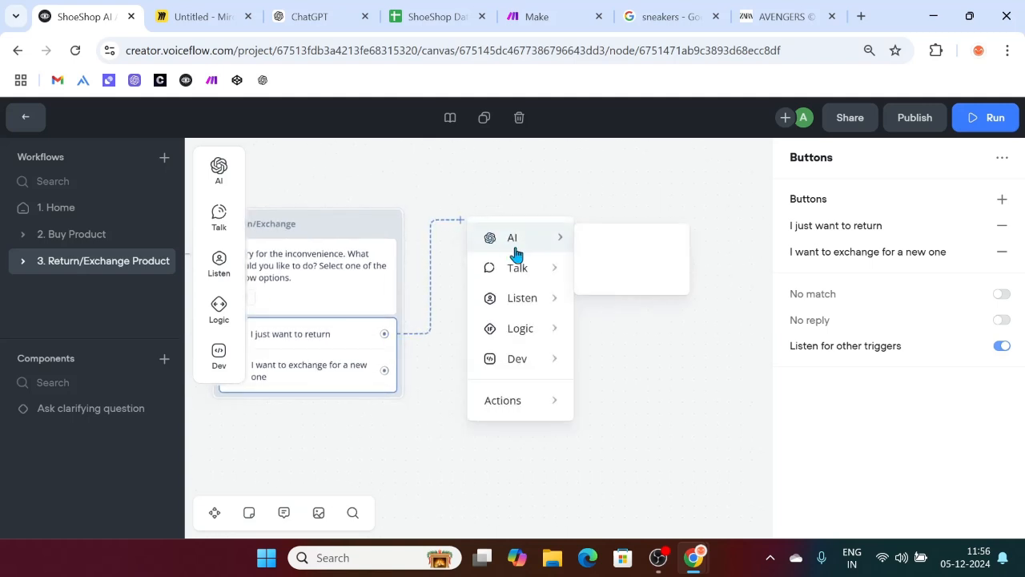
mouse_move(526, 273)
click(632, 275)
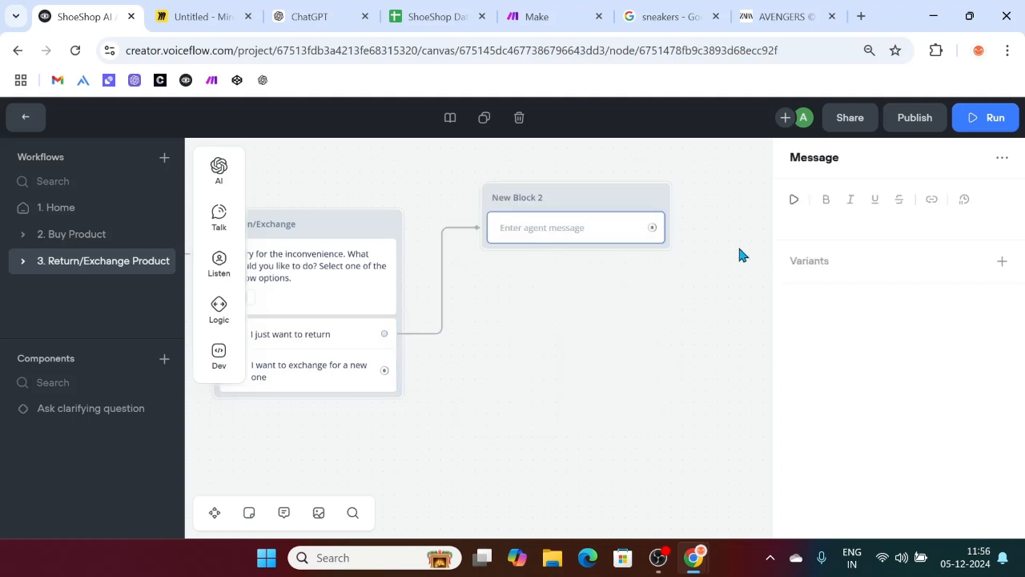
click(823, 221)
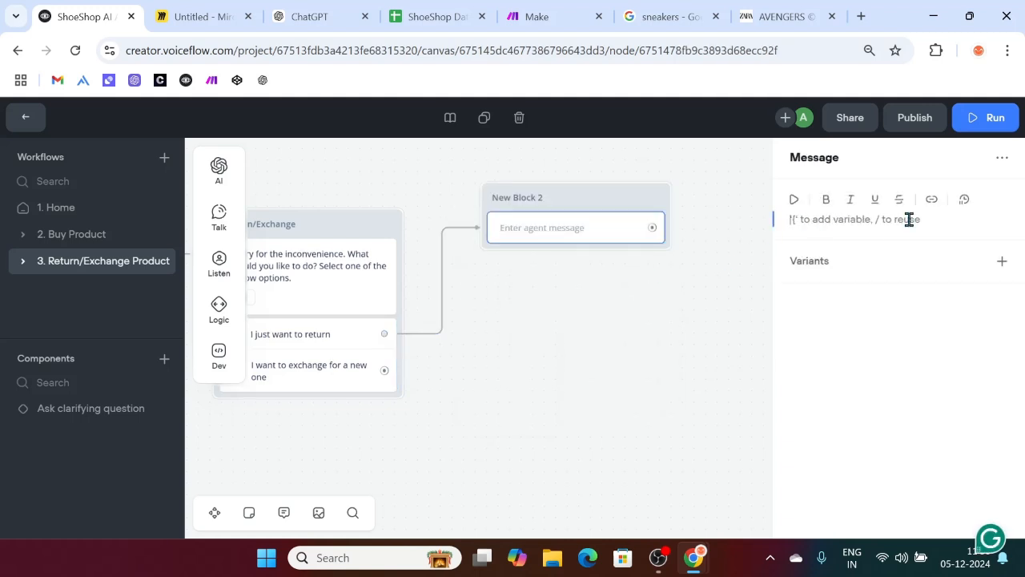
text(We)
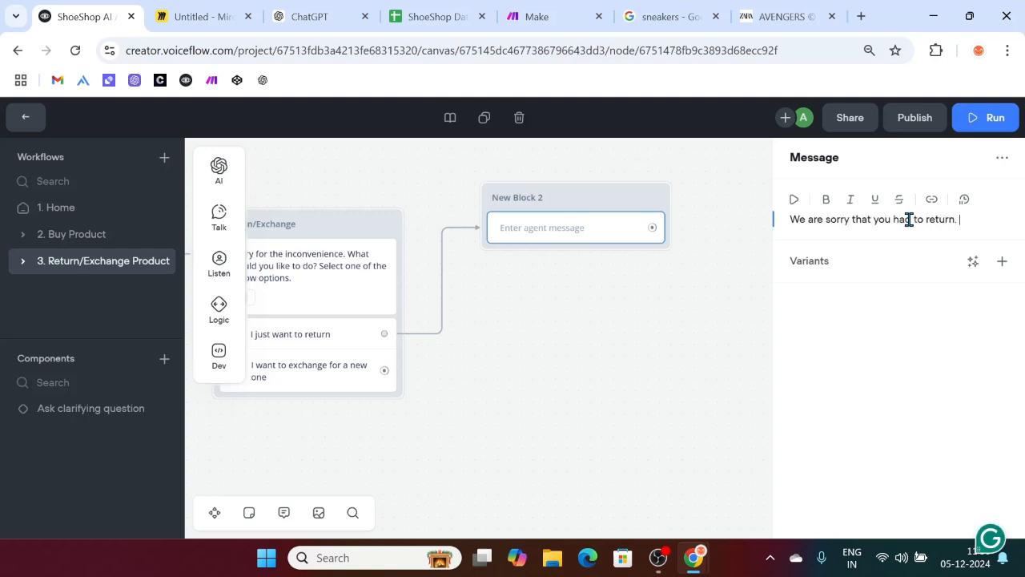
text(are sorry that you had to return. Give us your Order ID, we will initiate your return pr)
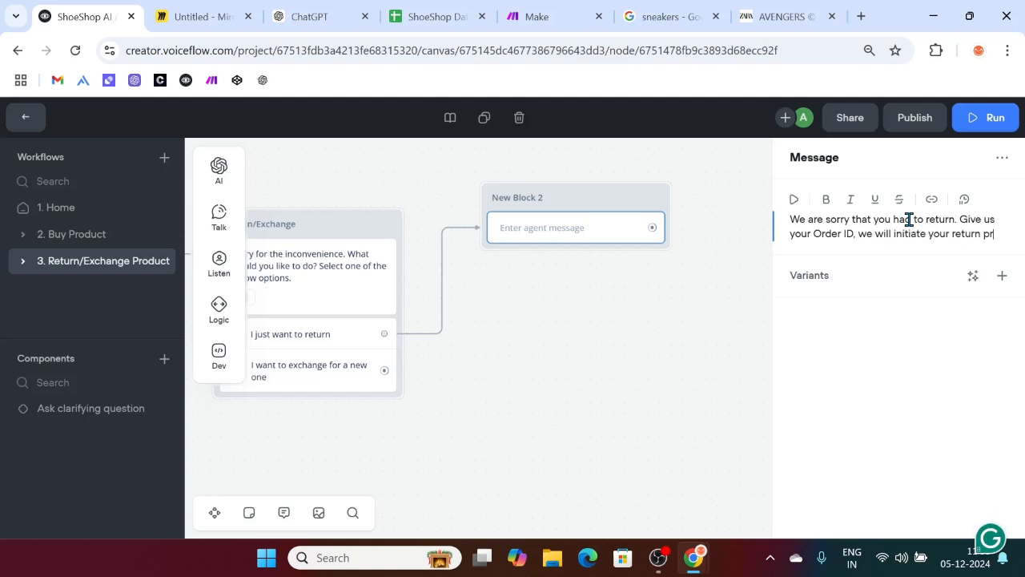
text(ocess.)
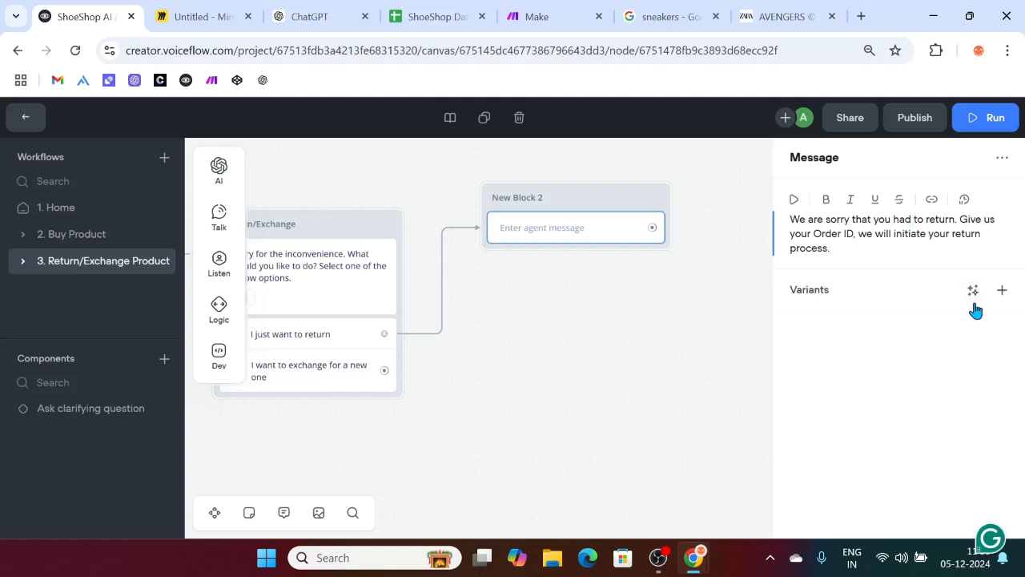
Step: Generate three variants of the Order ID request and change 'start' to 'initiate' in them
click(973, 291)
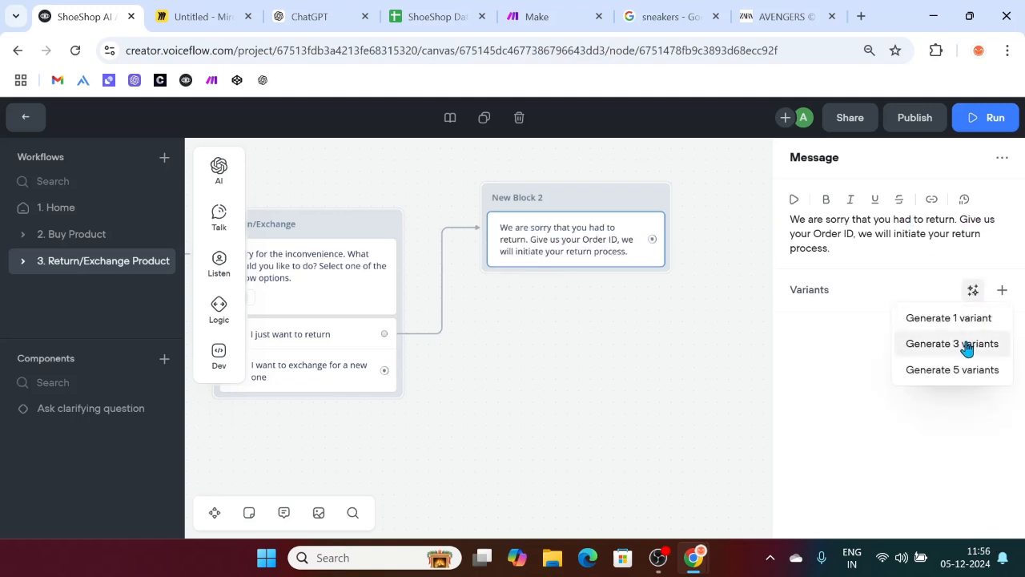
click(966, 344)
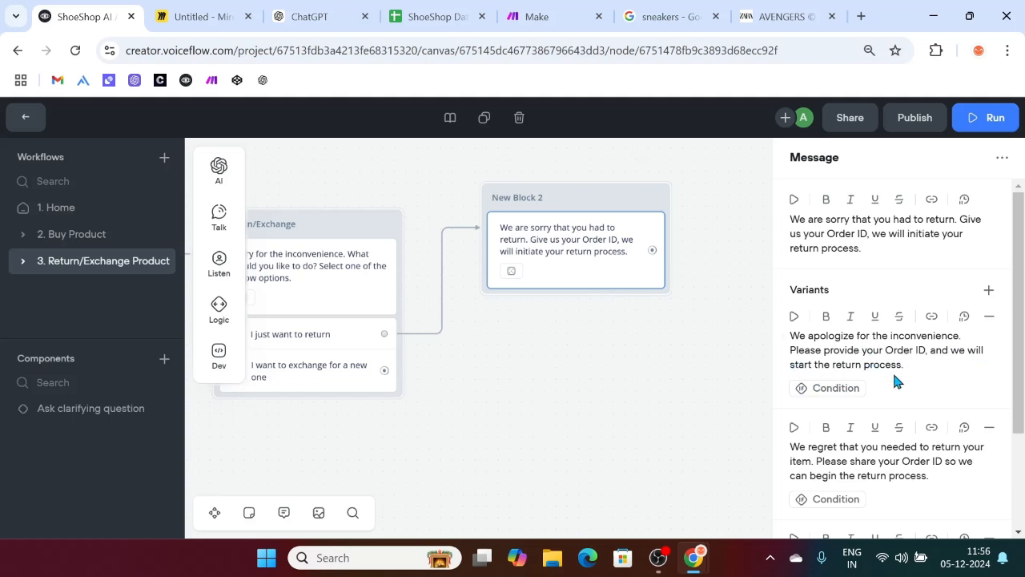
scroll(905, 369, down, 2)
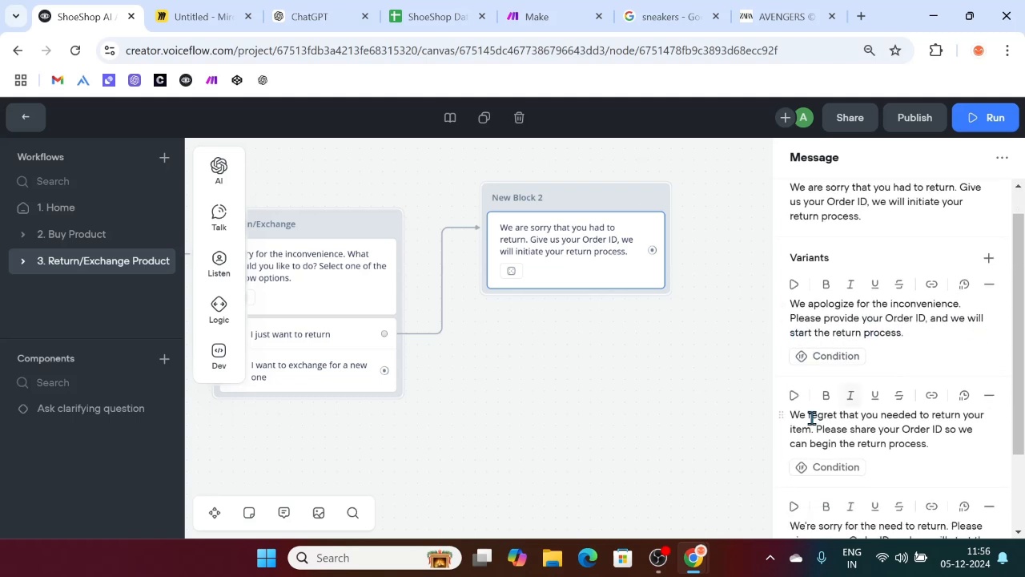
scroll(960, 418, down, 1)
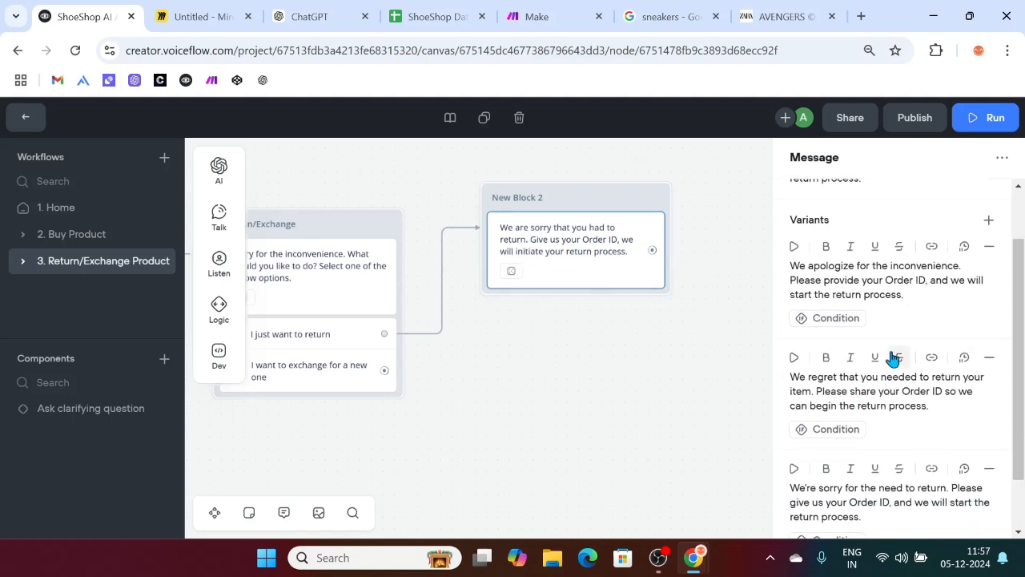
scroll(892, 358, down, 3)
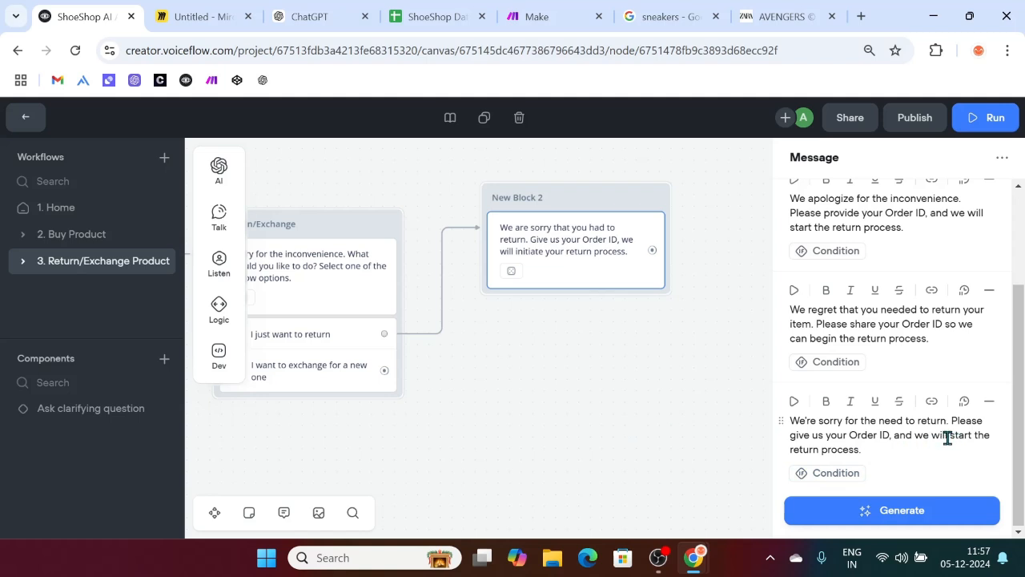
drag(950, 437, 969, 438)
text(initi)
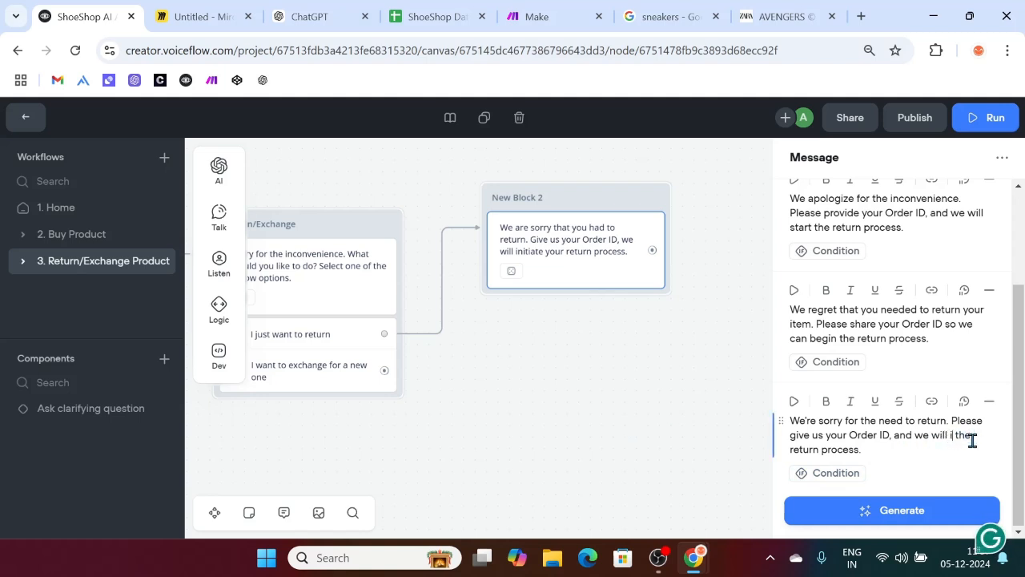
text(the)
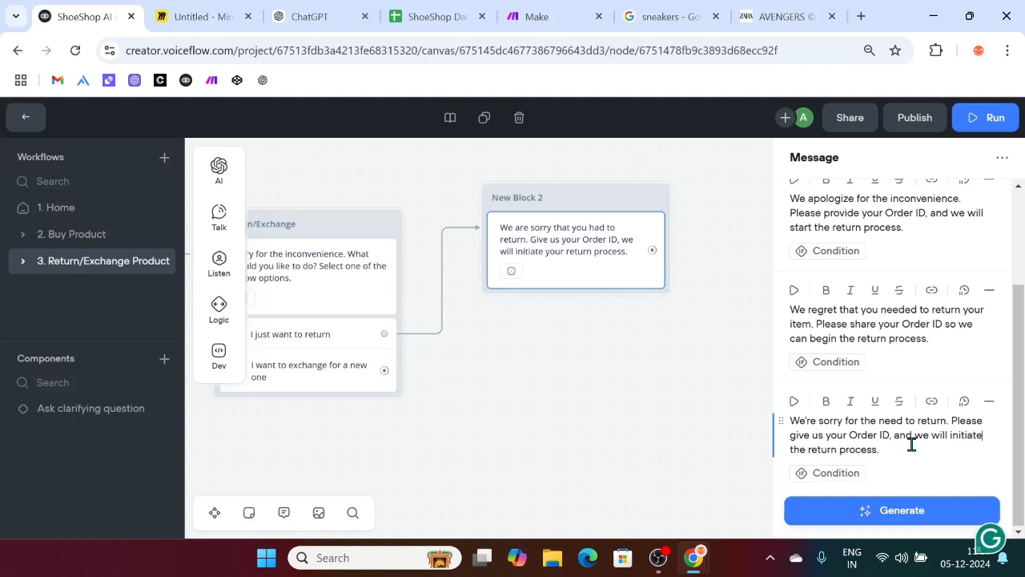
scroll(873, 345, up, 1)
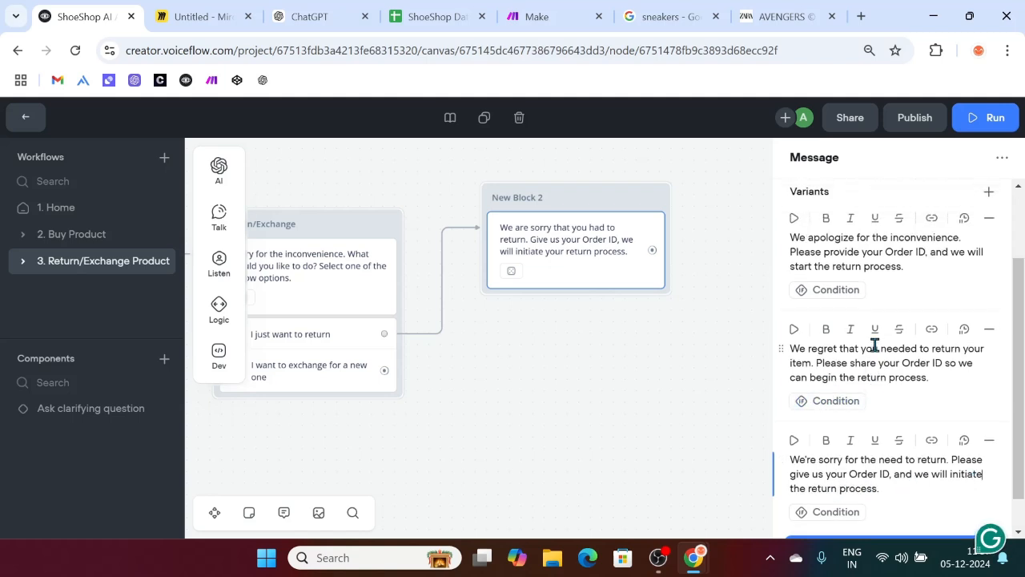
key(BackSpace)
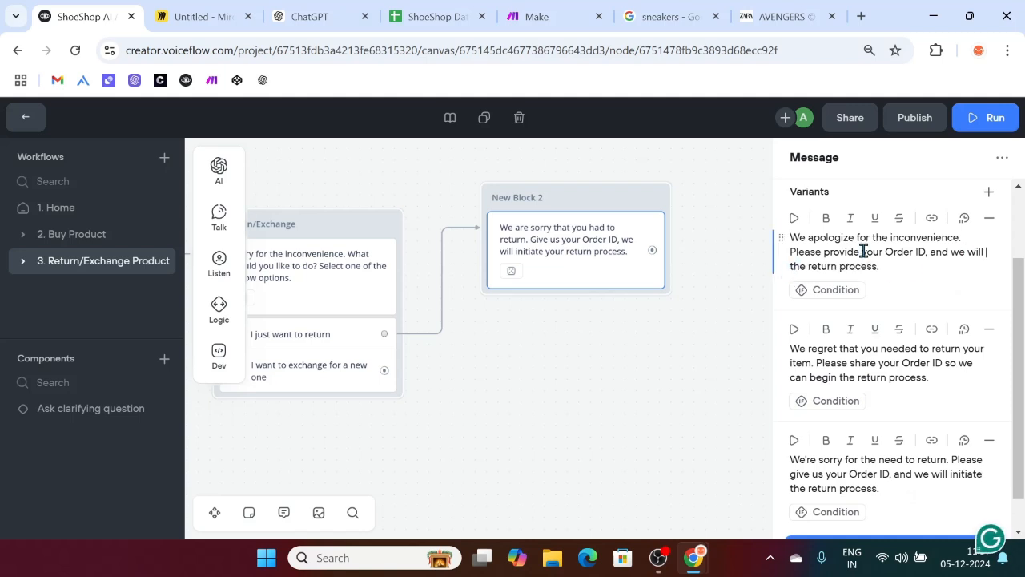
text(be)
key(BackSpace)
key(BackSpace)
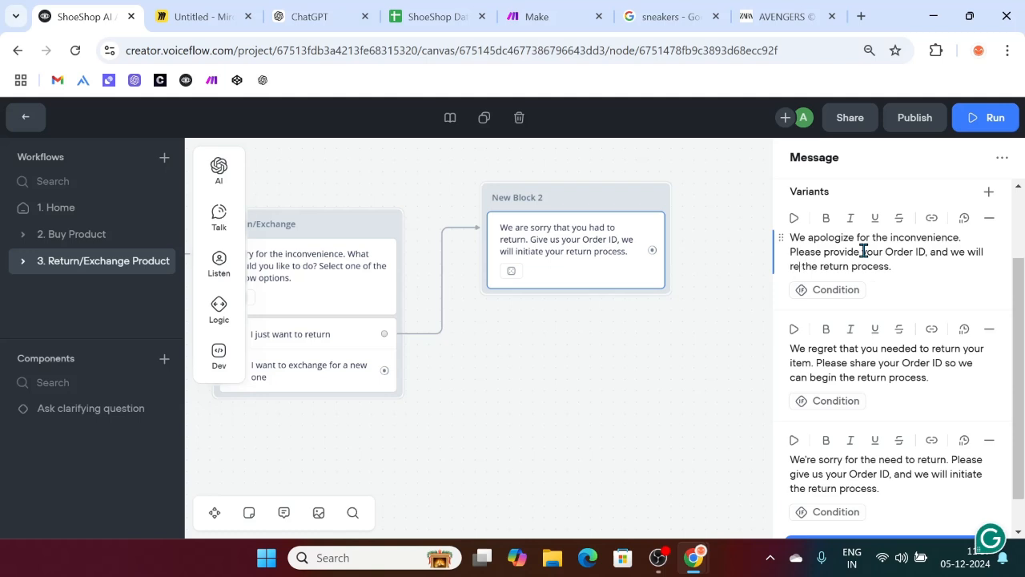
text(initiate)
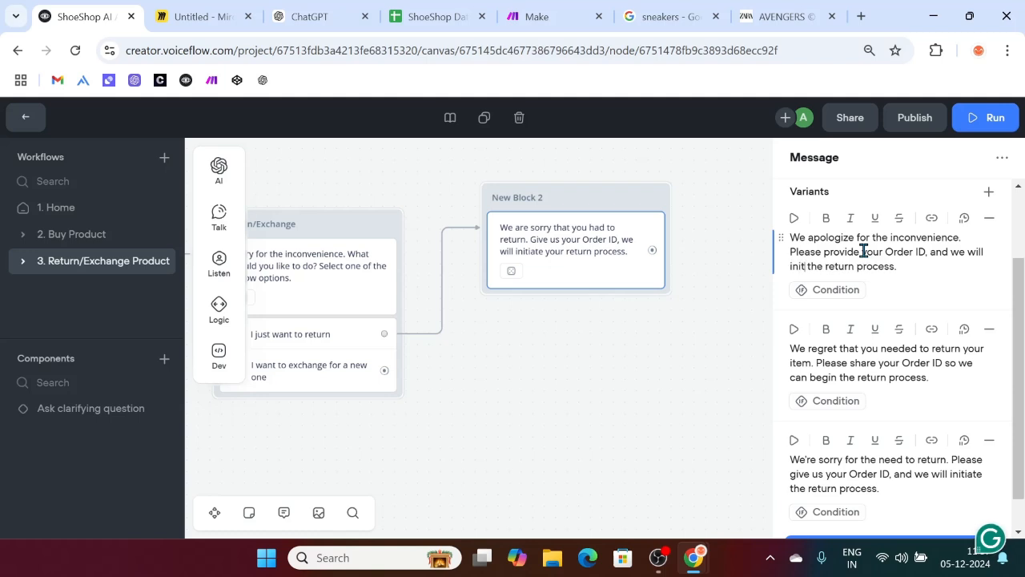
Step: Add a Capture step beneath the Order ID message in New Block 2
click(921, 268)
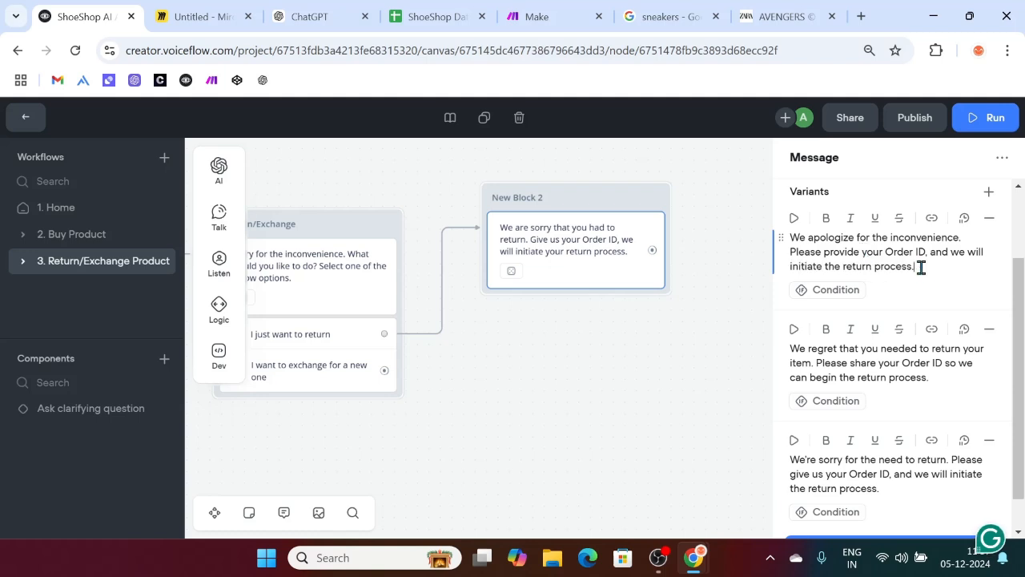
scroll(919, 300, up, 2)
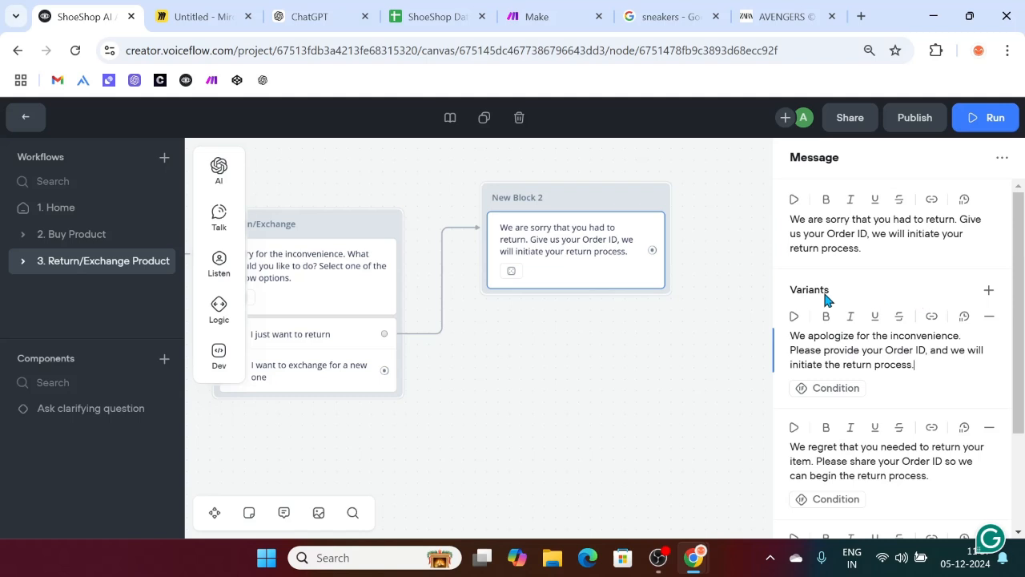
click(619, 353)
mouse_move(224, 272)
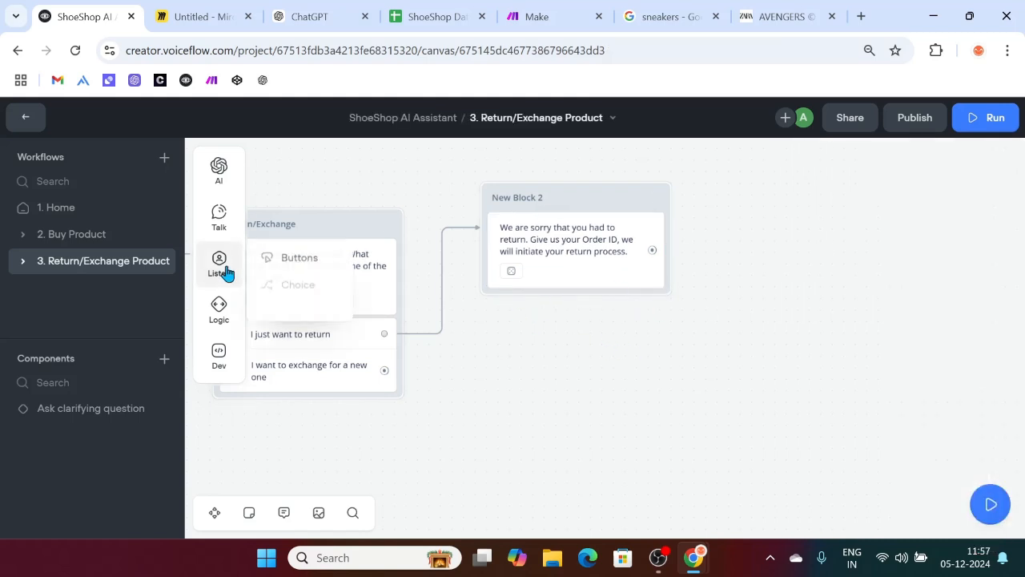
drag(291, 305, 585, 310)
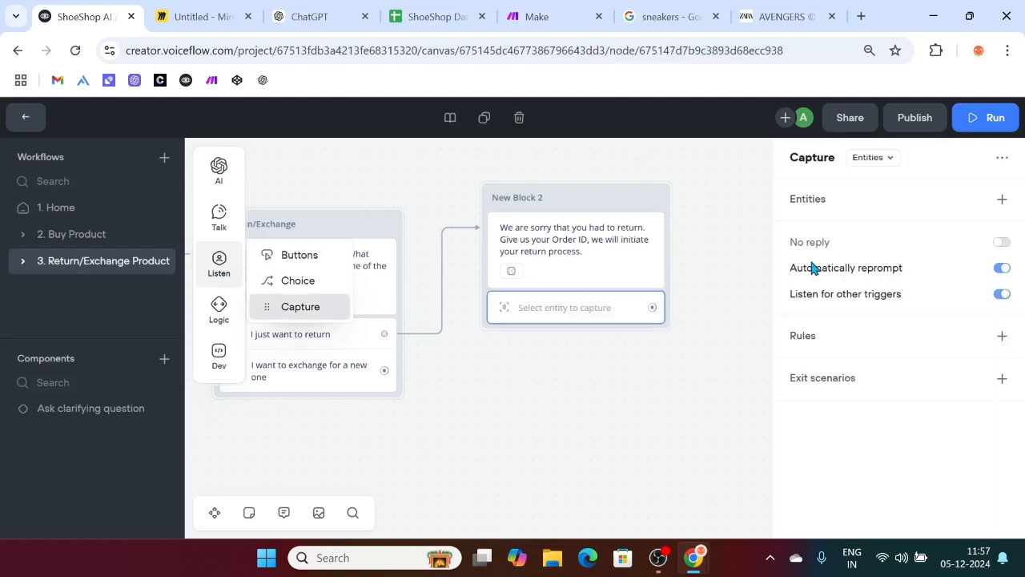
click(450, 12)
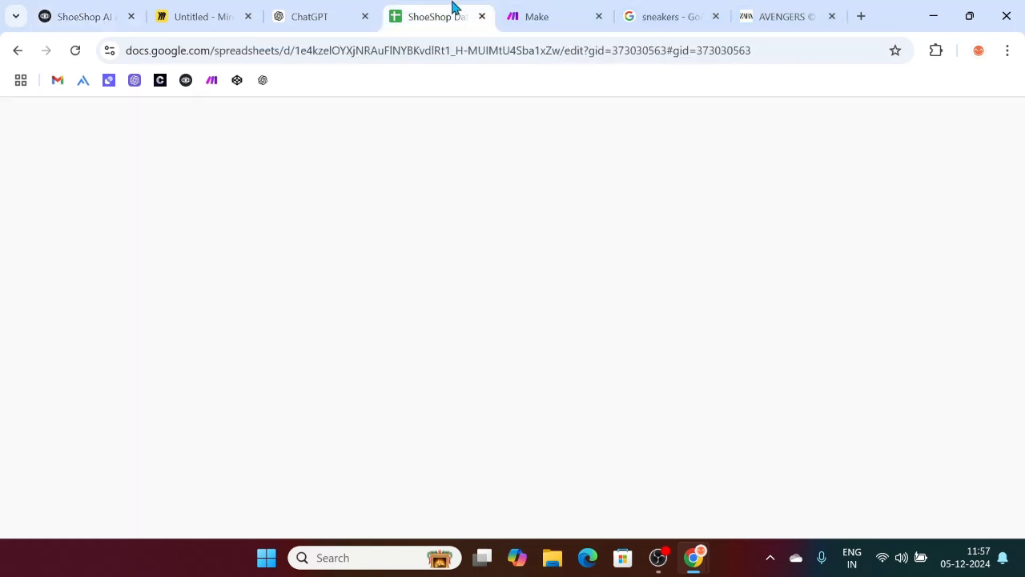
click(281, 519)
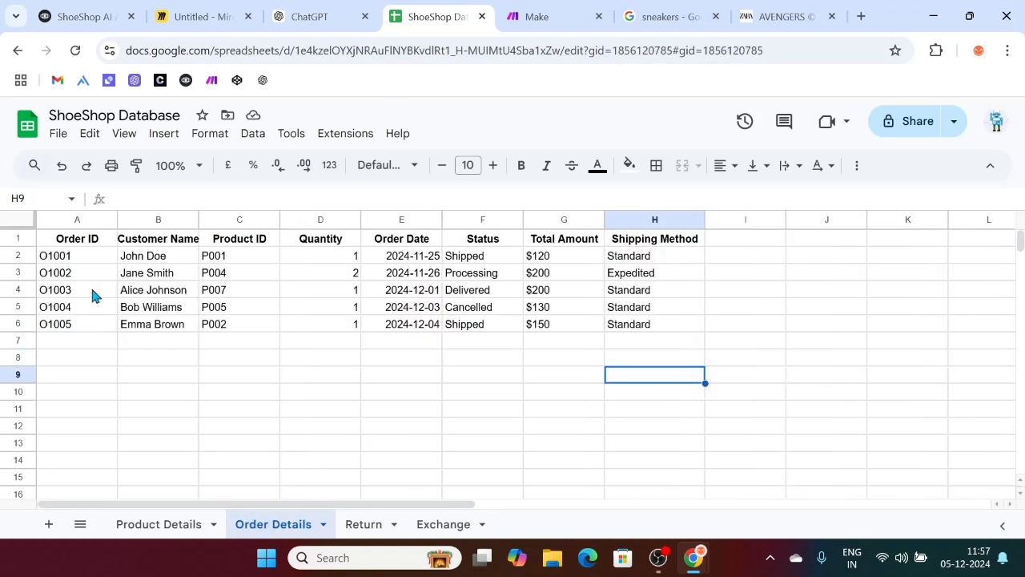
click(77, 258)
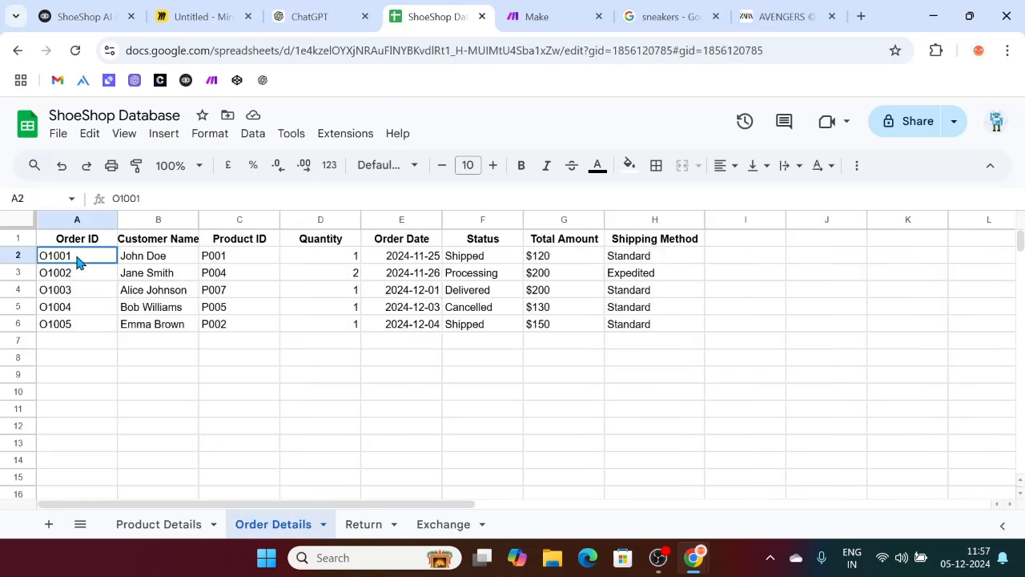
click(71, 311)
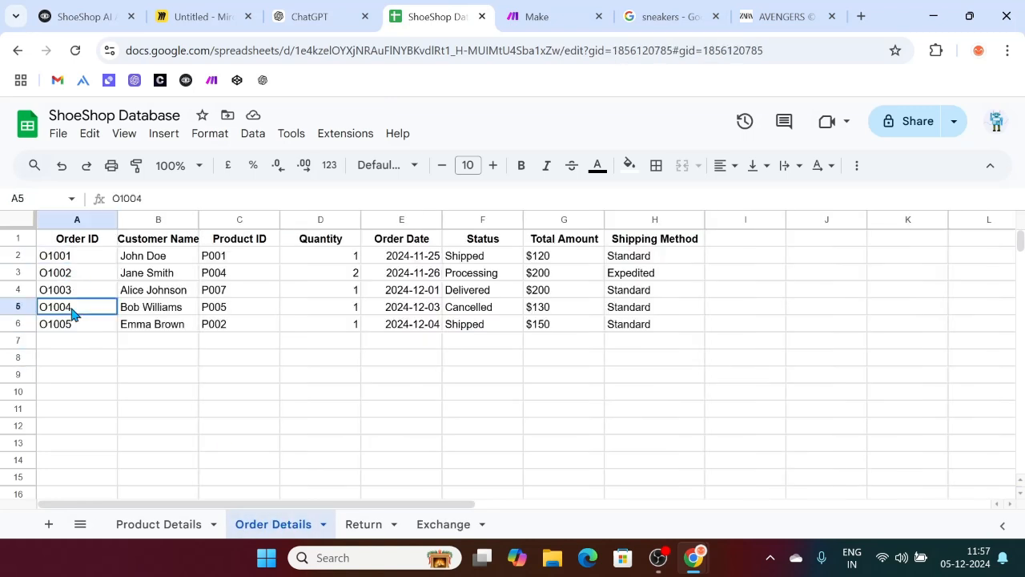
click(155, 308)
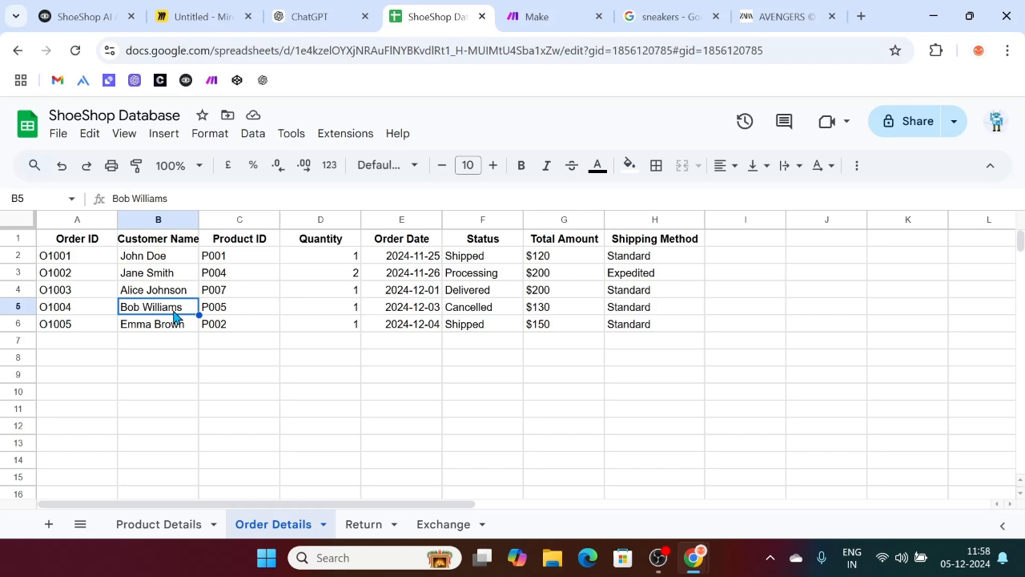
click(61, 312)
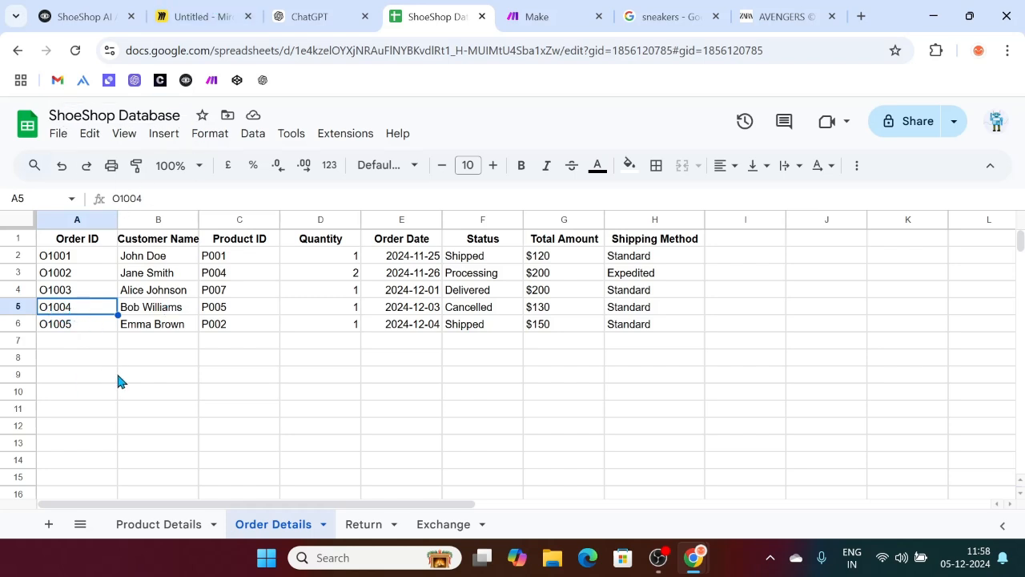
click(361, 530)
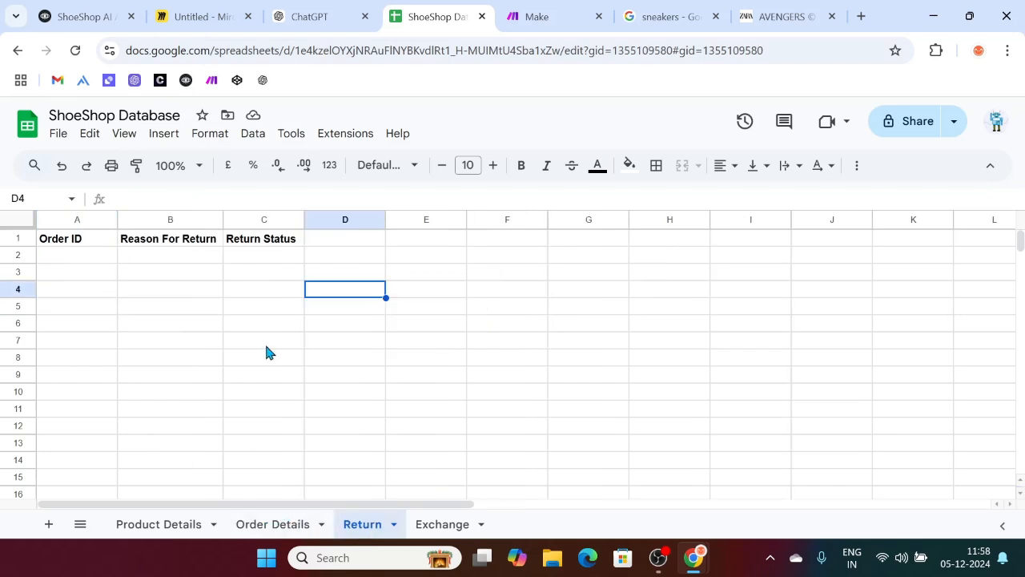
click(84, 258)
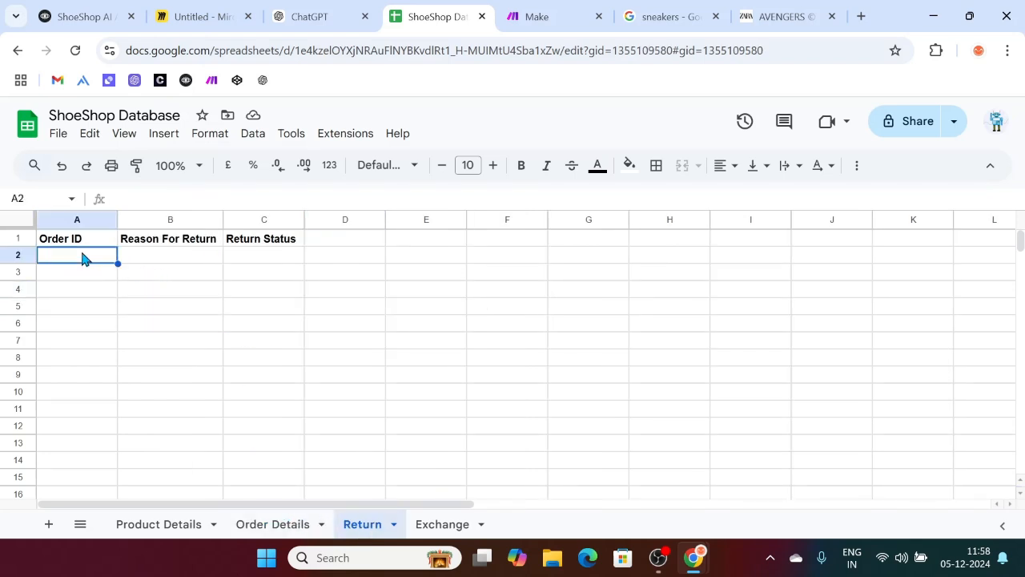
click(171, 260)
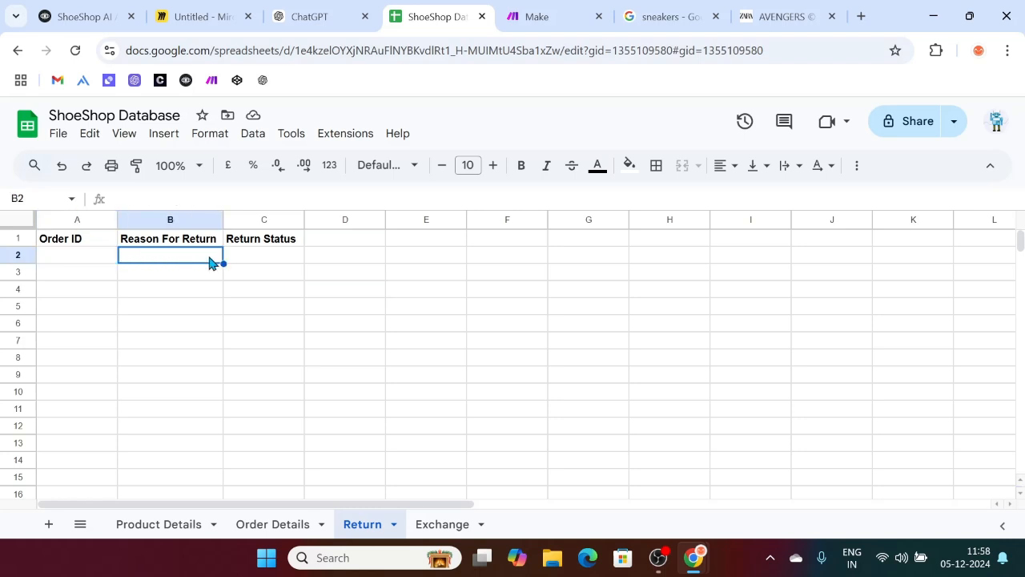
click(254, 264)
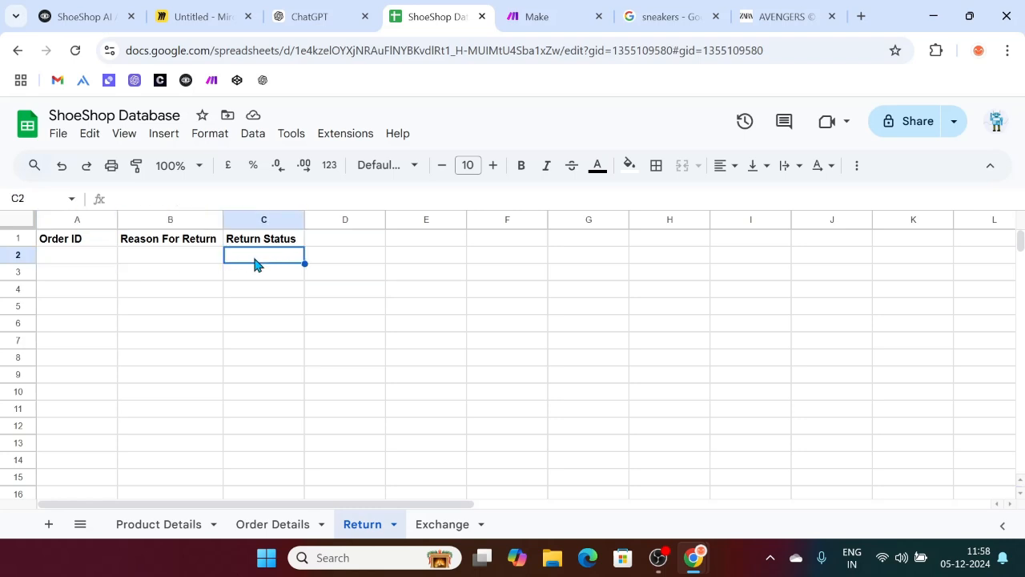
click(62, 11)
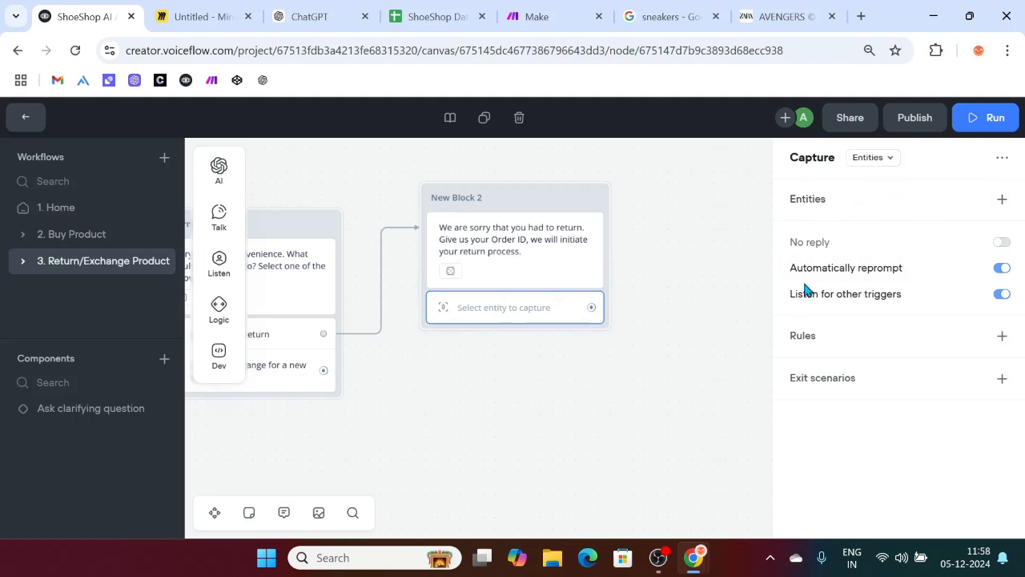
Step: Check the Capture step's Entities options (Entire user reply), then switch to the Miro board
click(889, 160)
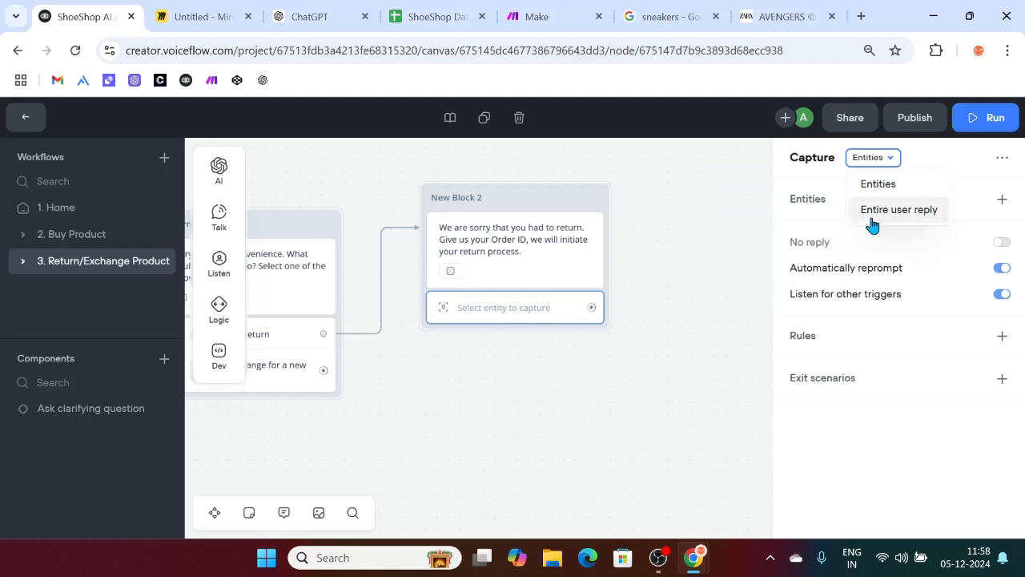
click(200, 16)
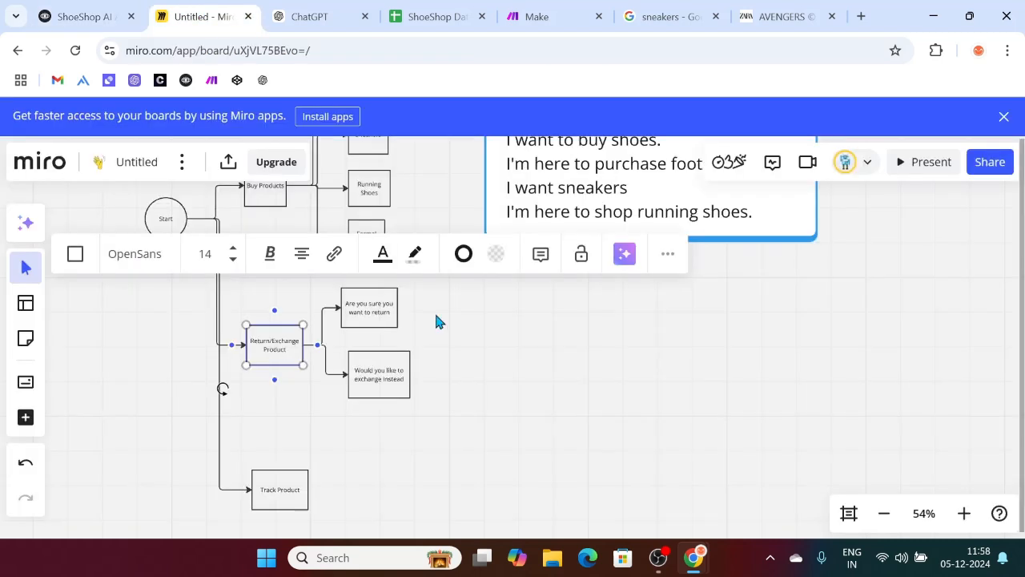
Step: Add the text note 'If the user enters: 100' to the Miro board, then open the Zara Avengers sneaker page
click(588, 369)
scroll(587, 368, right, 5)
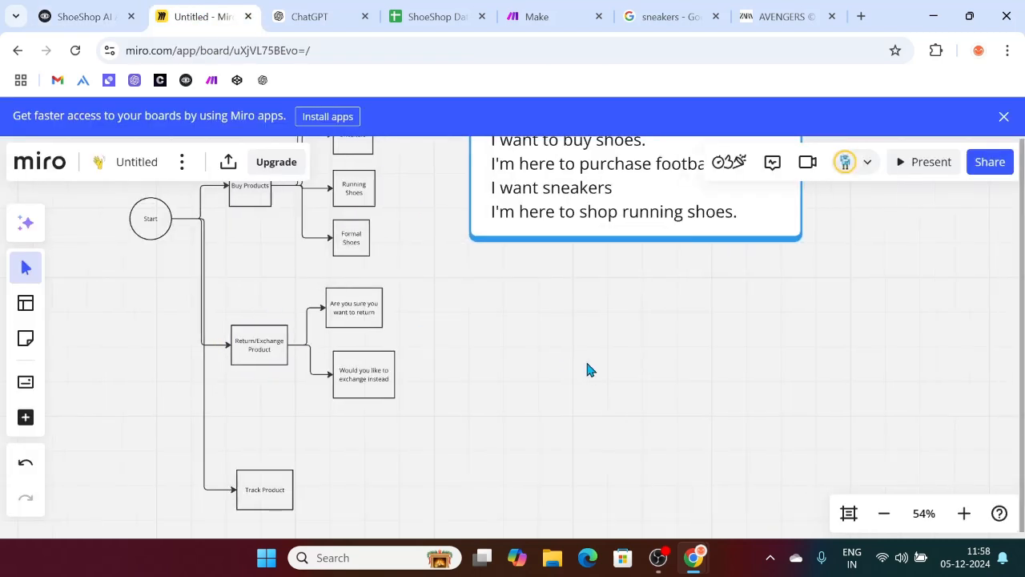
click(497, 329)
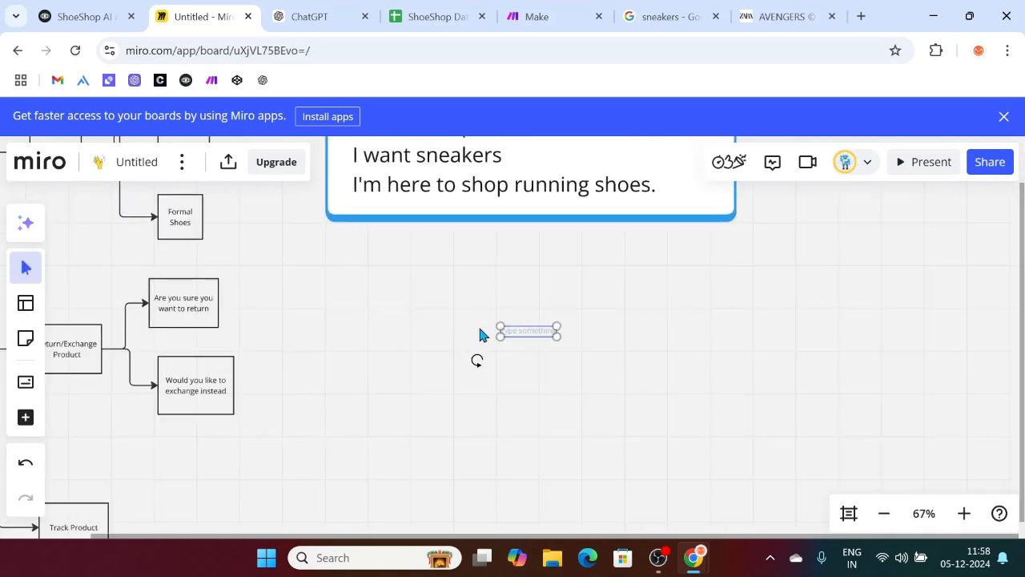
text(If the u)
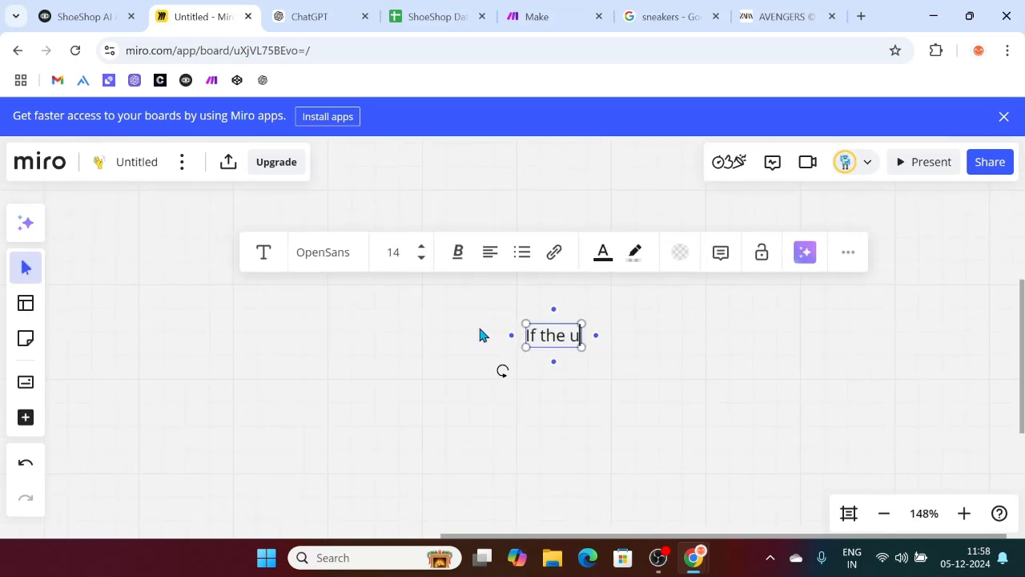
text(ser enters: 100)
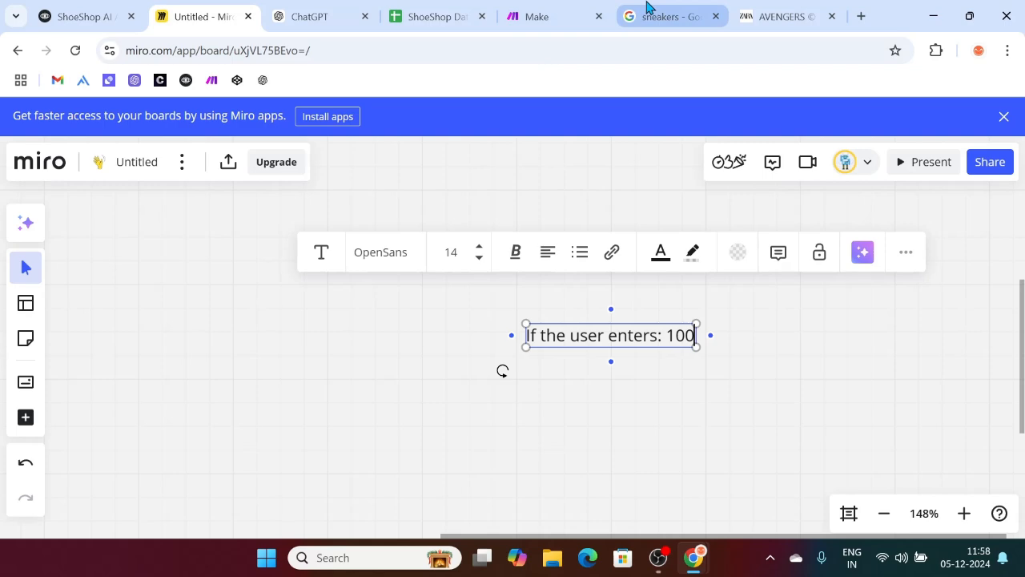
click(645, 10)
click(782, 10)
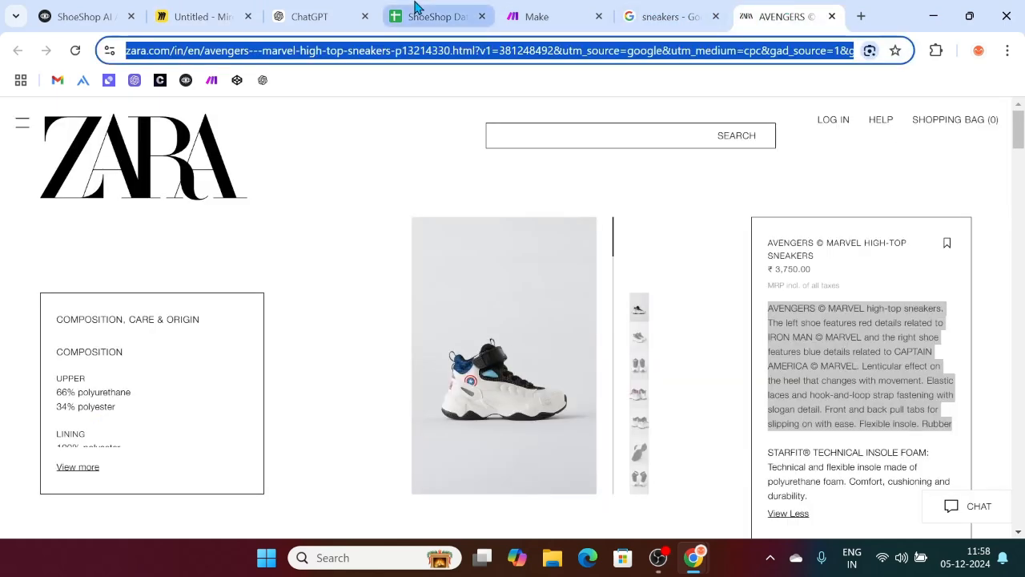
Step: Glance at the order IDs on the ShoeShop Database's Order Details sheet, then go to ChatGPT
click(416, 10)
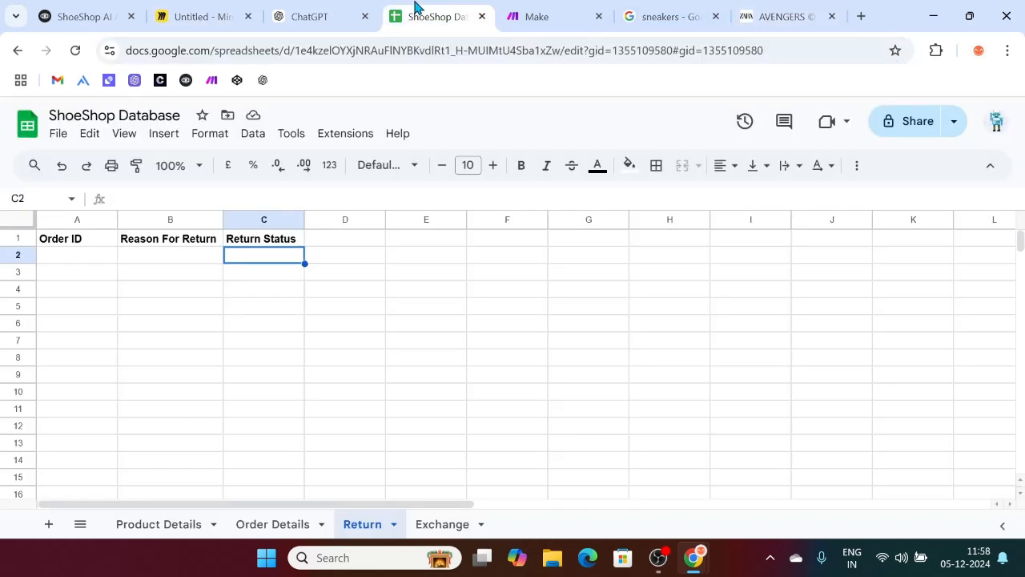
click(269, 531)
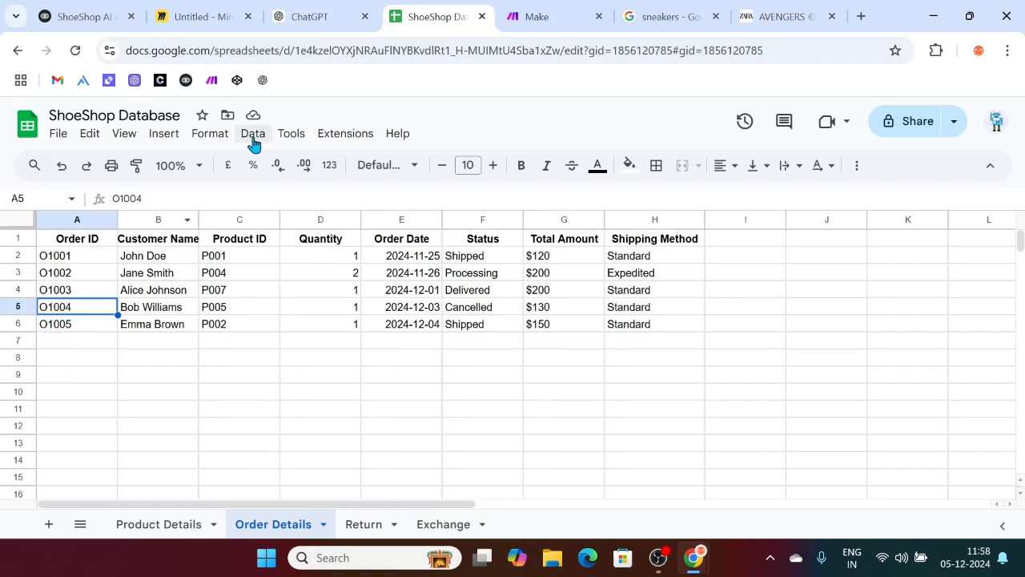
click(298, 9)
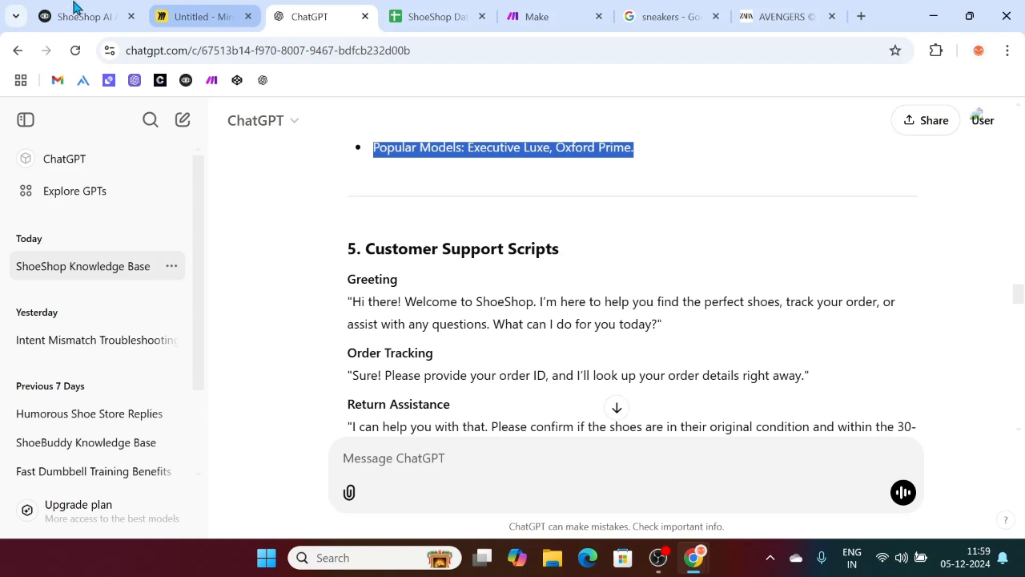
Step: Pass through the ShoeShop AI Voiceflow project and return to the ShoeShop Database spreadsheet
click(74, 8)
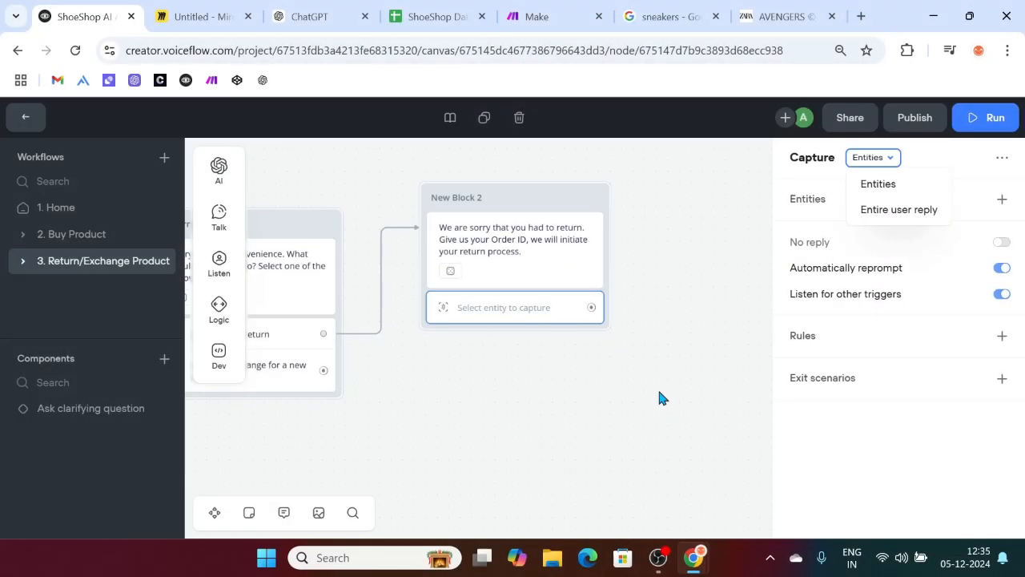
click(393, 15)
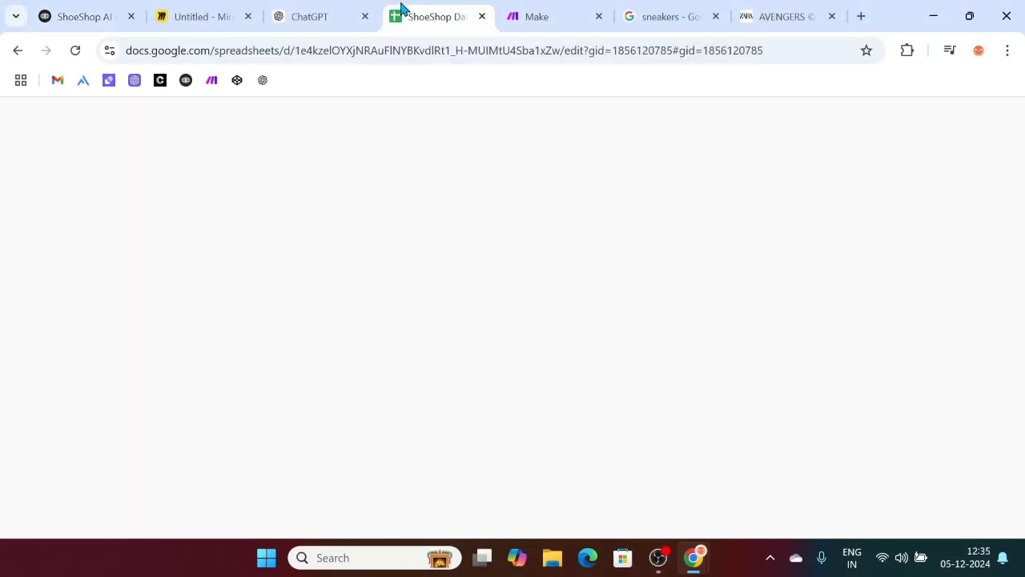
Step: Compare the Voiceflow Capture step with the Miro board's 'If the user enters: 100' note
click(192, 9)
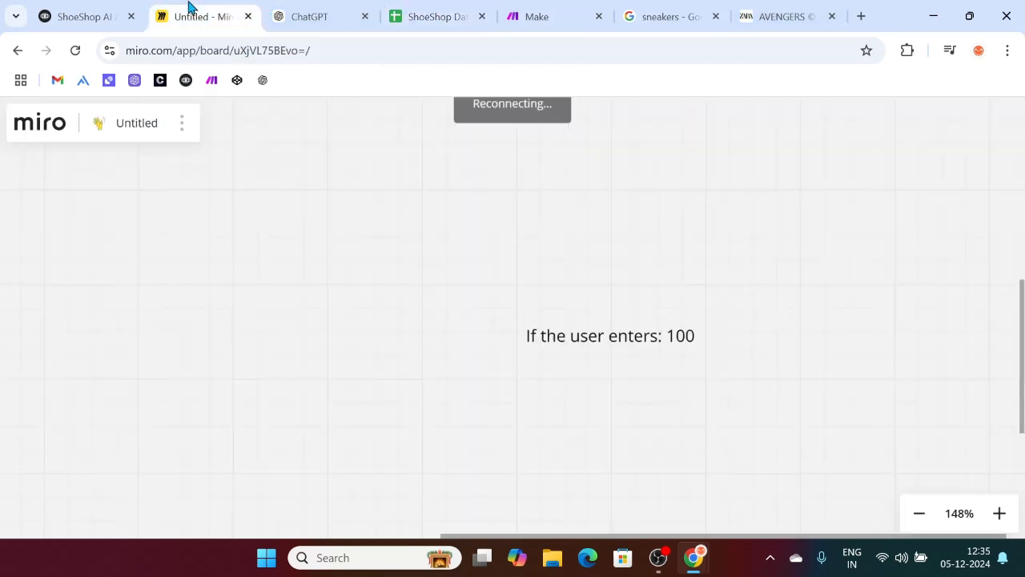
click(79, 16)
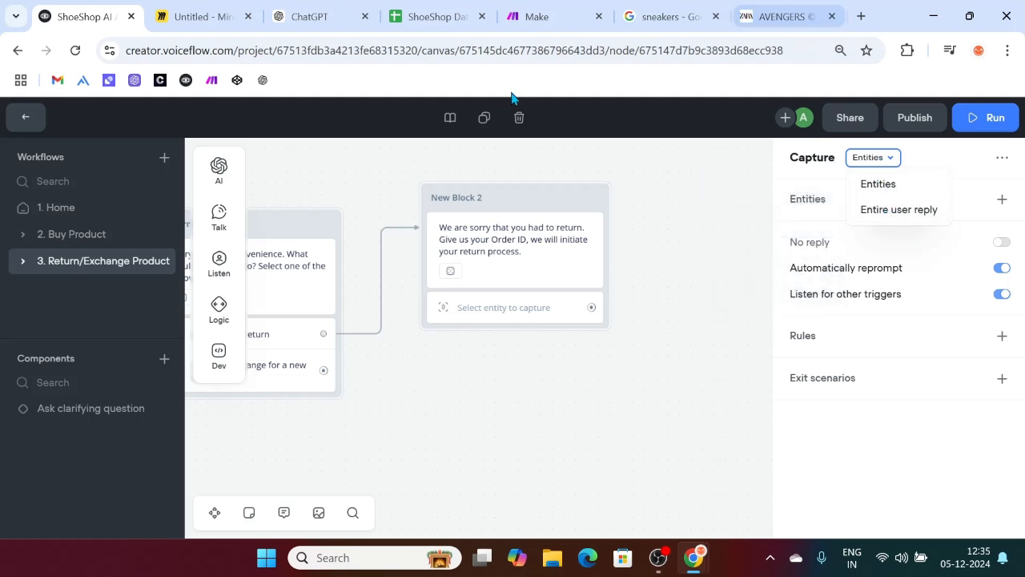
click(197, 10)
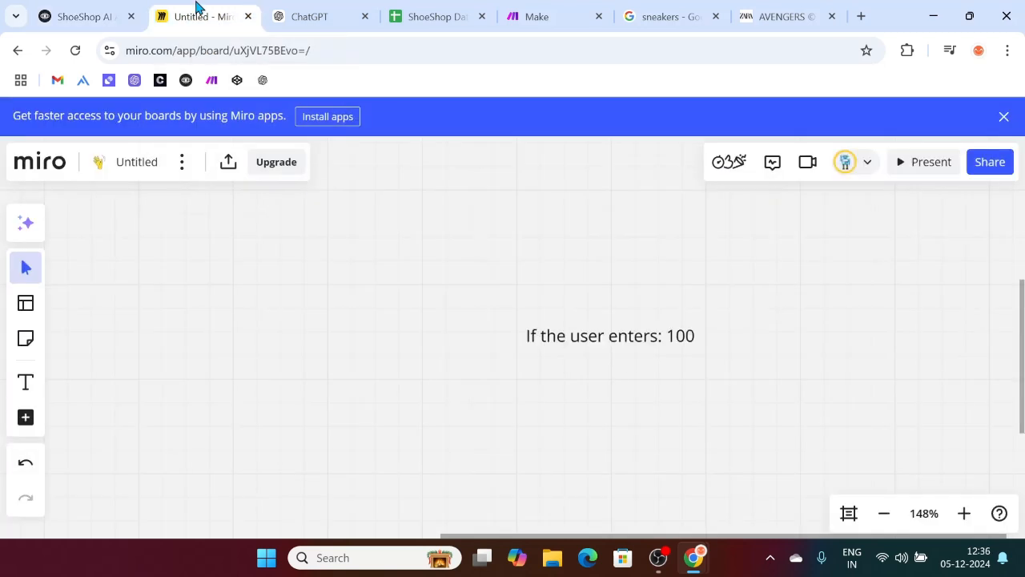
scroll(650, 390, right, 3)
scroll(649, 390, down, 1)
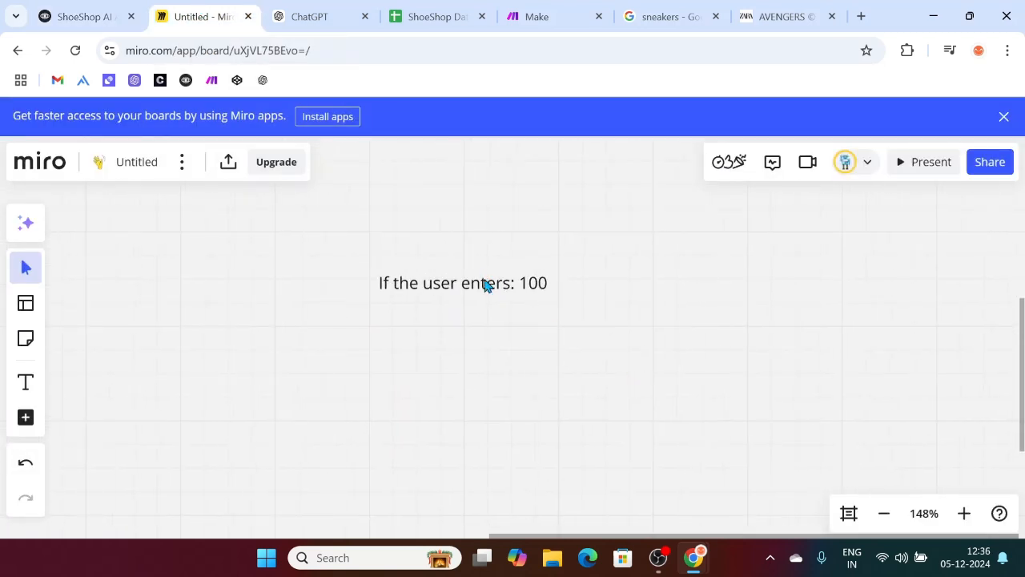
Step: Rewrite the note as 'If the user enters:' with 'My order id is O1001' below
click(484, 279)
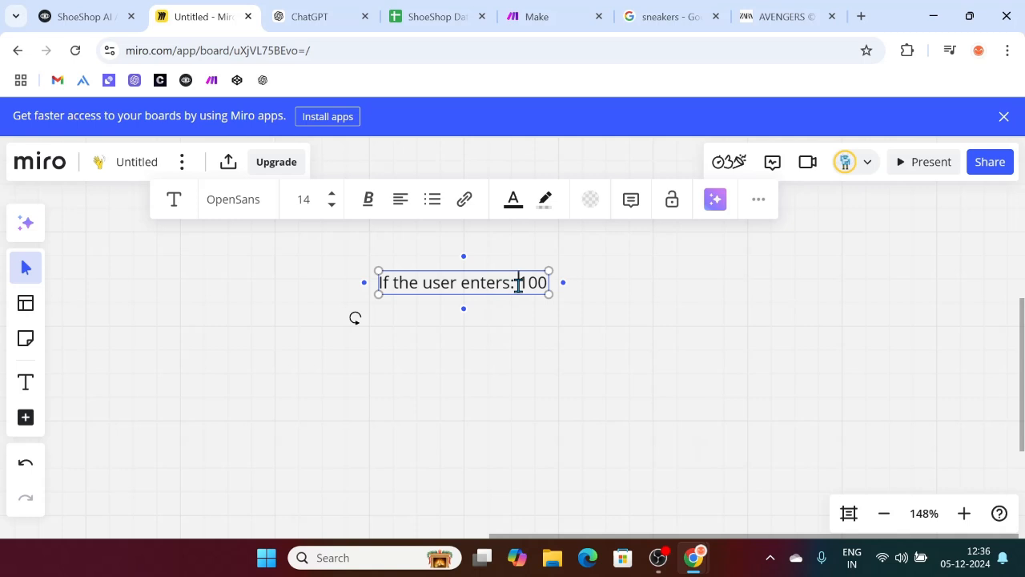
click(518, 286)
key(Return)
text(My order id is )
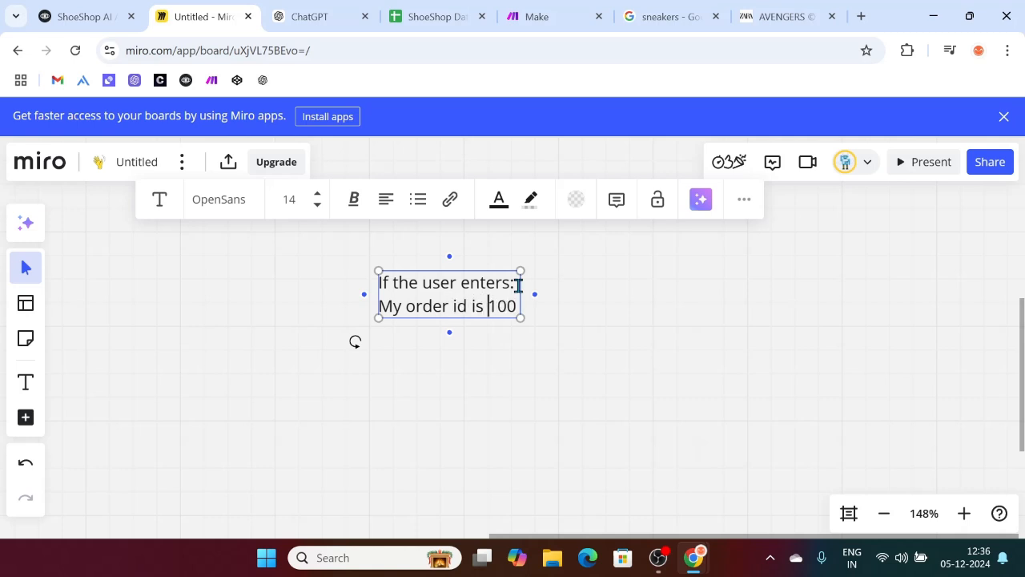
text(O)
key(Right)
key(Right)
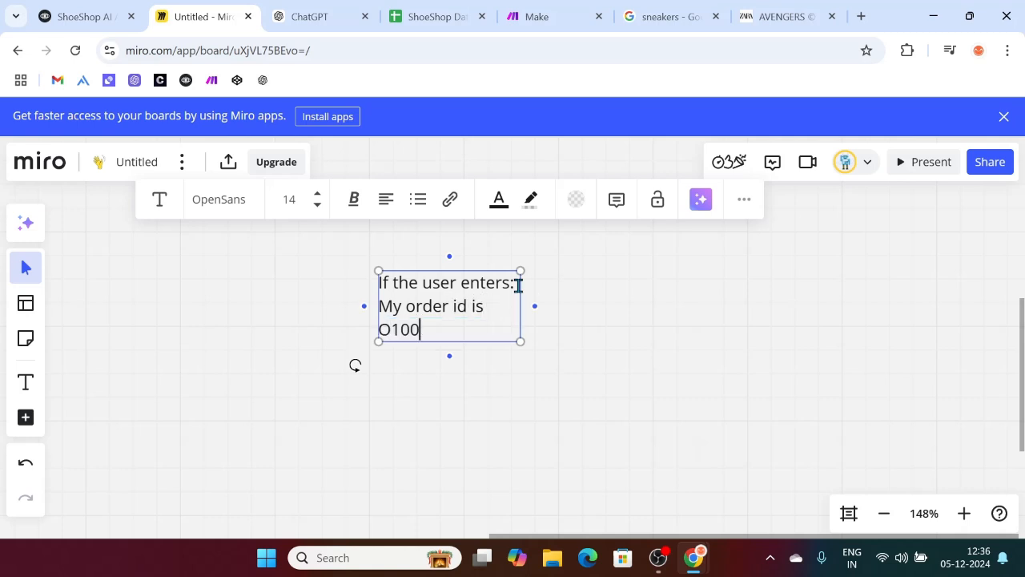
click(623, 334)
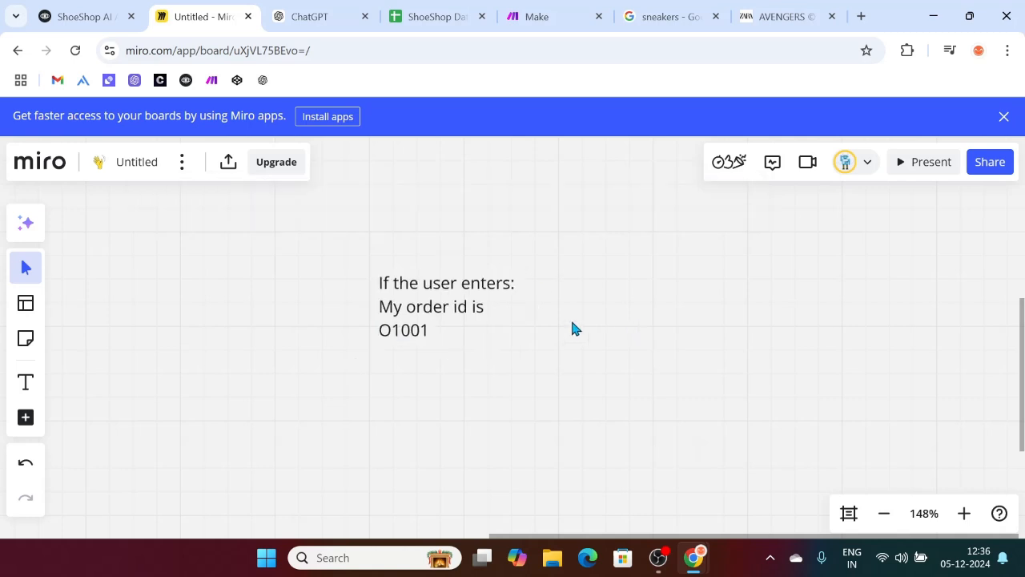
click(513, 293)
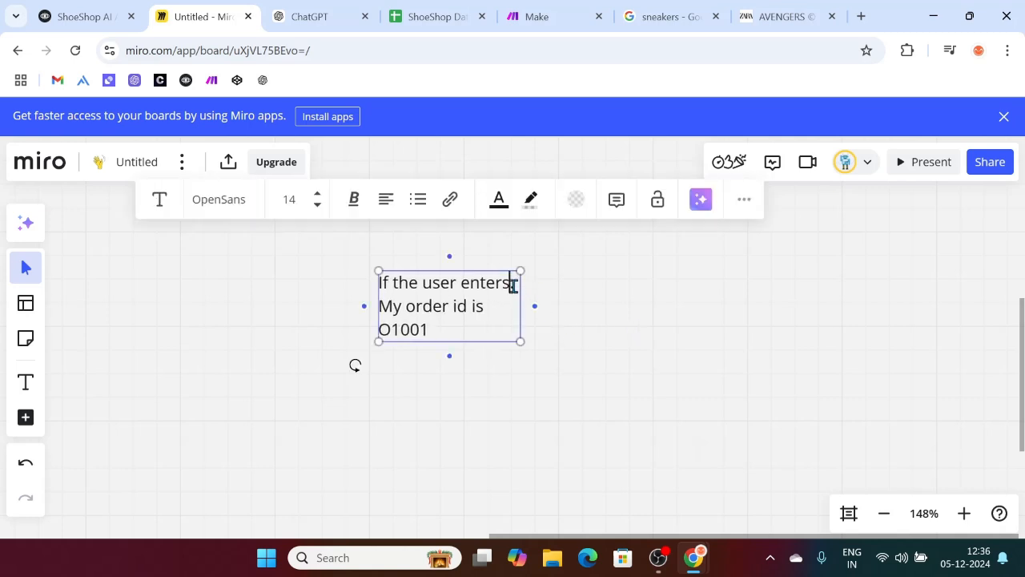
Step: Add a blank line after 'If the user enters:' and a separate O1001 line below the sentence
click(513, 282)
key(Return)
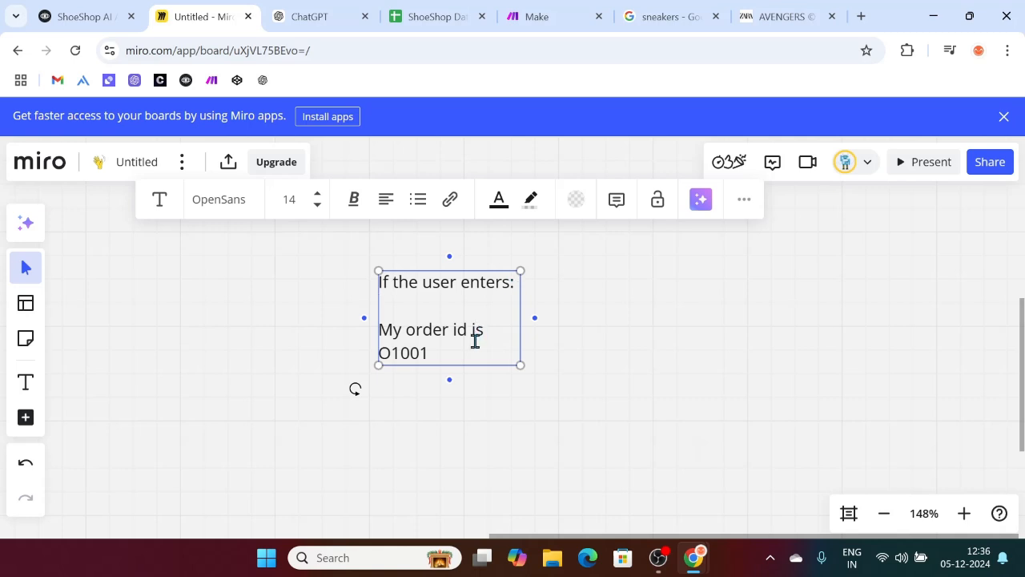
drag(451, 352, 380, 331)
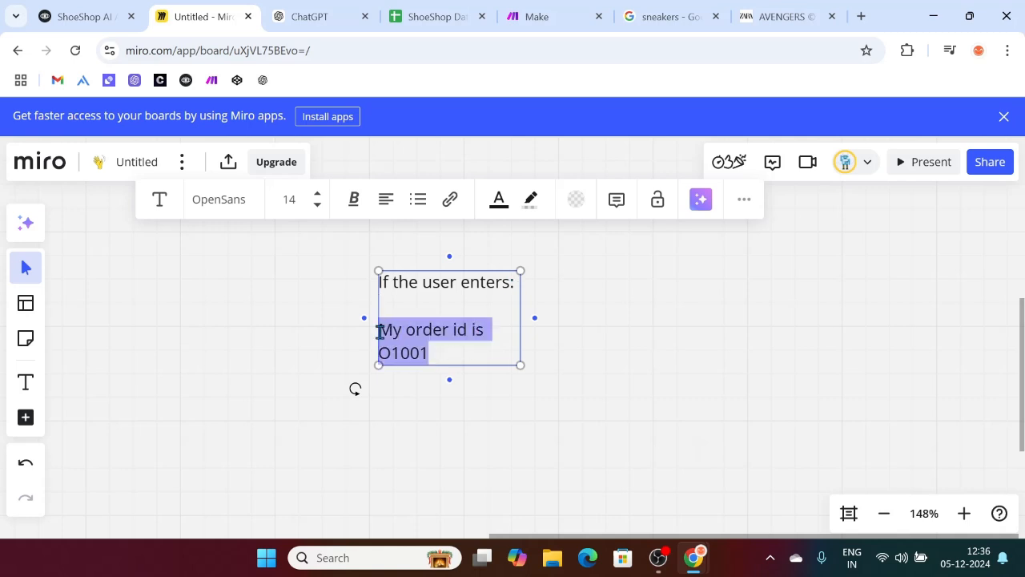
double_click(447, 348)
click(446, 348)
key(Return)
key(Return)
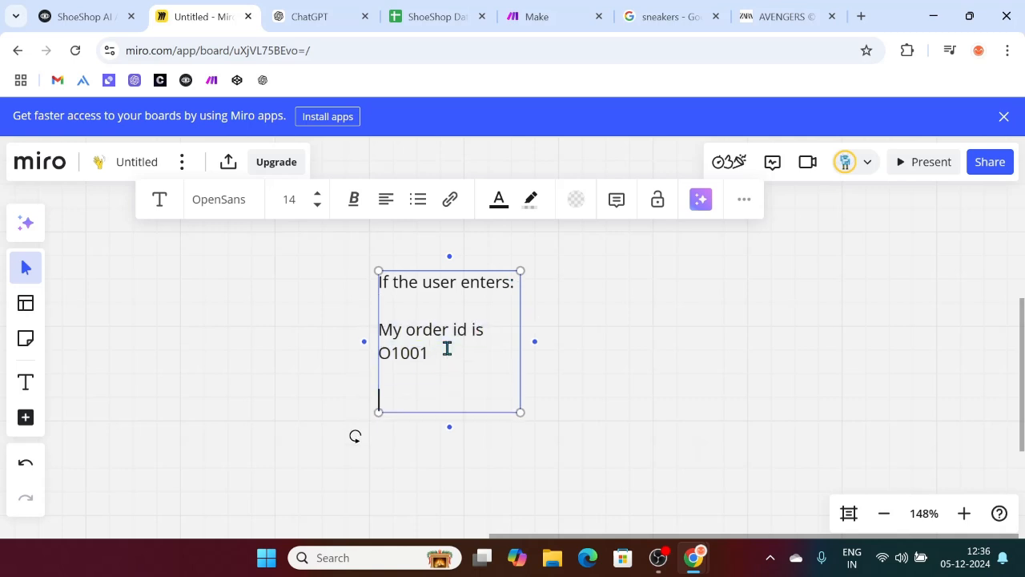
text(O1001)
click(652, 400)
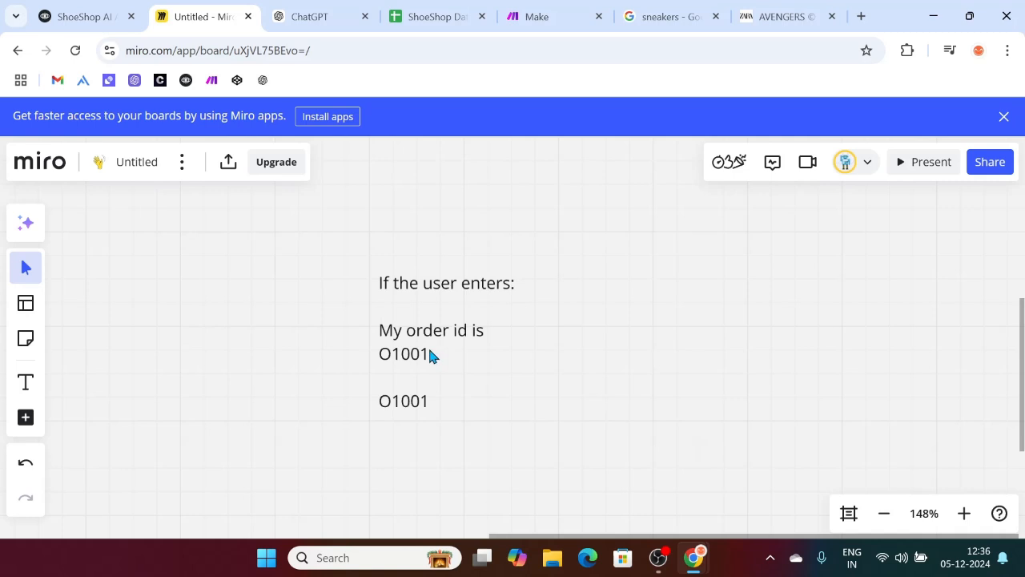
Step: Shift the Miro note a little left and up
drag(434, 355, 394, 341)
click(664, 372)
click(360, 334)
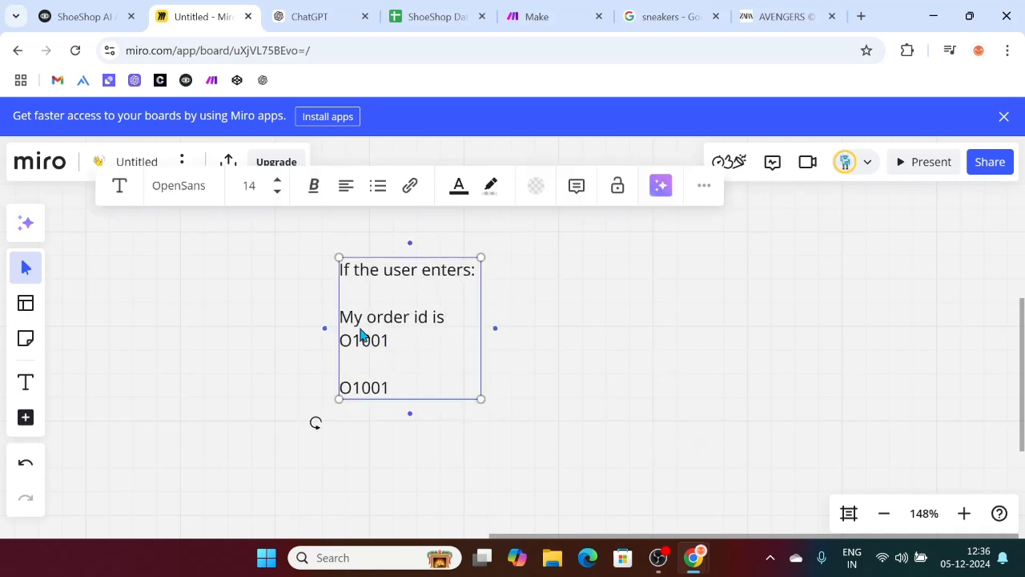
drag(387, 337, 352, 329)
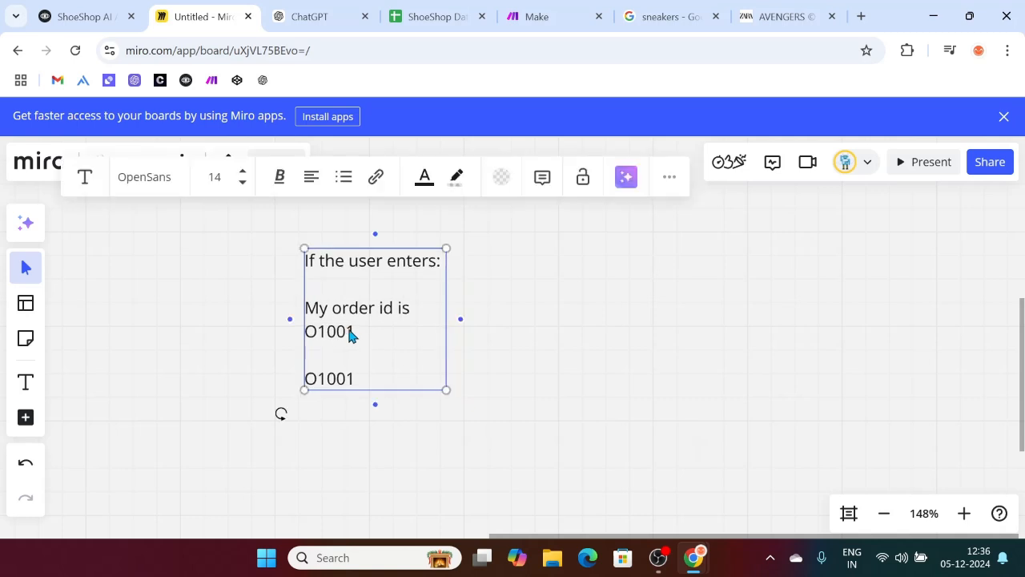
Step: Cross-check the Voiceflow Capture step against the note's 'My order id is O1001' sample
double_click(349, 330)
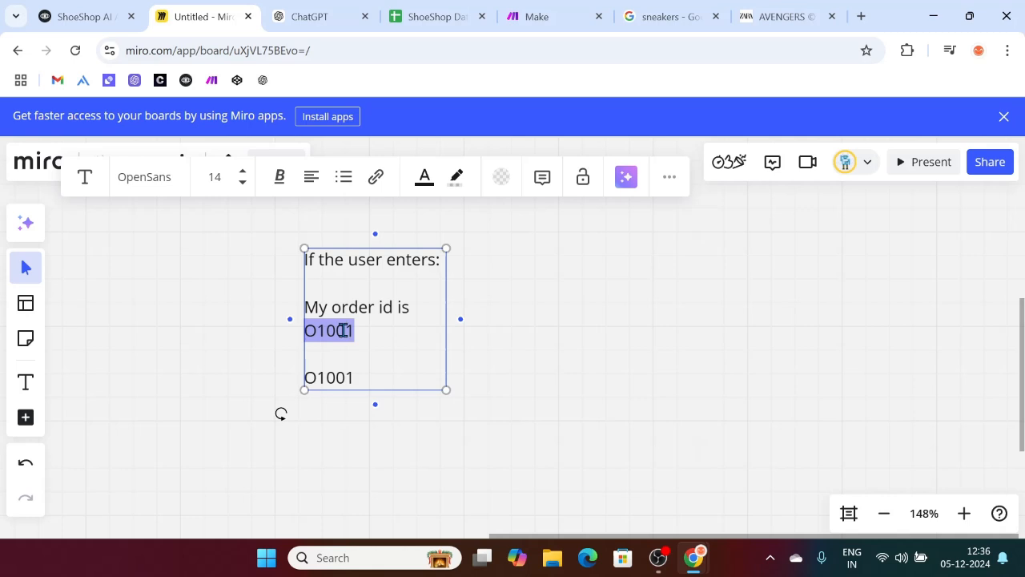
click(69, 13)
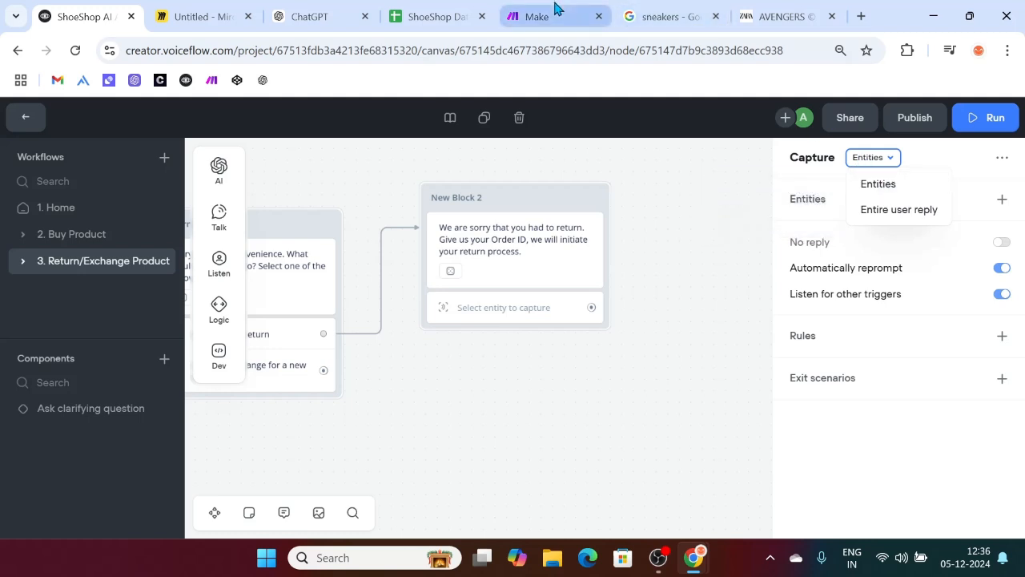
click(180, 9)
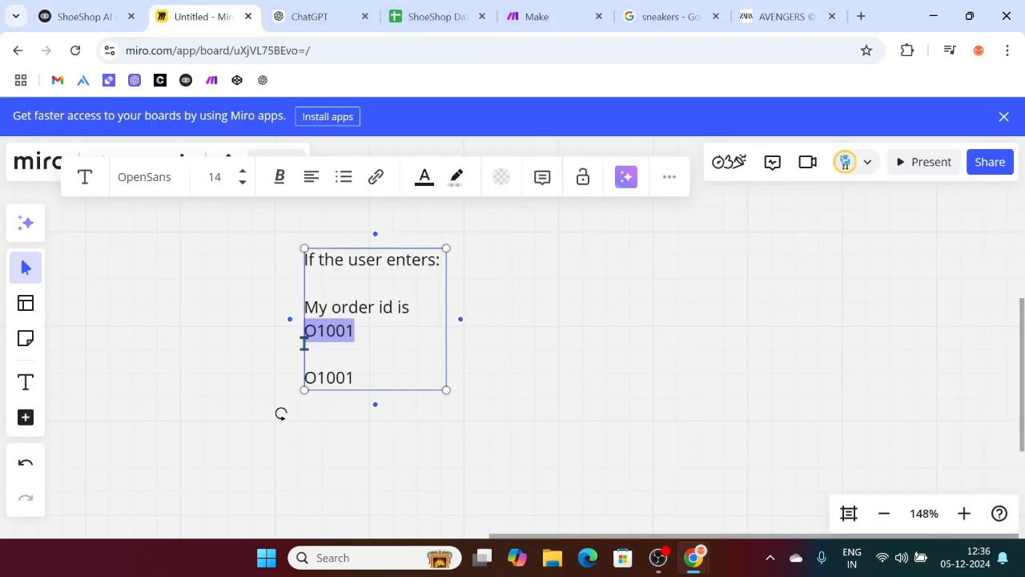
click(72, 8)
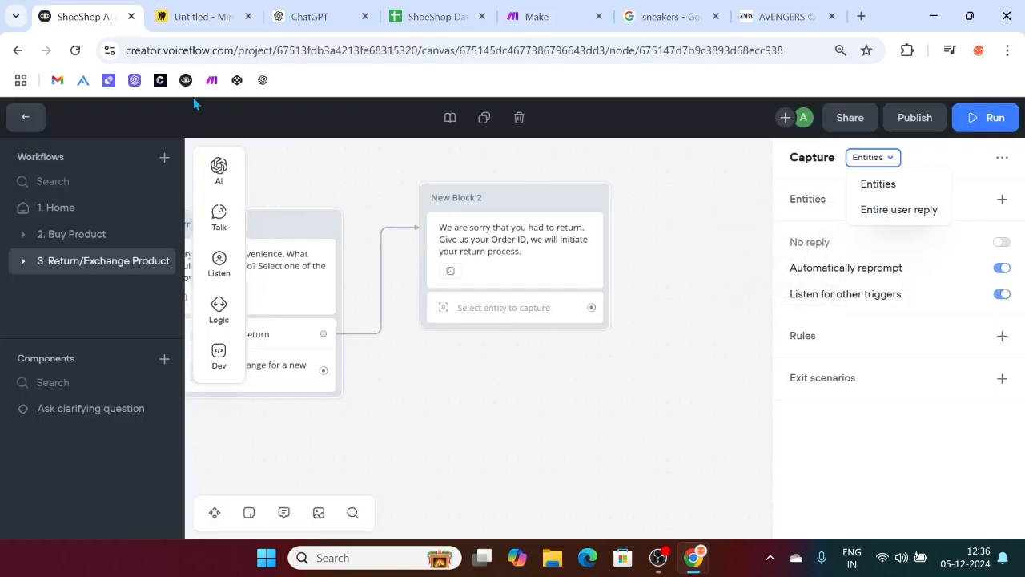
click(196, 13)
drag(346, 331, 307, 318)
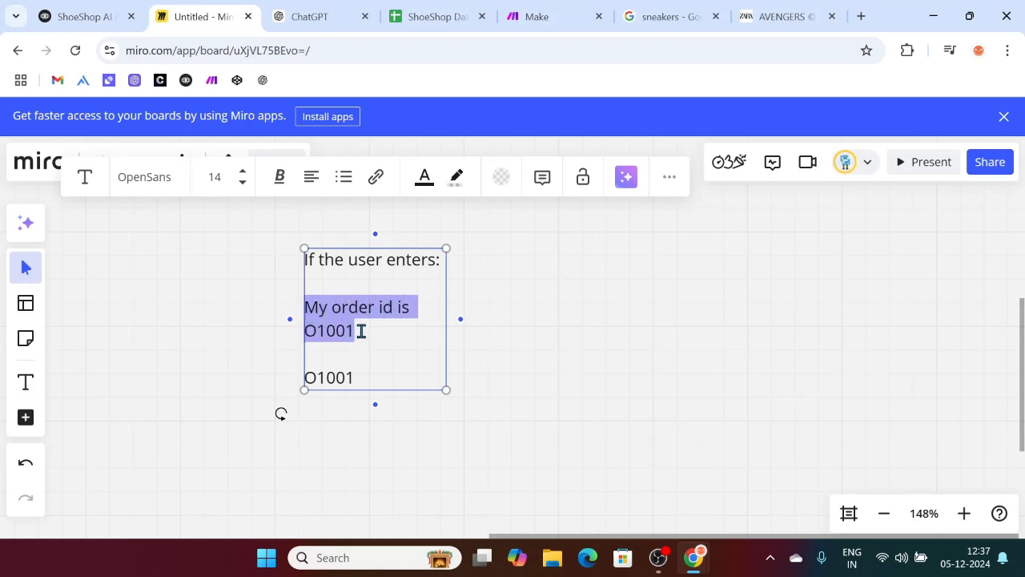
click(361, 331)
double_click(331, 335)
click(331, 335)
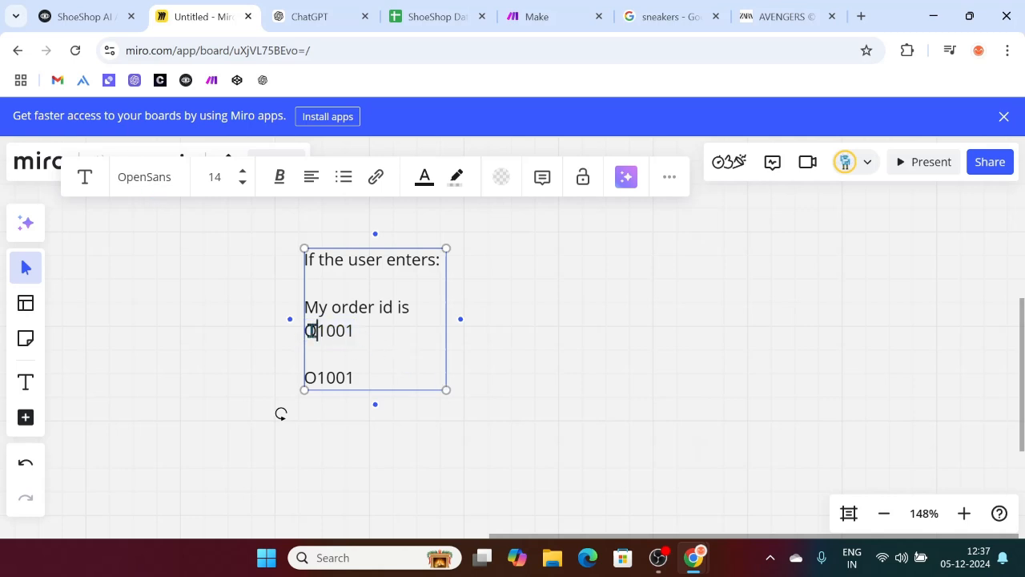
Step: Switch the return block's Capture step to capture entities and start a new entity
click(80, 12)
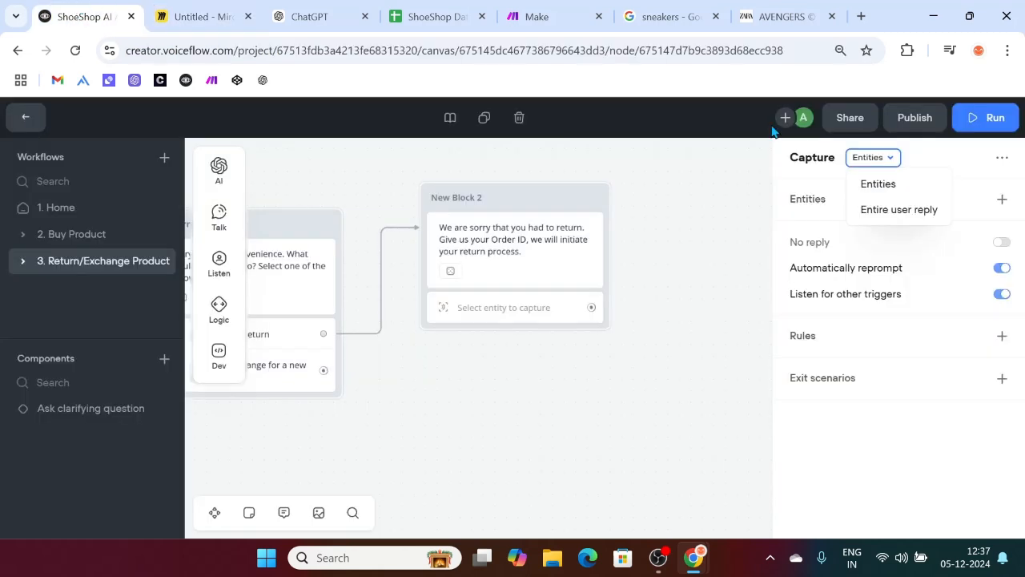
click(876, 185)
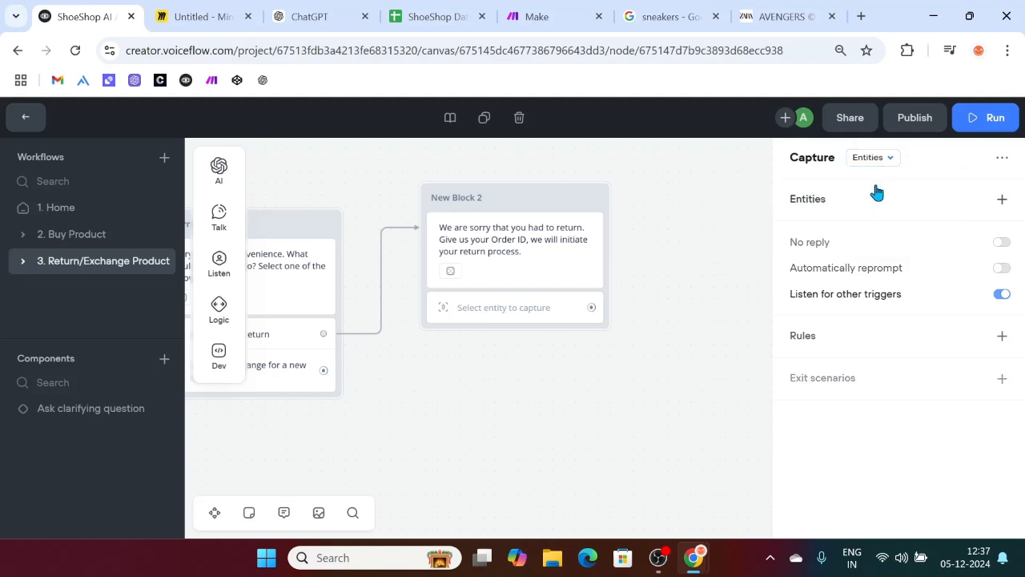
click(1002, 200)
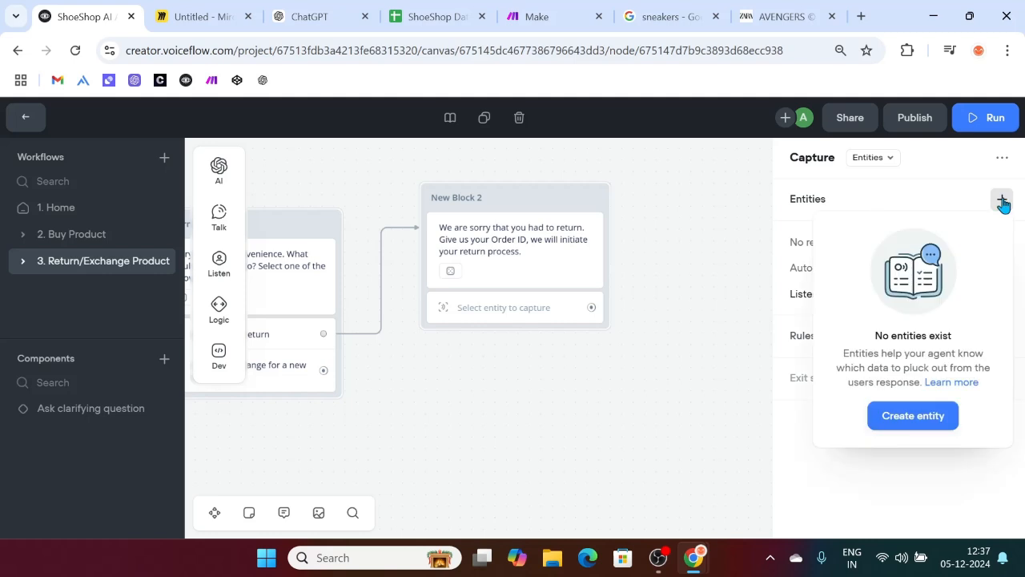
click(918, 426)
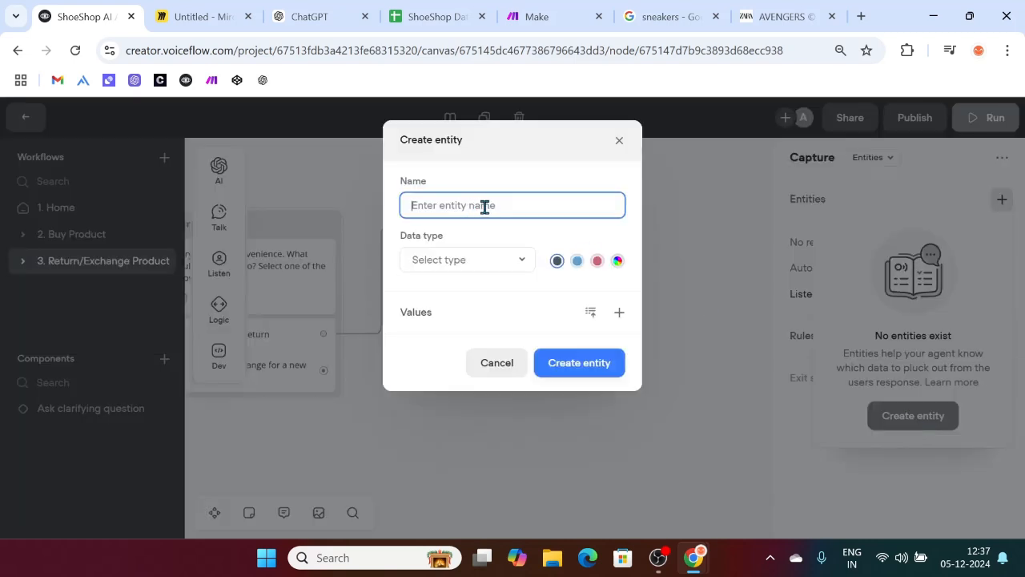
Step: Name the new entity Order_ID and open its data type list
text(oRD)
key(BackSpace)
key(BackSpace)
key(BackSpace)
text(OR)
key(BackSpace)
key(BackSpace)
text(O)
click(446, 270)
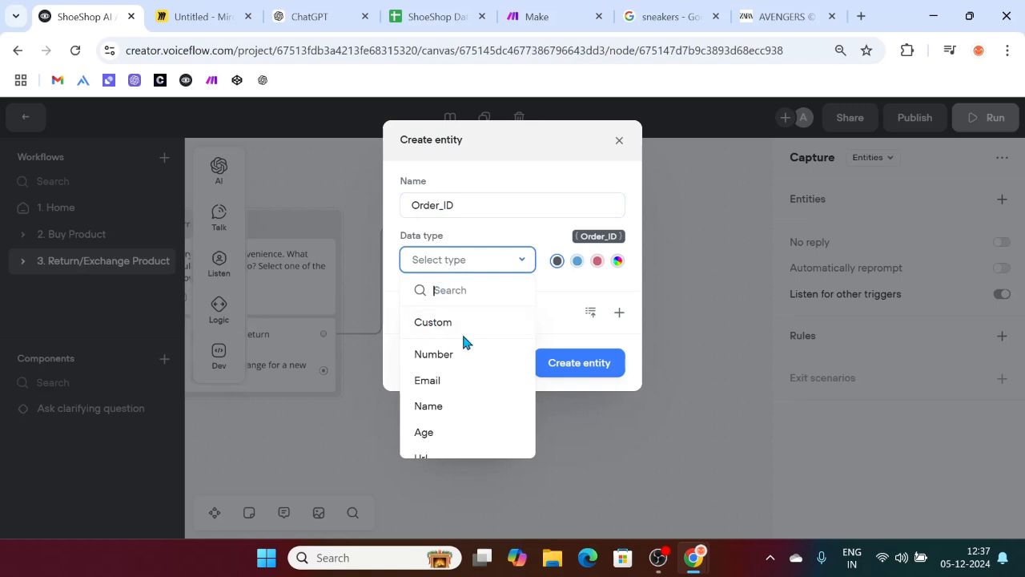
scroll(447, 358, down, 1)
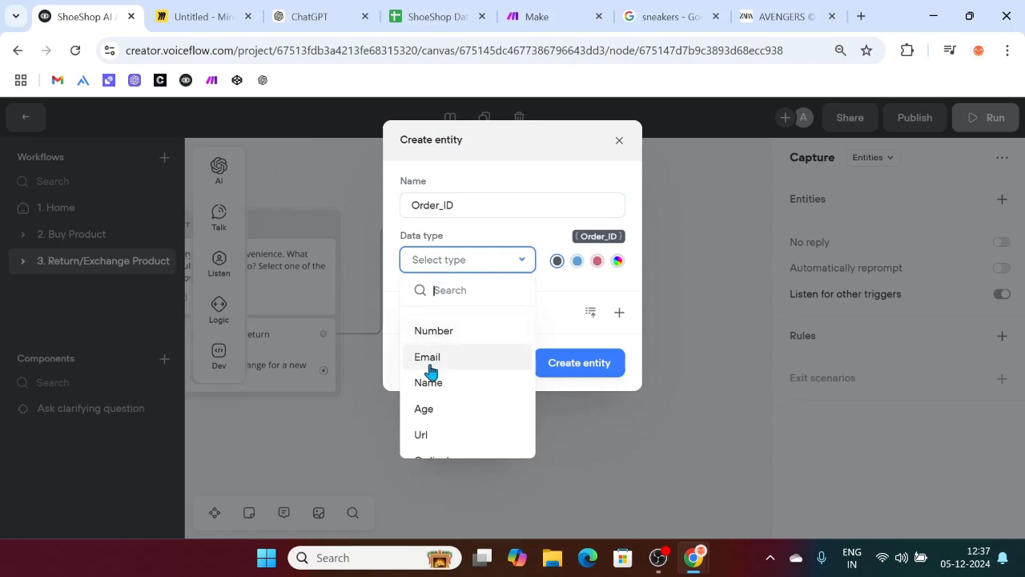
Step: Look up the first order ID, O1001, in Order Details, then return to the Voiceflow dialog
click(472, 11)
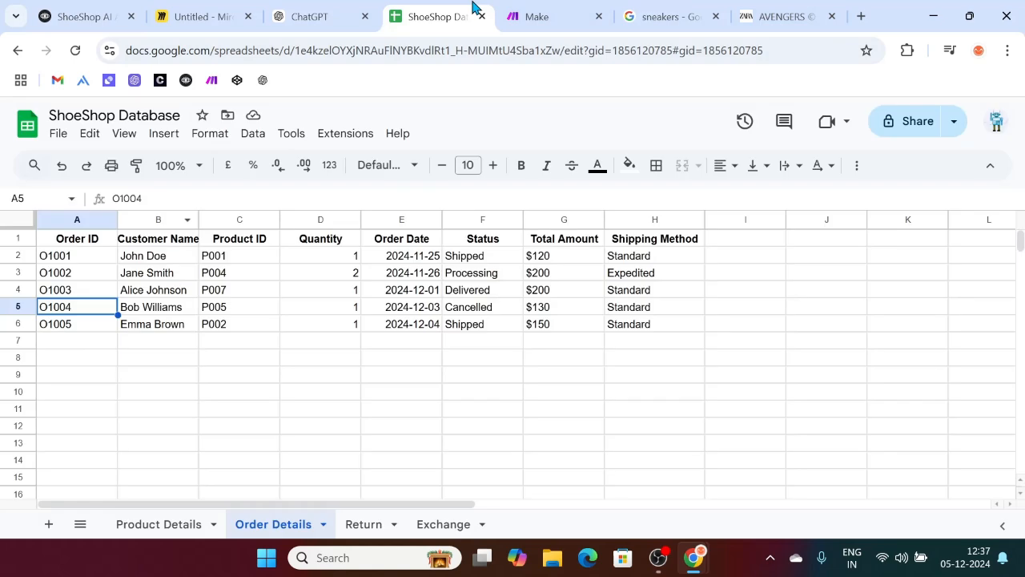
click(47, 257)
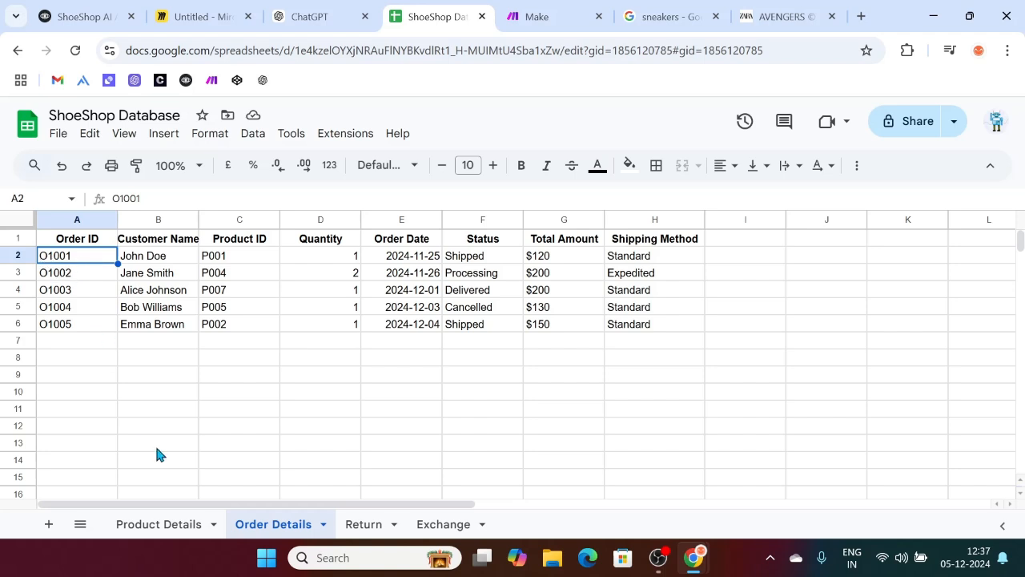
click(66, 10)
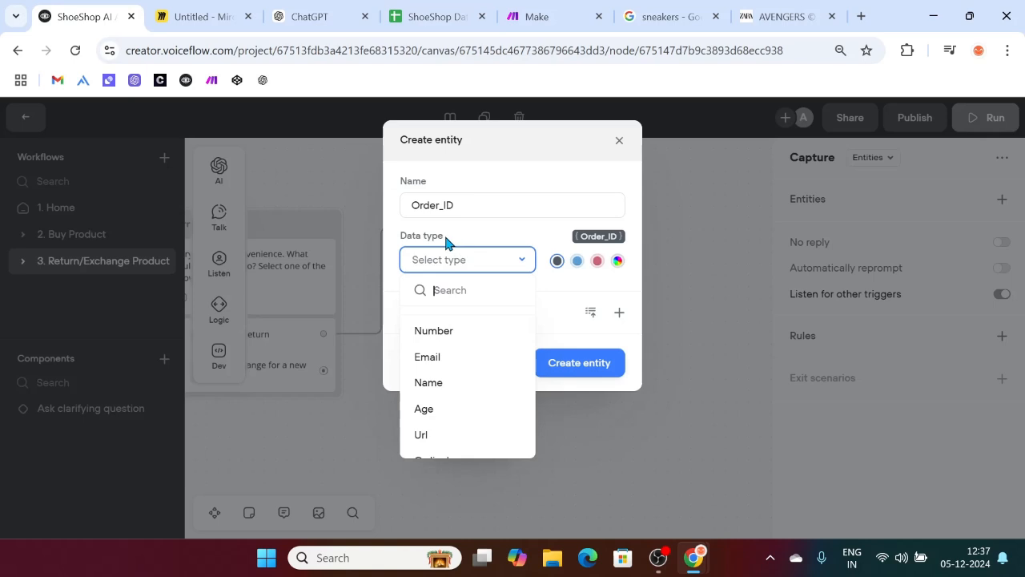
Step: Create Order_ID as a Custom entity with values O1001, O1003, O2345, and begin reprompt 1
scroll(475, 357, down, 4)
scroll(476, 357, up, 3)
scroll(477, 357, up, 2)
click(435, 329)
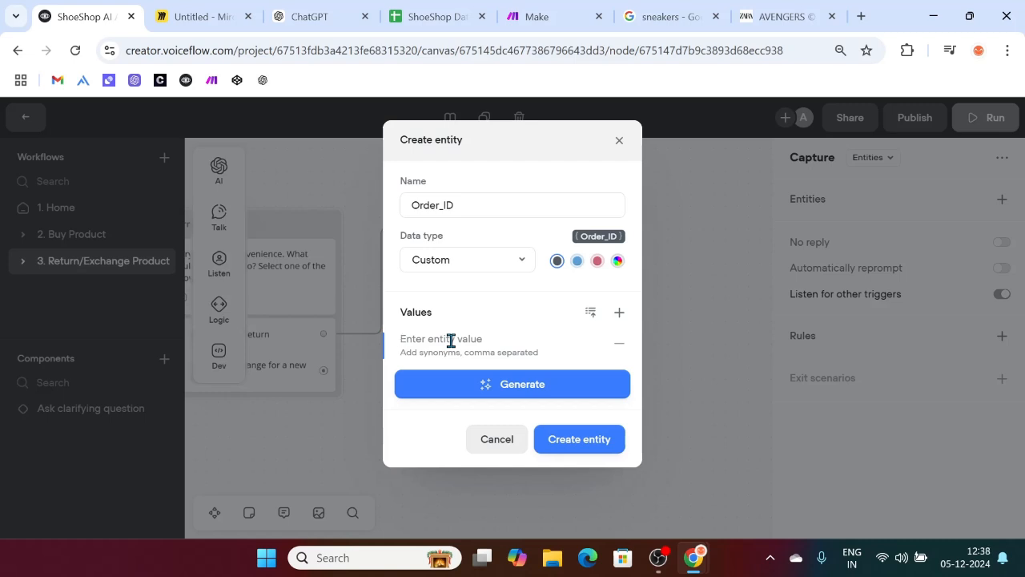
text(O1001, O1003, O2345)
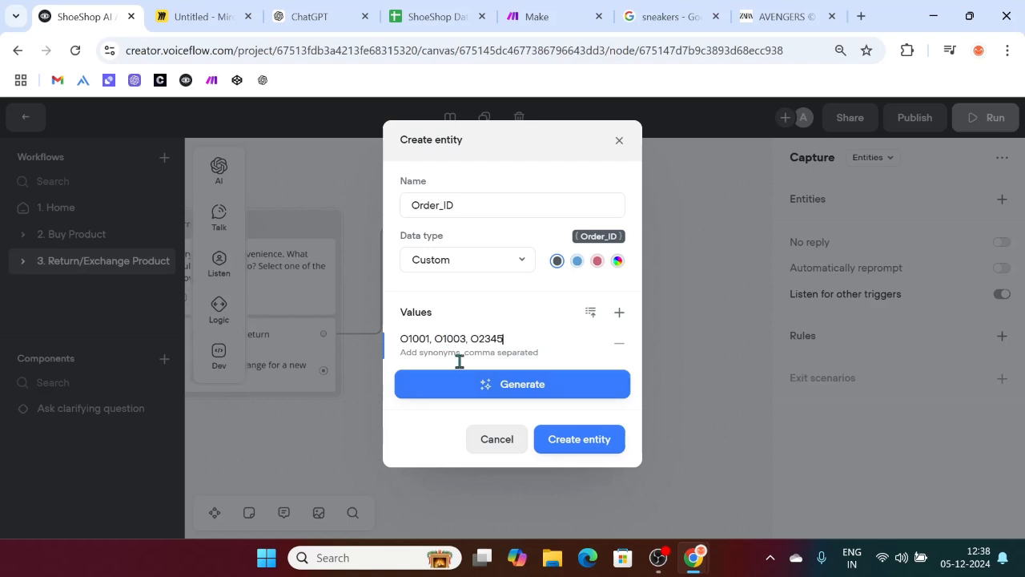
drag(511, 337, 400, 345)
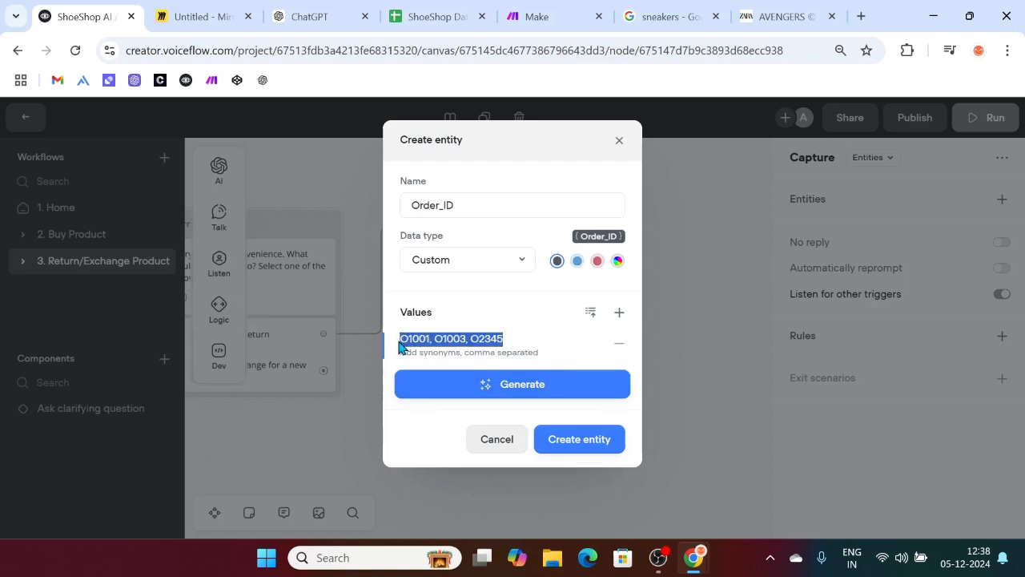
click(525, 345)
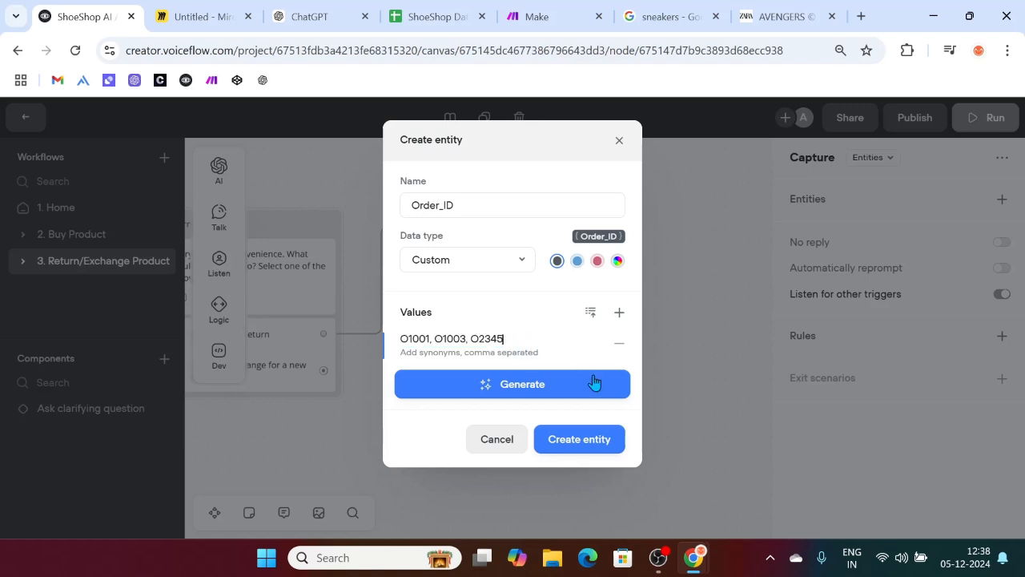
click(581, 449)
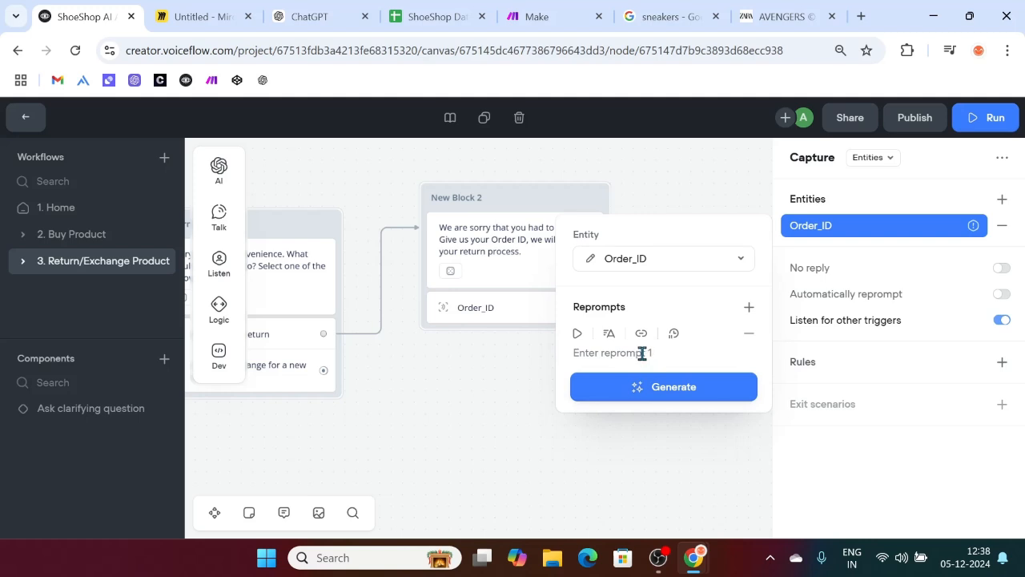
click(573, 354)
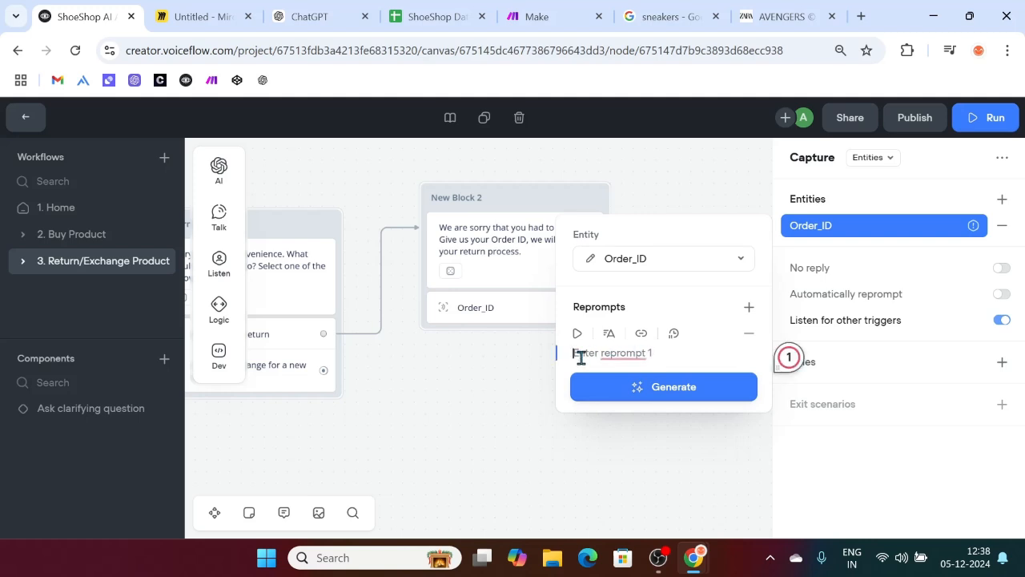
mouse_move(649, 356)
Step: Append the sample reply 'I don't know.' below the O1001 line in the Miro note
click(180, 17)
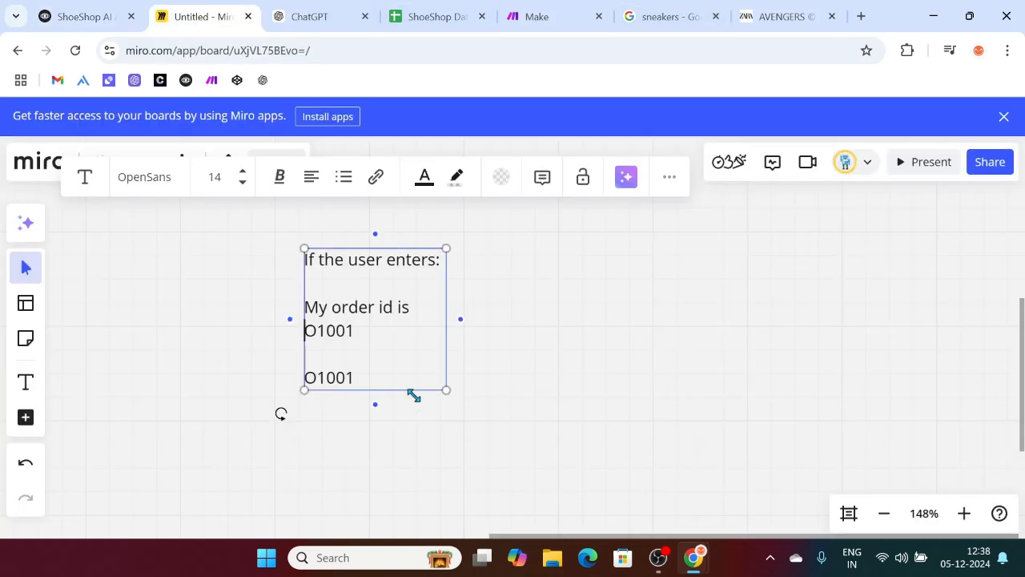
click(559, 406)
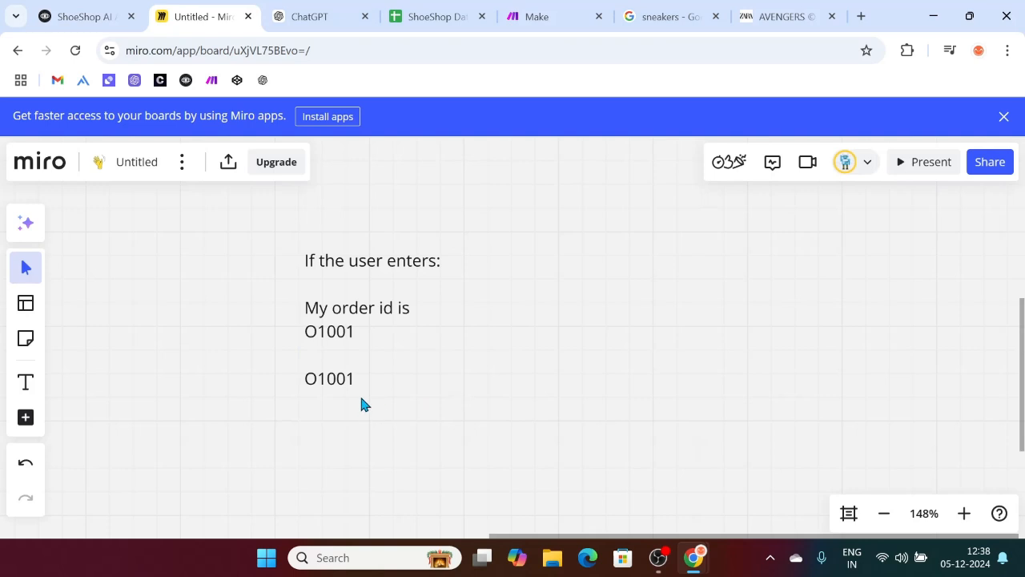
drag(345, 392, 356, 385)
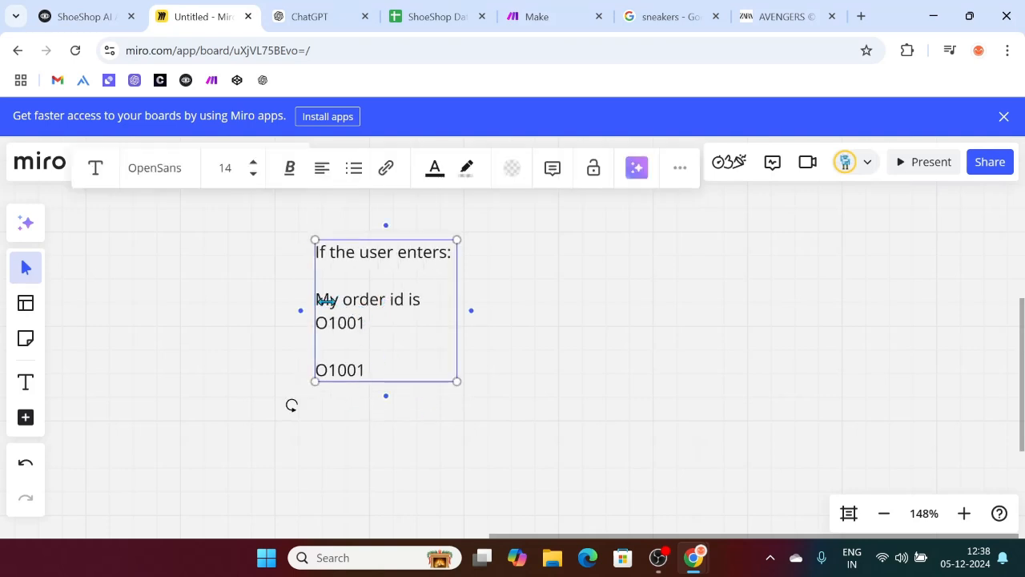
double_click(348, 371)
click(389, 364)
key(Return)
key(Return)
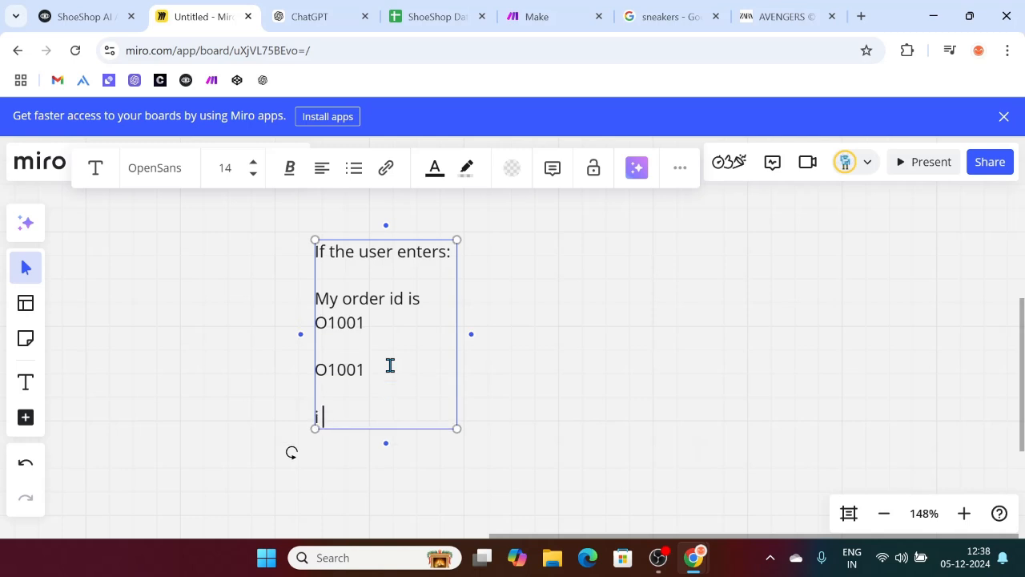
text(I don't know.)
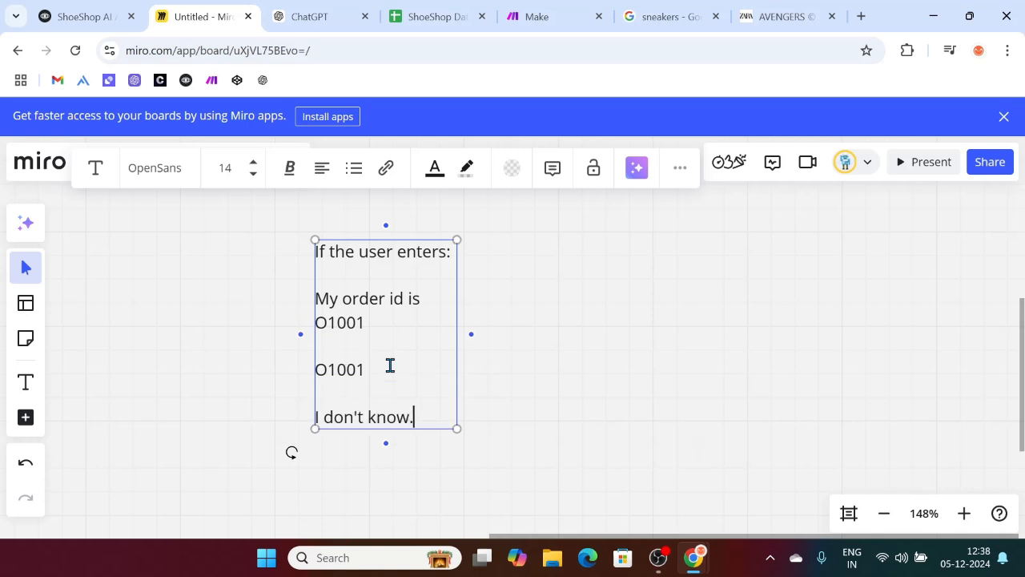
click(472, 407)
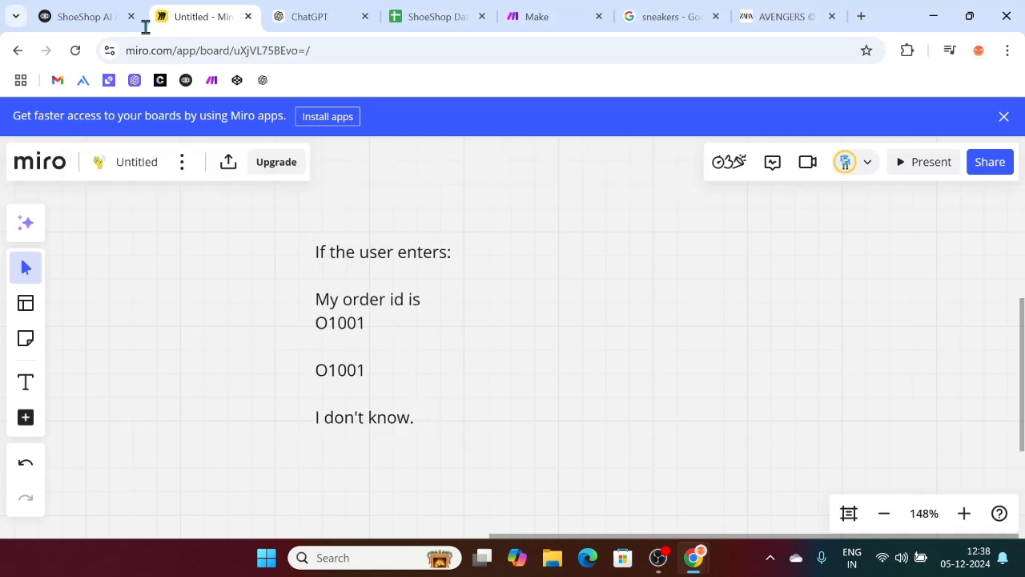
click(86, 15)
Step: Write reprompt 1: 'Sorry I can't proceed with your return without your Order ID', asking for it again
click(603, 353)
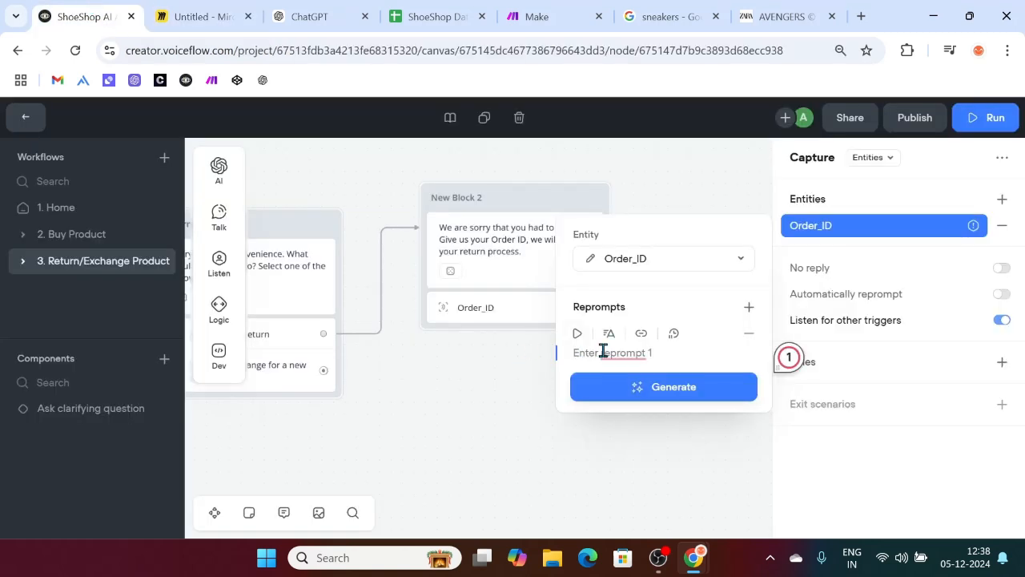
text(So)
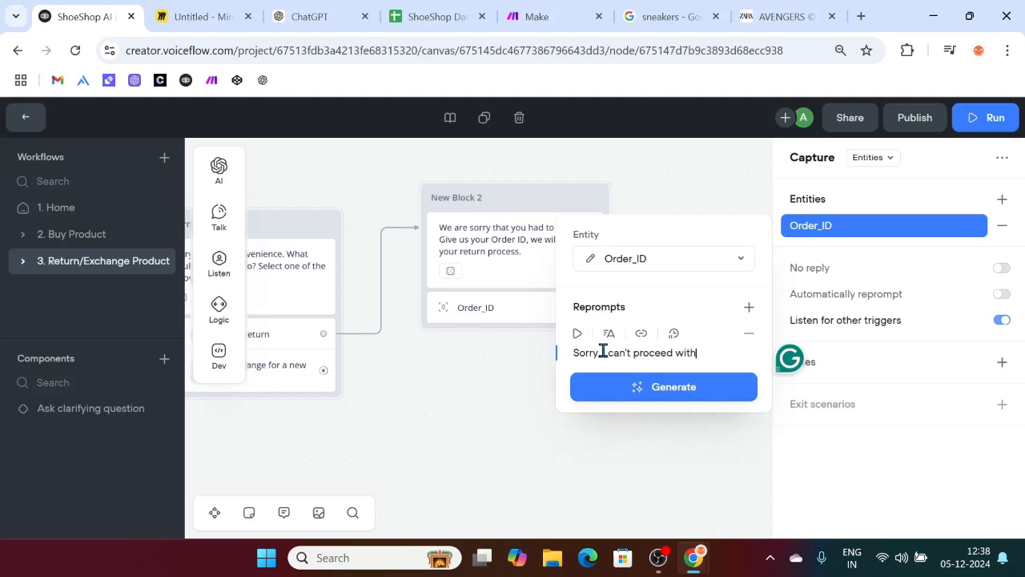
text(rry I can't proceed with your return without yo)
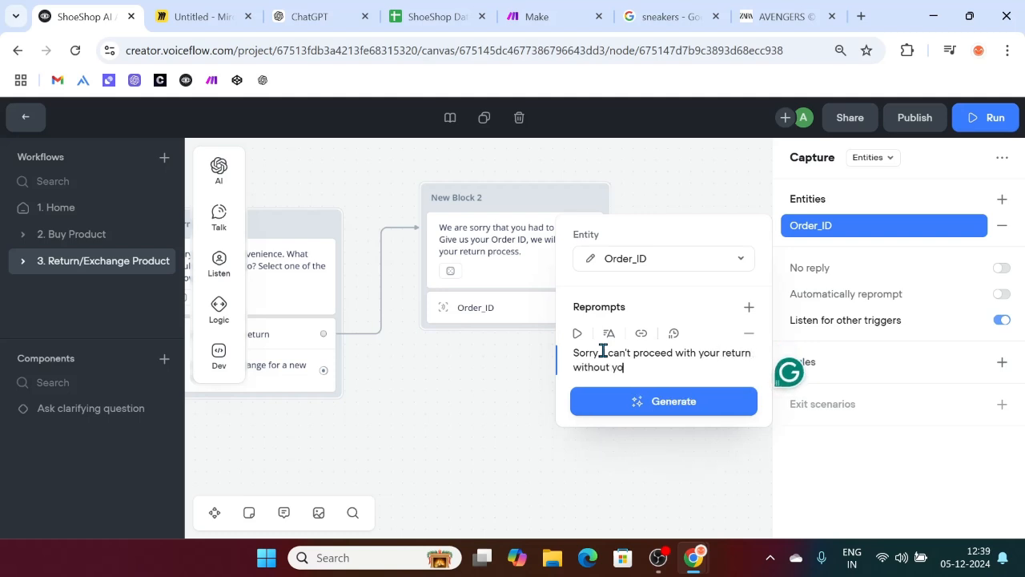
text(ur Order ID. So, please enter your )
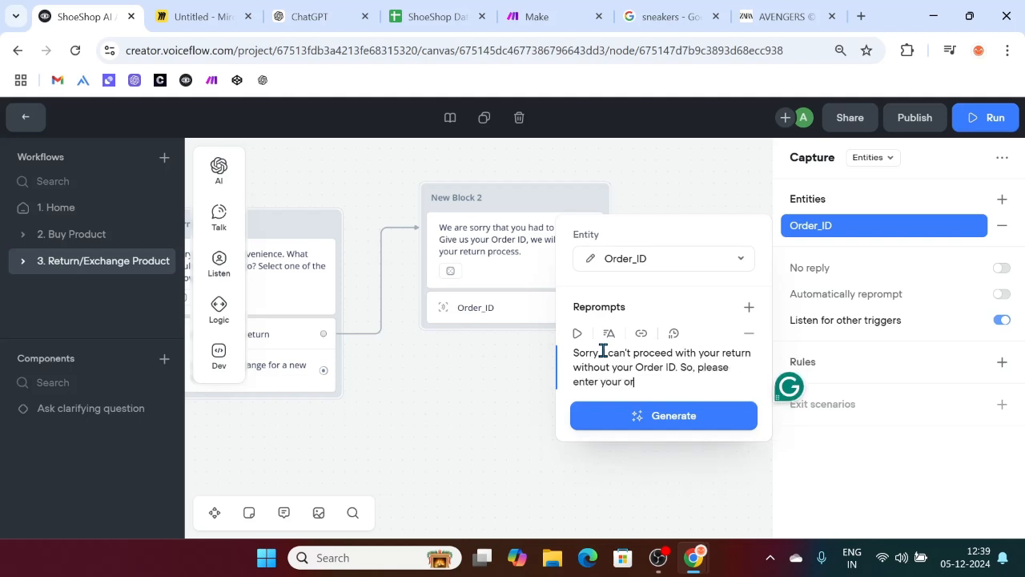
text(Order Id)
key(BackSpace)
text(D)
click(492, 414)
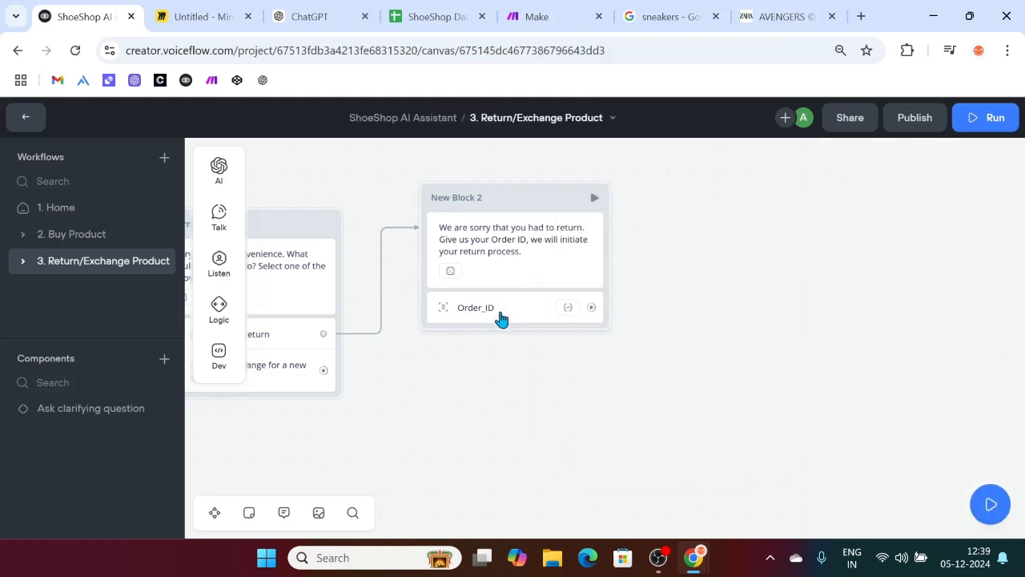
Step: Connect a new block with a message step after the Order_ID capture
click(500, 318)
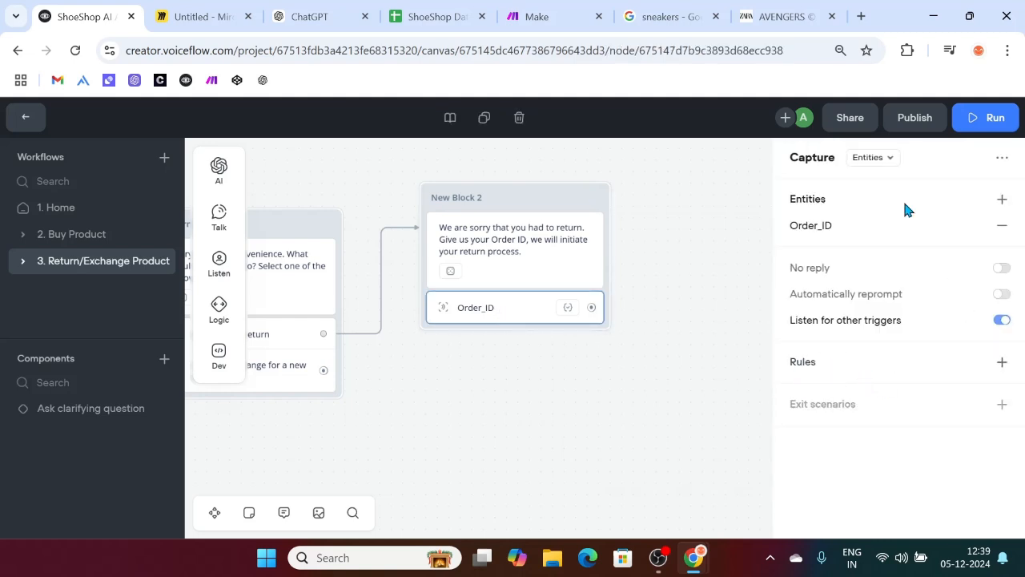
click(614, 420)
click(505, 310)
scroll(589, 384, right, 2)
drag(518, 297, 590, 248)
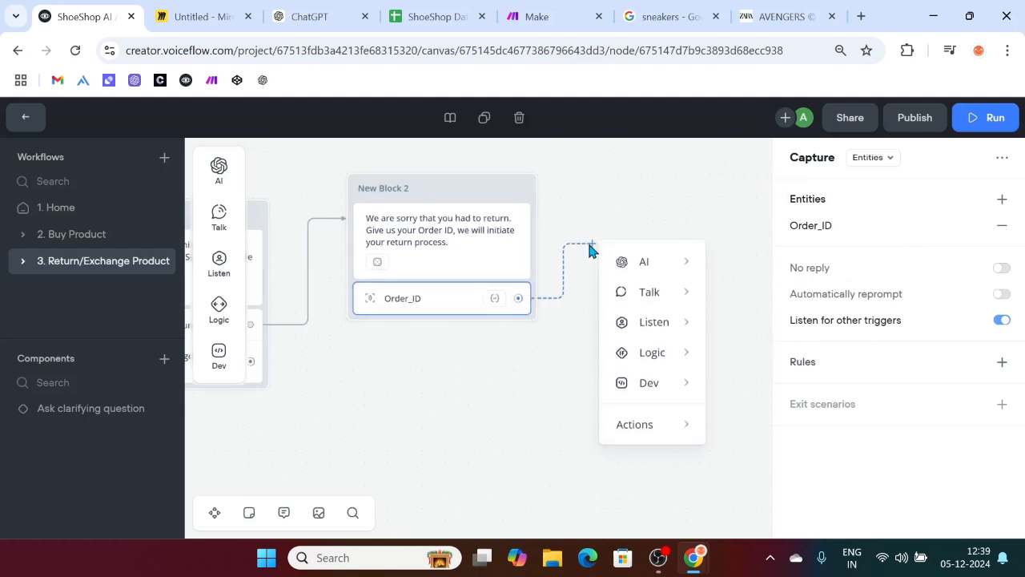
mouse_move(656, 291)
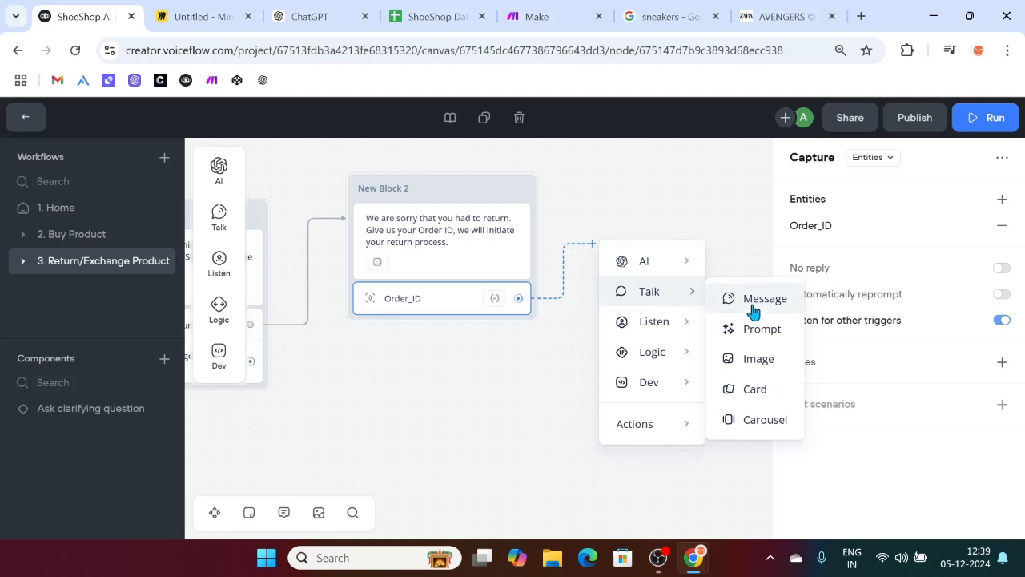
click(753, 309)
Step: Insert the {Order_ID} variable into New Block 3's agent message
click(820, 223)
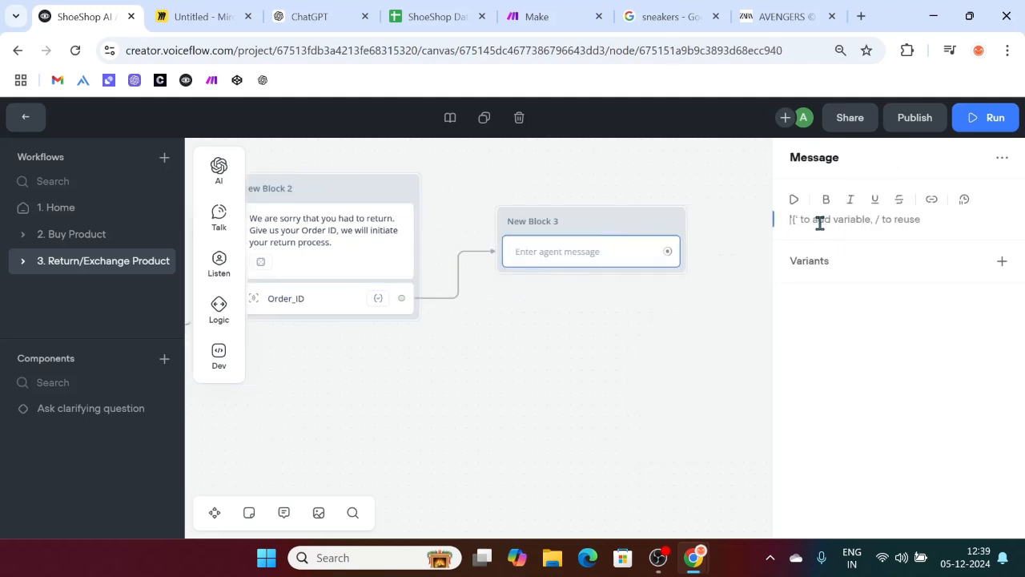
text({order)
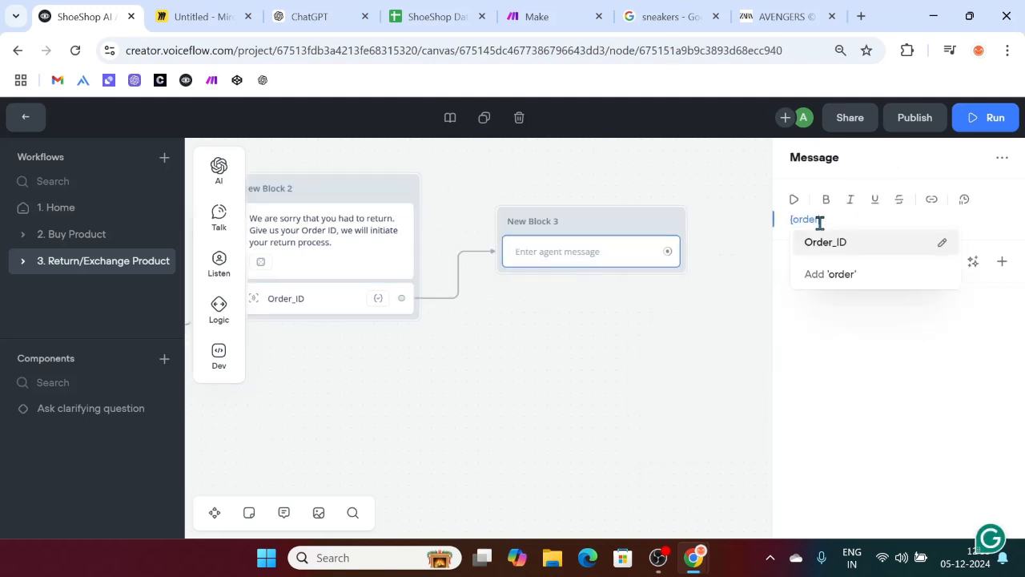
click(829, 245)
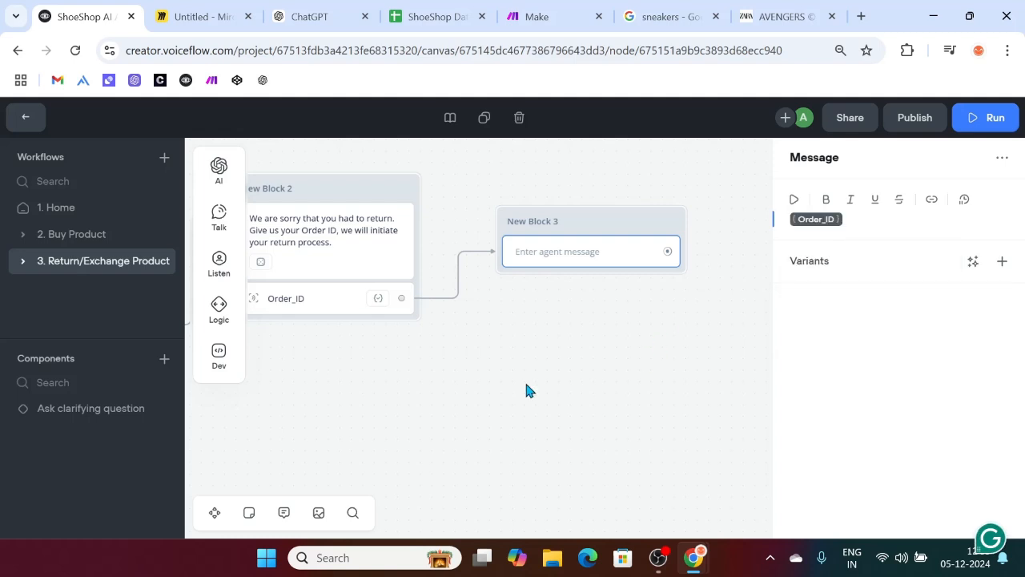
Step: Start a prototype test conversation and train the agent on its changed model
click(987, 118)
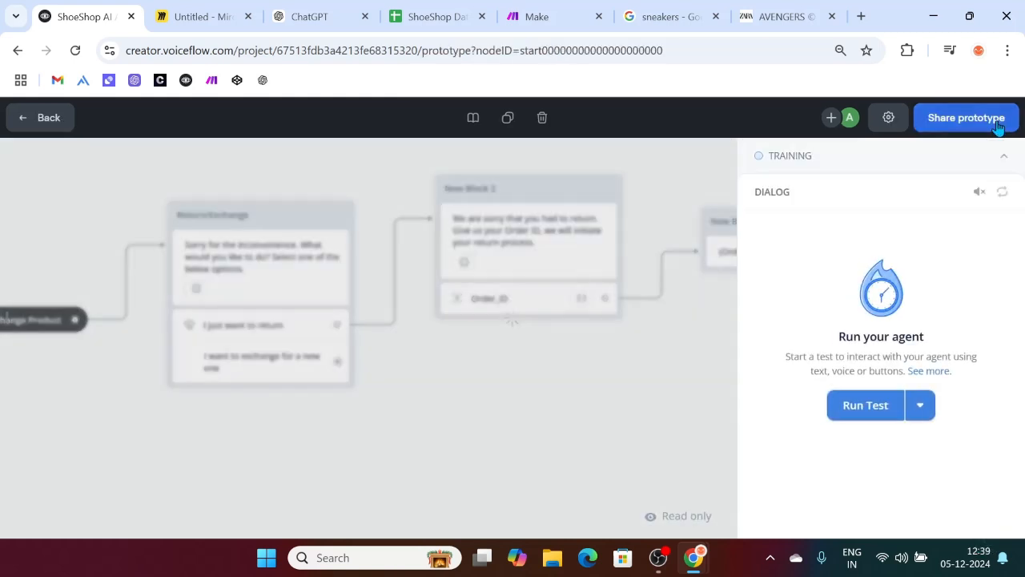
click(862, 409)
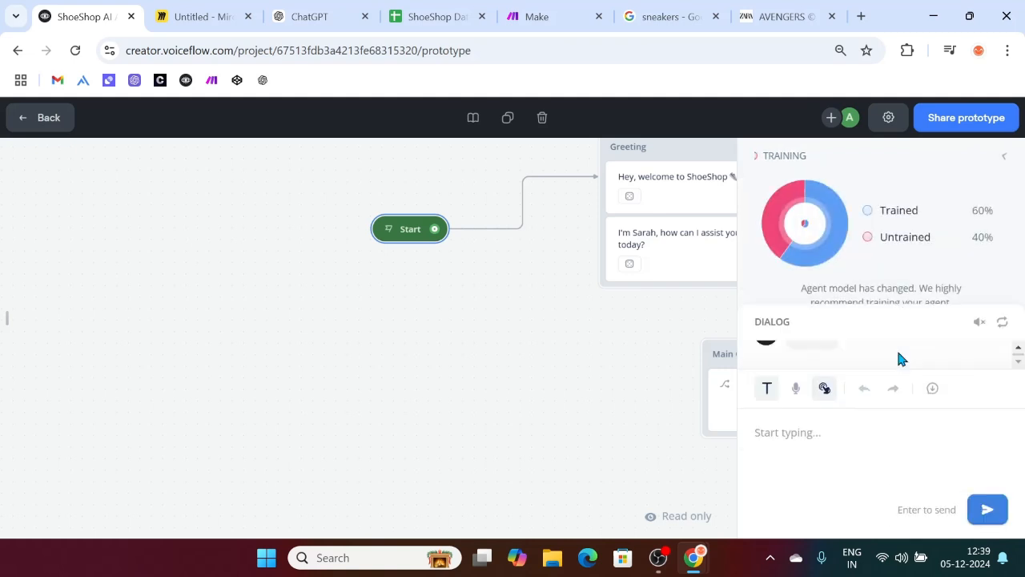
click(1003, 158)
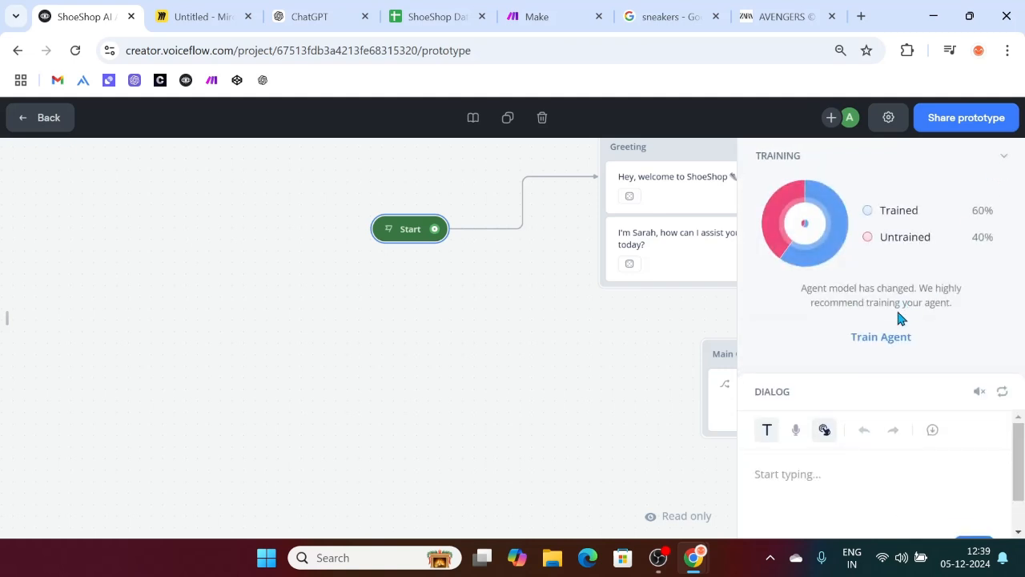
click(865, 348)
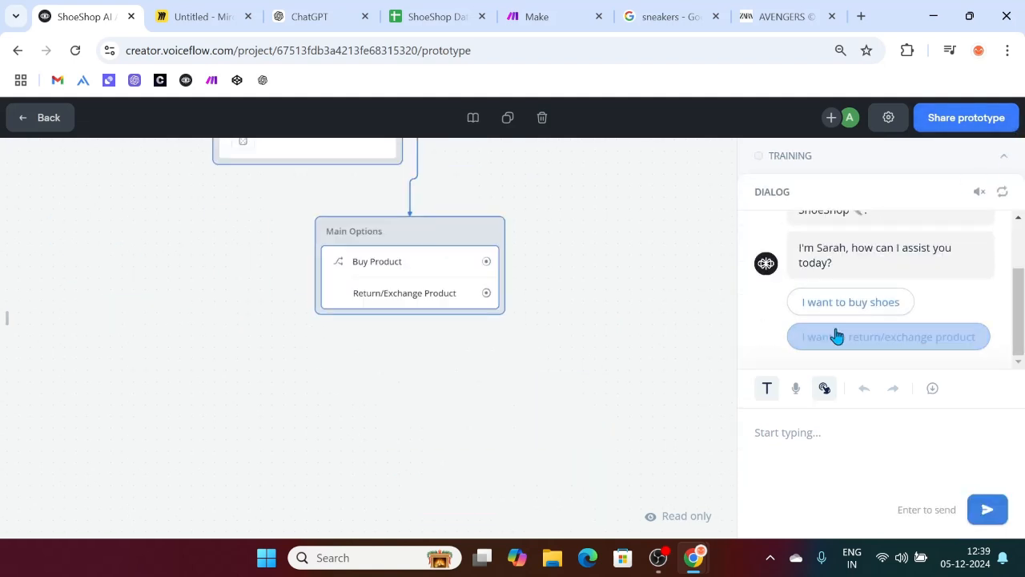
Step: Choose to just return a product, send 'My order Id is o1006', and check the echoed Order_ID
click(836, 335)
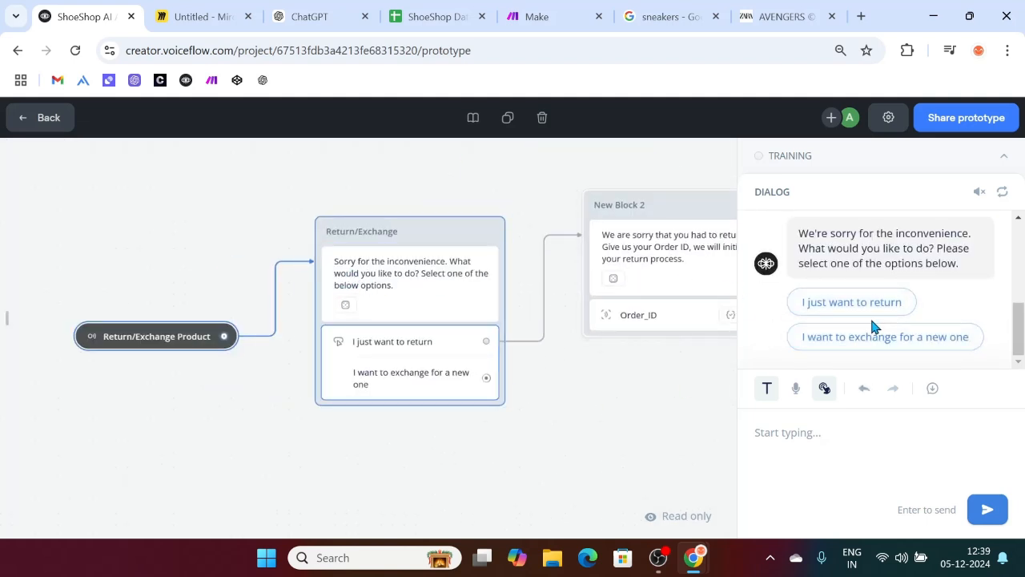
click(847, 301)
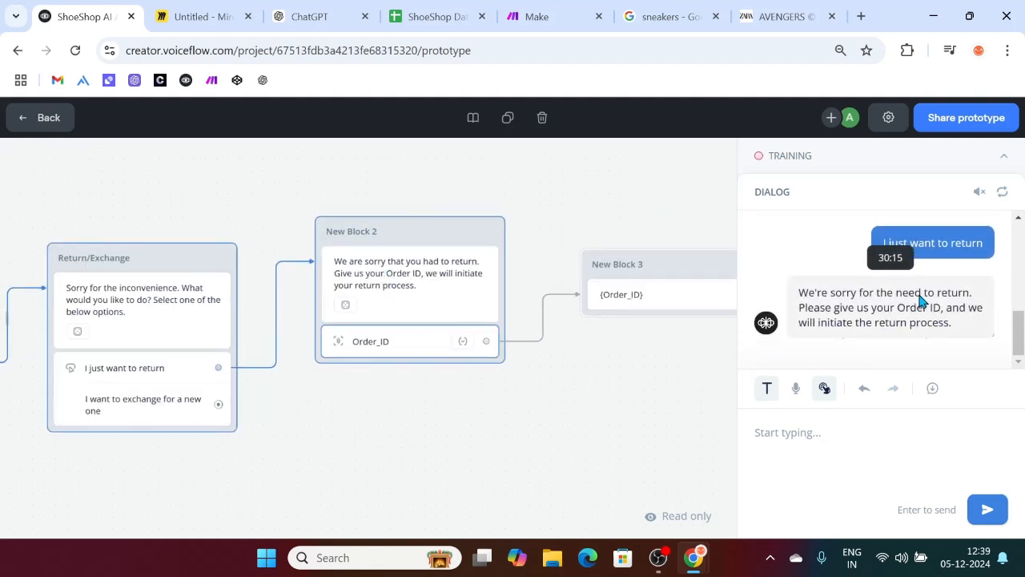
click(793, 430)
text(My order Id )
text(is i)
key(BackSpace)
text(o)
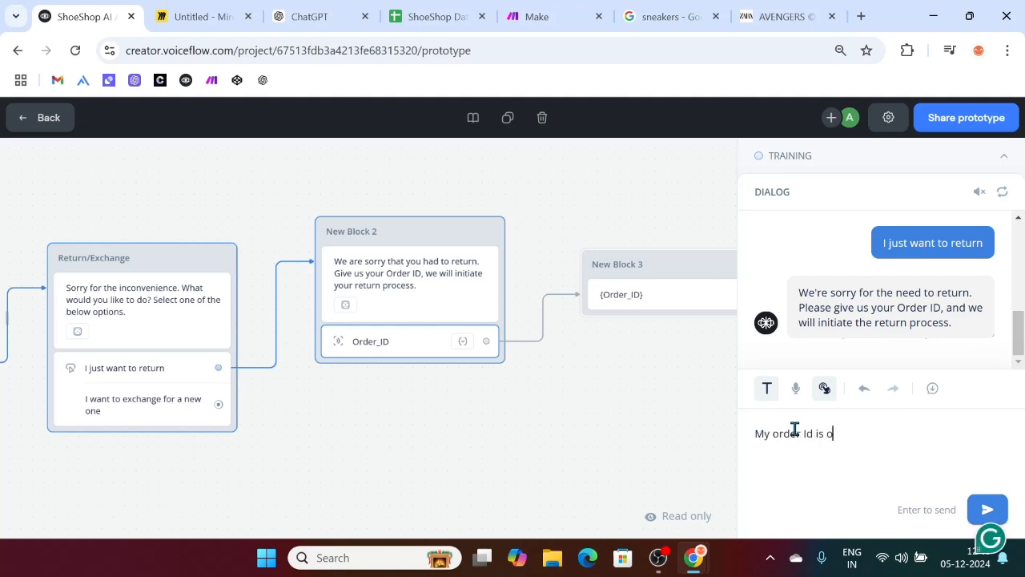
text(1006)
key(Return)
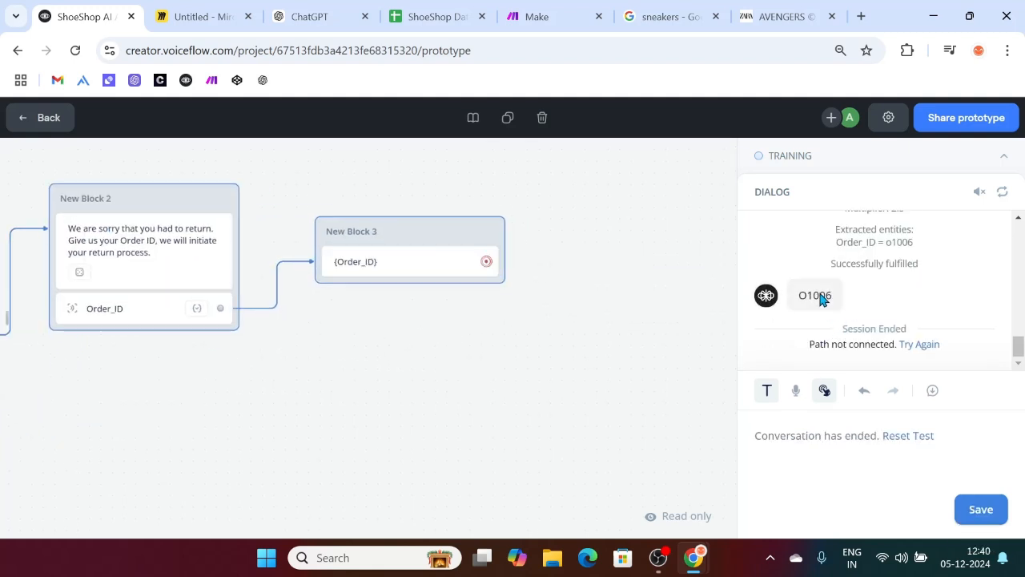
scroll(941, 305, up, 5)
scroll(944, 288, up, 4)
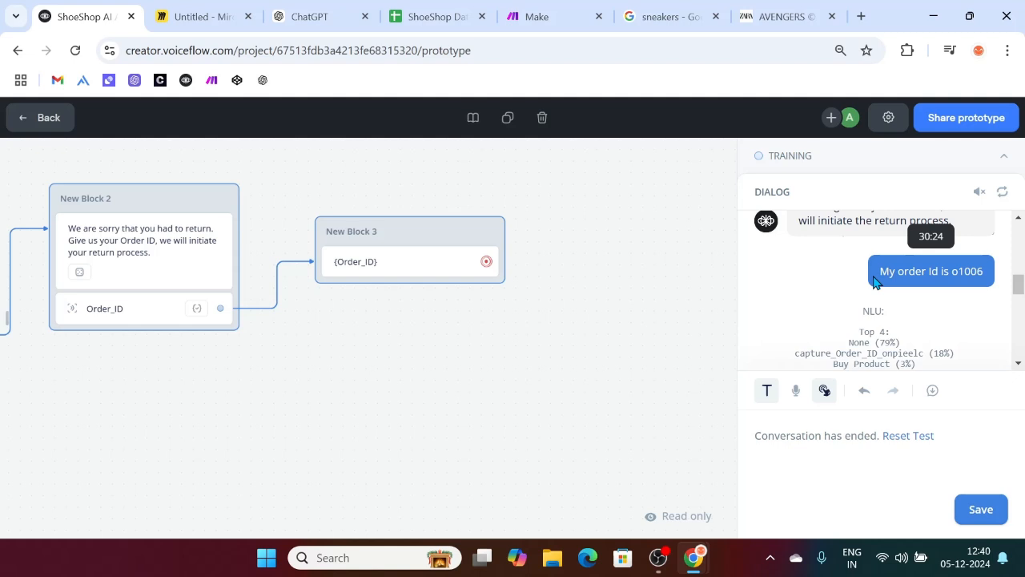
scroll(873, 280, down, 5)
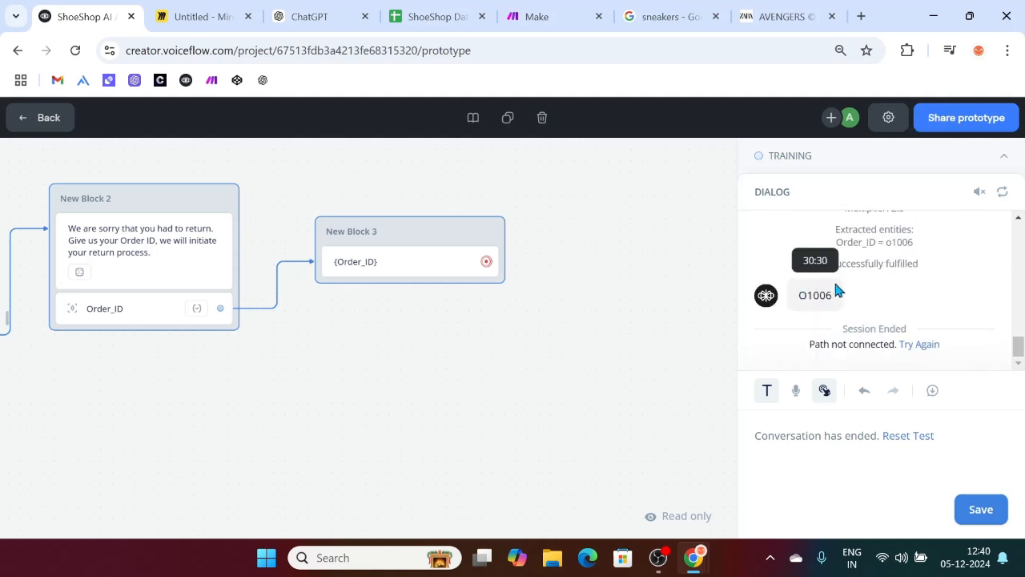
Step: Inspect the Order_ID entity's example values from its capture step, then restart the prototype test
click(145, 311)
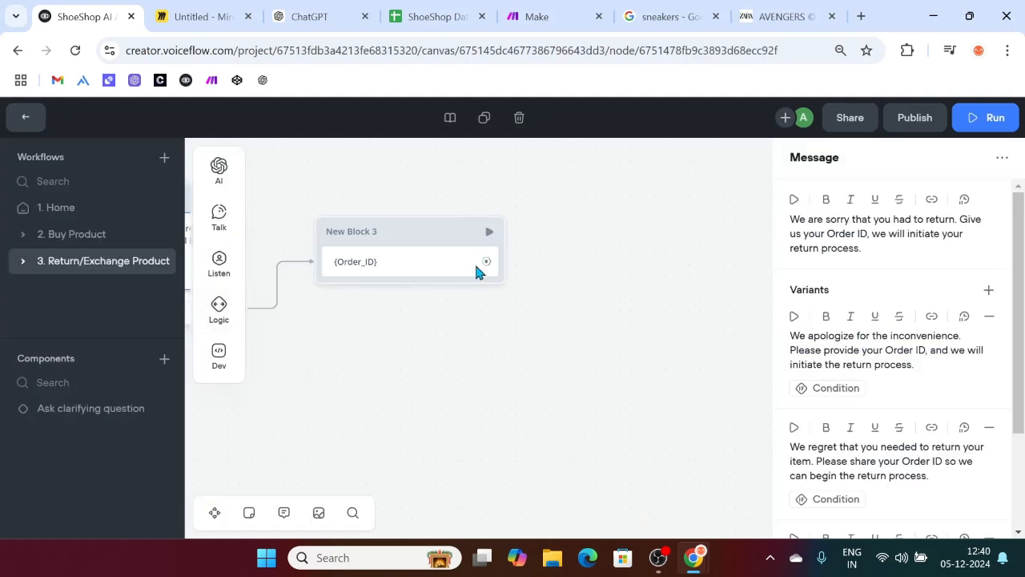
click(420, 267)
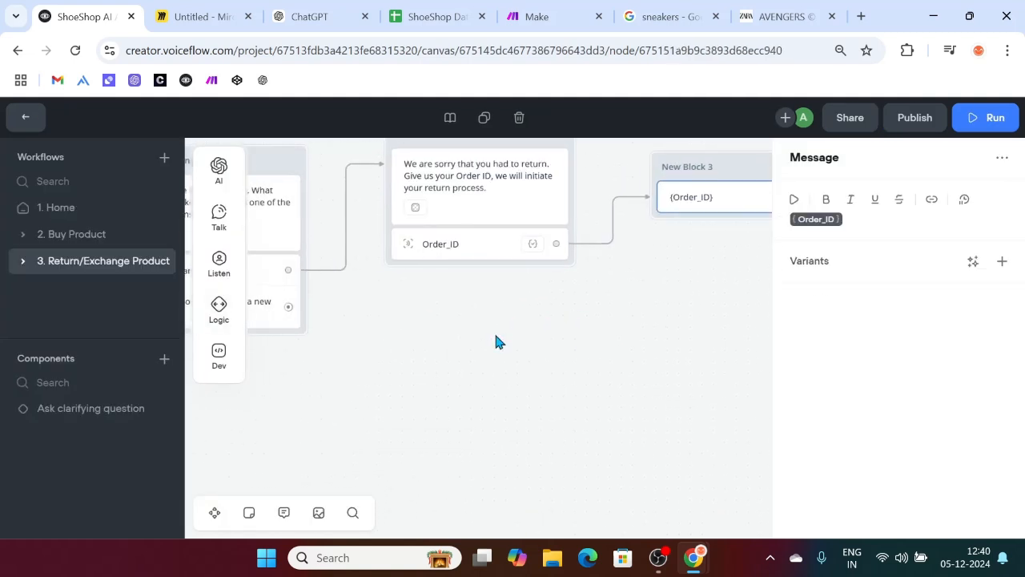
click(453, 244)
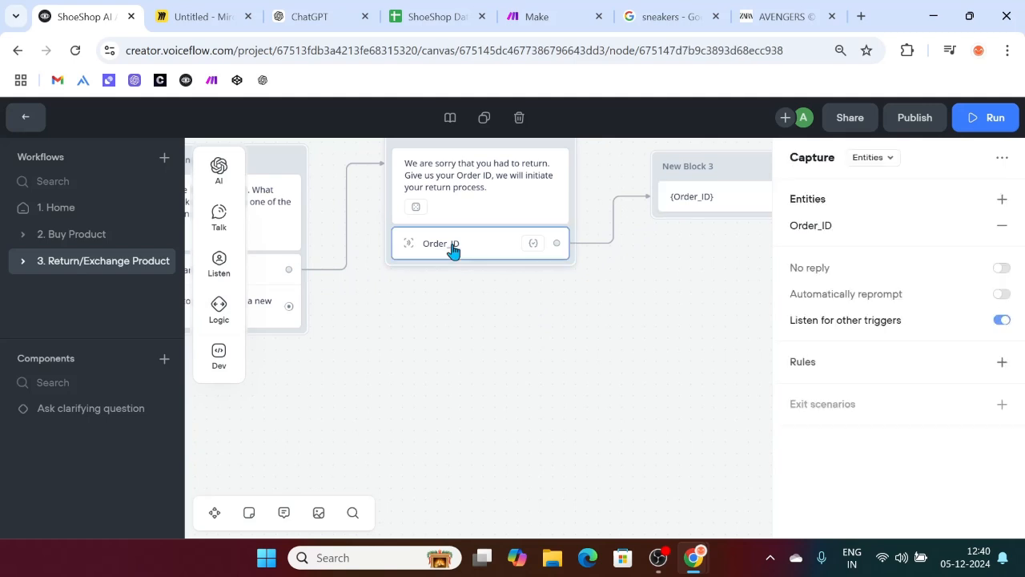
click(797, 228)
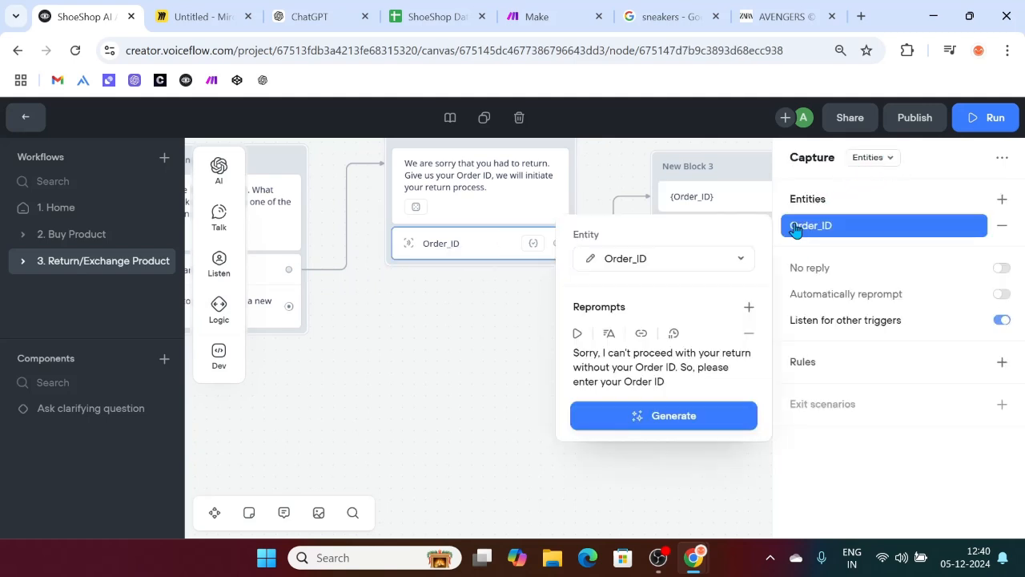
click(596, 272)
drag(512, 338, 390, 346)
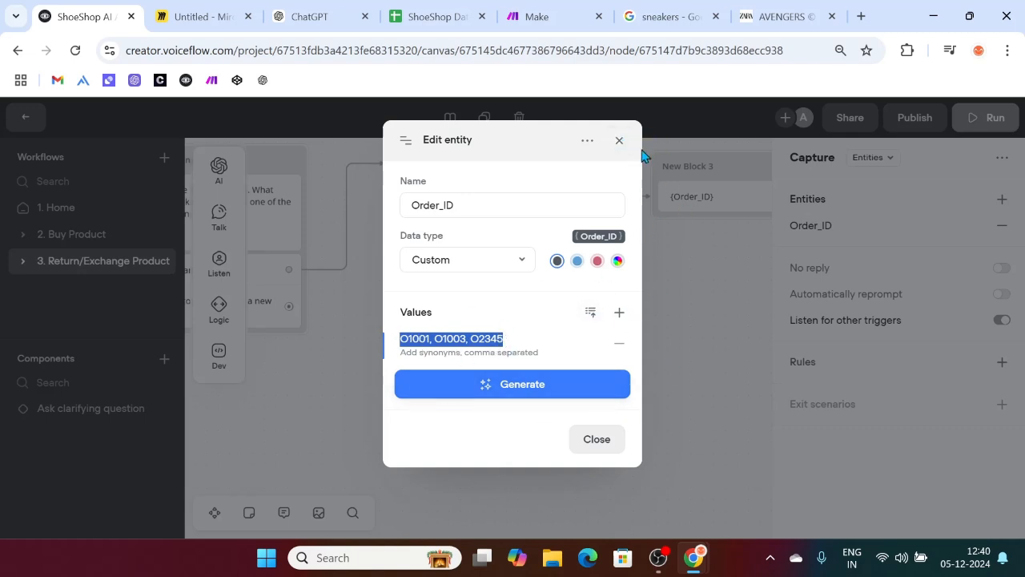
click(619, 142)
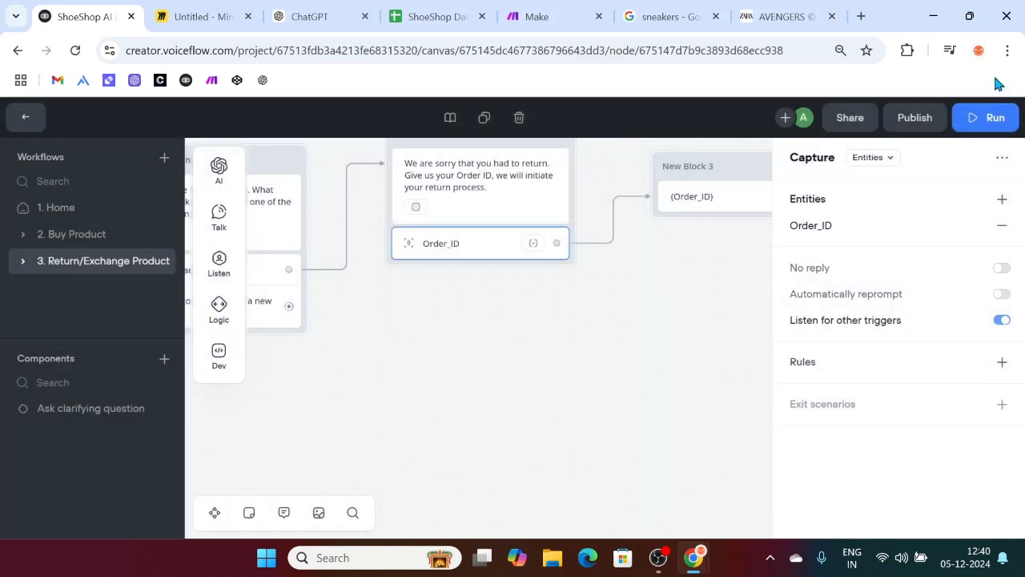
click(984, 117)
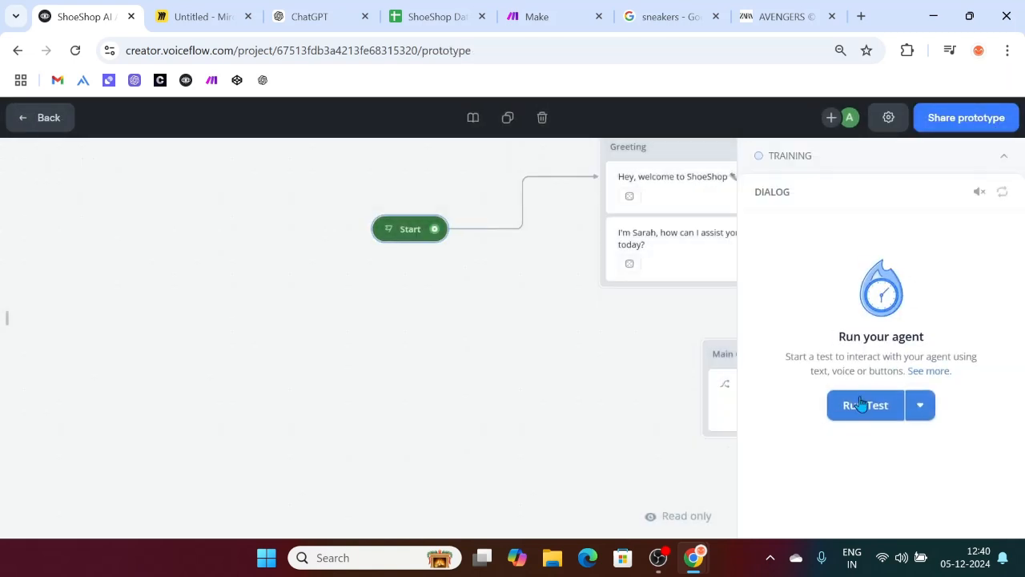
click(861, 403)
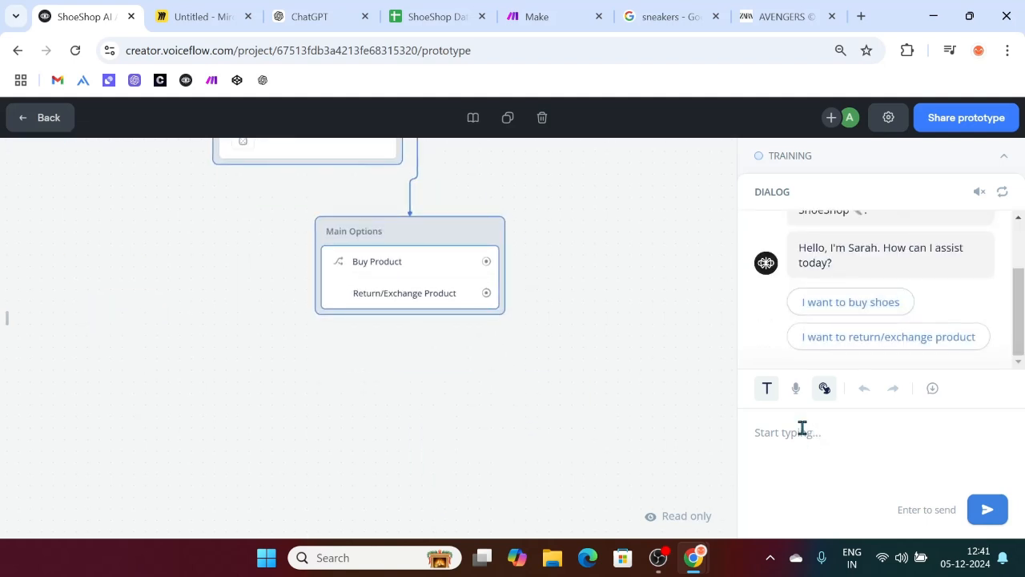
Step: Send 'I want to return', pick 'I just want to return', then reply 'I don't know the order ID'
text(I want to return)
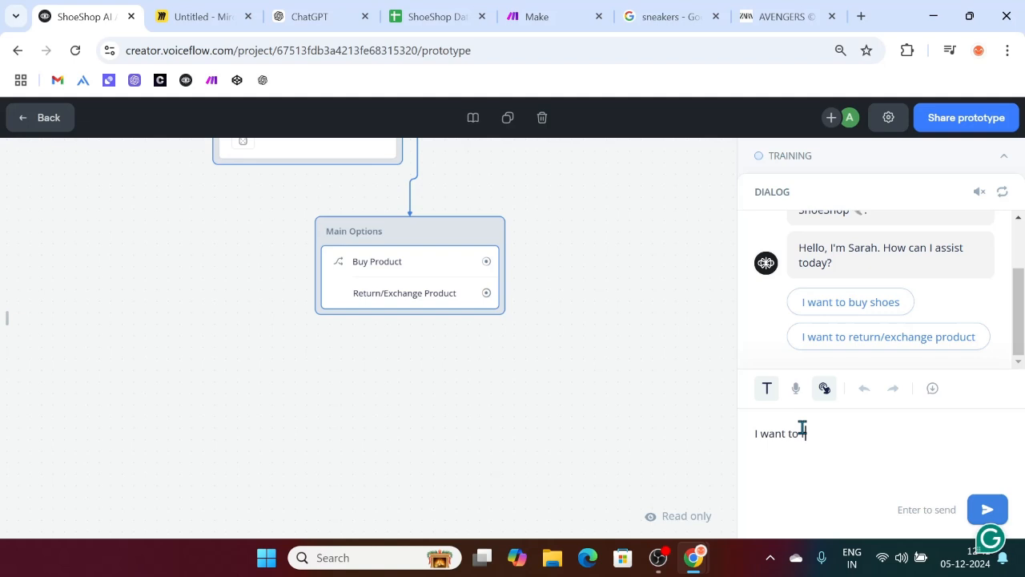
key(Return)
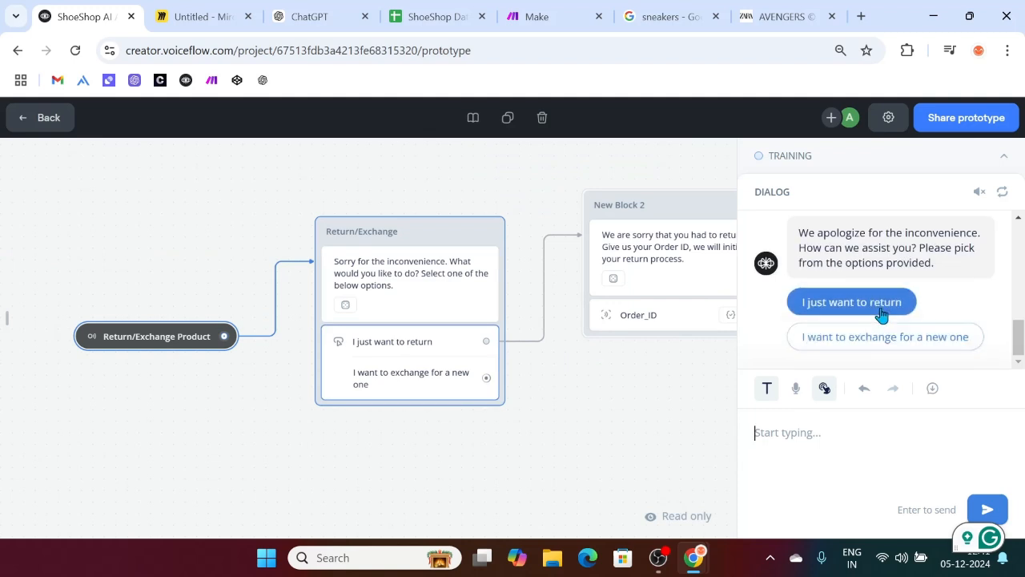
click(880, 306)
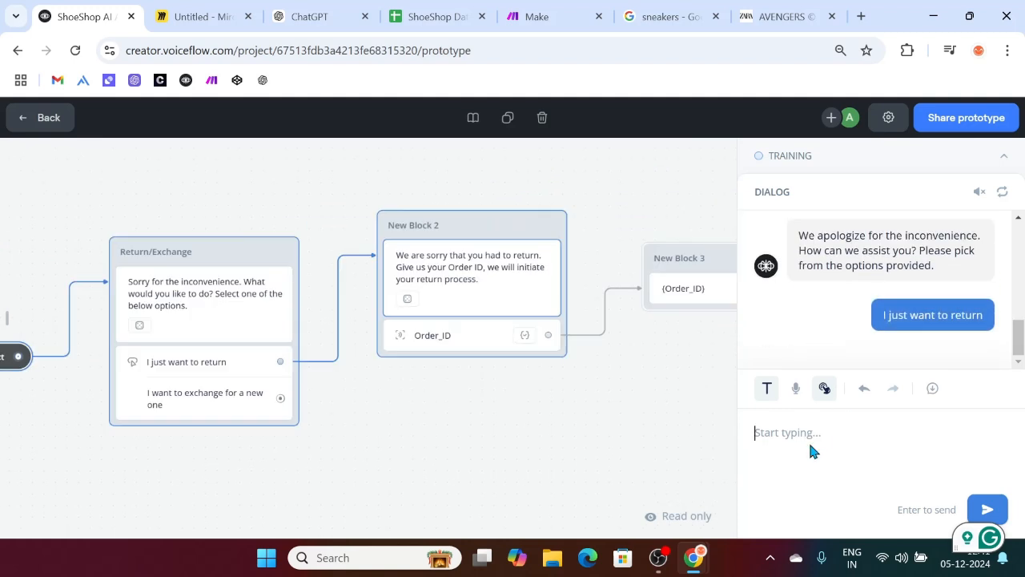
click(810, 443)
text(in)
key(BackSpace)
text(don't knwot he)
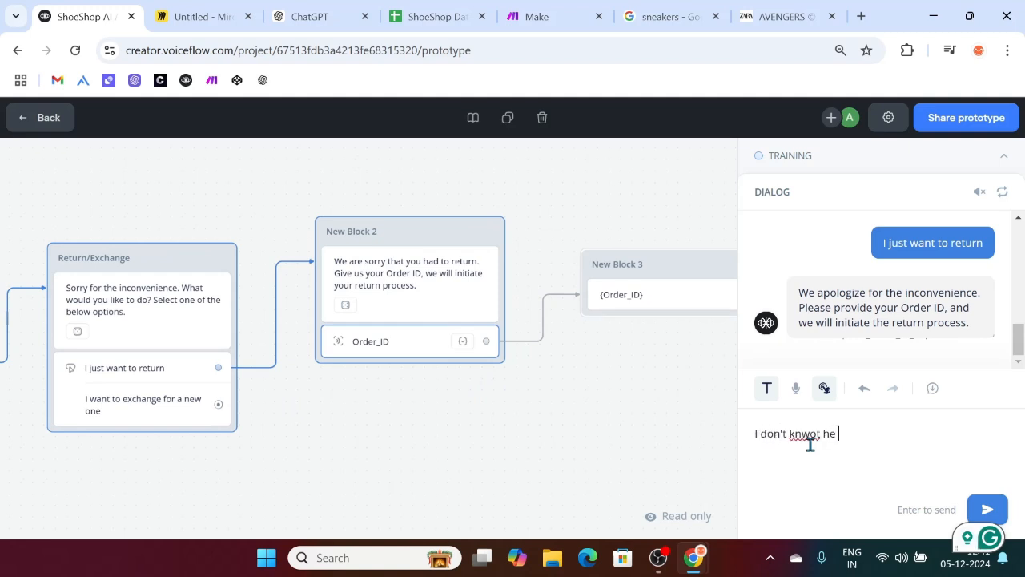
key(BackSpace)
key(BackSpace)
key(BackSpace)
key(BackSpace)
key(BackSpace)
key(BackSpace)
key(BackSpace)
text(ow the )
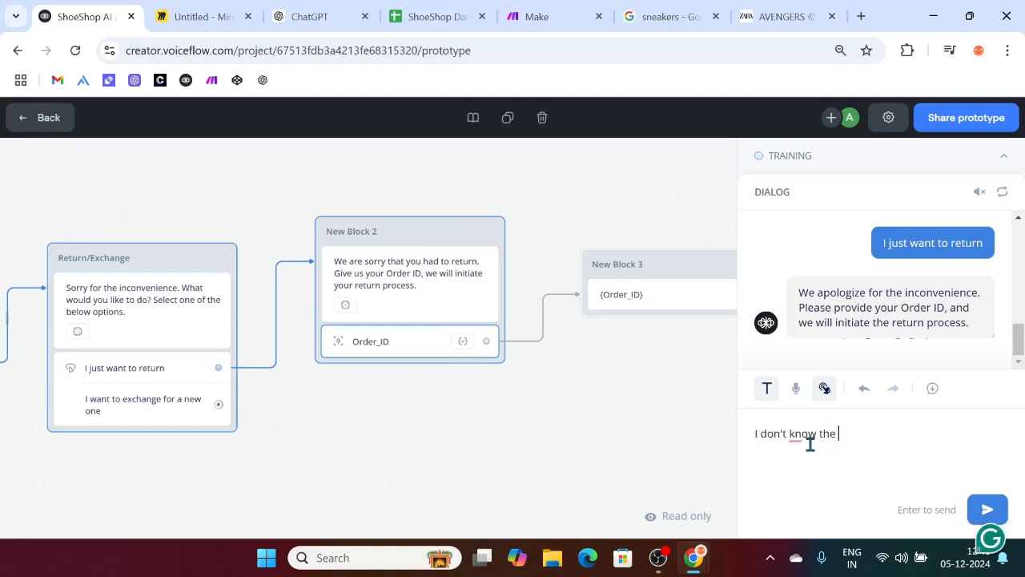
text(order ID)
key(Return)
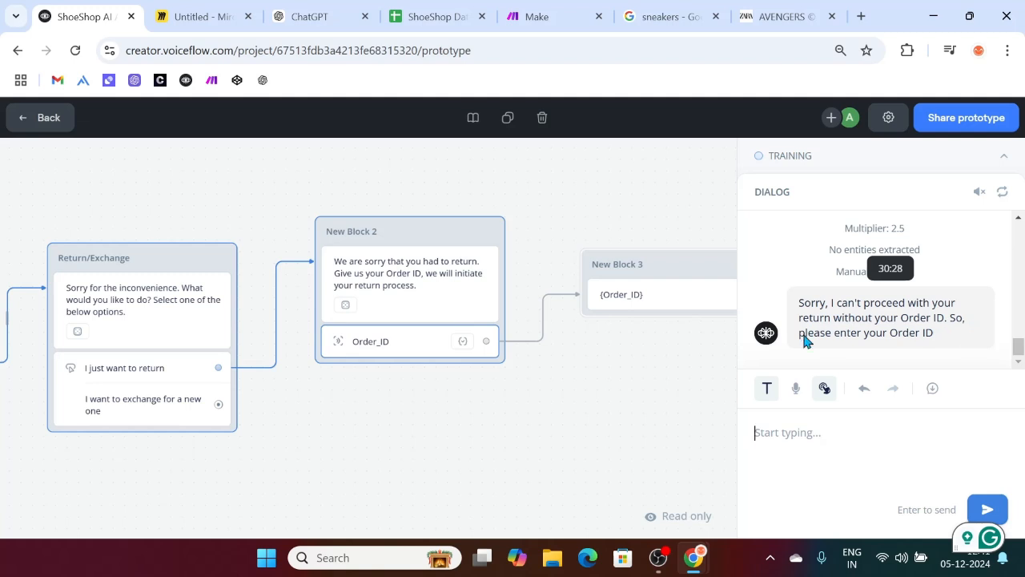
scroll(509, 398, right, 5)
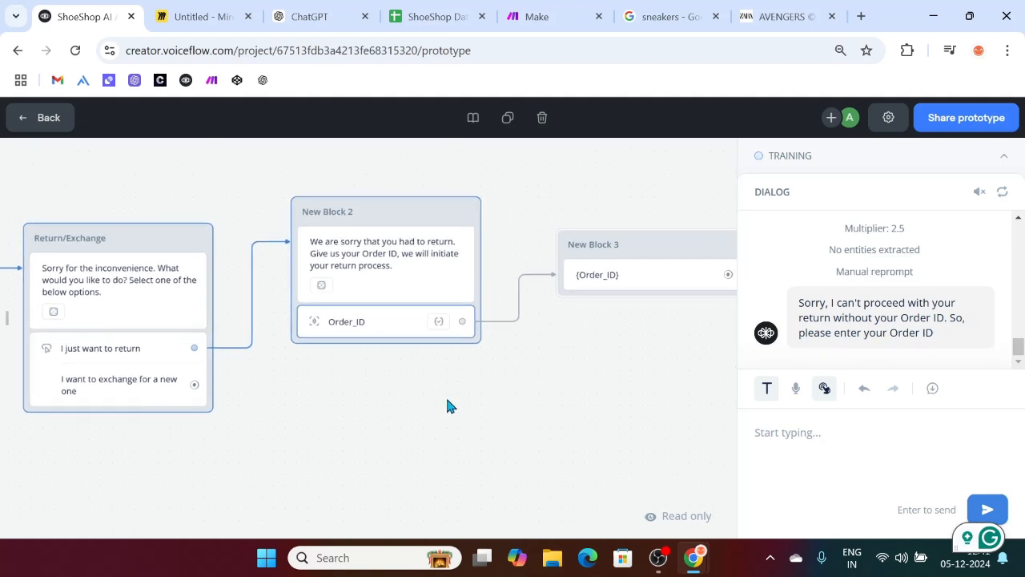
Step: End the Order_ID reprompt with a period and generate three reprompt variants
key(Escape)
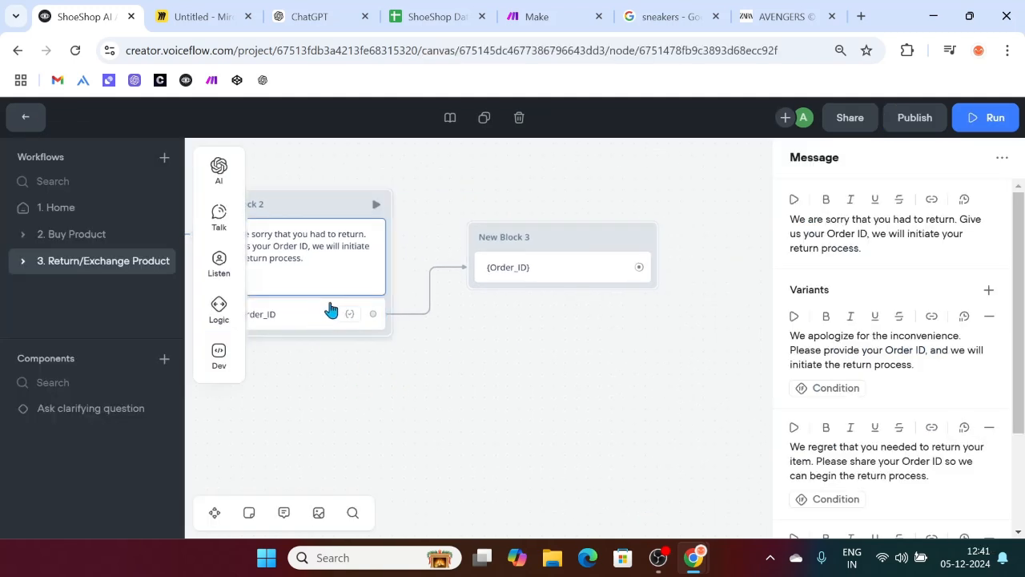
click(330, 322)
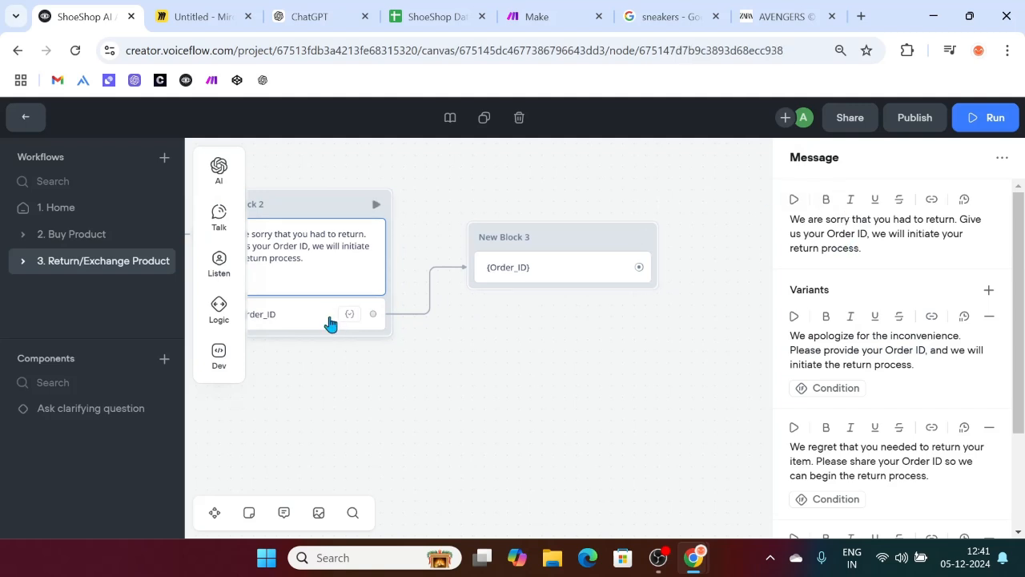
click(811, 232)
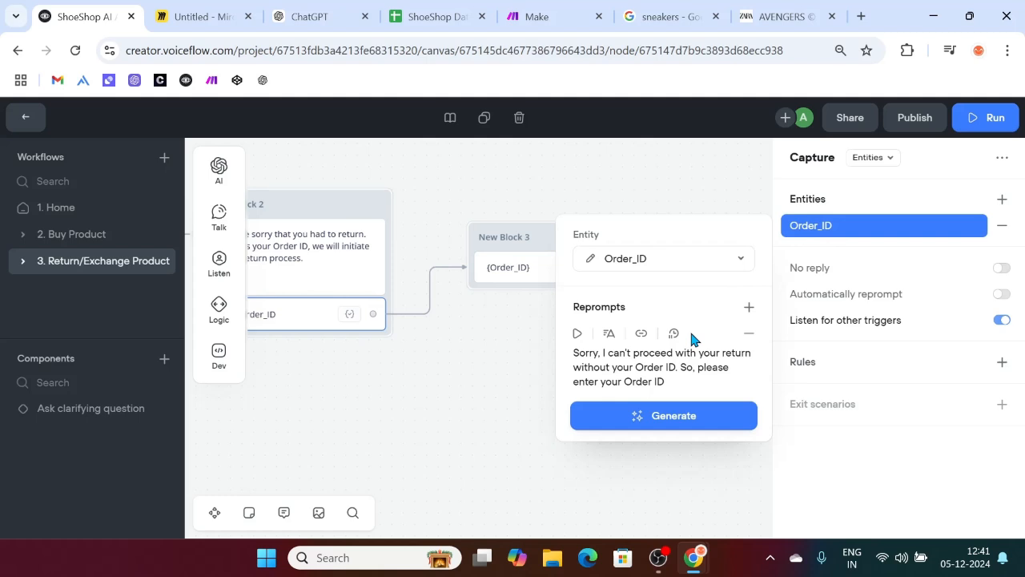
drag(668, 381, 557, 357)
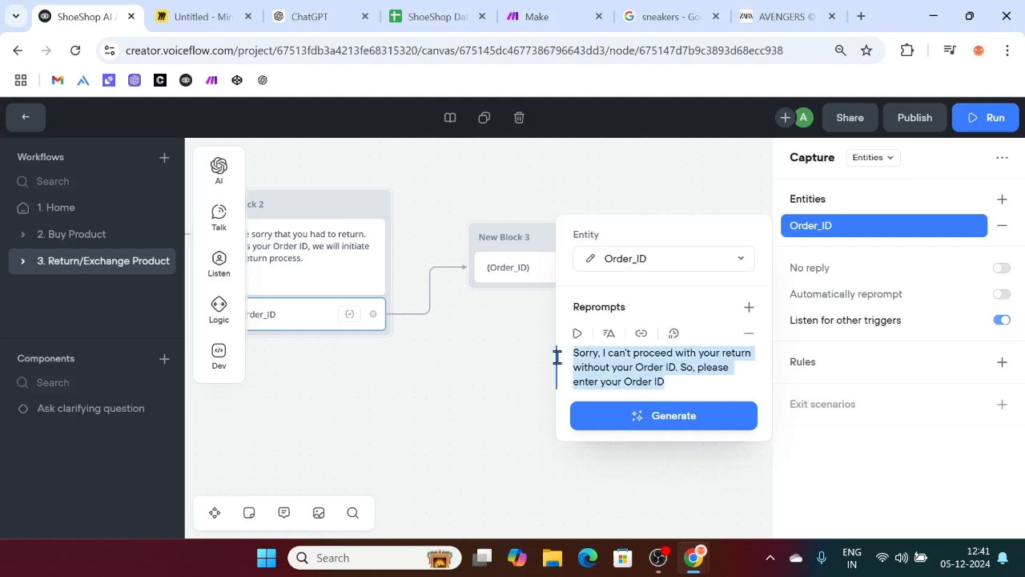
click(678, 381)
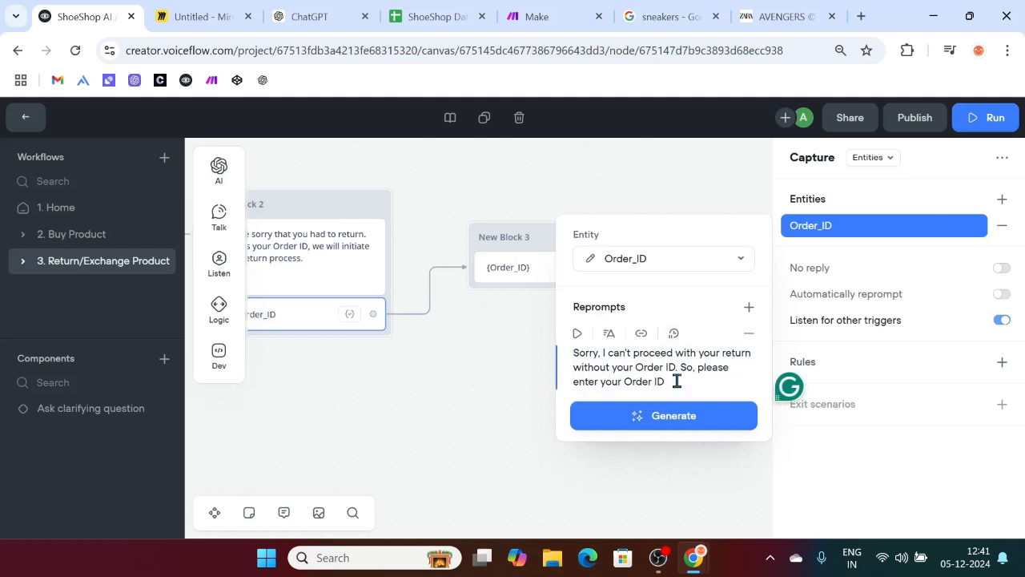
text(.)
click(653, 414)
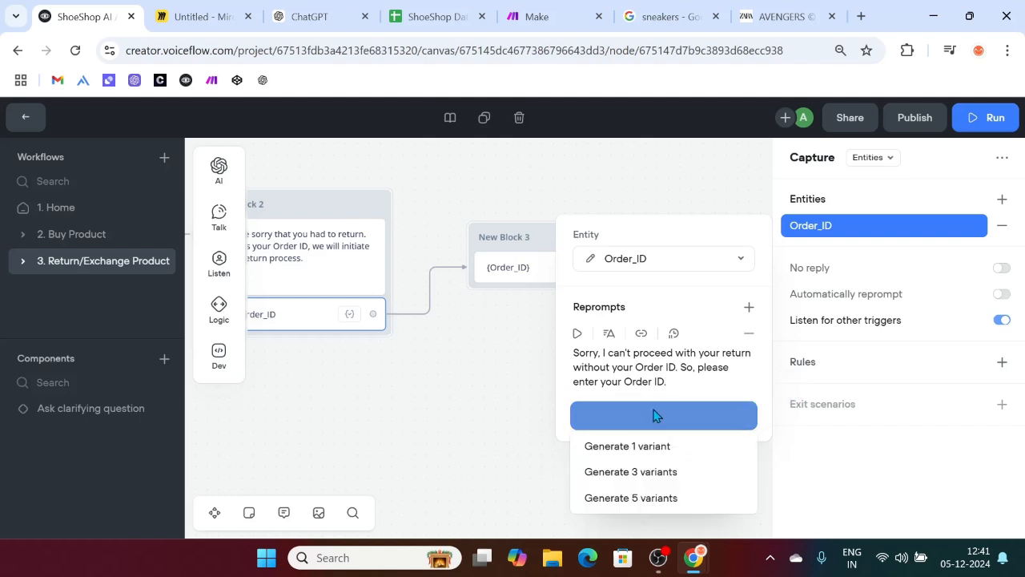
click(639, 473)
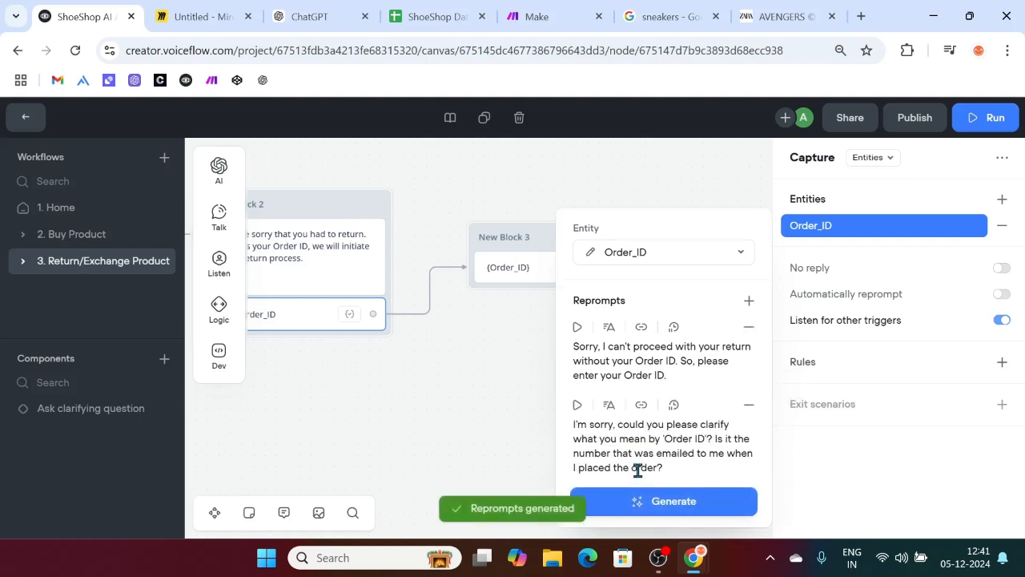
scroll(672, 430, down, 1)
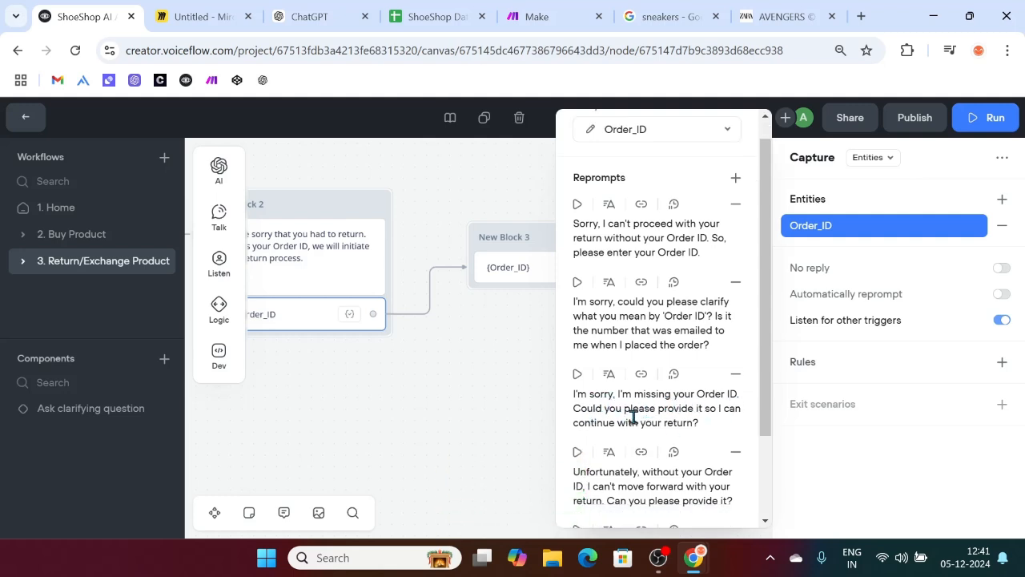
click(440, 453)
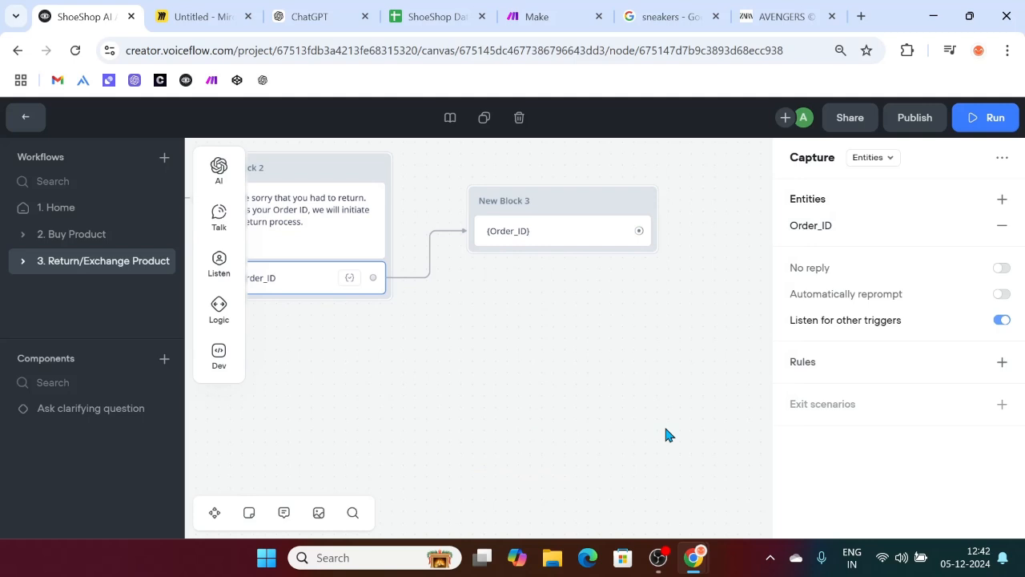
Step: Delete New Block 3 along with its {Order_ID} echo message
drag(477, 187, 733, 379)
key(Delete)
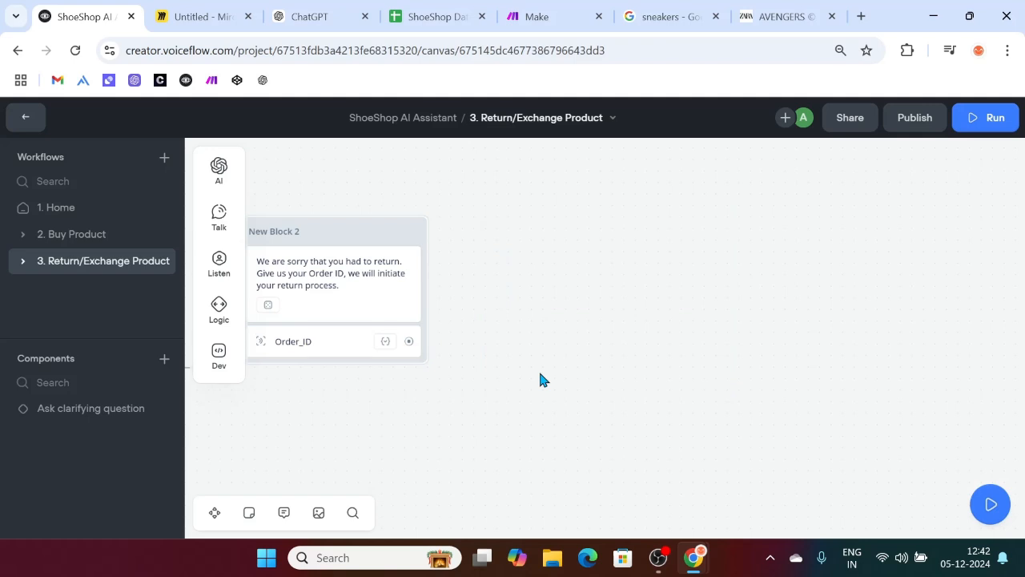
scroll(438, 340, left, 3)
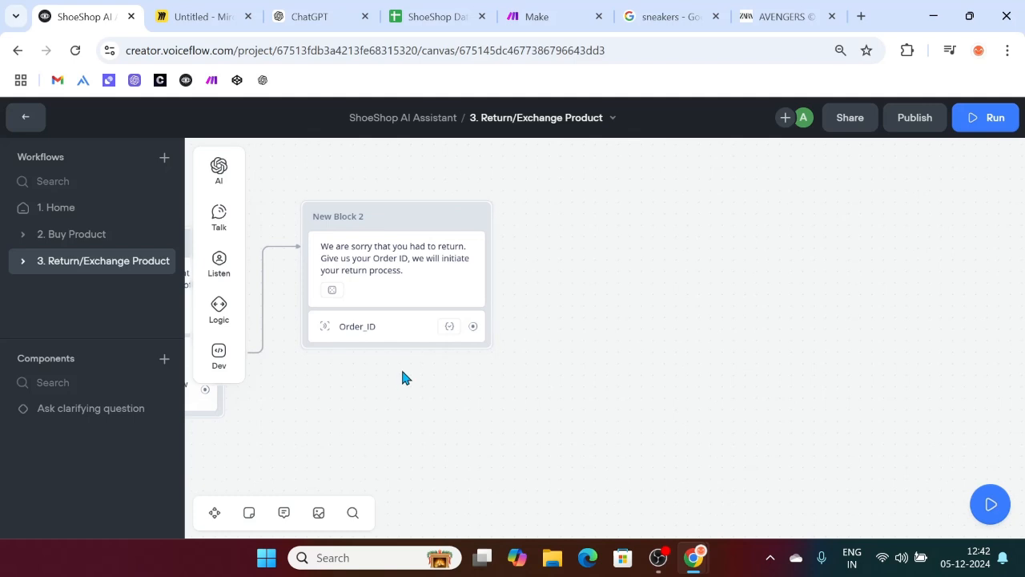
scroll(402, 377, down, 2)
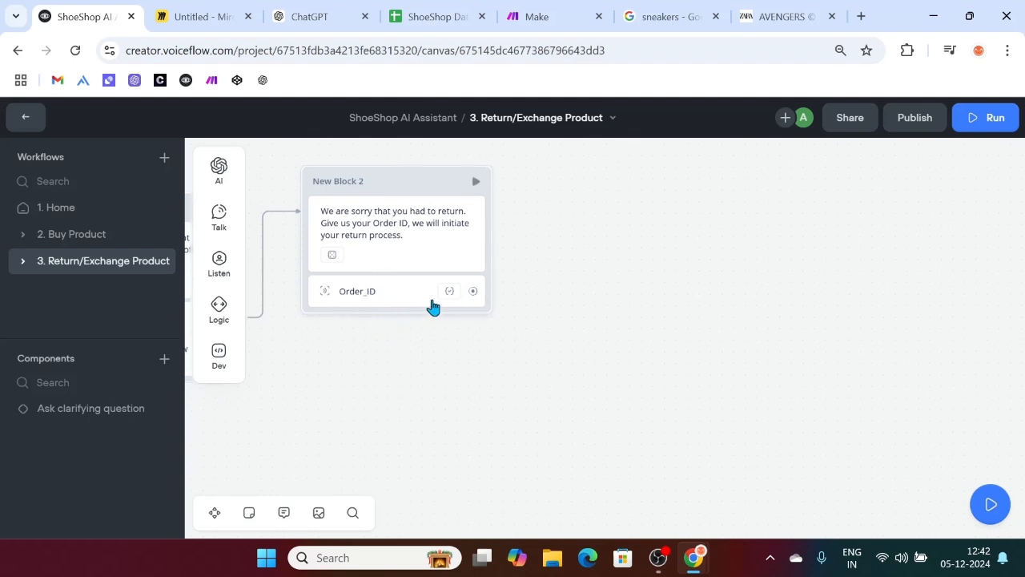
scroll(430, 307, right, 3)
scroll(400, 368, up, 2)
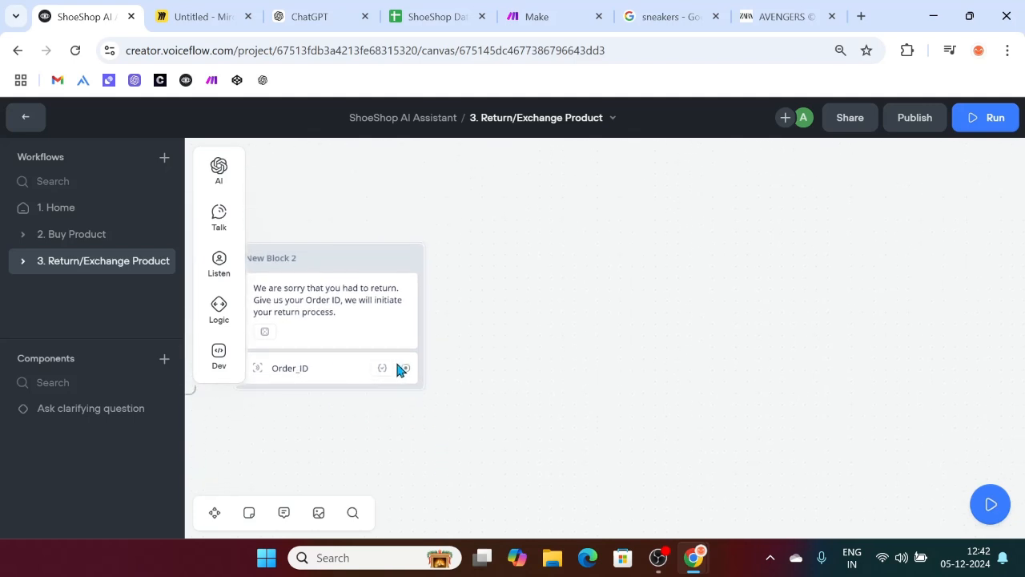
Step: Connect the Order_ID capture to a new Message step in a new block
drag(407, 370, 495, 243)
mouse_move(538, 271)
mouse_move(568, 297)
click(668, 304)
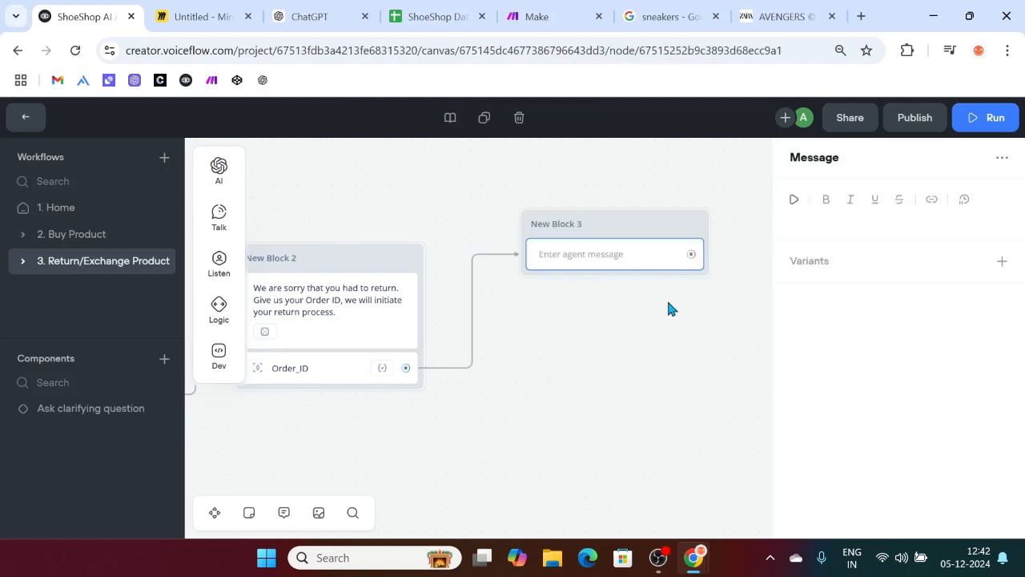
click(832, 219)
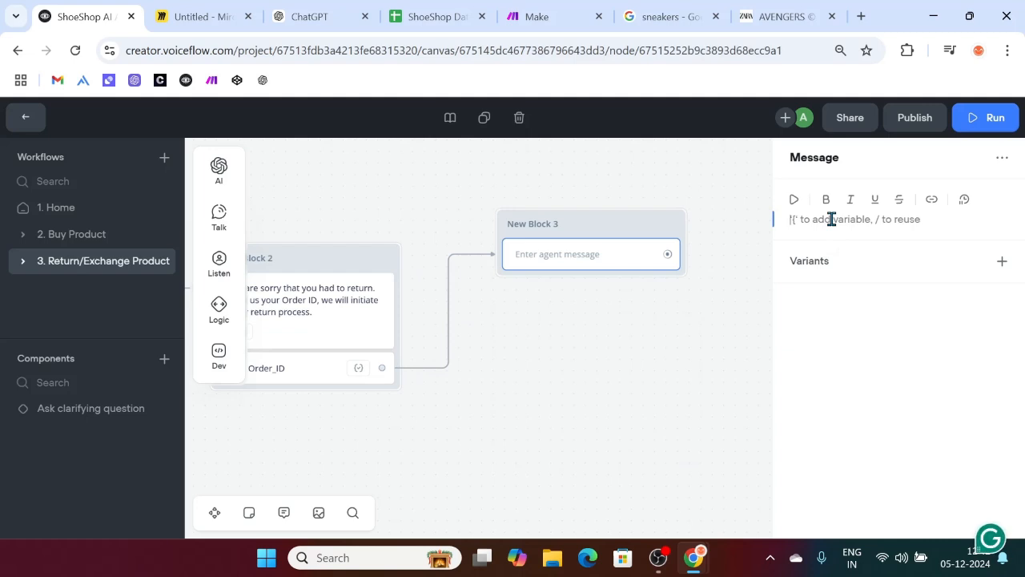
Step: Write the message asking customers why they're returning the product, accepting Grammarly's improved wording
text(i)
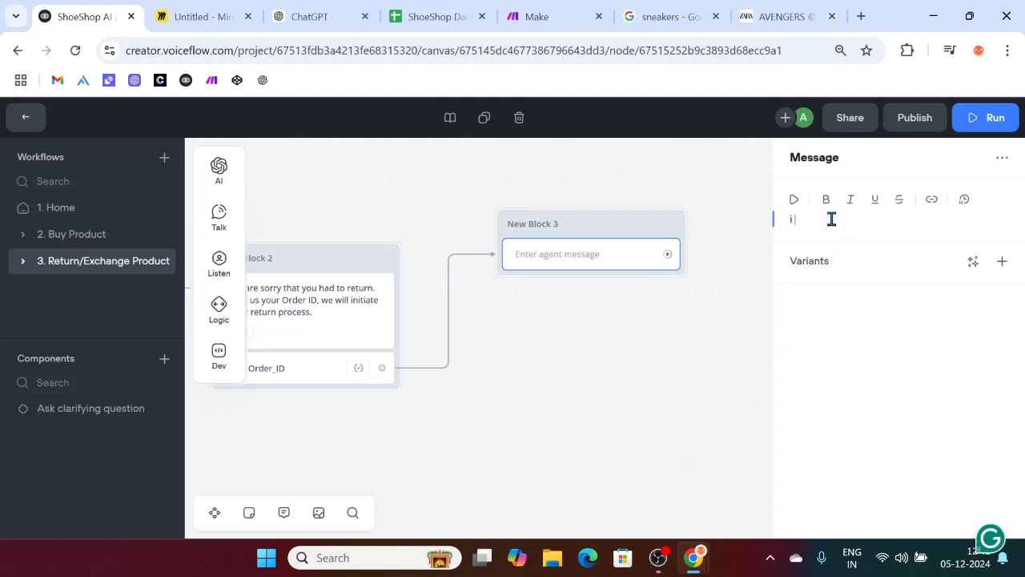
key(BackSpace)
text(I w)
key(BackSpace)
text(P)
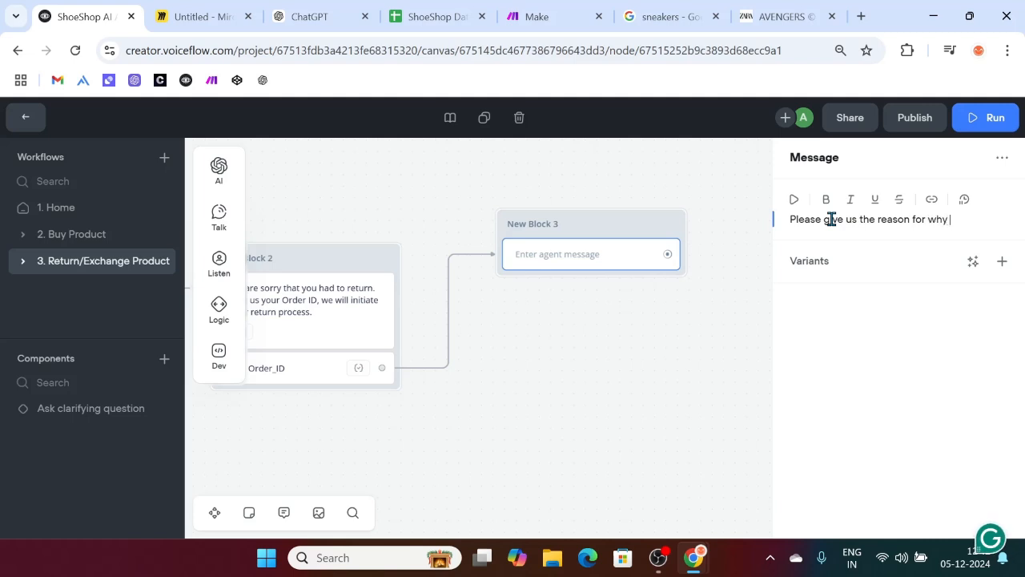
text(turning the product. It will rea)
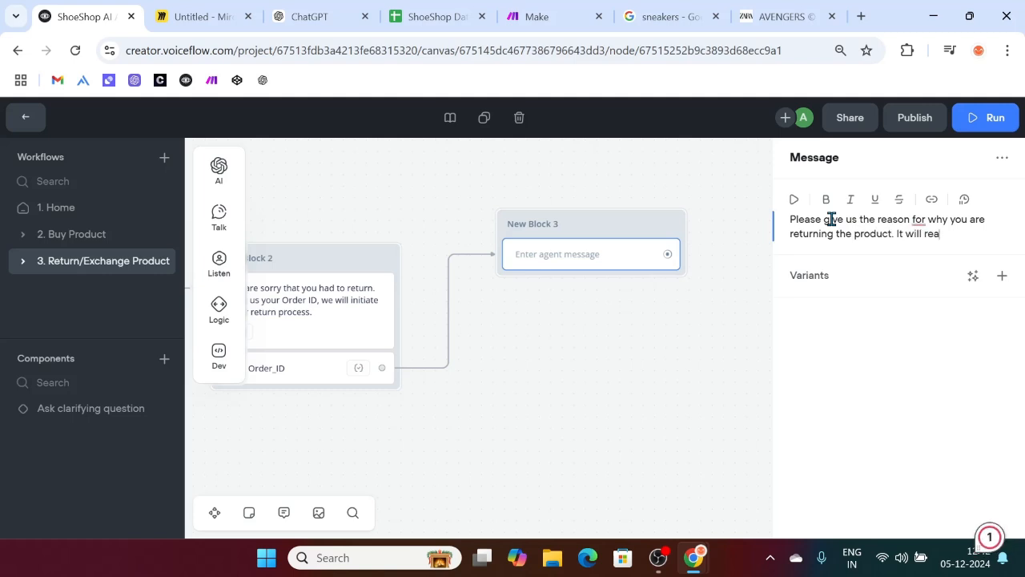
text(improve our product in the future.)
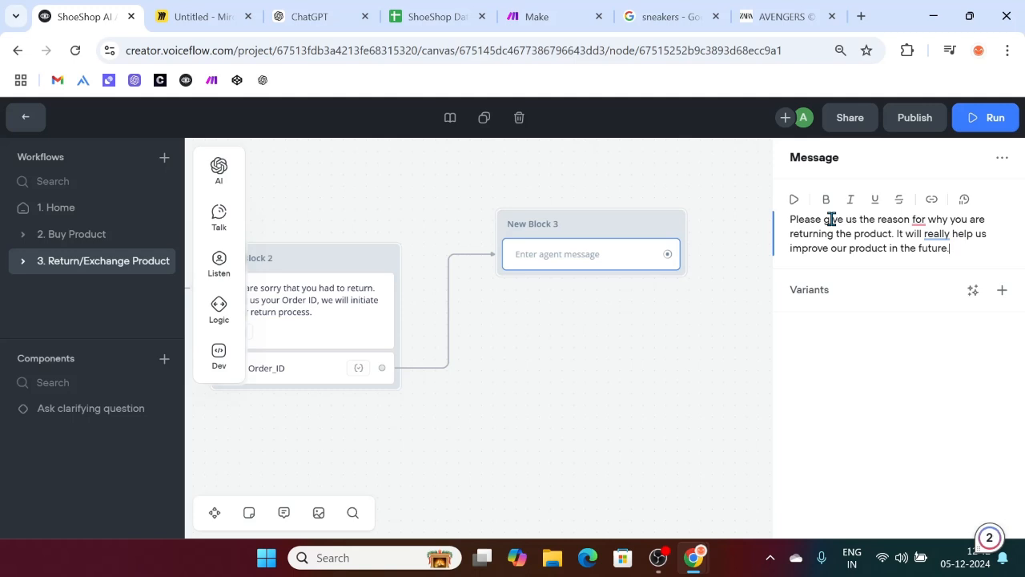
mouse_move(917, 220)
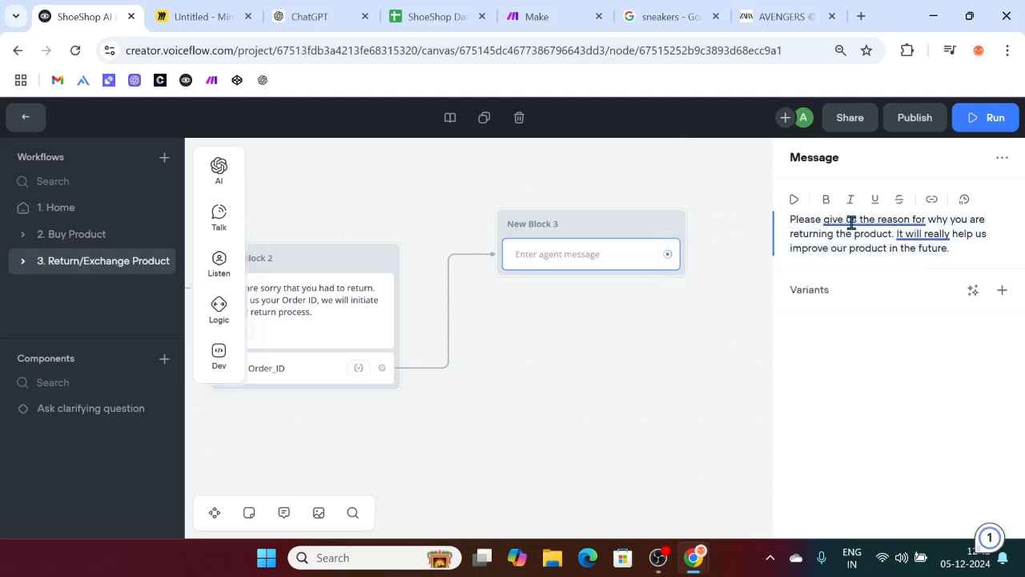
mouse_move(856, 222)
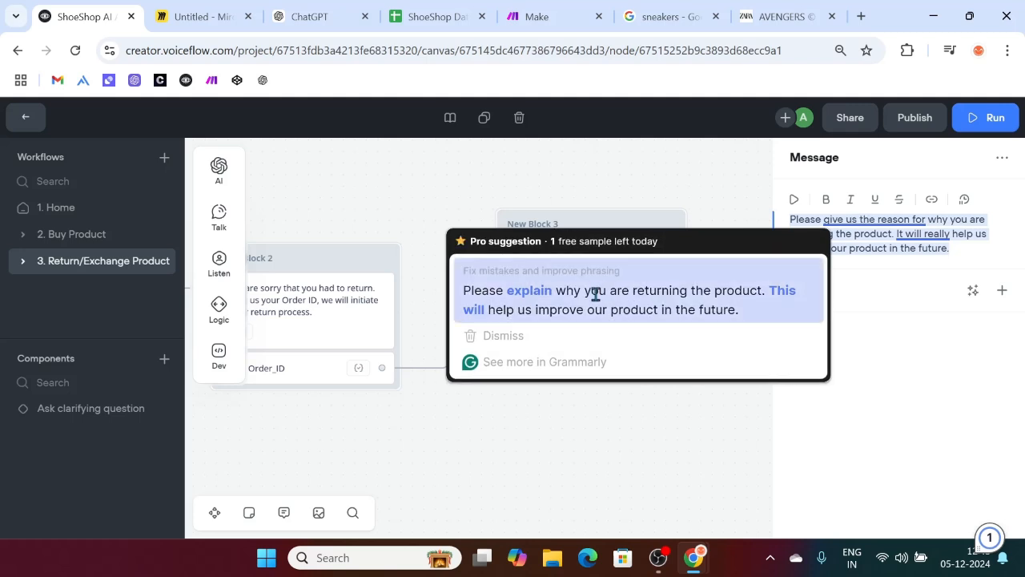
click(593, 293)
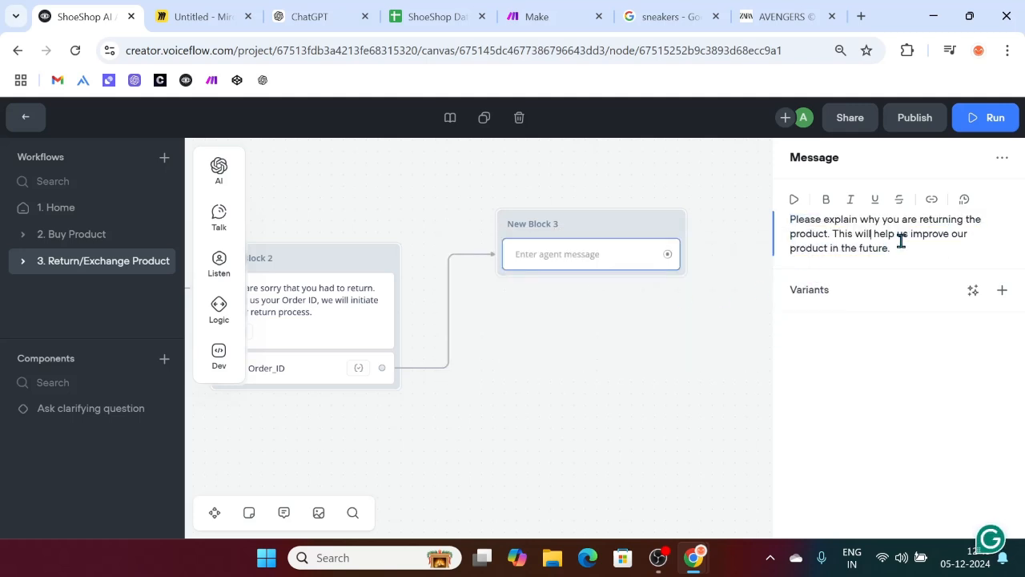
click(977, 290)
Step: Generate 3 variants of the return-reason message, review them, and close the Message panel
click(955, 344)
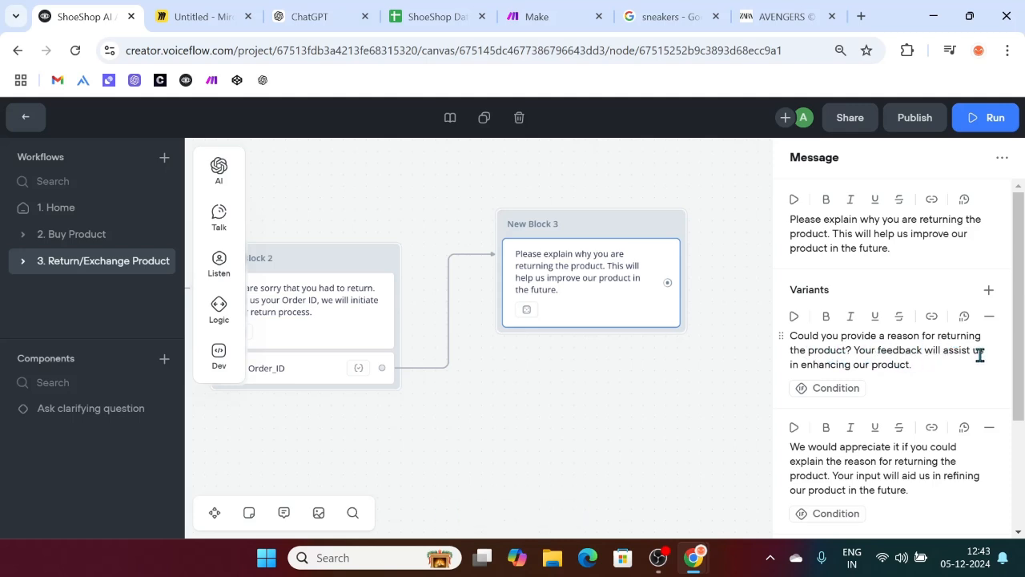
scroll(881, 366, down, 1)
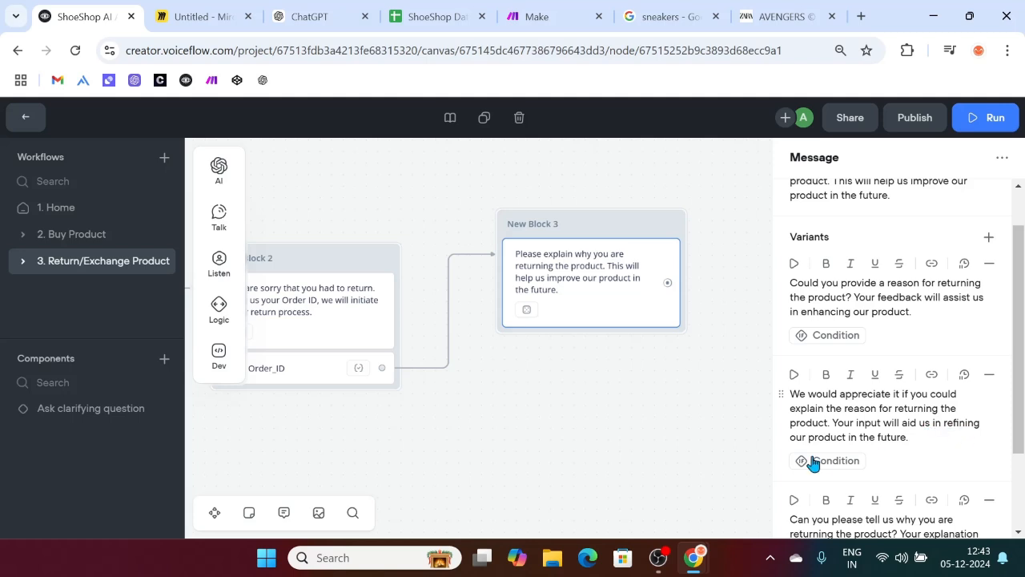
scroll(813, 462, down, 3)
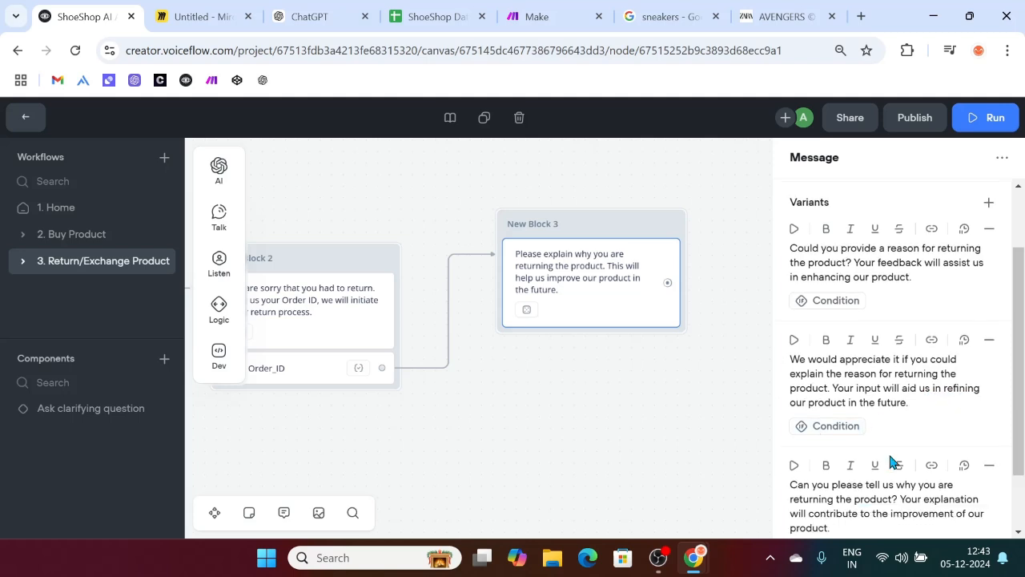
click(645, 438)
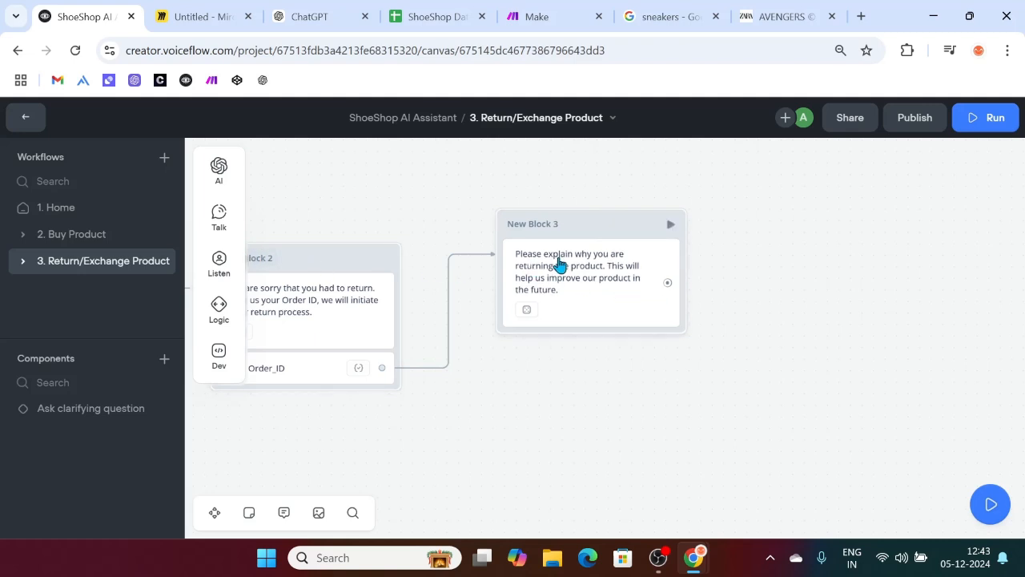
scroll(560, 269, left, 4)
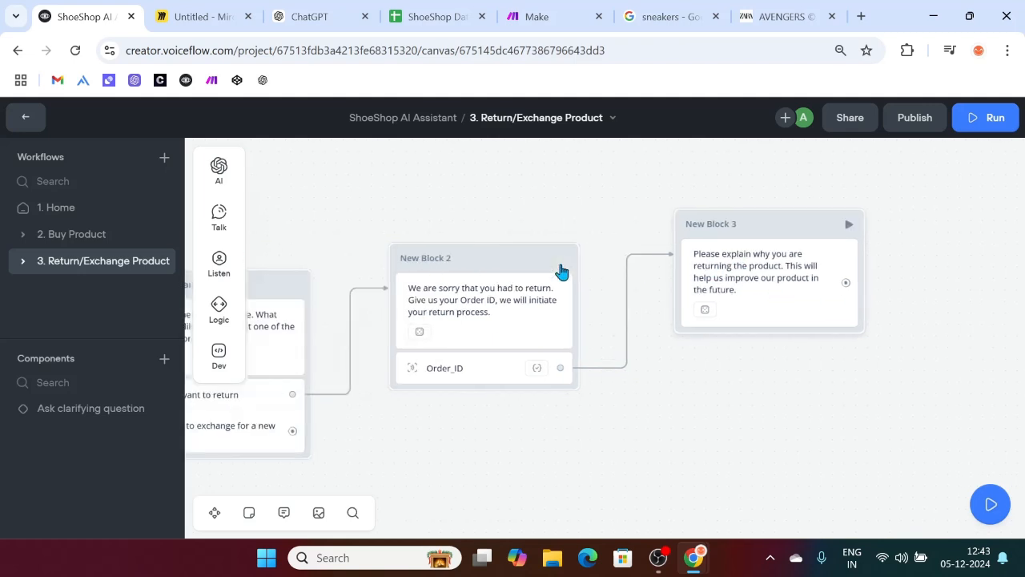
Step: Retitle the blocks, naming New Block 3 'Capturing Reason for Return'
double_click(446, 254)
key(BackSpace)
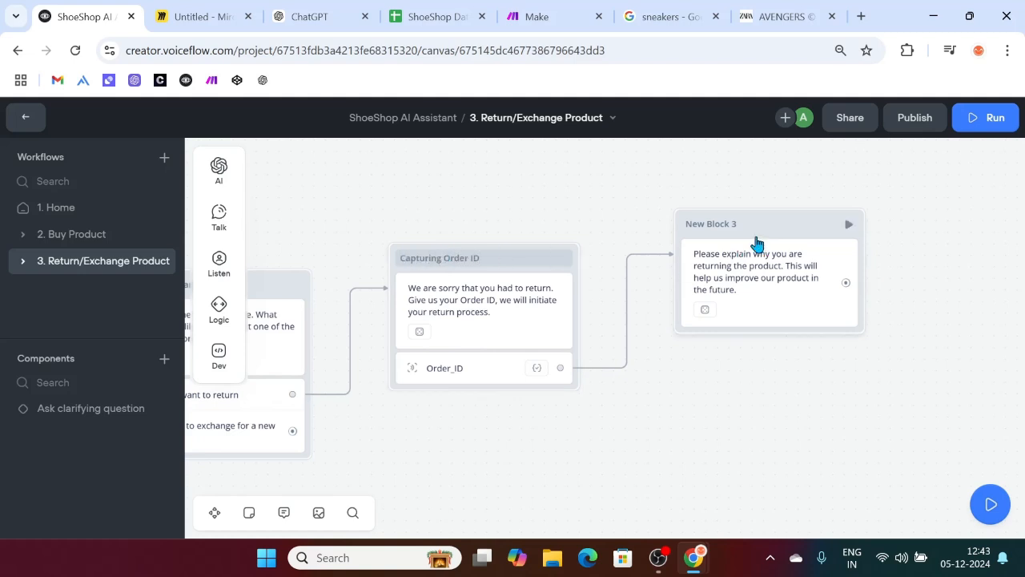
double_click(729, 223)
text(apturing Reas)
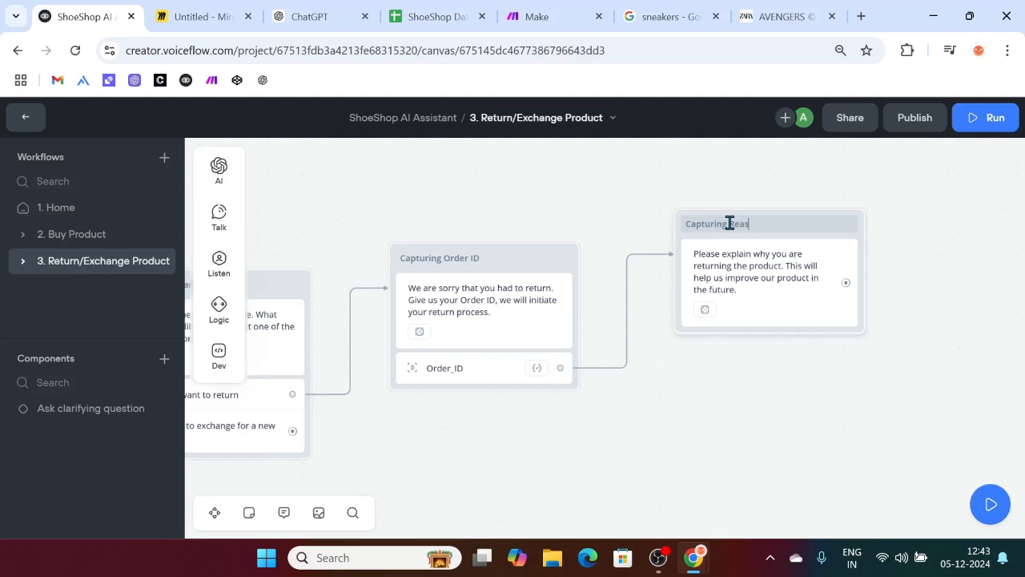
text(on for Return)
click(633, 420)
scroll(609, 424, left, 3)
scroll(594, 441, right, 2)
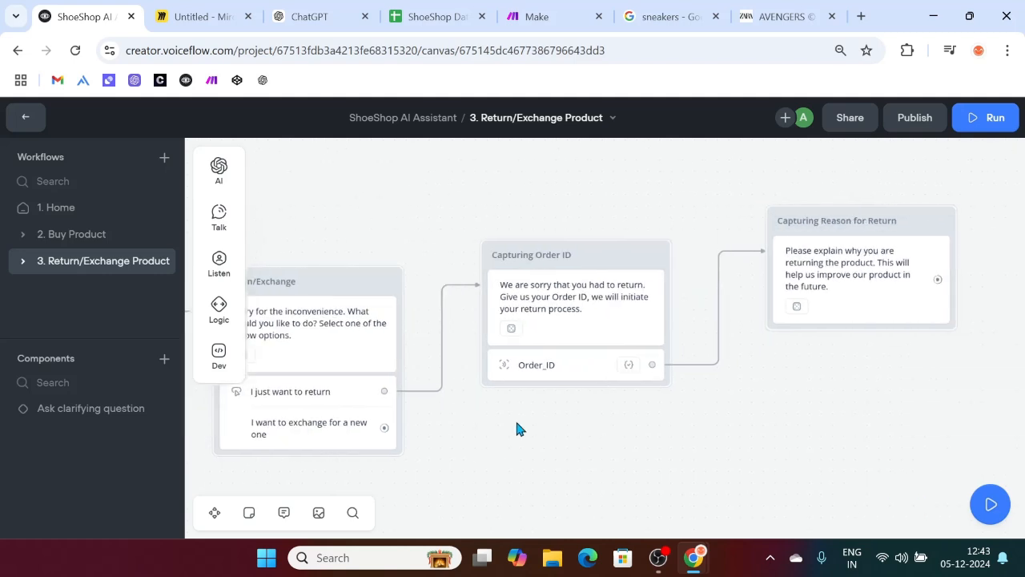
scroll(520, 432, right, 2)
scroll(520, 433, down, 1)
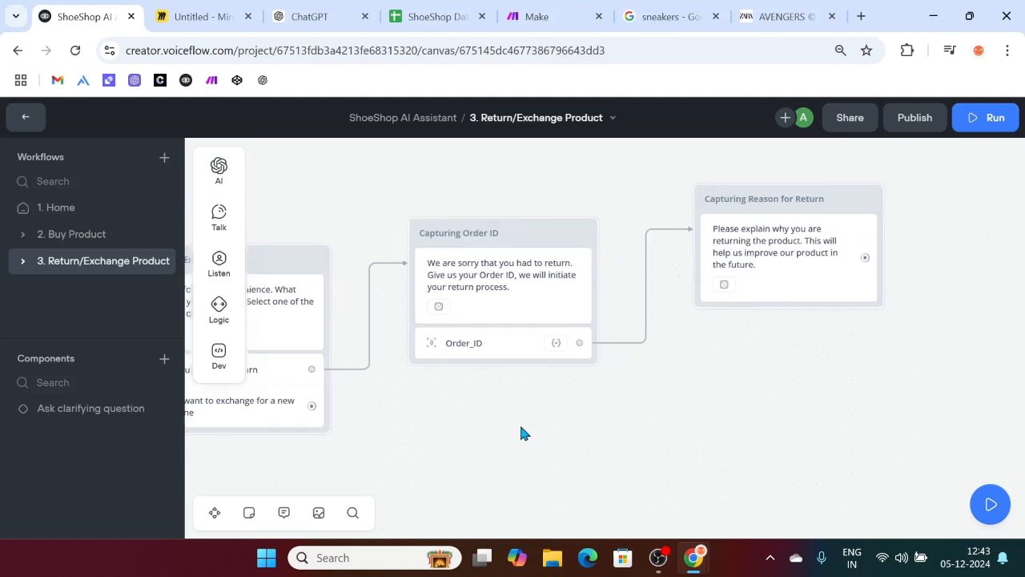
mouse_move(220, 264)
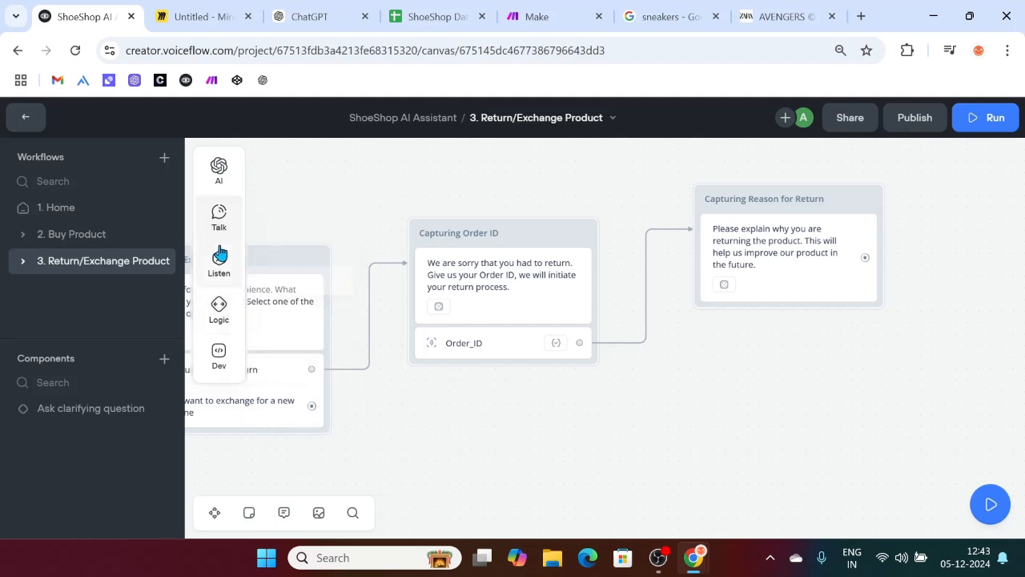
Step: Add a Capture step to Capturing Reason for Return saving the entire user reply, and view last_utterance
drag(300, 305, 796, 316)
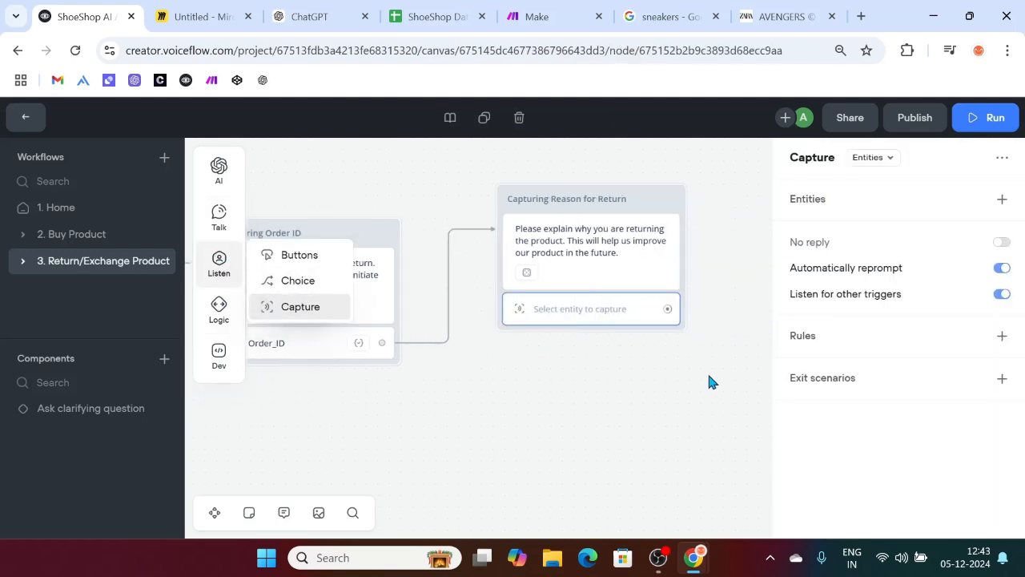
click(873, 158)
click(891, 213)
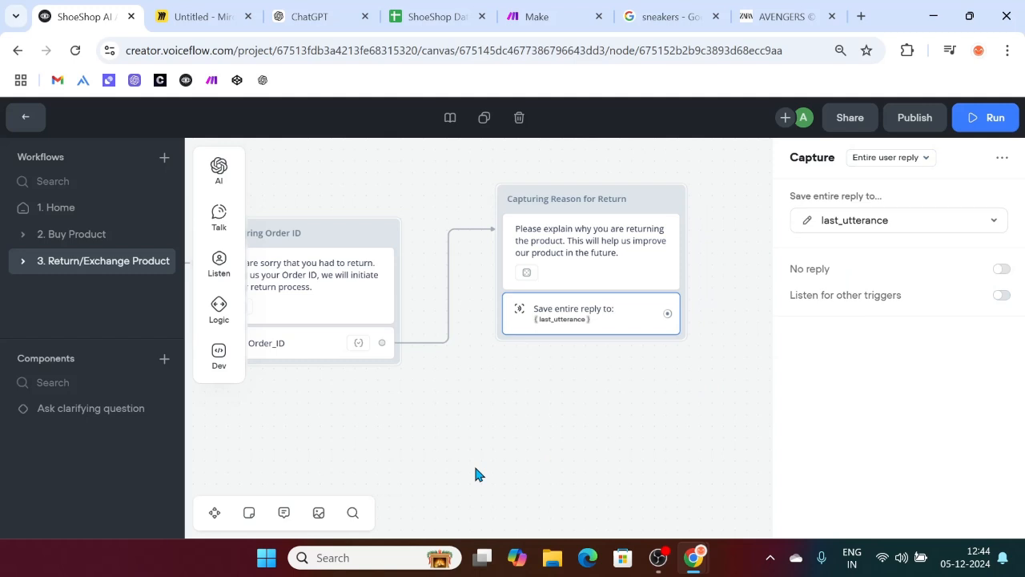
scroll(577, 389, right, 2)
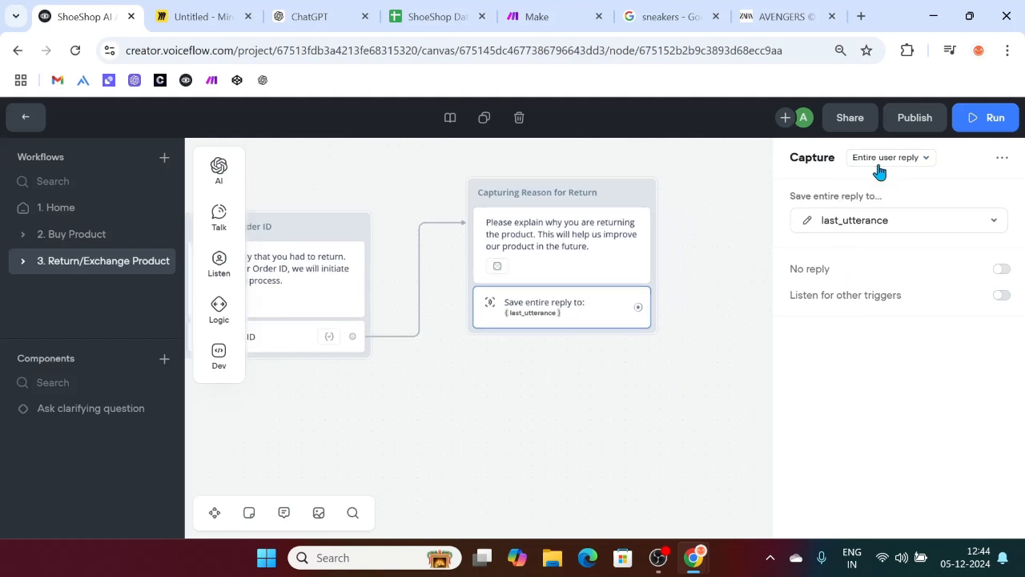
click(807, 222)
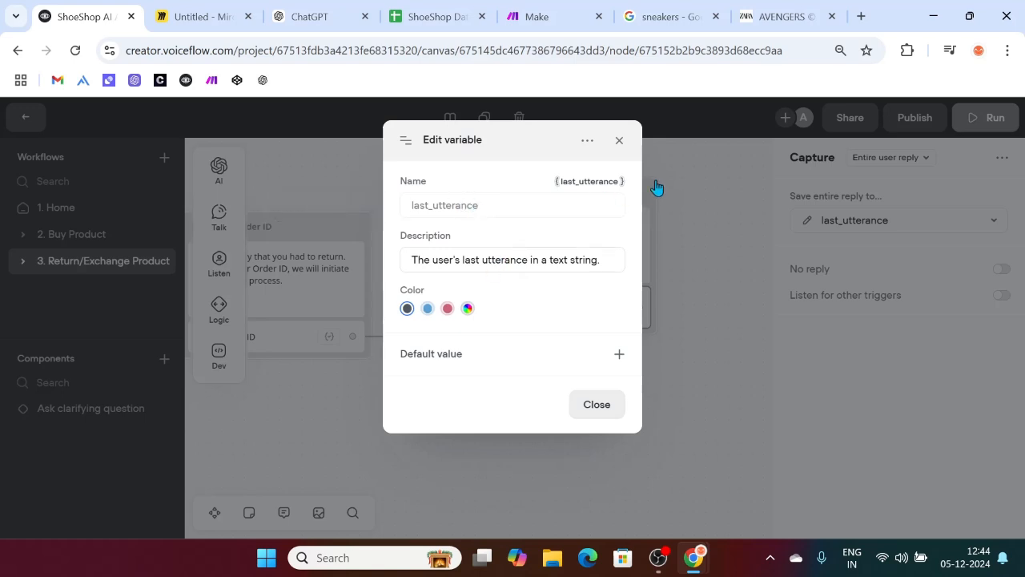
Step: Create reason_for_return, described as storing why the user is returning the product, as the capture target
click(607, 411)
click(867, 223)
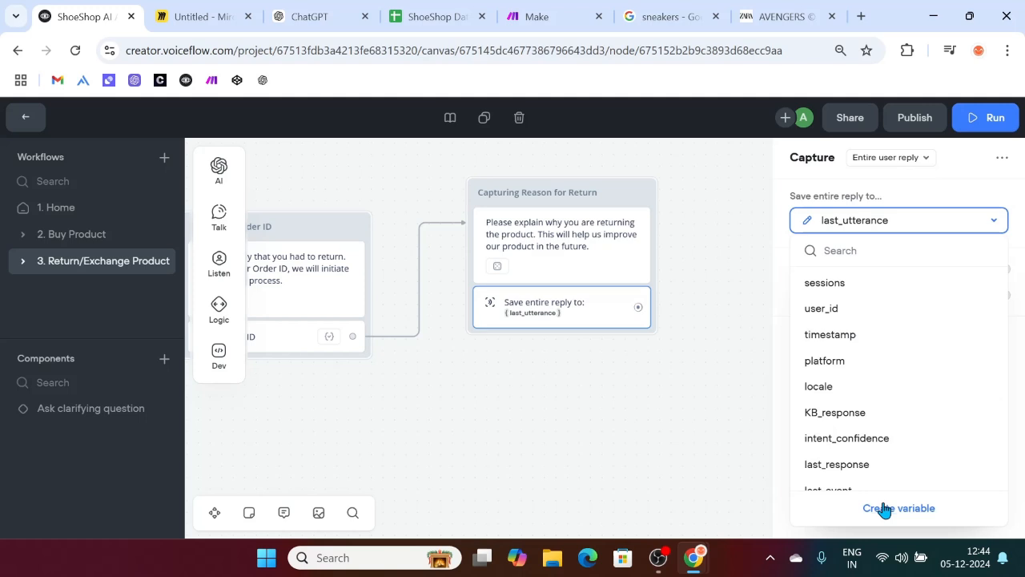
click(885, 508)
text(reason_for_return)
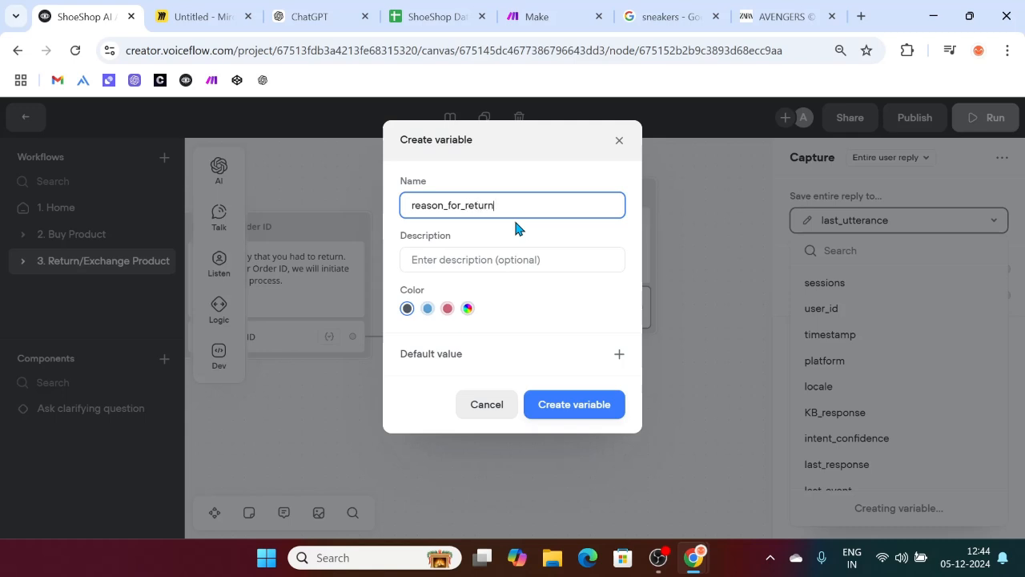
click(496, 263)
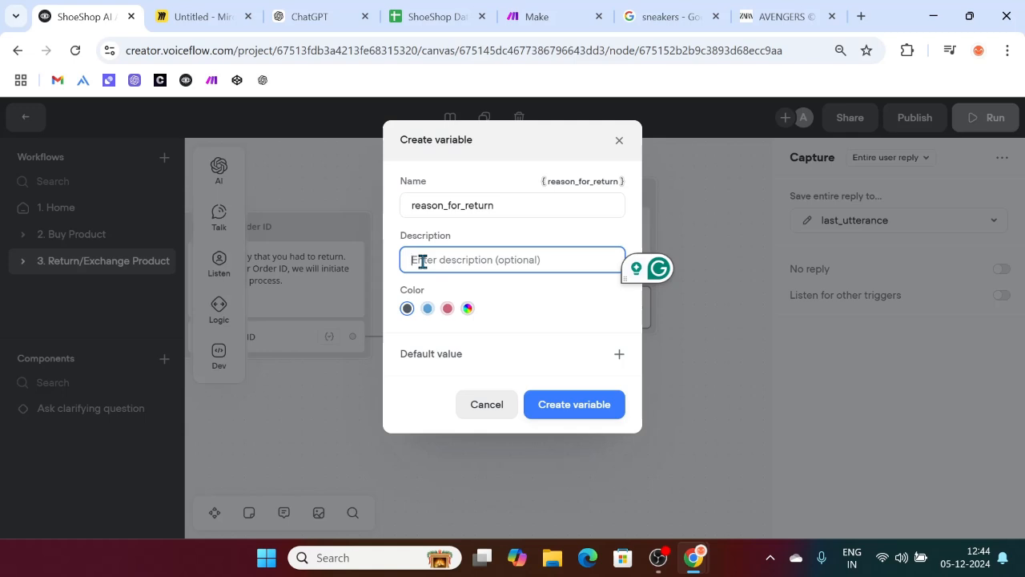
text(This va)
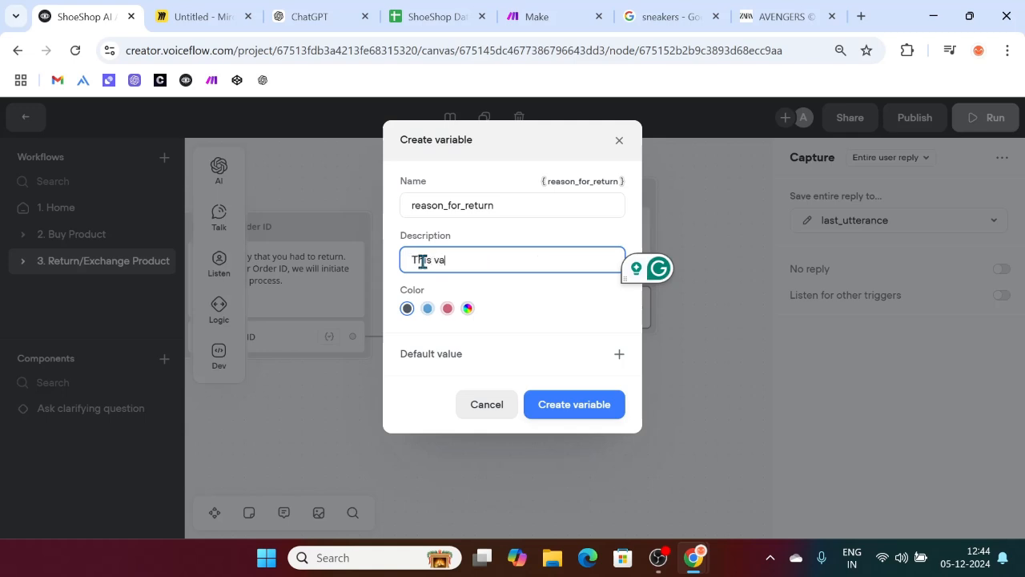
text(riable stores th)
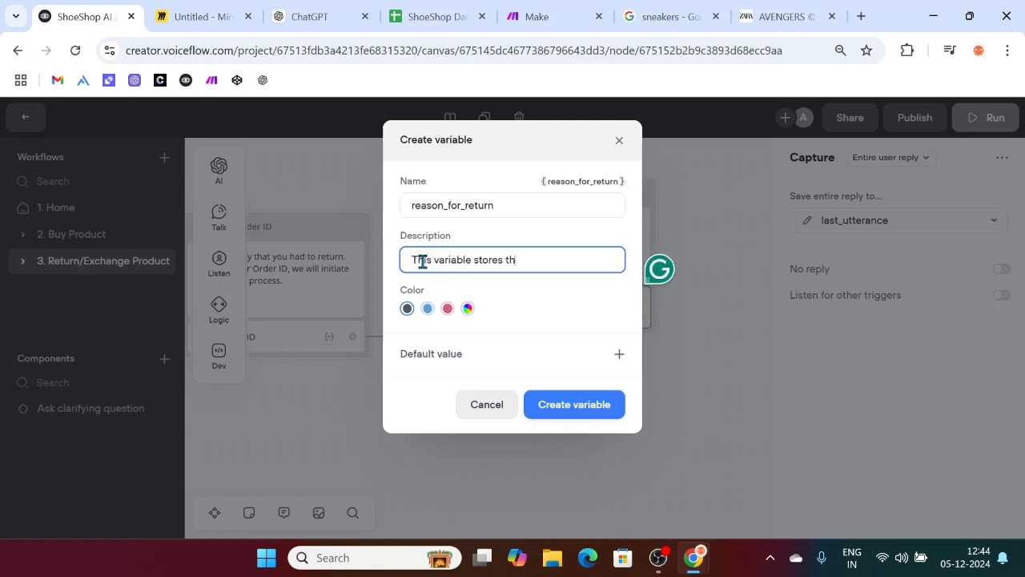
text(e reason of the user for wy)
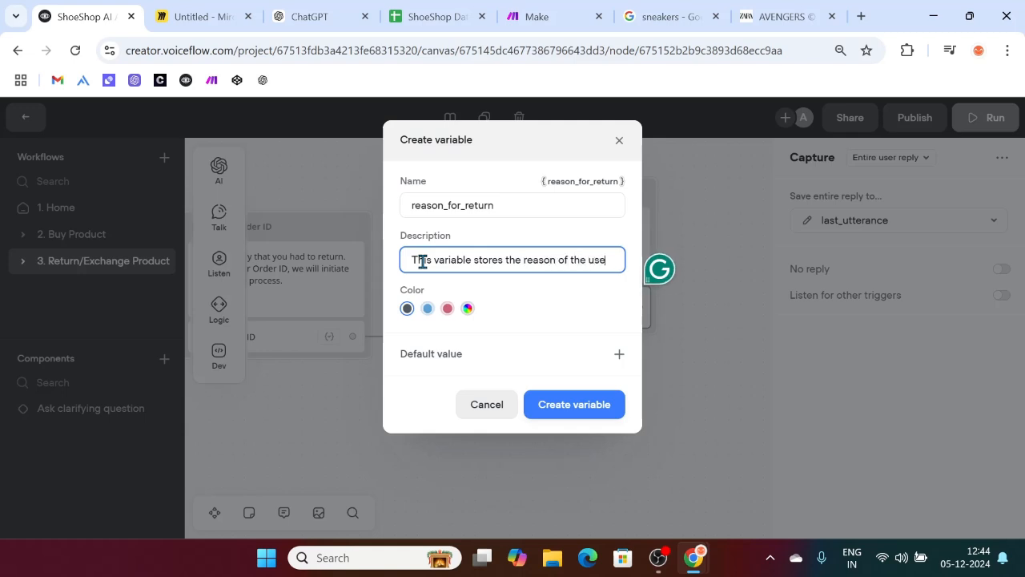
key(BackSpace)
key(BackSpace)
text(hy he is)
key(BackSpace)
key(BackSpace)
key(BackSpace)
text(/she is retu)
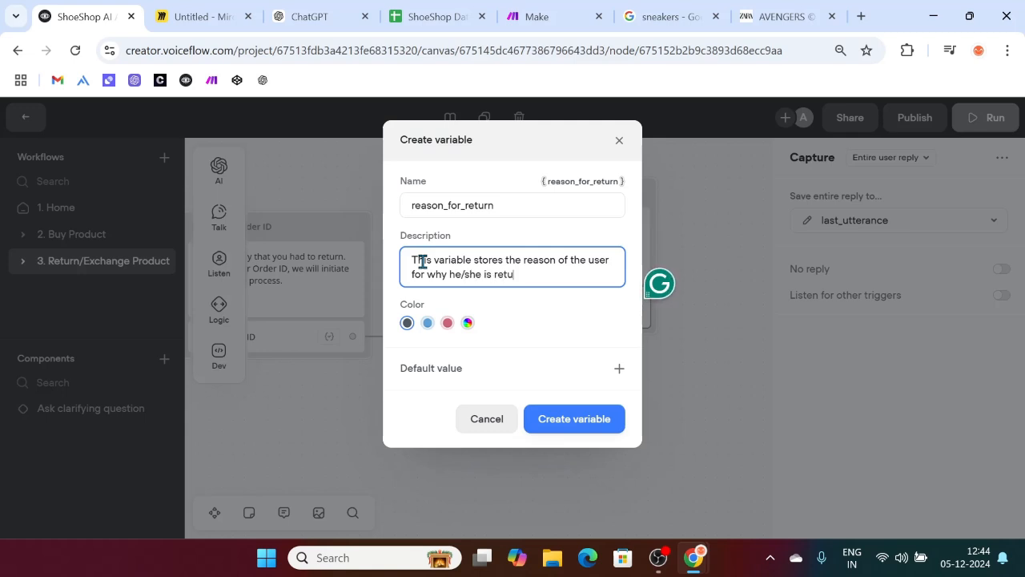
text(rning the product.)
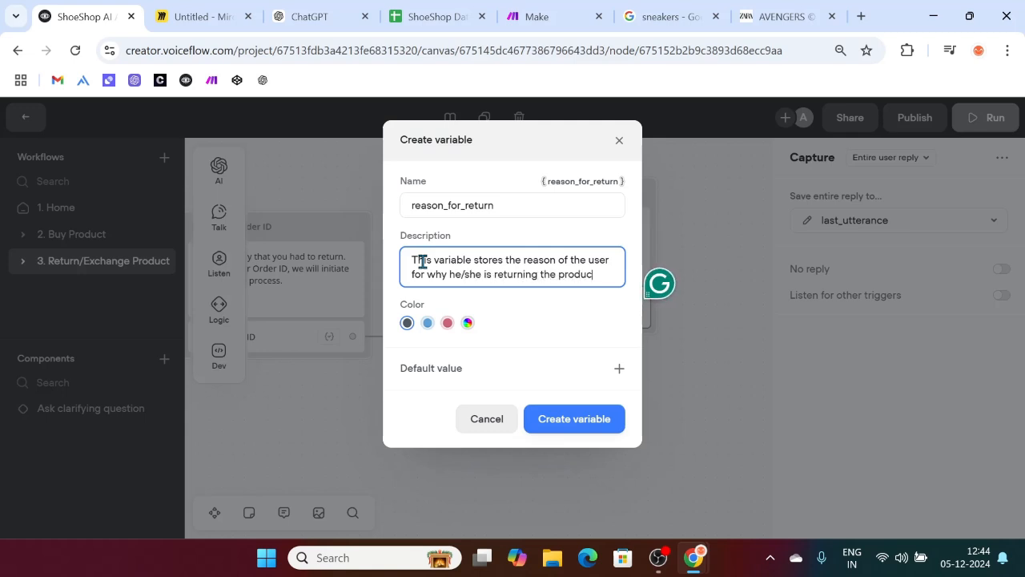
click(574, 418)
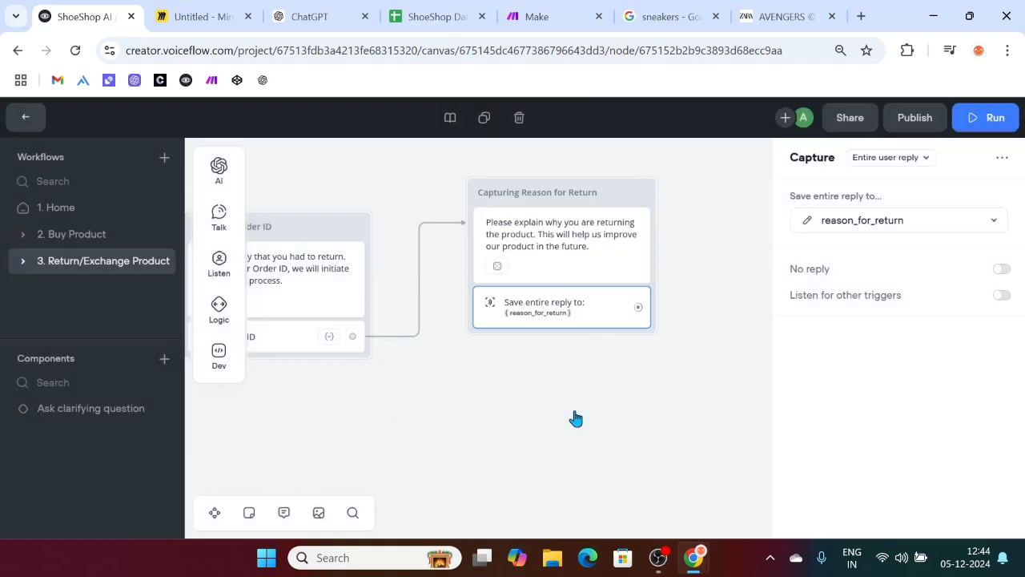
Step: Connect the reason capture to a new Message step in New Block 4
scroll(569, 355, right, 2)
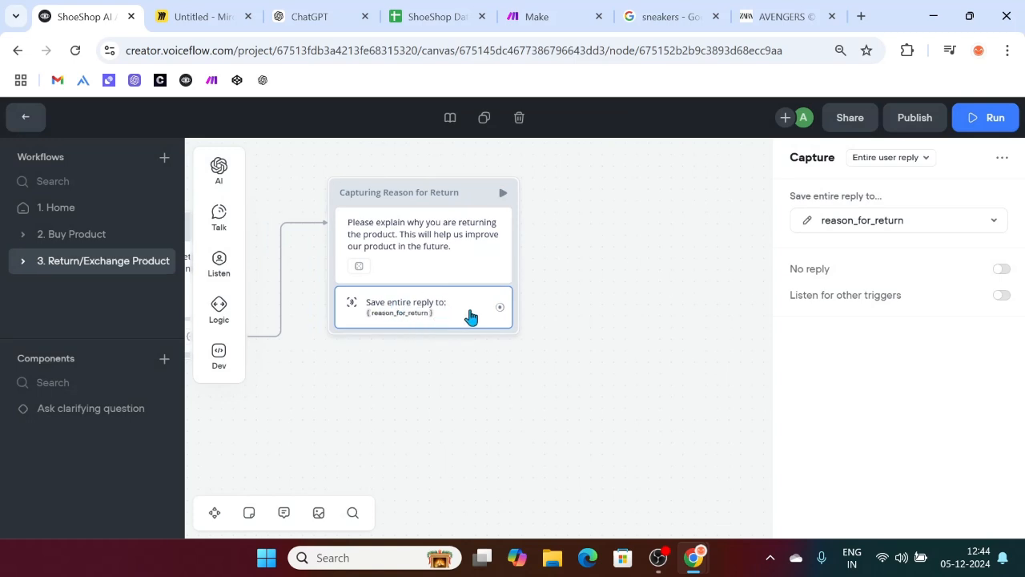
scroll(471, 316, right, 1)
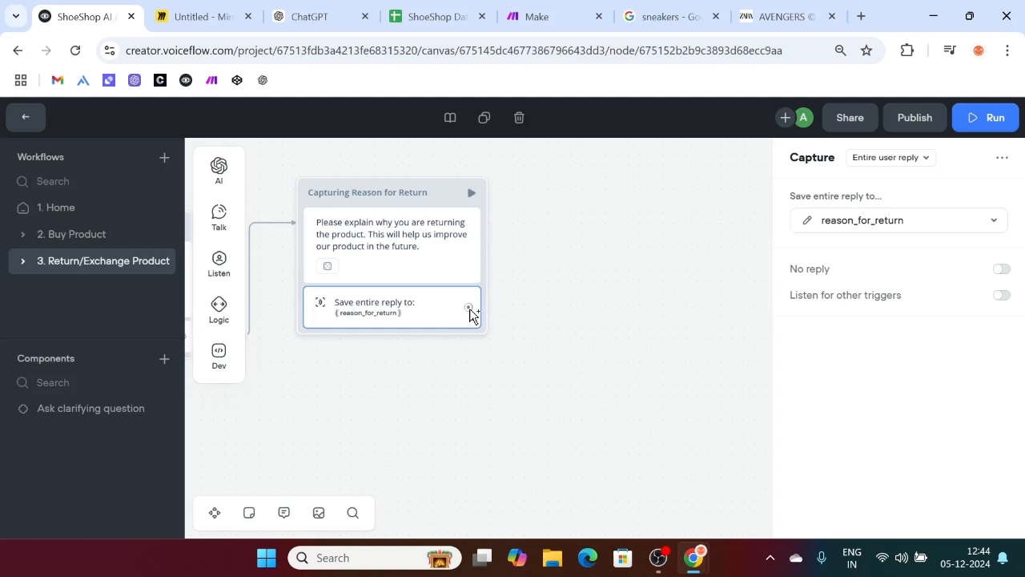
scroll(433, 332, right, 2)
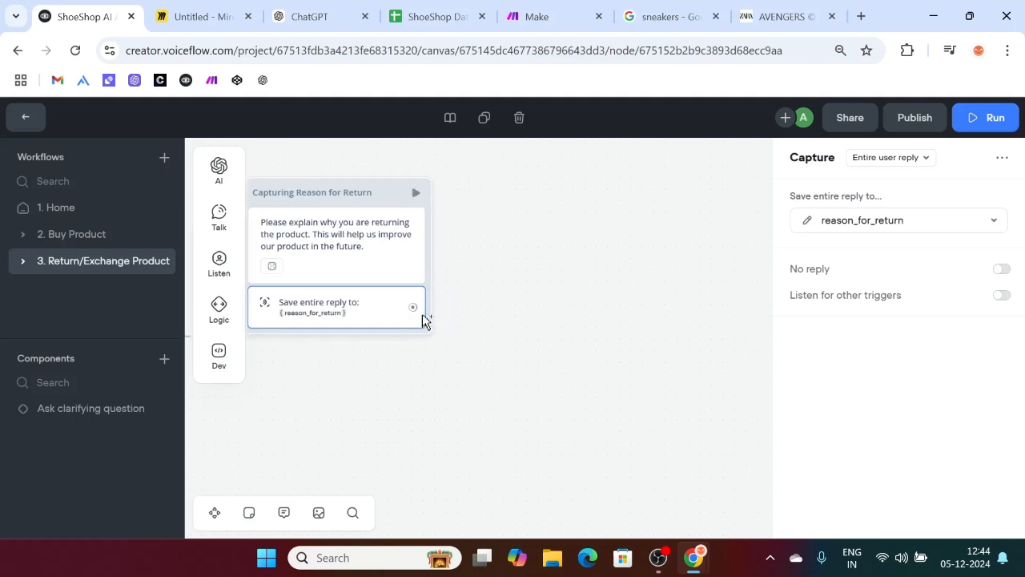
drag(413, 307, 536, 194)
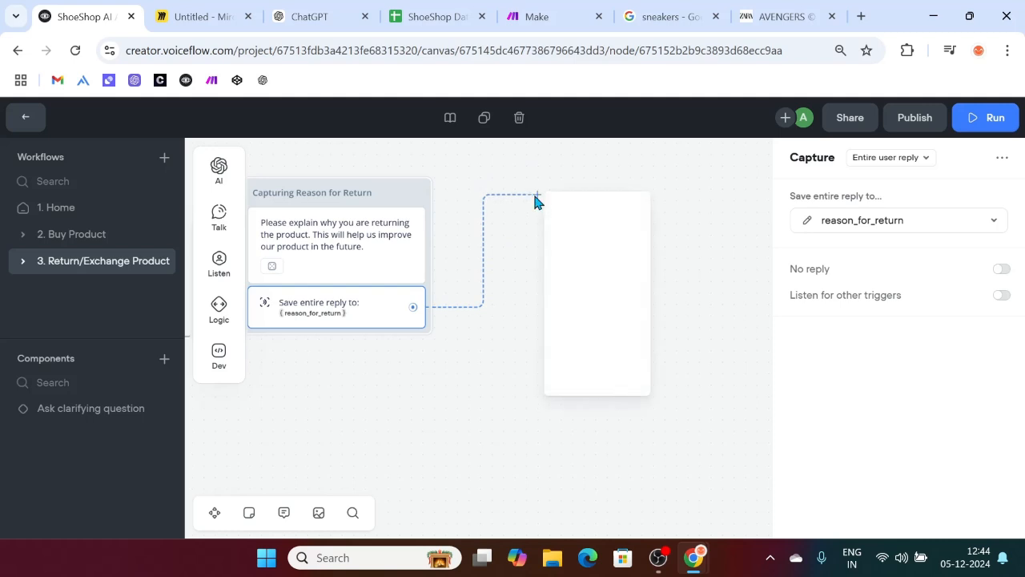
mouse_move(600, 253)
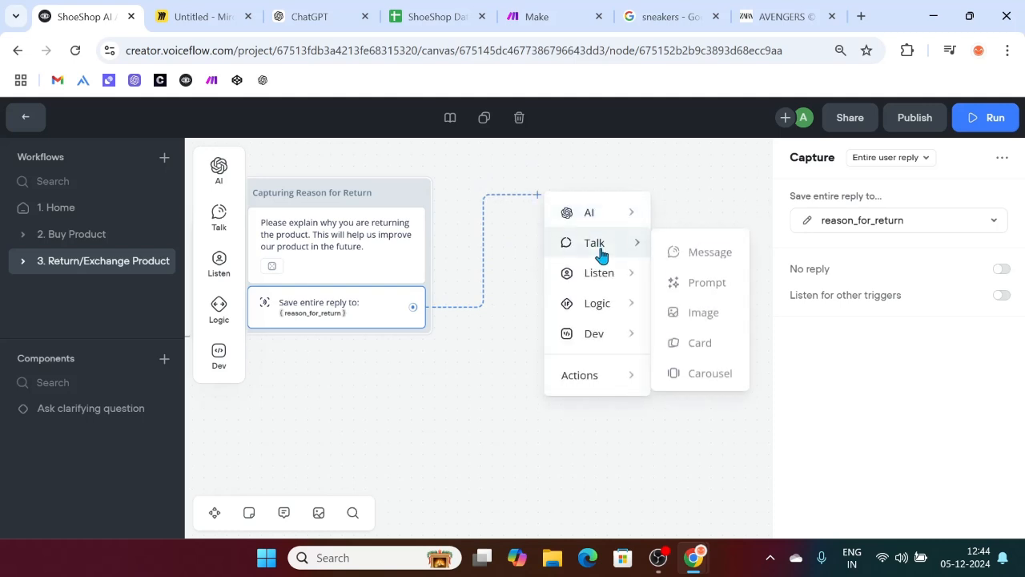
click(701, 247)
click(832, 214)
Step: Write 'Sorry about that. We have initiated your return. We will keep you updated via email'
text(Sorry about that.)
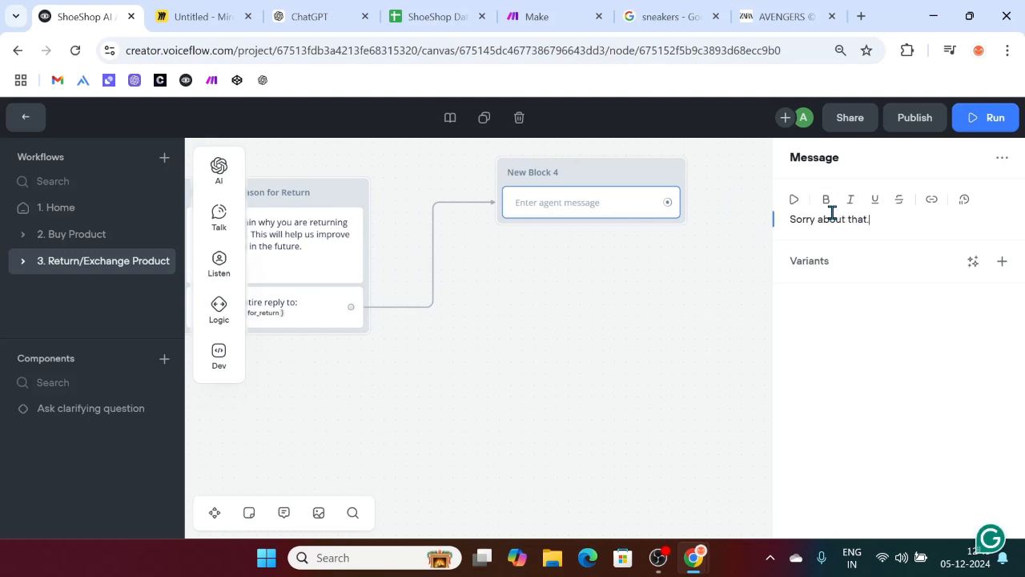
text( We have initated your r)
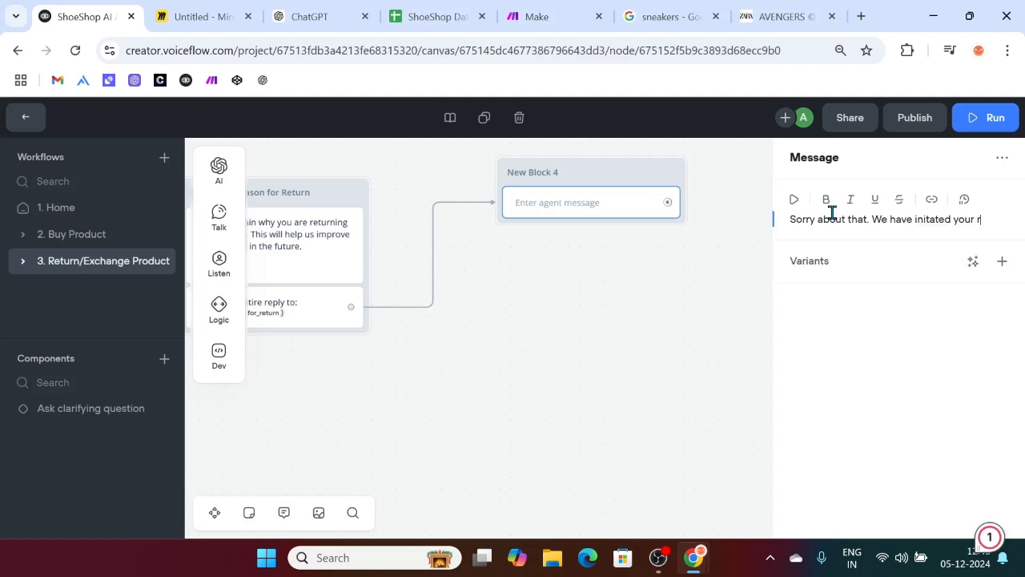
text(eturn.)
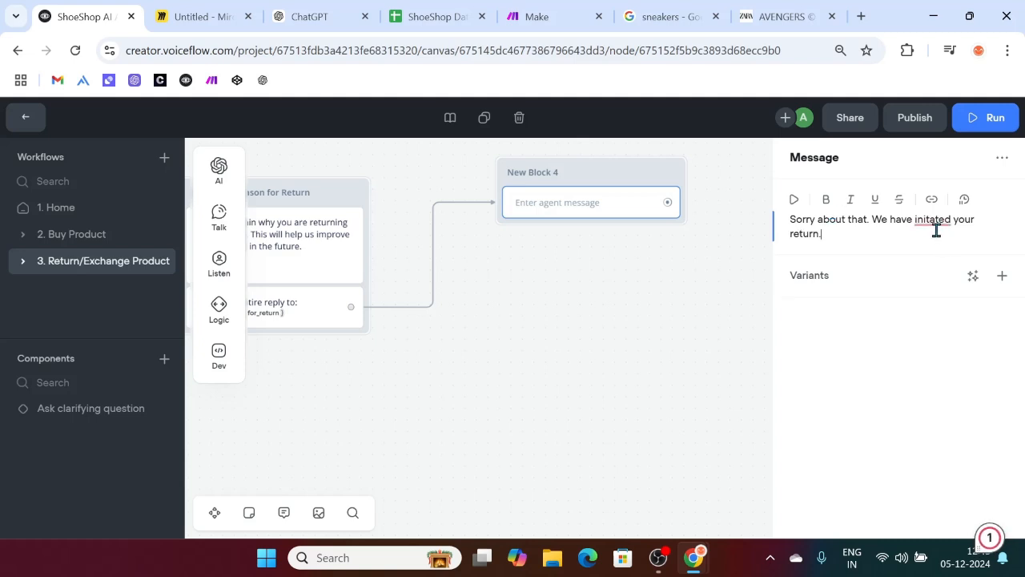
click(933, 227)
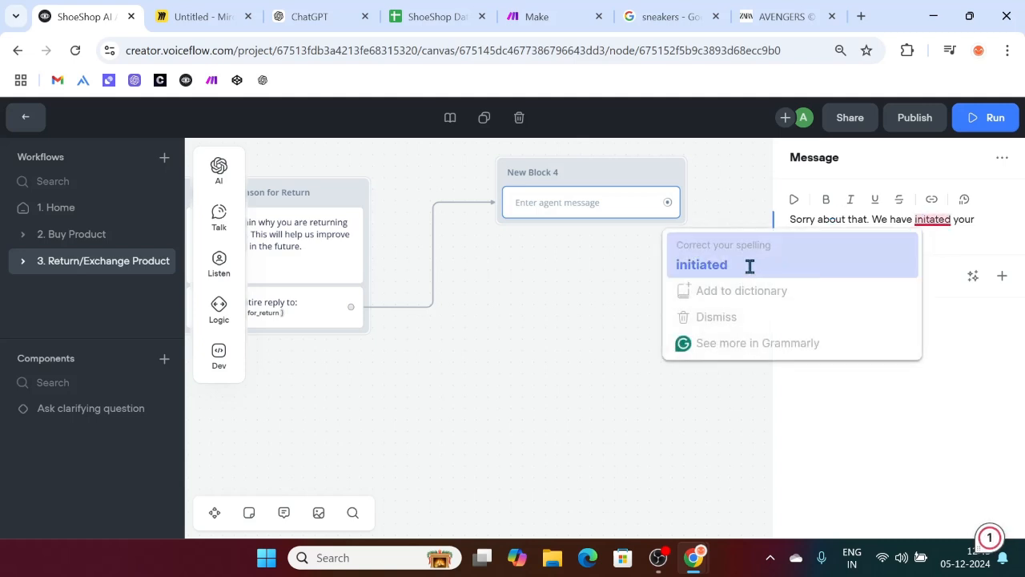
click(748, 265)
click(822, 235)
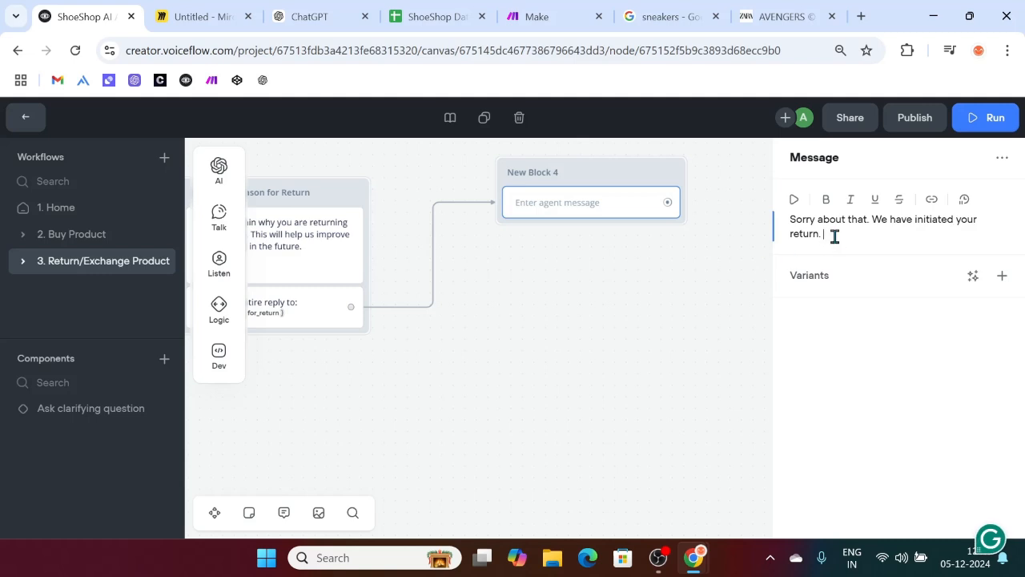
text(We will keep you updated via email.)
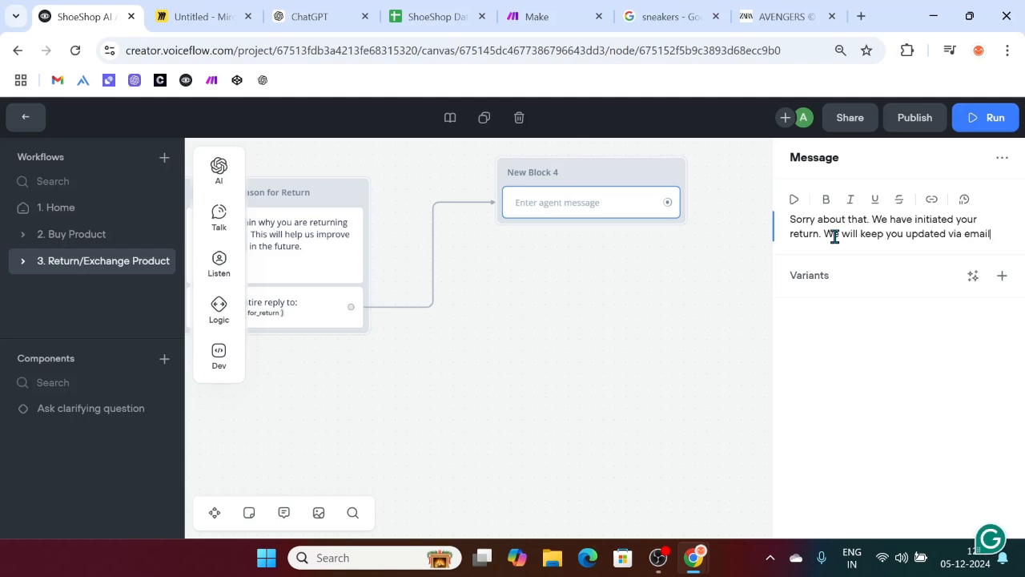
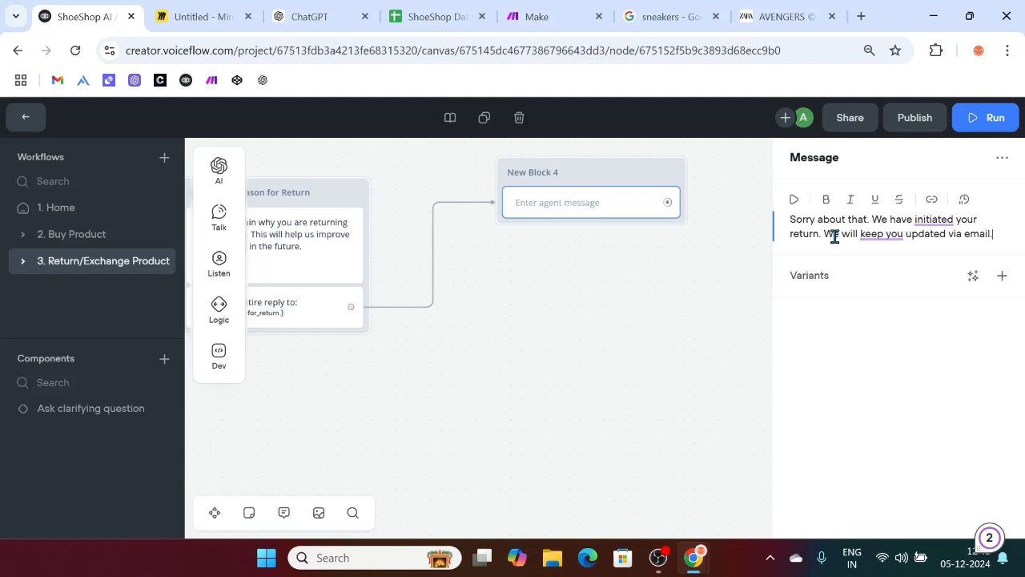
Step: Generate 3 AI variants of the 'We will keep you updated via email' return message
drag(822, 233, 1010, 242)
click(972, 274)
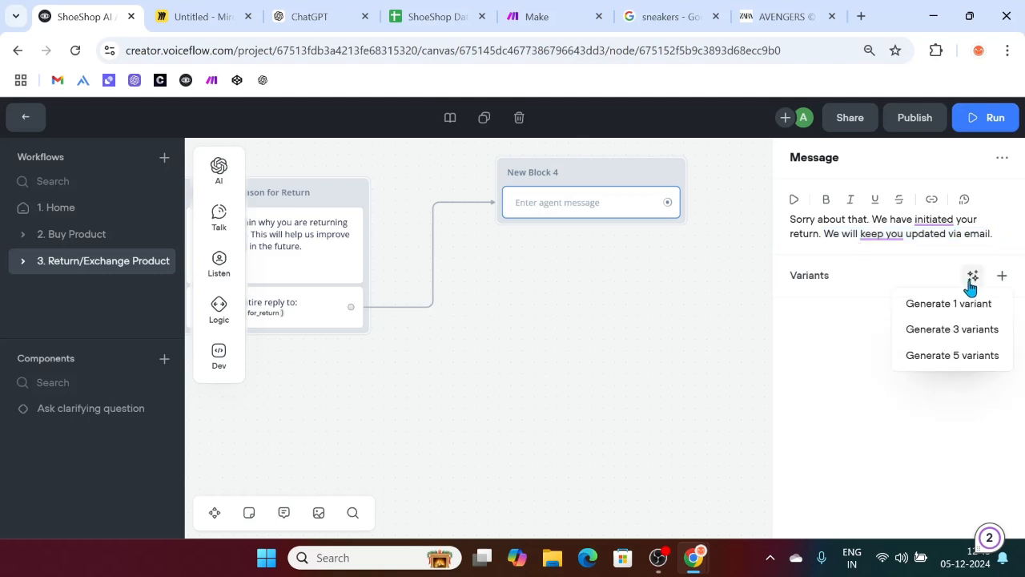
click(960, 342)
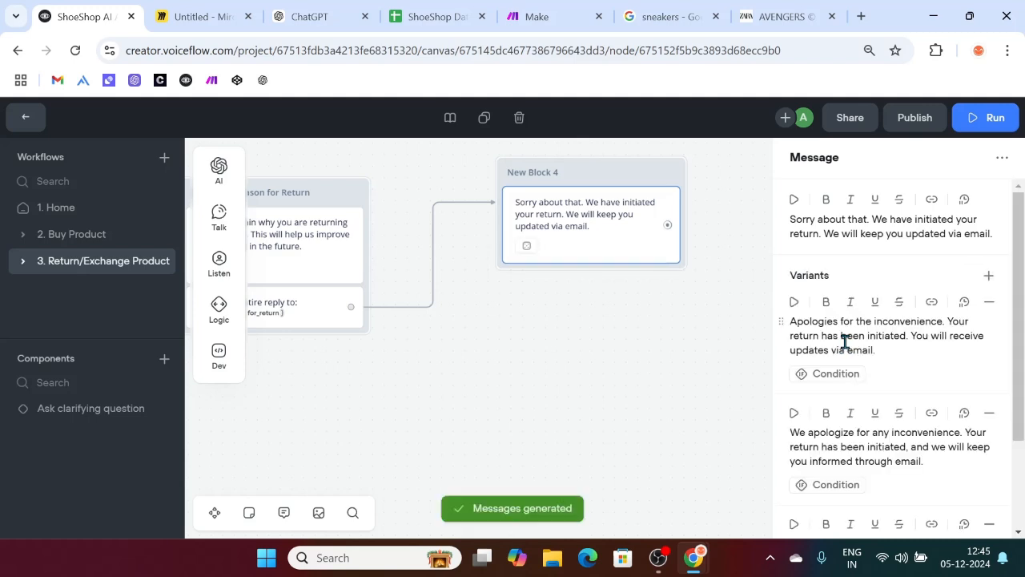
scroll(845, 341, down, 3)
click(633, 389)
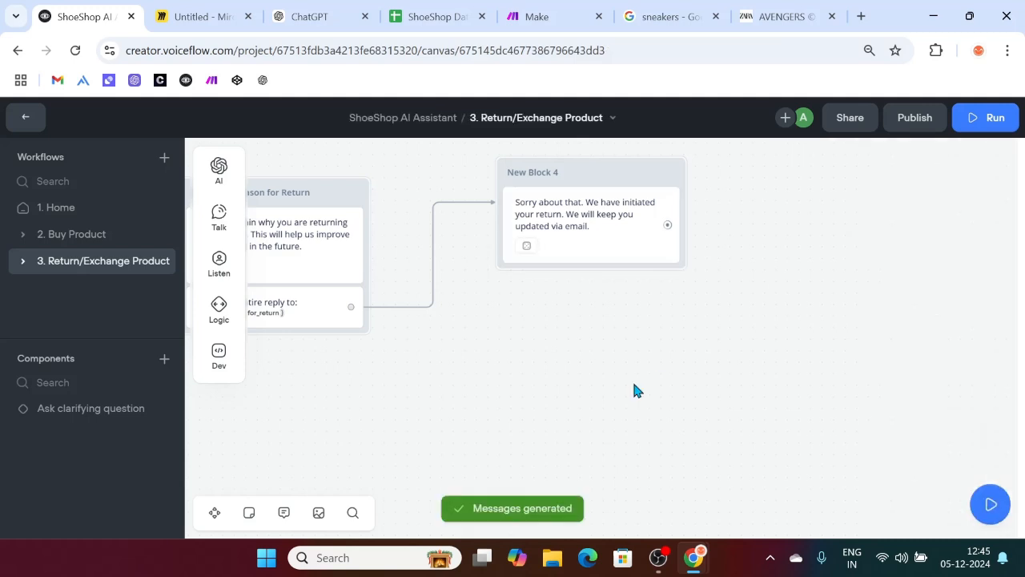
Step: Move New Block 4 further right and draw a new connection out of the reply step
drag(473, 231, 710, 235)
scroll(623, 305, left, 3)
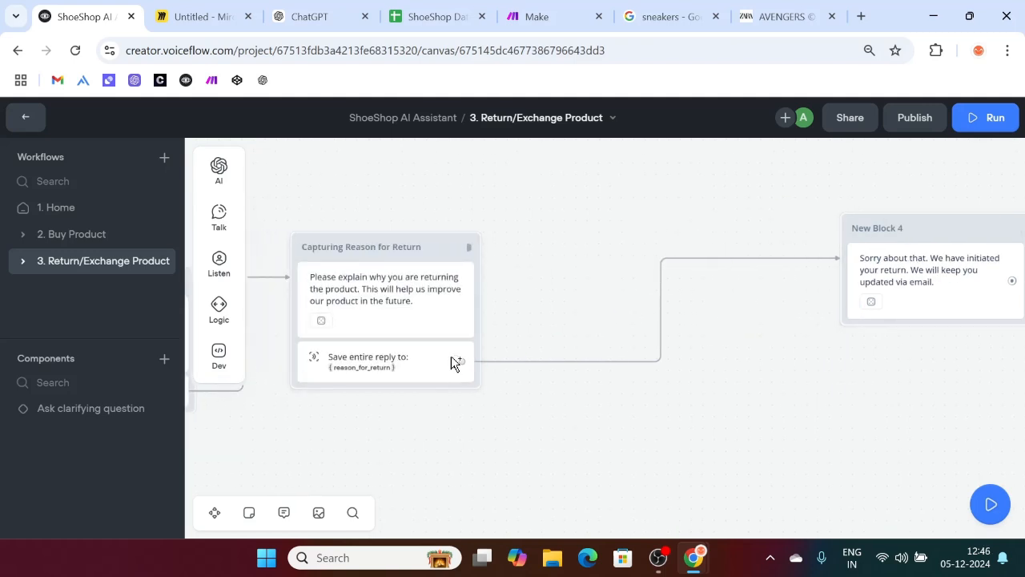
drag(453, 363, 522, 329)
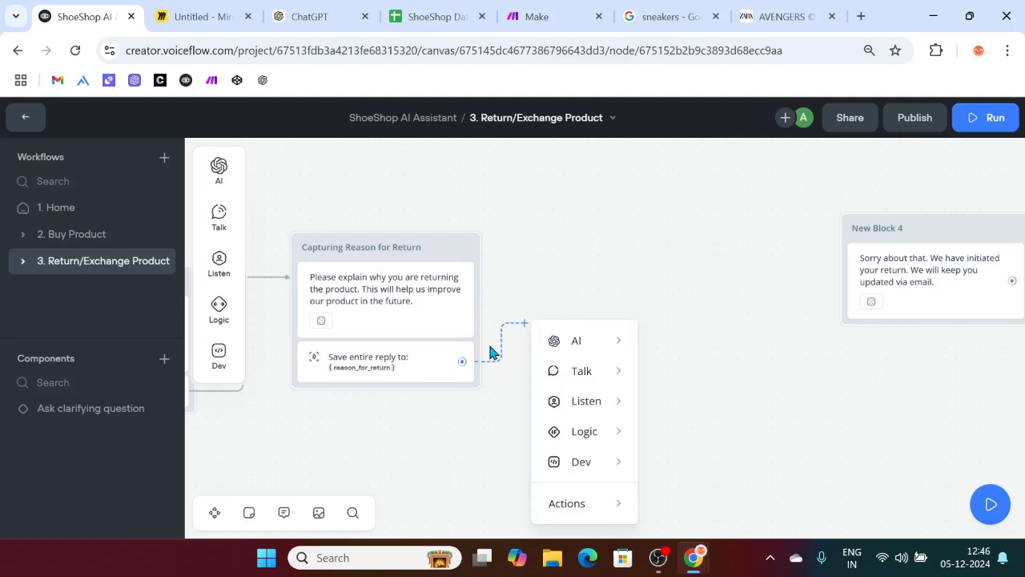
click(541, 10)
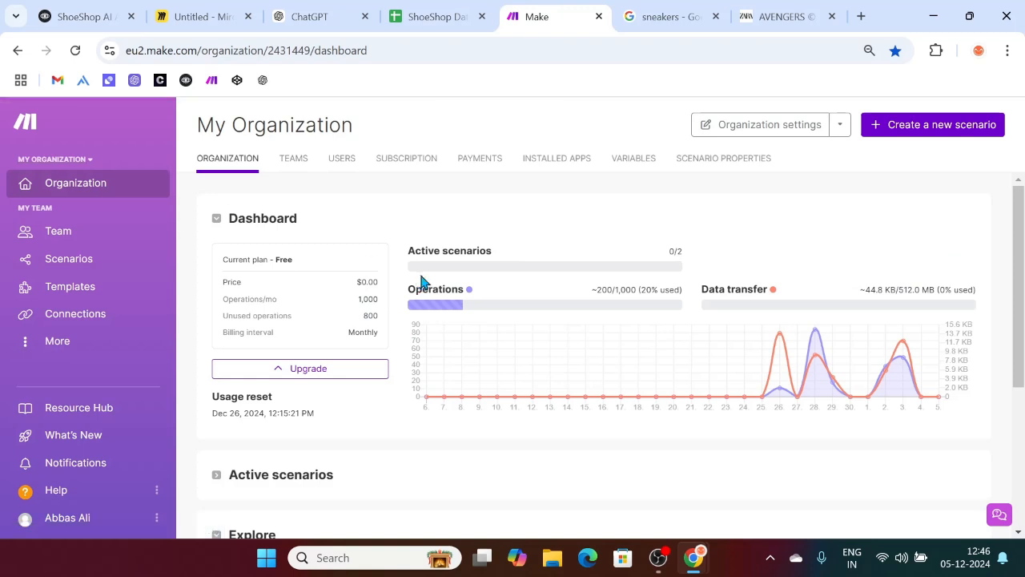
Step: Create a new blank scenario in the Make Team workspace
click(55, 233)
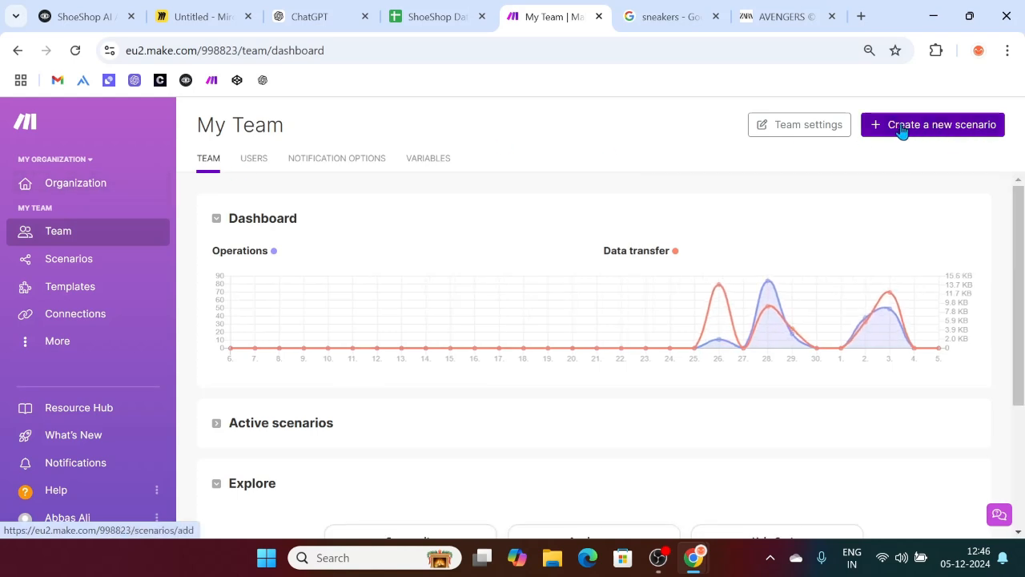
click(955, 132)
click(945, 130)
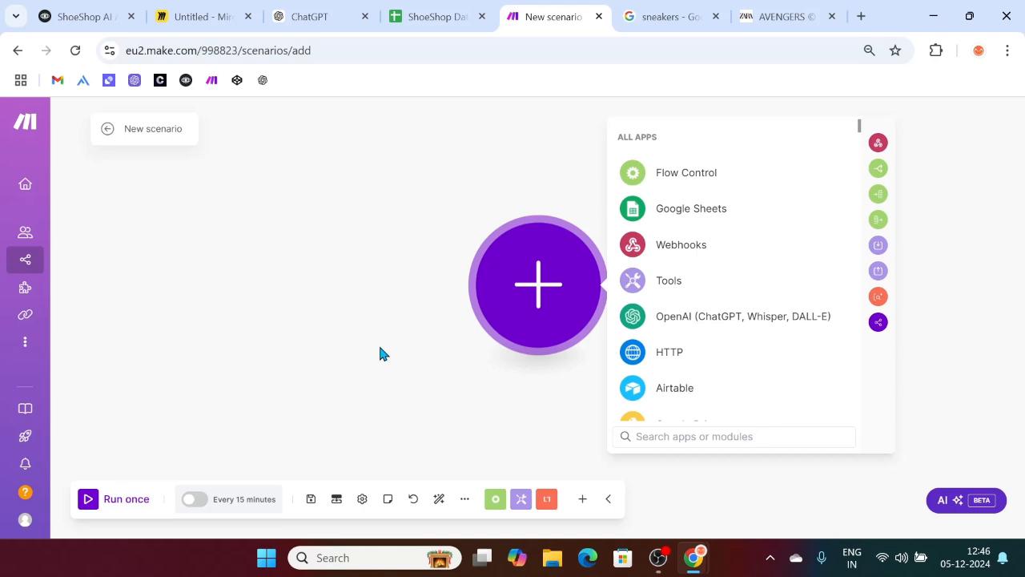
Step: Rename the new scenario to 'ShoeShop'
click(160, 133)
key(ctrl+a)
key(BackSpace)
text(ShoeSho)
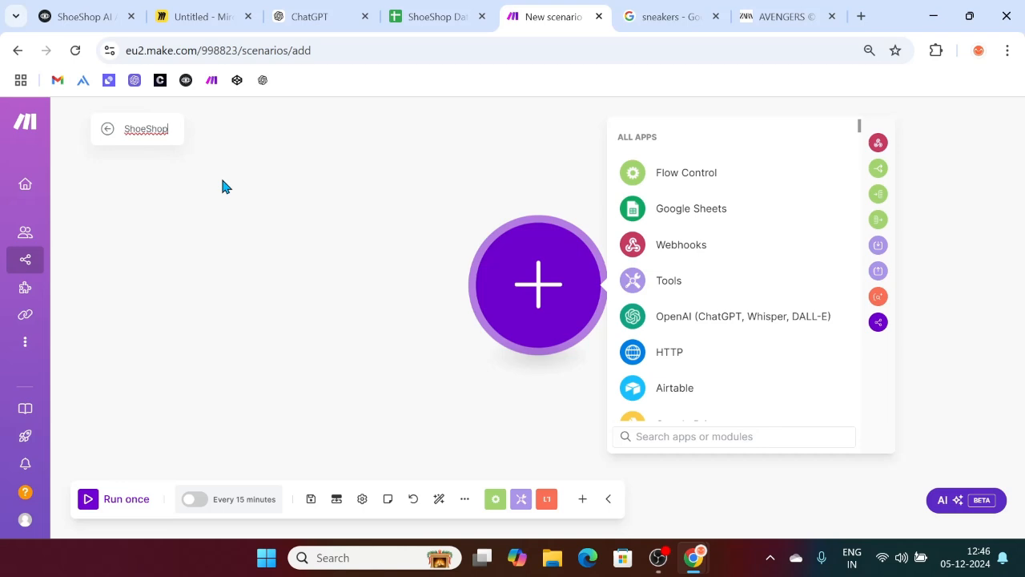
click(166, 171)
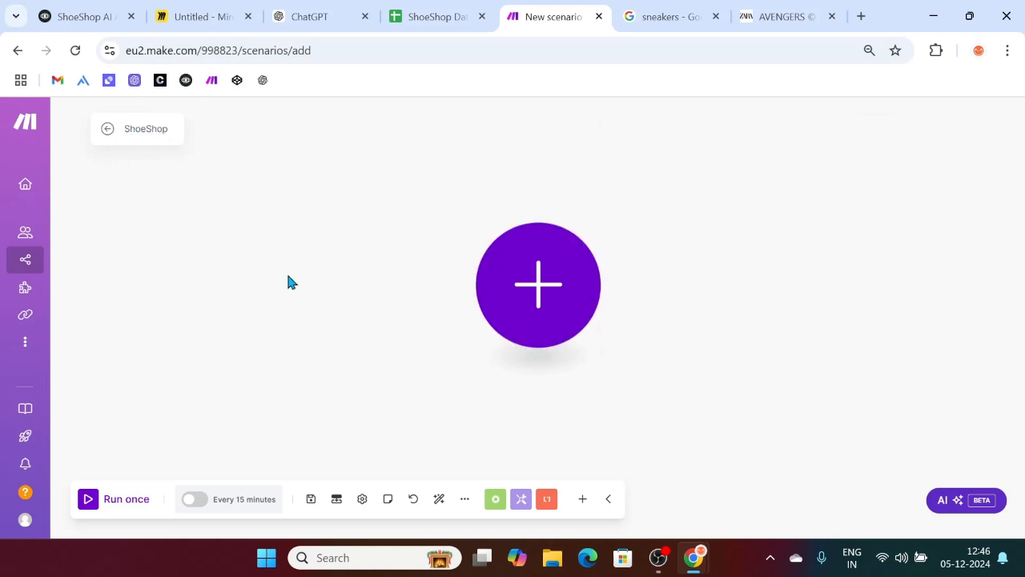
click(540, 291)
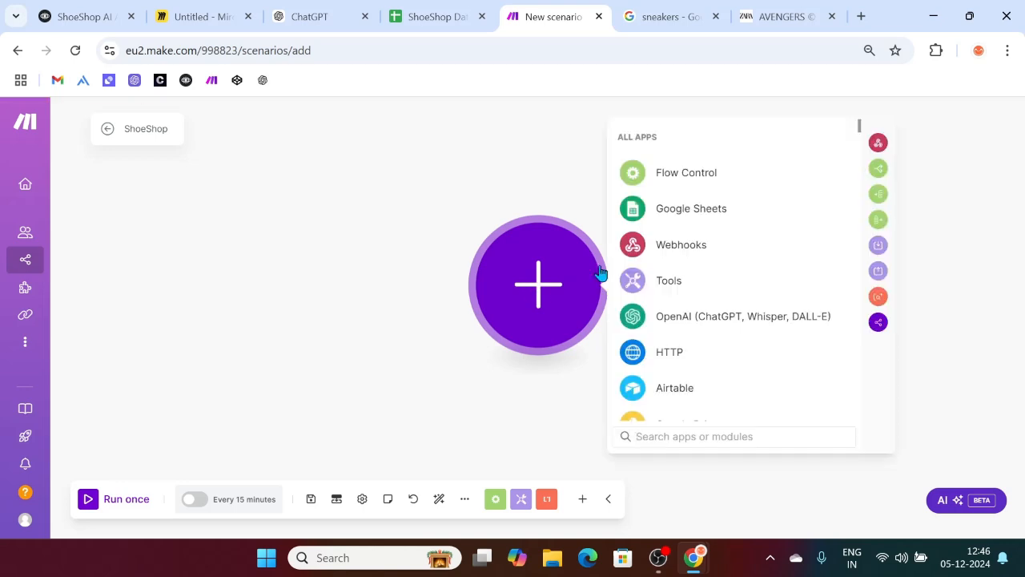
Step: Add a Webhooks Custom webhook trigger and create a webhook named 'ShoeShop Webhook'
click(665, 251)
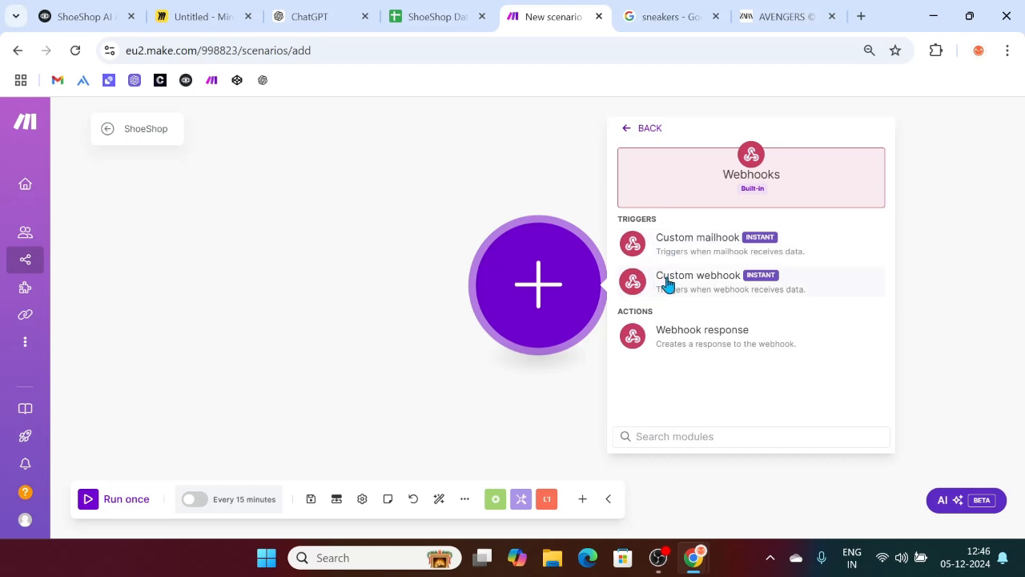
click(711, 279)
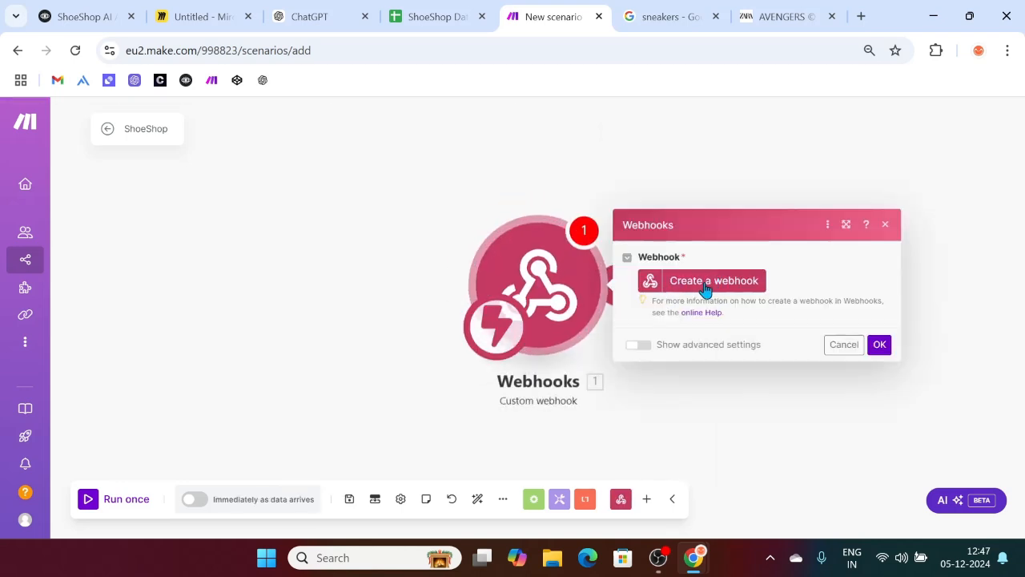
click(728, 287)
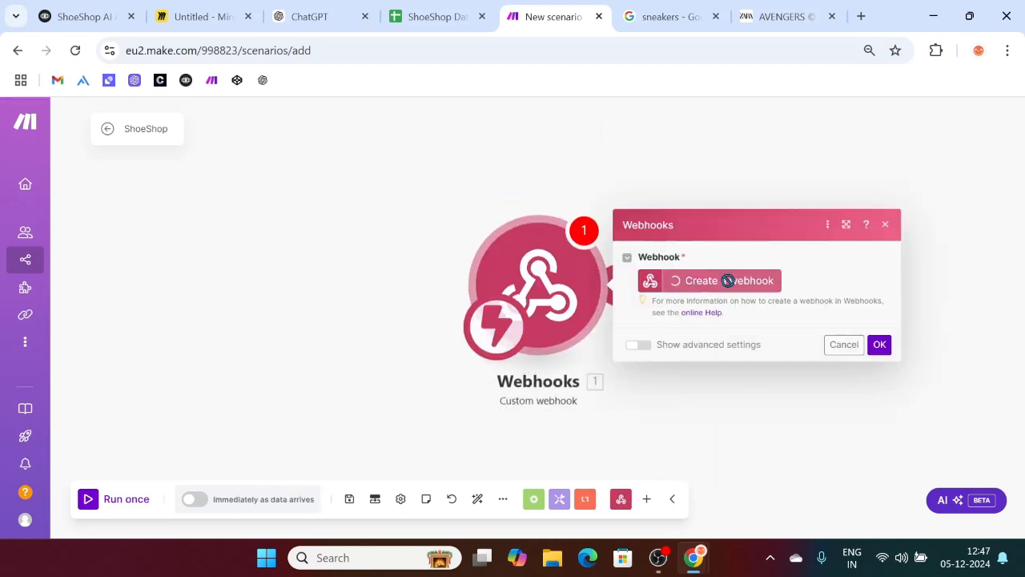
click(592, 231)
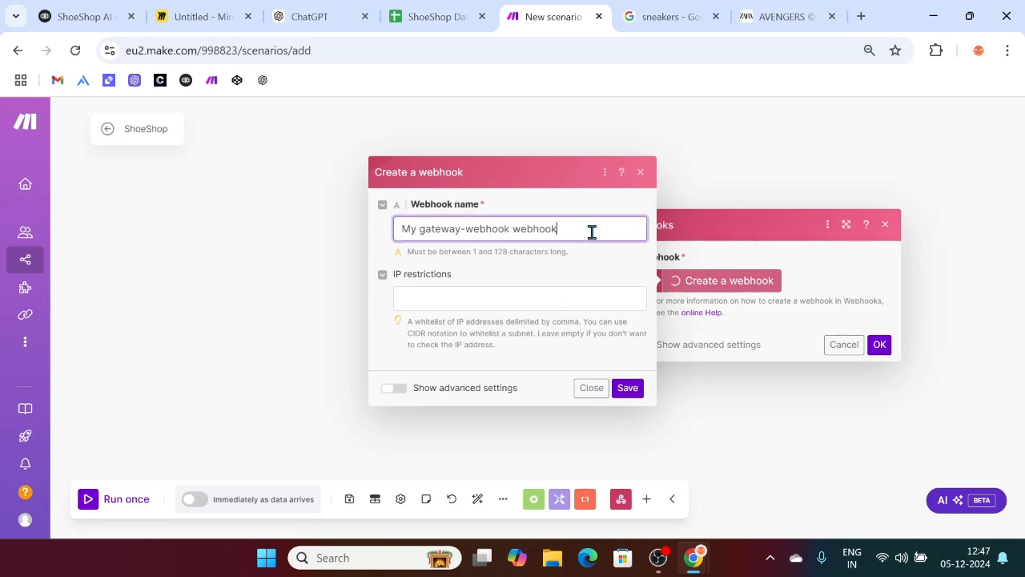
key(ctrl+a)
key(BackSpace)
text(S)
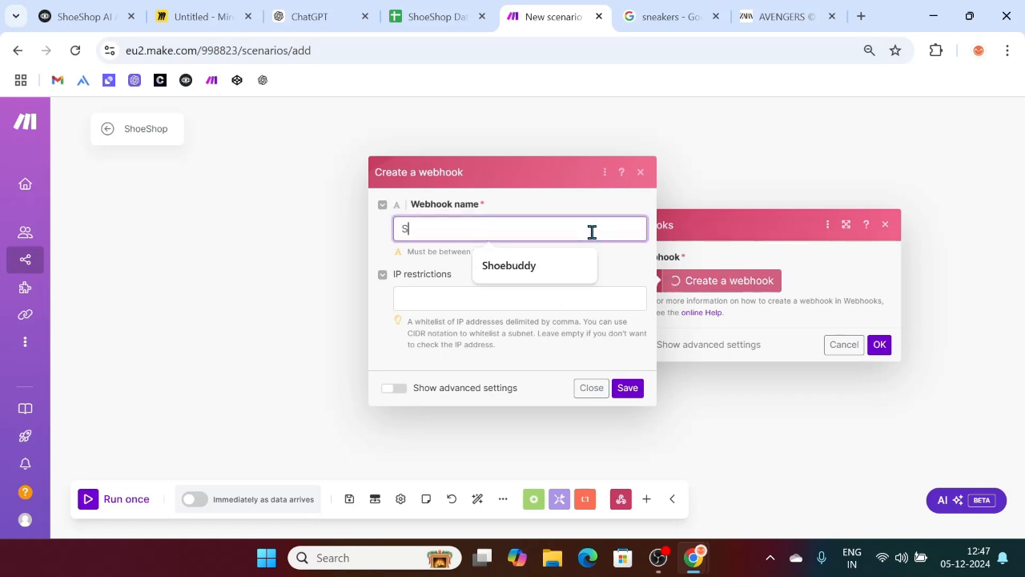
text(hoeShop Webhook)
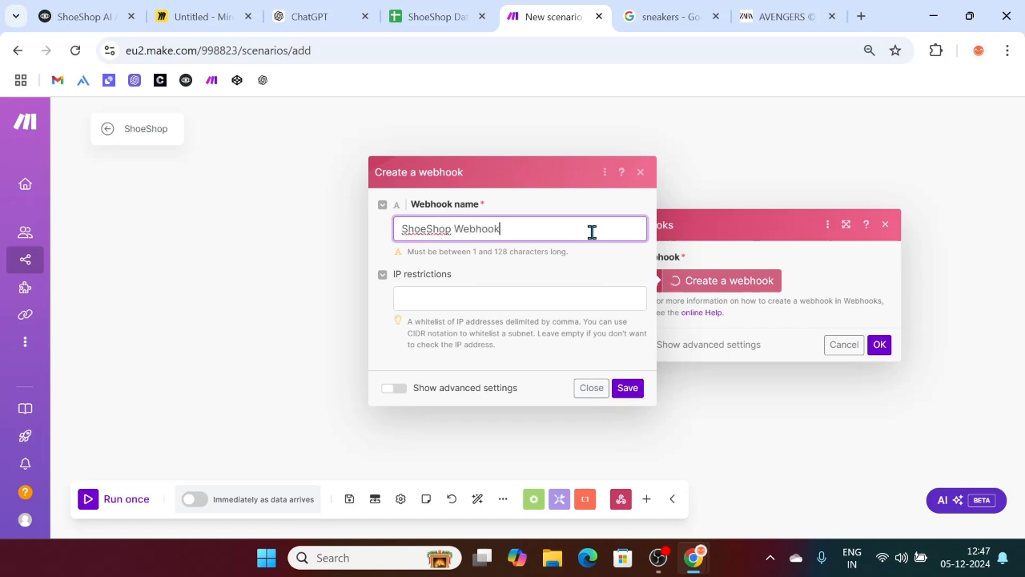
click(628, 389)
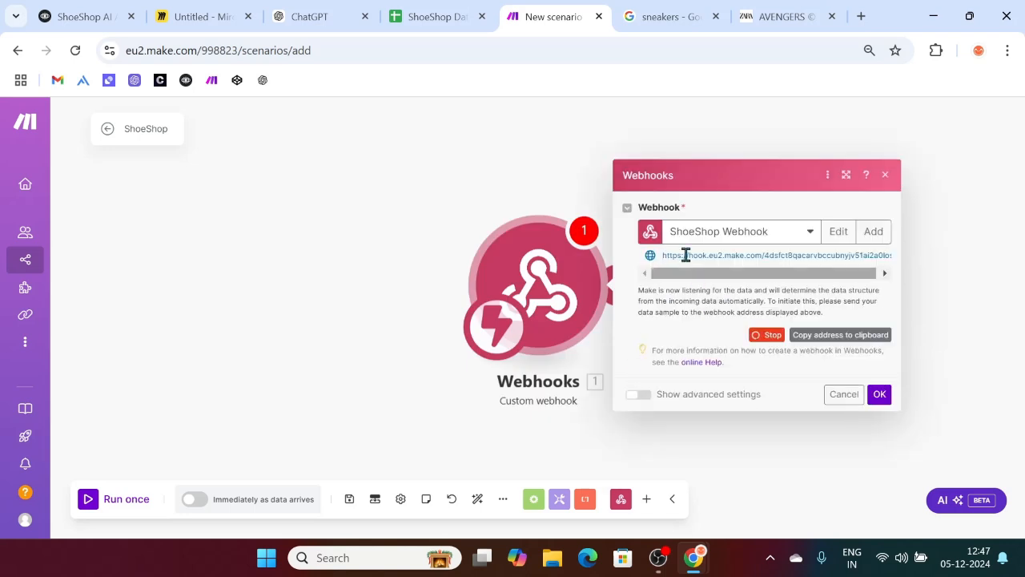
Step: Copy the ShoeShop Webhook address to the clipboard and return to Voiceflow
drag(662, 274, 708, 276)
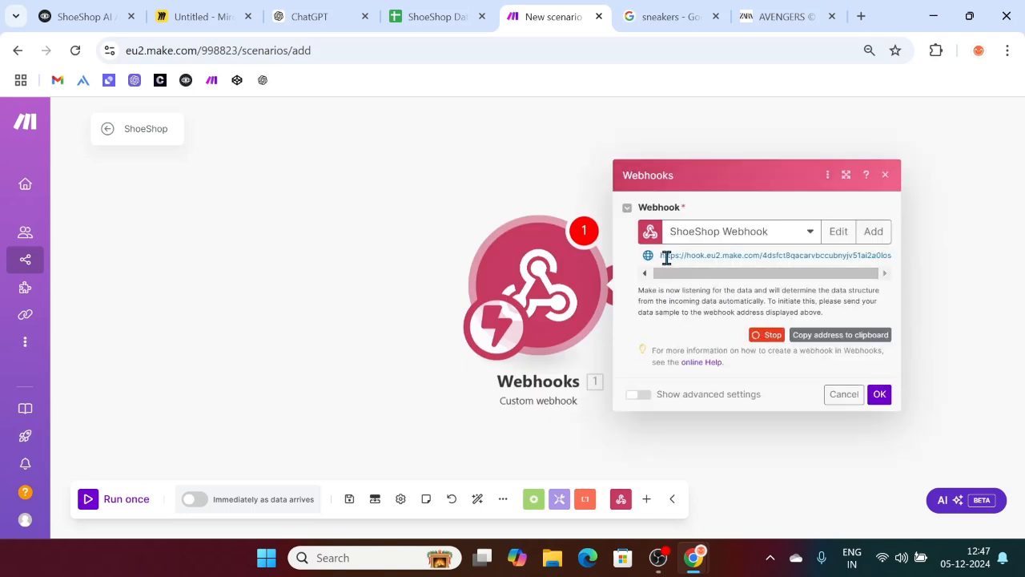
click(838, 340)
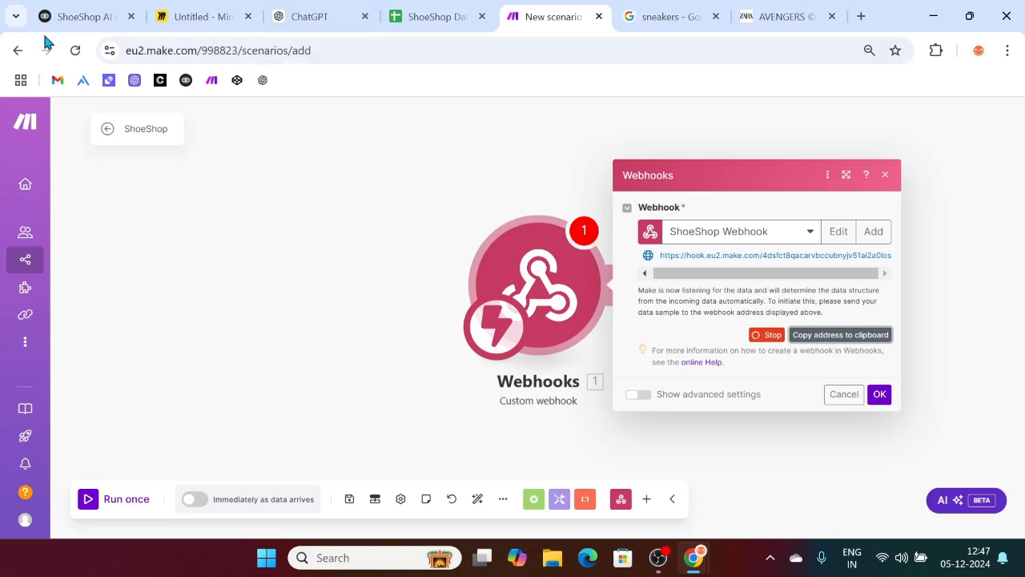
click(98, 13)
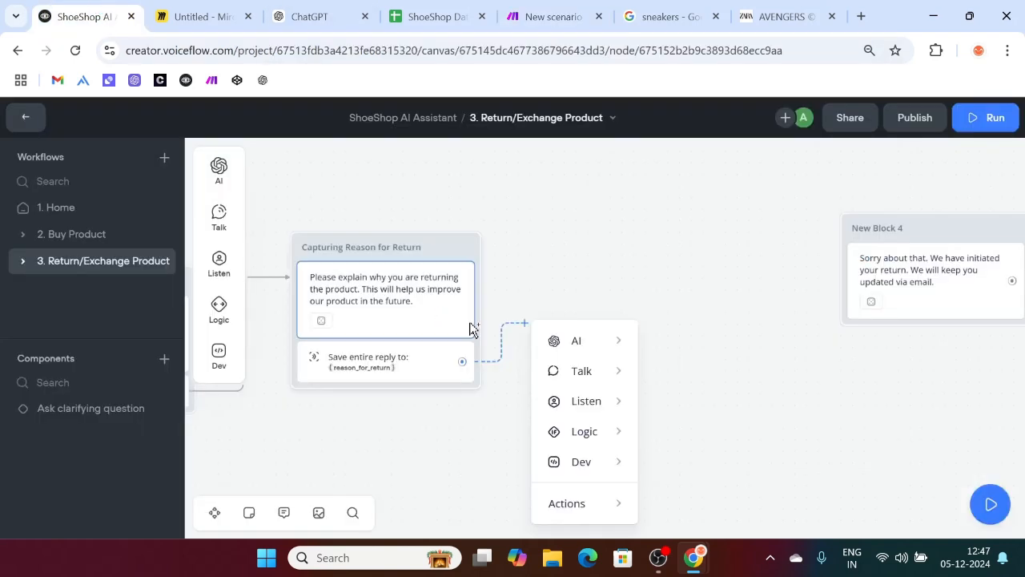
Step: Pull a new connection from the return-reason capture, browse the Dev blocks, then open the ShoeShop Database spreadsheet
click(398, 410)
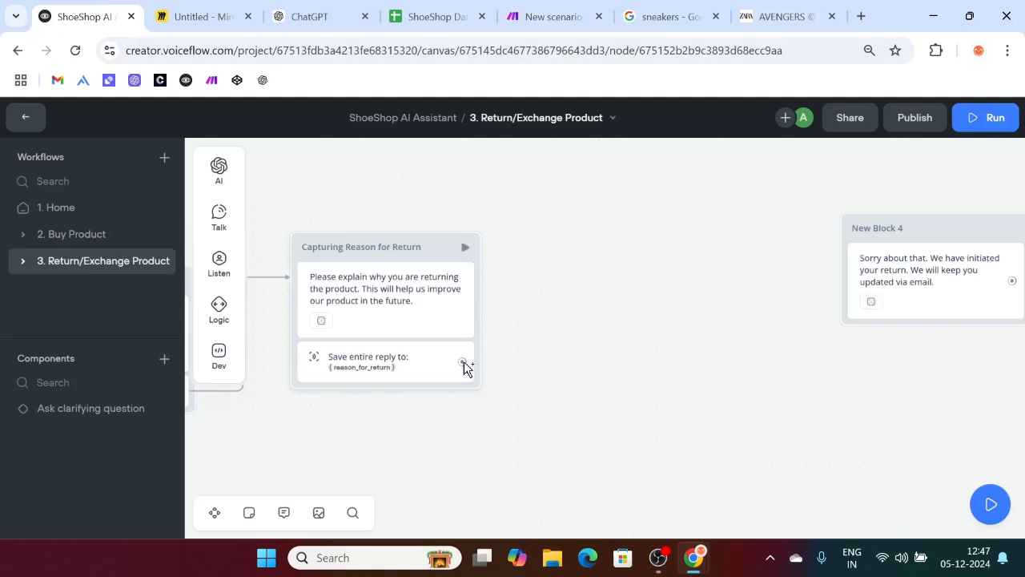
drag(463, 363, 554, 242)
mouse_move(613, 365)
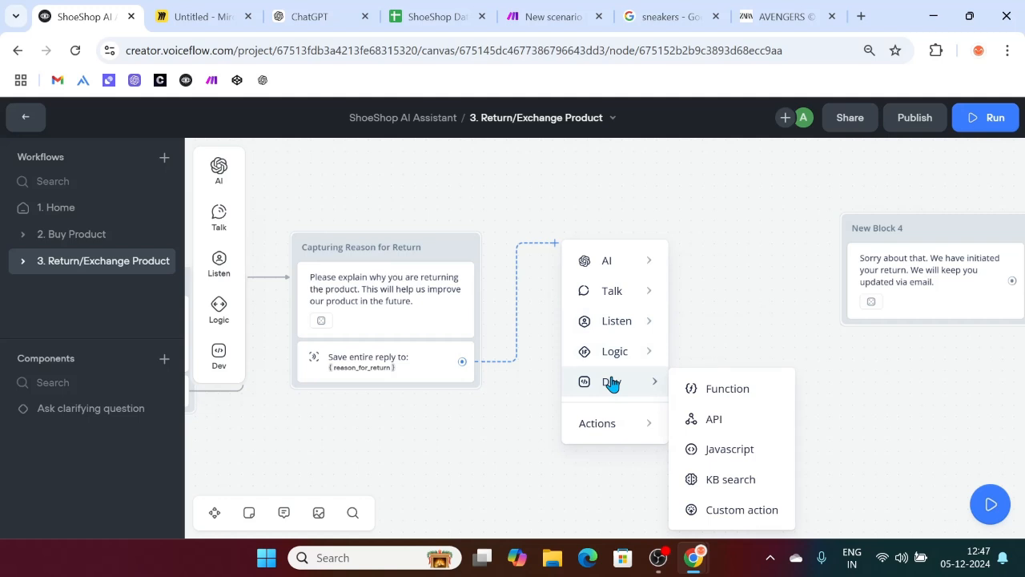
click(436, 16)
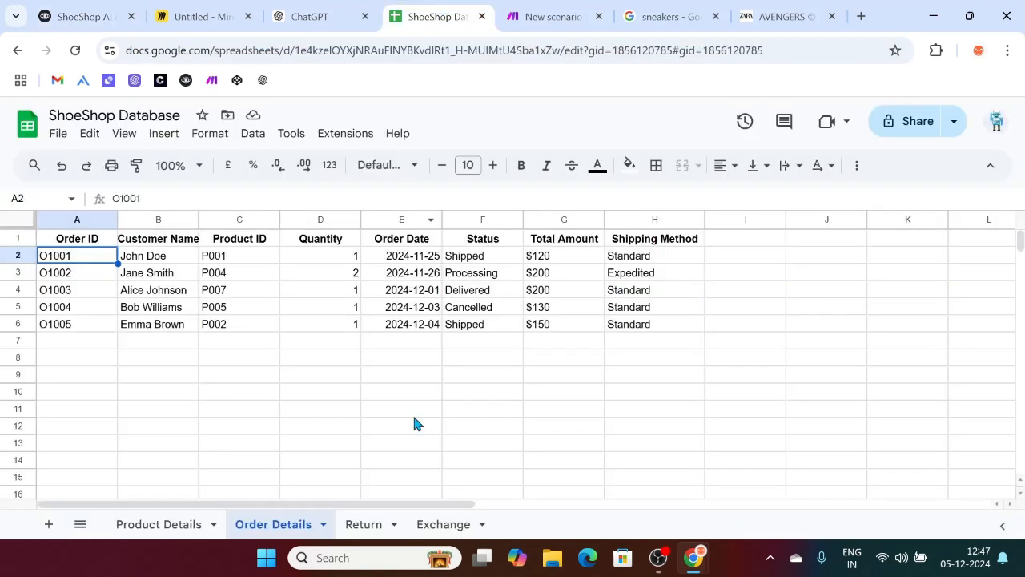
Step: Inspect the Return sheet's empty Order ID, Reason For Return and Return Status columns
click(363, 525)
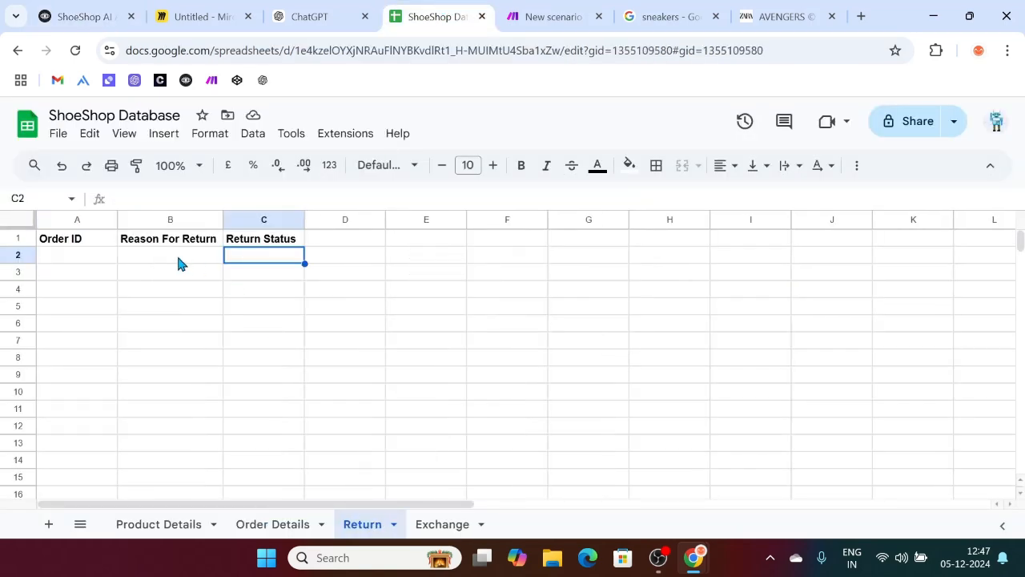
click(181, 255)
click(92, 255)
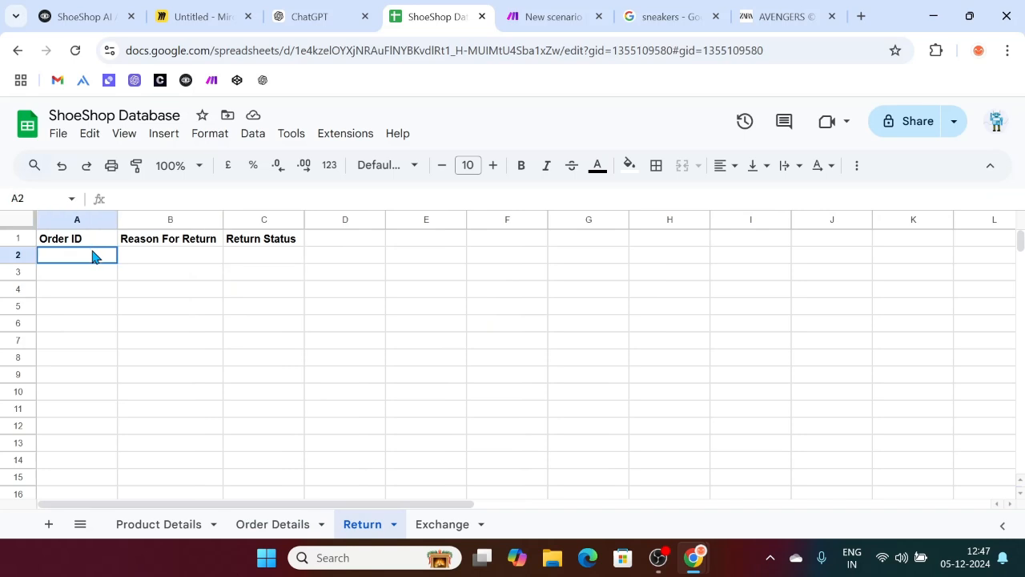
click(164, 256)
click(96, 240)
click(157, 262)
click(104, 265)
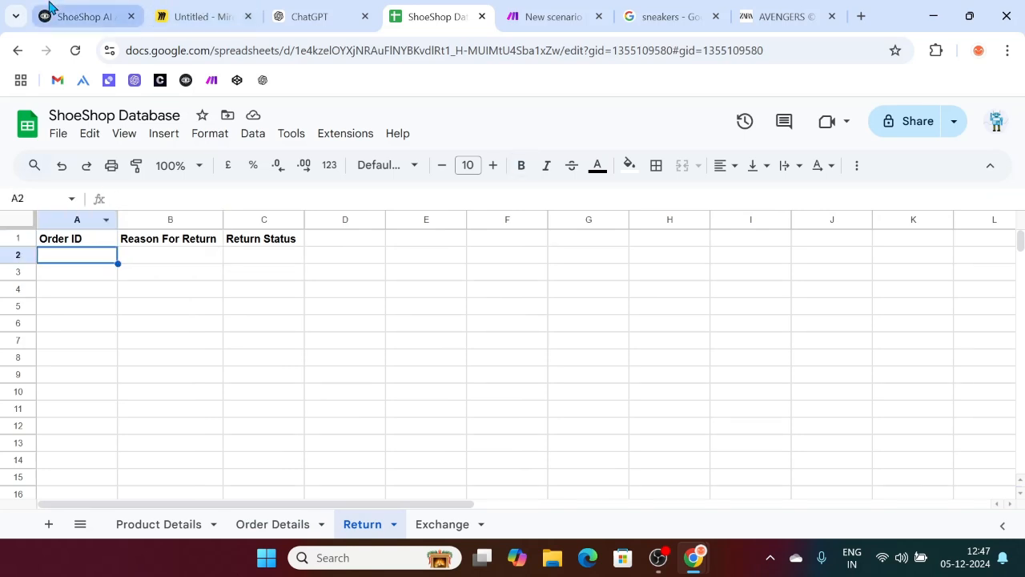
click(49, 10)
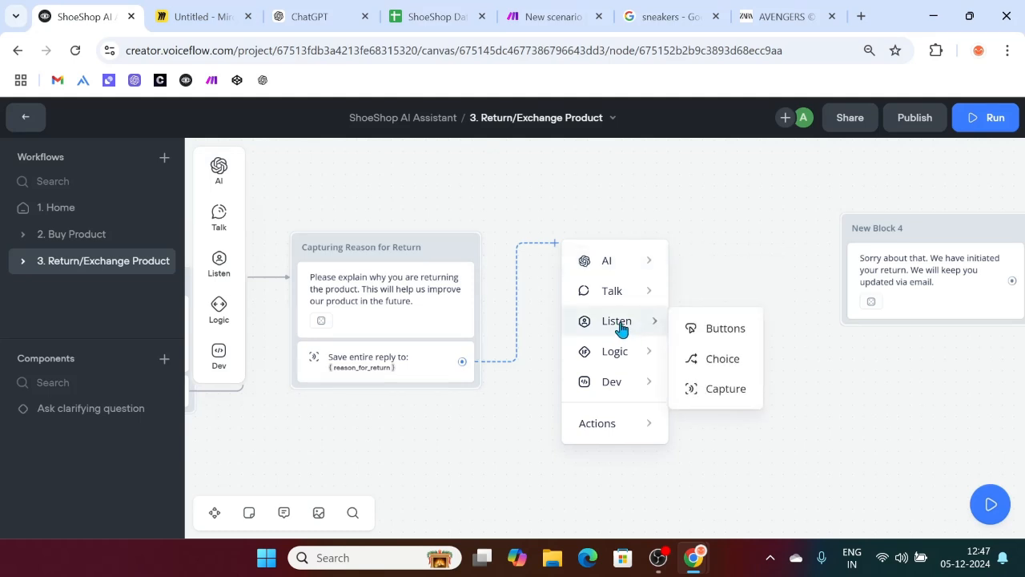
Step: Add an API step after the return reason with the pasted Make webhook URL
click(551, 11)
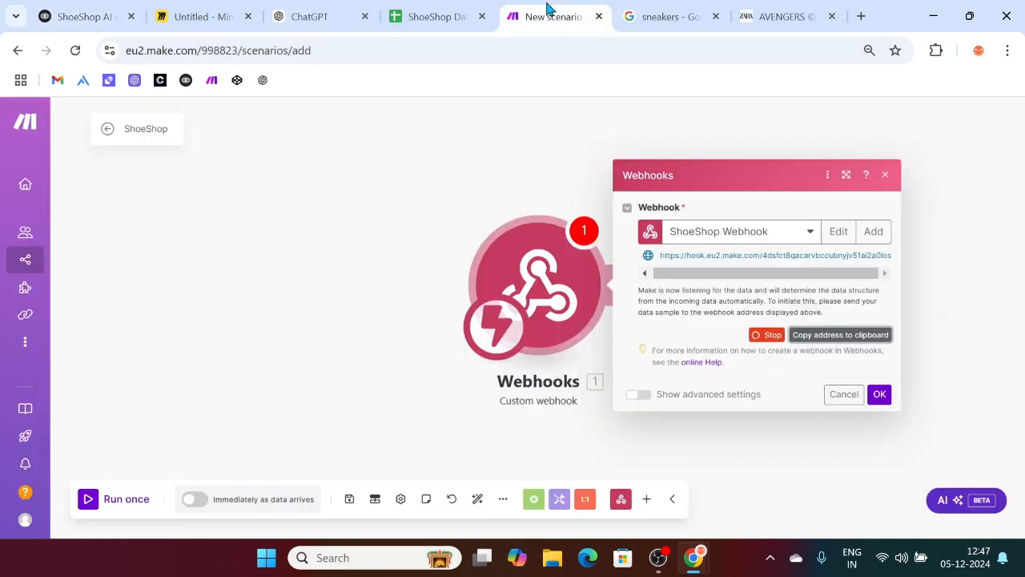
click(86, 8)
mouse_move(612, 312)
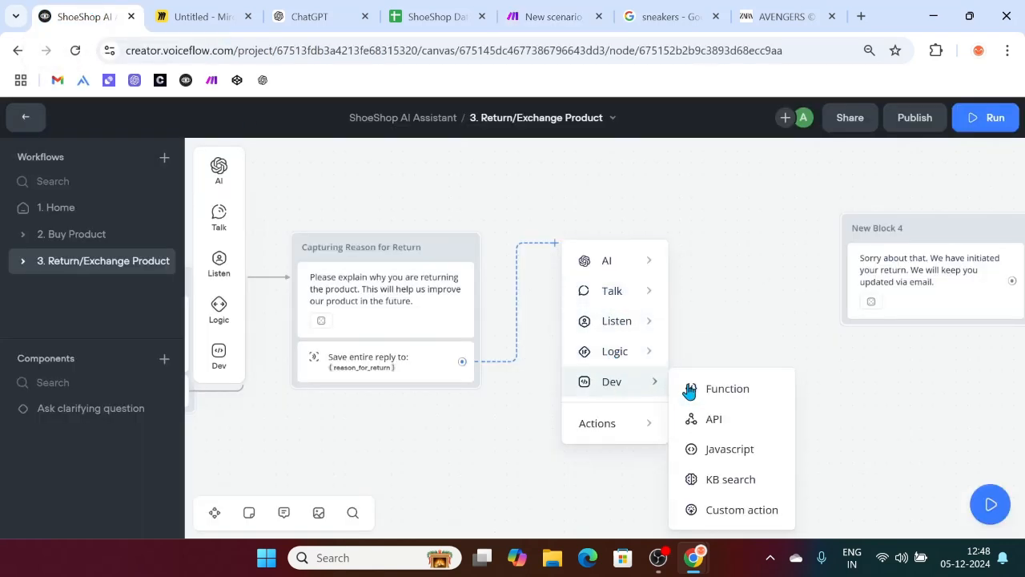
click(711, 422)
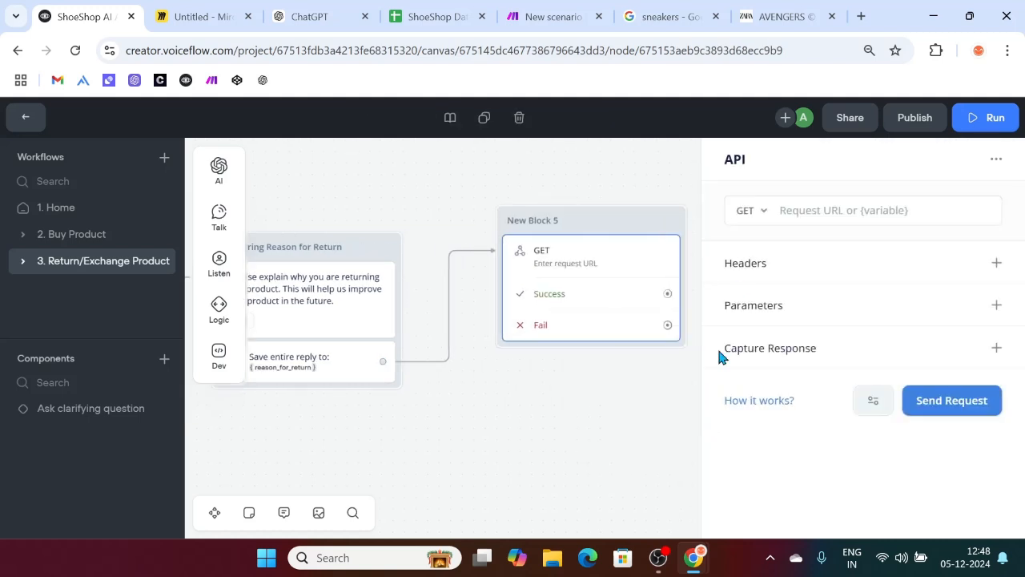
click(814, 211)
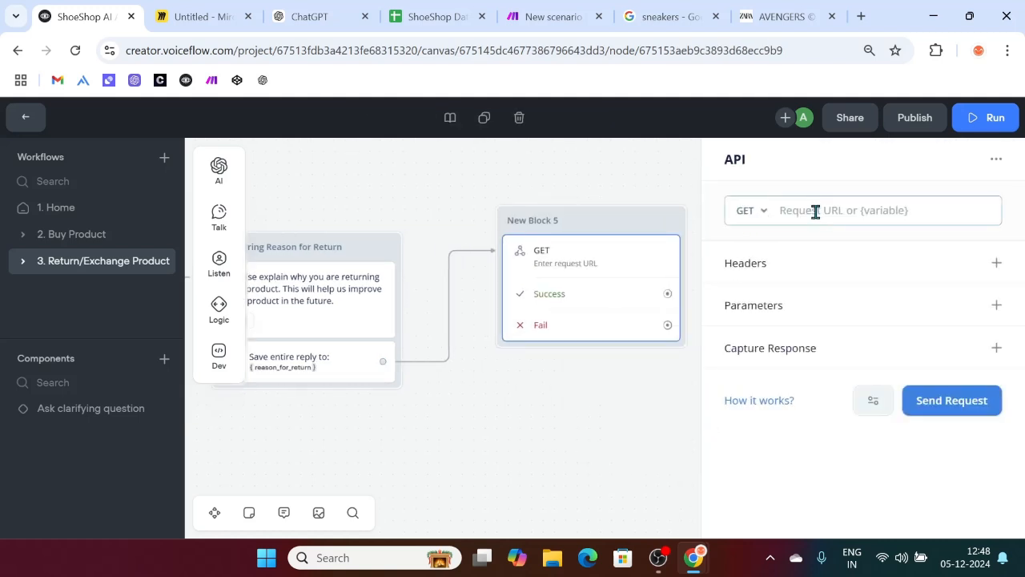
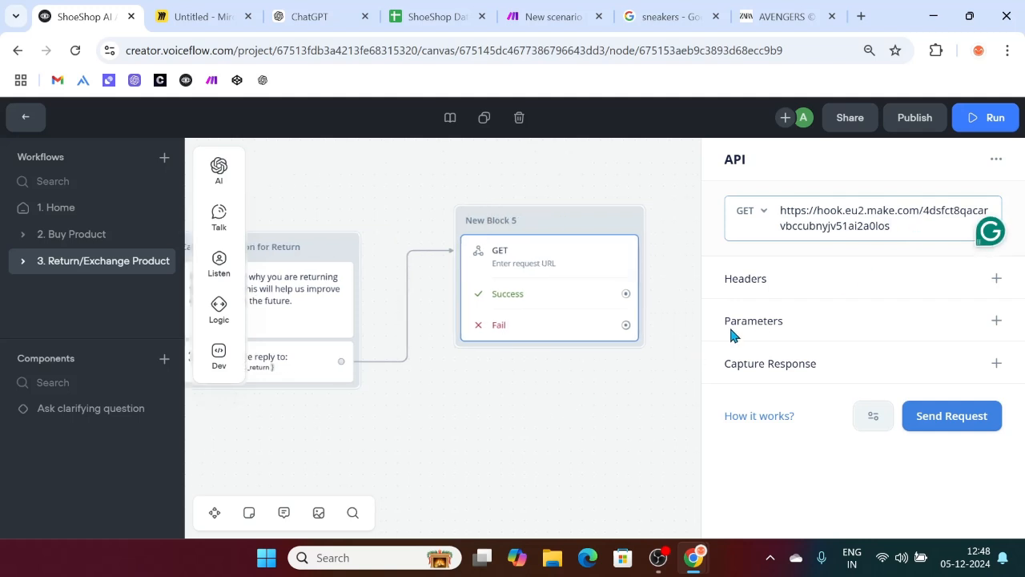
drag(782, 320, 731, 320)
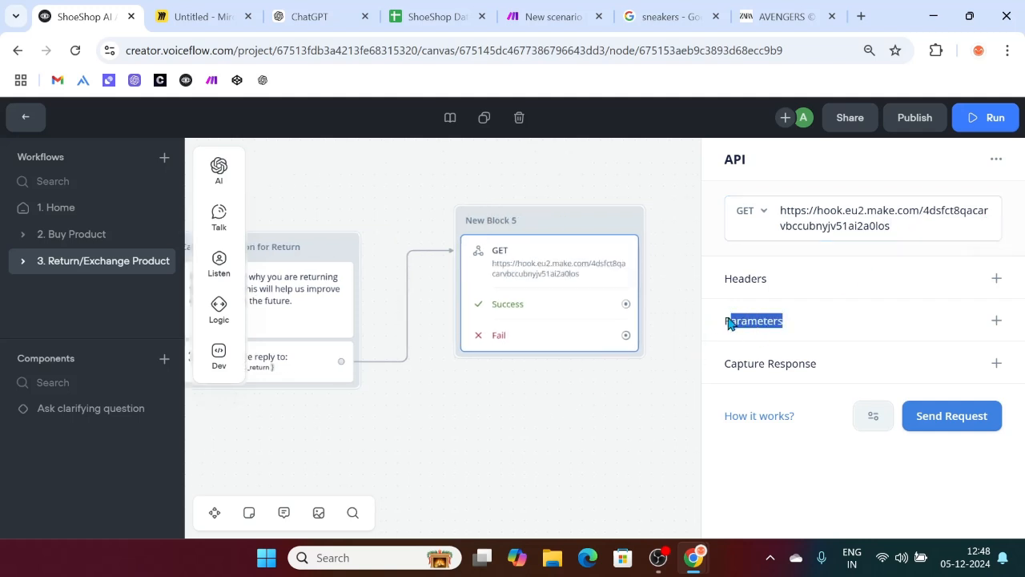
Step: Add an 'Order ID' query parameter set to the Order_ID variable
click(996, 321)
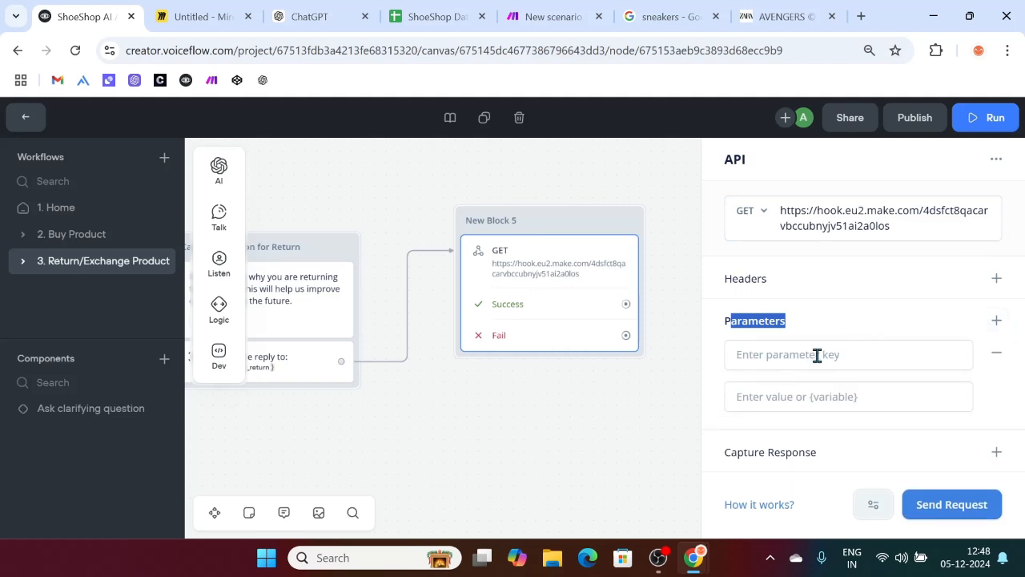
click(817, 357)
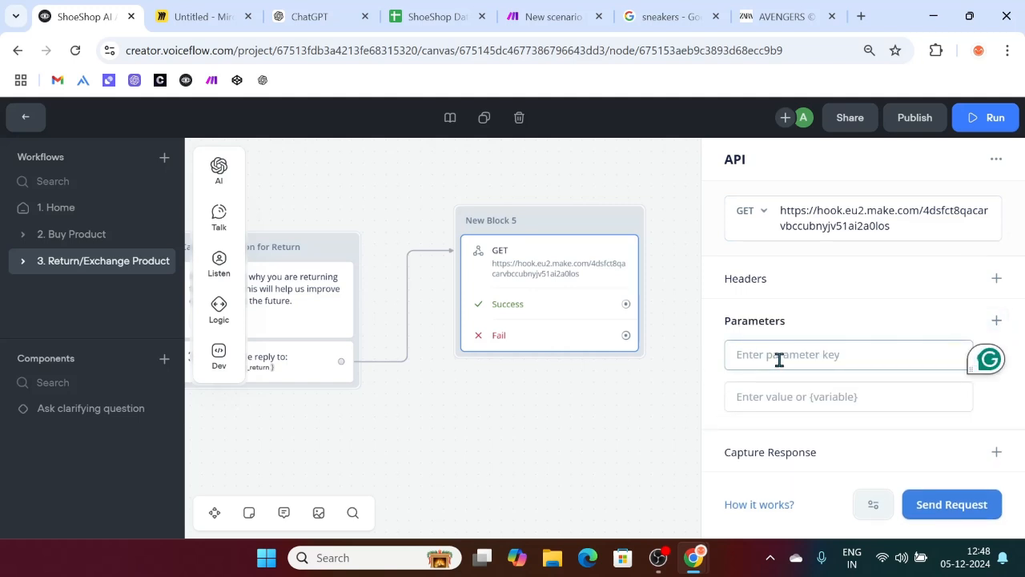
text(Order ID)
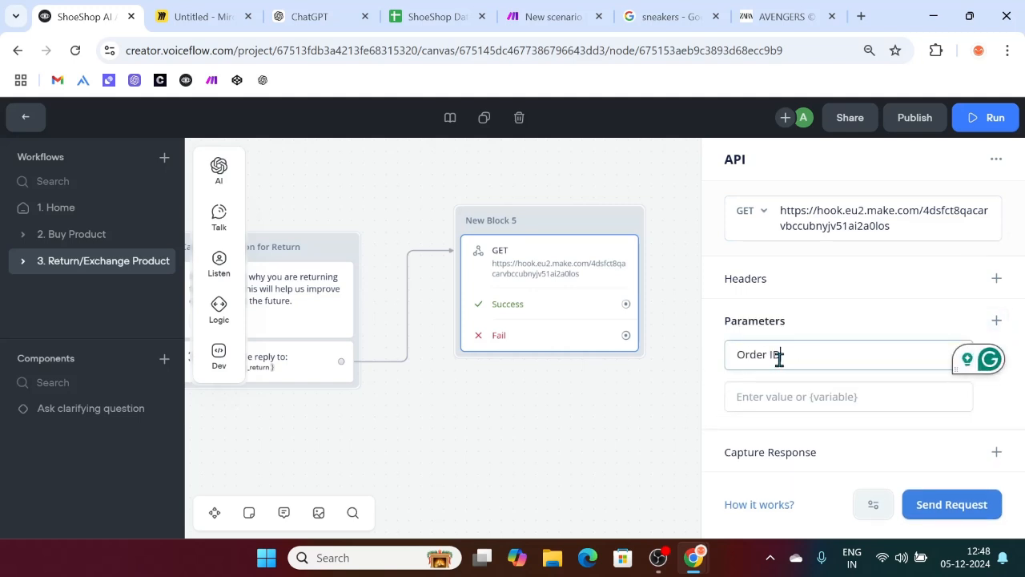
click(780, 395)
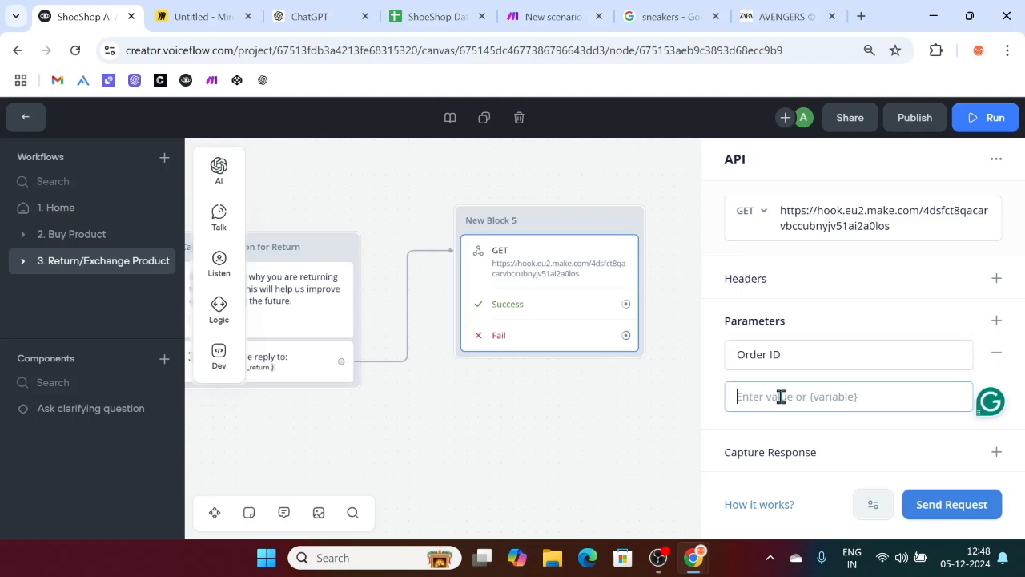
text({)
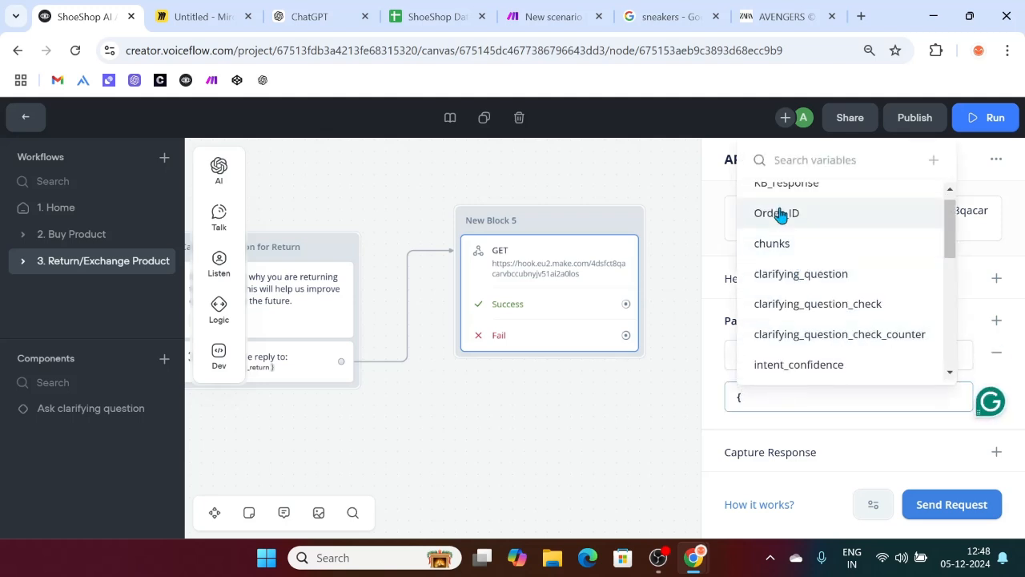
click(789, 211)
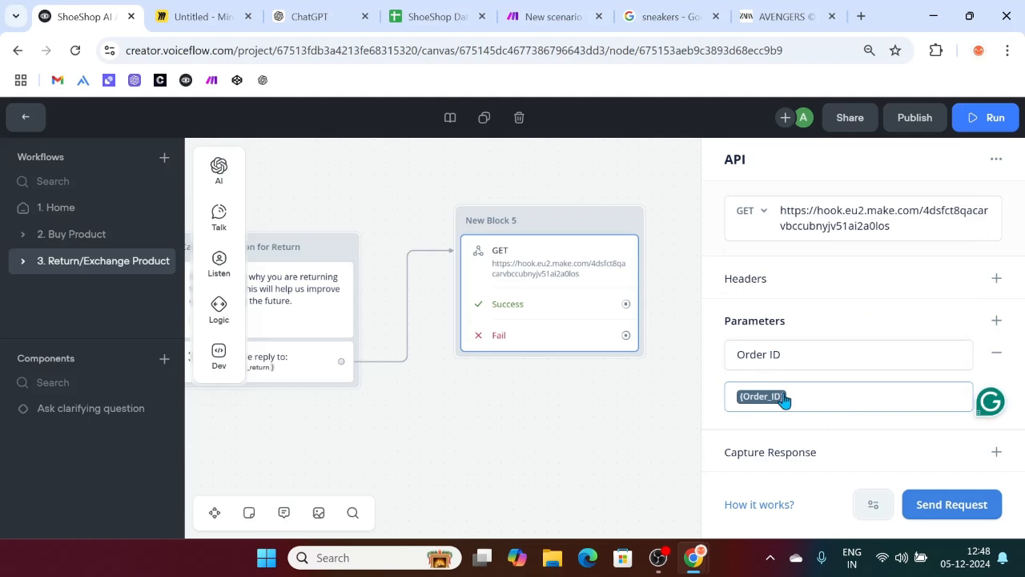
Step: Add a 'Reason for Return' parameter set to the reason_for_return variable
click(1001, 322)
scroll(849, 389, down, 1)
click(790, 369)
text(Re)
key(BackSpace)
key(BackSpace)
text(Reason)
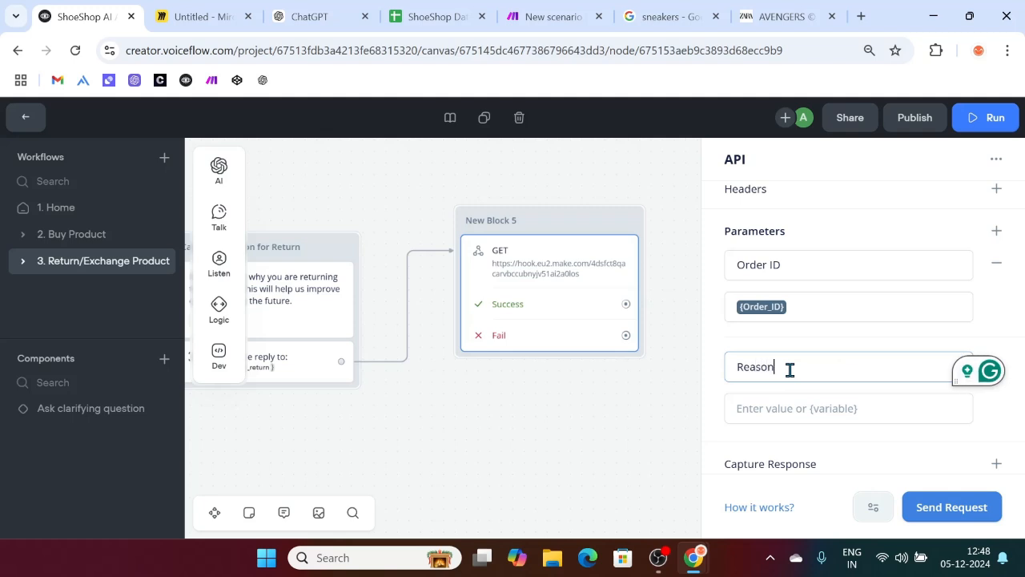
text( for Return)
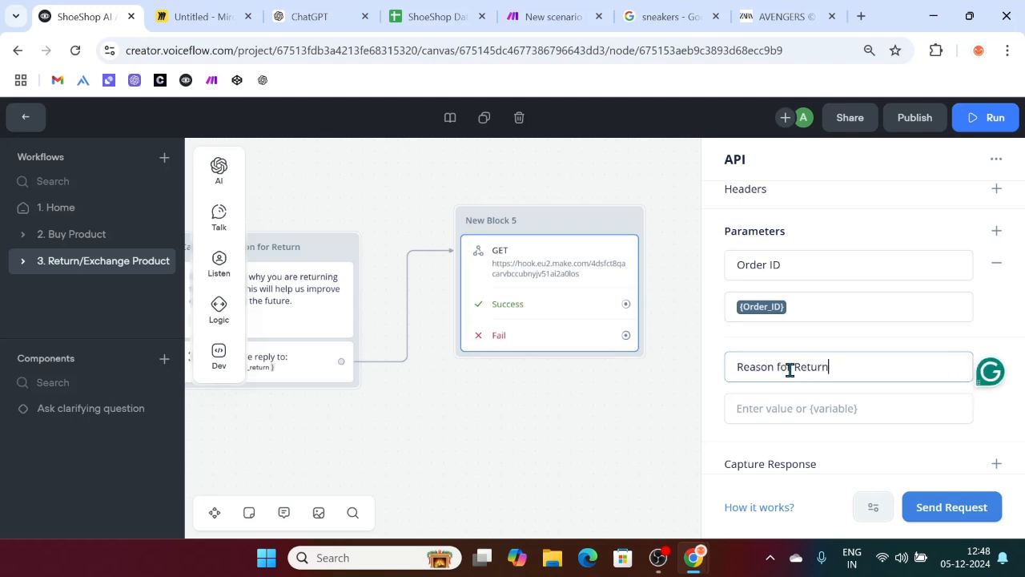
click(778, 417)
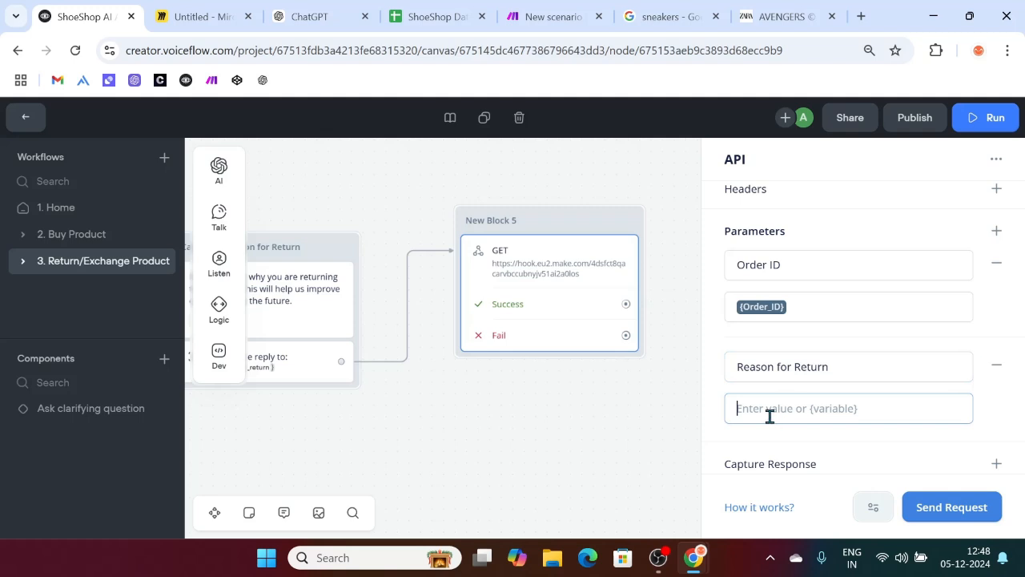
text({rea)
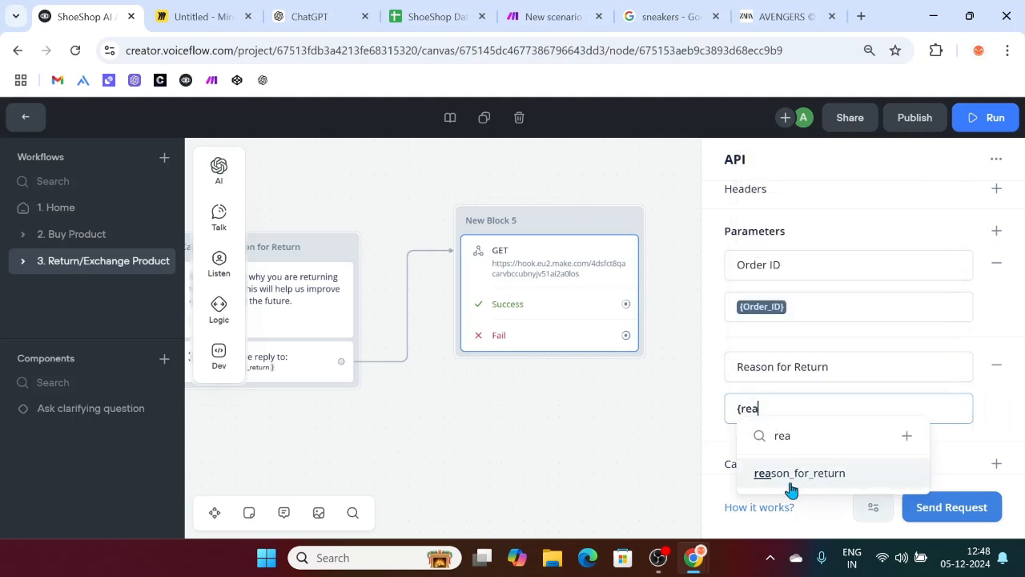
click(791, 474)
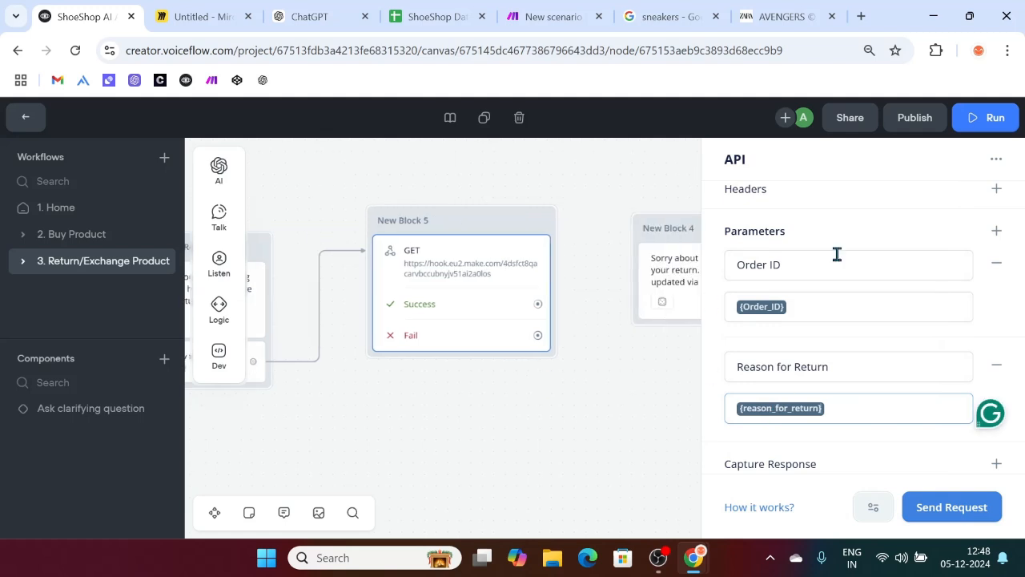
Step: Check the Make webhook and review the variables feeding both request parameters
scroll(768, 309, up, 2)
scroll(813, 330, down, 1)
scroll(813, 304, up, 1)
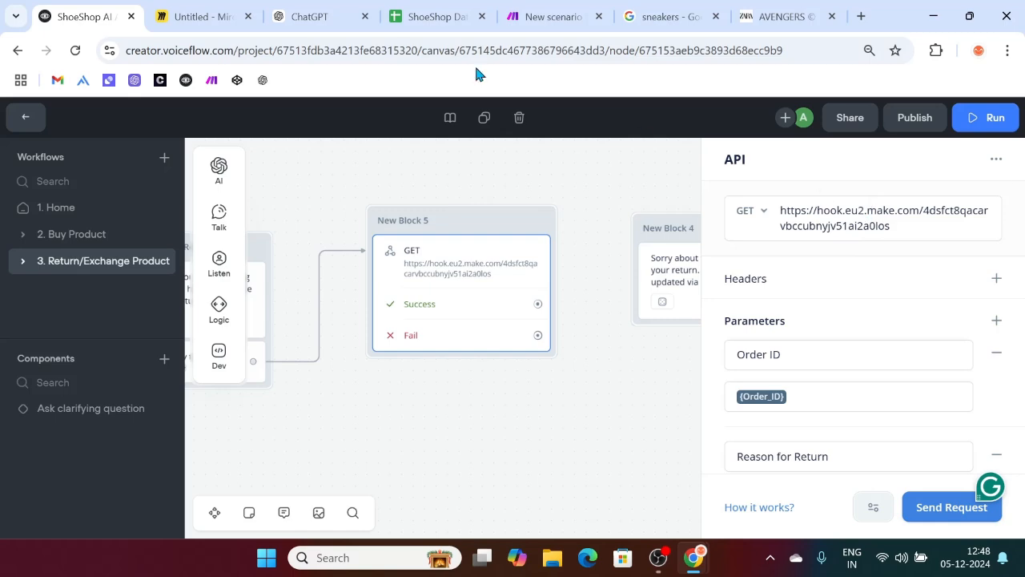
click(552, 17)
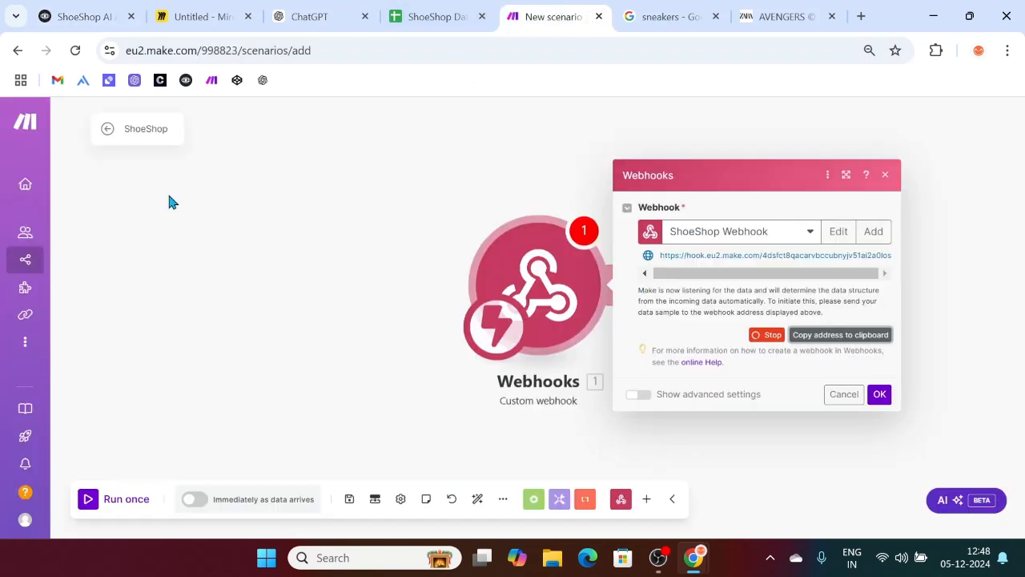
click(83, 16)
scroll(764, 356, down, 1)
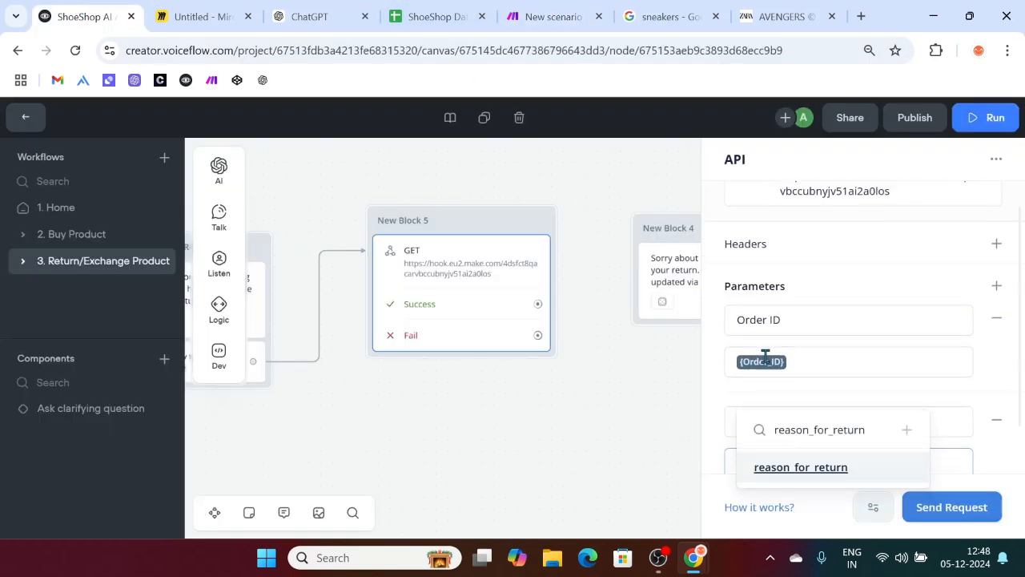
click(803, 318)
click(802, 365)
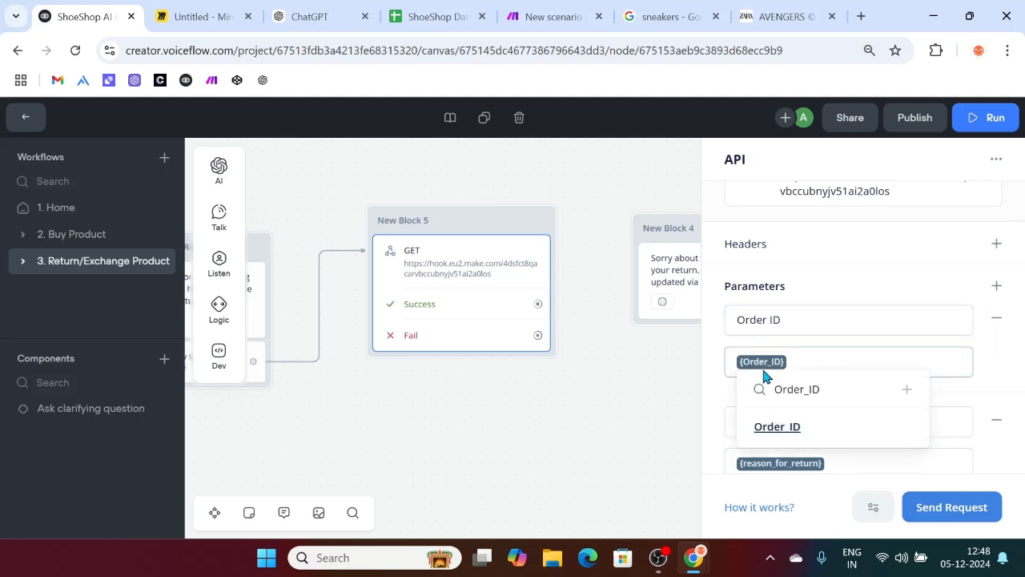
scroll(542, 406, left, 10)
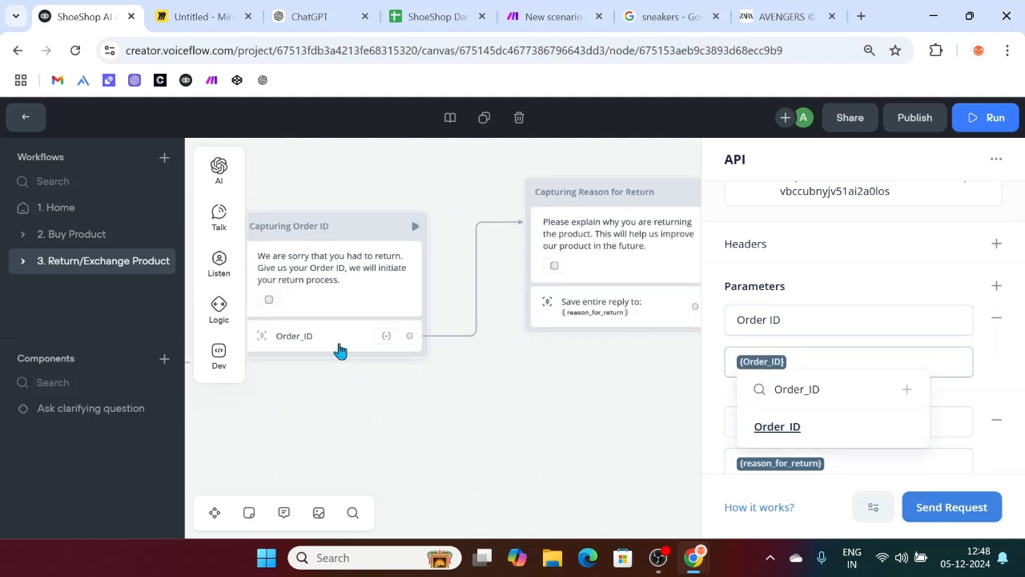
Step: Verify the Order_ID and reason_for_return capture variables match the API request's parameters
click(321, 343)
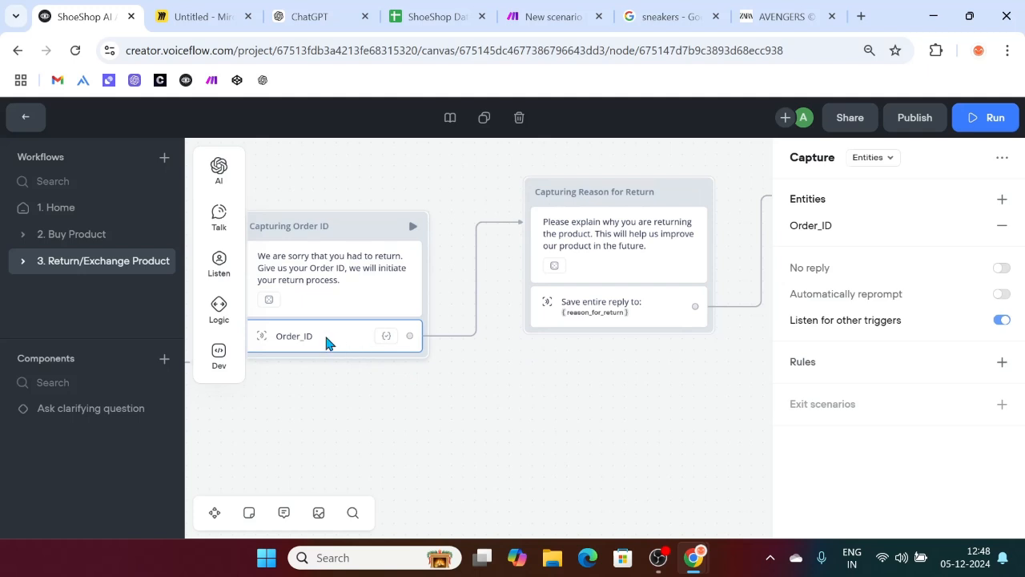
scroll(379, 366, right, 3)
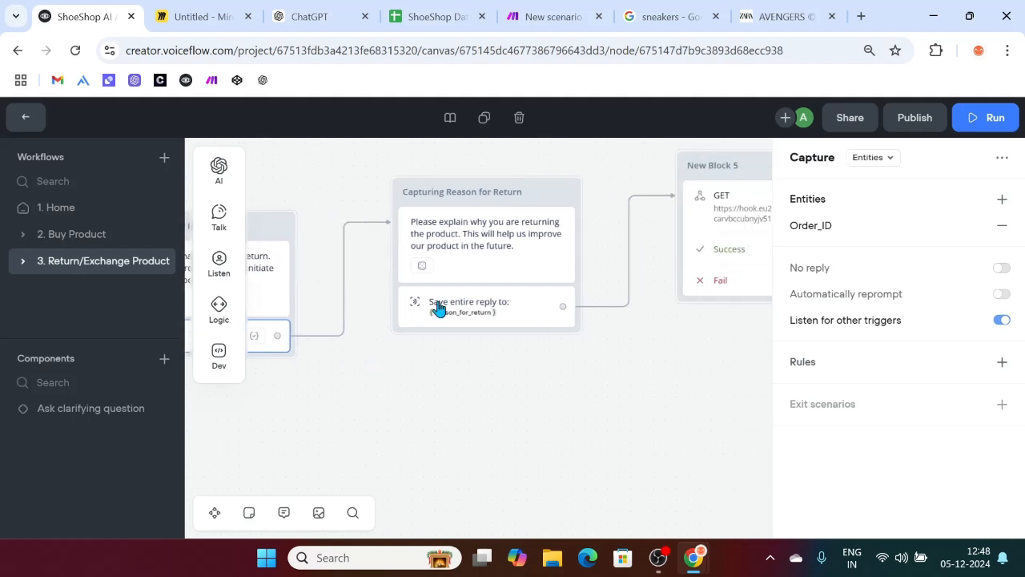
click(490, 317)
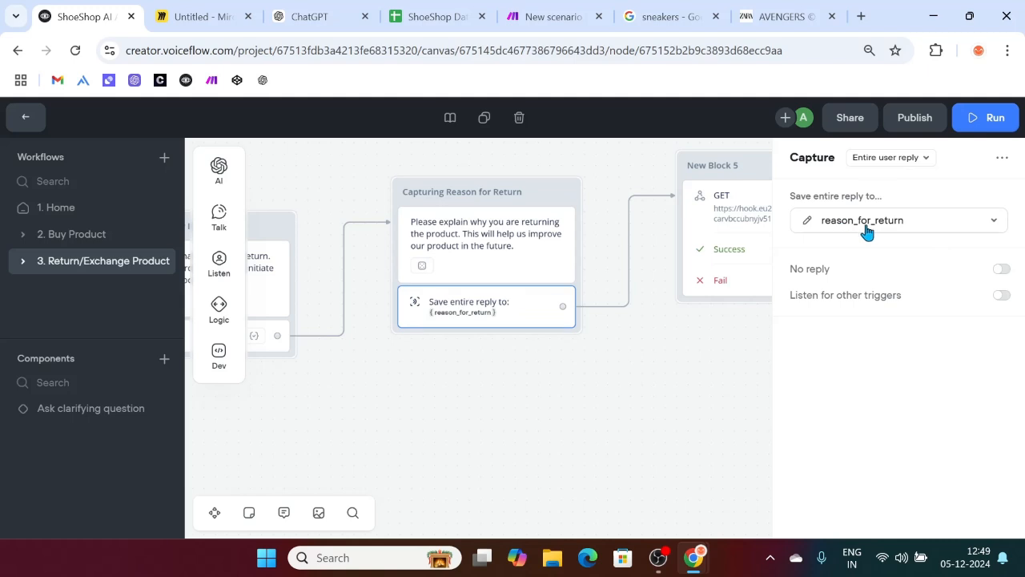
scroll(620, 386, right, 3)
click(614, 229)
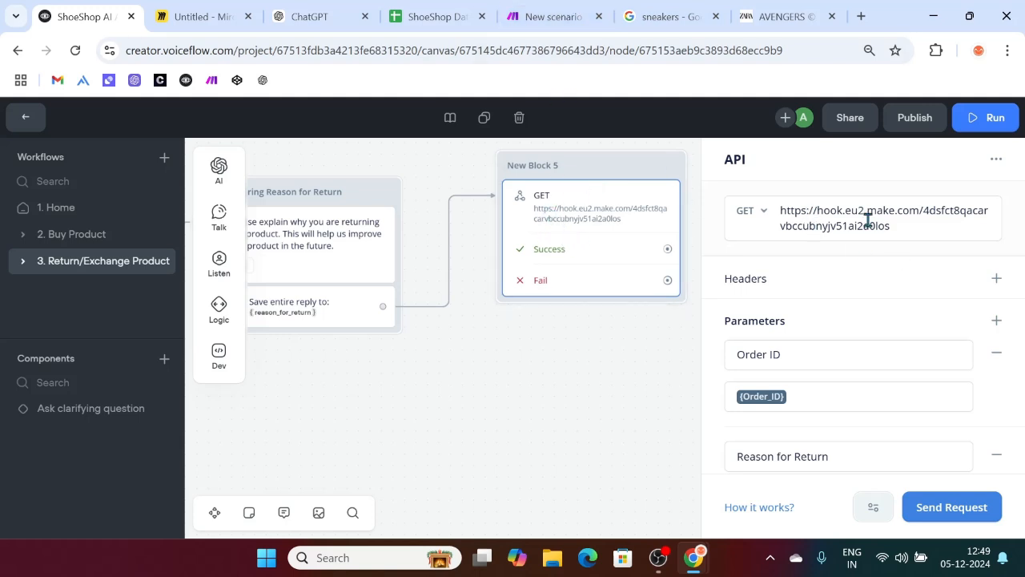
scroll(811, 347, down, 2)
click(796, 309)
click(812, 354)
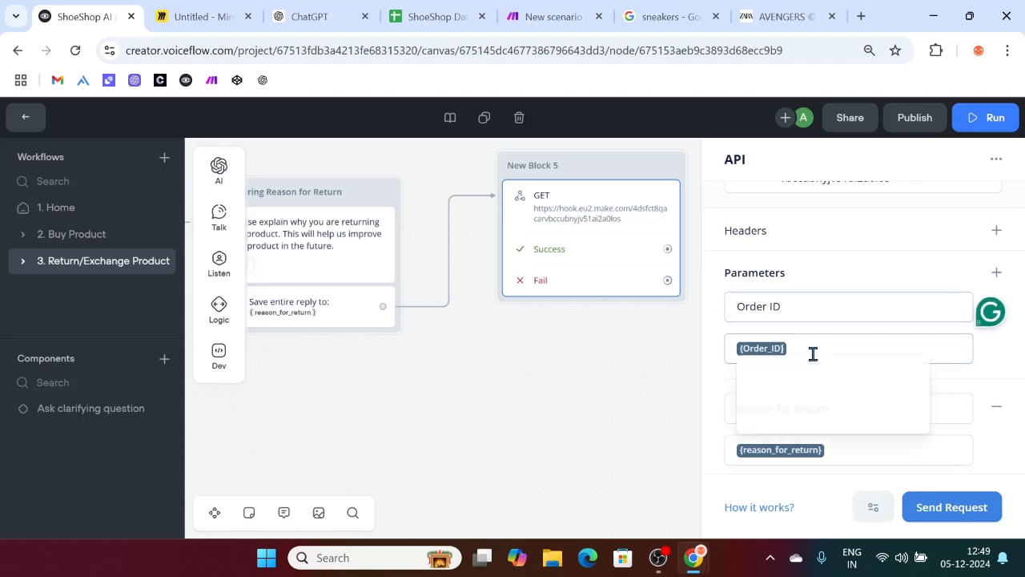
scroll(812, 354, down, 1)
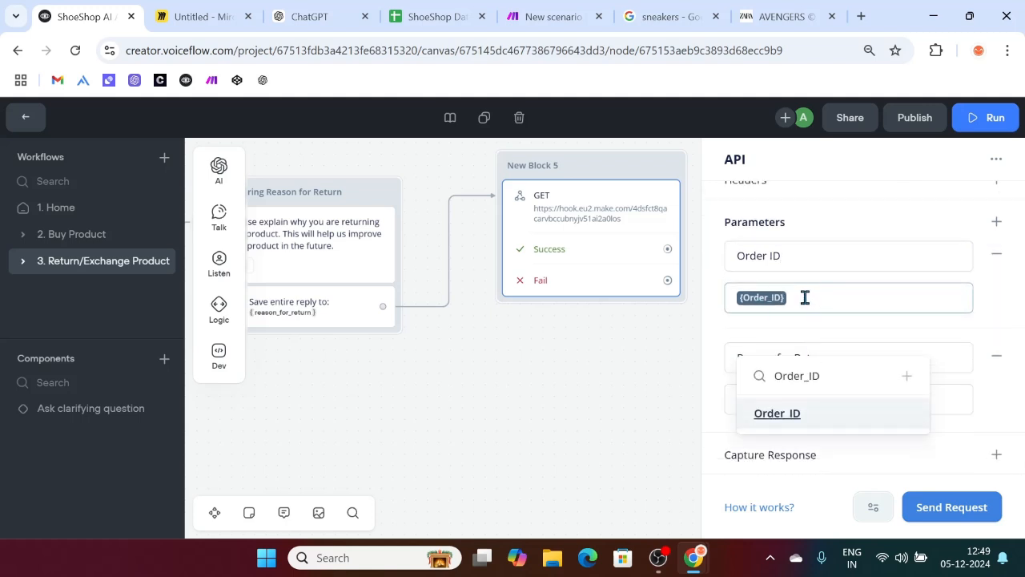
click(676, 355)
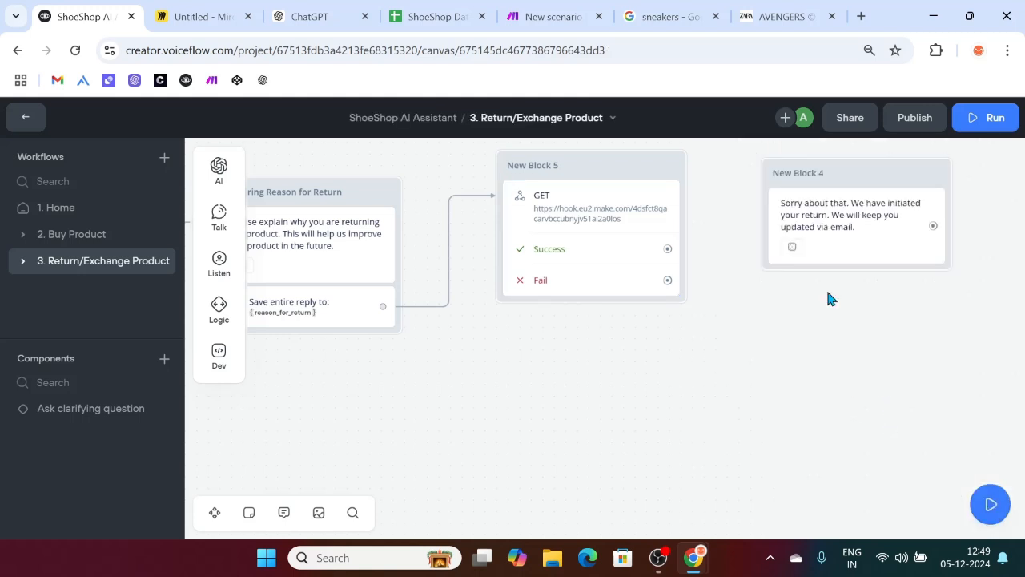
click(605, 248)
scroll(792, 346, down, 2)
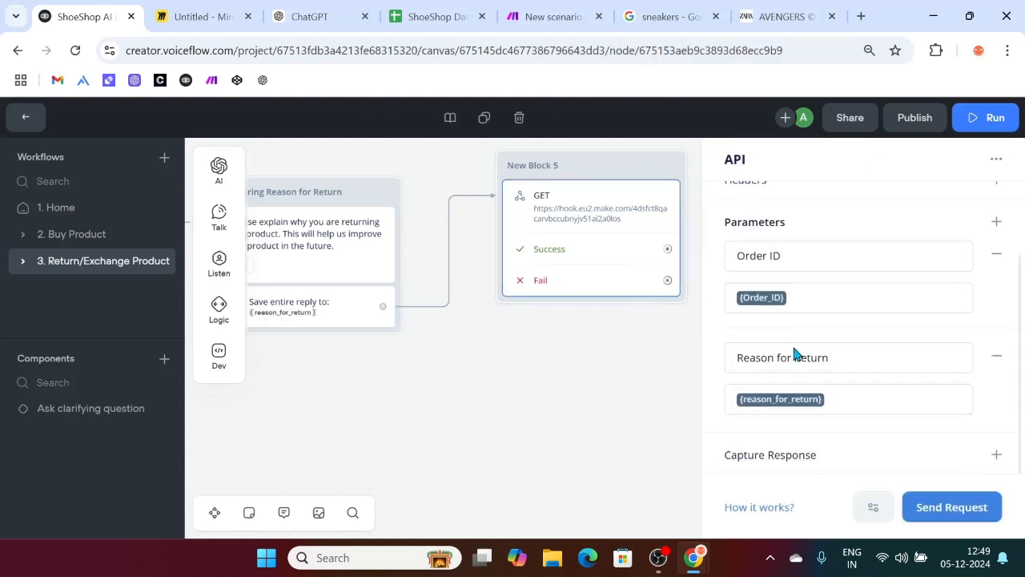
Step: Add a 'Return Status' parameter with the value 'Initiated'
click(996, 223)
scroll(811, 445, down, 1)
text(RETU)
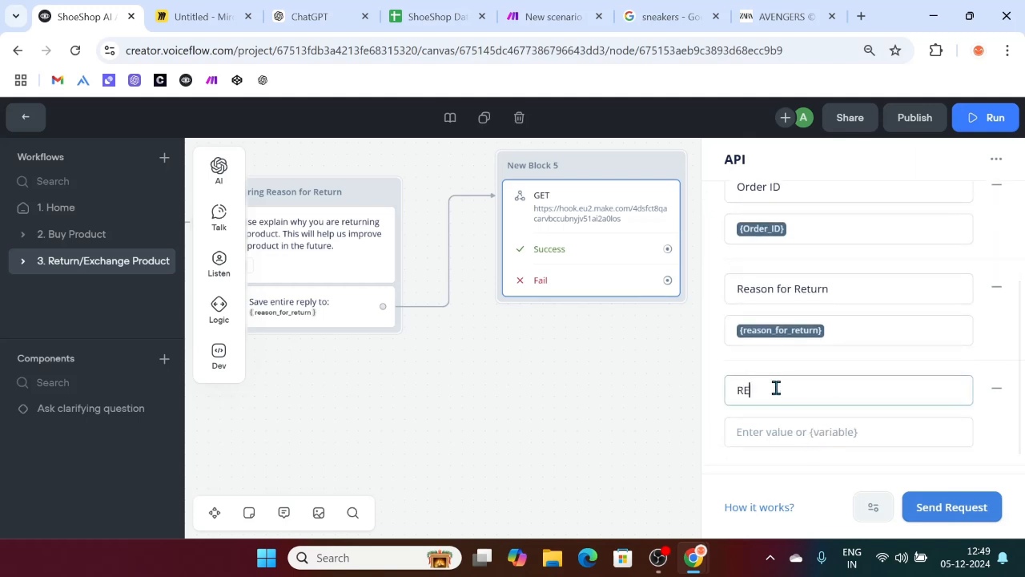
key(BackSpace)
key(BackSpace)
key(BackSpace)
text(etu)
key(BackSpace)
key(BackSpace)
text(turn St)
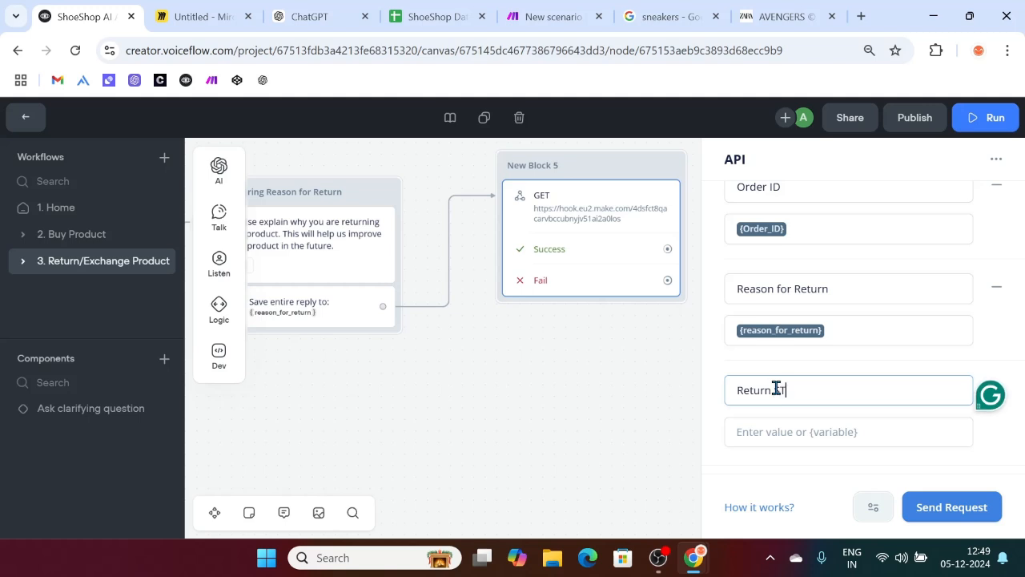
text(atus)
click(766, 427)
text(Init)
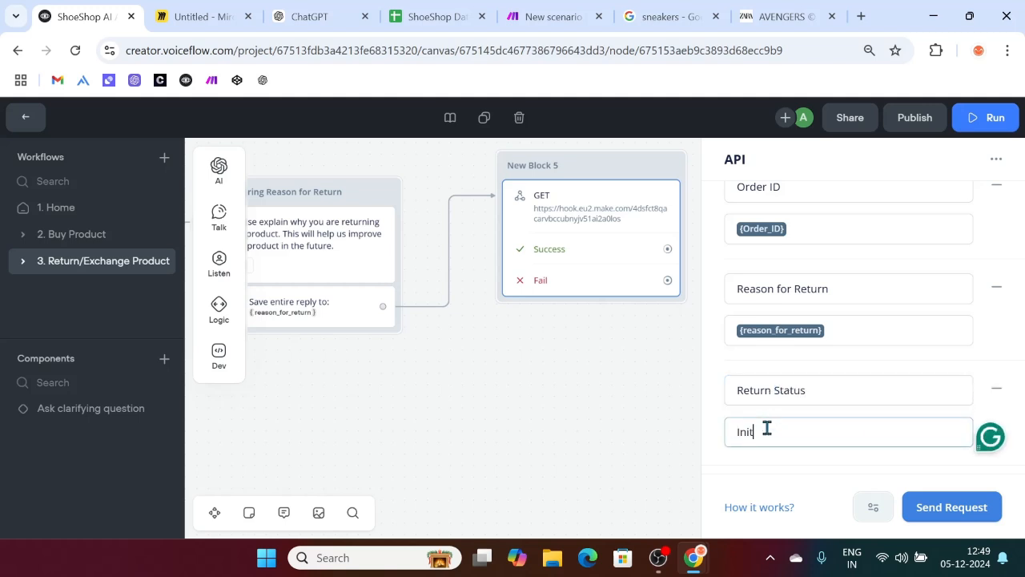
text(iated)
Step: Start a test of the webhook request and switch to the Make scenario
scroll(547, 448, right, 3)
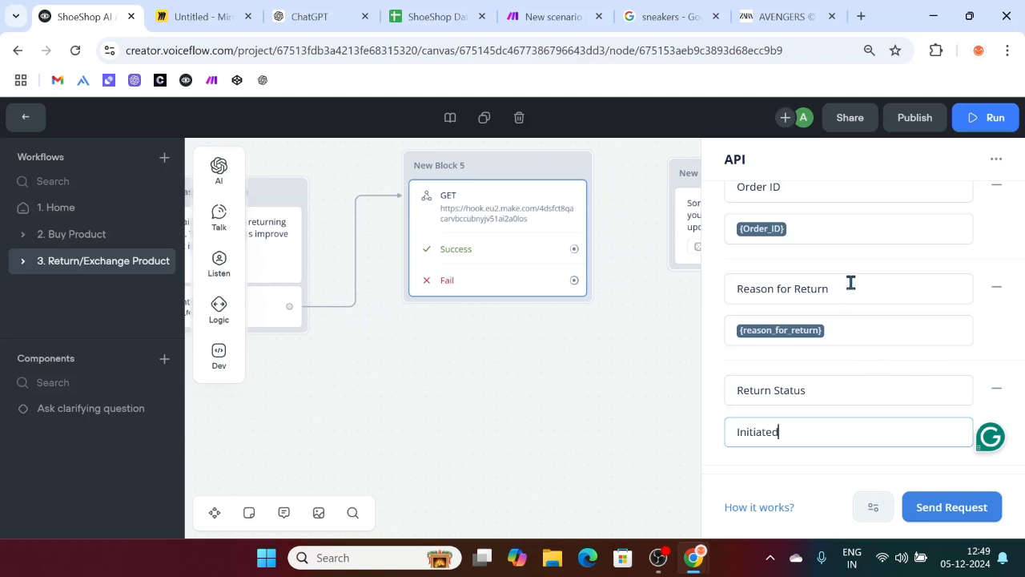
scroll(851, 281, down, 1)
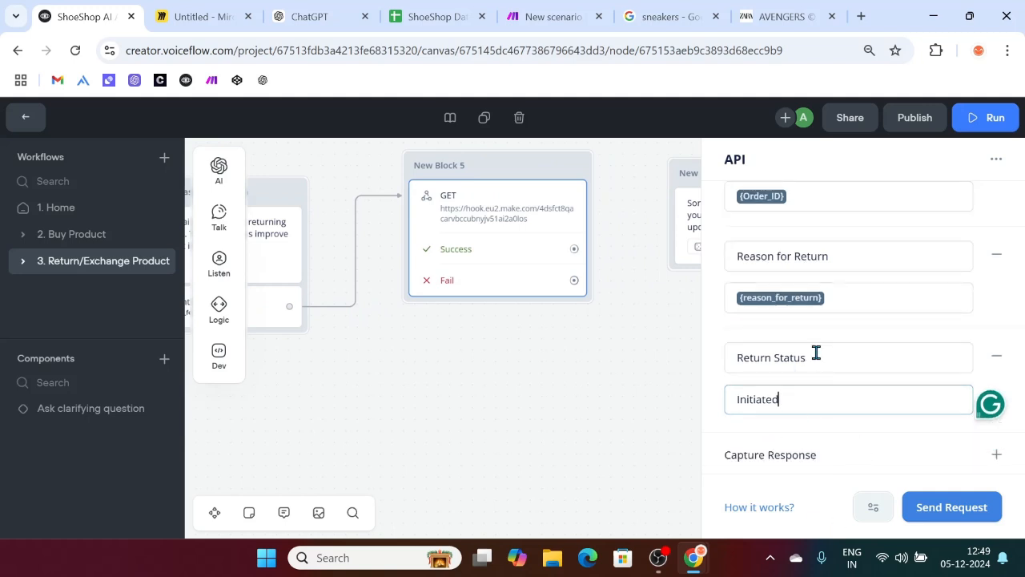
scroll(814, 332, up, 2)
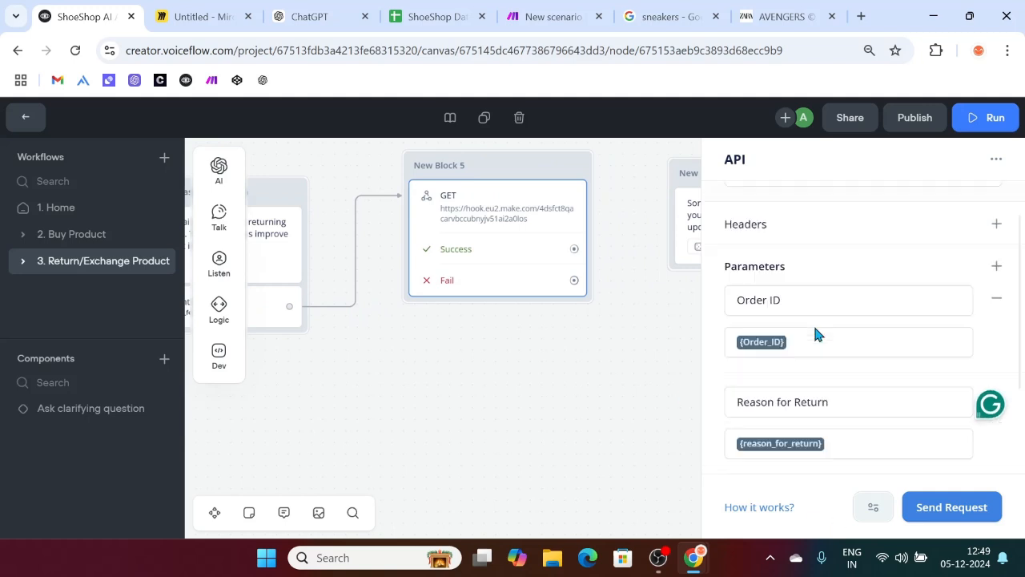
click(934, 507)
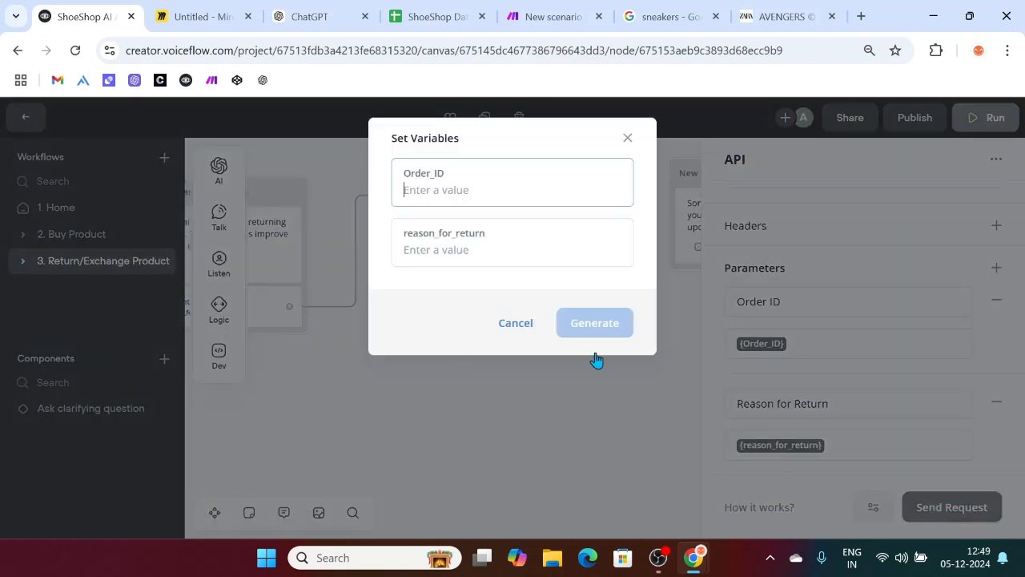
click(518, 19)
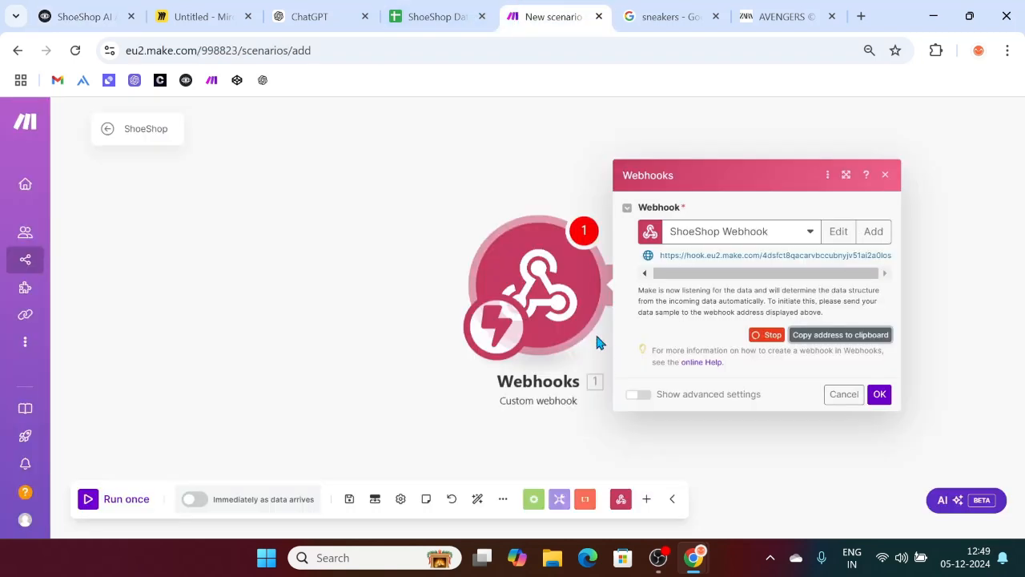
Step: Confirm the webhook settings and Run once so ShoeShop waits for data, then return to Voiceflow
click(879, 395)
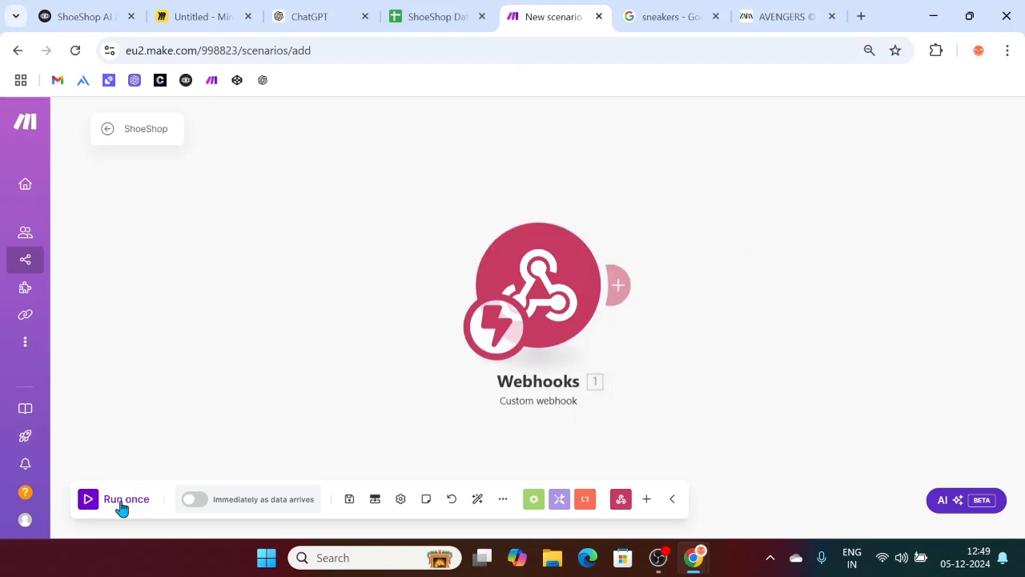
click(87, 500)
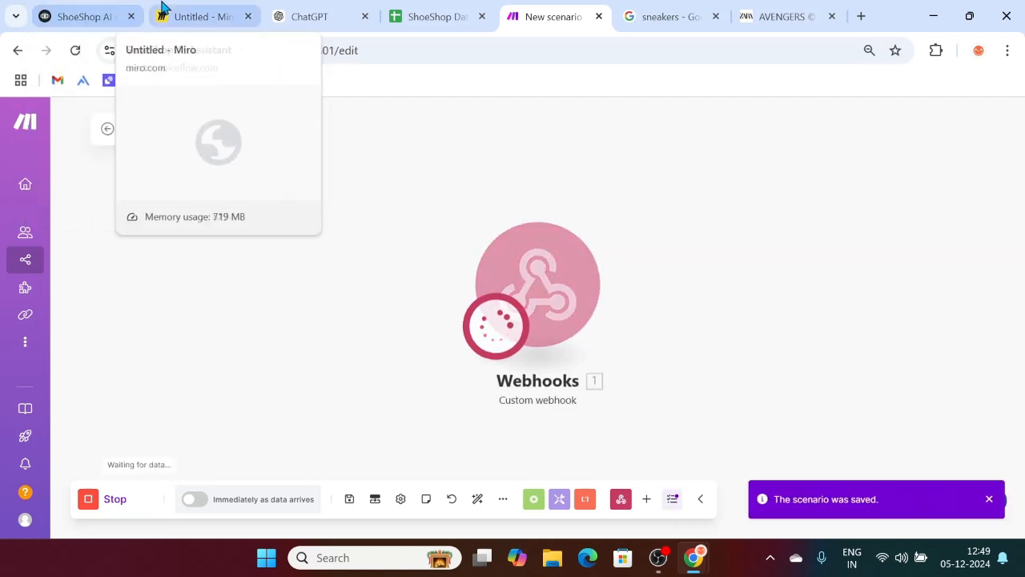
click(78, 8)
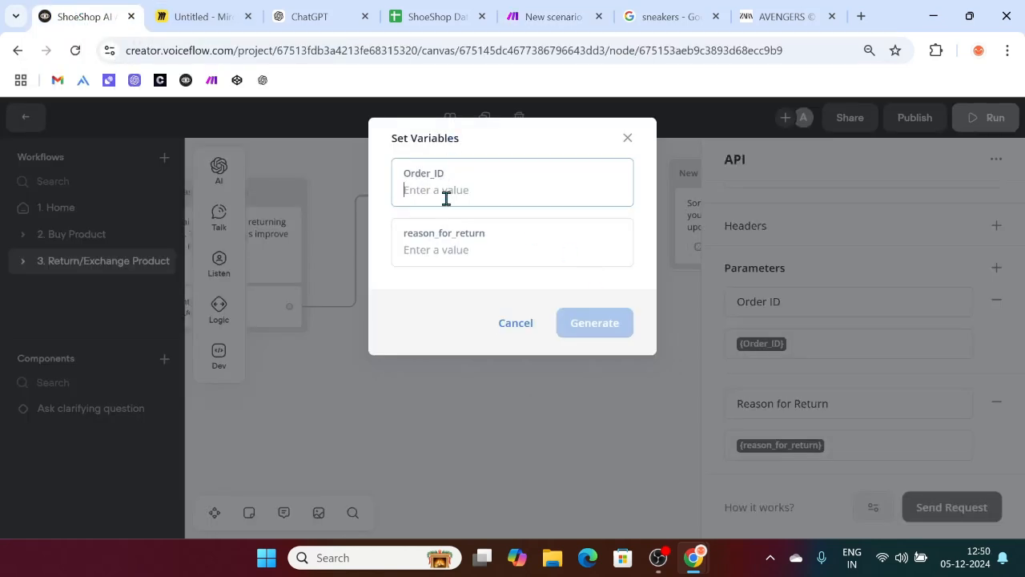
Step: Send the test request with an order ID and reason 'I received defective shoes', checking the OK response
text(O1004)
click(438, 253)
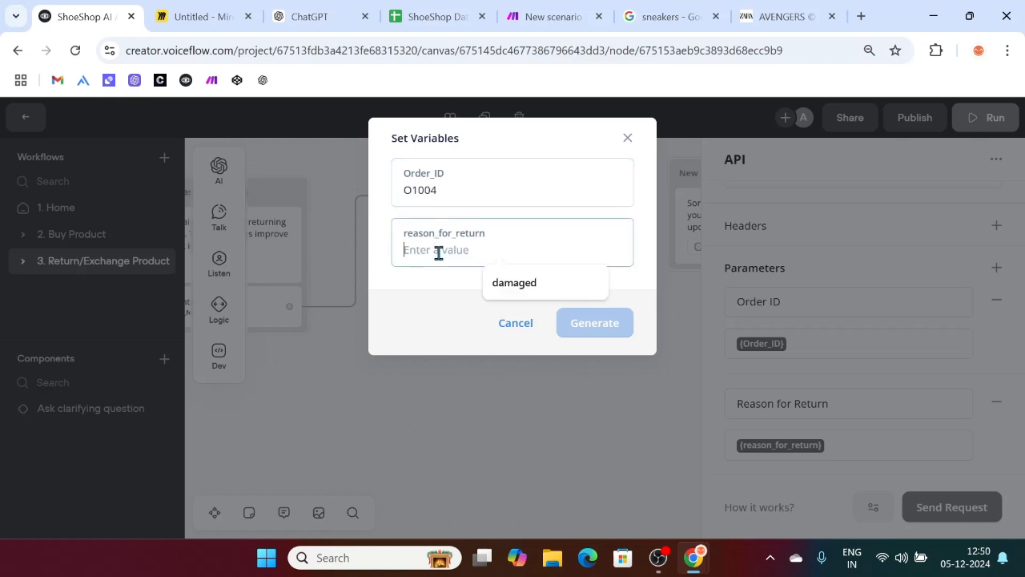
text(I c)
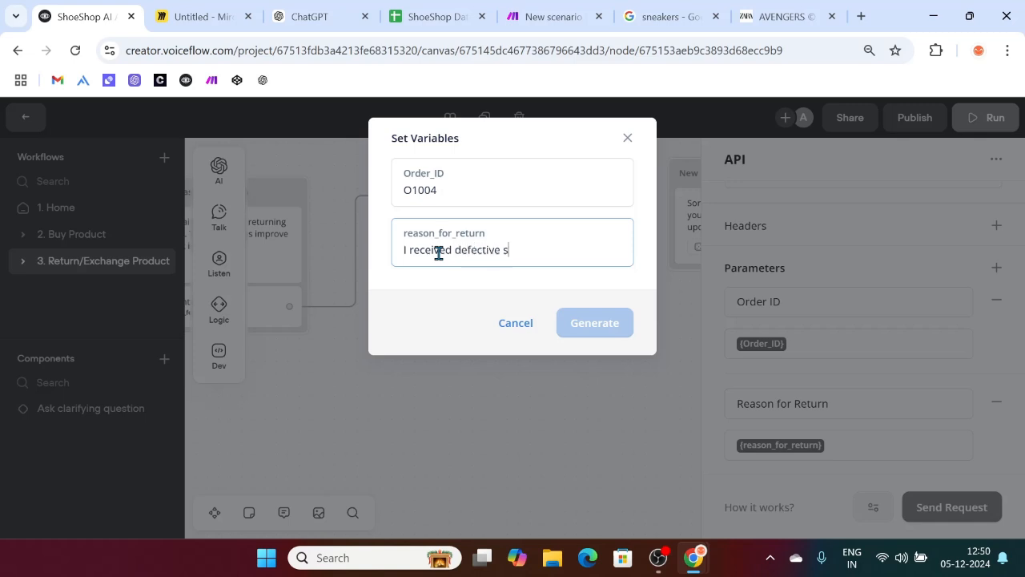
click(519, 288)
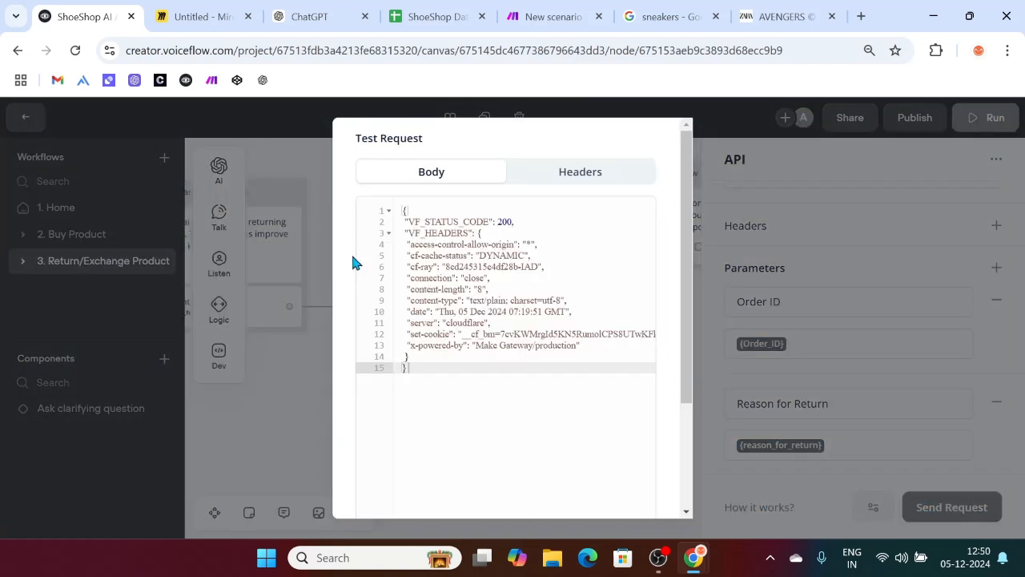
scroll(387, 401, down, 5)
drag(353, 426, 383, 426)
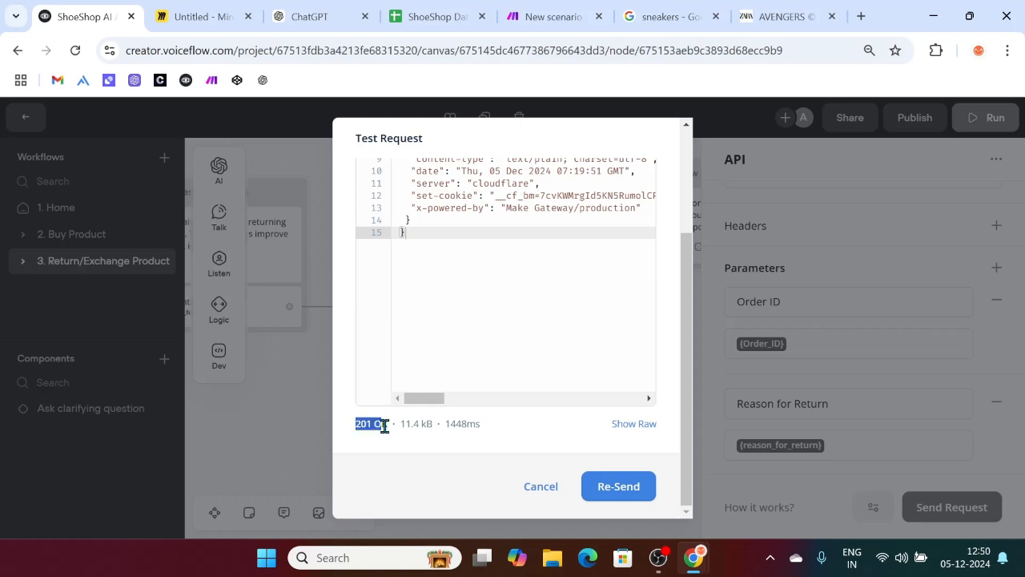
scroll(481, 366, up, 3)
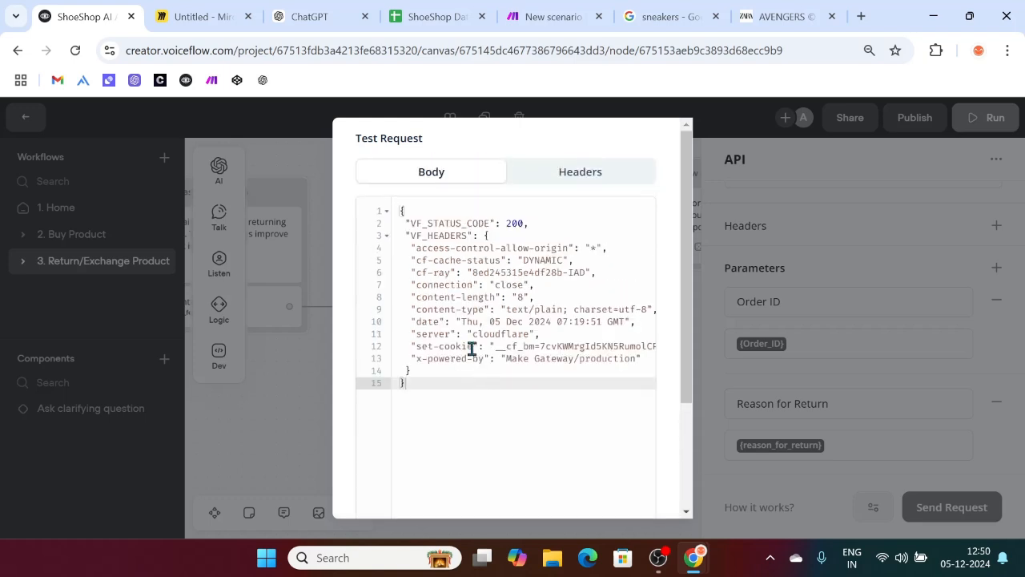
click(537, 10)
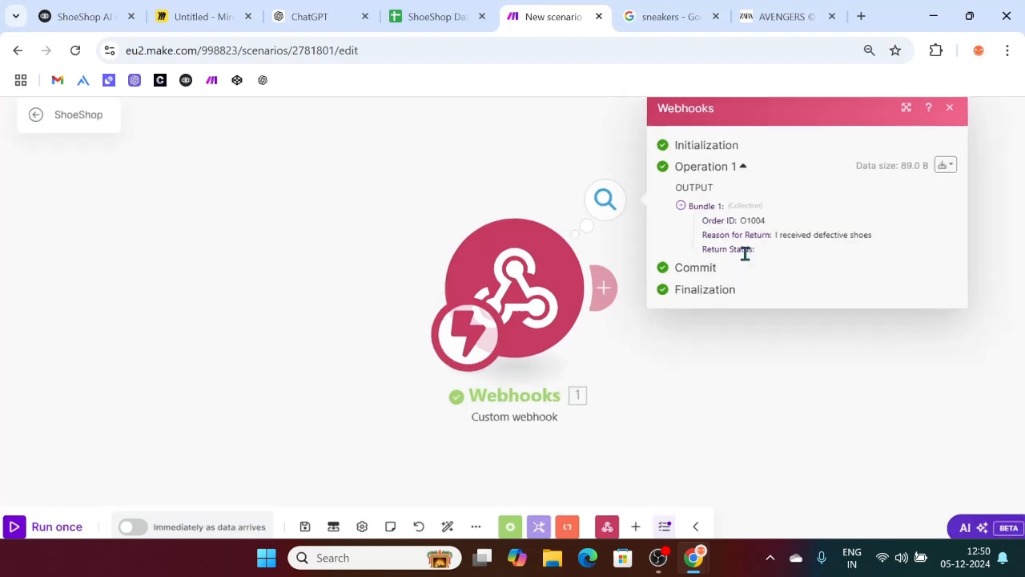
Step: Confirm Make's bundle holds the order ID and defective-shoes reason but an empty Return Status
drag(651, 203, 863, 229)
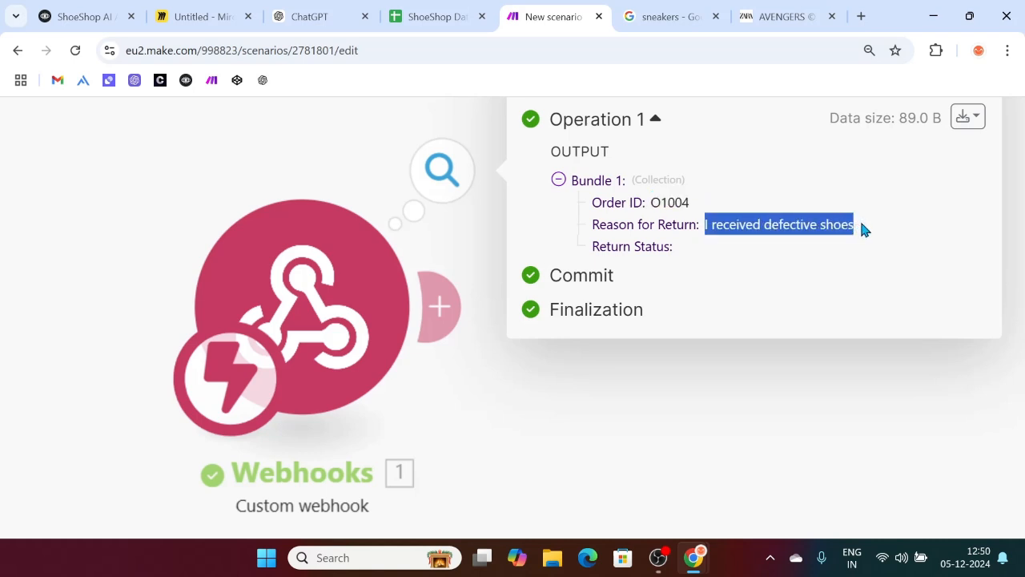
drag(596, 245, 664, 245)
click(682, 250)
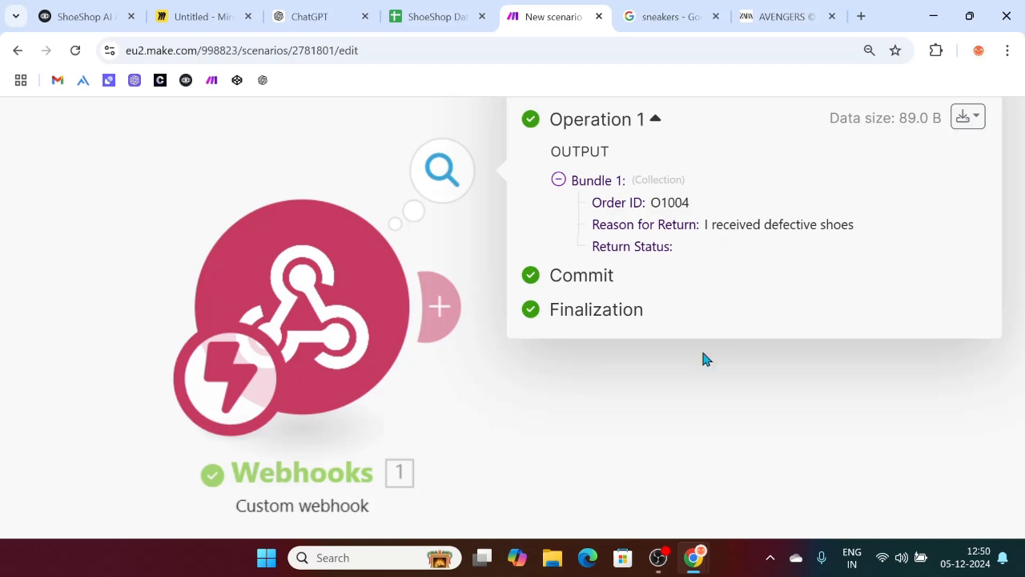
scroll(703, 360, down, 2)
click(416, 10)
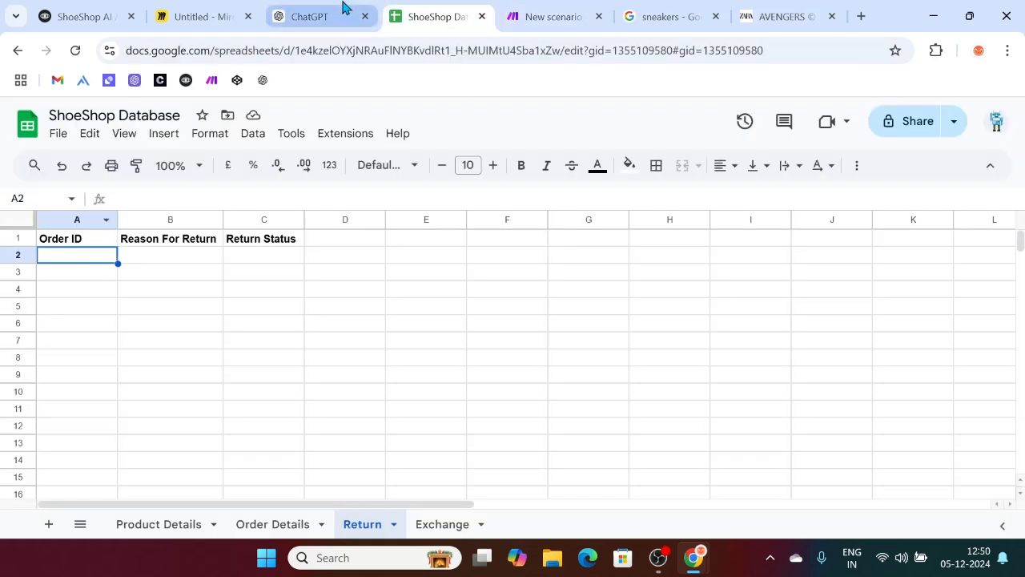
click(342, 9)
click(122, 6)
scroll(479, 278, down, 2)
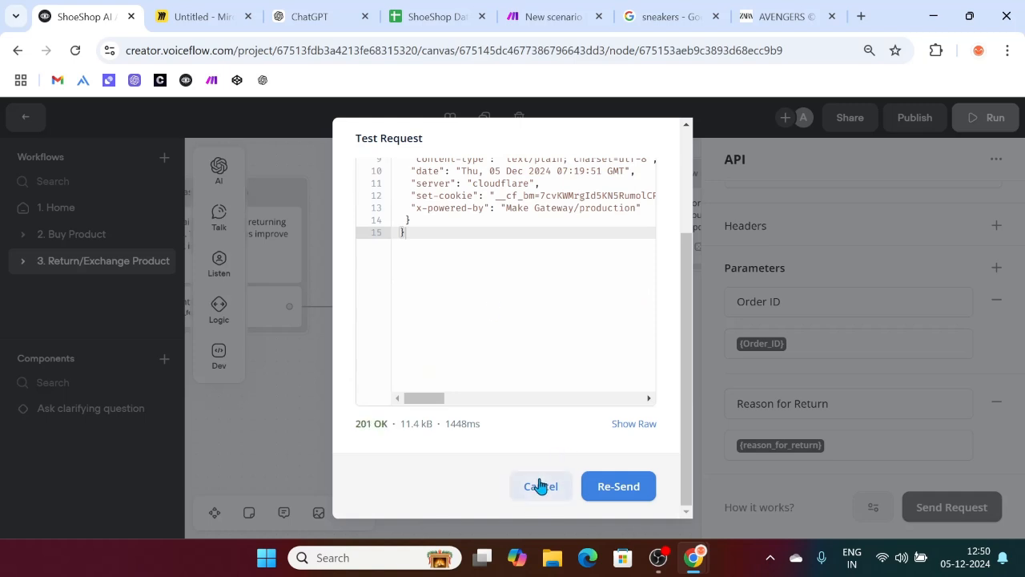
Step: Close the test request results and edit the Return Status 'Initiated' value
scroll(530, 356, up, 3)
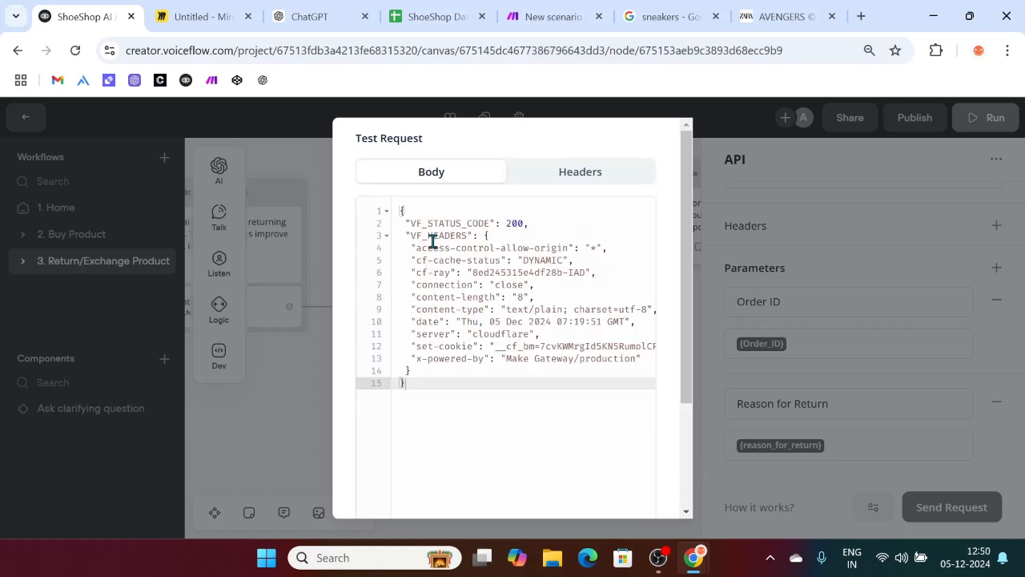
scroll(531, 358, down, 3)
click(549, 490)
scroll(783, 433, down, 2)
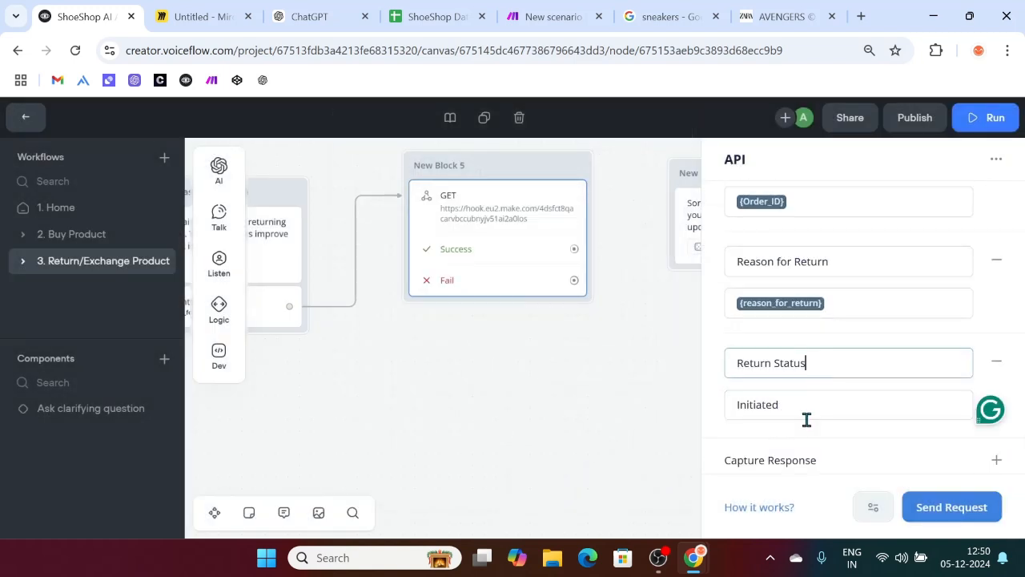
click(805, 418)
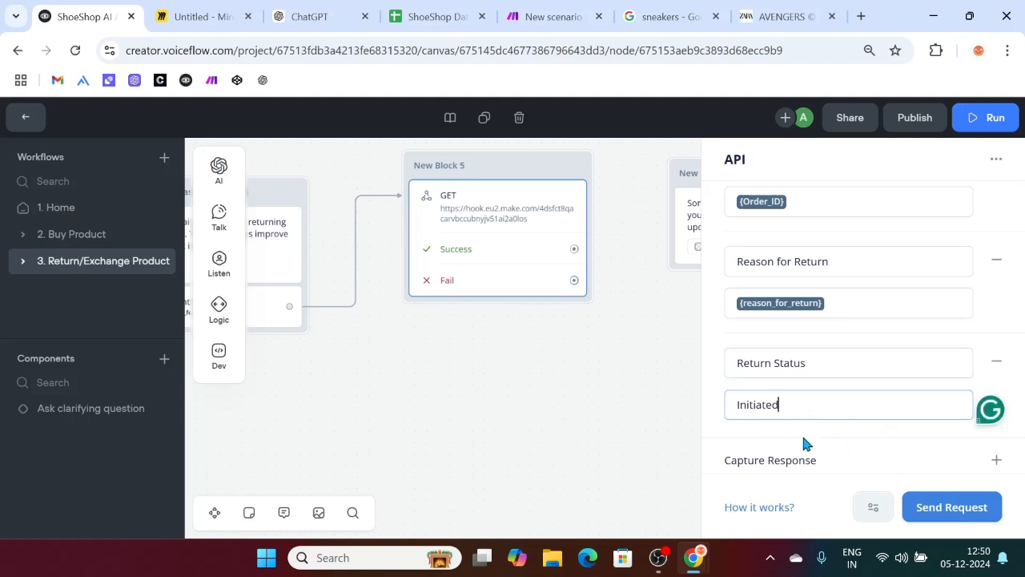
scroll(803, 438, down, 1)
click(565, 463)
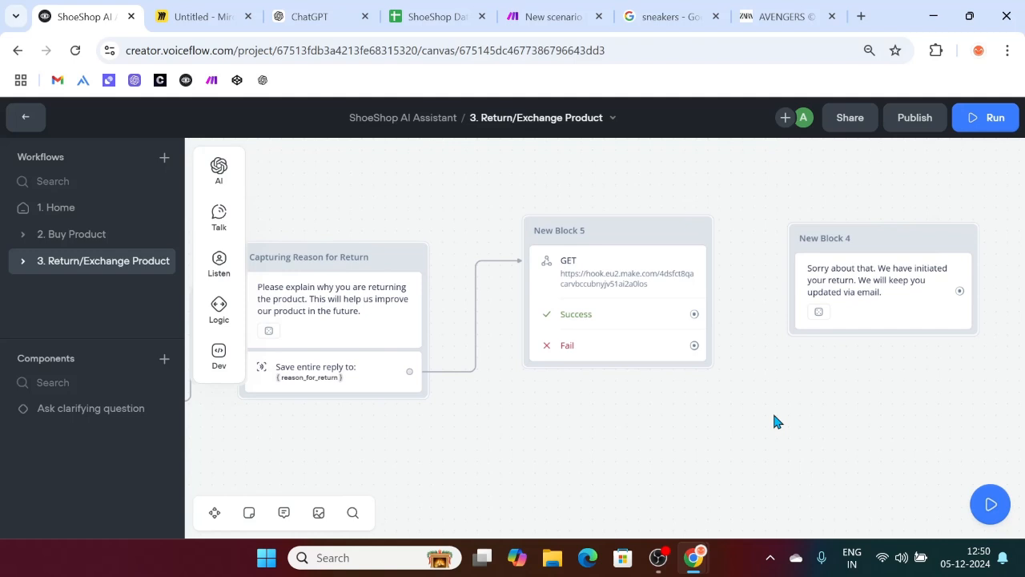
Step: Connect New Block 5's Success path to New Block 4, then return to the Make scenario
scroll(488, 418, left, 5)
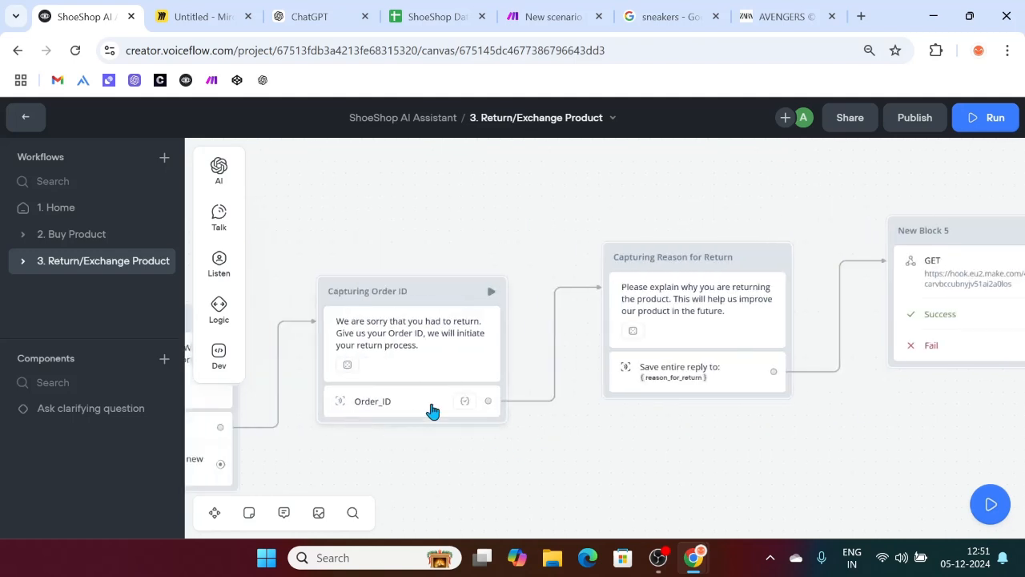
scroll(408, 418, right, 3)
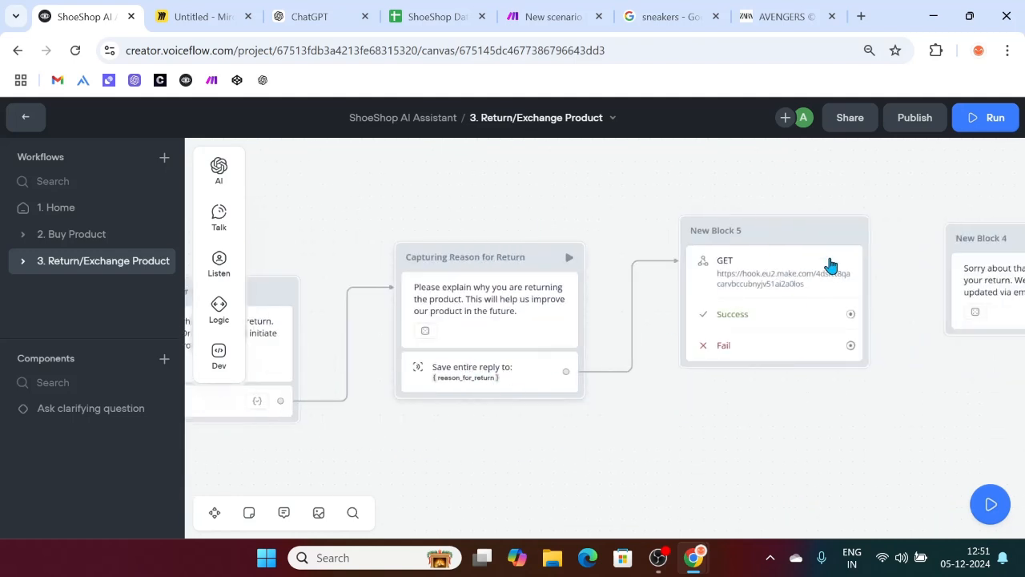
scroll(790, 304, right, 4)
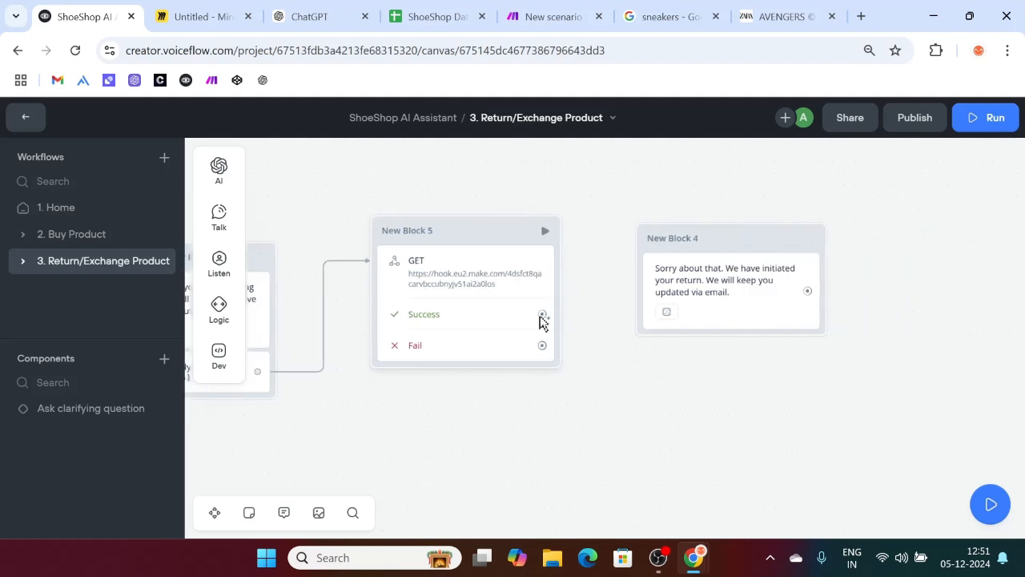
drag(541, 314, 643, 245)
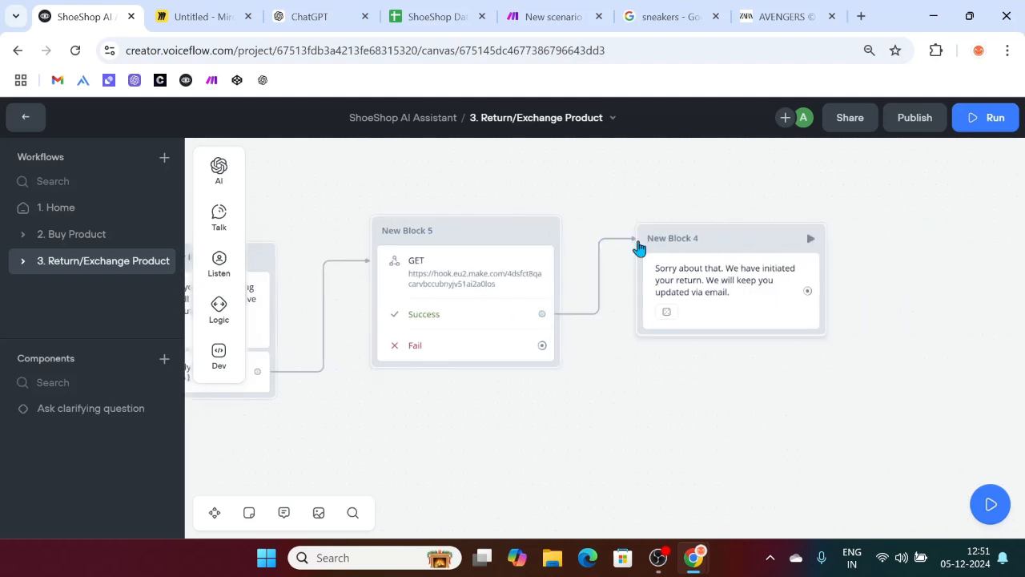
click(520, 9)
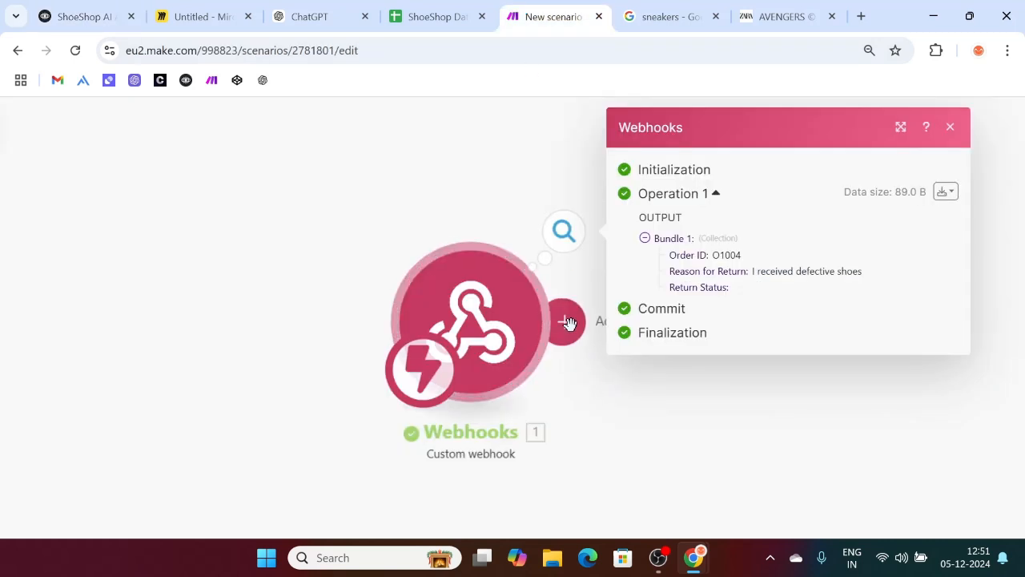
Step: Close the webhook output and add a Google Sheets module after the webhook
click(951, 131)
click(563, 321)
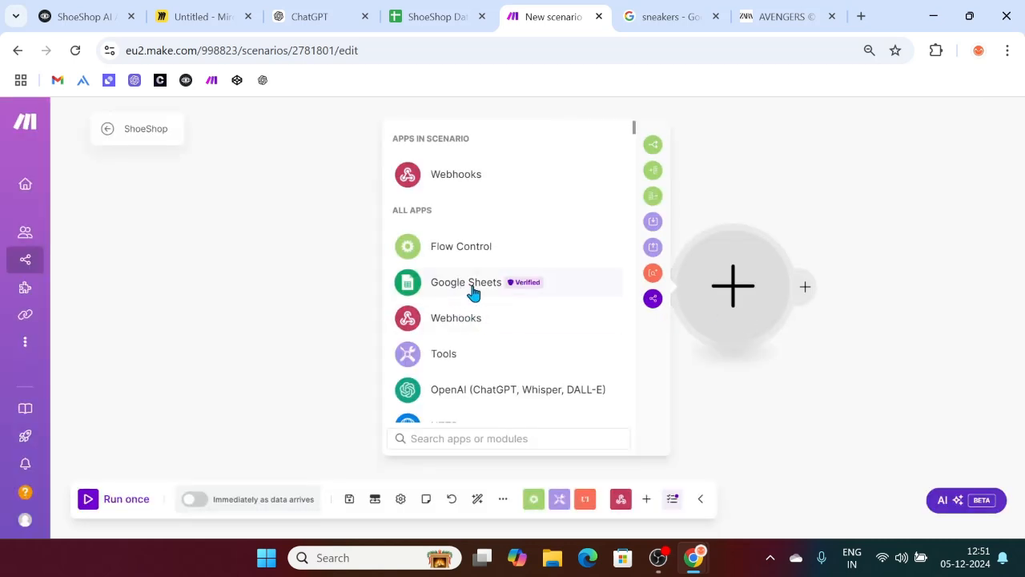
click(483, 286)
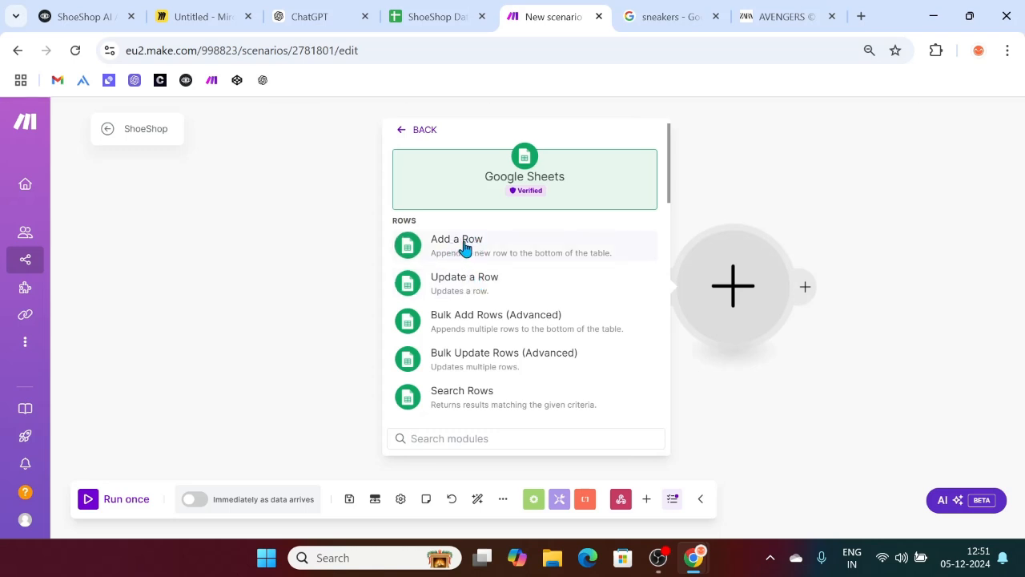
Step: Choose Add a Row with the existing Make Academy connection and the ShoeShop Database spreadsheet
click(464, 248)
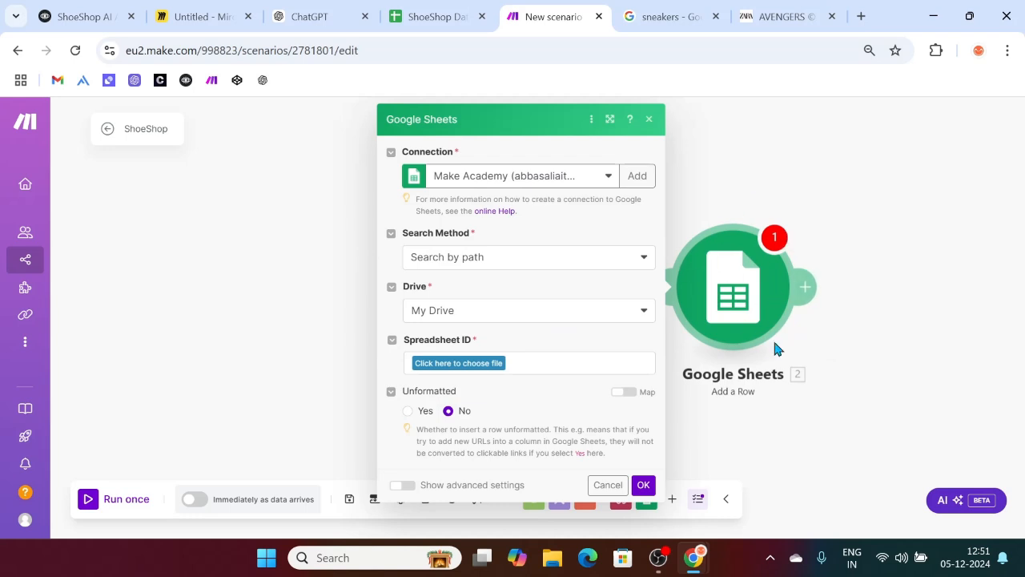
click(610, 181)
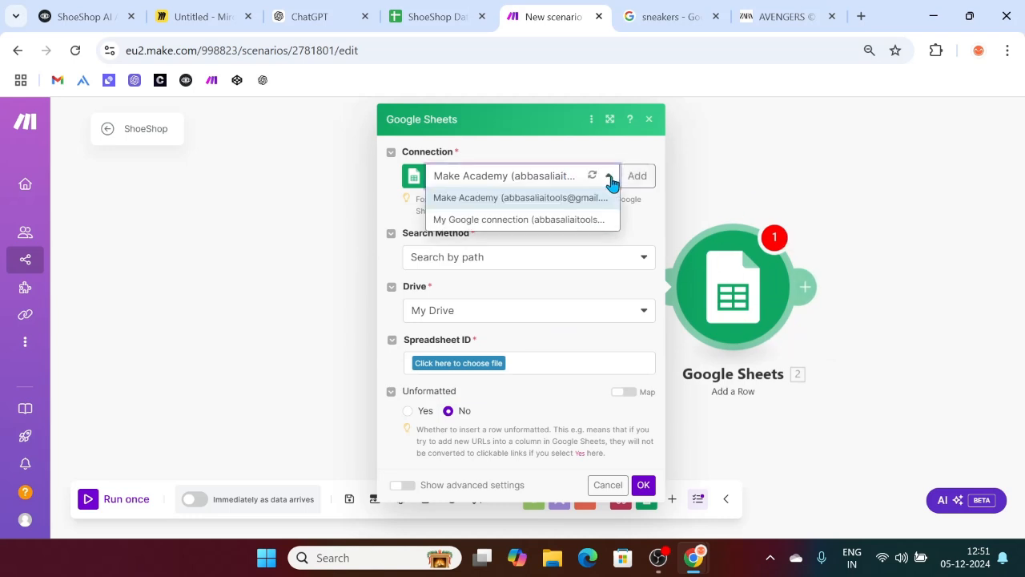
click(500, 201)
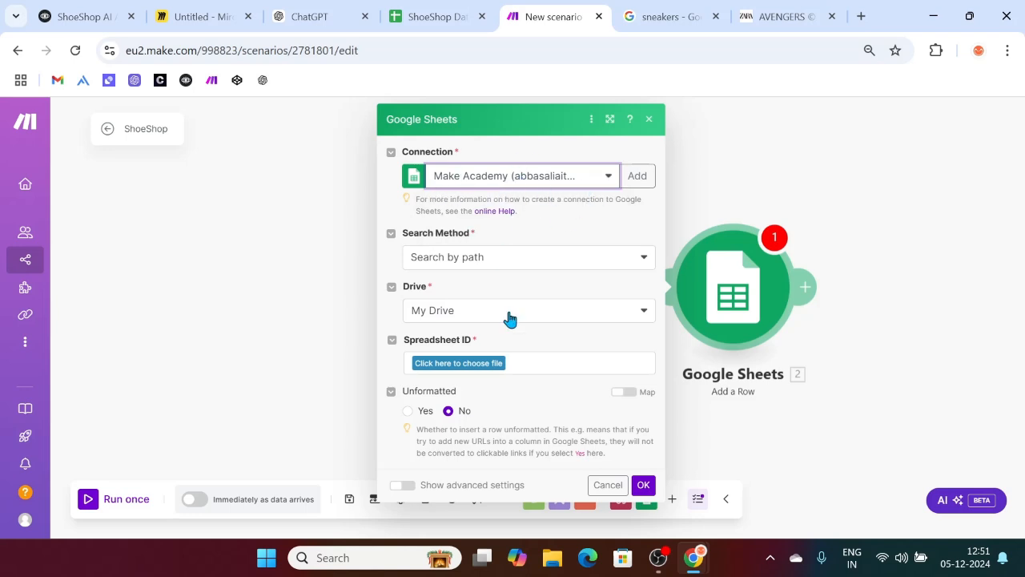
click(458, 364)
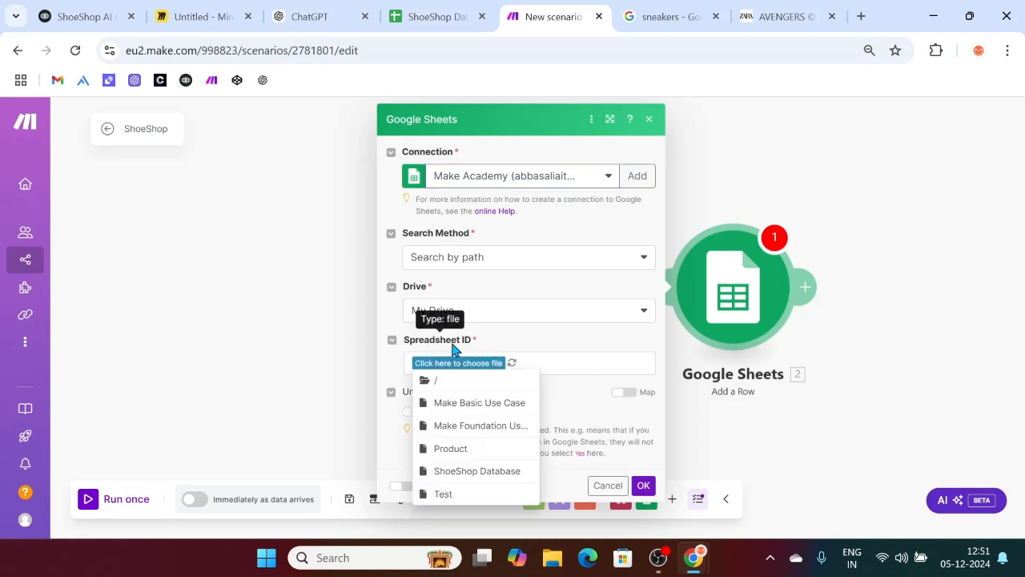
click(478, 473)
Step: Select the Return sheet as the target and start filling the Order ID column
click(444, 16)
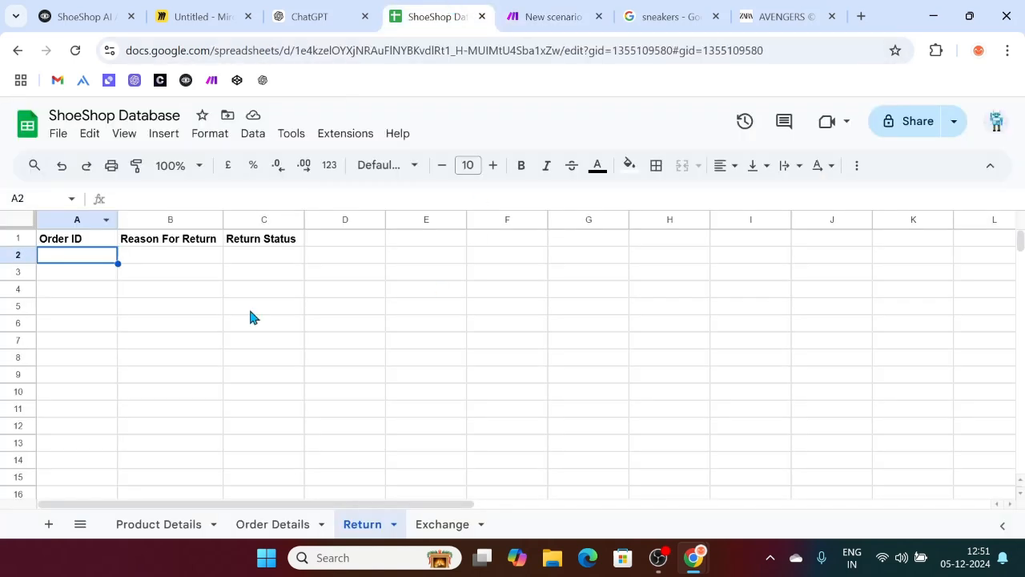
click(544, 13)
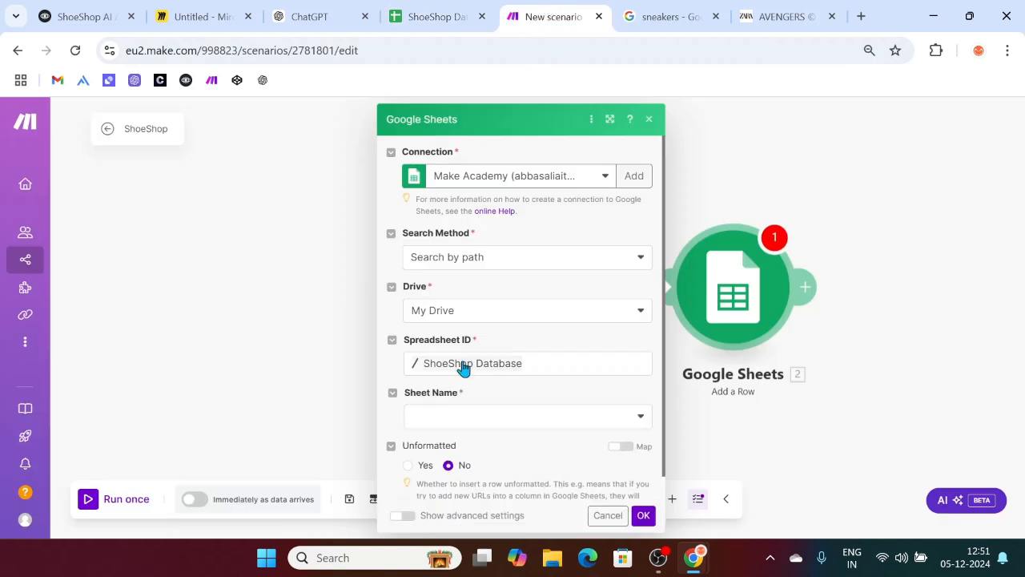
click(442, 416)
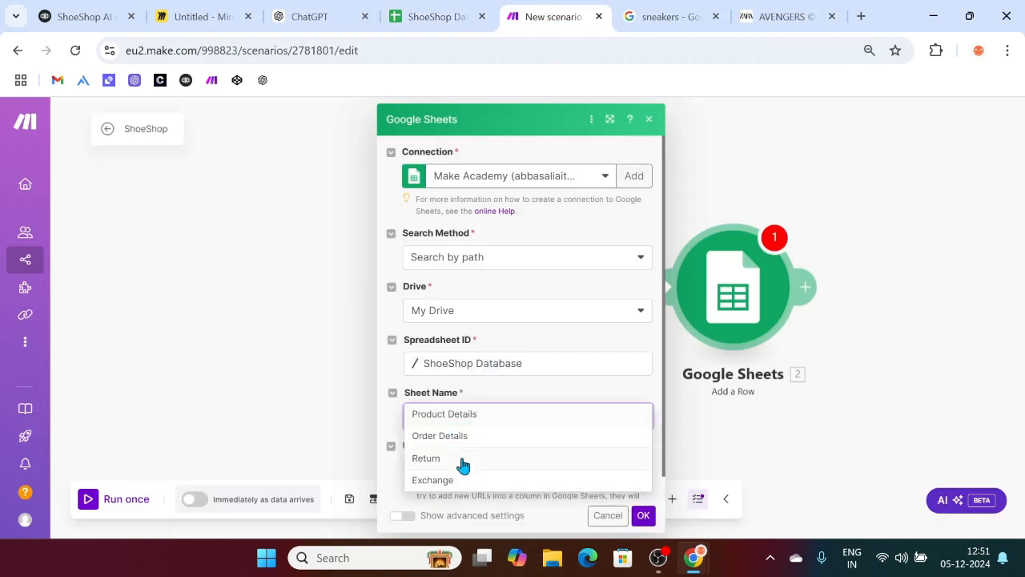
click(438, 460)
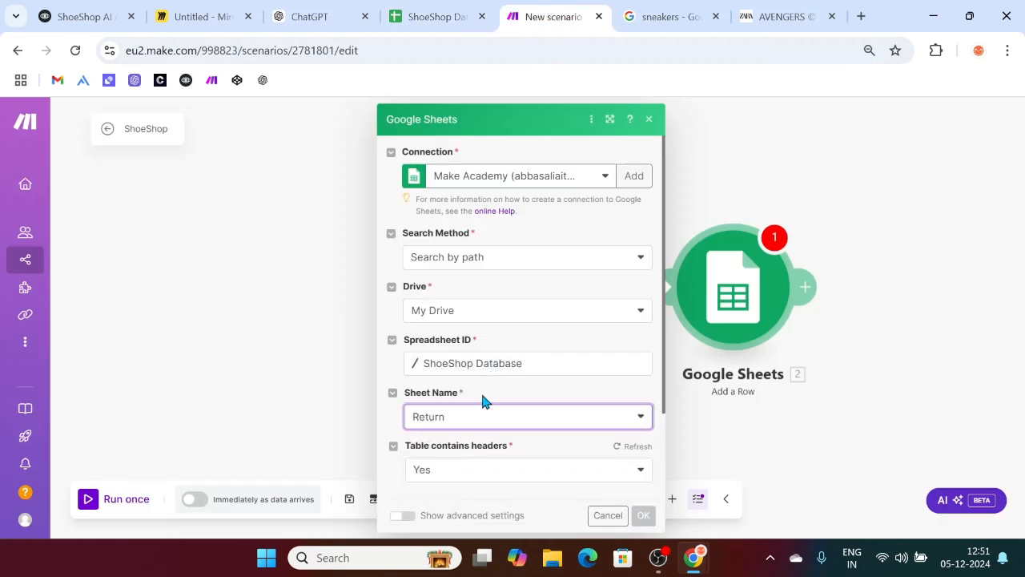
scroll(480, 391, down, 2)
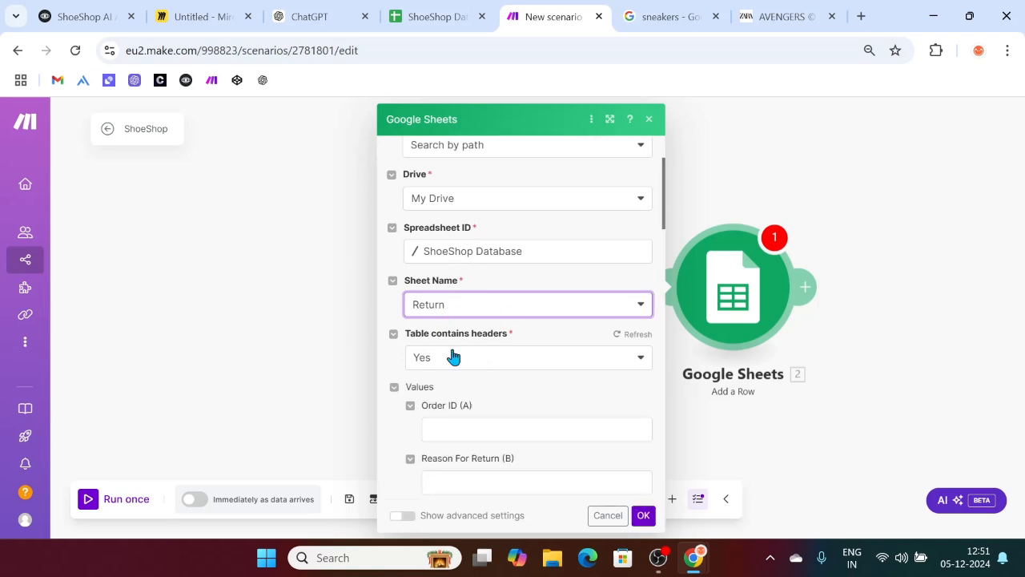
scroll(497, 352, down, 1)
scroll(515, 368, down, 1)
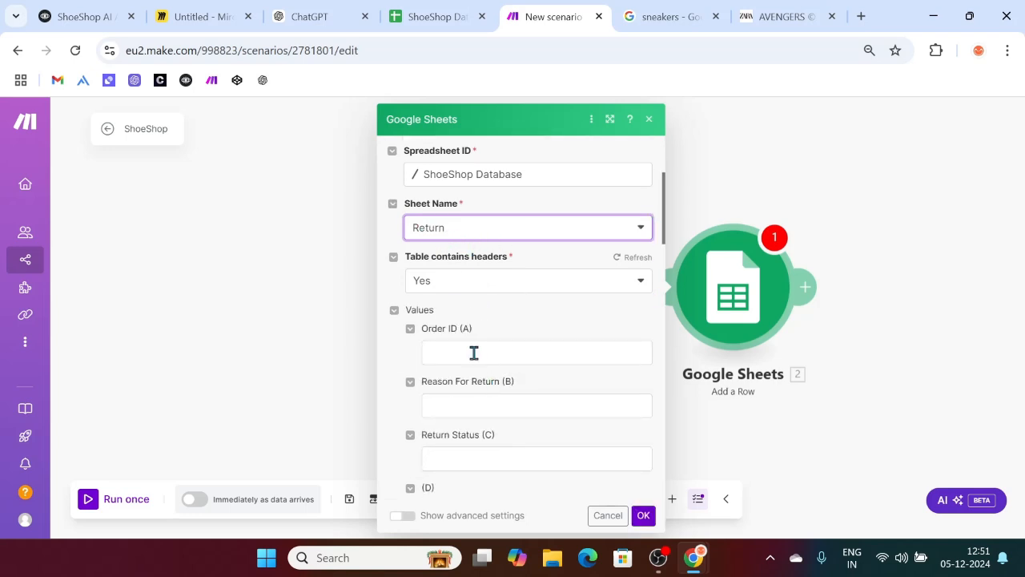
click(473, 353)
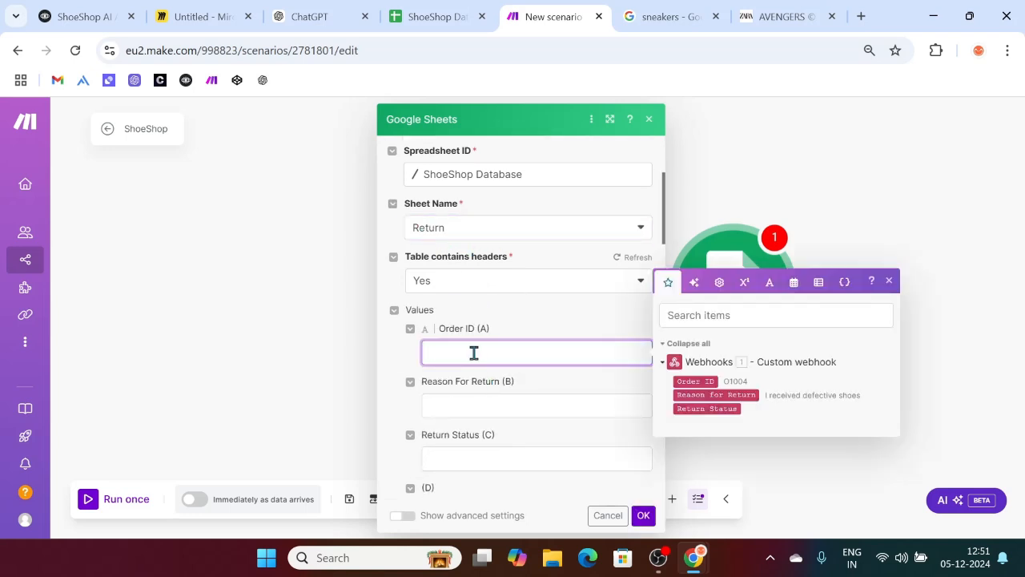
Step: Map the webhook's Order ID, Reason for Return and Return Status into columns A, B and C
click(700, 384)
drag(700, 384, 475, 346)
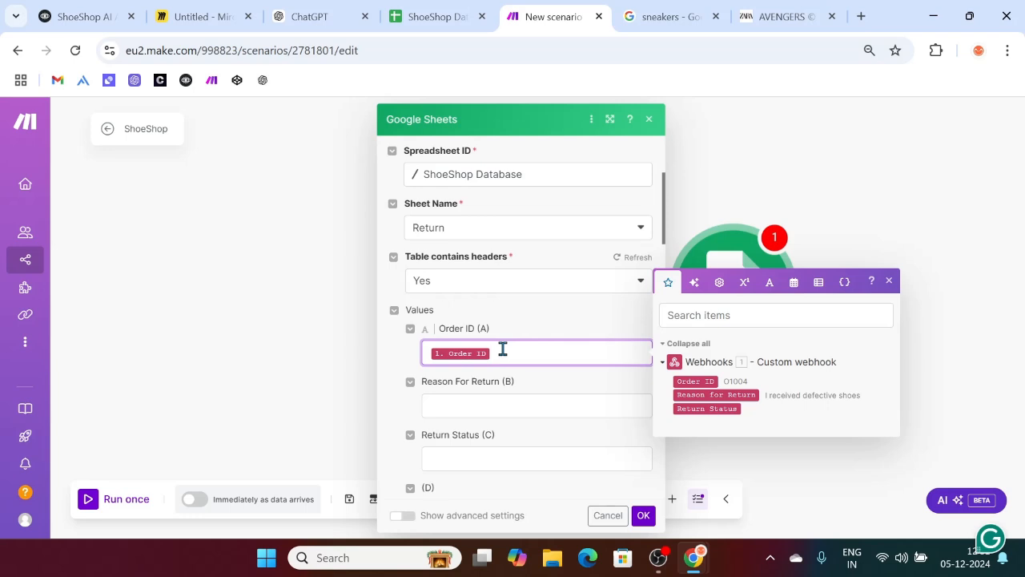
click(283, 356)
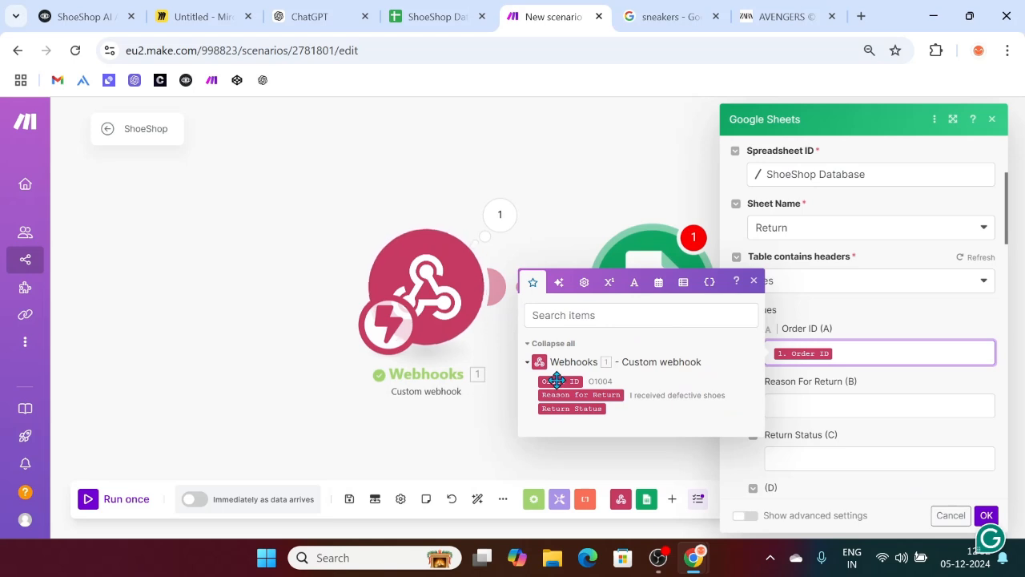
click(68, 6)
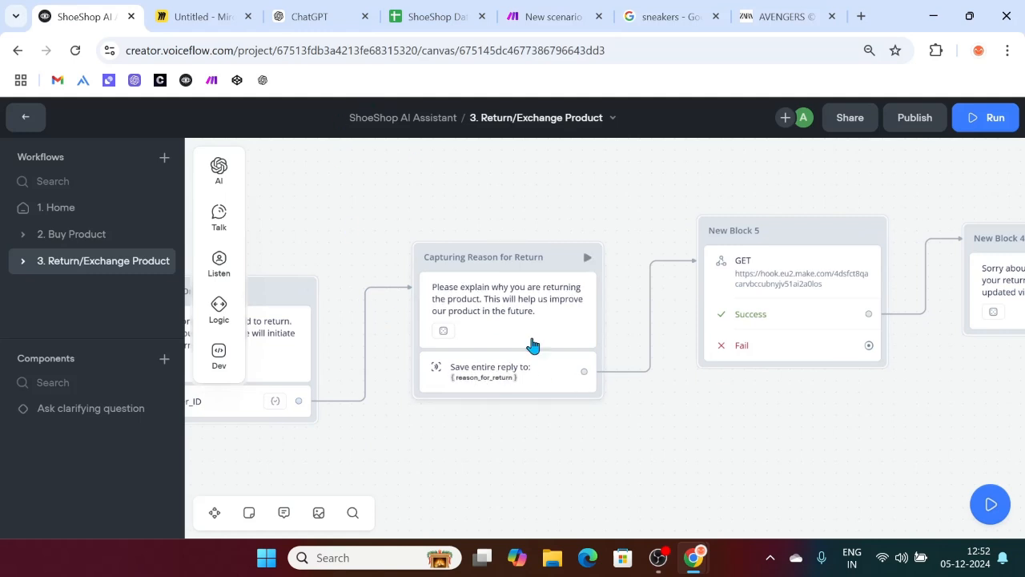
click(553, 15)
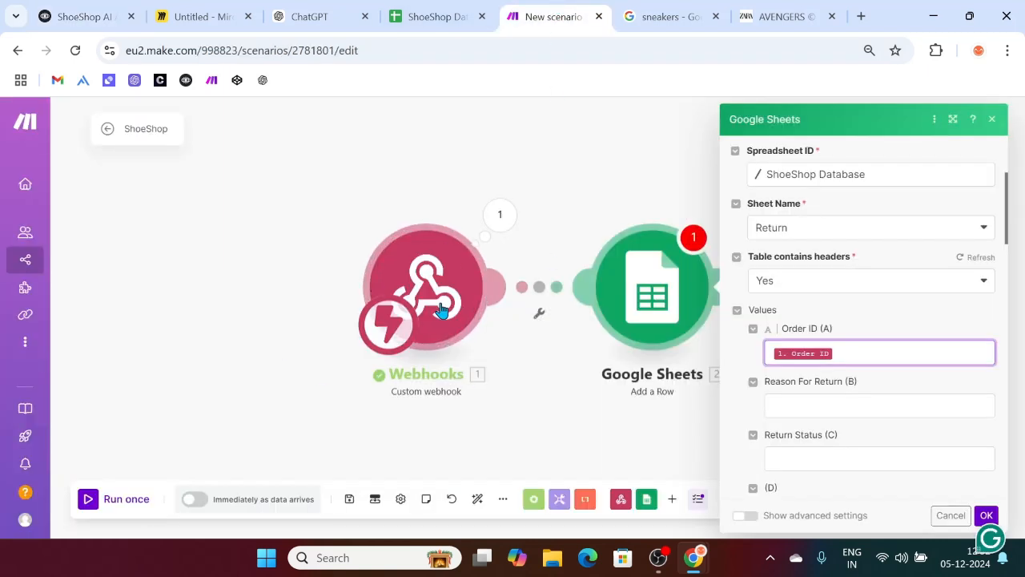
click(783, 397)
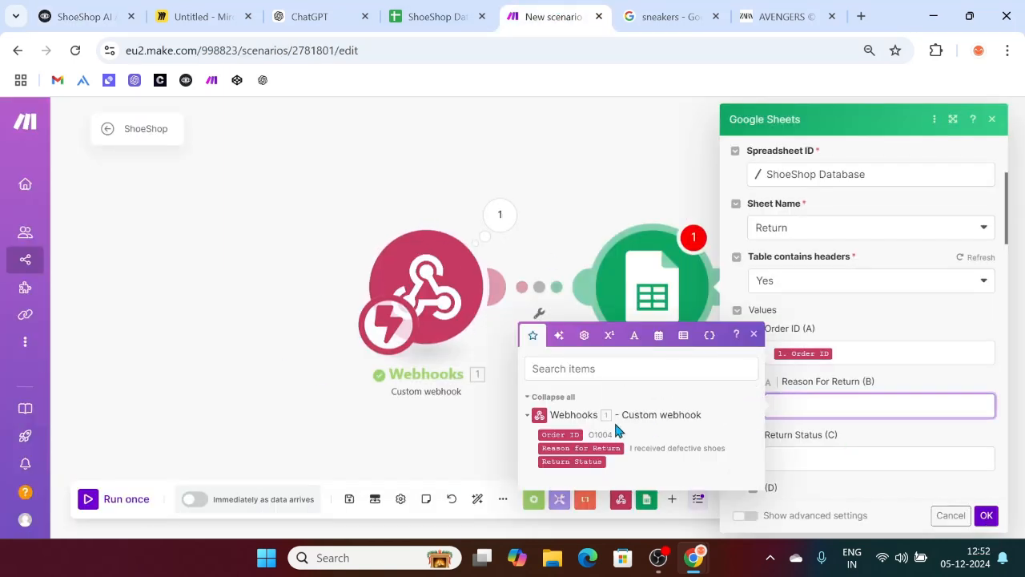
click(603, 445)
click(806, 458)
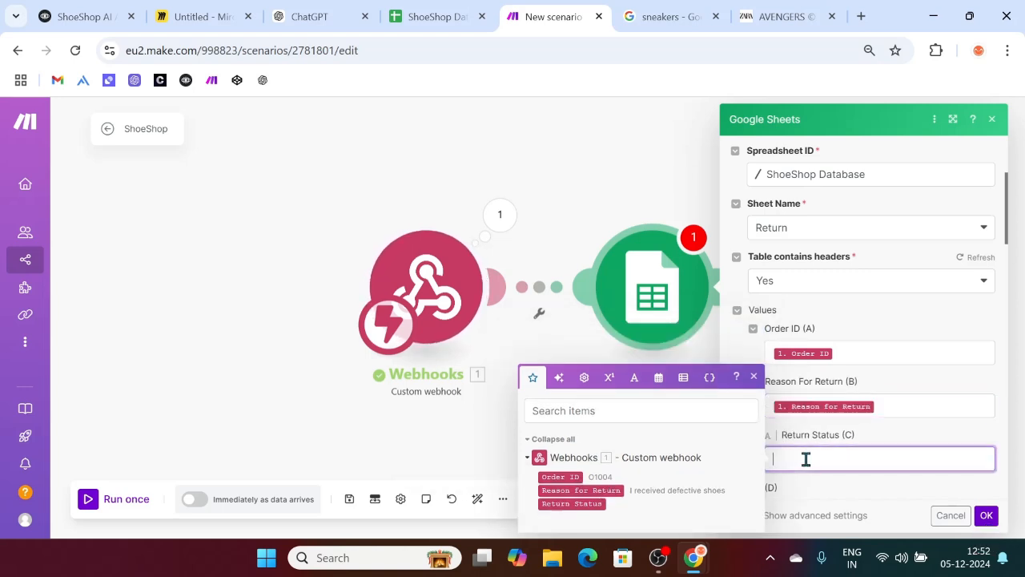
click(597, 503)
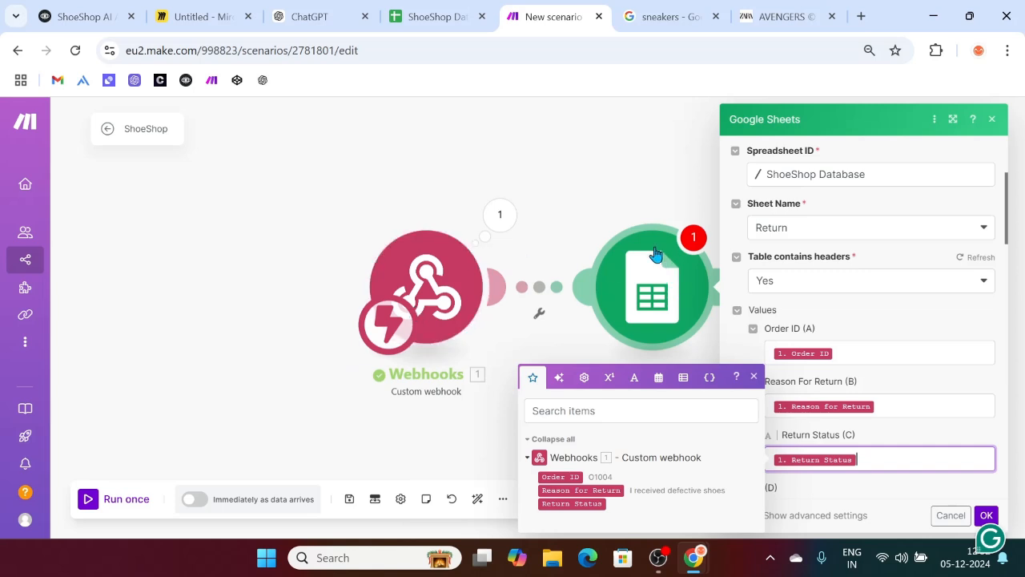
Step: Verify the Return sheet columns, save the module with OK, and run the scenario once
click(414, 7)
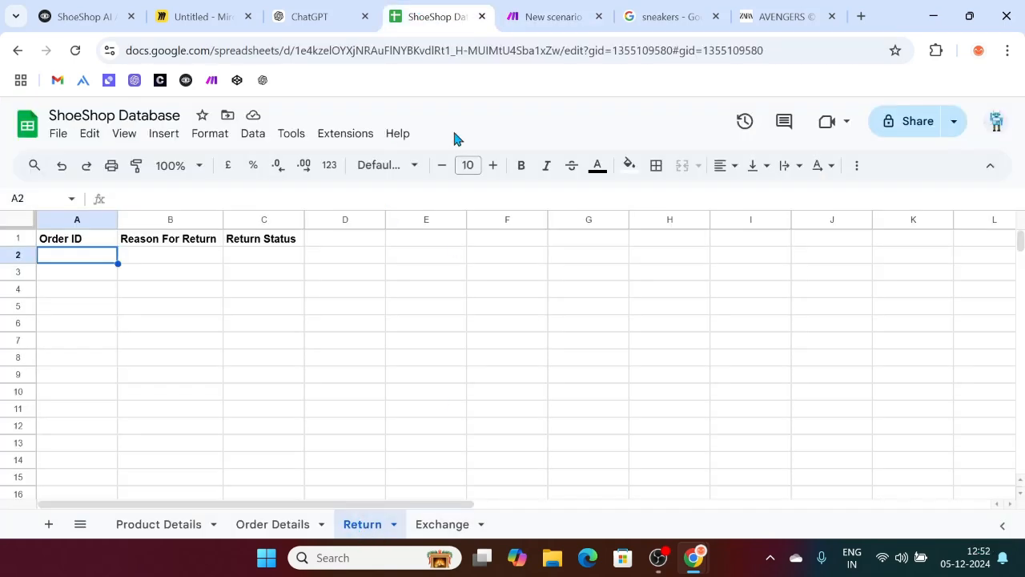
click(585, 8)
scroll(881, 407, down, 3)
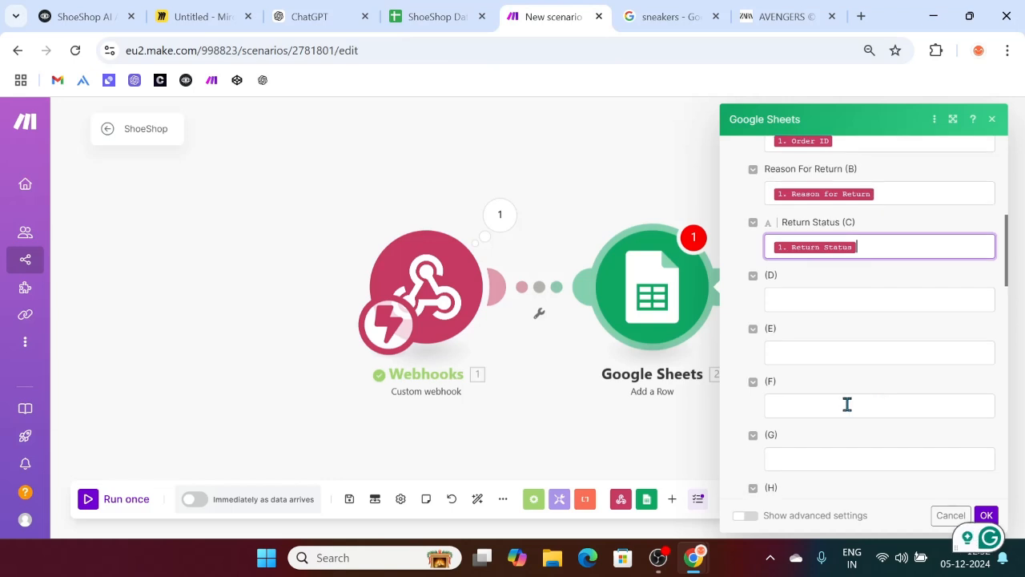
click(986, 514)
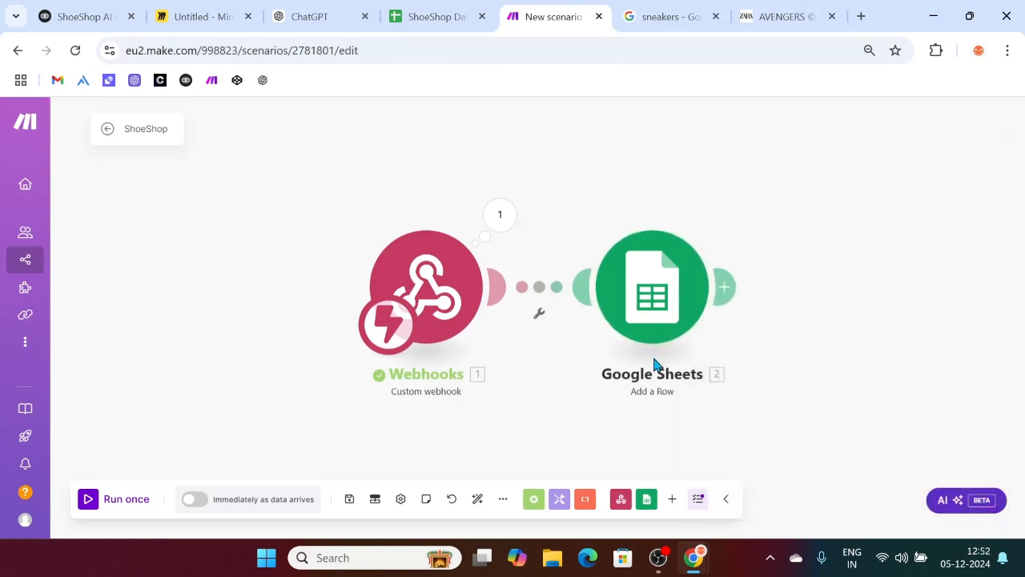
click(90, 498)
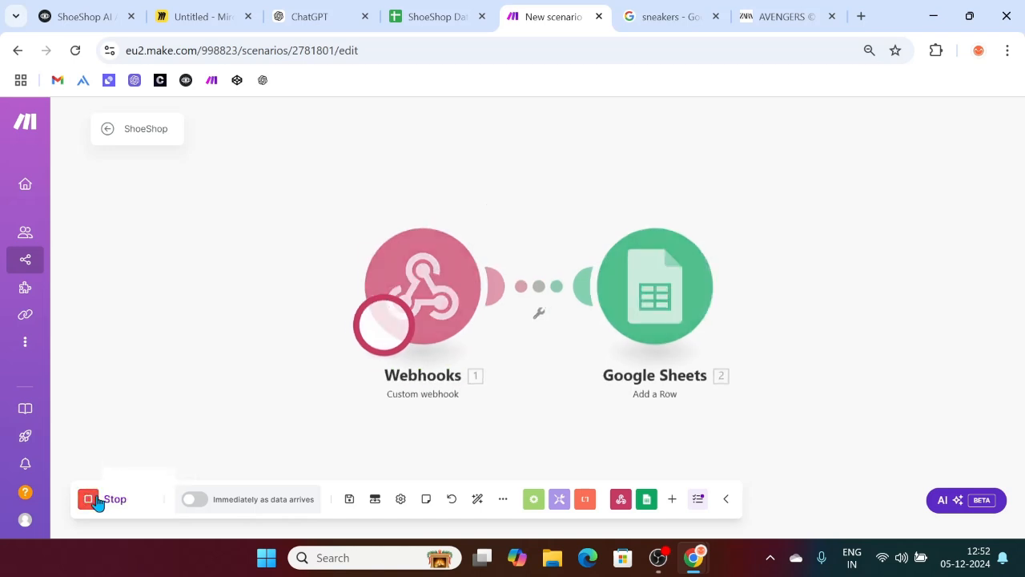
Step: Open a Voiceflow test run, check training status, and start a new conversation
click(69, 7)
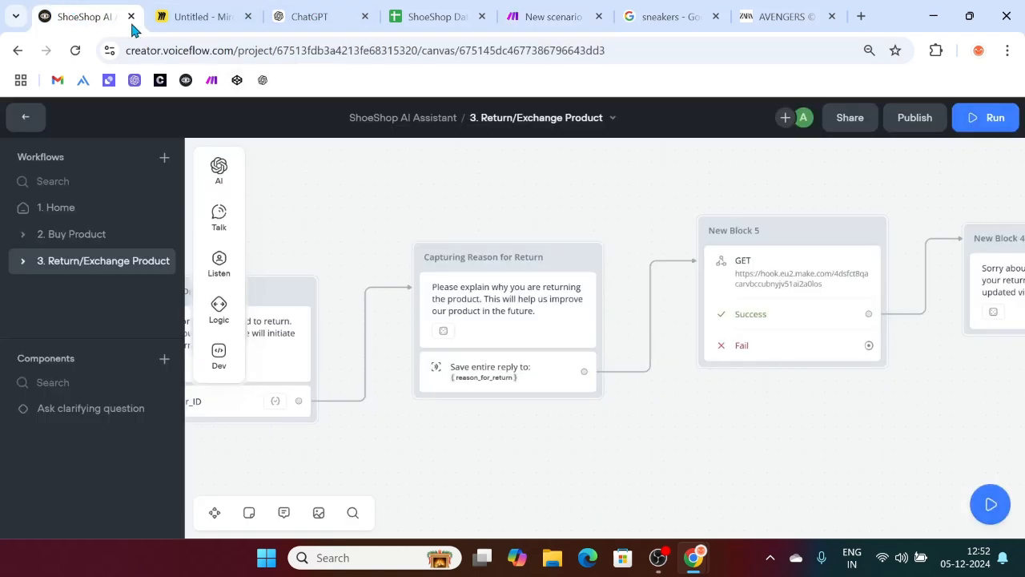
scroll(949, 302, right, 5)
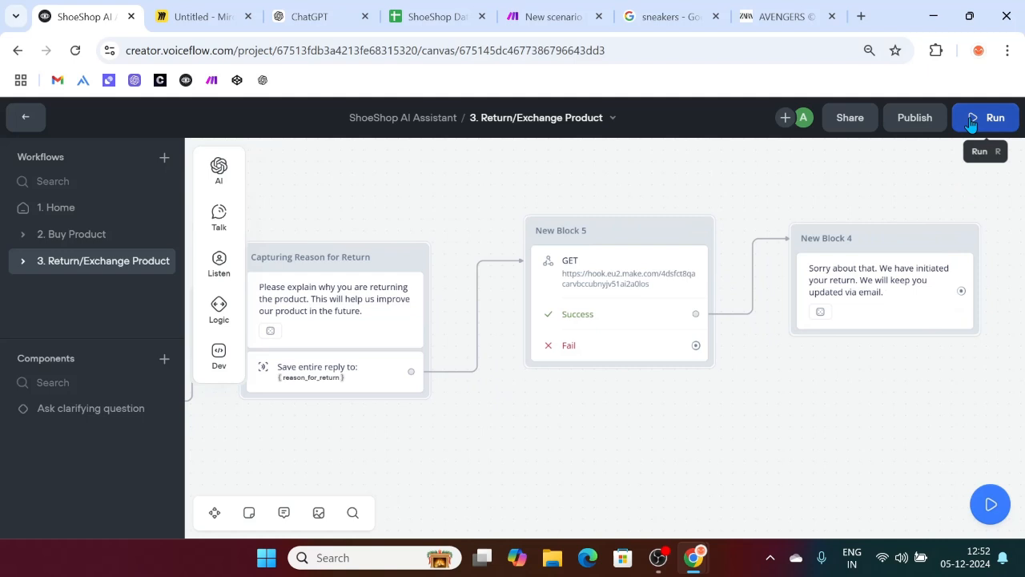
click(983, 127)
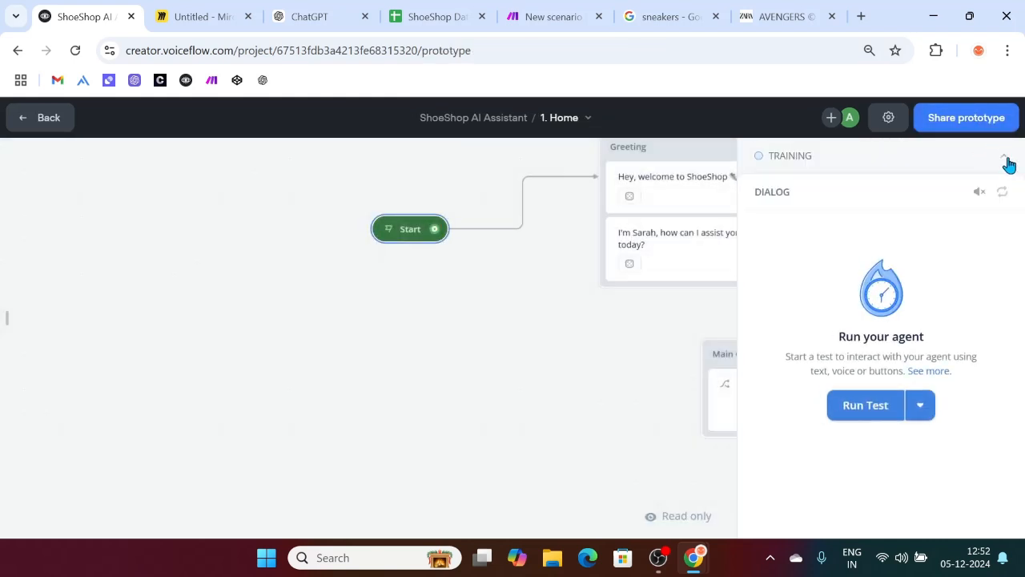
click(1007, 160)
click(1007, 160)
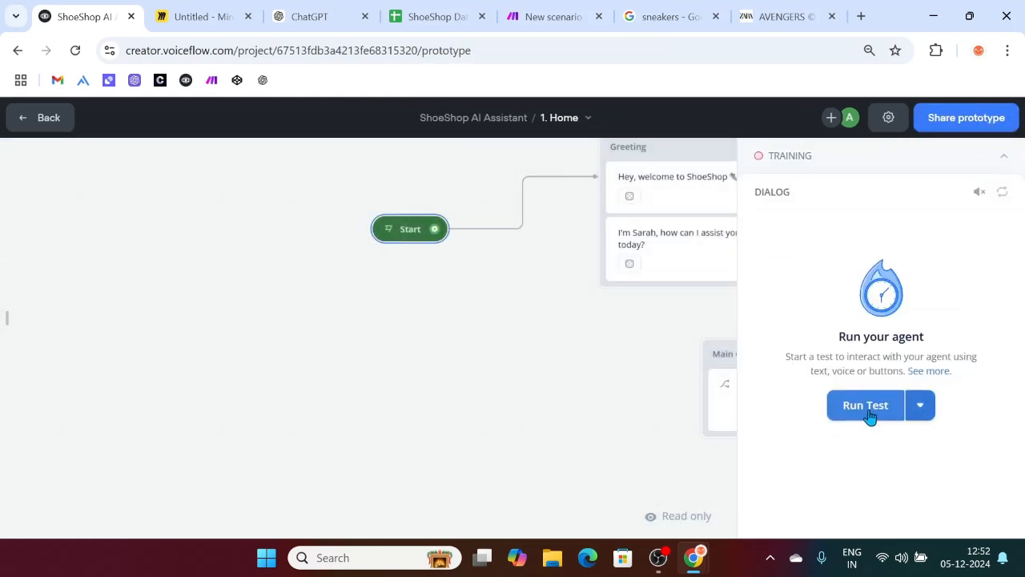
click(863, 405)
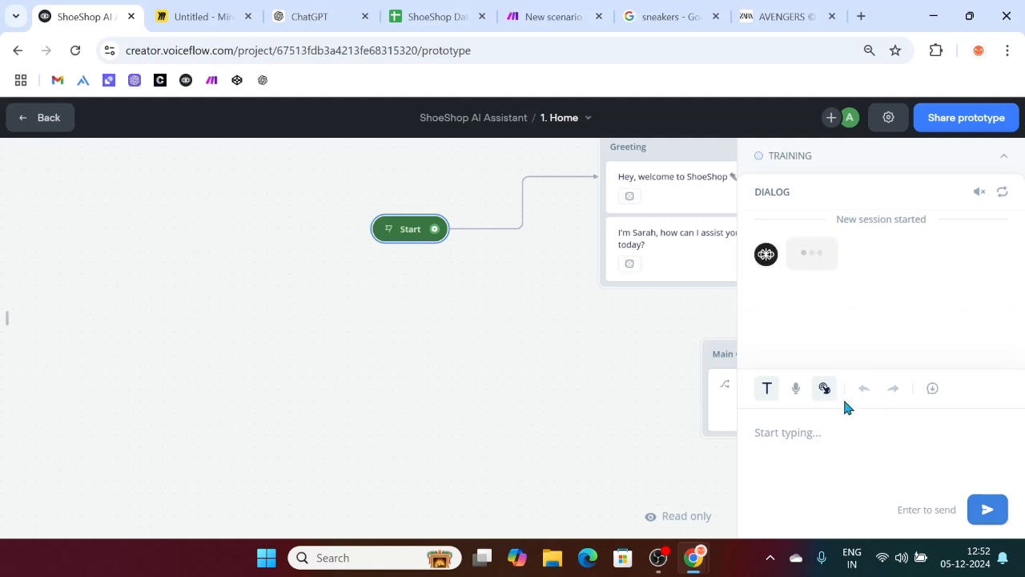
Step: Send 'I want to return', choose to just return the item, and send order ID 'O'
click(819, 432)
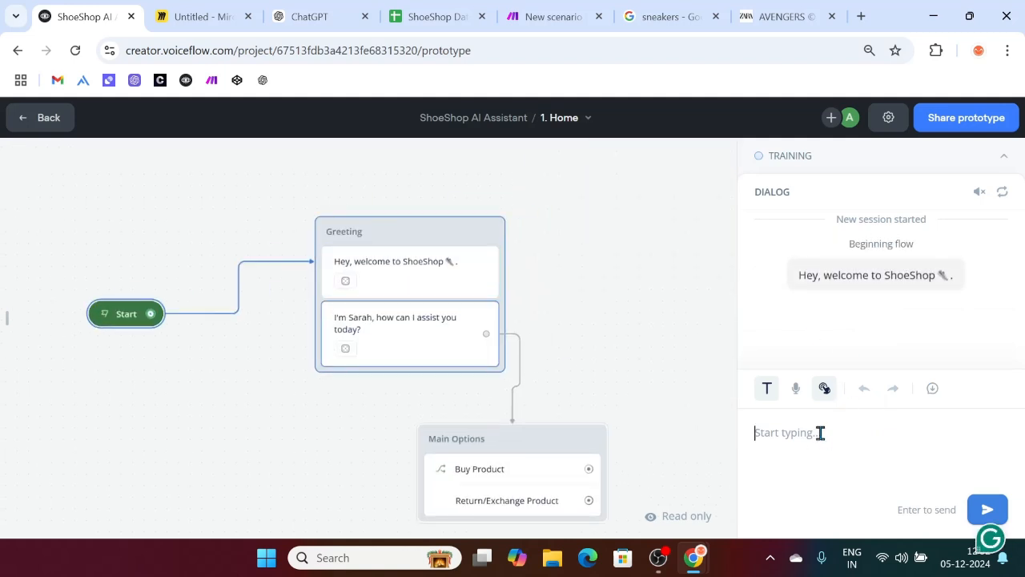
text(I want to return)
key(Return)
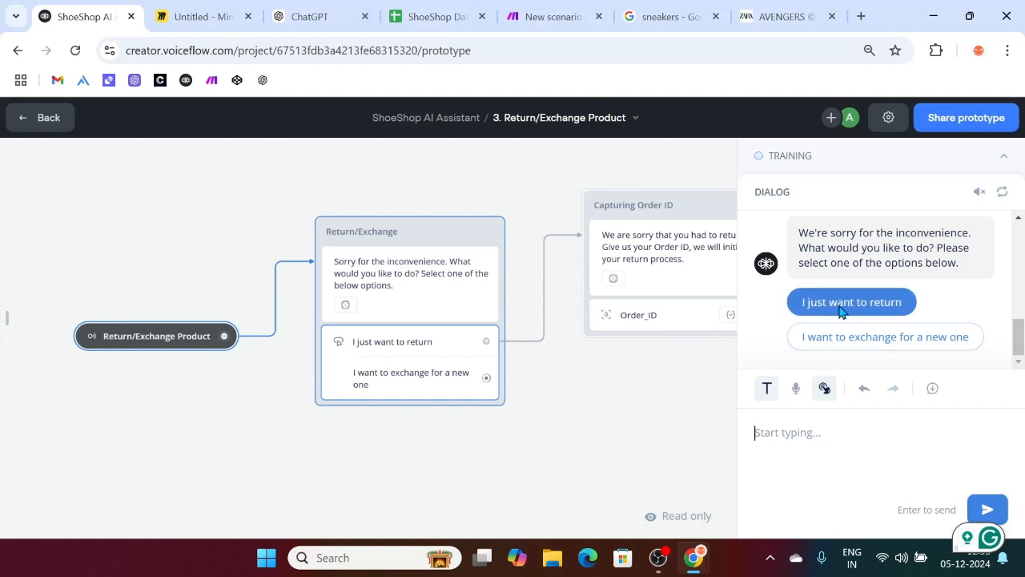
click(840, 311)
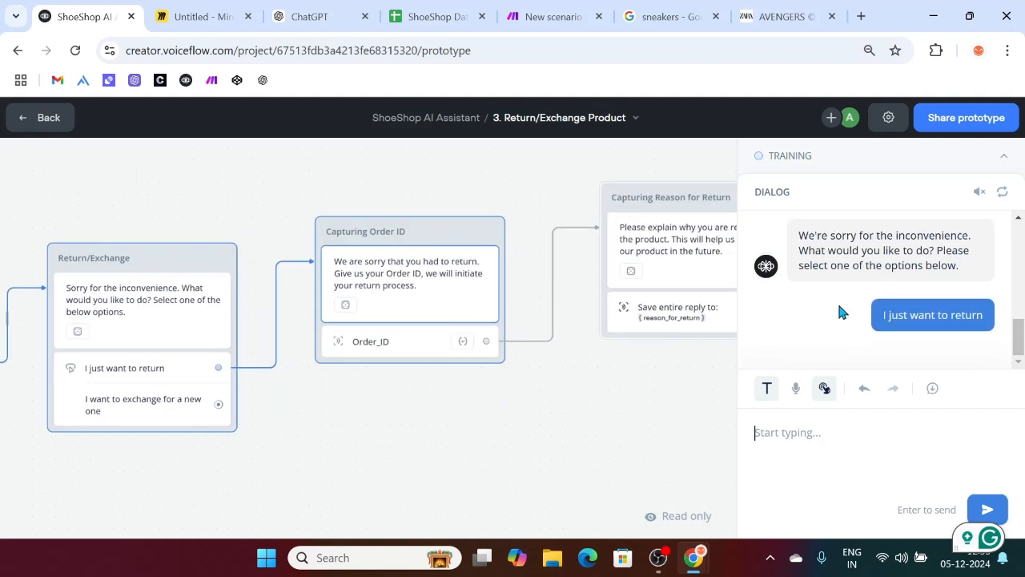
text(O100)
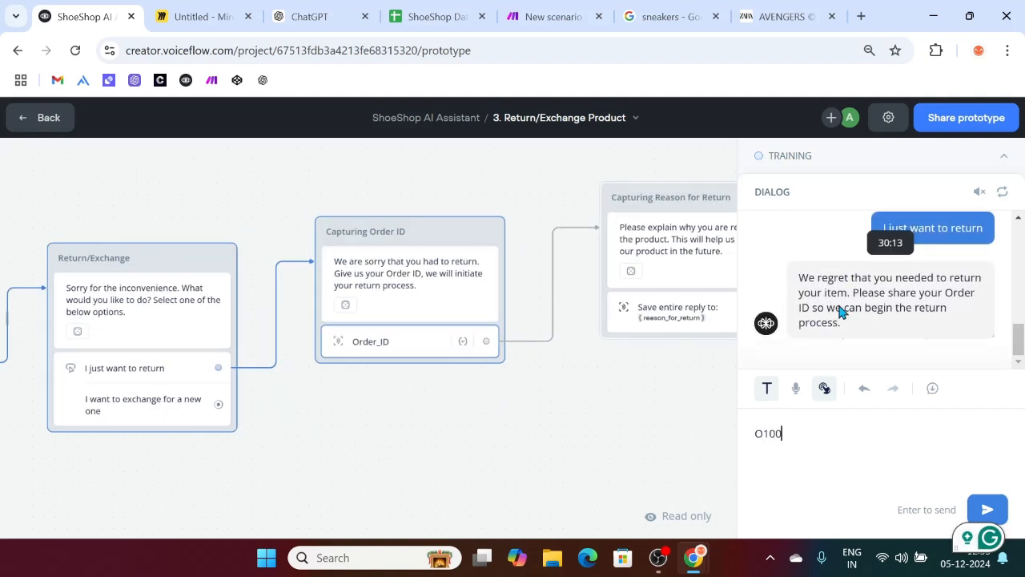
key(Return)
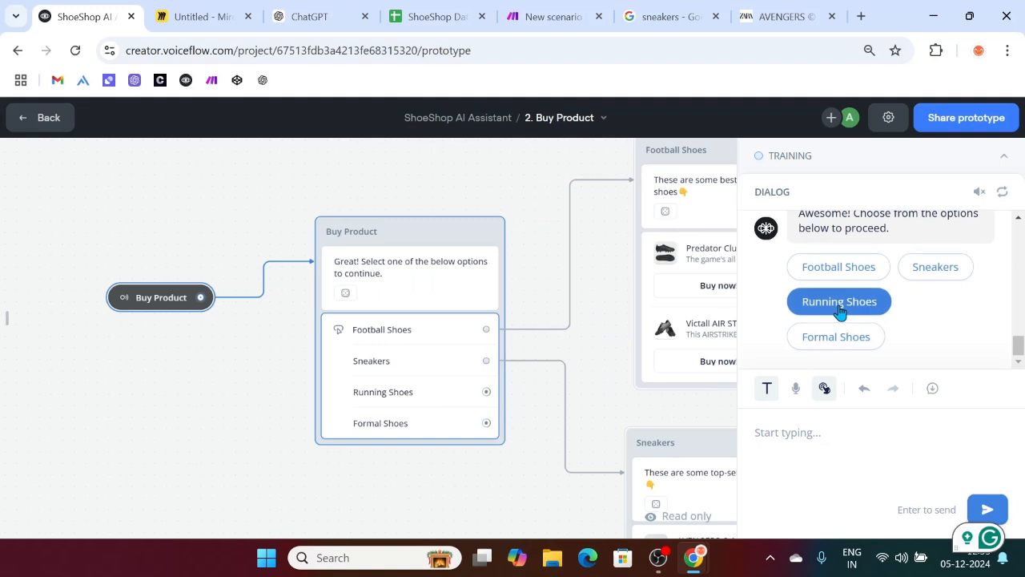
scroll(839, 311, up, 5)
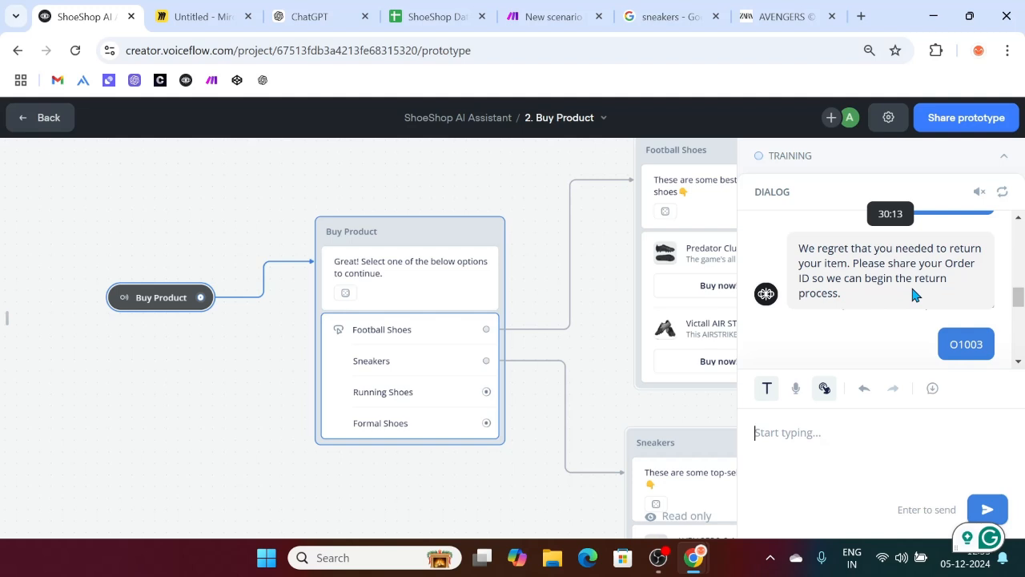
Step: In the 3. Return/Exchange Product workflow, turn off 'Listen for other triggers' on the Order_ID capture step
click(32, 118)
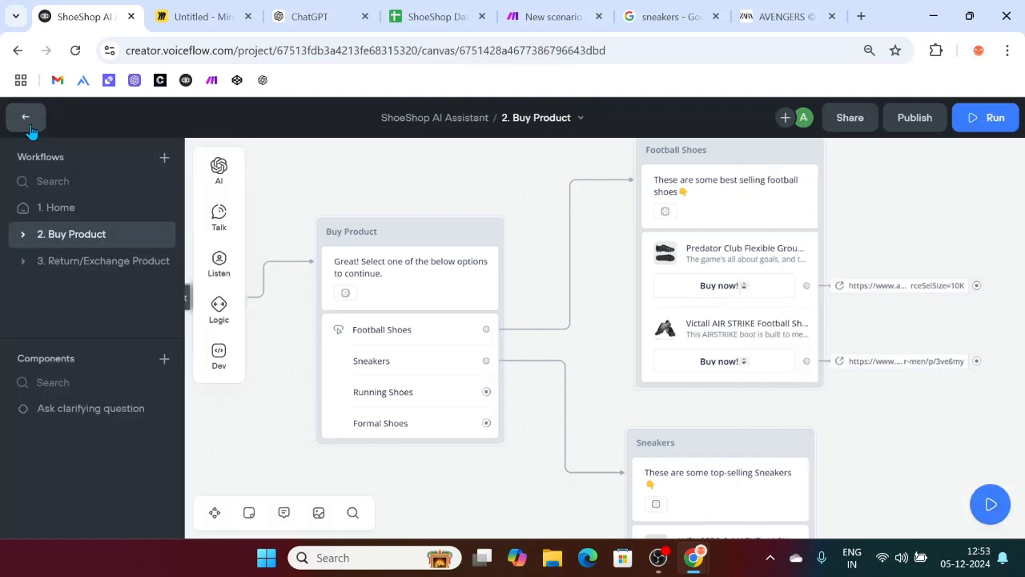
click(99, 262)
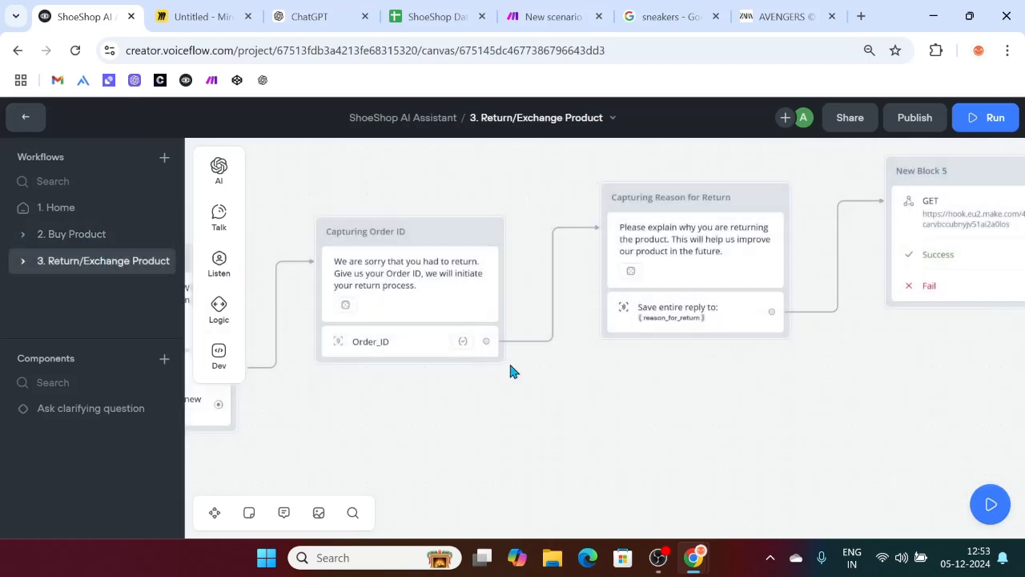
click(392, 350)
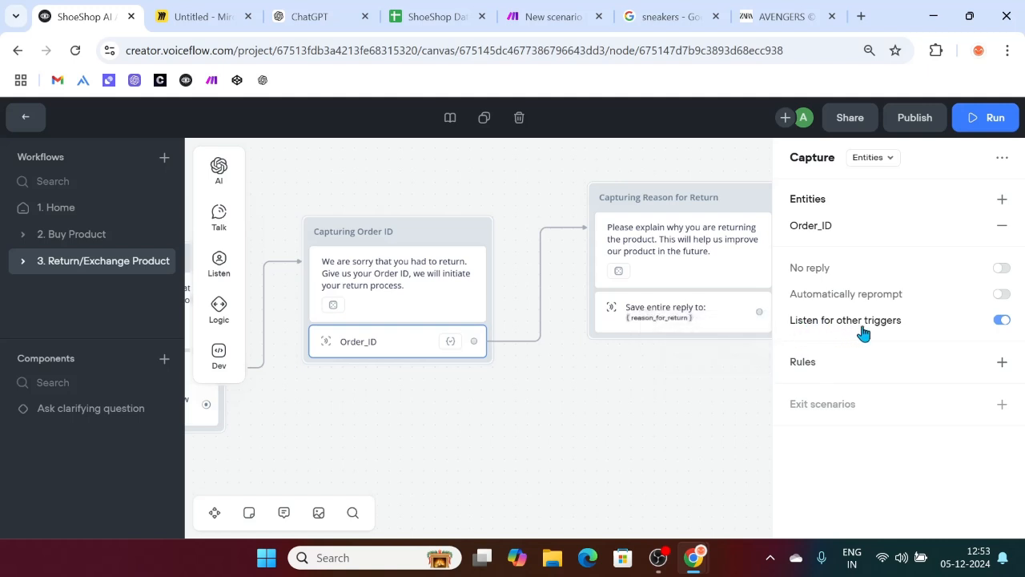
click(1002, 320)
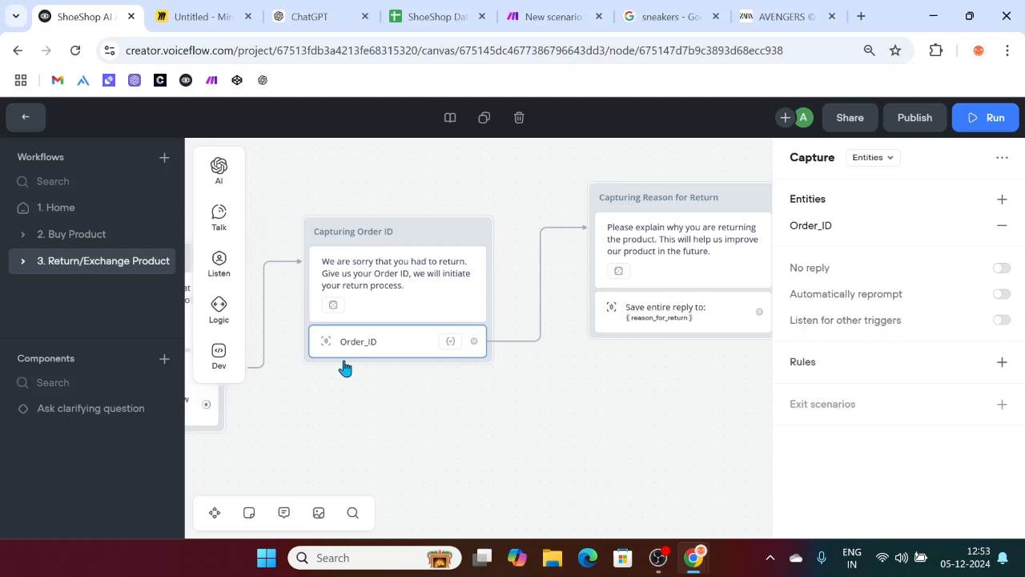
click(692, 326)
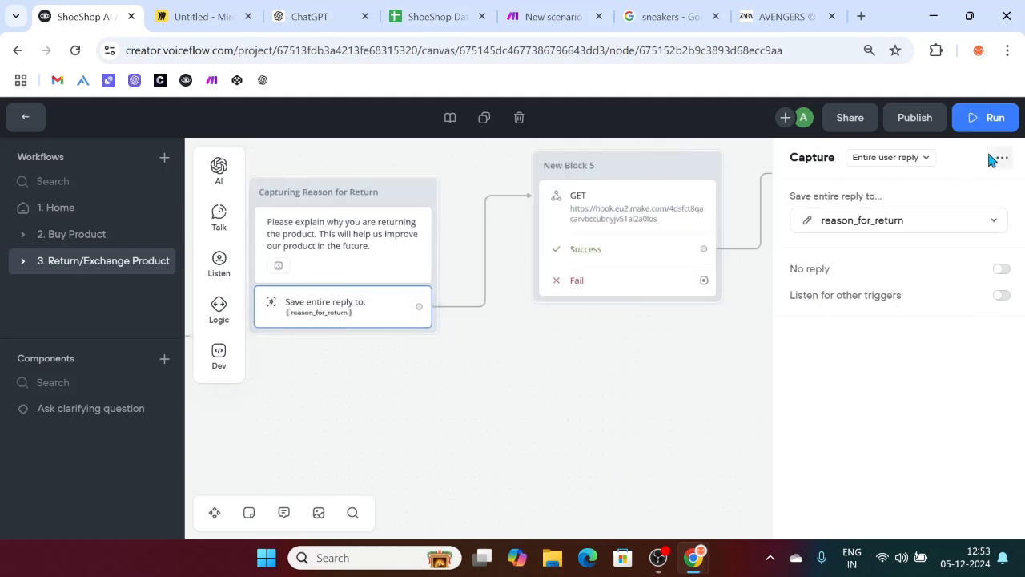
click(985, 117)
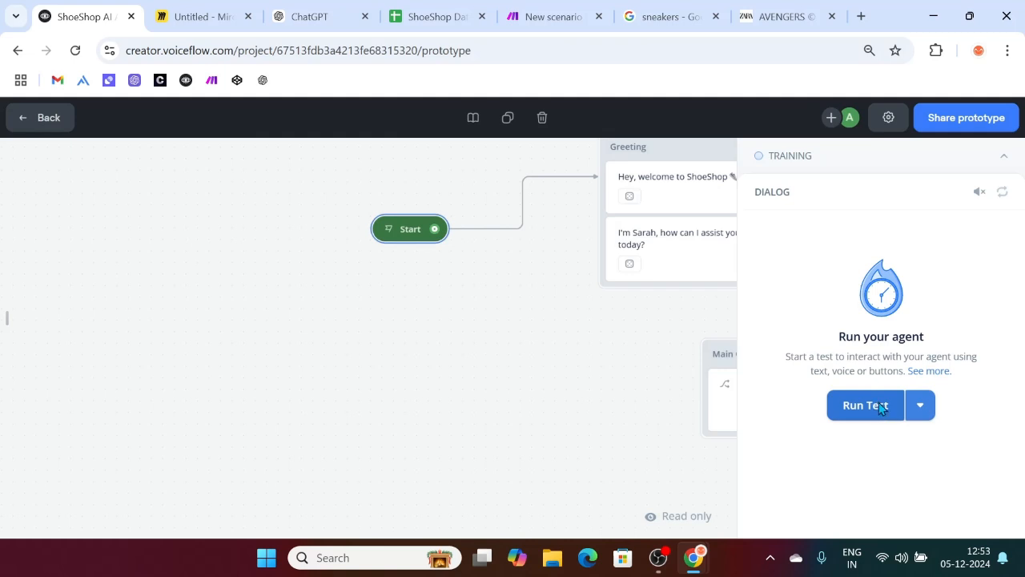
Step: Test the flow: send 'i WANT TO RETURN', choose just return, give the order ID and a wrong-size reason
click(881, 406)
text(i WANT TO RETUR)
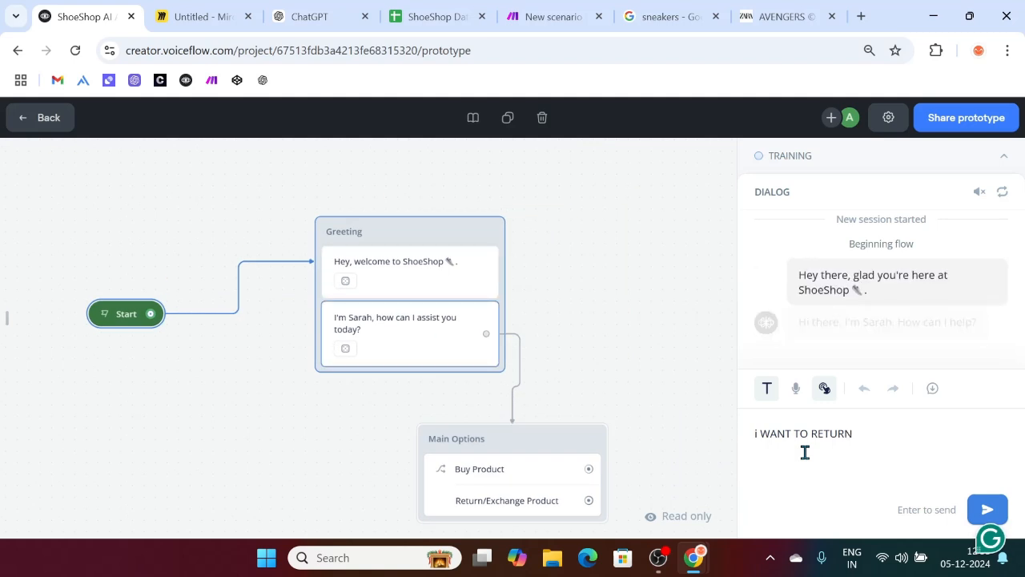
text(N)
key(Return)
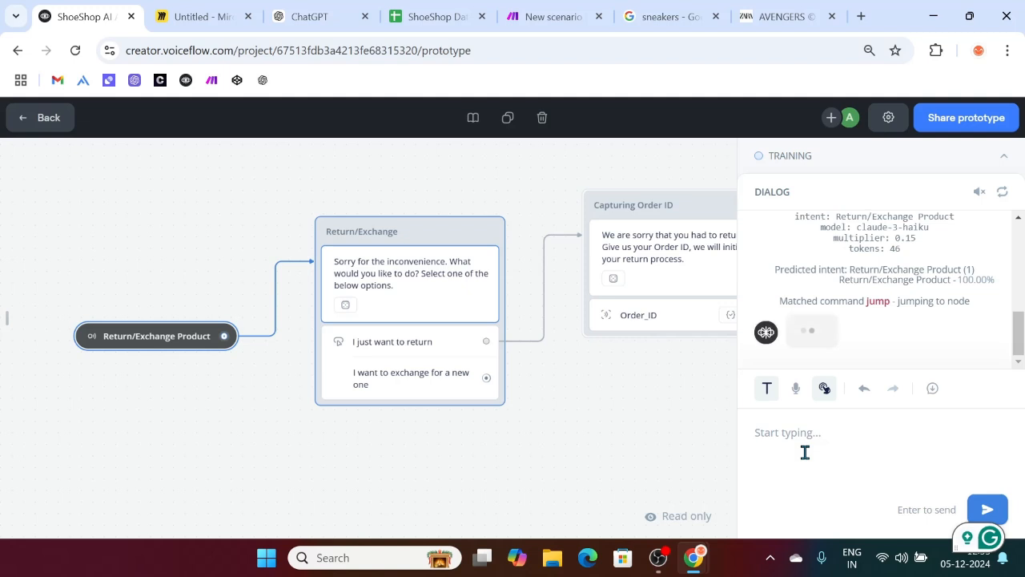
text(o)
key(BackSpace)
text(My order Id)
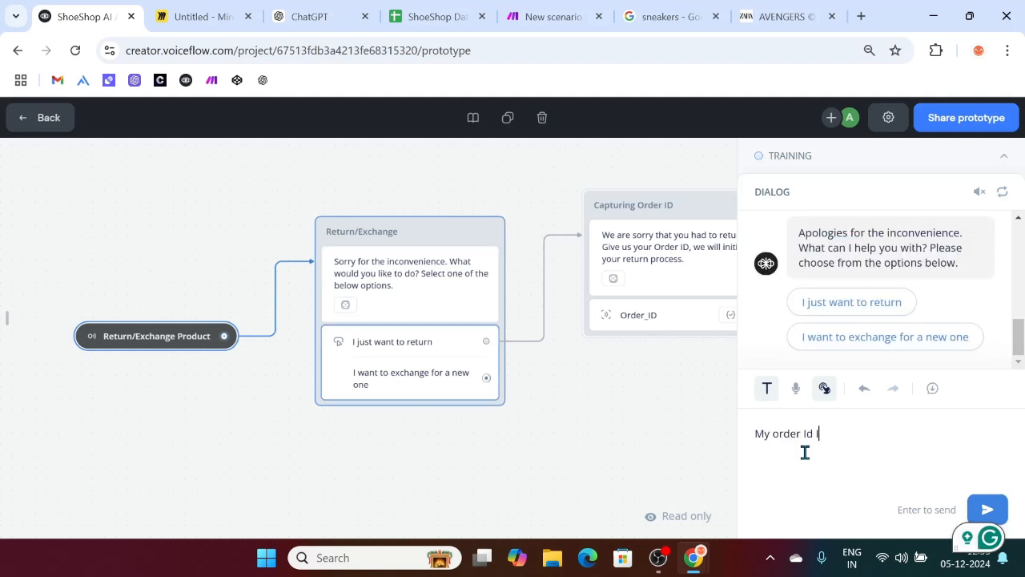
key(BackSpace)
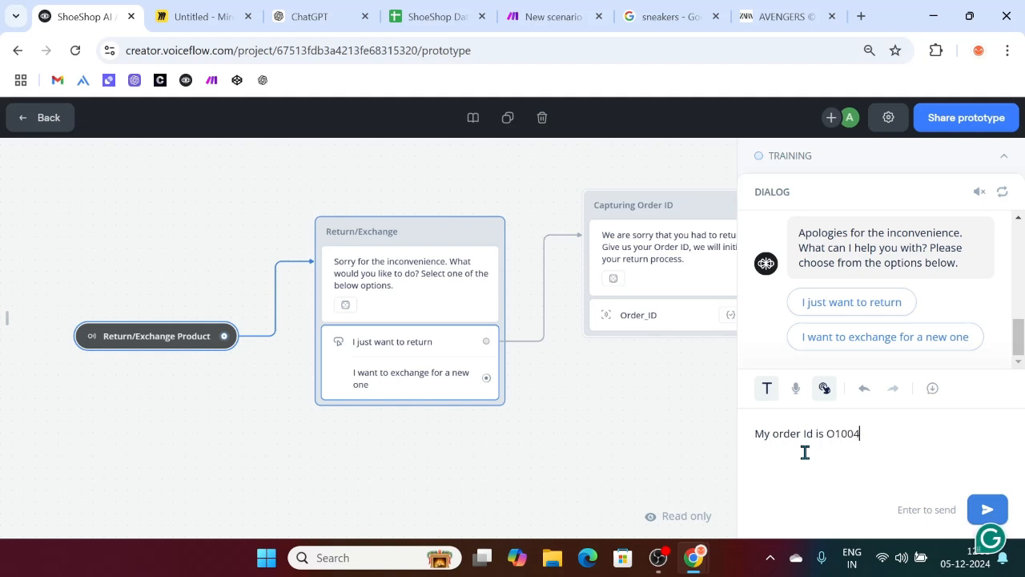
click(871, 304)
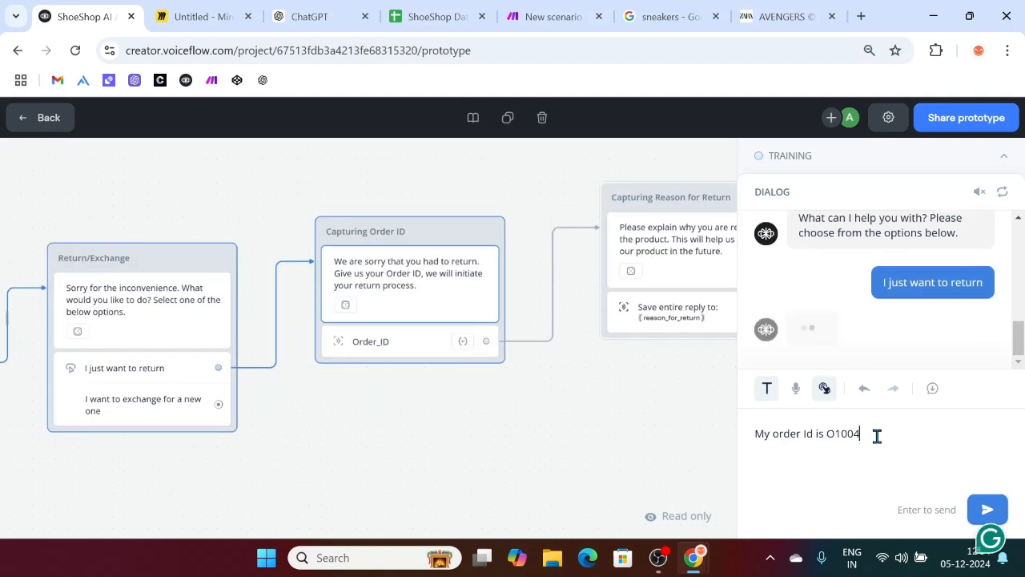
key(Return)
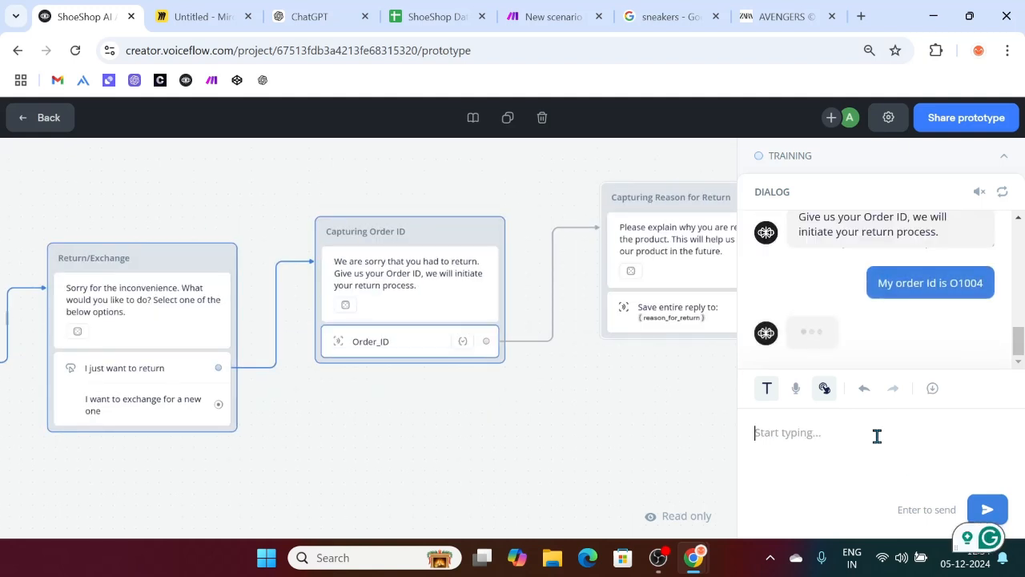
text(I got)
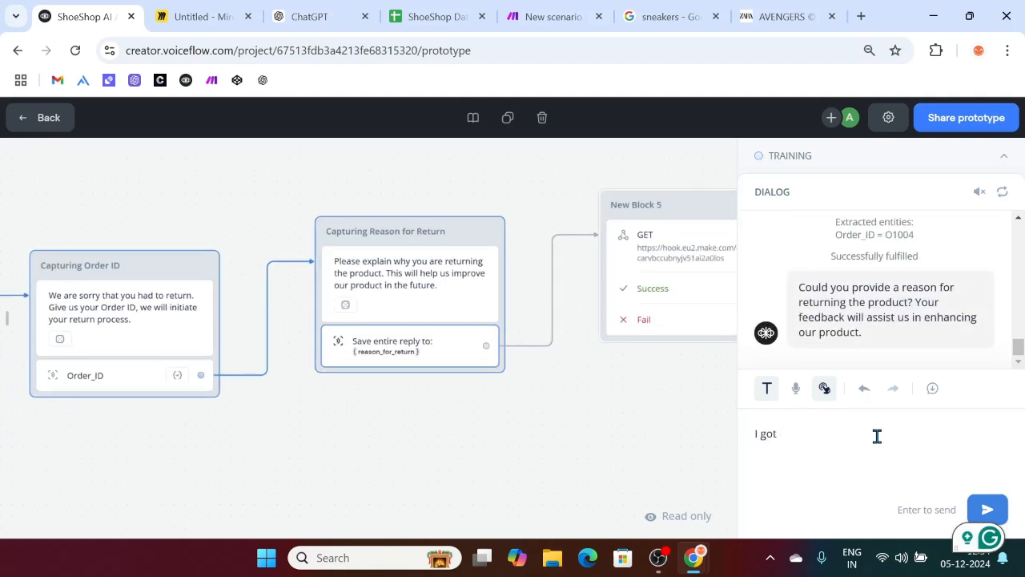
text( srong size shoes)
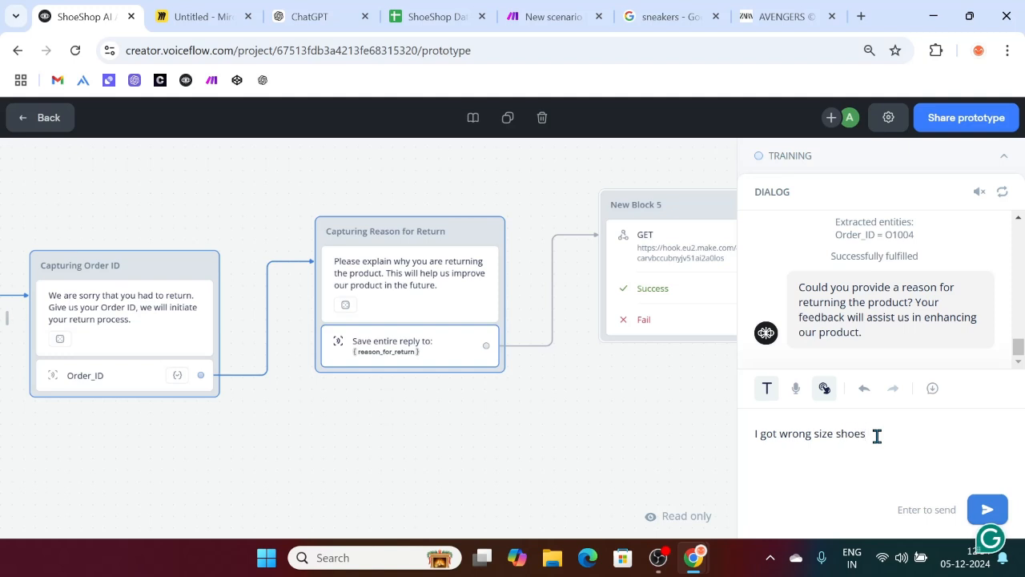
key(Return)
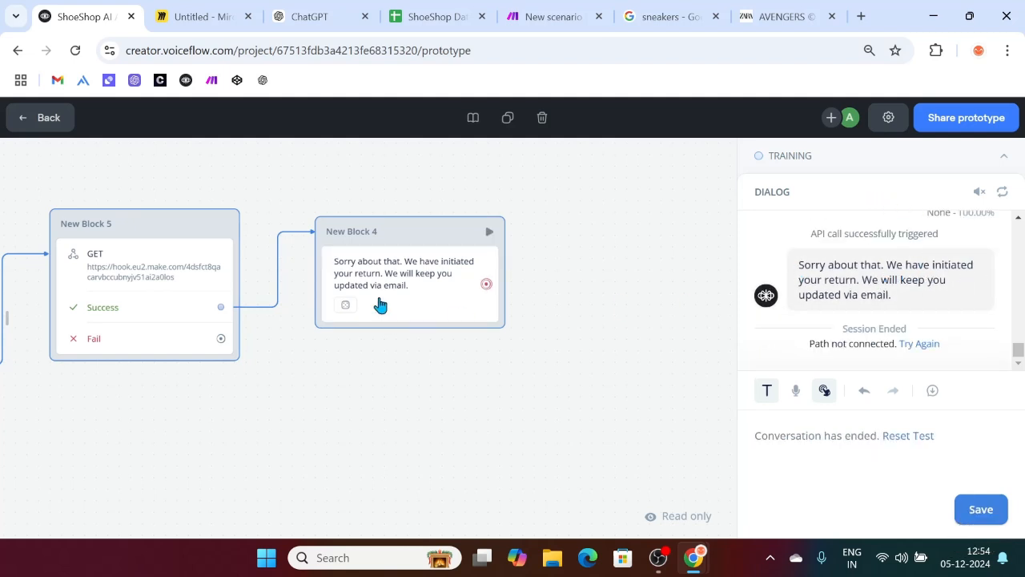
Step: On the Return sheet, unbold the new row A2:C2 and widen column B to fit the reason
click(416, 8)
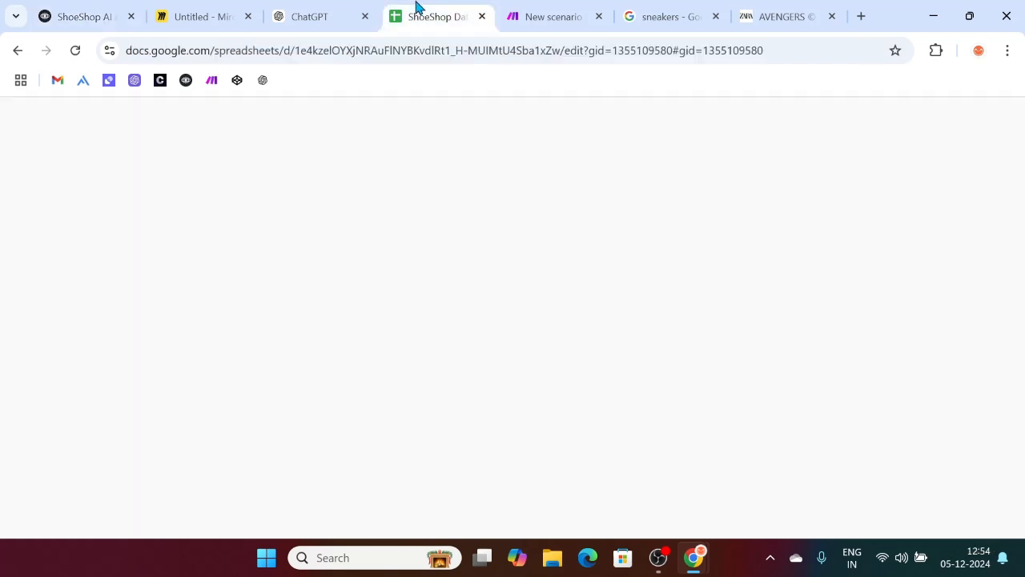
click(270, 357)
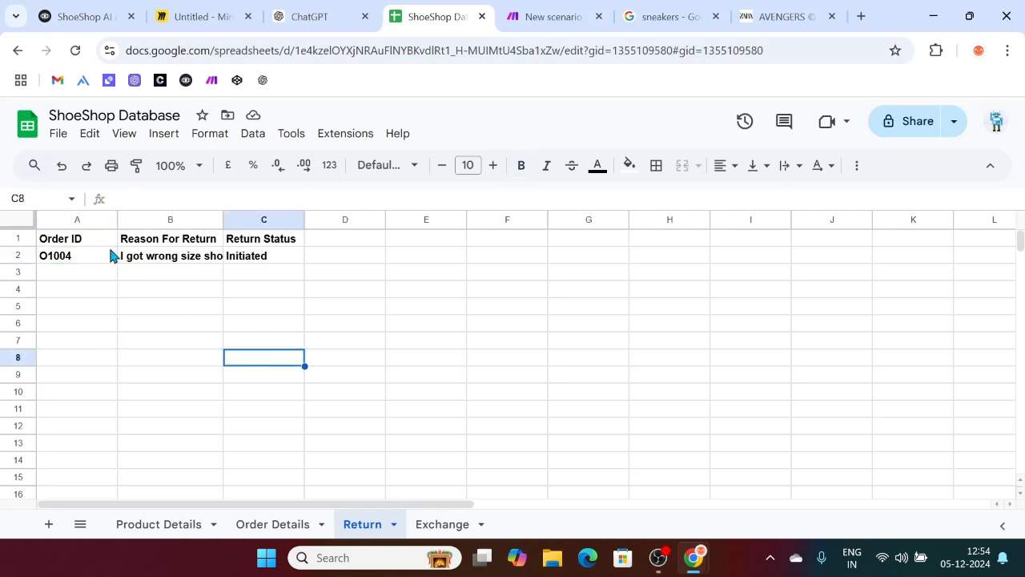
click(75, 254)
drag(252, 262, 99, 258)
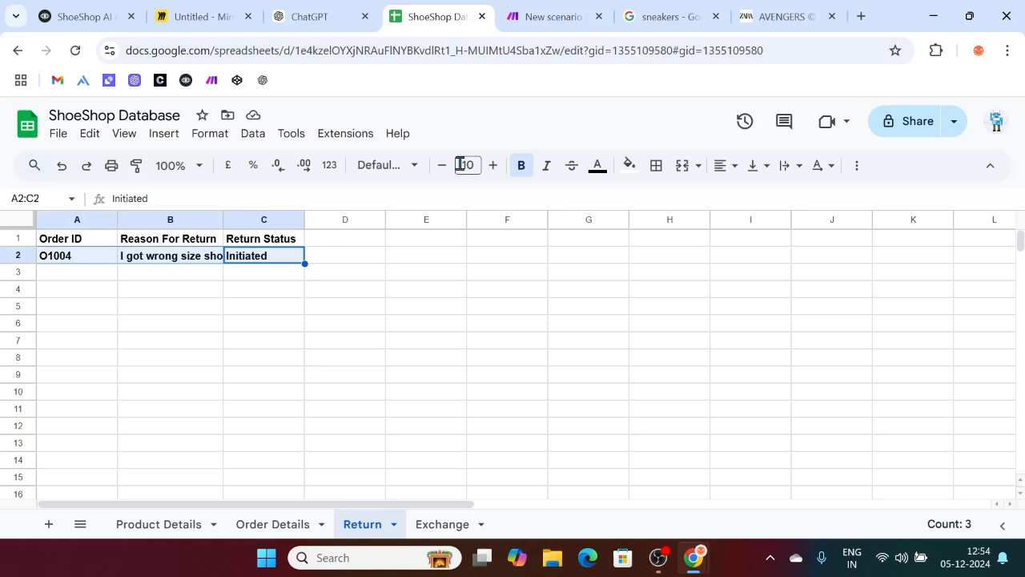
click(521, 166)
click(411, 402)
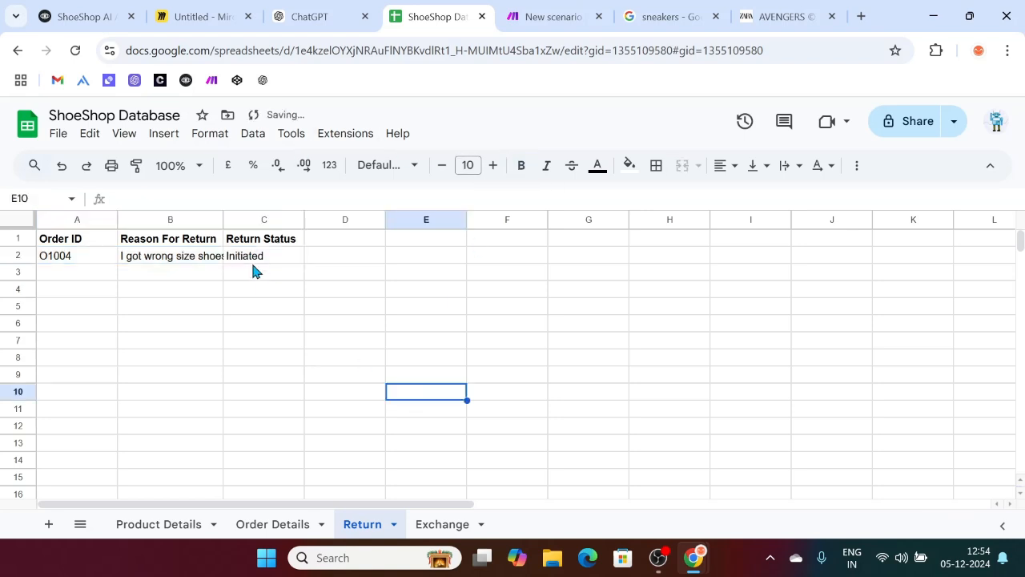
drag(223, 219, 264, 219)
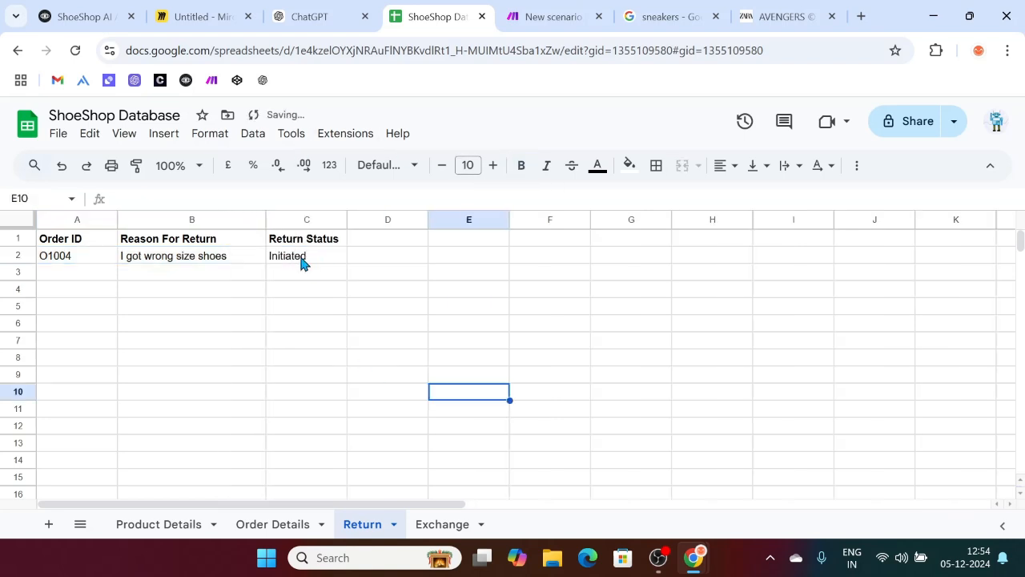
Step: Check the order ID, 'I got wrong size shoes' reason and Initiated status in A2:C2
click(291, 260)
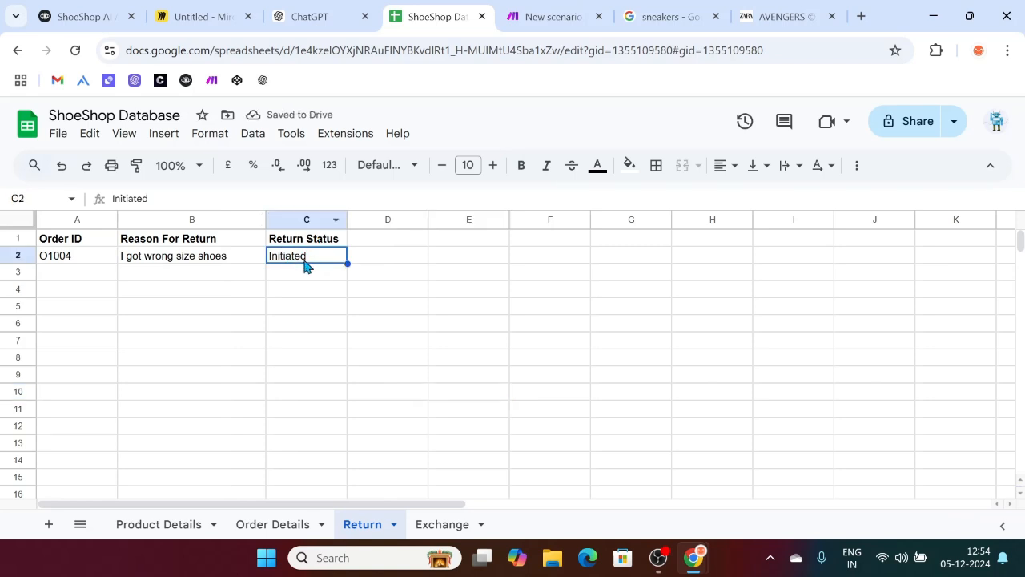
click(189, 261)
click(74, 257)
click(185, 258)
click(281, 259)
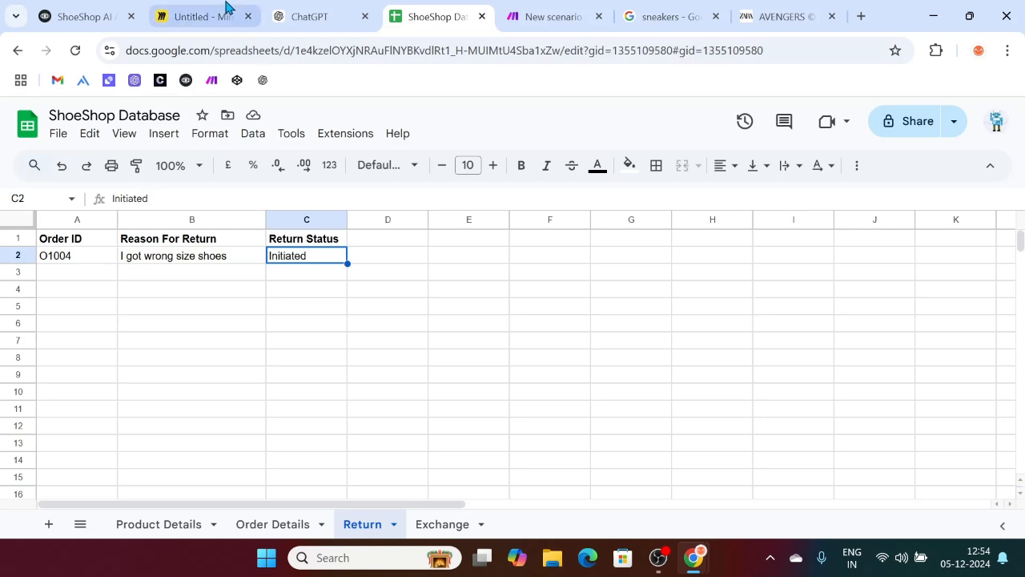
click(184, 11)
scroll(384, 186, right, 5)
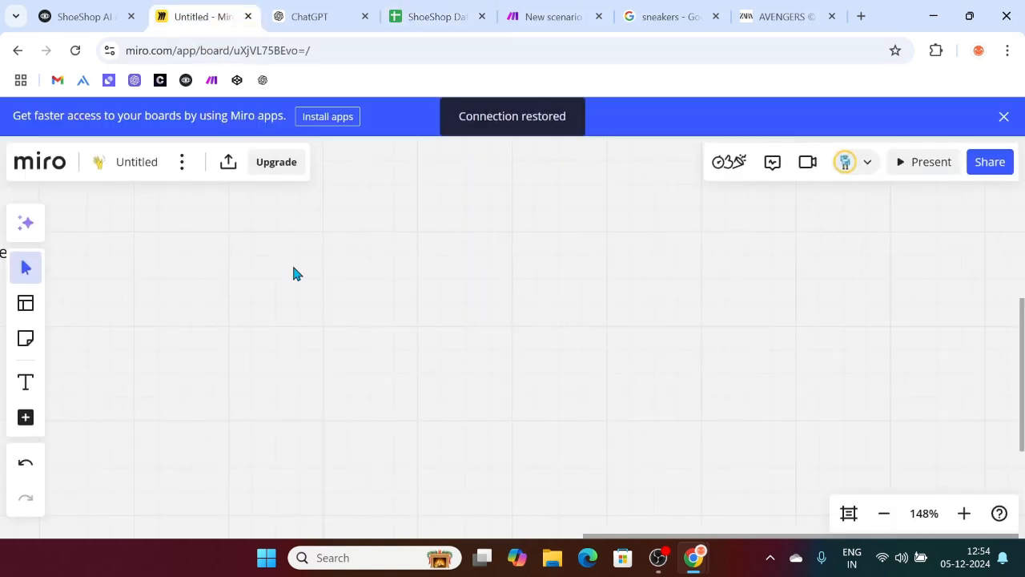
Step: Draw an ellipse labelled 'Voiceflow' on the Miro board
key(o)
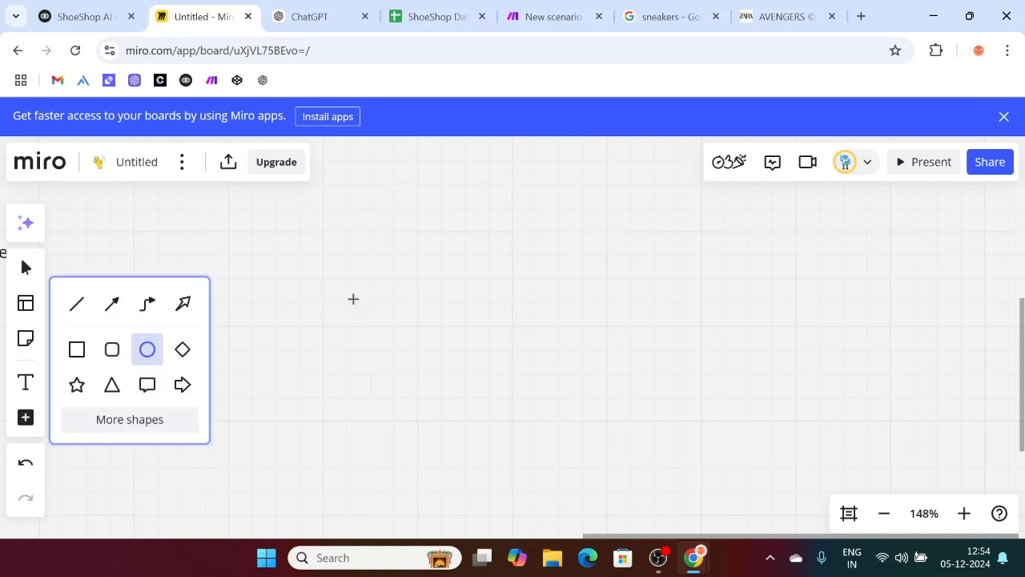
drag(344, 296, 488, 412)
text(Voiceflow)
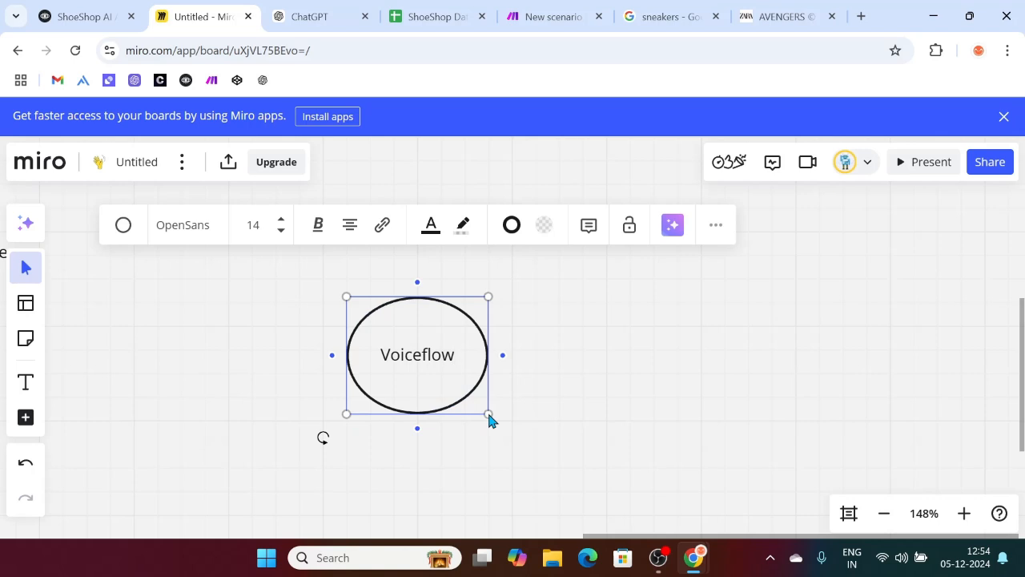
click(522, 410)
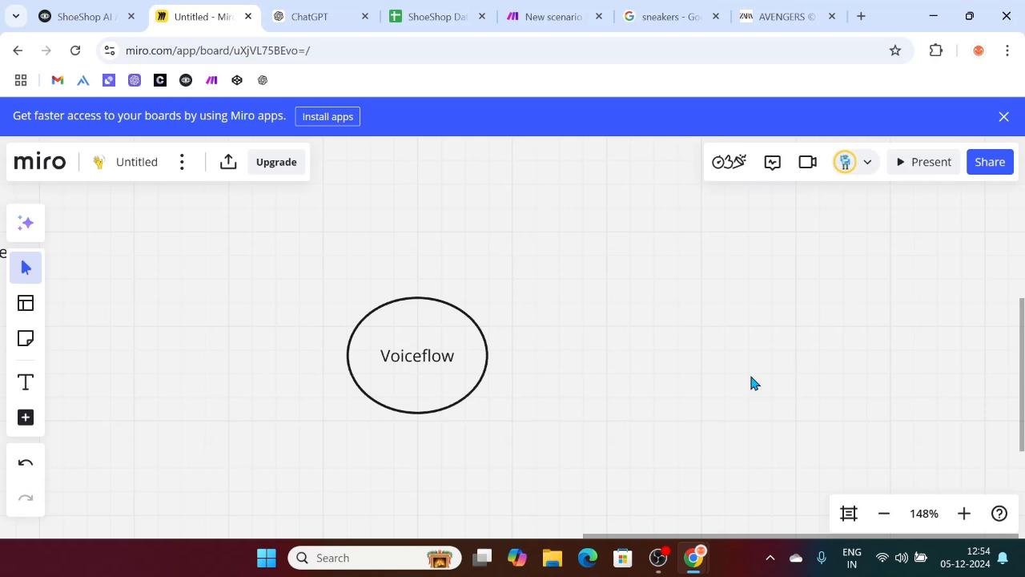
click(68, 15)
scroll(387, 329, left, 6)
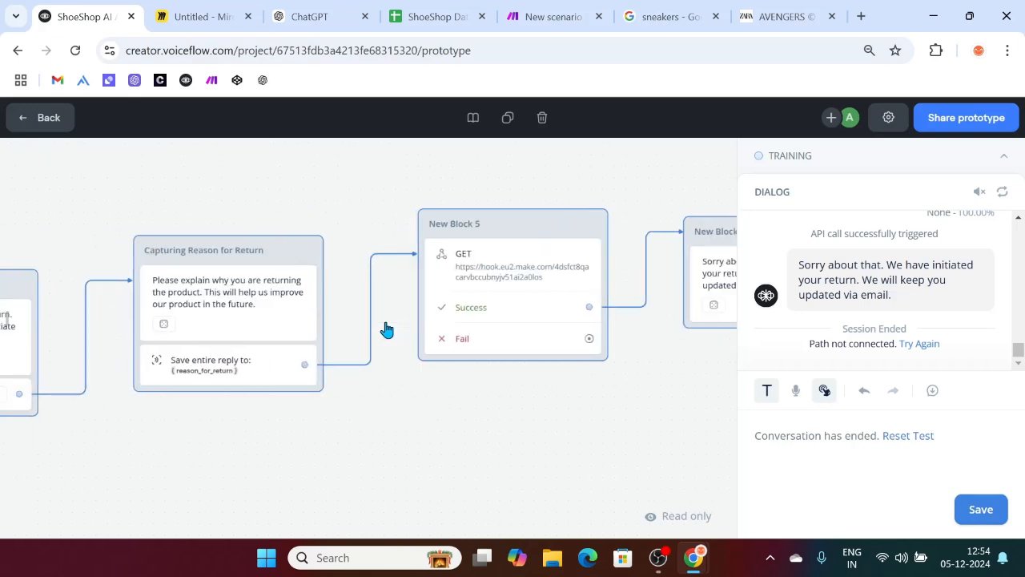
scroll(192, 448, left, 3)
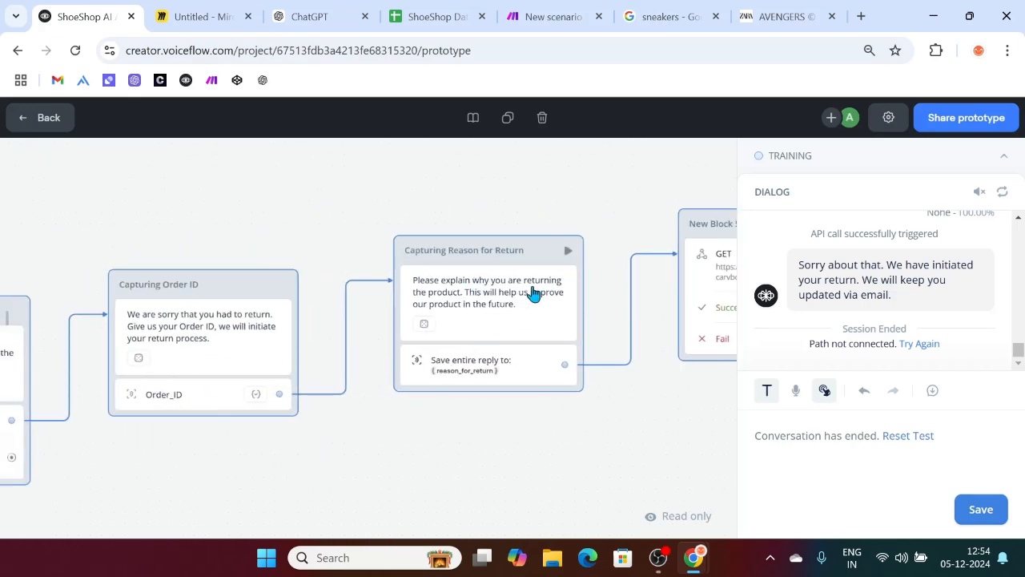
click(324, 13)
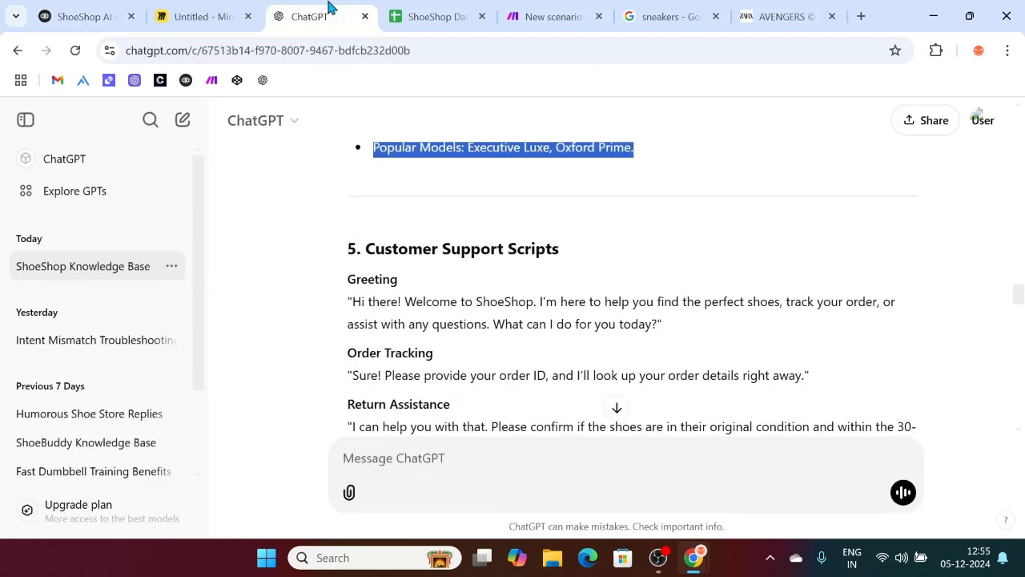
click(184, 13)
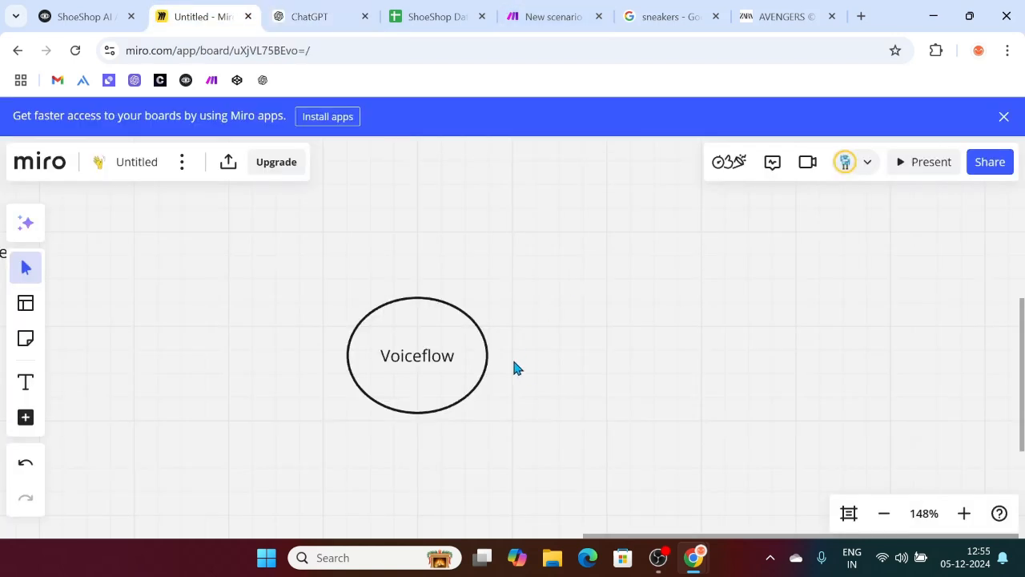
Step: Draw an arrow from it to a new connected ellipse labelled 'Webhook in the make scenario'
key(l)
drag(487, 355, 571, 358)
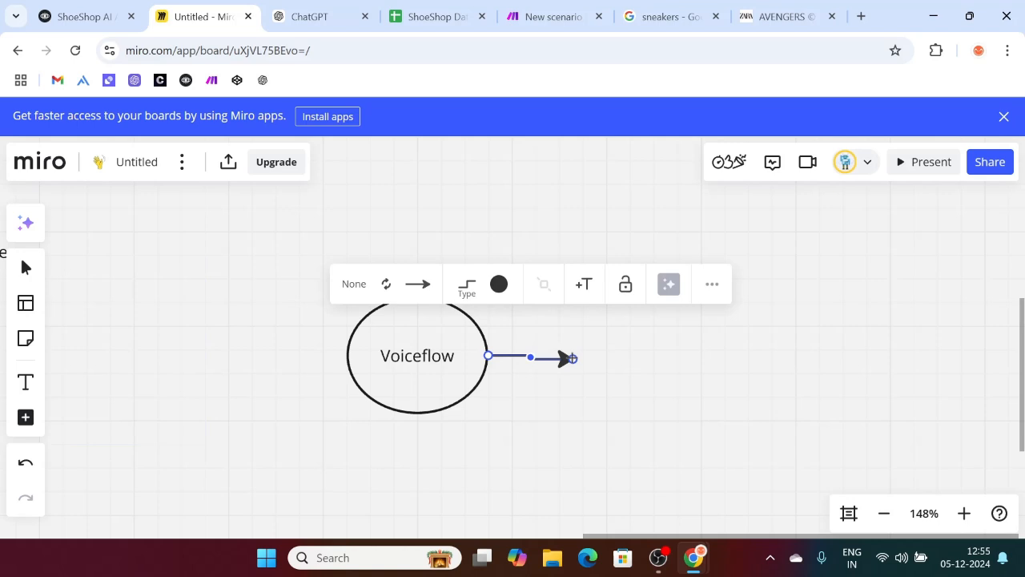
click(602, 428)
text(Webhook in the make scenario)
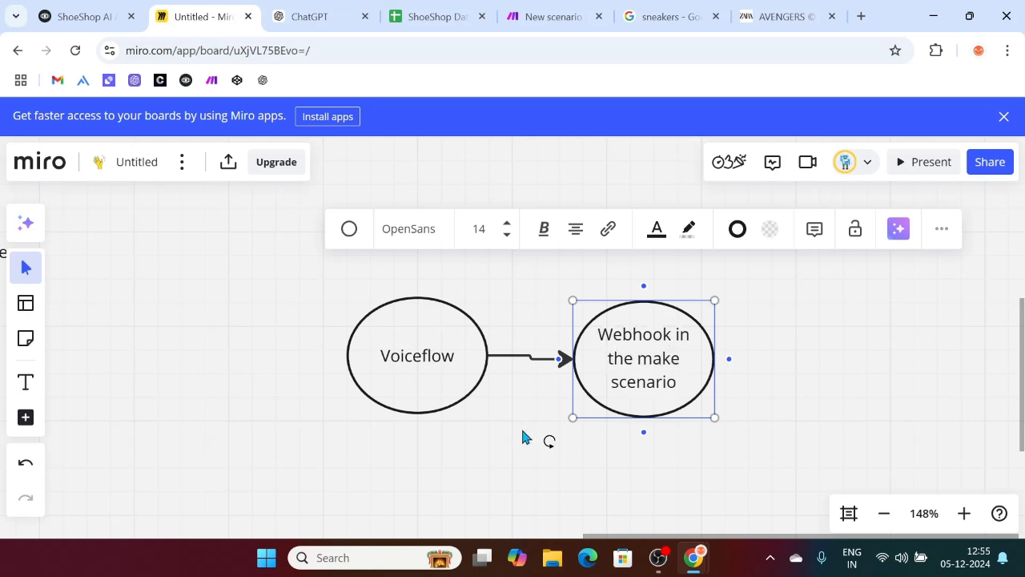
click(835, 438)
scroll(450, 399, right, 1)
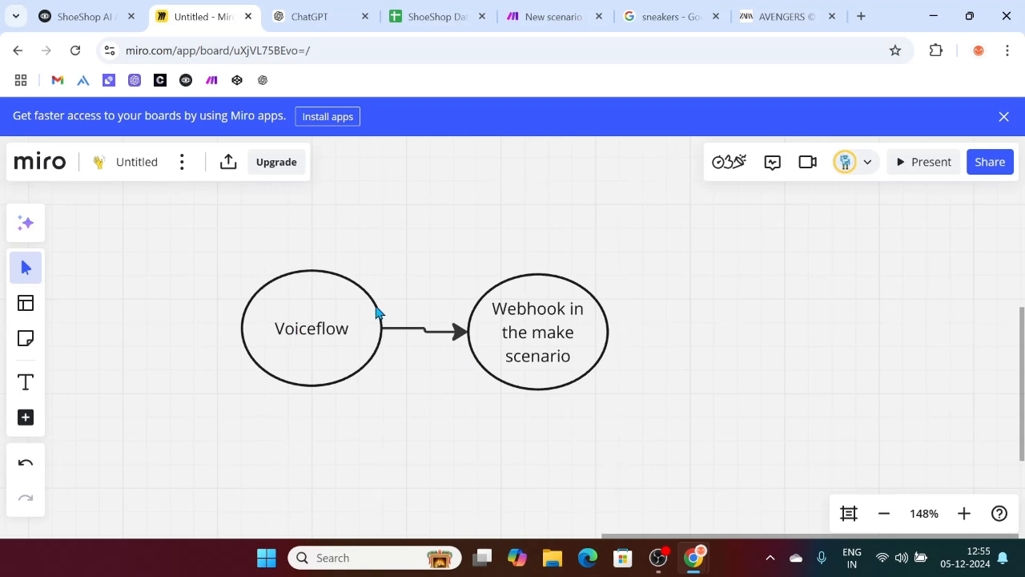
Step: Add a second connector between the ellipses' tops and make it curved
key(l)
drag(311, 270, 537, 273)
click(366, 357)
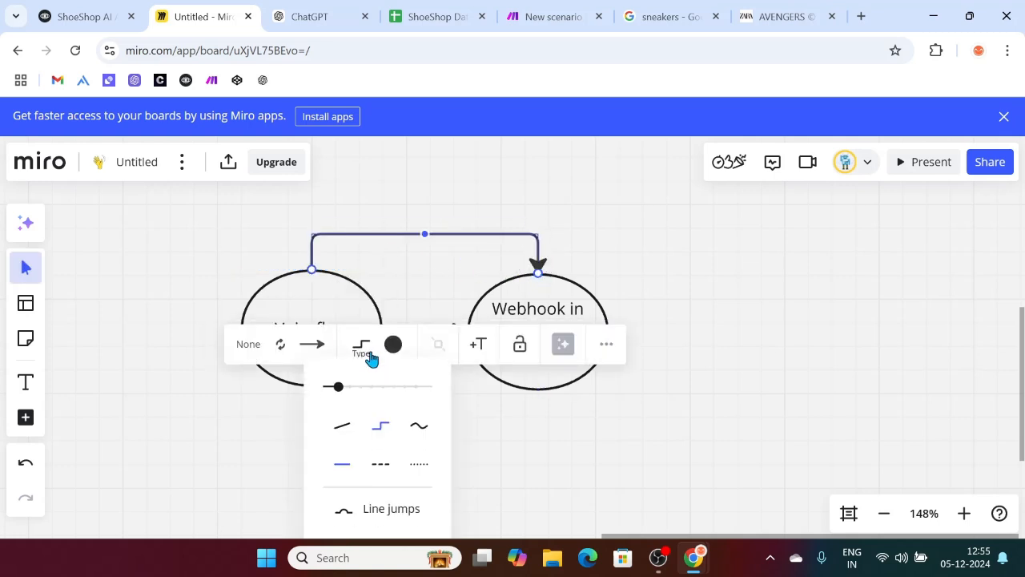
click(422, 427)
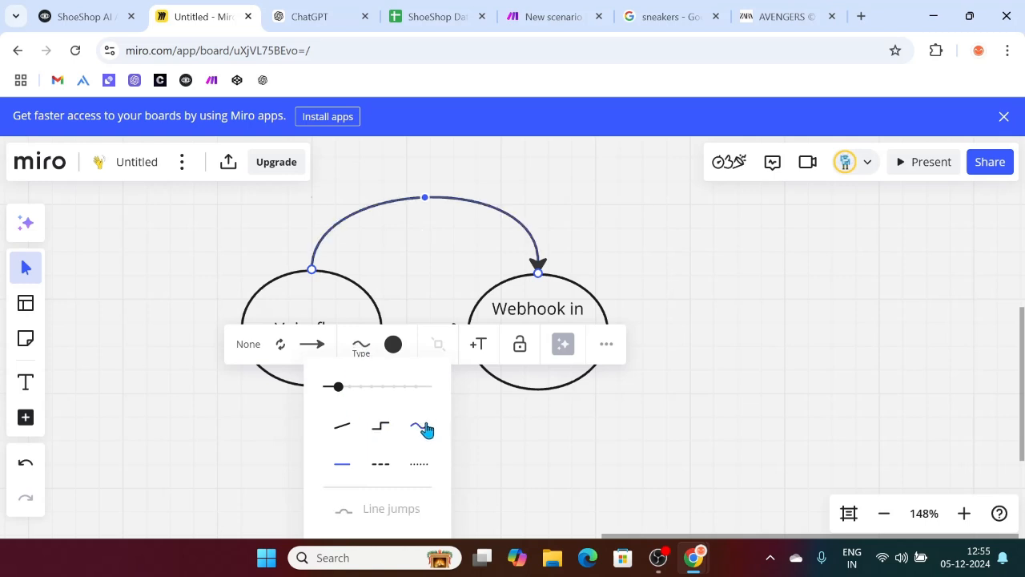
click(446, 264)
scroll(446, 264, up, 3)
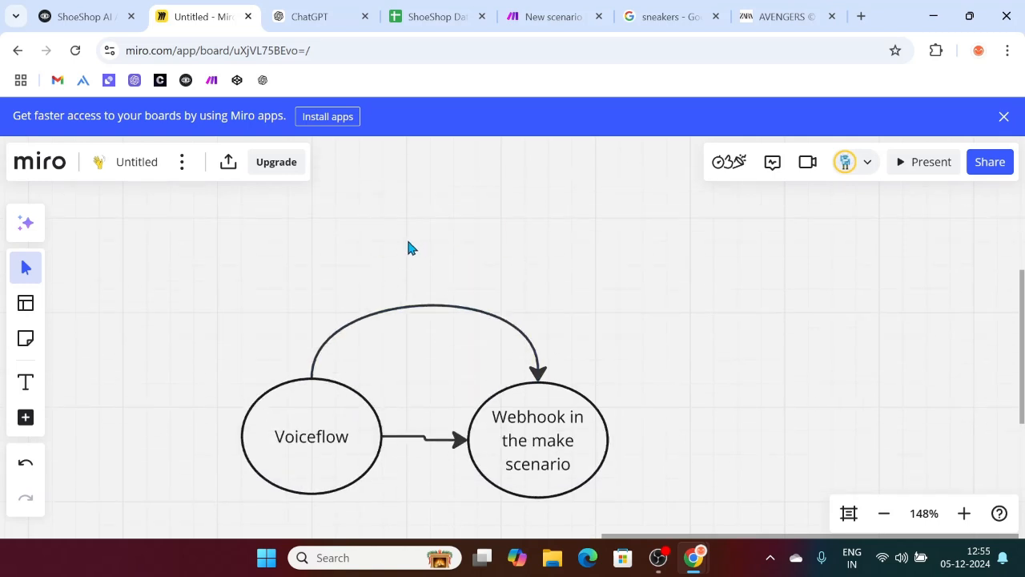
Step: Draw a rectangle above the curved connector labelled 'Orderid' and 'Reason' on two lines
key(s)
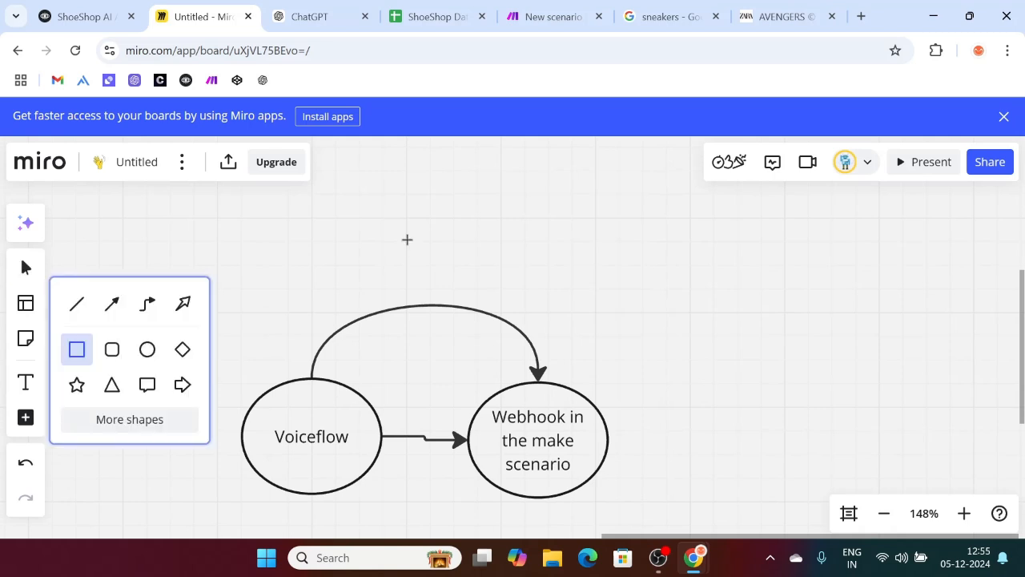
drag(399, 233, 466, 283)
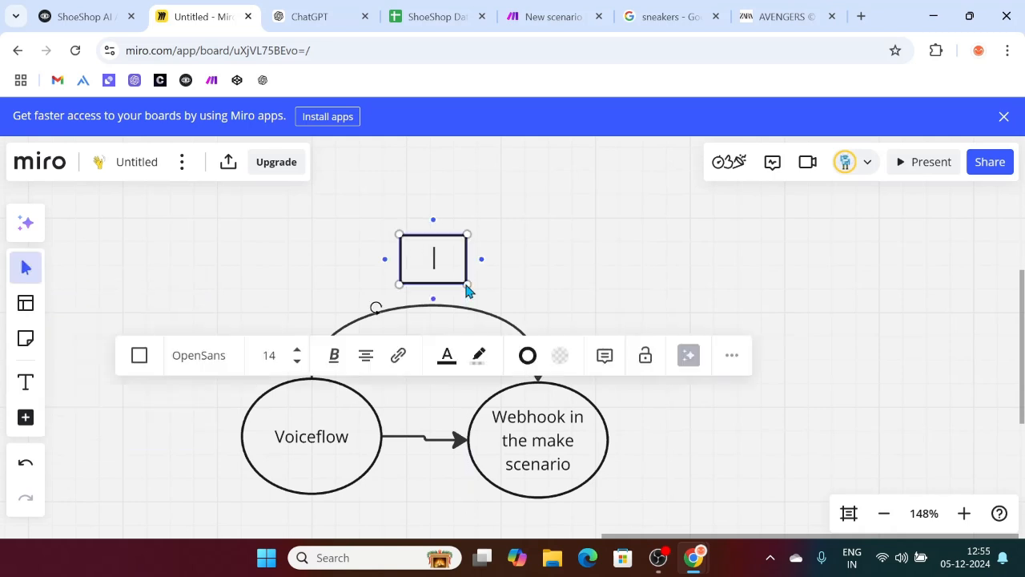
text(Orderid)
key(Return)
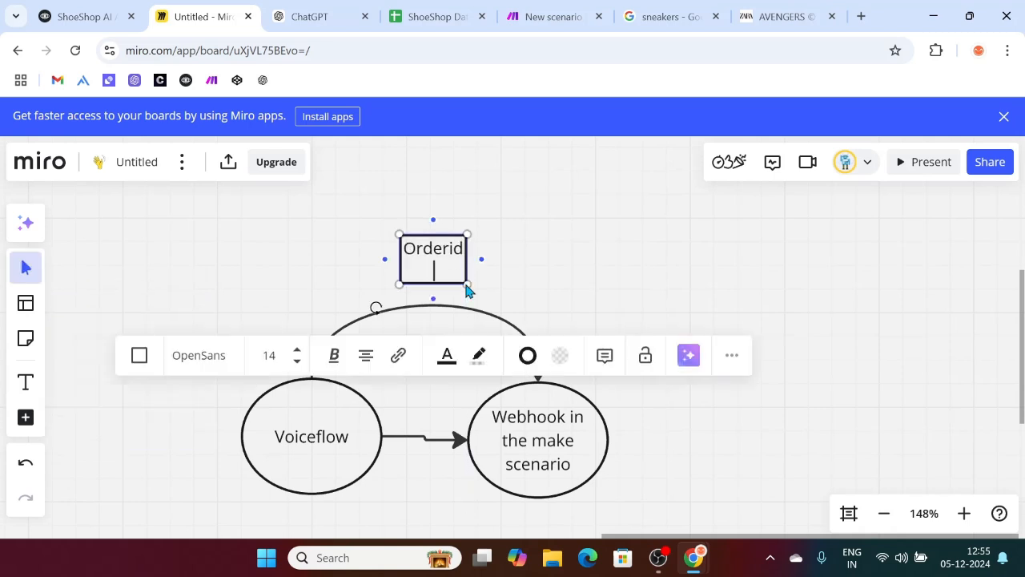
text(Reason)
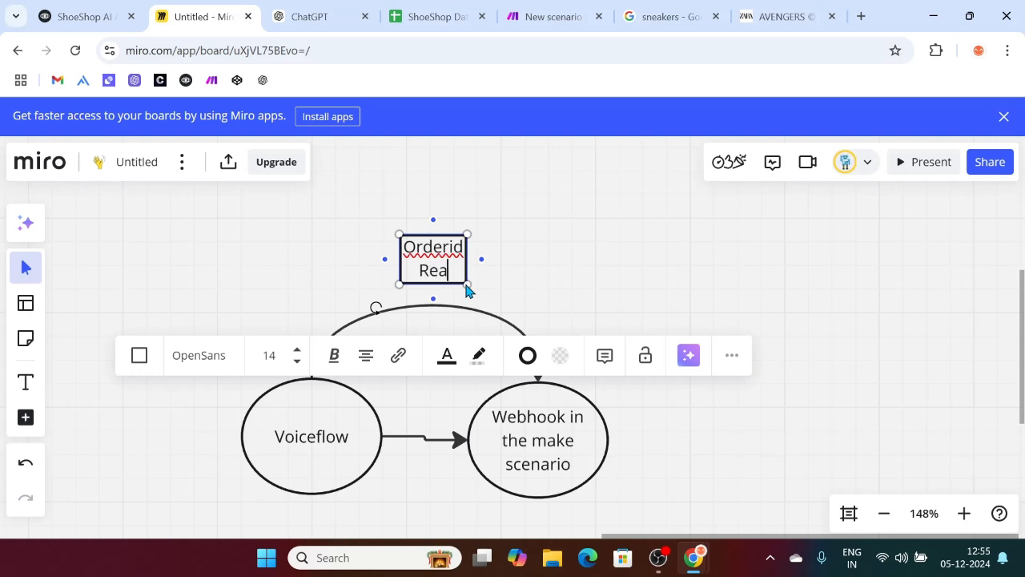
click(548, 270)
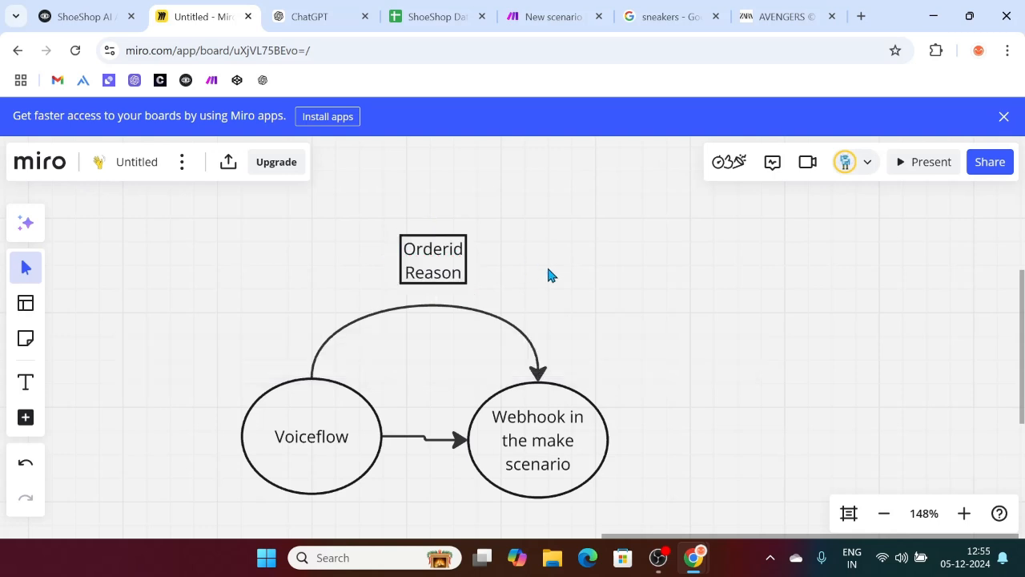
Step: Relabel the webhook ellipse 'Webhook in make.com'
scroll(558, 446, down, 2)
scroll(558, 445, right, 1)
scroll(641, 455, right, 2)
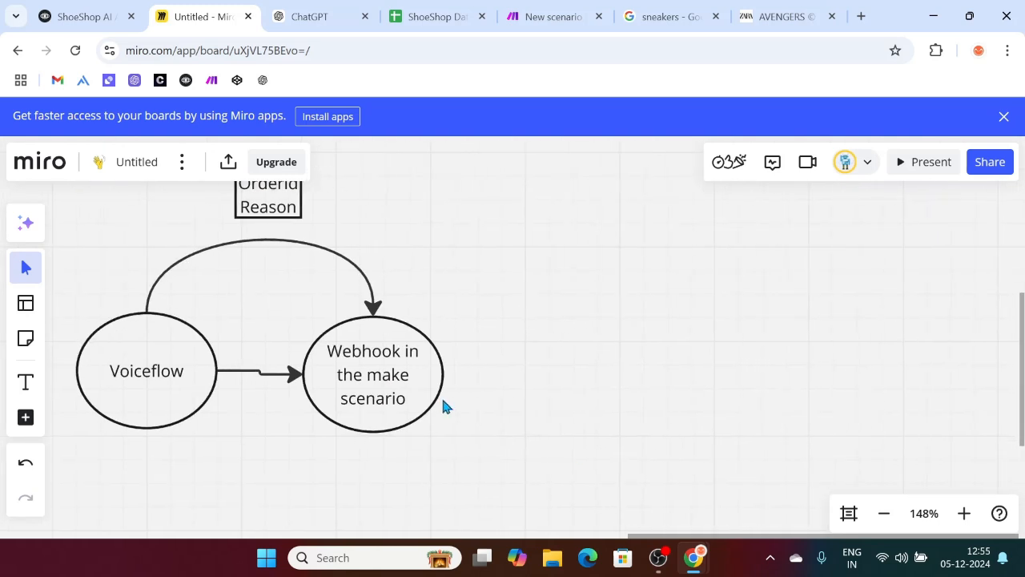
click(426, 379)
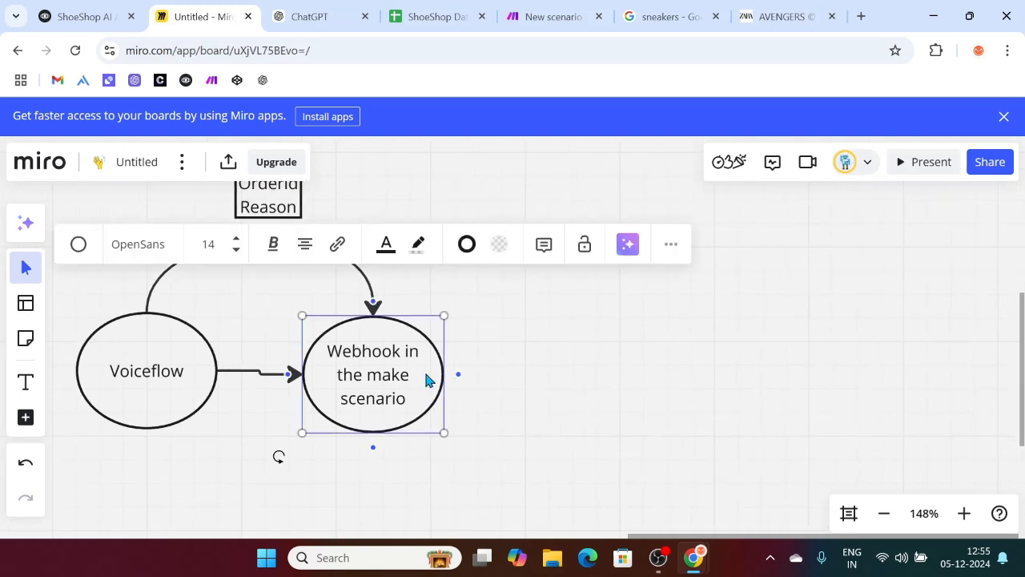
text(o)
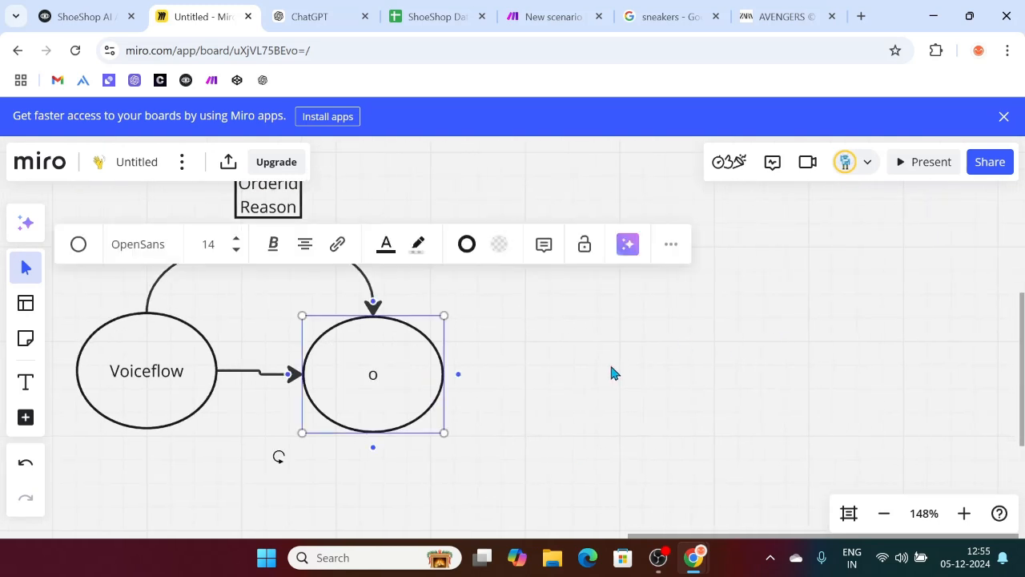
key(BackSpace)
text(o)
key(BackSpace)
text(Webhook in make.com)
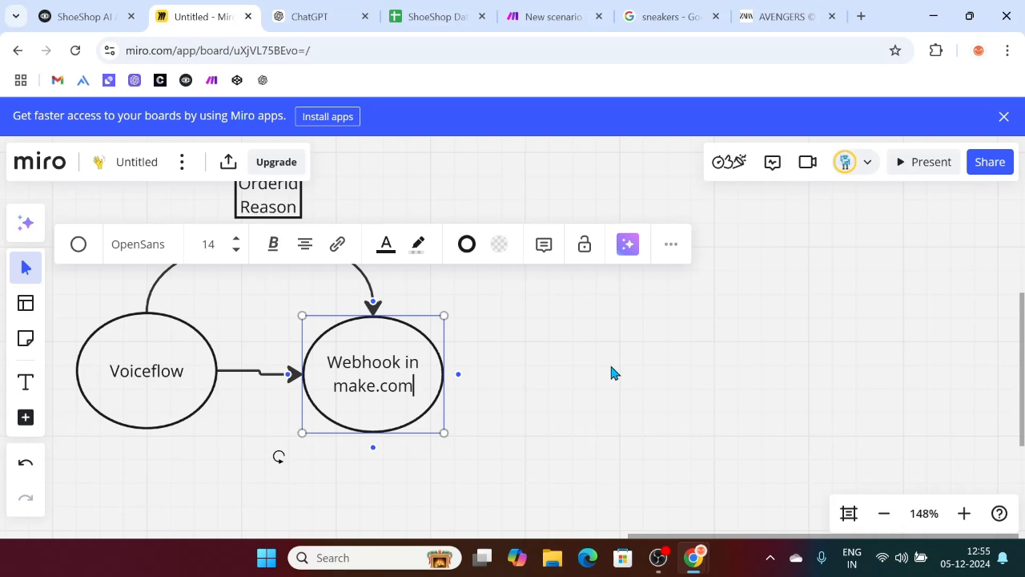
click(581, 353)
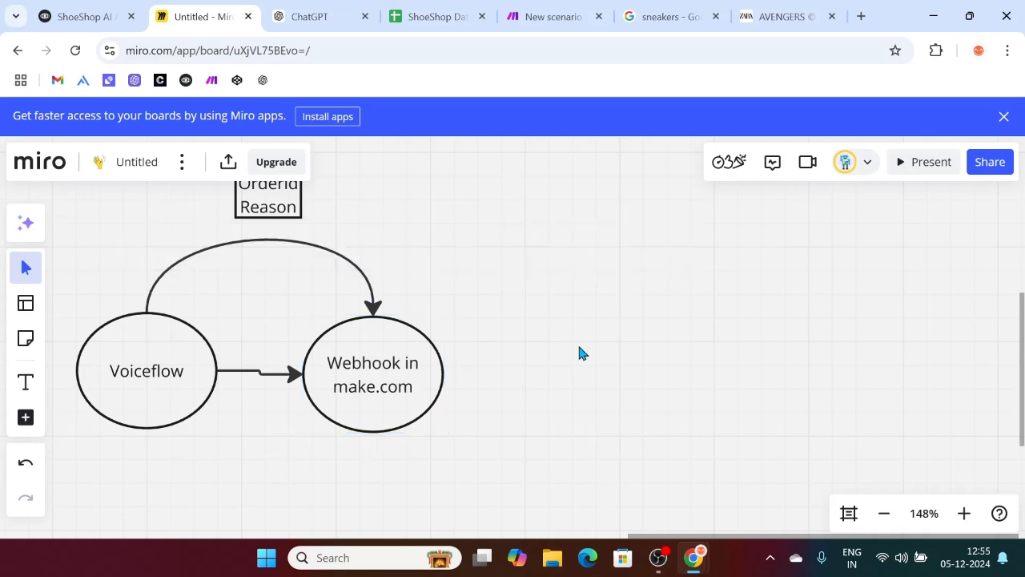
Step: Add an ellipse right of the webhook labelled 'Google Spreadsheet (Return Sheet)', then view the ShoeShop Database spreadsheet
key(s)
drag(526, 318, 689, 420)
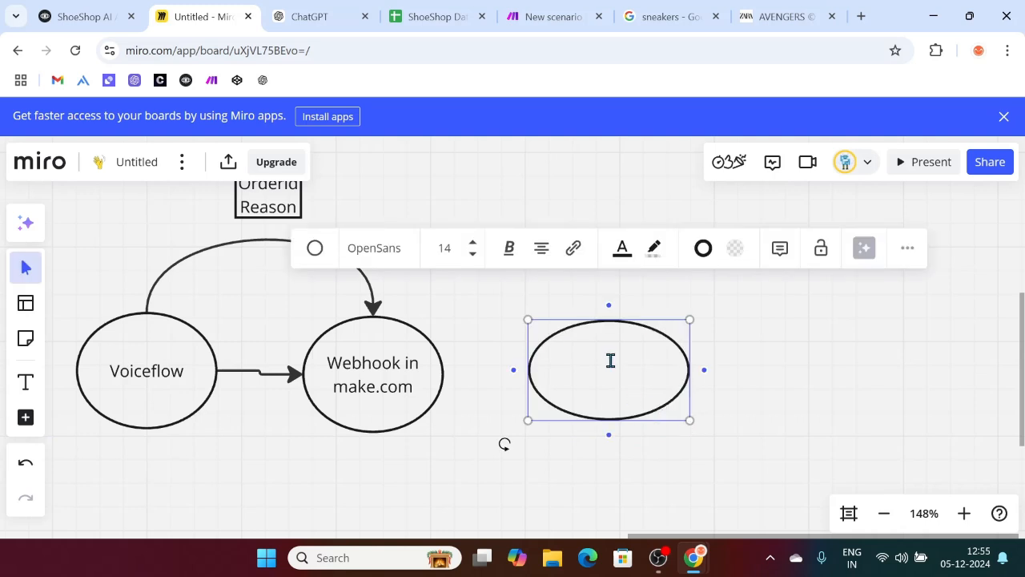
key(BackSpace)
text(Google Spreadsheet -)
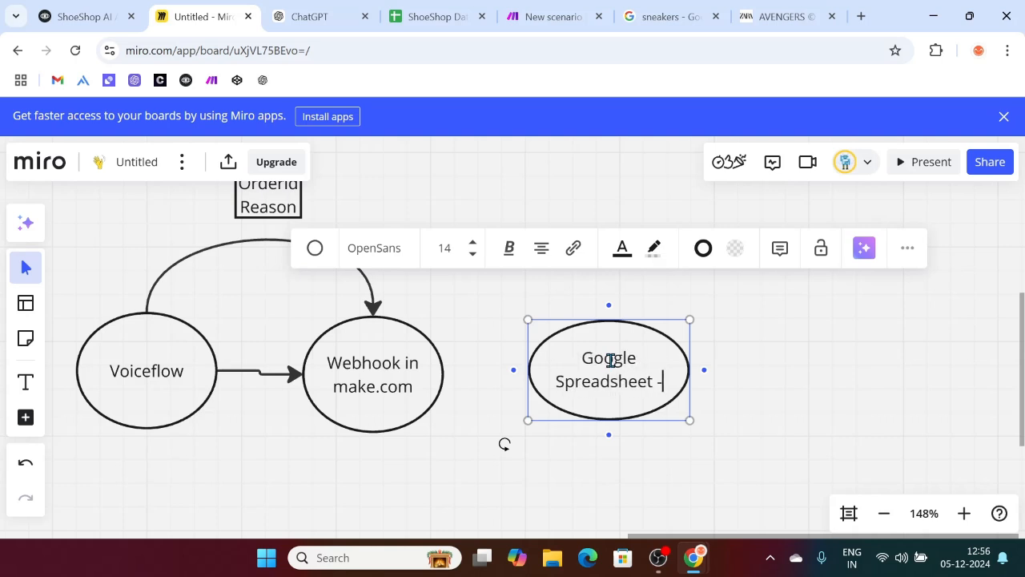
text(>)
text( Re)
key(BackSpace)
key(BackSpace)
key(BackSpace)
key(BackSpace)
key(BackSpace)
key(BackSpace)
key(BackSpace)
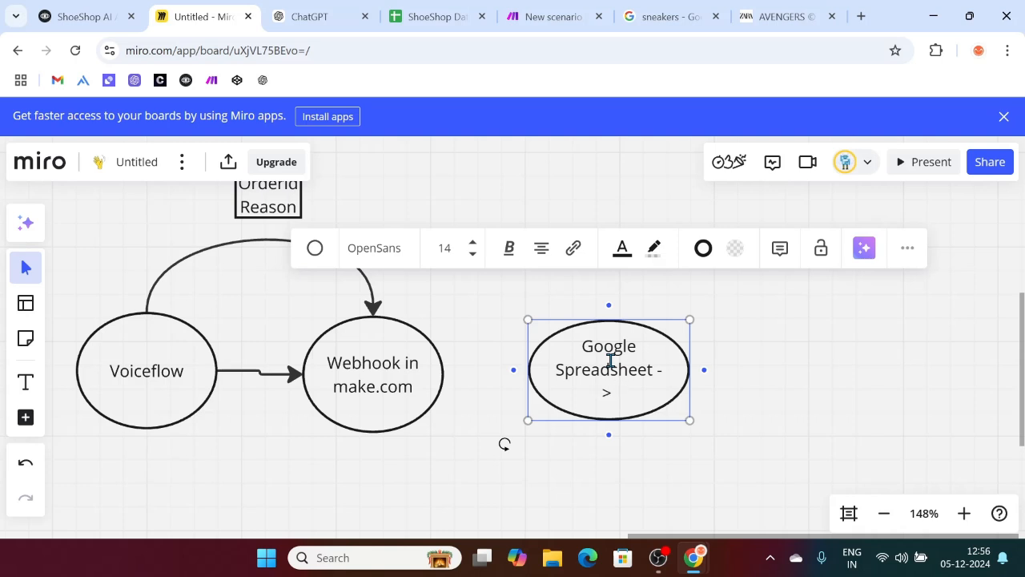
text(t)
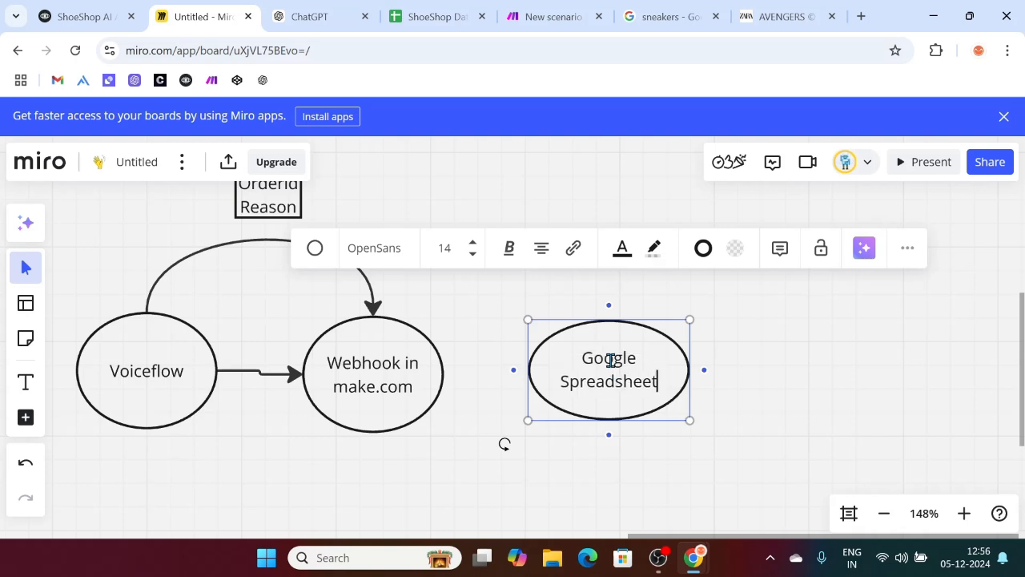
key(Return)
text(98)
key(BackSpace)
key(BackSpace)
key(BackSpace)
key(Return)
text((rR)
key(BackSpace)
text(Retrn)
key(BackSpace)
key(BackSpace)
text(urn H)
key(BackSpace)
key(BackSpace)
text(Sheet))
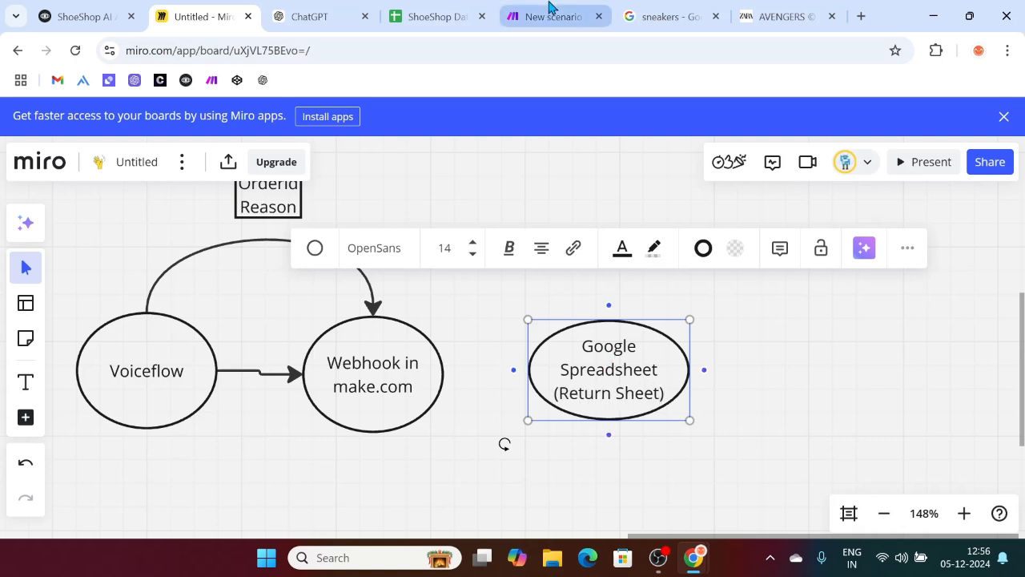
click(421, 10)
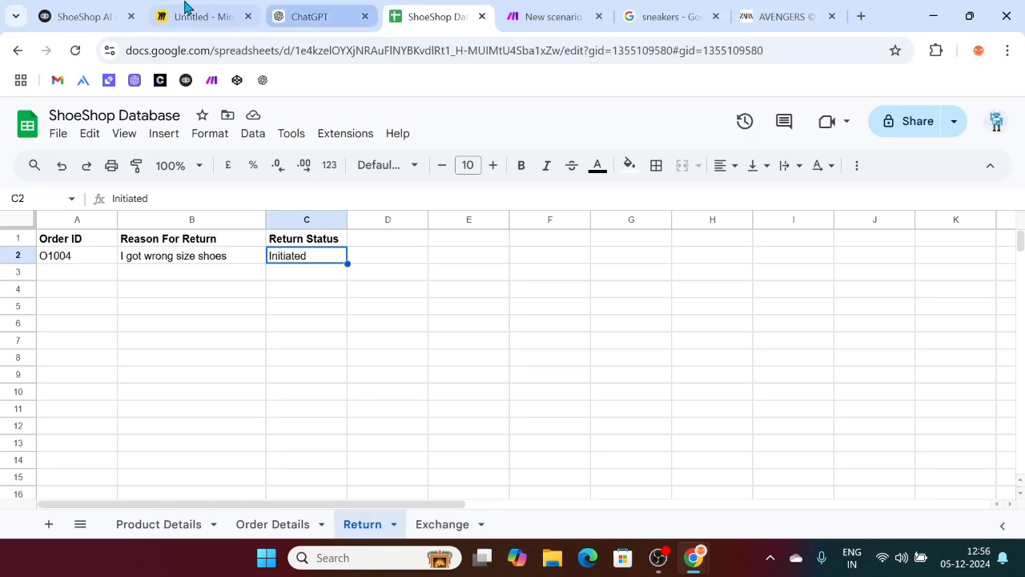
Step: Verify in Make that the Google Sheets module's Sheet Name is Return, then go back to Miro
click(523, 7)
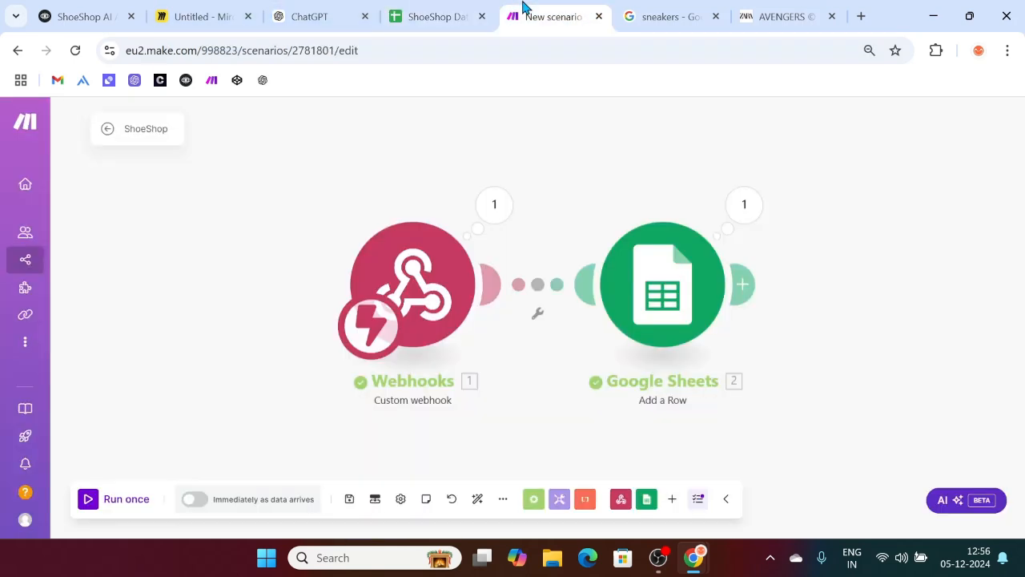
click(710, 326)
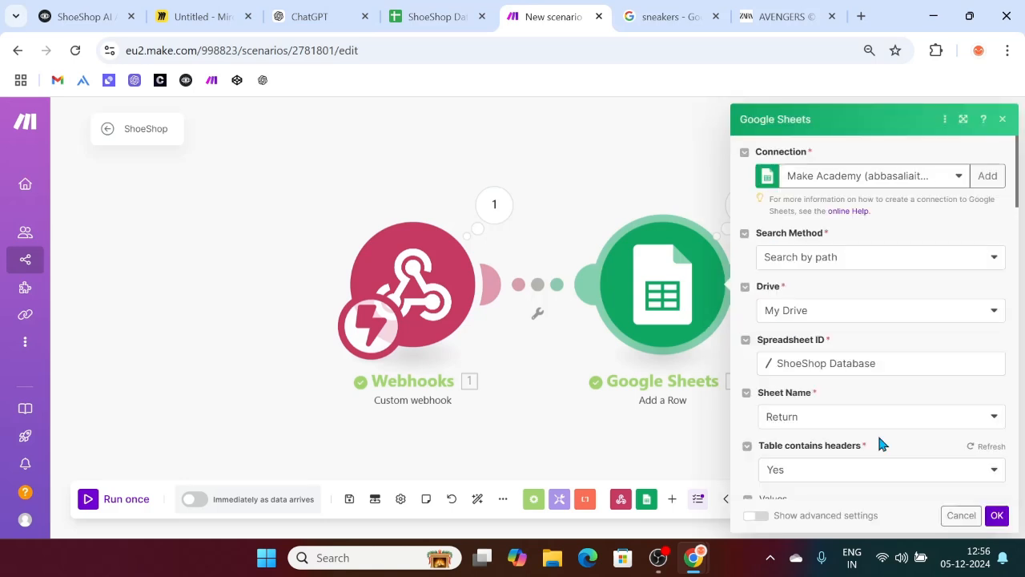
scroll(877, 437, down, 1)
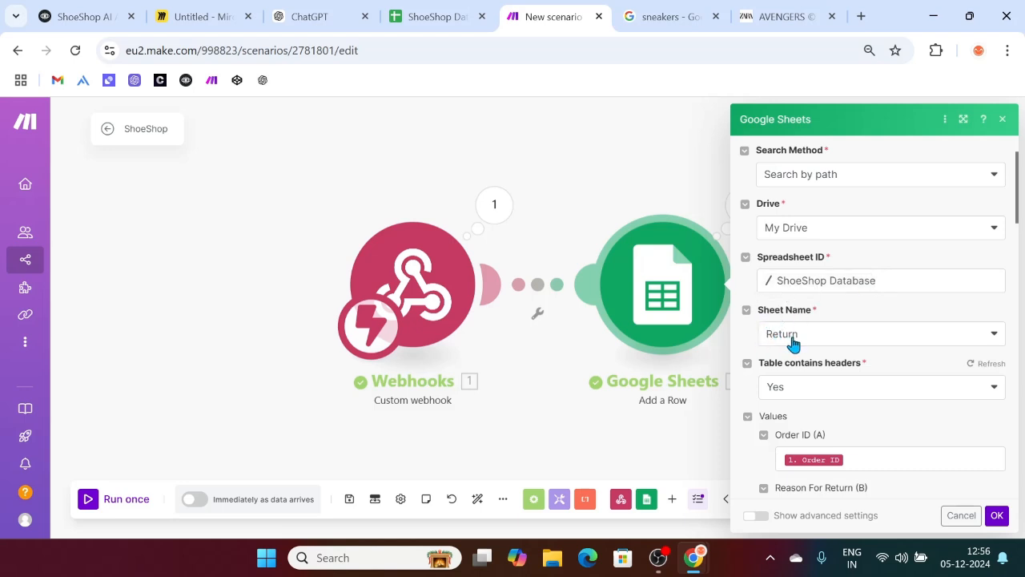
click(447, 10)
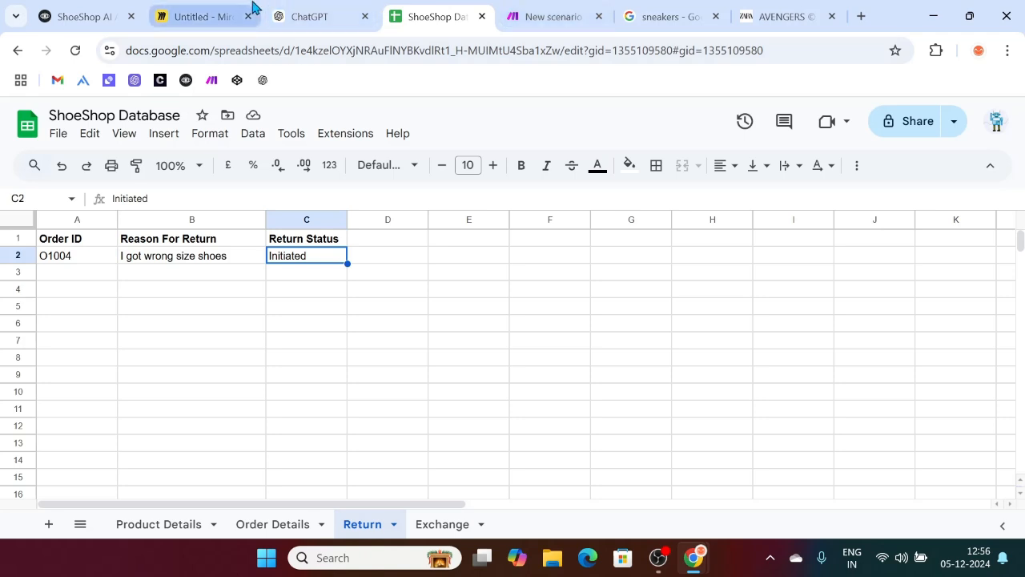
click(236, 12)
scroll(494, 424, up, 2)
click(446, 371)
Step: Draw a connector arrow from the Webhook ellipse to the Google Spreadsheet ellipse
key(l)
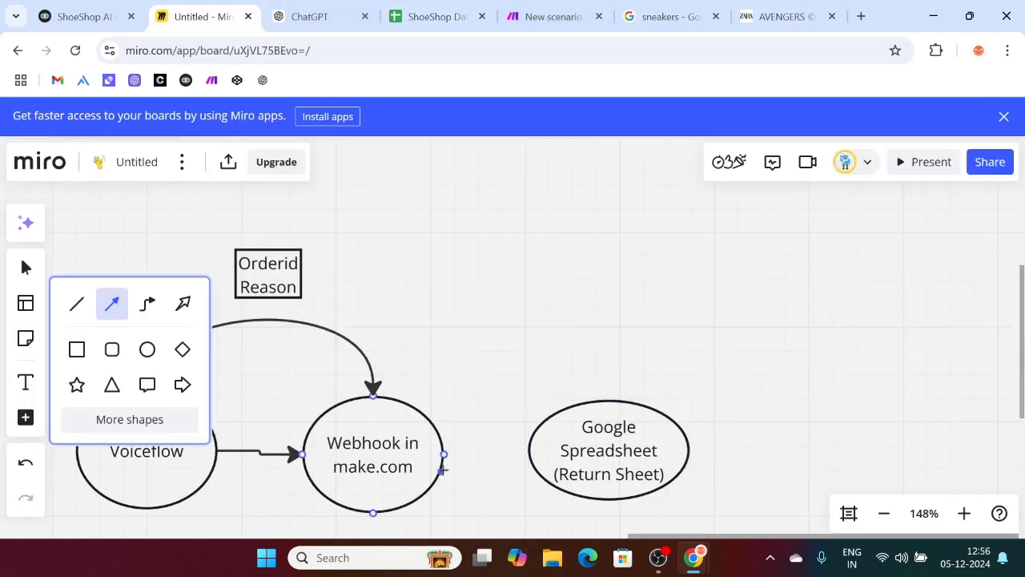
drag(444, 453, 536, 455)
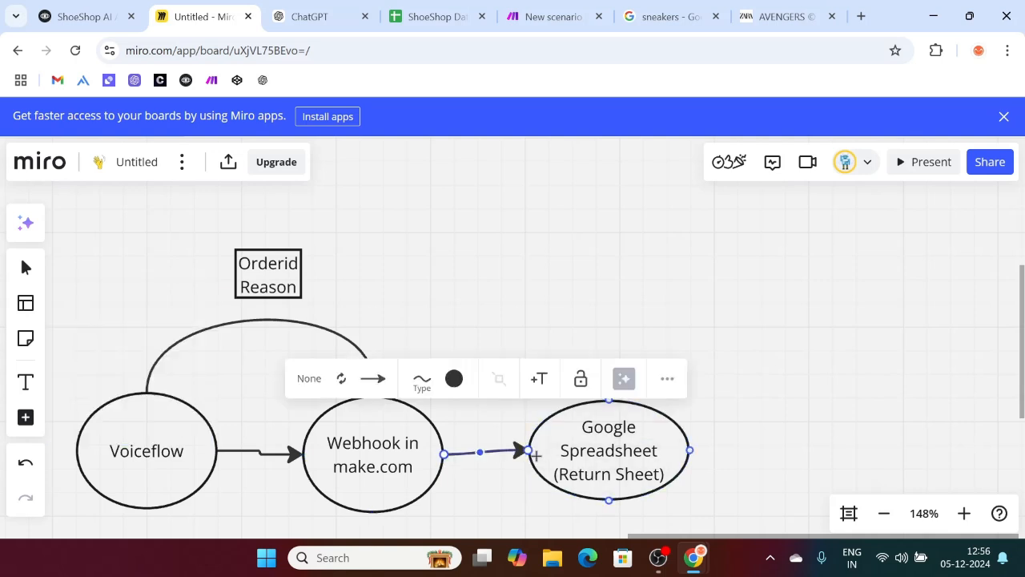
click(880, 415)
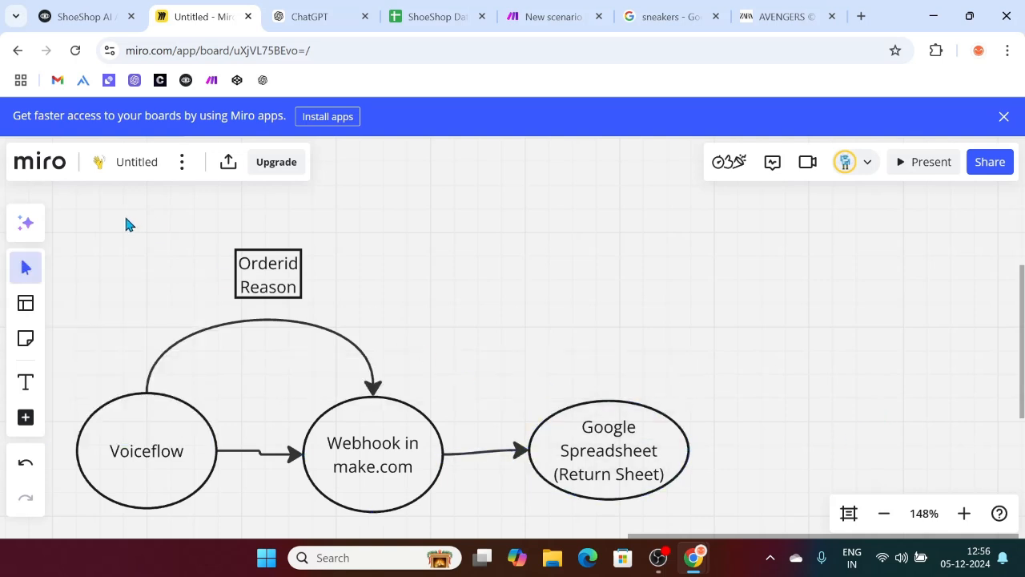
Step: Duplicate the Orderid Reason box with its curved arrow and place it between the two ellipses
drag(112, 229, 402, 357)
key(ctrl+c)
key(ctrl+v)
mouse_move(482, 341)
mouse_down()
mouse_move(505, 350)
mouse_move(494, 354)
mouse_up()
click(818, 332)
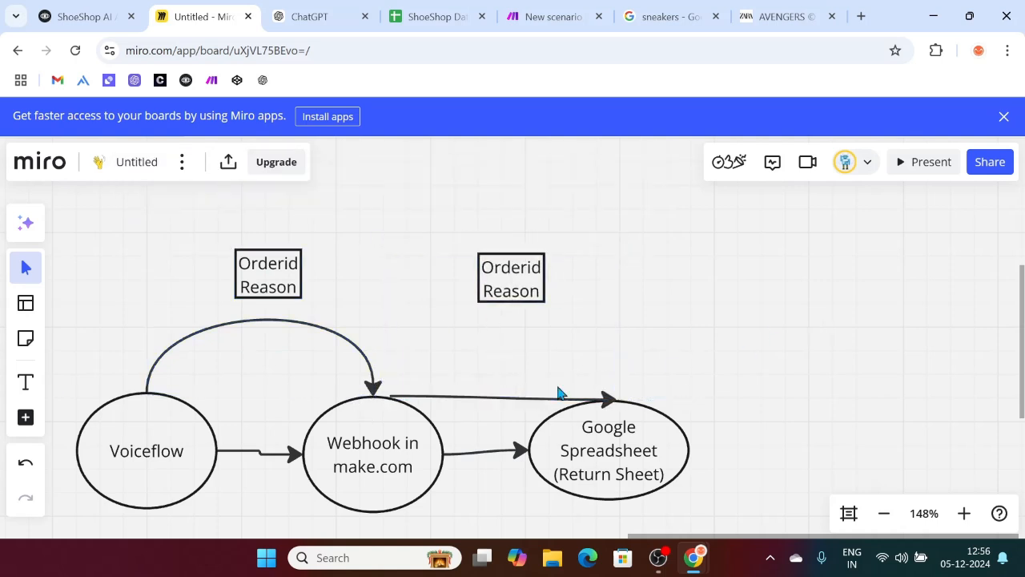
Step: Thicken the arrow to Google Spreadsheet and bend it upward into a curve
click(479, 399)
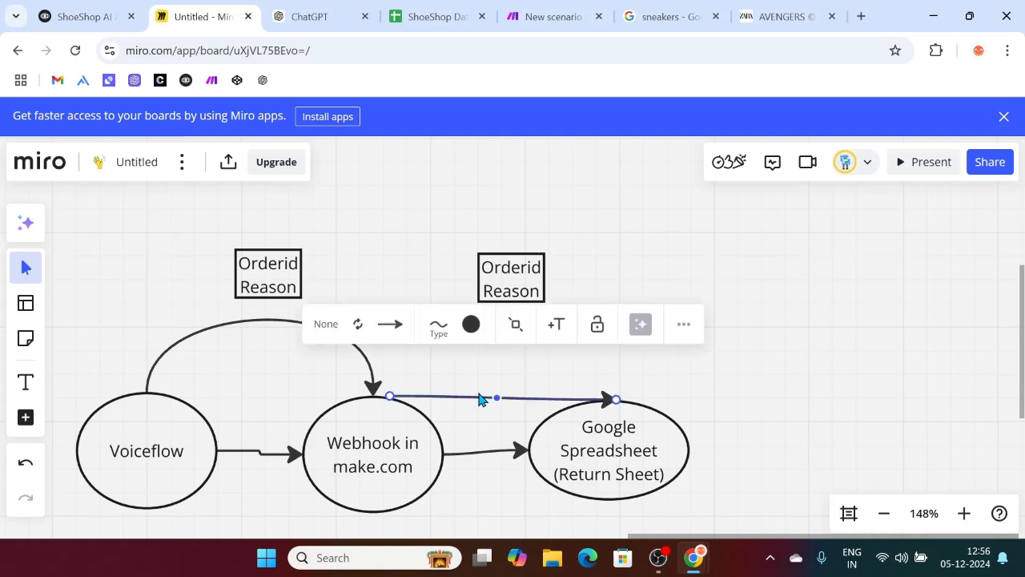
click(444, 345)
mouse_move(416, 378)
mouse_down()
mouse_move(440, 378)
mouse_move(417, 382)
mouse_up()
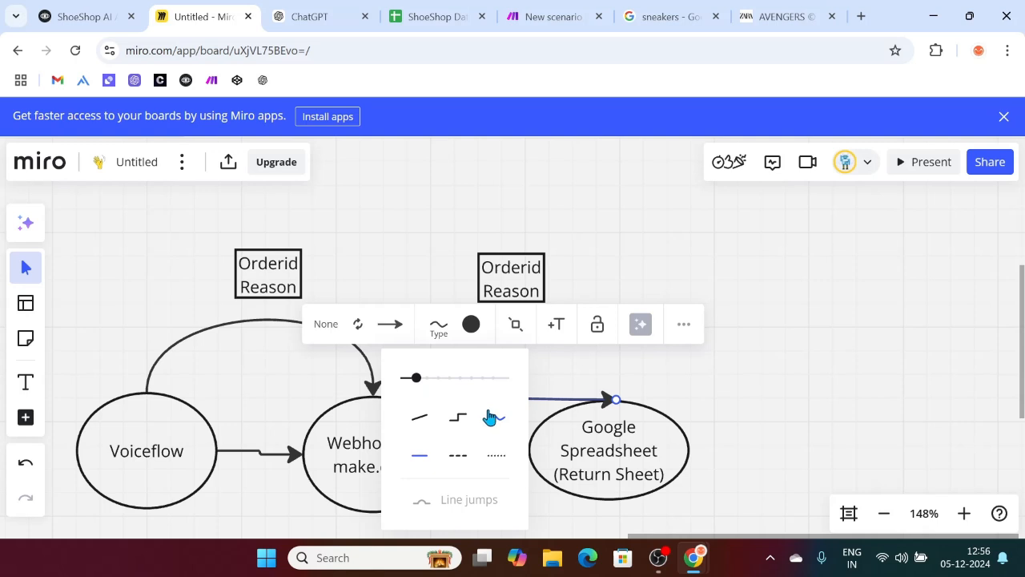
click(761, 397)
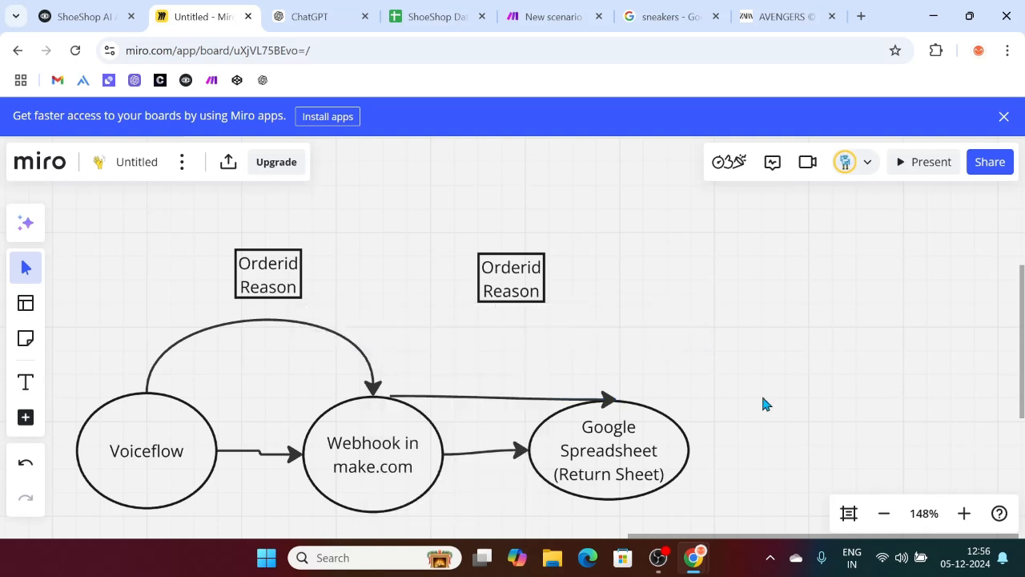
click(492, 399)
drag(496, 398, 497, 341)
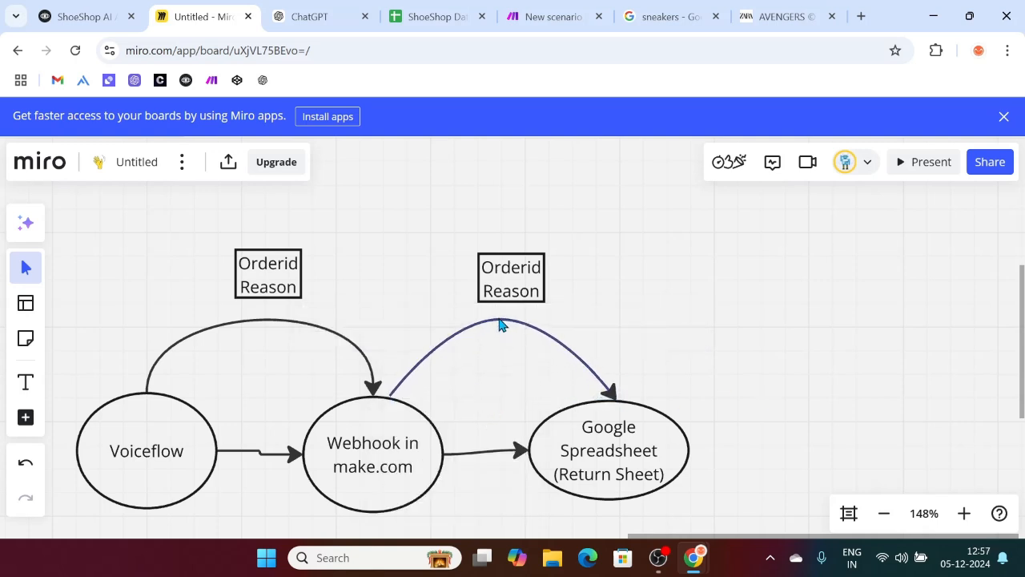
click(764, 307)
scroll(764, 306, down, 2)
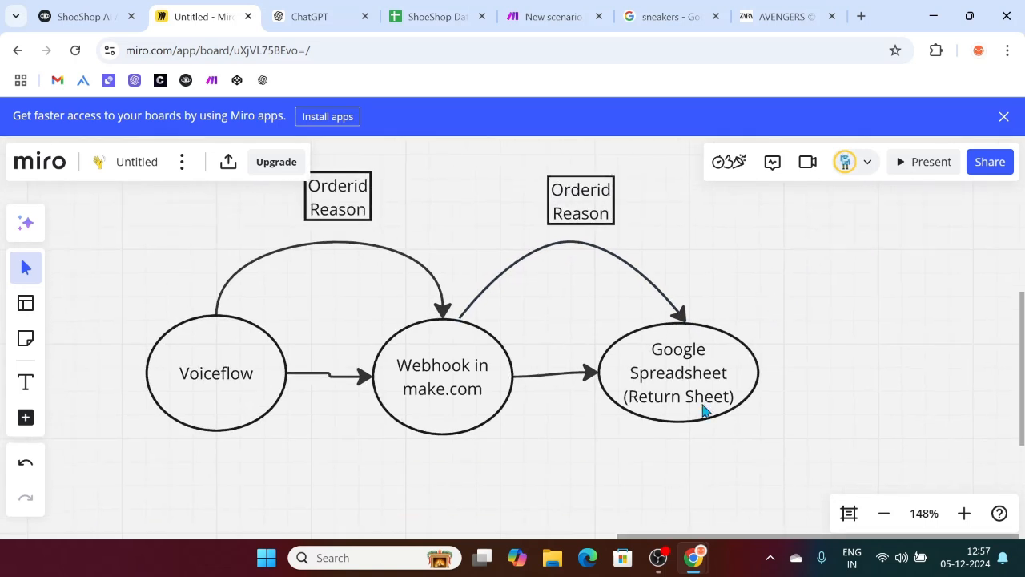
scroll(510, 377, up, 2)
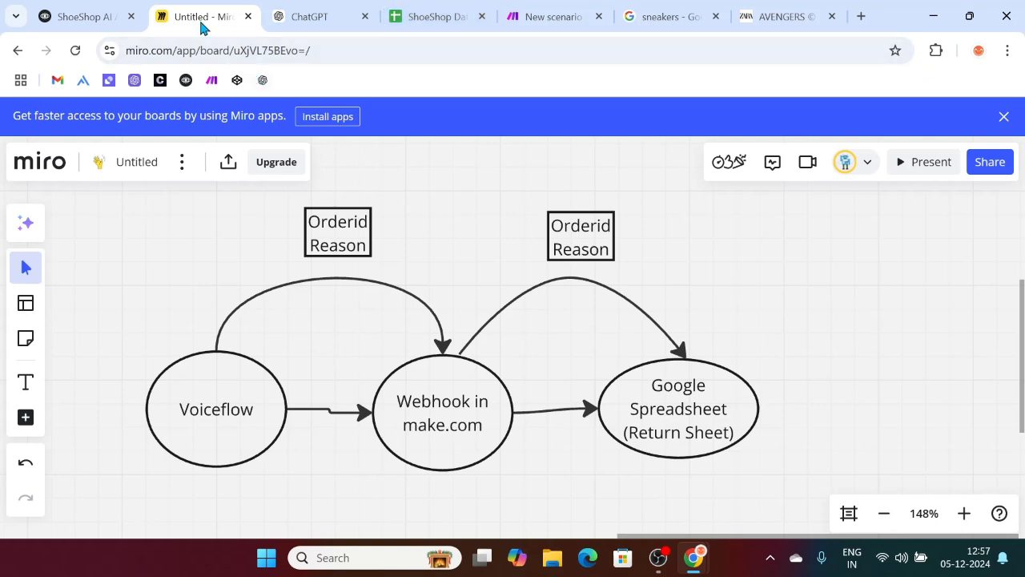
Step: In Voiceflow, add a Talk > Message block on the webhook block's Fail path
click(68, 6)
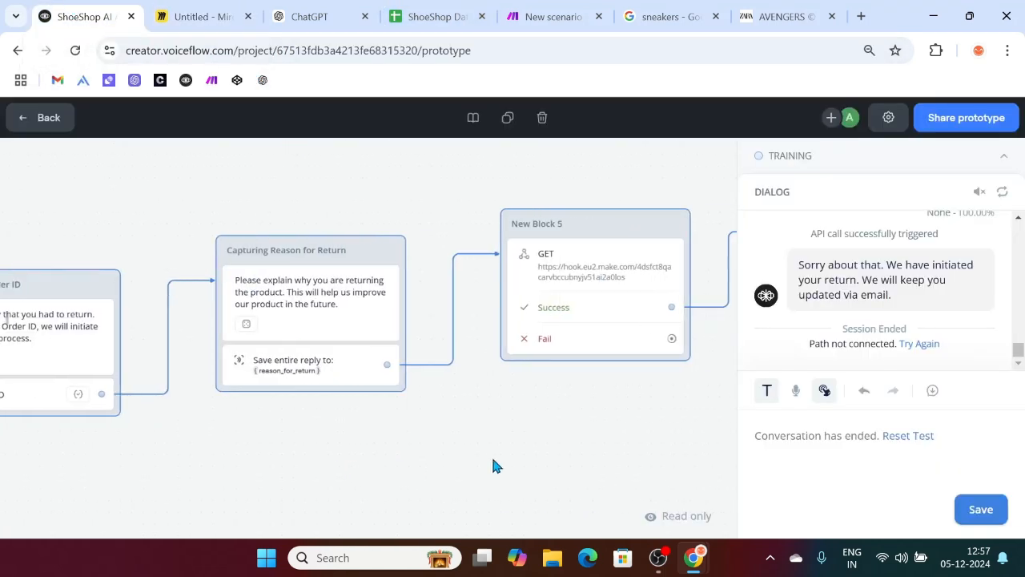
click(661, 295)
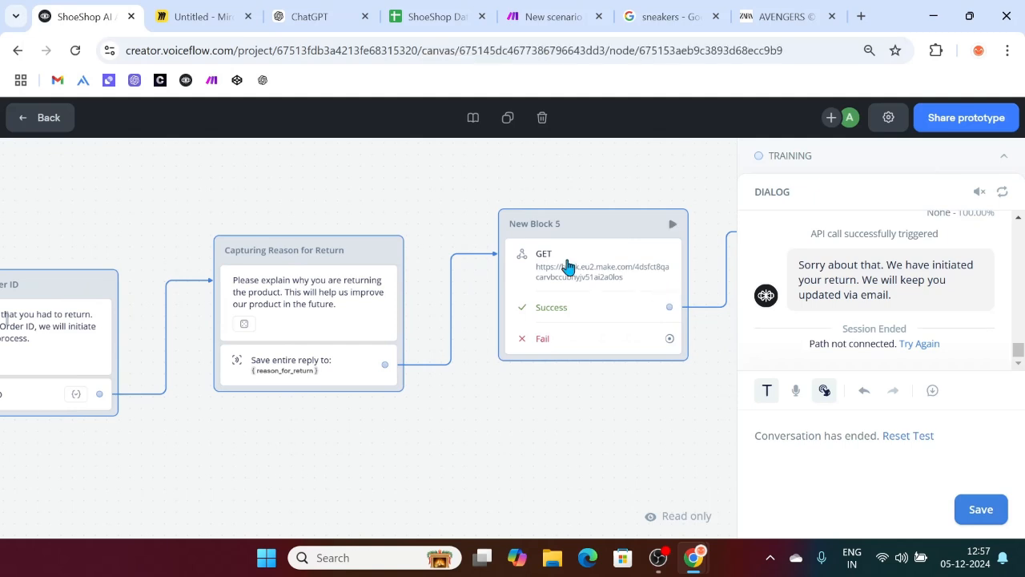
click(536, 455)
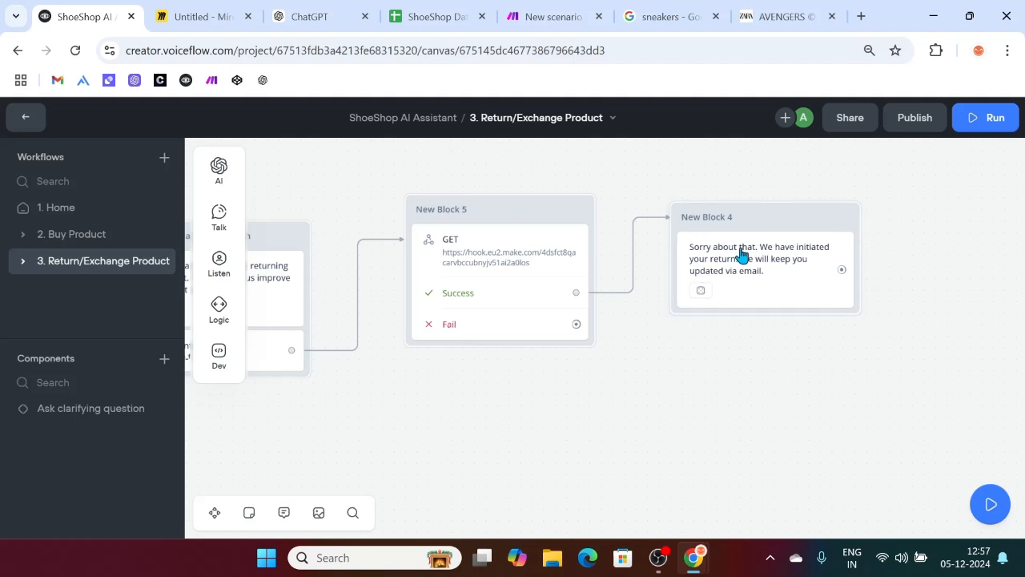
drag(576, 325, 706, 374)
mouse_move(773, 370)
mouse_move(774, 227)
click(867, 230)
Step: Write 'Sorry, something went wrong from our side. Try again later.' and move the block under the success message
click(820, 220)
text(Sorr)
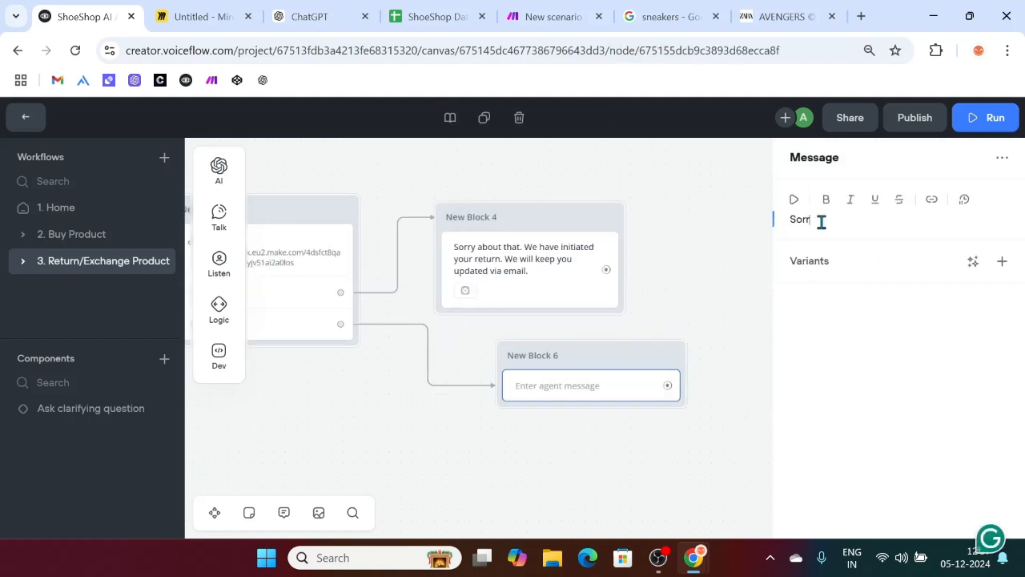
text(y something went wrong fro)
key(BackSpace)
key(BackSpace)
text(rom our )
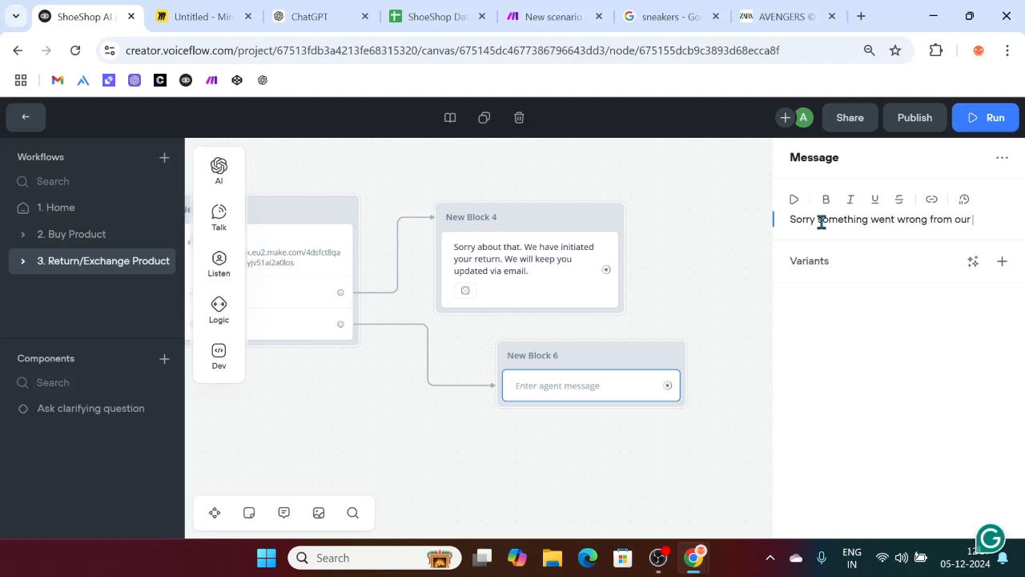
text(side. Try again later.)
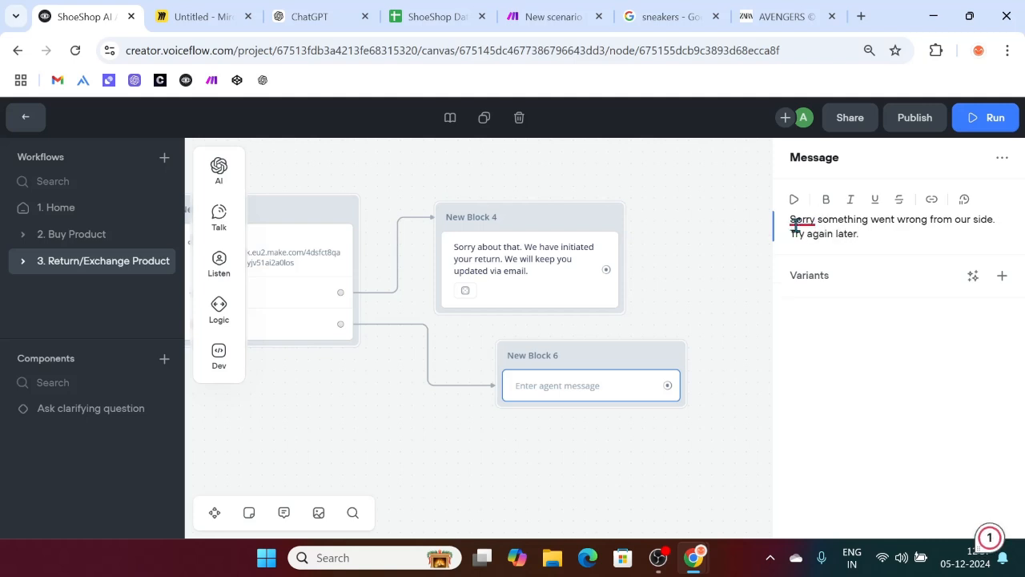
mouse_move(798, 223)
click(582, 265)
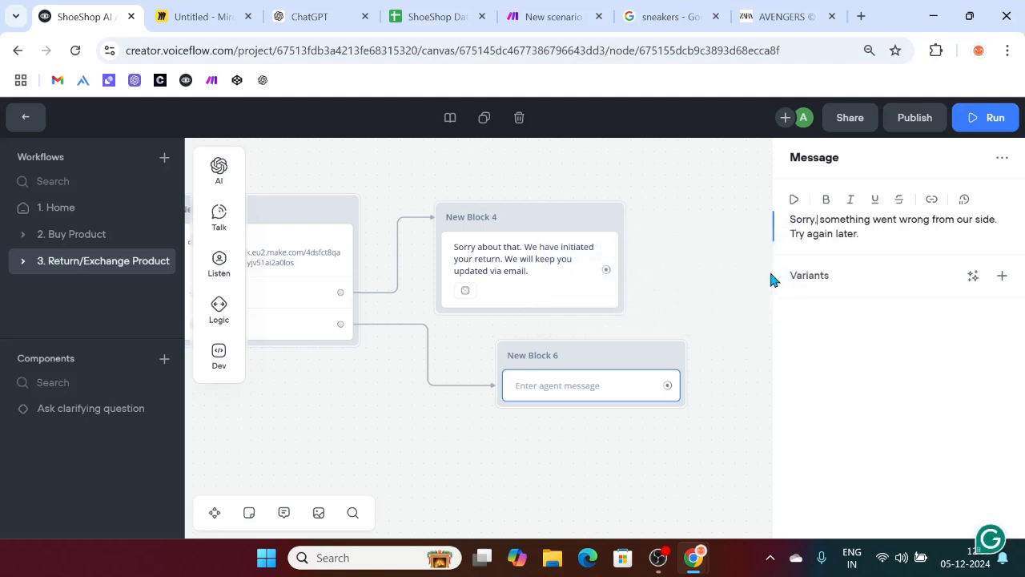
click(849, 303)
drag(590, 360, 508, 350)
scroll(415, 418, left, 5)
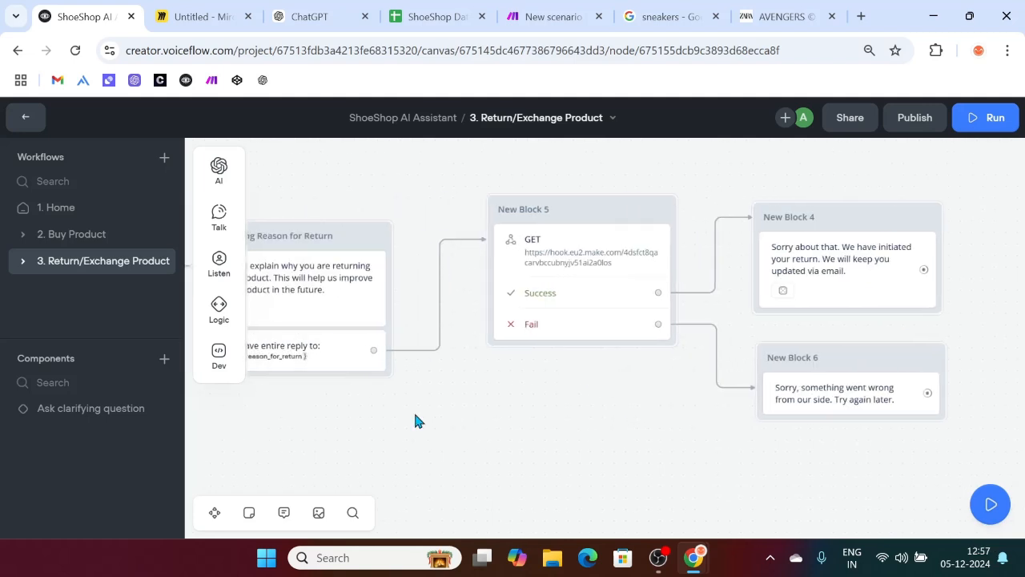
Step: Rename the webhook block to 'Passing the info to webhook'
scroll(661, 378, right, 3)
scroll(661, 378, right, 2)
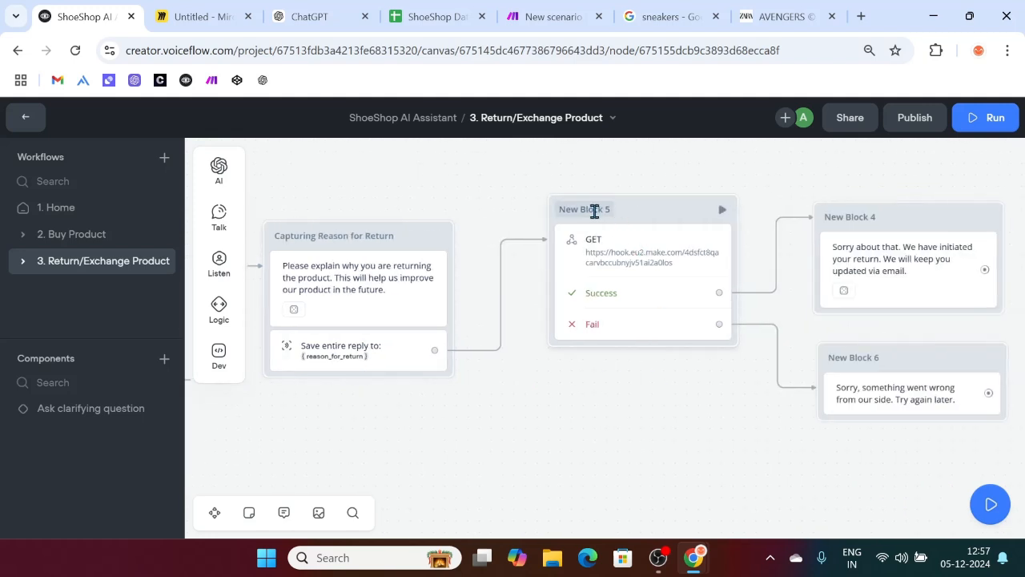
double_click(593, 210)
text(Passing the info to webhook)
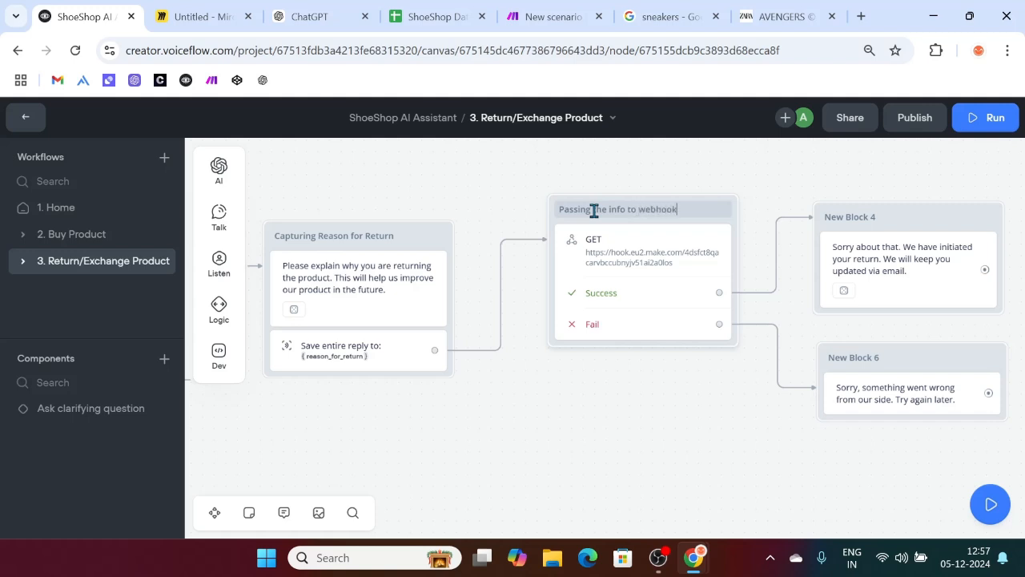
click(661, 428)
Step: Rename New Block 4 to Success and New Block 6 to Fail, then open the Success reply
scroll(662, 428, right, 3)
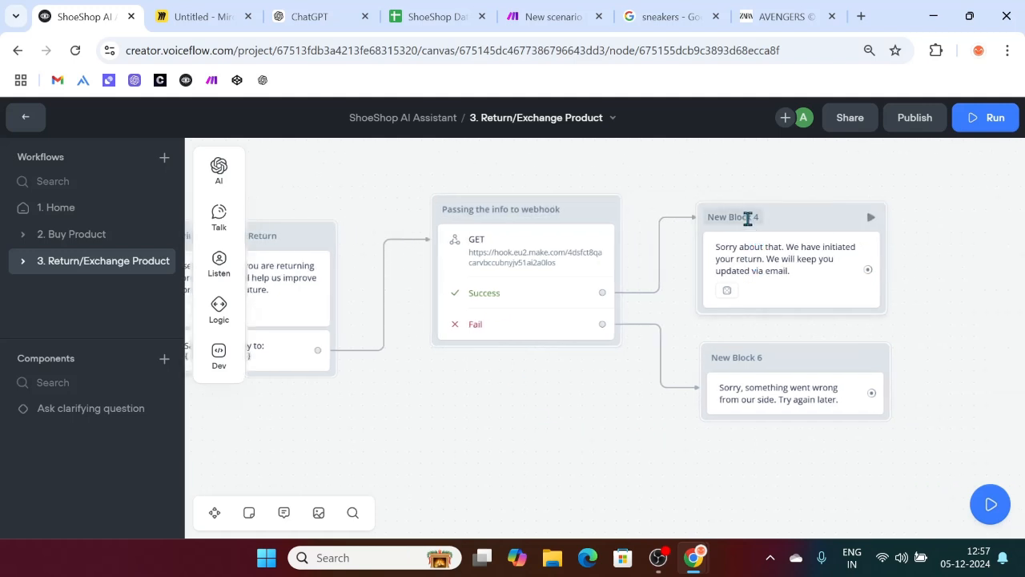
double_click(748, 217)
key(BackSpace)
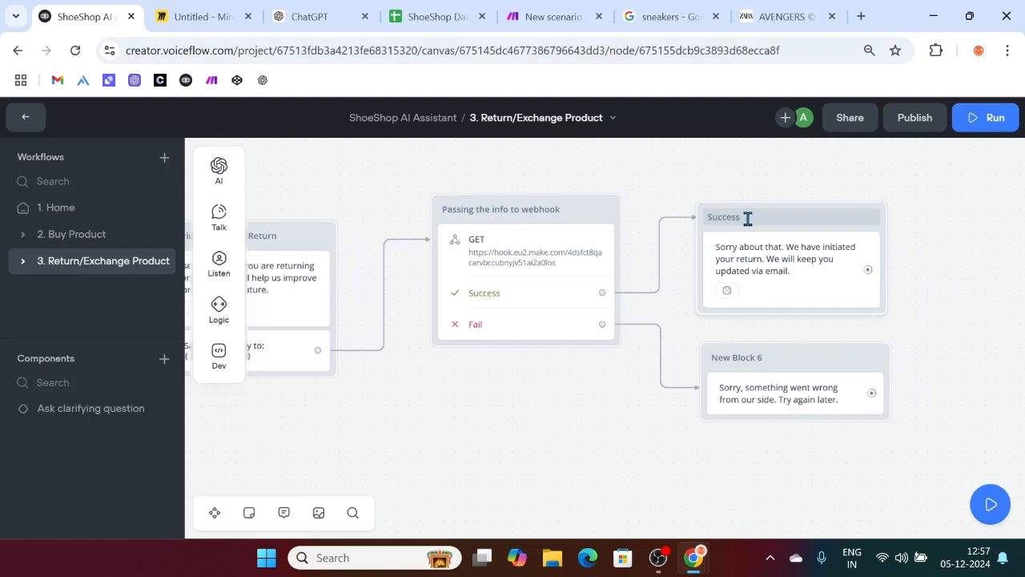
double_click(744, 355)
key(BackSpace)
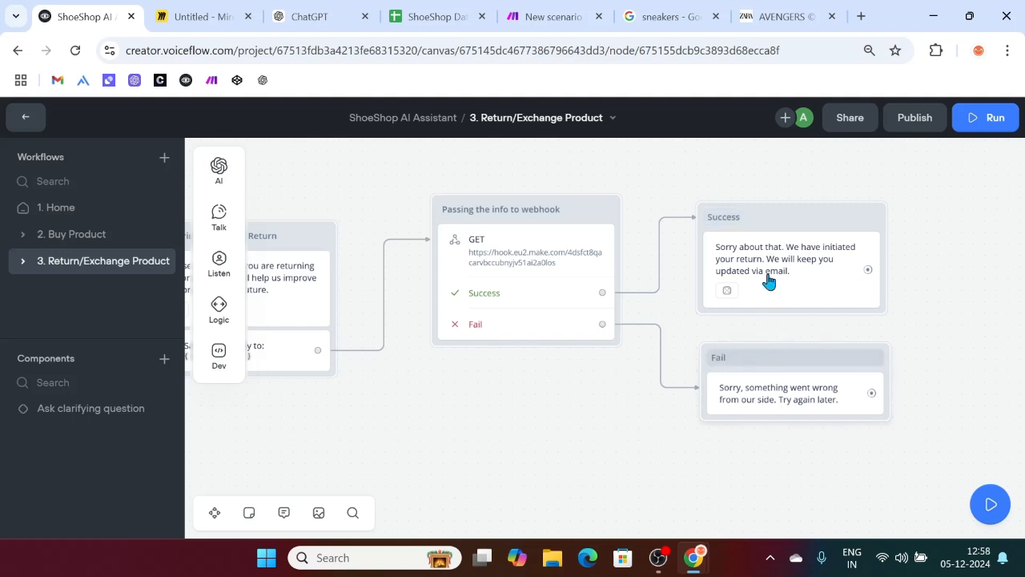
click(761, 225)
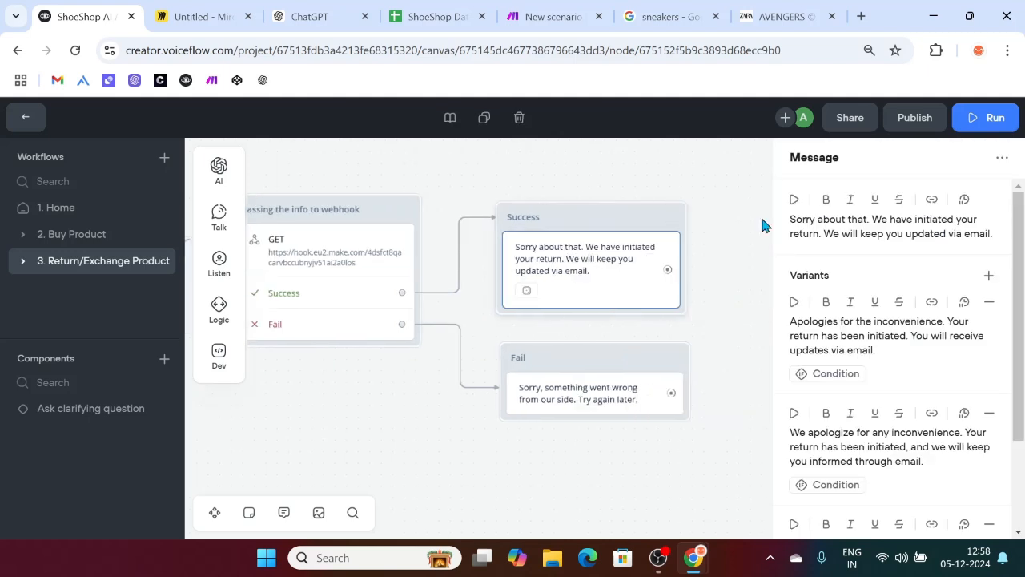
Step: Set the Success block's colour to green and the Fail block's to red
right_click(592, 219)
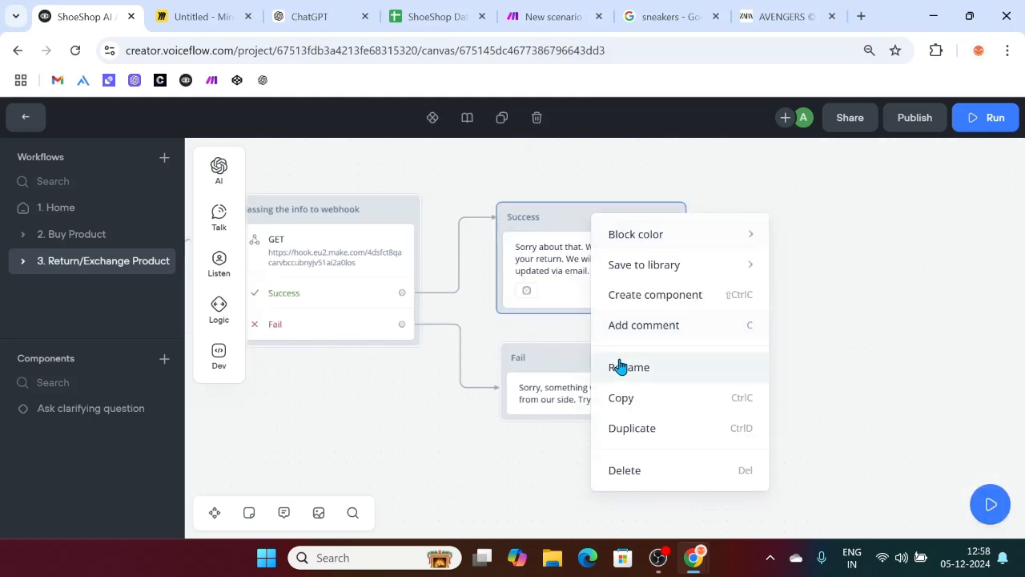
mouse_move(652, 238)
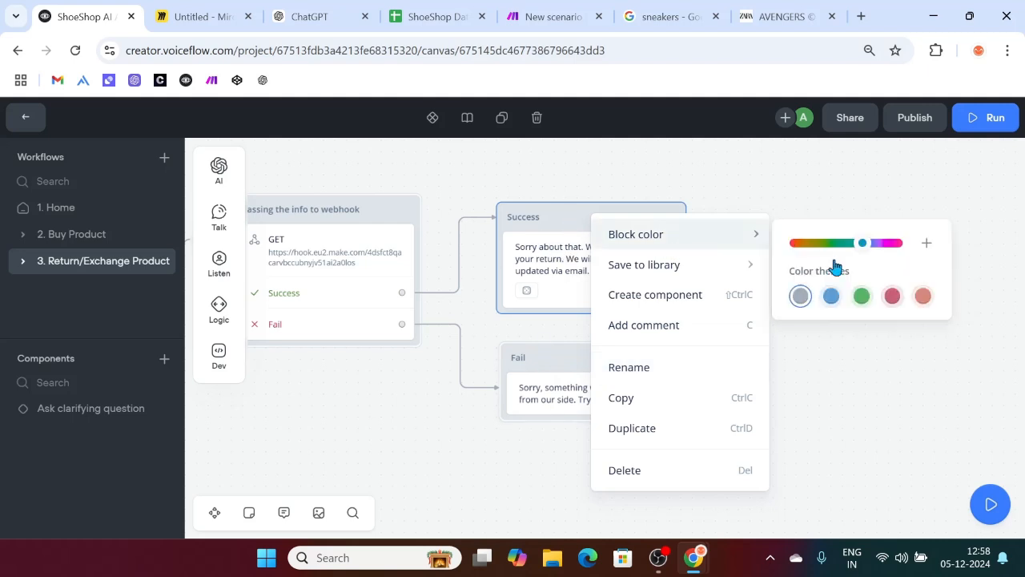
click(860, 297)
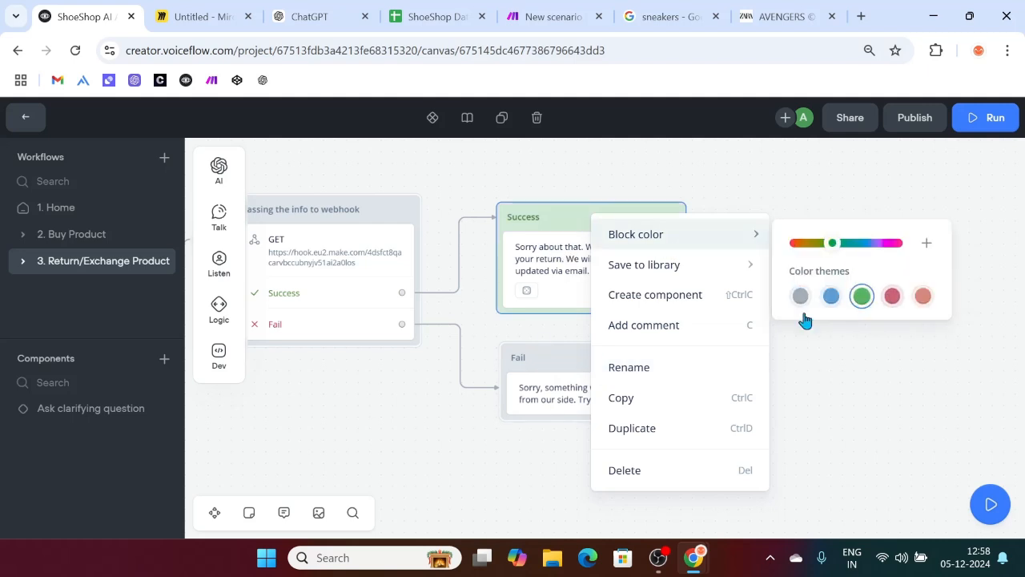
right_click(563, 359)
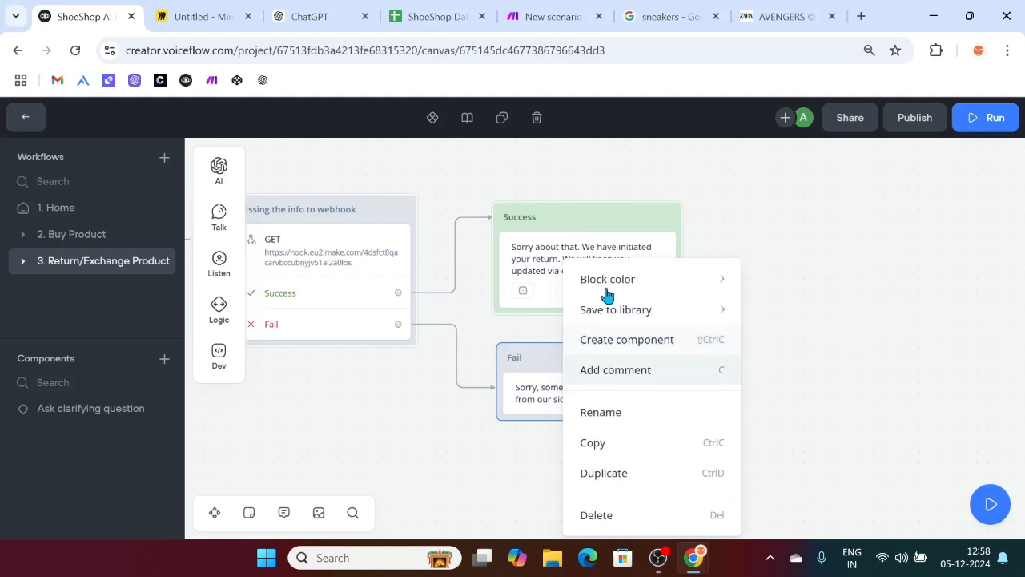
mouse_move(632, 278)
click(865, 344)
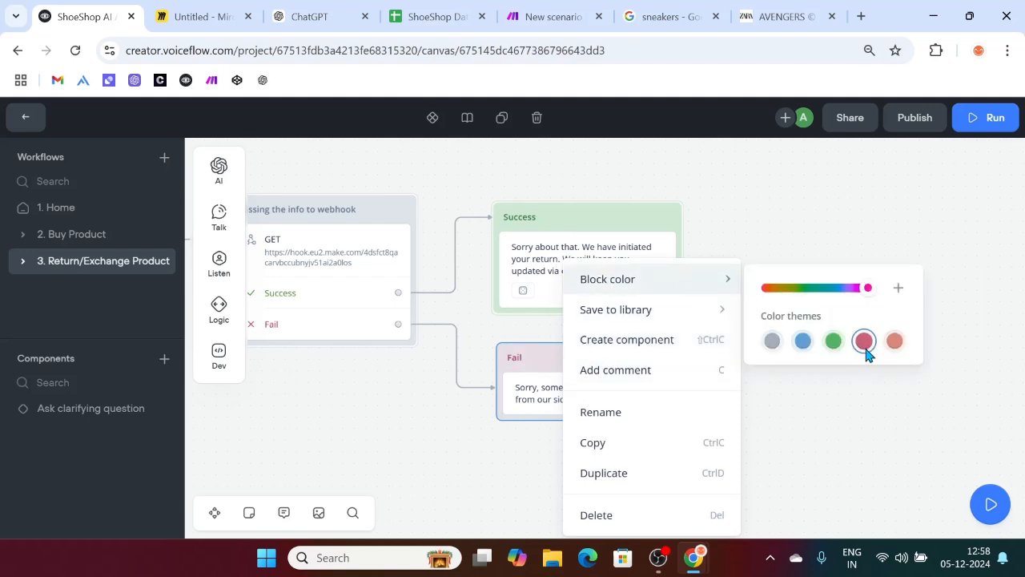
Step: Slide the webhook block's colour hue to purple
scroll(366, 400, left, 2)
scroll(366, 400, up, 1)
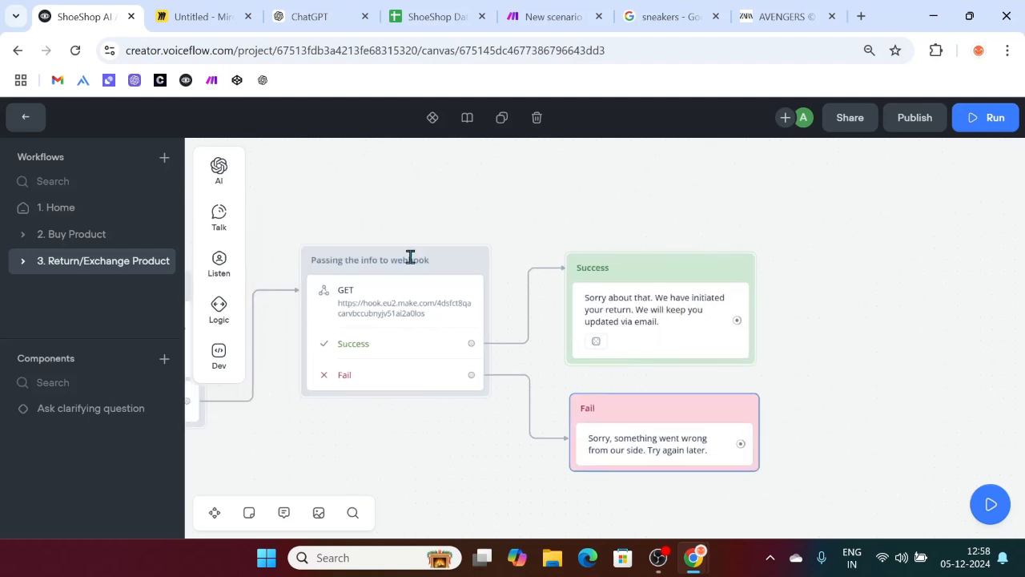
right_click(417, 257)
click(339, 222)
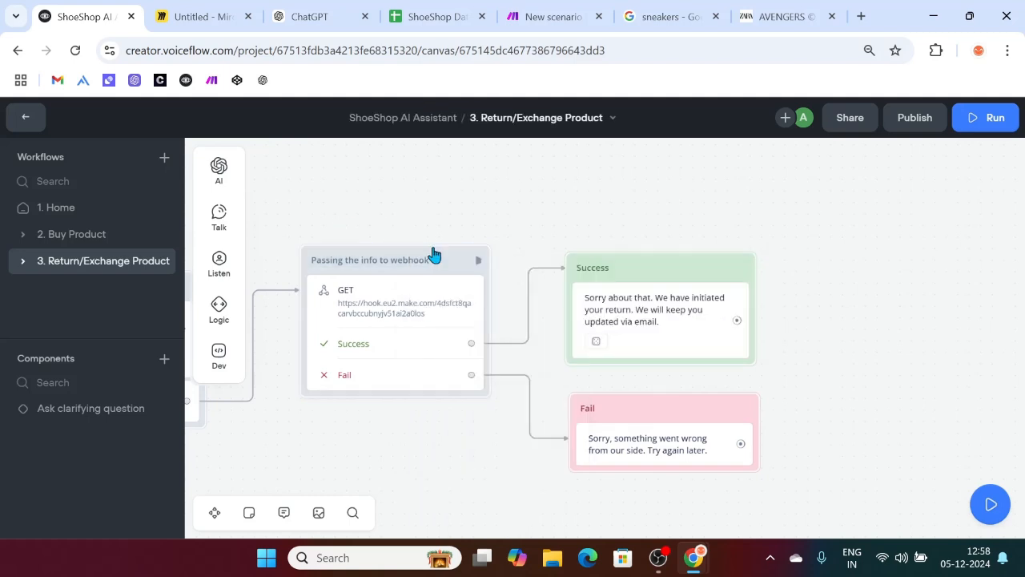
right_click(449, 262)
mouse_move(608, 276)
drag(713, 287, 732, 288)
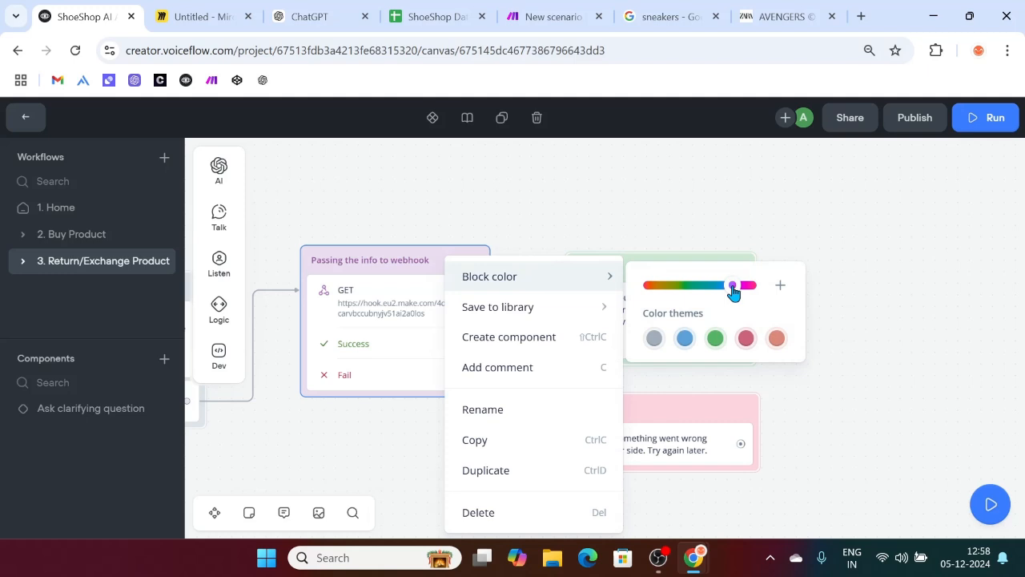
click(612, 165)
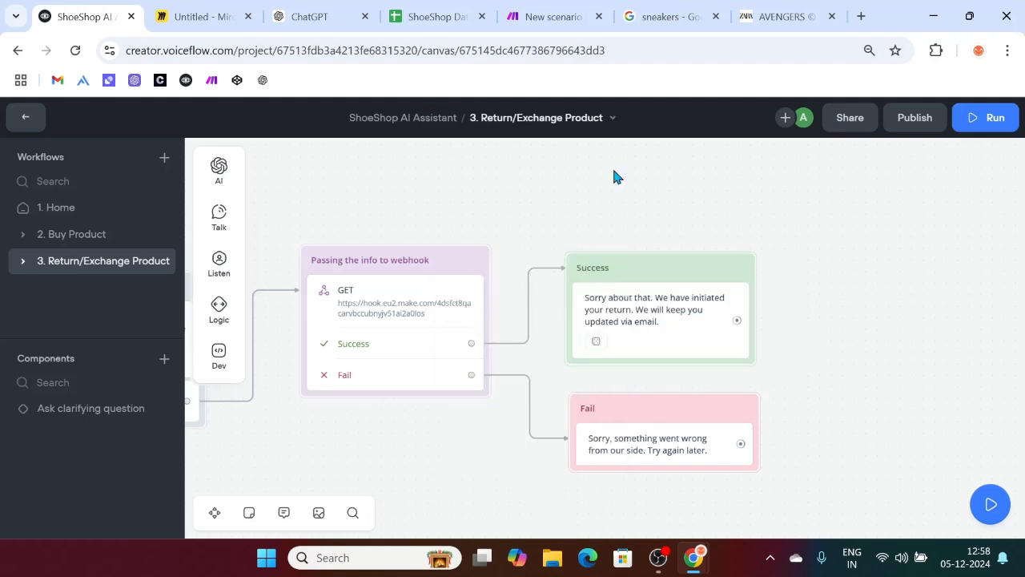
Step: After glancing at Make, pan to Return/Exchange and drag a new step from the 'I want to exchange for a new one' option
click(535, 12)
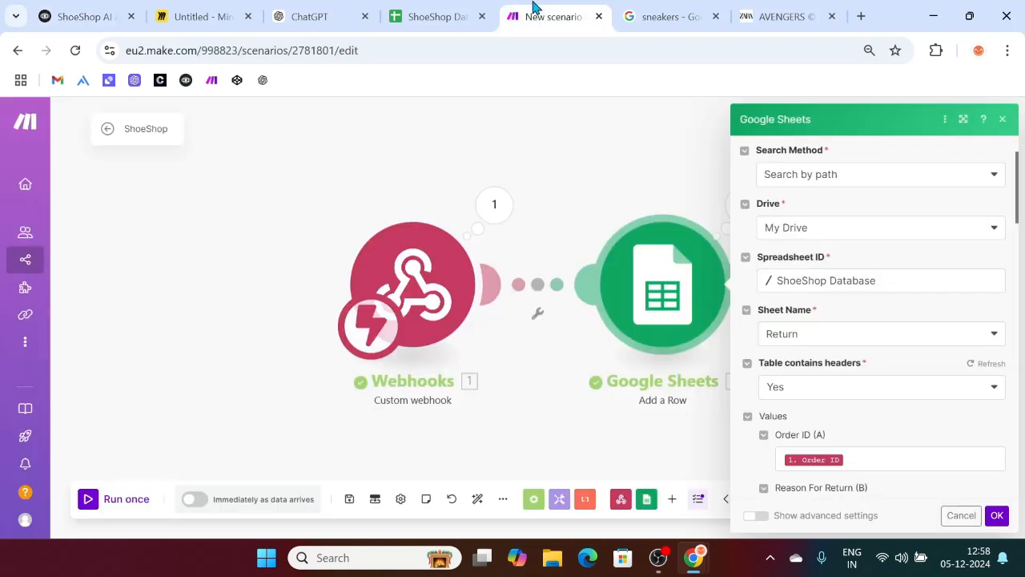
mouse_move(4, 152)
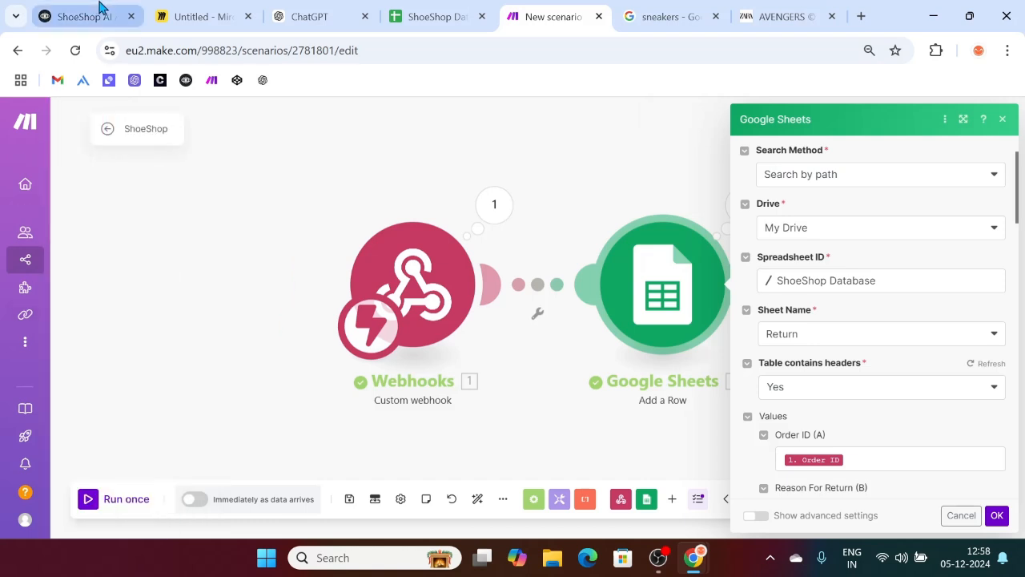
click(96, 11)
scroll(405, 318, left, 5)
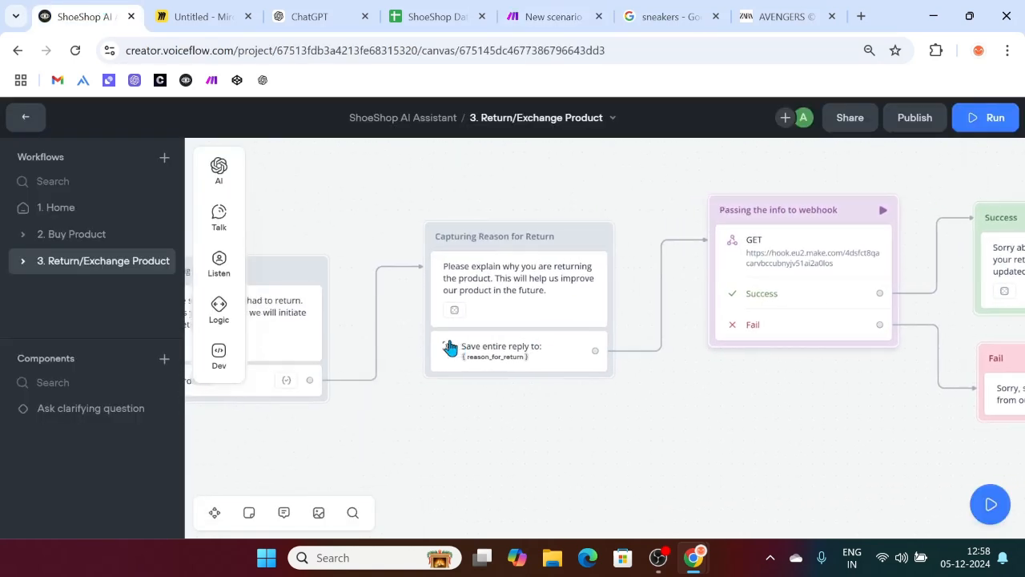
scroll(670, 263, left, 5)
scroll(670, 263, down, 3)
scroll(670, 264, up, 2)
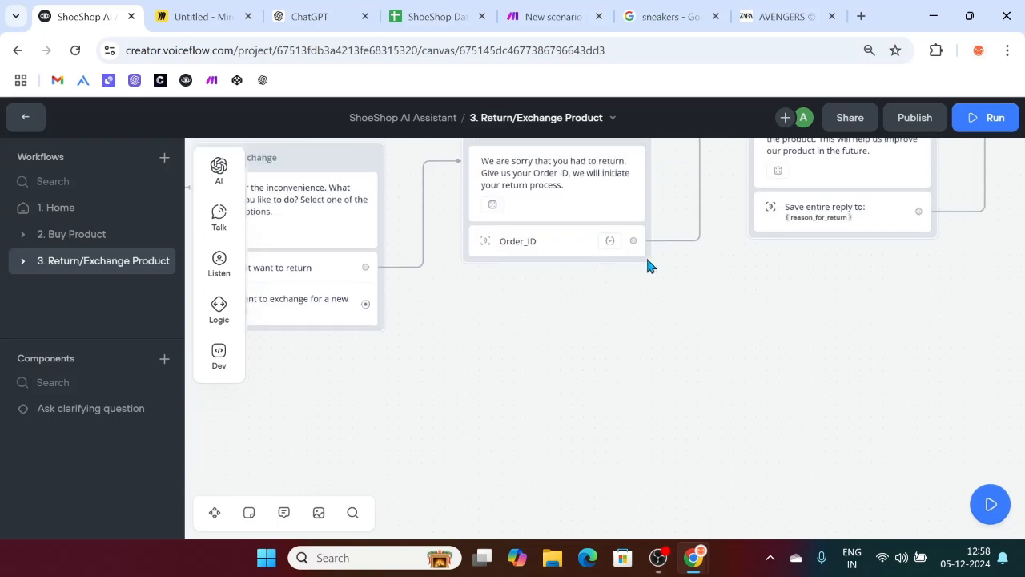
scroll(396, 339, left, 5)
scroll(745, 283, right, 10)
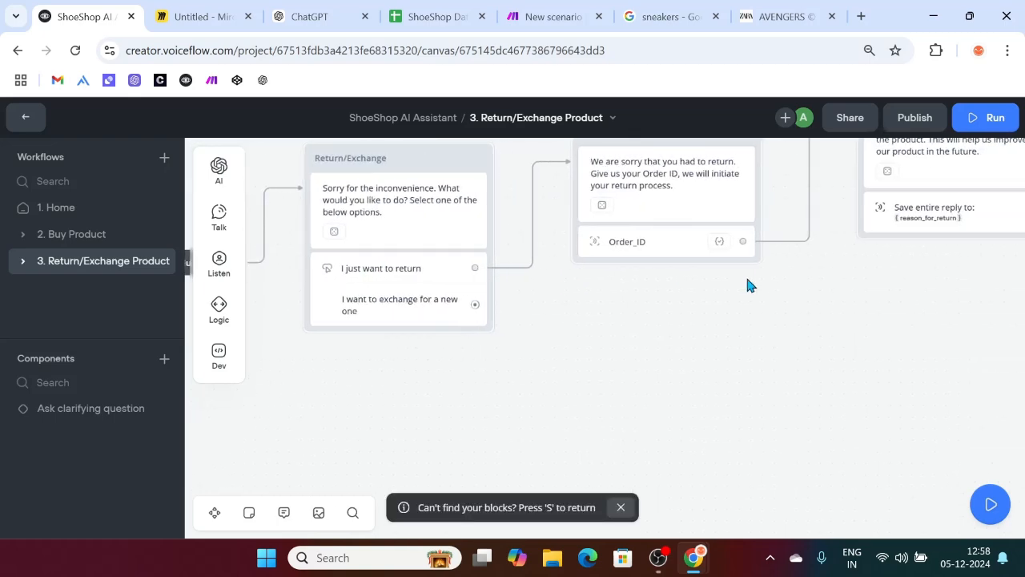
scroll(746, 284, up, 2)
scroll(747, 286, right, 5)
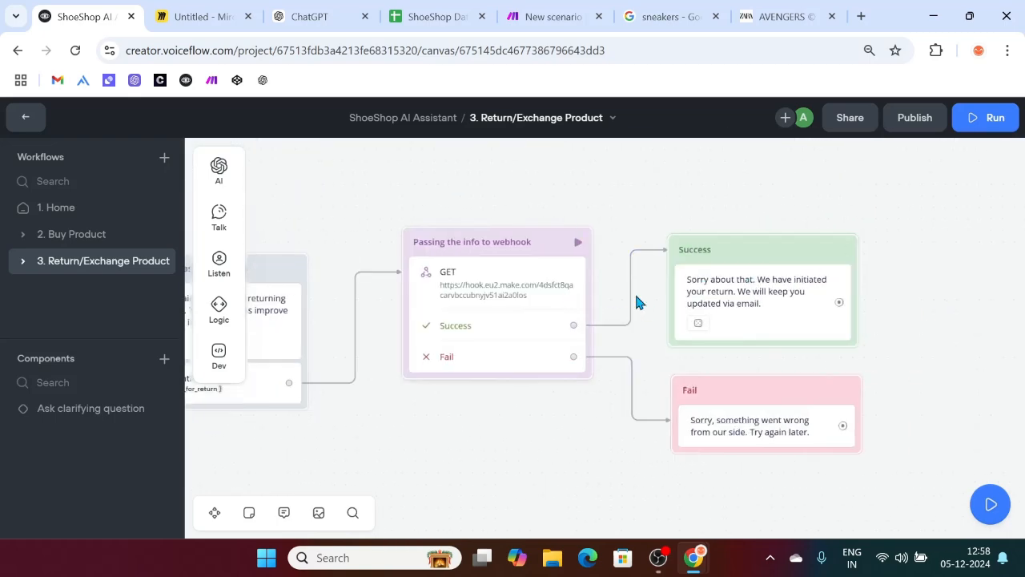
scroll(638, 299, down, 3)
scroll(638, 301, left, 8)
scroll(636, 299, left, 8)
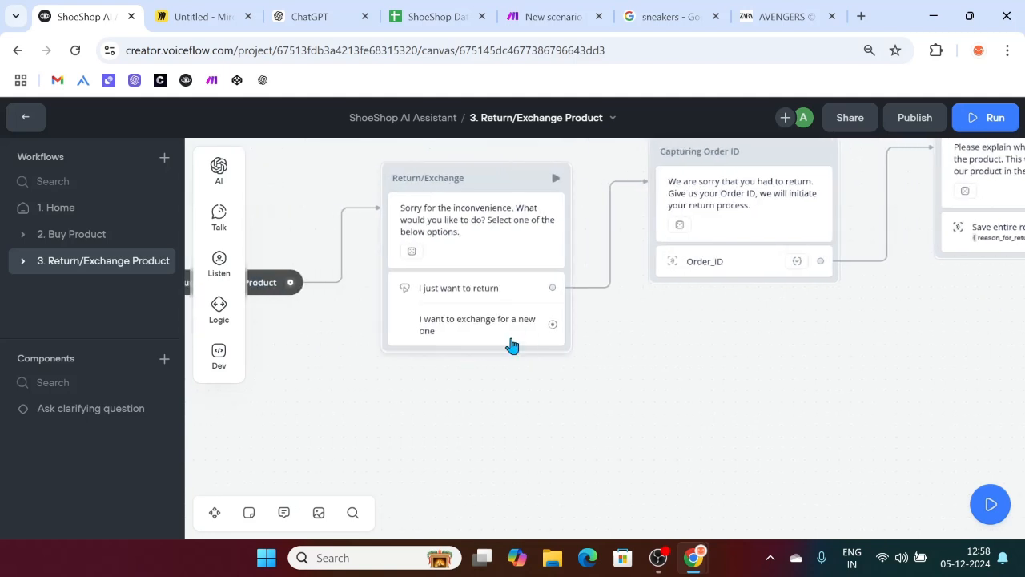
scroll(496, 340, right, 3)
drag(396, 325, 494, 391)
Step: Add a message block reading 'We are sorry that you have to exchange. Give us' after the exchange option
mouse_move(548, 244)
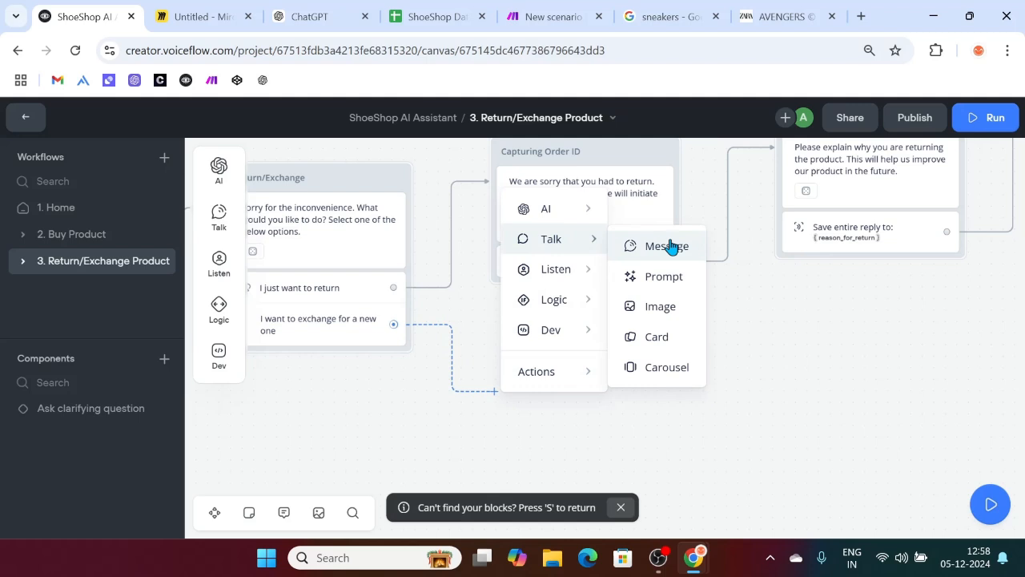
click(670, 244)
click(859, 220)
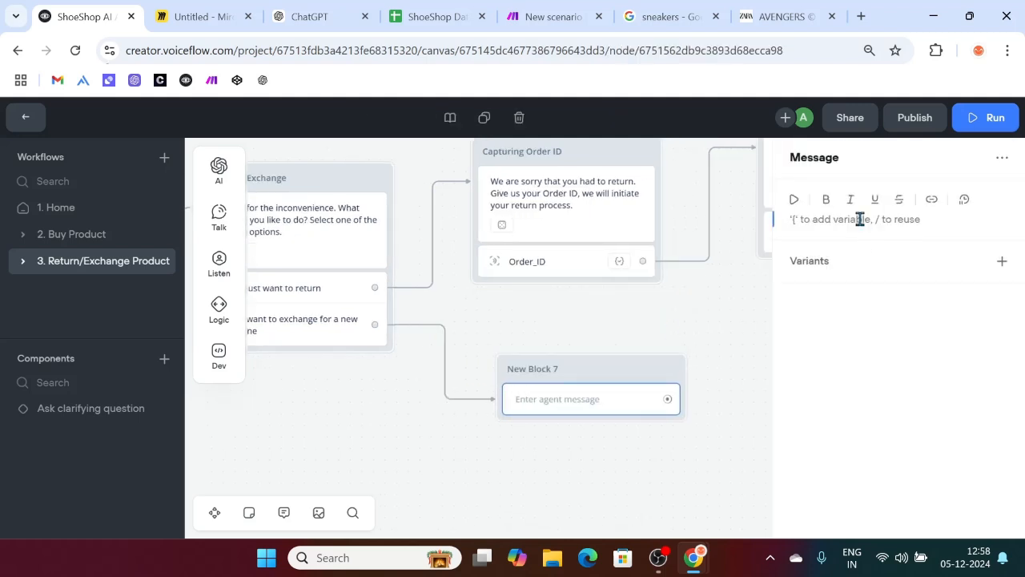
text(S)
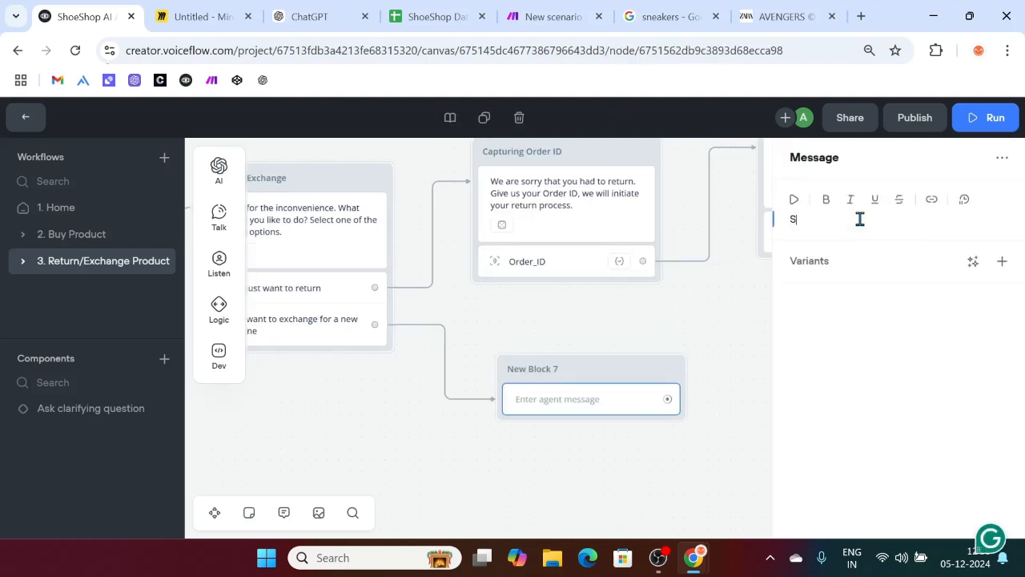
key(BackSpace)
text(We)
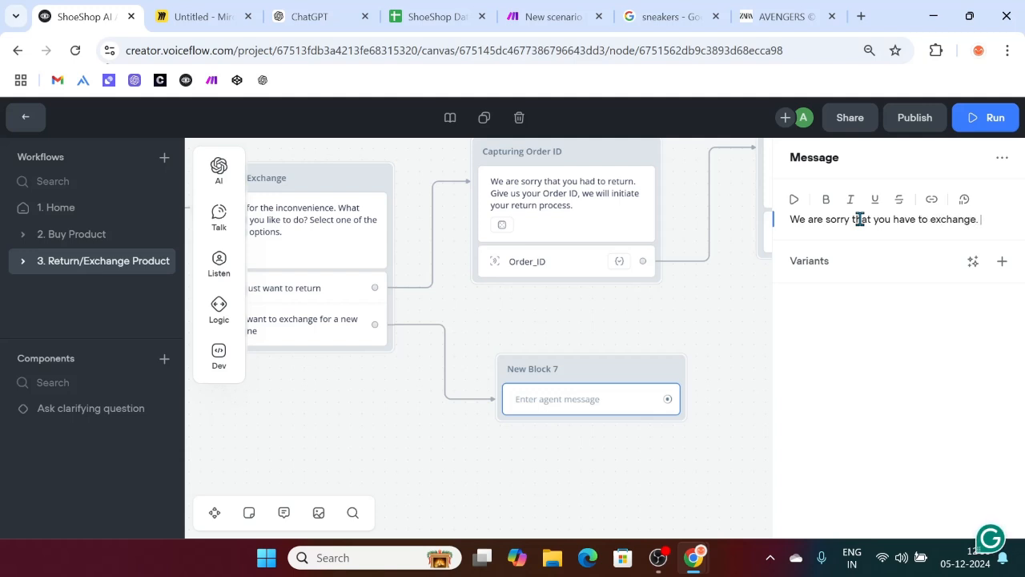
text(us)
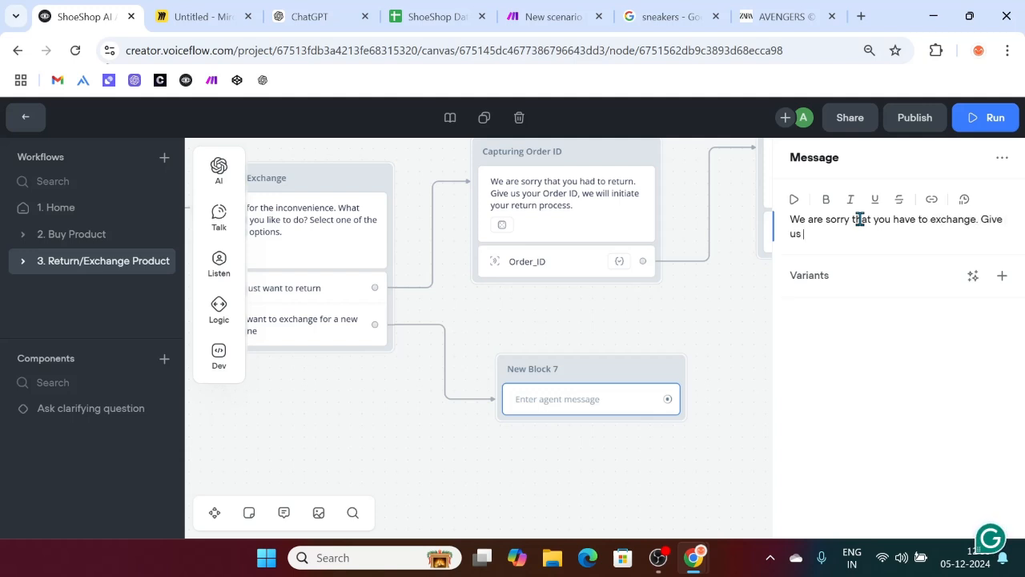
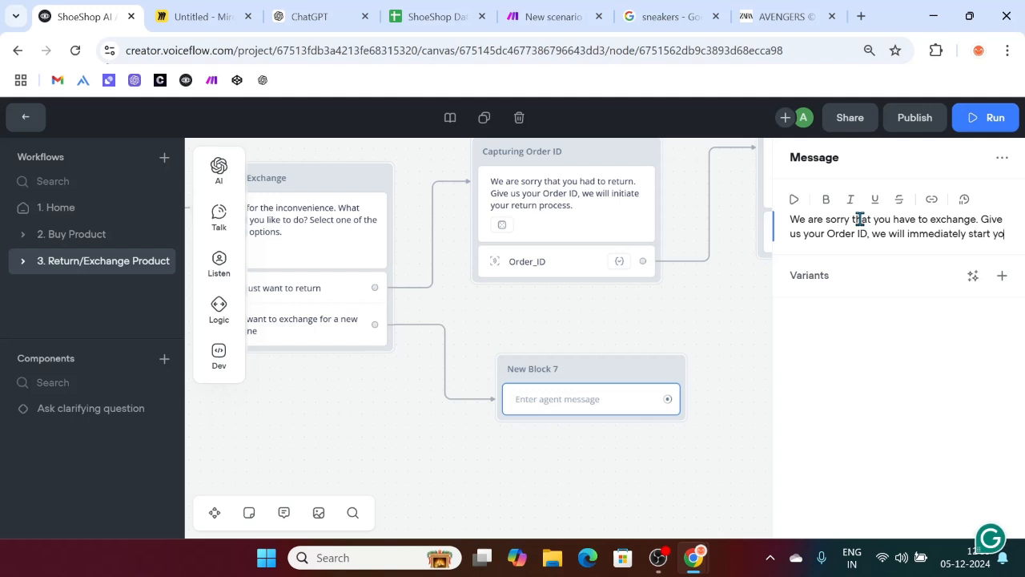
Step: Finish the exchange message asking for the Order ID and add three AI-generated variants
text(our exchange process.)
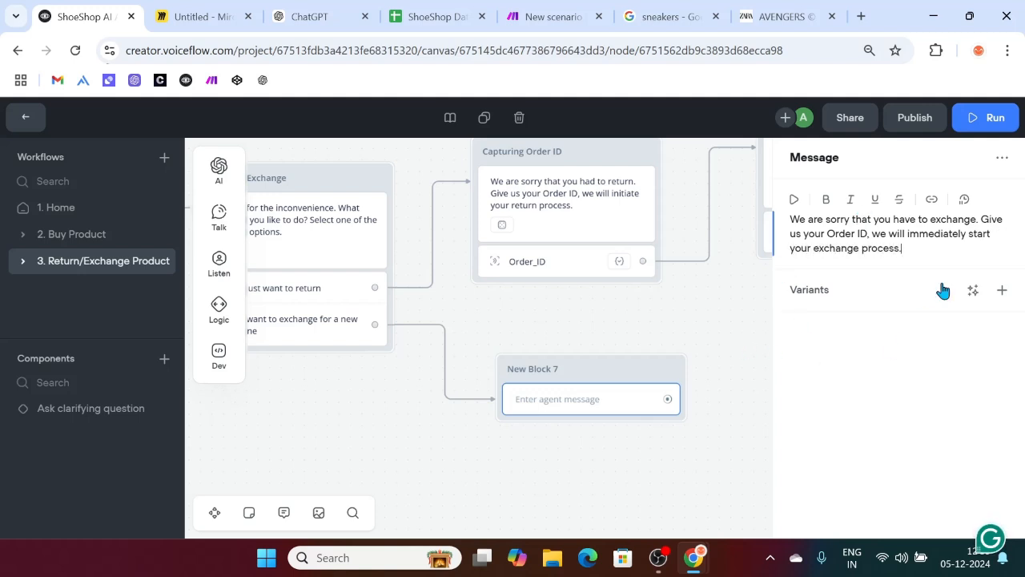
click(972, 289)
click(970, 344)
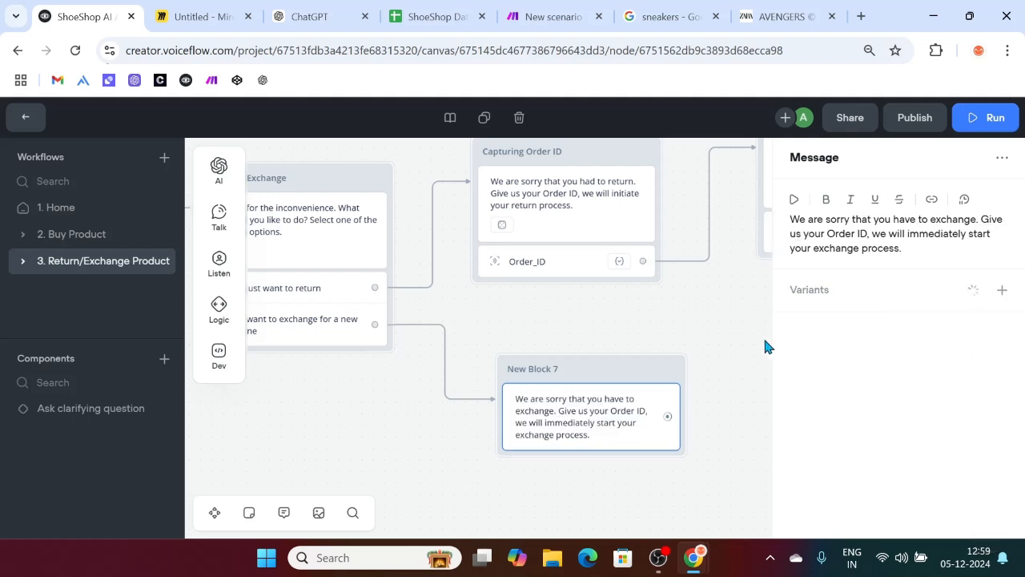
scroll(757, 345, down, 2)
scroll(709, 319, up, 2)
drag(617, 374, 584, 372)
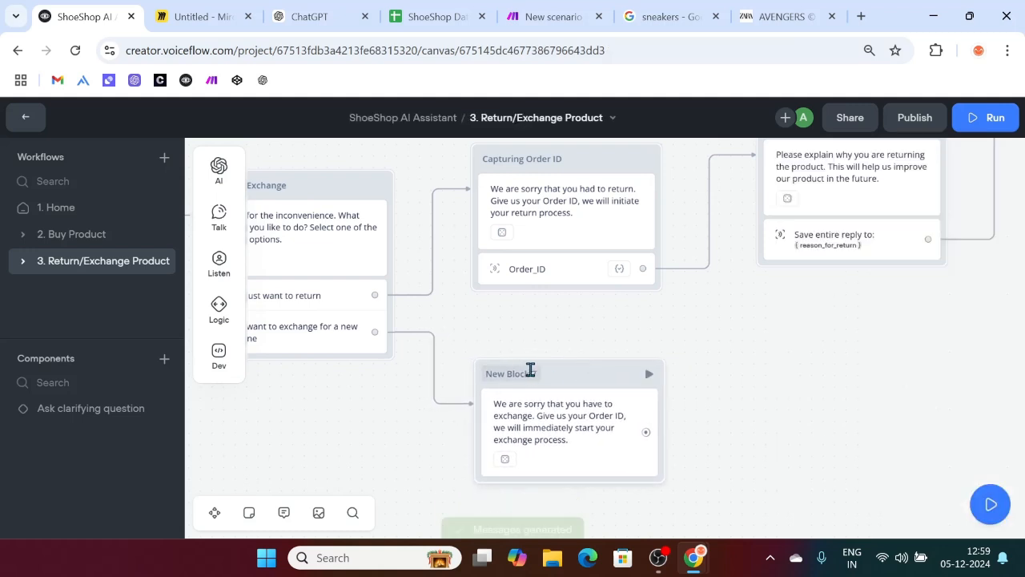
Step: Retitle the new block 'Capturing Order ID (Exchange)' and add '(Return)' to the return block's title
click(530, 371)
key(BackSpace)
text(Capturing Order ID (Exchange)
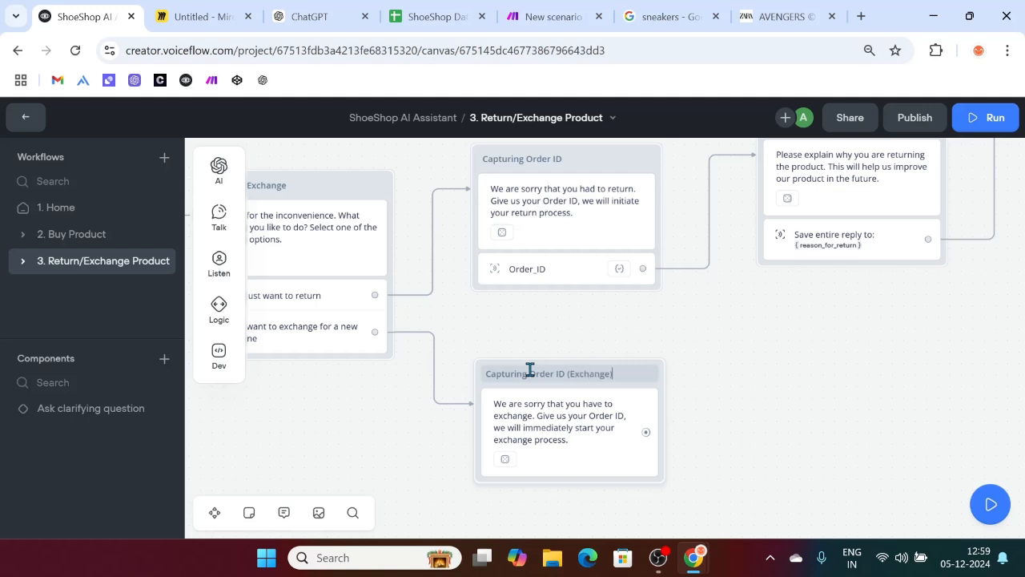
scroll(530, 370, up, 1)
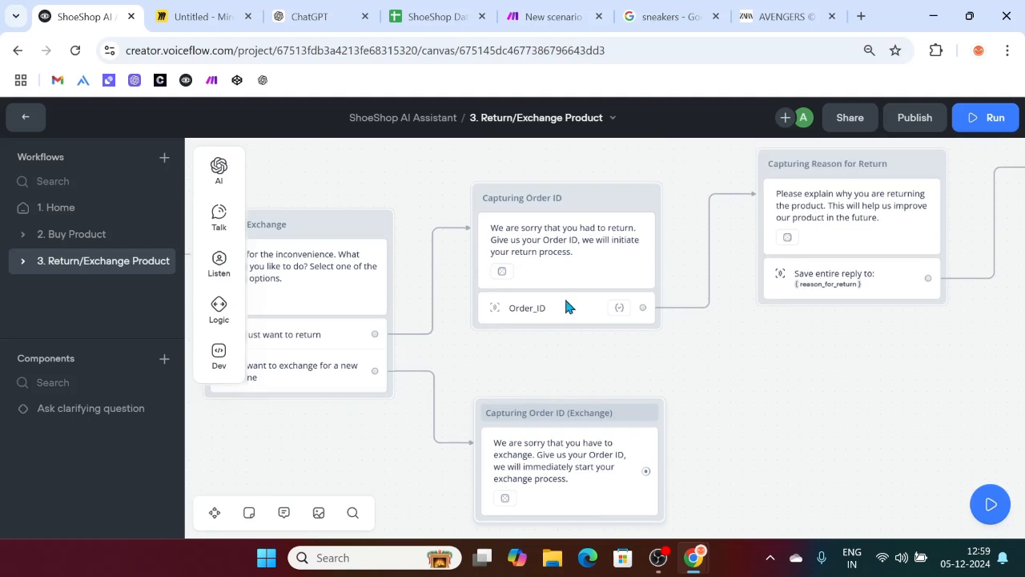
click(560, 198)
key(End)
text(()
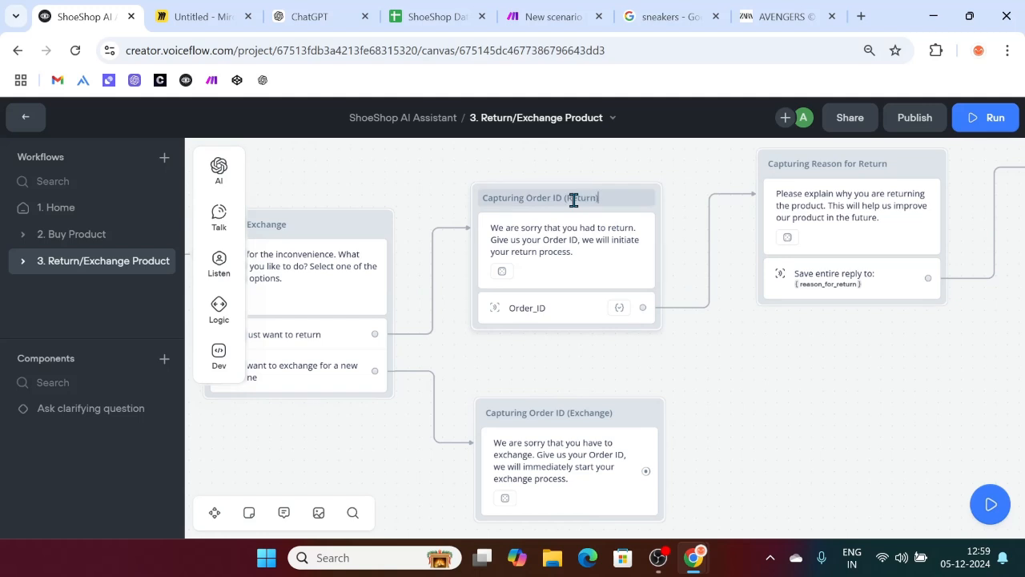
click(851, 431)
Step: Add a Capture step to the Exchange block that saves the reply to the Order_ID entity
scroll(723, 398, down, 3)
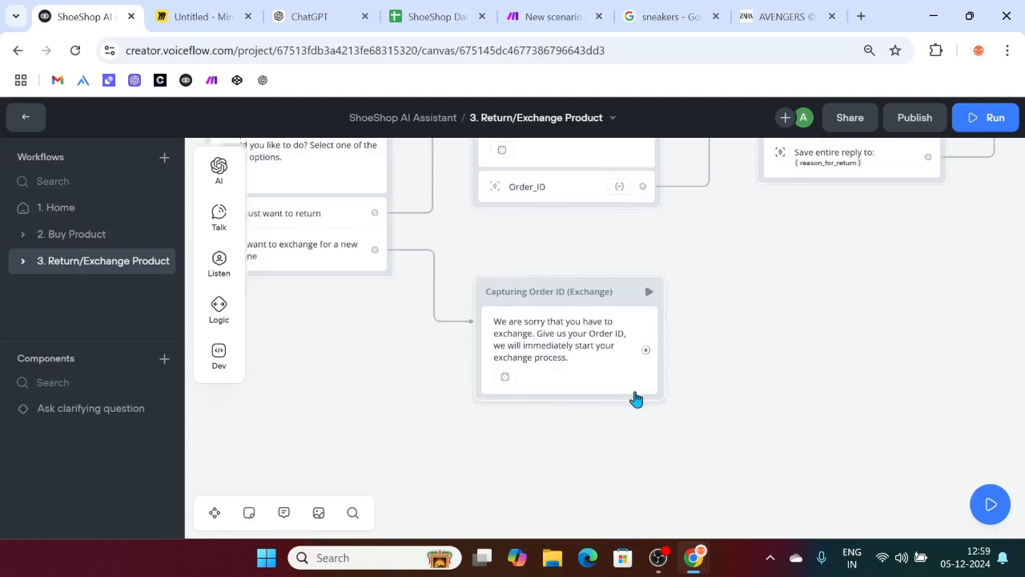
scroll(625, 404, right, 2)
mouse_move(220, 266)
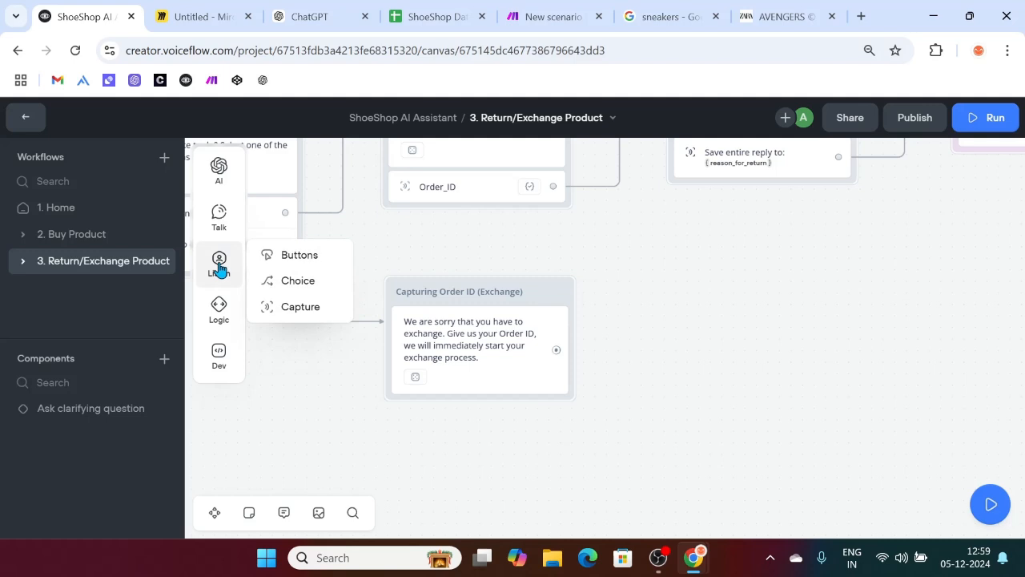
drag(297, 306, 443, 393)
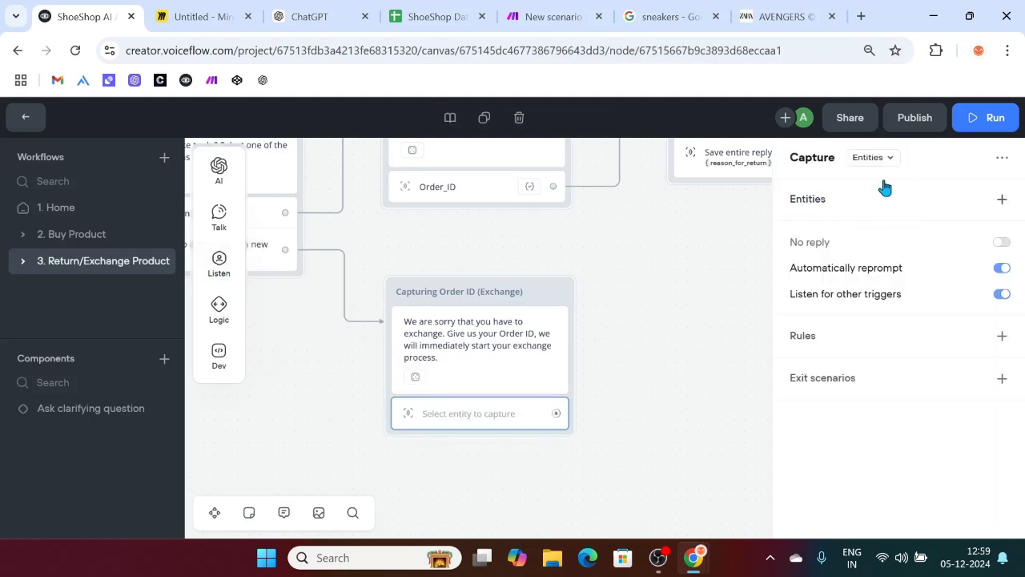
click(1000, 200)
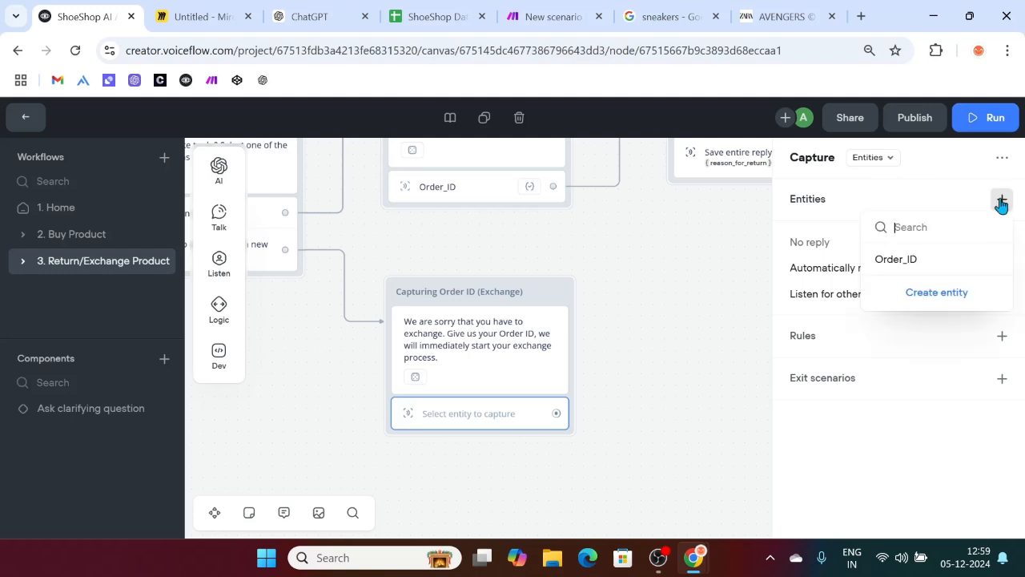
click(901, 261)
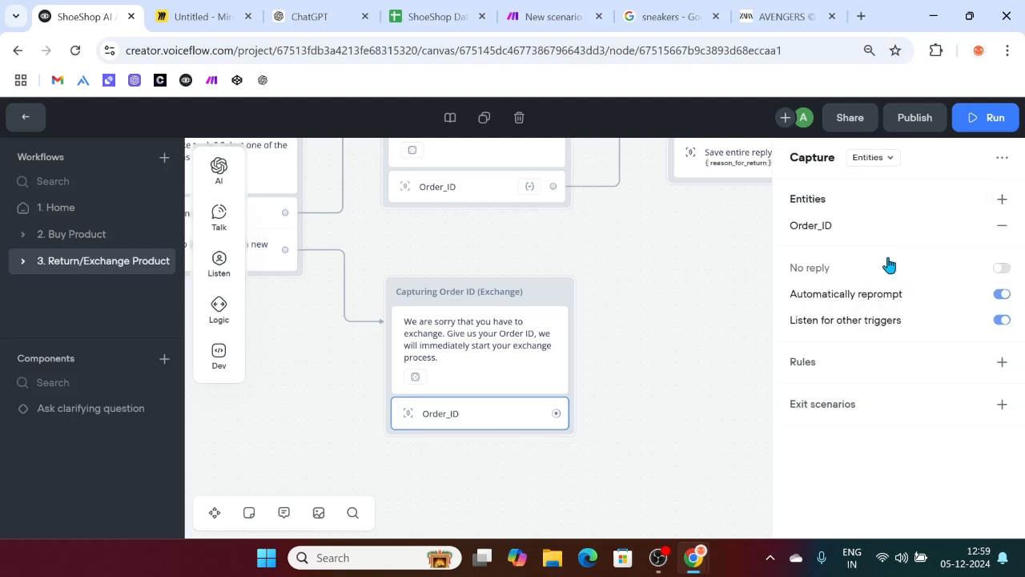
scroll(635, 336, right, 1)
scroll(634, 333, right, 1)
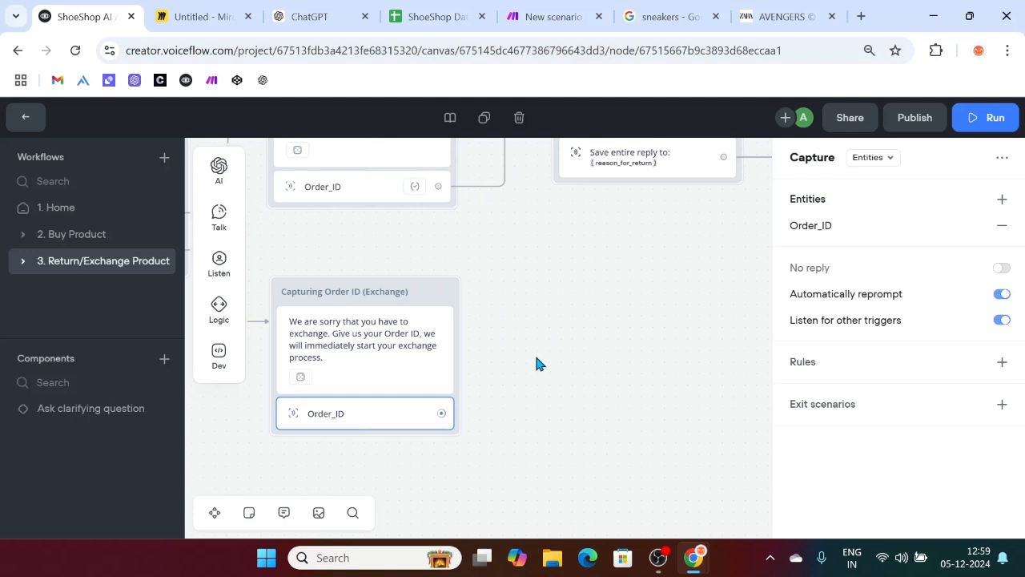
drag(443, 414, 522, 312)
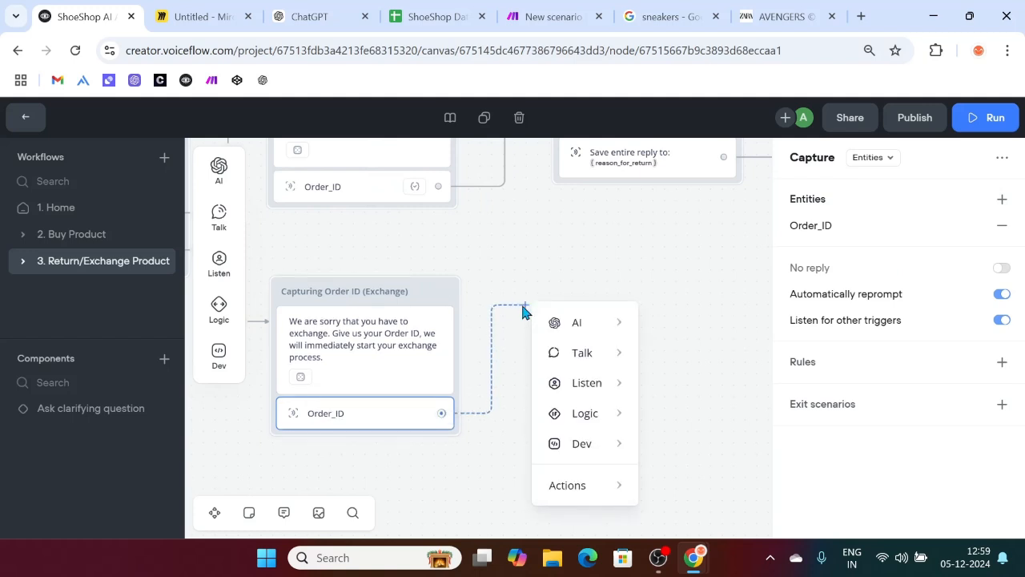
Step: Add a message after the capture asking for a reason, with the example 'size is 7 UK but I got 6 UK'
mouse_move(588, 352)
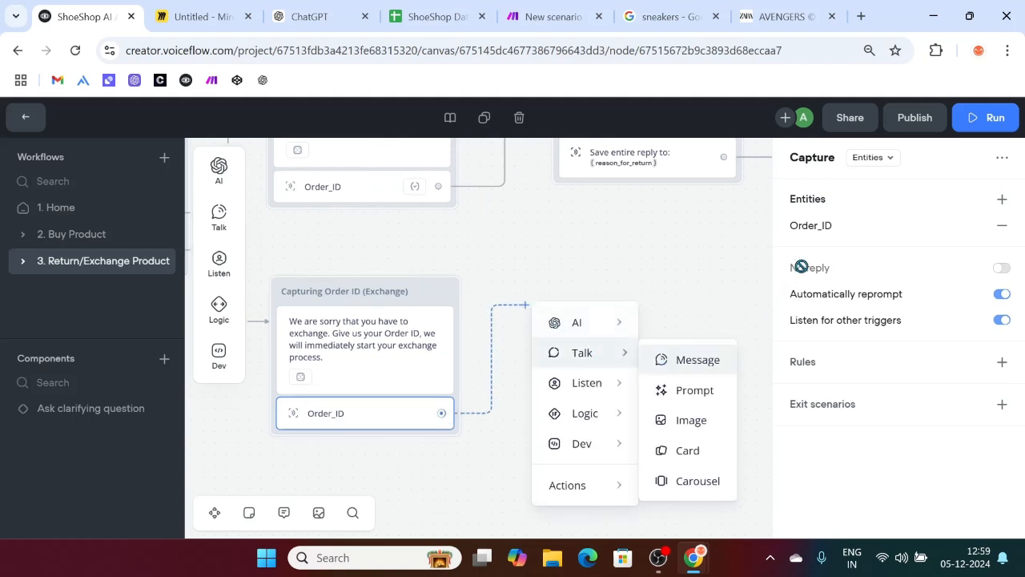
click(849, 221)
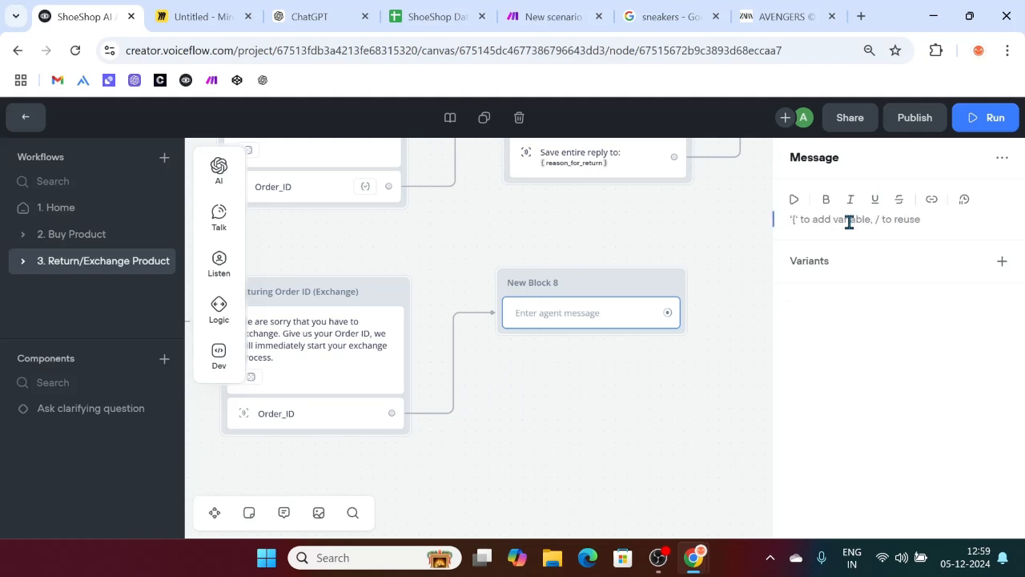
text(Give a clear reason for your return. F)
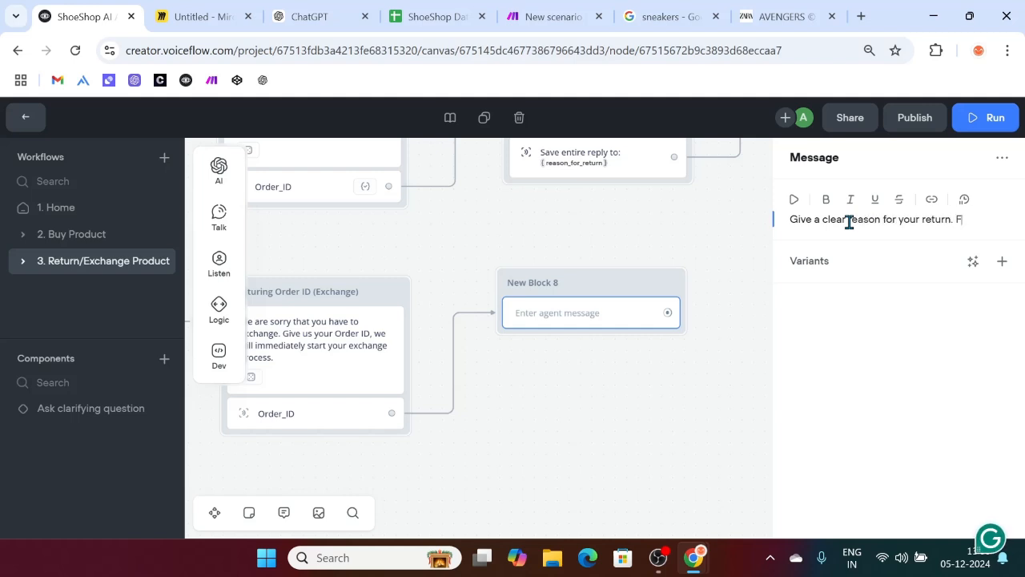
text(or example, "I received wrong size shoes)
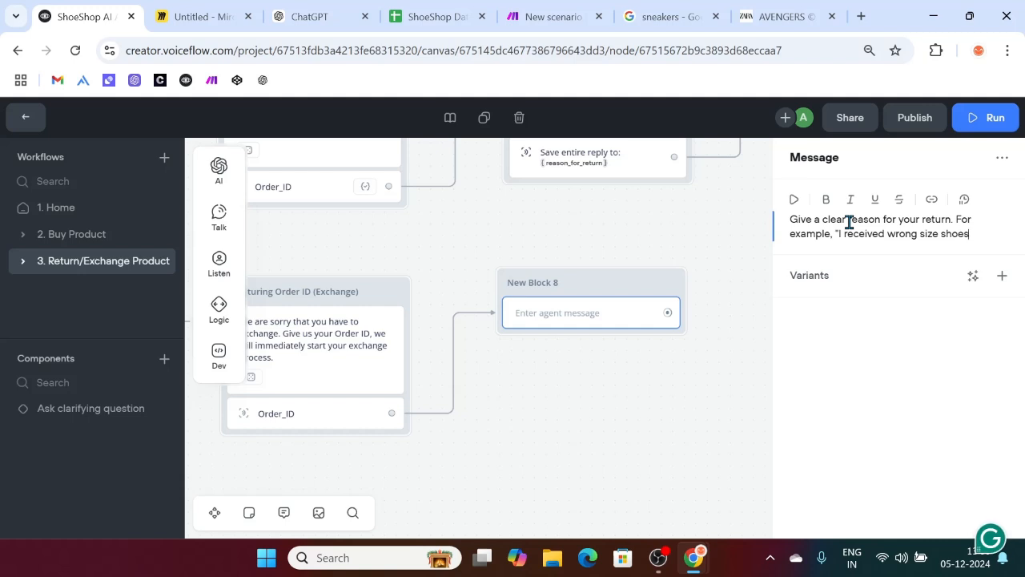
text(. My size )
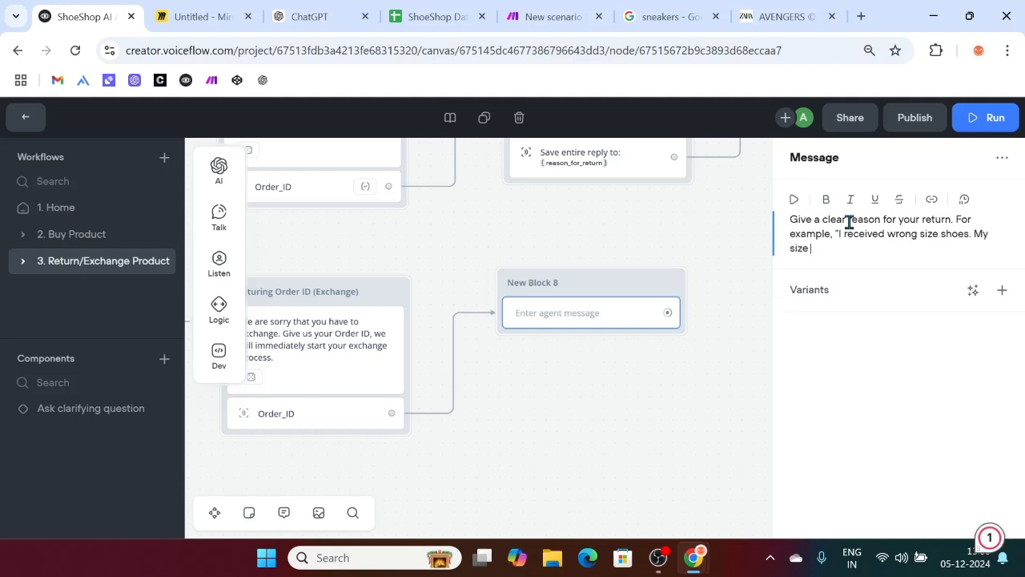
text(is 7 UK but I got 6 UK.)
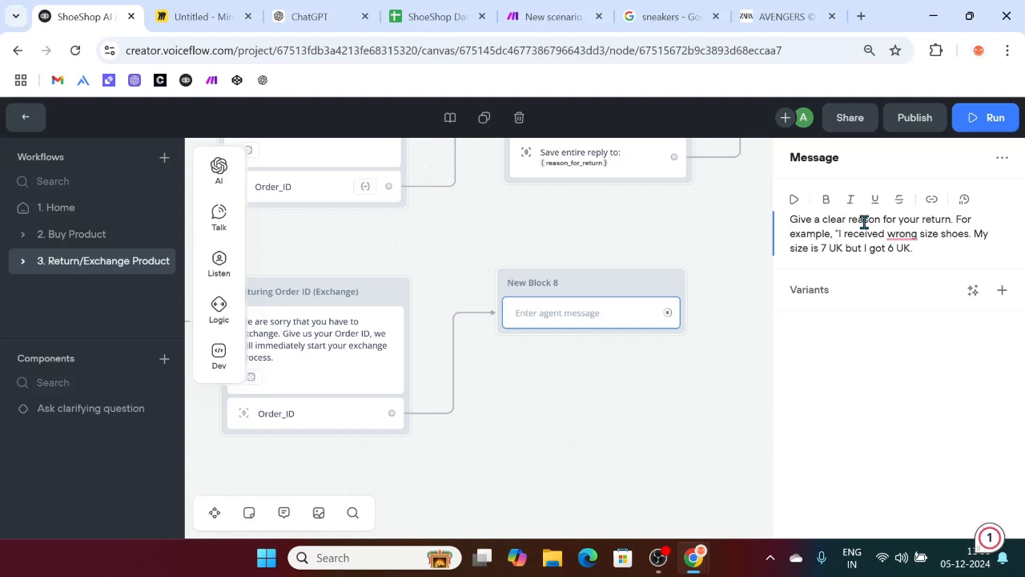
click(902, 233)
click(744, 278)
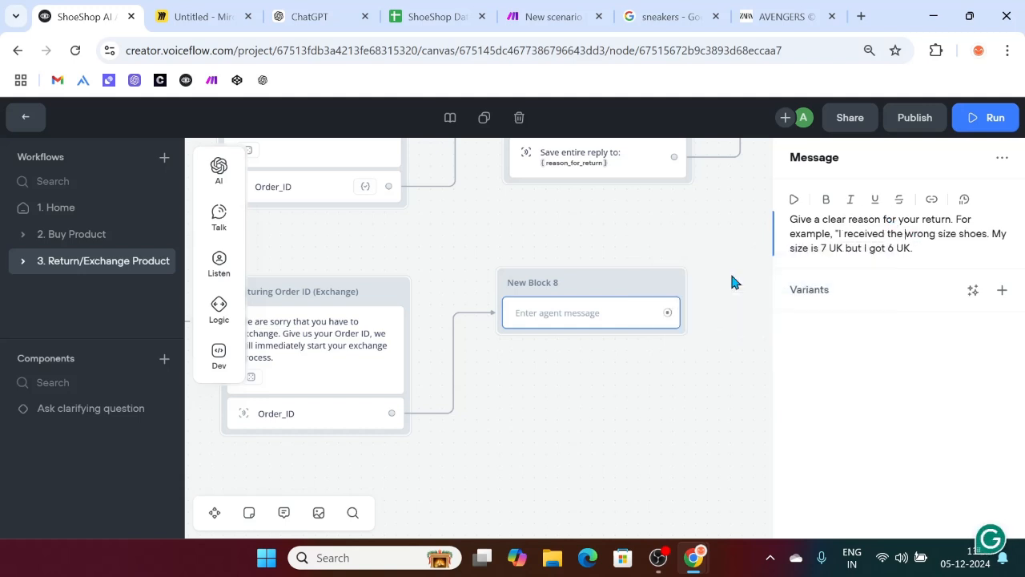
click(922, 248)
key(BackSpace)
Step: Add more example reasons: received damaged shoes, wrong running shoes, ordered Adidas but received Nike
text(". "receive)
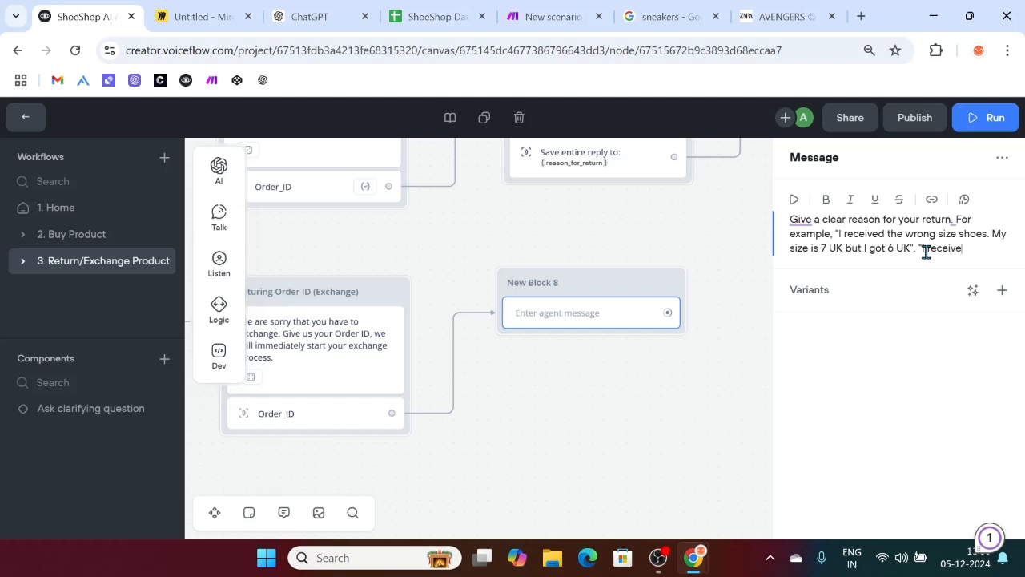
text(d damaged shoes, I want)
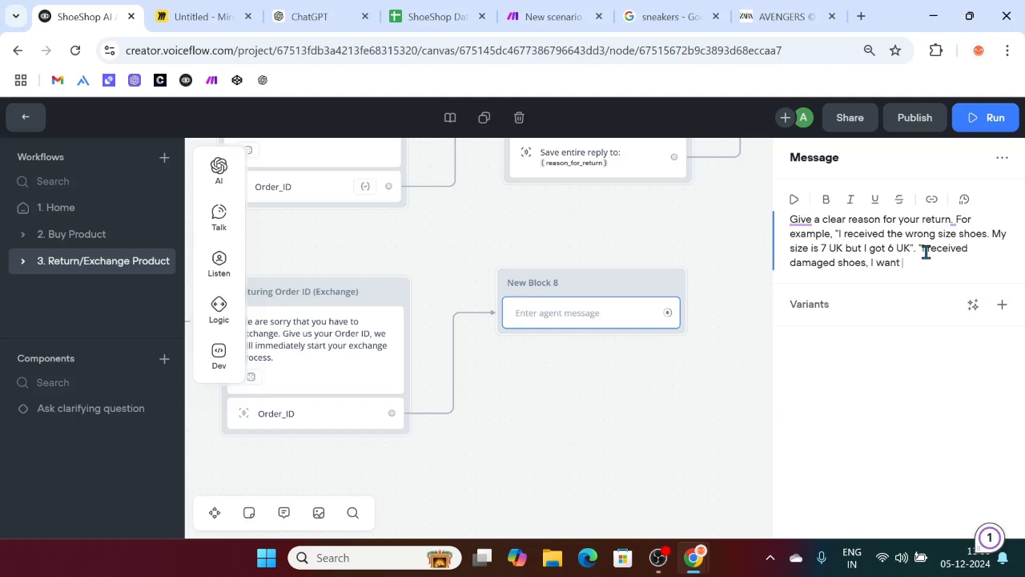
text(new one)
key(BackSpace)
key(BackSpace)
key(BackSpace)
key(BackSpace)
key(BackSpace)
key(BackSpace)
text(to excahnwith an undamaged one", or "I got)
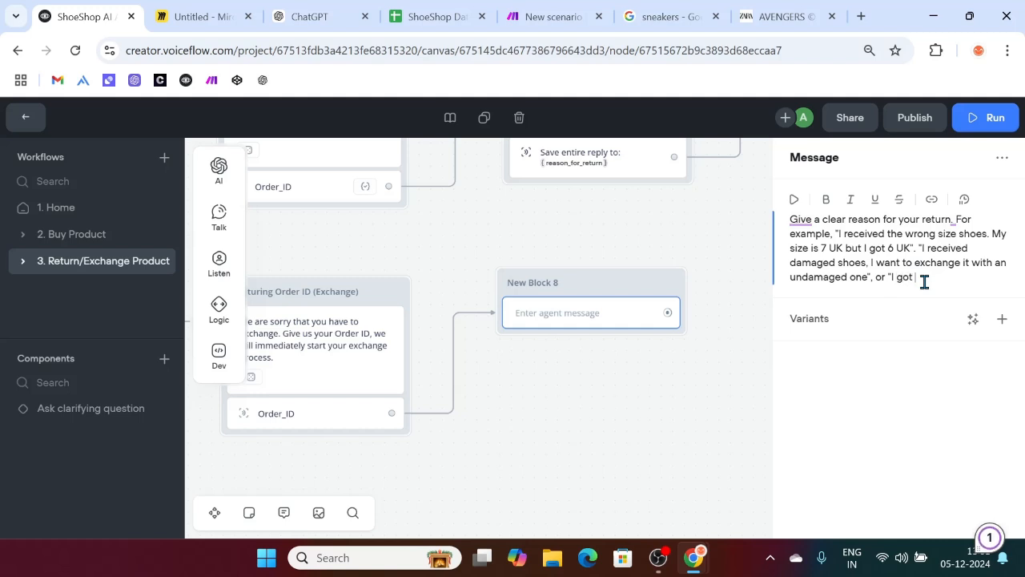
text(rong running shoes,)
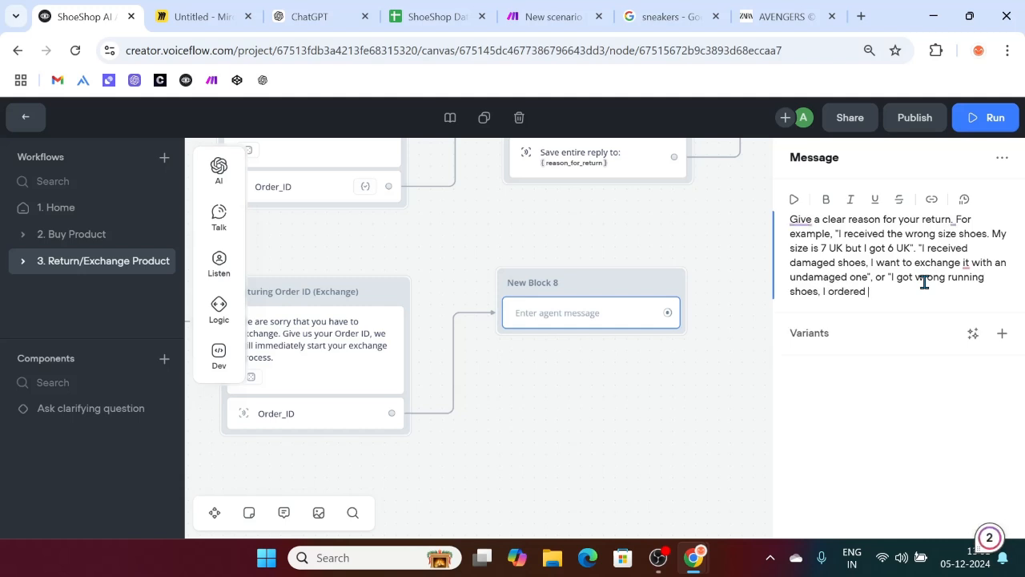
text(I ordered Adidas but I received Nike)
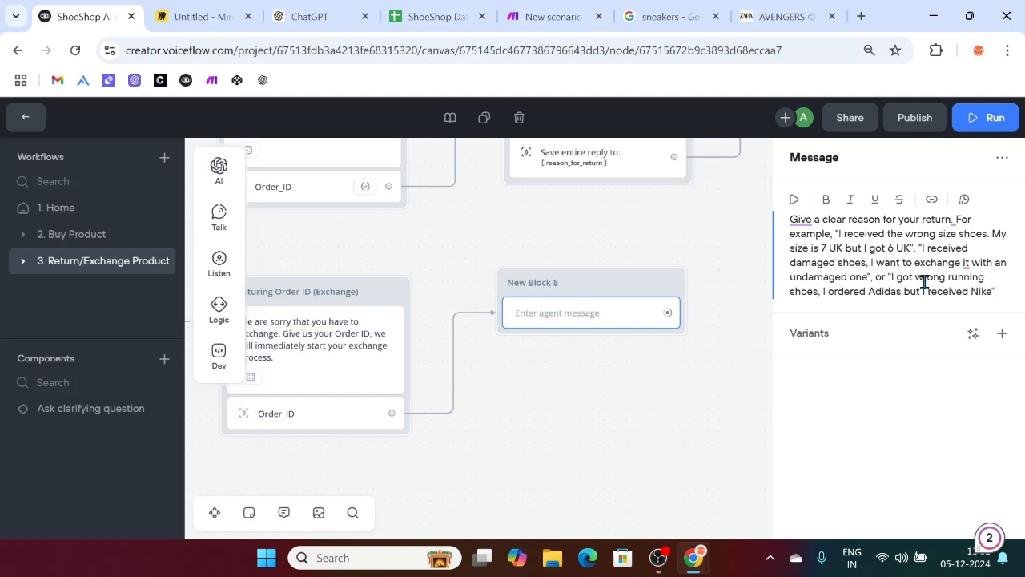
mouse_move(966, 263)
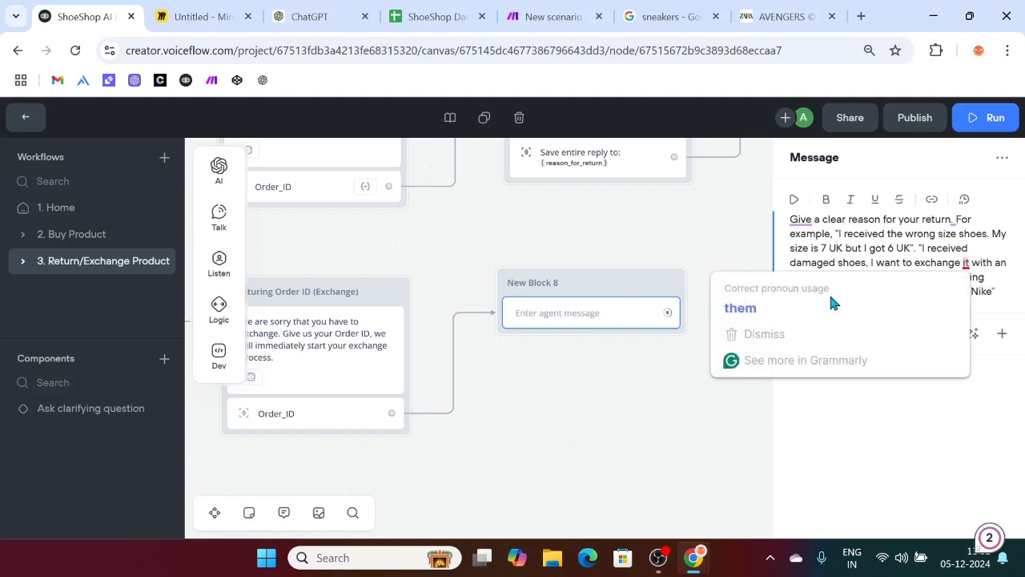
click(753, 305)
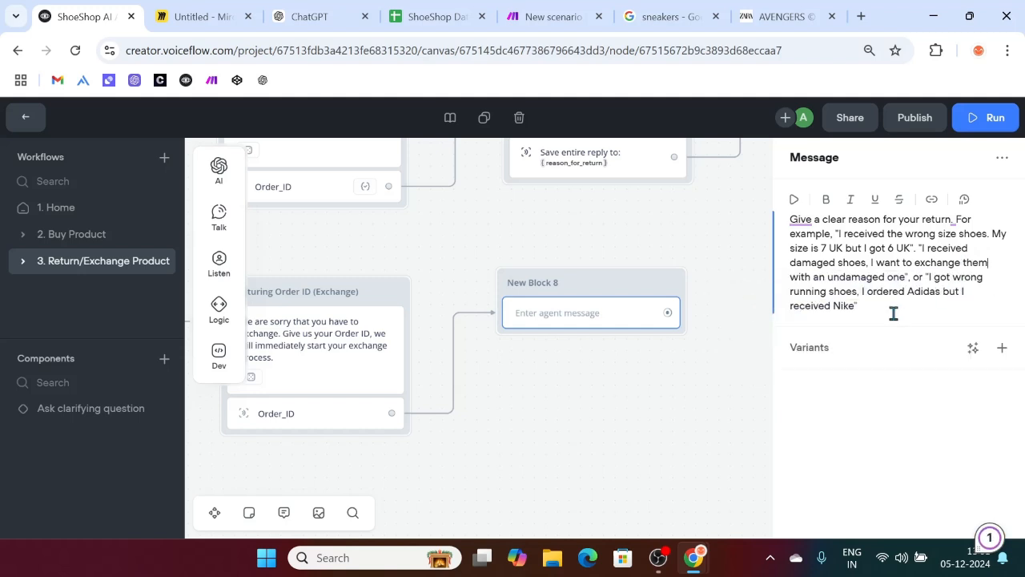
Step: End the message with a new line saying a clear reason helps deliver the right product
key(Return)
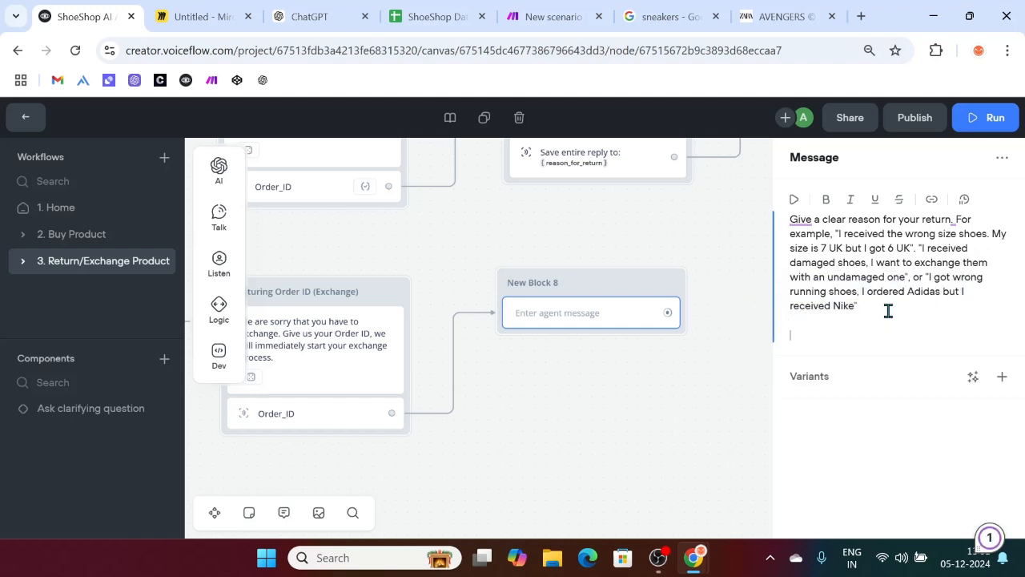
text(Your clear reason will help us)
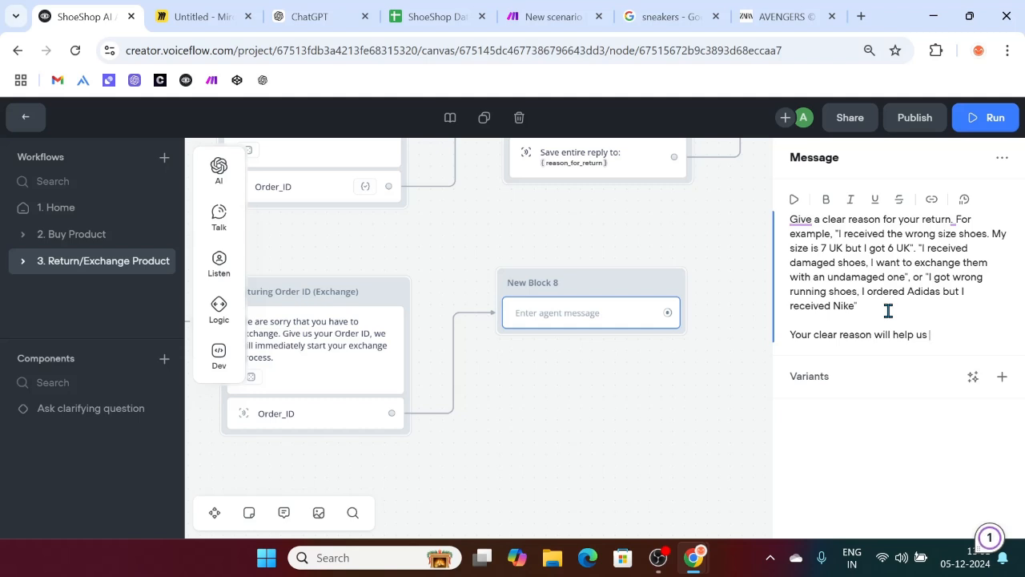
key(BackSpace)
key(BackSpace)
key(BackSpace)
key(BackSpace)
text(deliver the right product)
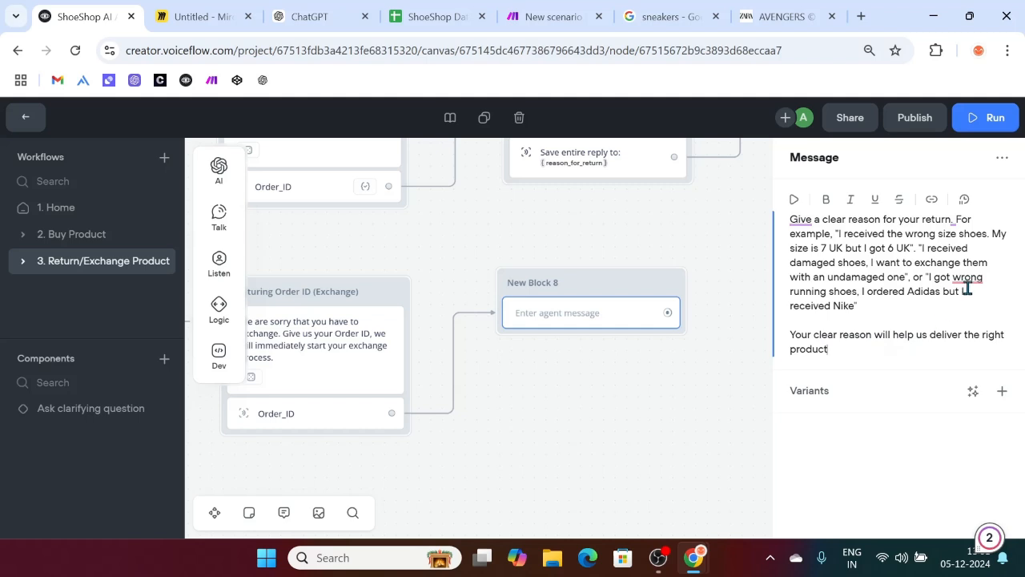
mouse_move(966, 286)
click(804, 331)
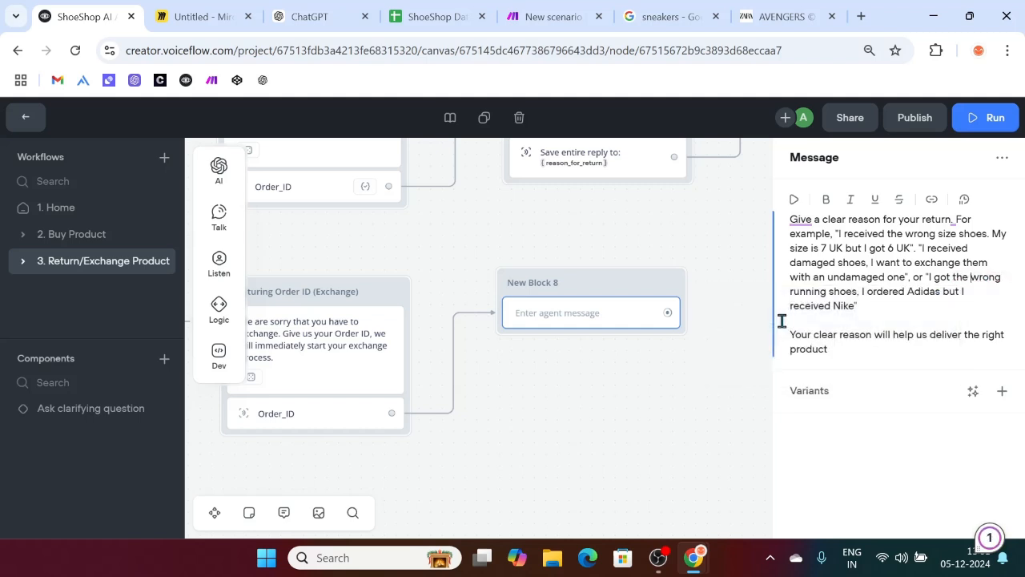
Step: Generate three reworded variants of the reason prompt and add a closing period
click(972, 390)
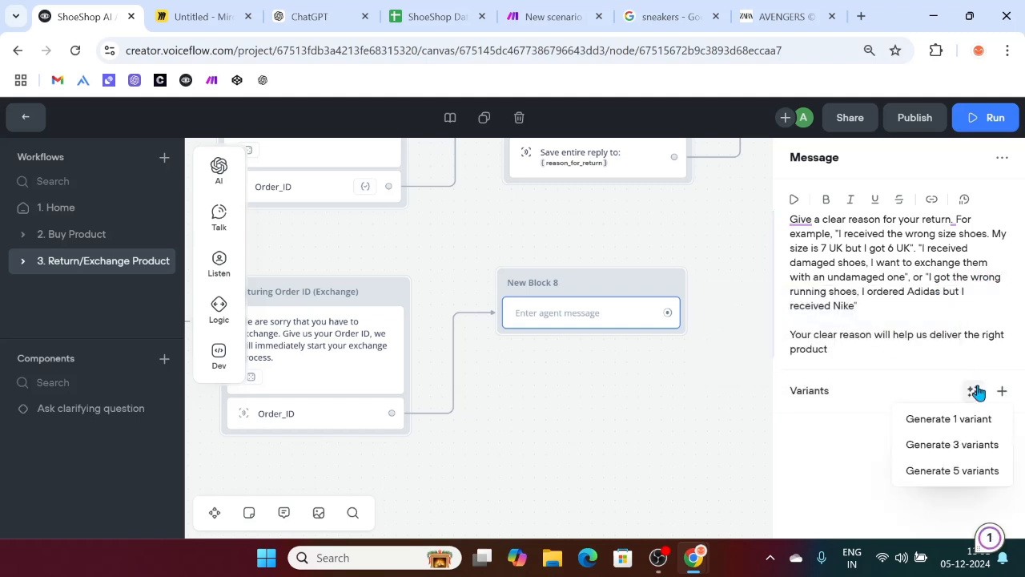
click(953, 445)
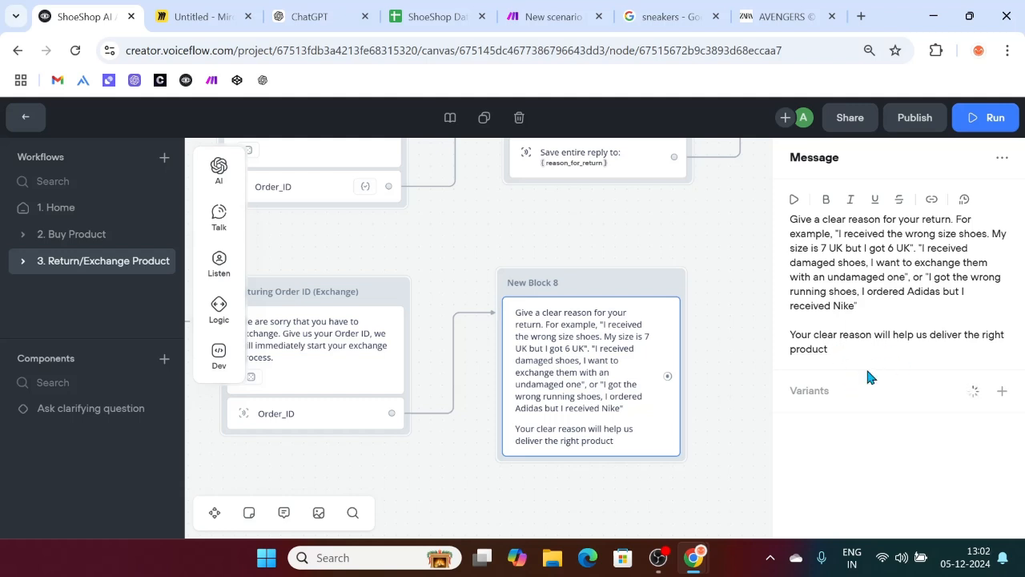
scroll(865, 366, down, 1)
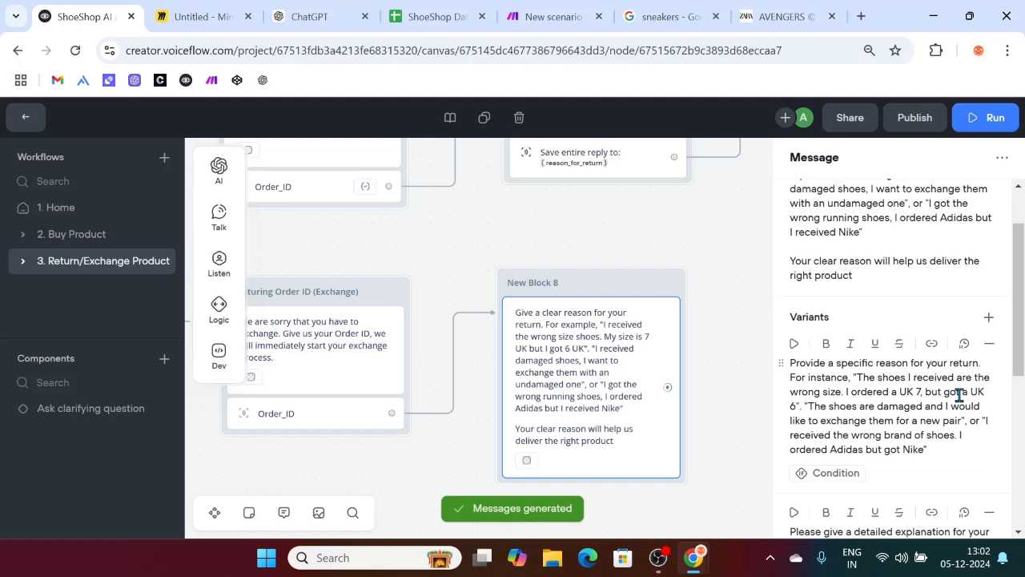
scroll(959, 394, down, 5)
scroll(879, 337, up, 7)
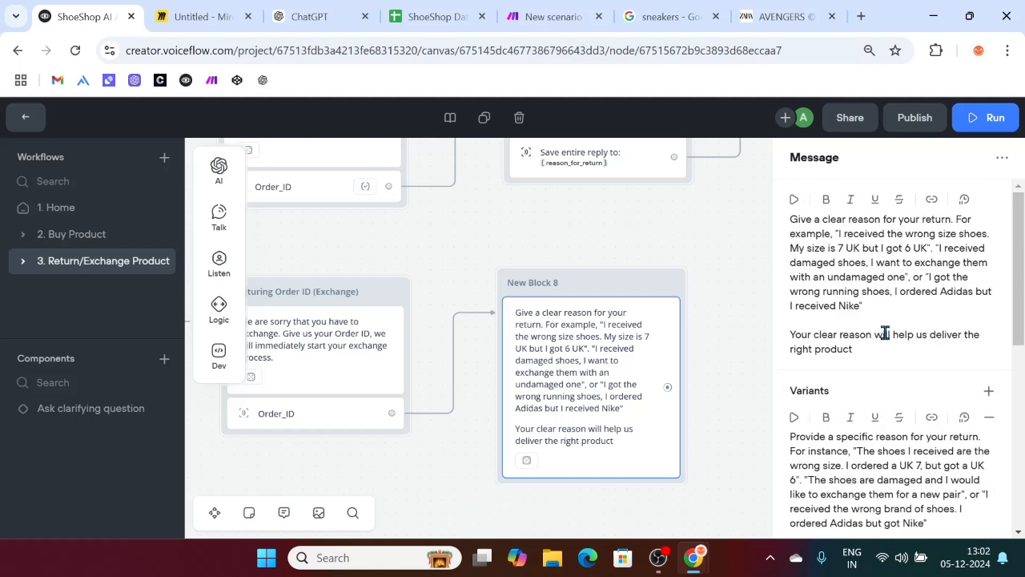
click(867, 355)
text(.)
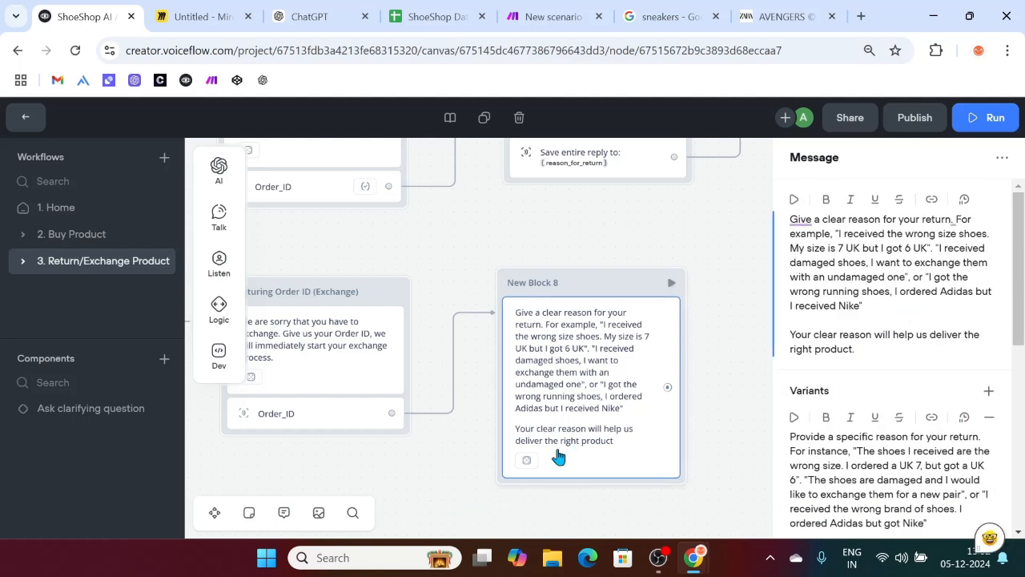
click(451, 485)
Step: Add a Capture step saving the entire user reply into a new reason_for_exchange variable
mouse_move(217, 217)
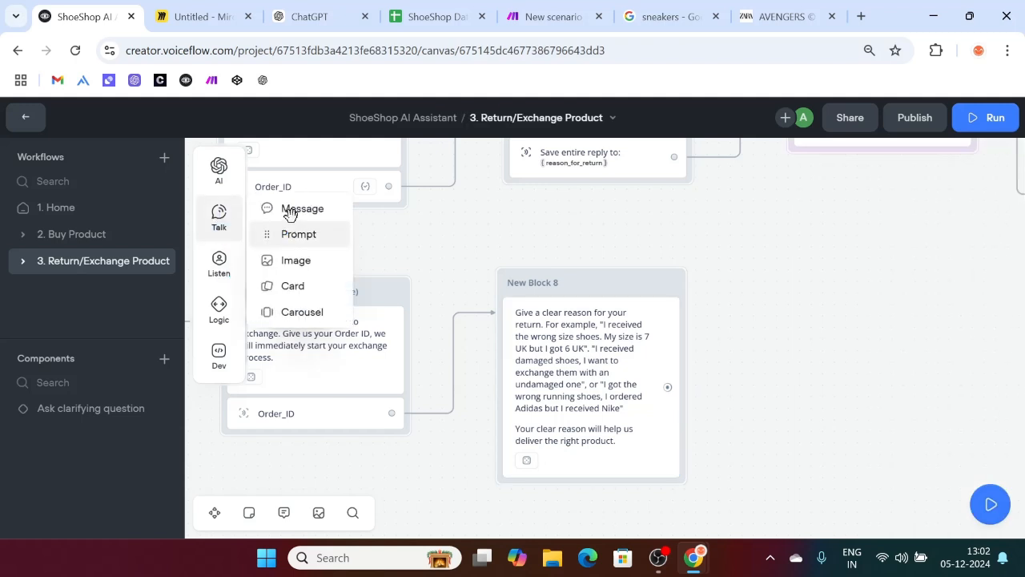
mouse_move(223, 276)
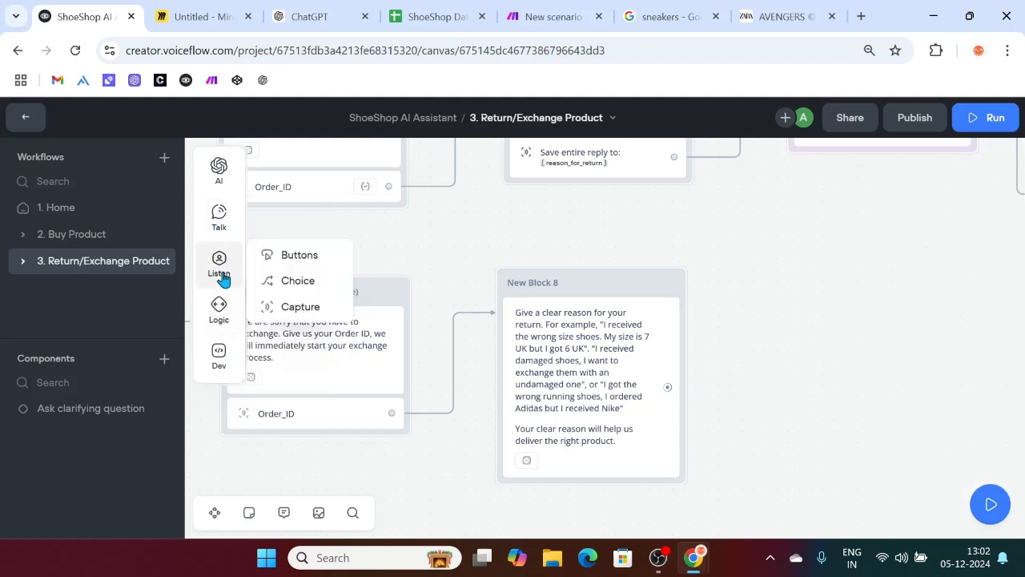
drag(281, 304, 552, 469)
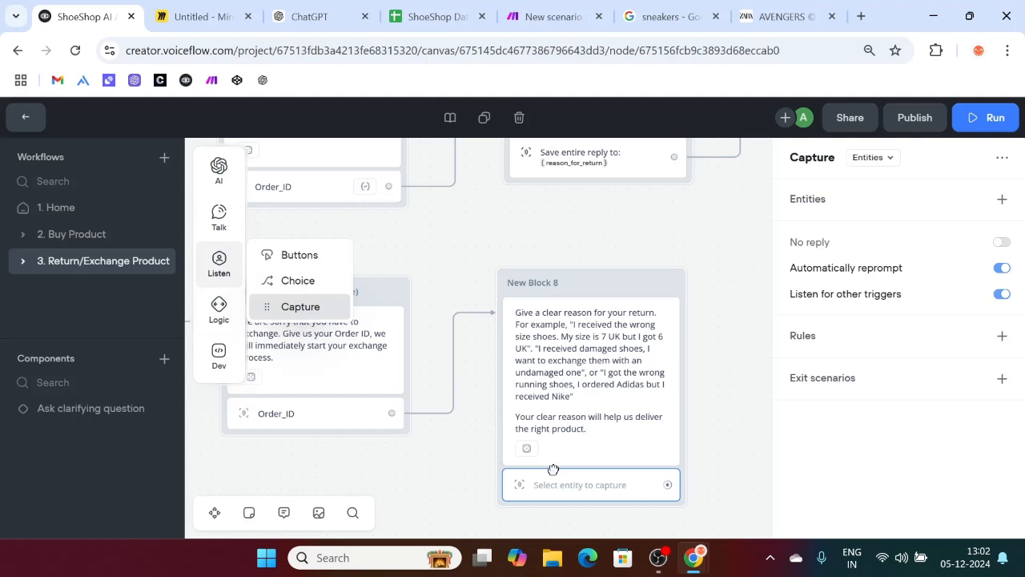
click(886, 166)
click(877, 210)
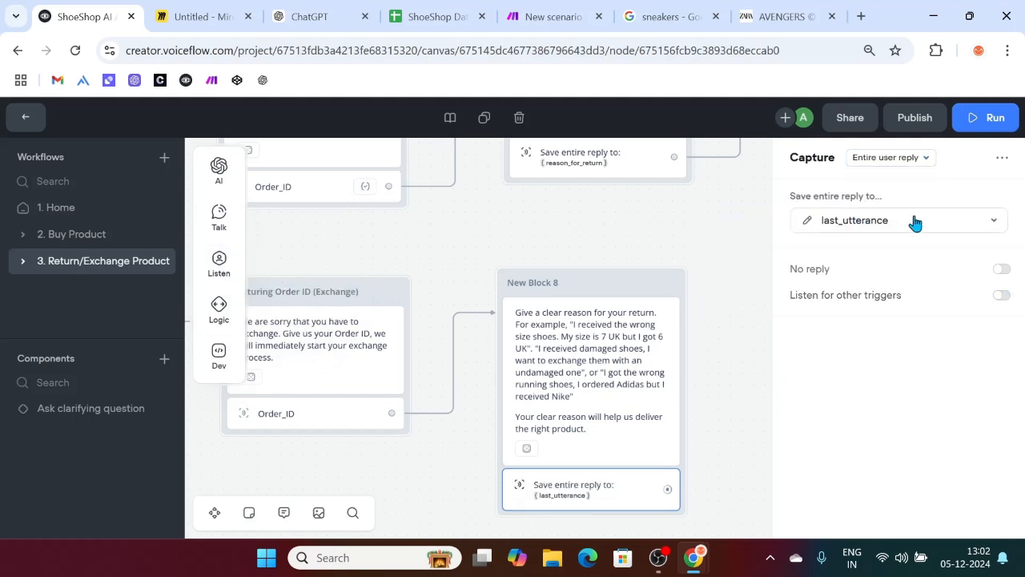
click(960, 220)
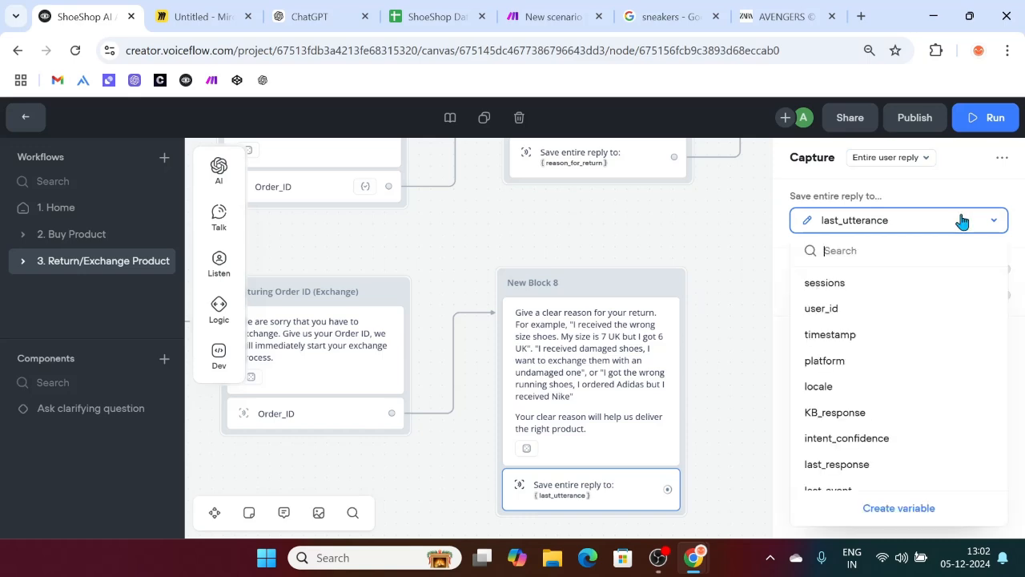
click(895, 510)
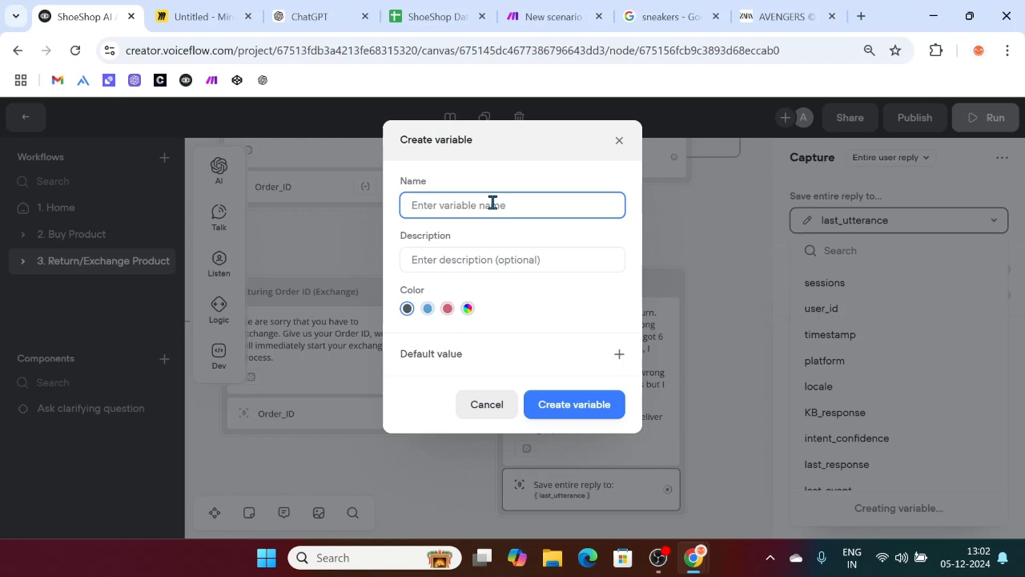
text(reason_for_exchange)
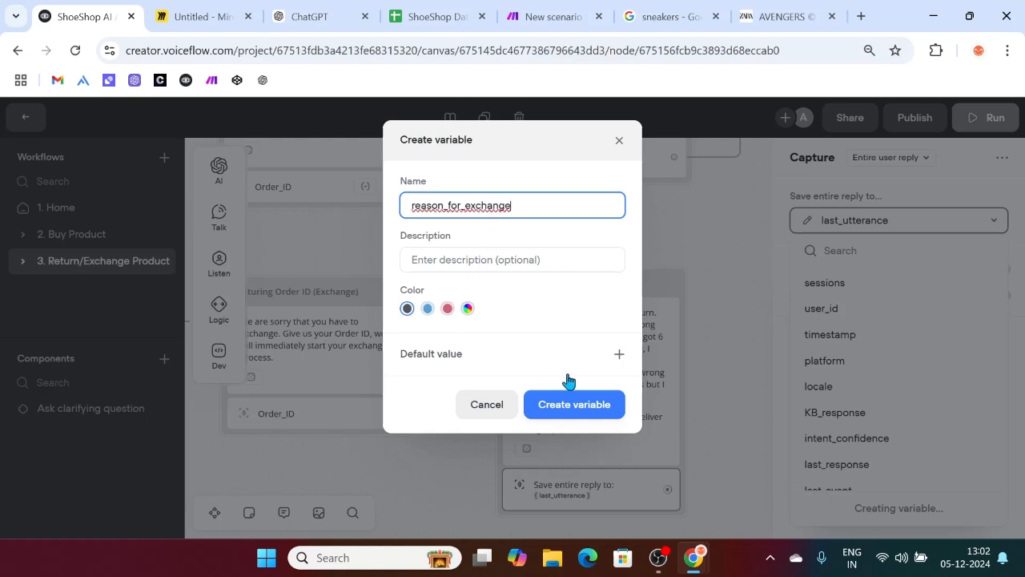
click(555, 405)
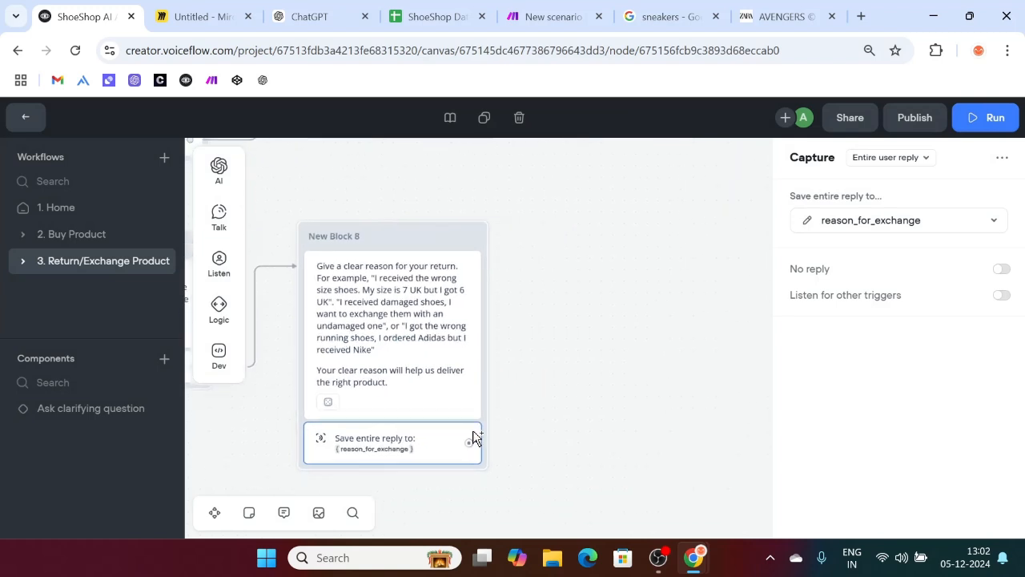
Step: Connect a new API request step after the reason capture
drag(469, 442, 593, 231)
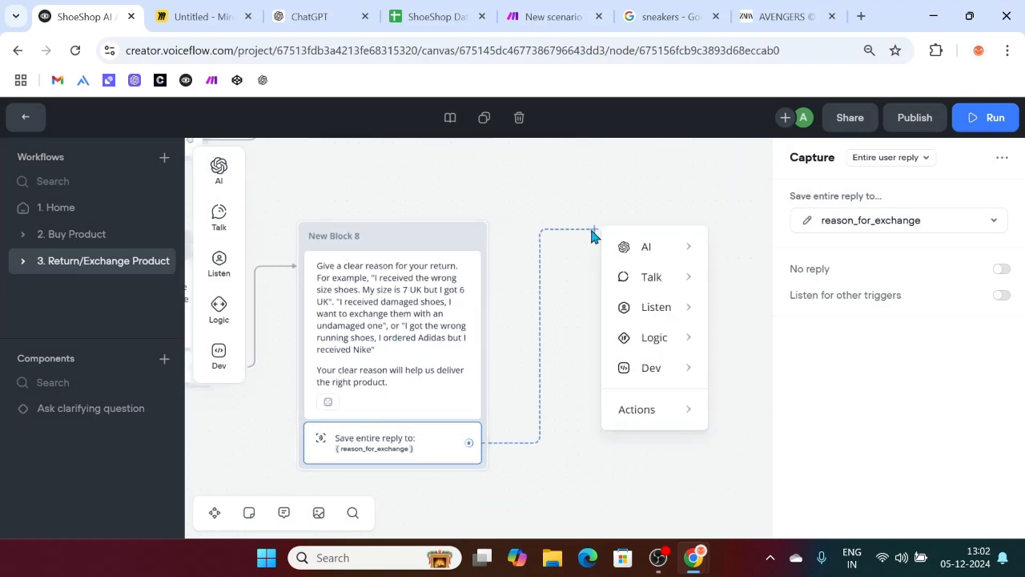
mouse_move(654, 406)
mouse_move(663, 364)
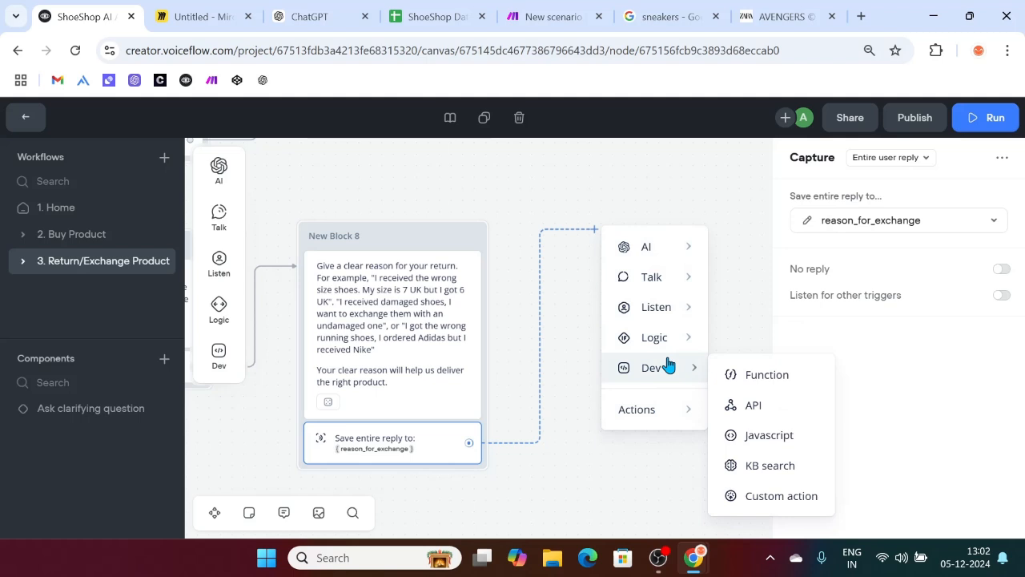
click(773, 416)
click(814, 206)
text(Orders Reason)
key(ctrl+z)
Step: Copy the webhook address from the Make scenario for the API step's request URL
click(544, 16)
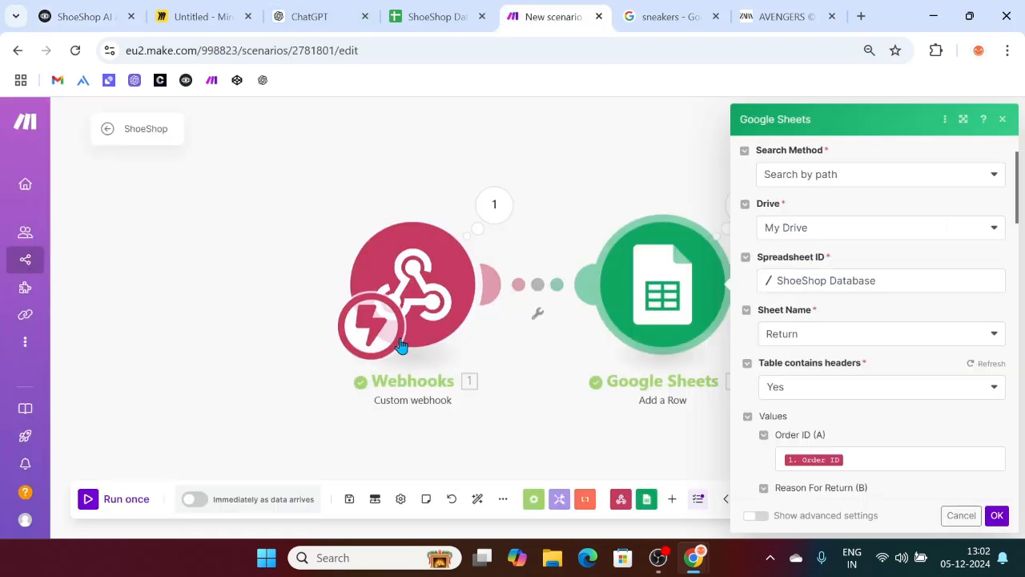
click(422, 311)
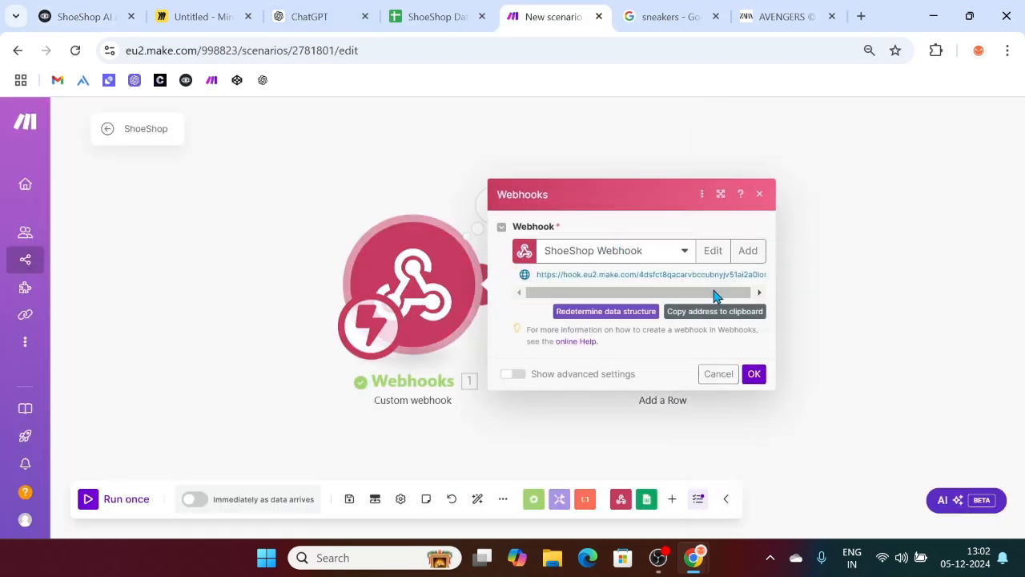
click(709, 312)
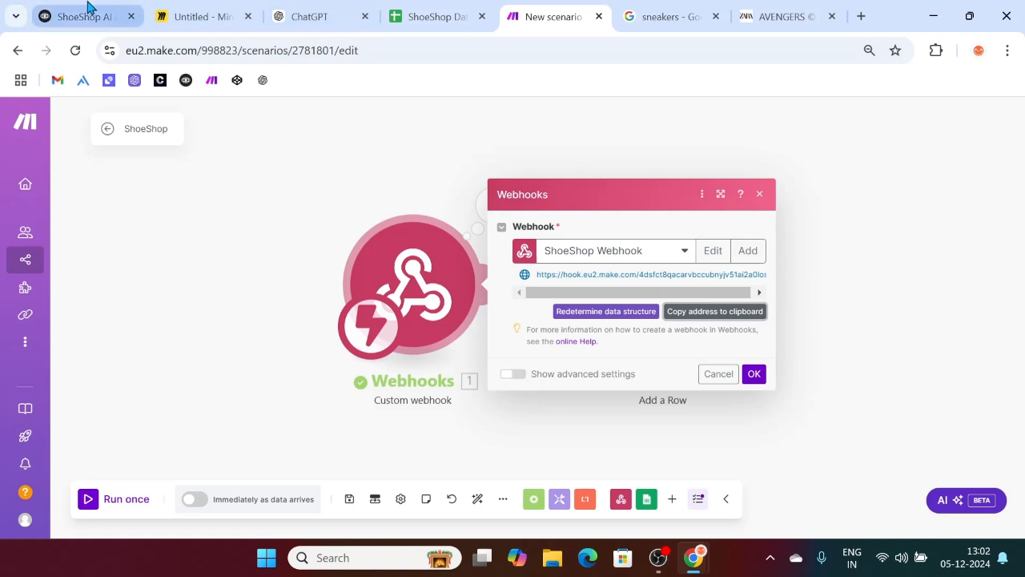
click(86, 14)
click(812, 224)
Step: Paste the Make webhook URL and add an 'order ID' parameter set to {Order_ID}
key(ctrl+v)
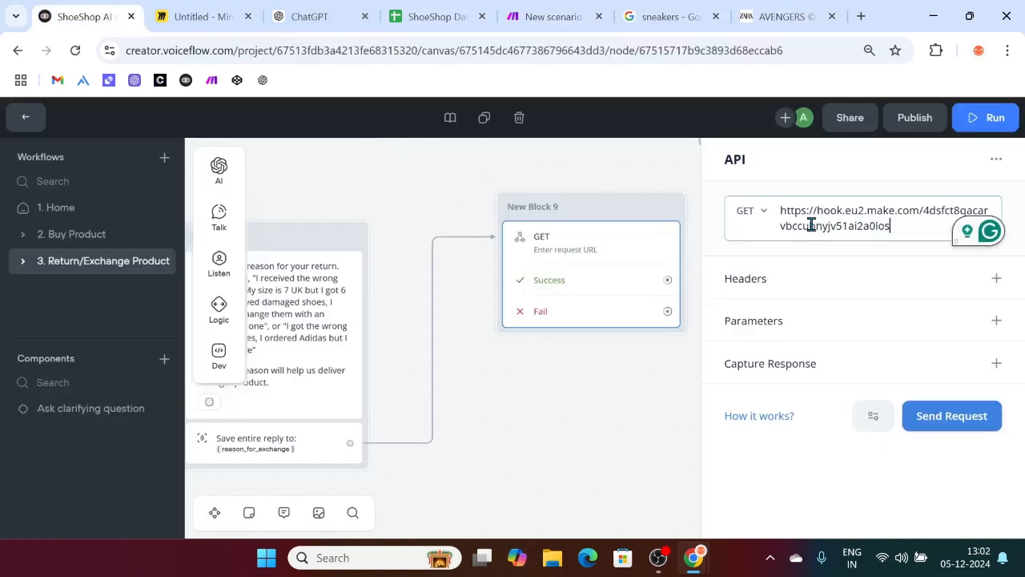
click(994, 322)
click(772, 355)
text(order ID)
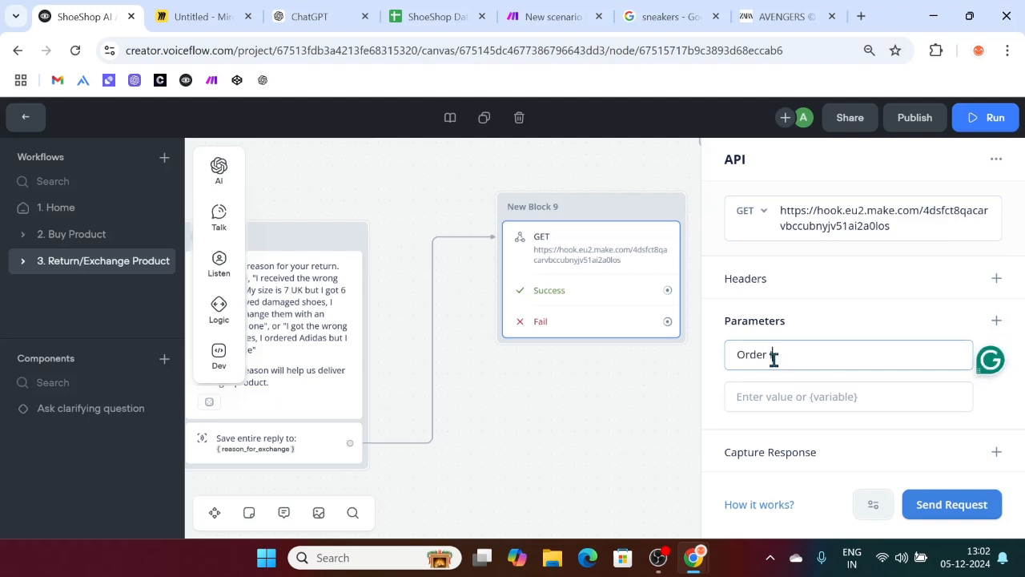
click(765, 392)
text({OR)
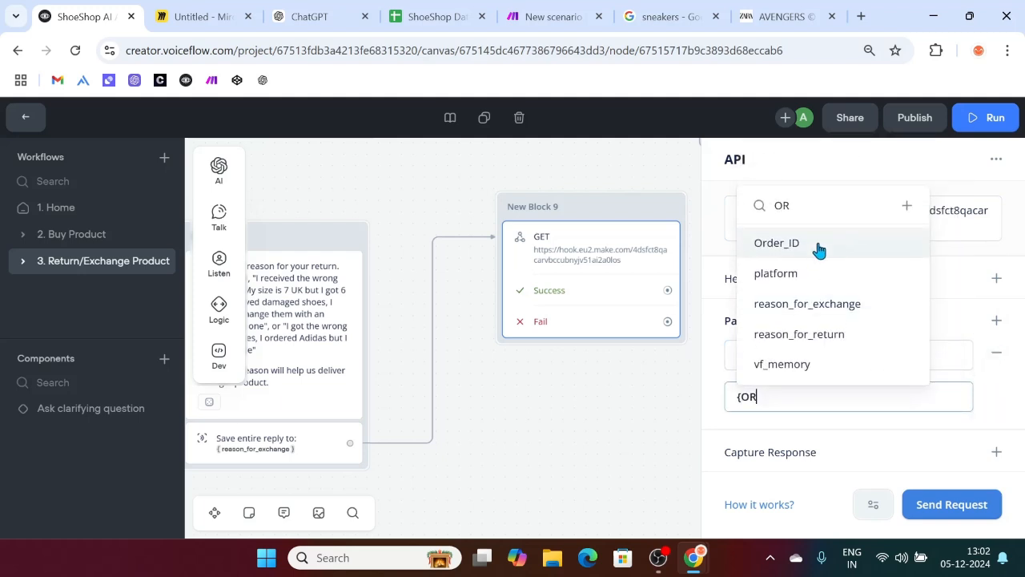
click(817, 245)
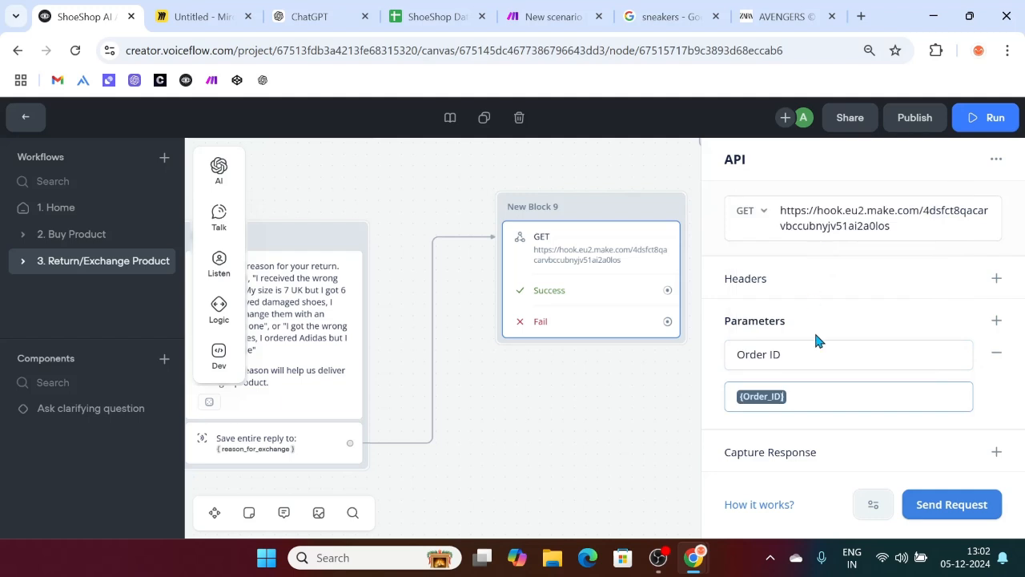
Step: Add a 'Reason for Exchange' parameter with value {reason_for_exchange}
click(996, 321)
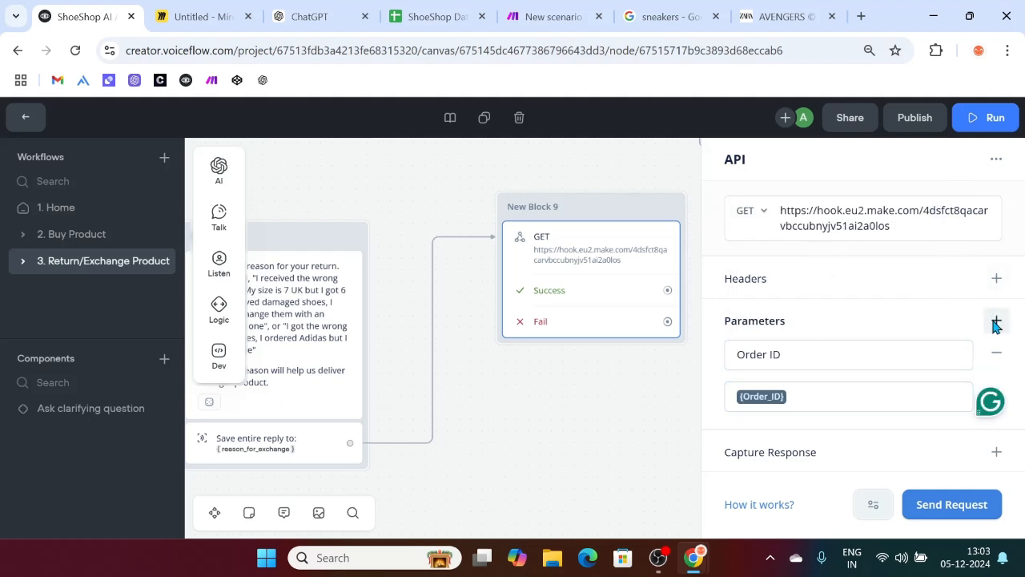
click(769, 362)
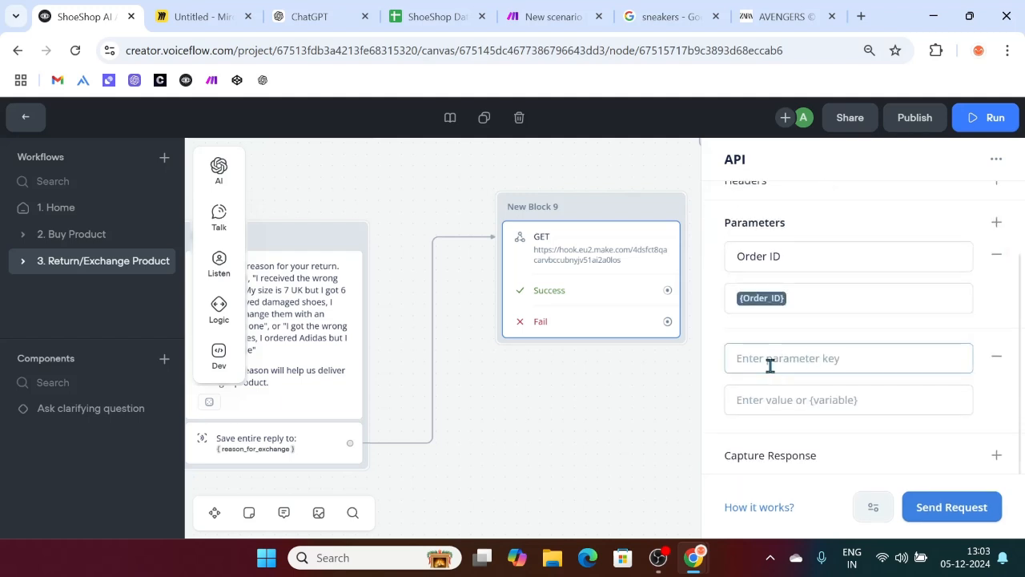
text(R)
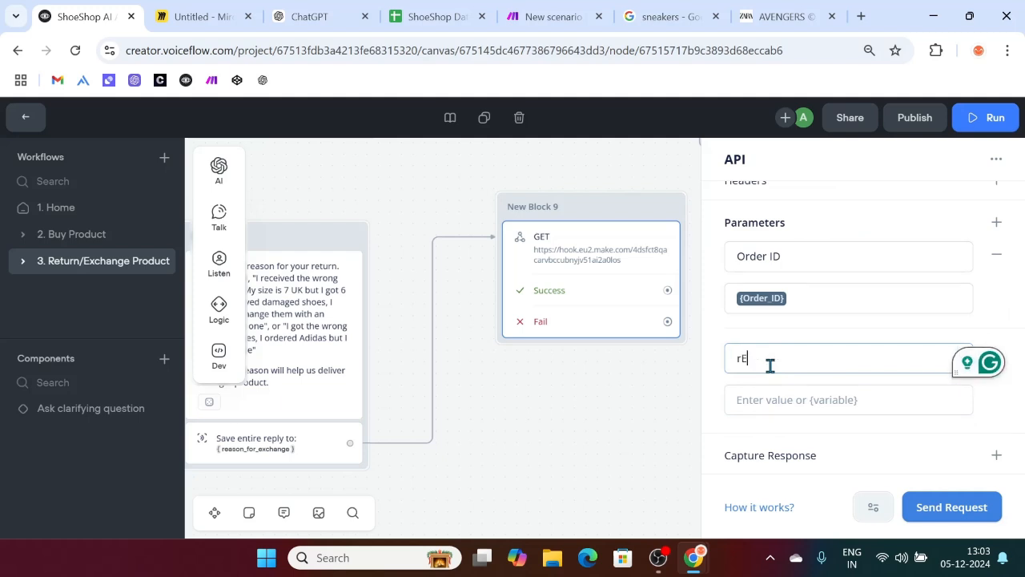
text(eason for Return)
click(776, 400)
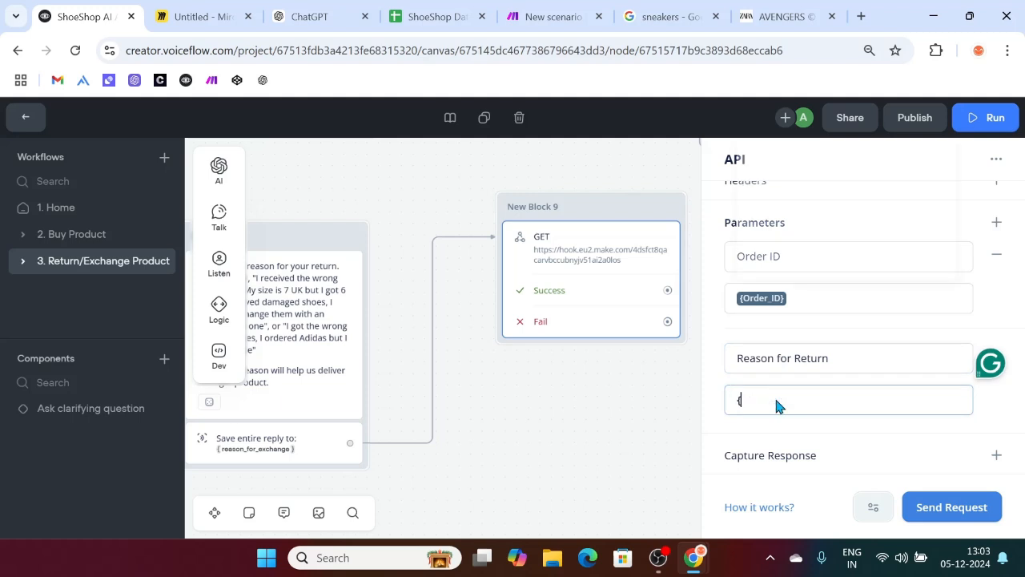
text({reas)
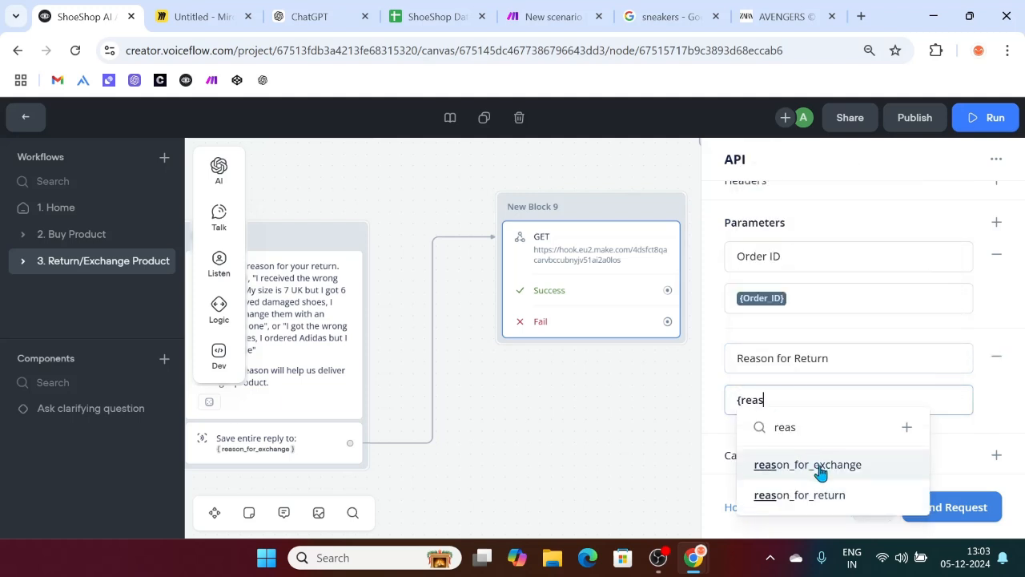
click(816, 466)
click(833, 360)
key(BackSpace)
key(BackSpace)
key(BackSpace)
key(BackSpace)
key(BackSpace)
key(BackSpace)
text(Exchange)
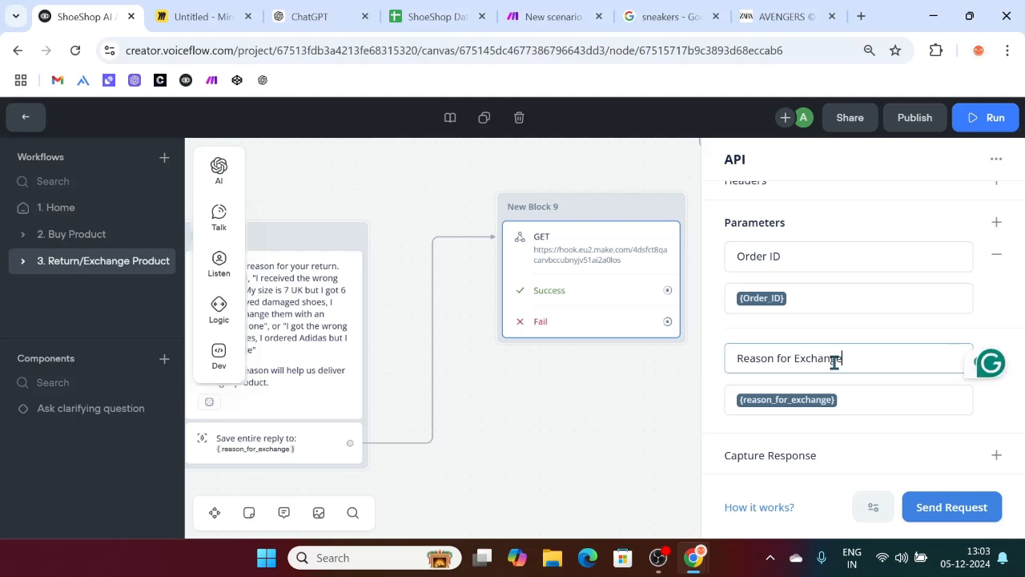
Step: Add an 'Exchange Status' parameter with the value Initiated
click(996, 221)
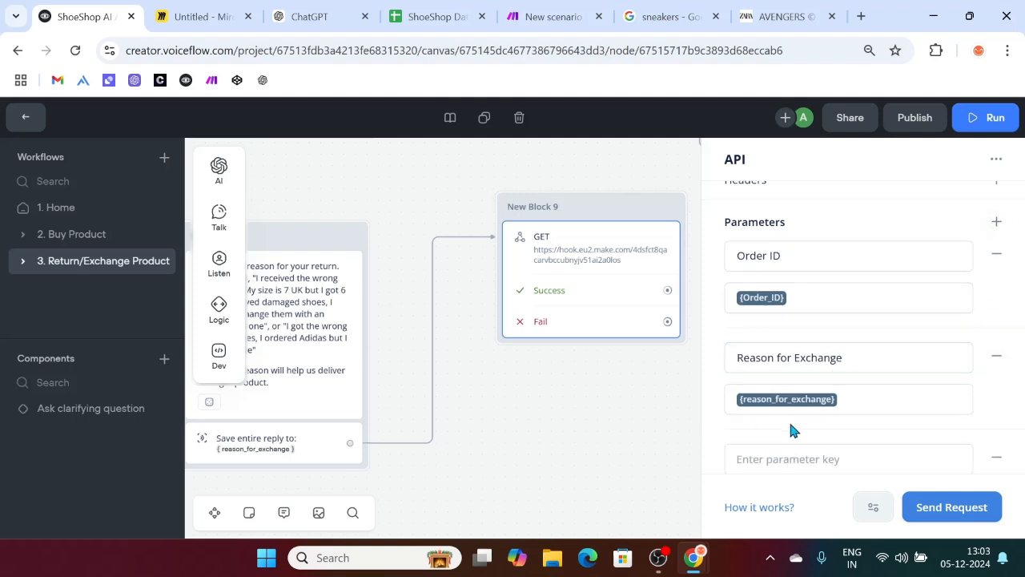
click(764, 450)
text(Exchange Status)
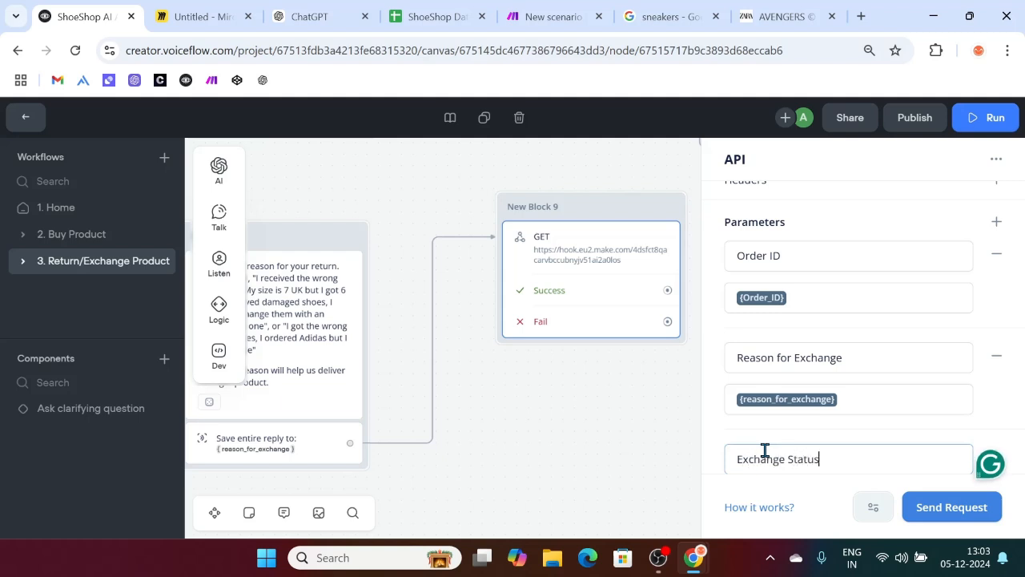
scroll(764, 450, down, 1)
click(765, 450)
text(I)
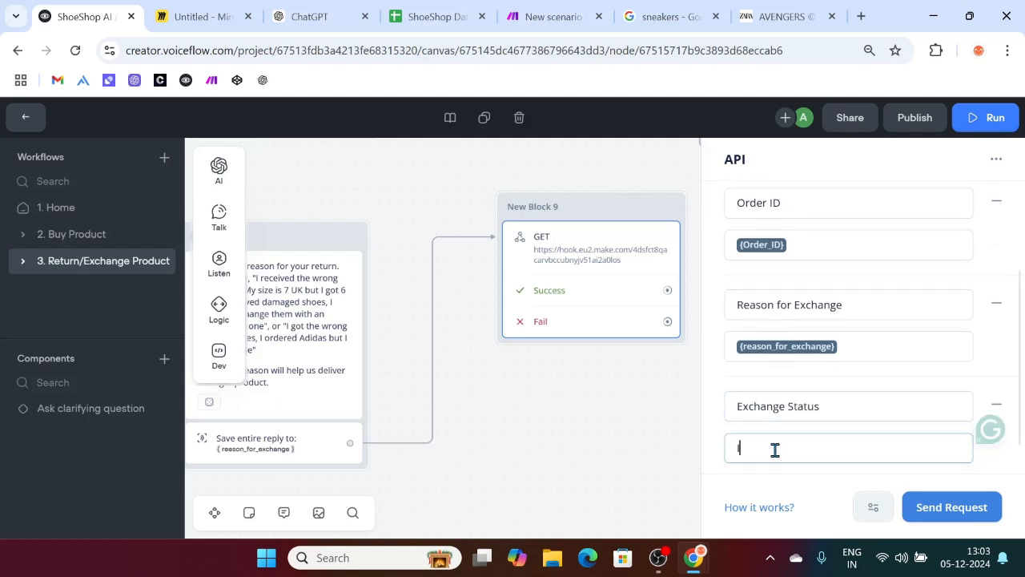
text(nitiated)
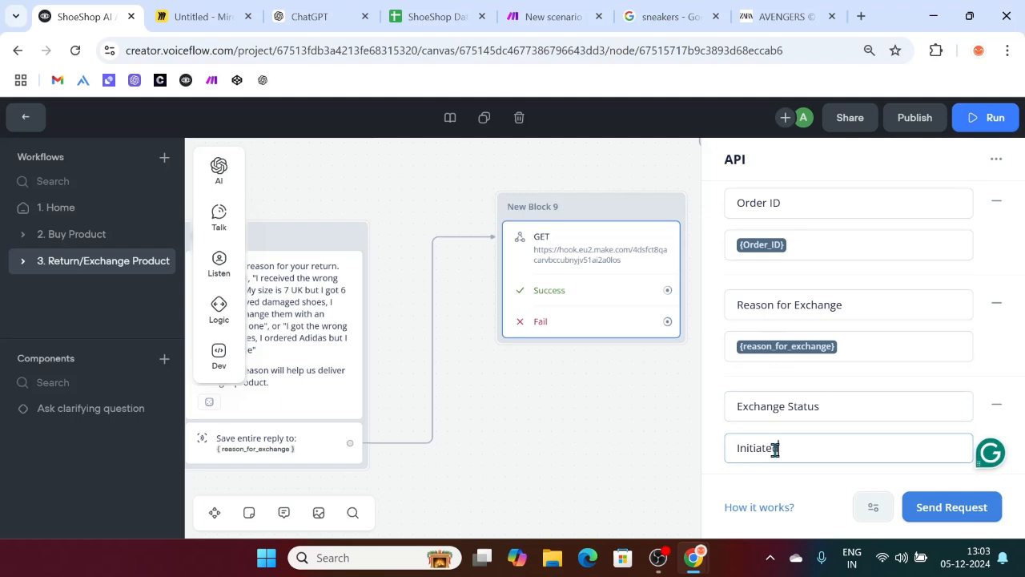
Step: Copy the Success and Fail message blocks and paste duplicates on the canvas
click(613, 433)
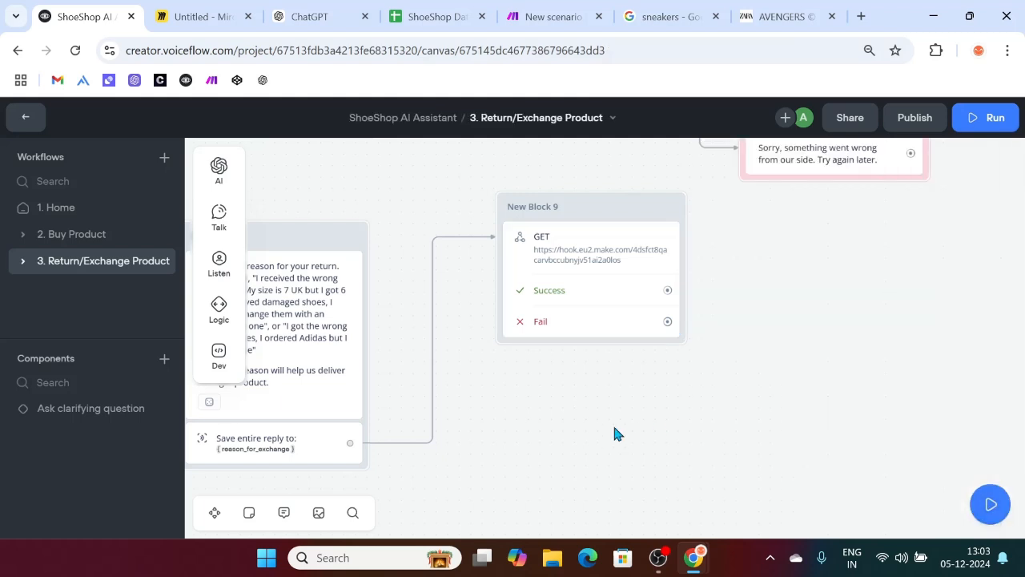
scroll(613, 433, up, 3)
scroll(549, 412, down, 2)
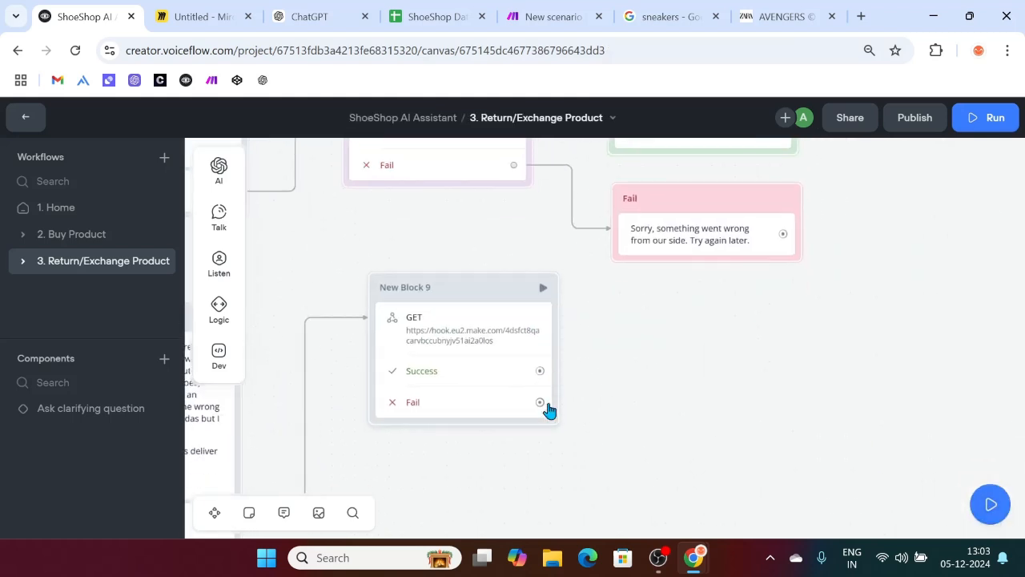
scroll(638, 310, up, 3)
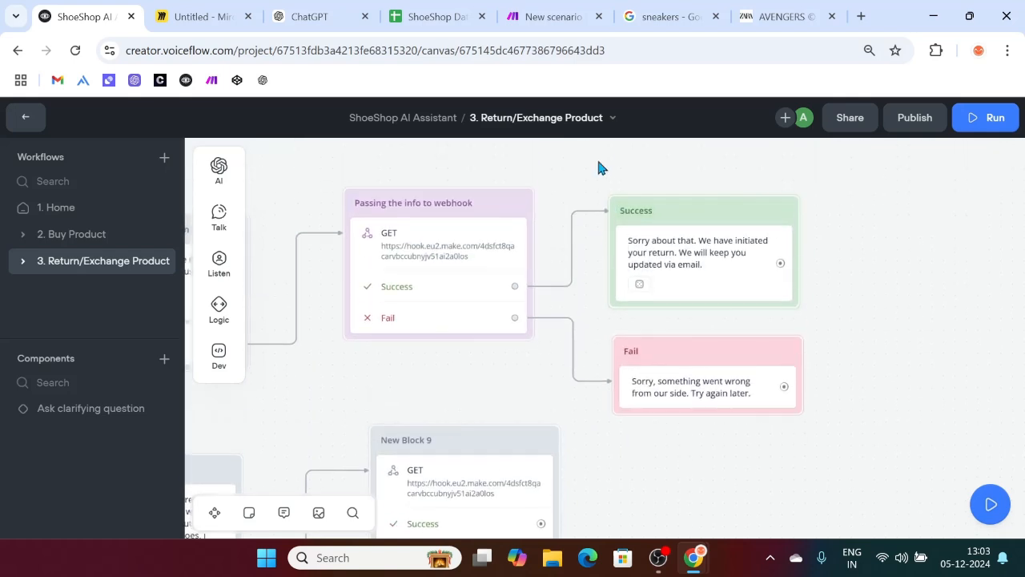
drag(602, 168, 856, 407)
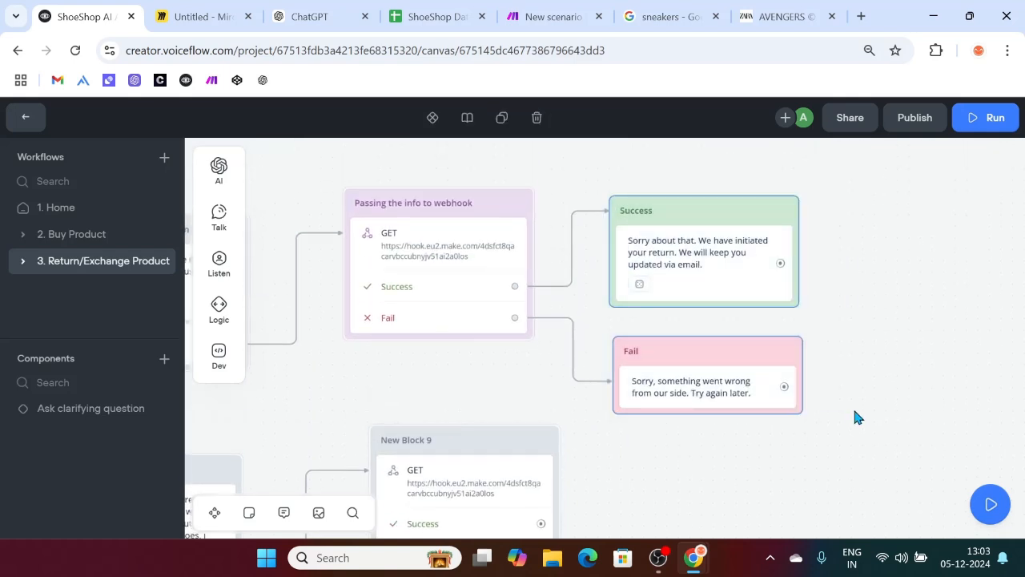
scroll(853, 406, down, 2)
key(ctrl+c)
click(748, 441)
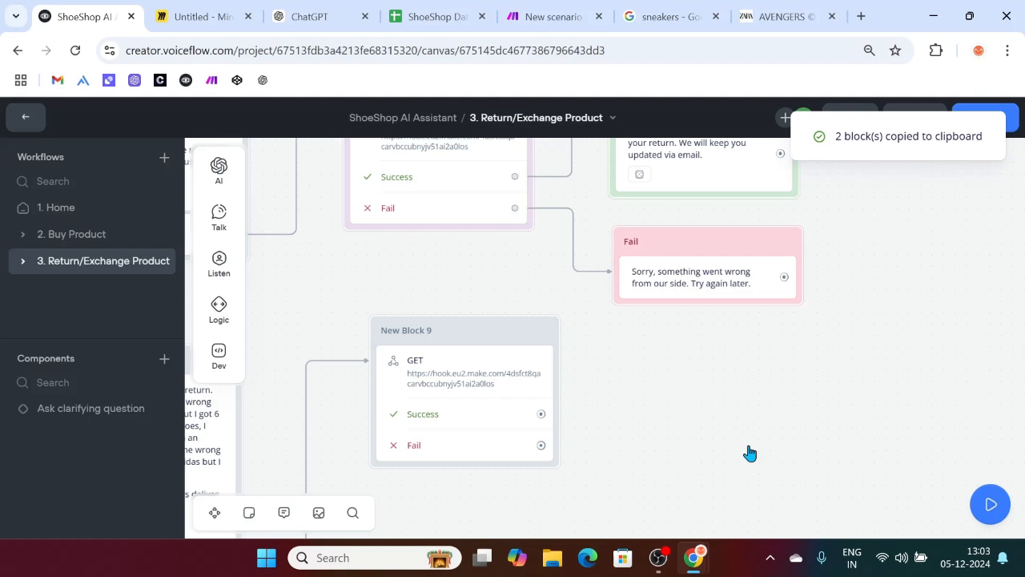
key(ctrl+v)
Step: Link New Block 9's Success and Fail outcomes to the copied blocks
scroll(749, 454, down, 1)
drag(543, 370, 655, 357)
scroll(655, 358, down, 2)
drag(543, 284, 664, 368)
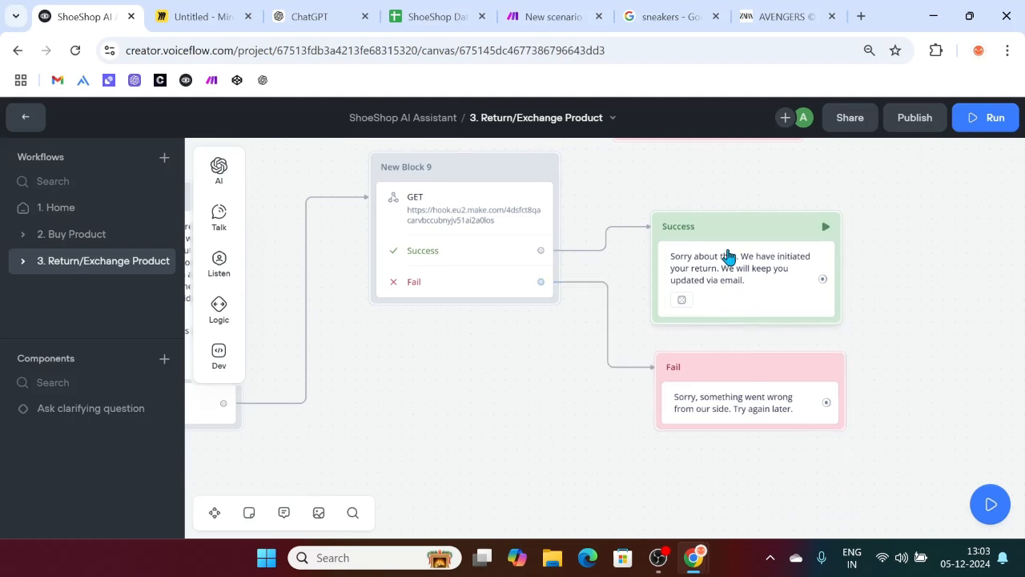
click(728, 256)
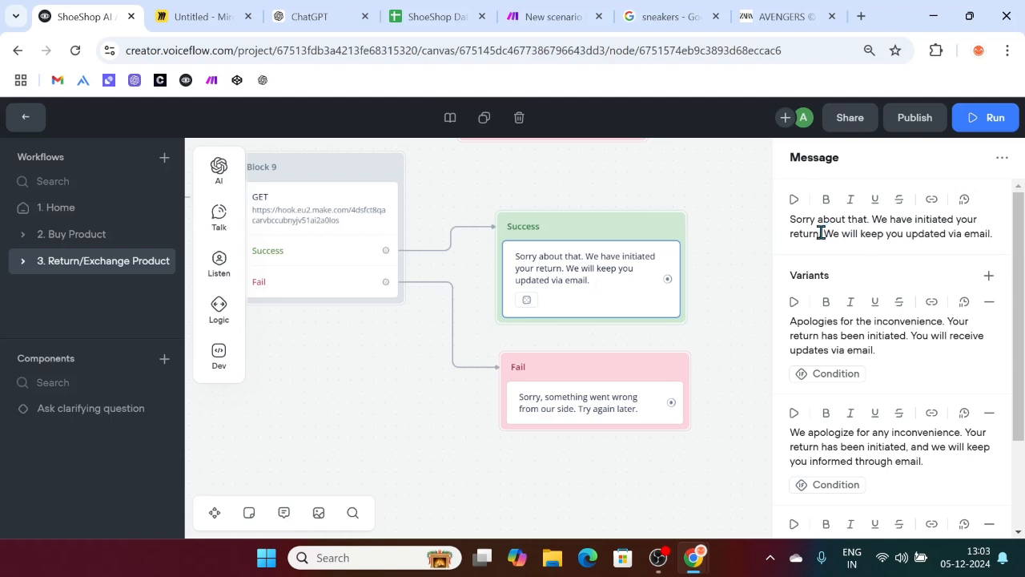
Step: Change 'return' to 'exchange' in the copied Success message and its first variant
drag(819, 233, 785, 232)
text(Exchange)
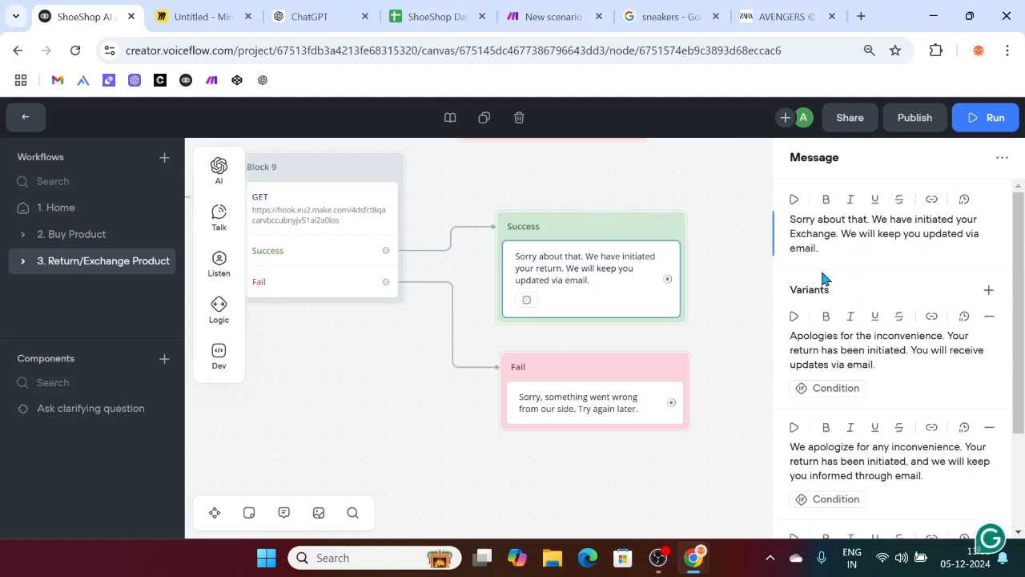
scroll(908, 357, down, 1)
key(BackSpace)
text(e)
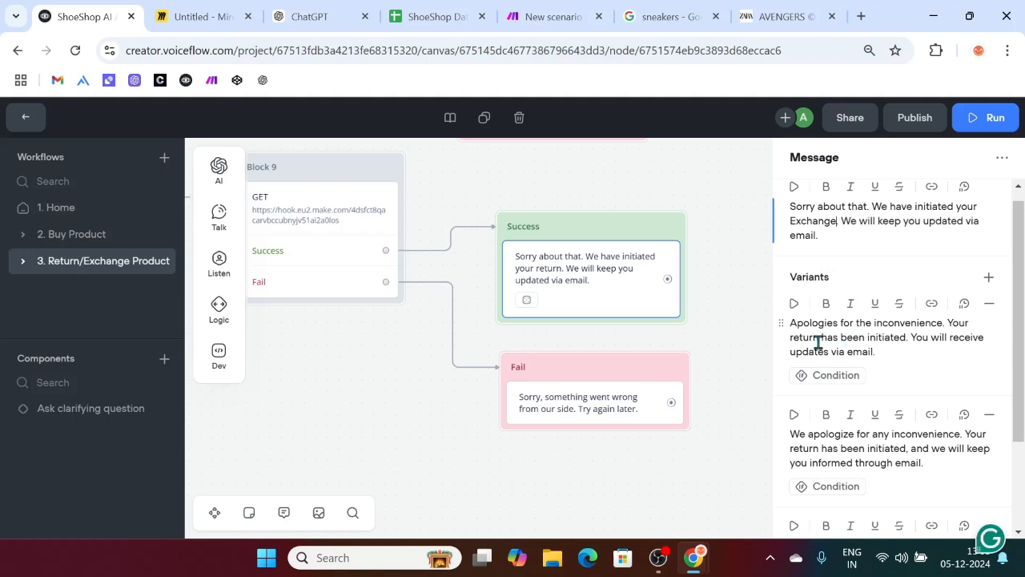
click(819, 338)
key(BackSpace)
key(BackSpace)
key(BackSpace)
key(BackSpace)
key(BackSpace)
key(BackSpace)
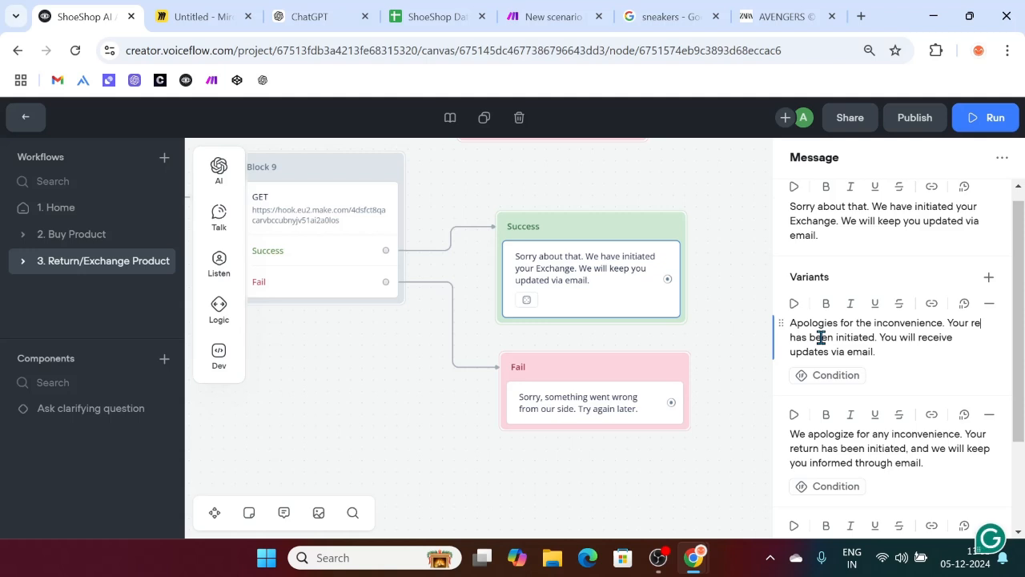
text(excahnge)
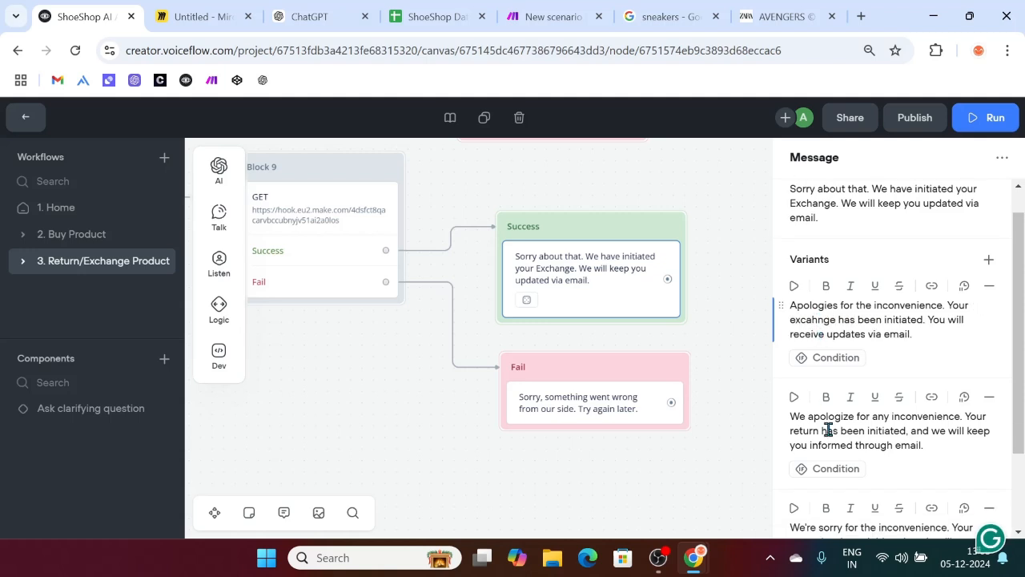
Step: Replace 'return' with 'exchange' in the second and third variants
click(813, 432)
key(Delete)
key(Delete)
key(BackSpace)
key(BackSpace)
key(BackSpace)
key(BackSpace)
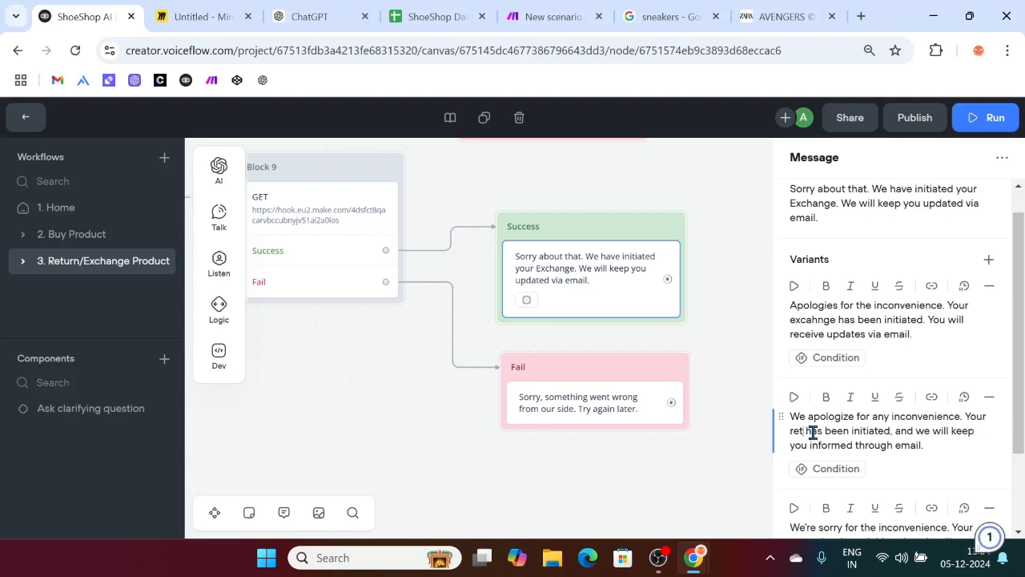
text(exchange)
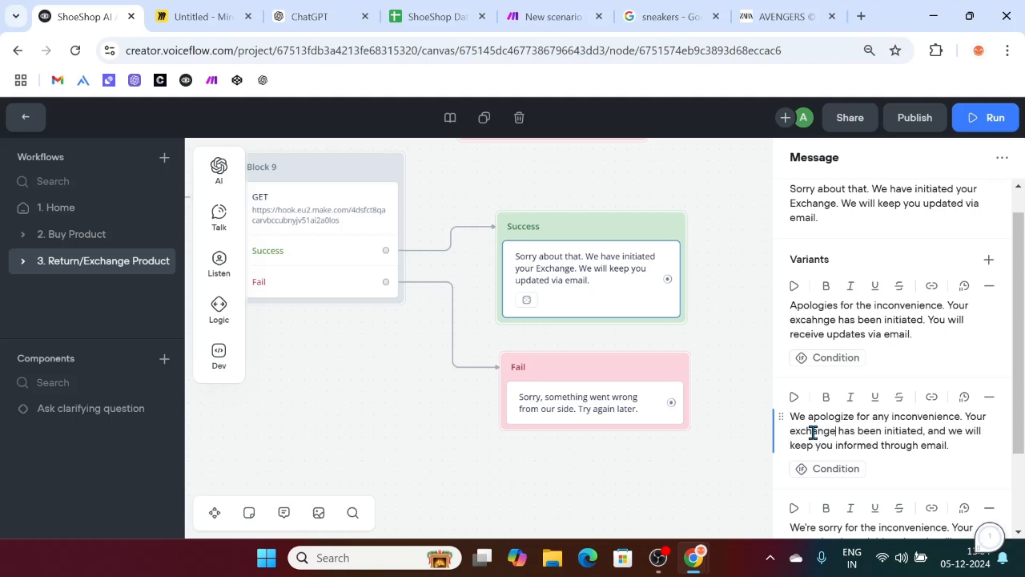
scroll(812, 433, down, 1)
click(815, 458)
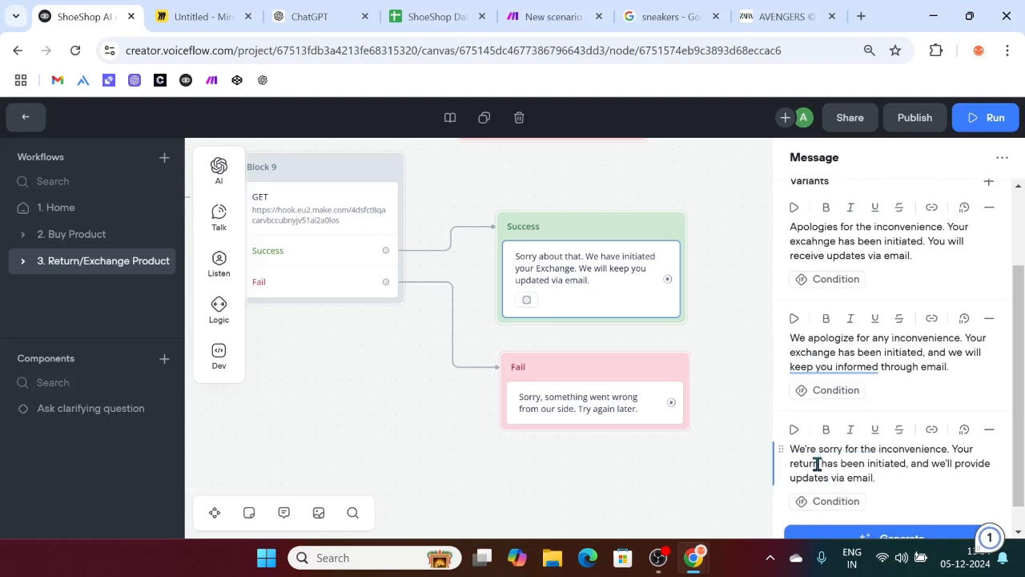
key(Delete)
key(BackSpace)
key(BackSpace)
text(excahnge)
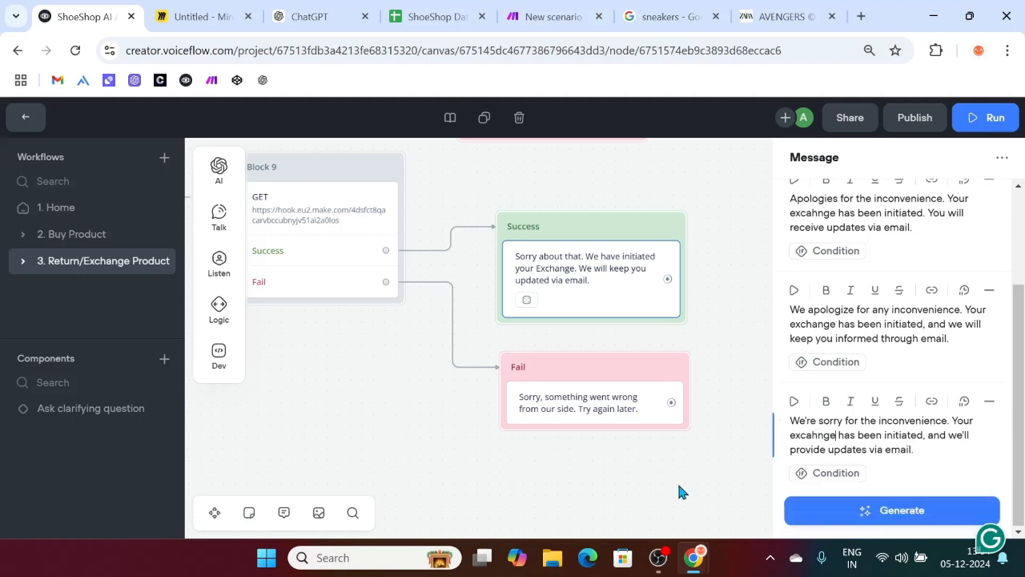
click(677, 481)
Step: Lowercase 'exchange' in the Success message, then open the ShoeShop Database spreadsheet
click(588, 417)
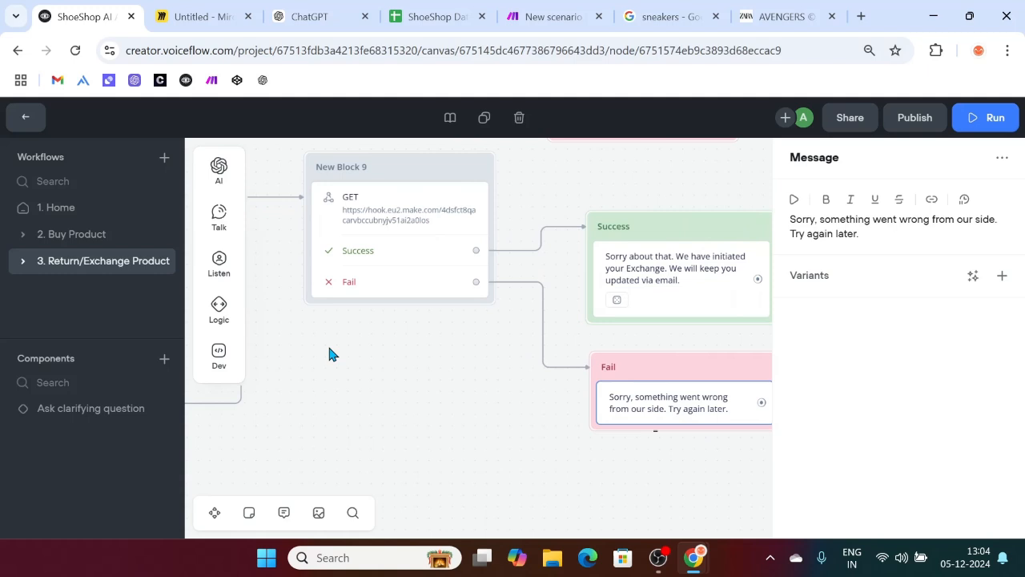
click(665, 292)
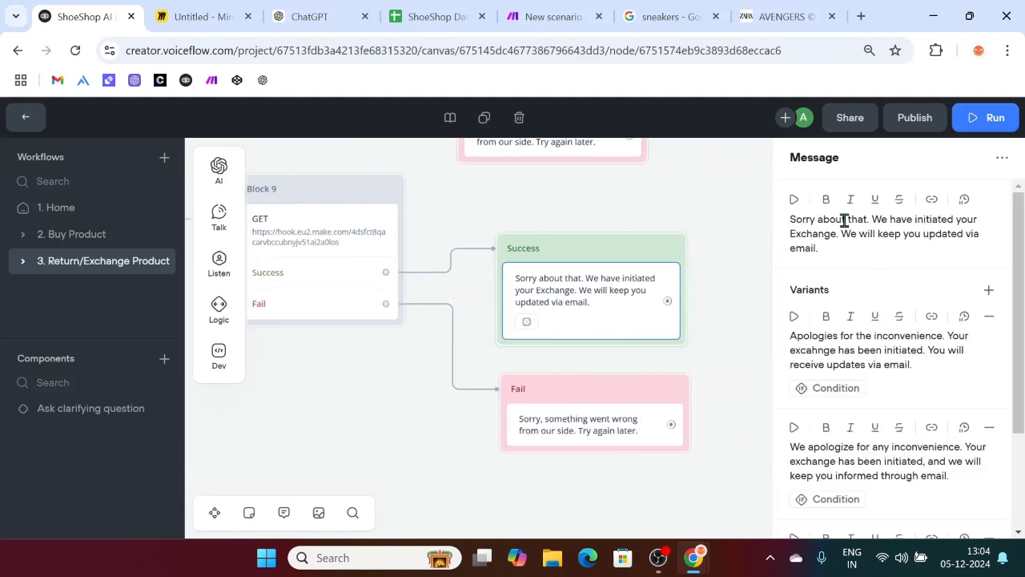
click(796, 234)
key(BackSpace)
text(e)
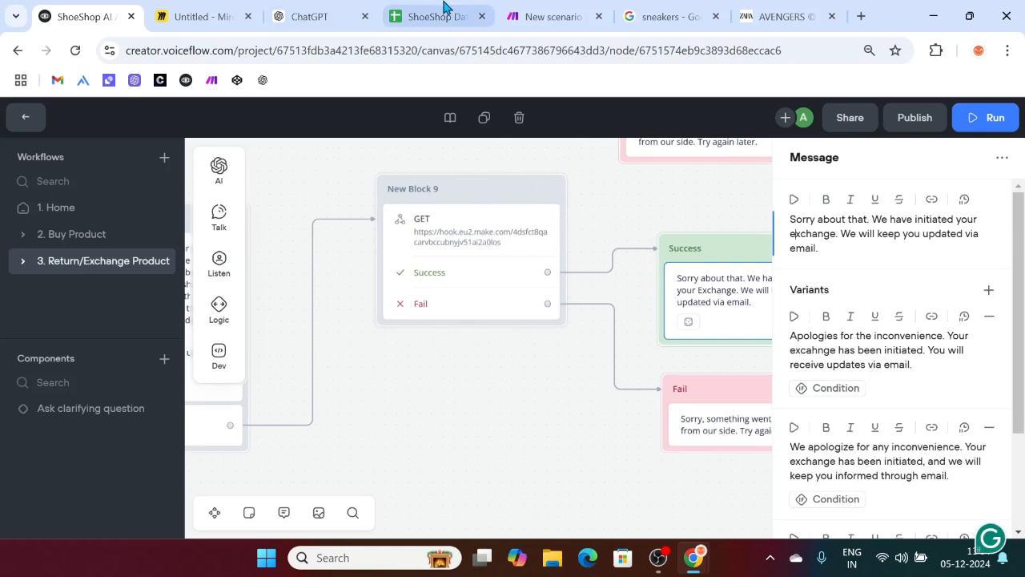
click(420, 15)
scroll(622, 281, down, 1)
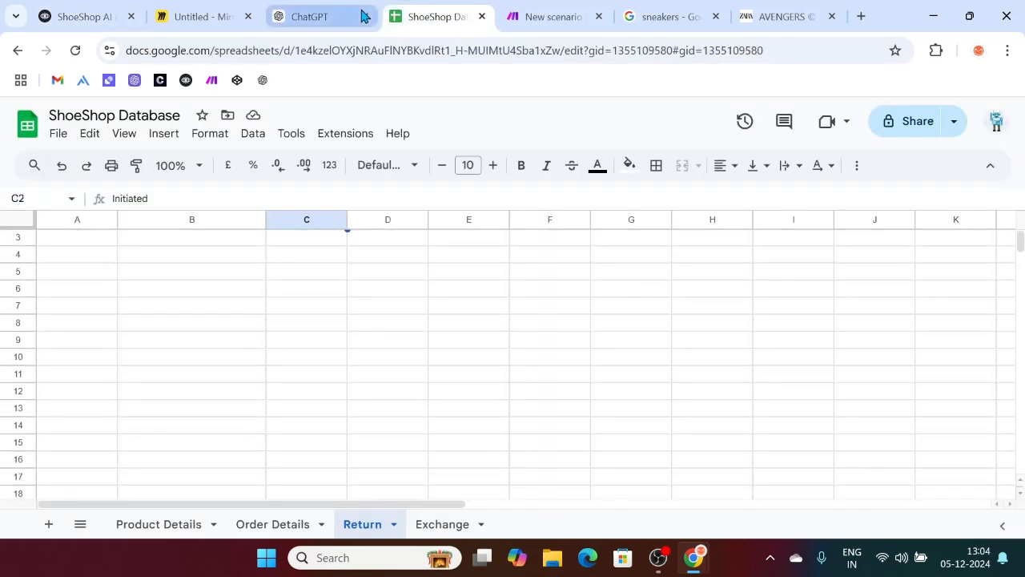
Step: Close the Custom webhook settings in the Make scenario
click(564, 10)
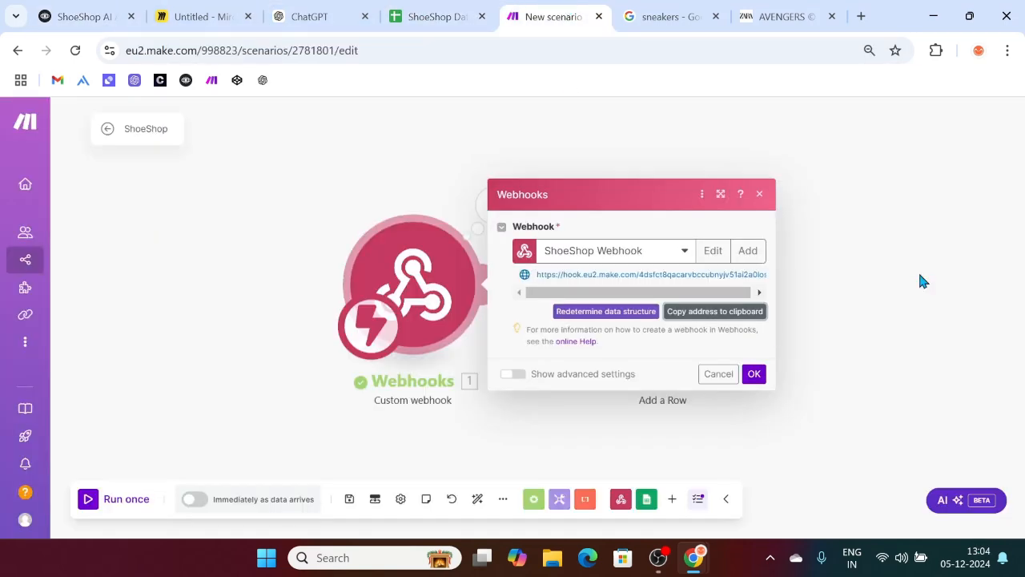
click(920, 277)
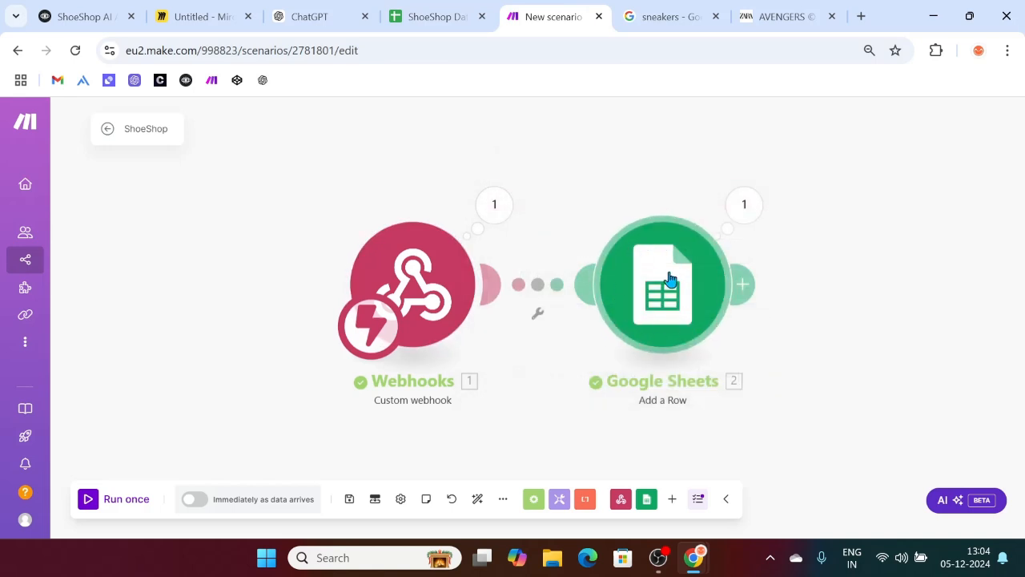
scroll(668, 280, down, 1)
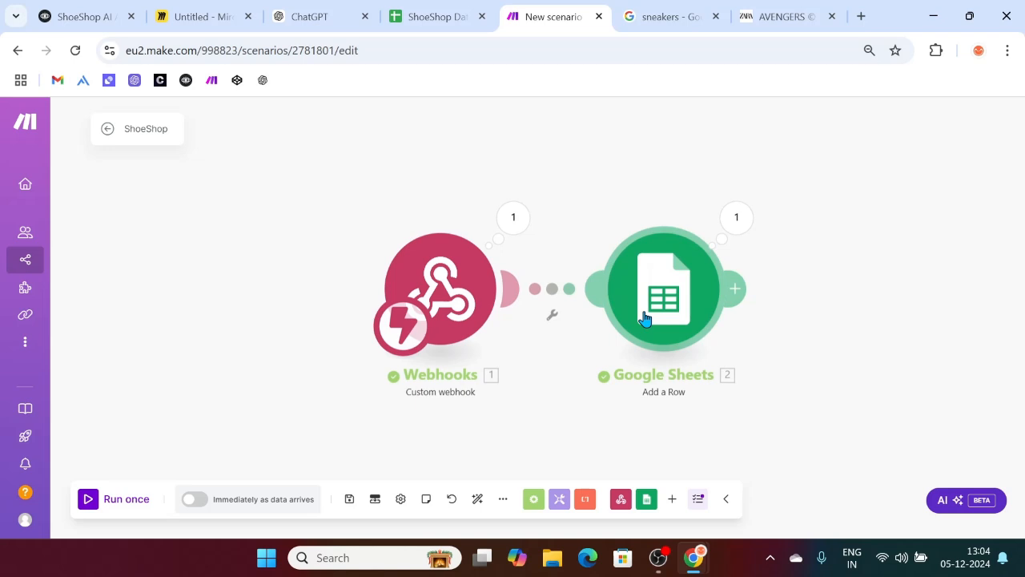
Step: Check the ShoeShop Database Exchange sheet, then bring up actions for the Webhooks–Sheets connector
click(427, 10)
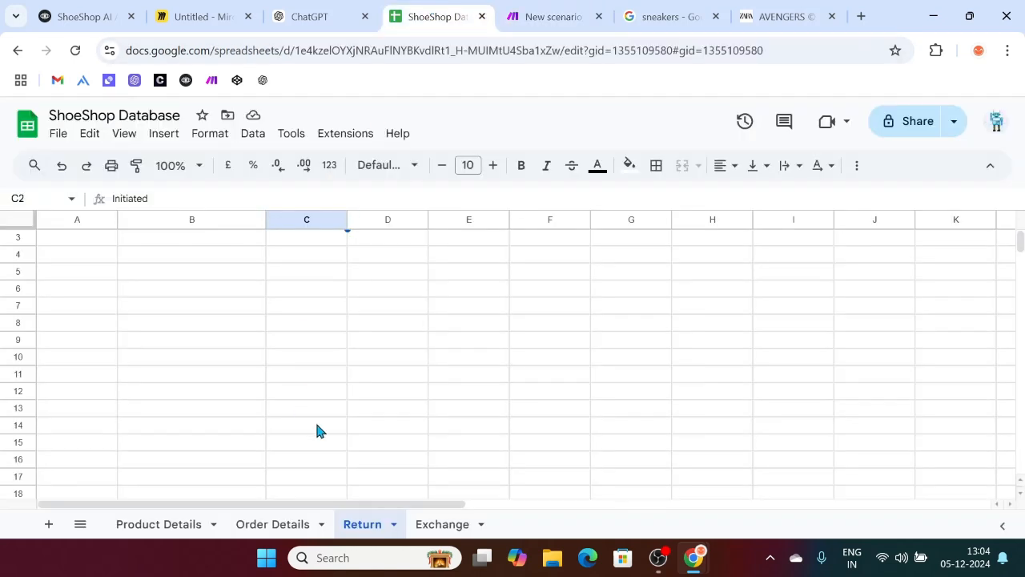
scroll(297, 379, up, 1)
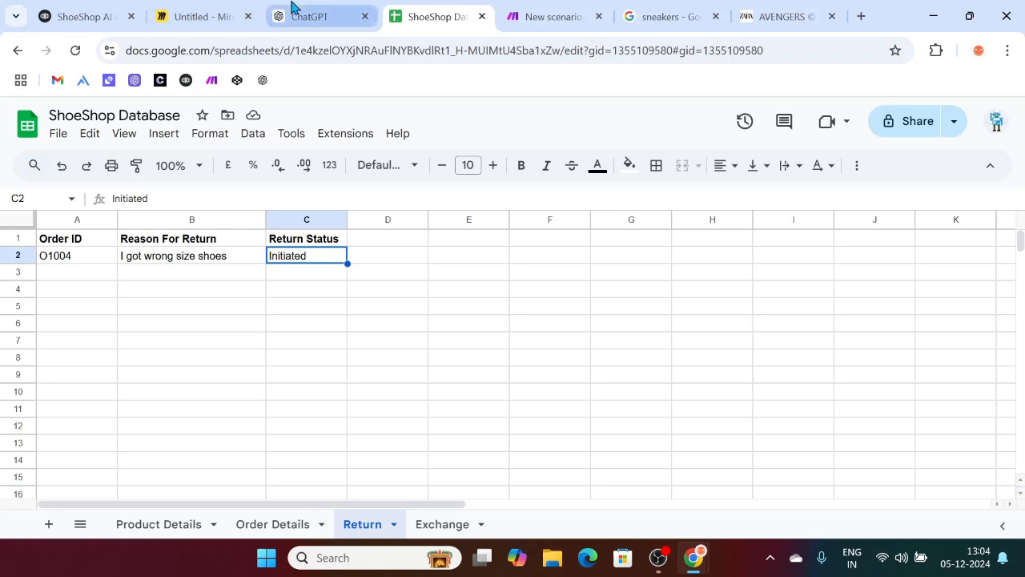
click(541, 9)
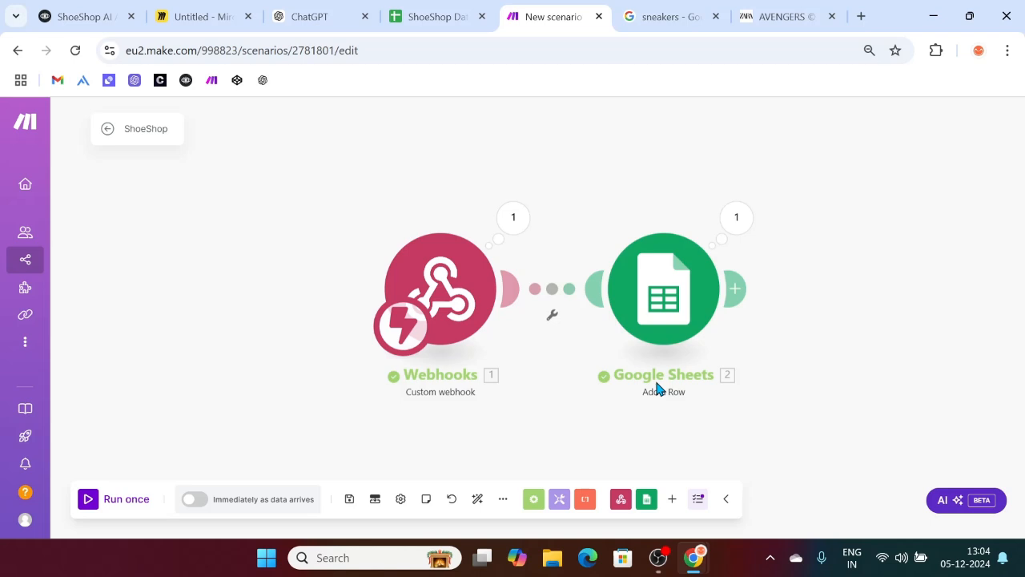
click(428, 9)
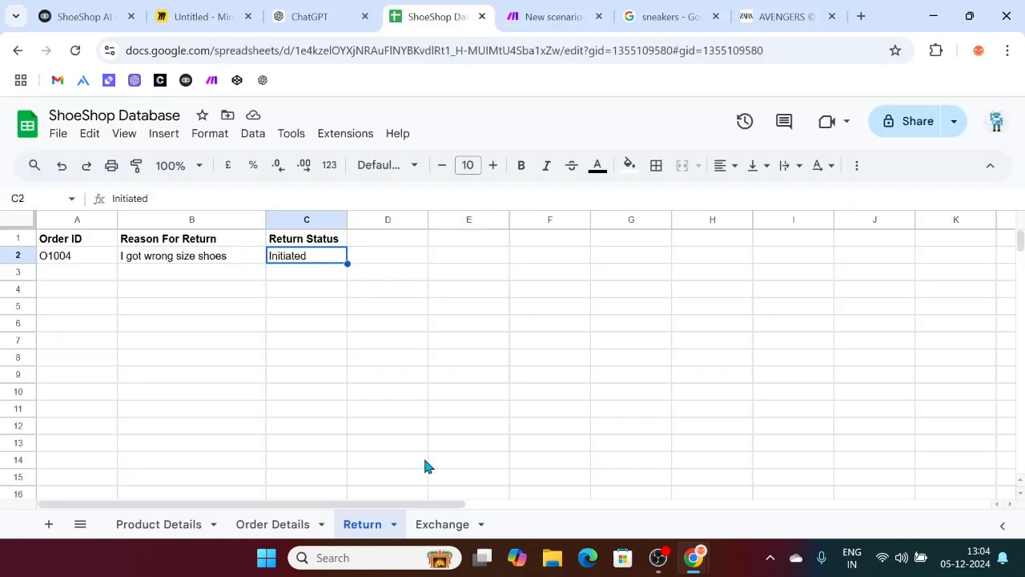
click(436, 528)
click(545, 11)
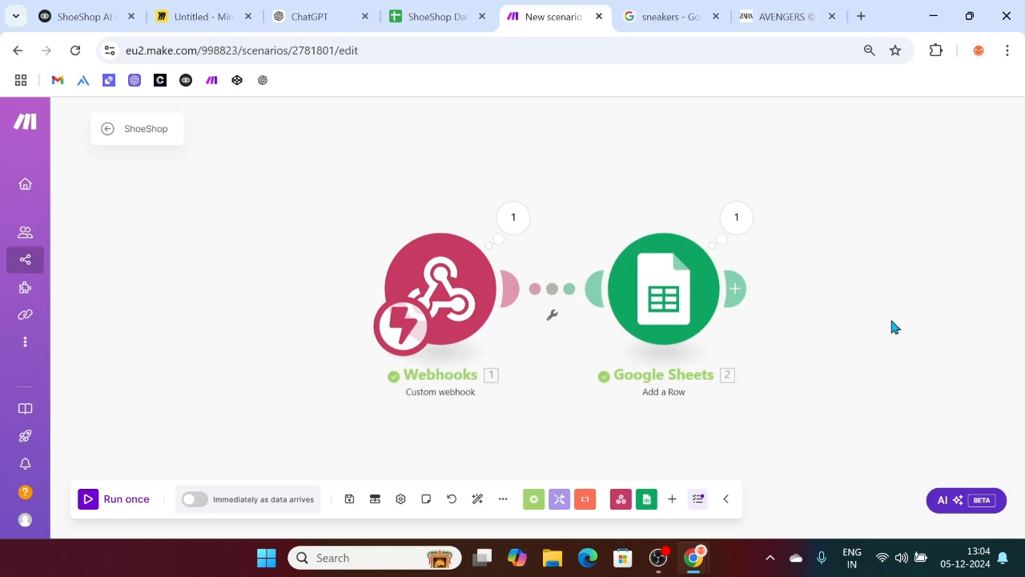
click(552, 293)
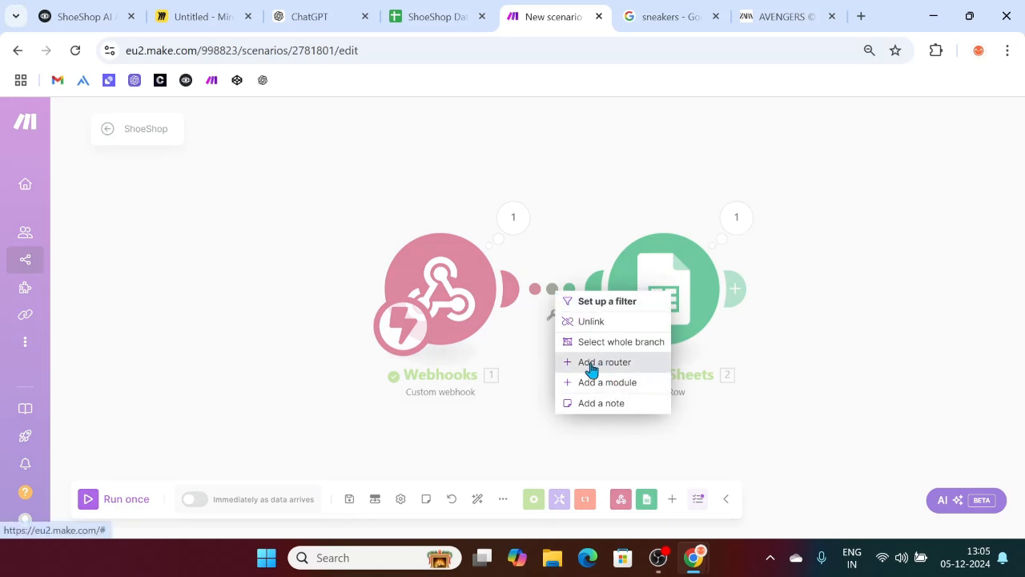
Step: Insert a Router after the webhook with a second route ending in Google Sheets Add a Row
click(628, 364)
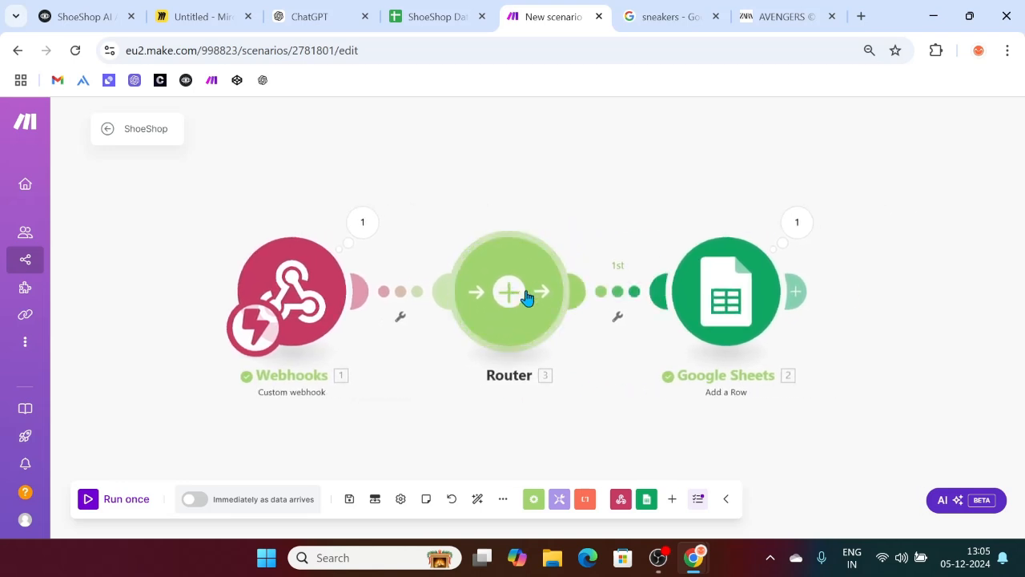
click(509, 293)
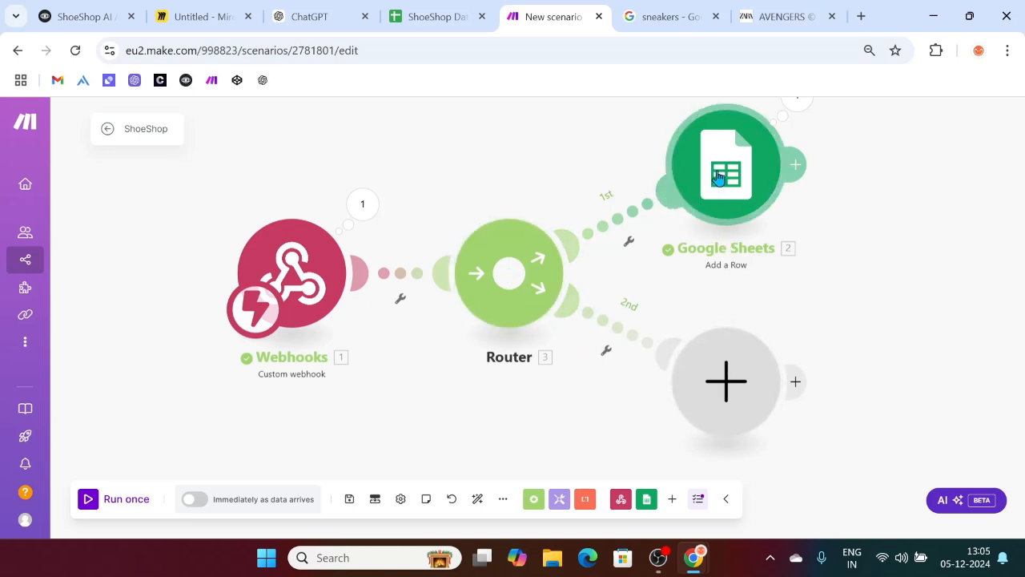
click(730, 401)
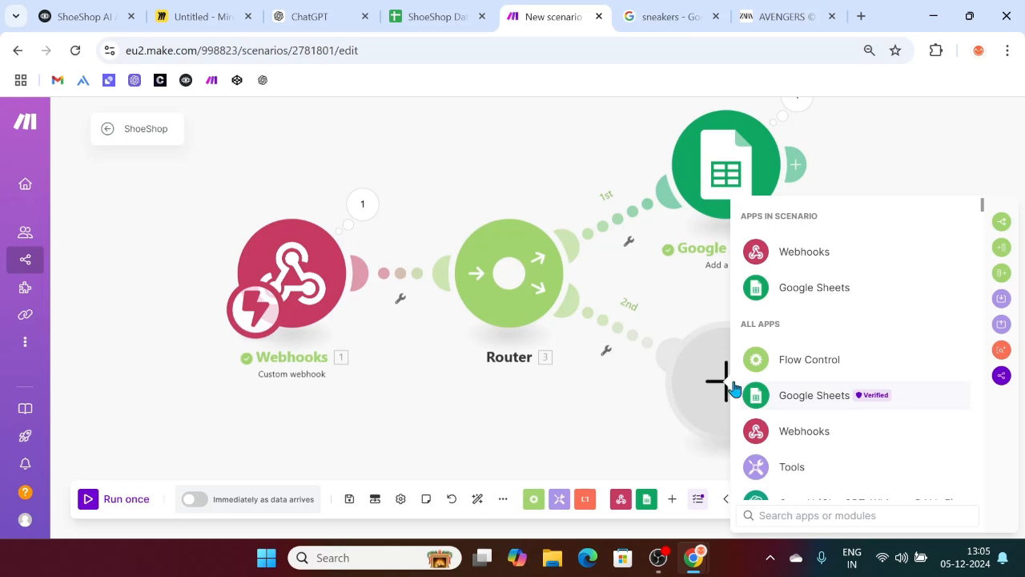
click(805, 405)
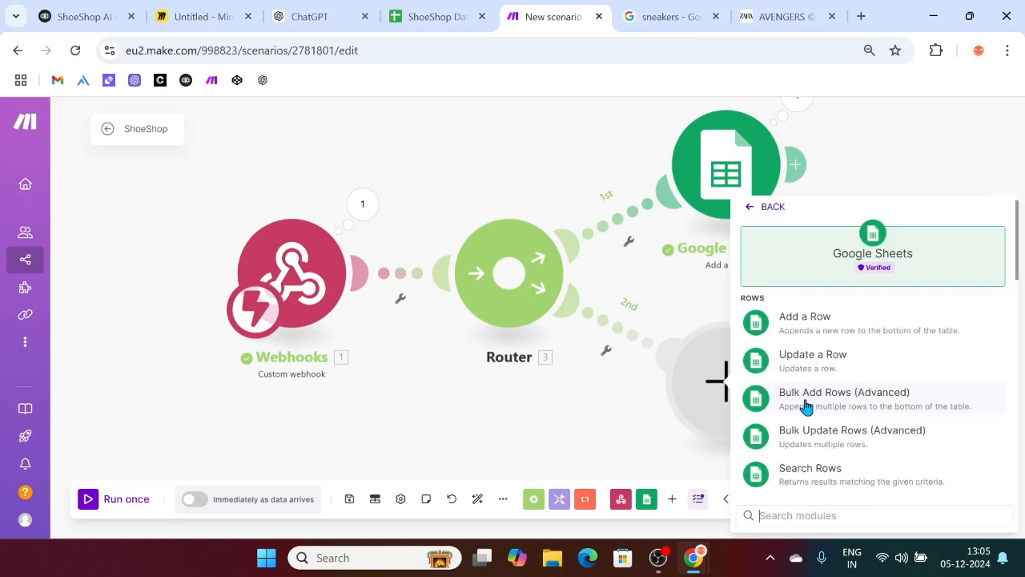
click(808, 328)
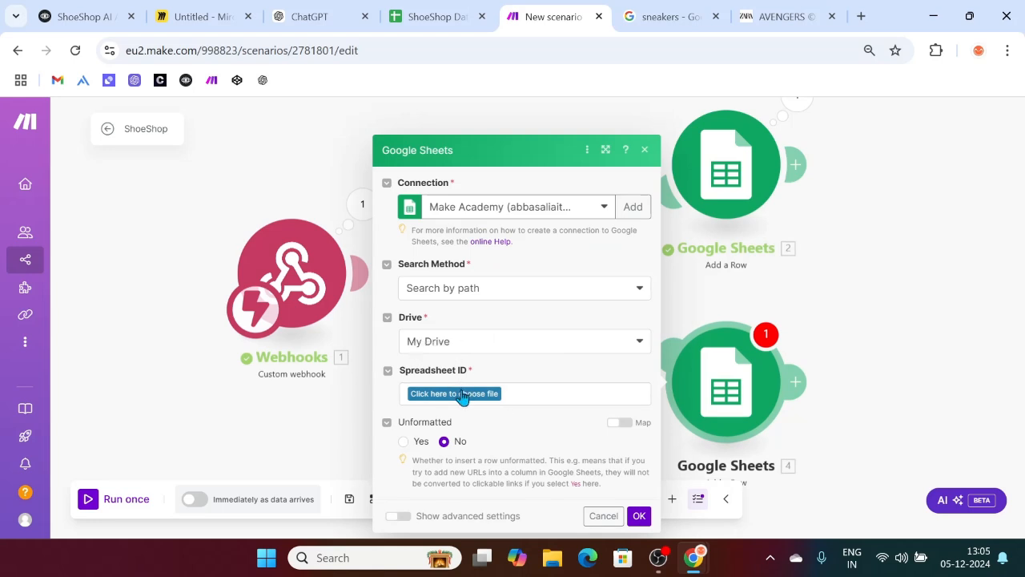
Step: Point the new Google Sheets module at the Exchange sheet of ShoeShop Database
click(460, 392)
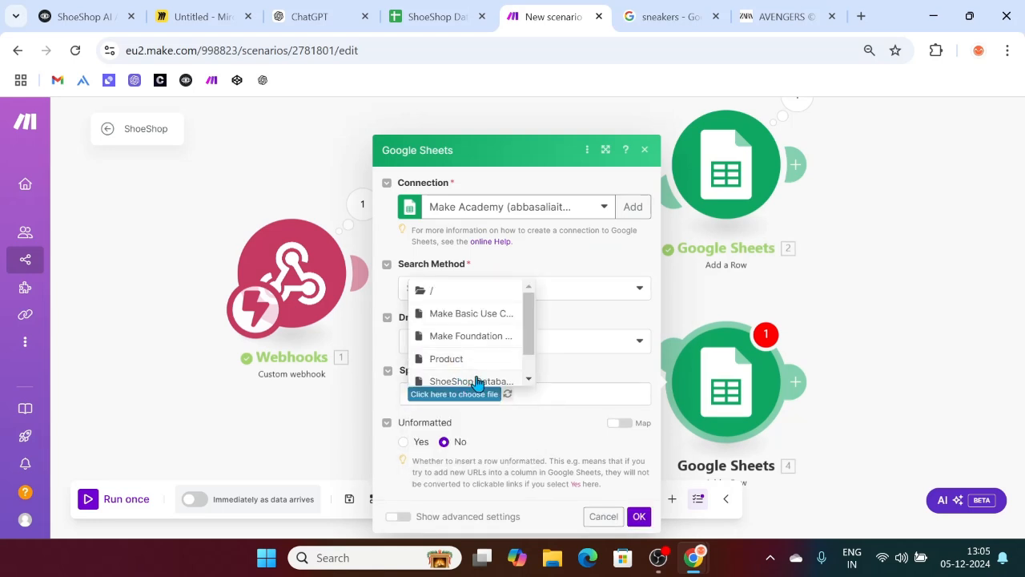
click(476, 382)
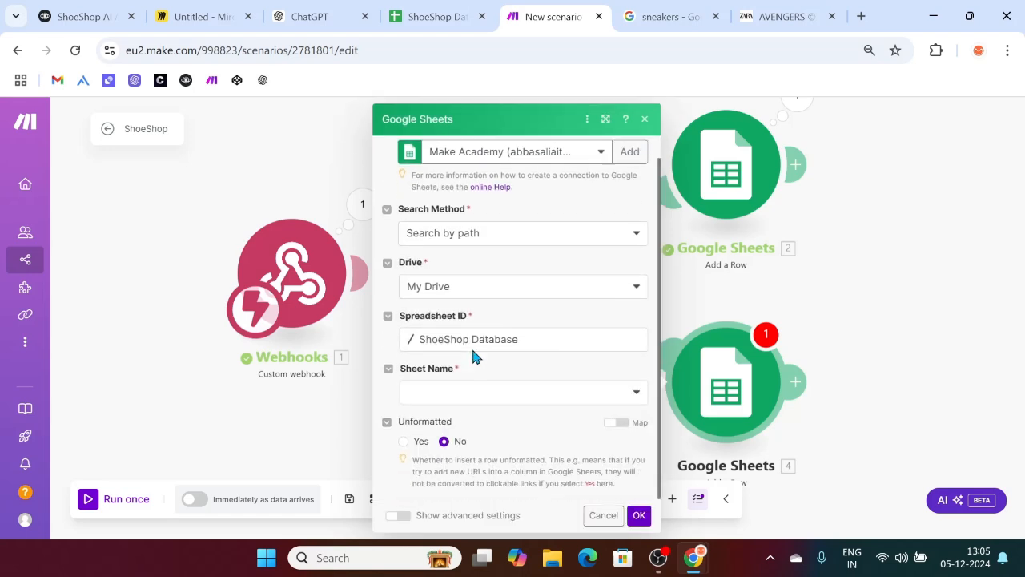
click(410, 394)
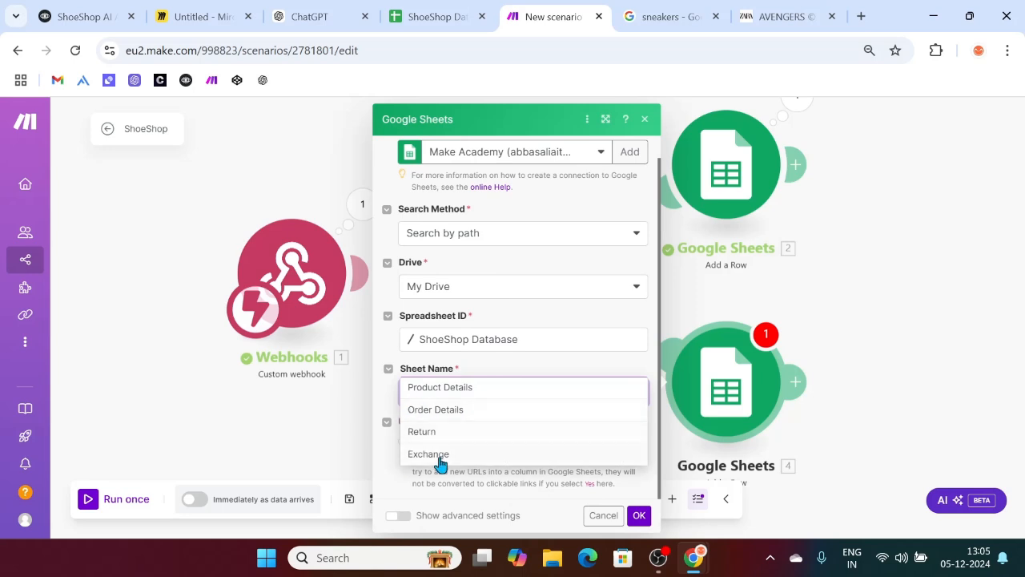
click(439, 454)
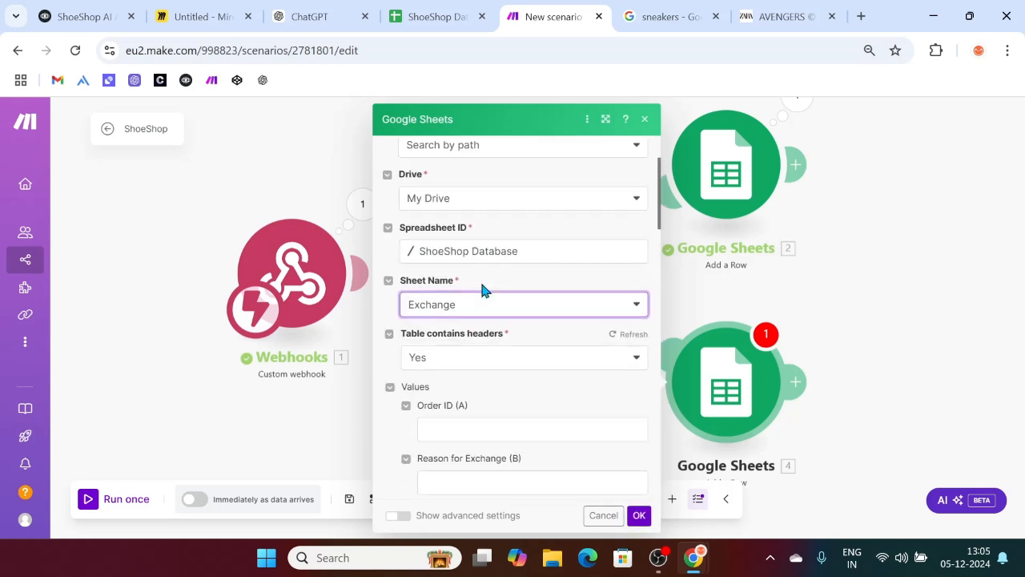
scroll(482, 290, down, 2)
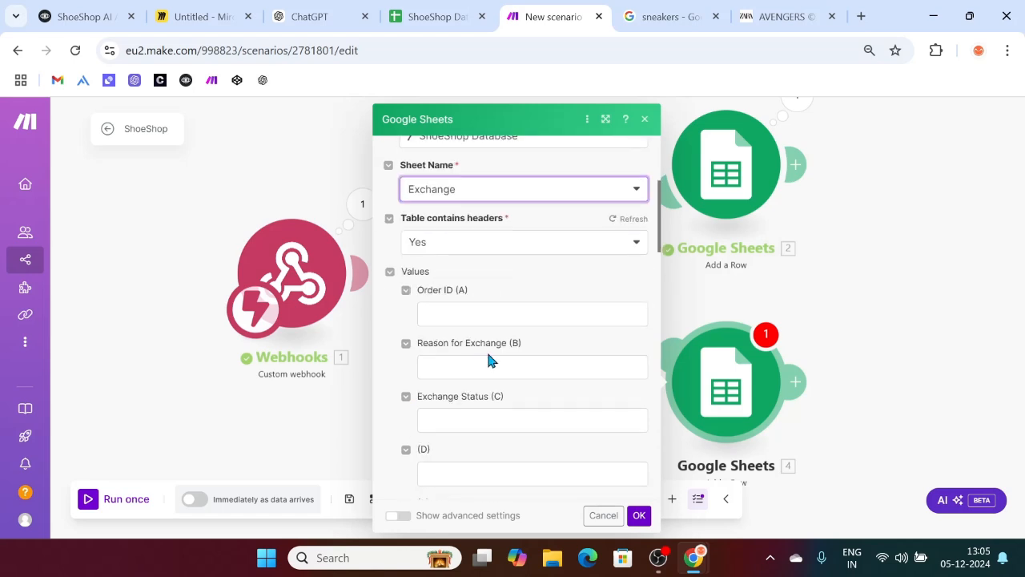
click(444, 312)
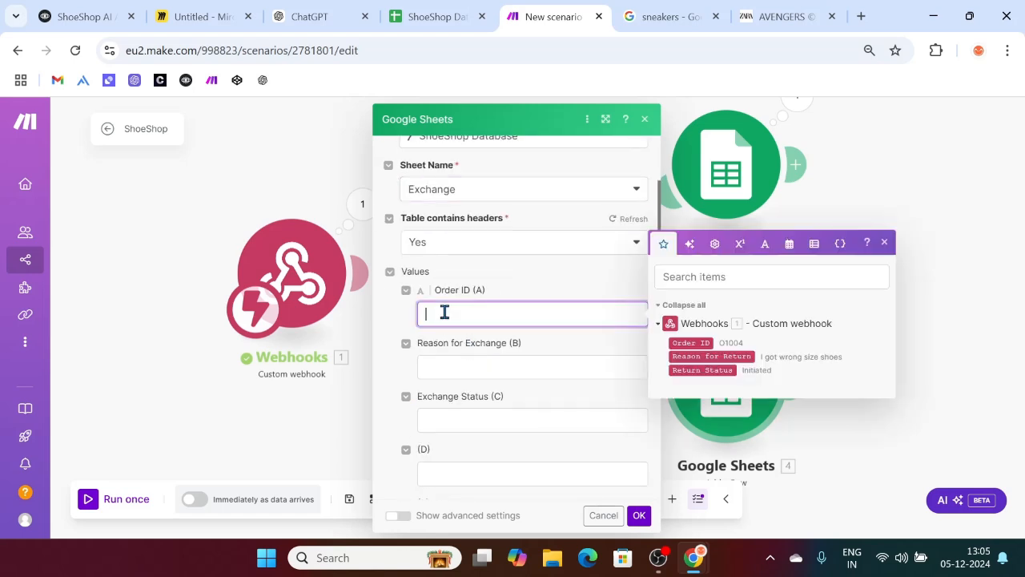
click(884, 242)
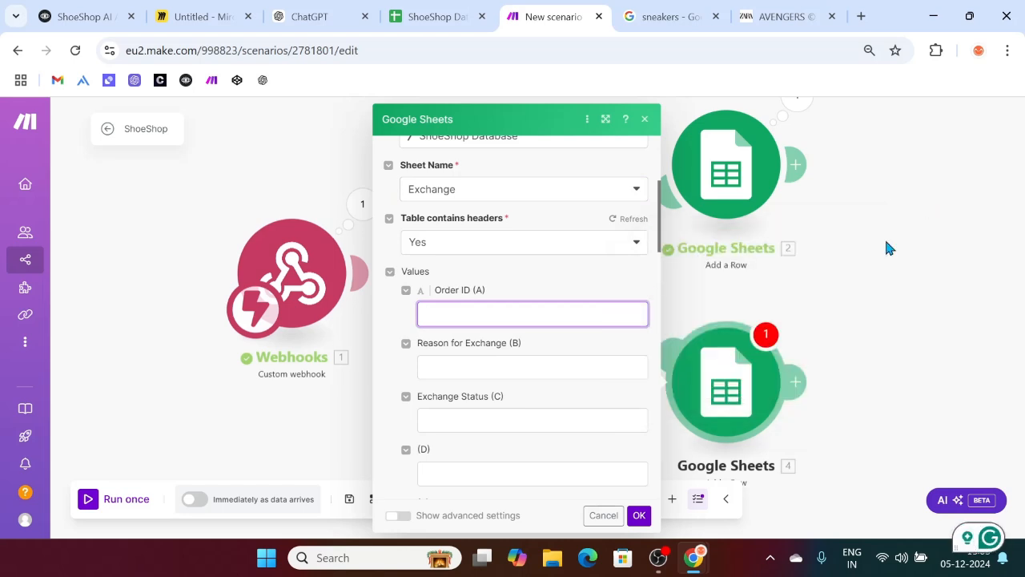
click(644, 118)
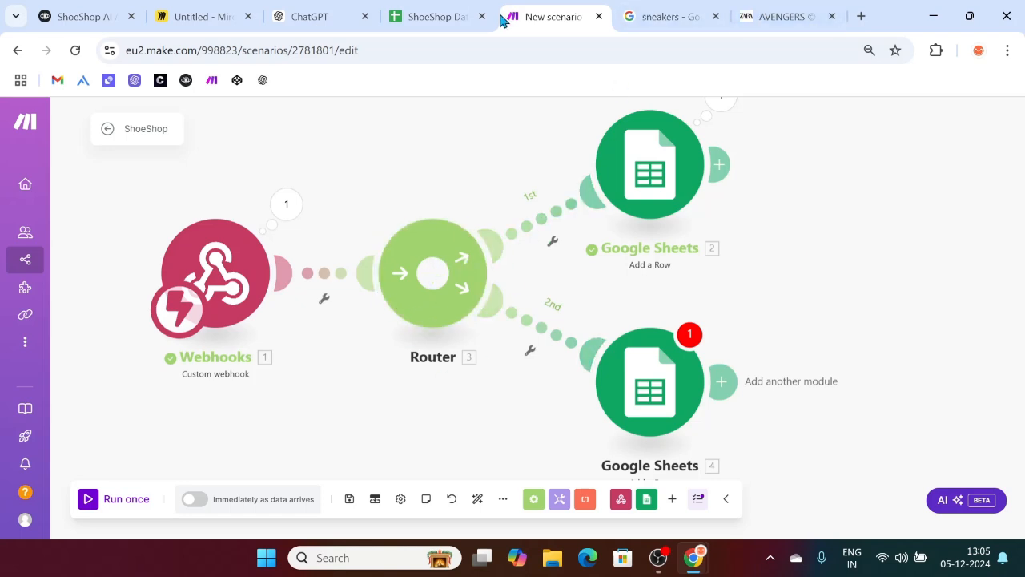
Step: Switch to the Miro board and scroll right to an empty area
click(160, 16)
scroll(366, 274, right, 5)
scroll(365, 274, right, 7)
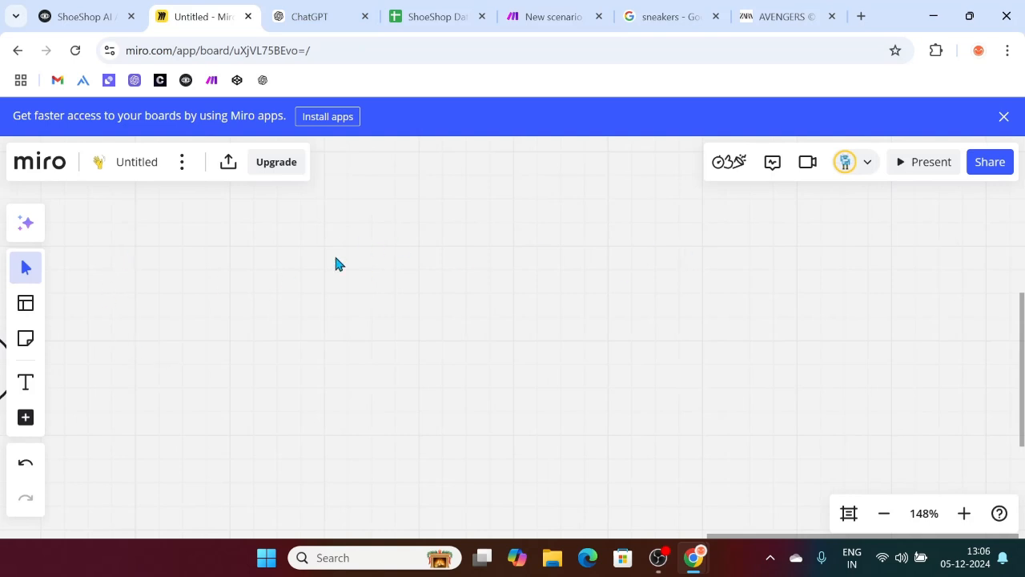
Step: Draw two ovals labelled Webhook and Voiceflow, with Voiceflow on the left
key(o)
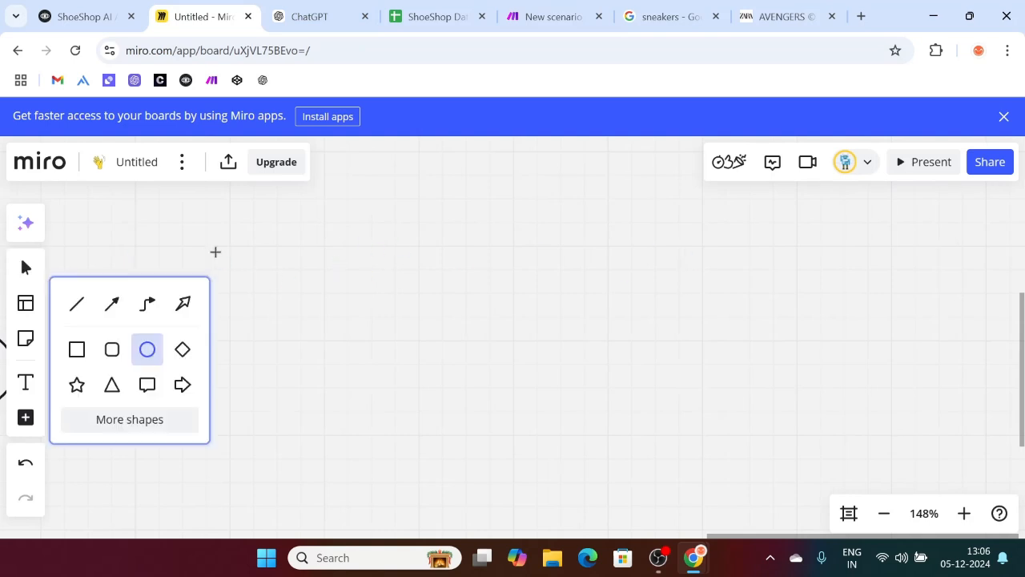
drag(307, 245, 469, 356)
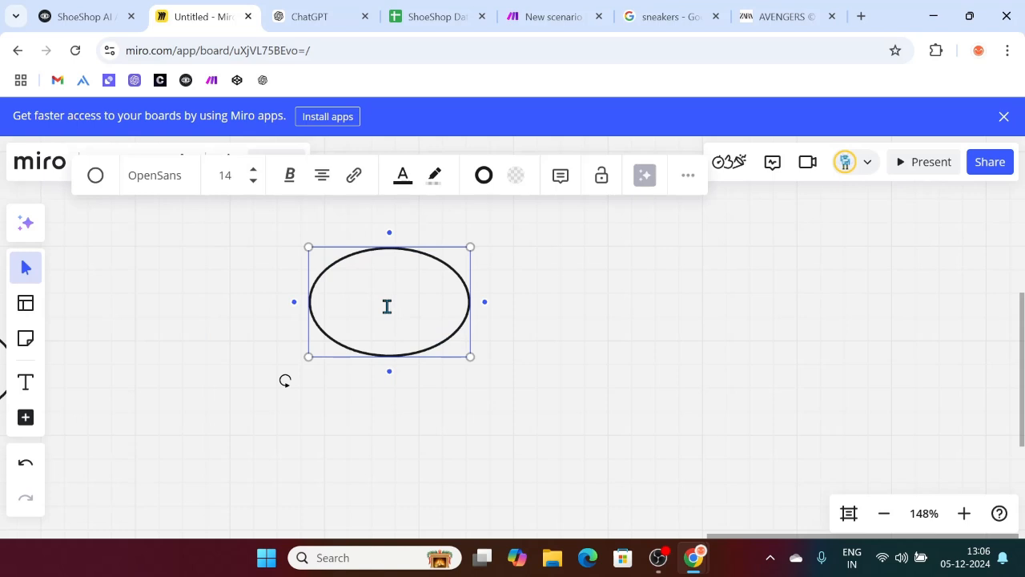
text(Webhook)
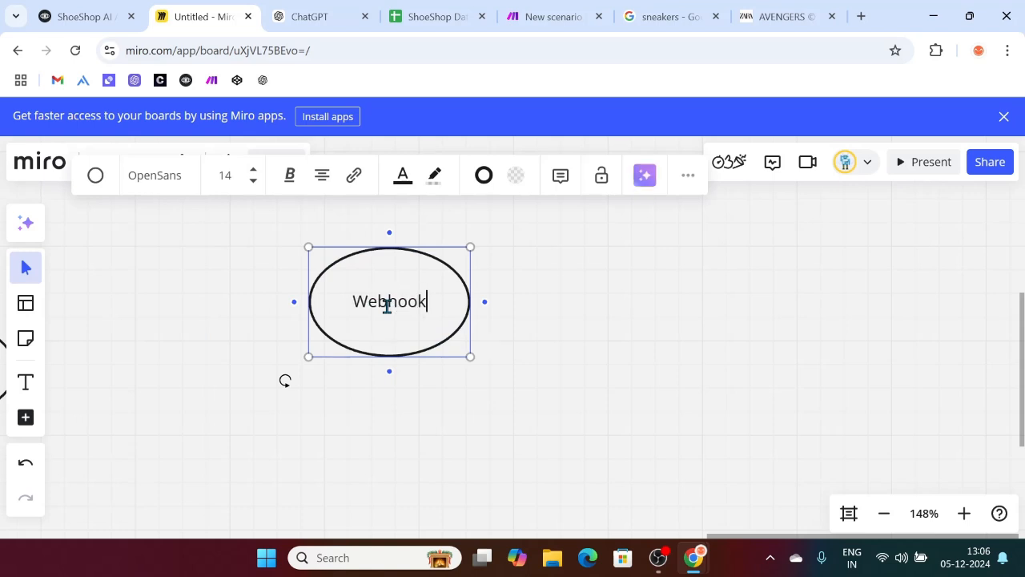
click(402, 398)
scroll(403, 398, left, 5)
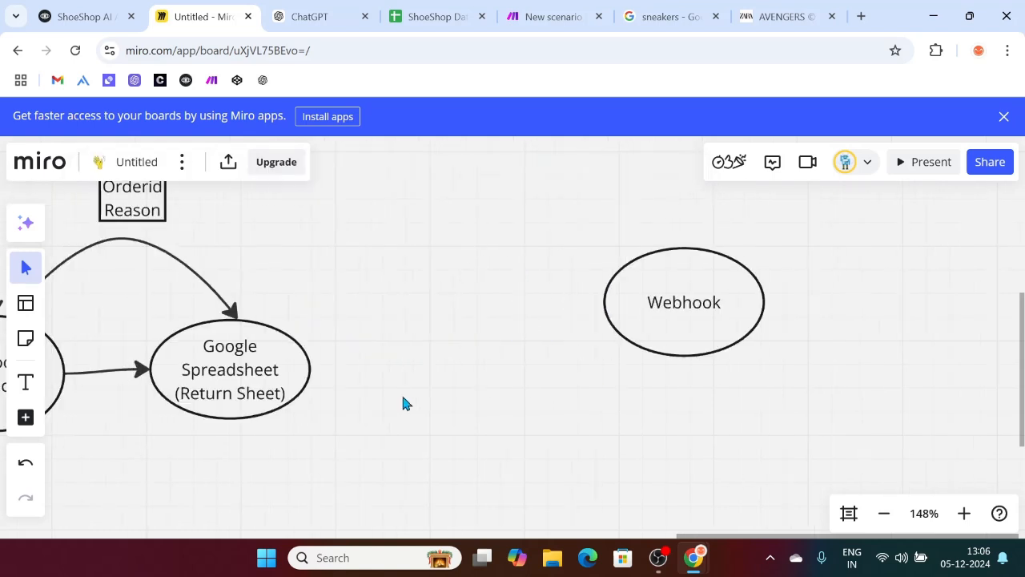
key(o)
drag(404, 244, 533, 351)
text(Voiceflow)
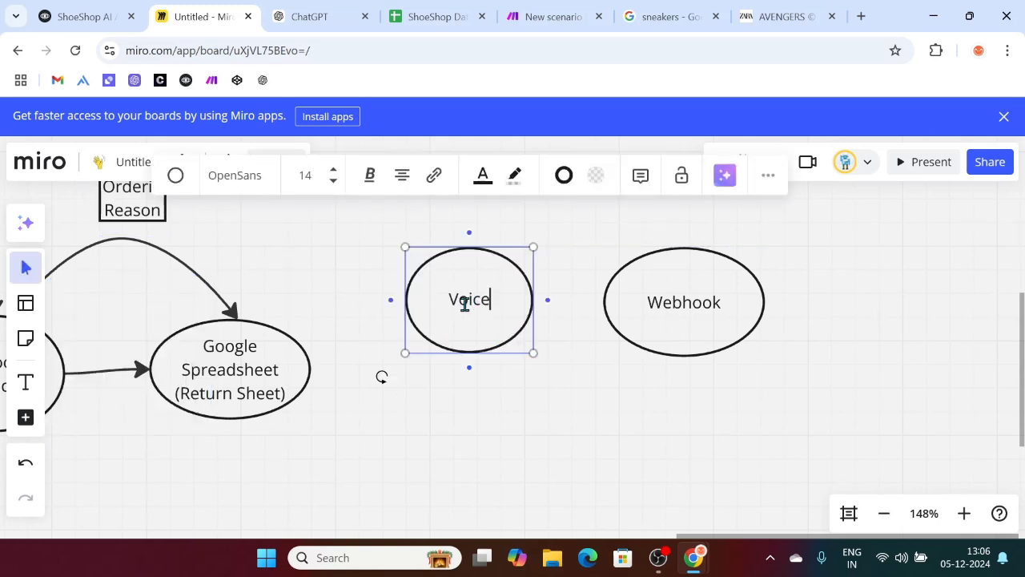
click(641, 402)
scroll(641, 403, up, 2)
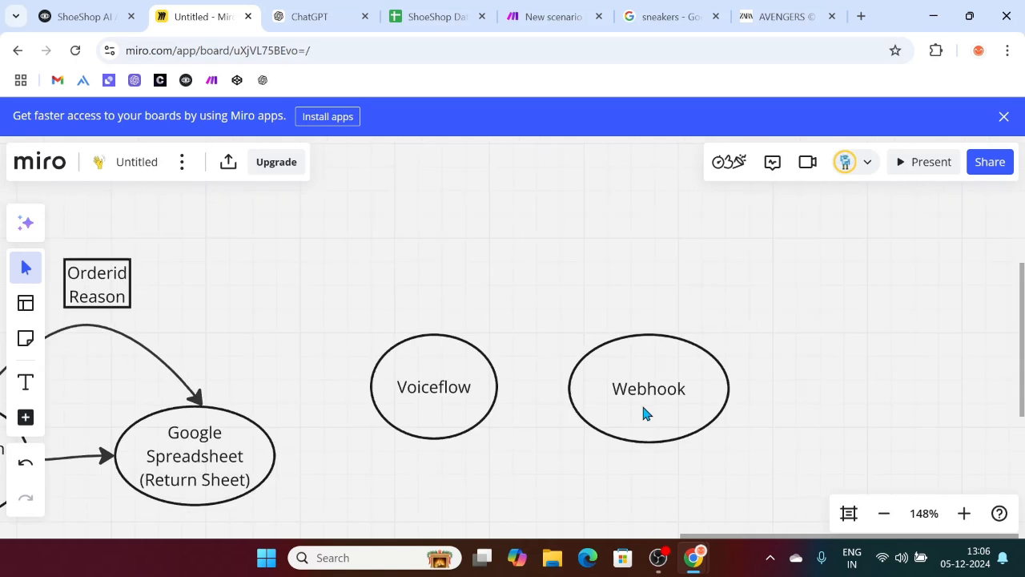
Step: Draw a curved arrow from Voiceflow to the Webhook oval
key(l)
drag(444, 341, 641, 311)
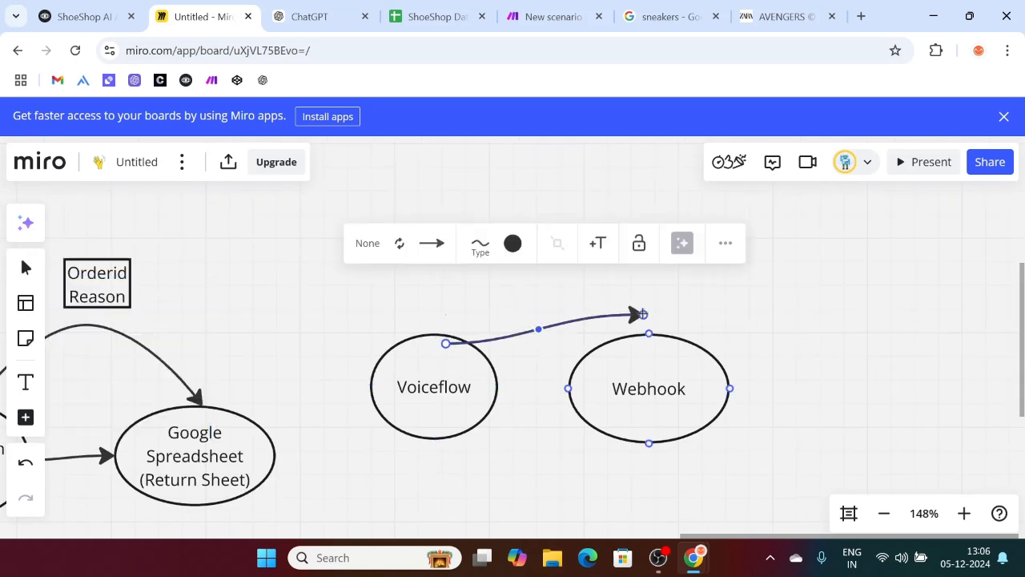
click(480, 244)
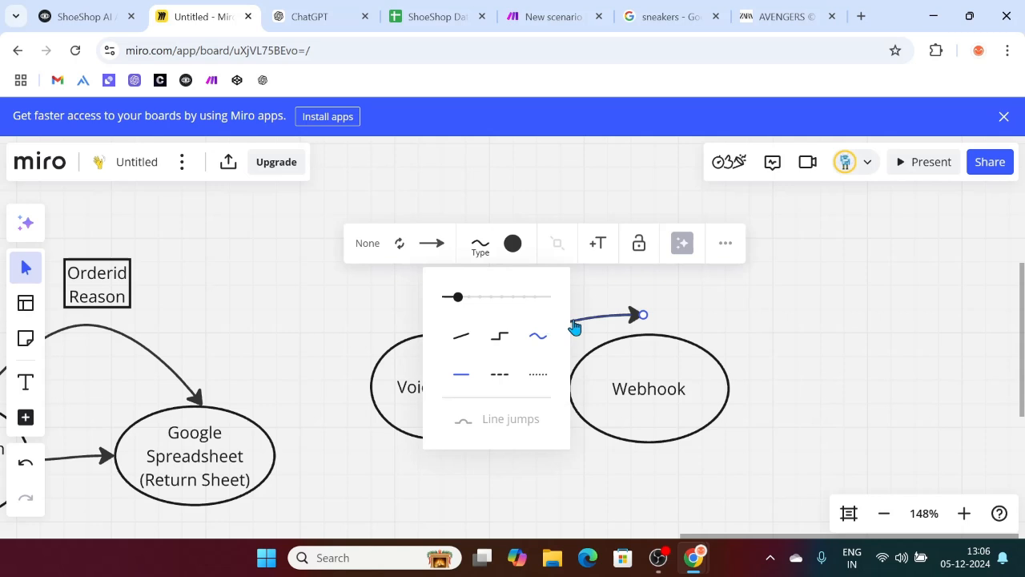
click(785, 269)
click(526, 339)
drag(538, 334, 548, 270)
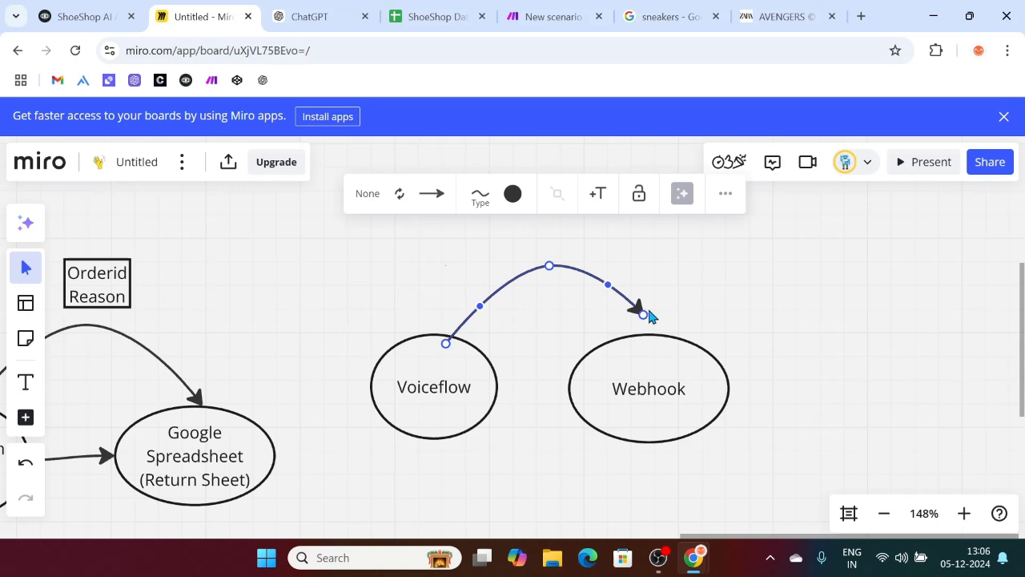
drag(643, 316, 642, 335)
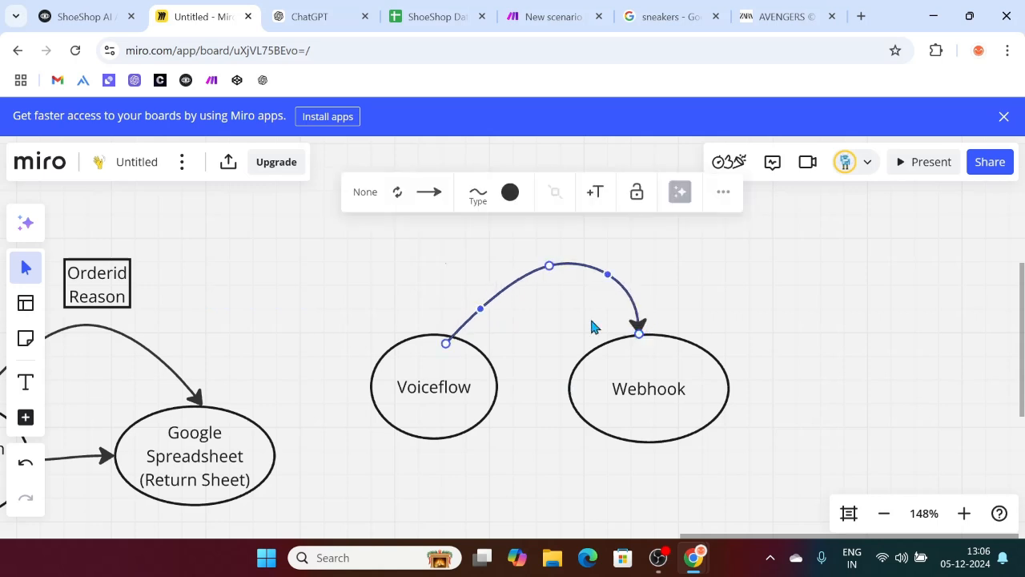
click(659, 251)
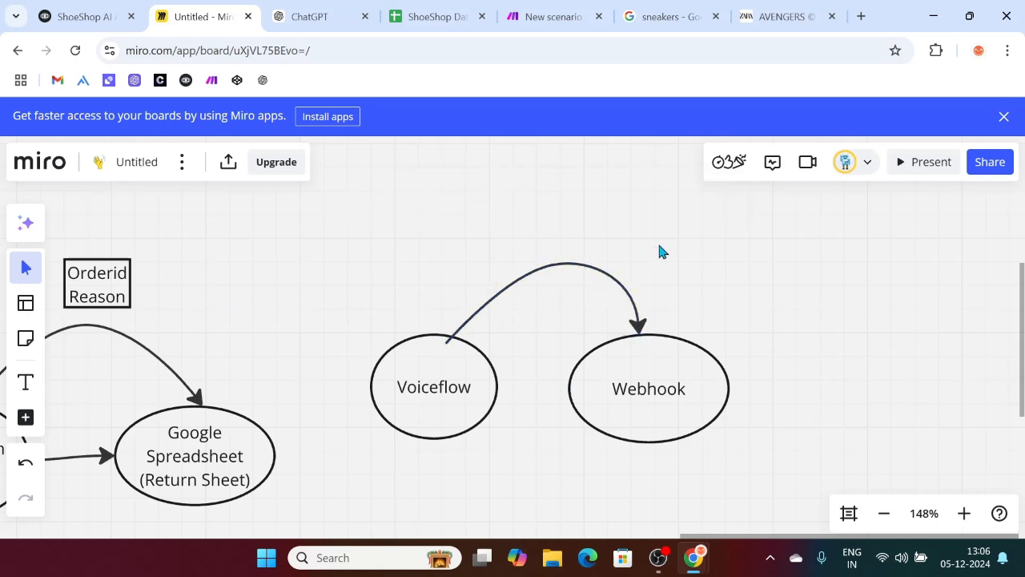
scroll(659, 251, up, 2)
scroll(659, 251, right, 2)
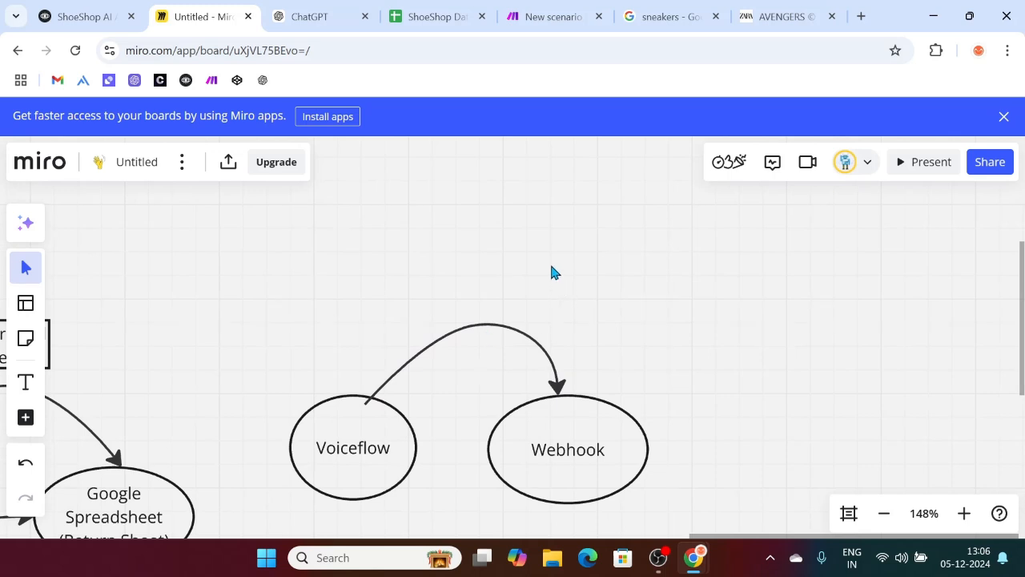
Step: Add a rectangle listing Order ID, Reason for return and Return status above the arrow
key(s)
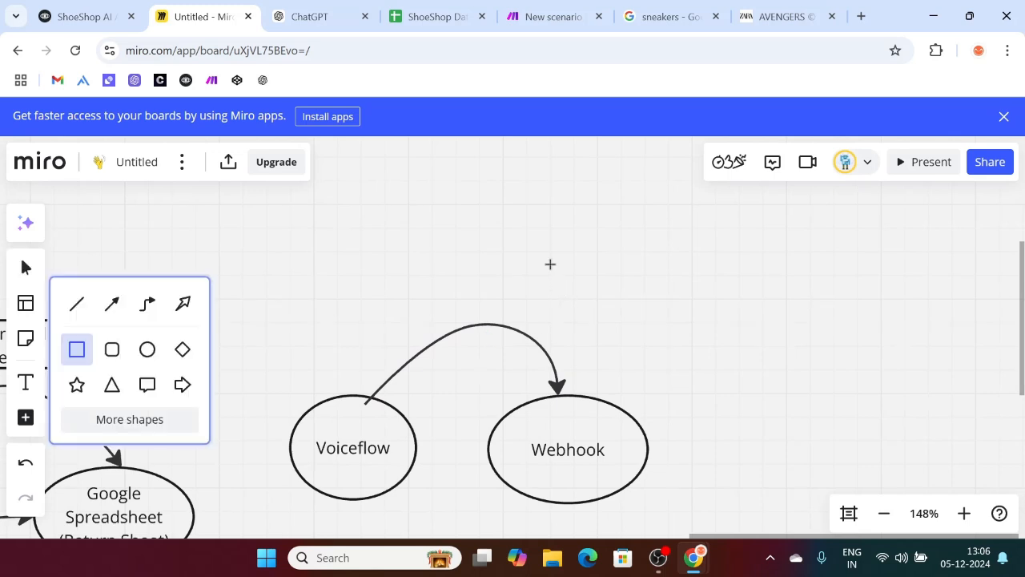
mouse_move(517, 259)
mouse_down()
mouse_move(680, 338)
mouse_move(679, 366)
mouse_up()
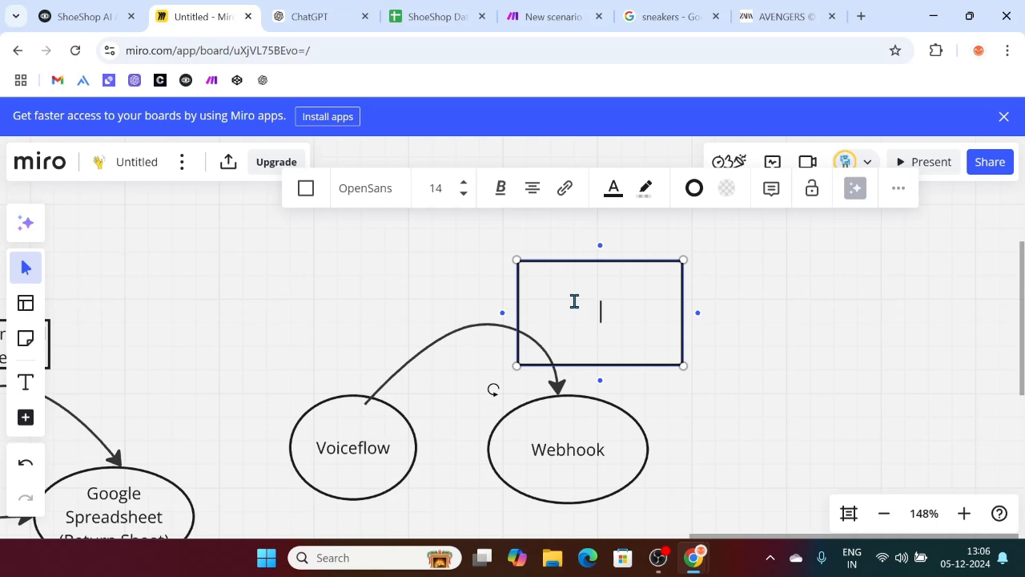
text(Order ID)
key(Return)
text(Reason for return)
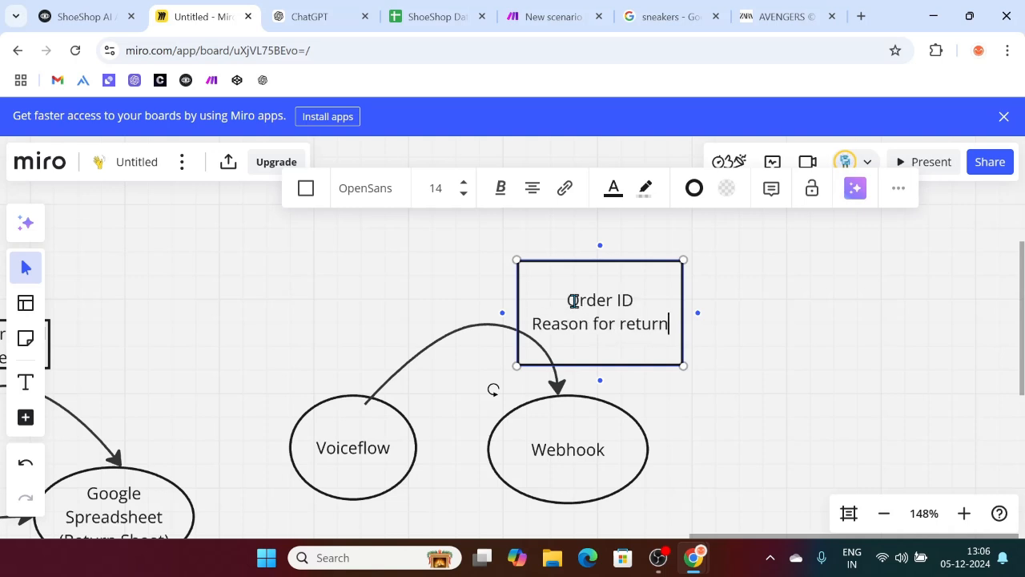
key(Return)
text(Return status)
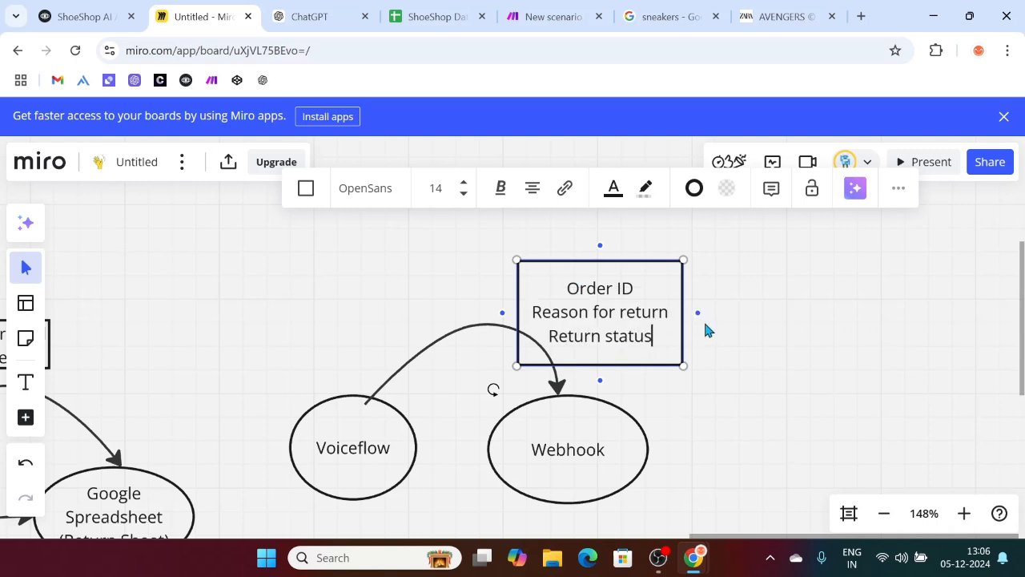
click(782, 362)
drag(551, 298, 483, 289)
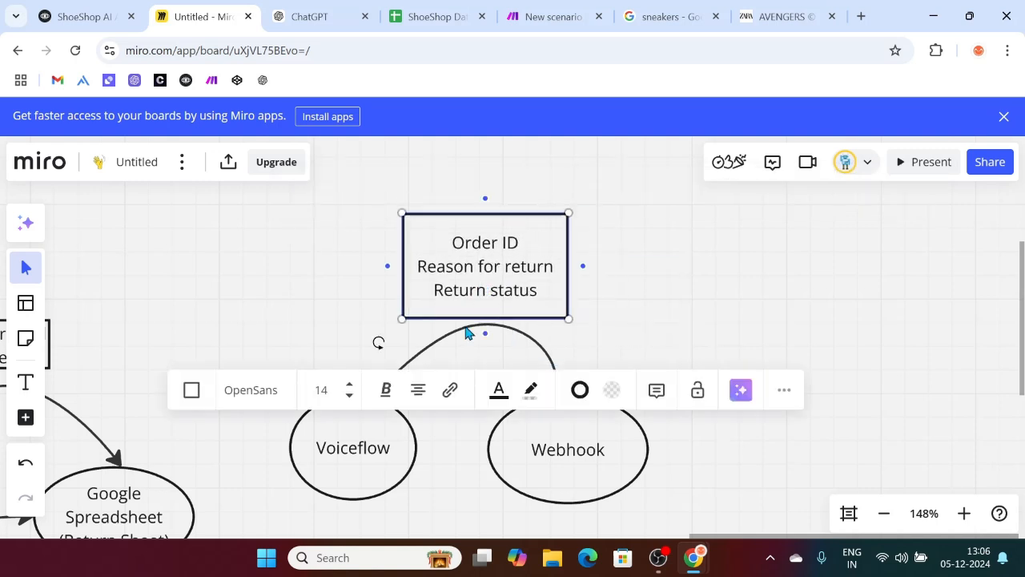
click(585, 471)
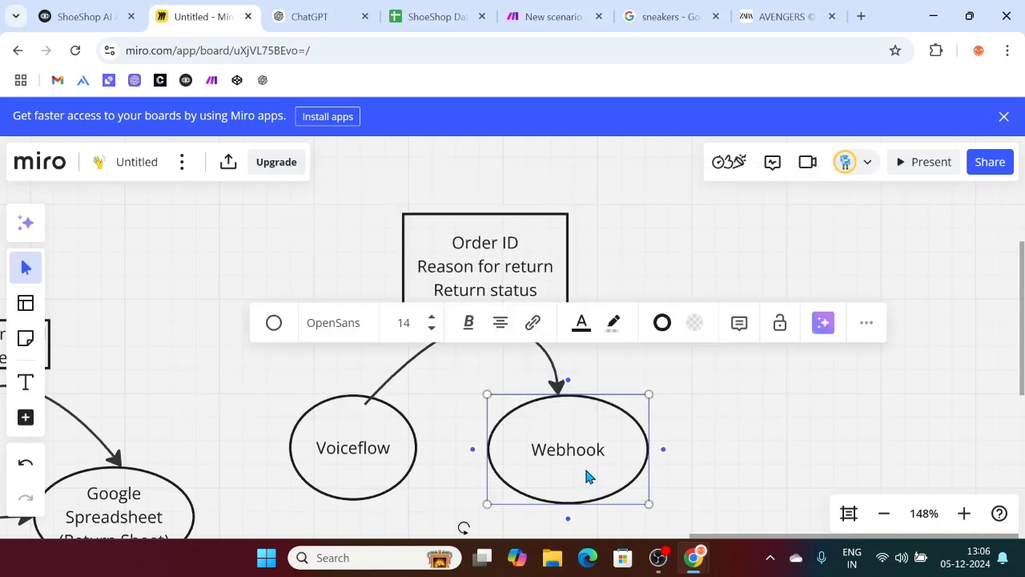
scroll(717, 427, down, 2)
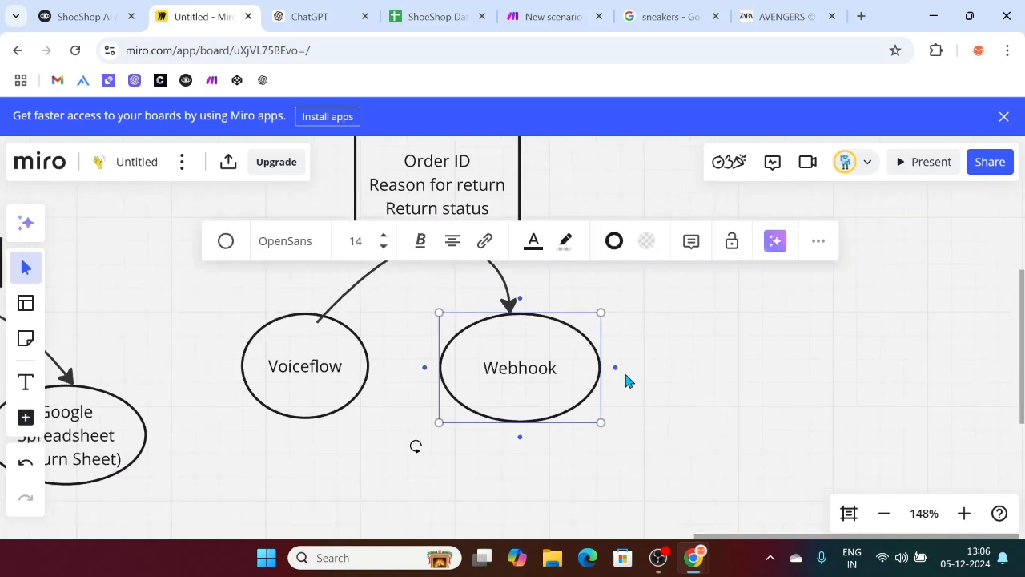
drag(679, 368, 524, 373)
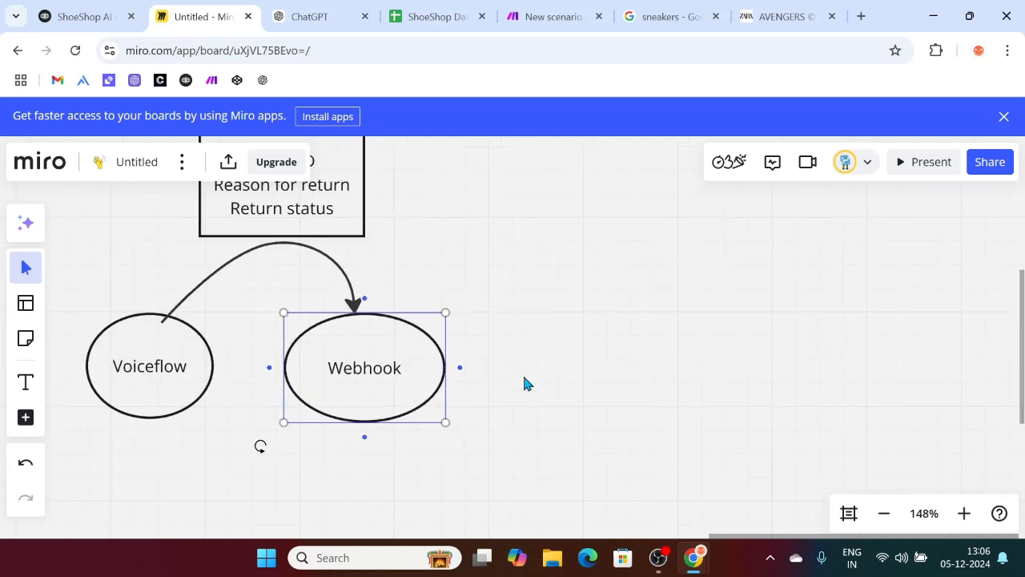
click(577, 310)
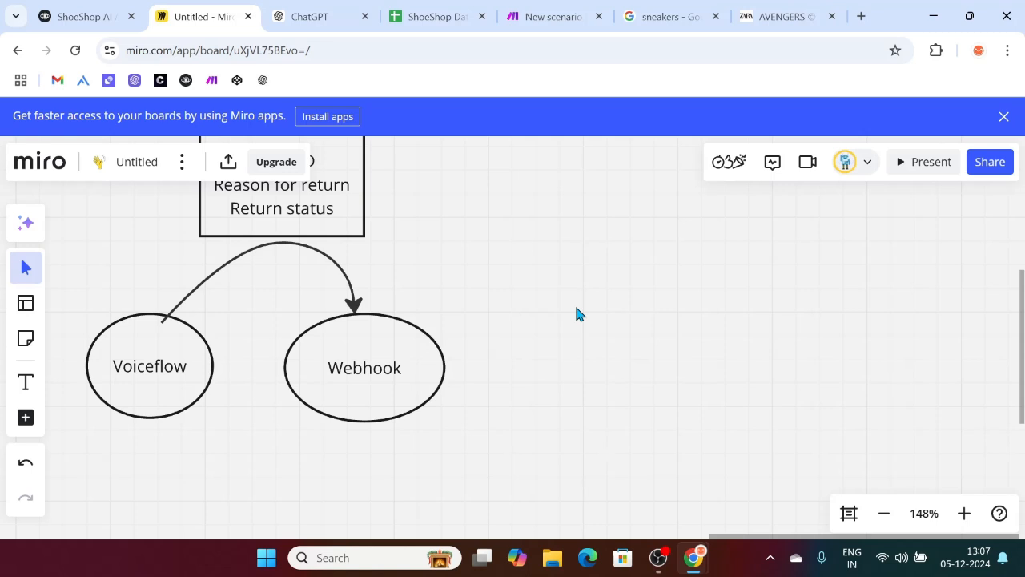
Step: Draw a shape labelled Router to the right of Webhook
key(s)
drag(541, 305, 663, 418)
text(Rou)
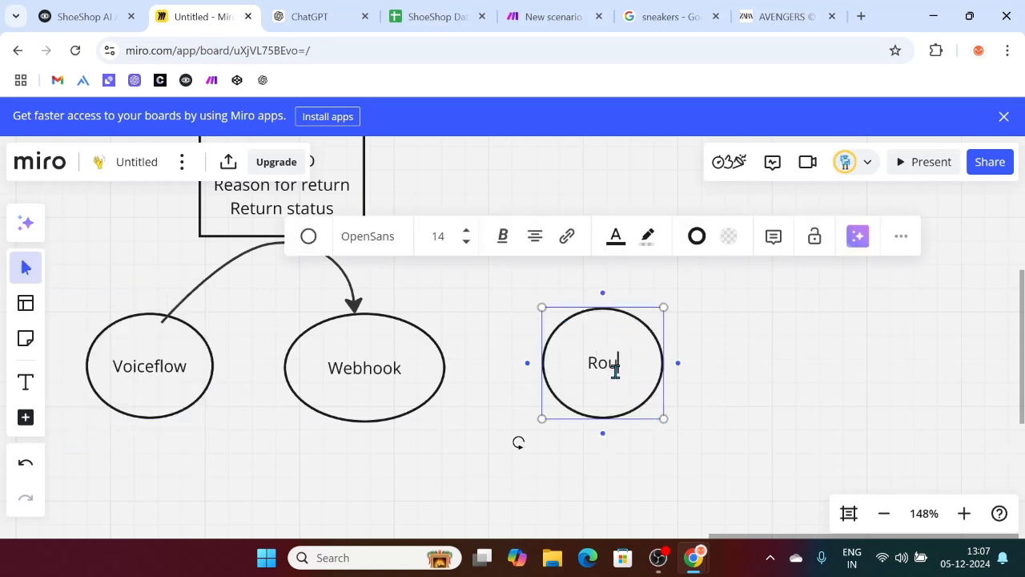
text(ter)
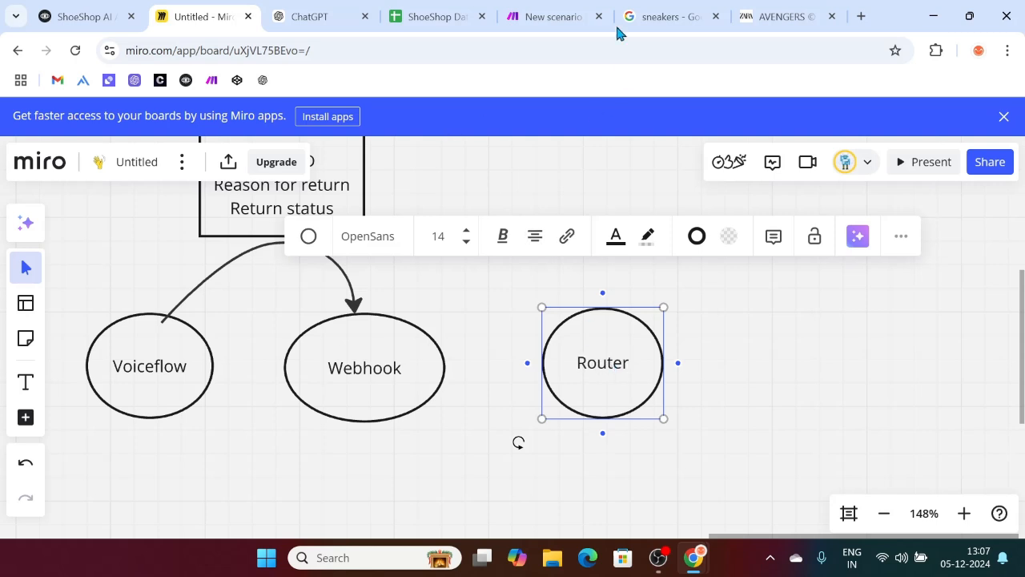
click(585, 10)
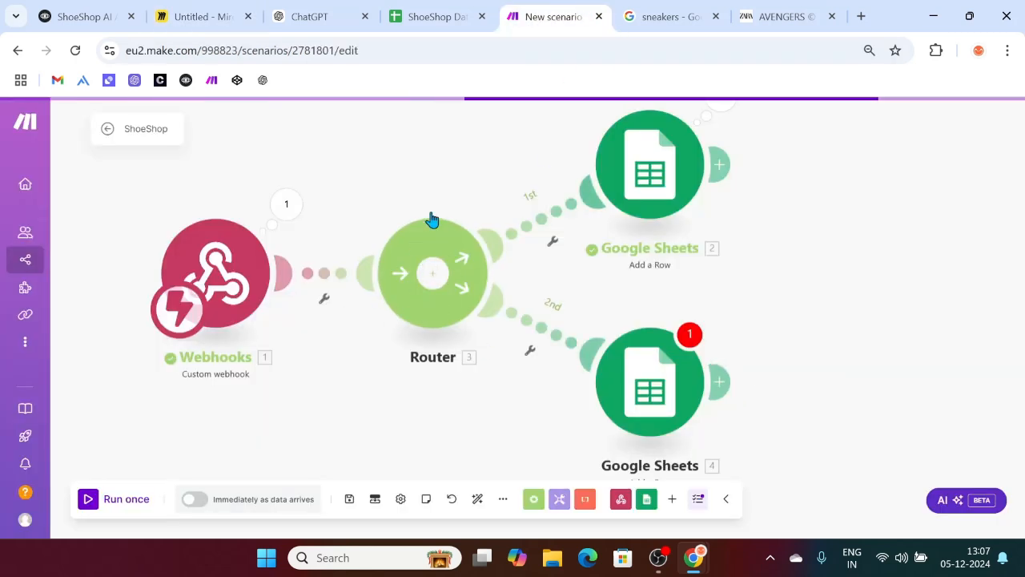
click(201, 10)
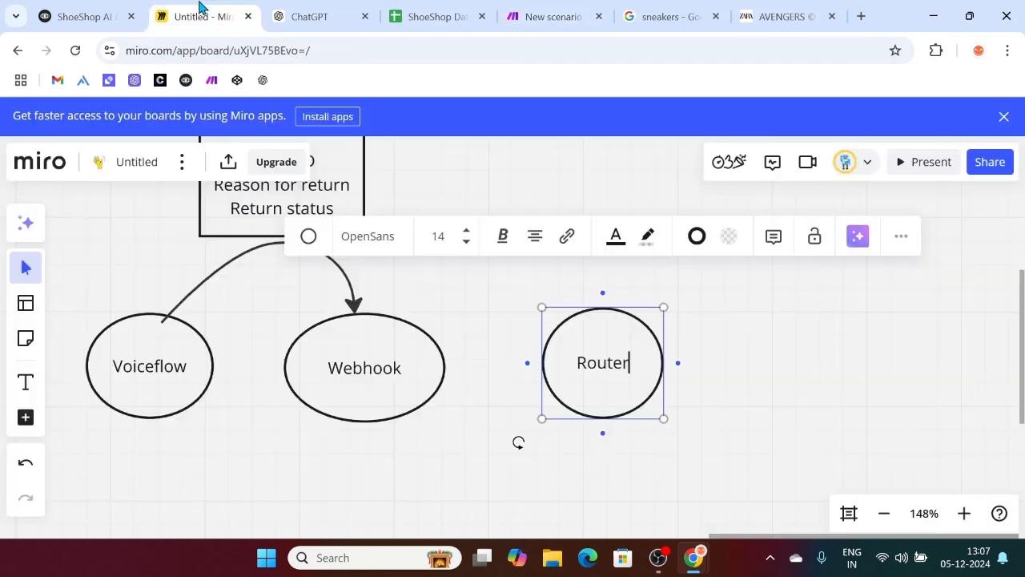
click(744, 396)
Step: Connect Webhook to Router and Voiceflow to Webhook with arrows
key(l)
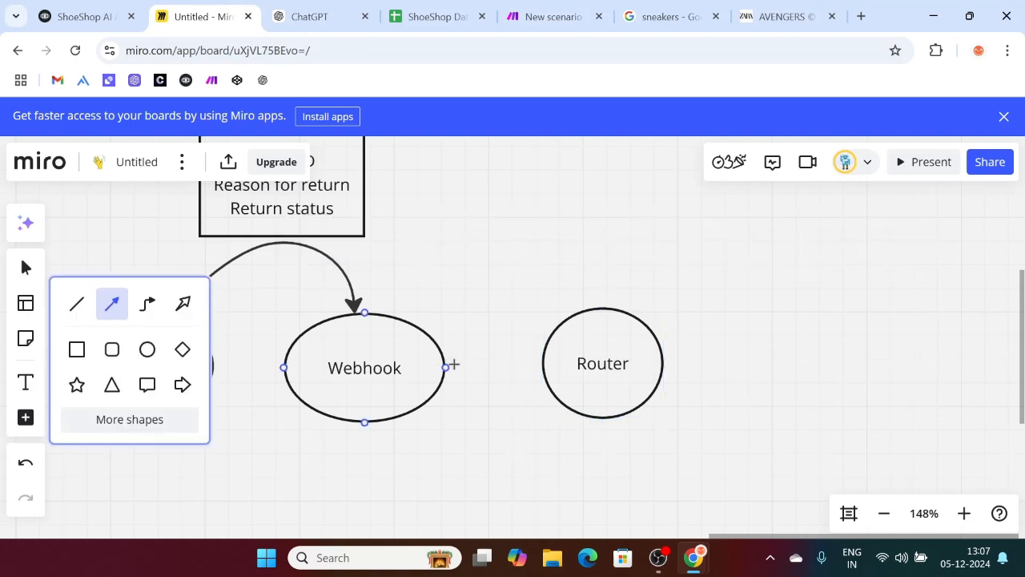
drag(446, 366, 541, 364)
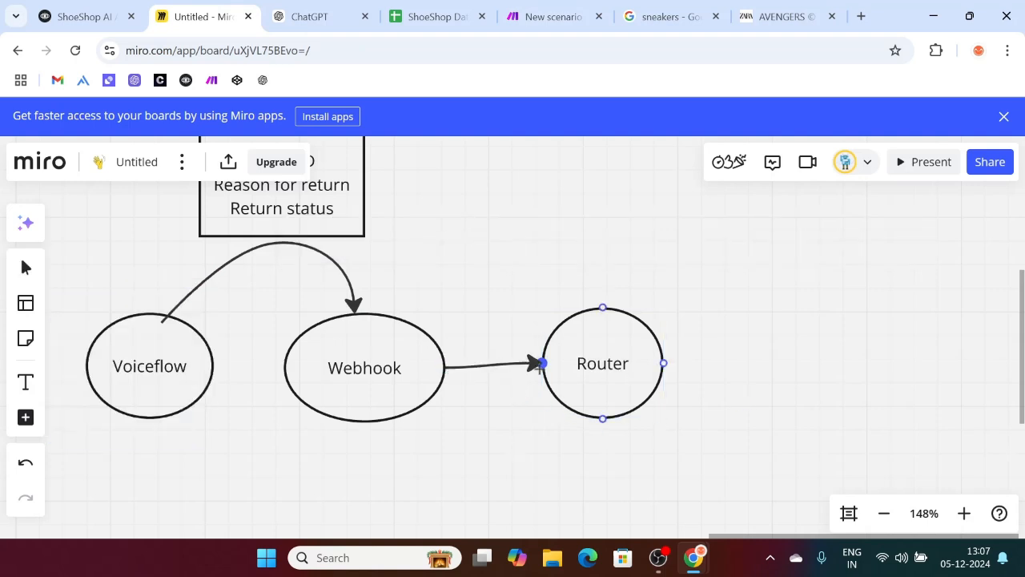
click(199, 370)
drag(226, 368, 288, 374)
click(570, 464)
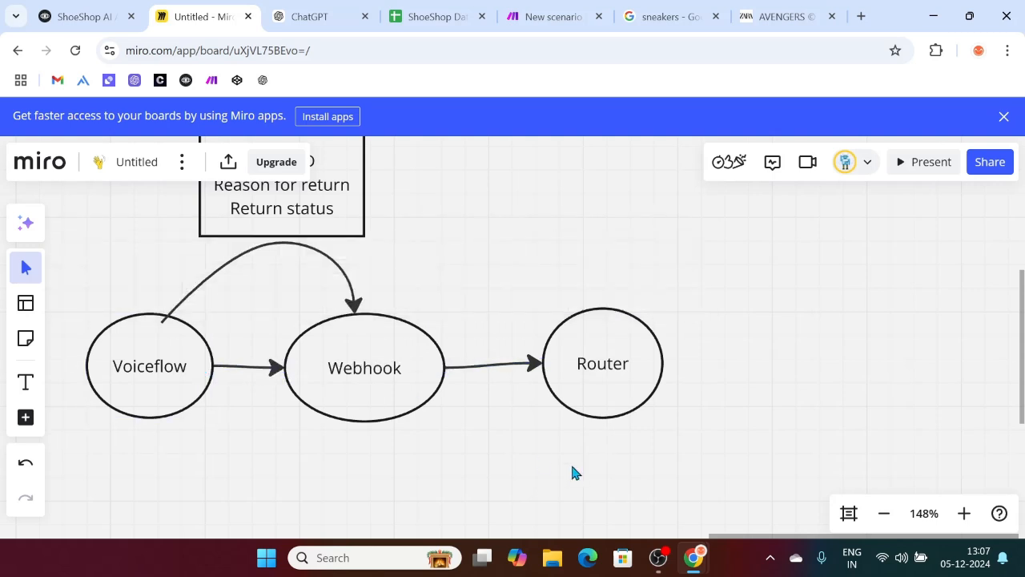
scroll(512, 412, up, 1)
scroll(567, 430, right, 3)
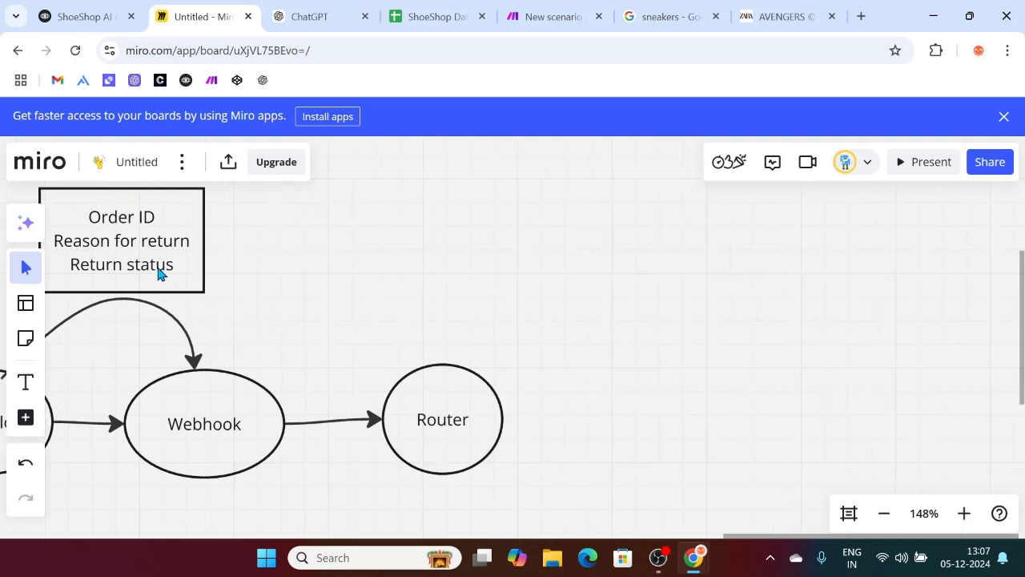
scroll(350, 341, left, 4)
Step: Duplicate the Order ID data label and its curved arrow for the Webhook–Router link
drag(235, 209, 474, 305)
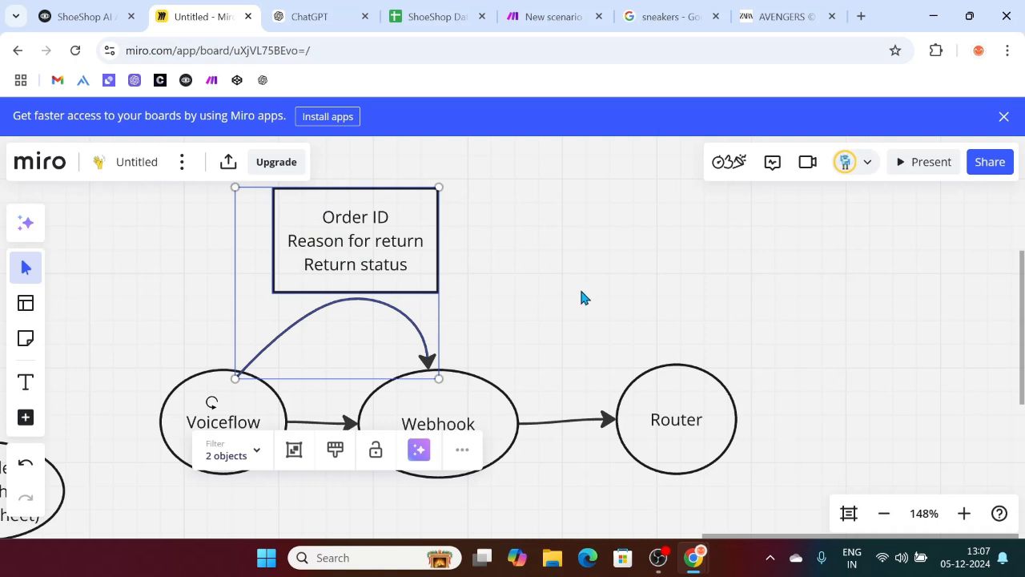
key(ctrl+d)
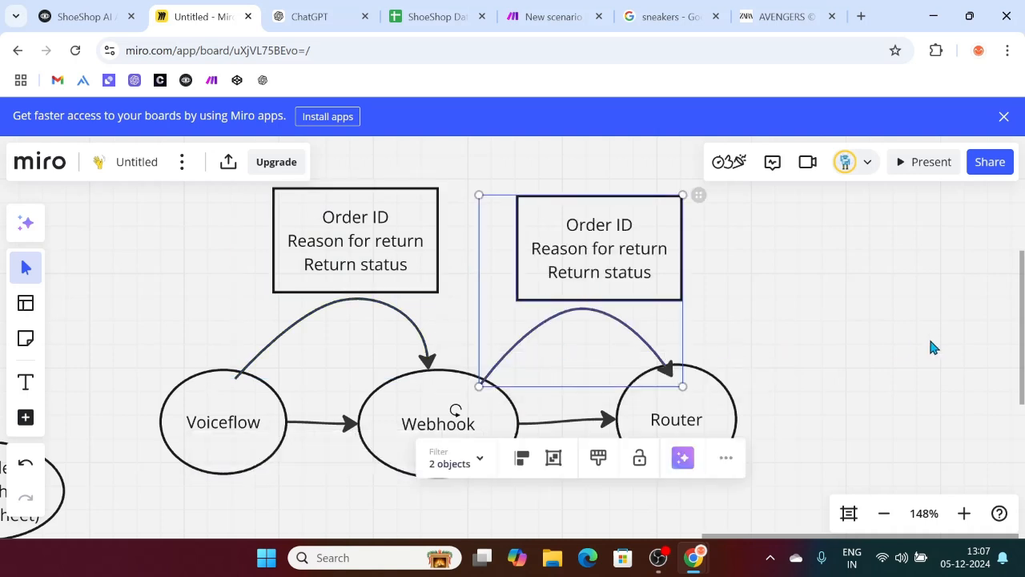
click(931, 348)
scroll(763, 336, right, 3)
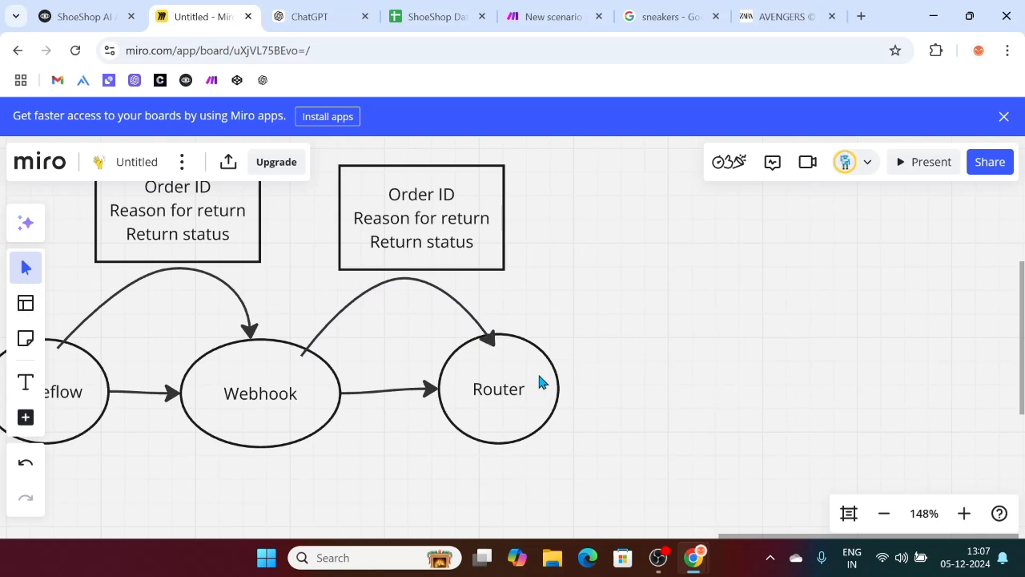
scroll(569, 432, right, 2)
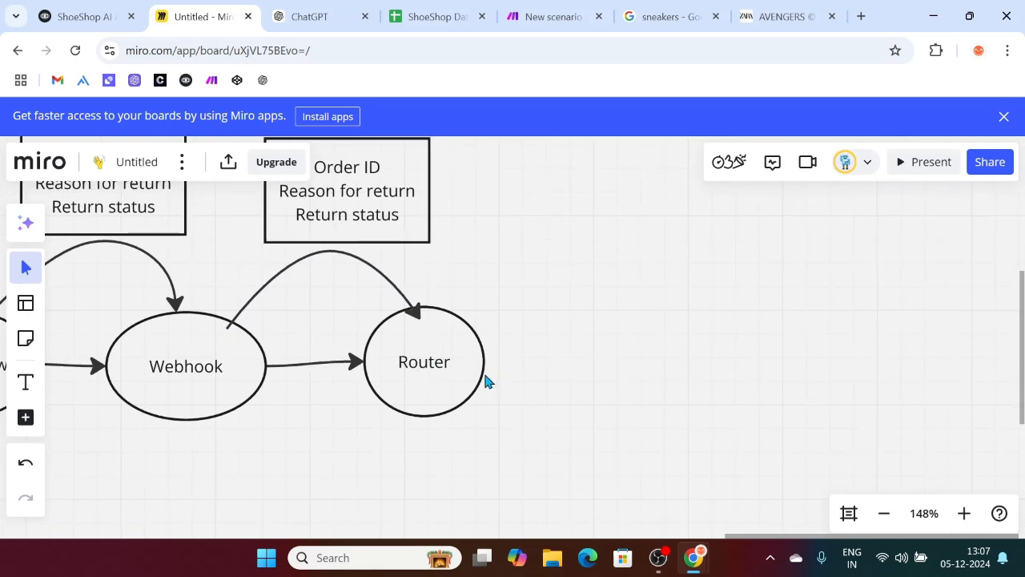
Step: Draw an oval labelled 'Google Sheet (Return)' and enlarge it to fit the text
key(o)
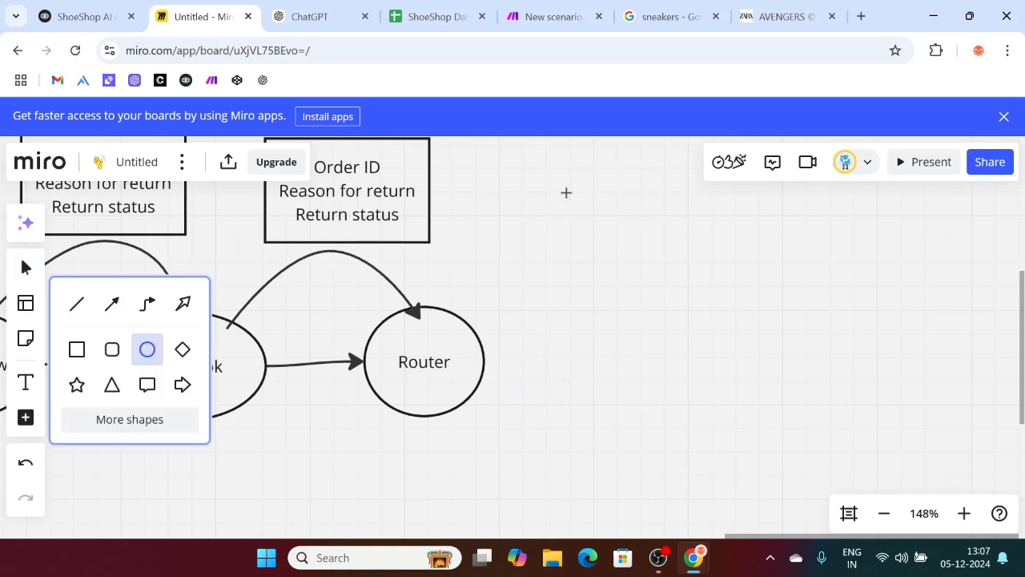
drag(602, 207, 712, 293)
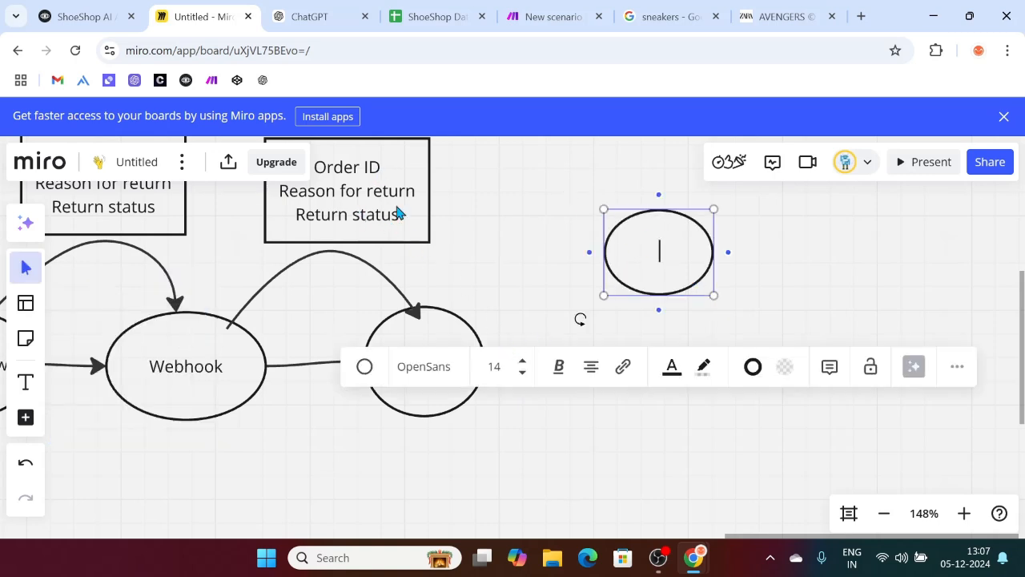
double_click(647, 245)
text(Google Sheet)
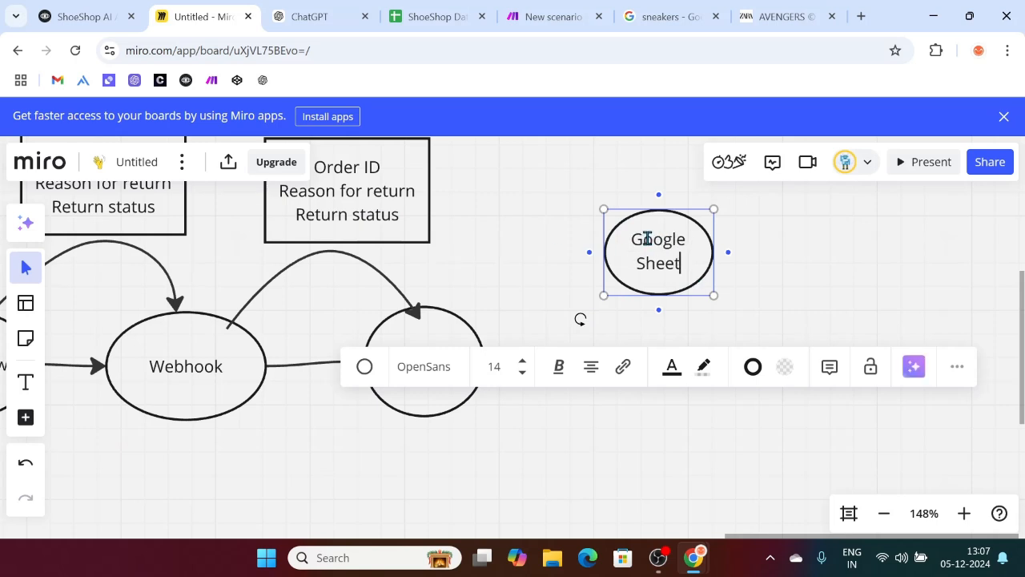
key(Return)
text((R)
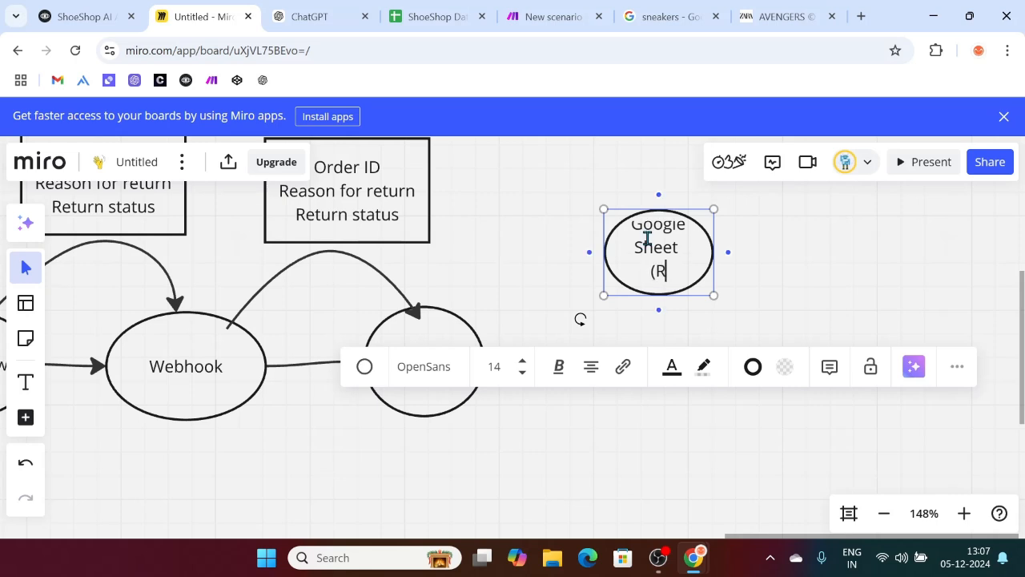
text(eturn))
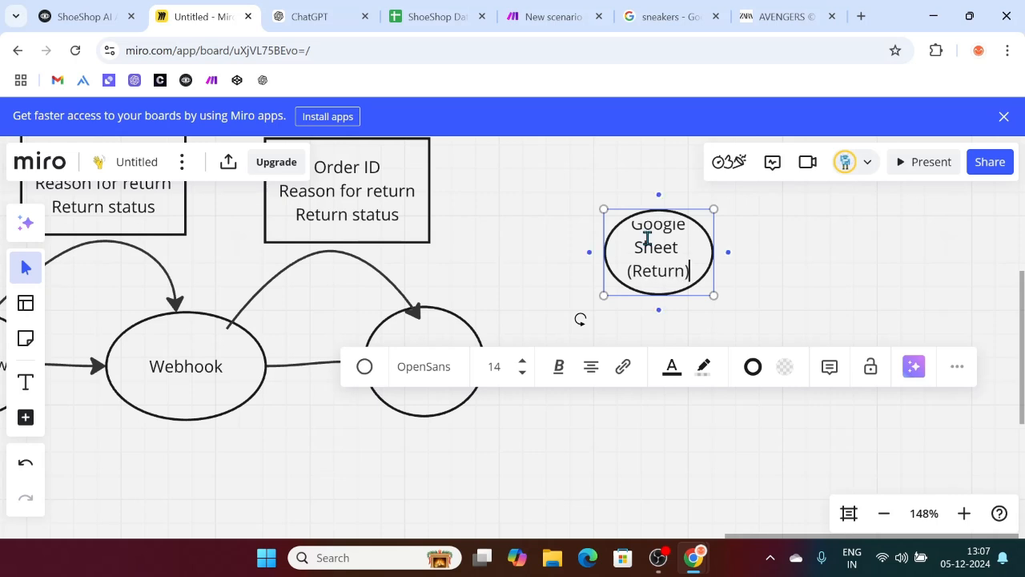
click(784, 247)
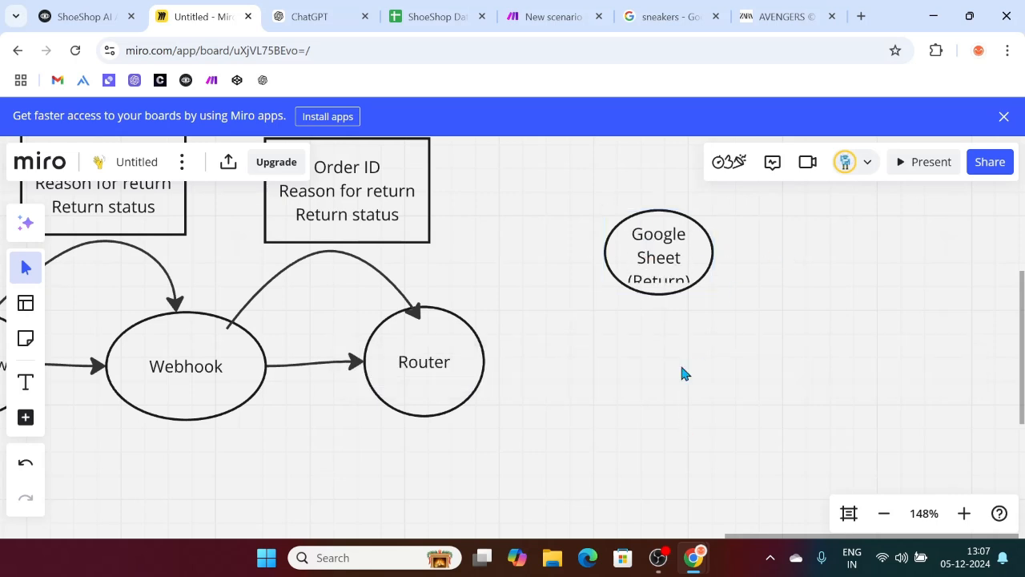
click(668, 262)
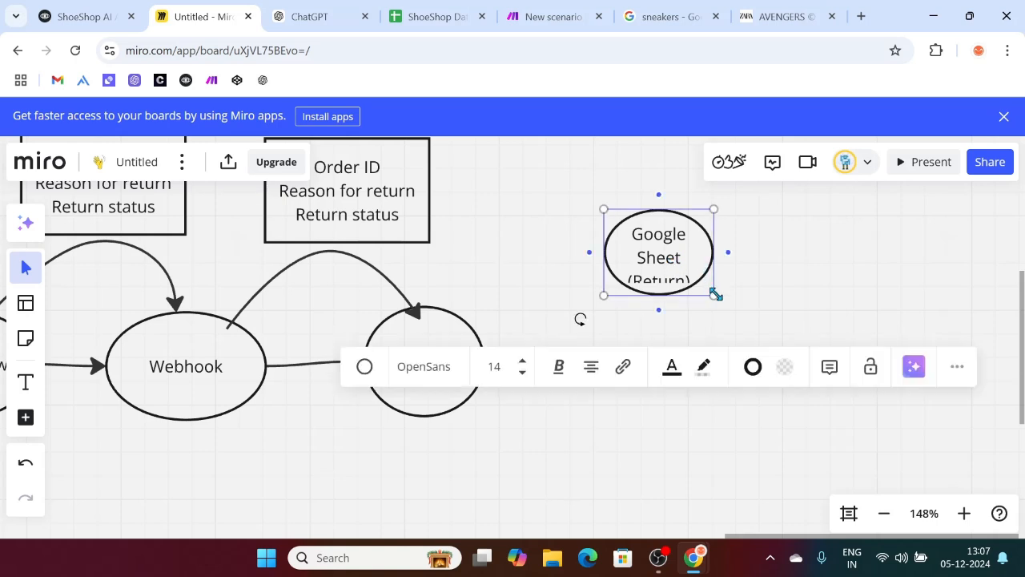
drag(724, 299, 737, 320)
click(743, 400)
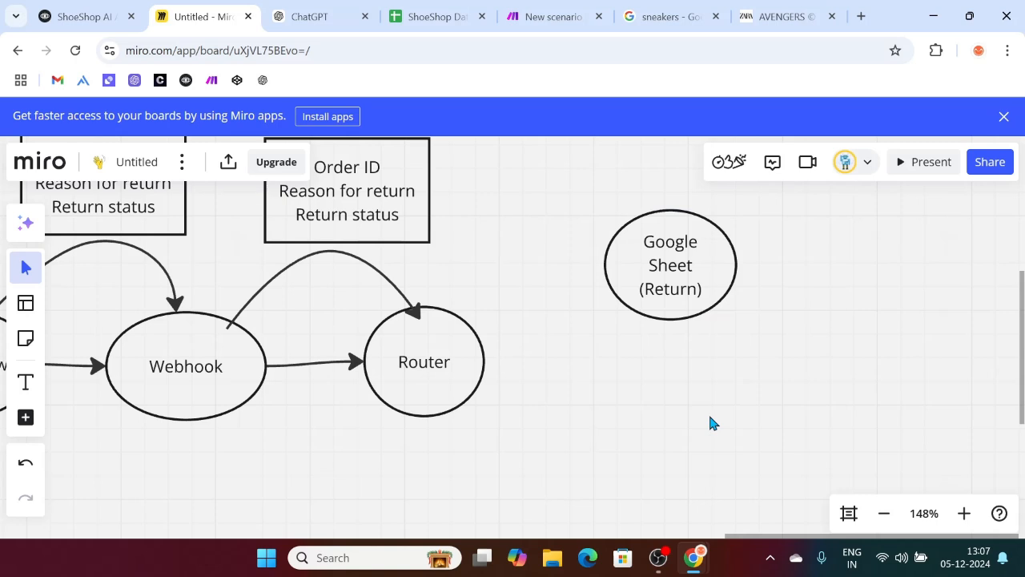
Step: Draw a second oval below it labelled 'Google sheet (Exchange)', fixing the typos
key(o)
drag(621, 392, 749, 511)
text(T)
text(Goolge sheet)
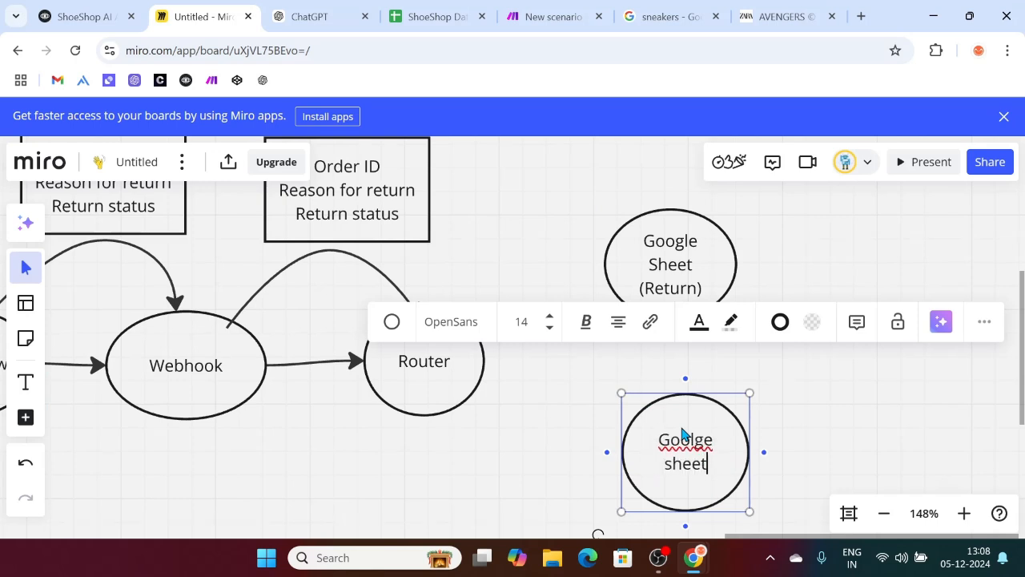
key(Return)
text((Excahnge)
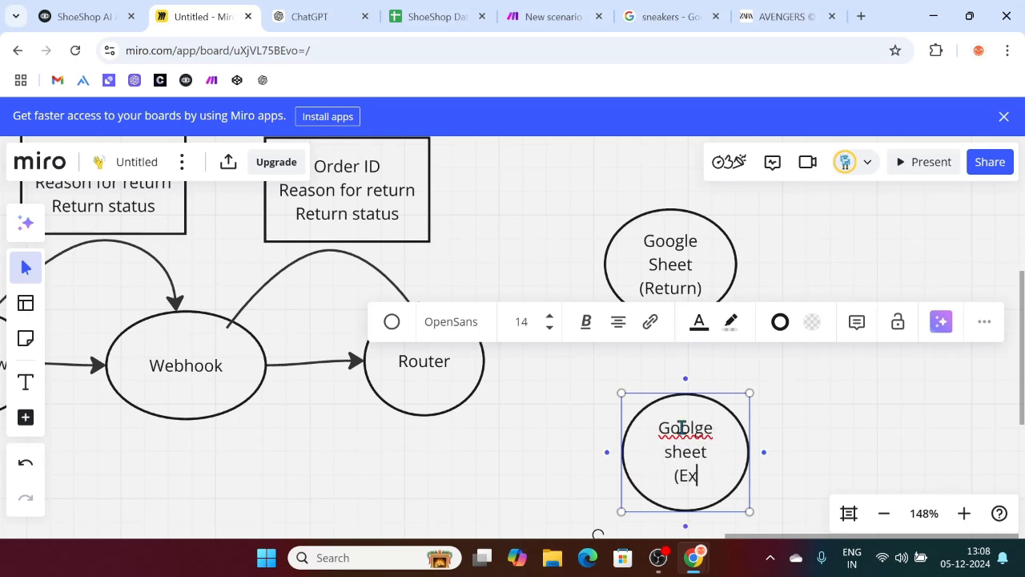
key(BackSpace)
key(BackSpace)
key(BackSpace)
key(BackSpace)
key(BackSpace)
text(hange))
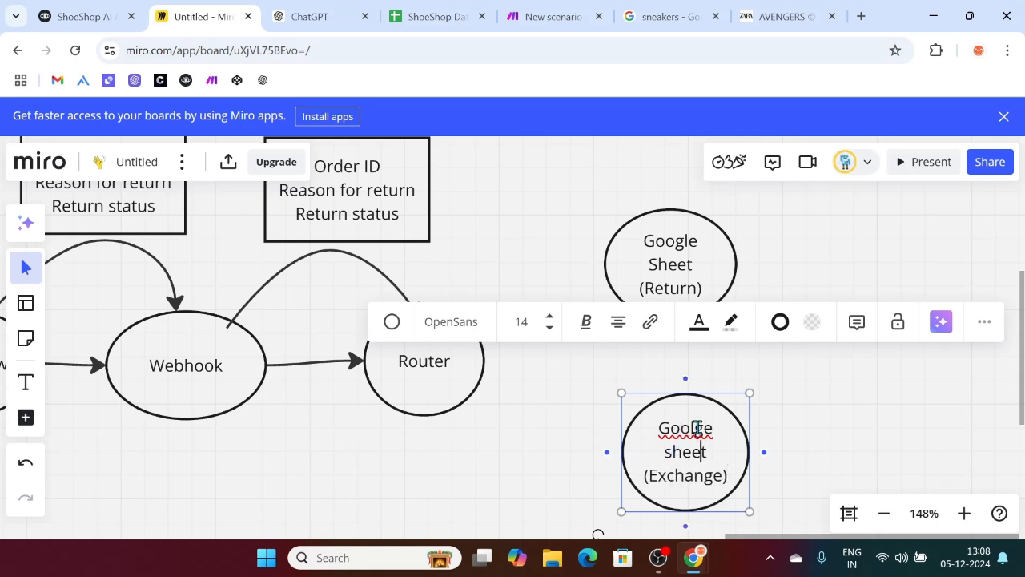
click(698, 428)
key(BackSpace)
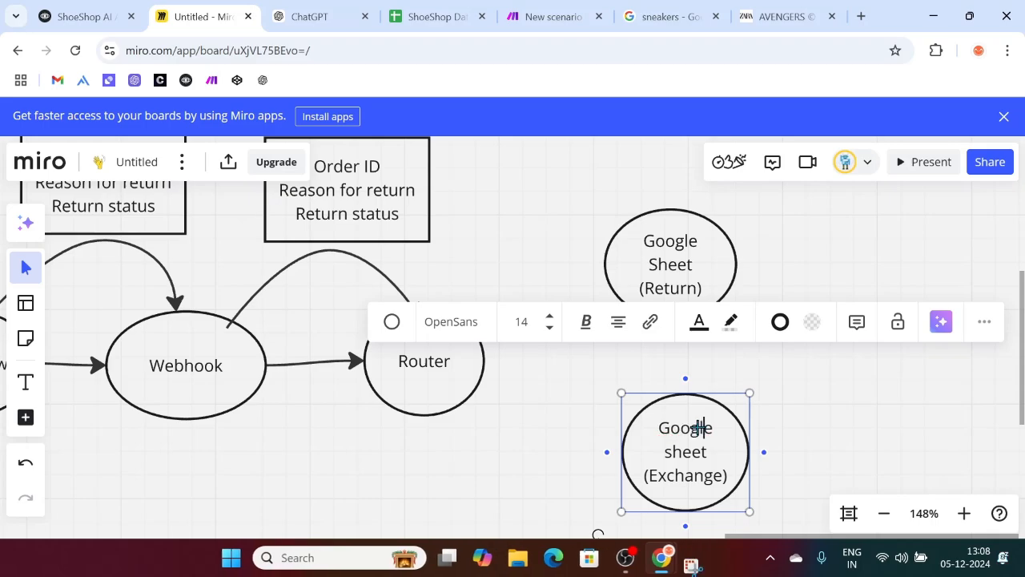
key(super+shift+s)
click(574, 25)
text(l)
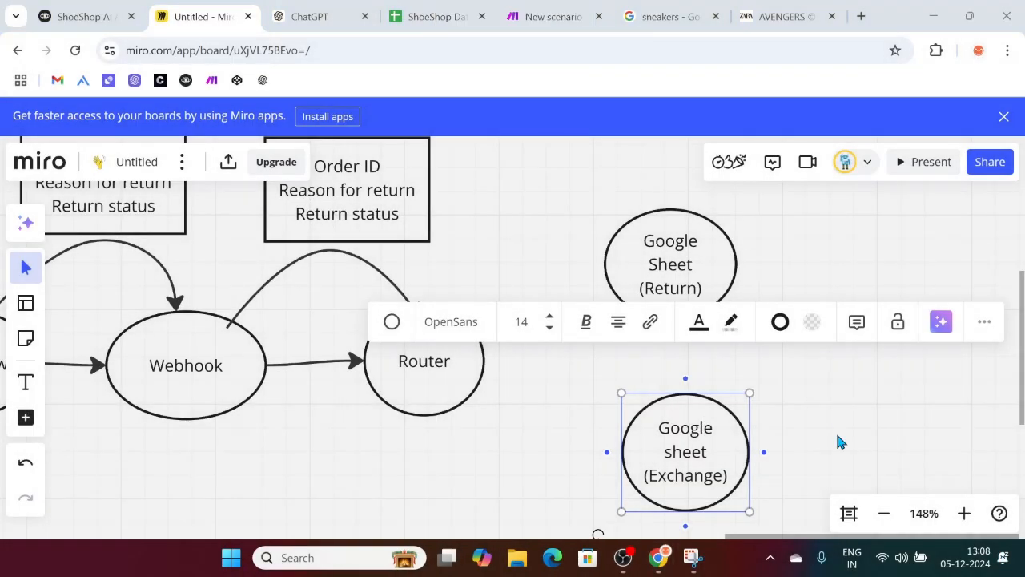
click(851, 432)
scroll(503, 440, down, 2)
scroll(503, 441, right, 2)
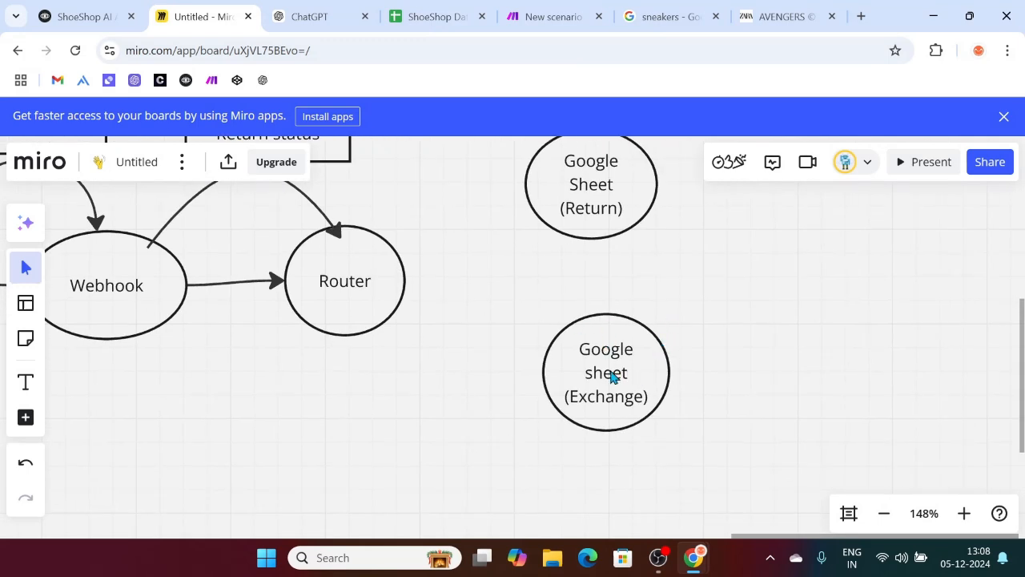
Step: Shift the Exchange oval left and draw a curved arrow from Router to Google Sheet (Return)
drag(613, 379, 590, 379)
scroll(362, 342, up, 3)
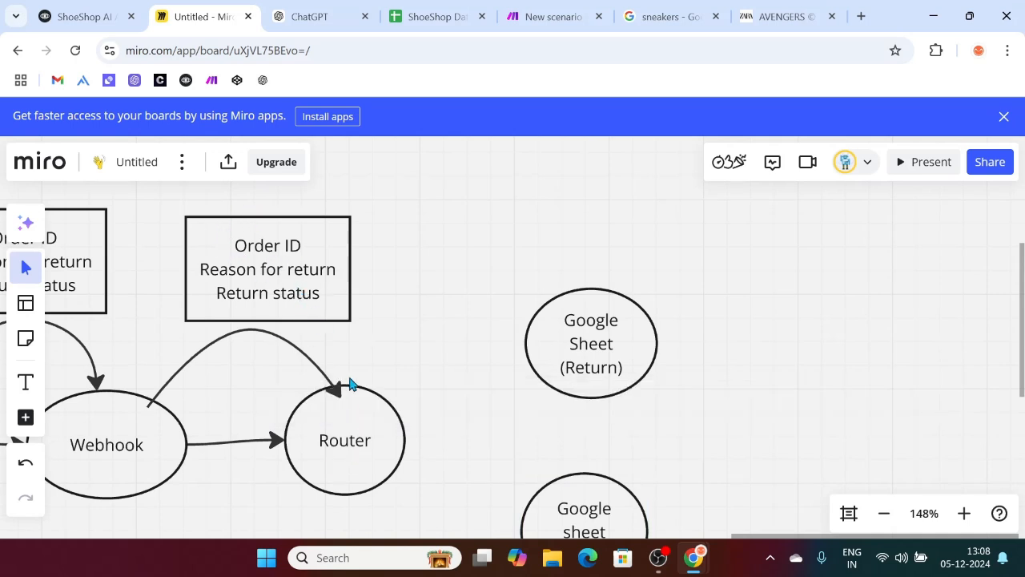
key(l)
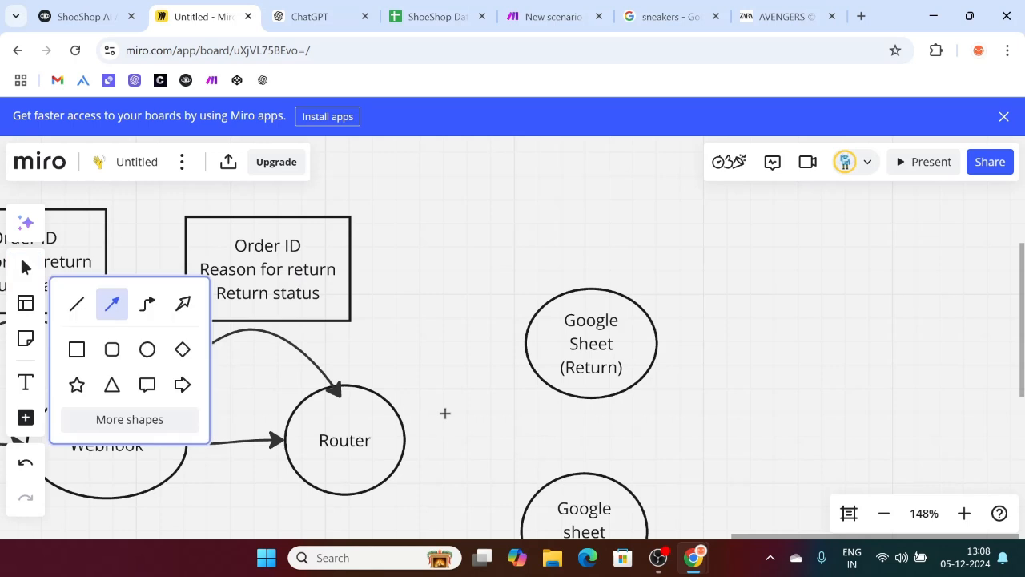
drag(405, 439, 525, 343)
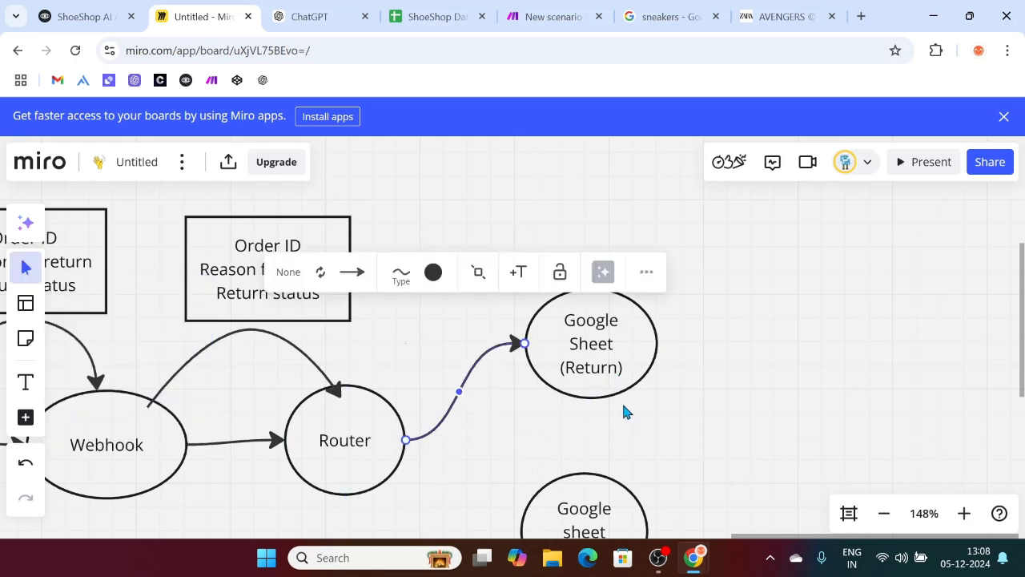
scroll(622, 401, down, 2)
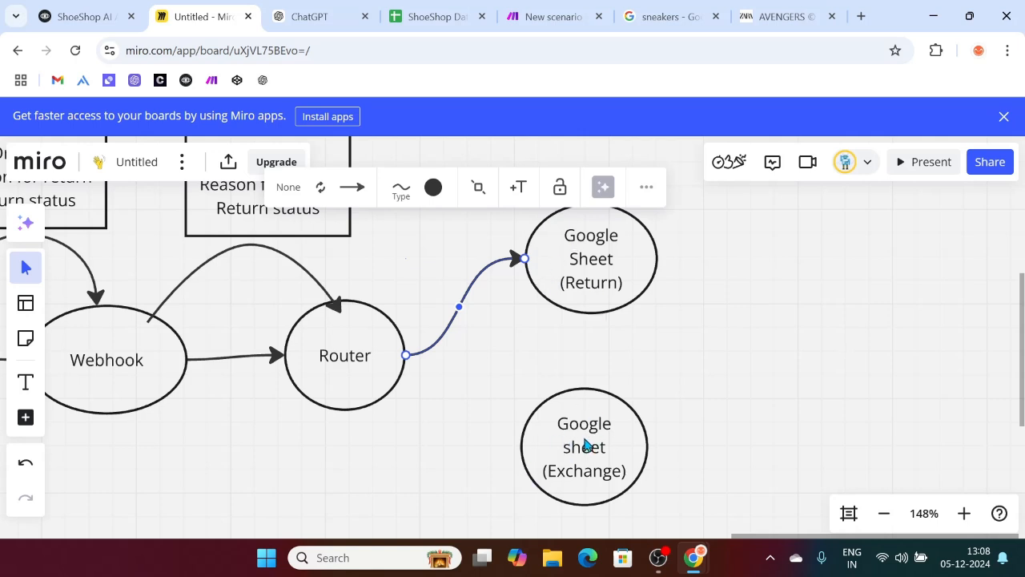
click(404, 467)
scroll(404, 467, left, 7)
scroll(405, 467, up, 4)
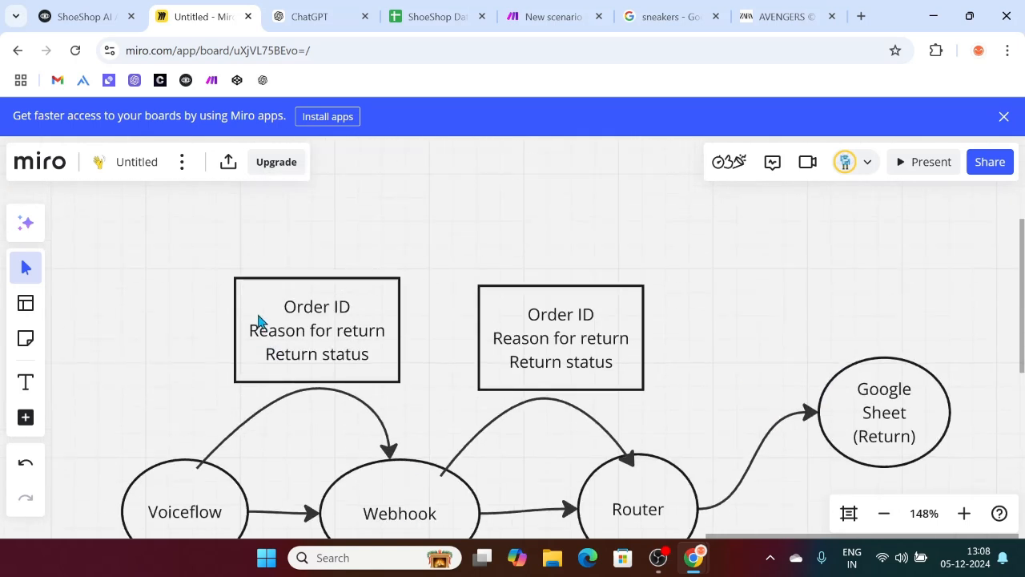
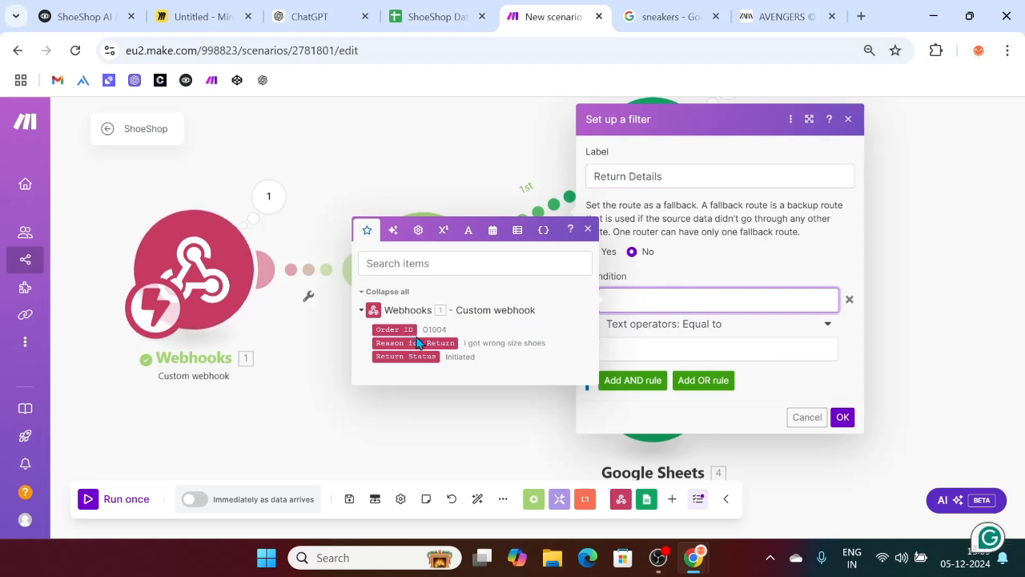
Step: Make the Return Details filter require Order ID, Reason for Return and Return Status to exist, then save it
click(405, 330)
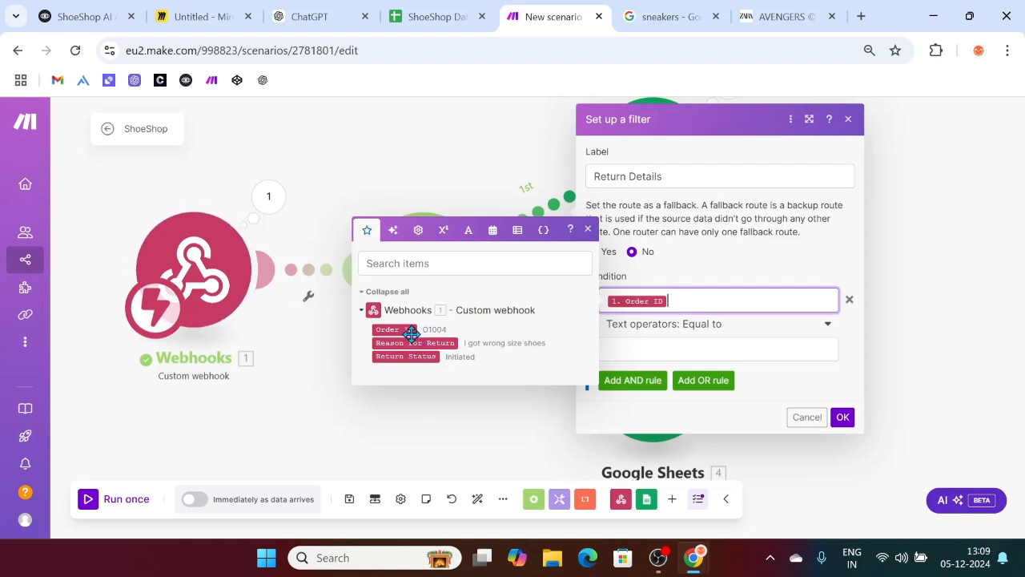
click(423, 342)
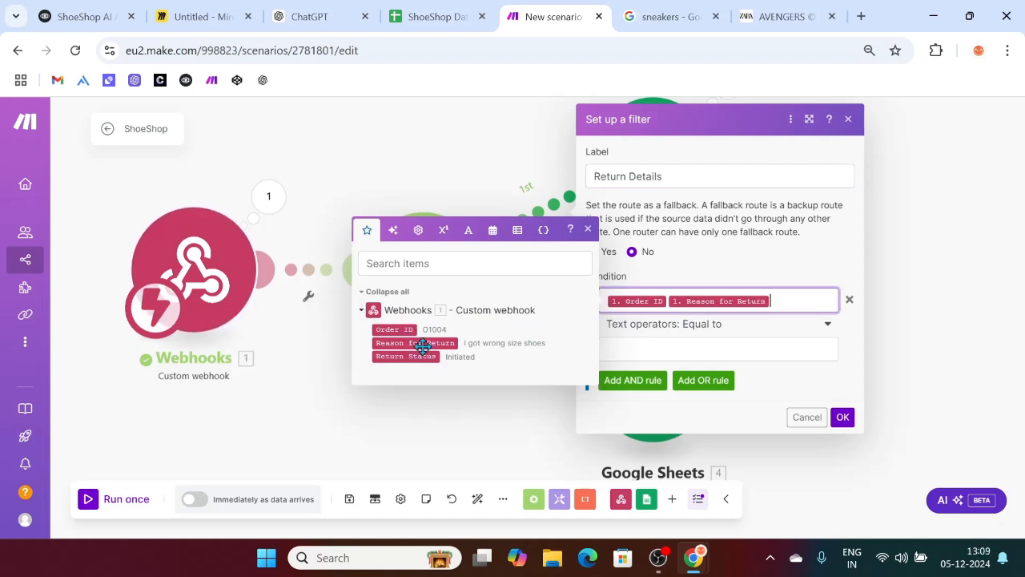
click(407, 357)
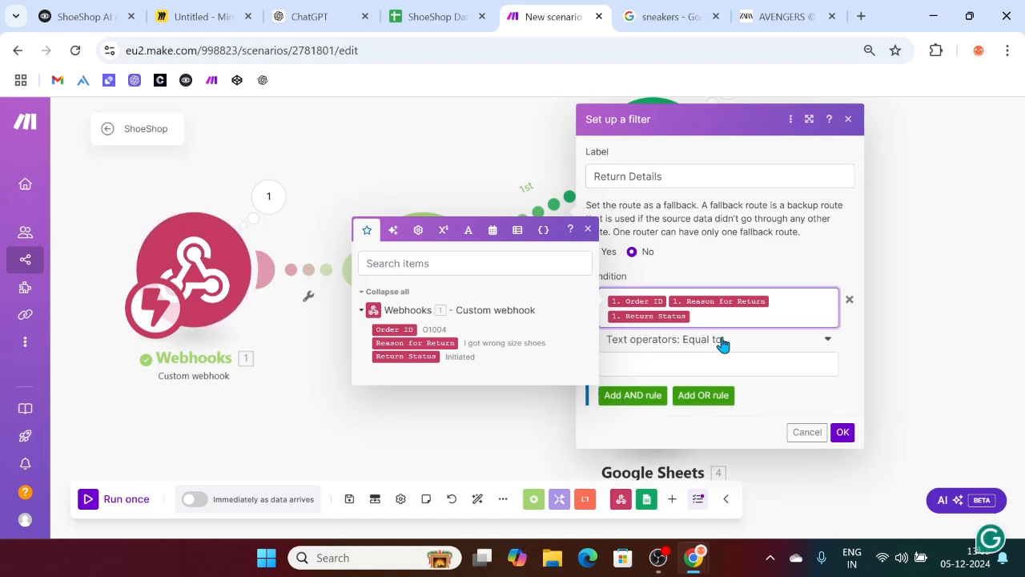
click(723, 344)
click(640, 401)
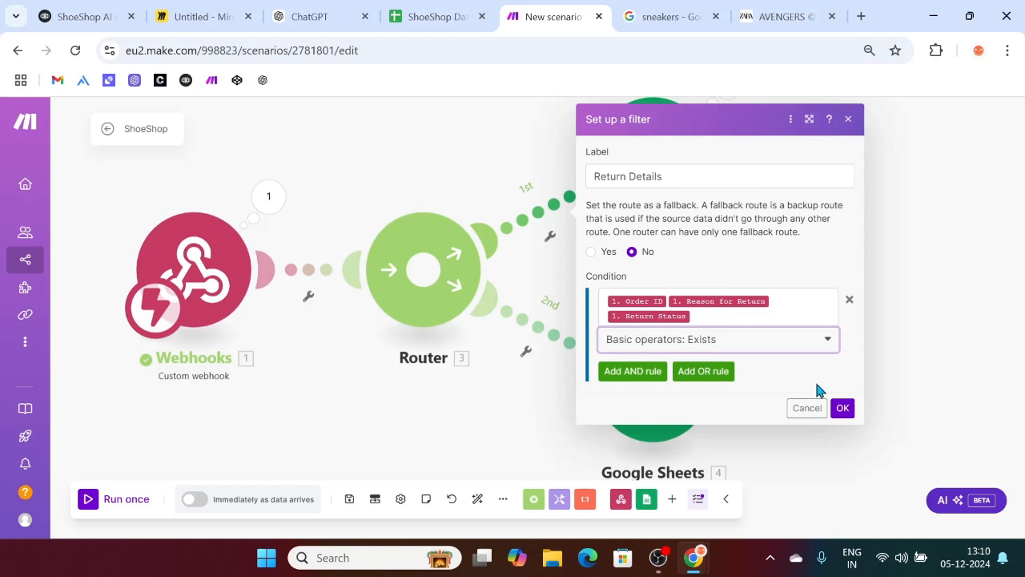
click(843, 408)
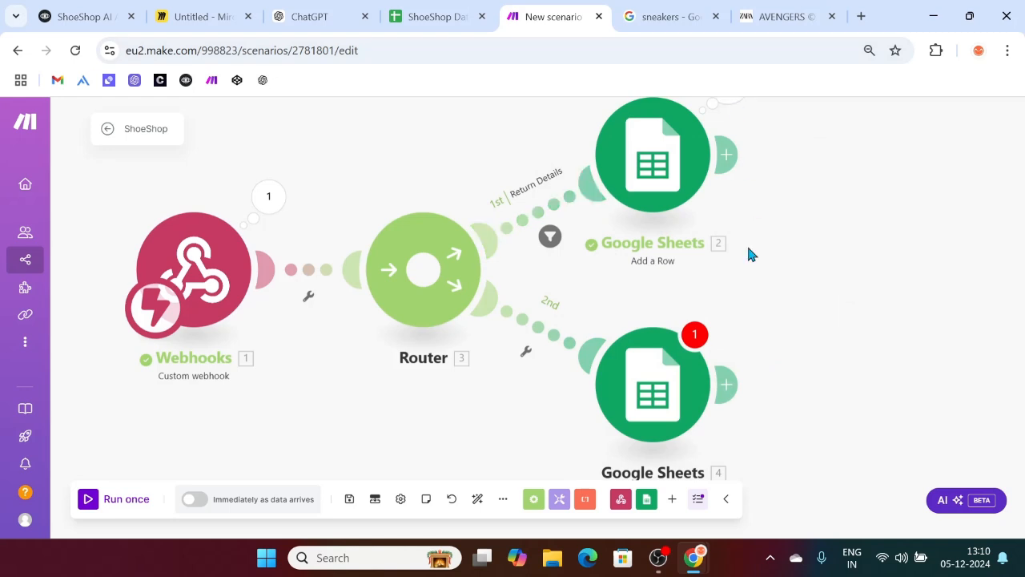
click(532, 332)
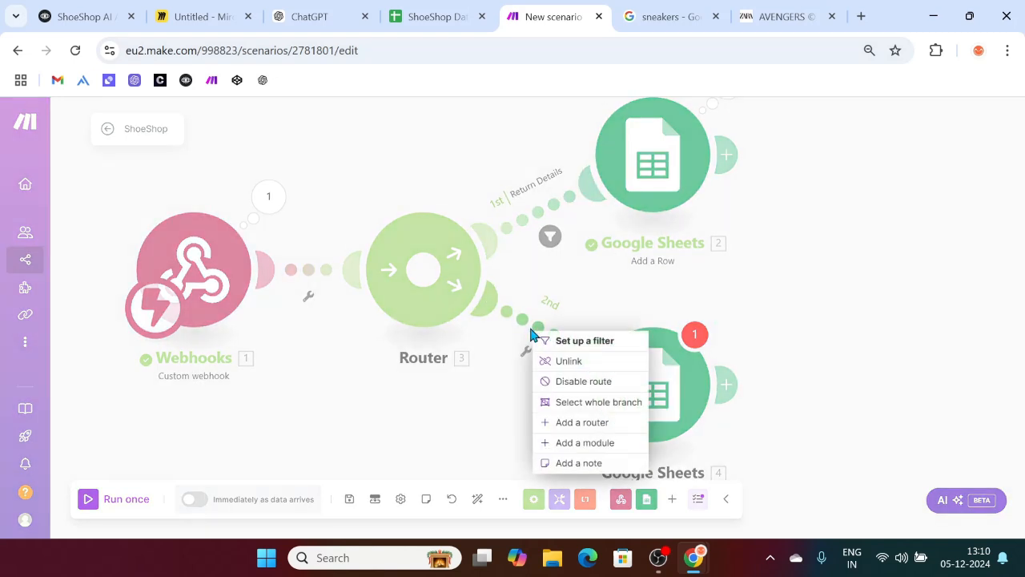
click(569, 342)
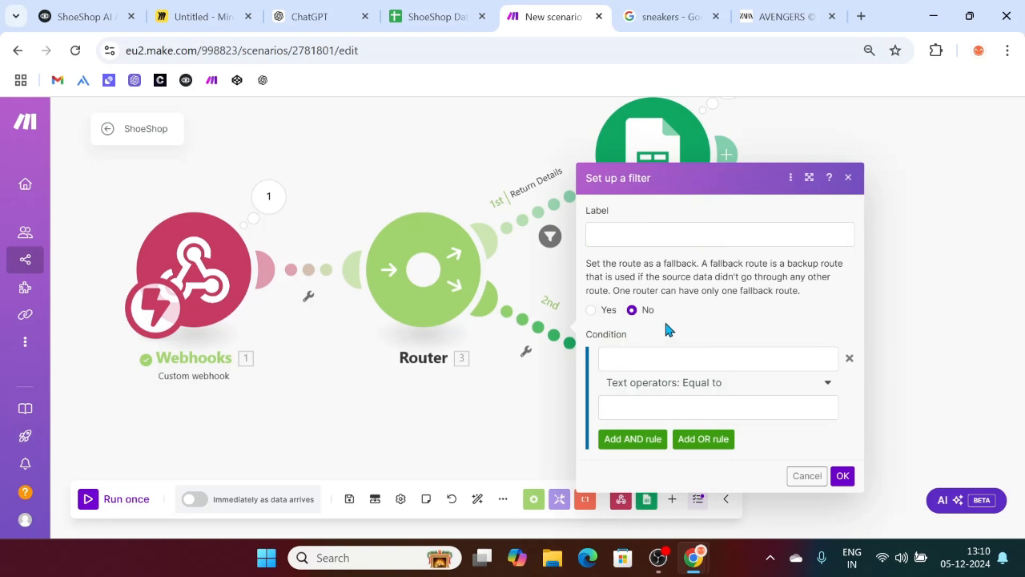
click(627, 237)
text(E)
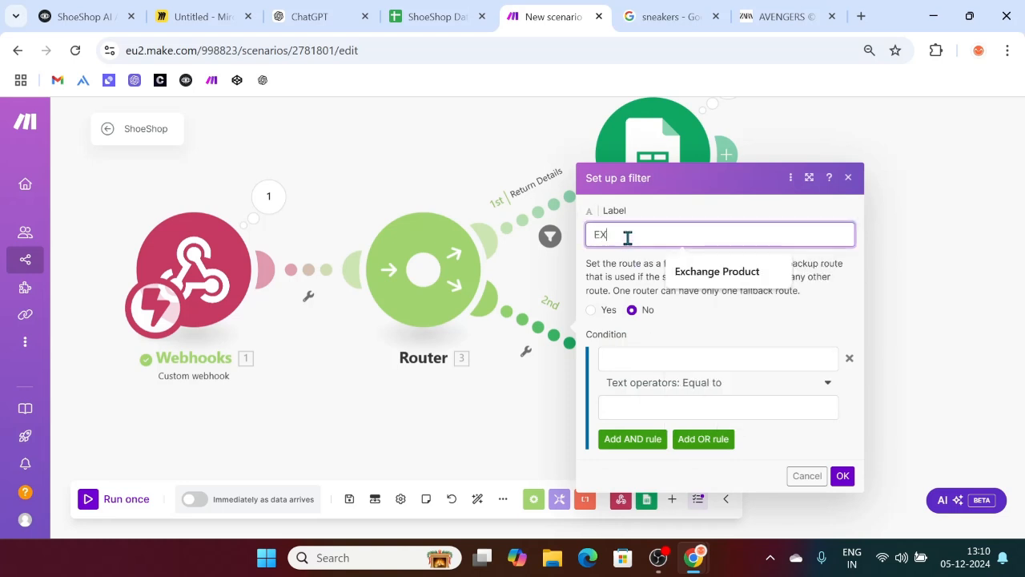
text(xcahng)
key(BackSpace)
key(BackSpace)
text(hange Details)
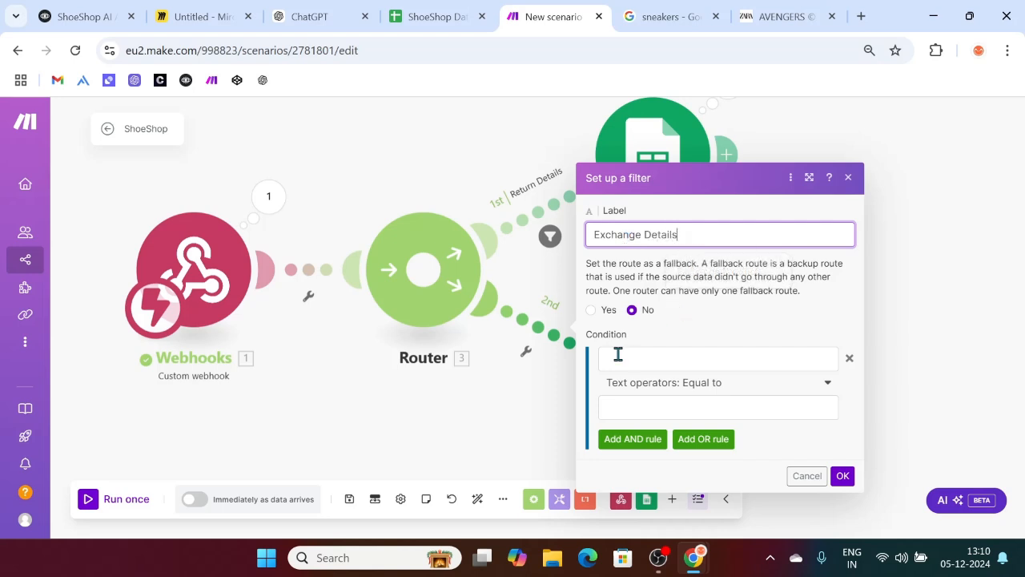
click(617, 357)
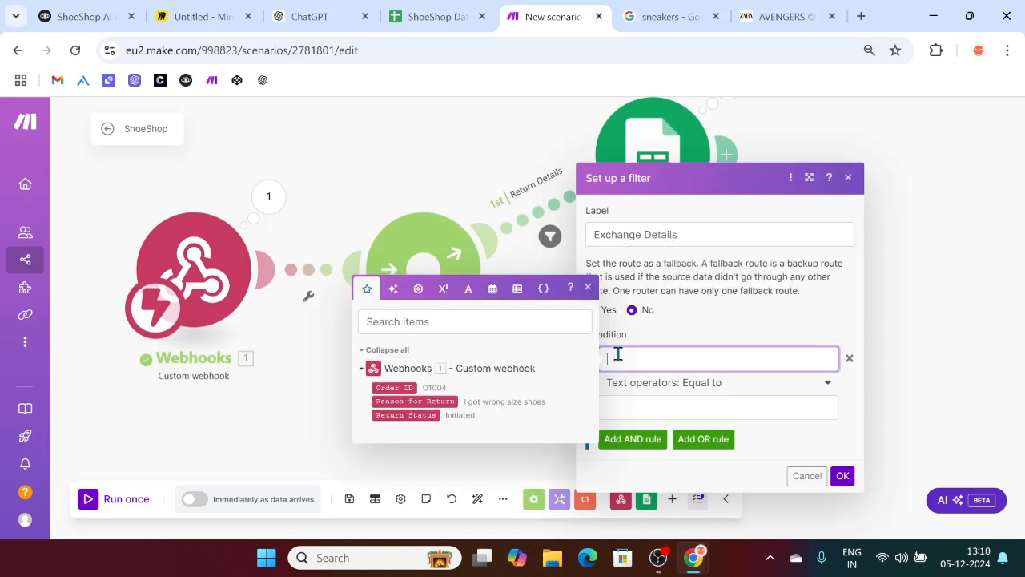
click(252, 426)
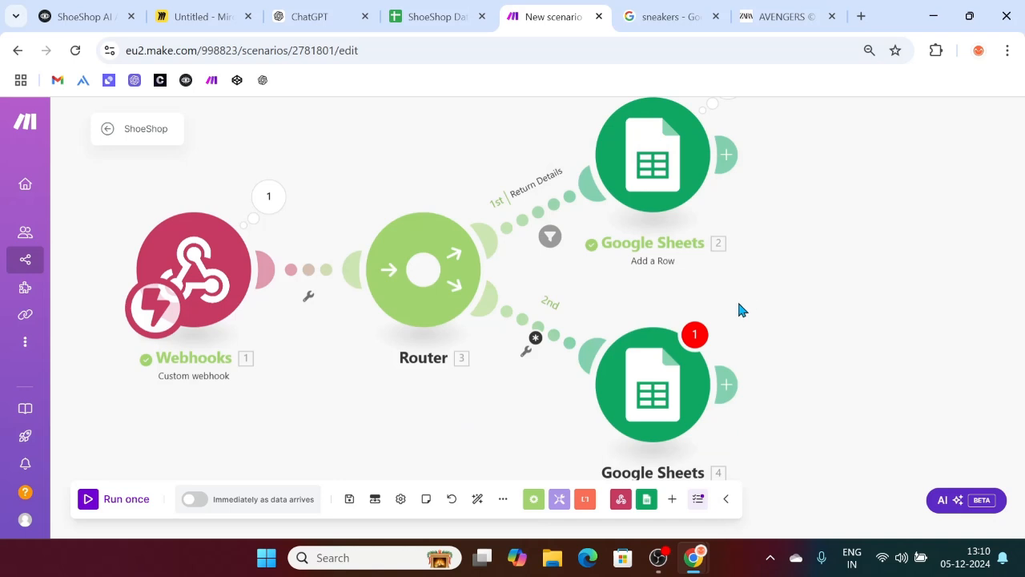
click(90, 502)
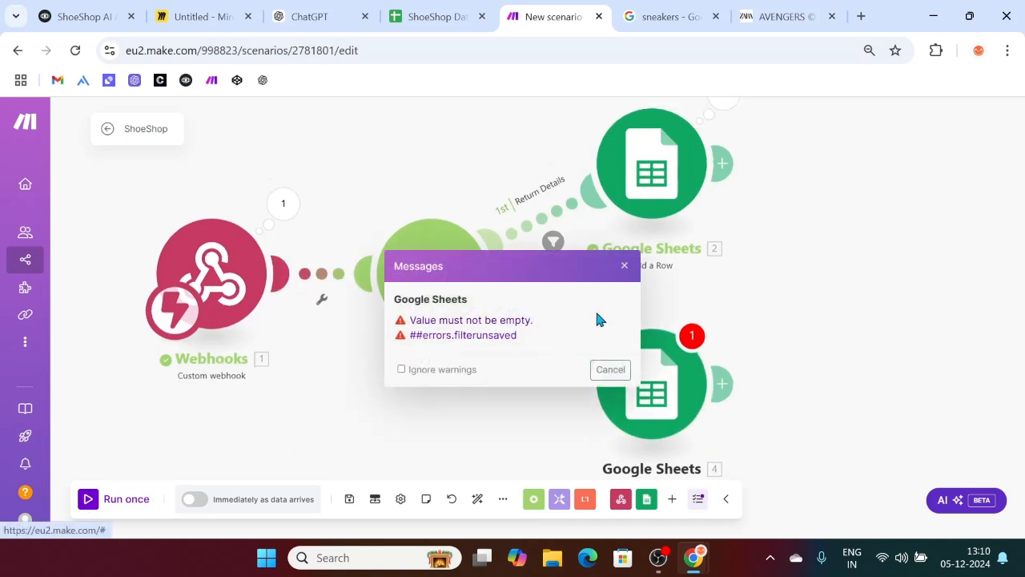
click(624, 265)
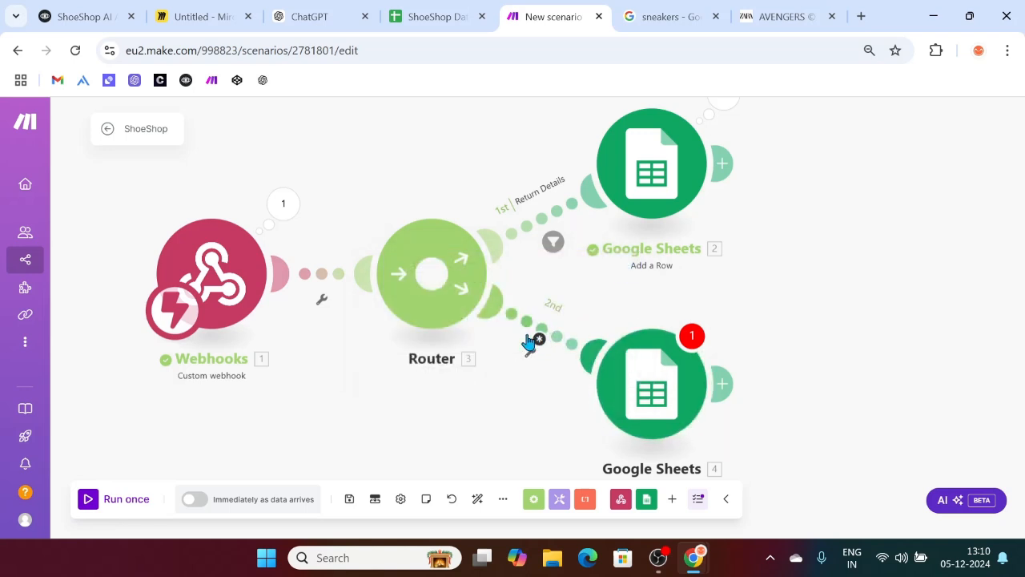
click(539, 341)
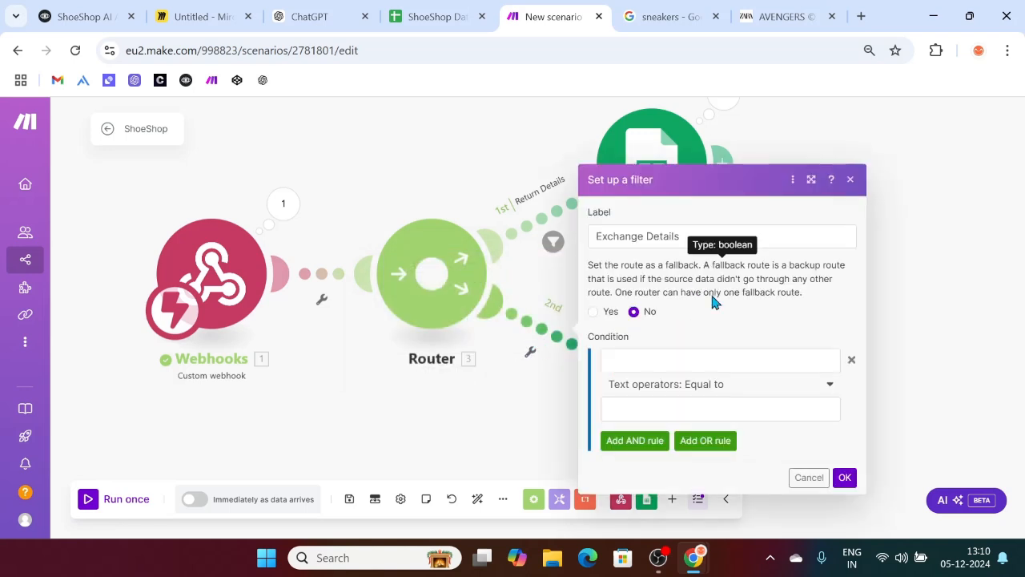
click(680, 241)
key(ctrl+a)
key(BackSpace)
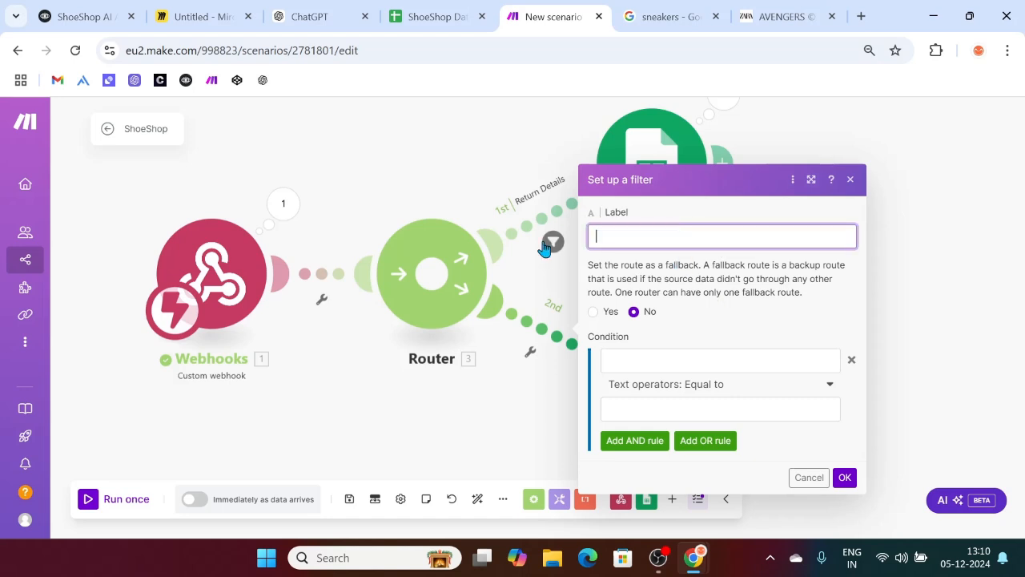
click(859, 190)
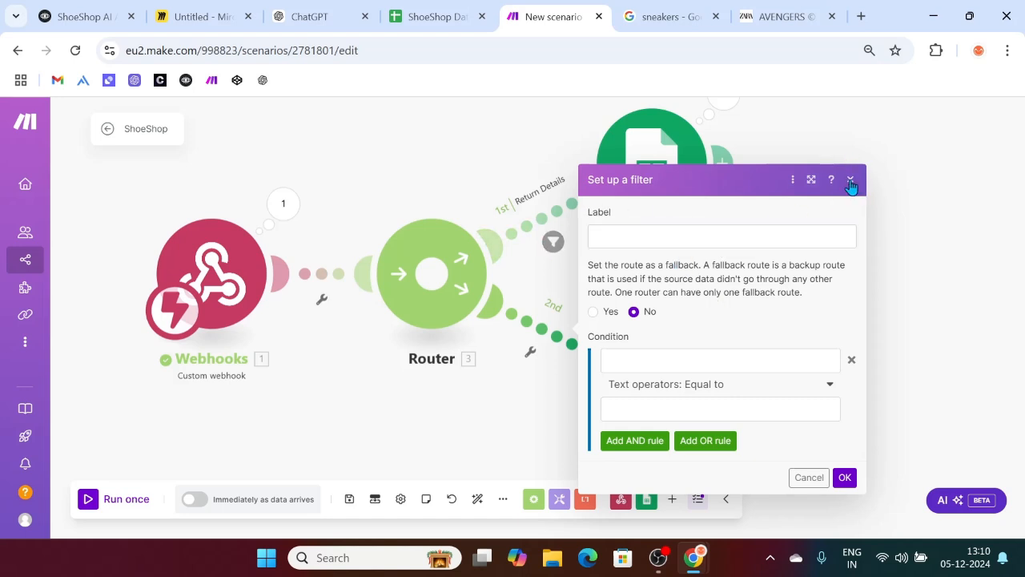
click(850, 181)
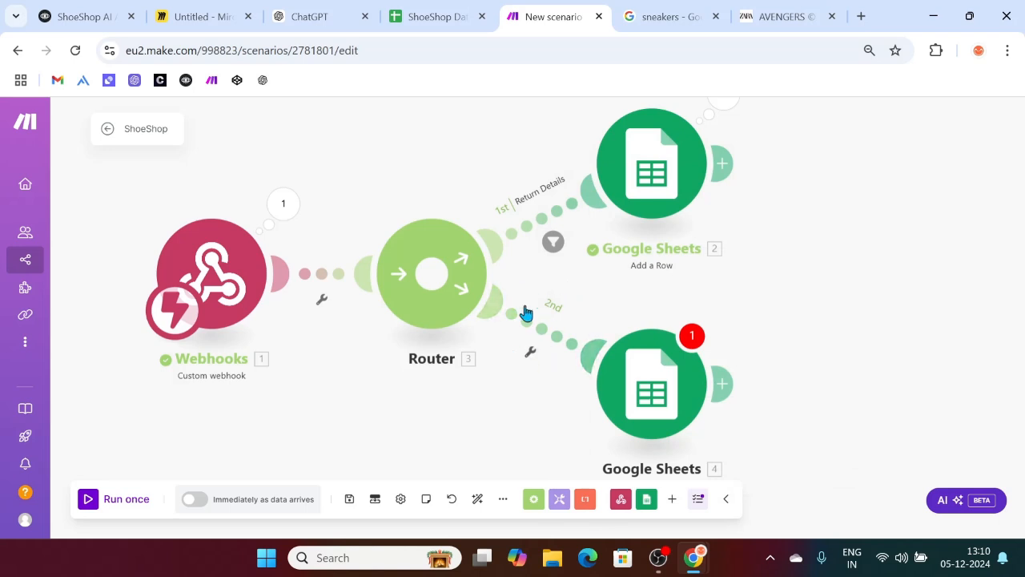
Step: After a blocked test run, select the ShoeShop Database spreadsheet in the second Google Sheets module
click(86, 500)
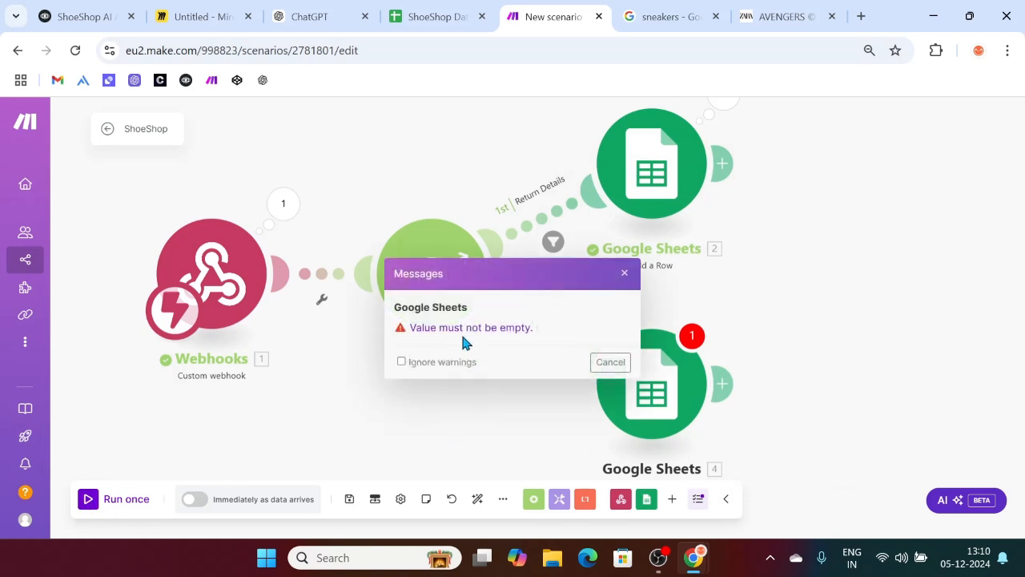
click(624, 274)
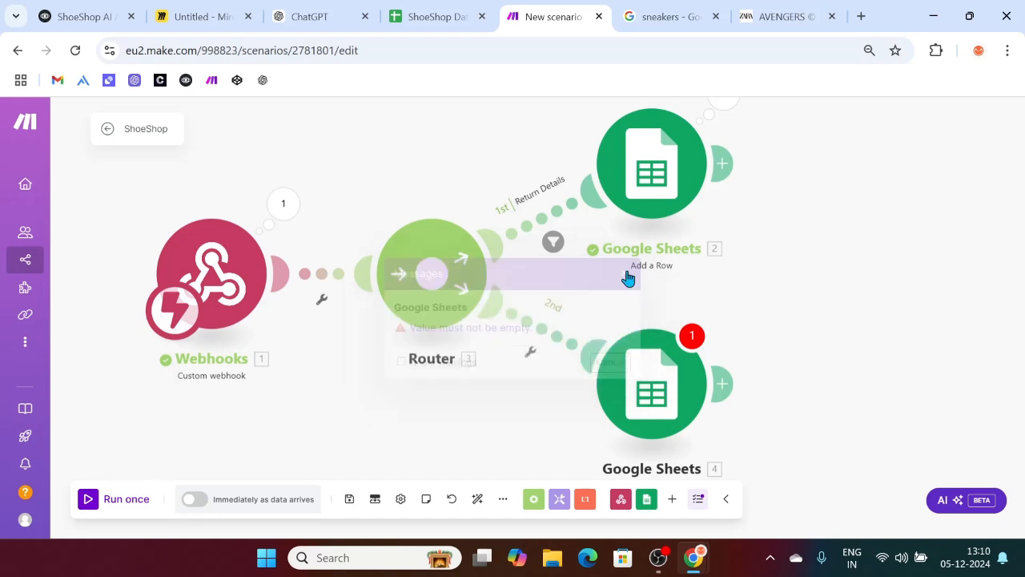
click(649, 390)
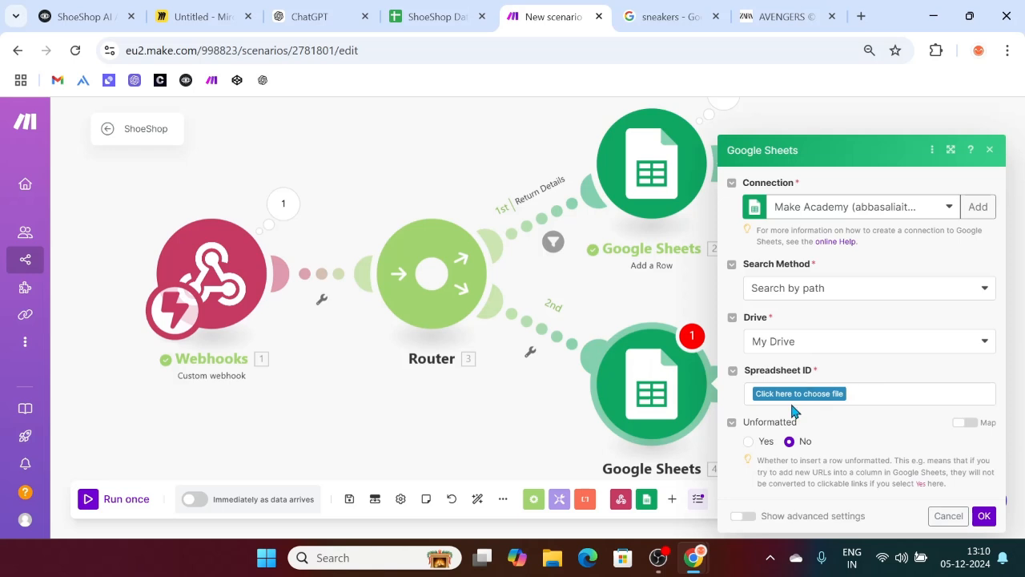
click(789, 396)
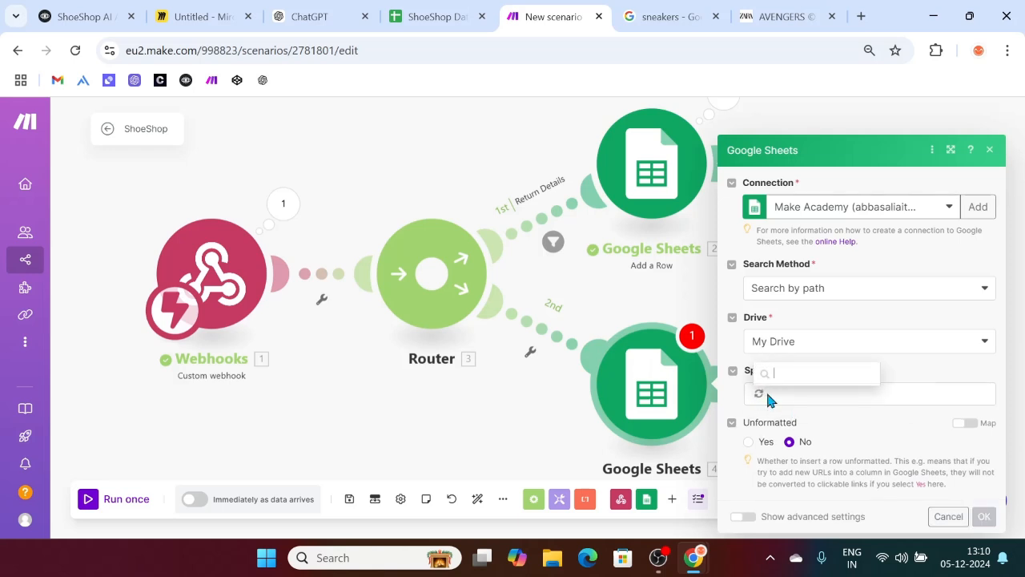
scroll(808, 358, down, 1)
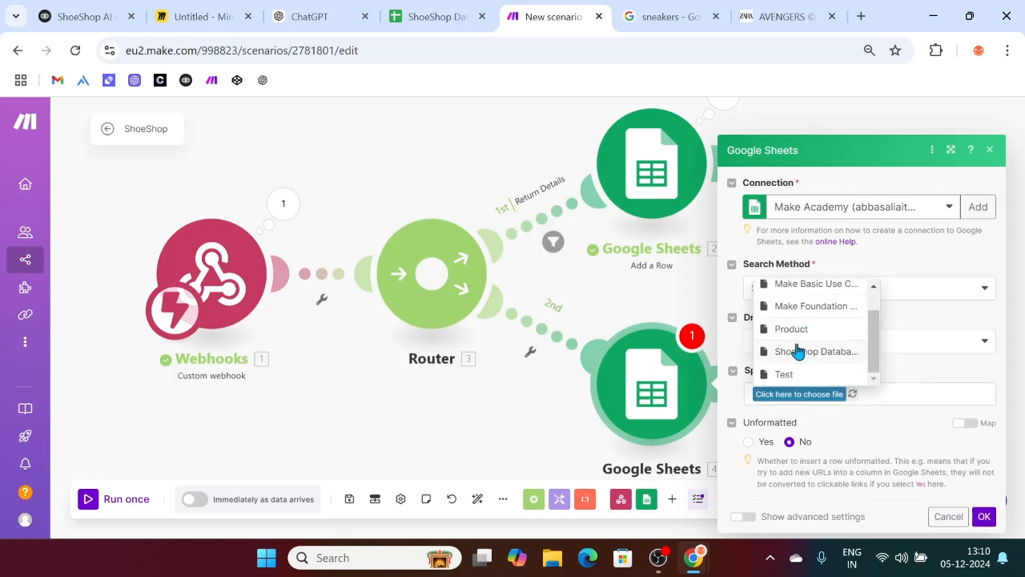
click(797, 351)
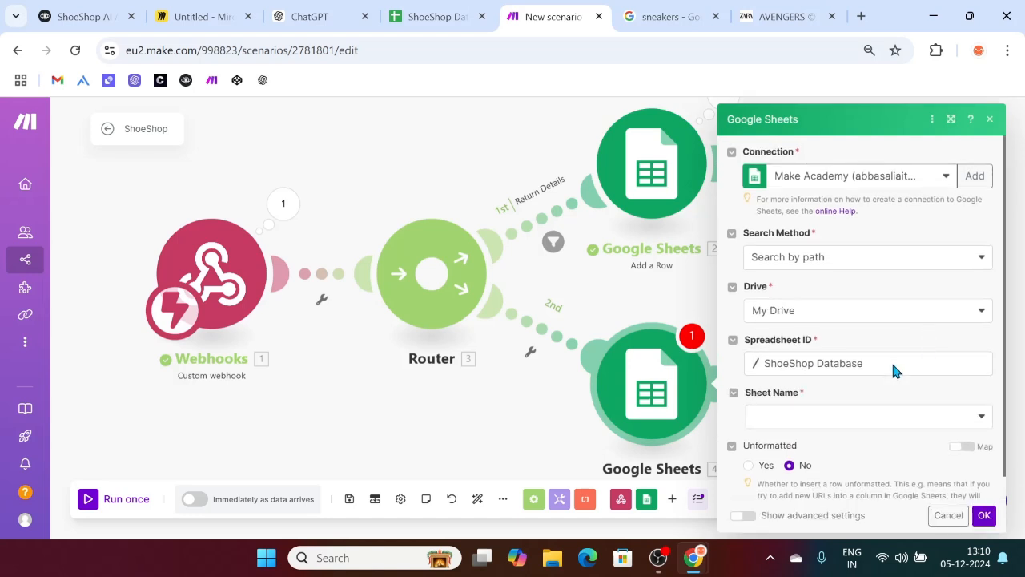
Step: Set the sheet to Exchange, save the module and run the scenario once
click(799, 426)
click(773, 479)
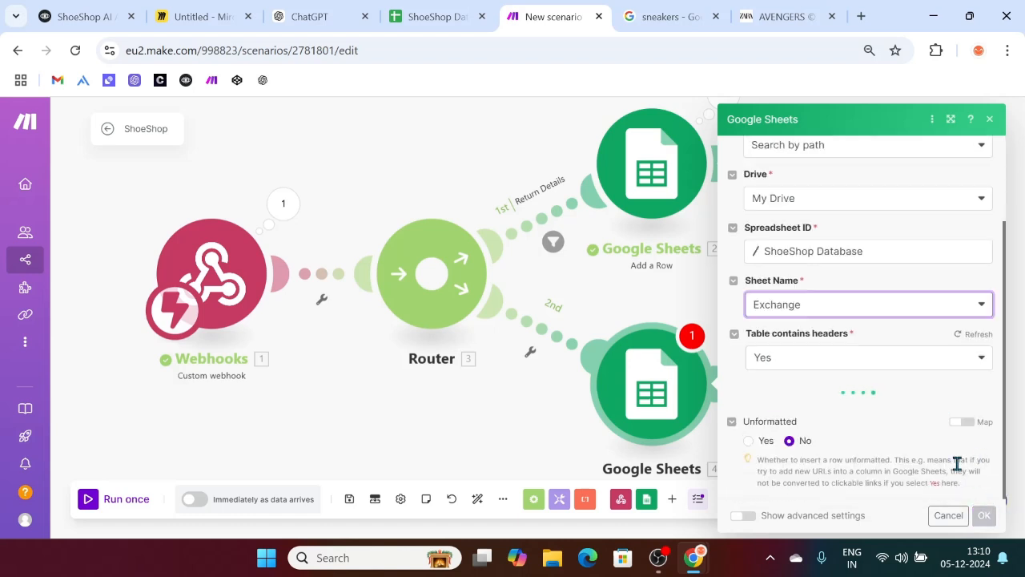
click(984, 516)
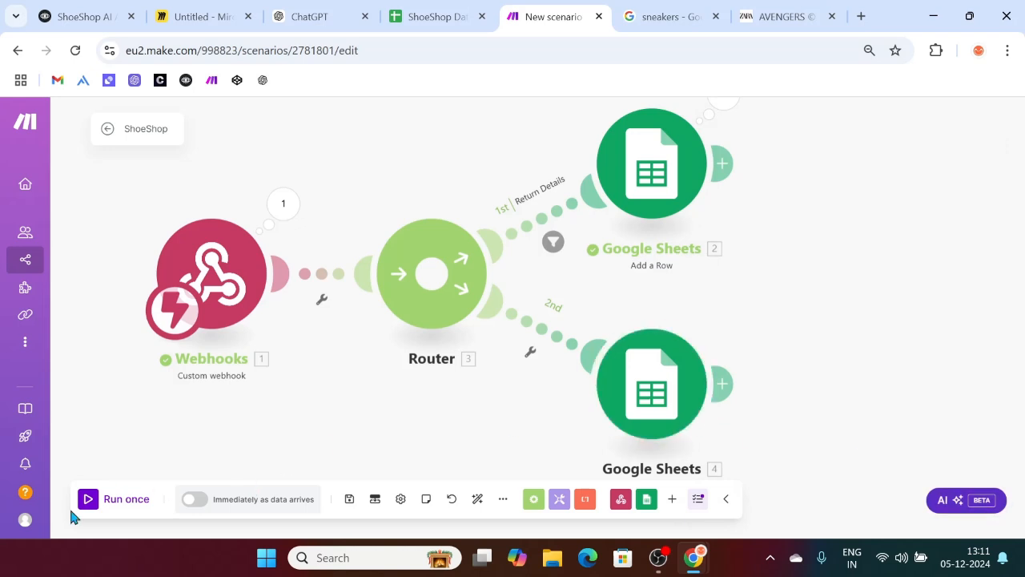
click(88, 498)
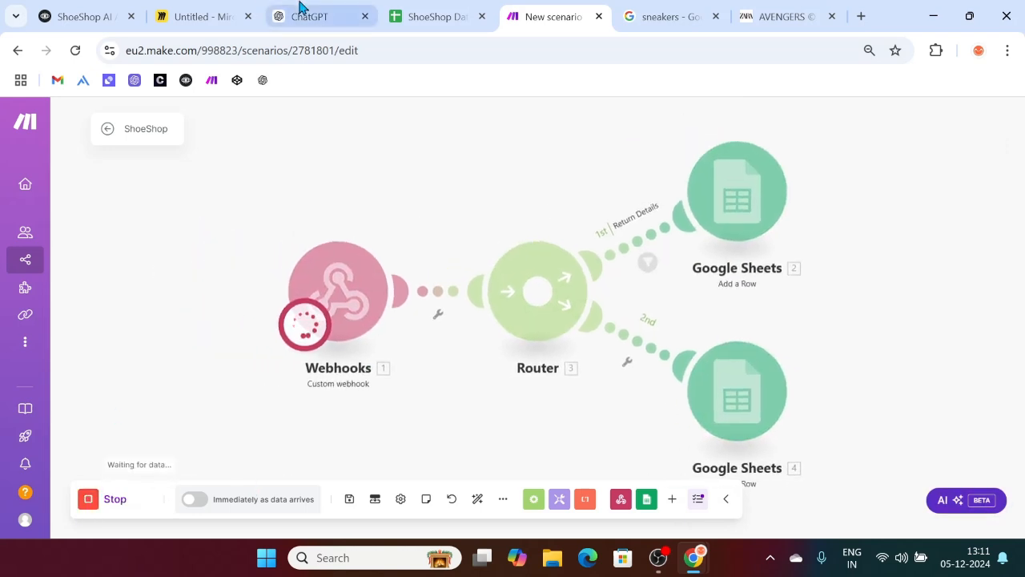
Step: Start a ShoeShop AI test chat and send 'I want to exchange'
click(89, 9)
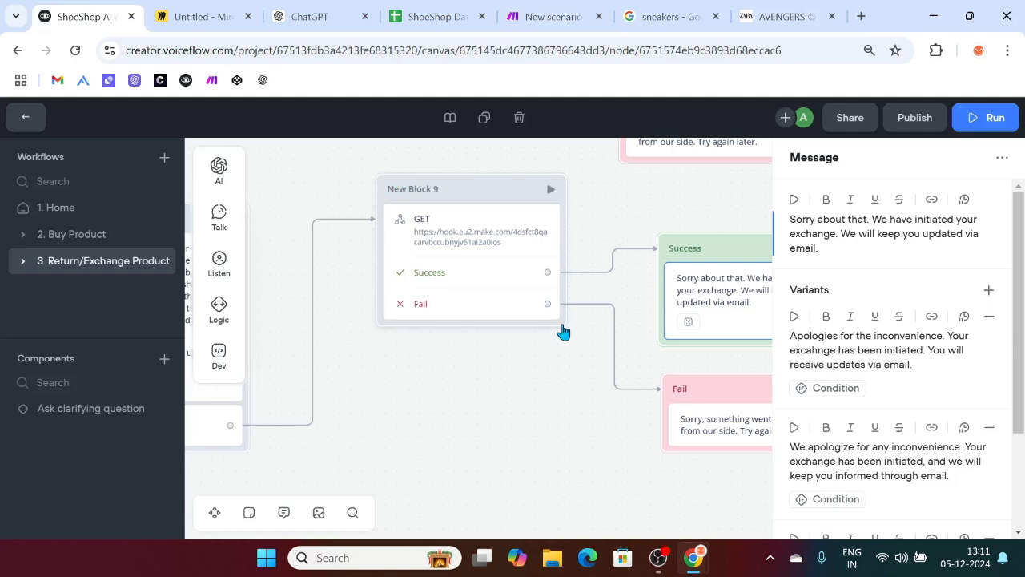
click(974, 119)
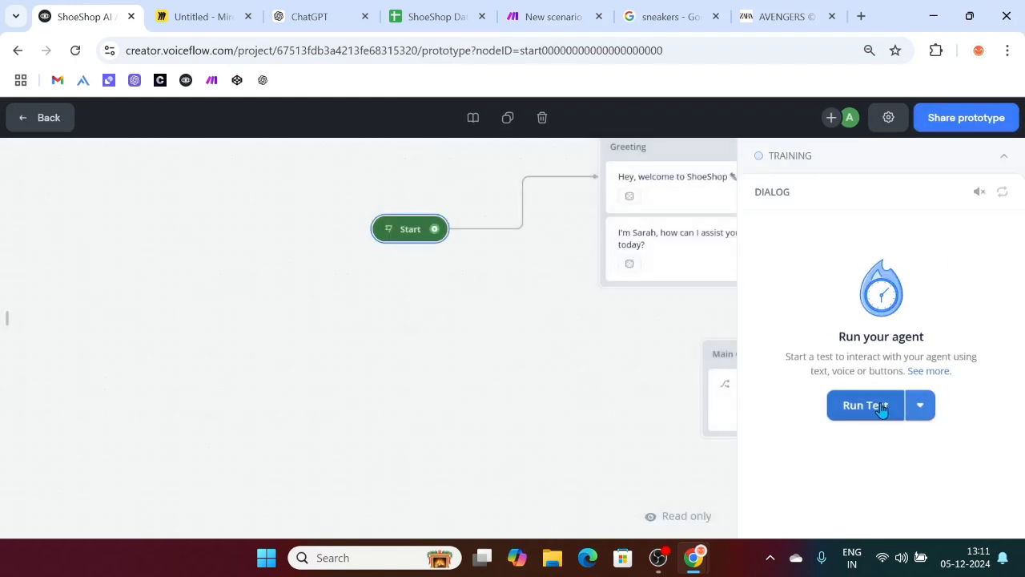
click(884, 406)
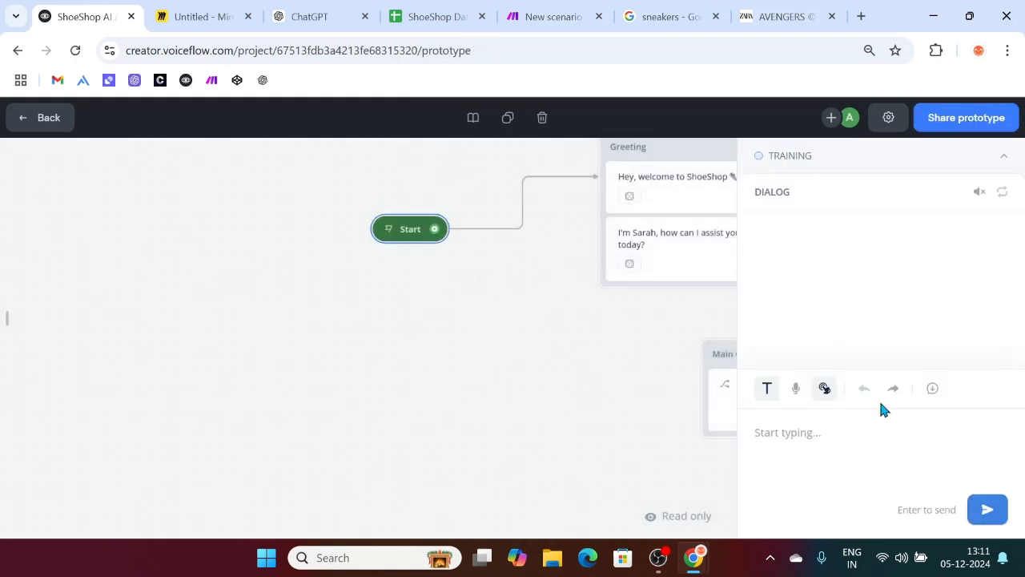
click(799, 435)
text(I want t)
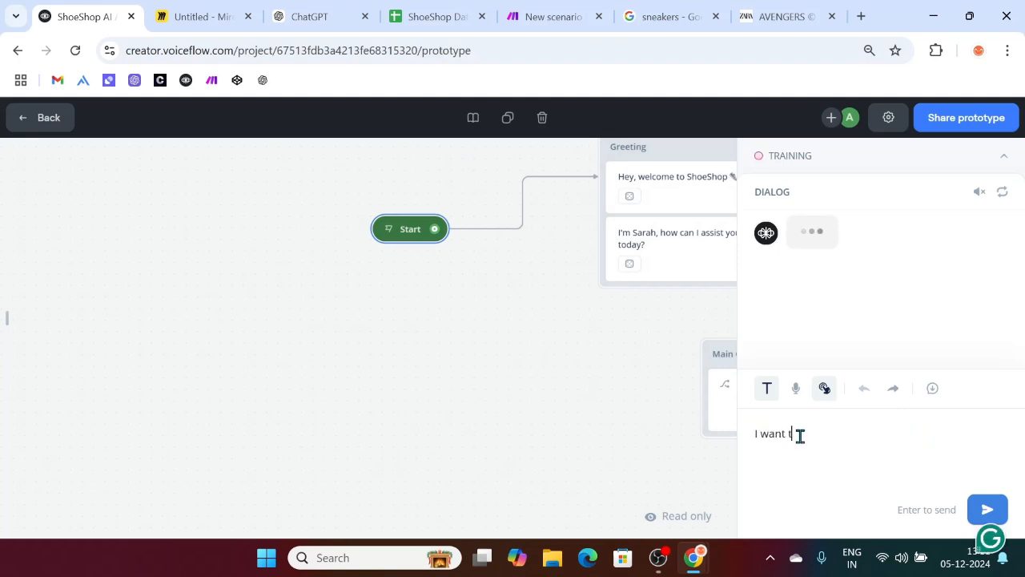
text(o exchange)
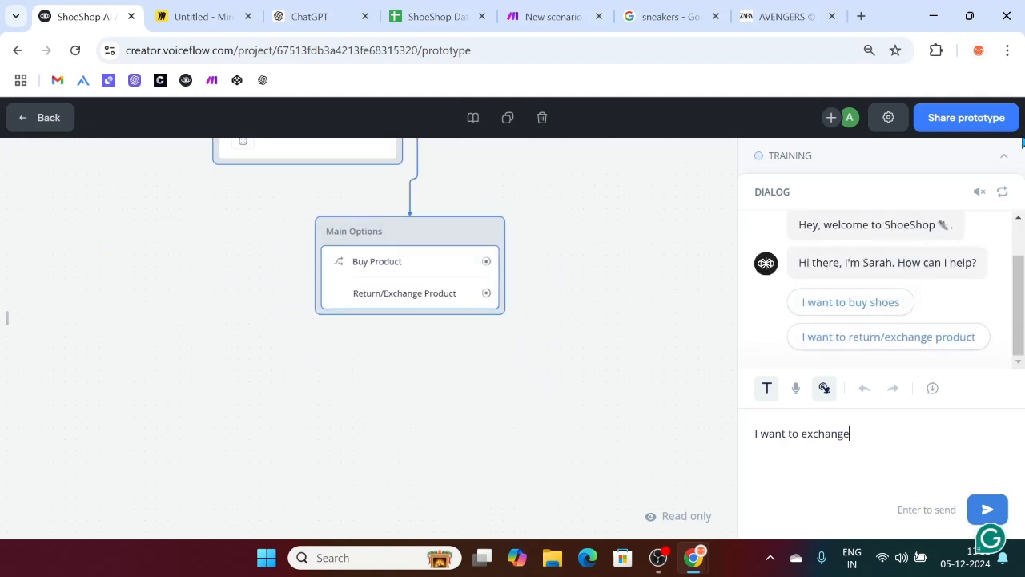
click(1002, 157)
click(1002, 159)
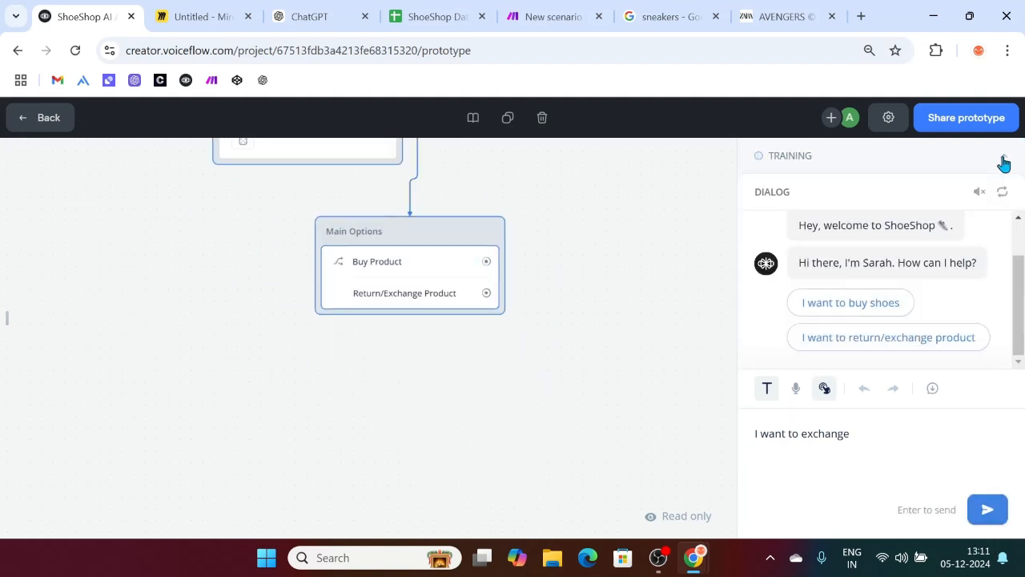
key(Return)
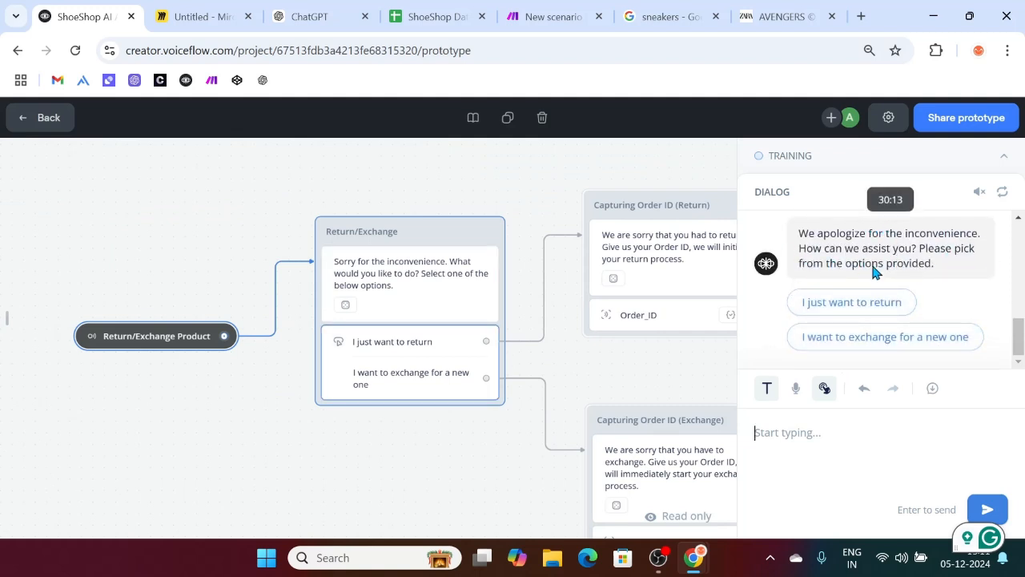
Step: Choose exchanging for a new one and send order ID o1003
click(874, 340)
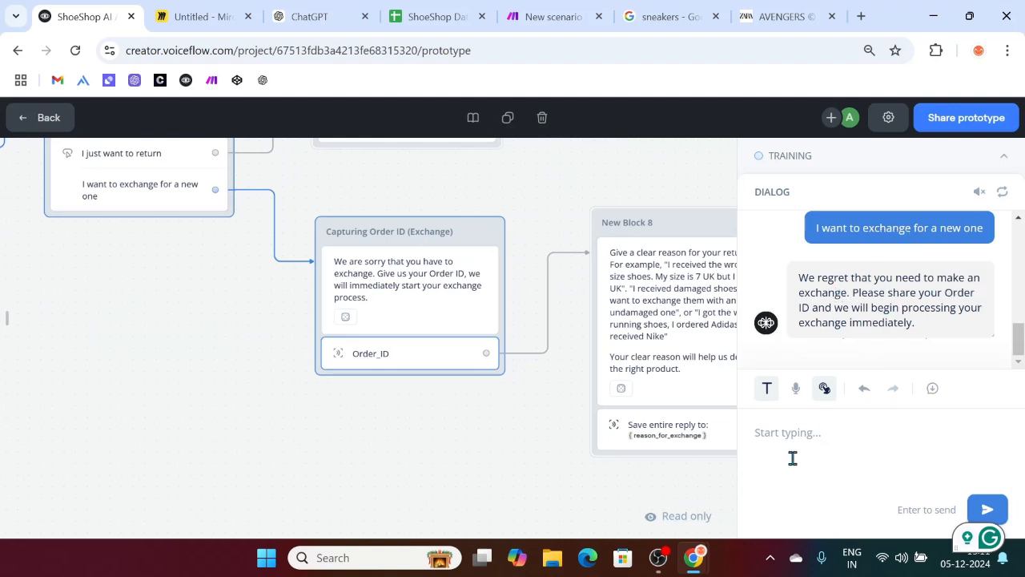
text(o)
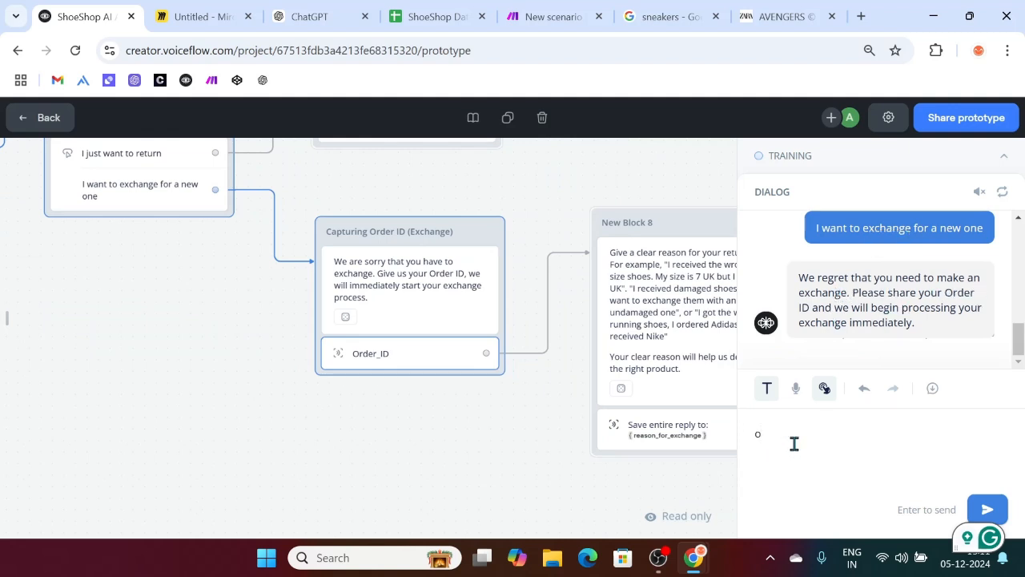
text(1003)
key(Return)
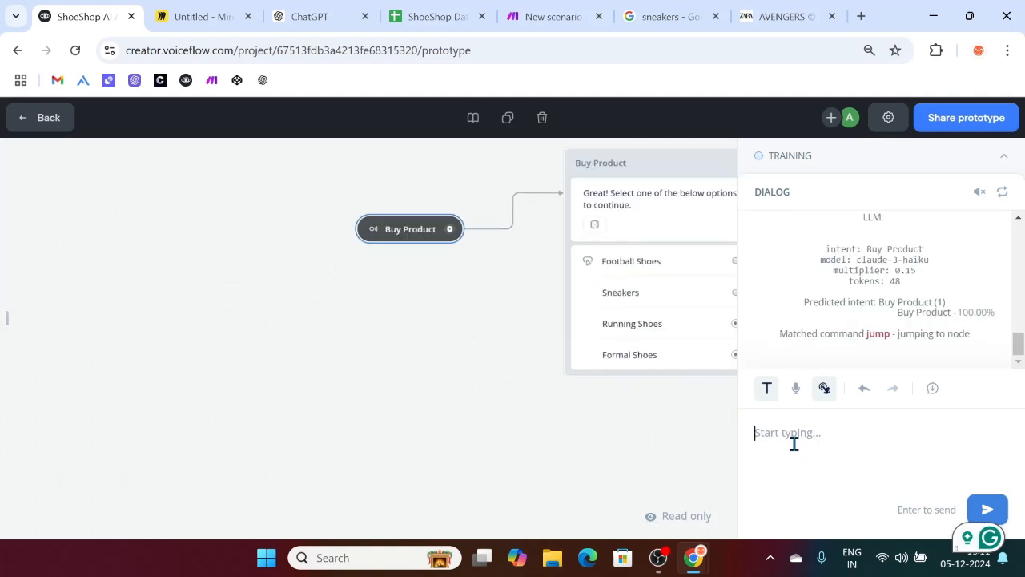
Step: Turn off 'Listen for other triggers' on the Order_ID capture in the Return/Exchange Product workflow
click(40, 118)
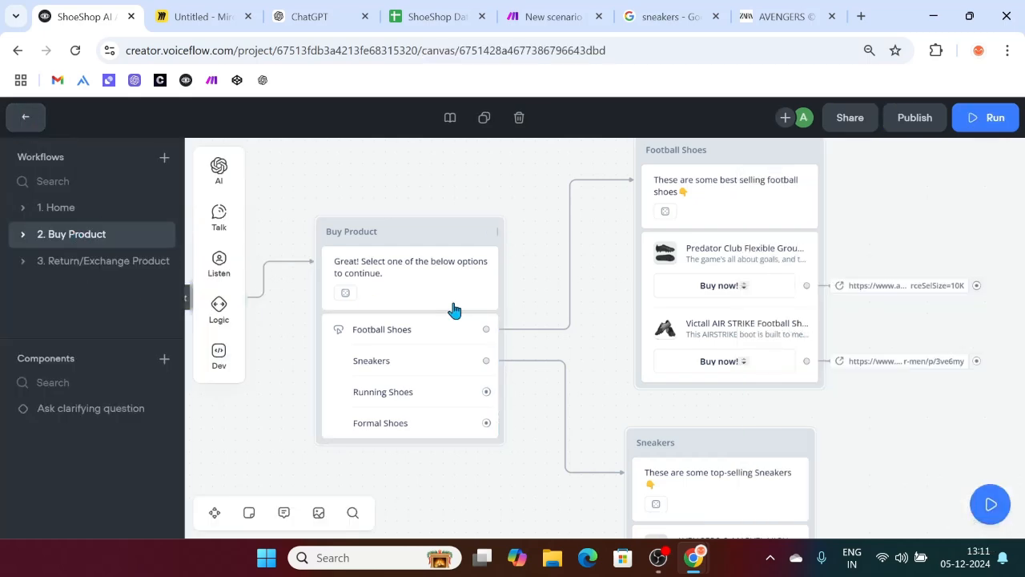
click(118, 261)
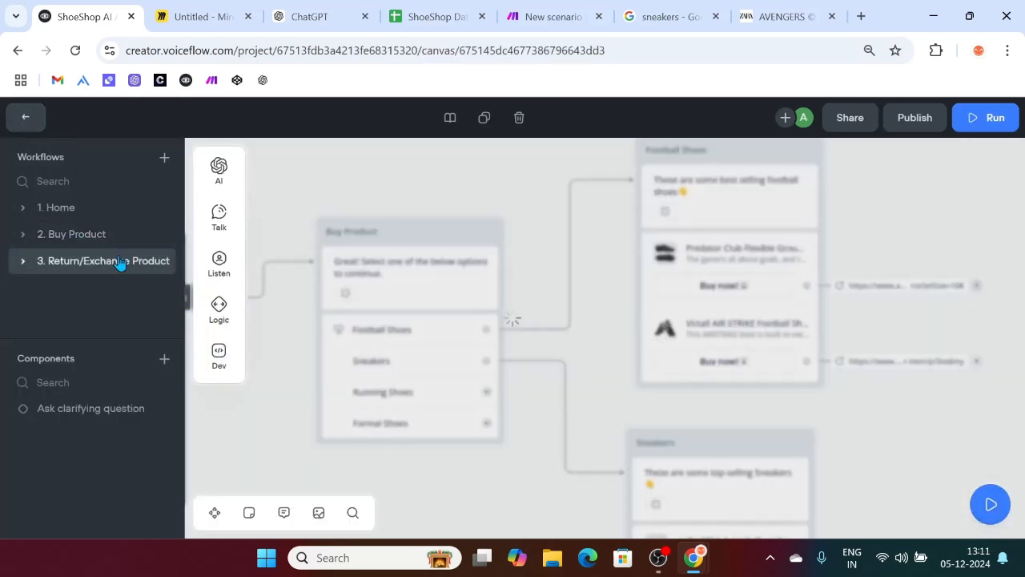
scroll(410, 402, left, 2)
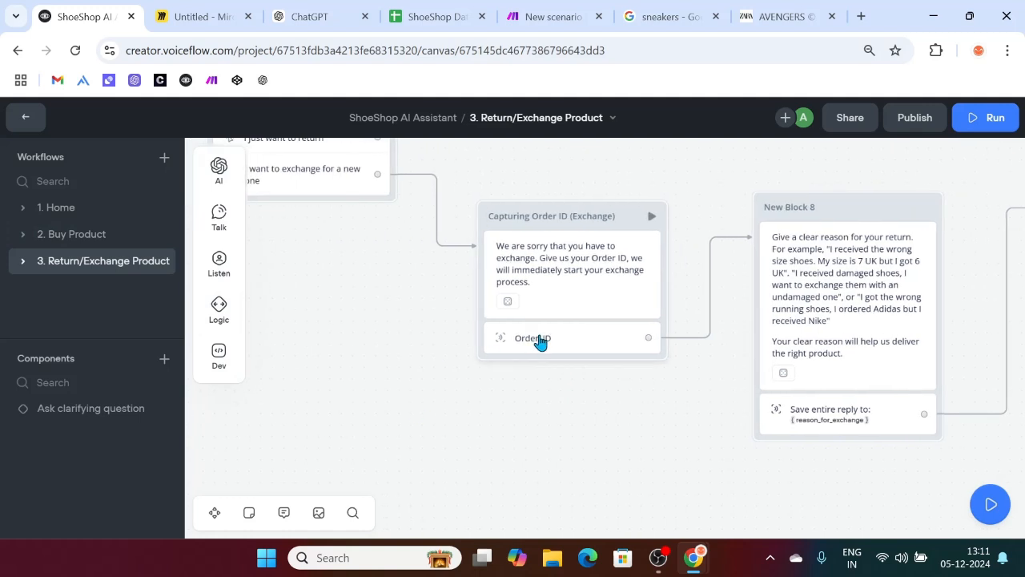
click(540, 338)
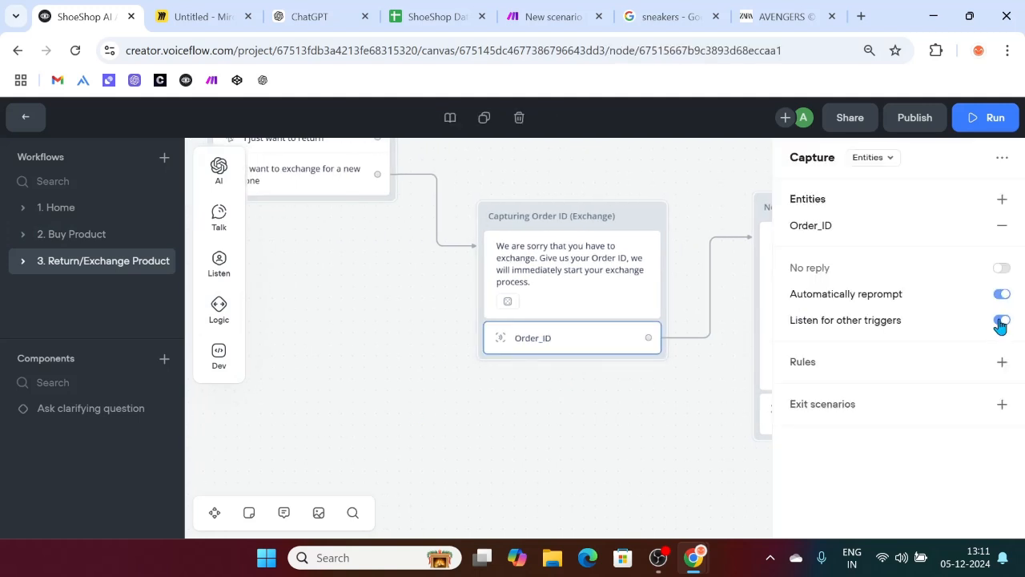
click(1001, 320)
scroll(681, 405, right, 3)
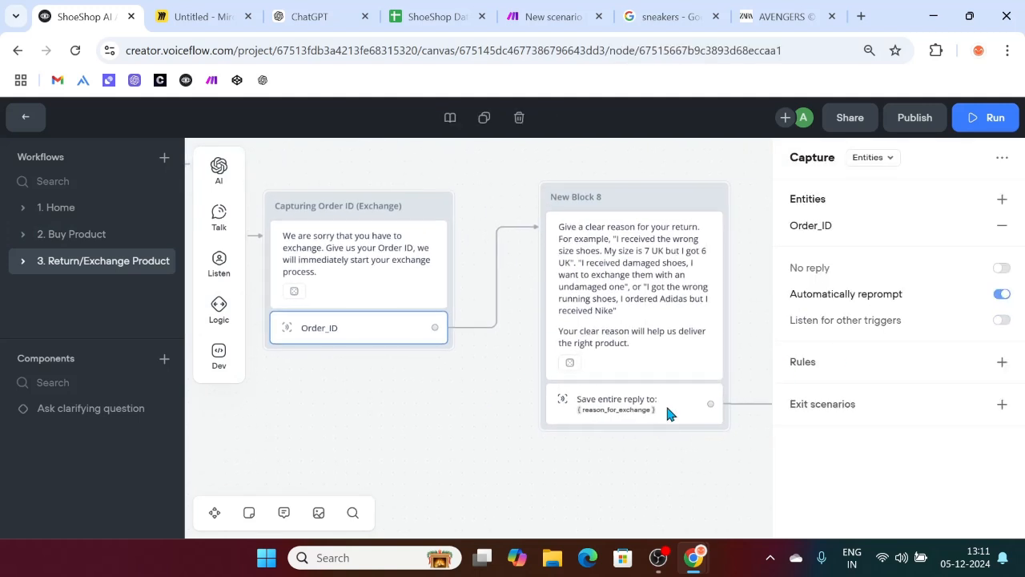
click(669, 416)
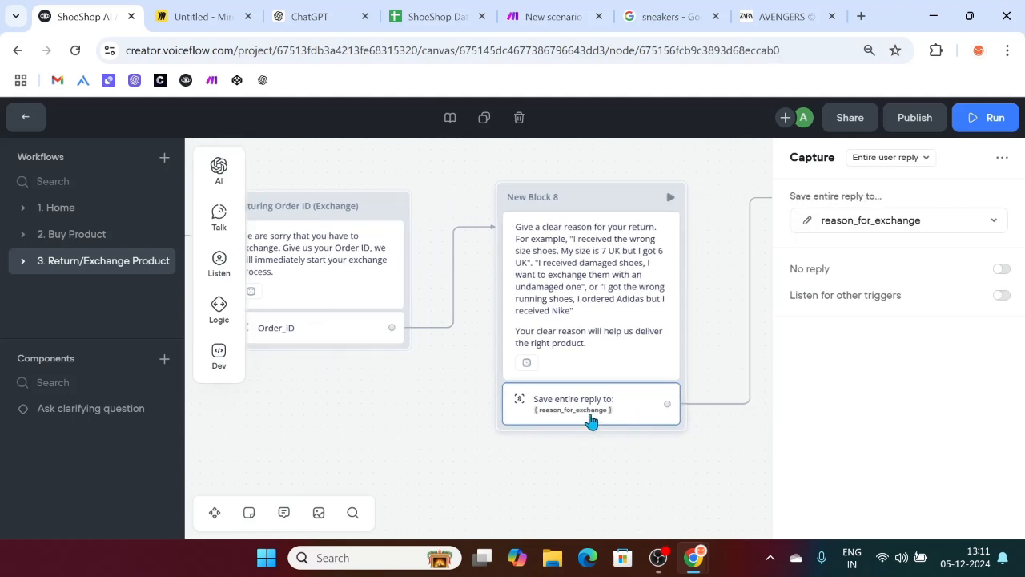
scroll(591, 420, right, 4)
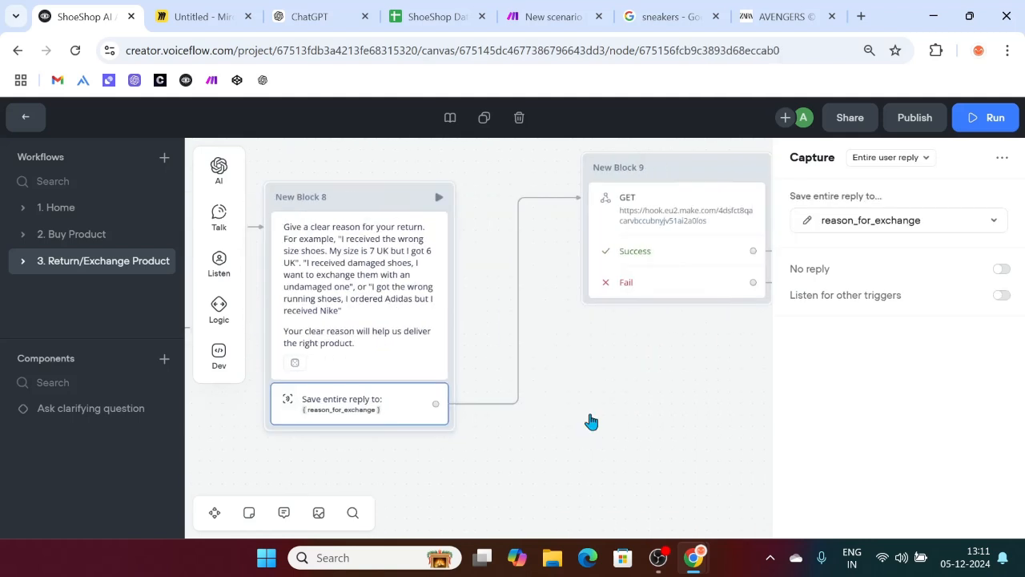
click(983, 118)
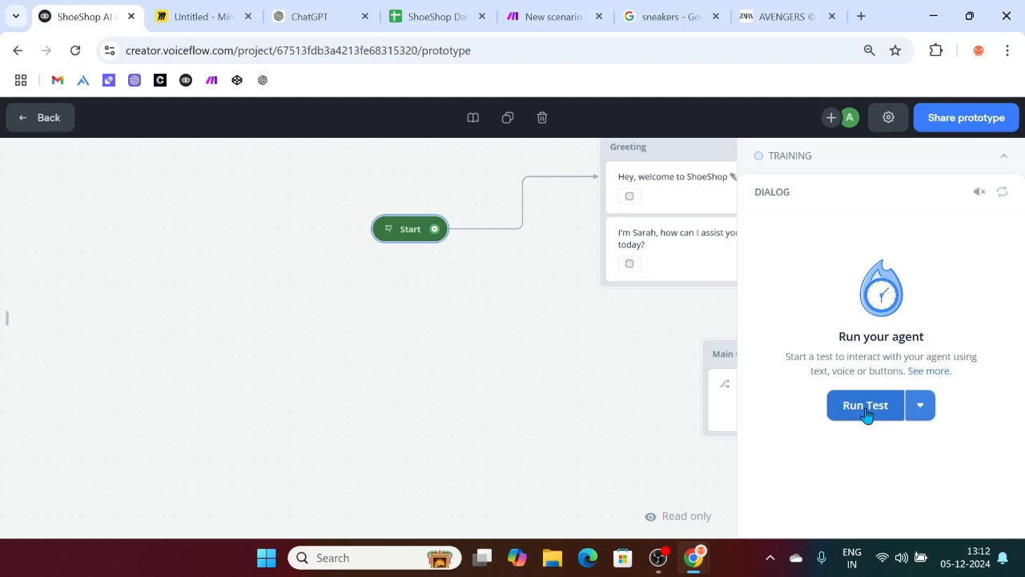
Step: Start a new test chat and send 'i WANT TO EXCHANGE'
click(866, 409)
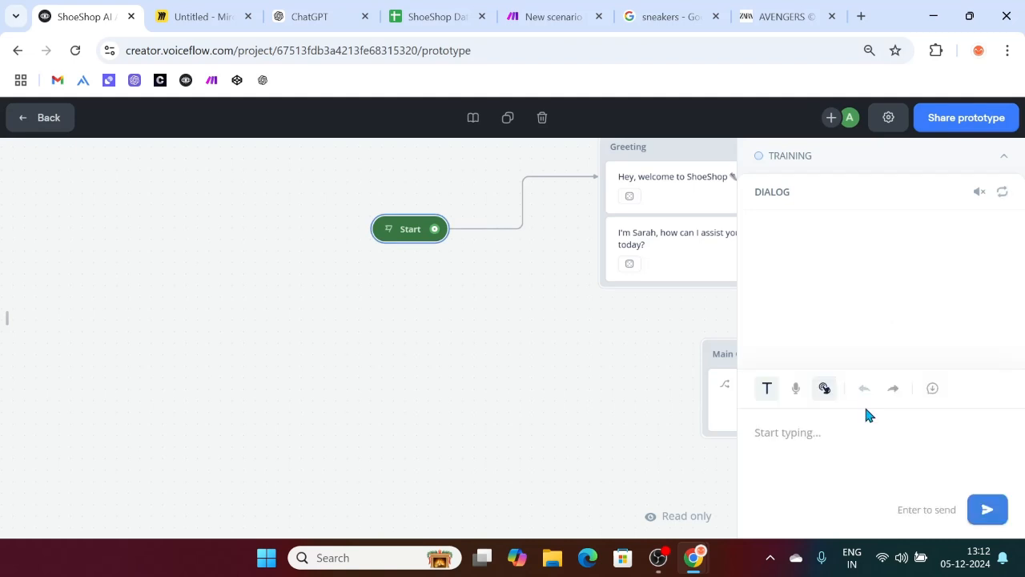
click(826, 433)
text(i WANT TO EXCHANG)
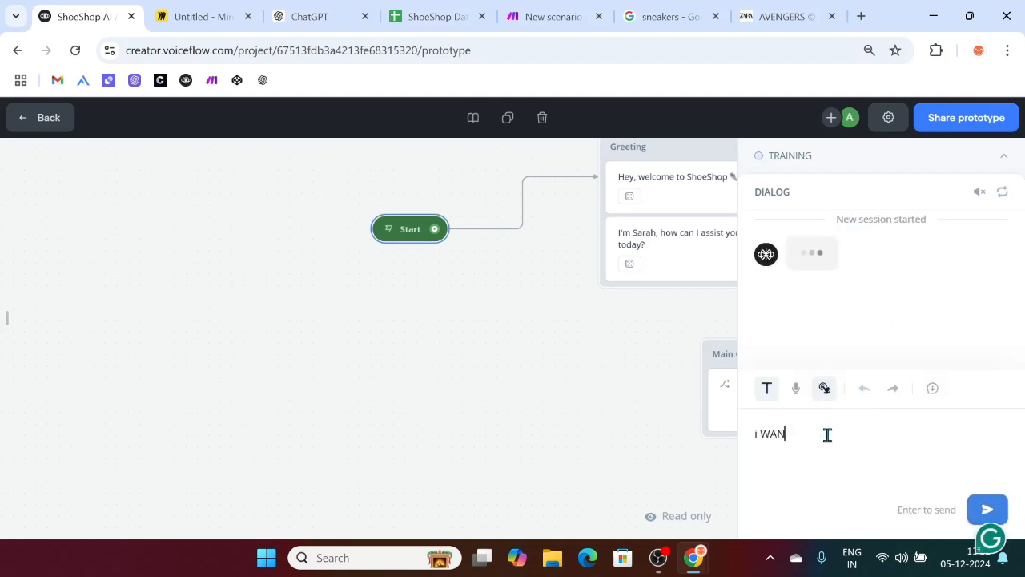
text(E)
key(Return)
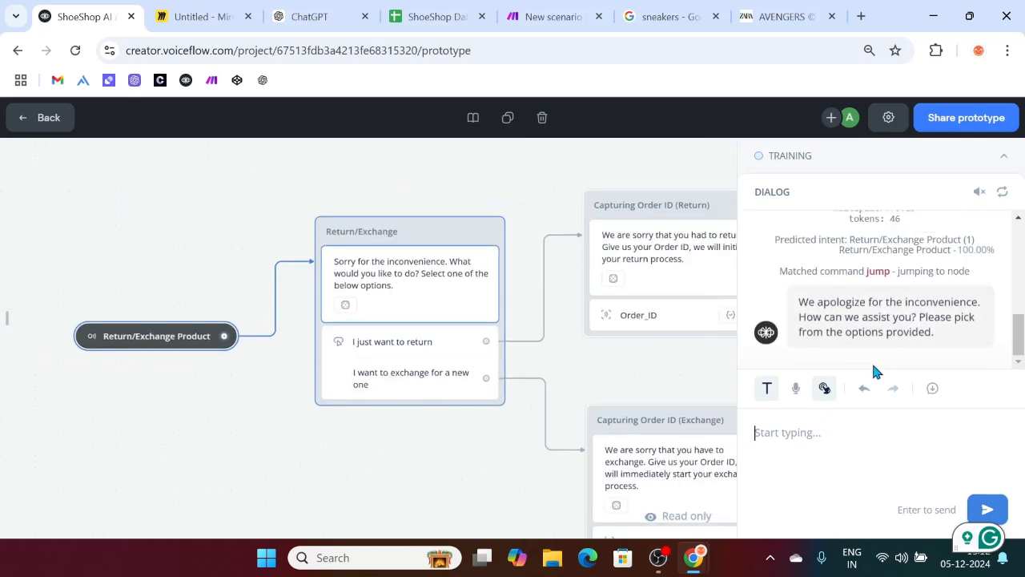
Step: Pick the exchange option, send order ID O1003 and the reason 'My size is 9 UK, I got 6 UK'
click(847, 343)
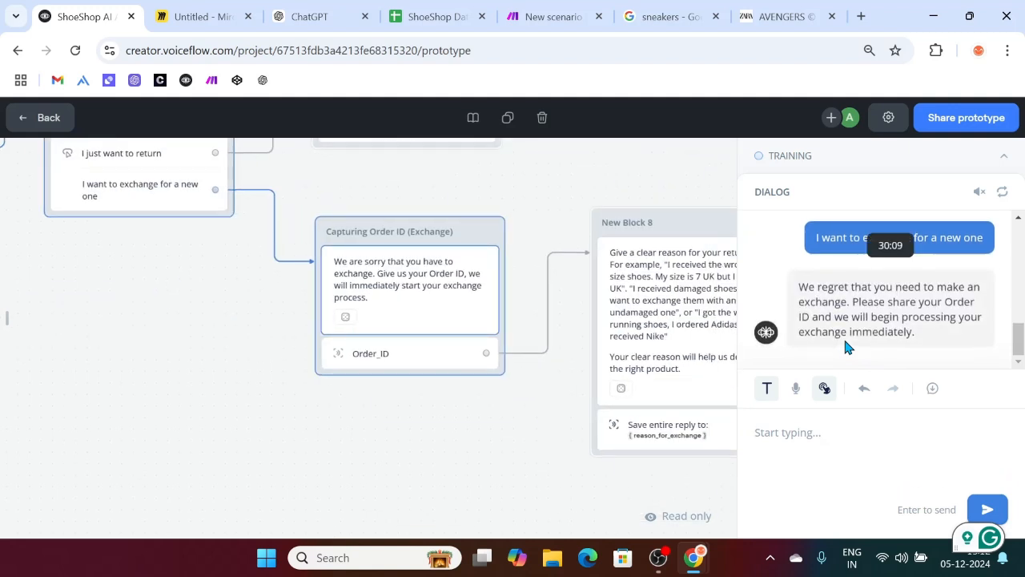
text(O1003)
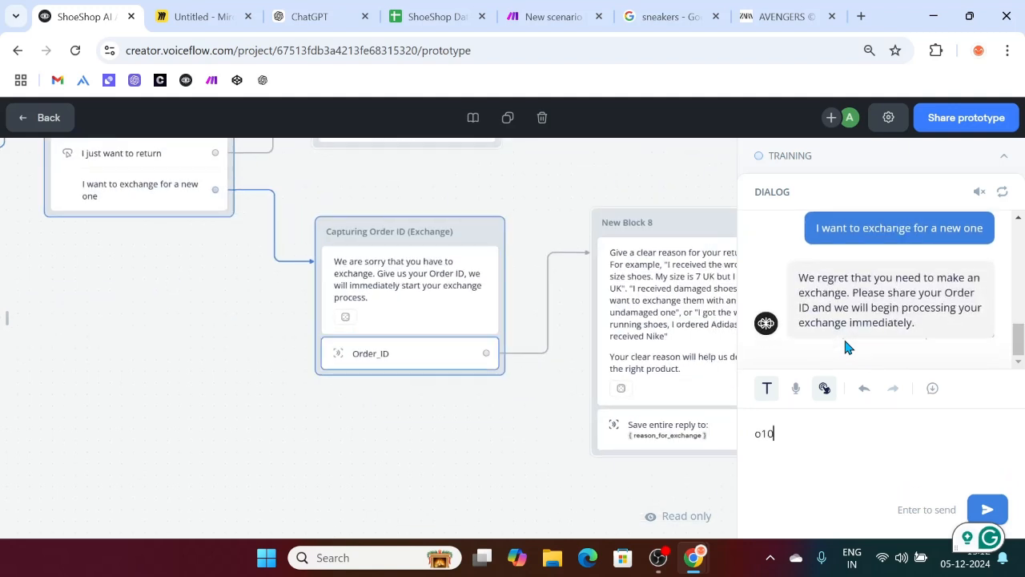
key(Return)
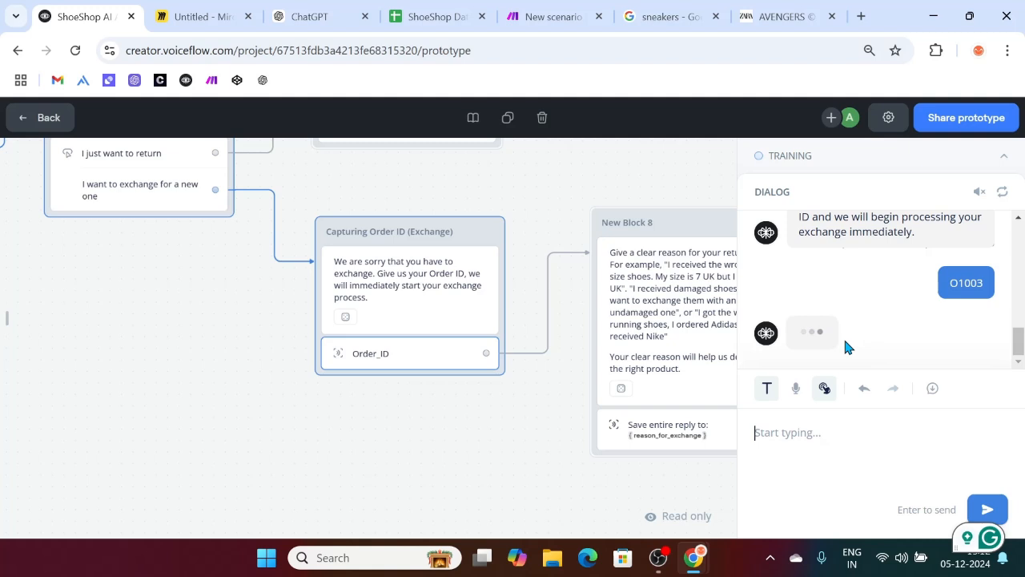
text(My s)
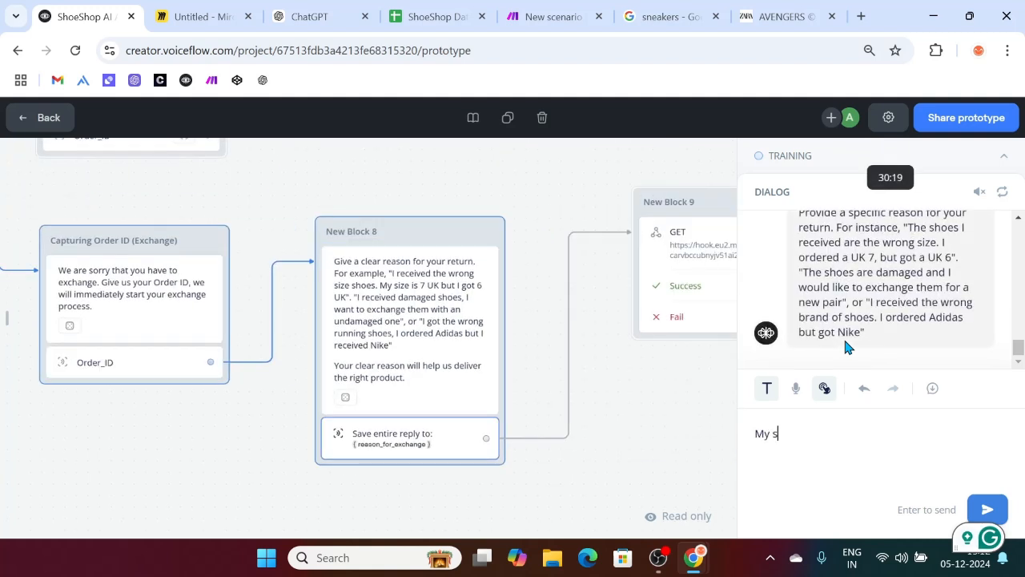
text(ize is)
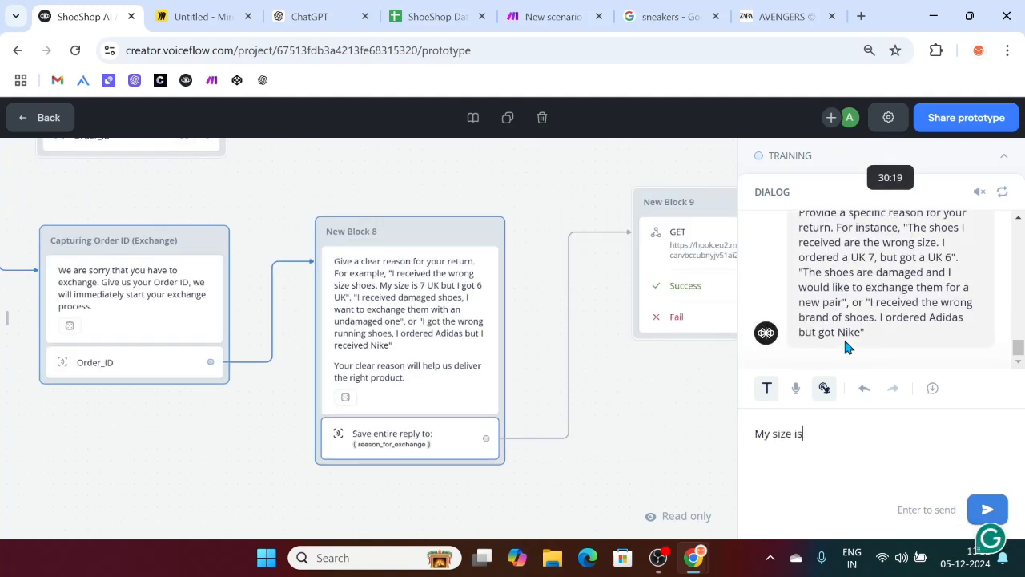
text( 9 UK, I got 6 UK)
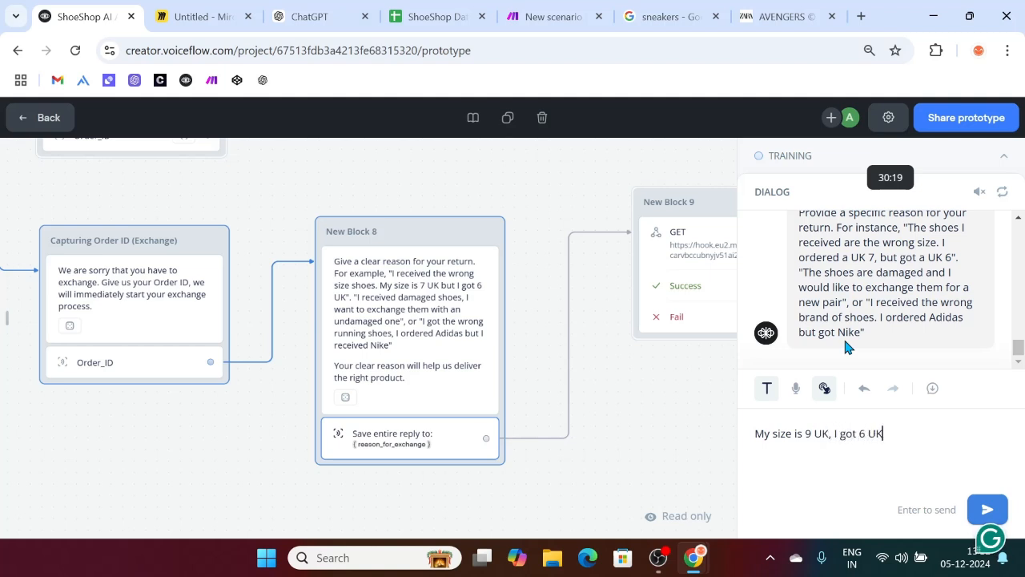
key(Return)
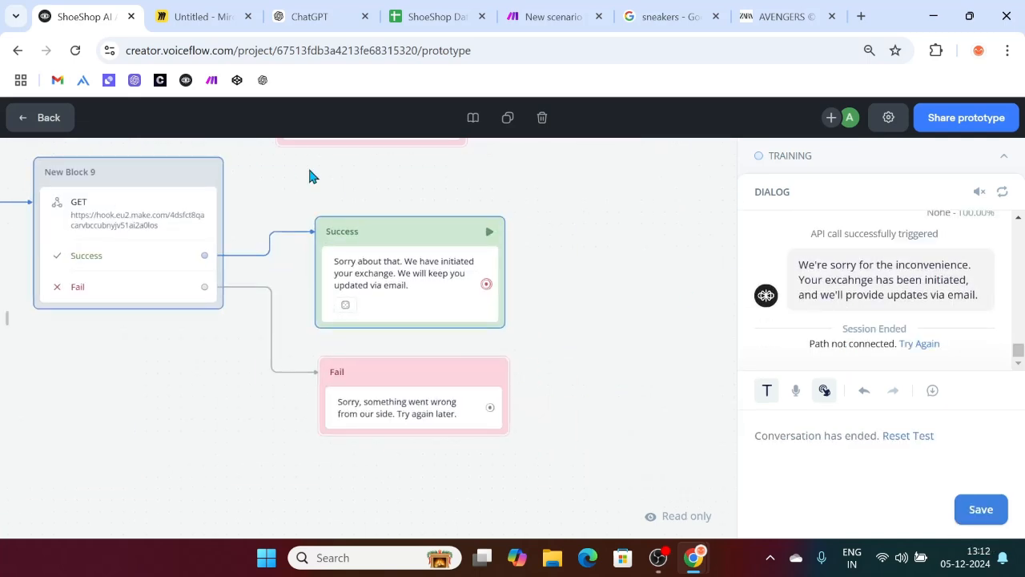
Step: Inspect the order details the Make webhook received
click(428, 14)
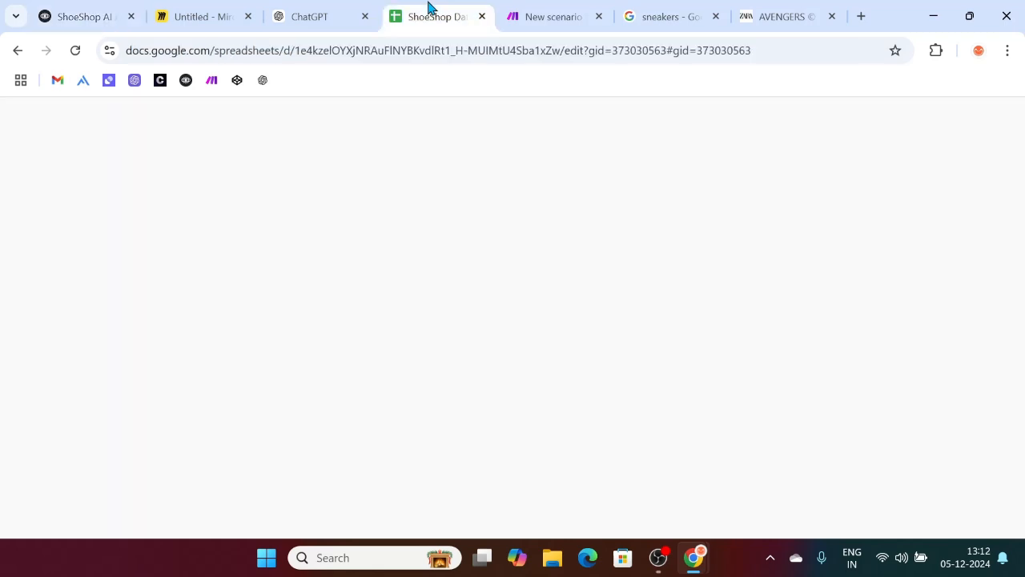
click(553, 16)
click(402, 229)
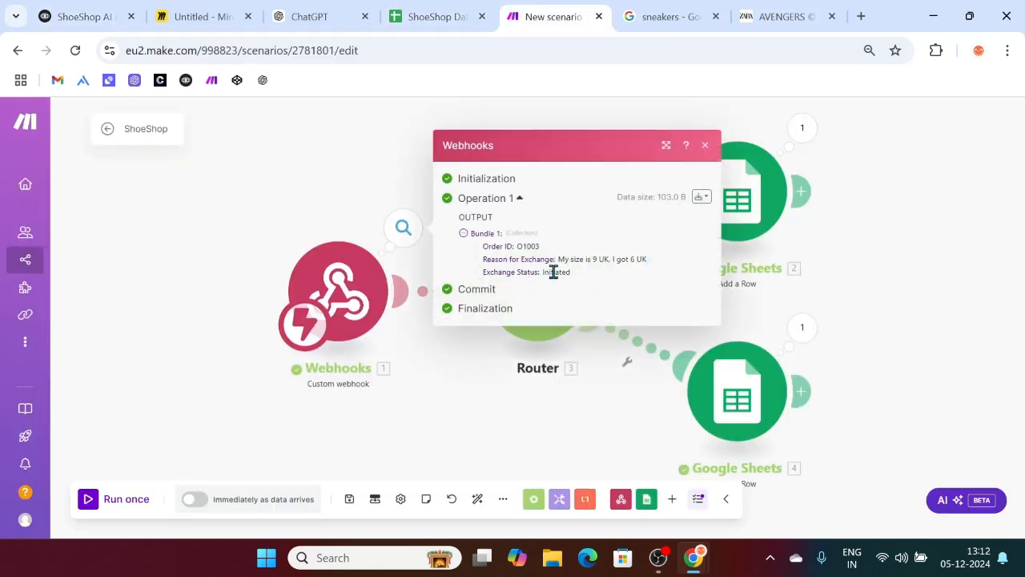
drag(571, 272, 483, 247)
click(885, 359)
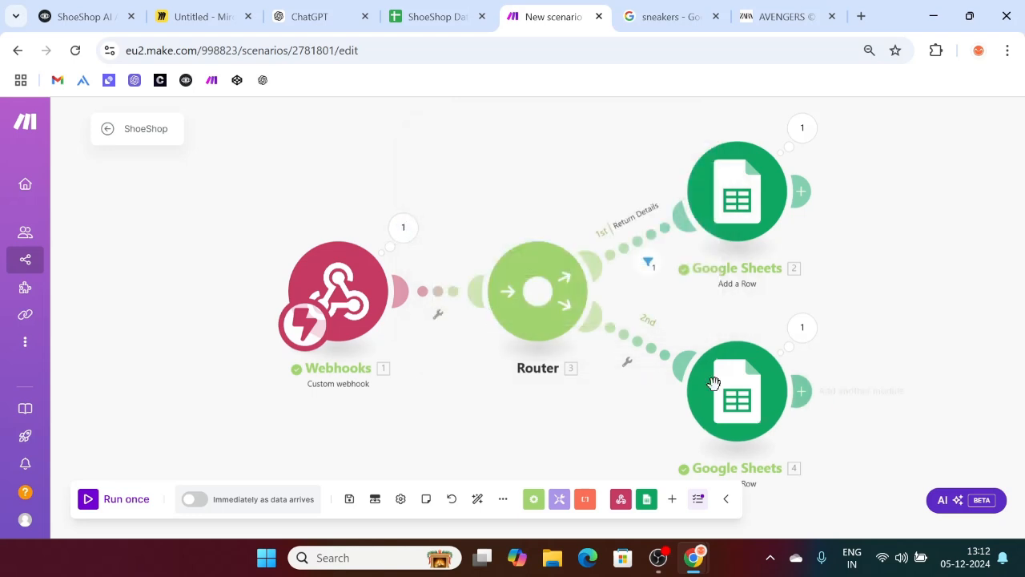
Step: Map webhook Order ID, Reason for Exchange and Exchange Status into Exchange sheet columns A, B and C
click(730, 392)
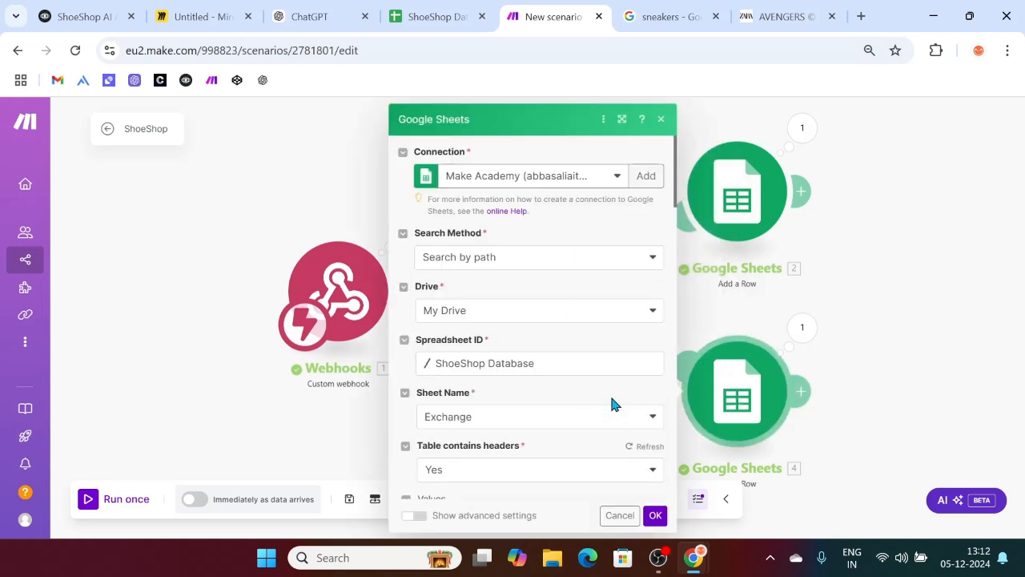
scroll(611, 405, down, 3)
click(491, 394)
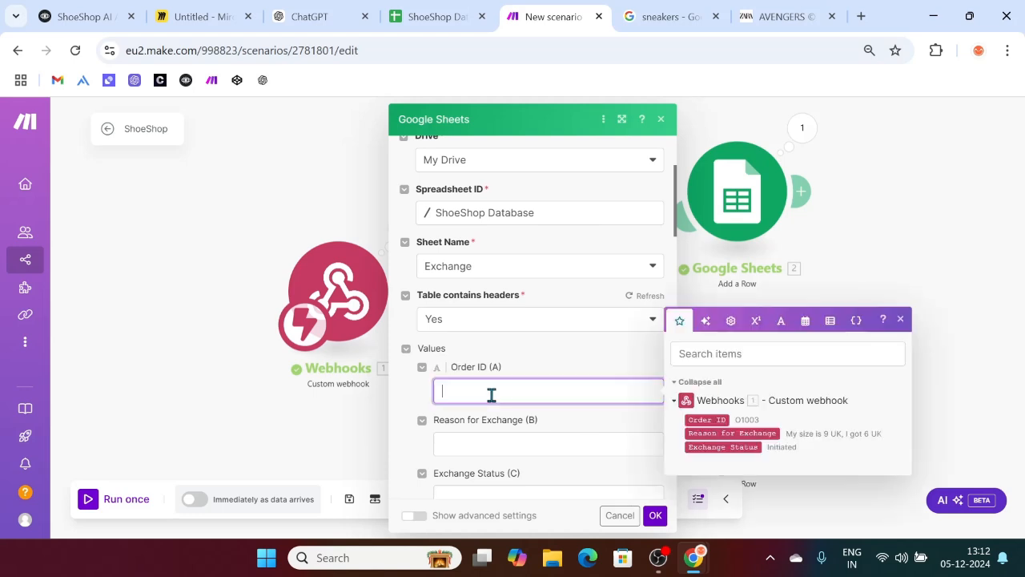
click(701, 420)
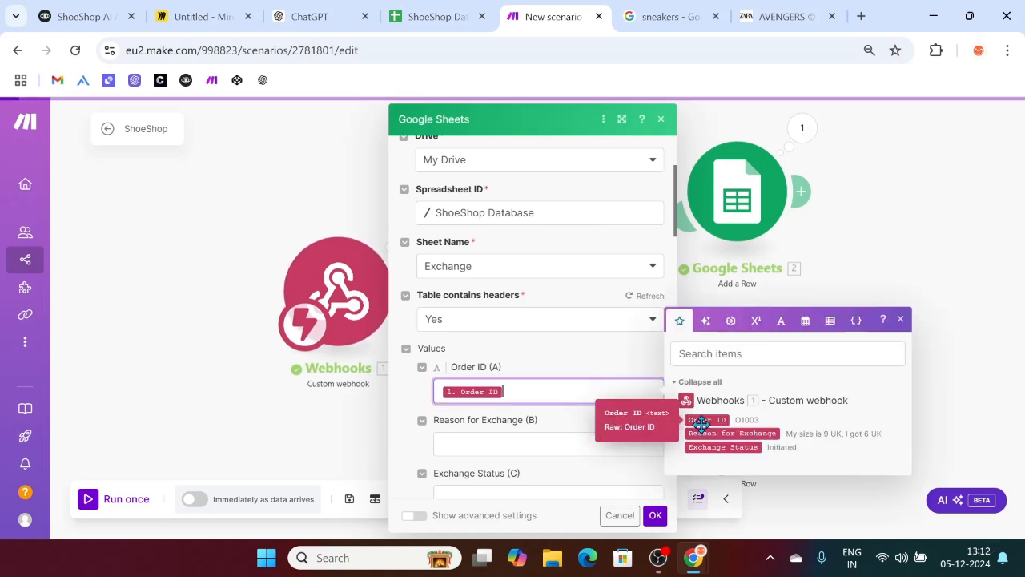
click(543, 442)
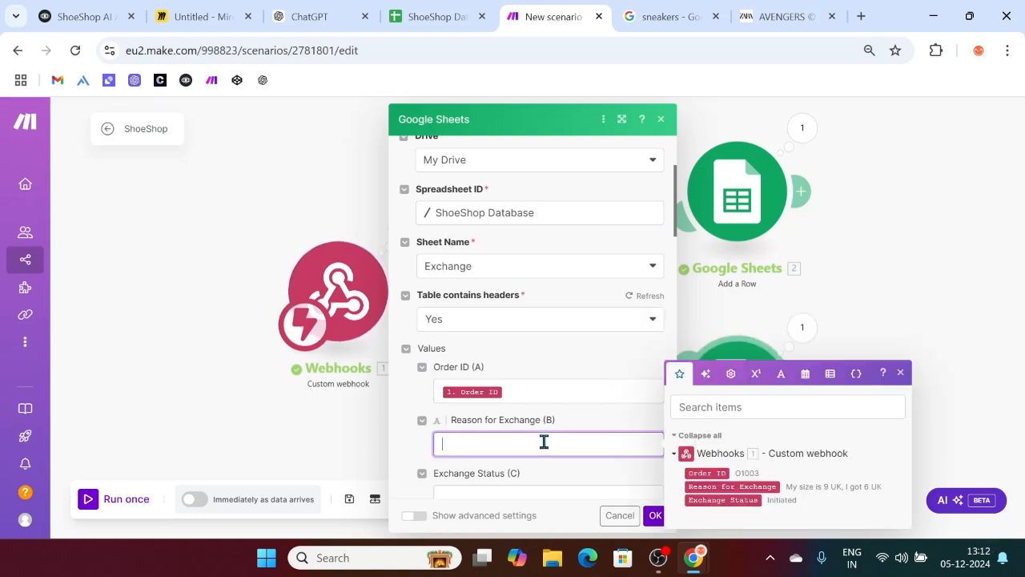
click(730, 486)
scroll(569, 411, down, 2)
click(488, 342)
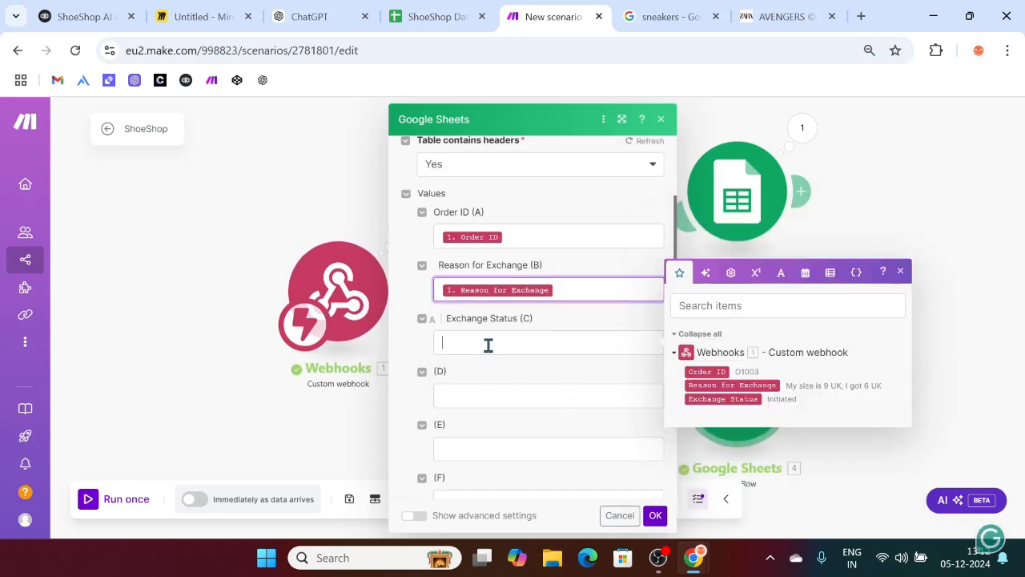
click(731, 400)
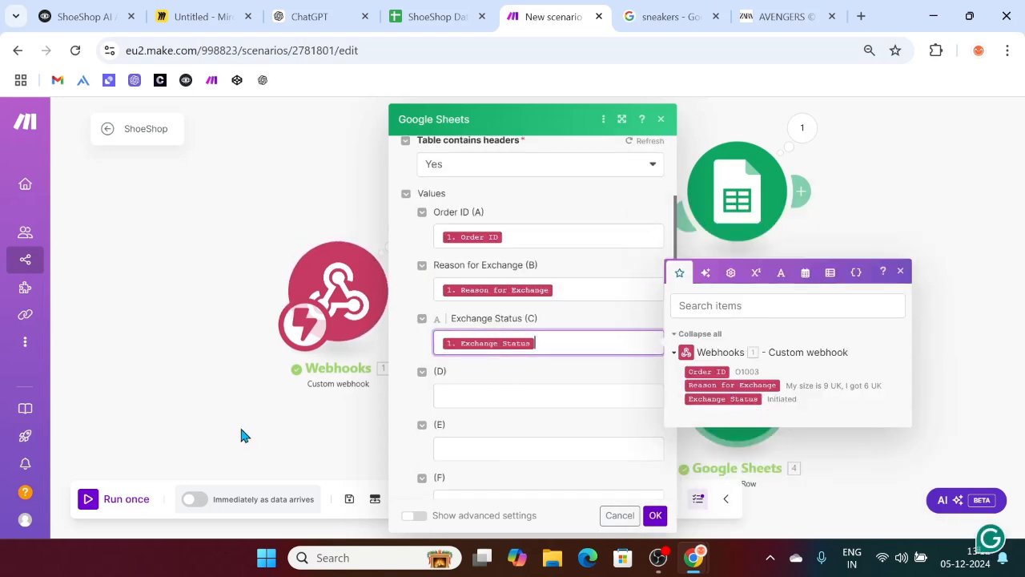
click(244, 426)
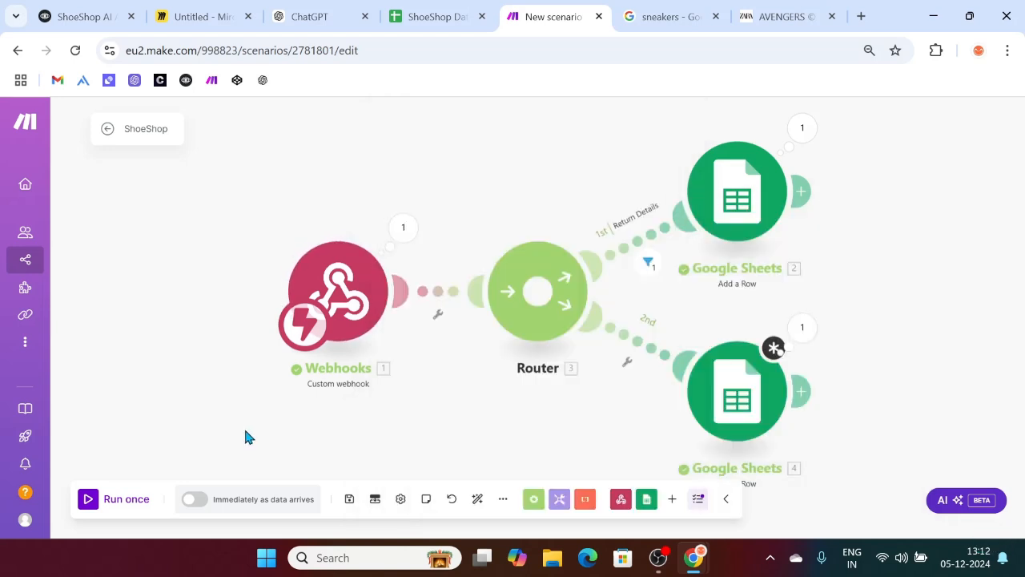
Step: Add a filter to the second route labelled 'Exchange Details'
right_click(634, 343)
click(663, 352)
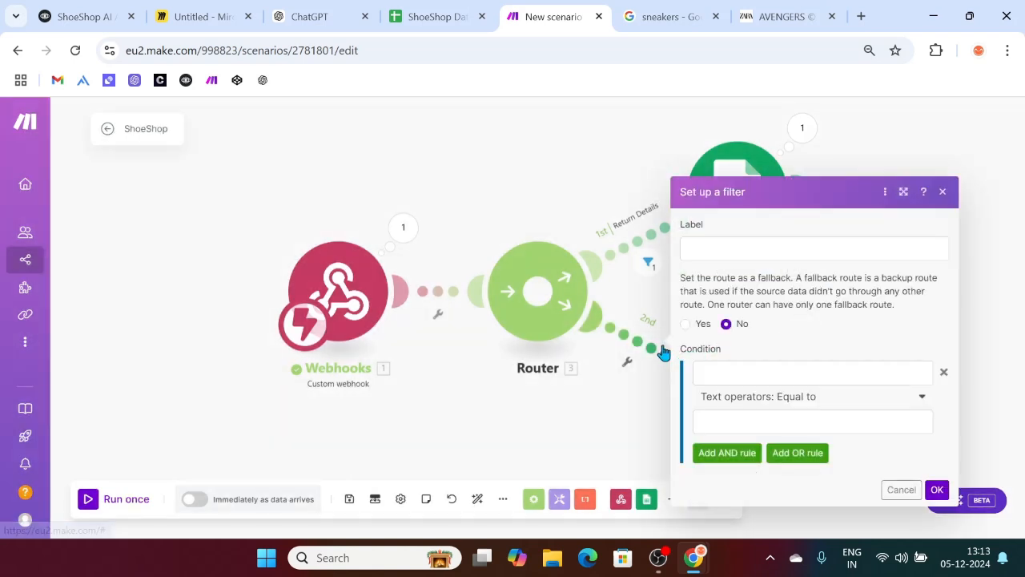
click(725, 254)
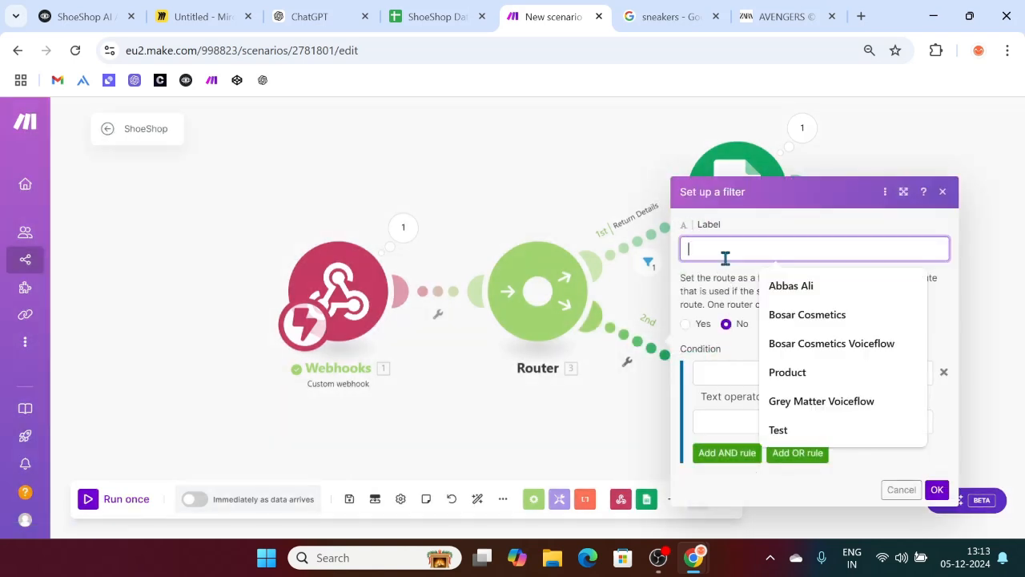
text(Excah)
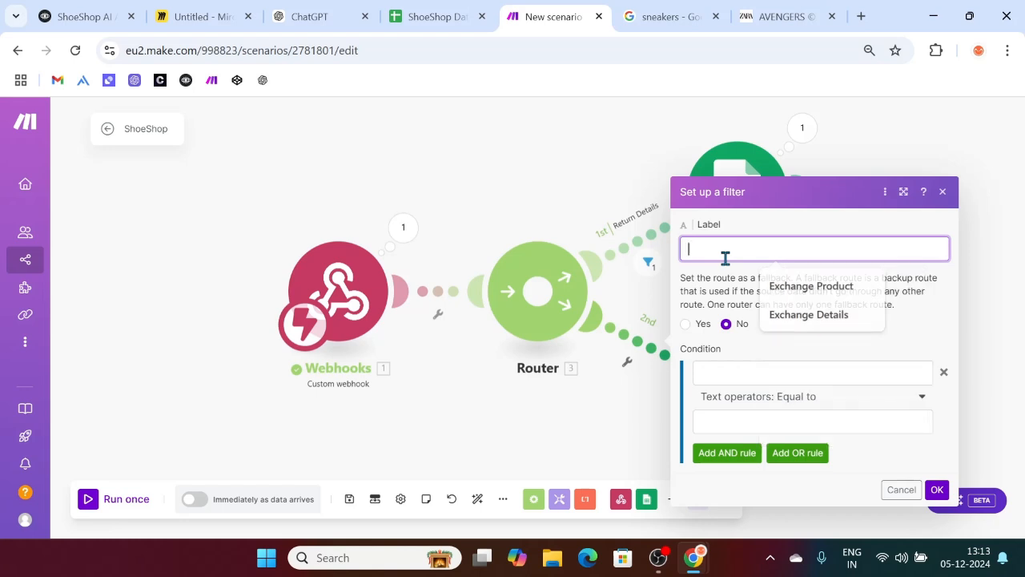
key(BackSpace)
key(BackSpace)
text(ha)
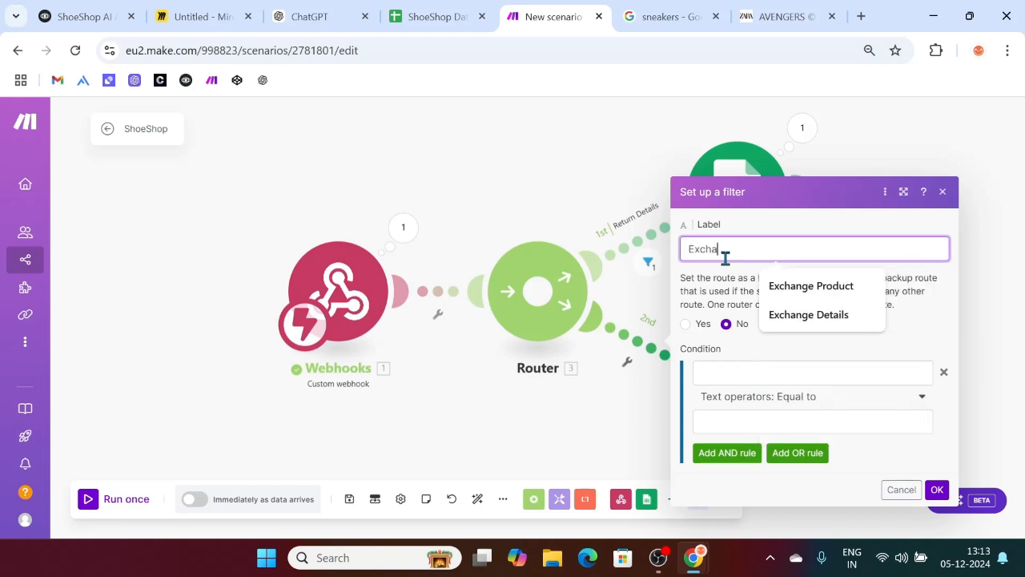
text(nge Details)
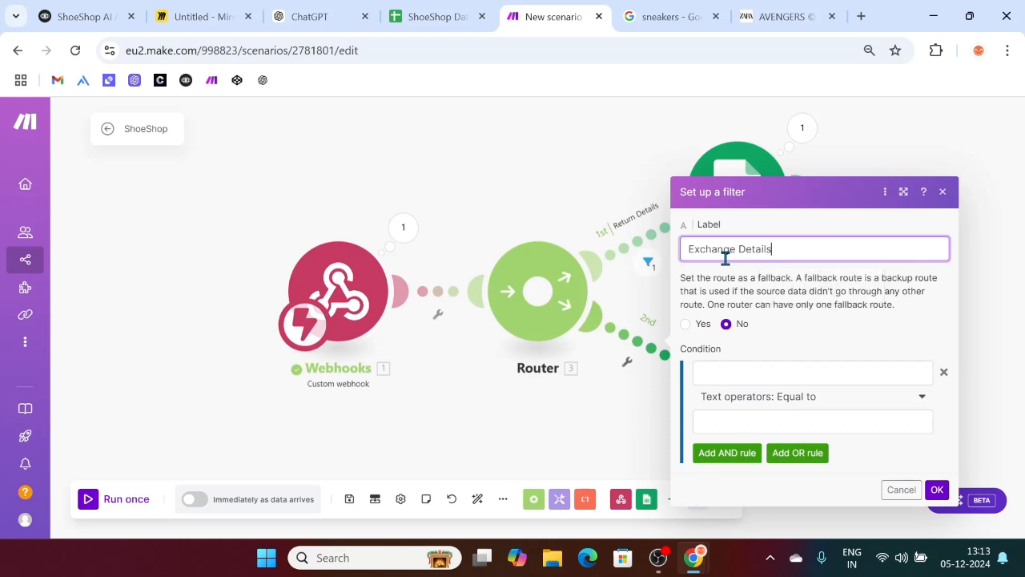
Step: Set its condition so Order ID, Reason for Exchange and Exchange Status must exist, and confirm
click(727, 373)
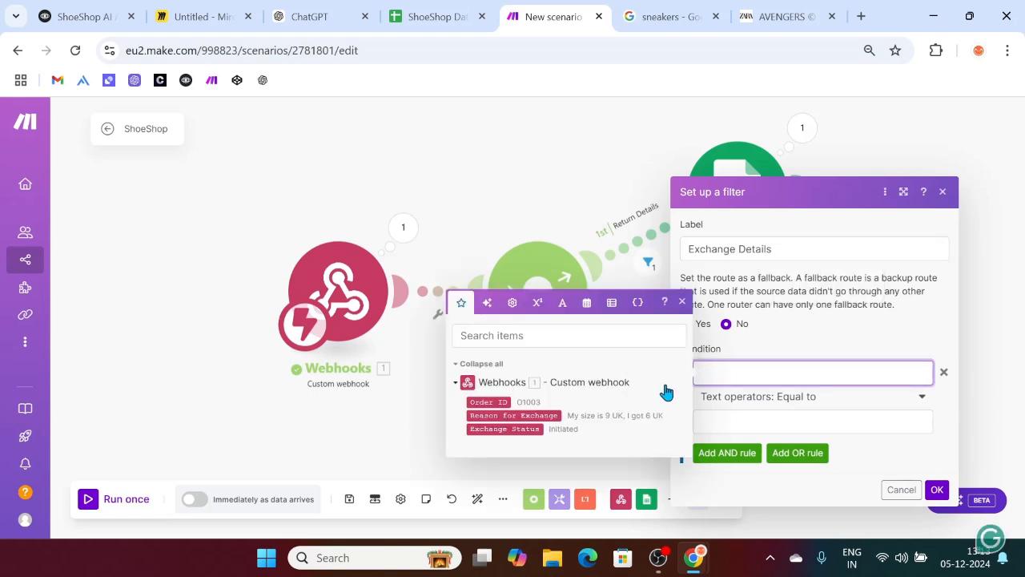
click(490, 402)
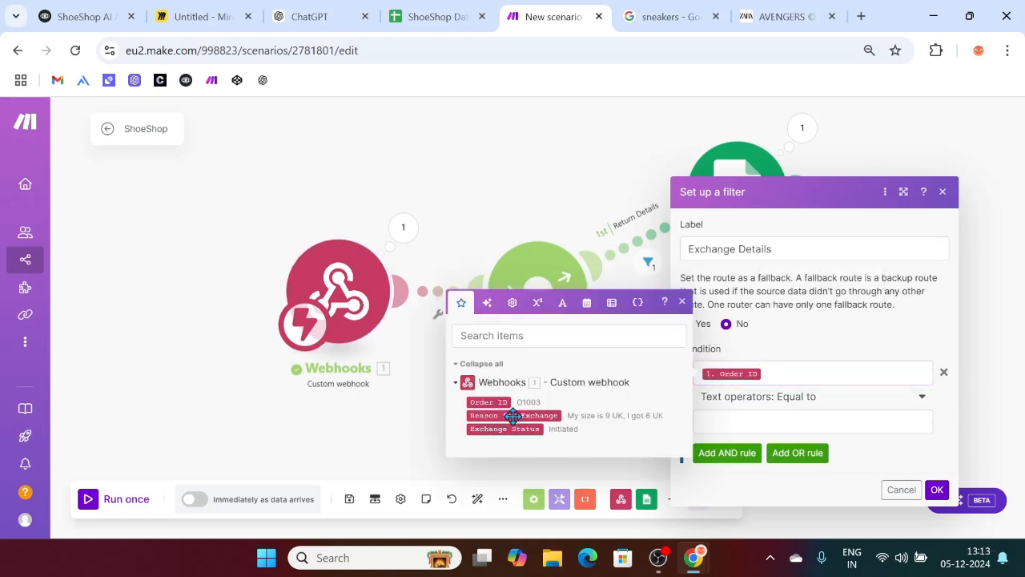
click(504, 415)
click(500, 429)
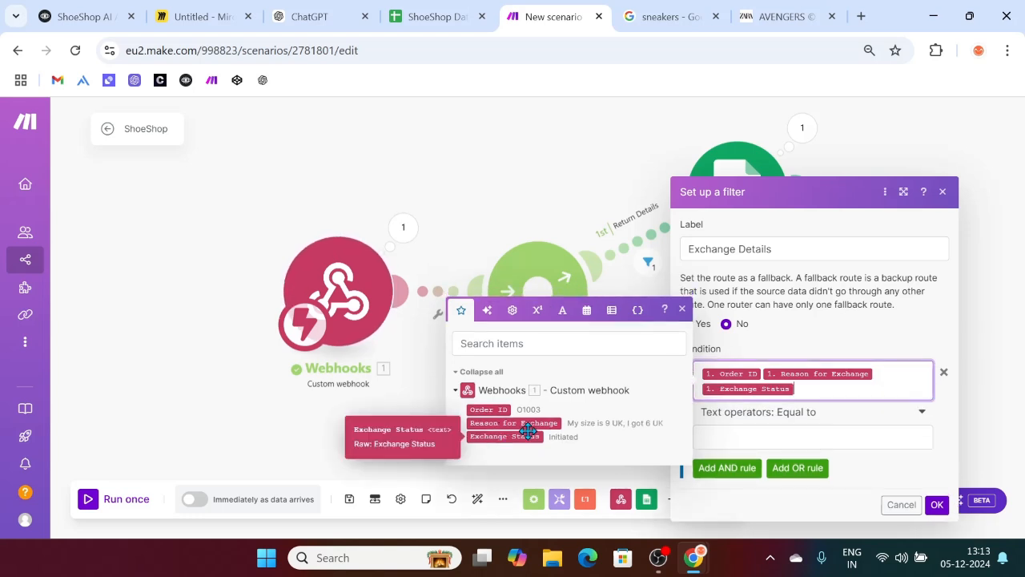
click(797, 414)
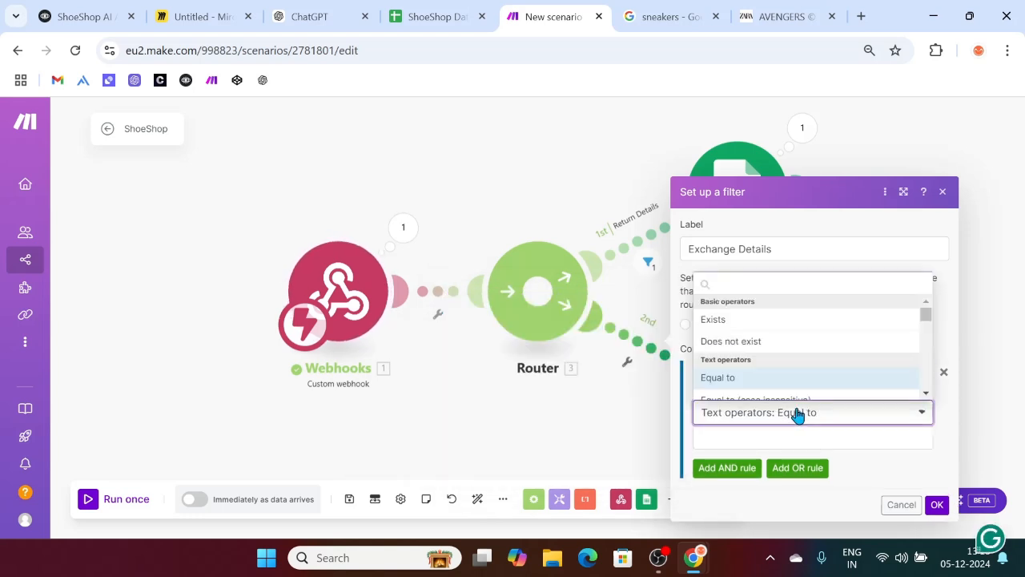
click(713, 320)
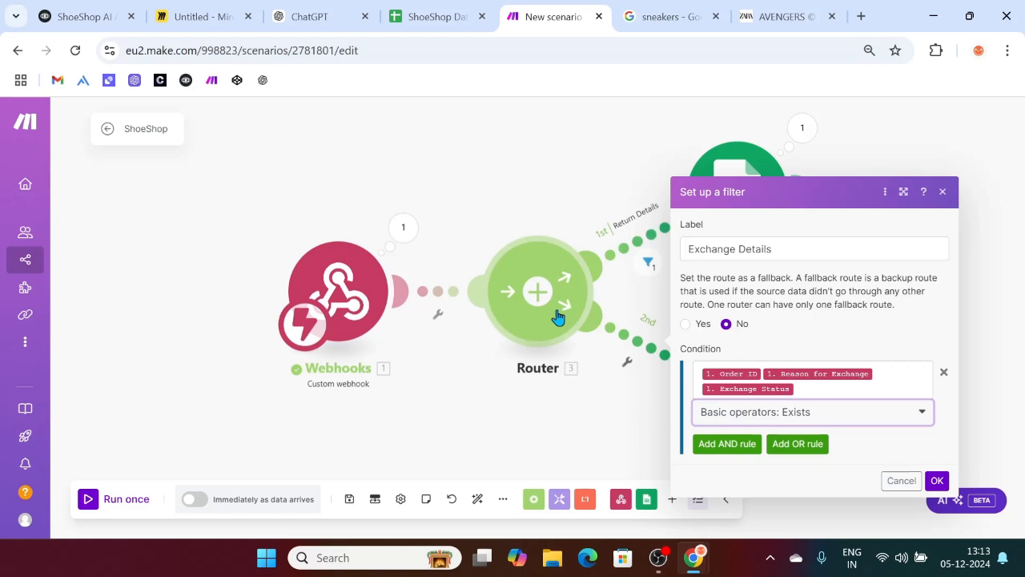
click(936, 480)
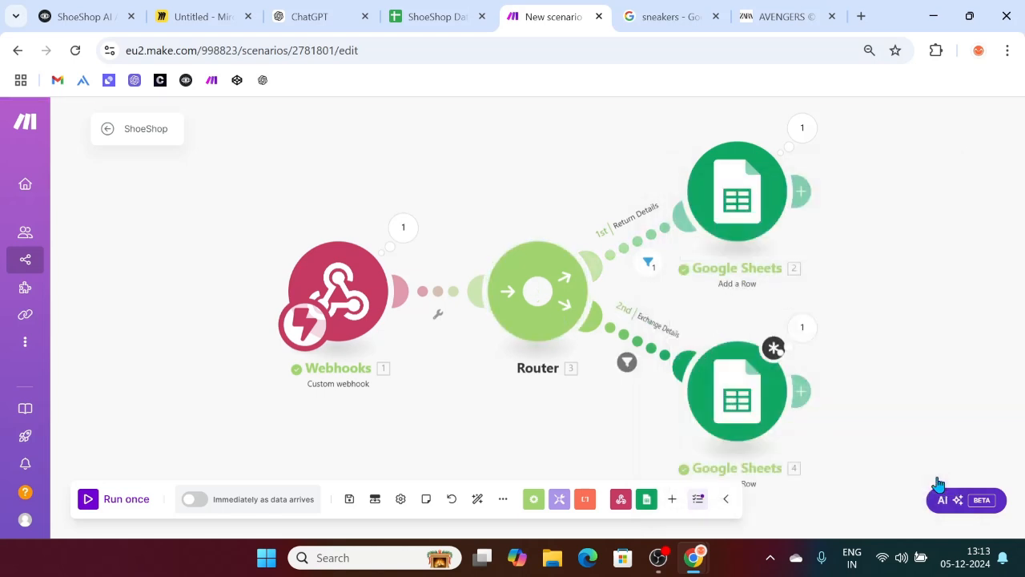
Step: Review the last run's output for the first route filter, Return module and webhook
scroll(917, 292, down, 1)
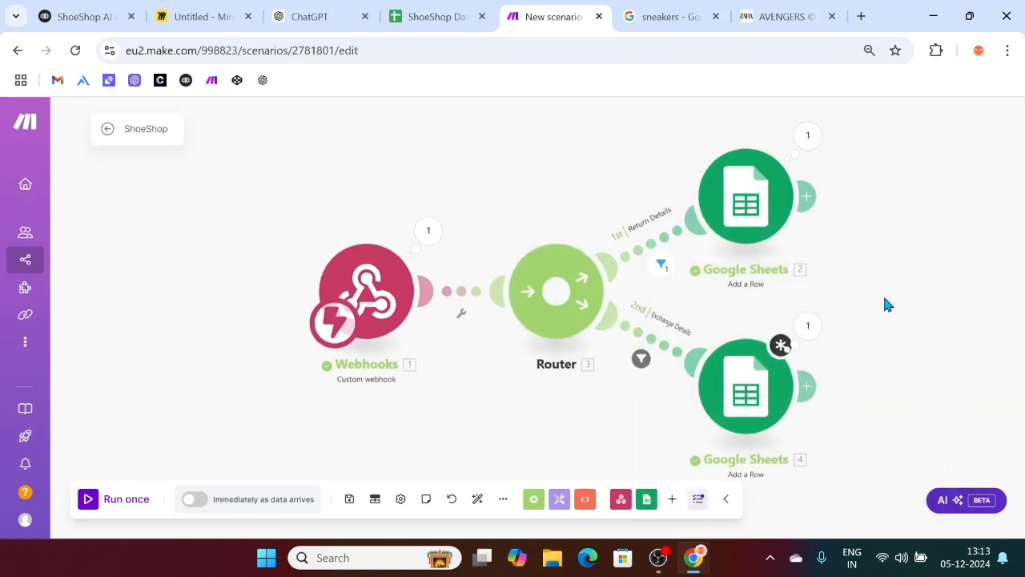
scroll(884, 297, down, 2)
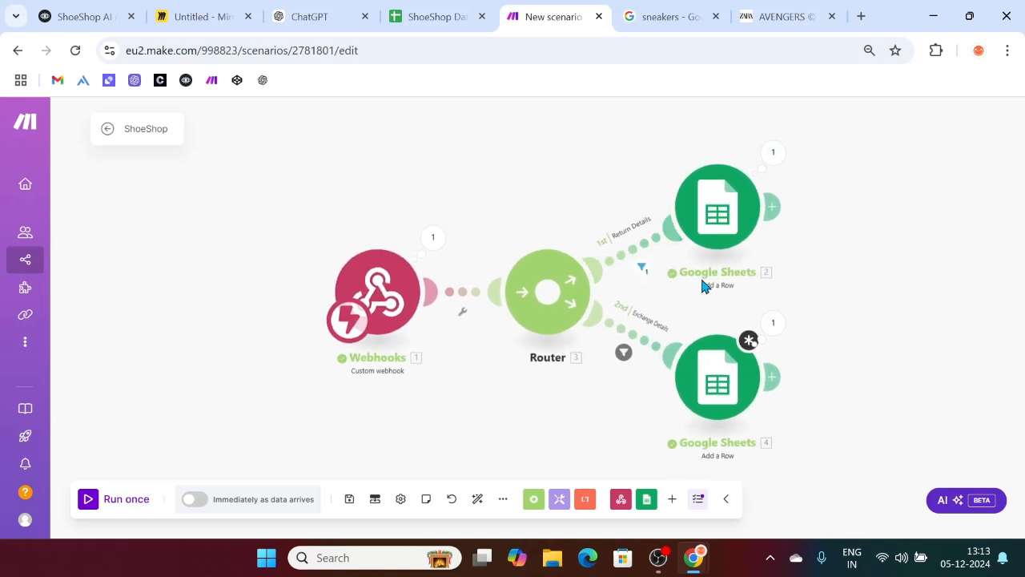
click(643, 268)
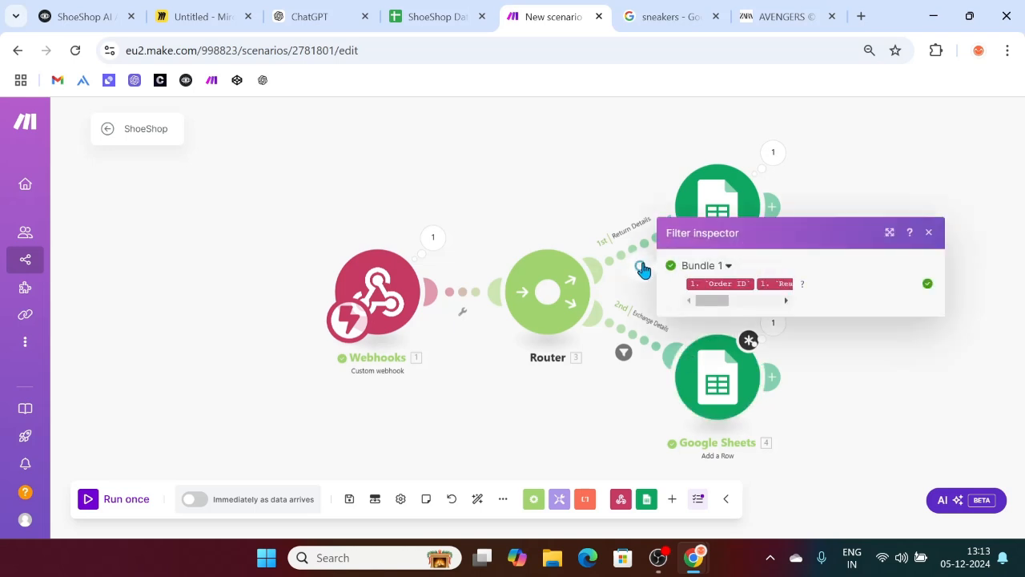
drag(711, 301, 753, 301)
click(872, 357)
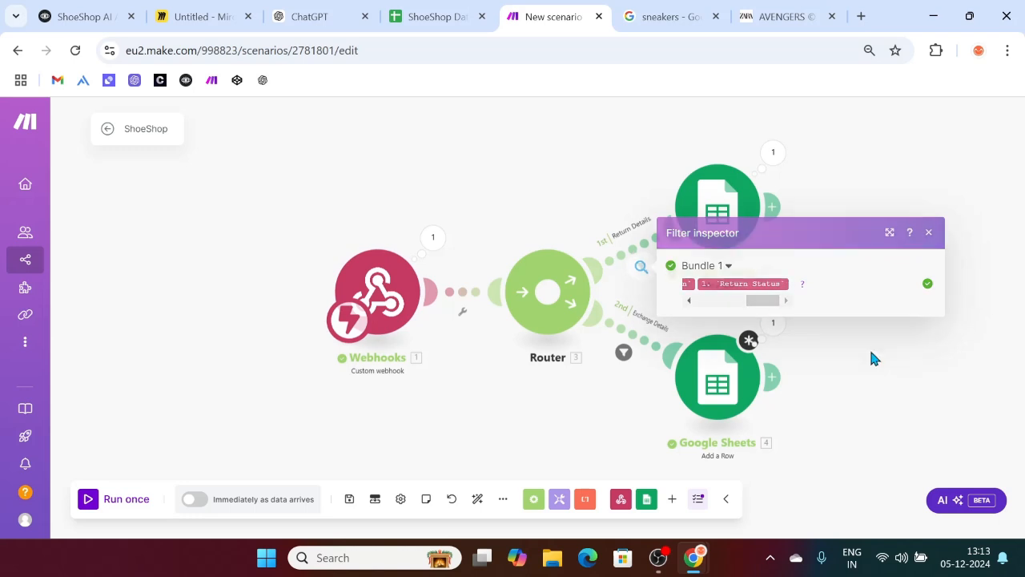
click(772, 154)
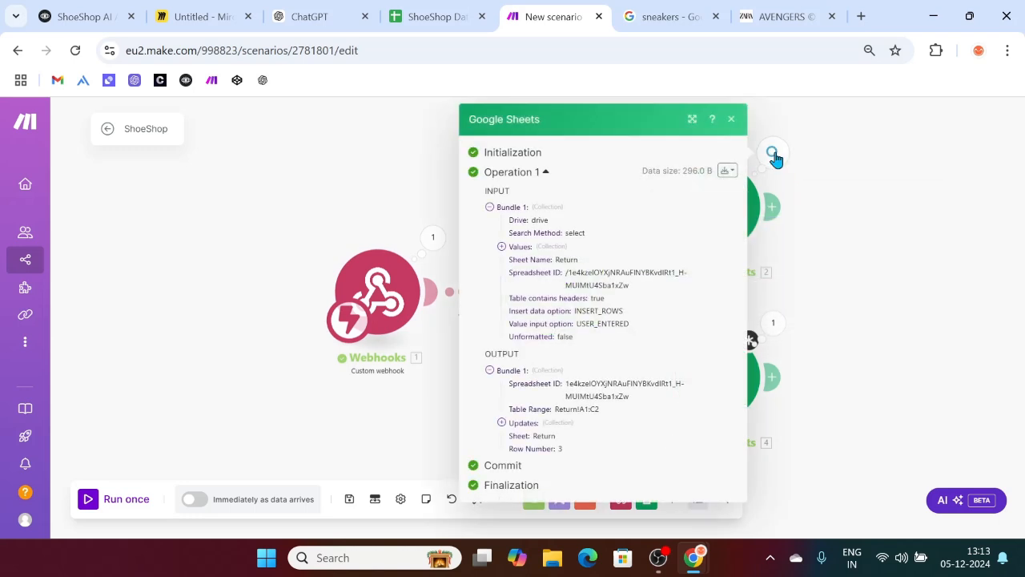
click(913, 188)
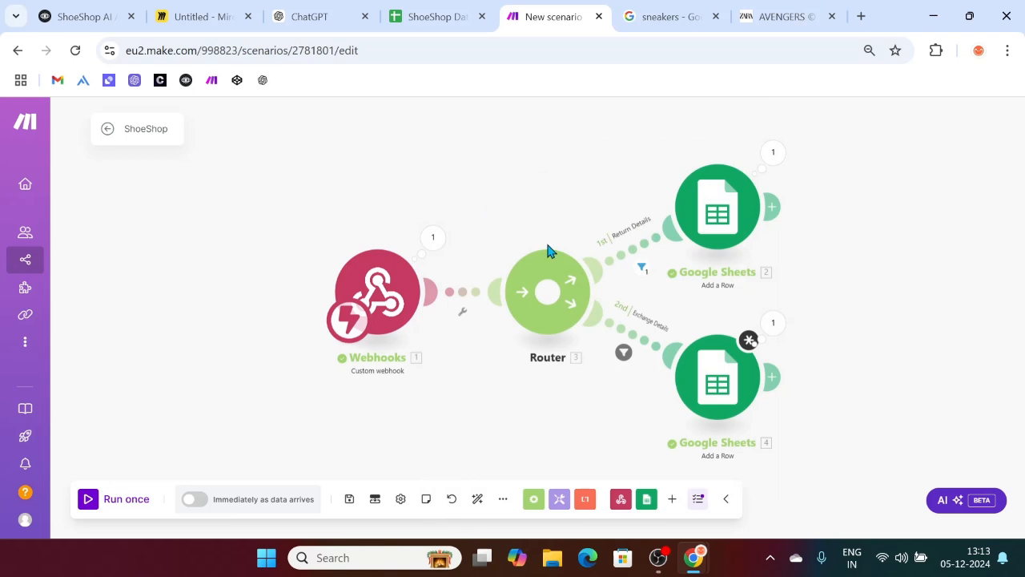
click(430, 250)
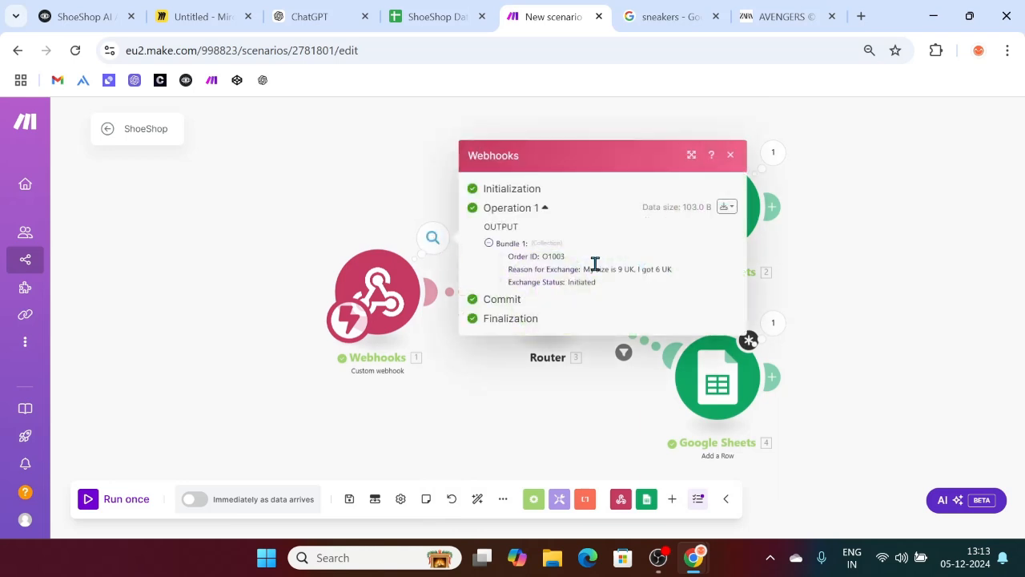
click(729, 154)
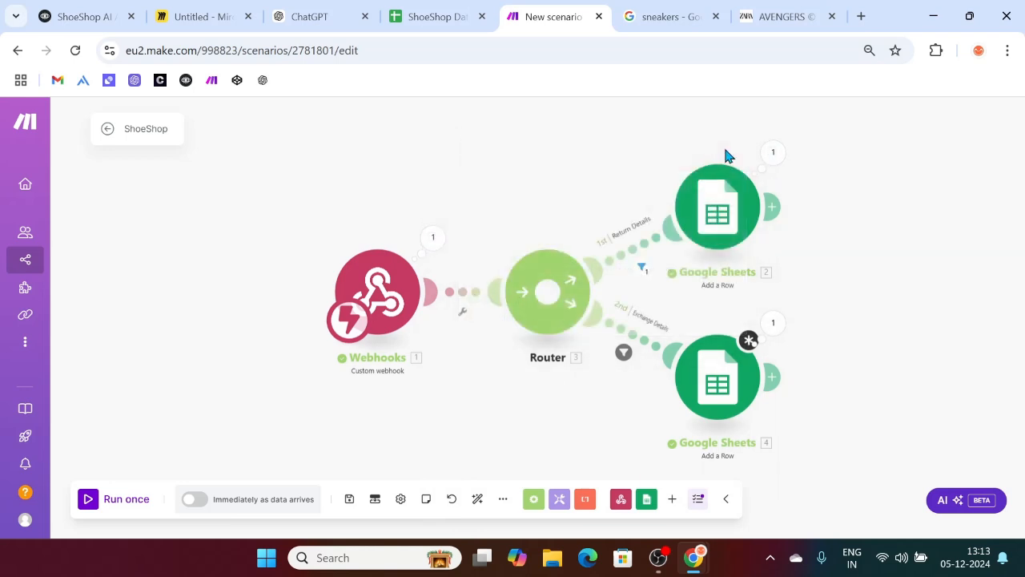
Step: Reconfirm the Exchange module settings, save the scenario and run it once
click(85, 503)
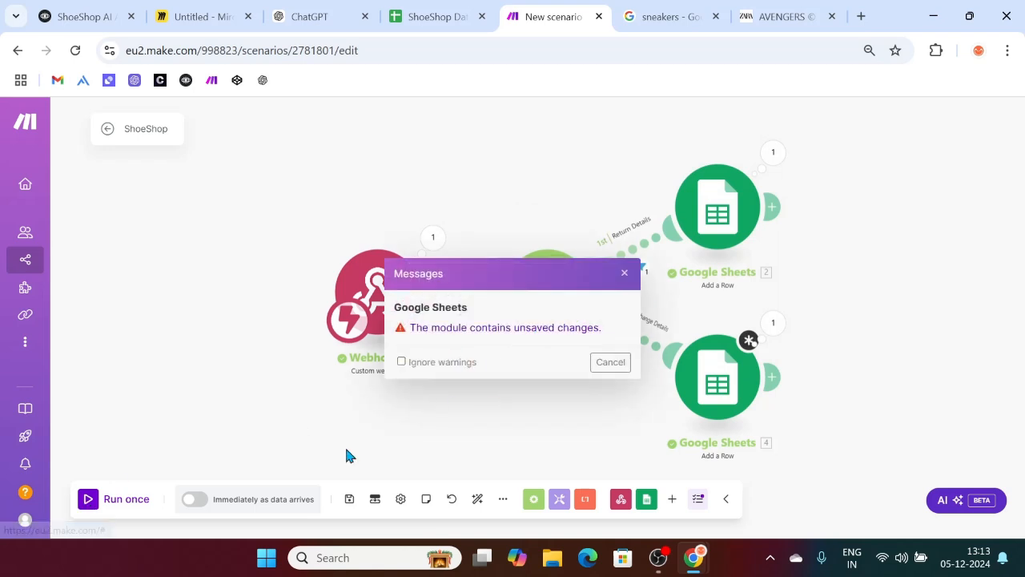
click(350, 498)
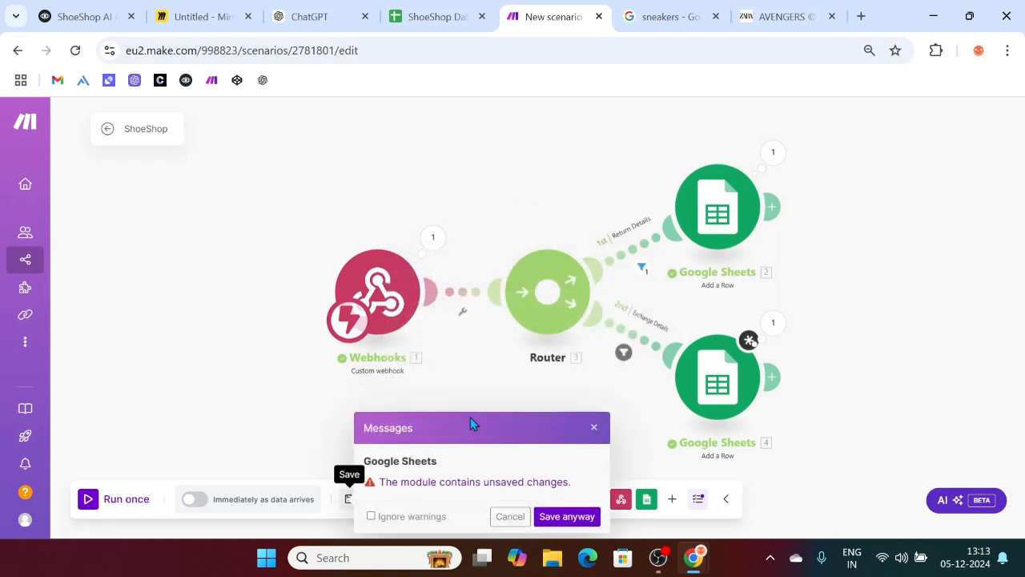
click(727, 354)
scroll(889, 373, down, 3)
scroll(887, 367, down, 2)
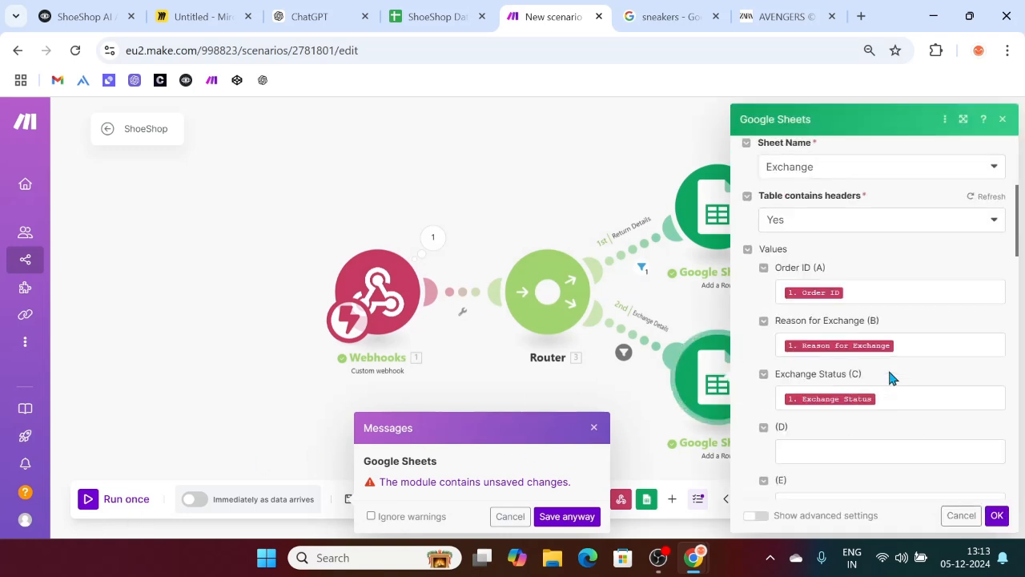
click(999, 517)
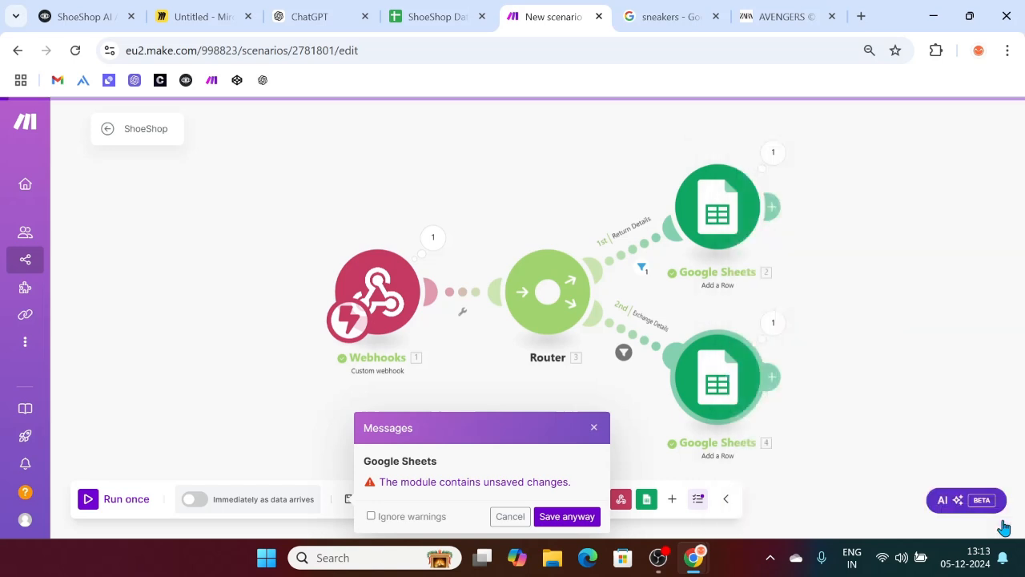
click(511, 515)
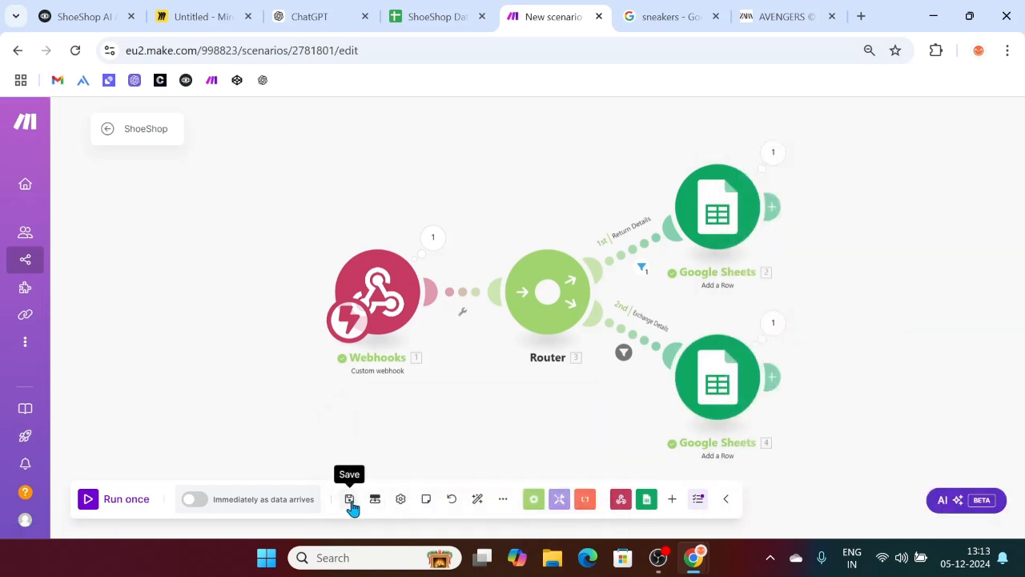
click(350, 502)
click(88, 500)
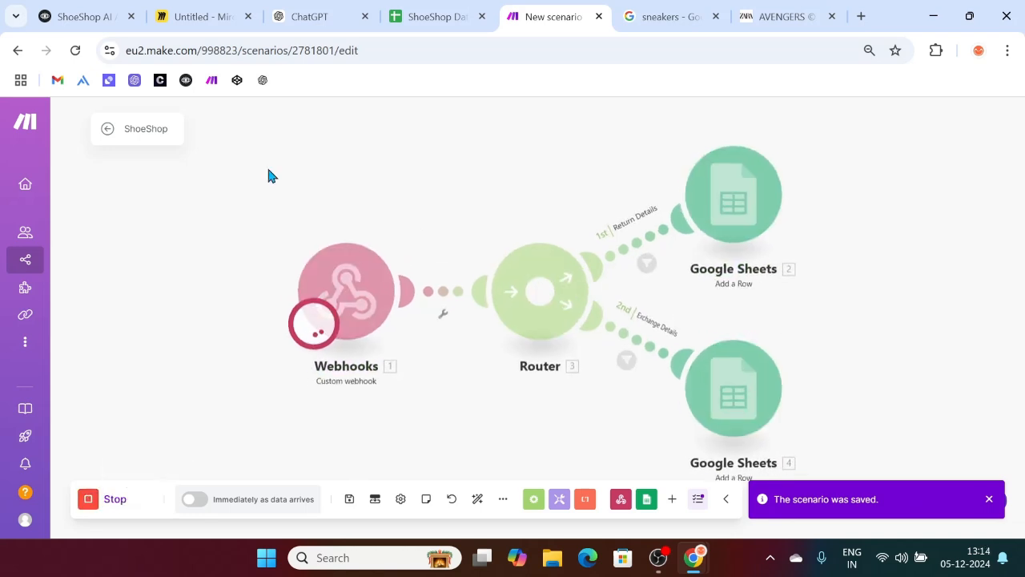
Step: Reset the ShoeShop AI prototype and start a fresh test run
click(91, 7)
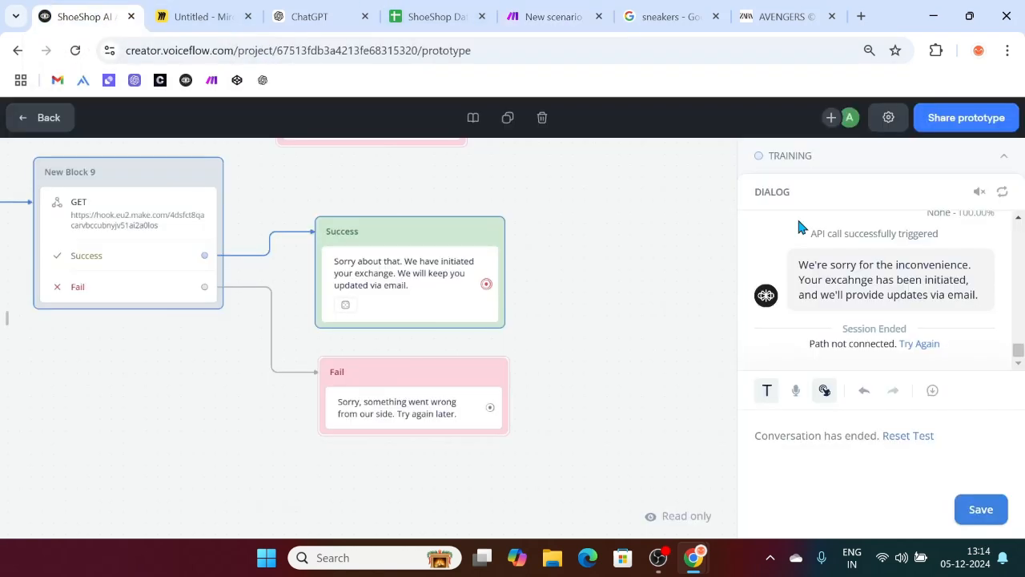
click(935, 118)
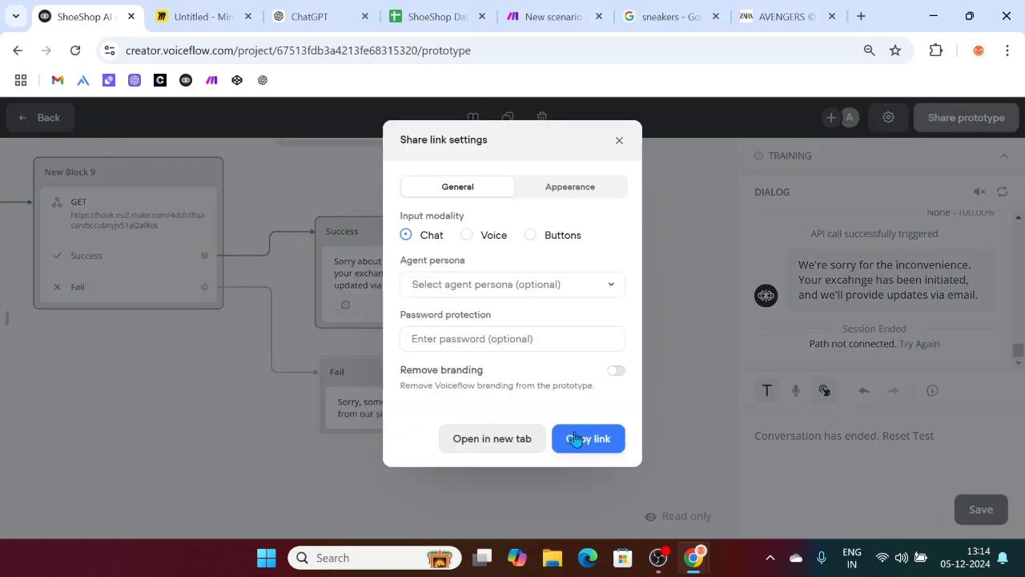
click(619, 142)
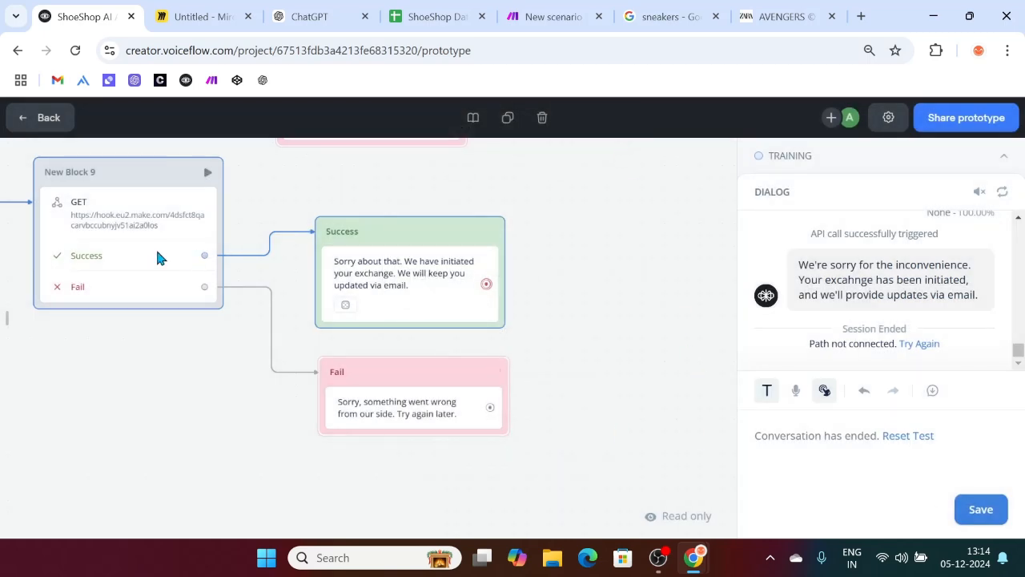
click(40, 117)
click(984, 117)
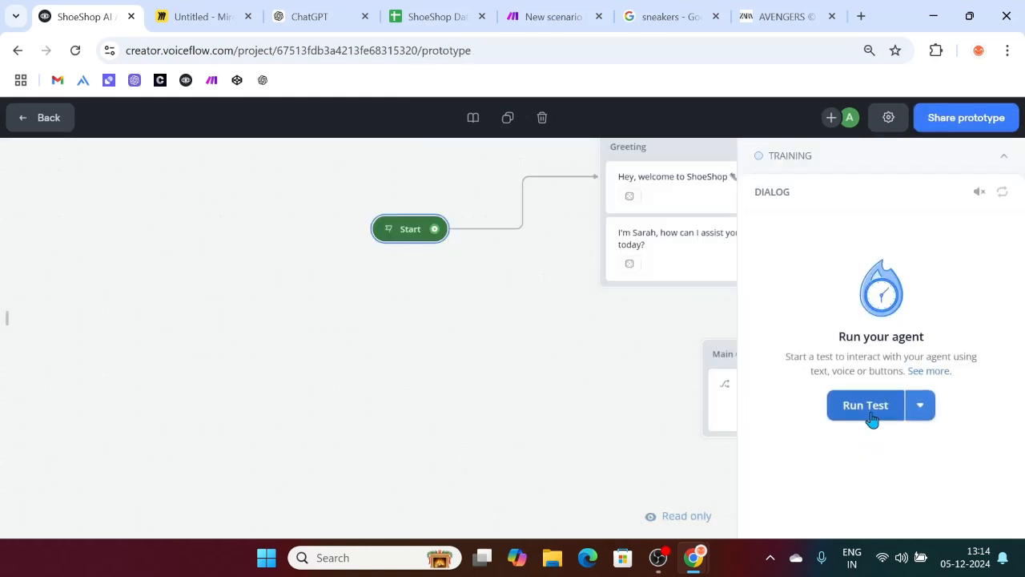
click(870, 412)
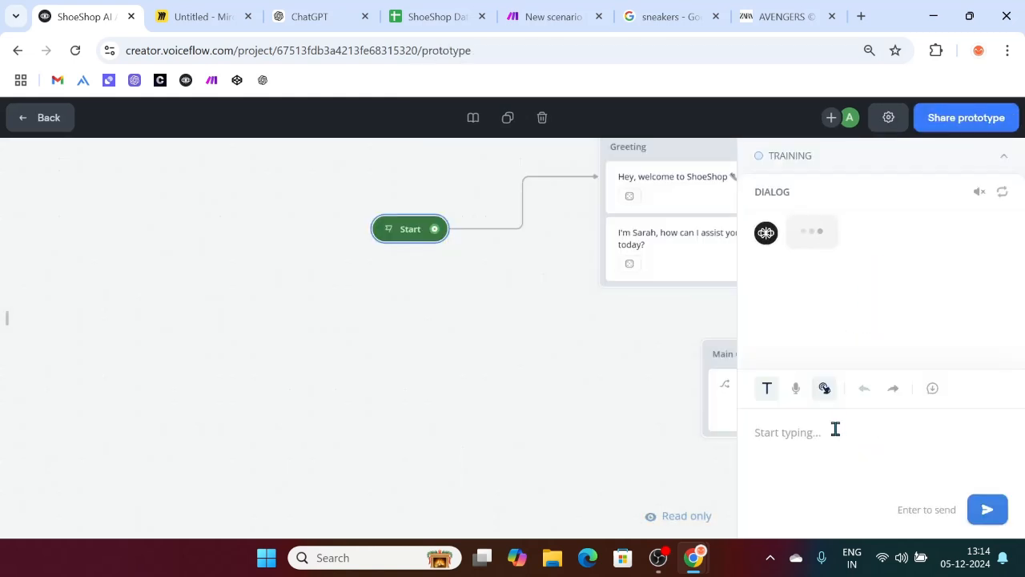
Step: Send 'I want to return' and choose return/exchange, then 'I just want to return'
text(I want to return)
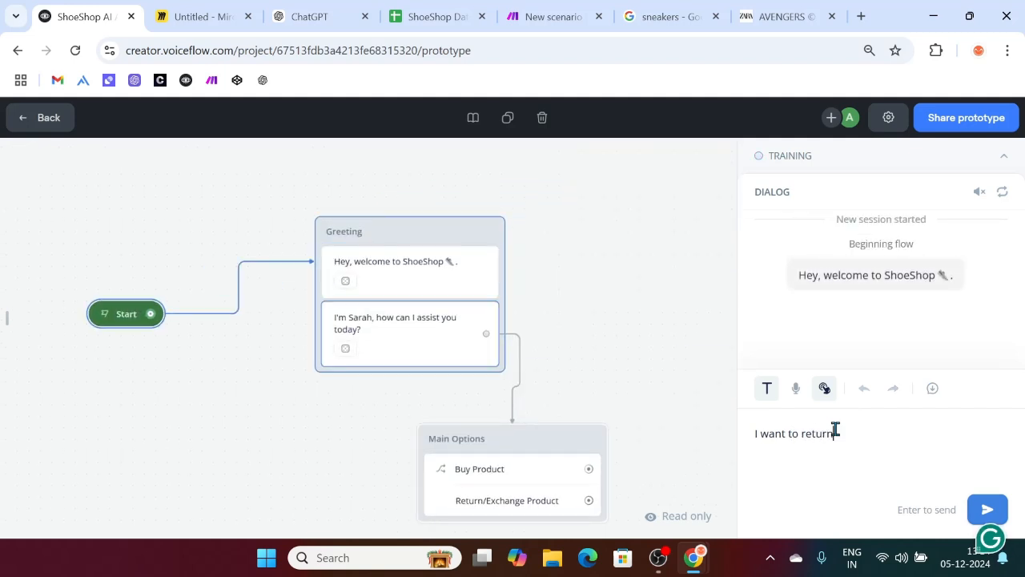
key(Return)
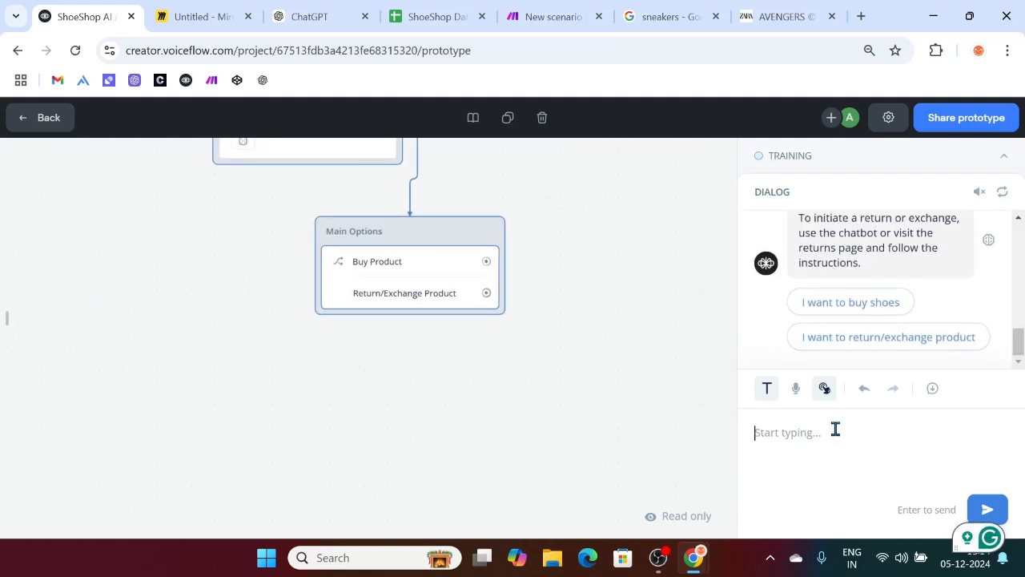
click(842, 336)
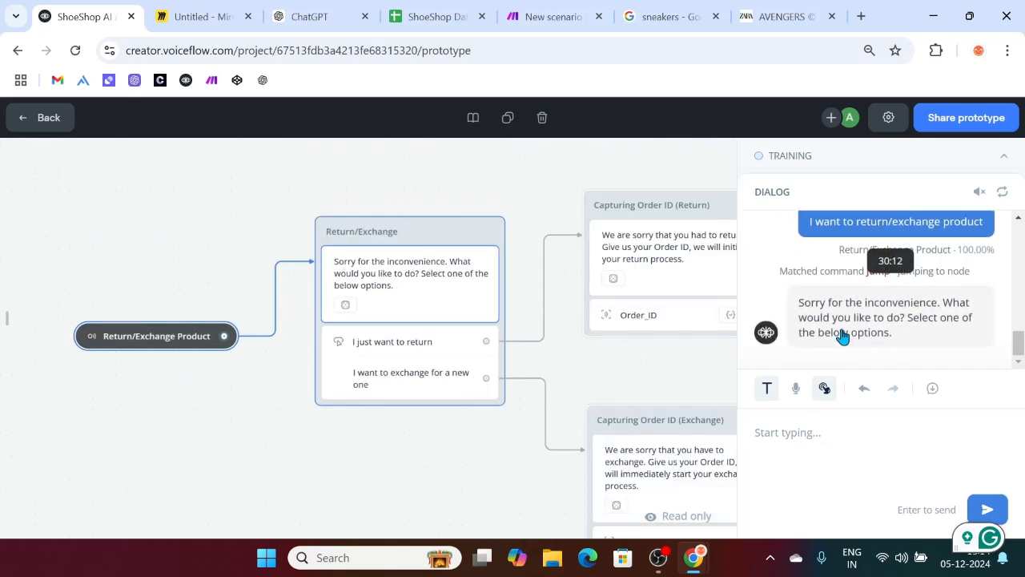
click(846, 304)
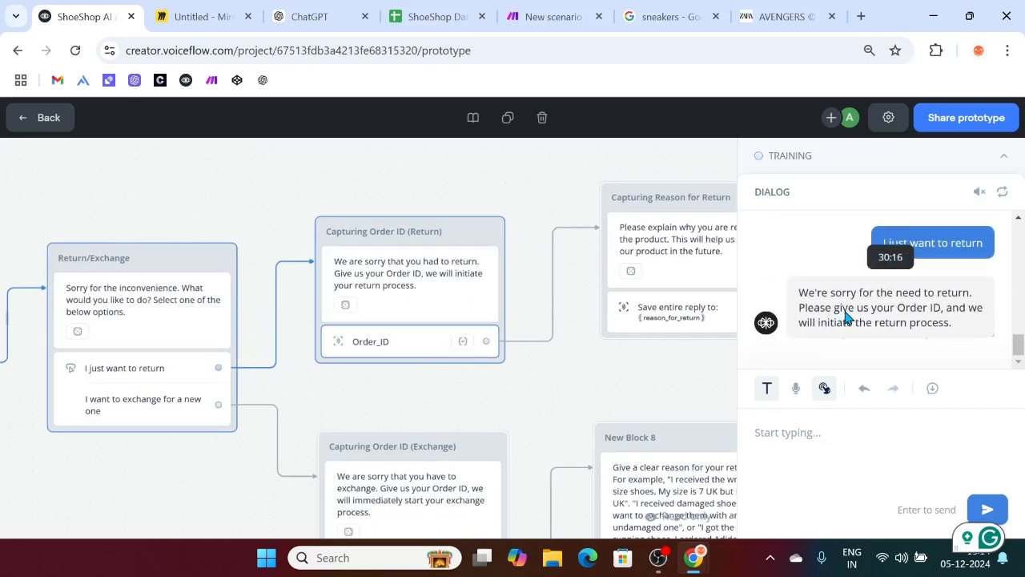
Step: Send order ID O8971 and the reason 'i DONT' LIKE THE SHOES'
text(O)
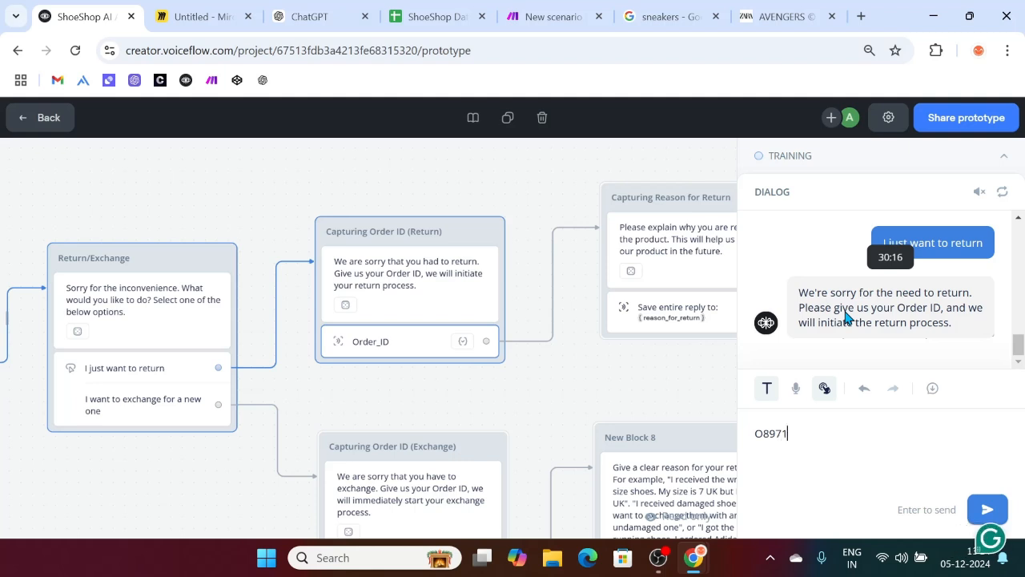
text(8971)
key(Return)
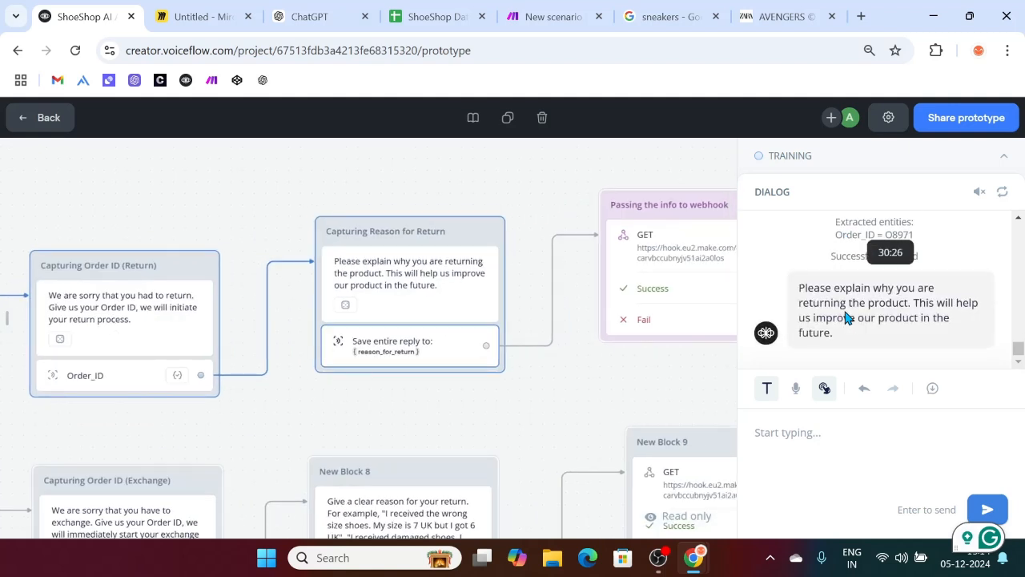
text(i DONT' LIKE)
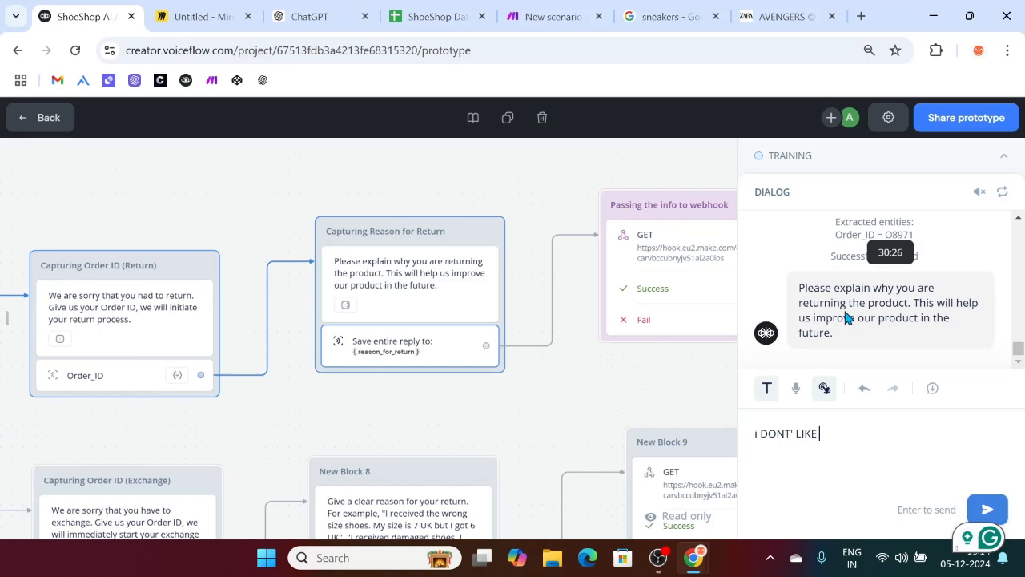
text( THE SHOES)
key(Return)
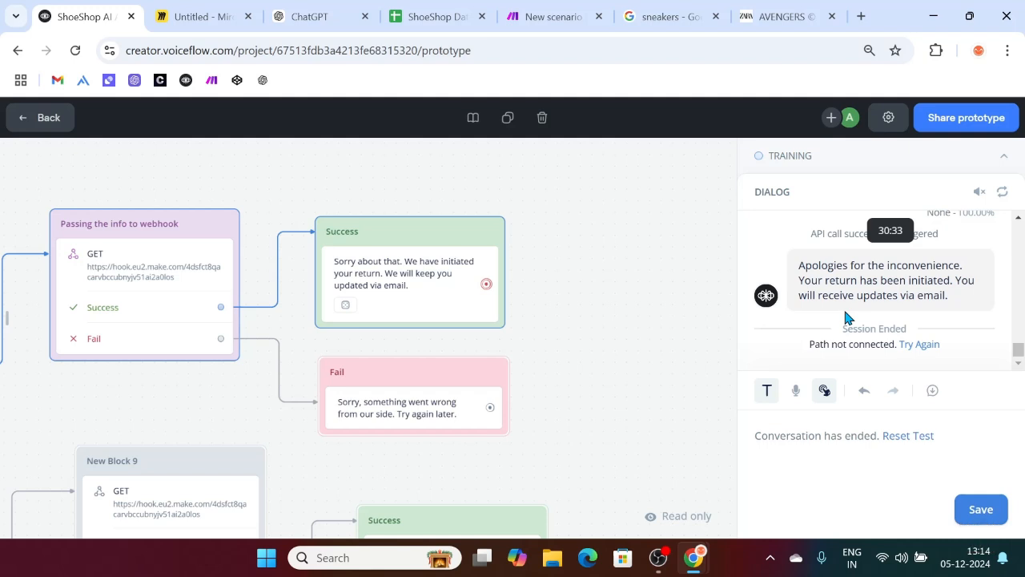
Step: Review the order ID and exchange reason in row 2 of ShoeShop Database
click(440, 16)
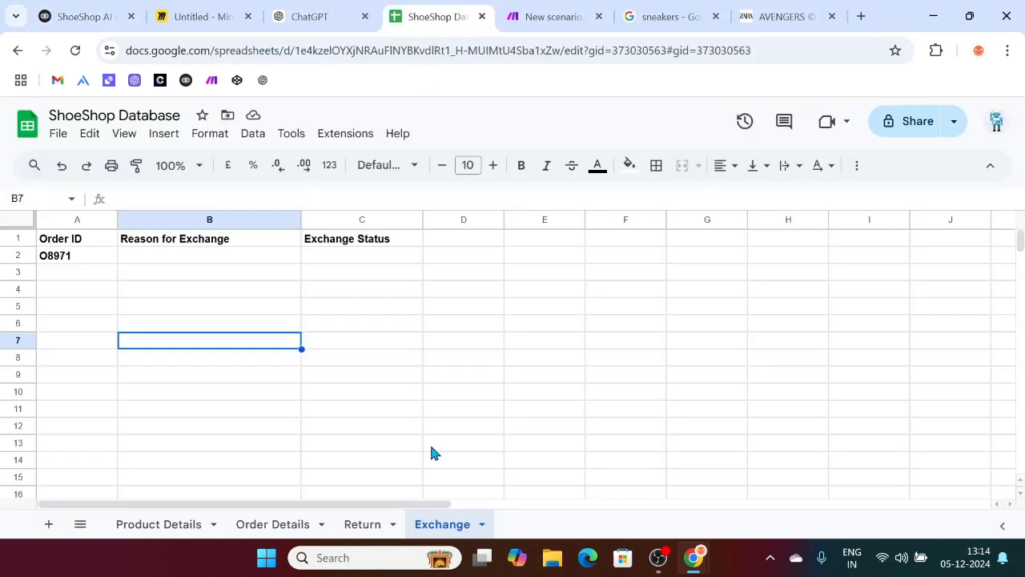
click(93, 258)
click(185, 260)
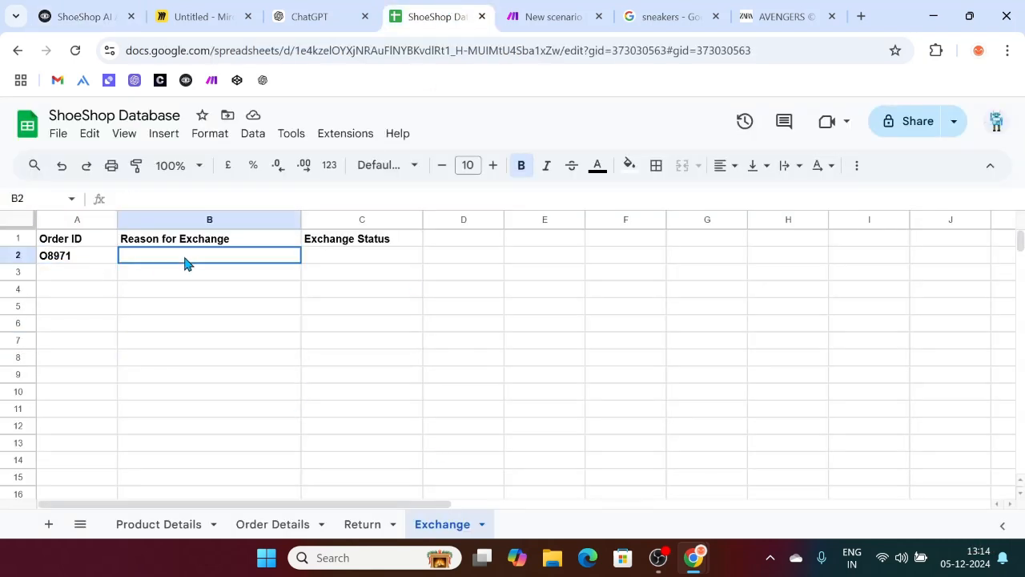
Step: Verify the new row 4 on the Return sheet: order ID, reason and status
click(362, 524)
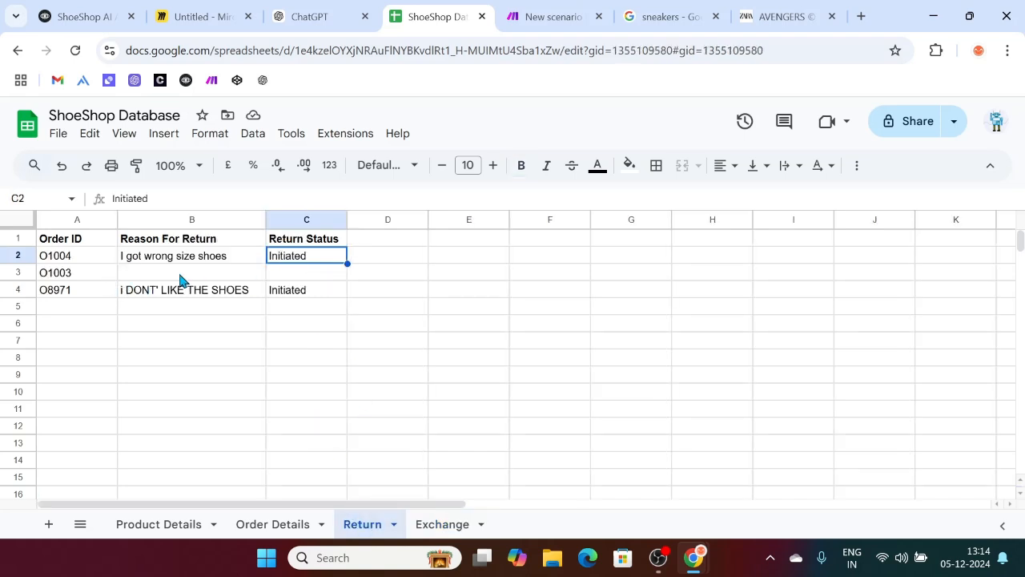
click(80, 293)
click(164, 296)
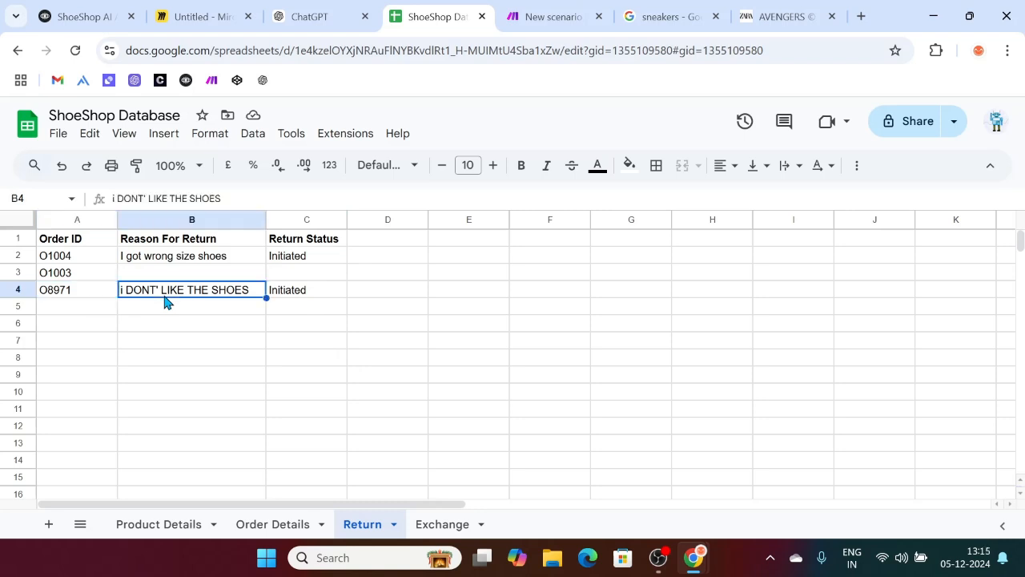
click(293, 297)
click(234, 300)
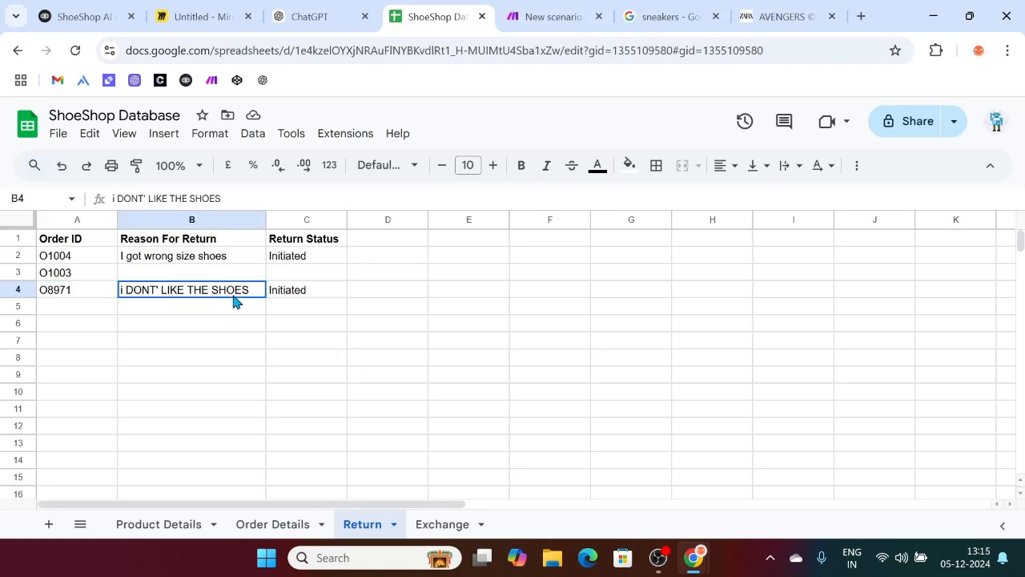
click(73, 298)
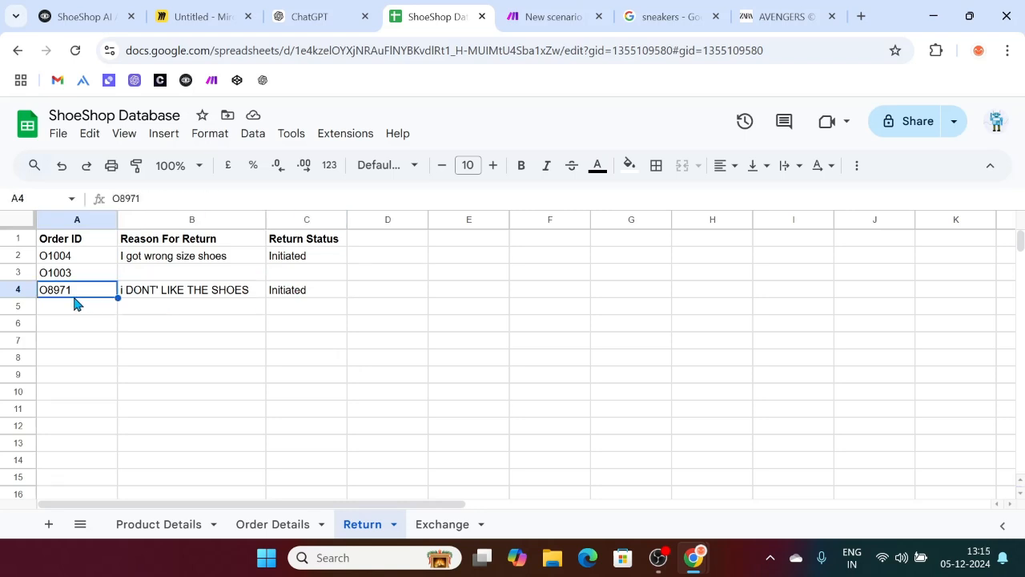
Step: Check the Exchange sheet's order ID in A2, then return to the Make scenario
click(433, 527)
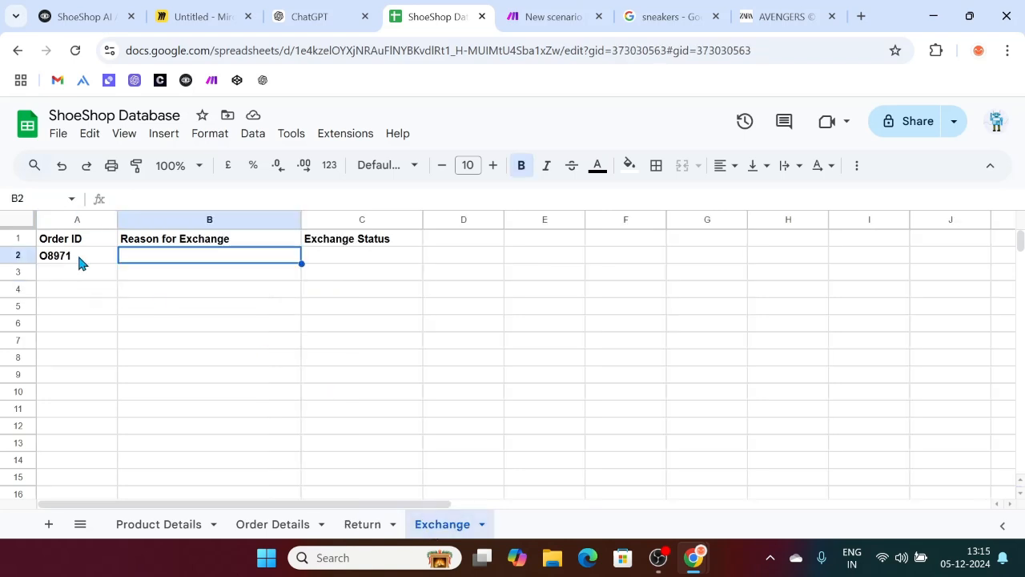
click(57, 260)
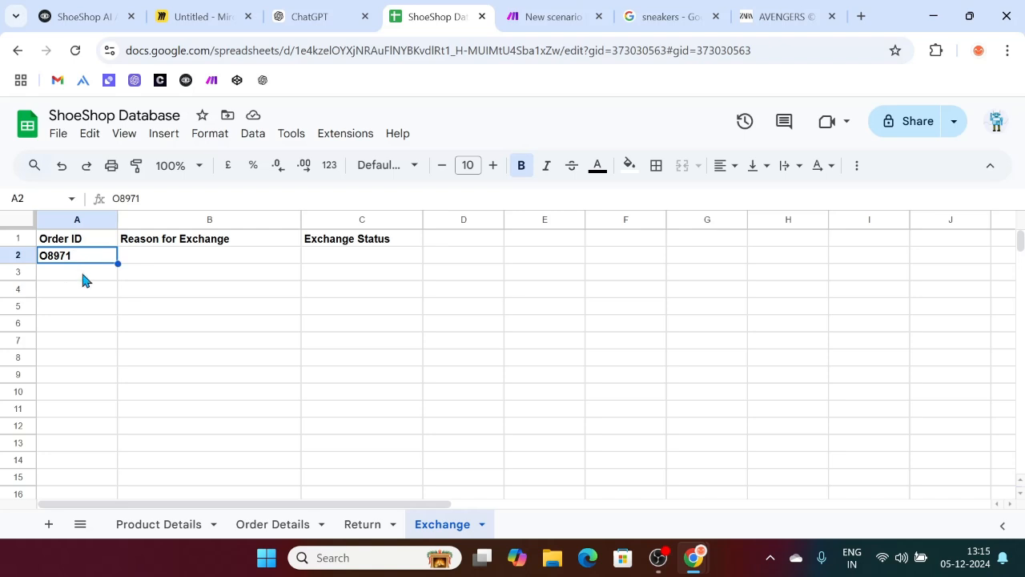
click(553, 14)
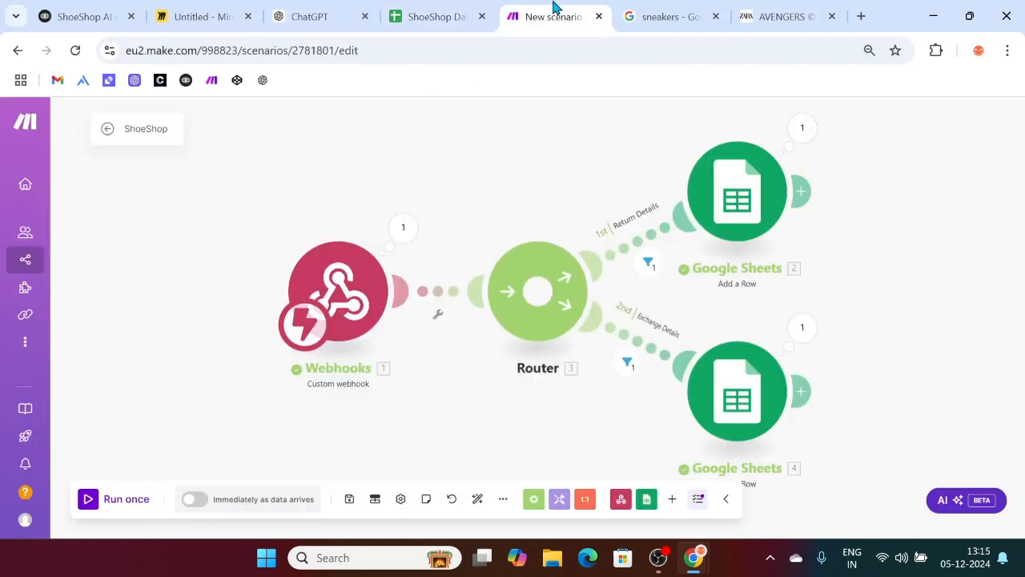
Step: Check the route data, then remove Order ID from the Exchange Details filter condition and save it
click(749, 386)
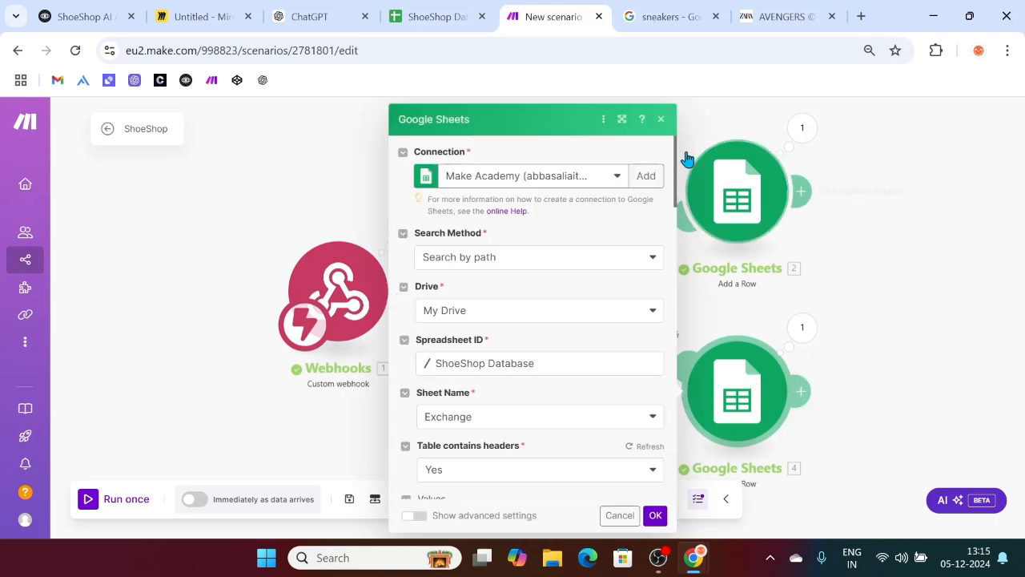
click(661, 118)
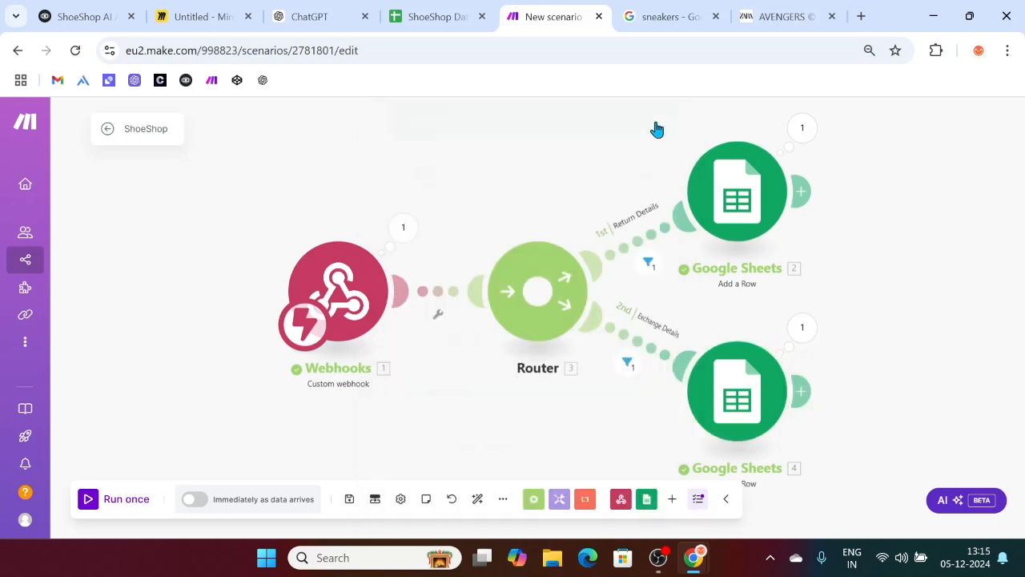
click(629, 360)
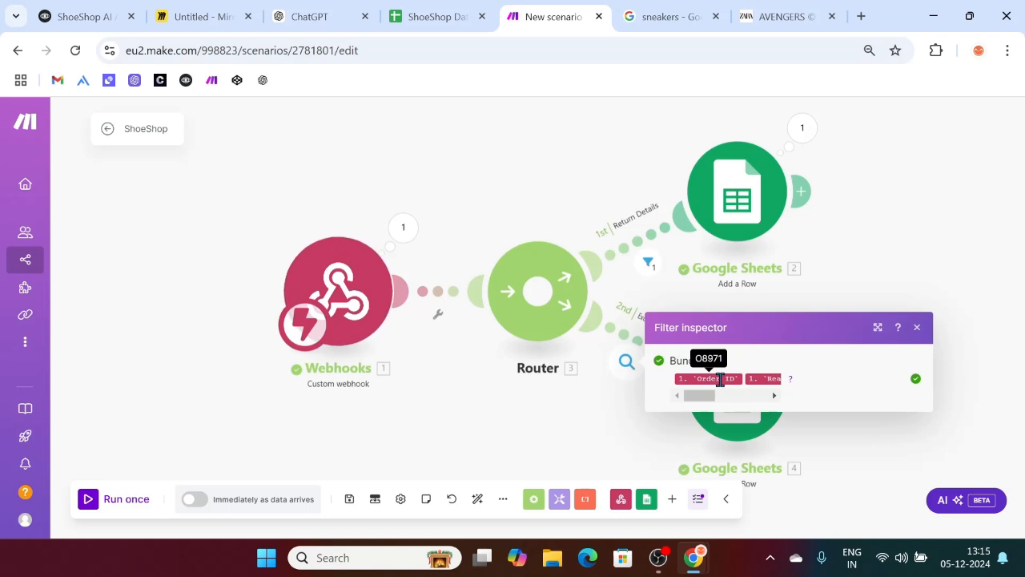
click(918, 328)
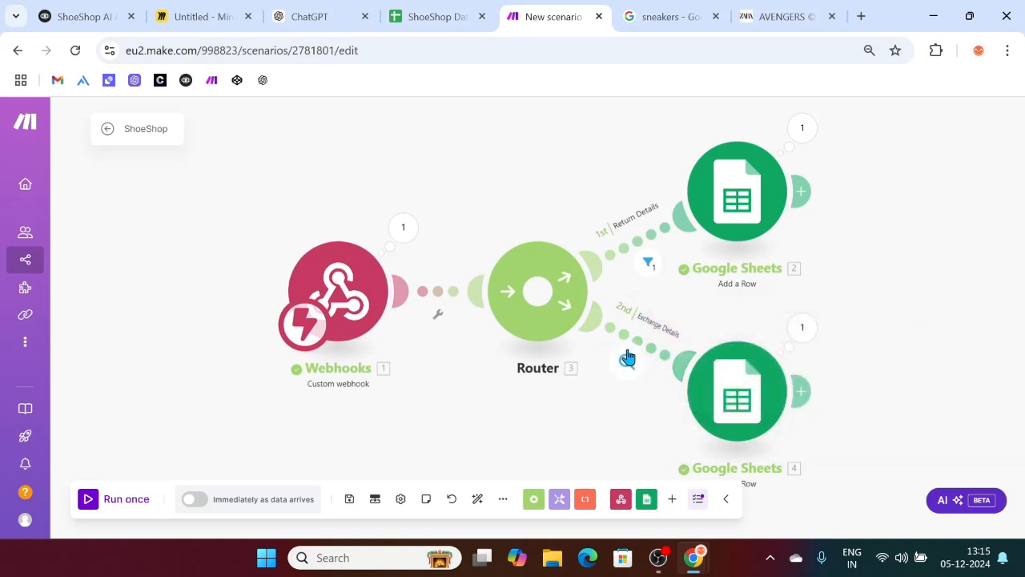
click(627, 358)
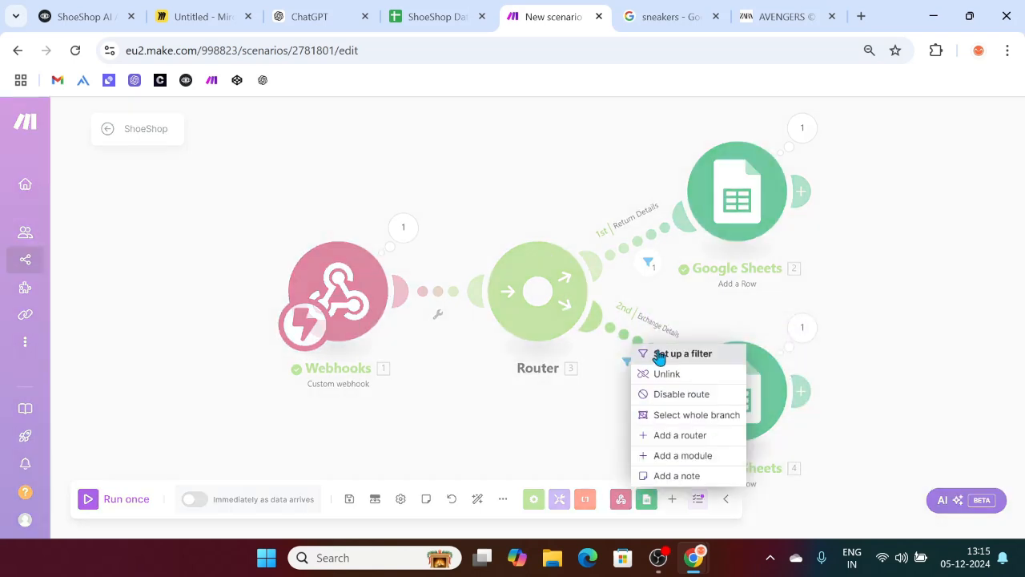
click(664, 354)
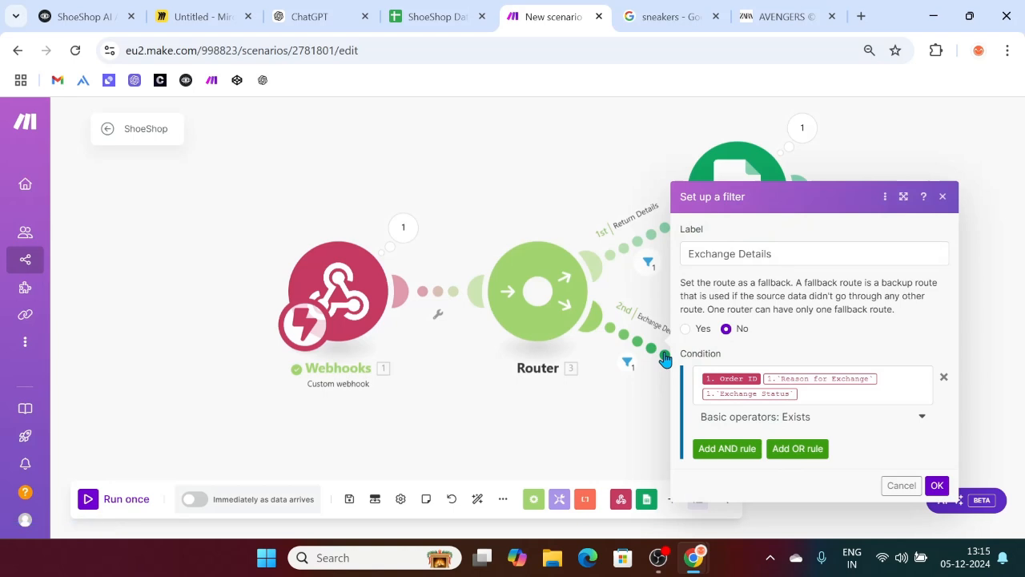
click(764, 380)
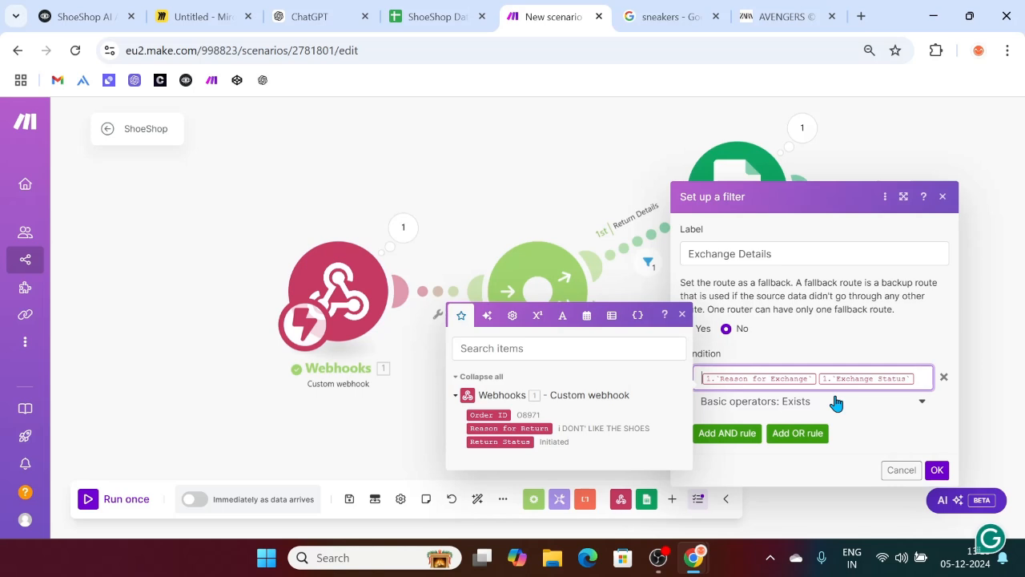
key(BackSpace)
click(937, 470)
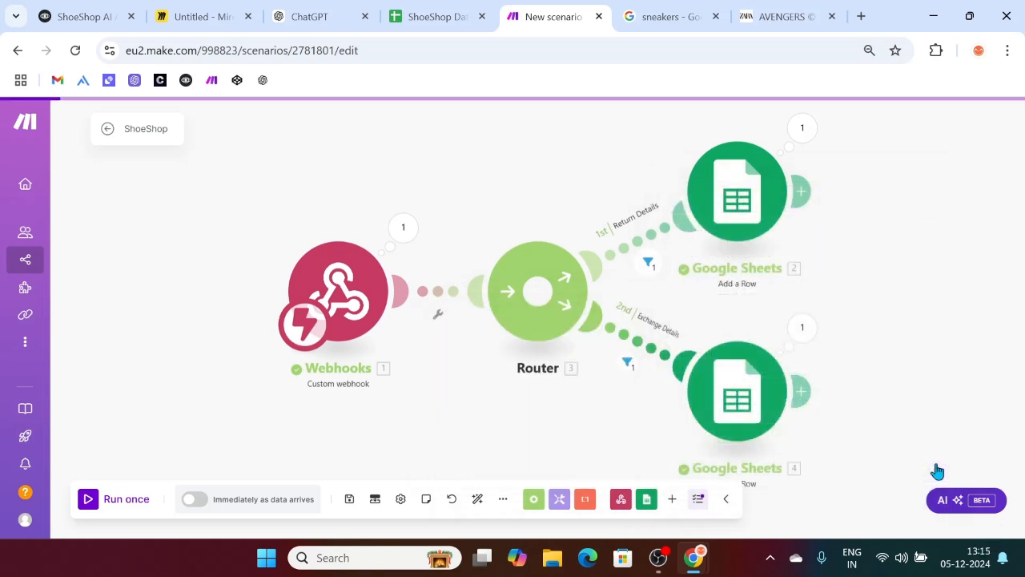
Step: Remove Order ID from the Return Details filter and Run once so the scenario awaits webhook data
click(650, 242)
click(681, 248)
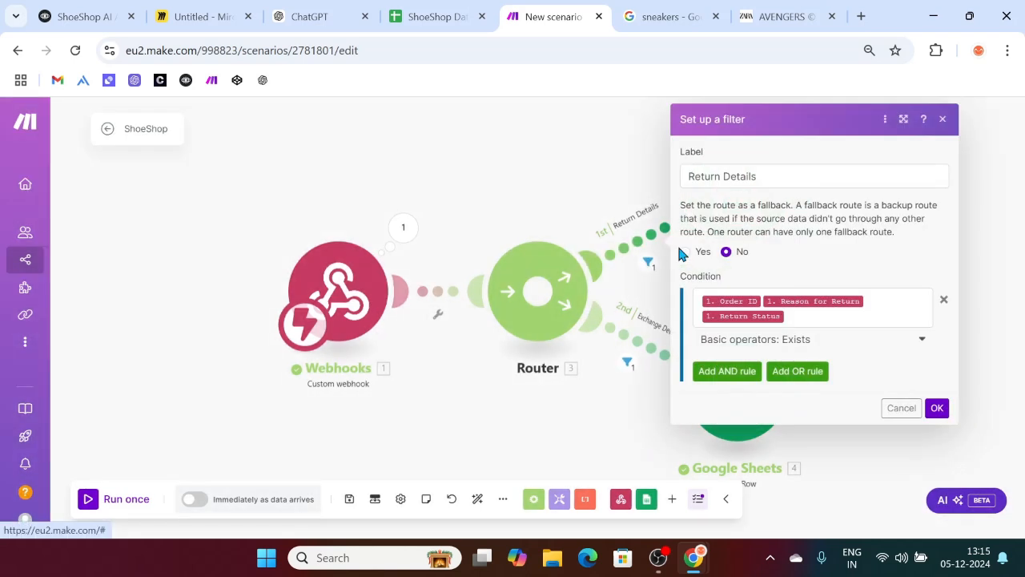
click(803, 320)
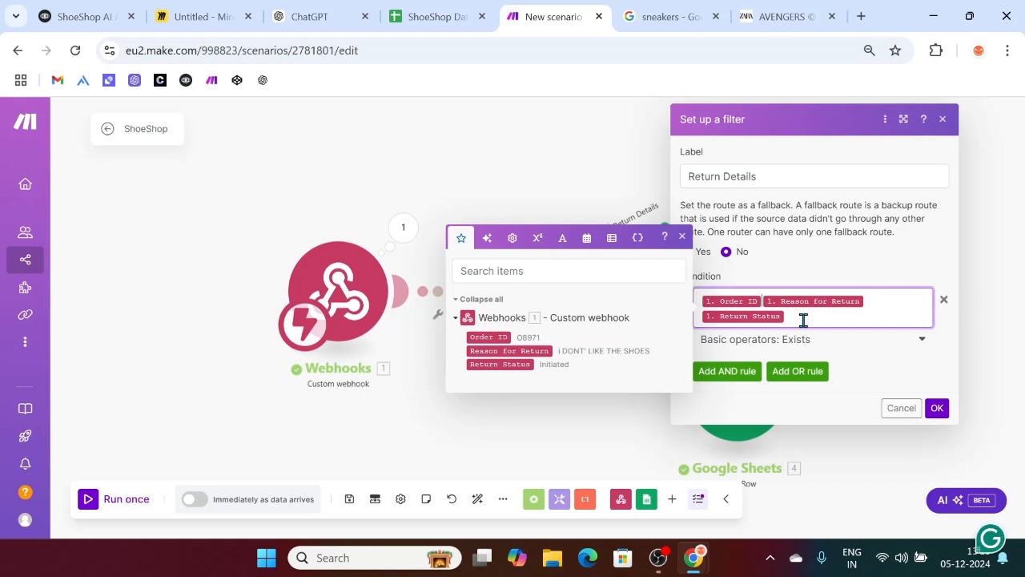
key(BackSpace)
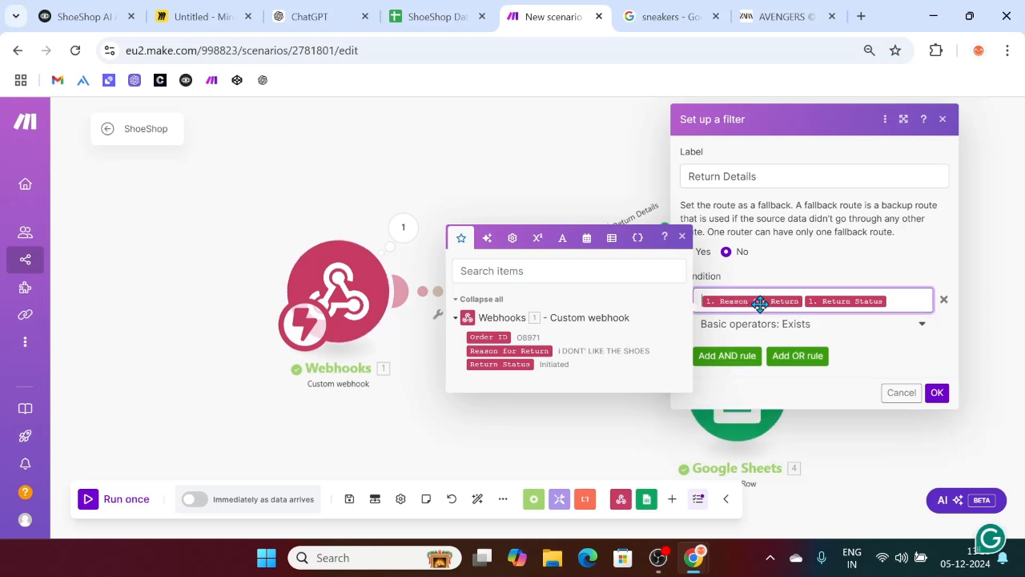
click(936, 394)
click(936, 398)
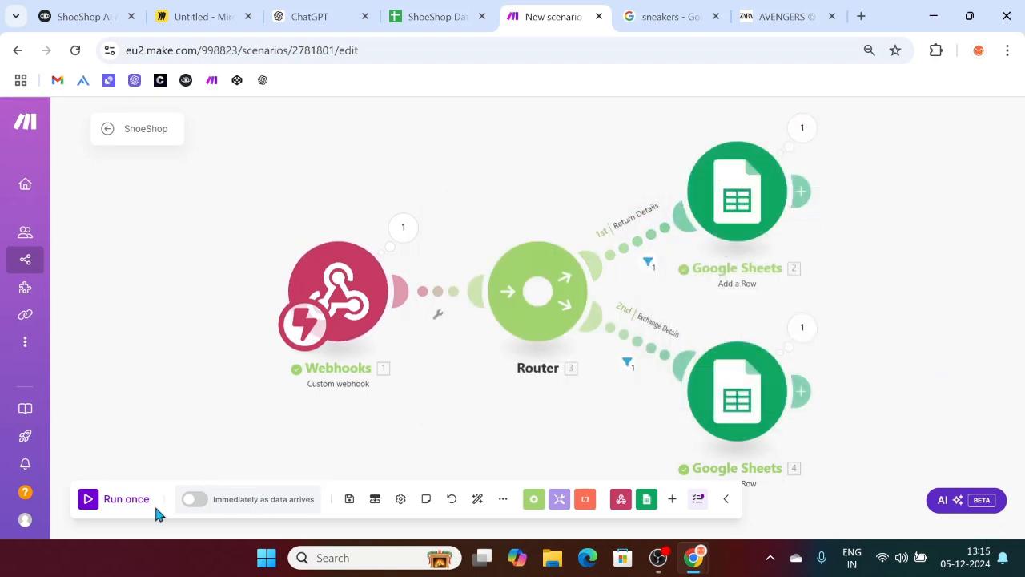
click(85, 502)
click(94, 14)
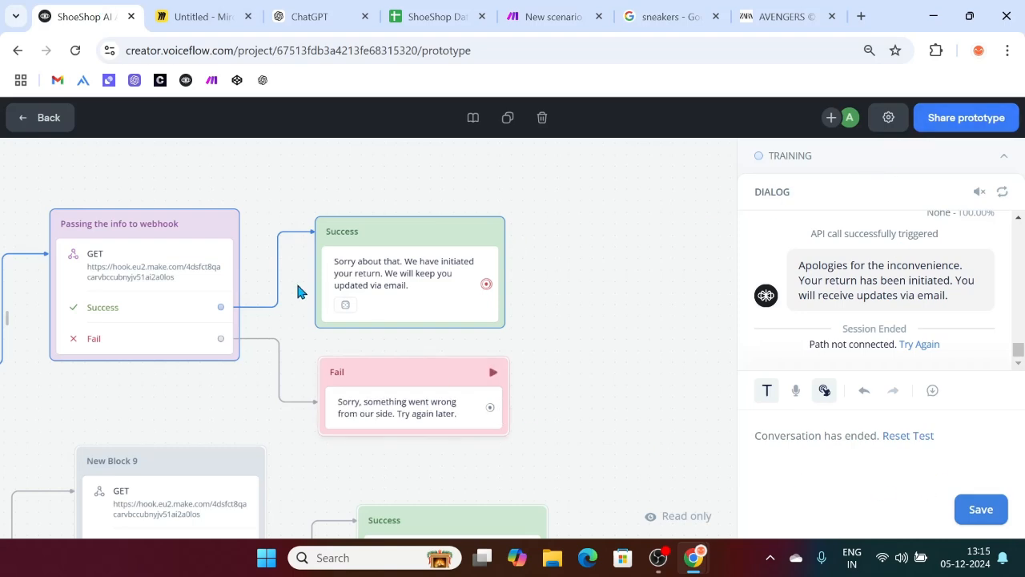
Step: Start a new test chat sending 'i WANT TO RETURN', then view the ShoeShop Database sheet
click(156, 287)
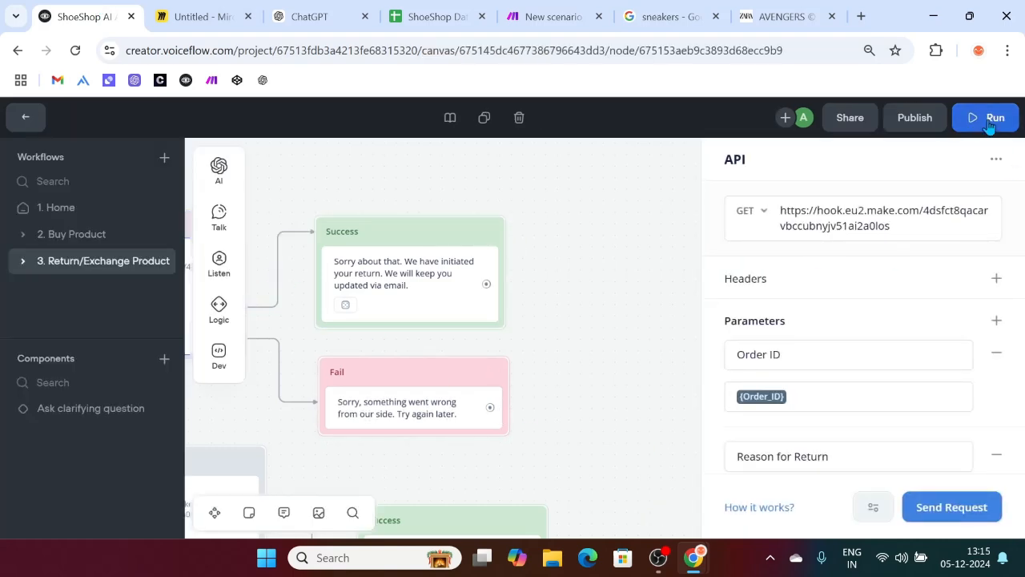
click(985, 118)
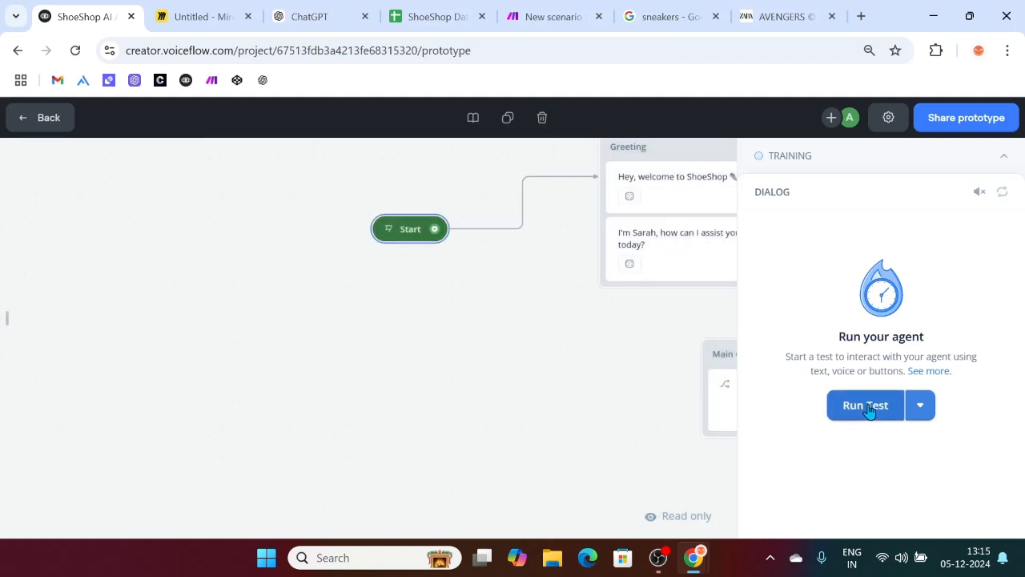
click(860, 405)
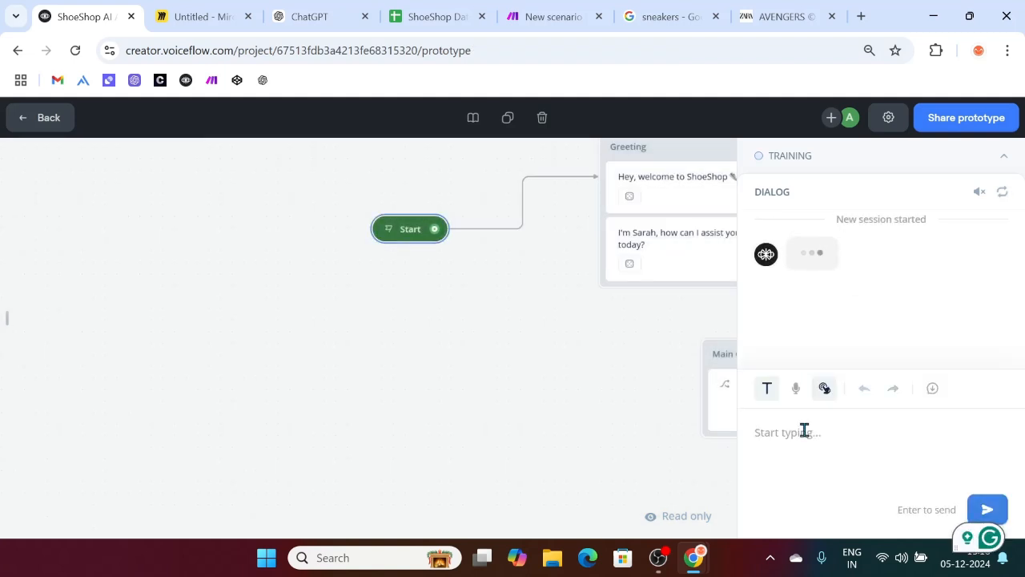
text(i WANT TO)
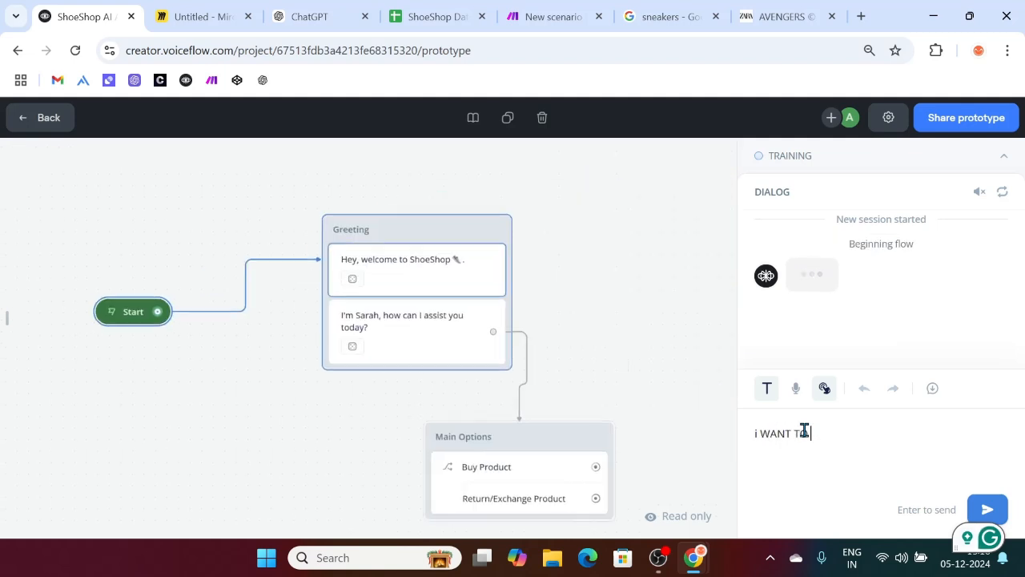
text( RETURN)
key(Return)
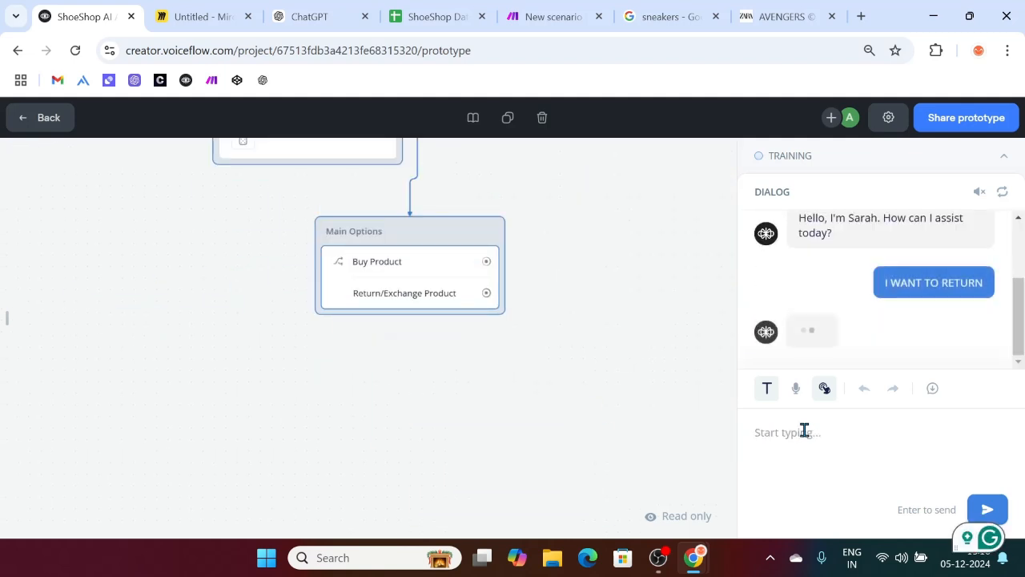
click(433, 7)
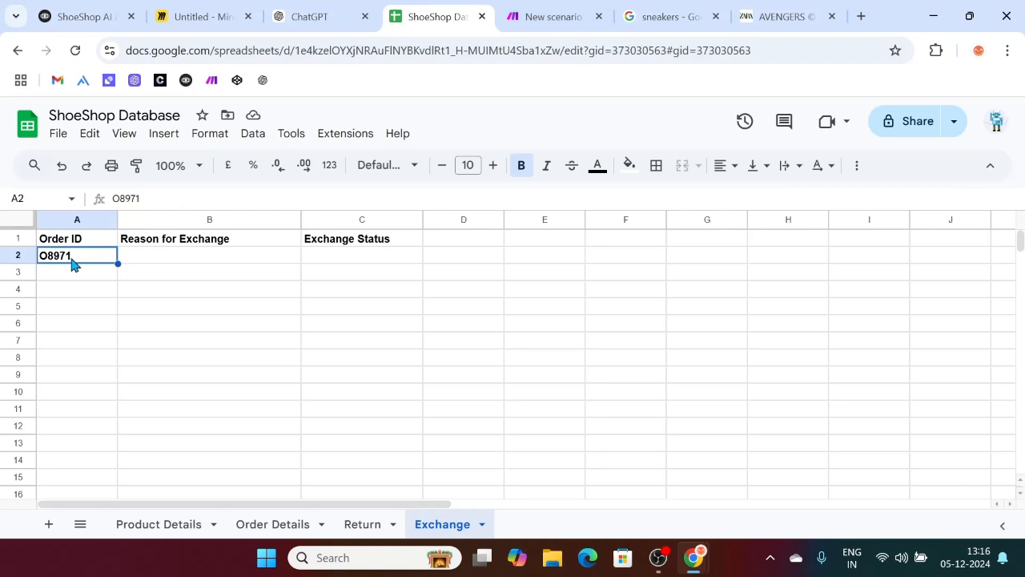
Step: Clear Exchange!A2 and Return!A2:C4, then pick 'I just want to return' in the test chat
key(Delete)
click(356, 529)
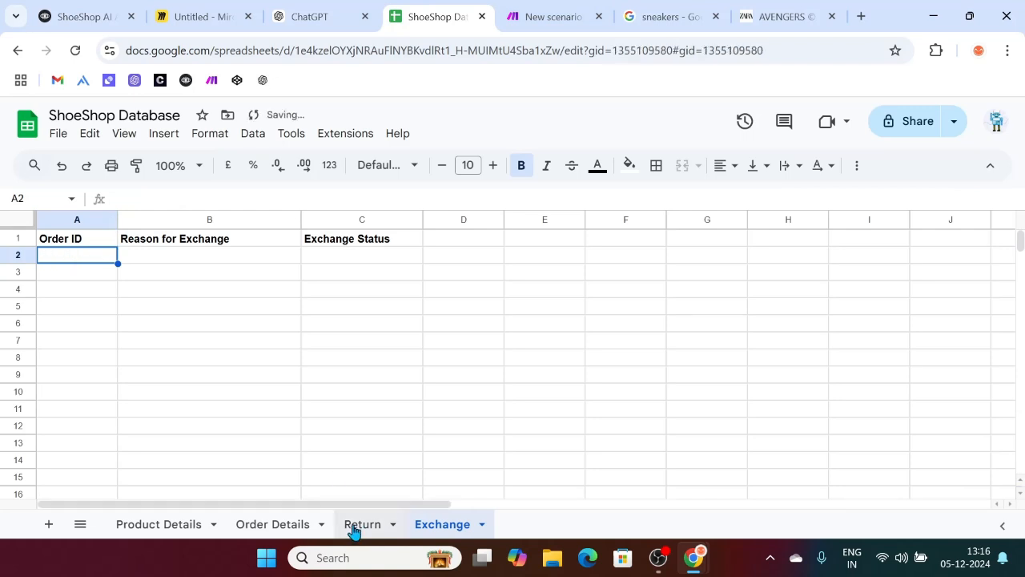
drag(323, 291, 71, 264)
key(Delete)
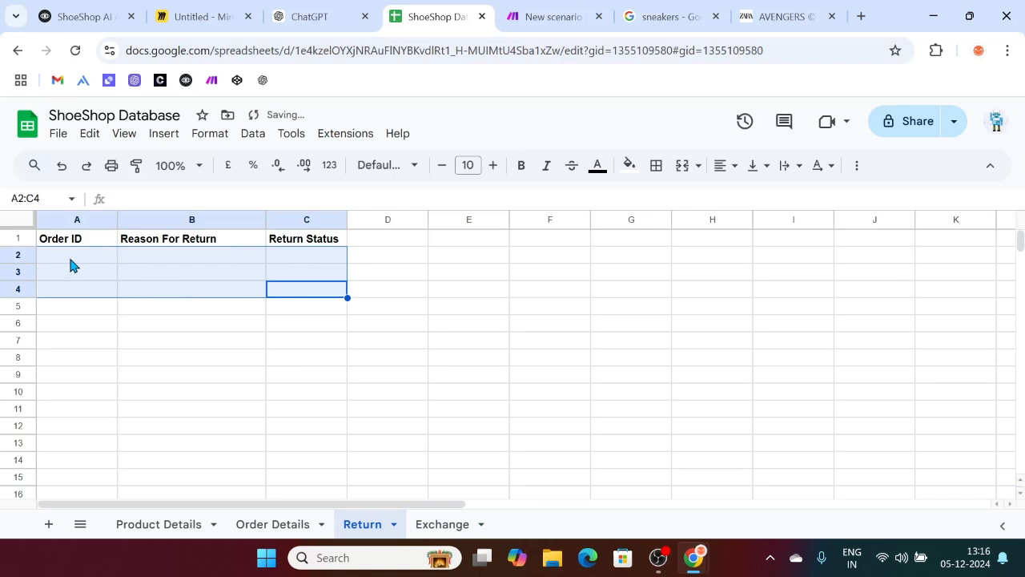
click(352, 392)
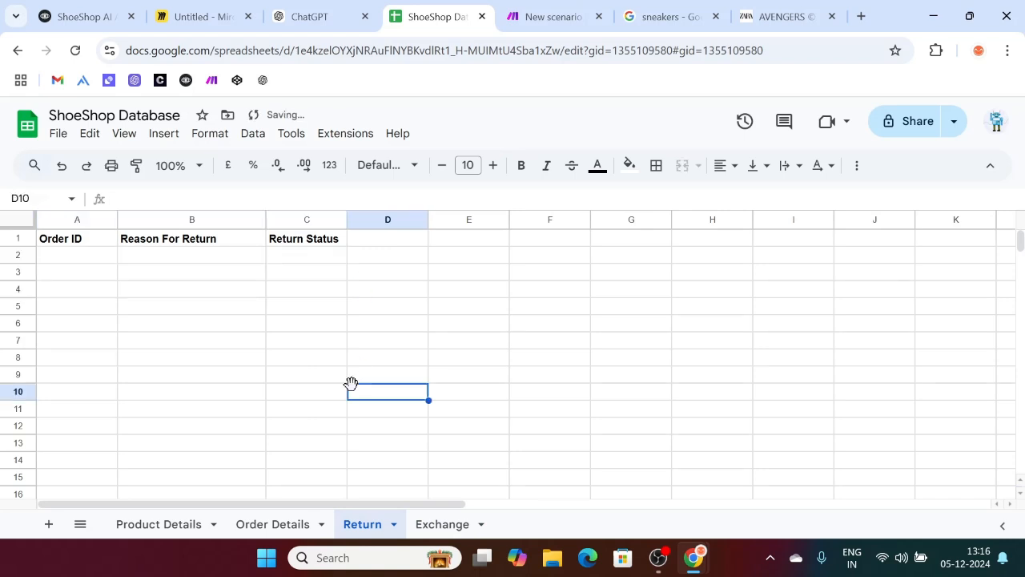
click(76, 16)
click(828, 302)
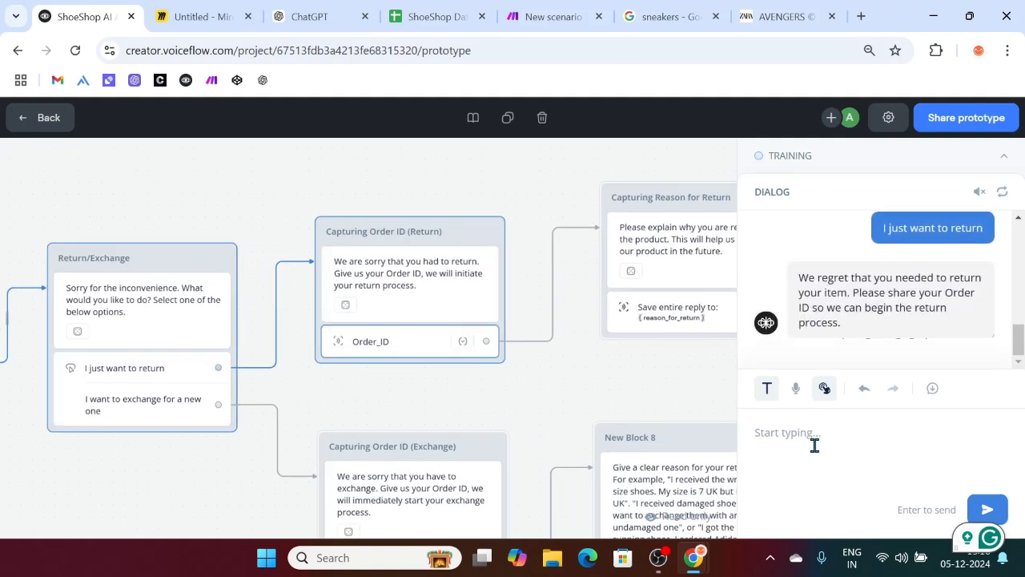
Step: Send a sample order ID and the reason 'I don't liekt he shoes' to the bot
text(o8973)
key(Return)
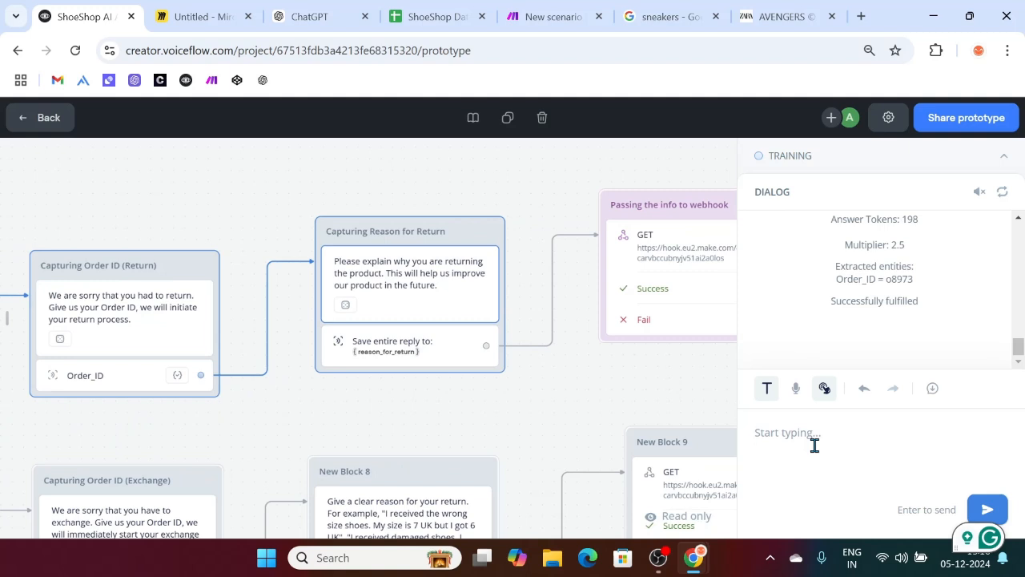
text(I don't liekt he shoes)
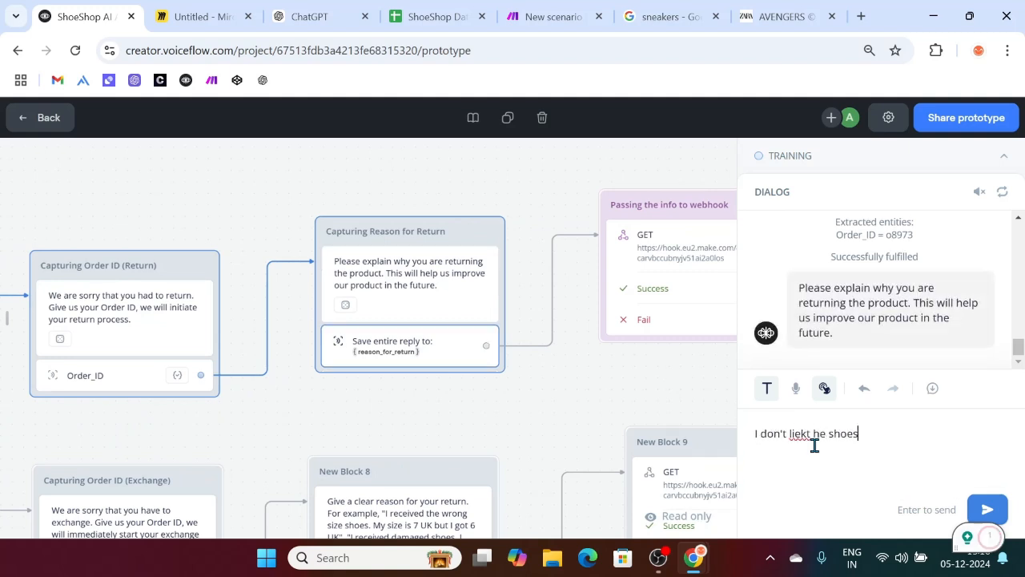
key(Return)
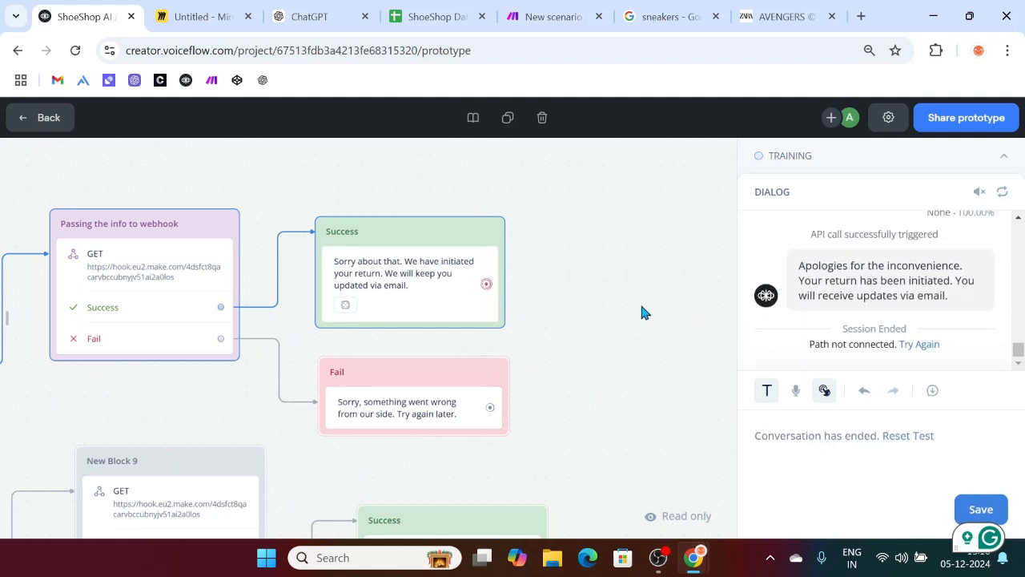
click(439, 7)
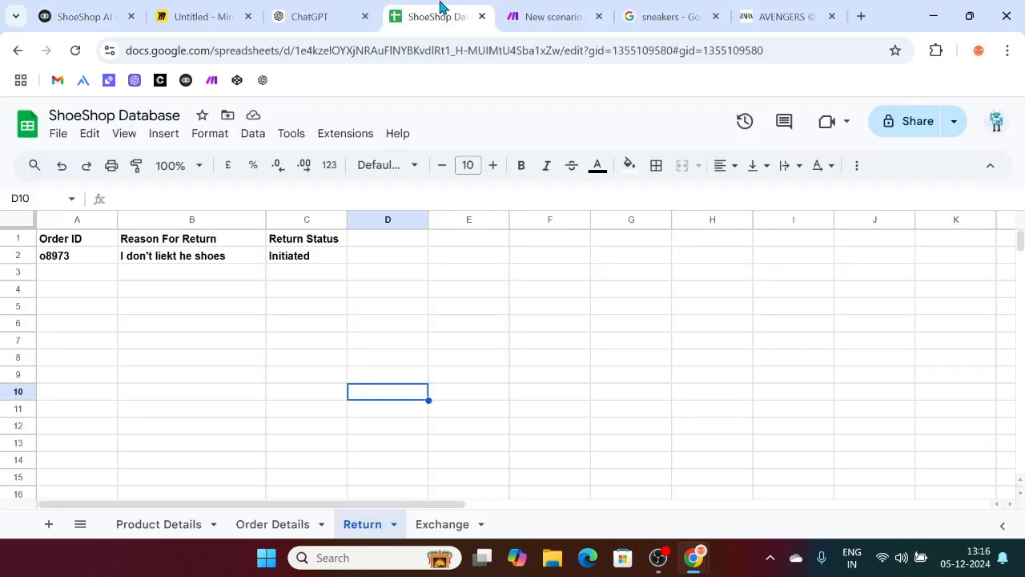
Step: Confirm the Exchange sheet stays empty and review the Make run's single Return Details bundle
click(429, 524)
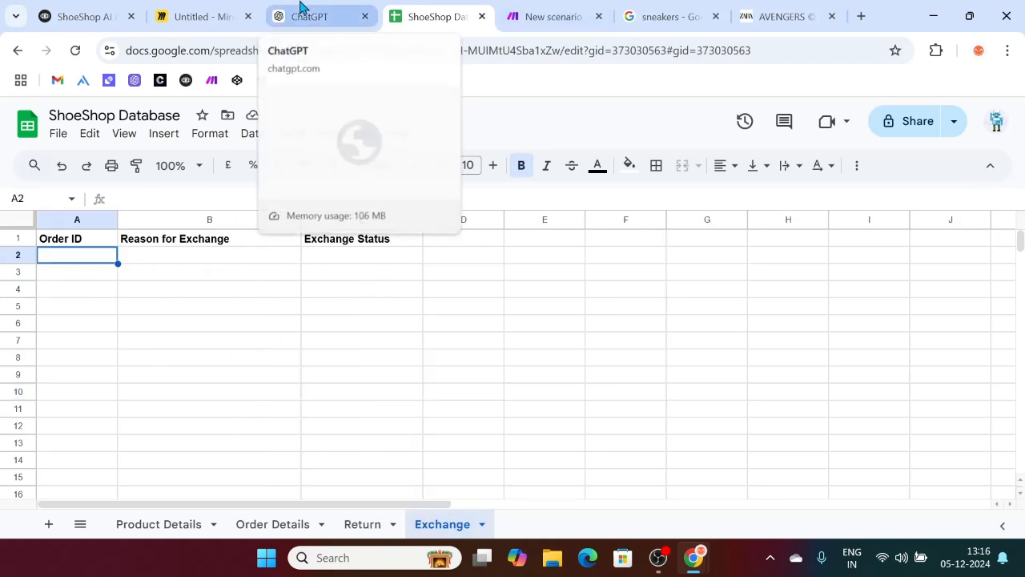
click(551, 13)
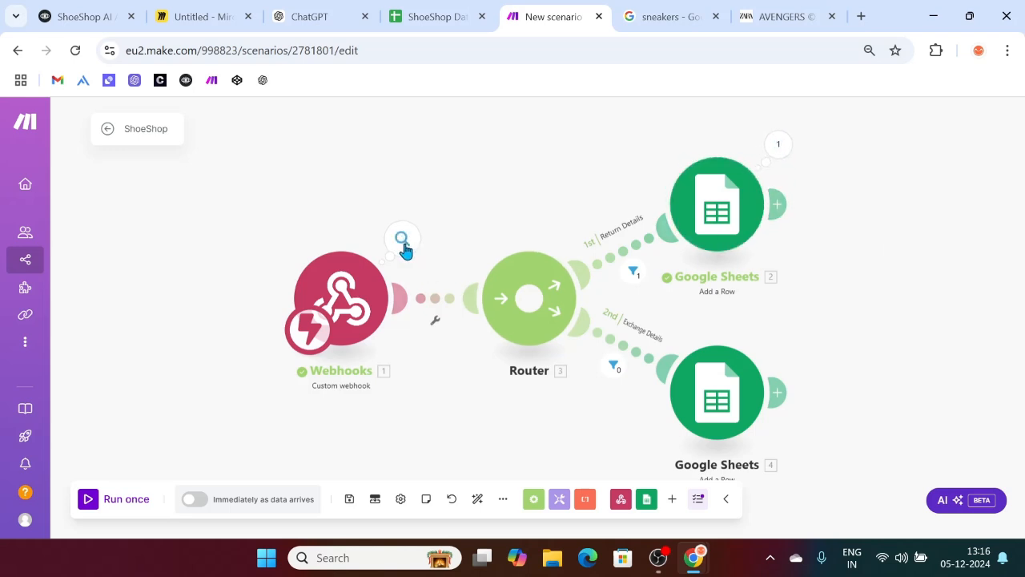
scroll(793, 362, down, 1)
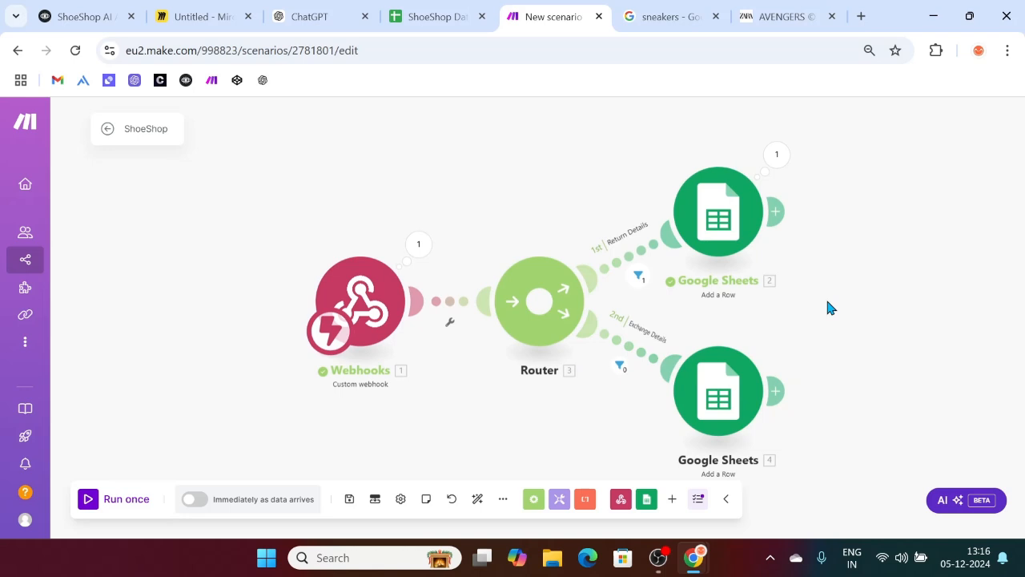
click(80, 16)
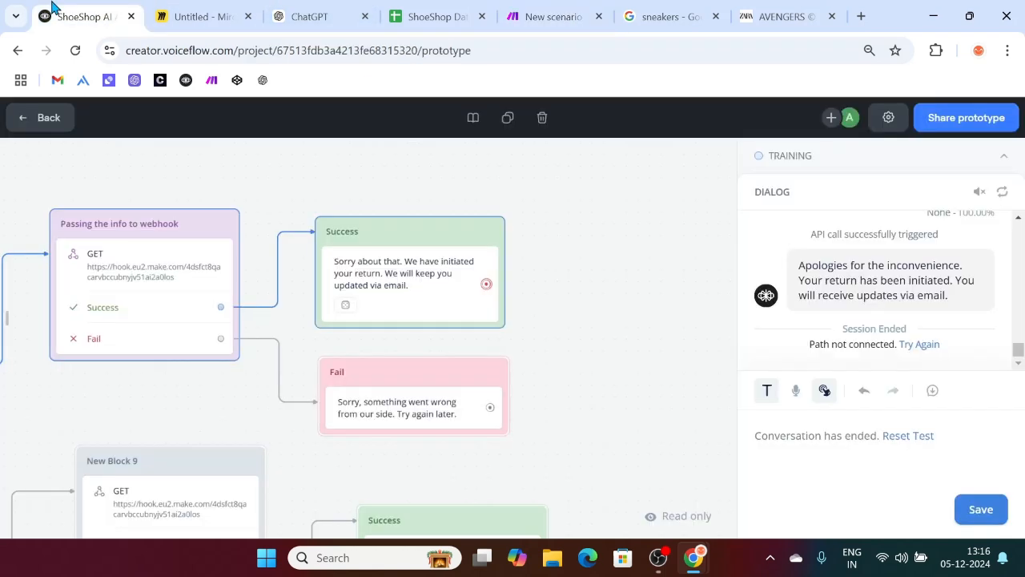
Step: Add wait-for-response Buttons steps after the return Success, return Fail and exchange Success messages
scroll(526, 322, down, 1)
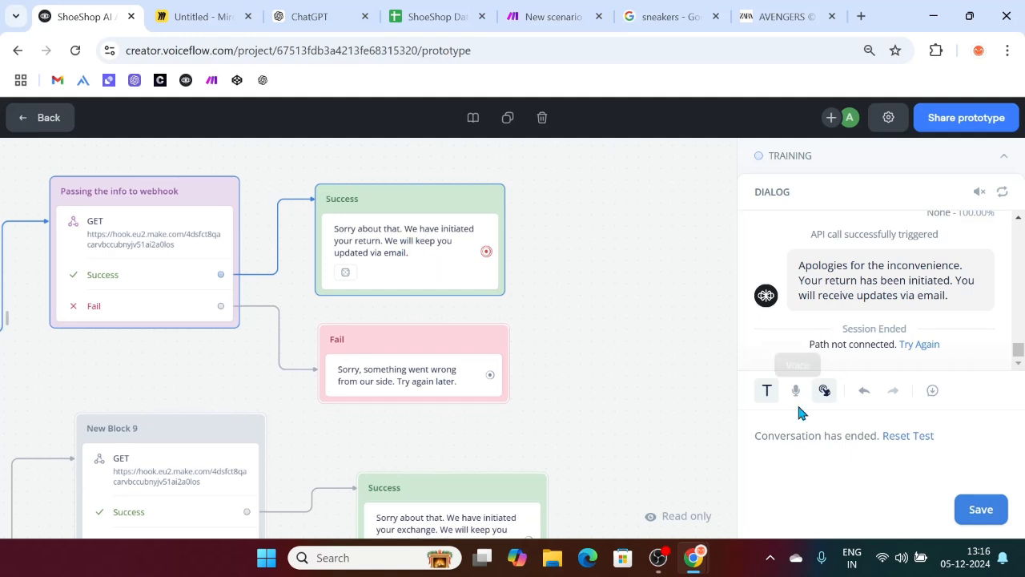
click(409, 217)
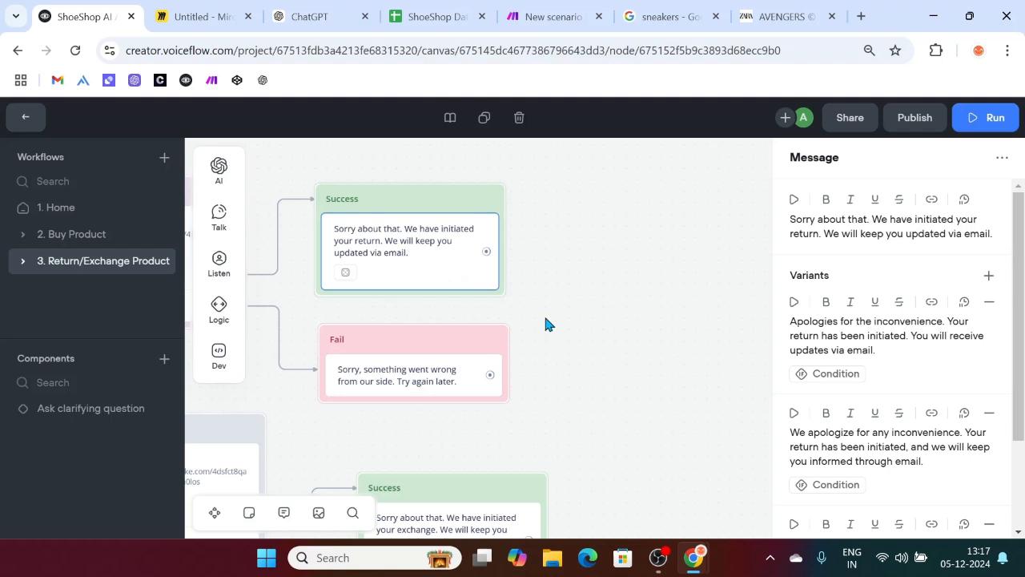
scroll(547, 323, right, 1)
mouse_move(217, 277)
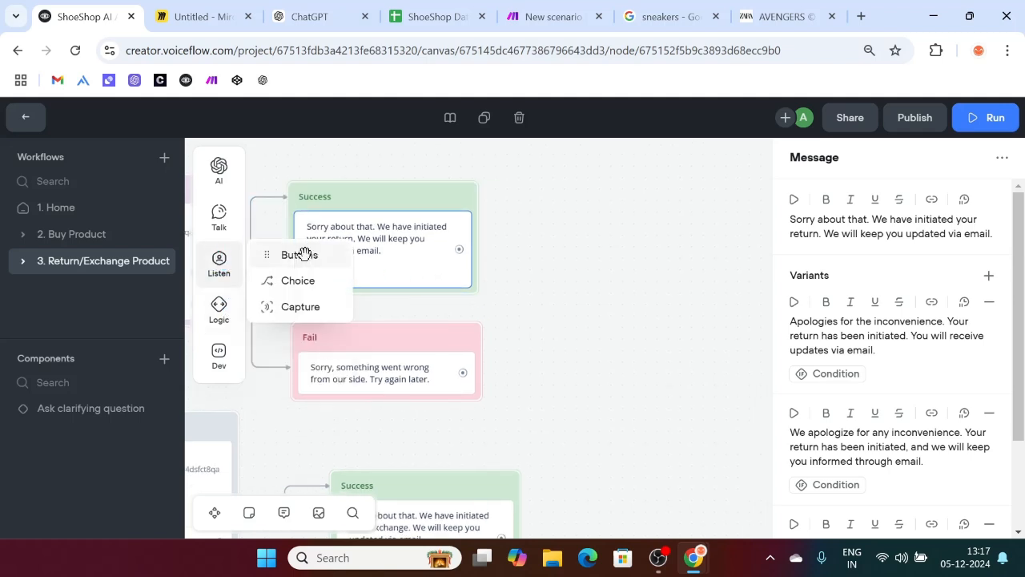
drag(302, 255, 400, 301)
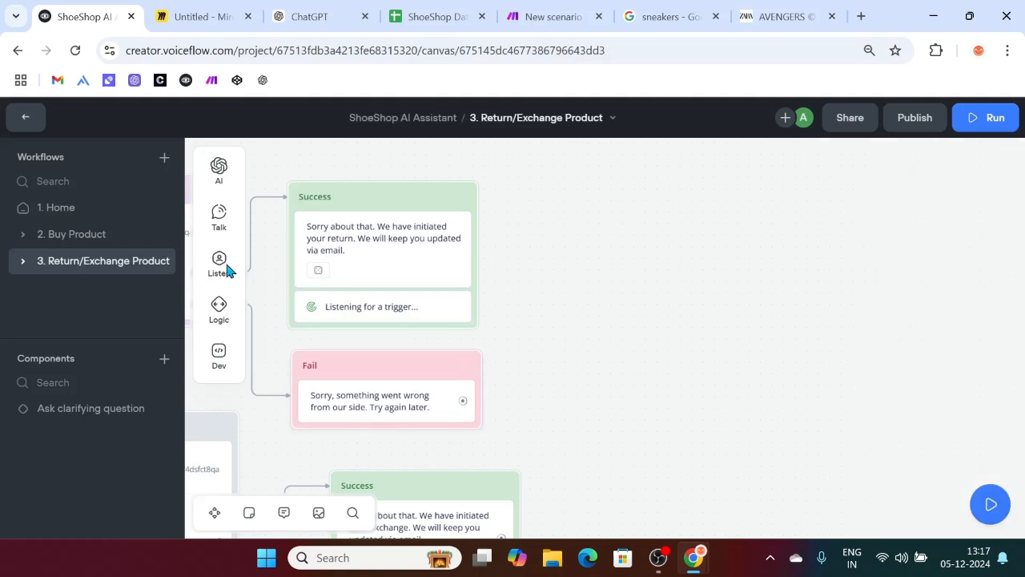
mouse_move(219, 275)
drag(282, 255, 379, 425)
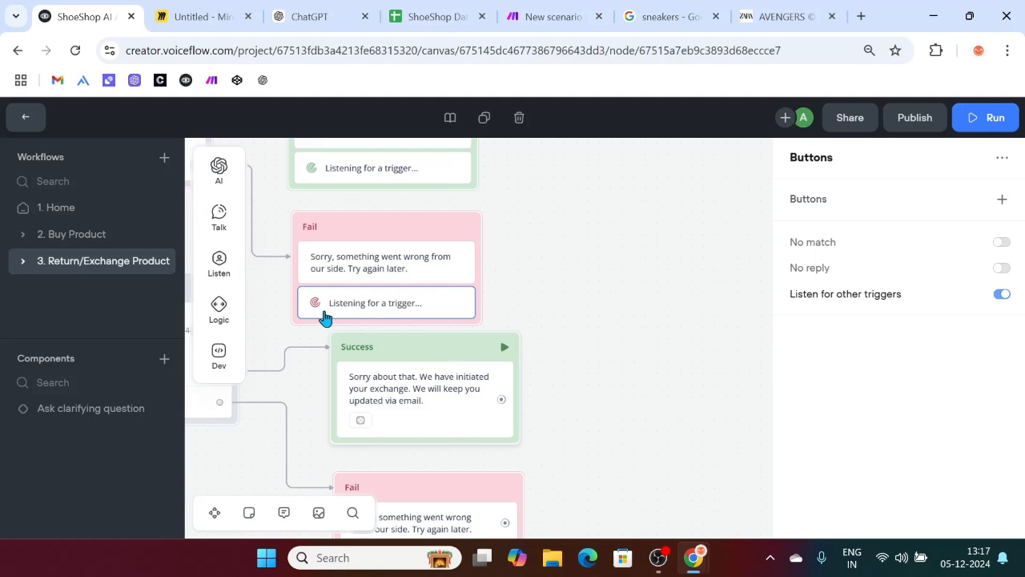
mouse_move(239, 268)
drag(320, 251, 435, 422)
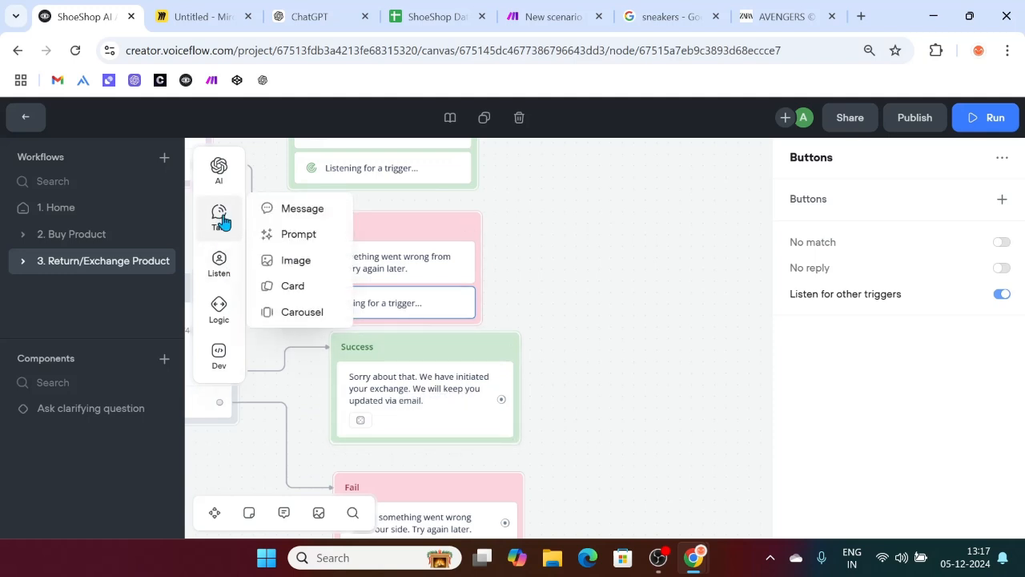
mouse_move(215, 276)
drag(286, 253, 424, 438)
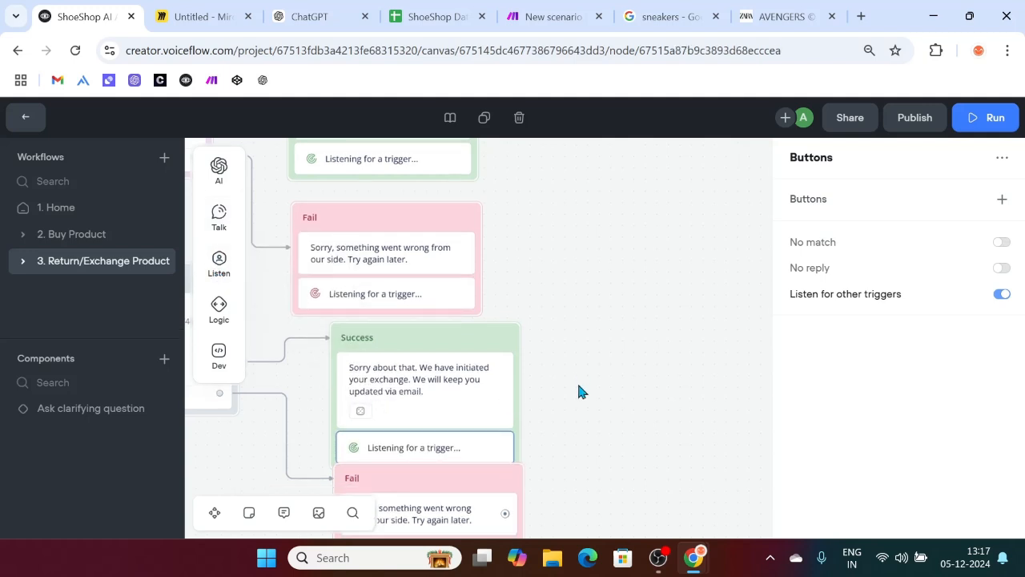
click(455, 528)
Step: Add a wait-for-response Buttons step after the exchange Fail message
scroll(517, 451, down, 5)
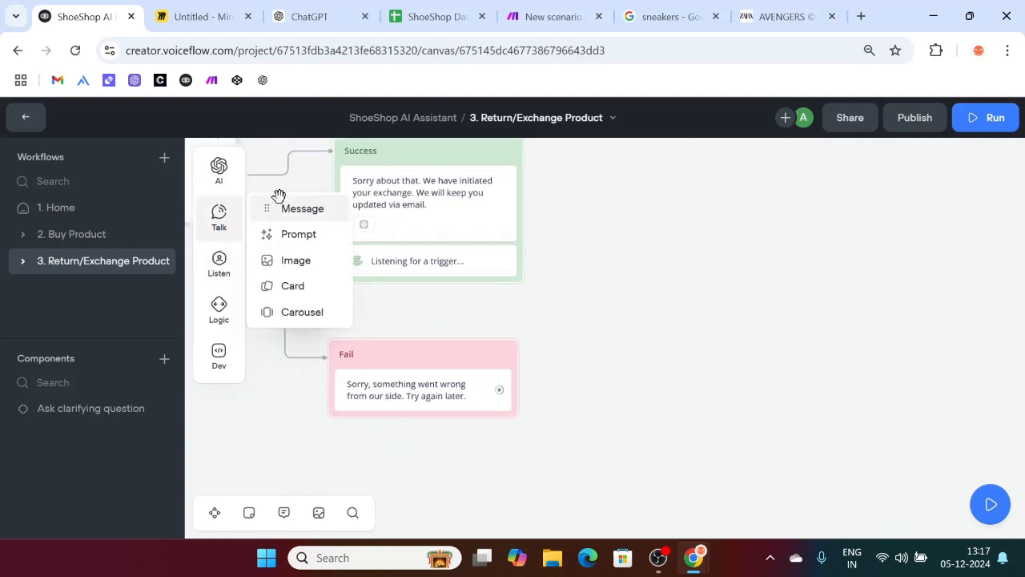
mouse_move(217, 263)
drag(284, 248, 410, 416)
click(331, 408)
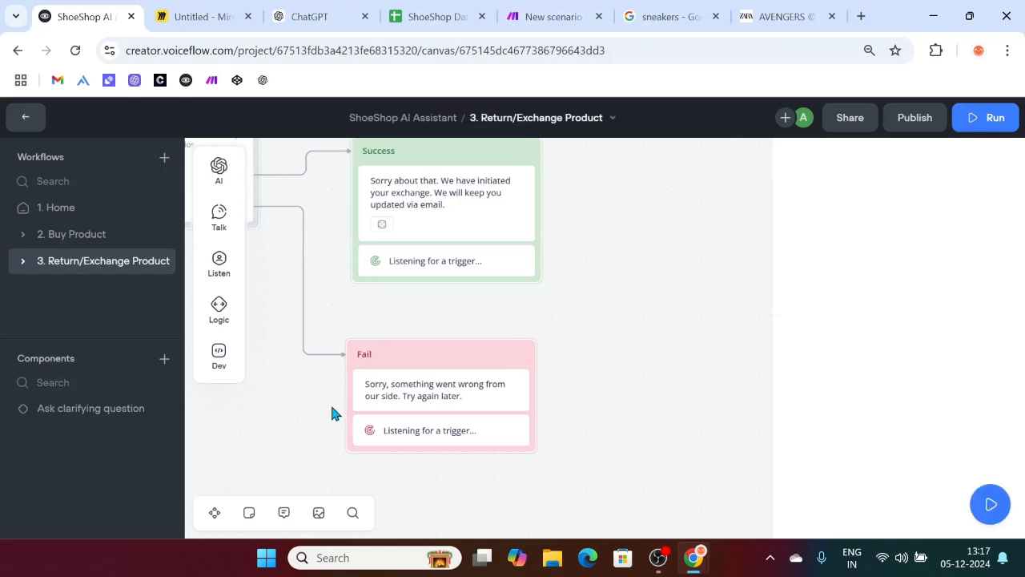
Step: Move the return Success block slightly higher on the canvas
scroll(376, 396, left, 6)
scroll(427, 382, up, 3)
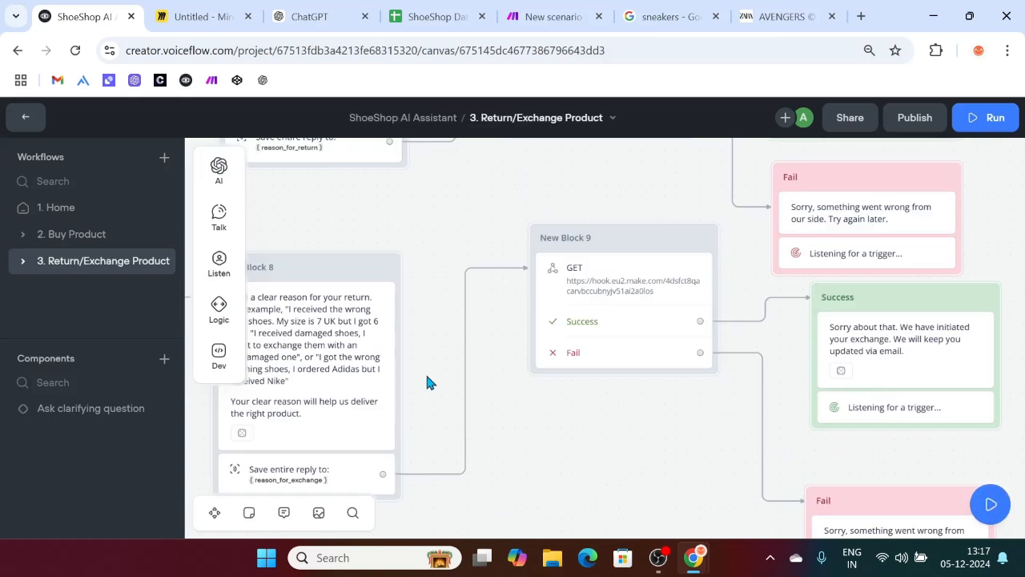
scroll(427, 382, down, 6)
scroll(427, 382, down, 2)
scroll(427, 382, up, 8)
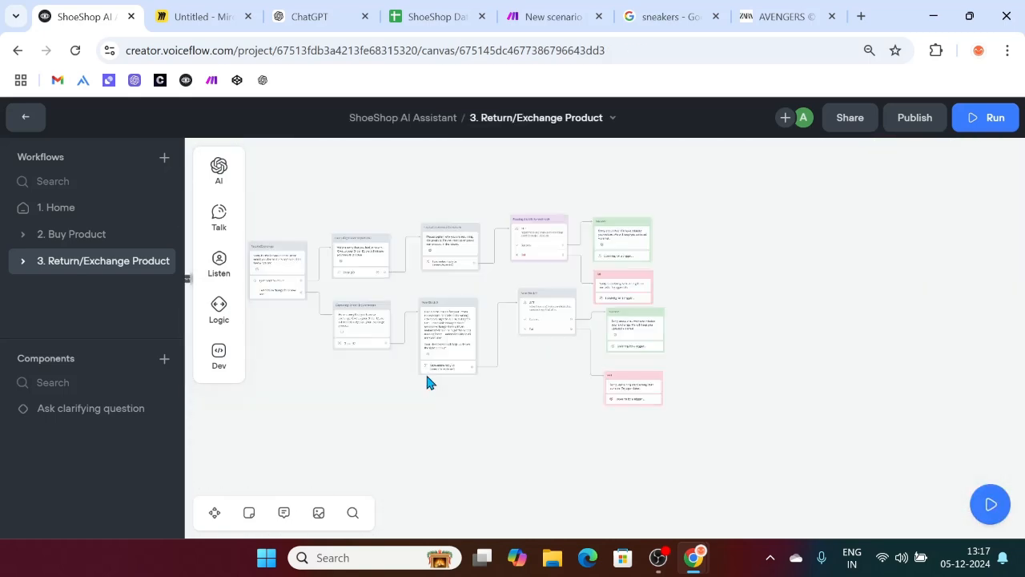
scroll(428, 382, up, 1)
scroll(428, 382, left, 1)
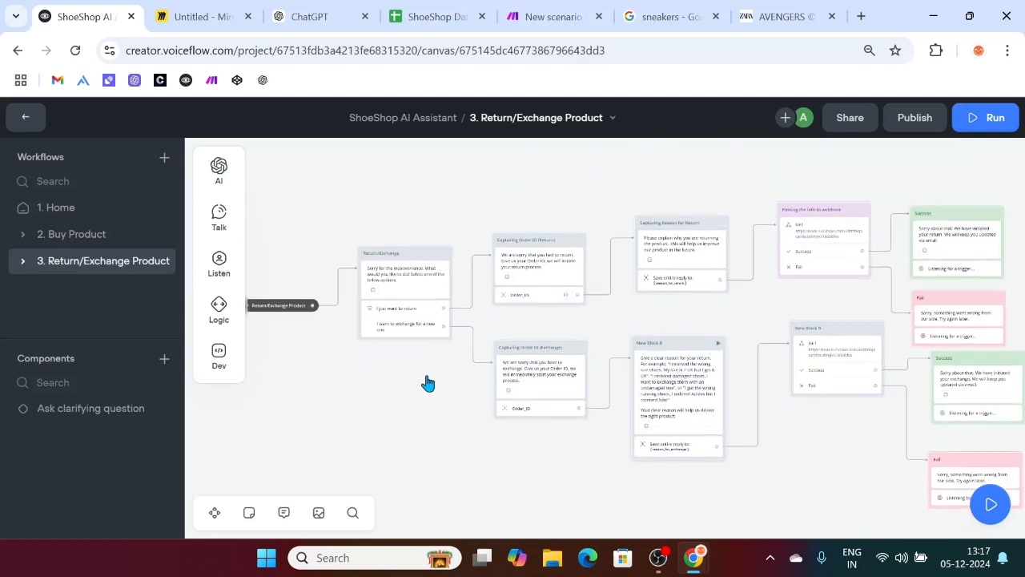
scroll(913, 281, right, 2)
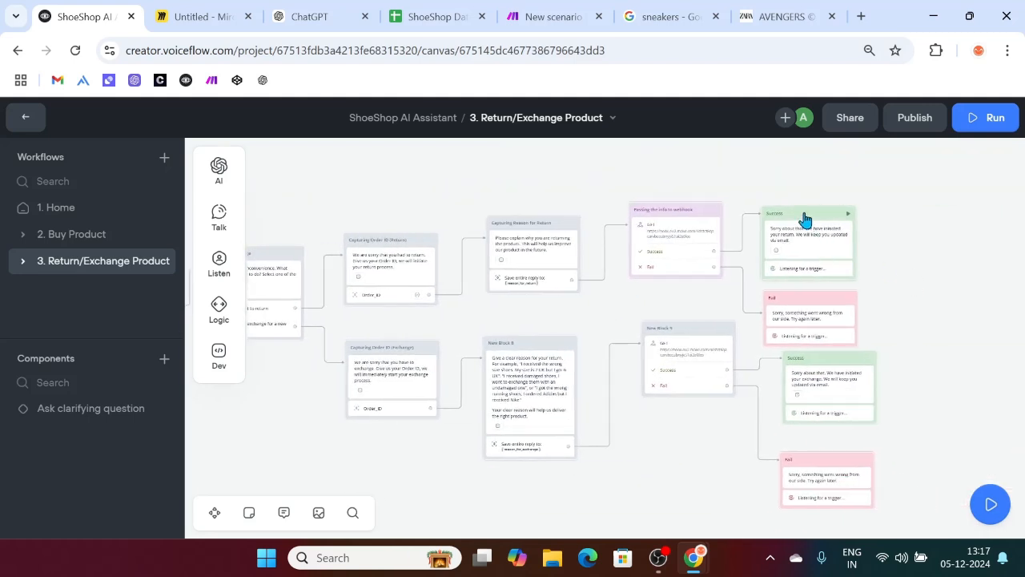
drag(805, 219, 803, 175)
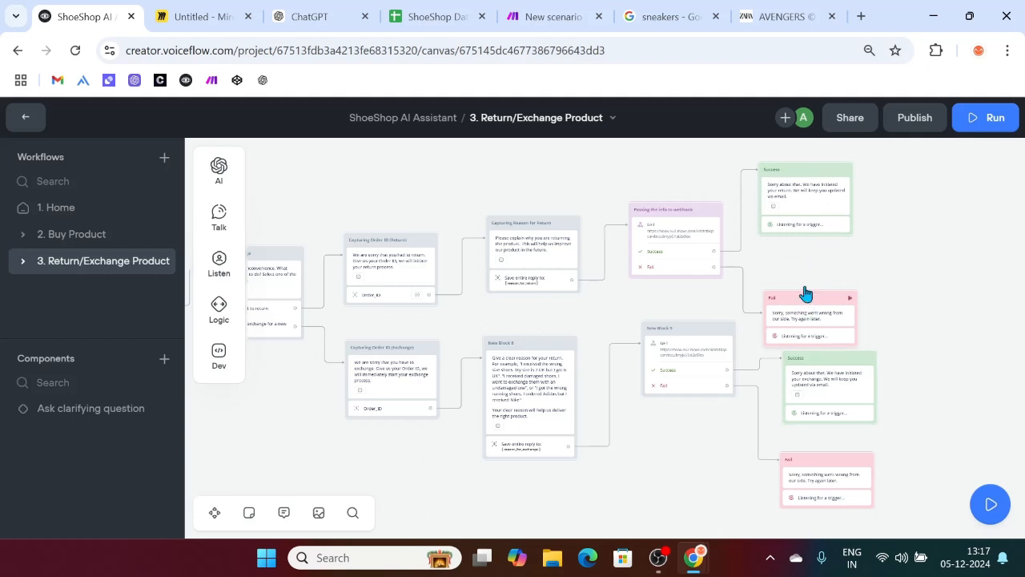
scroll(670, 366, left, 5)
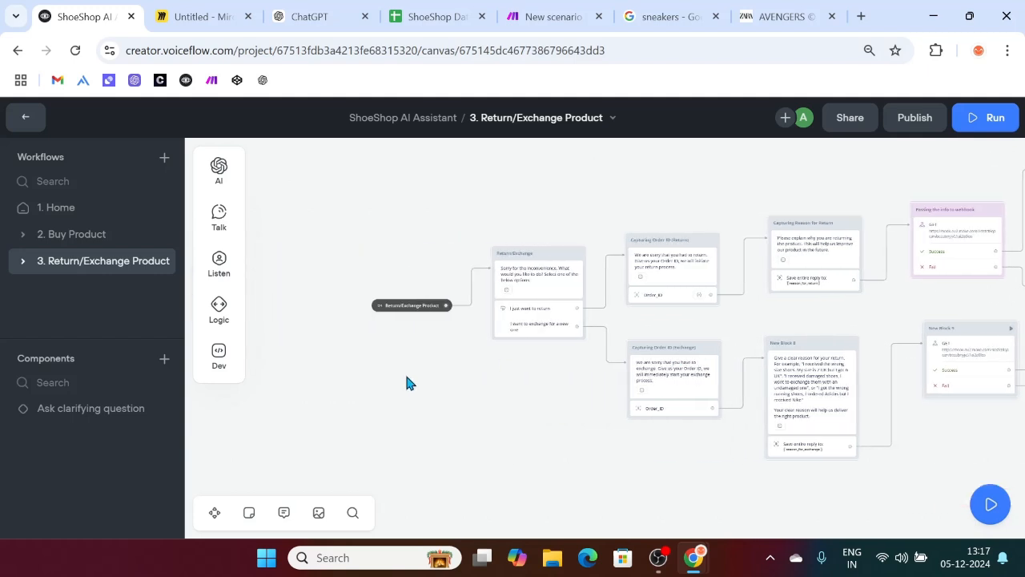
Step: Create workflow '4. Track Product' described as activated when the 'Track Product' intent is triggered
click(166, 158)
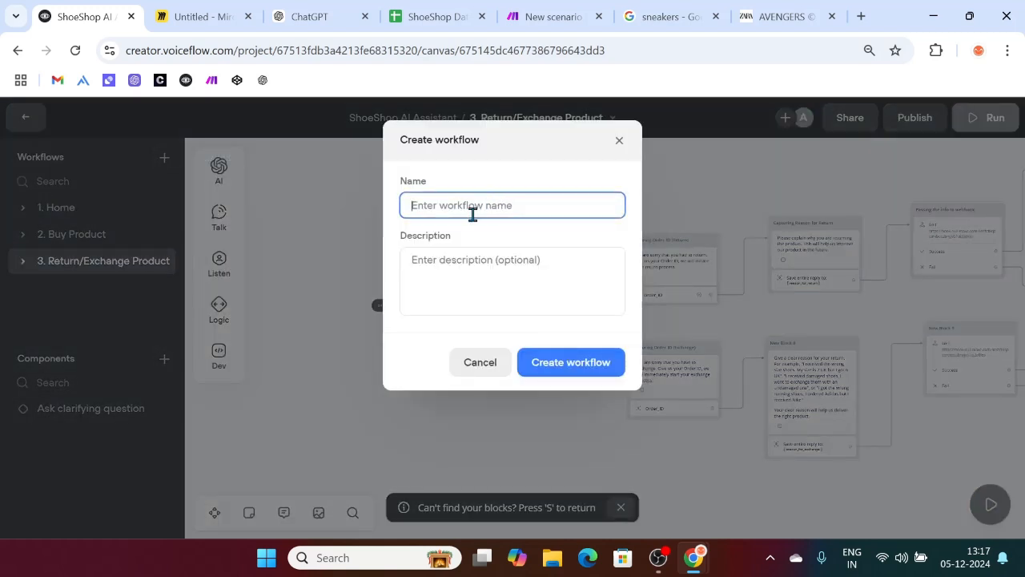
text(4. Track Product)
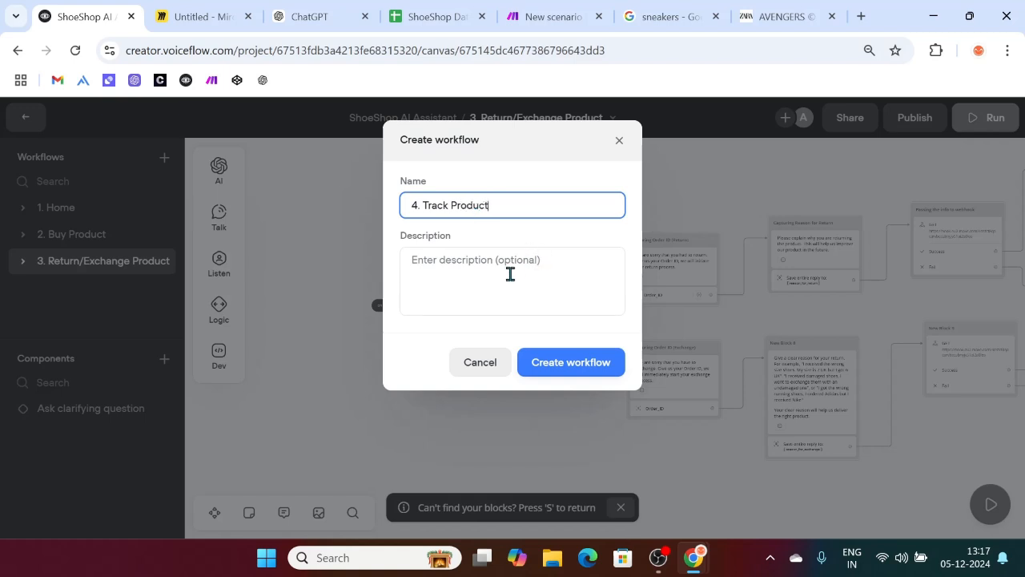
click(510, 274)
text(Th)
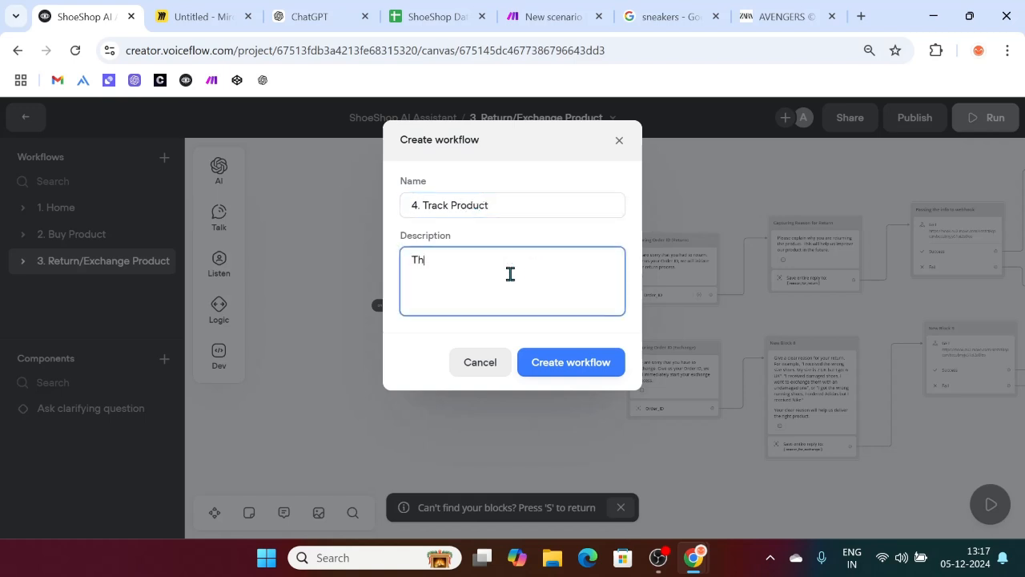
text(is workflow gets)
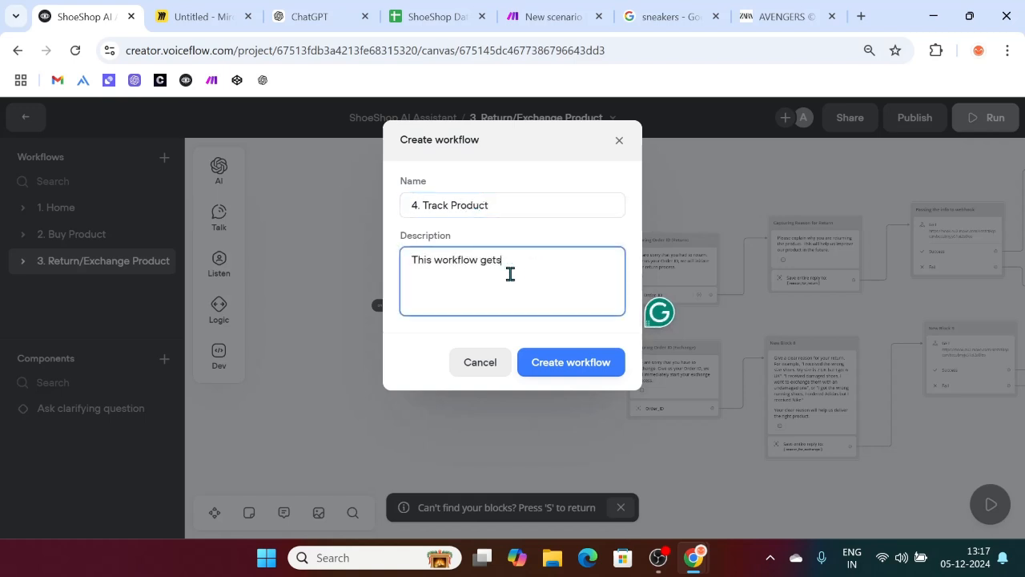
text( activated)
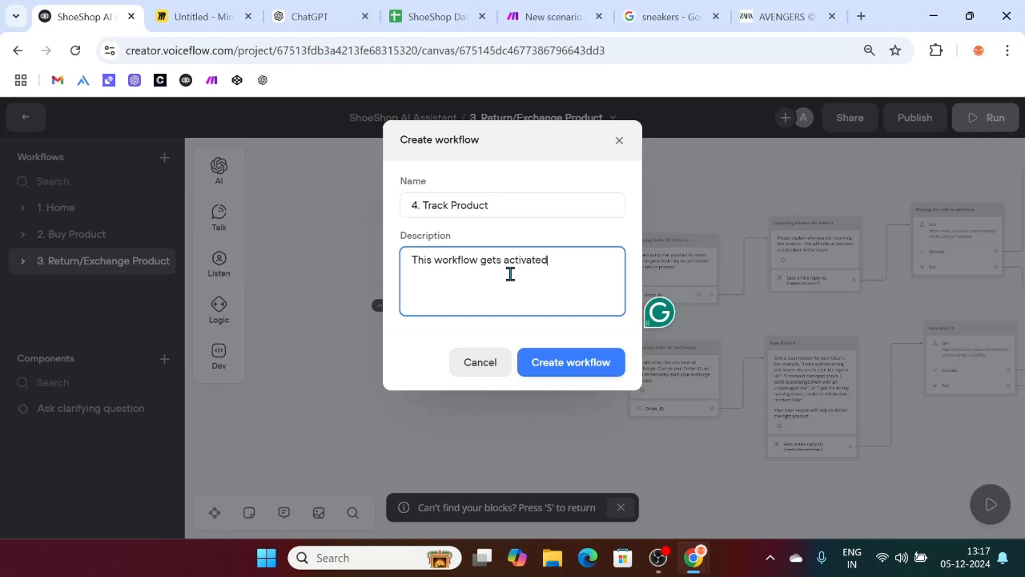
text( when the "Track Pro)
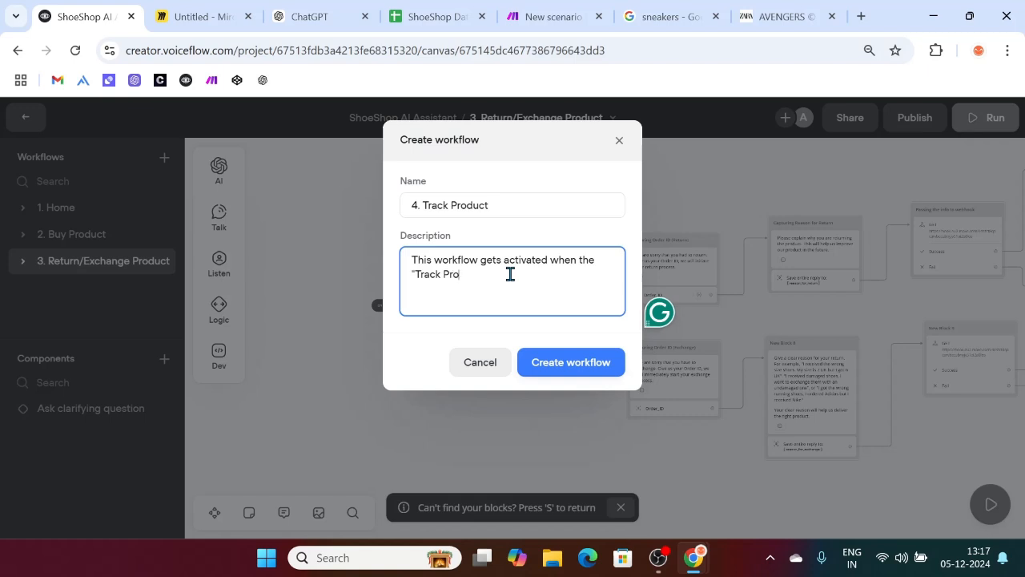
text(duct" intent is triggered.)
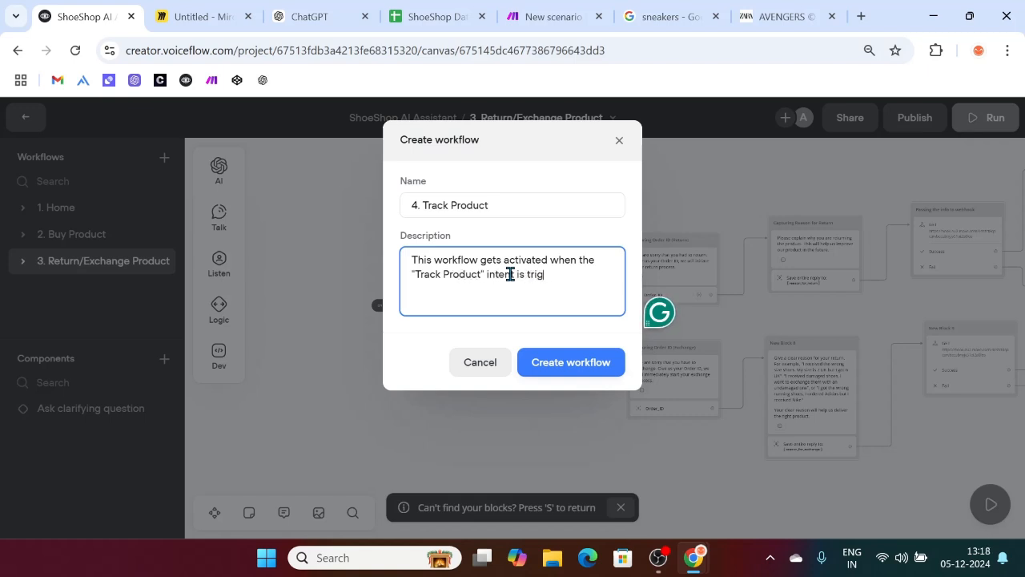
click(597, 371)
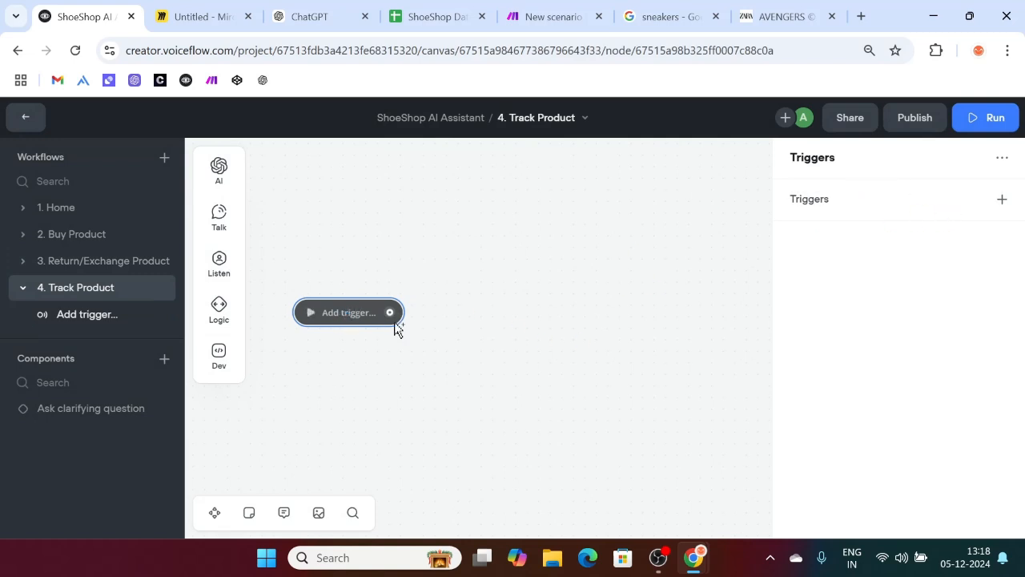
Step: Add an intent trigger and start a new intent named Track Product with a description
click(1001, 198)
click(957, 232)
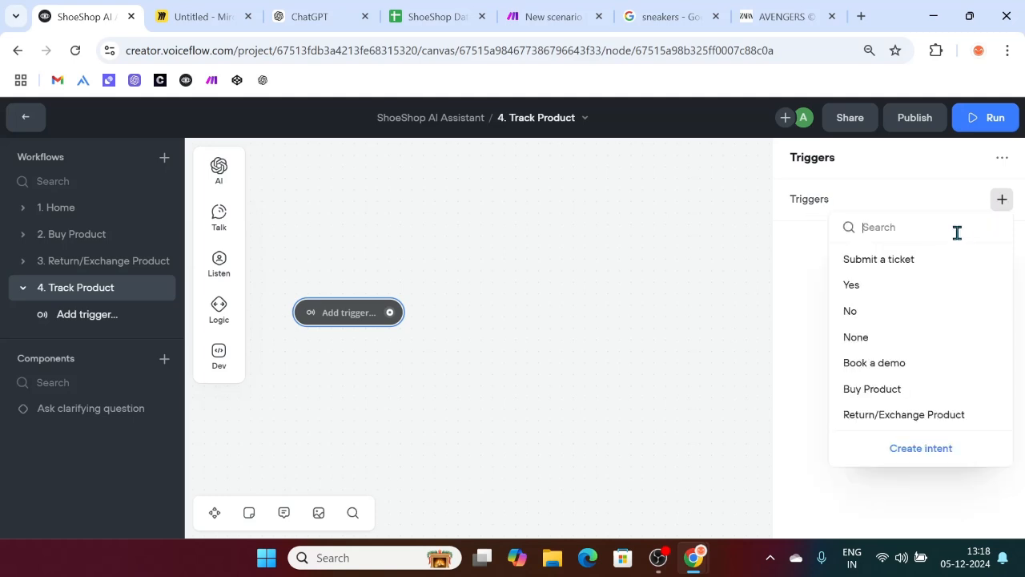
click(906, 450)
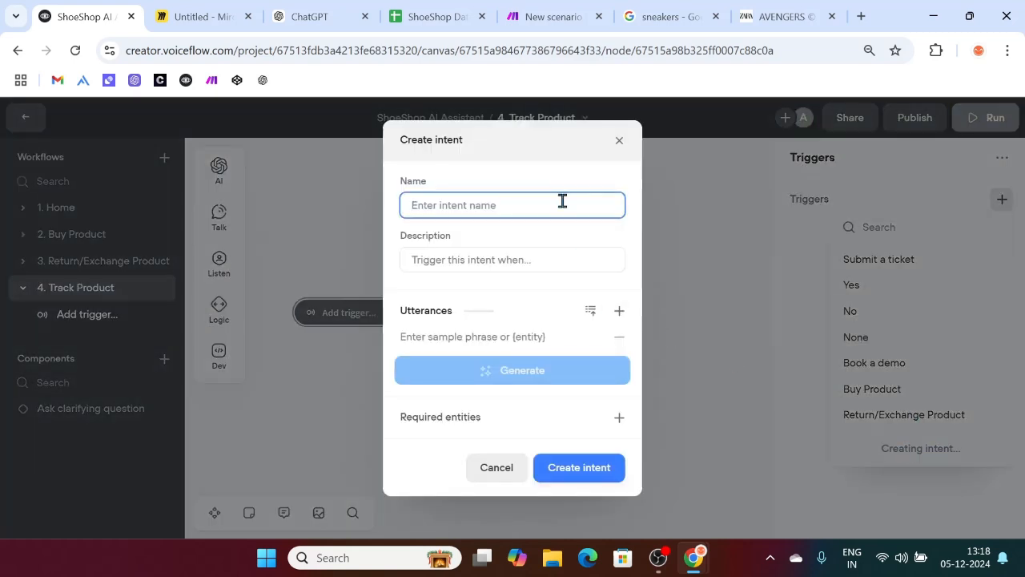
text(Track Product)
click(487, 251)
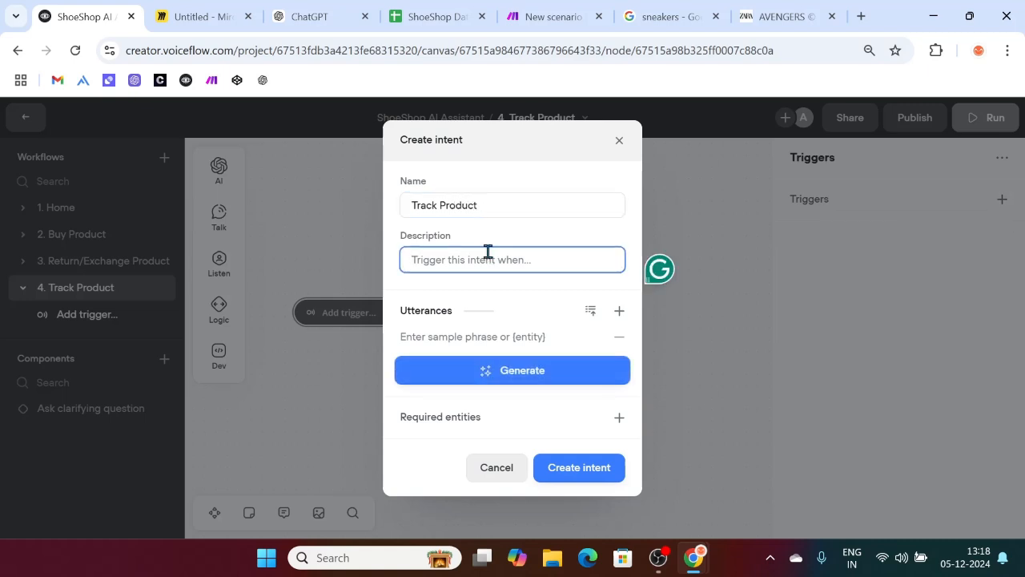
text(The user wants to track his or)
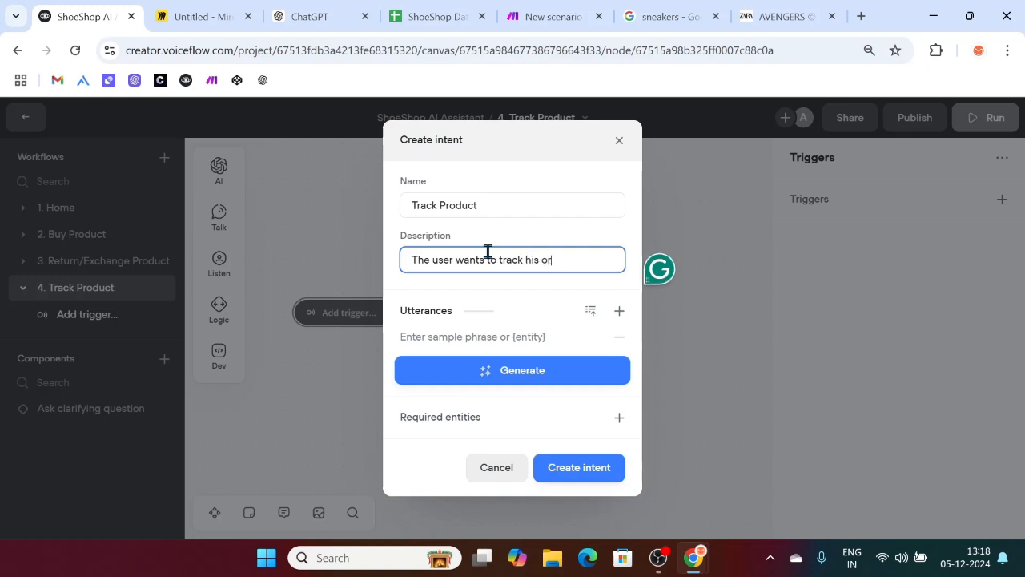
Step: Enter utterances 'When will my shoes arrive', 'I want to know the status of my shoes', 'At what state my order'
click(501, 338)
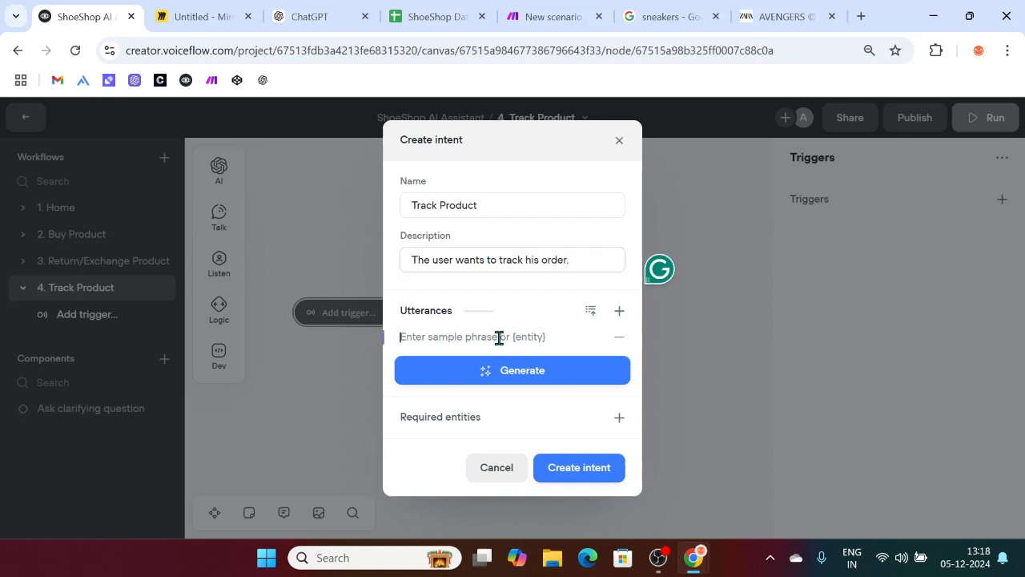
text(I)
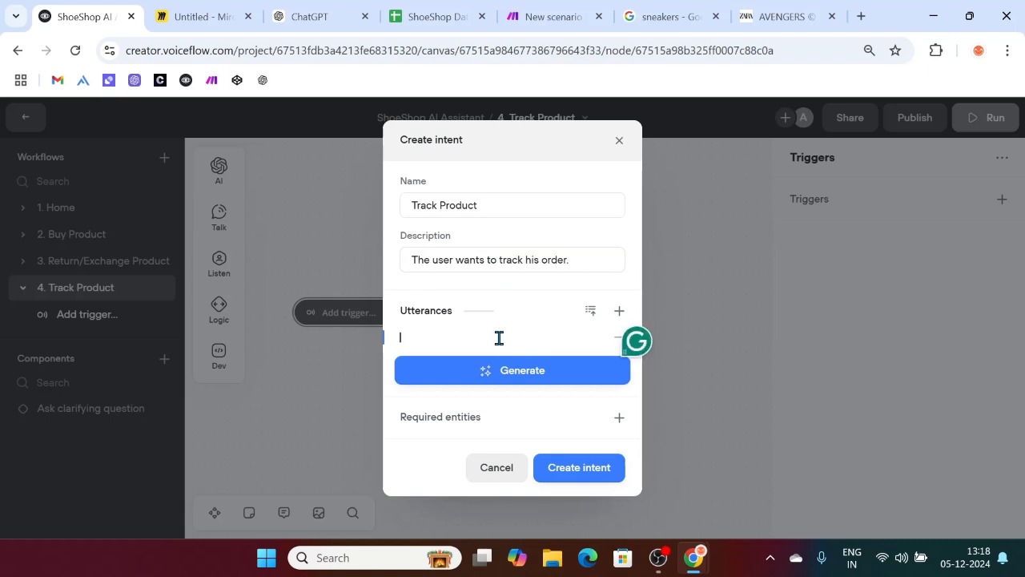
text(When will my shoes arrive)
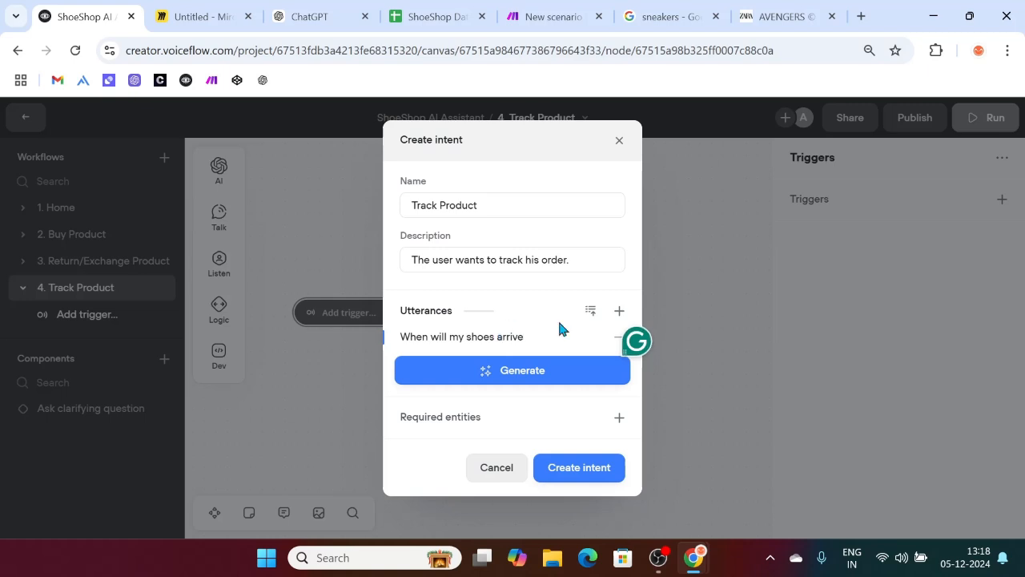
click(617, 311)
text(I wan)
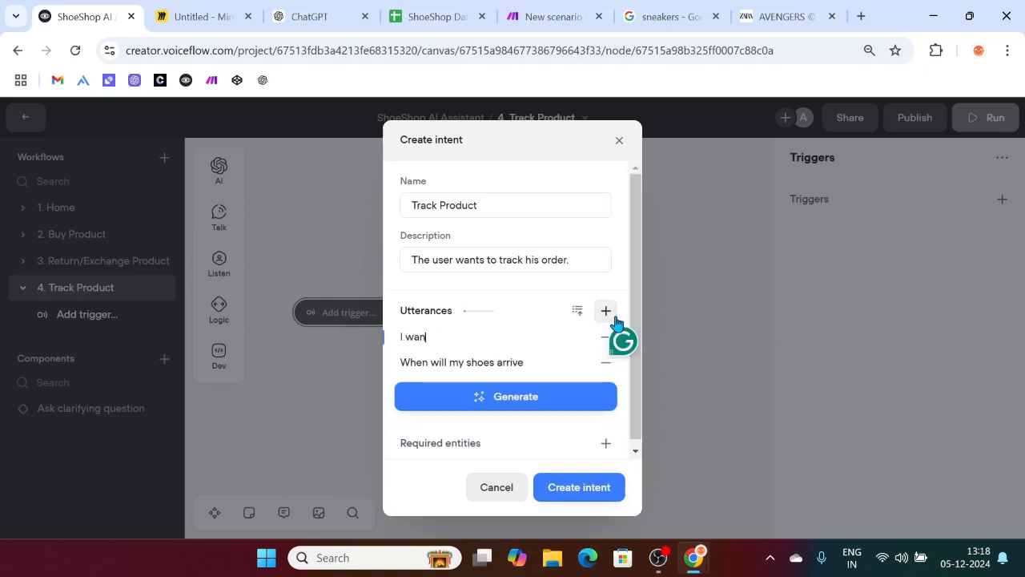
text(t to k)
text(now)
text( the)
text( the tra)
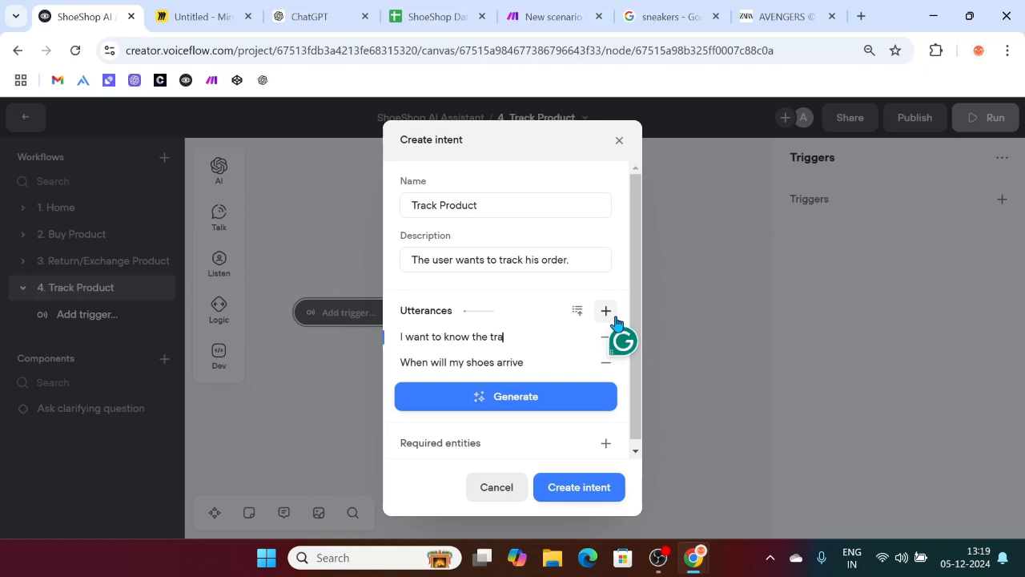
key(BackSpace)
key(BackSpace)
key(BackSpace)
key(BackSpace)
key(BackSpace)
key(BackSpace)
key(BackSpace)
key(BackSpace)
text(know the status of my shoes)
click(607, 312)
text(At wha)
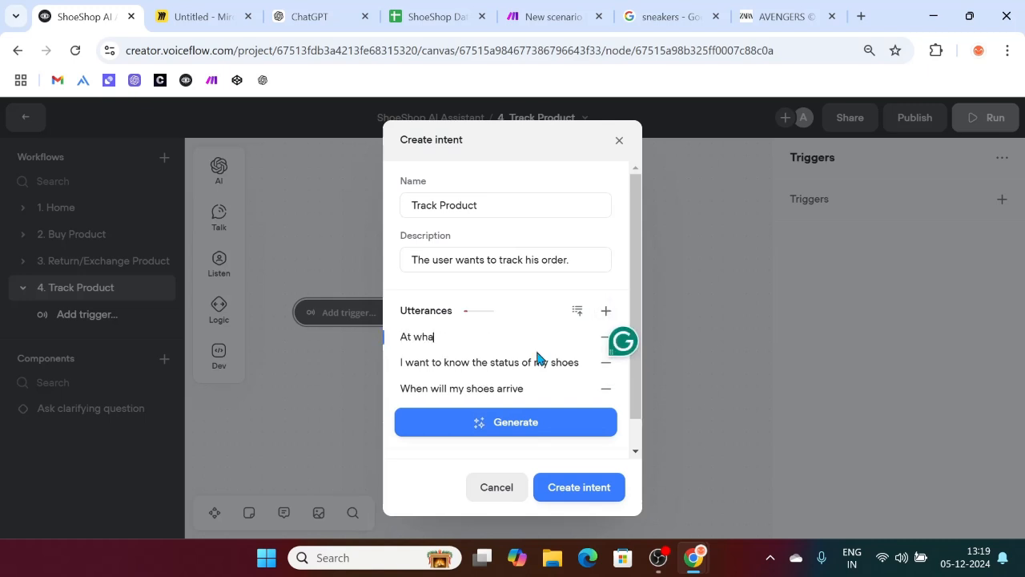
text(t state my order is in)
Step: Generate more utterances, correct 'stat' to 'stage', and create the Track Product intent
click(500, 418)
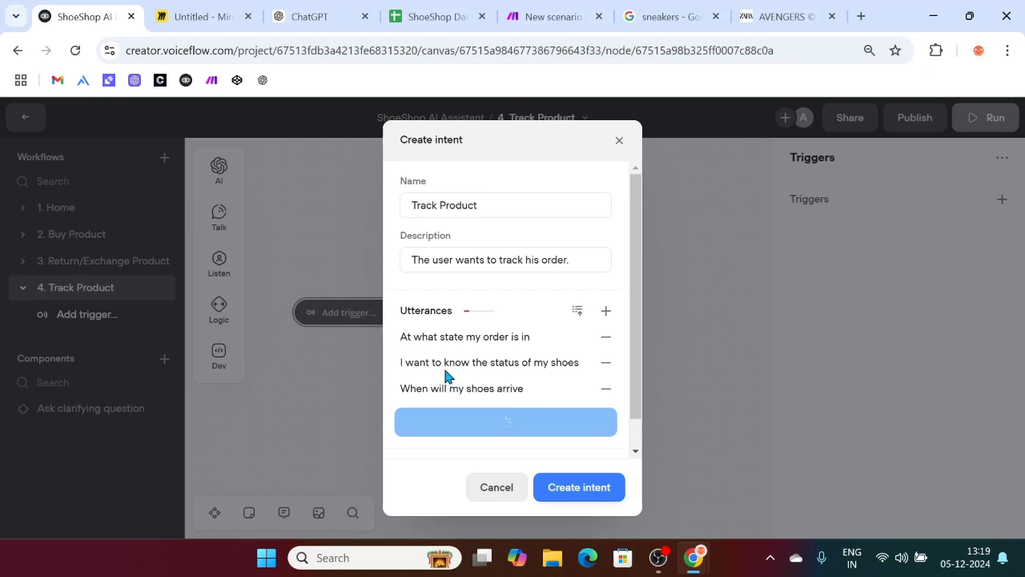
scroll(500, 402, down, 3)
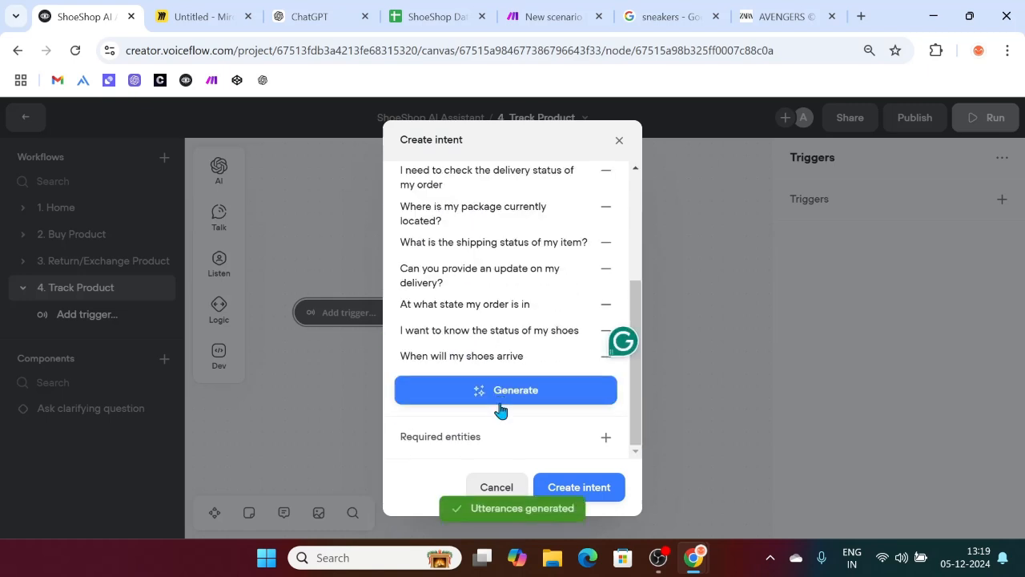
click(463, 304)
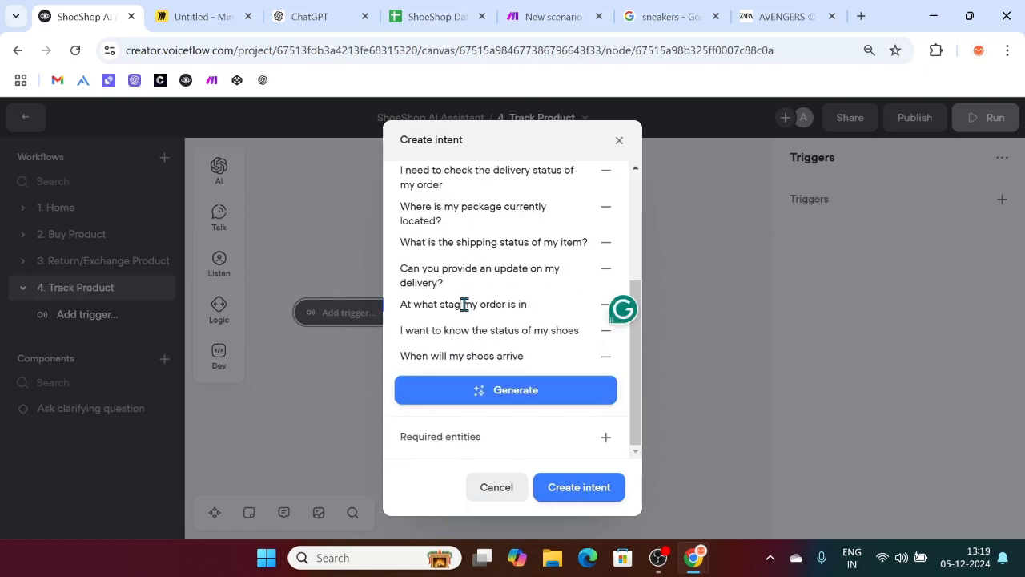
key(BackSpace)
text(ge)
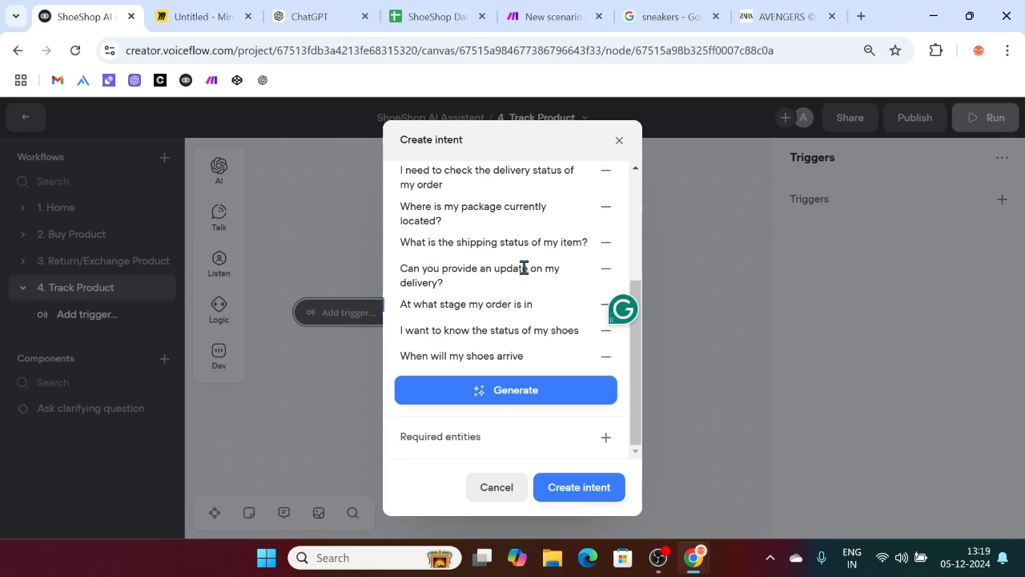
scroll(517, 258, up, 1)
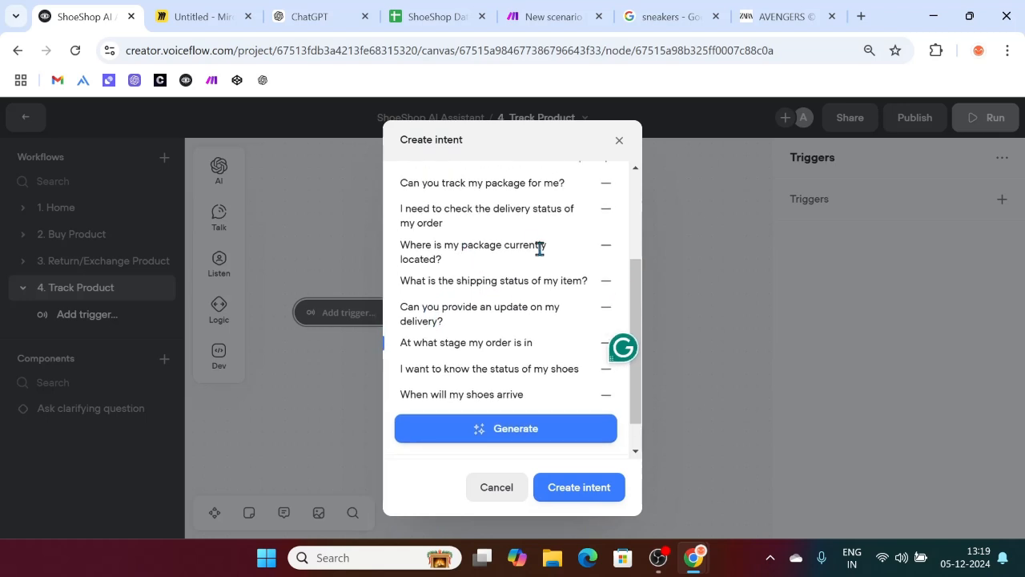
scroll(556, 217, up, 1)
scroll(583, 240, down, 2)
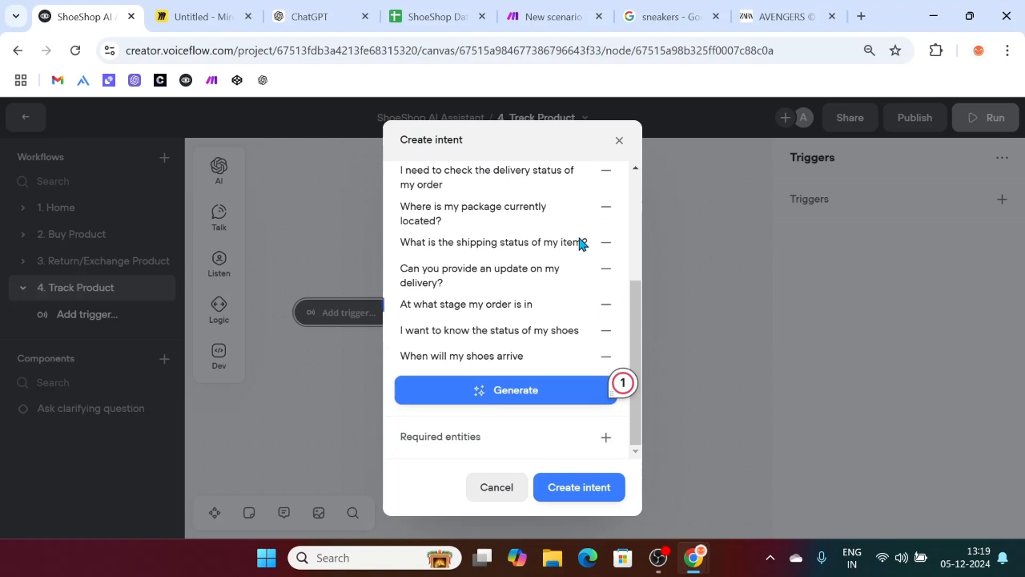
scroll(567, 248, up, 5)
scroll(568, 247, down, 5)
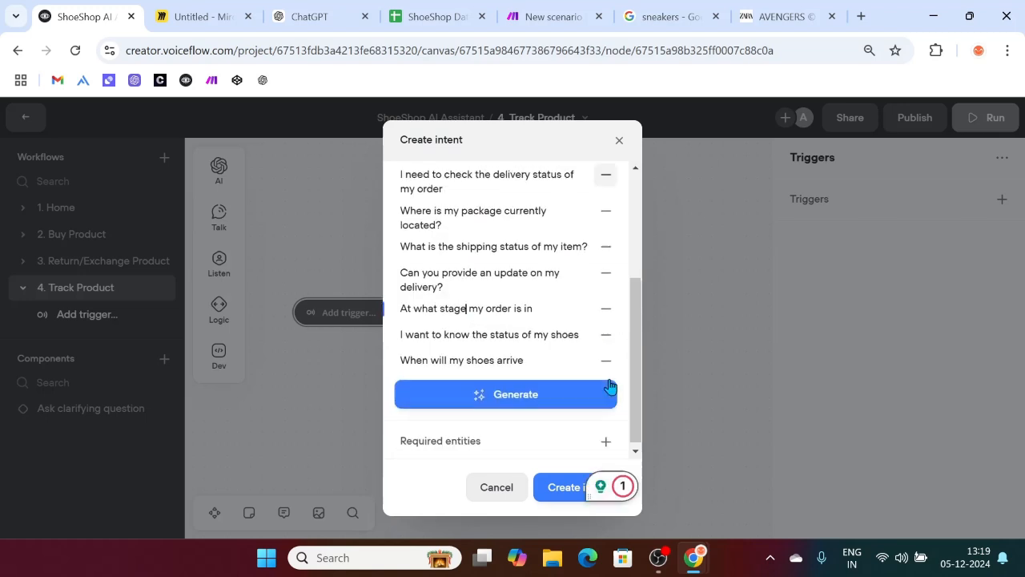
click(556, 490)
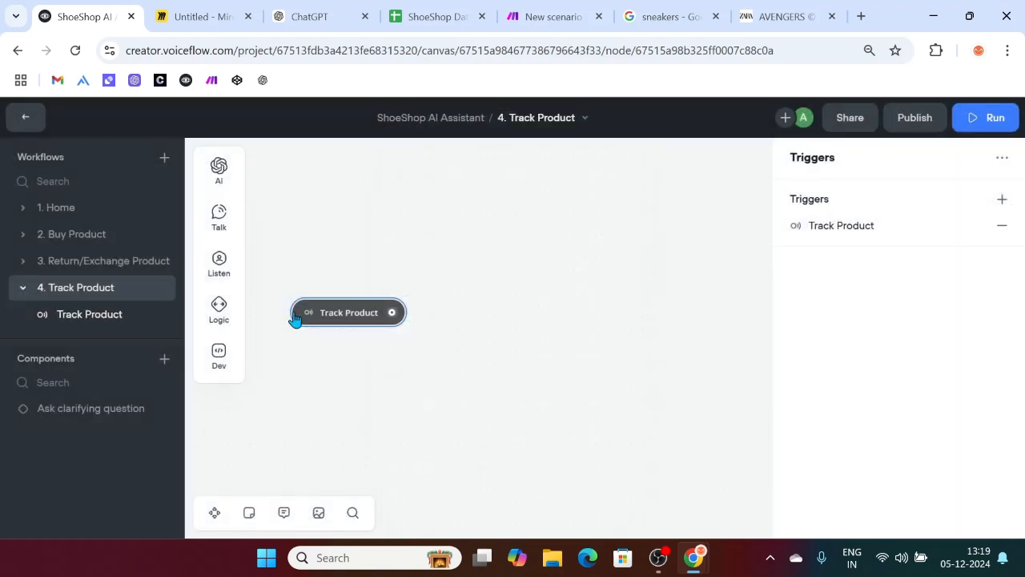
Step: Add a Track Product intent option to Main Options with button 'I want to track my order'
click(60, 213)
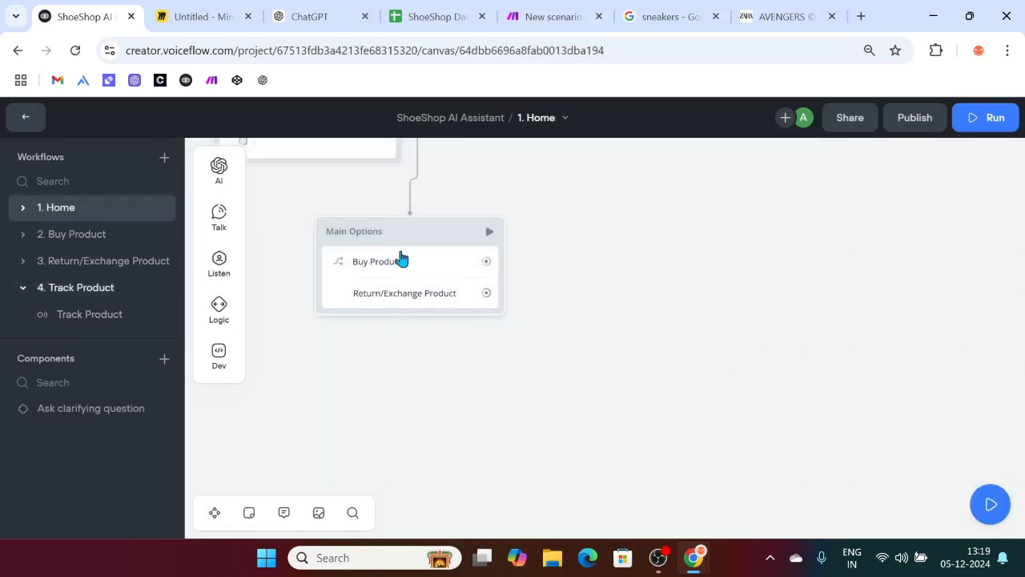
click(400, 262)
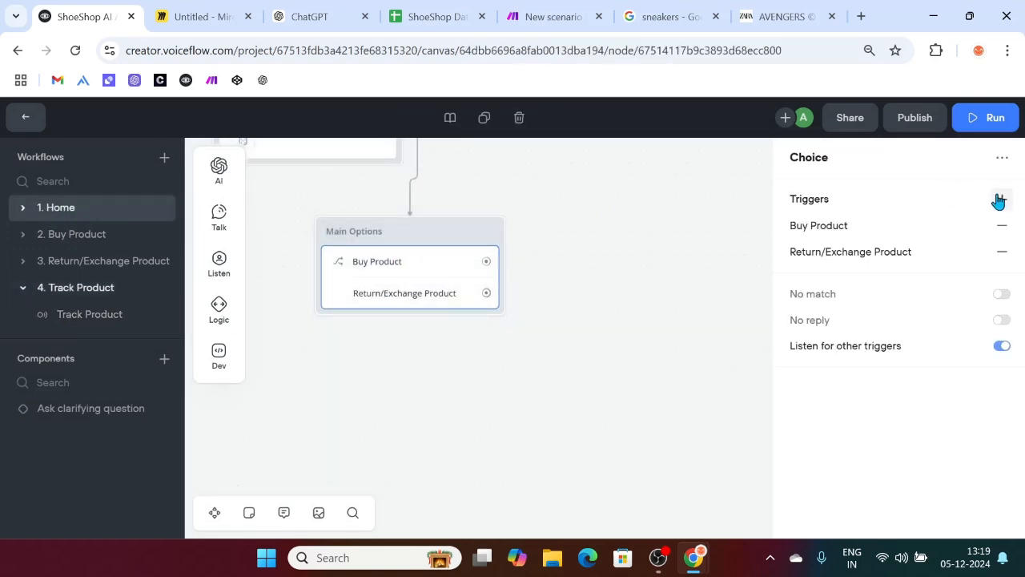
click(1000, 199)
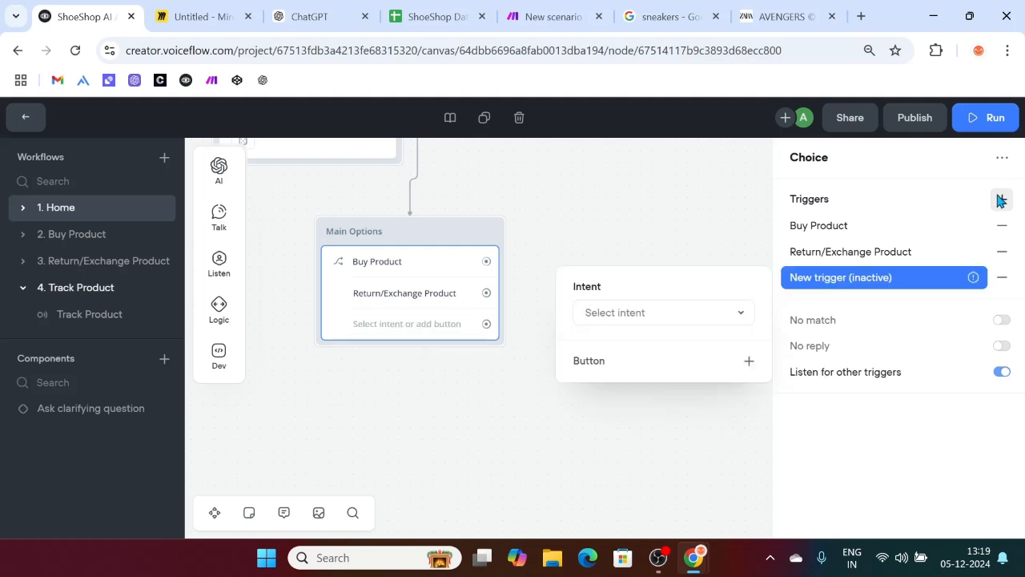
click(633, 322)
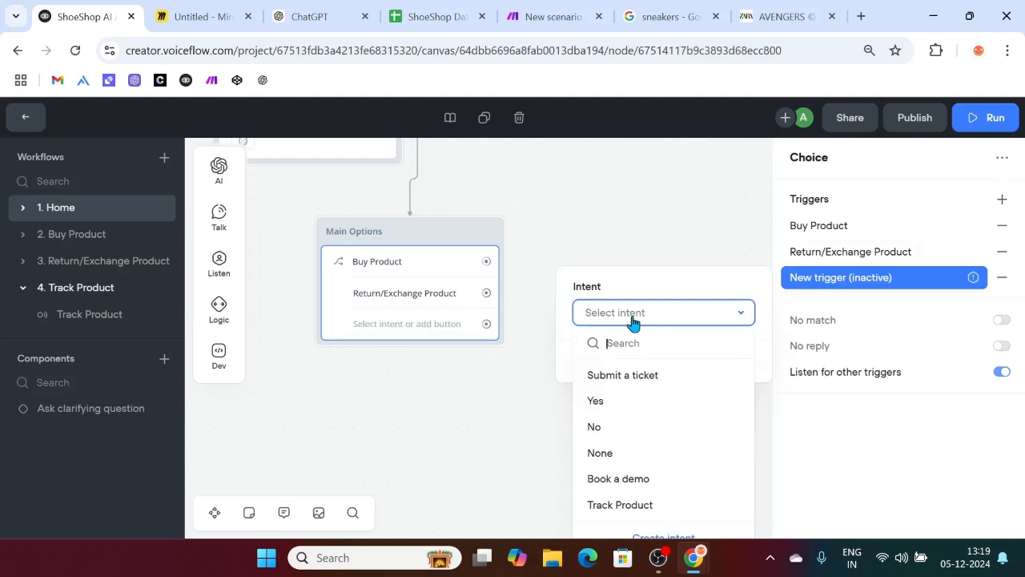
click(663, 506)
click(749, 405)
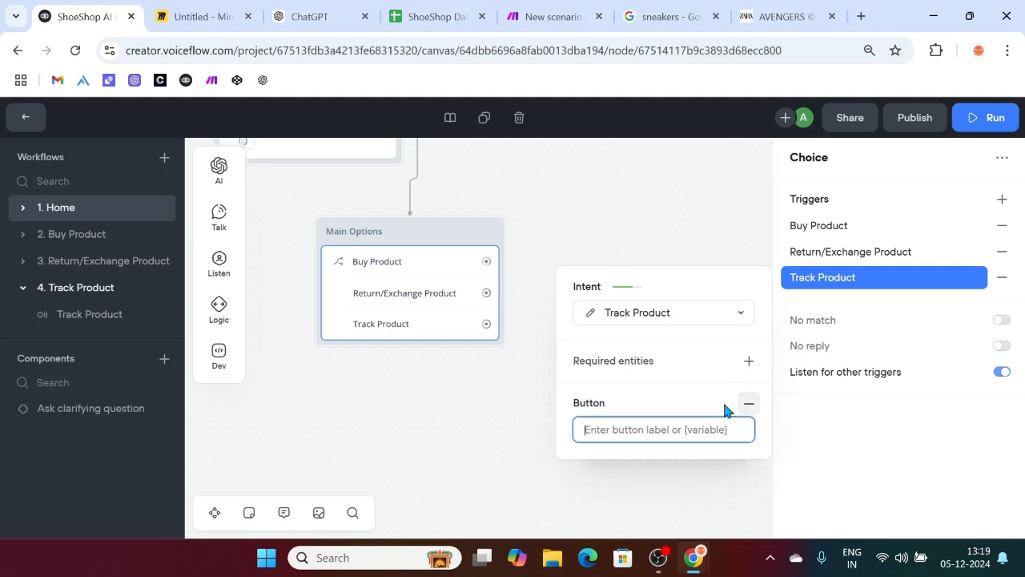
text(d)
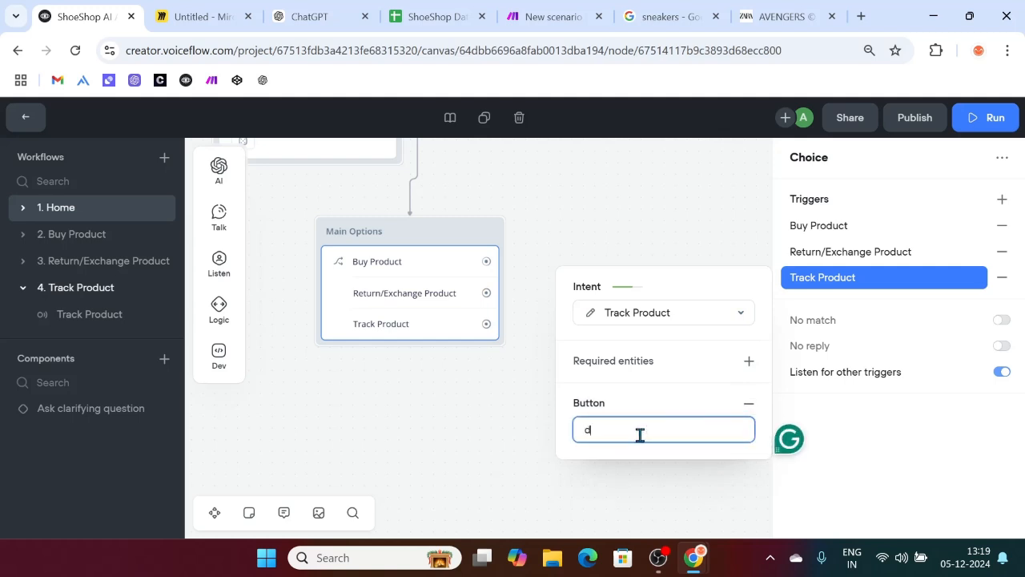
key(BackSpace)
text(I want to track my order)
click(475, 443)
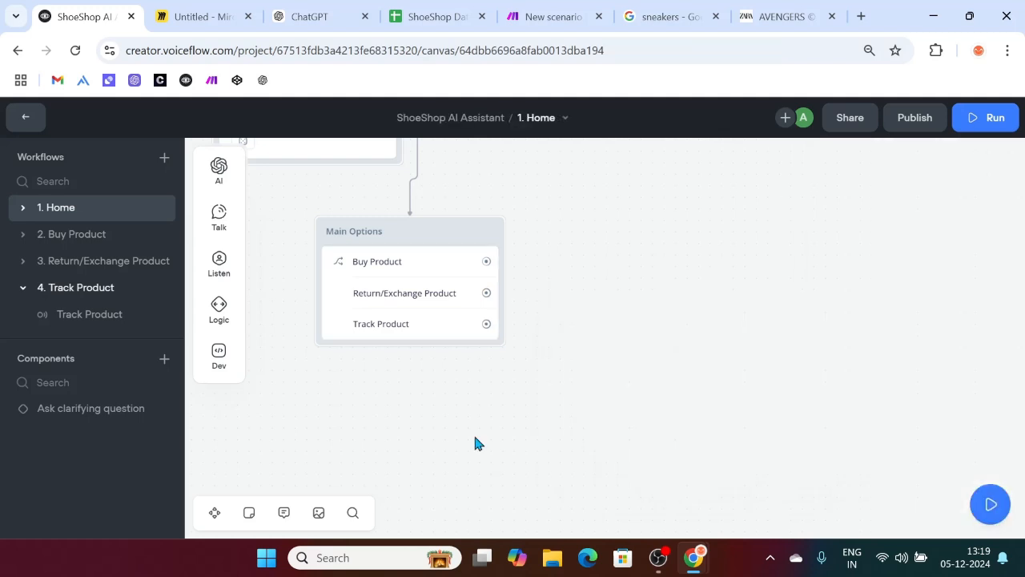
Step: Add a message after the Track Product trigger asking for the order ID to report its status
click(103, 315)
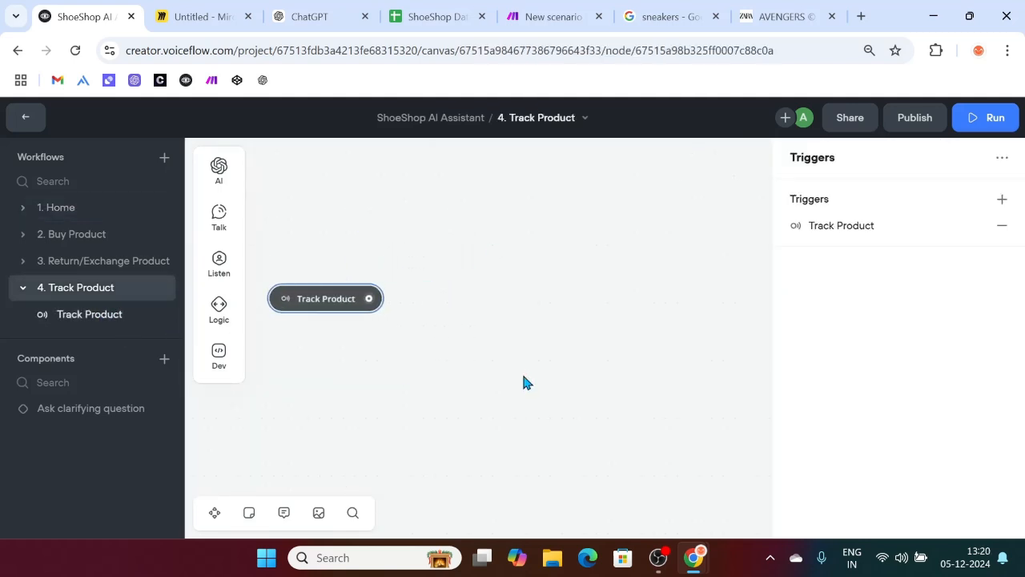
drag(369, 298, 446, 246)
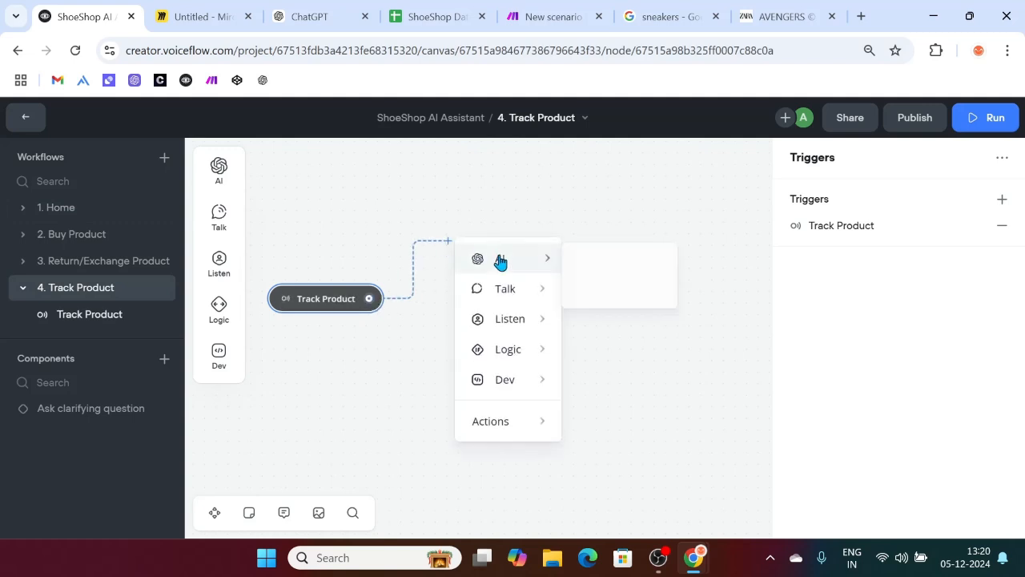
mouse_move(502, 287)
click(615, 298)
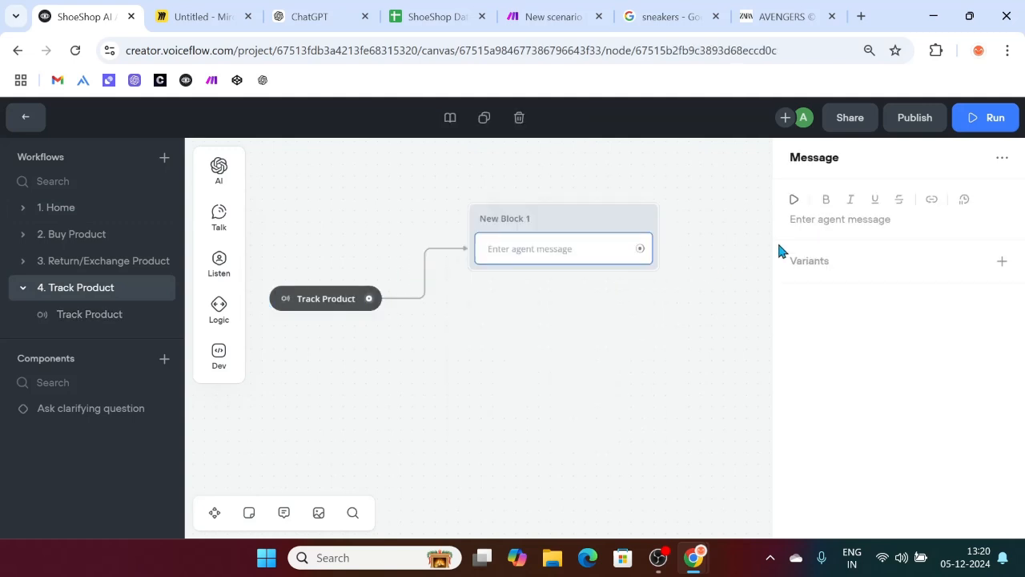
click(807, 221)
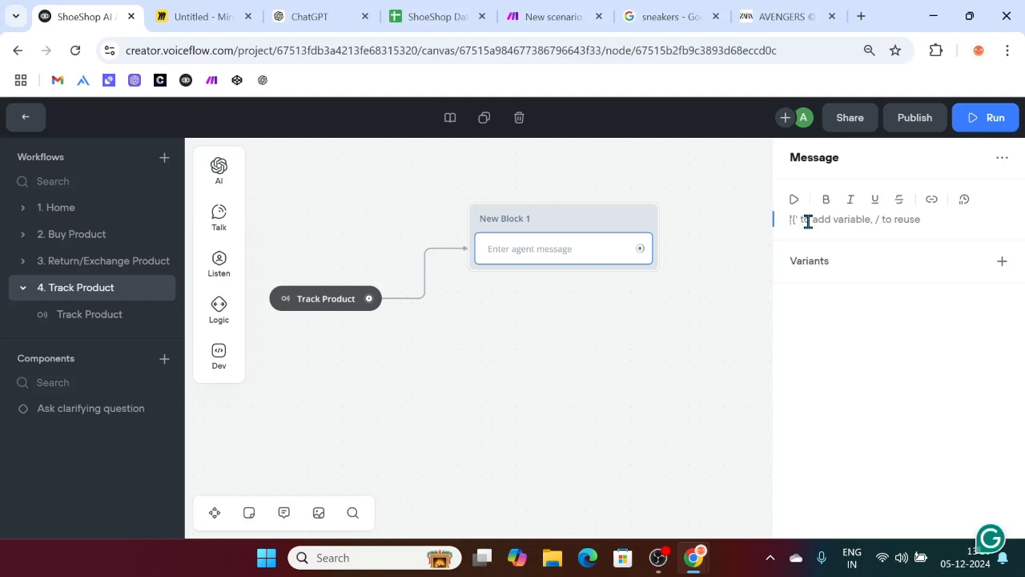
text(I'm here to help you)
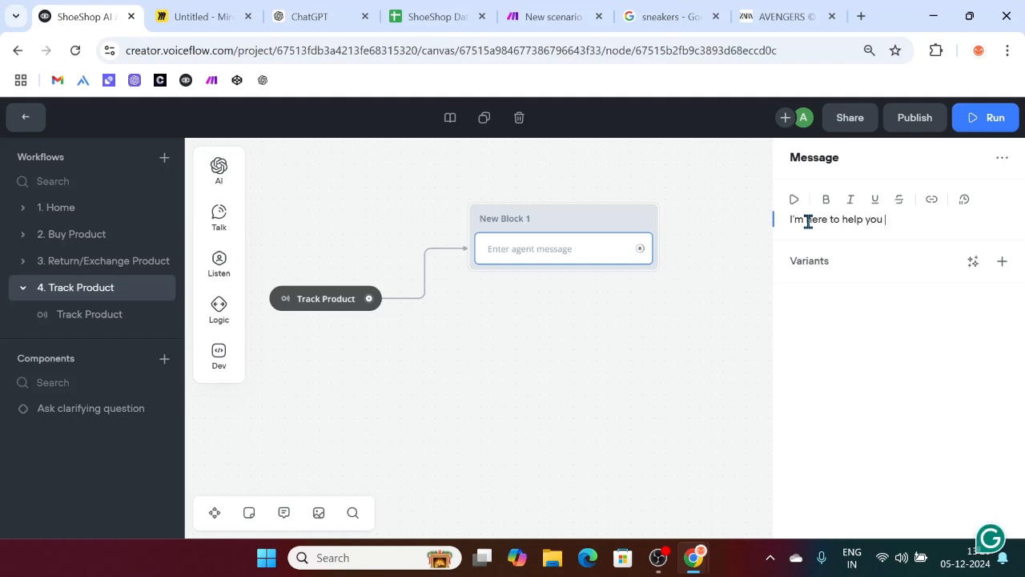
key(BackSpace)
key(BackSpace)
key(BackSpace)
key(BackSpace)
key(BackSpace)
key(BackSpace)
key(BackSpace)
key(BackSpace)
key(BackSpace)
key(BackSpace)
key(BackSpace)
key(BackSpace)
key(BackSpace)
key(BackSpace)
key(BackSpace)
key(BackSpace)
key(BackSpace)
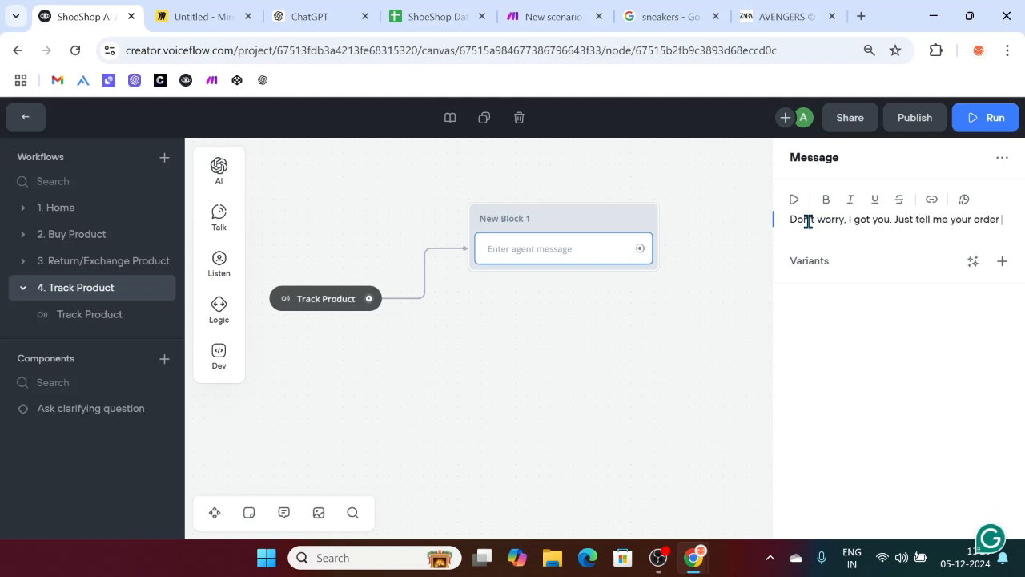
text(D)
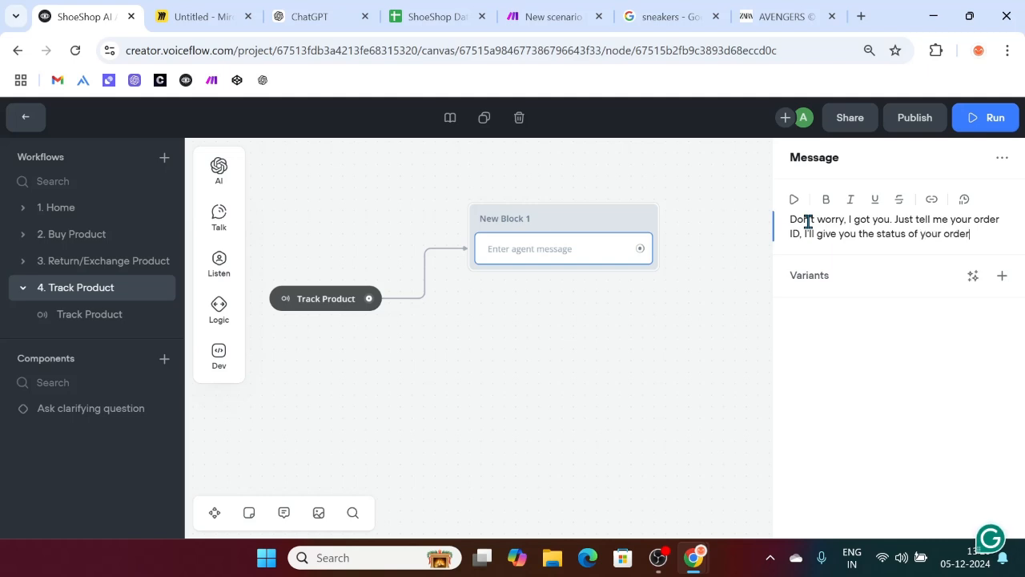
Step: Generate three AI variants of the order-ID request message
click(972, 275)
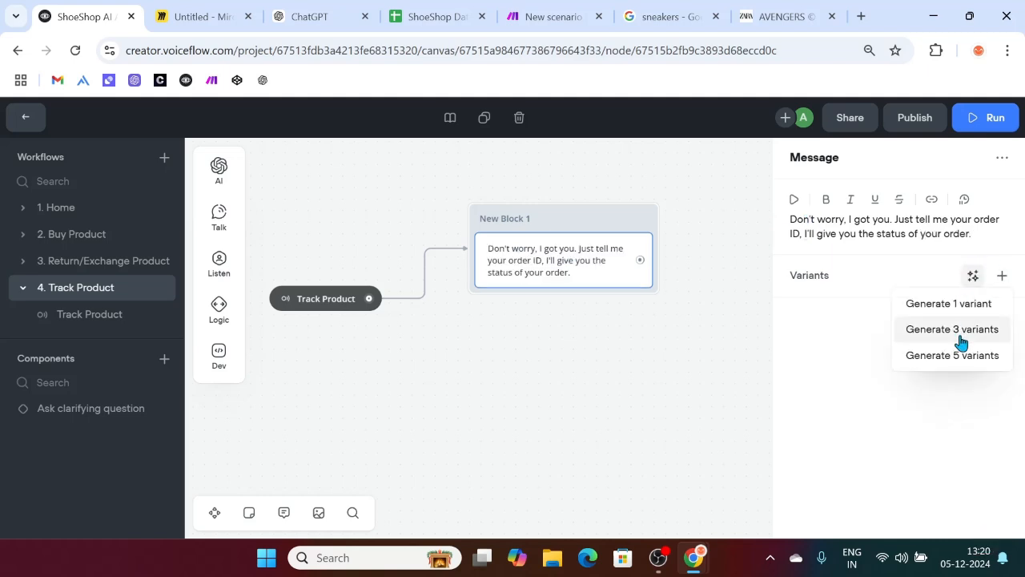
click(962, 329)
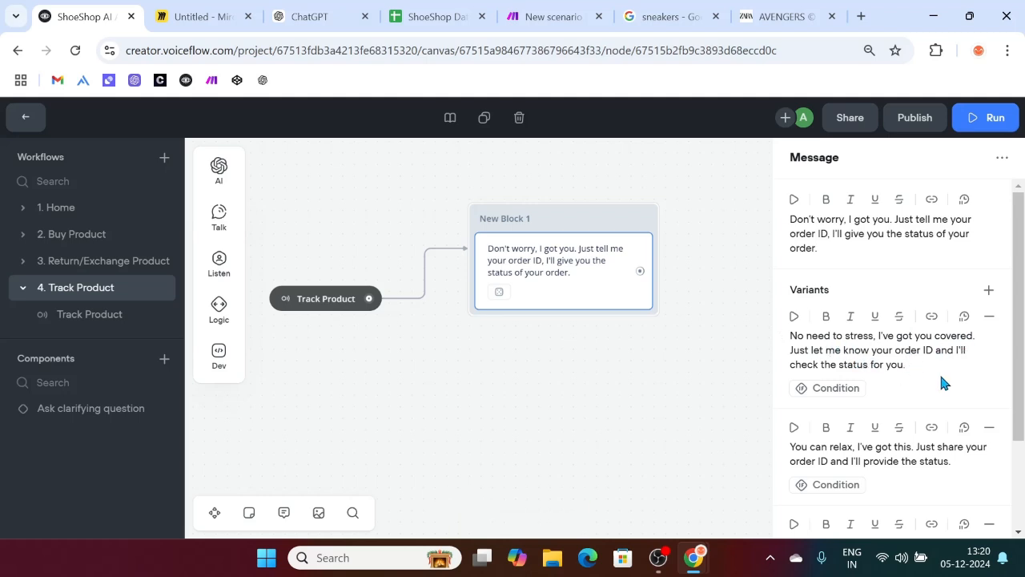
scroll(885, 370, down, 1)
scroll(921, 440, down, 3)
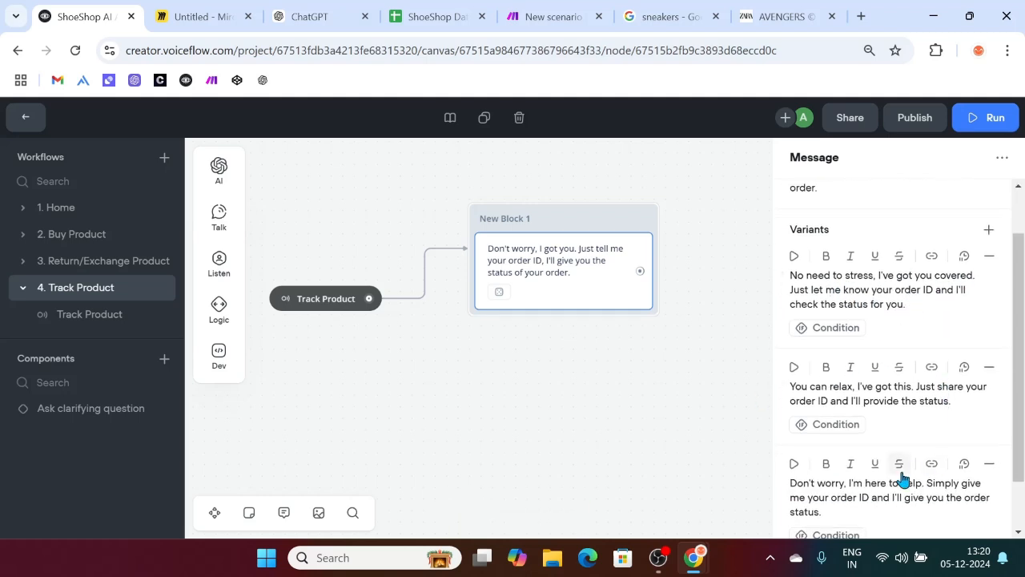
click(514, 423)
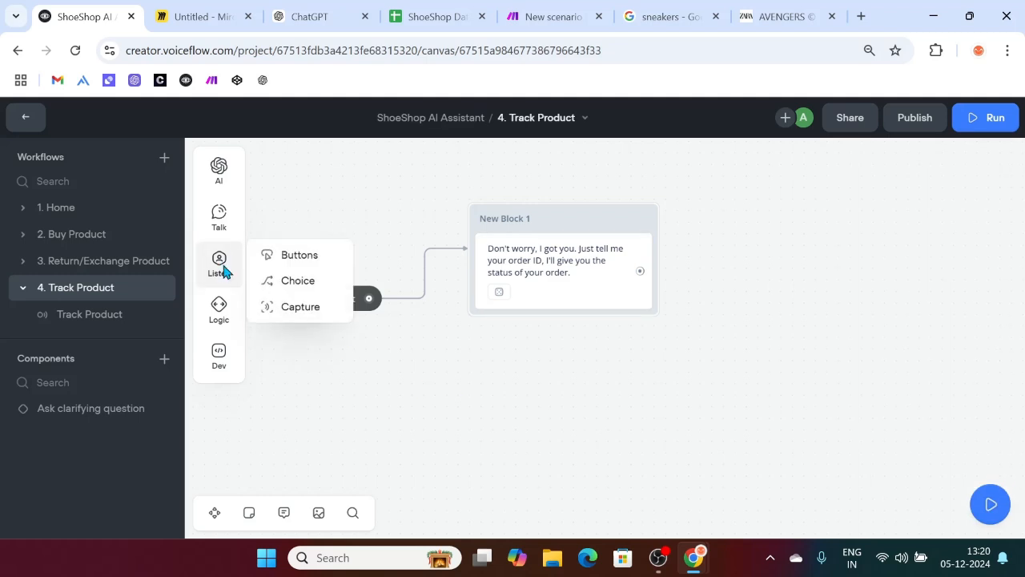
Step: Add a capture step under the message in New Block 1 that captures the Order_ID entity
mouse_move(220, 267)
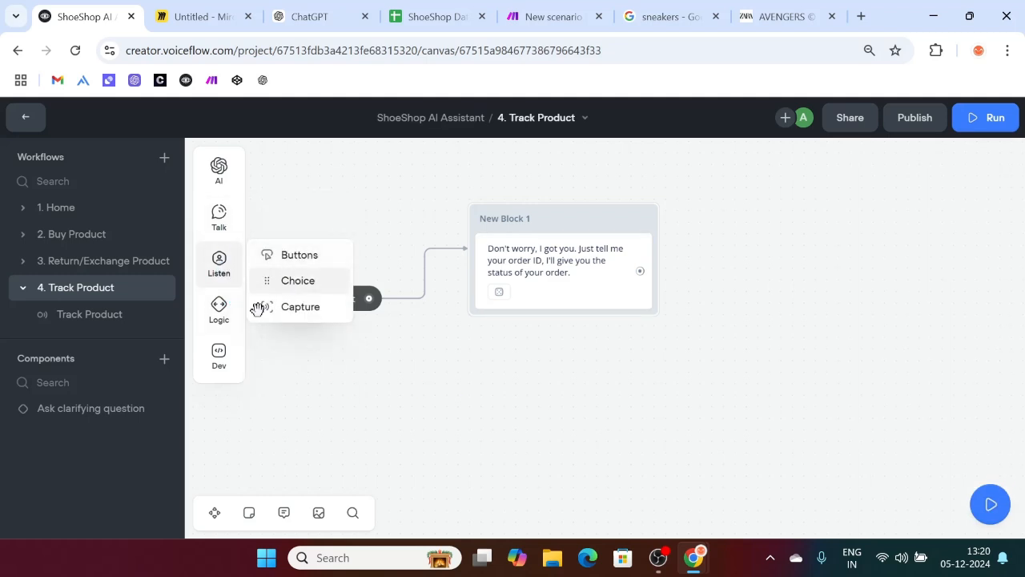
drag(292, 301, 524, 319)
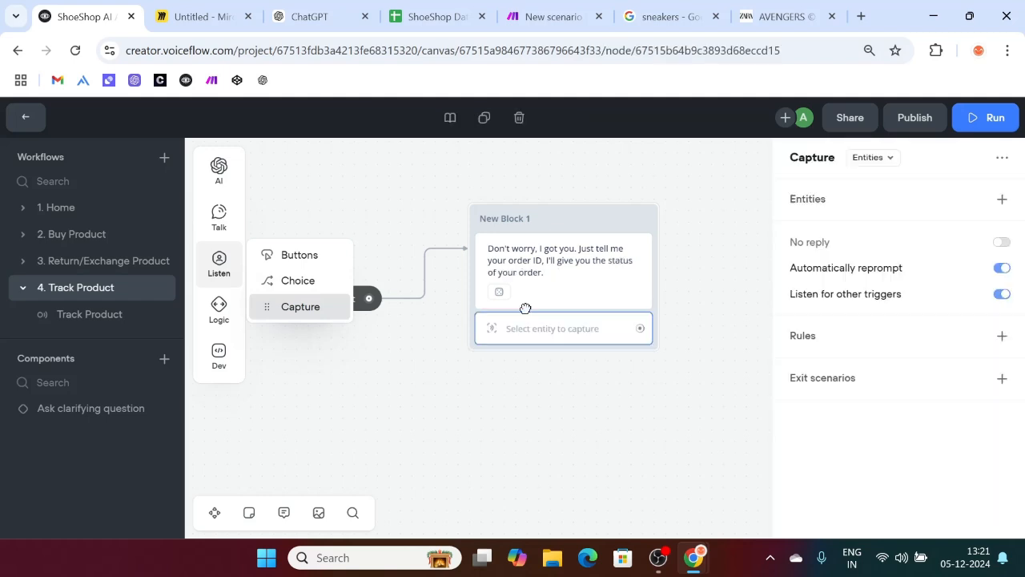
click(1000, 200)
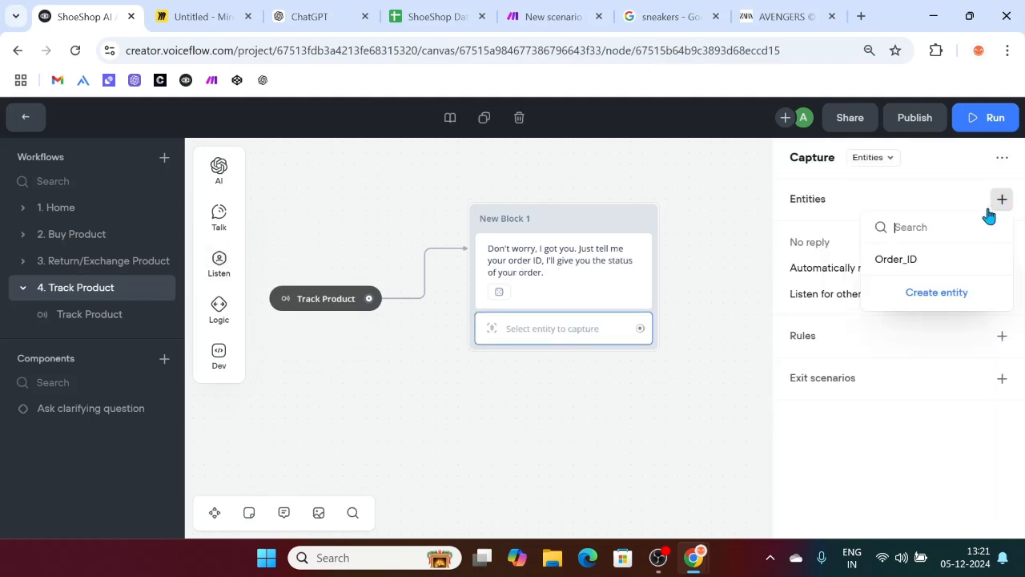
click(911, 263)
scroll(587, 417, right, 5)
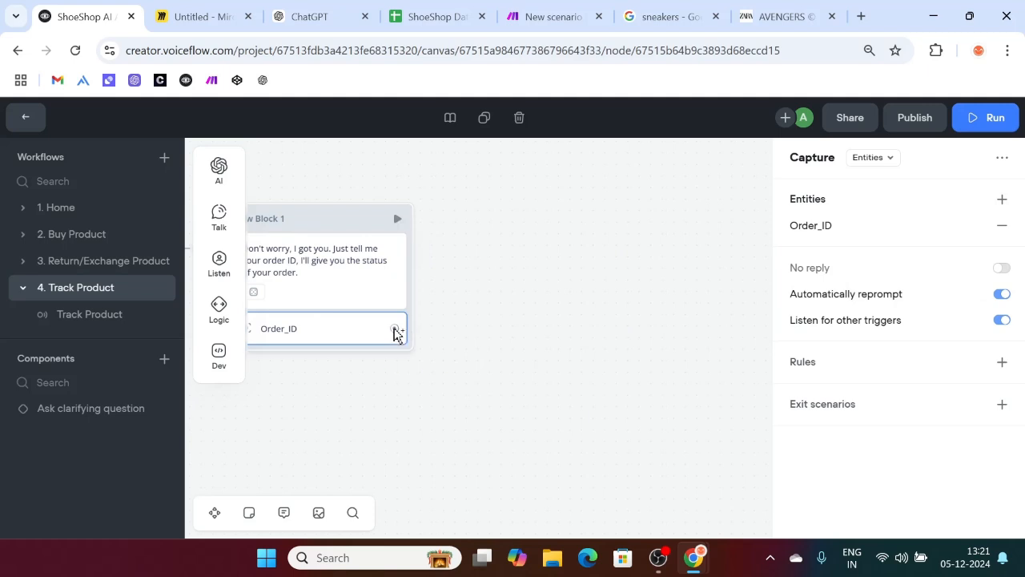
Step: Connect an API request step after the Order_ID capture
drag(394, 328, 518, 201)
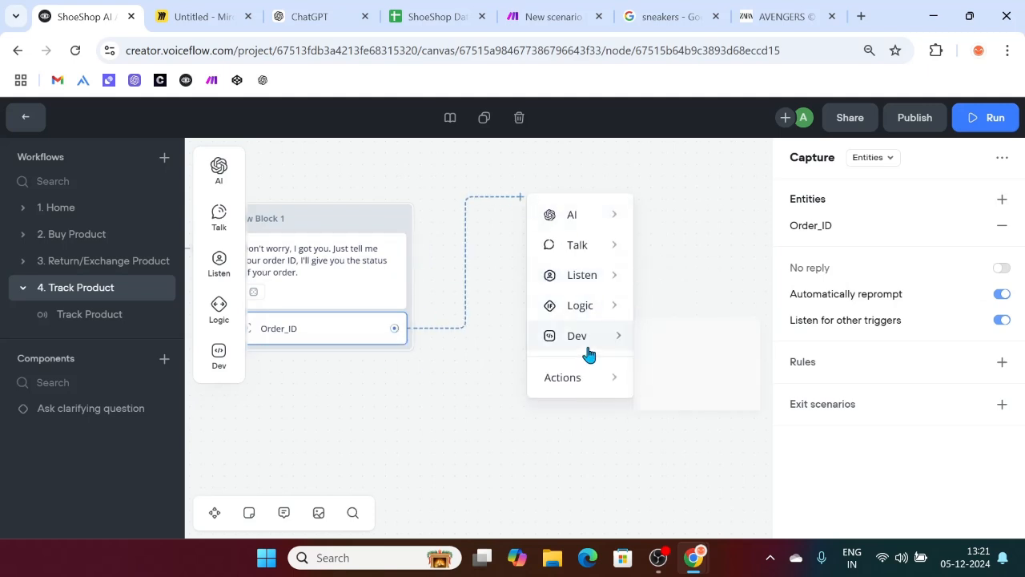
mouse_move(592, 353)
click(691, 376)
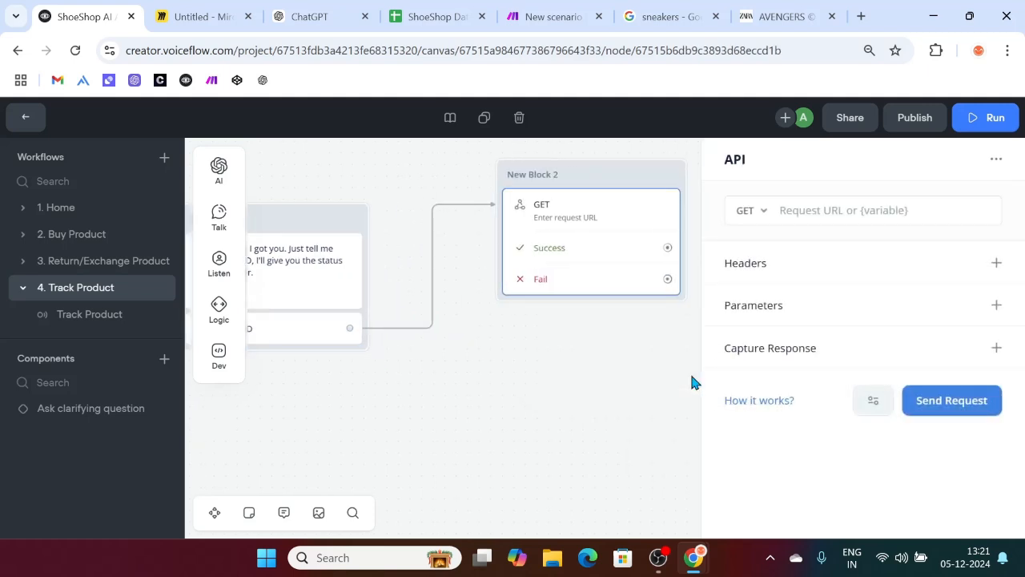
Step: Copy the Make webhook's address and paste it as the API request URL
click(533, 14)
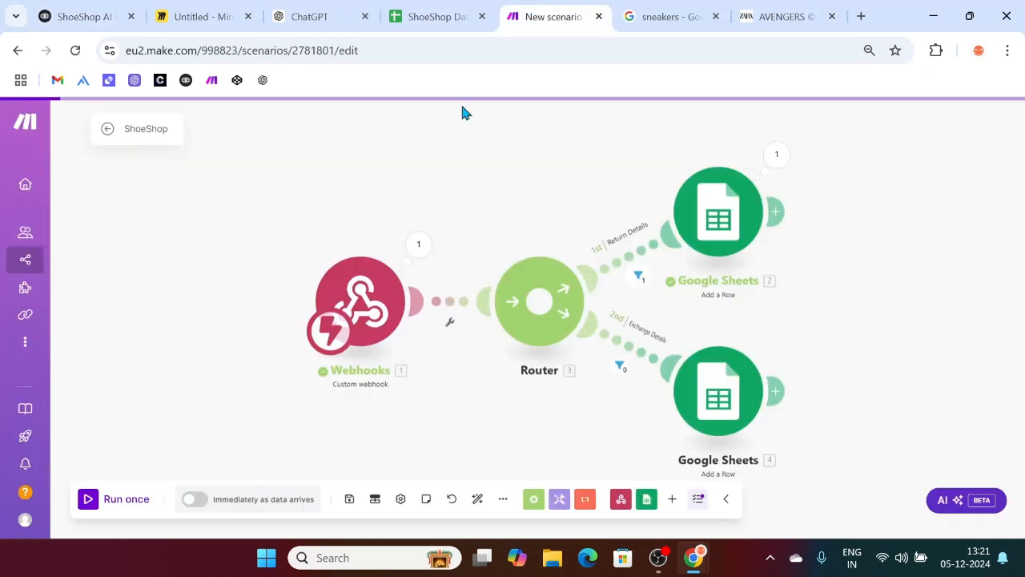
click(402, 294)
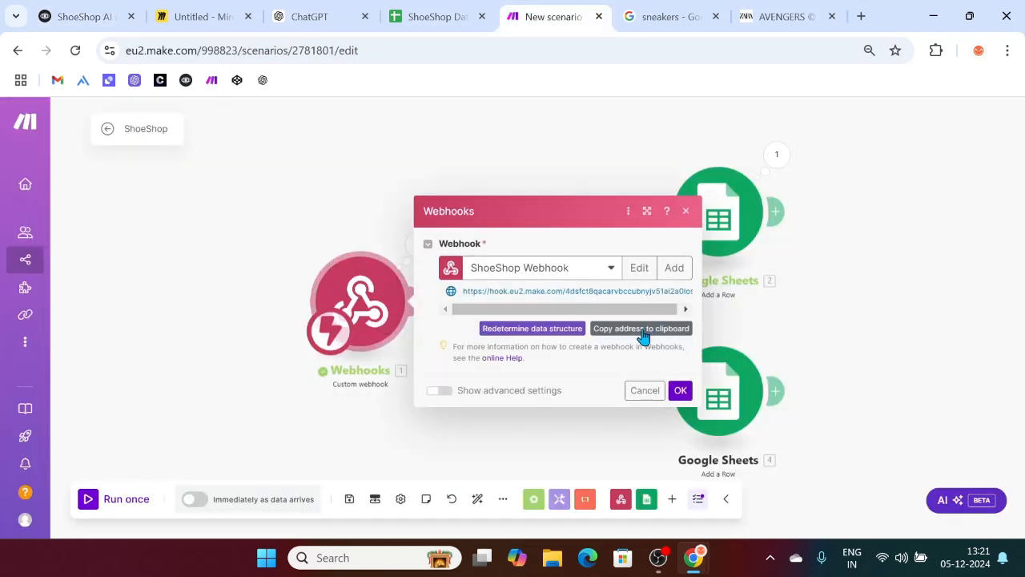
click(643, 331)
click(81, 16)
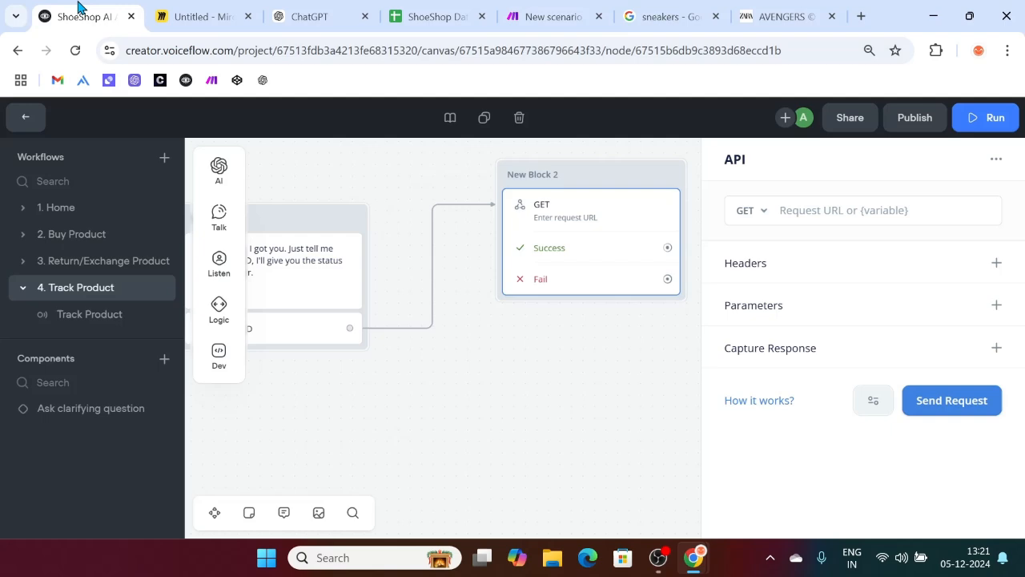
click(782, 209)
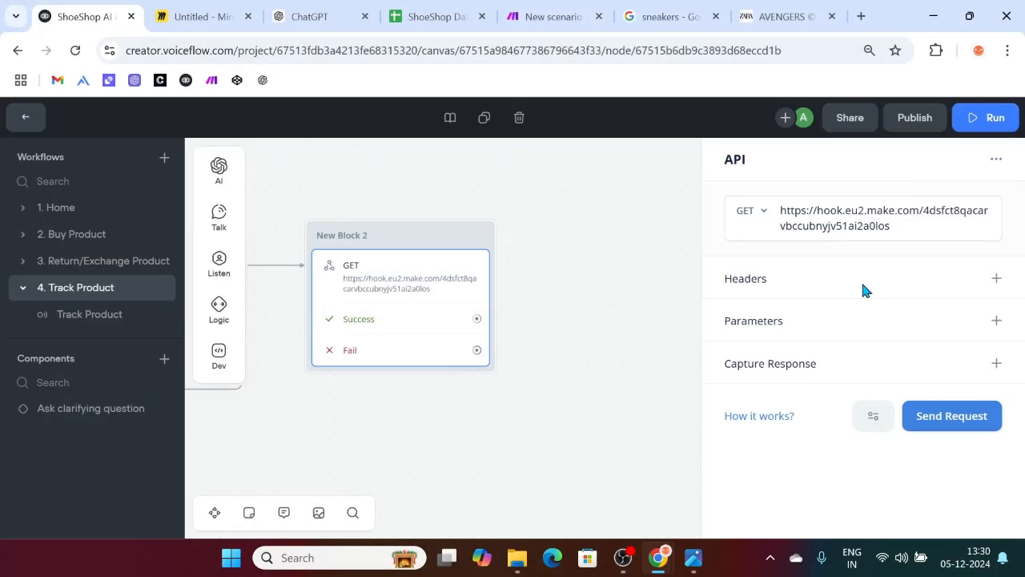
Step: Add a query parameter 'Order ID' with value {Order_ID} and close the request settings
click(985, 321)
click(796, 362)
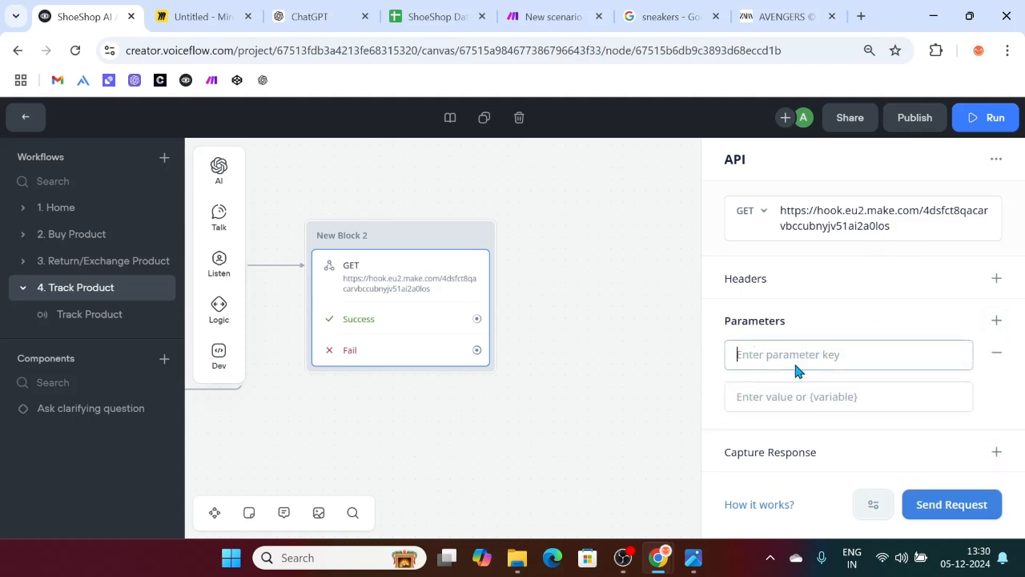
text(Or)
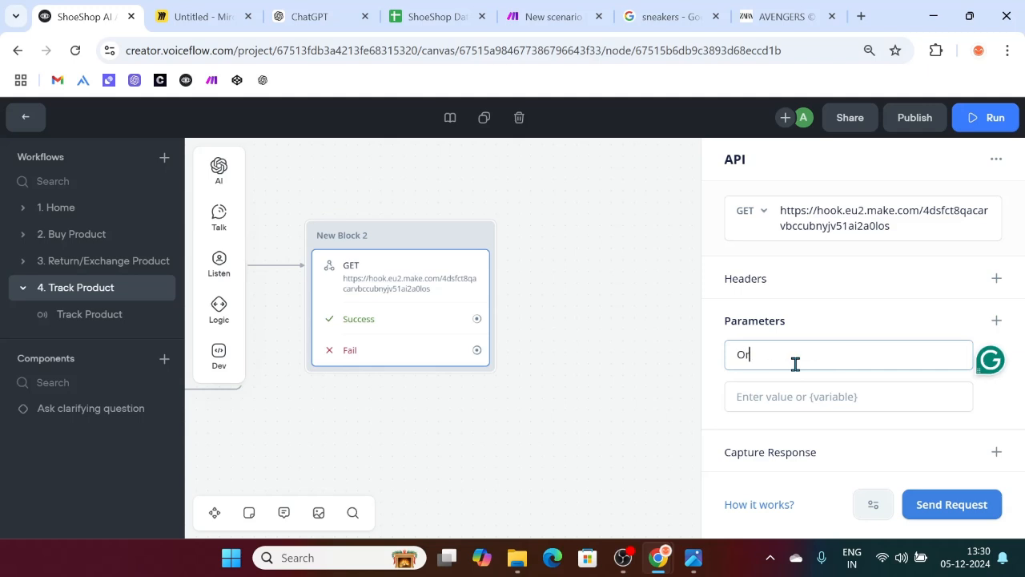
text(der ID)
click(759, 402)
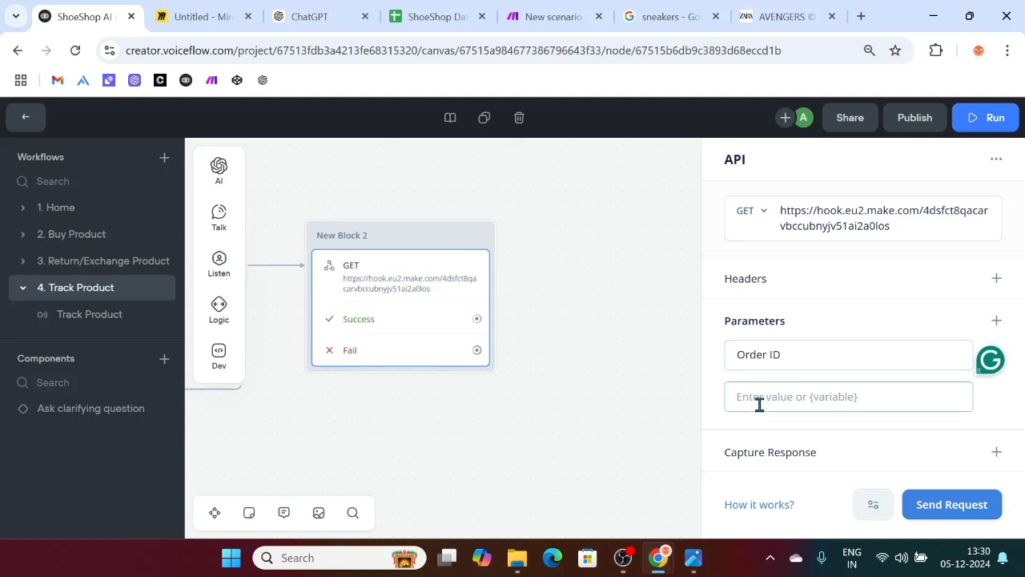
text({or)
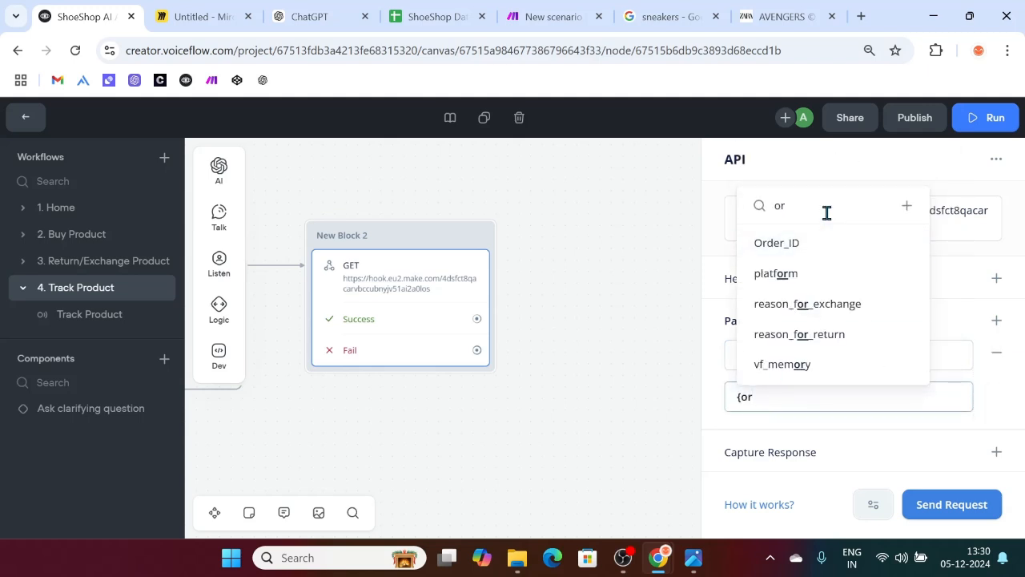
click(798, 244)
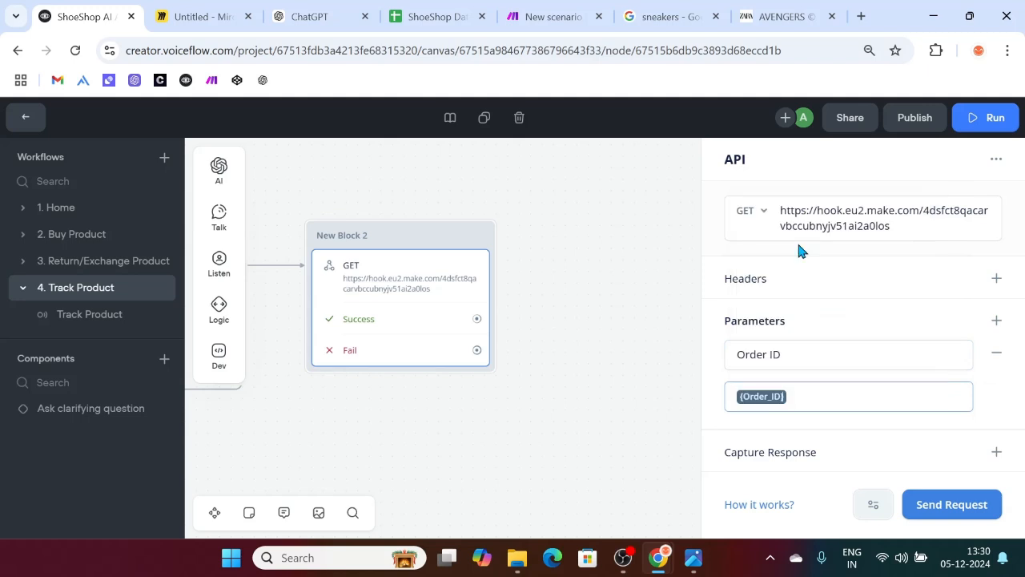
click(613, 391)
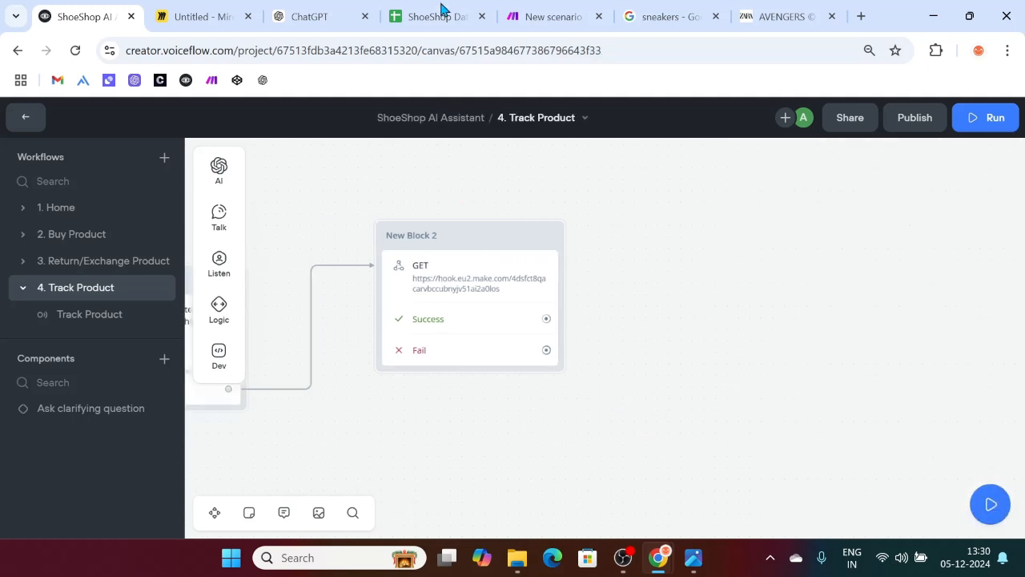
click(541, 16)
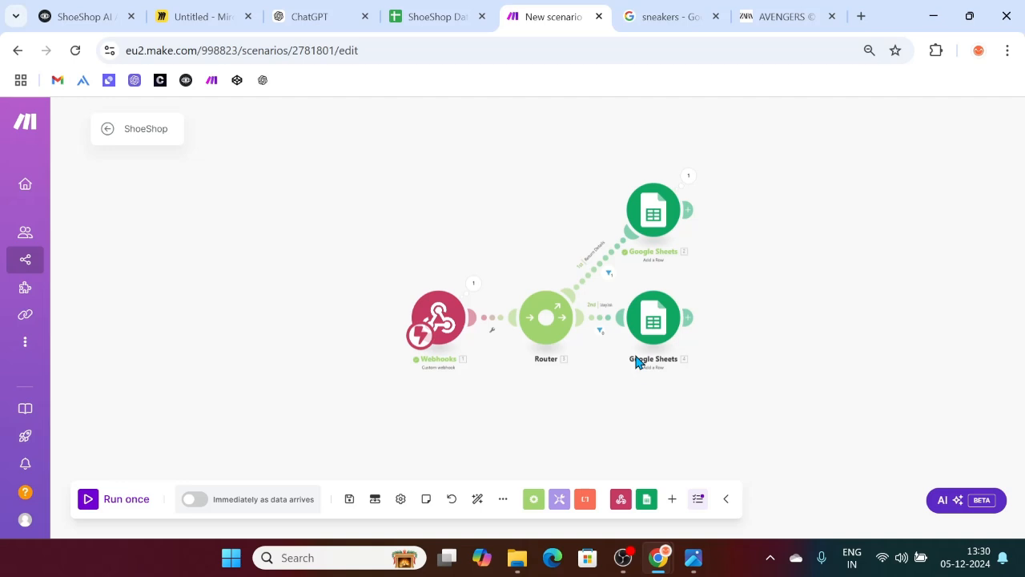
Step: Auto-align the scenario and add a Google Sheets Search Rows (Advanced) module on a third Router route
click(475, 497)
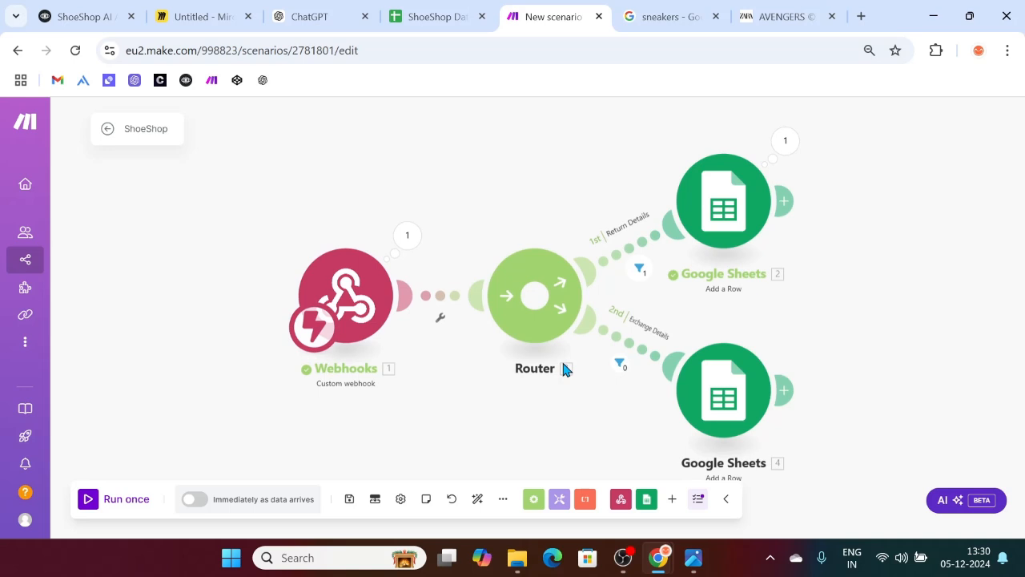
click(535, 298)
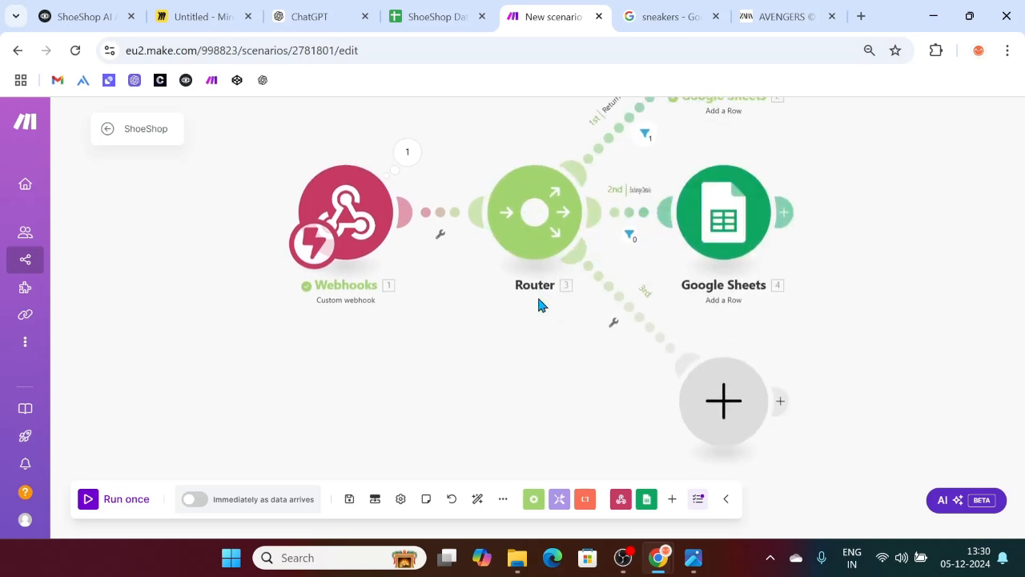
click(725, 400)
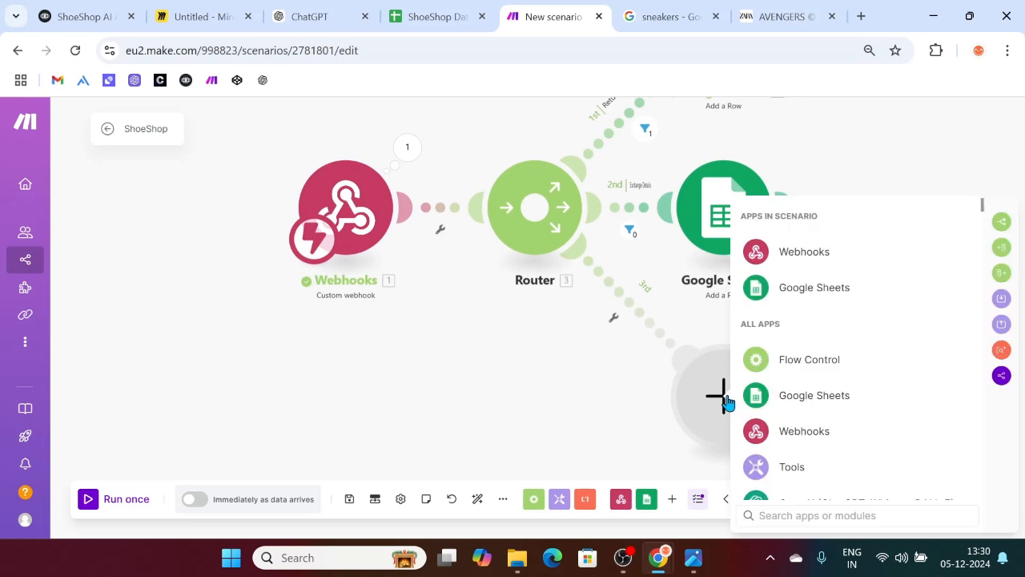
click(805, 292)
scroll(825, 384, down, 2)
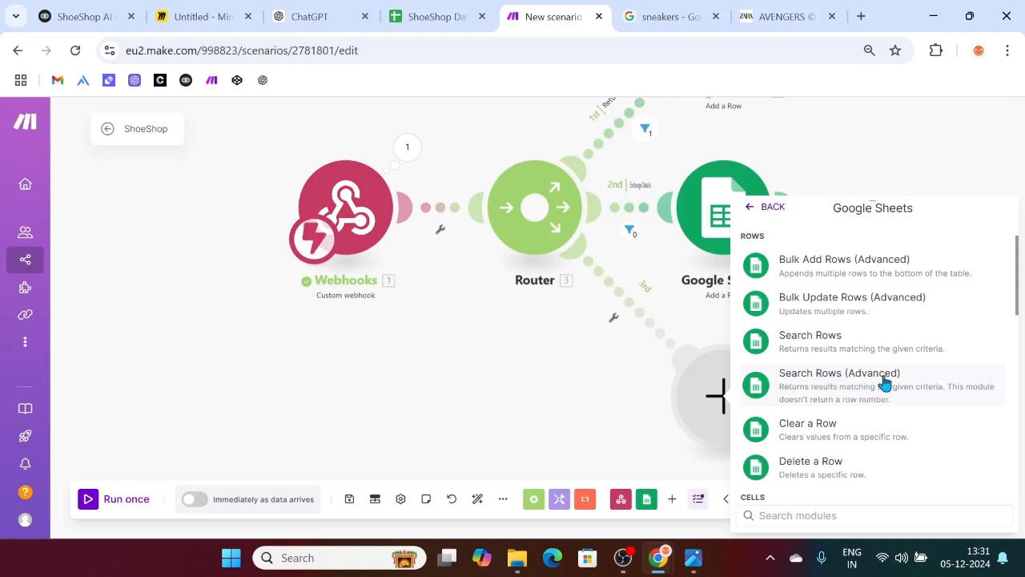
click(871, 385)
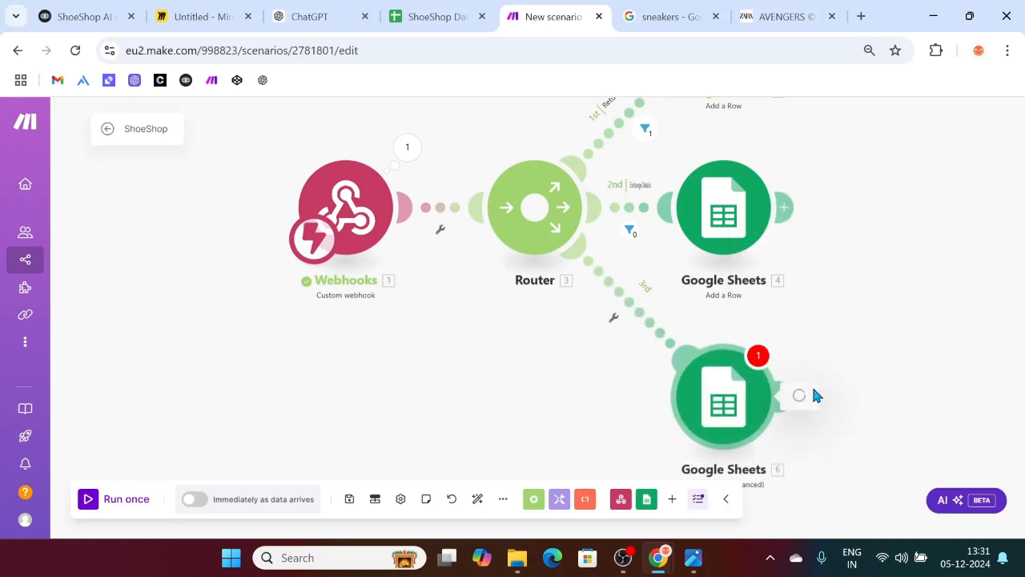
Step: Point the module at the ShoeShop Database spreadsheet's Order Details sheet
click(824, 362)
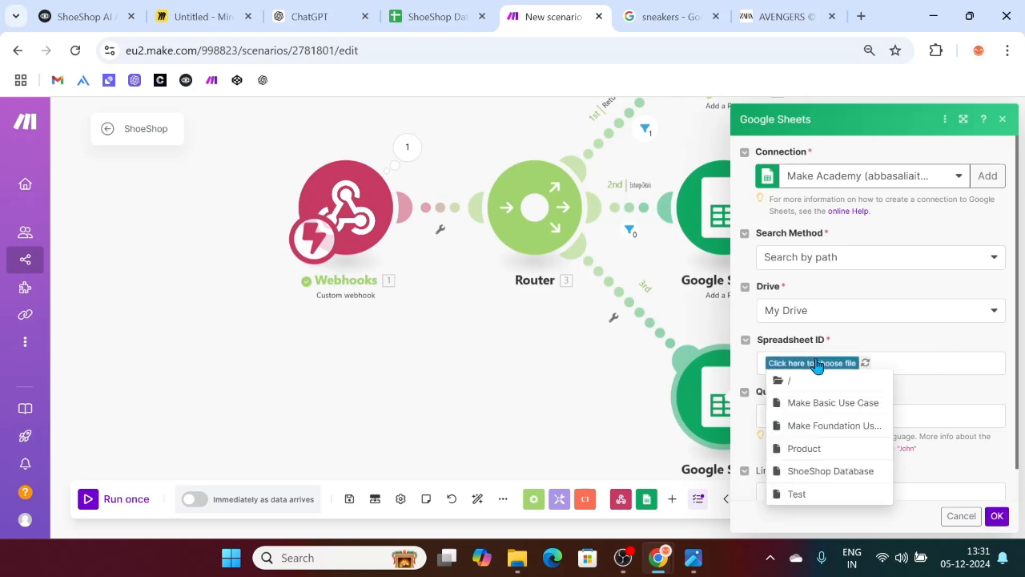
click(814, 472)
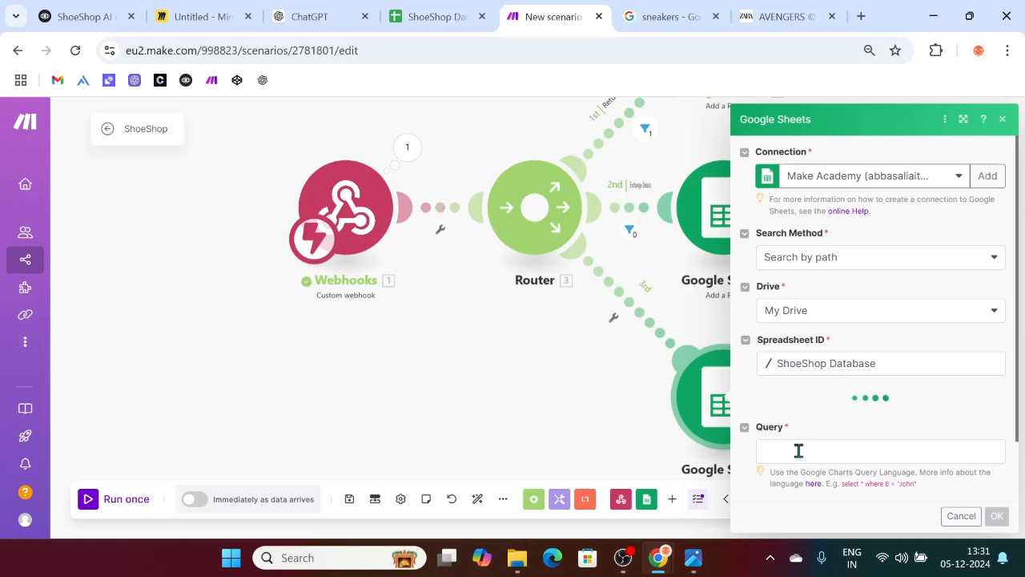
click(795, 417)
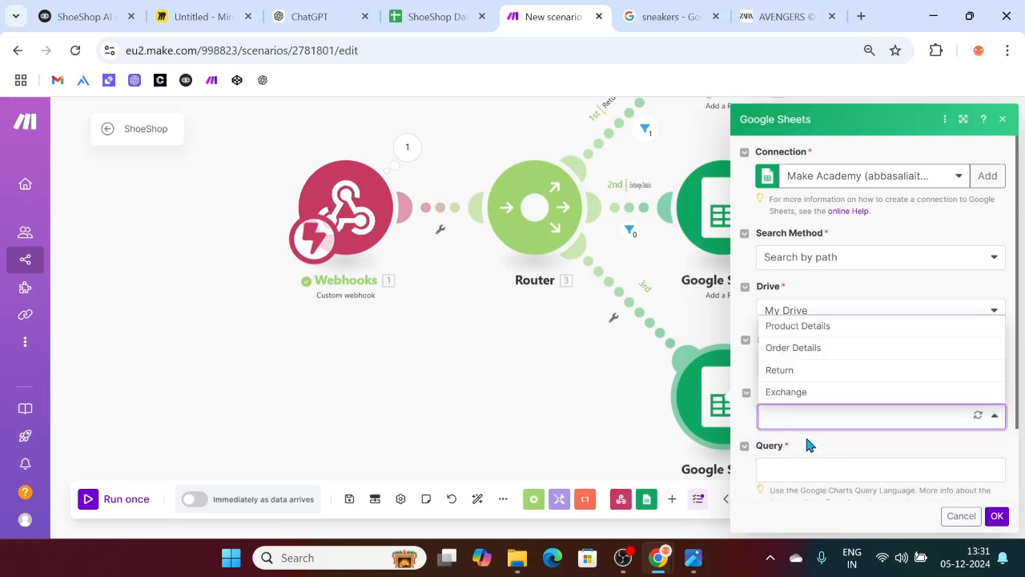
click(798, 350)
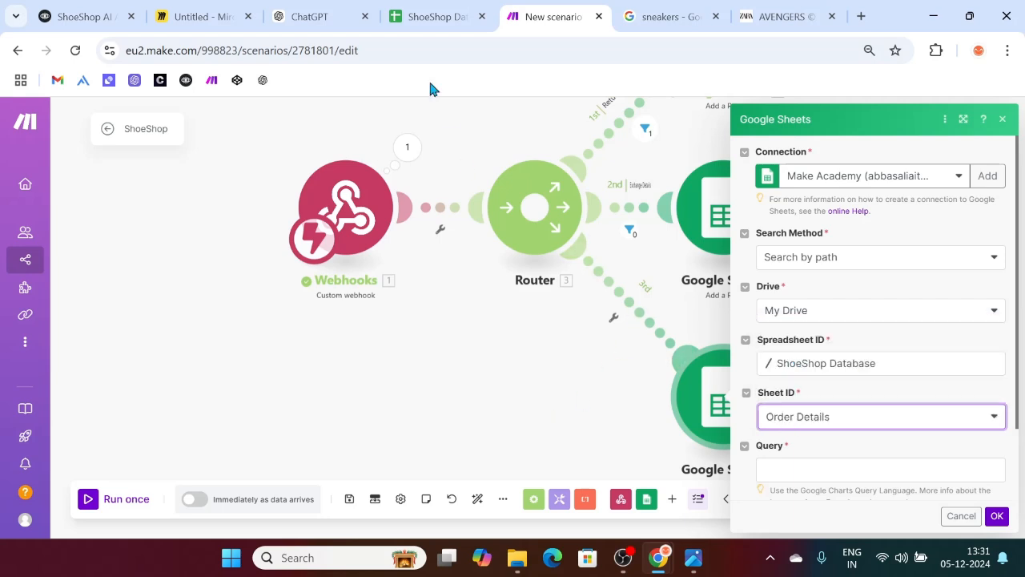
click(415, 14)
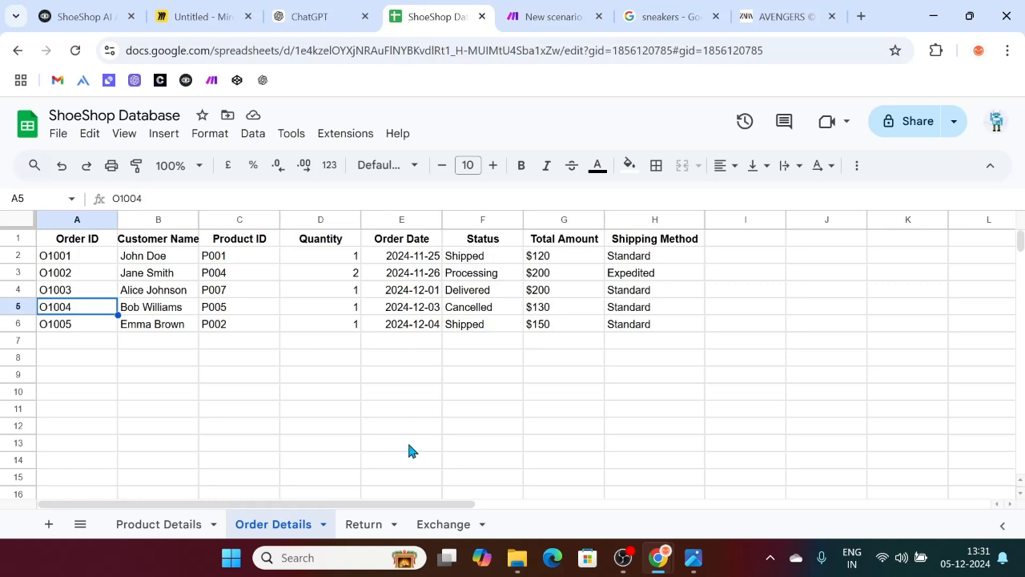
Step: Inspect the Return sheet's data row A2:C2, then go back to Order Details
click(357, 523)
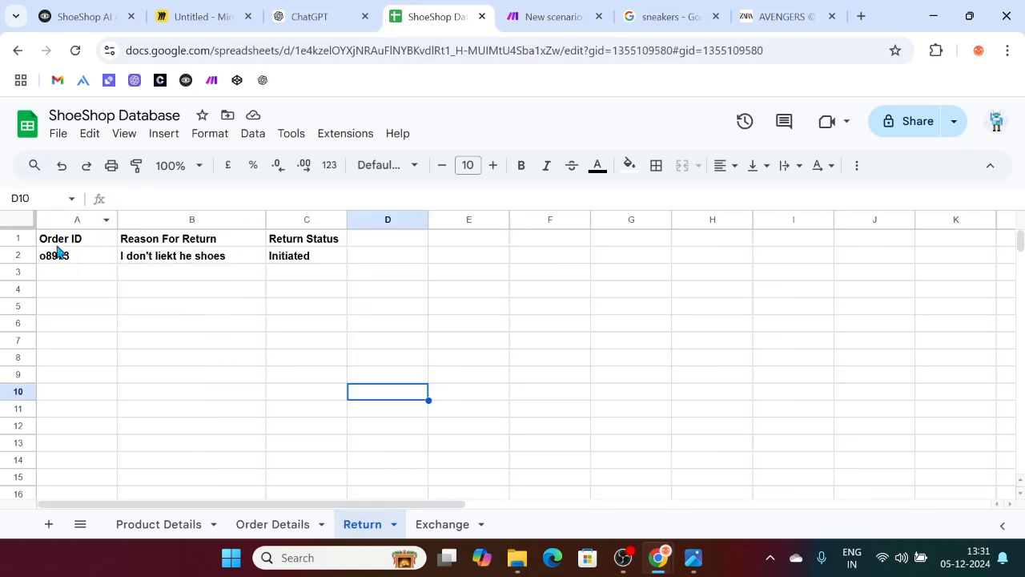
drag(310, 261, 96, 257)
click(271, 525)
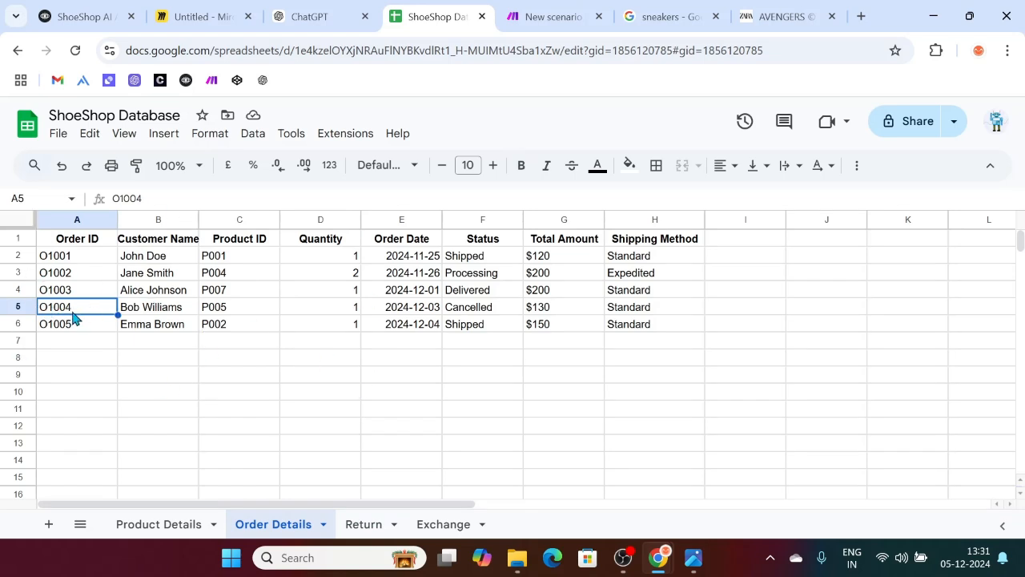
Step: Review the Status (F5, Cancelled) and Shipping Method (H5) cells, then return to Make
click(461, 311)
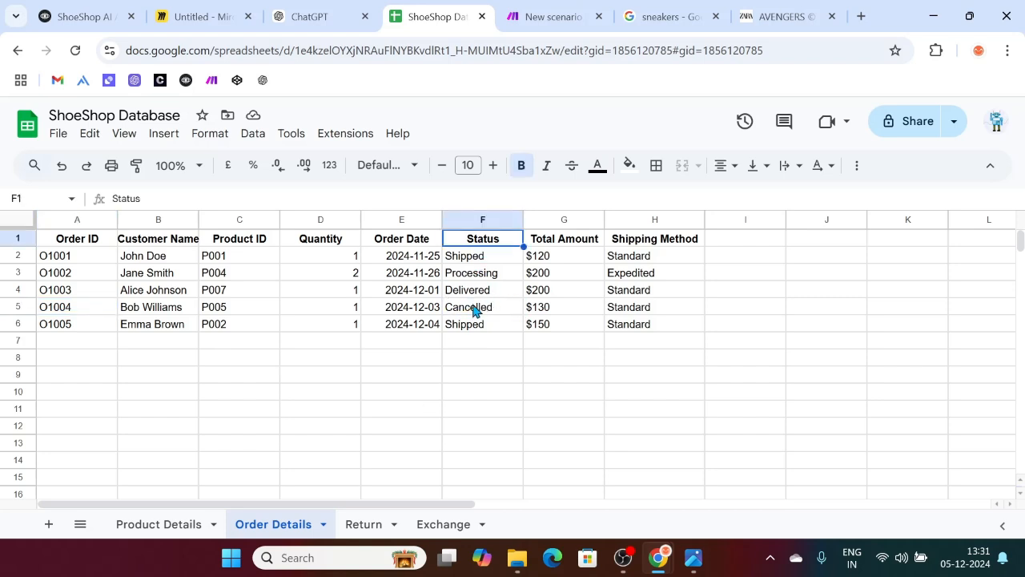
click(639, 305)
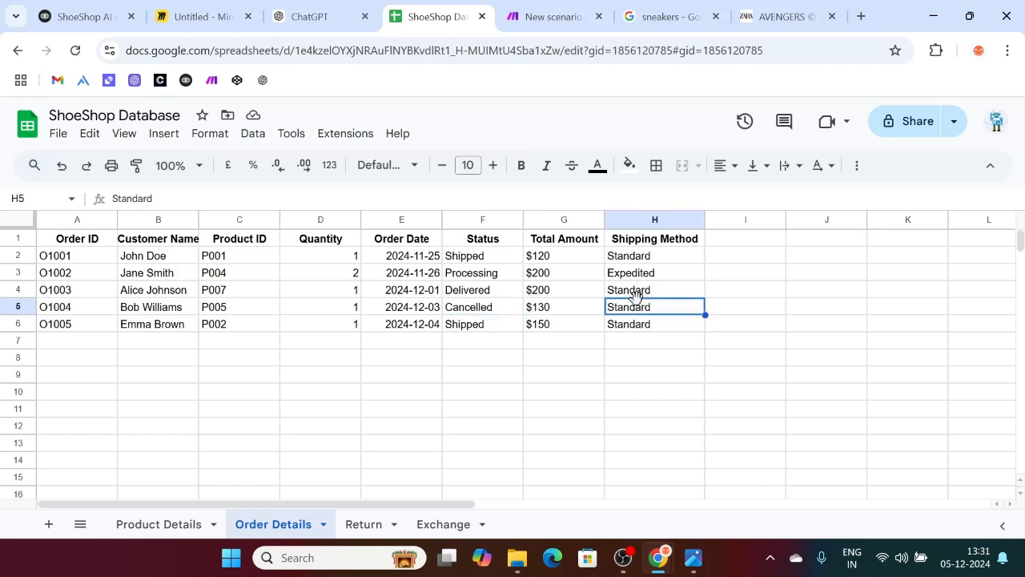
click(490, 309)
click(630, 309)
click(480, 312)
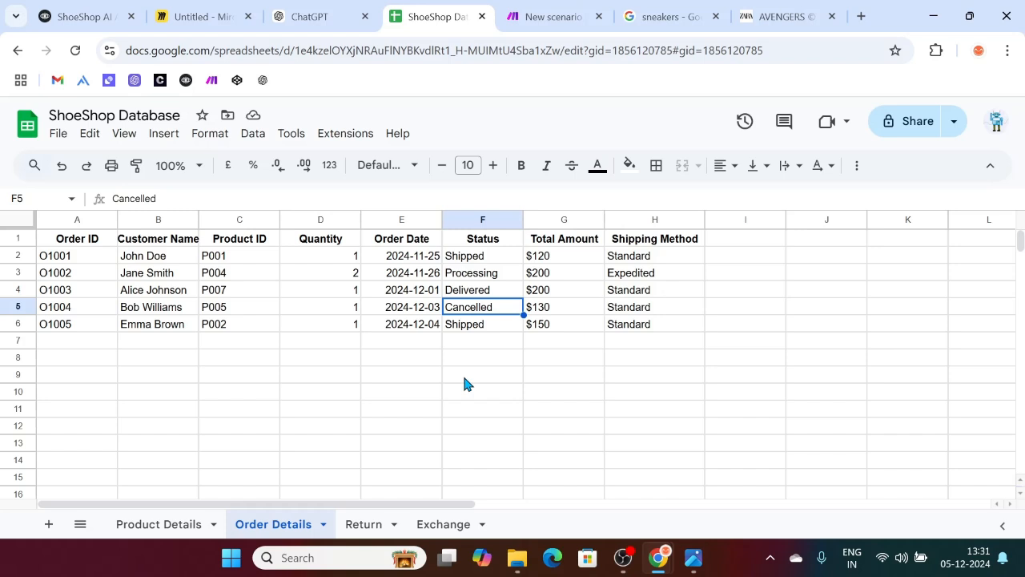
click(630, 309)
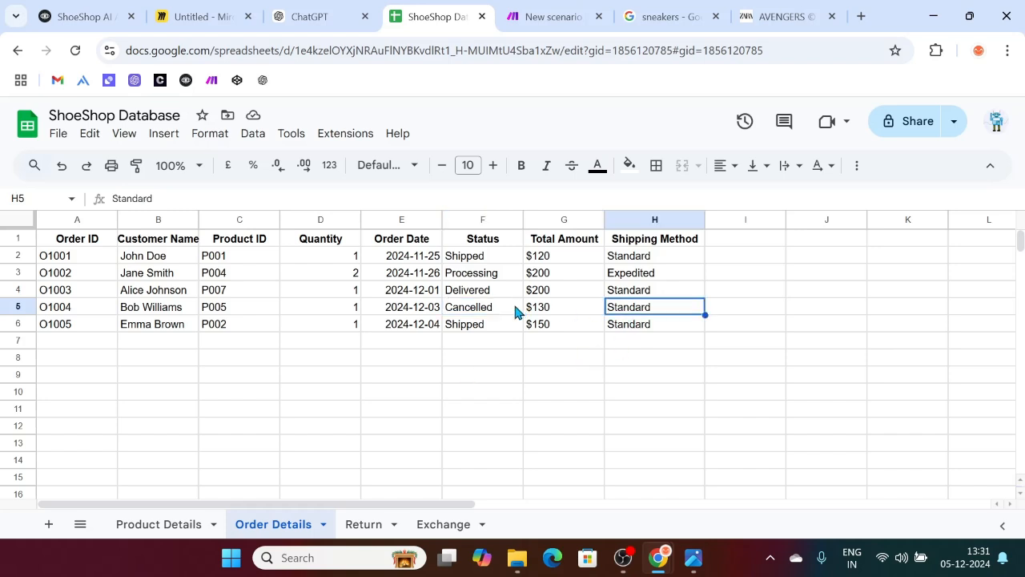
click(494, 312)
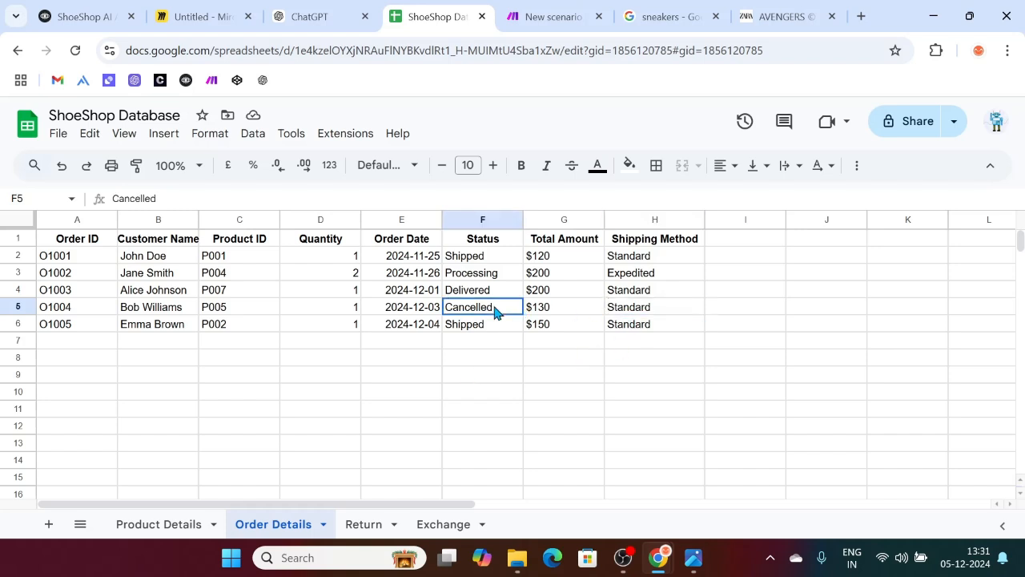
click(531, 13)
Step: Begin the Search Rows query with 'select *' in lowercase
scroll(849, 400, down, 2)
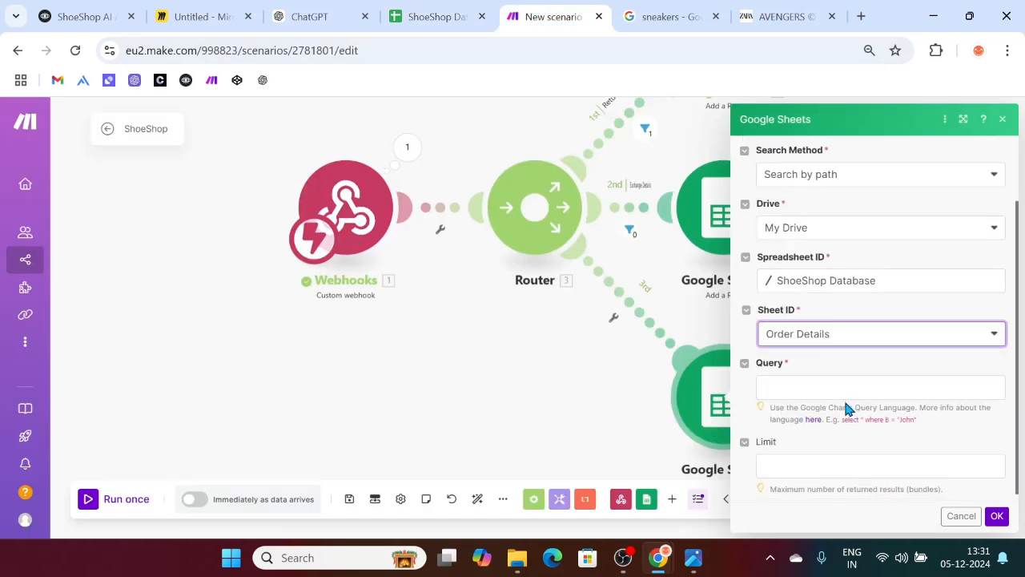
click(792, 383)
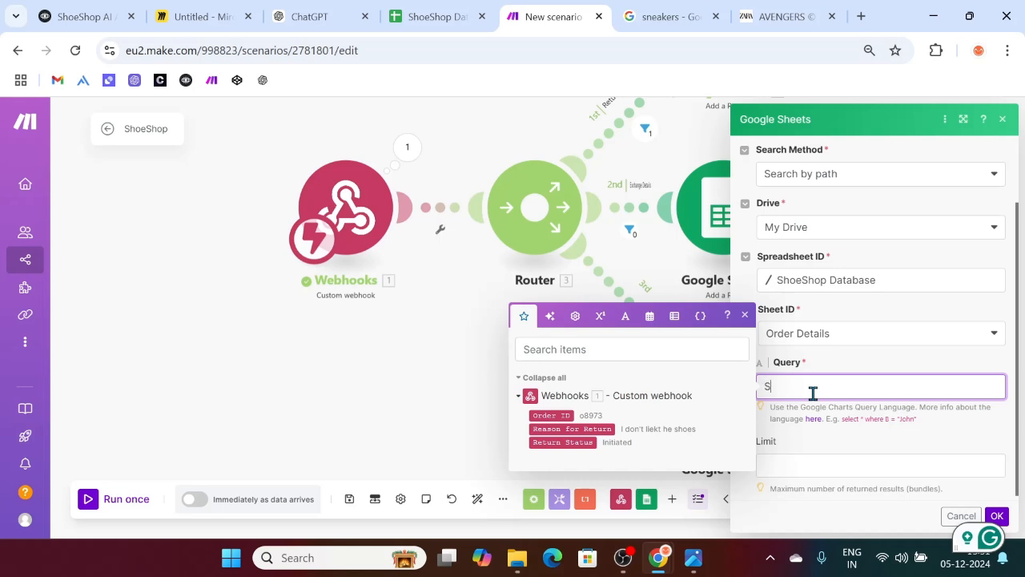
text(Select *)
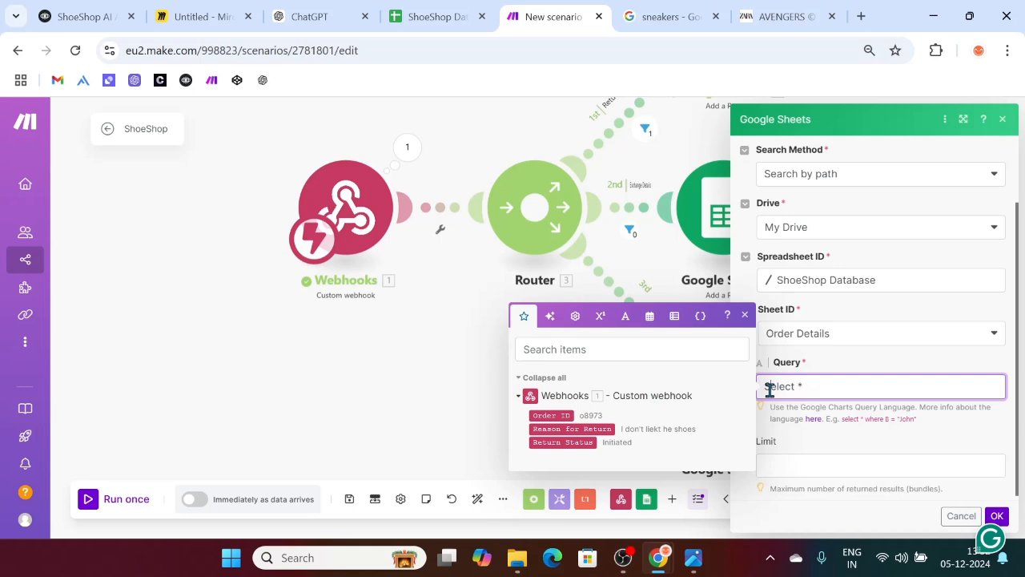
key(BackSpace)
text(s)
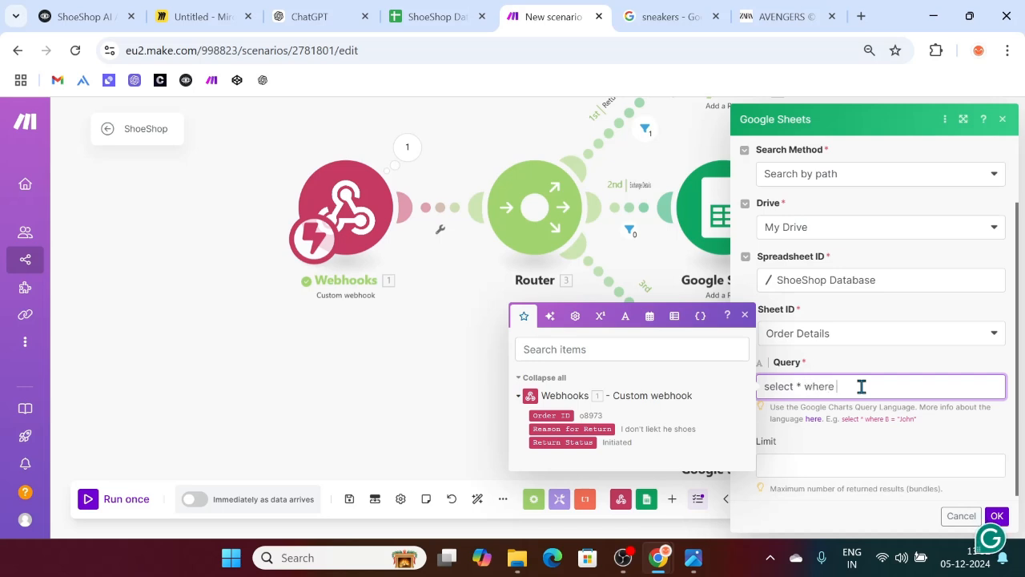
Step: Extend the query to 'select * where Order ID =' followed by the mapped 1. Order ID
click(550, 414)
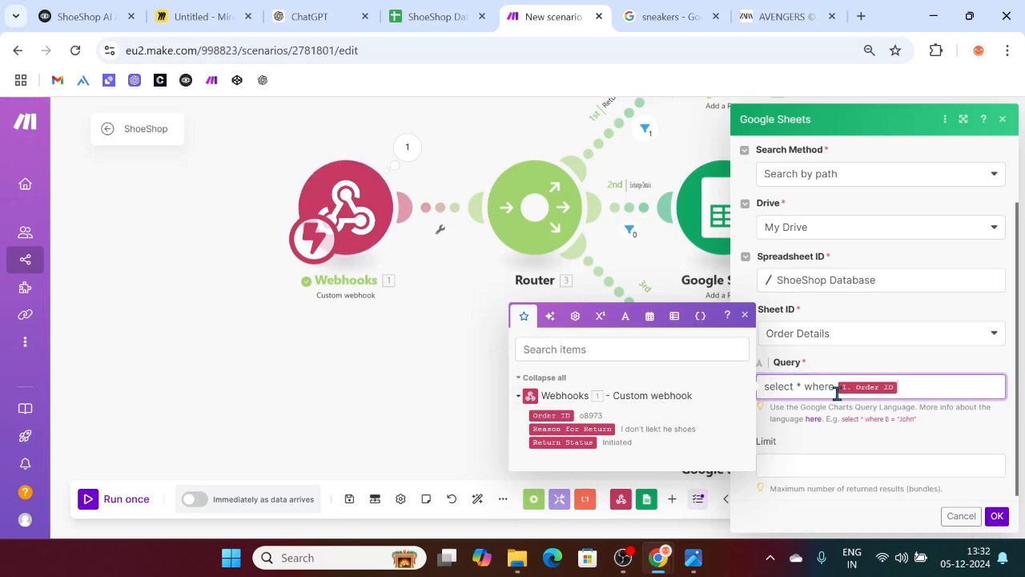
text(order)
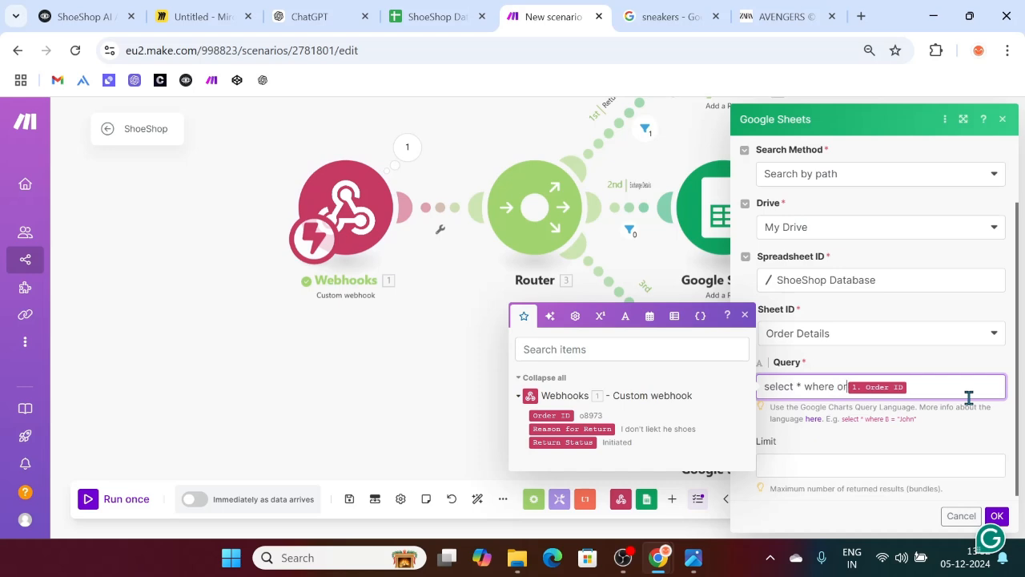
text( ID)
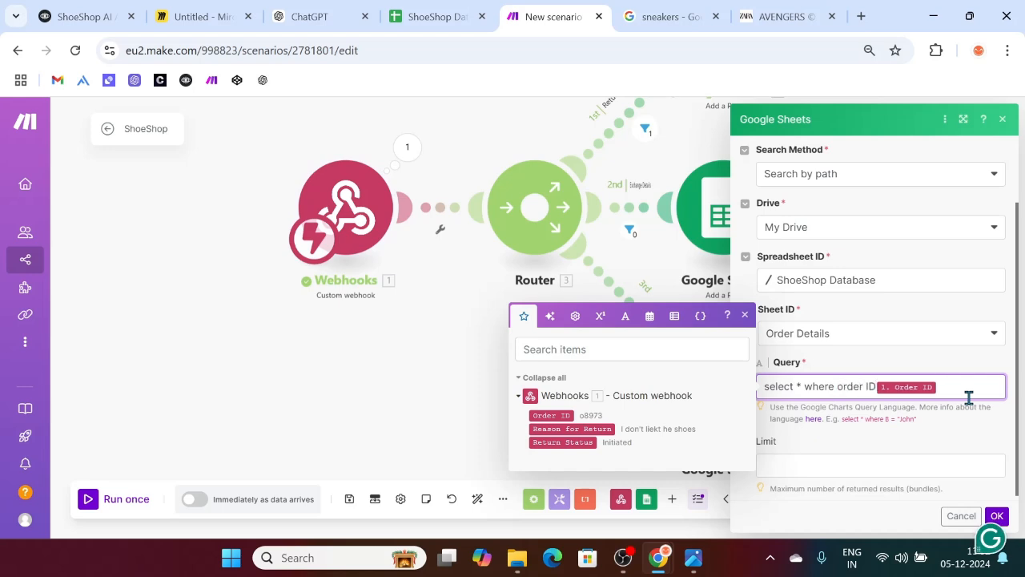
text( =)
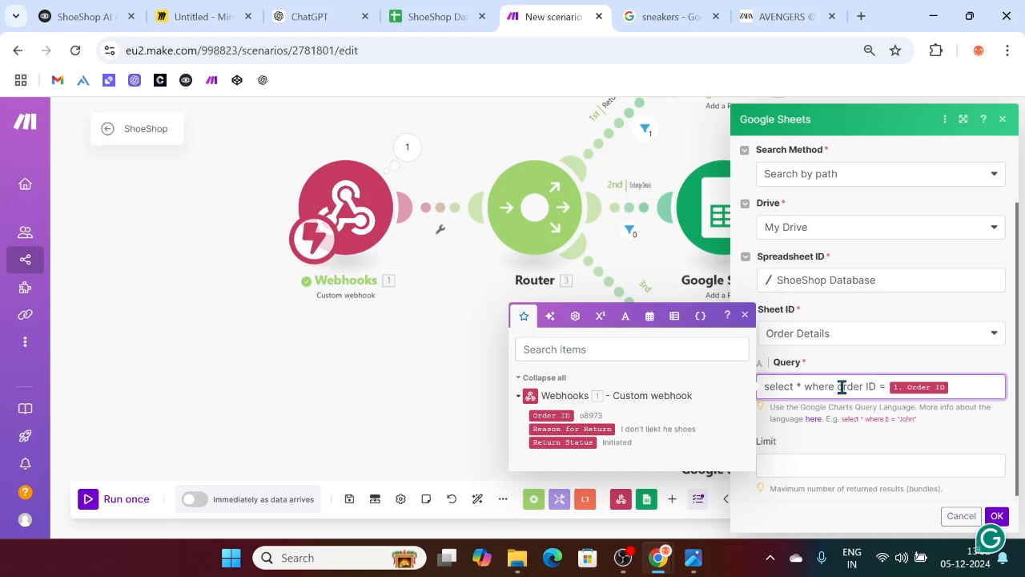
click(842, 387)
key(BackSpace)
text(O)
key(BackSpace)
text(O)
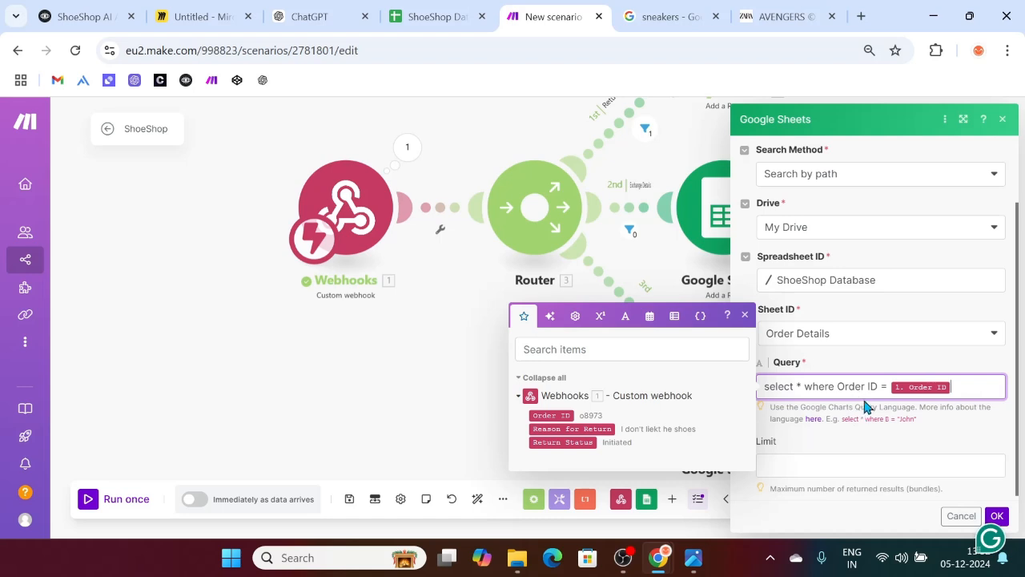
Step: Check the Order ID header in A1 and order O1003's row in the ShoeShop Database sheet
click(430, 8)
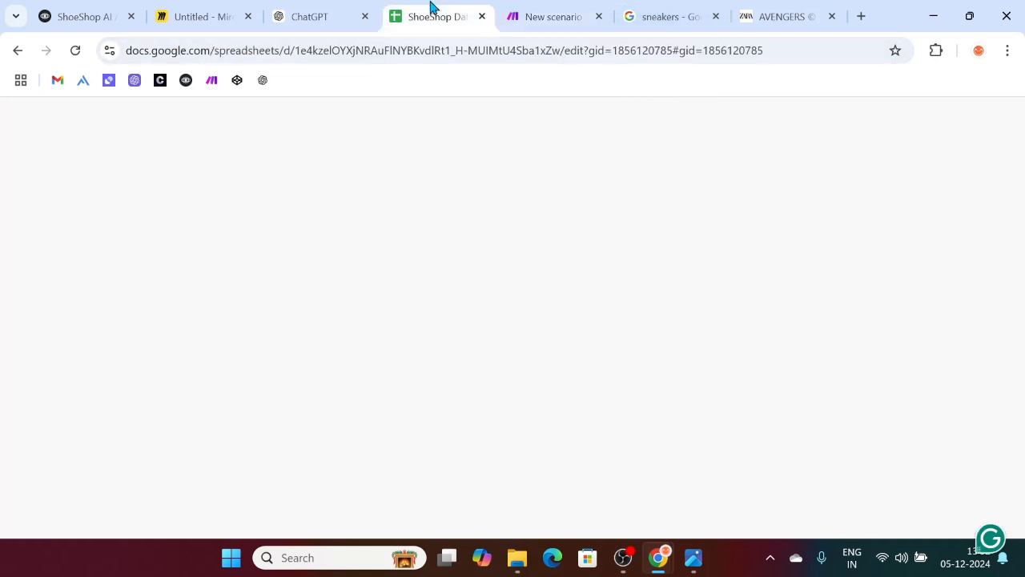
click(79, 245)
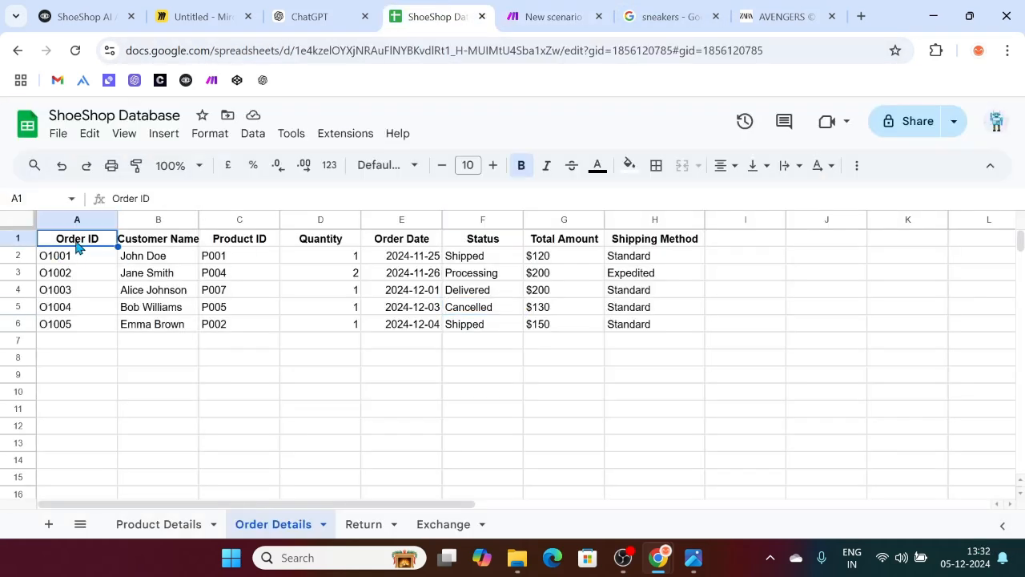
click(531, 12)
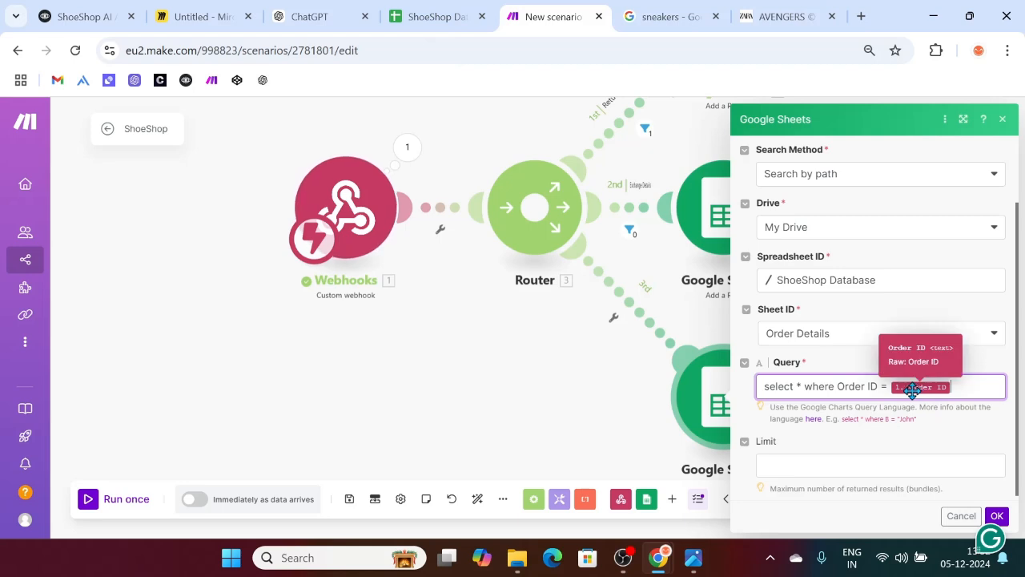
click(449, 8)
click(56, 296)
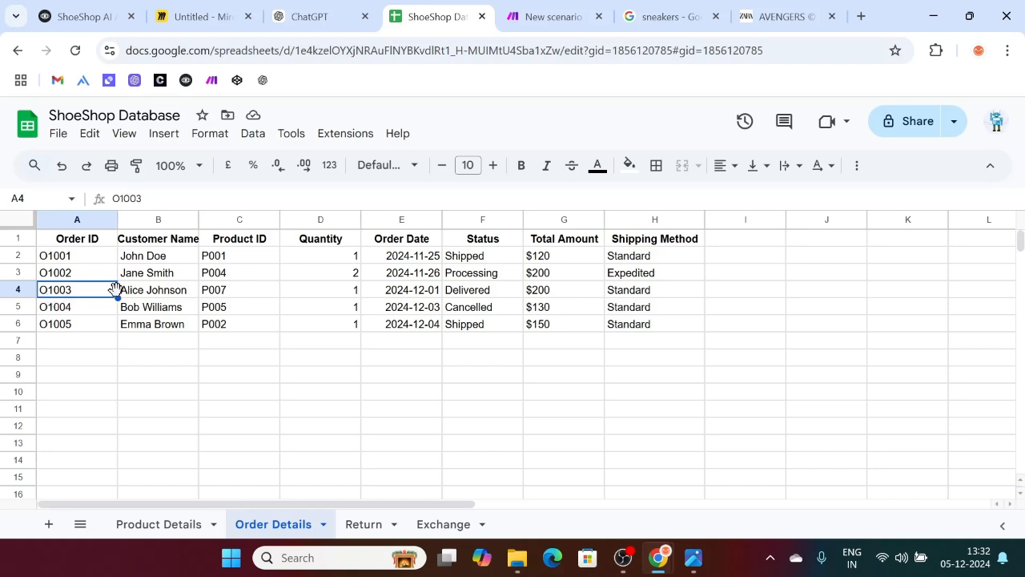
drag(95, 293, 644, 297)
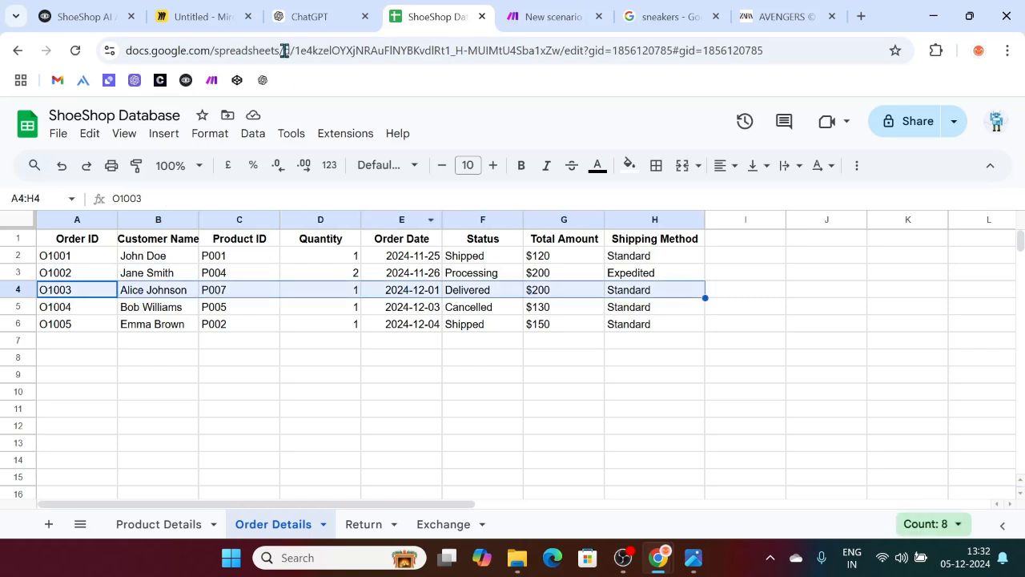
click(309, 10)
click(98, 8)
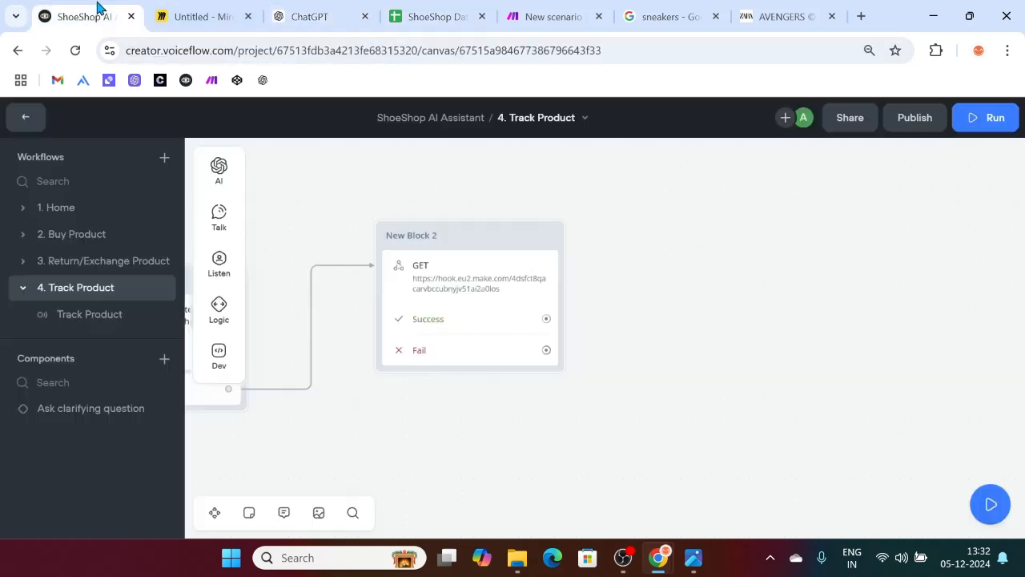
click(563, 10)
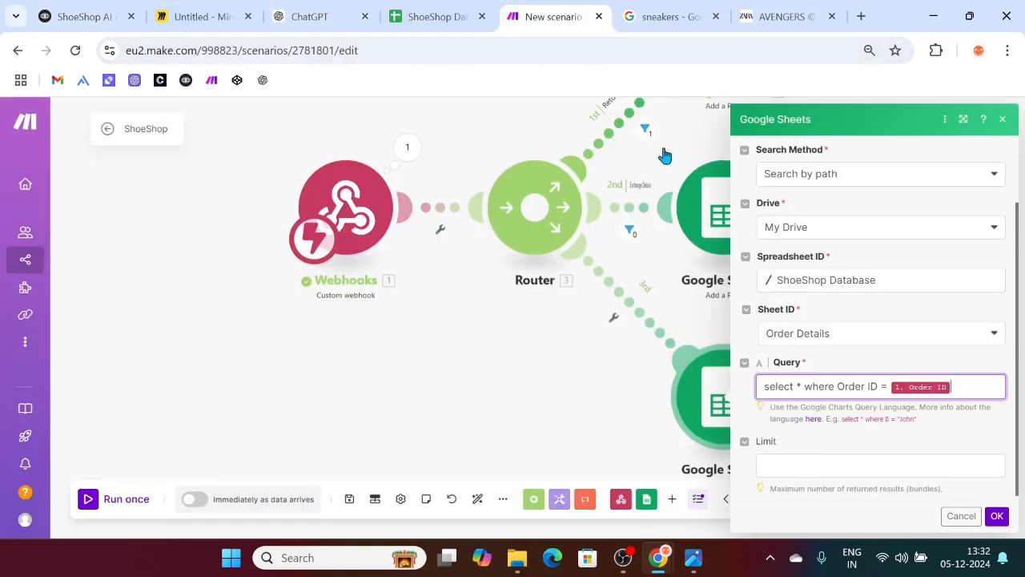
Step: Review the finished query and save the Google Sheets search module
double_click(797, 386)
click(975, 388)
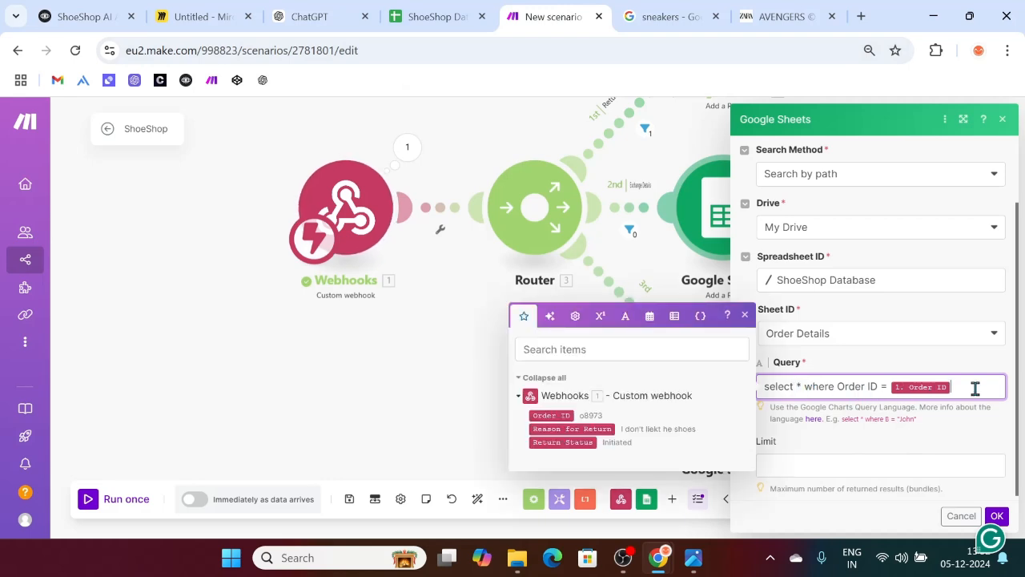
click(994, 516)
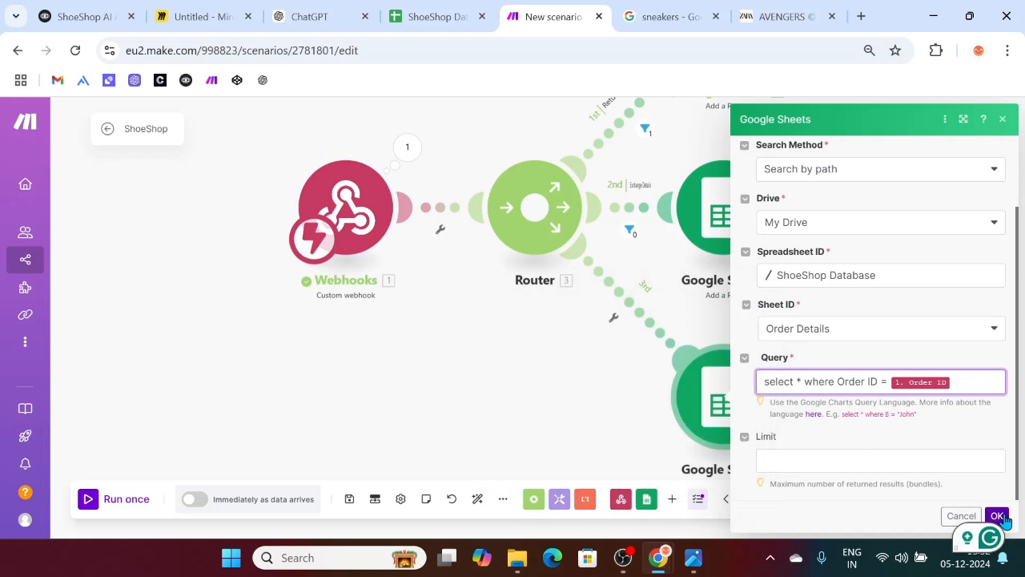
scroll(401, 345, up, 1)
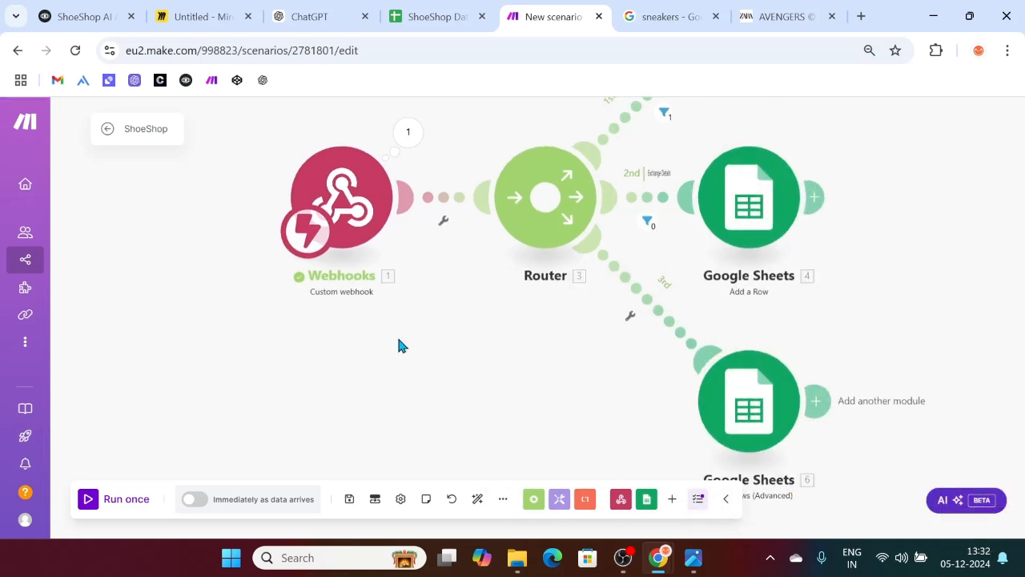
scroll(590, 402, down, 1)
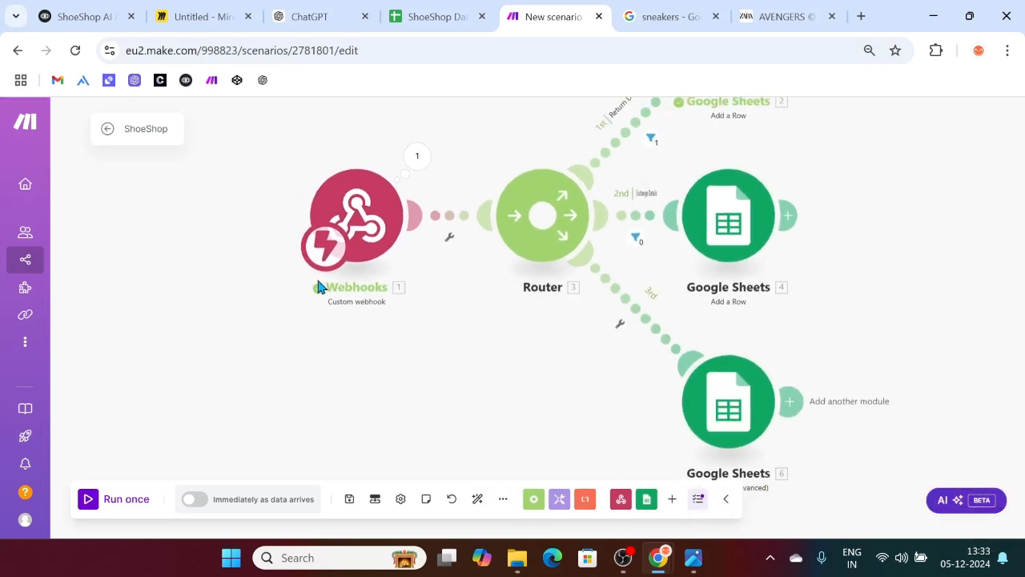
Step: Send a test GET request from New Block 2's API step with Order_ID O1004 and confirm status 200
key(ctrl+1)
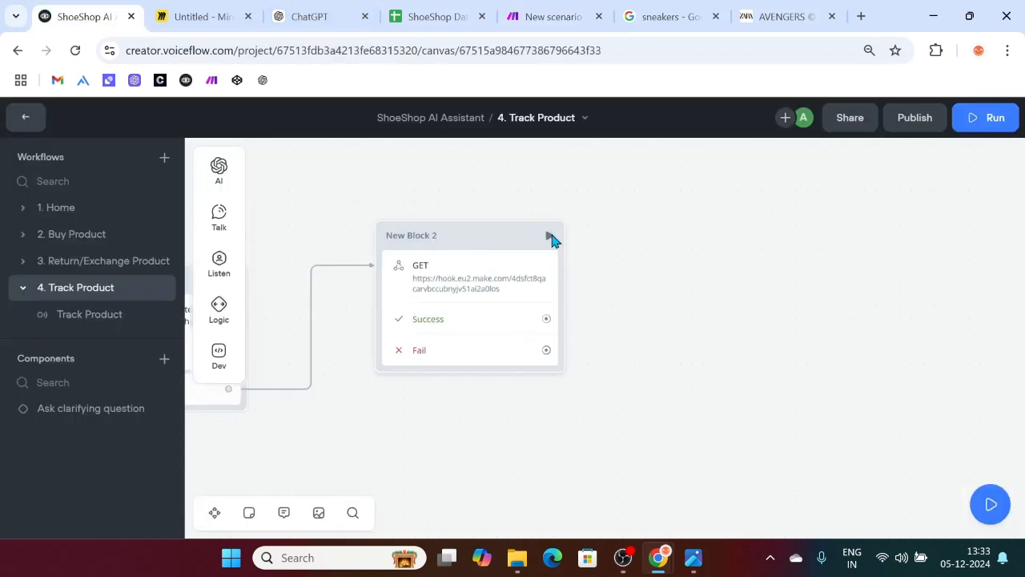
click(550, 237)
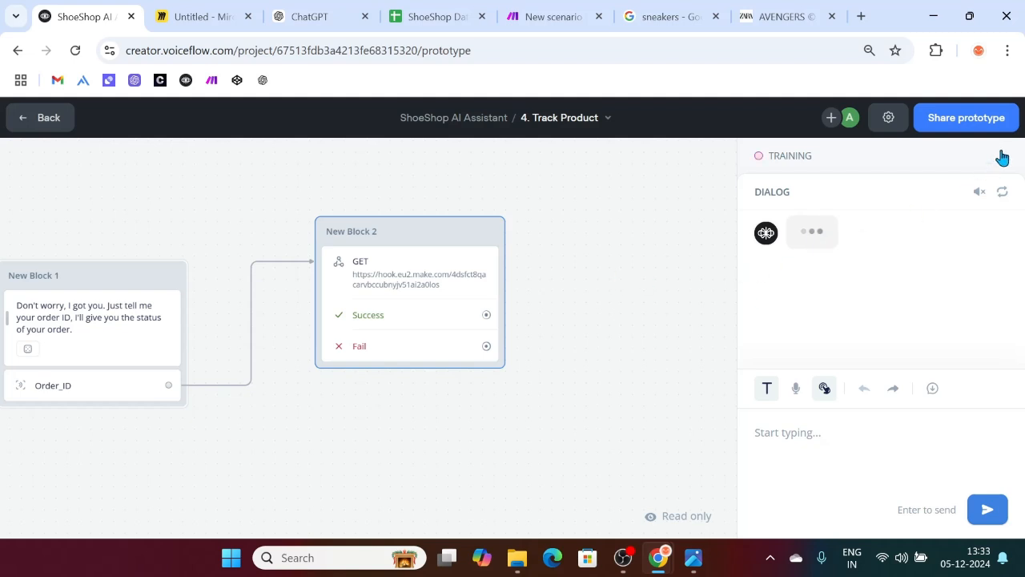
click(423, 308)
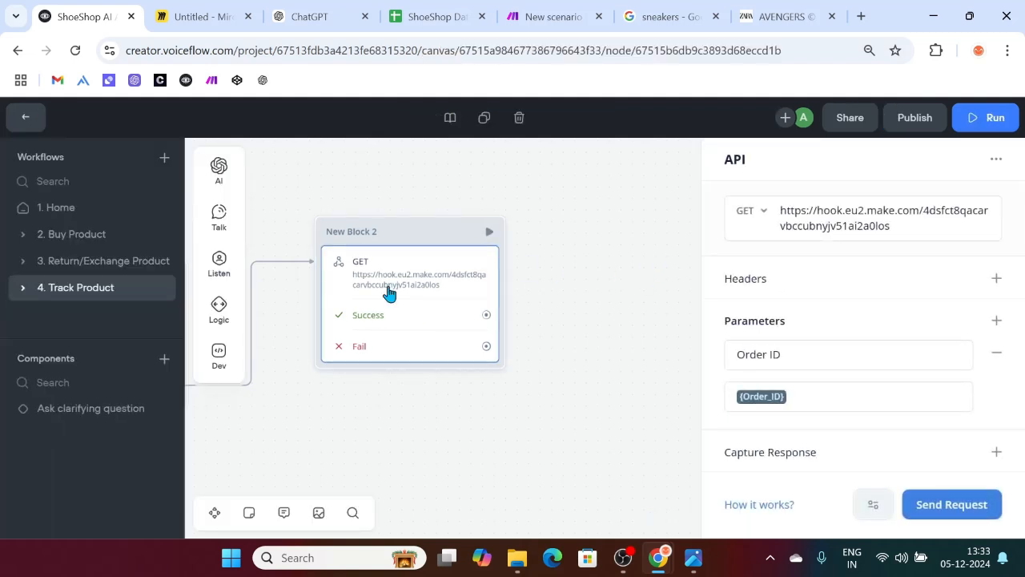
click(942, 504)
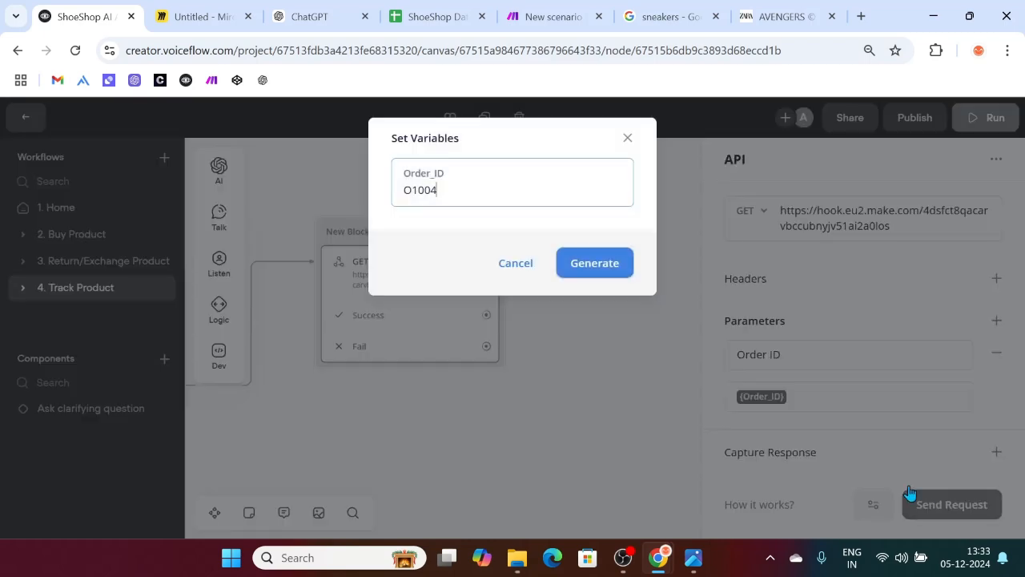
click(594, 275)
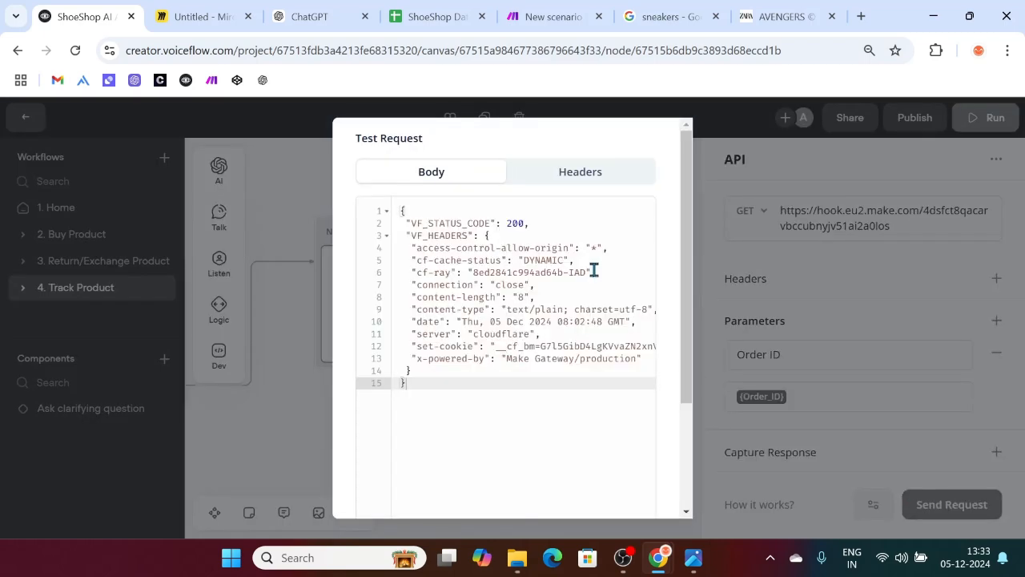
scroll(593, 270, down, 3)
click(435, 13)
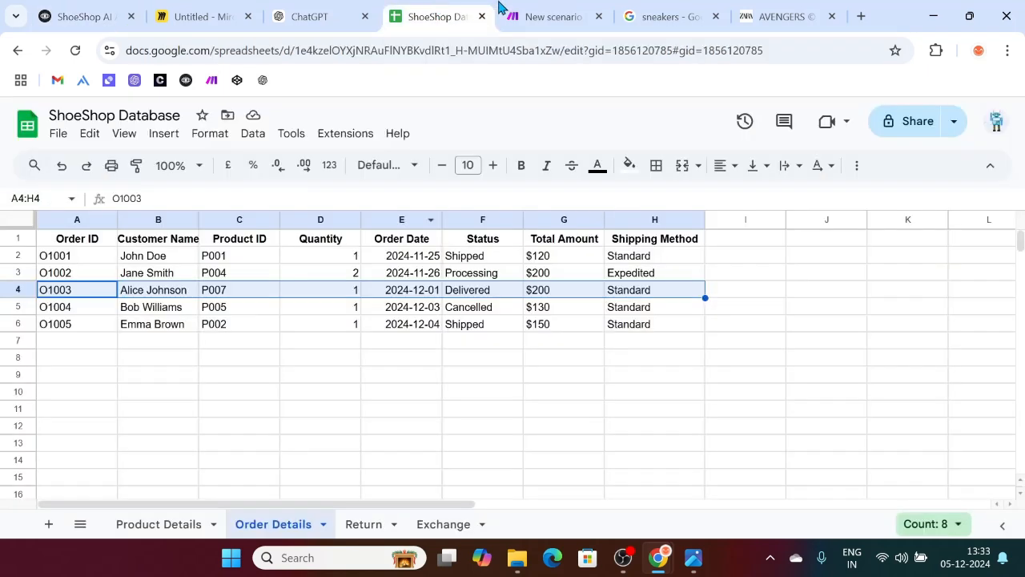
click(544, 9)
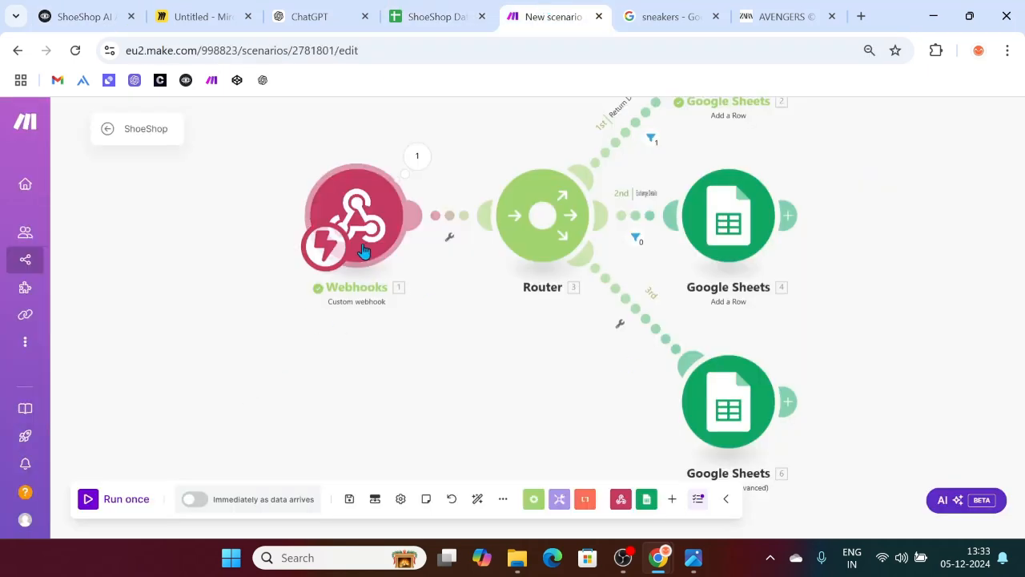
Step: Run only Google Sheets module 6 with Order ID O1003 and read the PARSE_ERROR at line 1, column 16
right_click(705, 403)
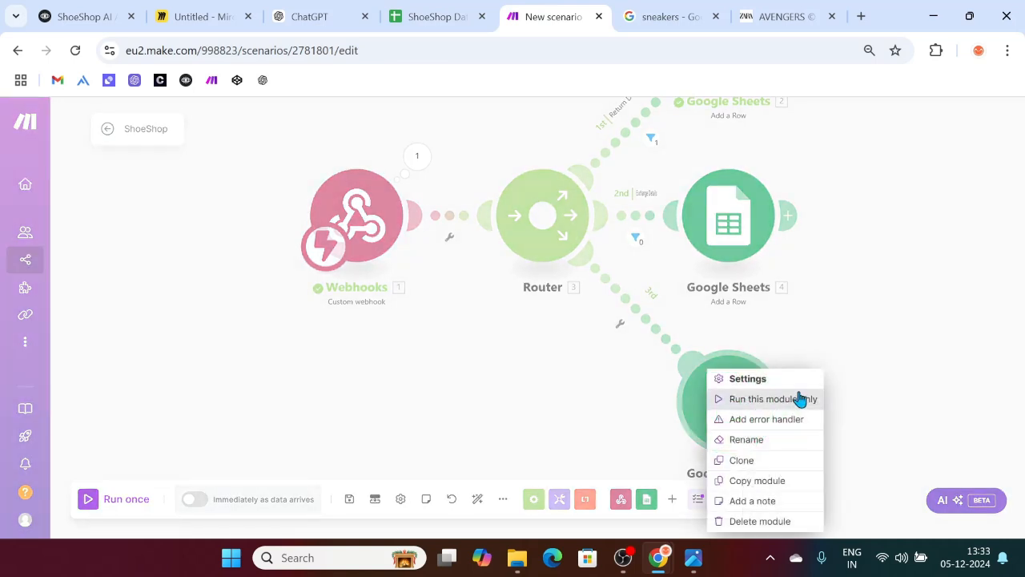
click(781, 401)
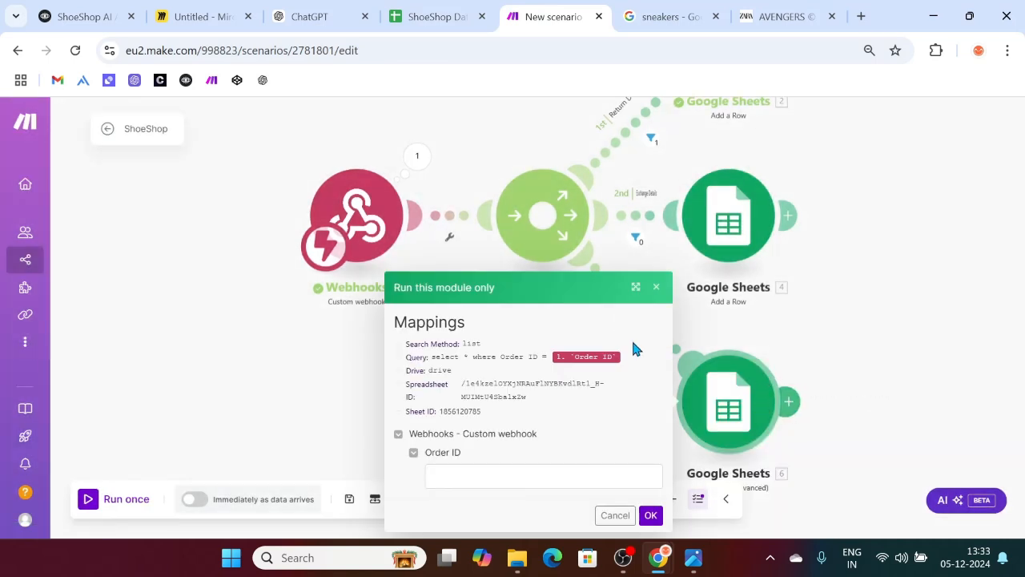
click(476, 482)
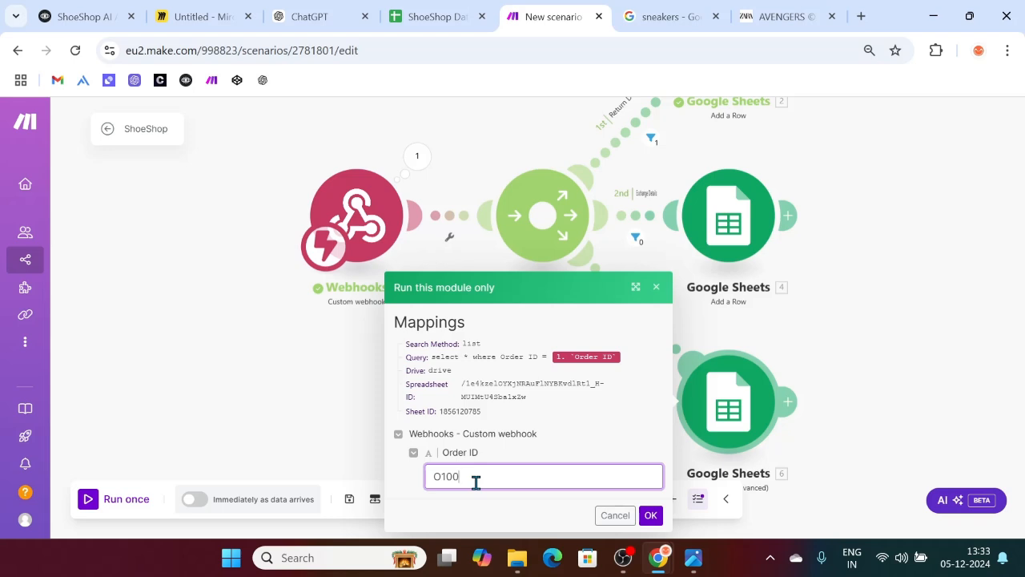
click(650, 513)
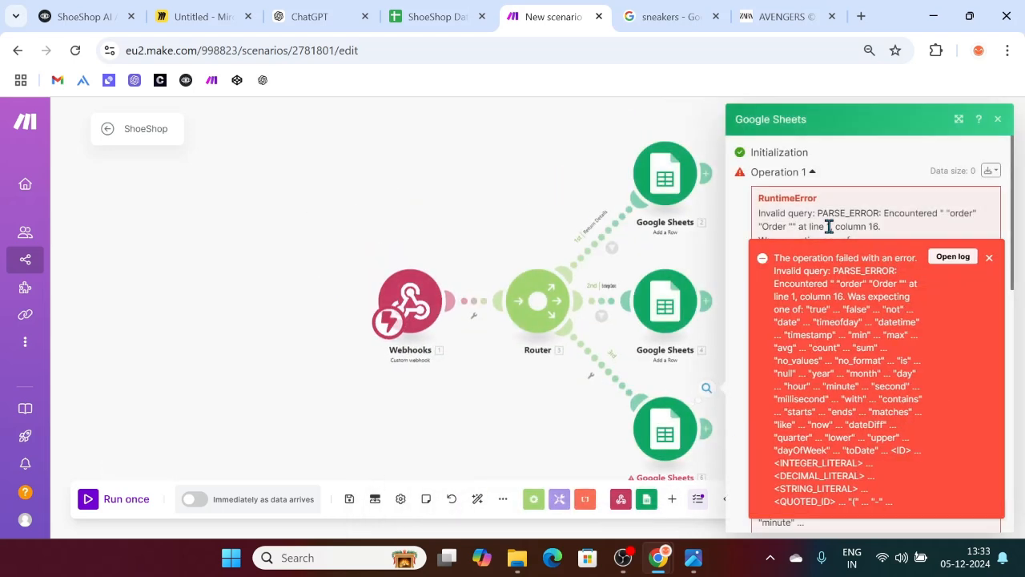
scroll(810, 194, down, 2)
scroll(870, 199, up, 2)
scroll(864, 199, down, 1)
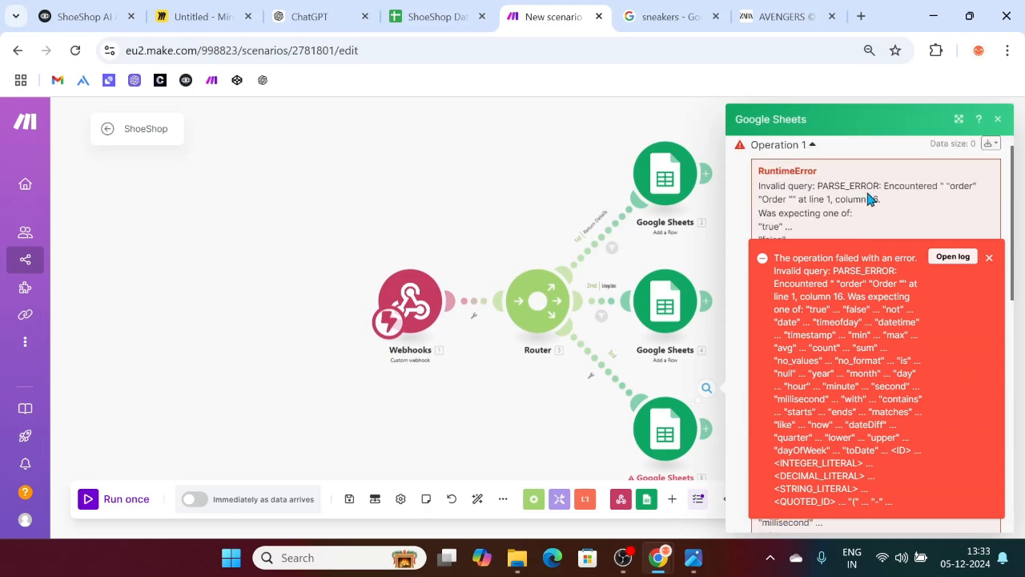
click(988, 258)
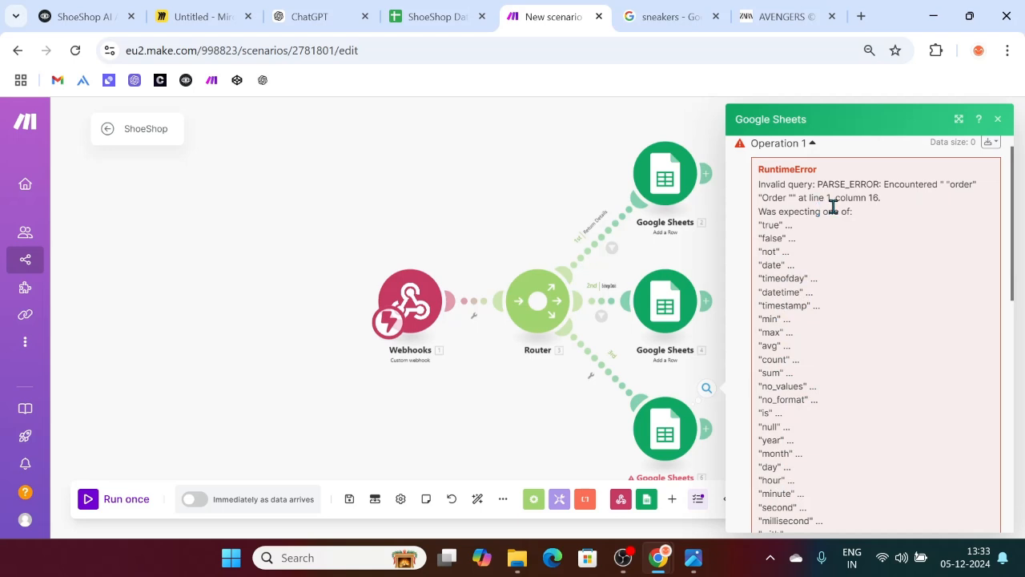
scroll(861, 328, down, 10)
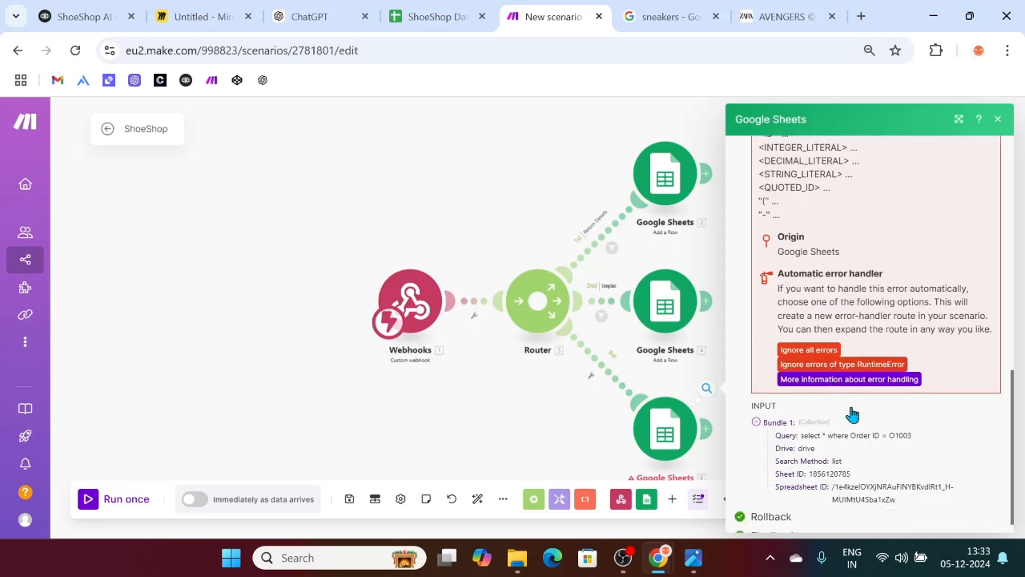
Step: Replace 'Order ID' with column letter 'A' in the search query
click(662, 435)
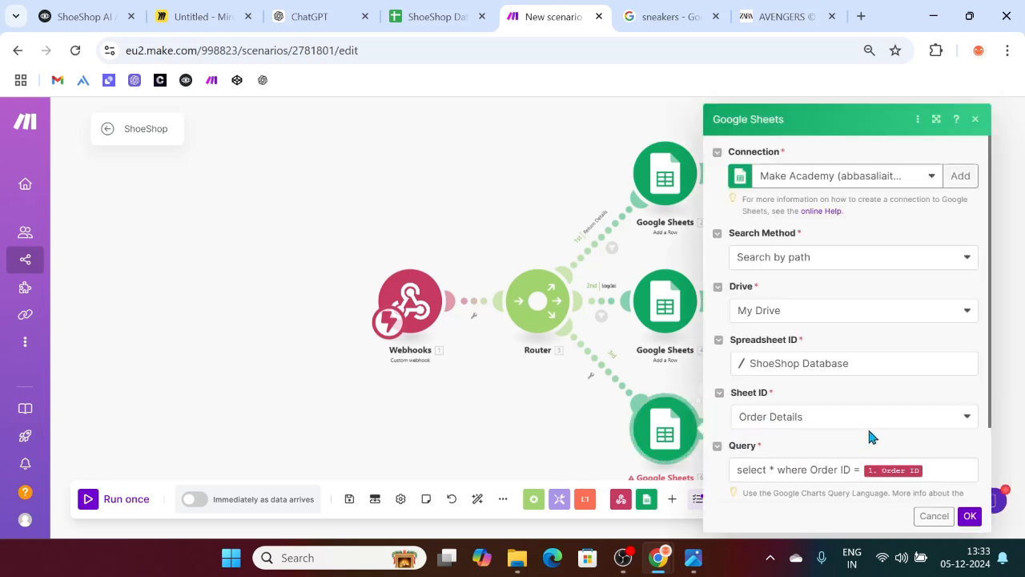
scroll(781, 398, down, 2)
click(816, 385)
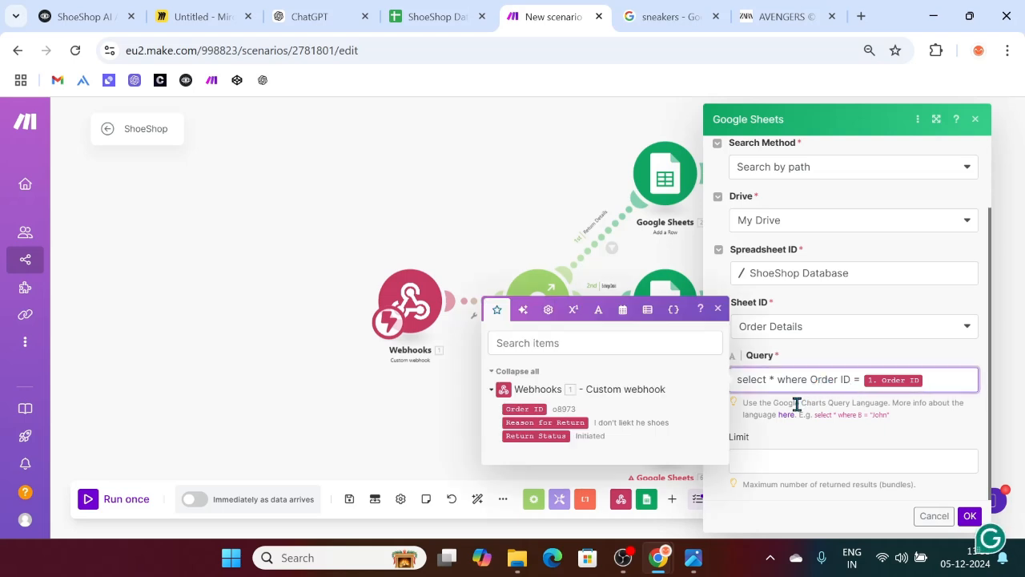
key(BackSpace)
key(BackSpace)
key(BackSpace)
key(BackSpace)
key(BackSpace)
key(BackSpace)
key(BackSpace)
key(BackSpace)
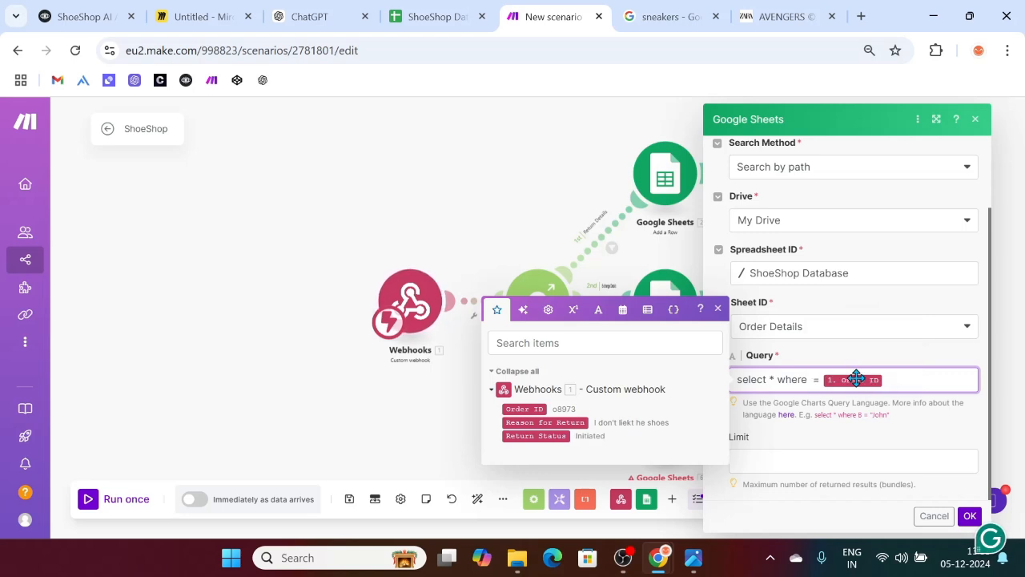
text(A)
Step: Confirm in the sheet that column A holds the order IDs, then save the query change
click(435, 8)
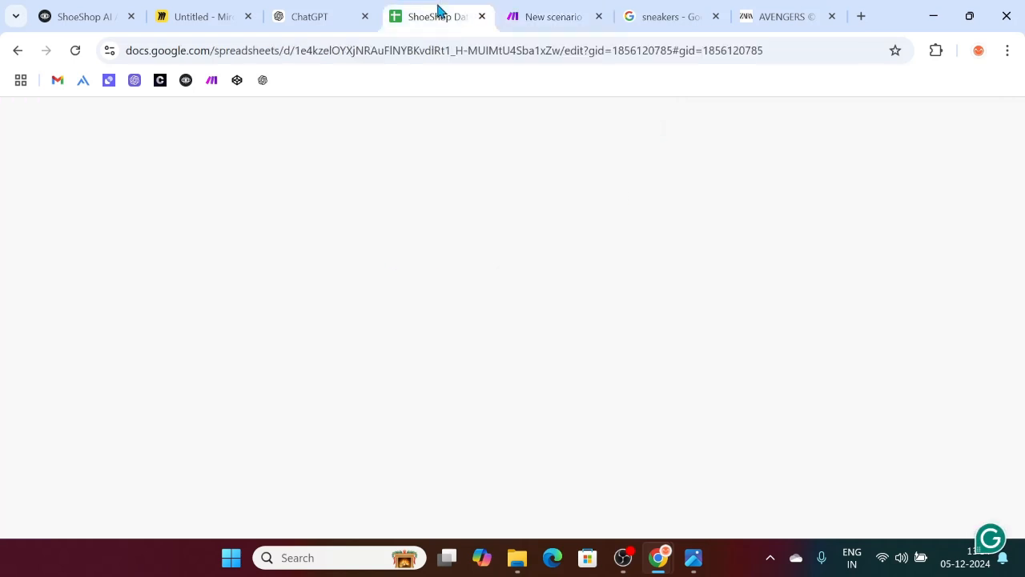
click(85, 245)
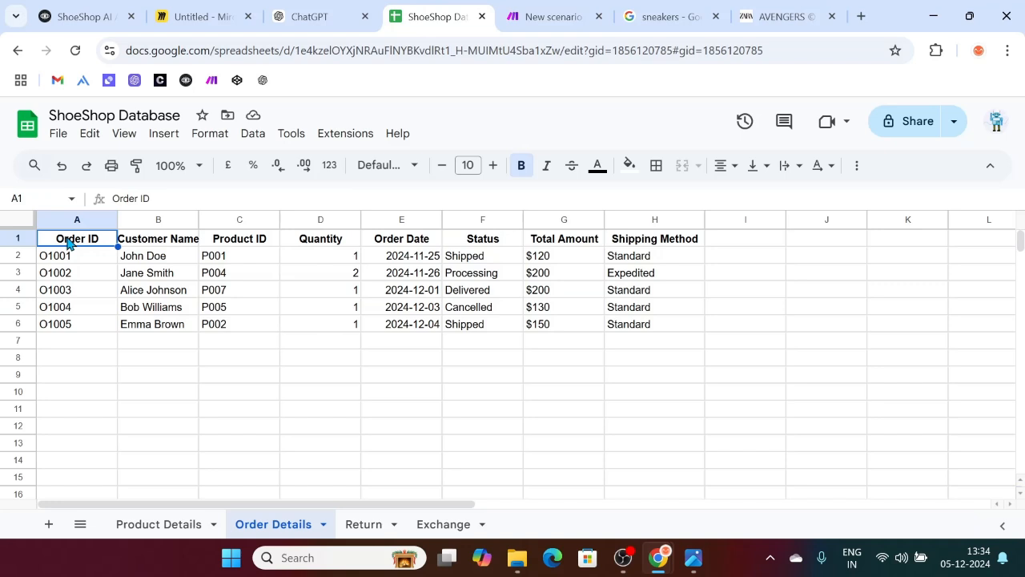
click(82, 224)
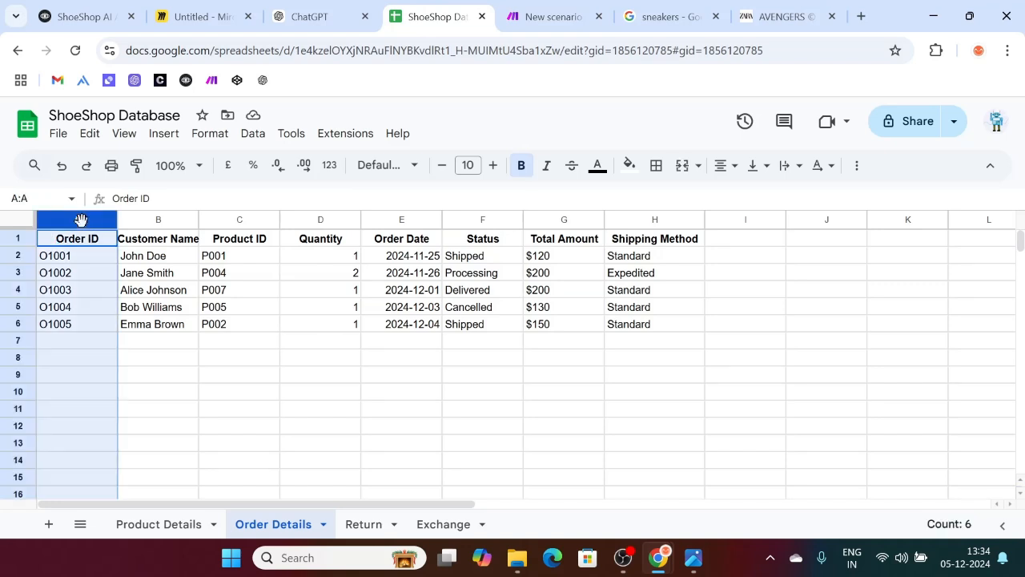
click(159, 223)
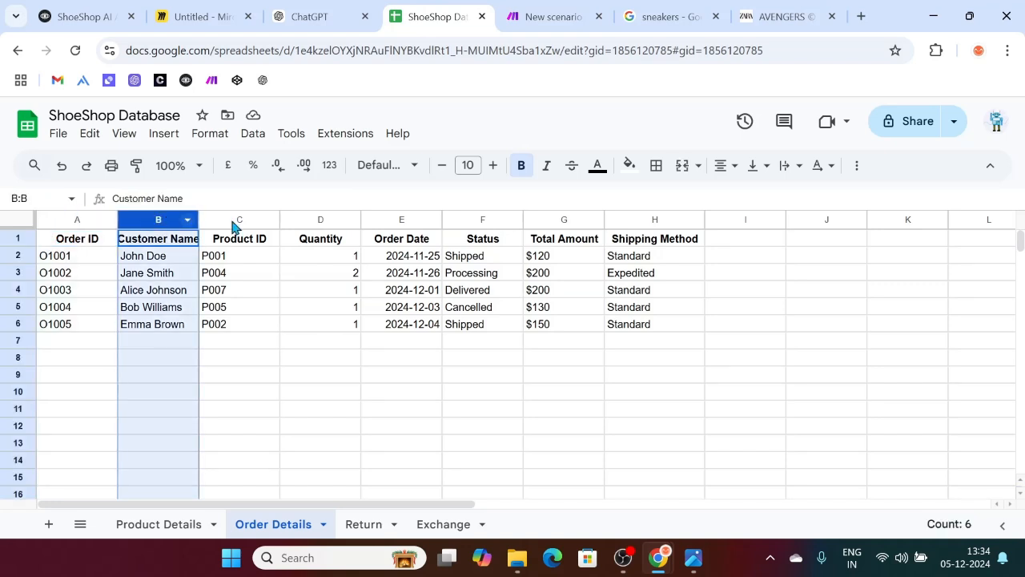
click(238, 221)
click(78, 214)
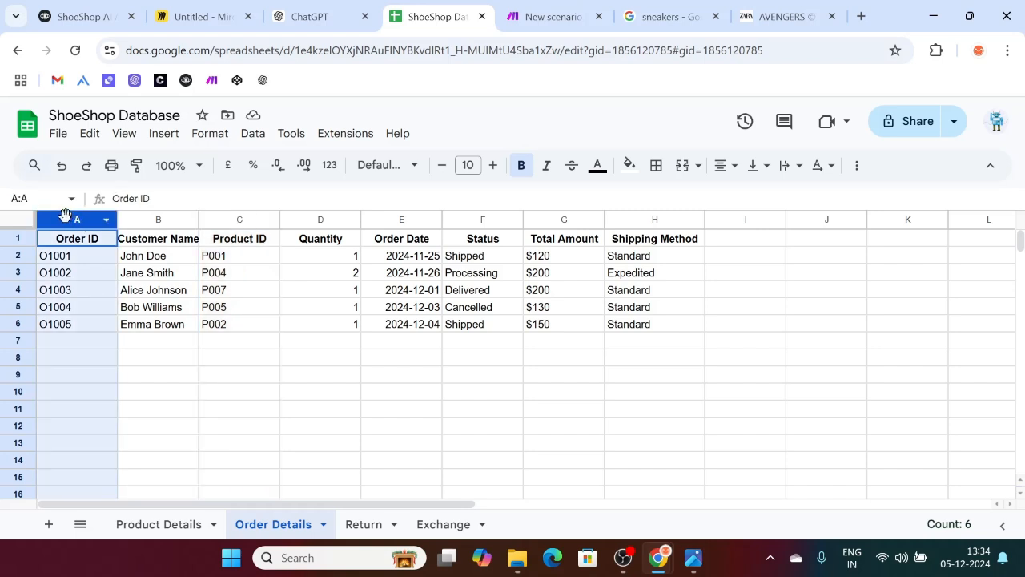
shift+click(400, 219)
click(311, 11)
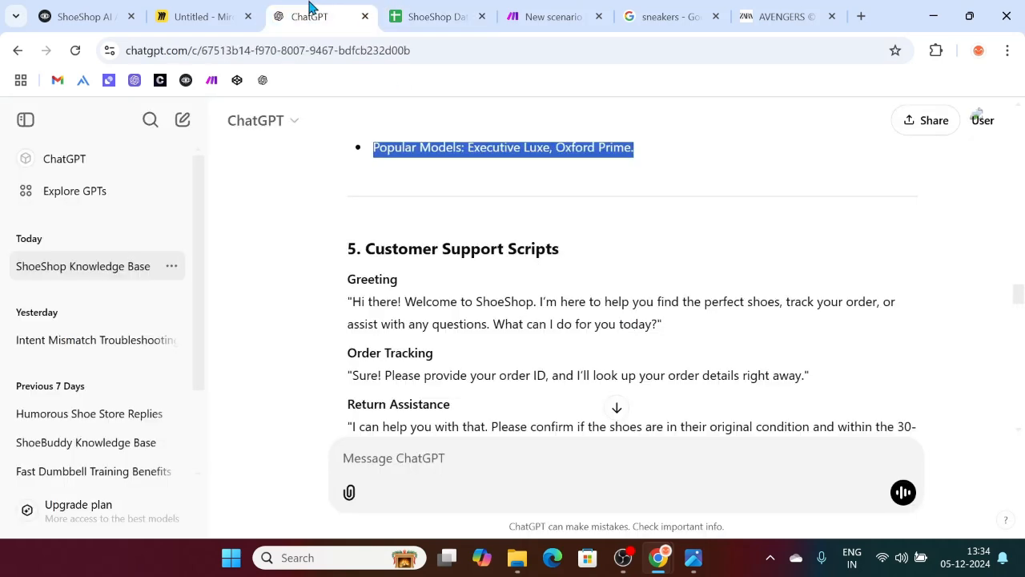
click(549, 12)
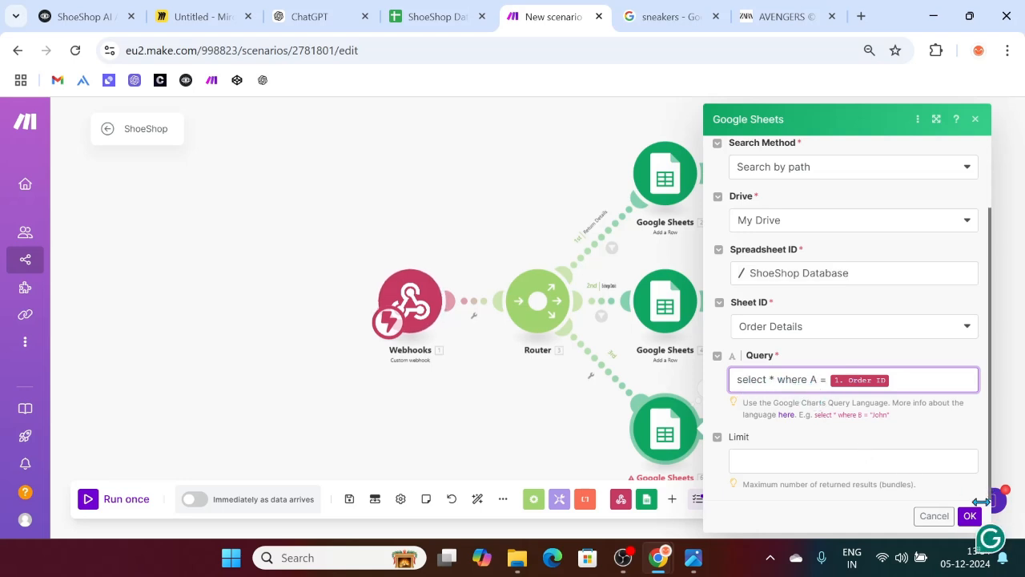
click(969, 516)
Step: Set up a single-module test run of the order search with Order ID O1003
right_click(677, 426)
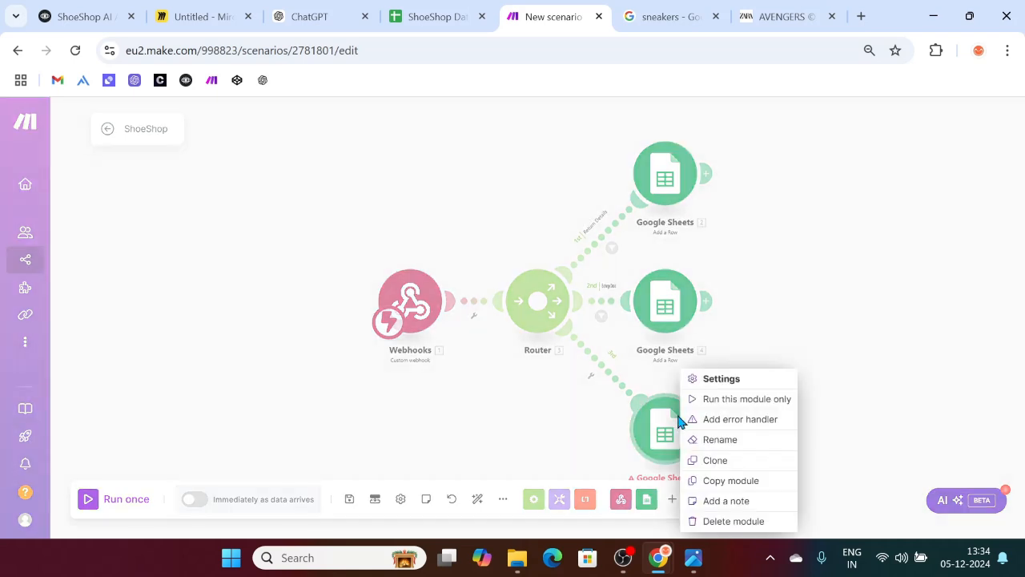
click(727, 399)
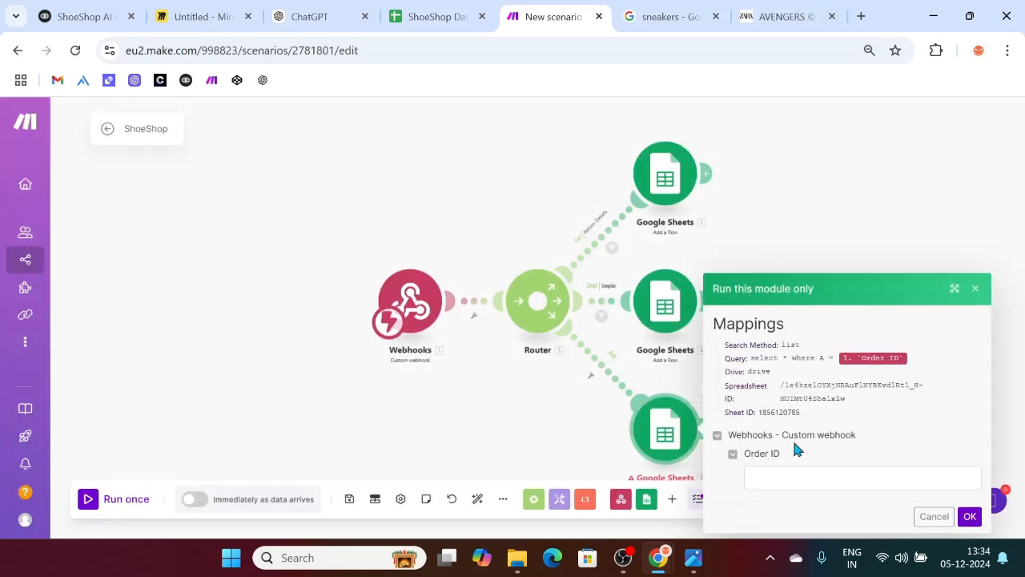
click(792, 471)
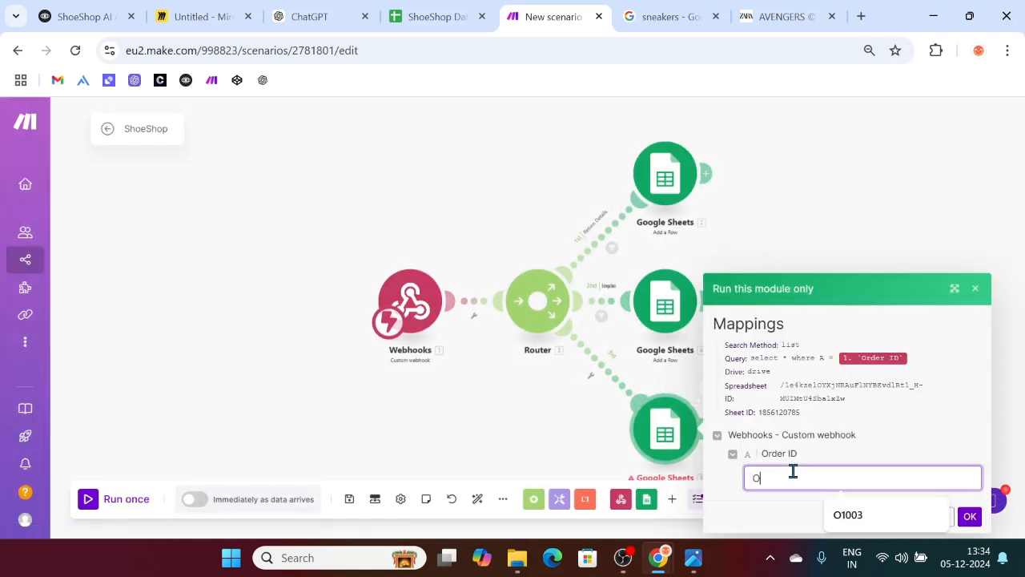
text(O1003)
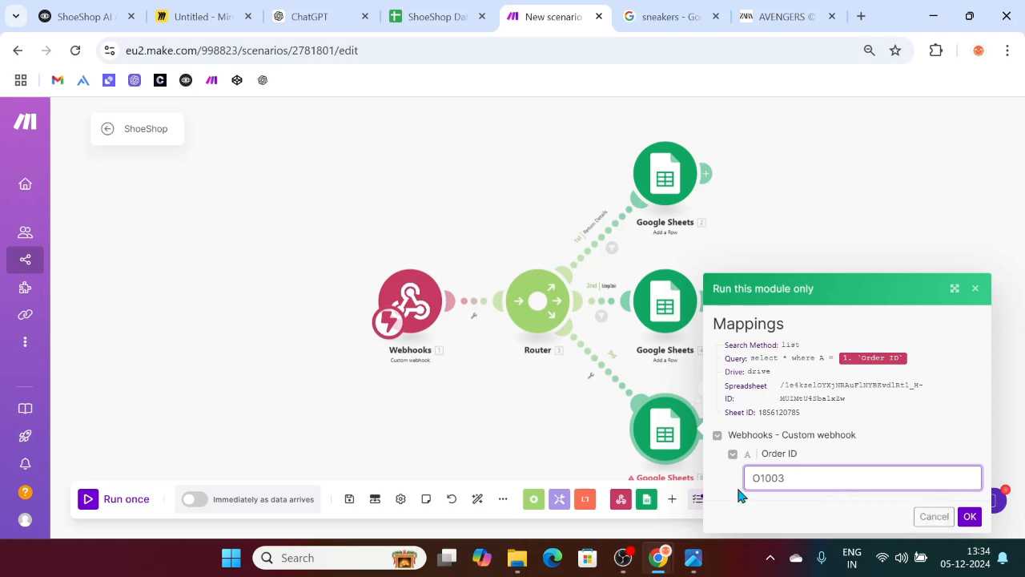
click(433, 16)
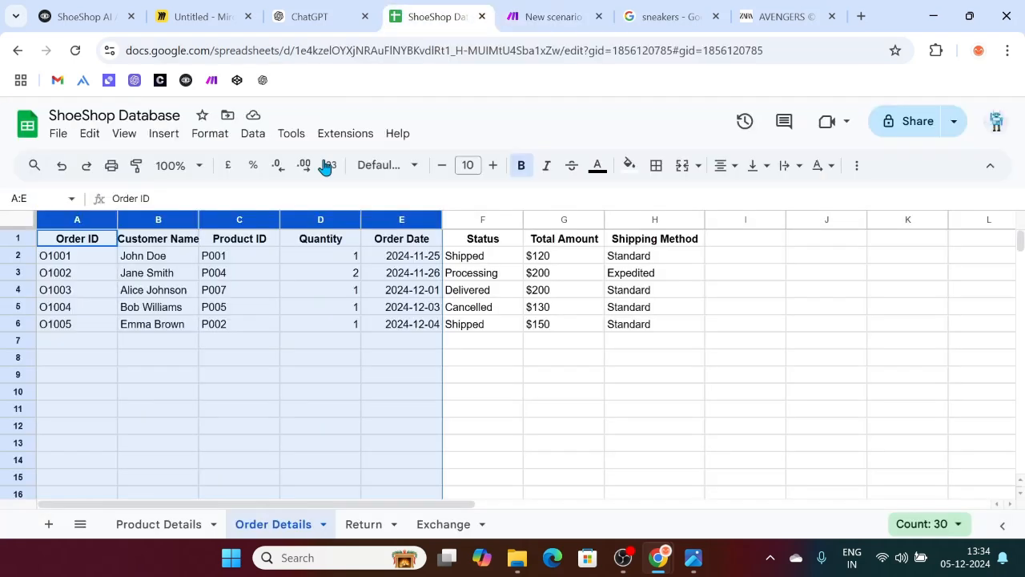
click(72, 293)
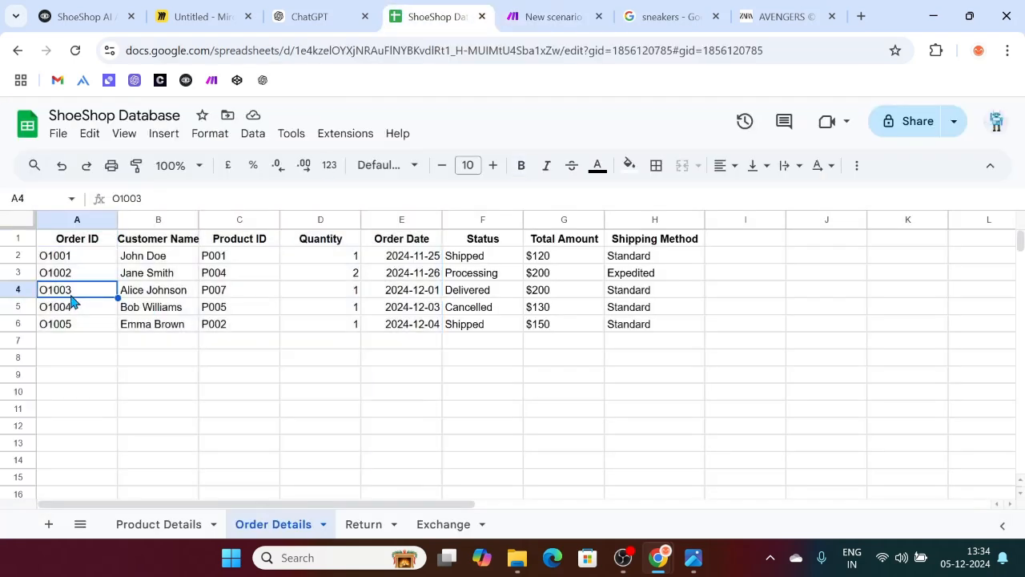
click(128, 298)
drag(199, 298, 657, 294)
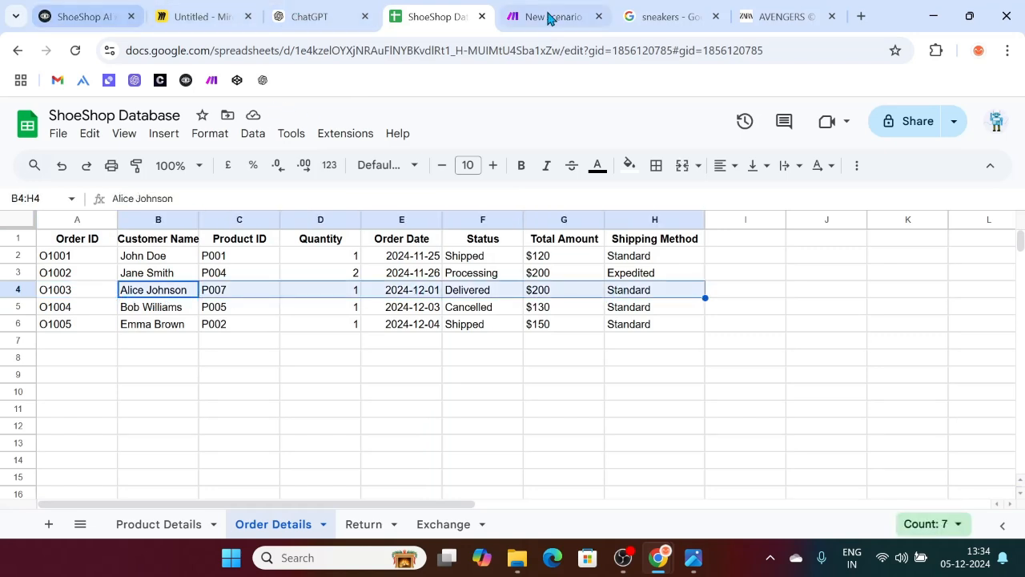
click(550, 16)
Step: Run the order search for O1003 and read the Invalid query NO_COLUMN: O1003 error
click(968, 515)
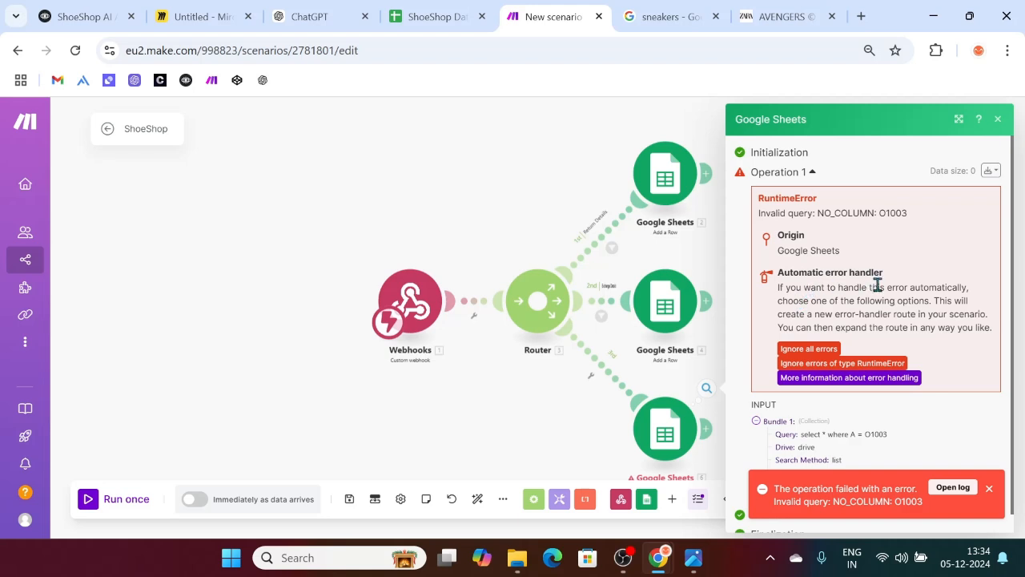
scroll(831, 361, down, 1)
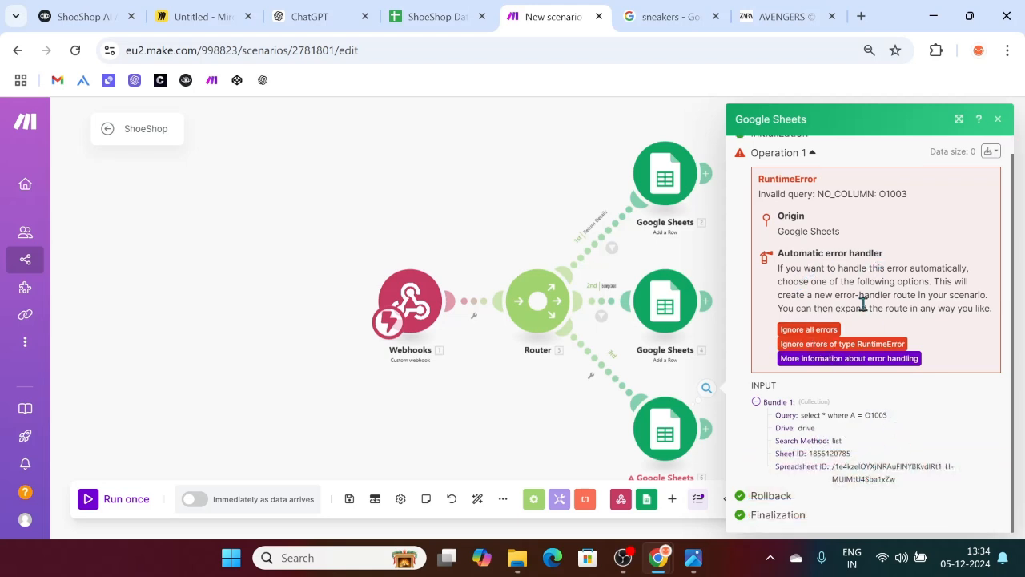
scroll(861, 303, up, 1)
scroll(876, 352, down, 1)
triple_click(920, 191)
click(881, 203)
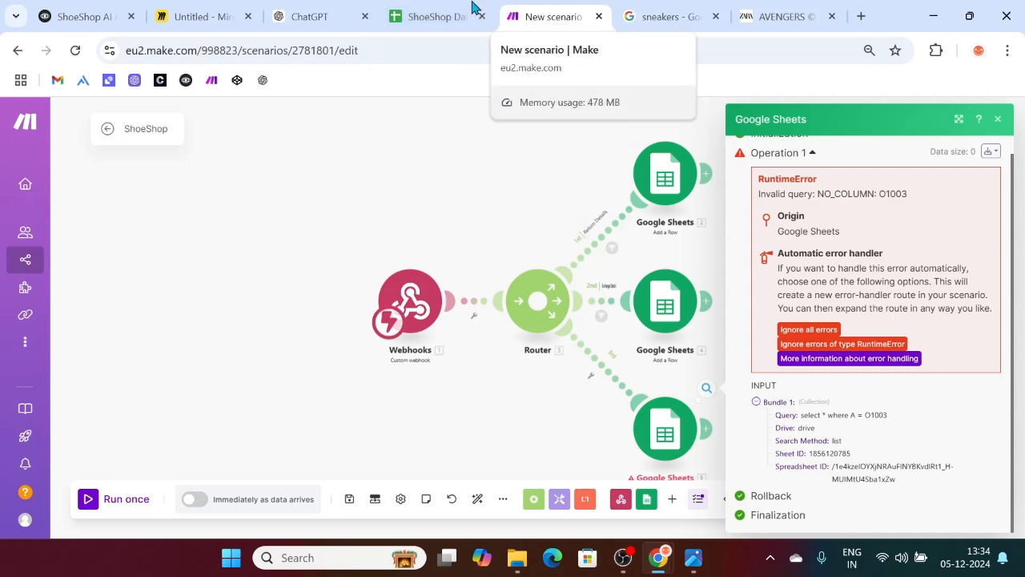
click(448, 16)
click(92, 241)
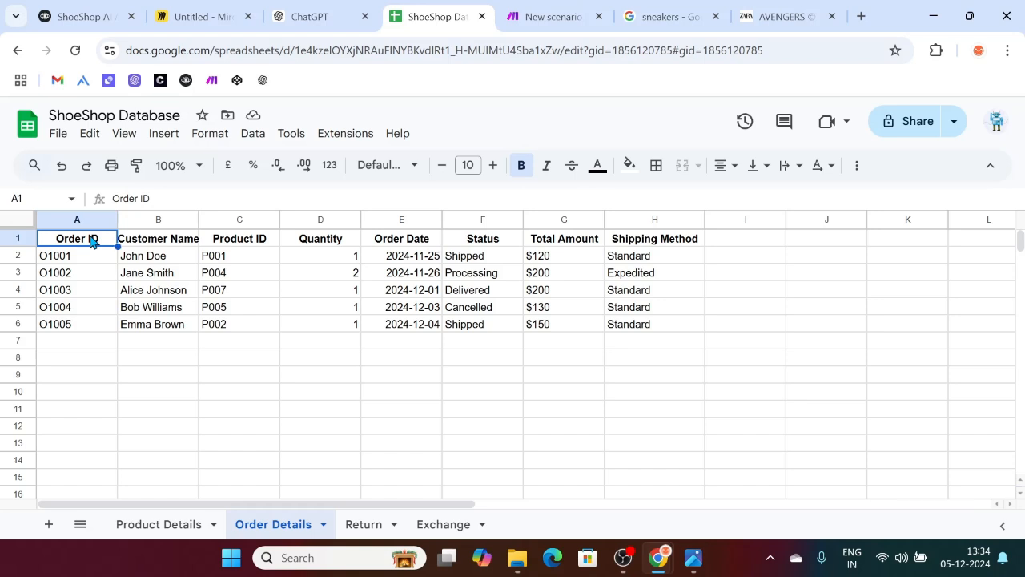
click(82, 256)
click(82, 243)
click(72, 294)
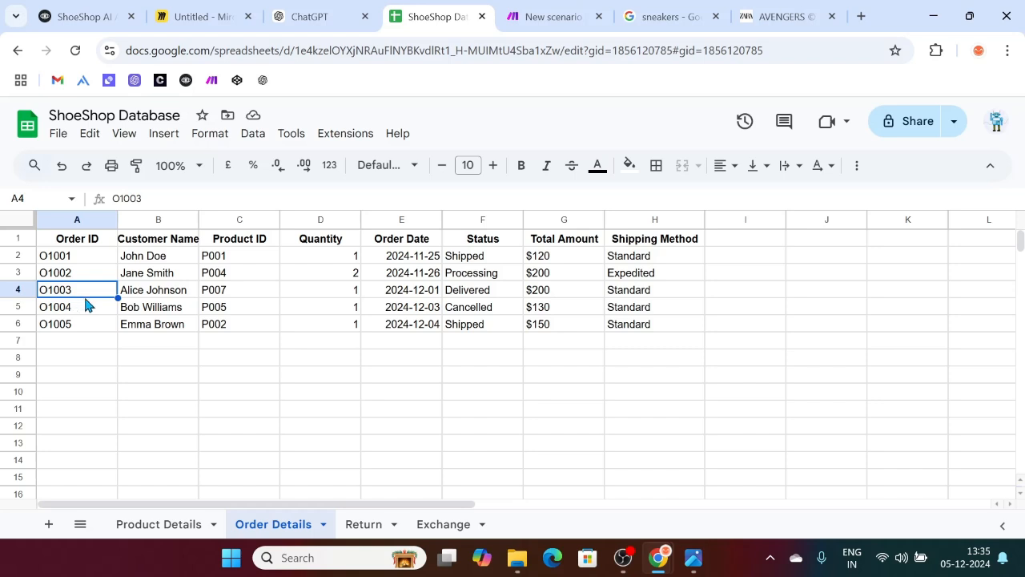
scroll(314, 350, down, 3)
scroll(315, 350, up, 3)
Step: Wrap the mapped Order ID after 'A =' in double quotes in the search query and save
click(545, 12)
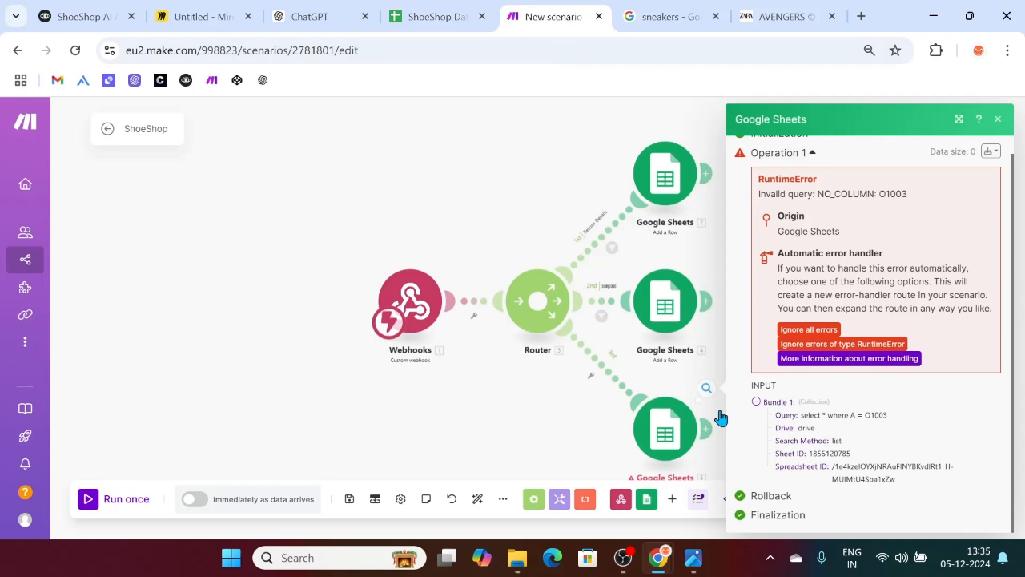
click(647, 439)
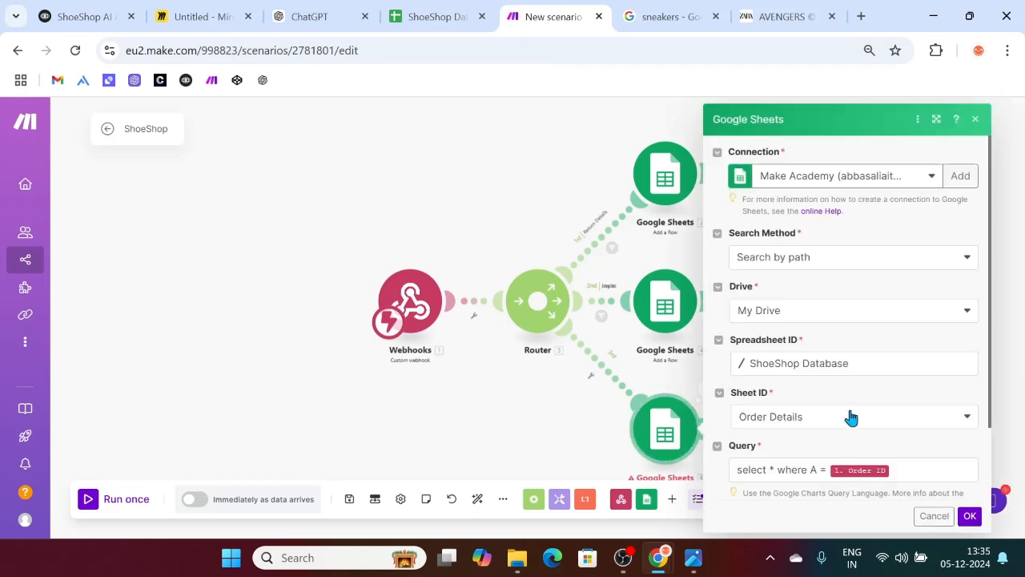
scroll(803, 383, down, 1)
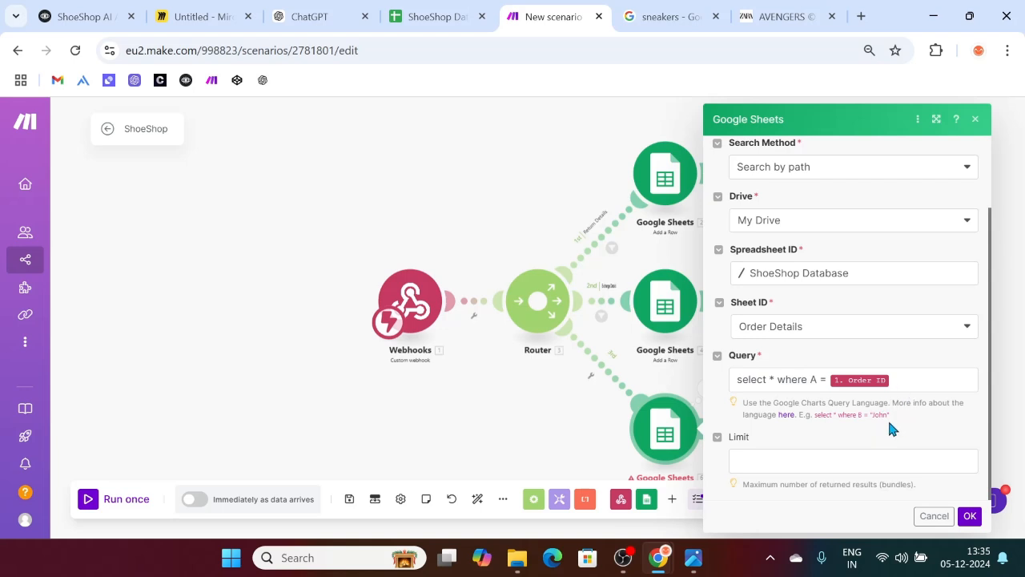
click(912, 384)
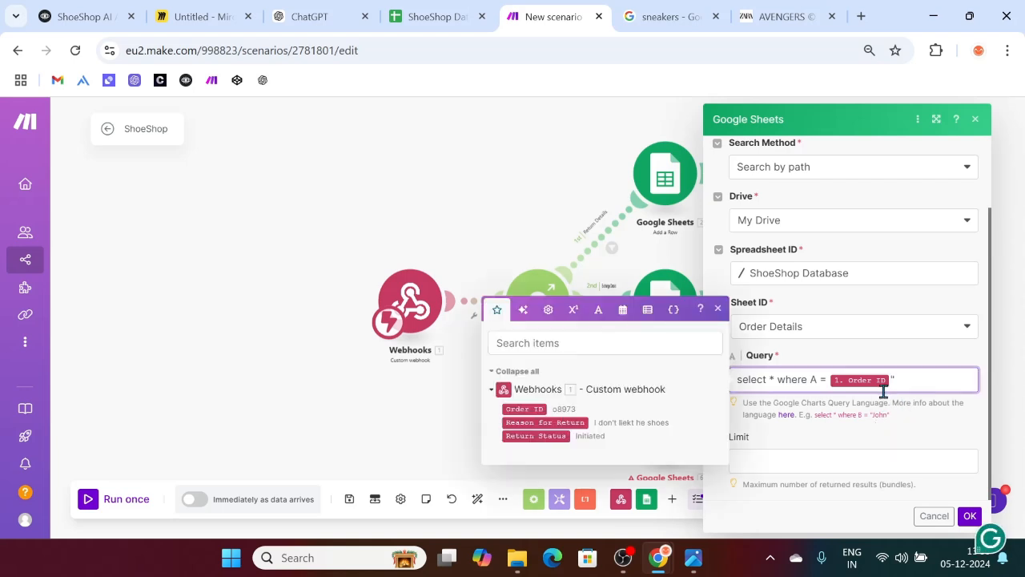
click(822, 381)
text(")
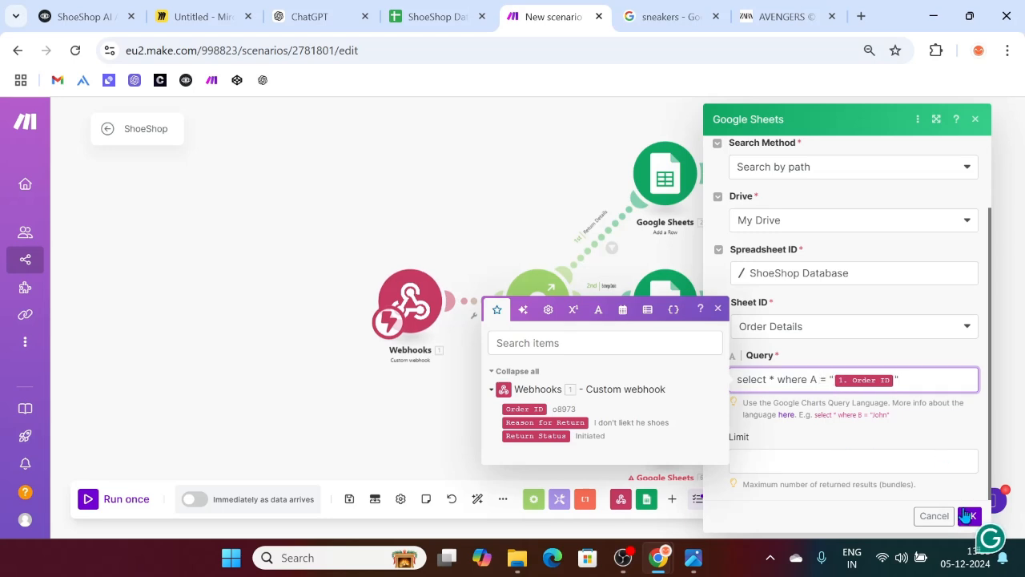
click(968, 516)
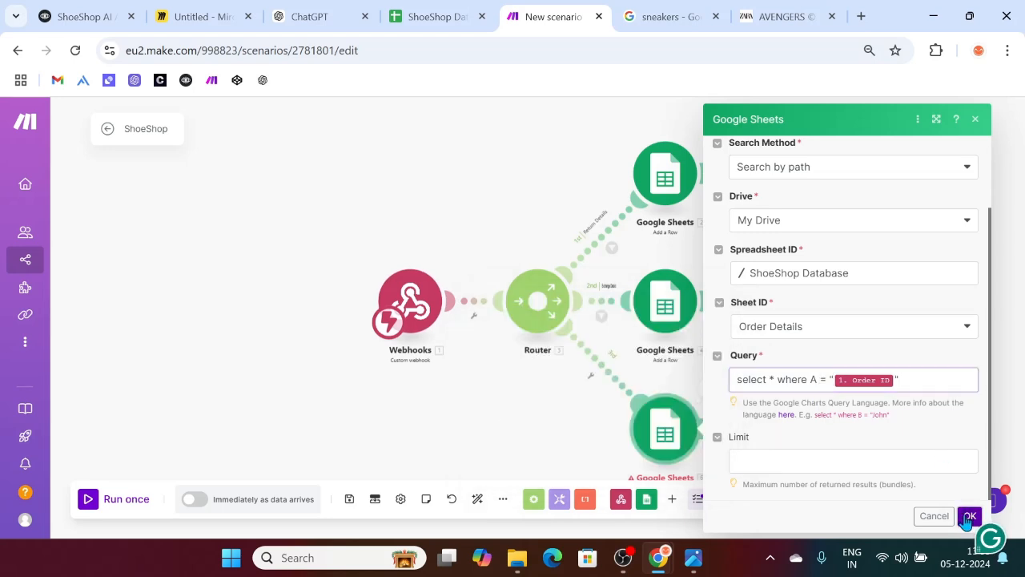
Step: Rerun the order search alone with O1003 and inspect the returned row: Delivered, Standard shipping
right_click(651, 459)
click(713, 398)
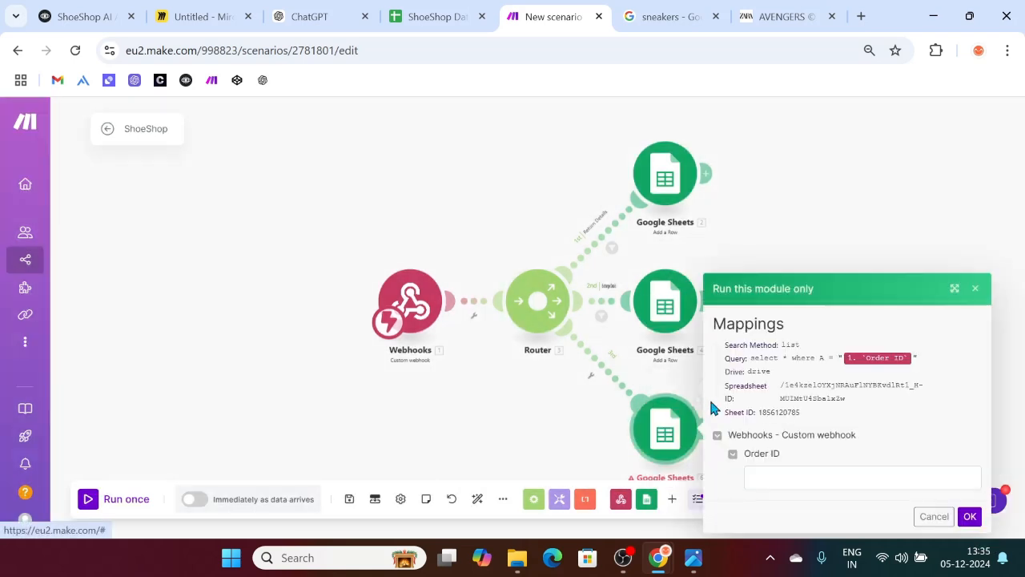
click(807, 475)
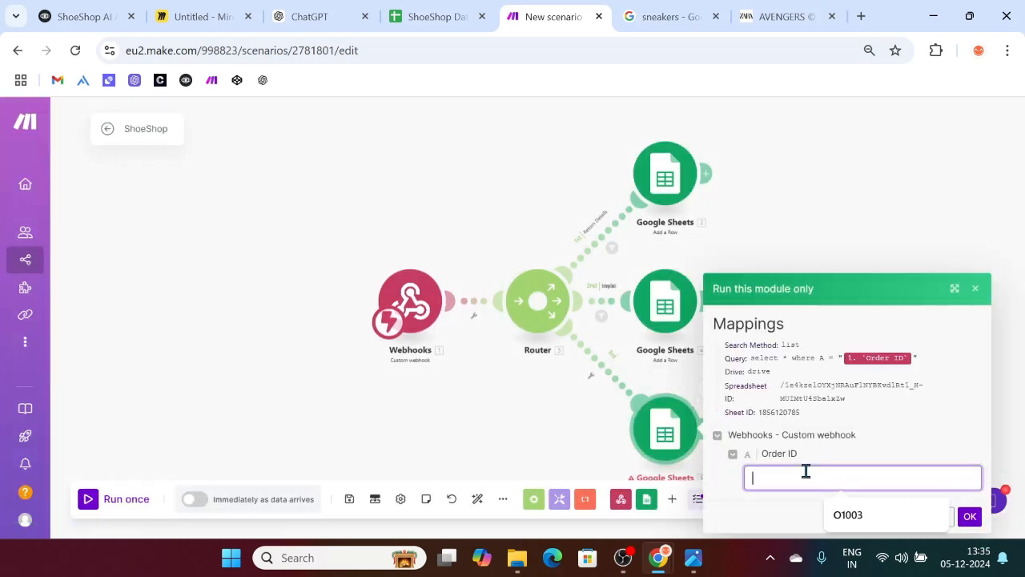
text(3)
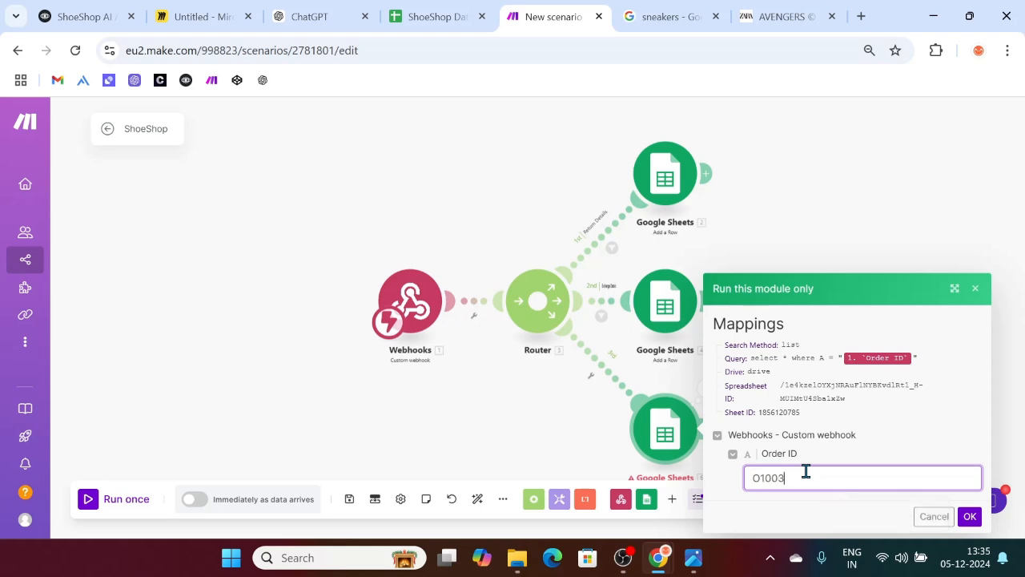
click(966, 515)
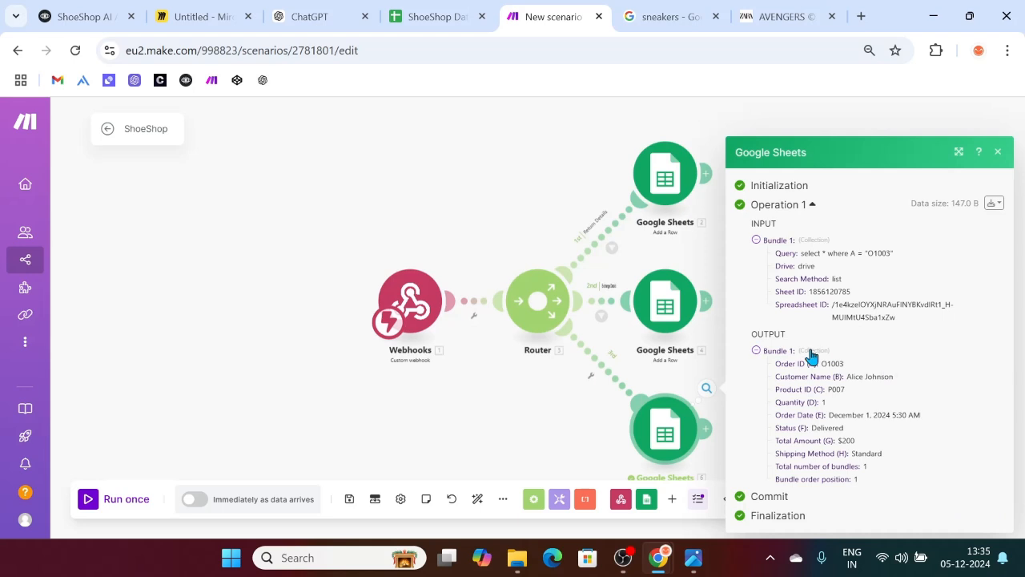
drag(894, 253, 866, 253)
click(912, 250)
drag(894, 253, 868, 255)
drag(775, 384, 902, 457)
click(536, 392)
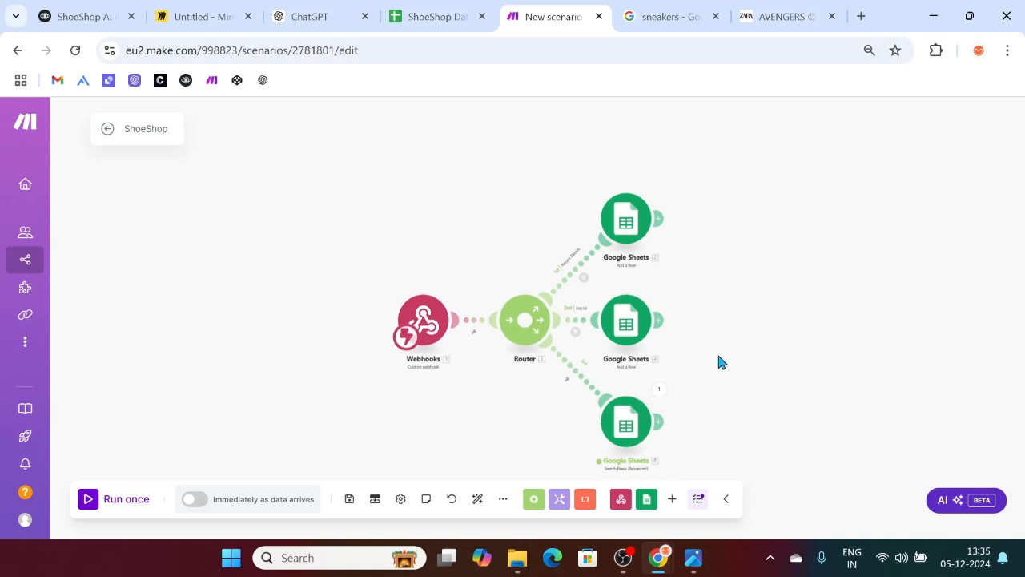
Step: Auto-align the scenario and add a Webhooks > Webhook response after the Search Rows module
click(482, 503)
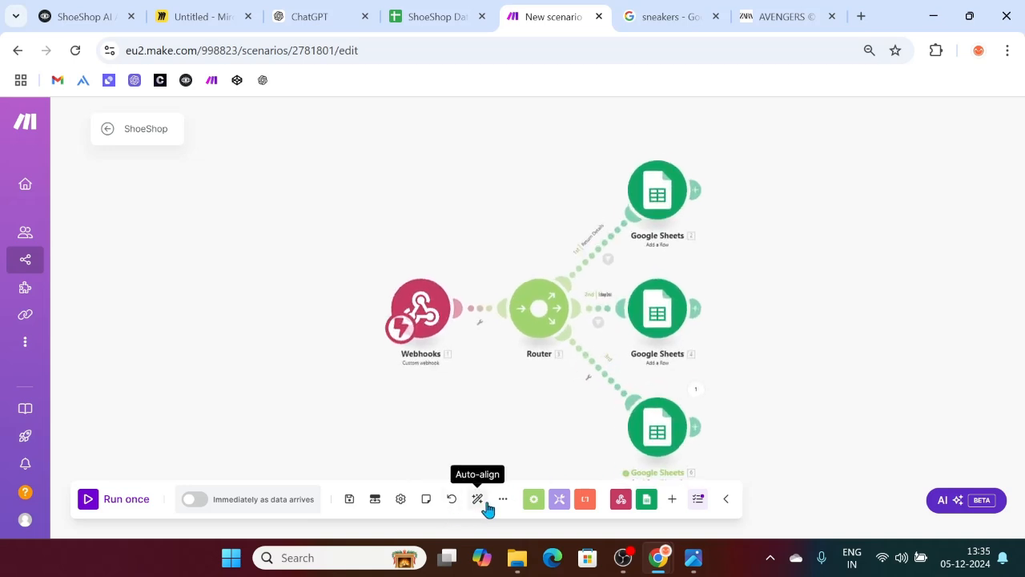
click(709, 433)
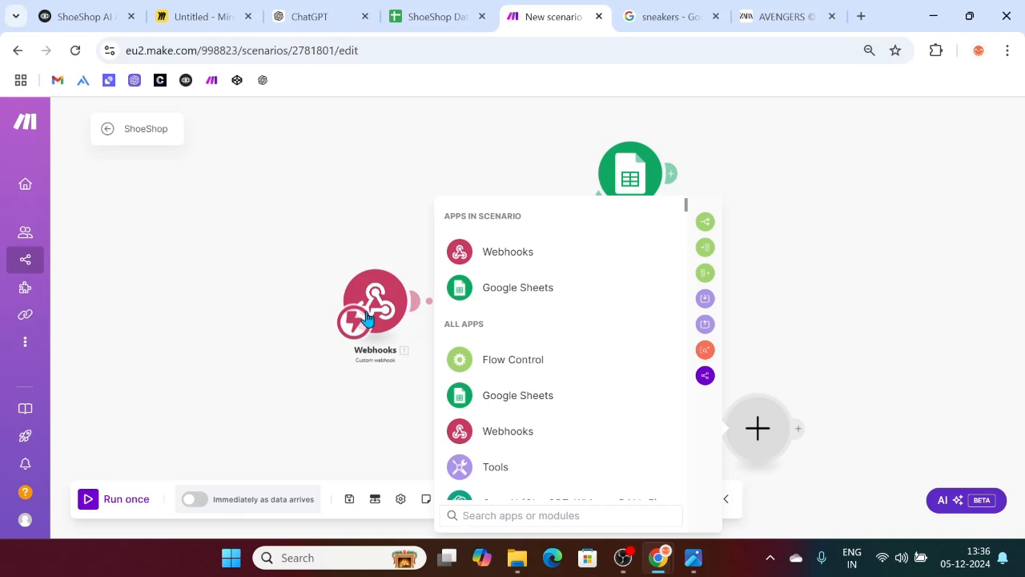
click(515, 262)
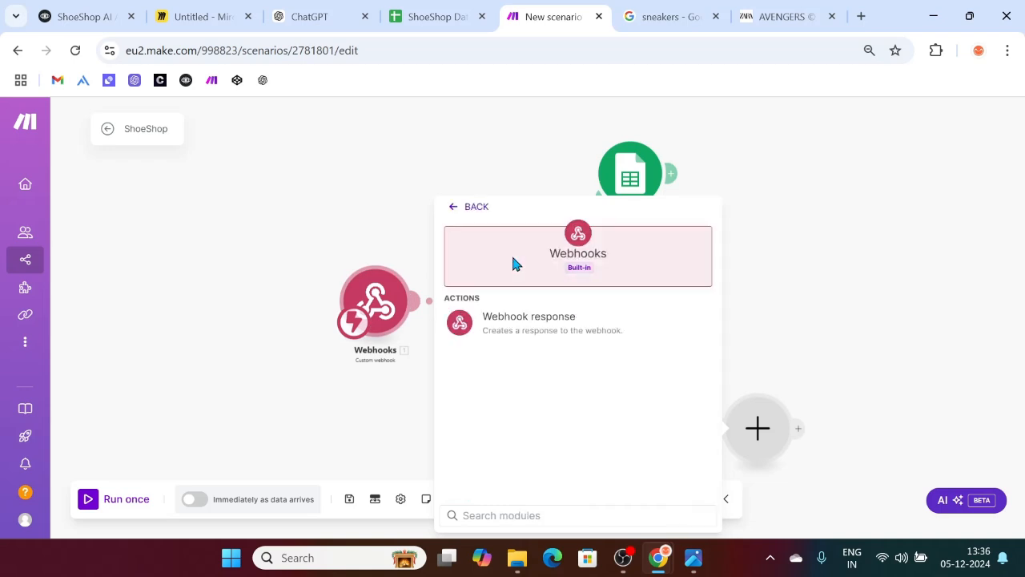
click(566, 332)
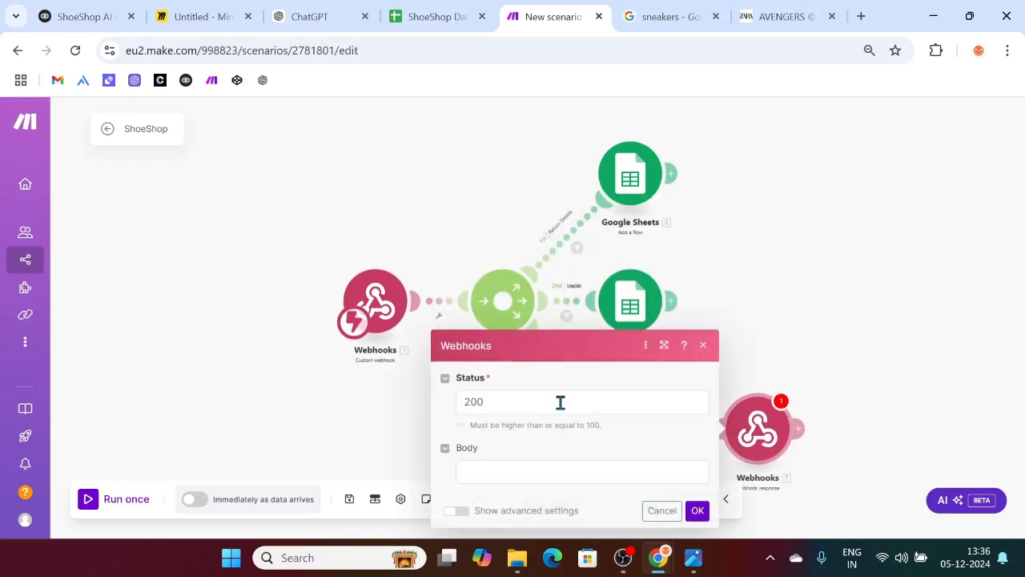
click(697, 512)
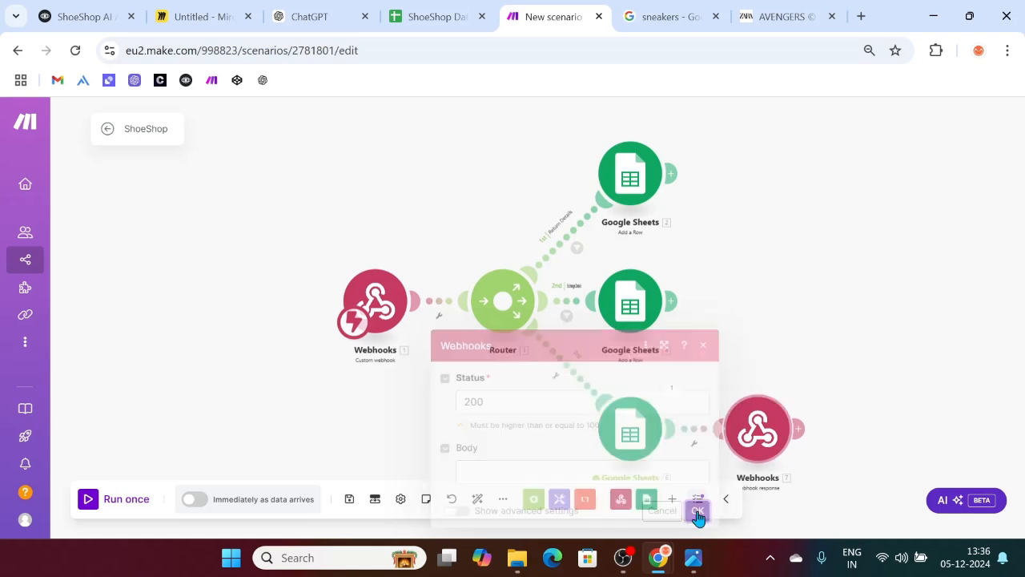
Step: Add a custom response header 'Status' mapped to the row's Status (F)
click(759, 434)
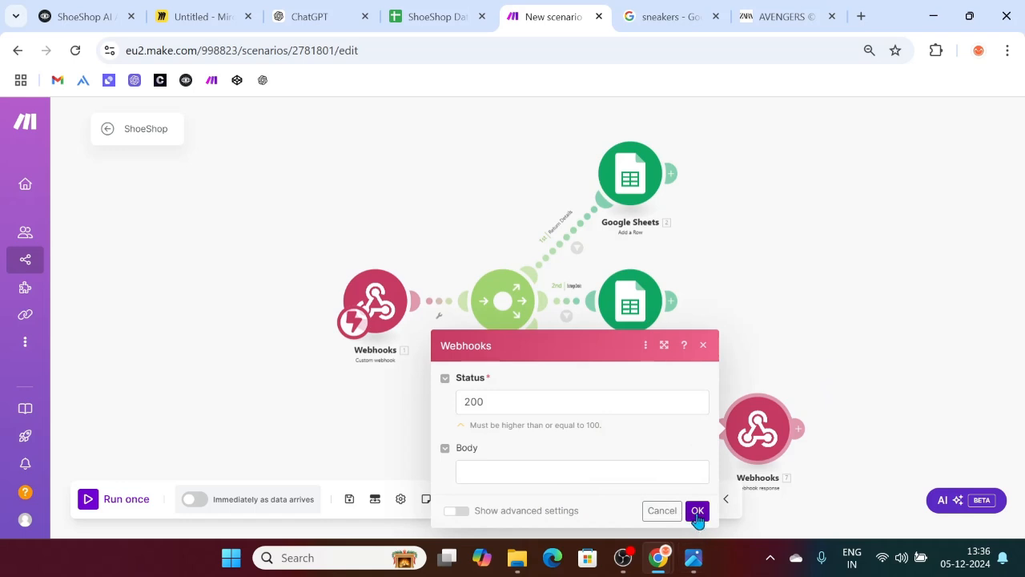
click(455, 511)
click(480, 486)
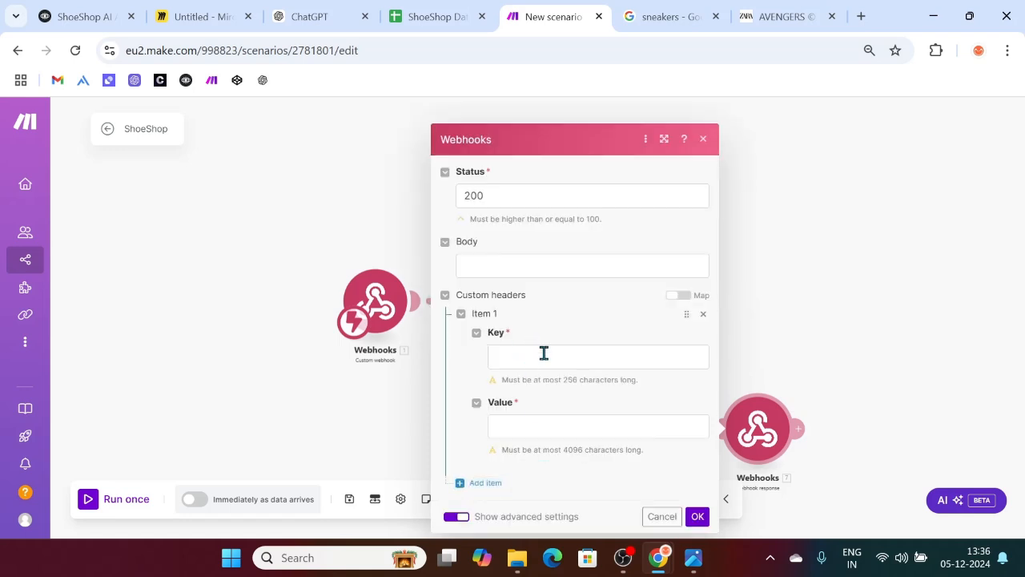
click(544, 353)
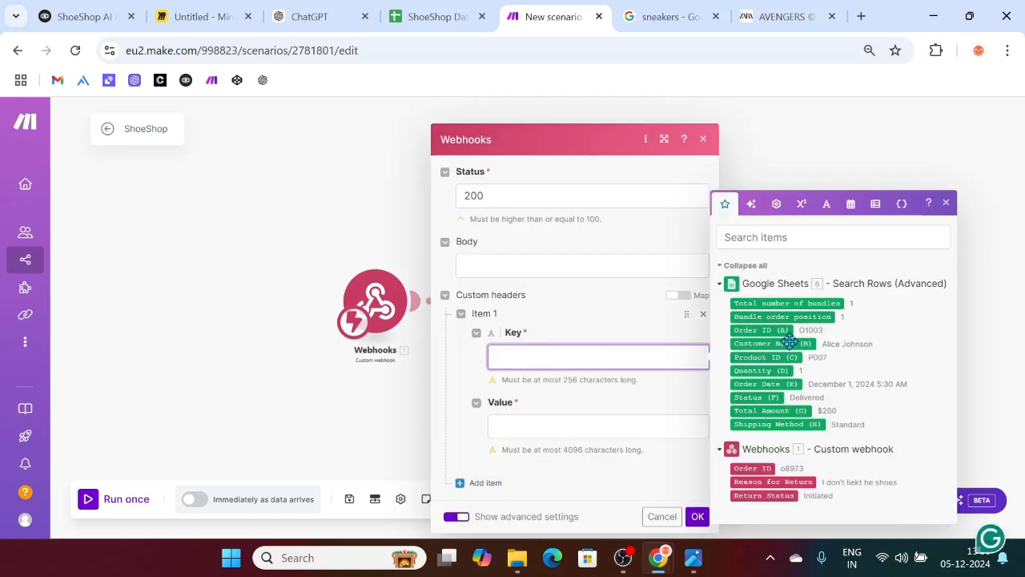
click(761, 397)
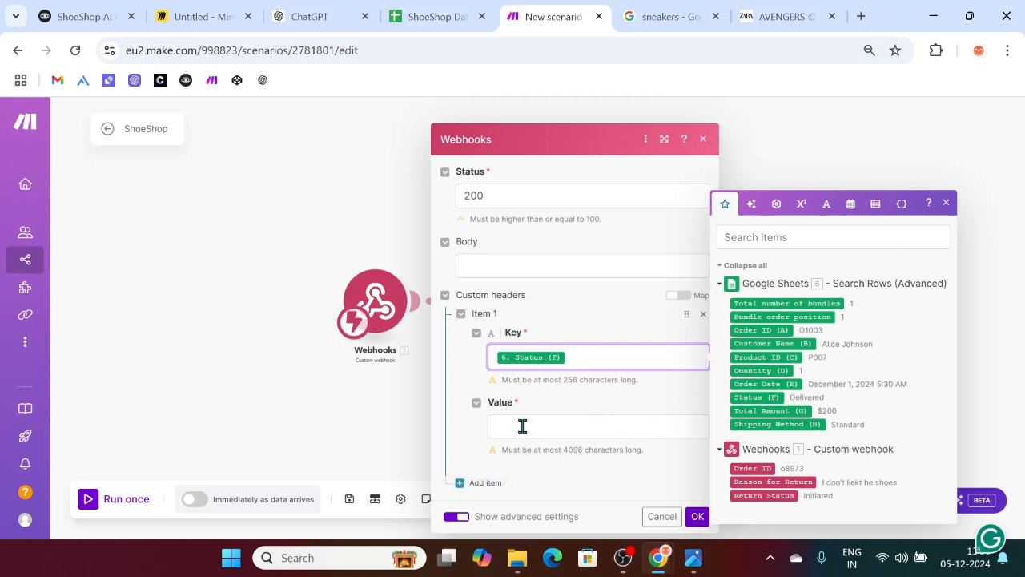
key(BackSpace)
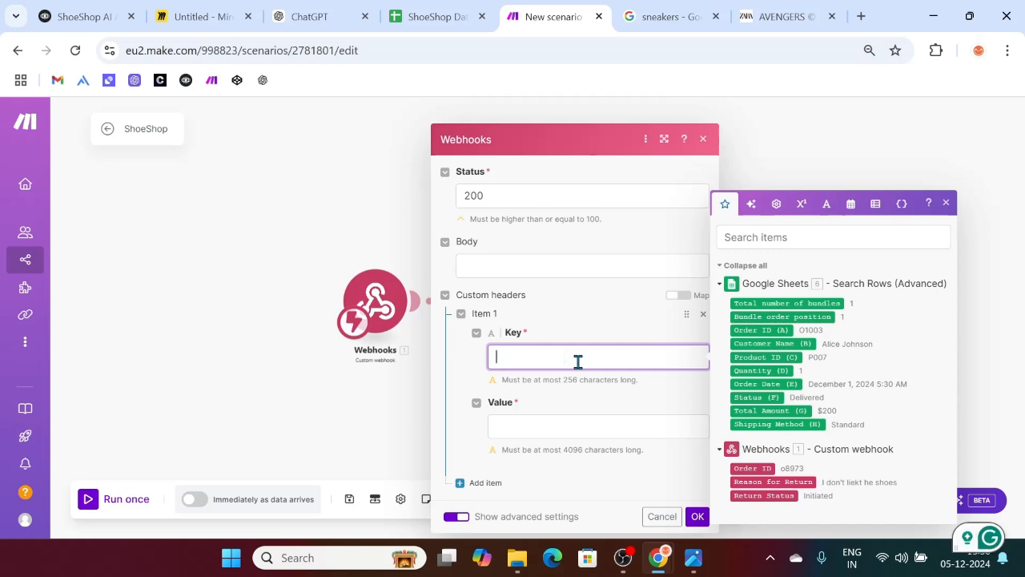
text(Status)
click(550, 414)
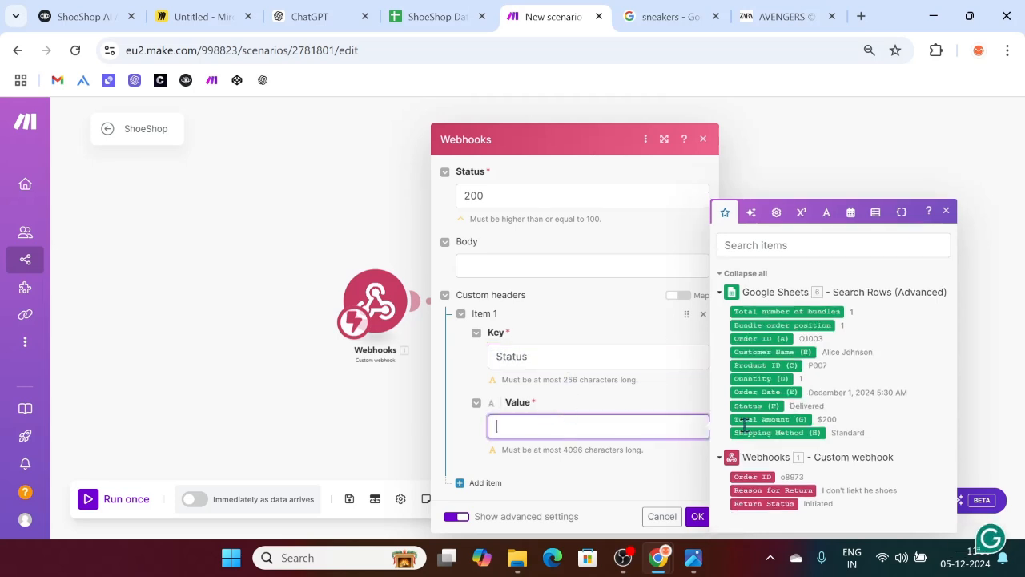
click(768, 405)
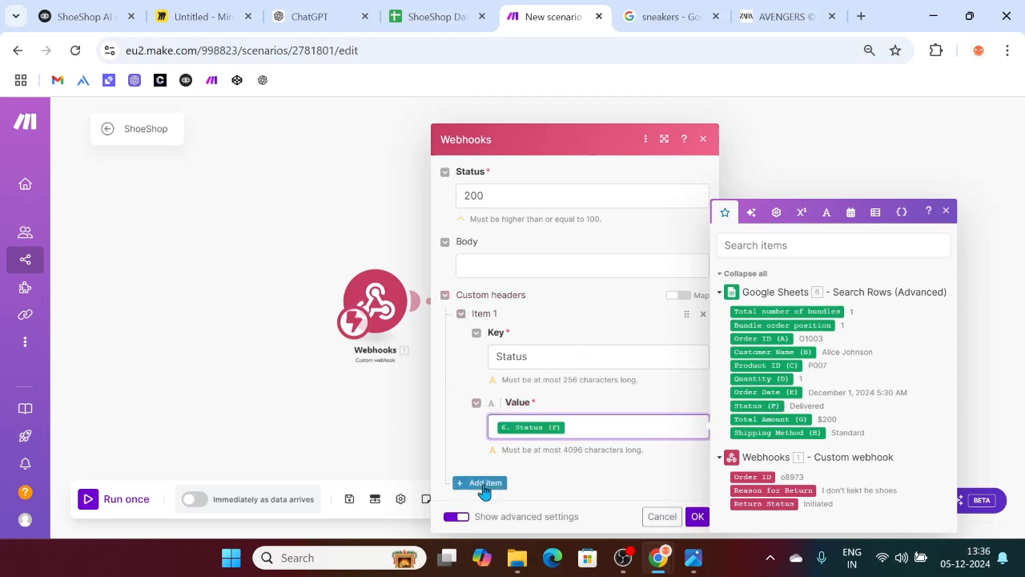
Step: Add a second header 'Shipping Method' mapped to Shipping Method (H) and save
click(476, 482)
scroll(542, 477, down, 3)
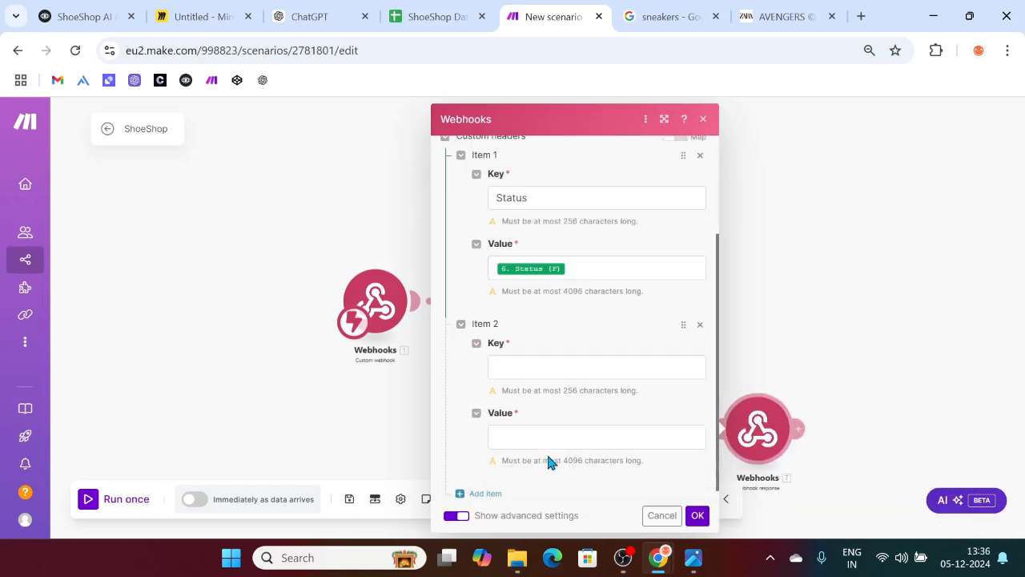
click(513, 369)
text(S)
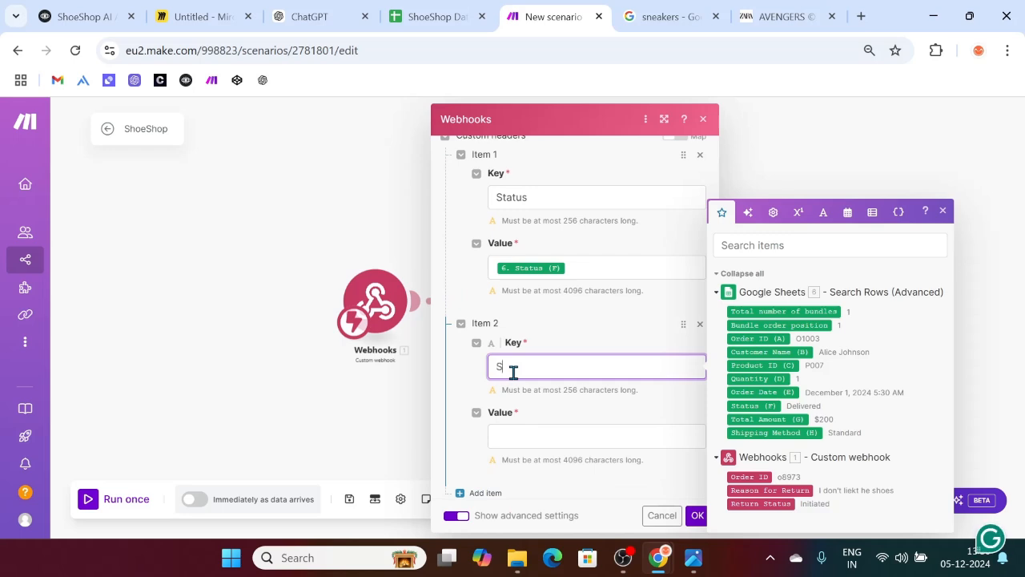
text(hipping Method)
click(532, 434)
click(763, 433)
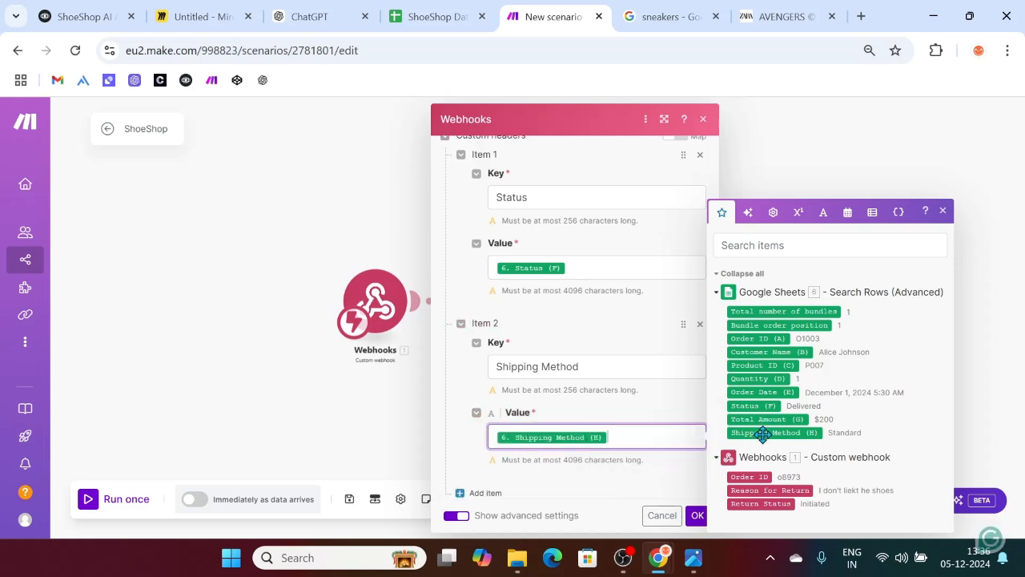
click(696, 516)
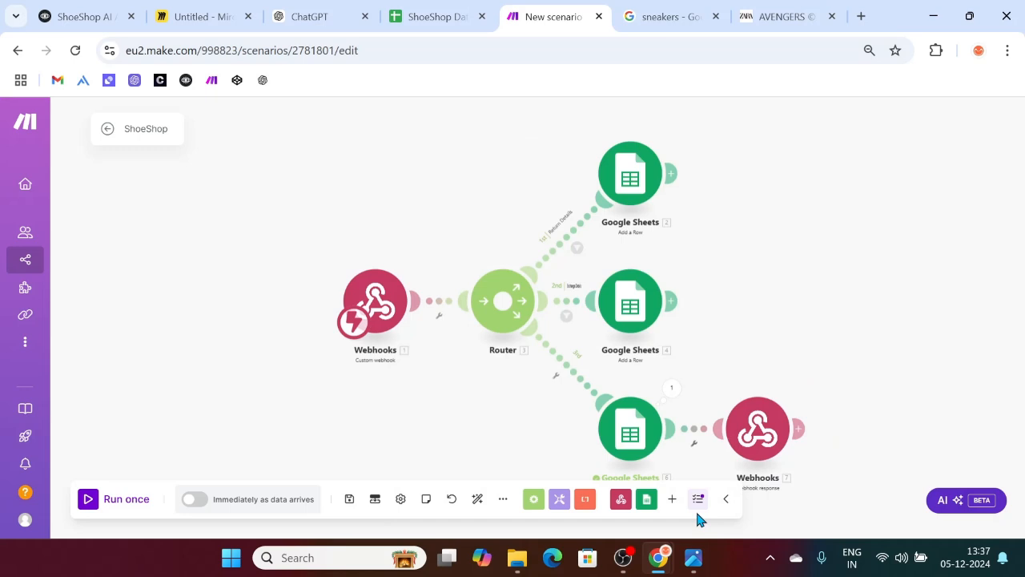
Step: Reopen the webhook response to verify both headers, then close it
click(762, 422)
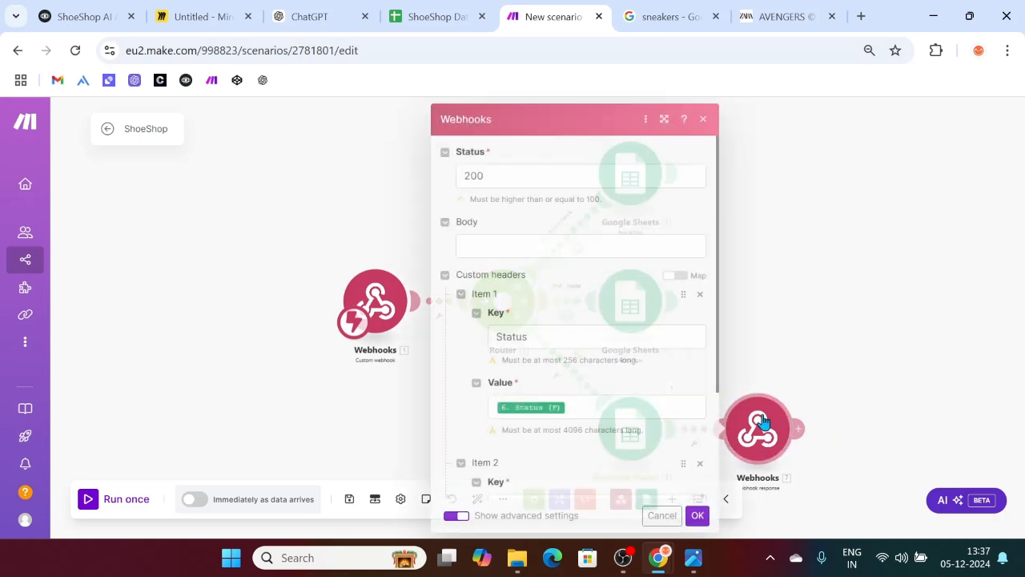
scroll(520, 385, down, 2)
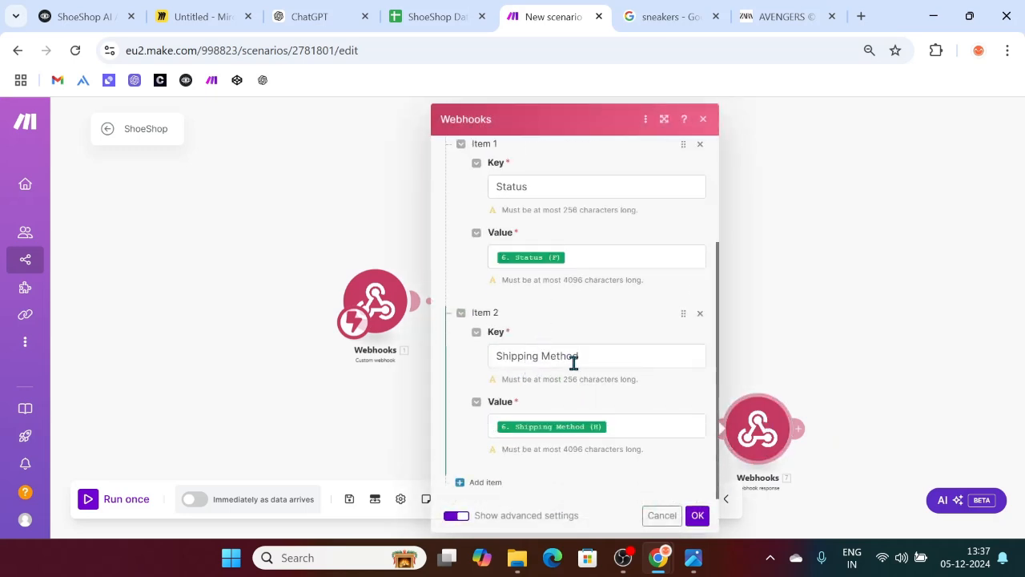
click(696, 514)
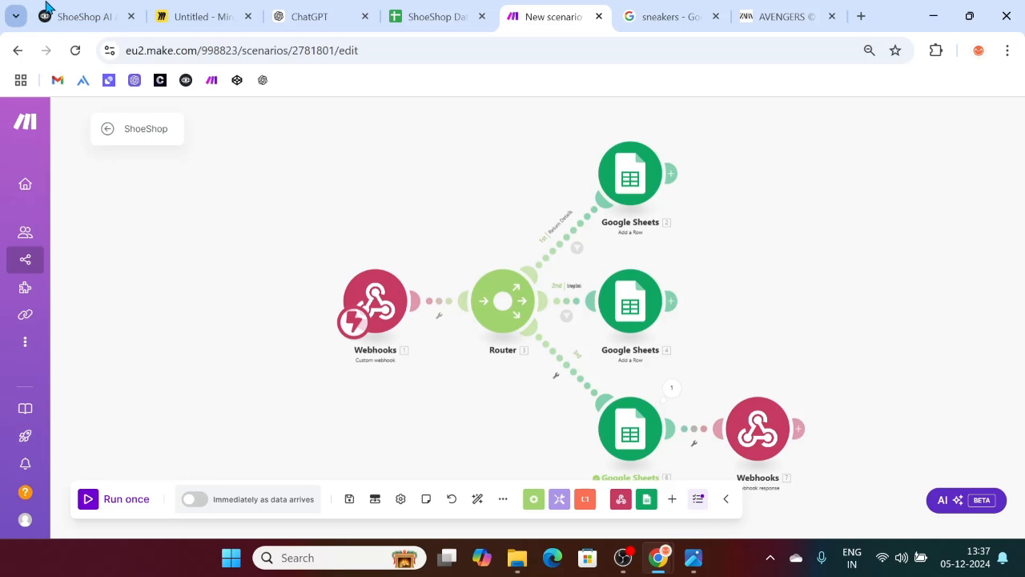
click(86, 10)
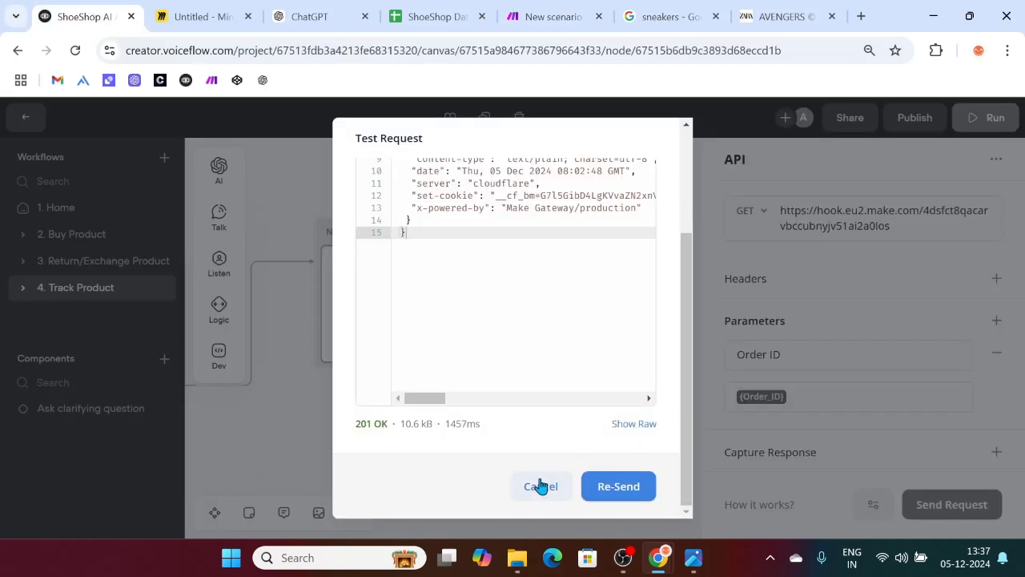
Step: Capture the response's Status key into a newly created status variable
click(542, 488)
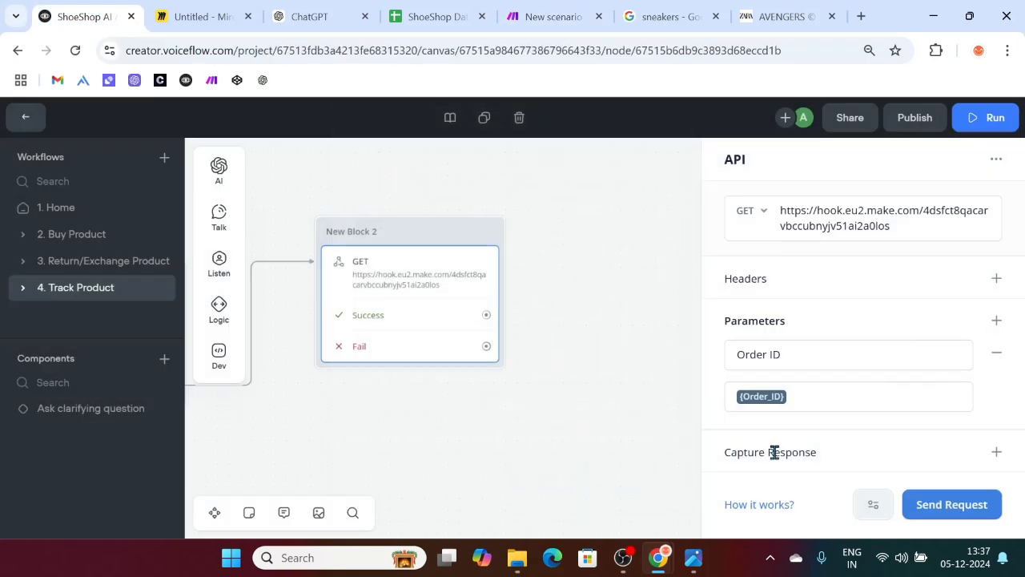
drag(723, 458, 820, 469)
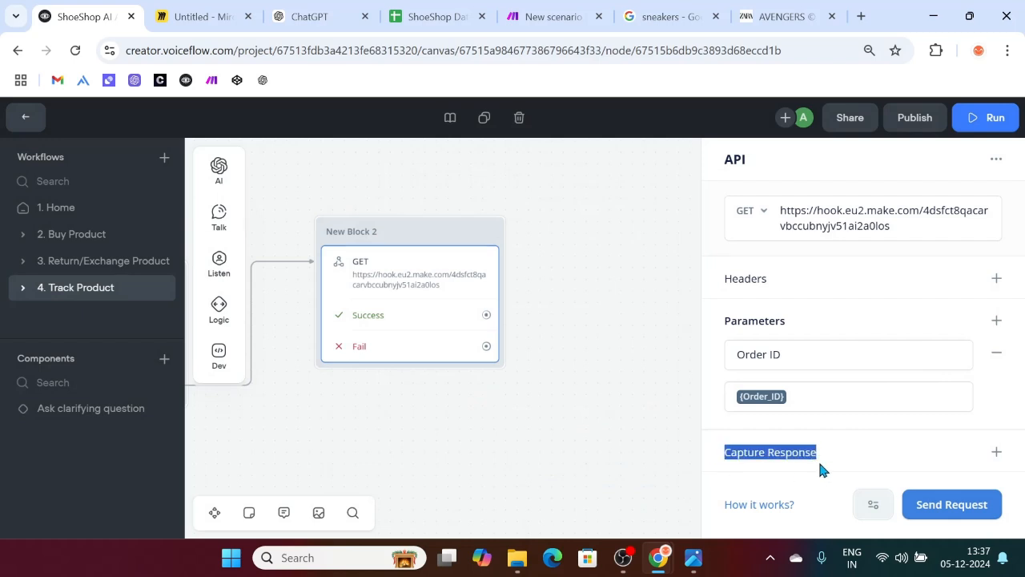
click(996, 452)
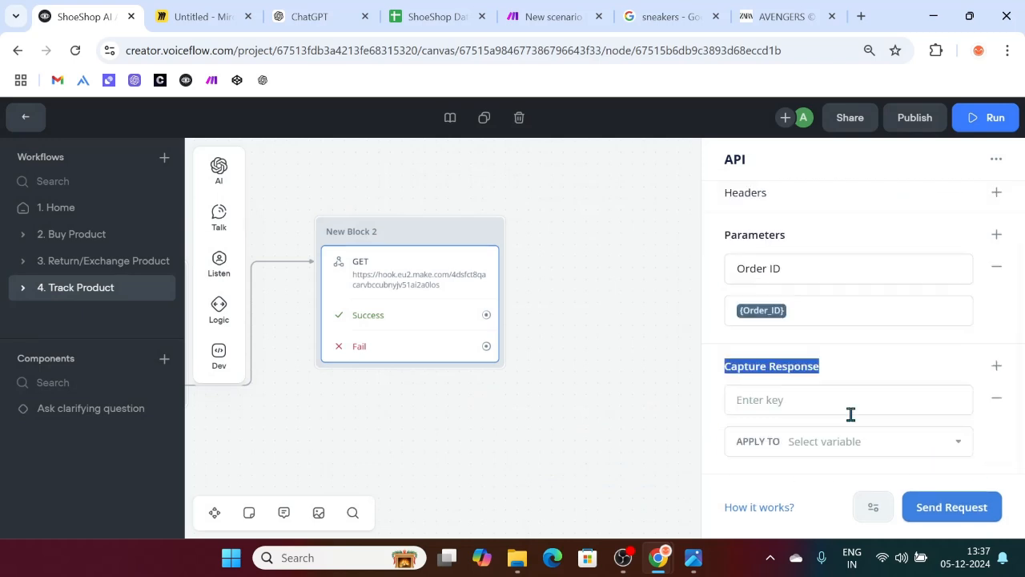
click(797, 403)
text(St)
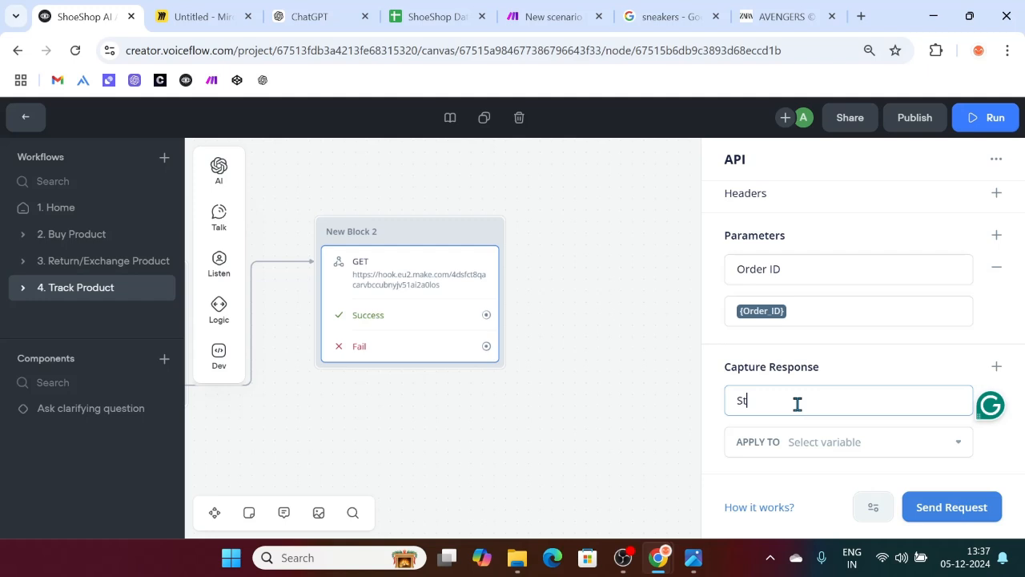
text(atus)
click(837, 442)
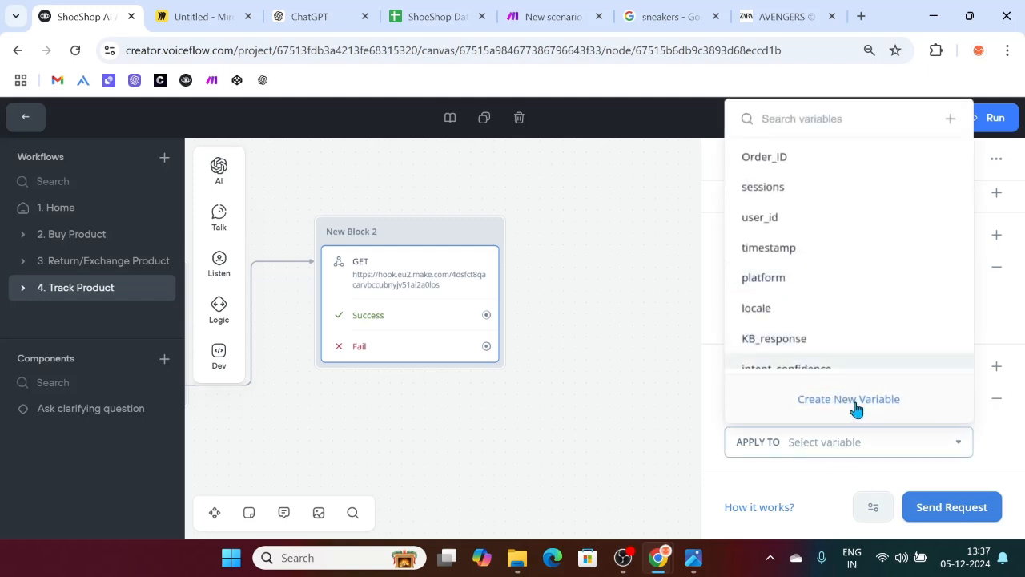
click(851, 400)
click(534, 263)
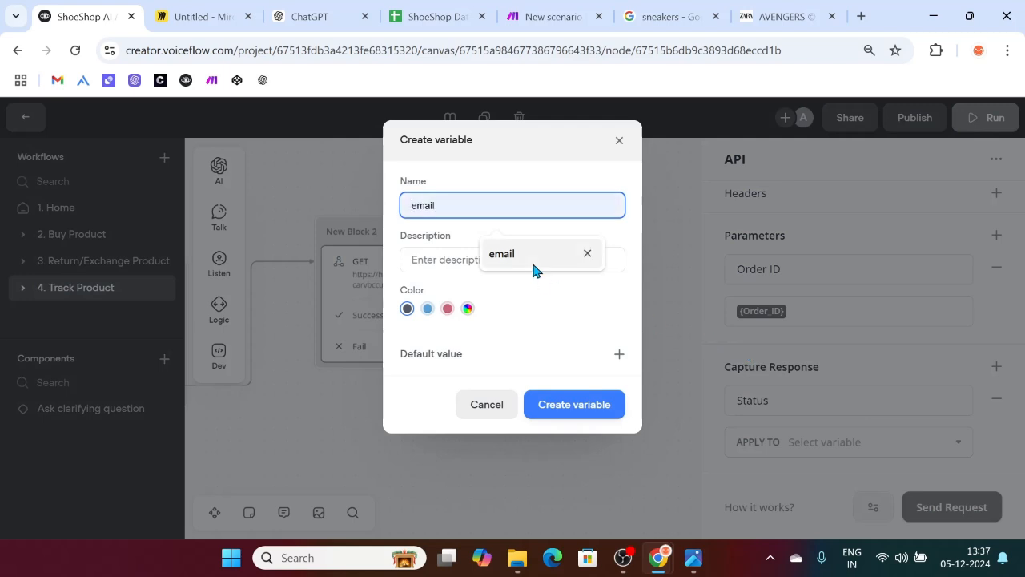
text(S)
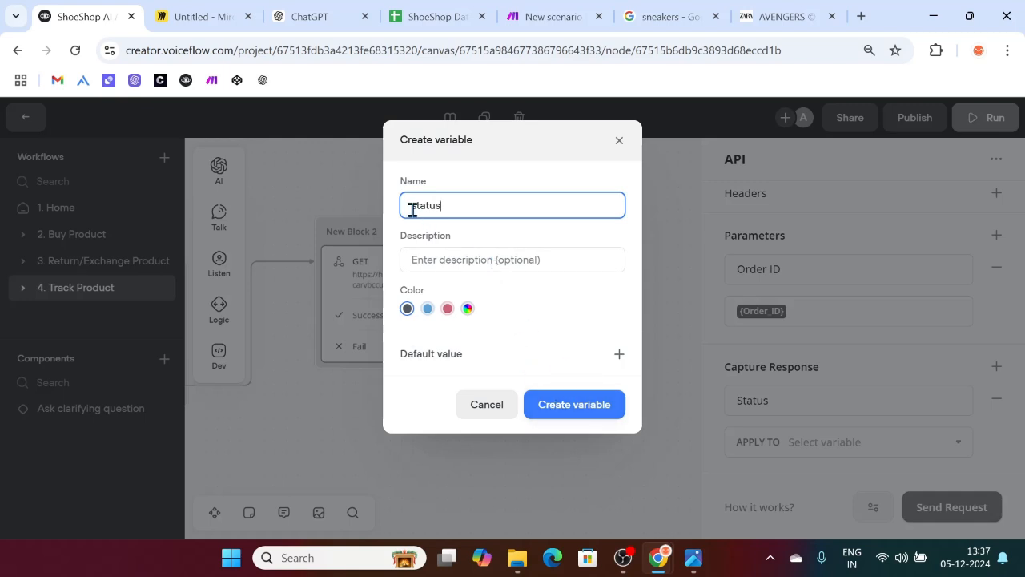
click(551, 406)
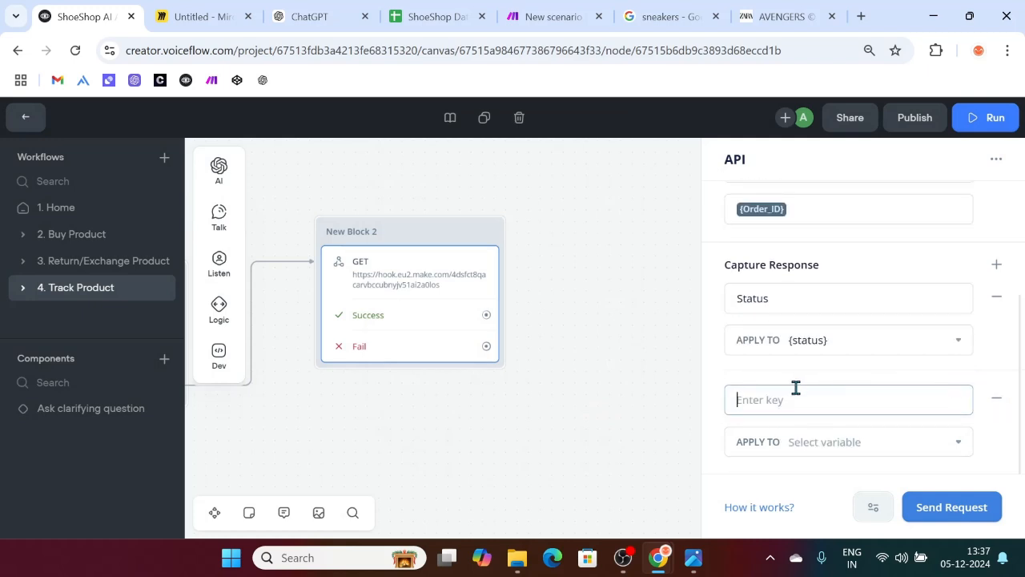
Step: Capture the Shipping Method key into a new {shipping_method} variable
text(Shippi)
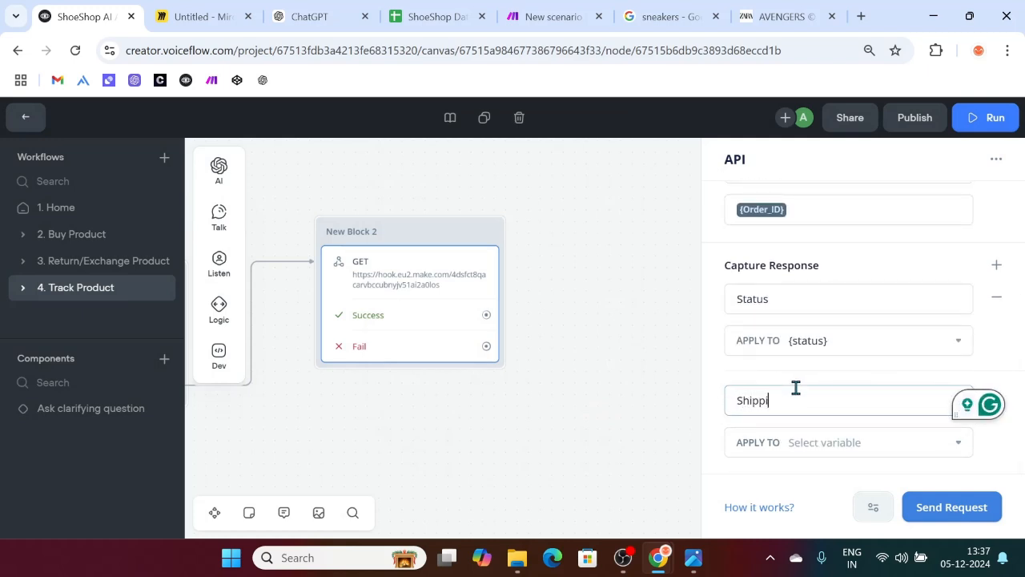
text(ng Method)
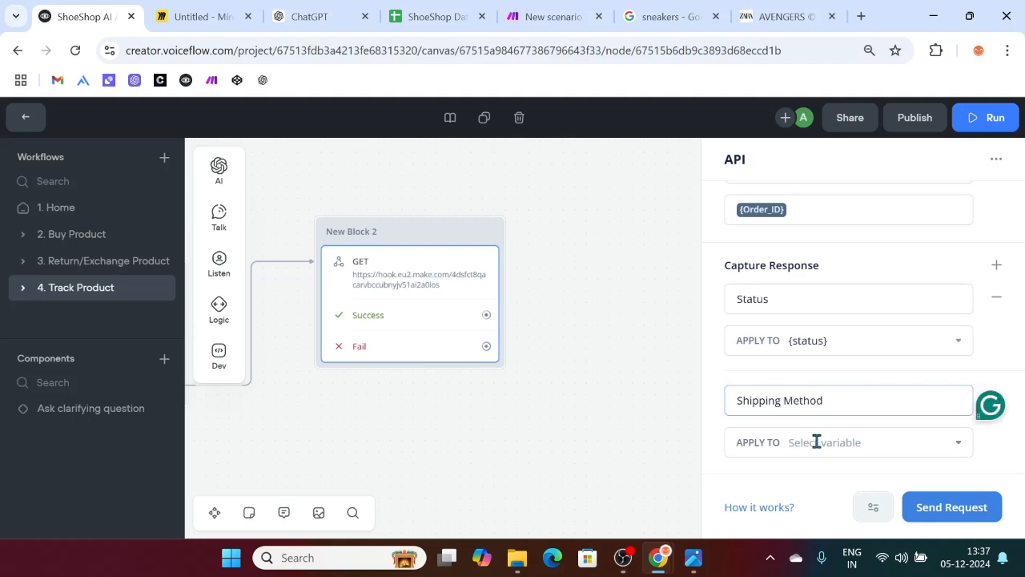
click(816, 442)
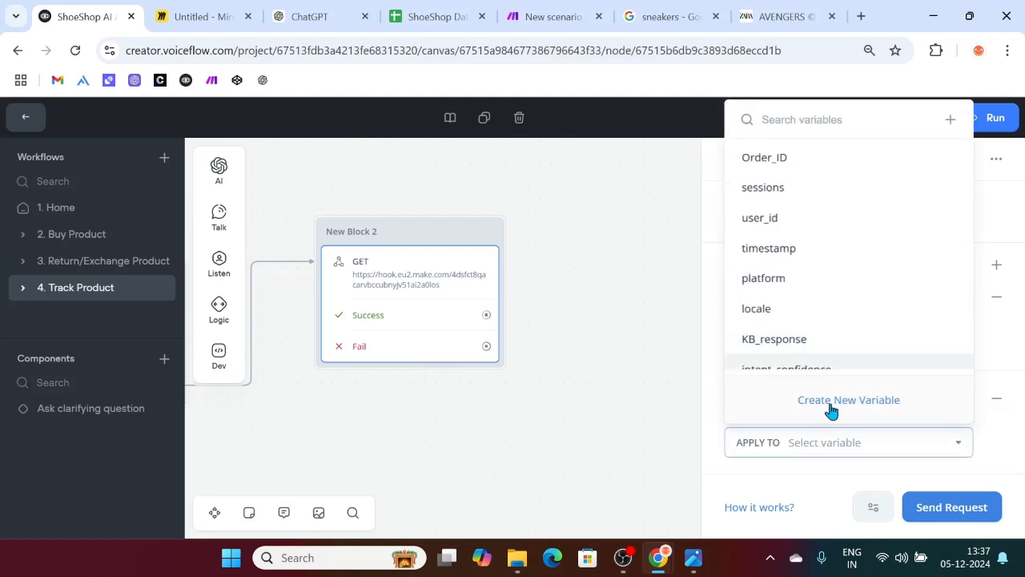
click(831, 404)
text(s)
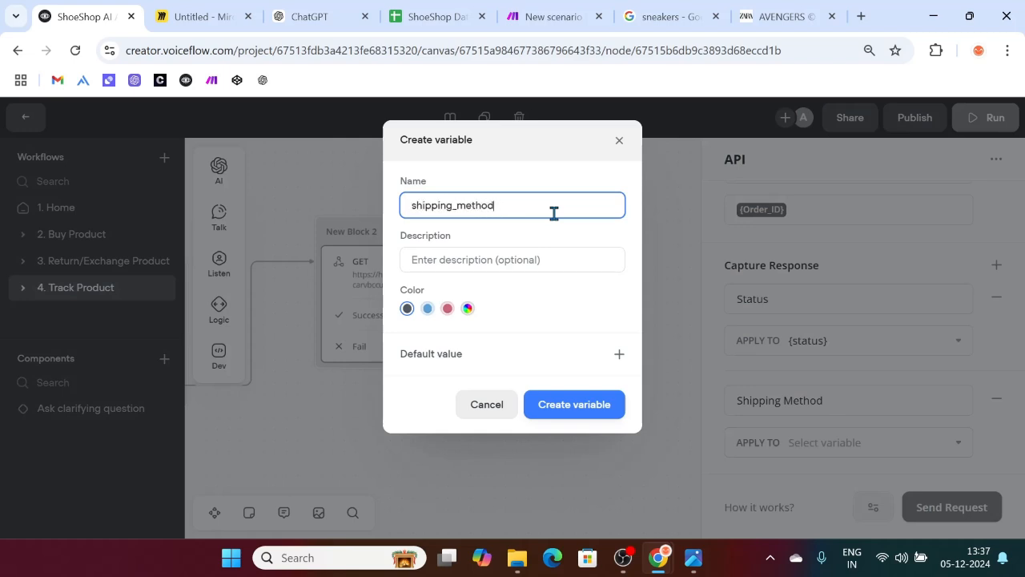
text(hipping_method)
click(572, 402)
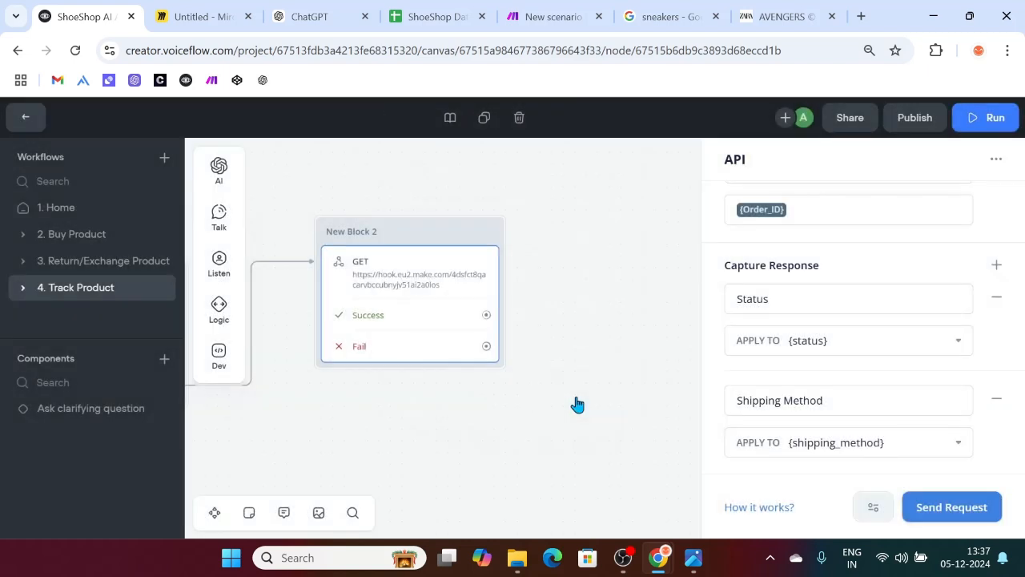
Step: Resend the API test with Order_ID O1004 and review the 201 OK response JSON
scroll(801, 361, up, 3)
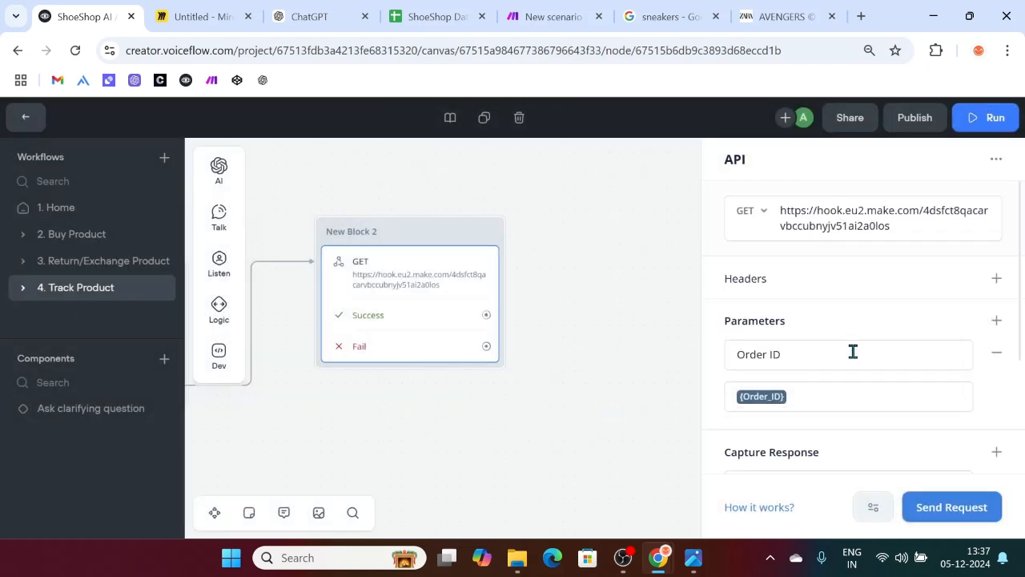
click(951, 516)
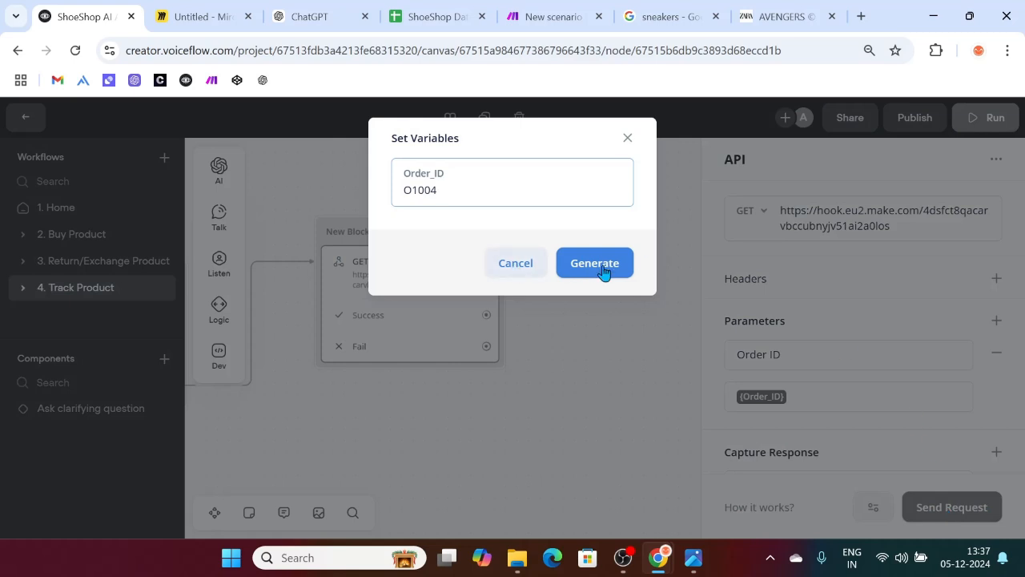
click(602, 267)
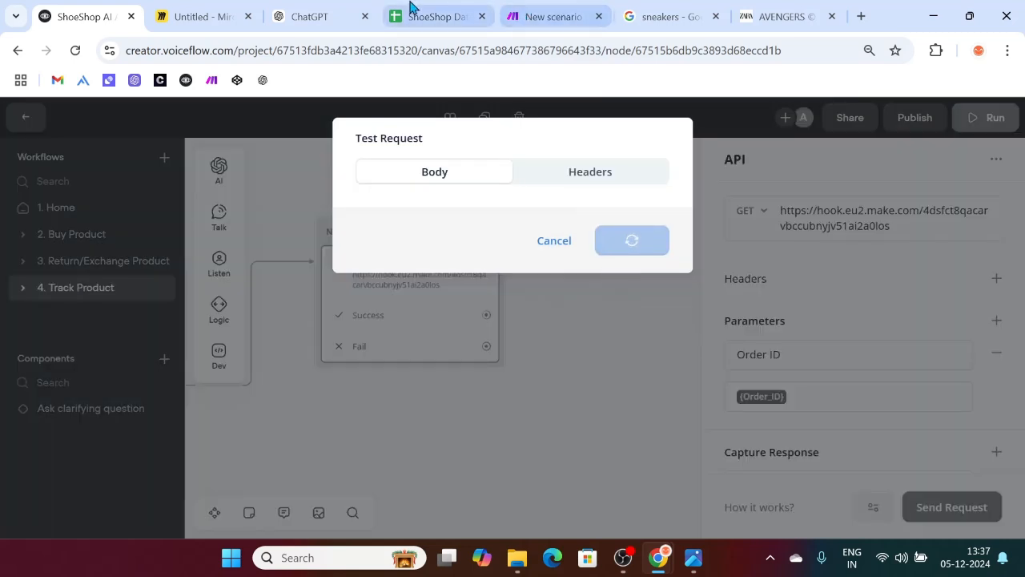
scroll(495, 301, down, 3)
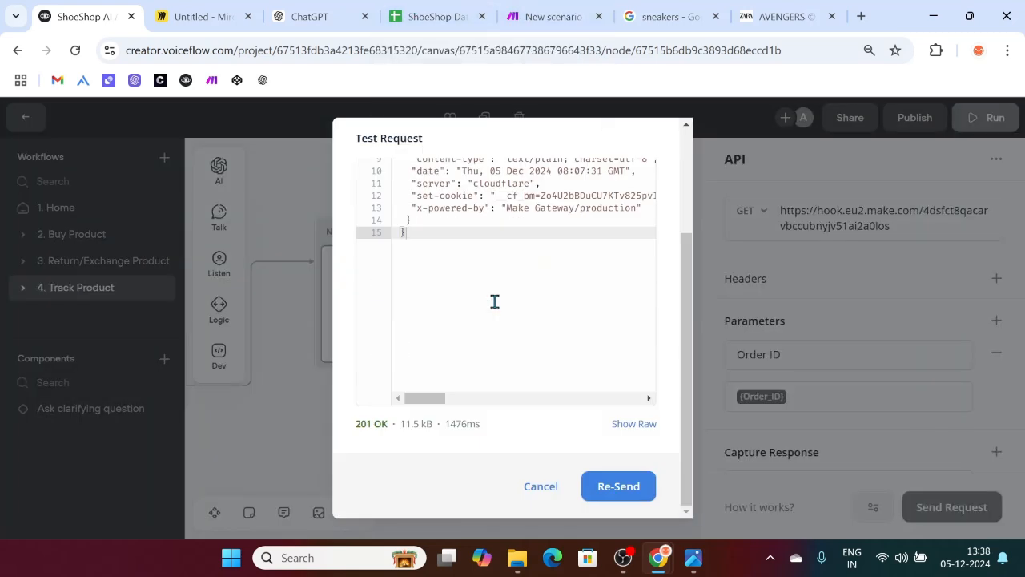
scroll(496, 276, up, 3)
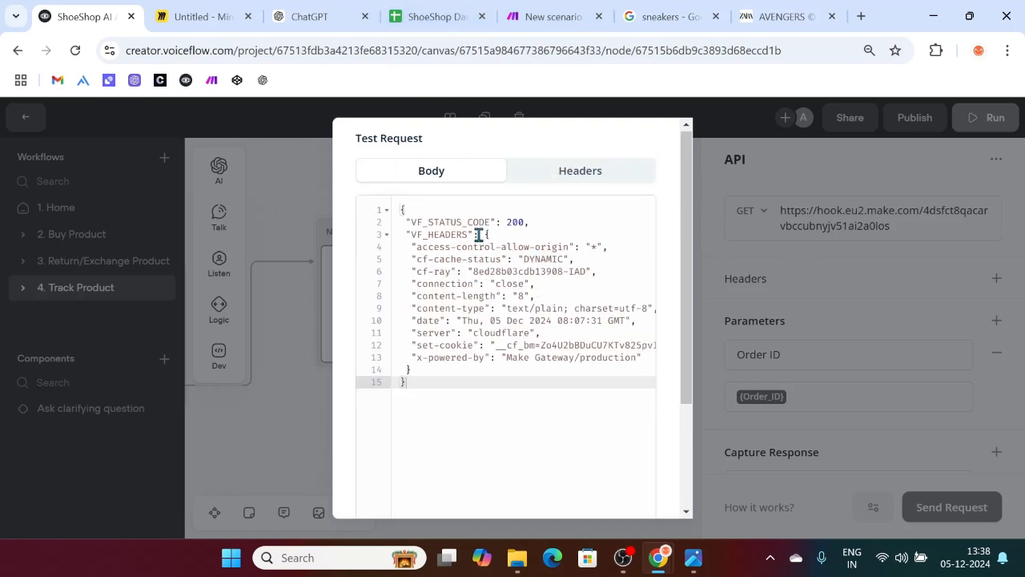
scroll(471, 414, down, 3)
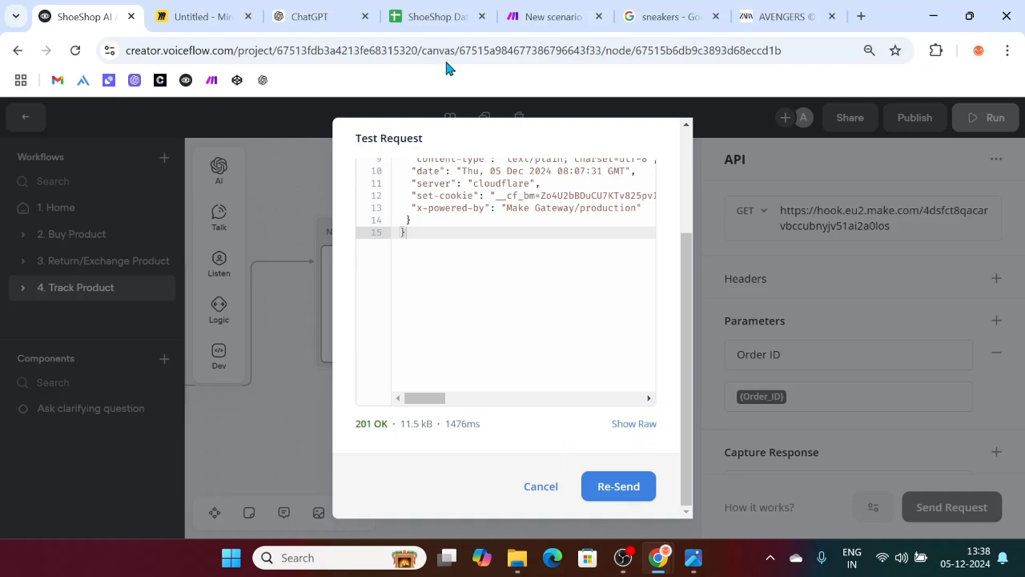
click(416, 16)
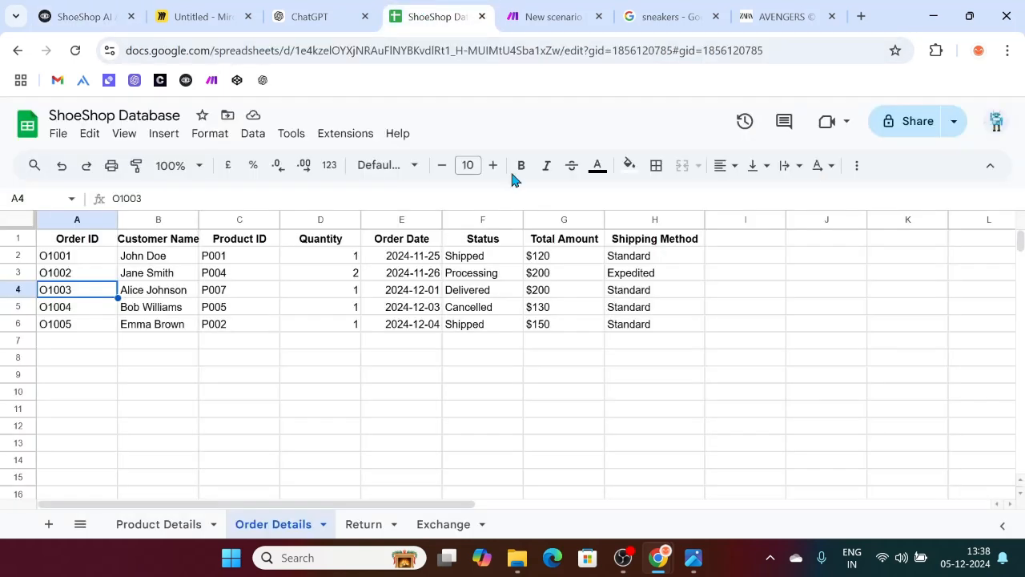
Step: In Make, open a filter setup on the Router's 3rd route, browse the webhook fields, and dismiss it unsaved
click(502, 27)
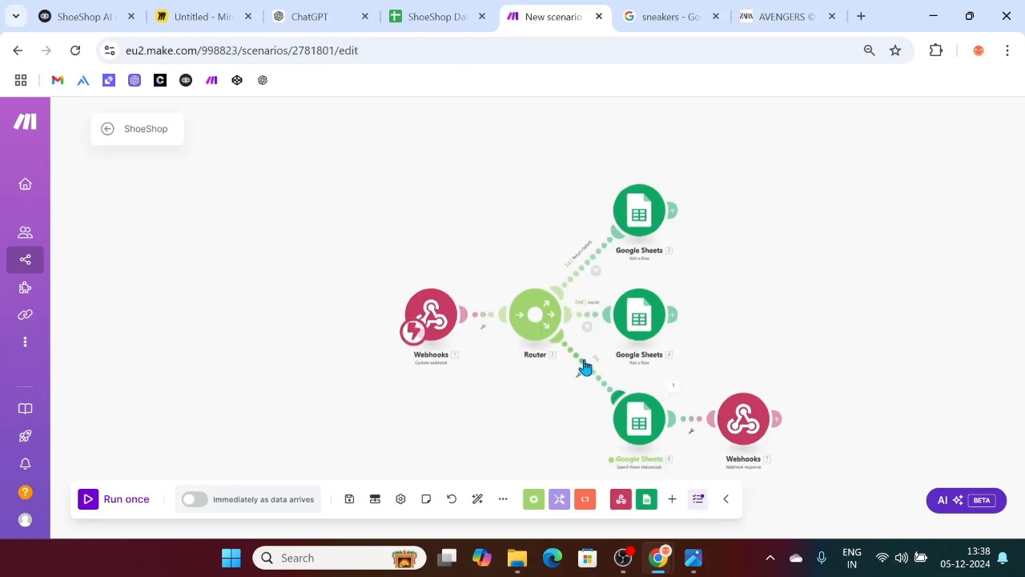
scroll(627, 354, up, 3)
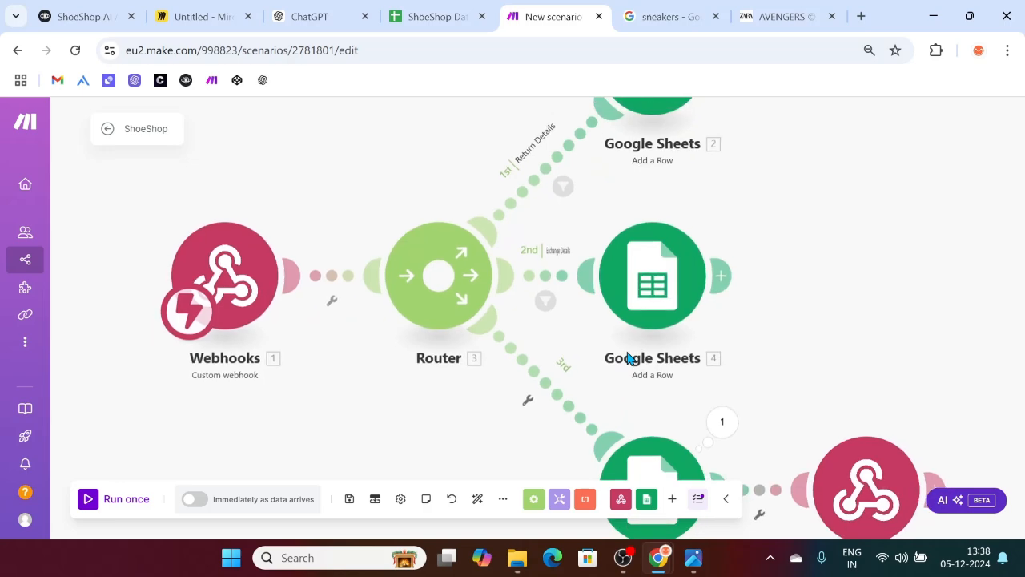
right_click(539, 383)
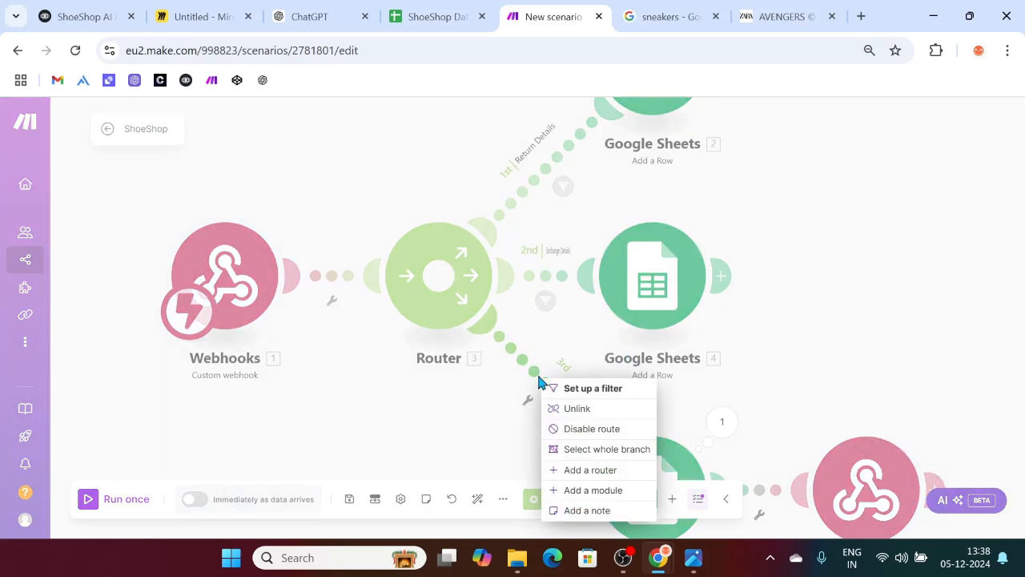
click(582, 394)
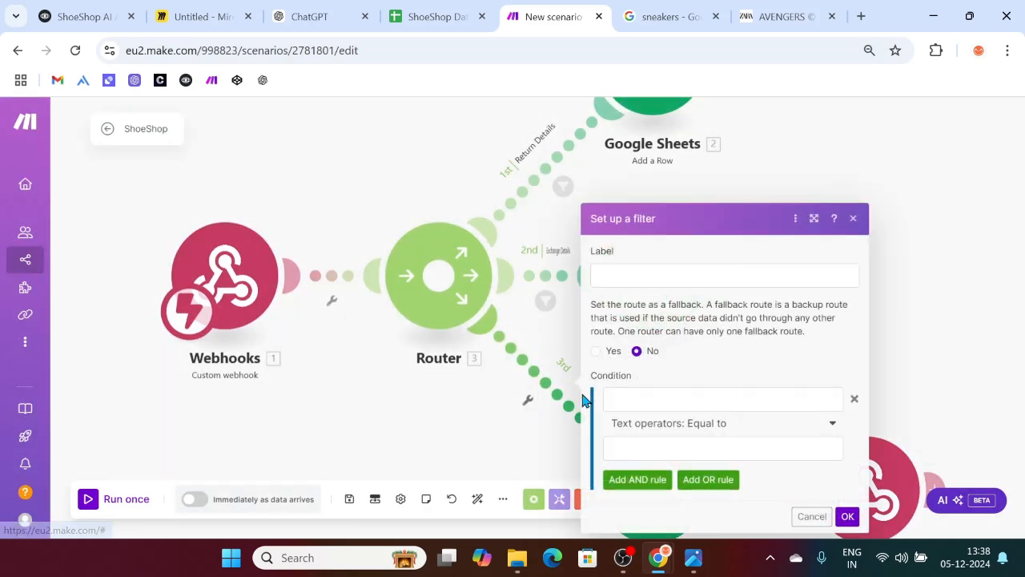
click(651, 397)
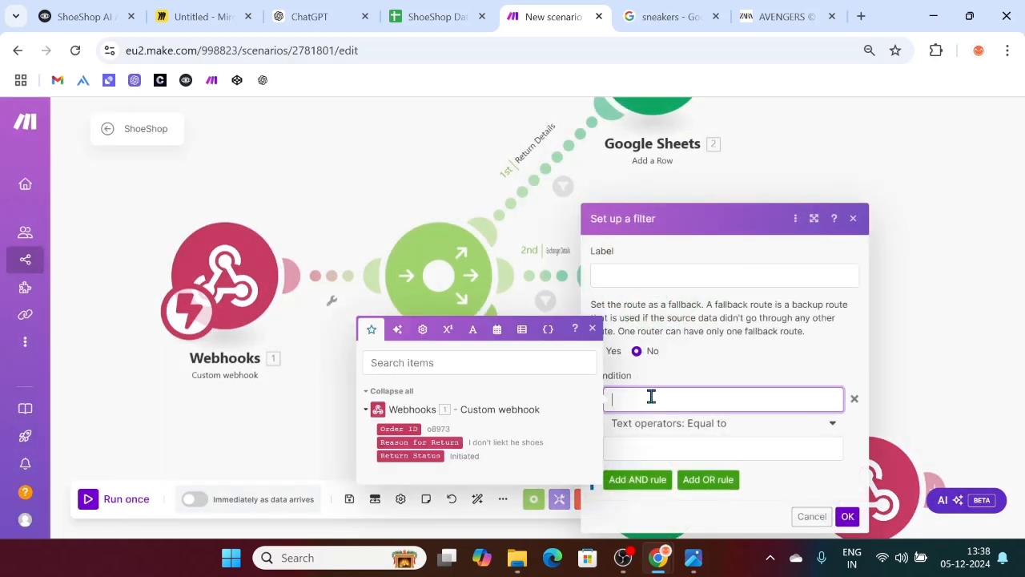
click(446, 409)
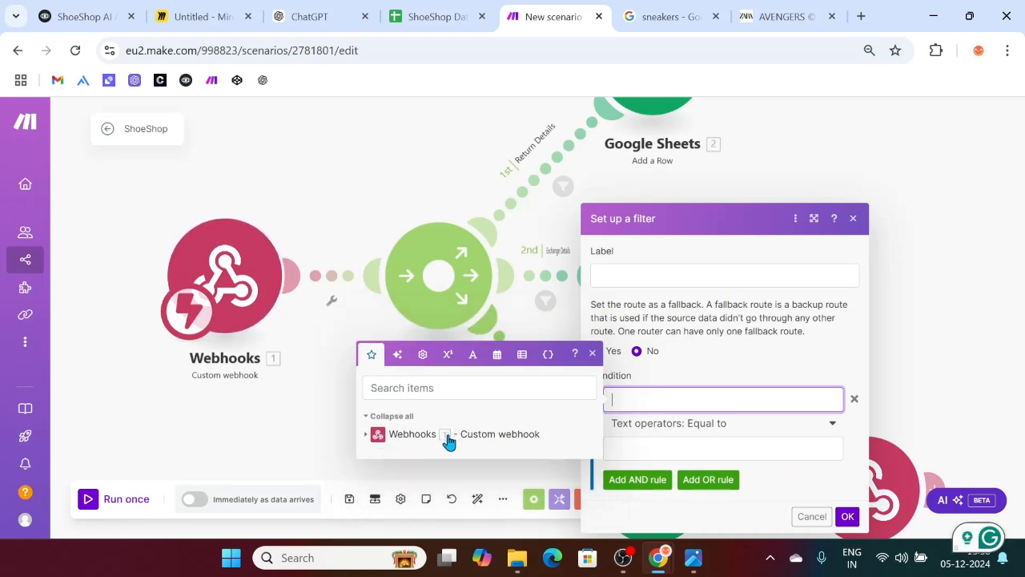
click(449, 433)
click(368, 392)
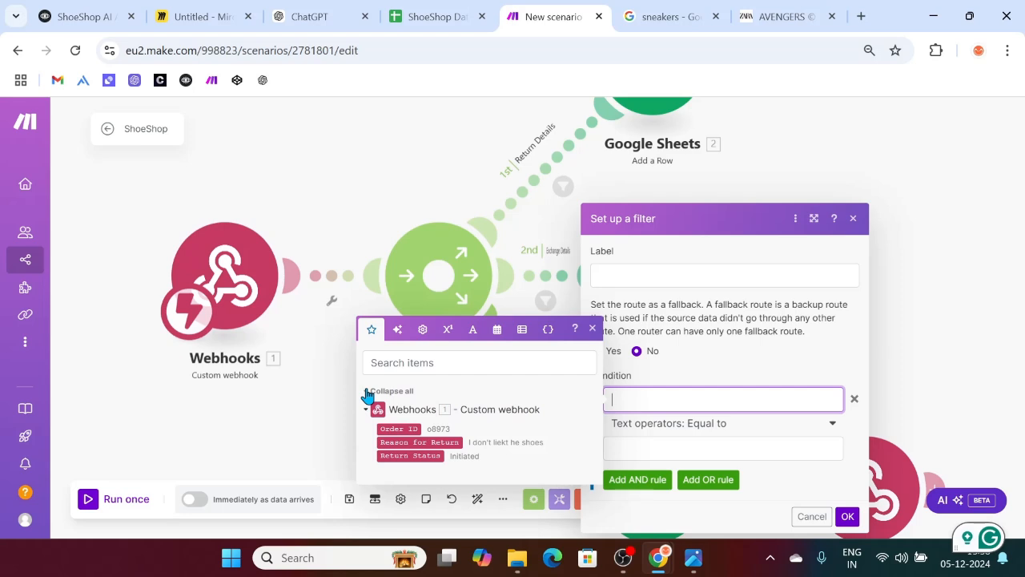
click(367, 393)
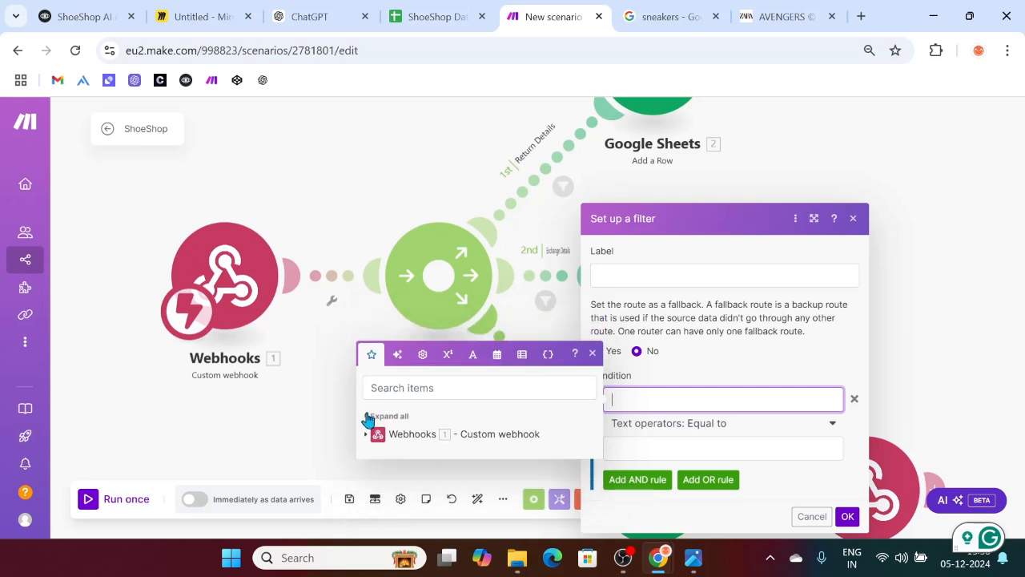
click(367, 416)
click(304, 421)
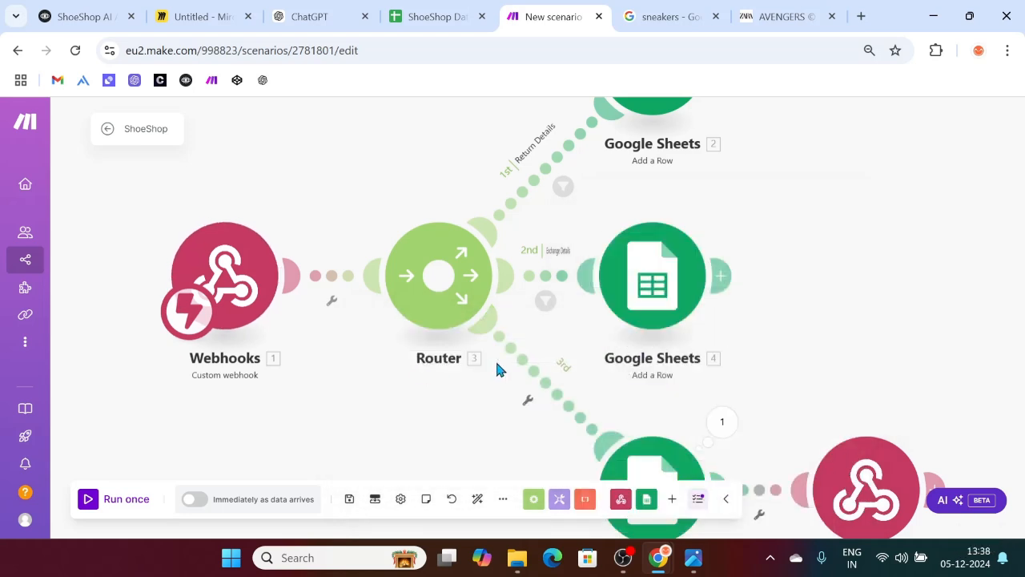
Step: Run the ShoeShop scenario once so its webhook listens, then go back to Voiceflow
scroll(494, 364, down, 2)
scroll(422, 427, down, 1)
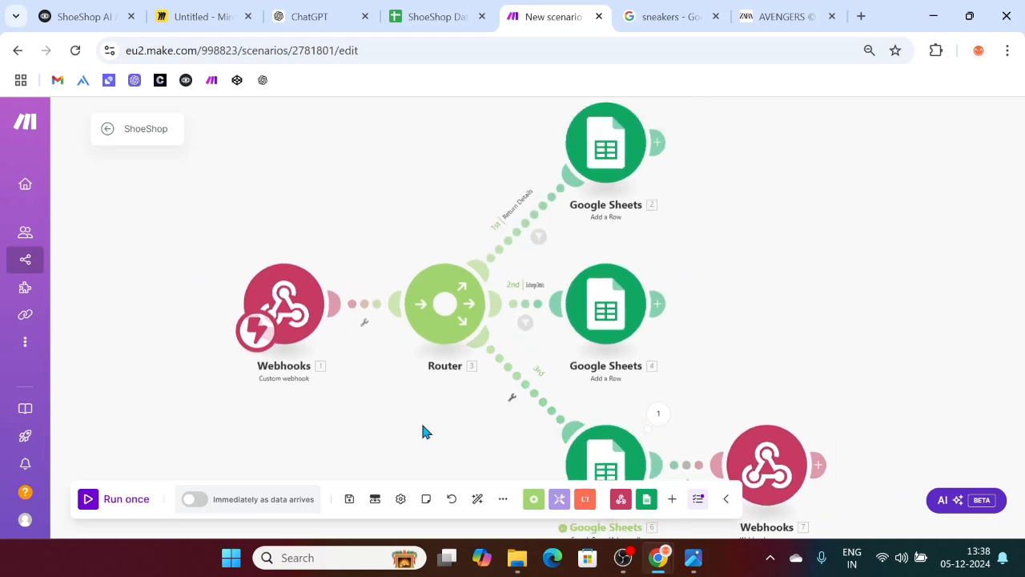
scroll(425, 432, down, 1)
scroll(424, 432, up, 1)
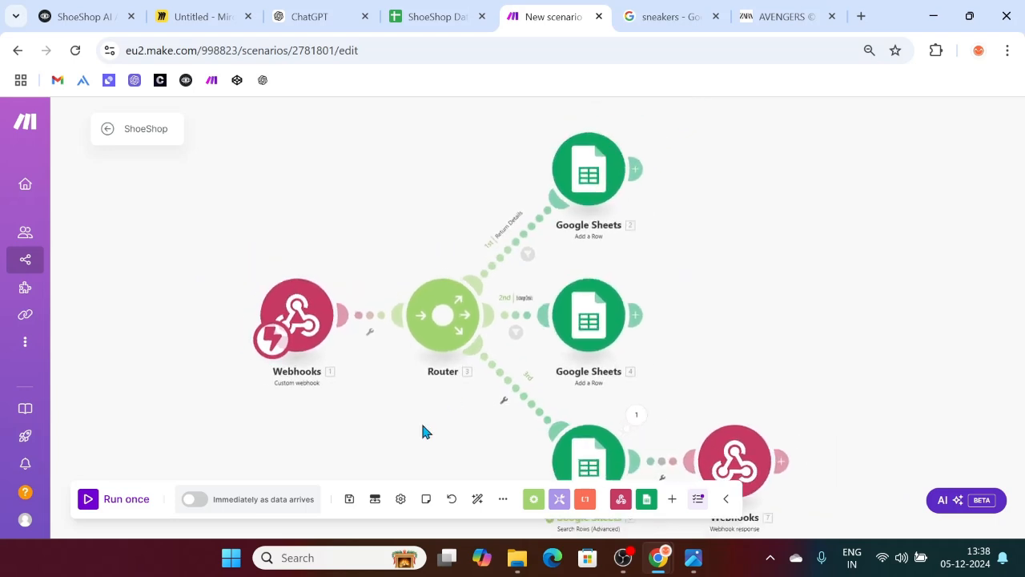
click(104, 500)
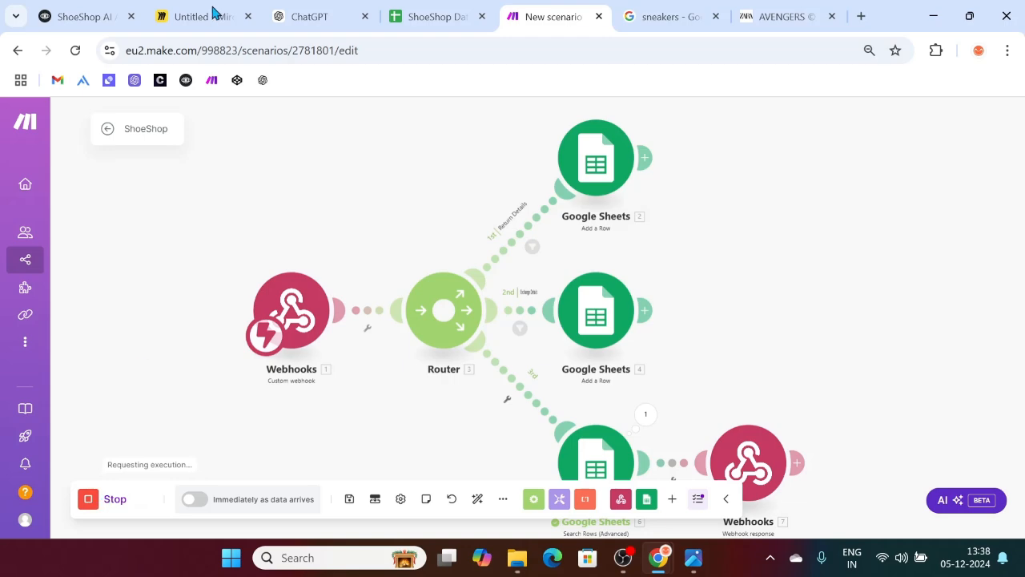
click(84, 16)
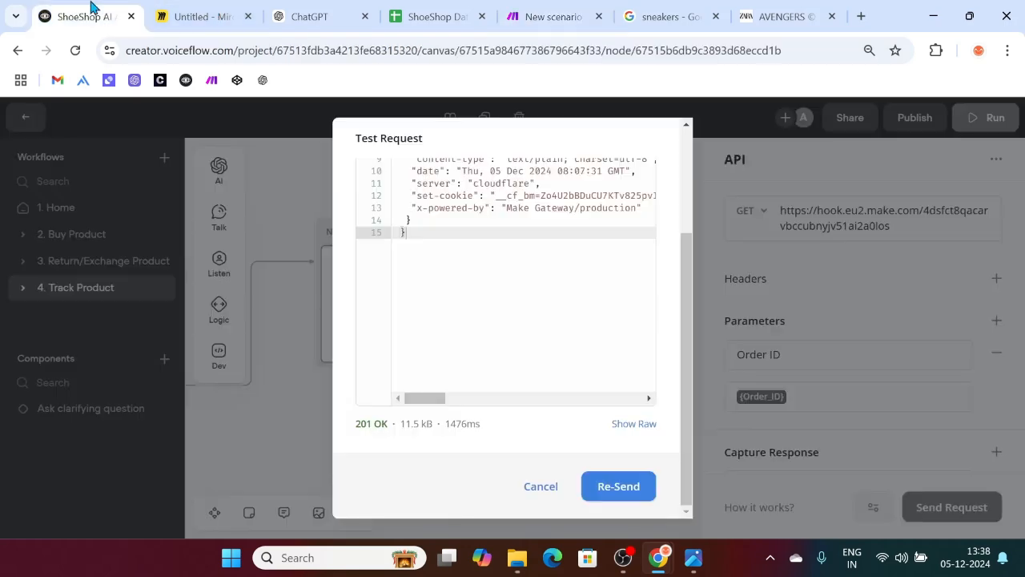
Step: Close the test results and add a message block to the API step's Success path
click(542, 486)
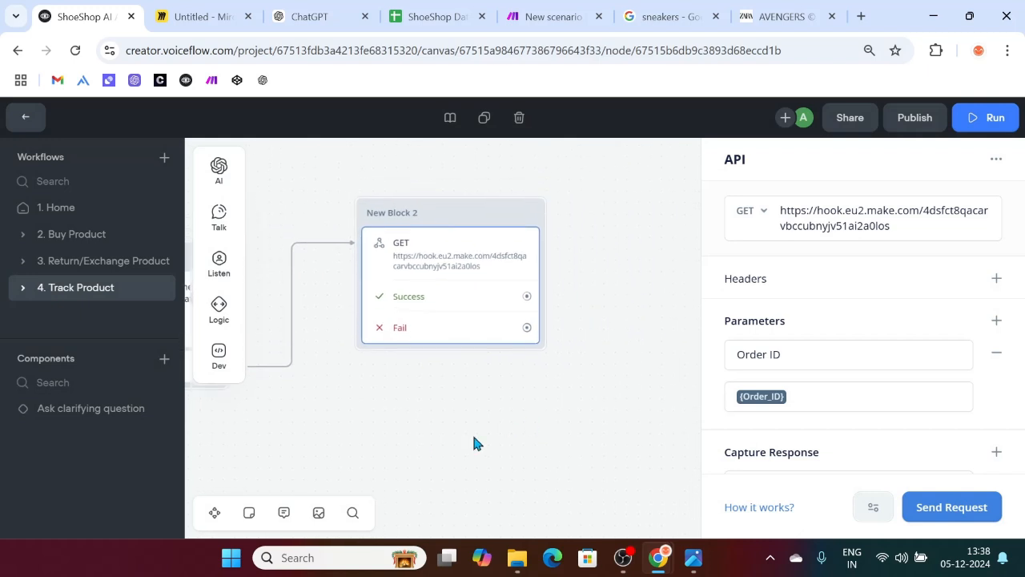
drag(393, 296, 496, 228)
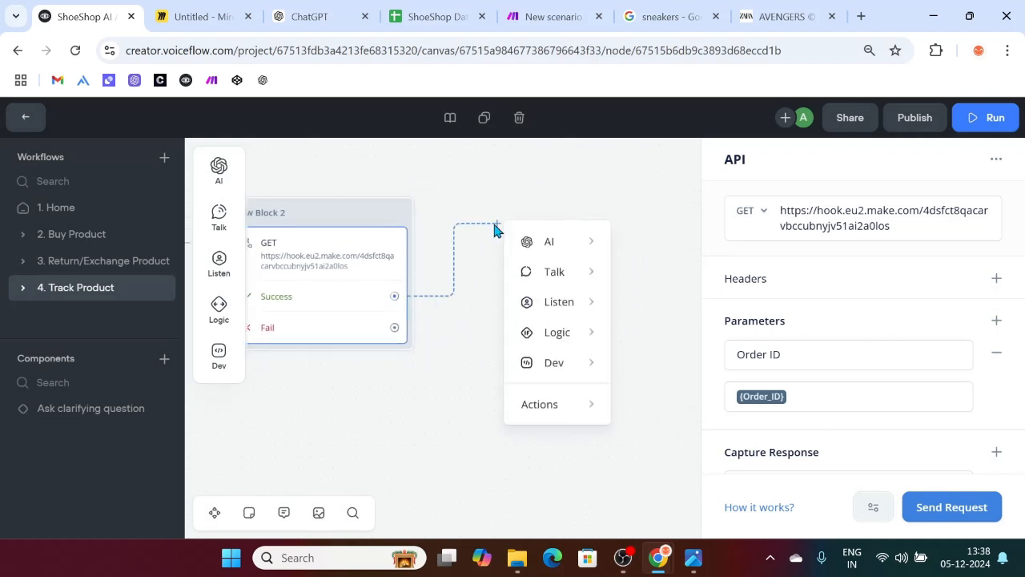
mouse_move(565, 250)
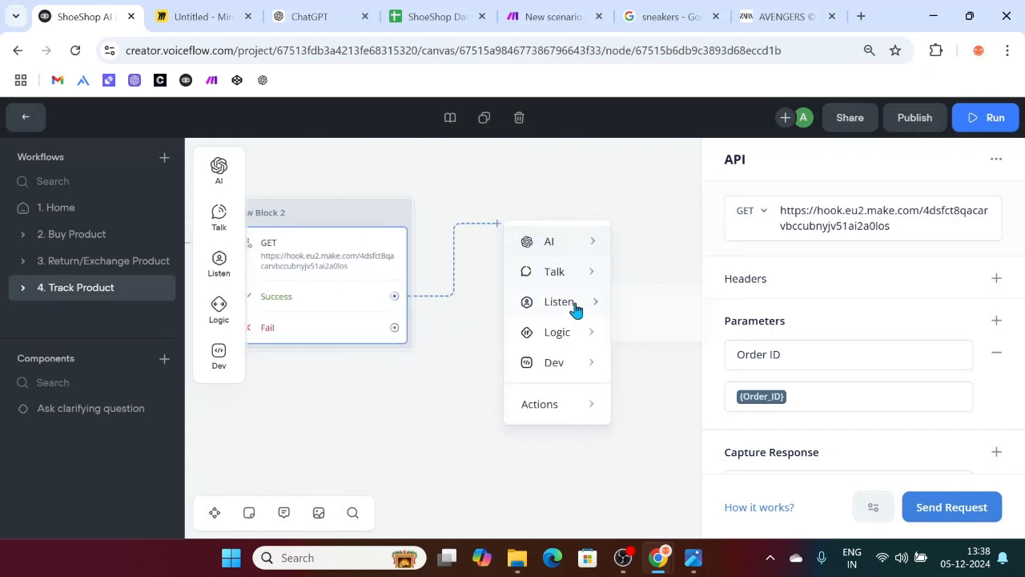
mouse_move(568, 280)
click(675, 278)
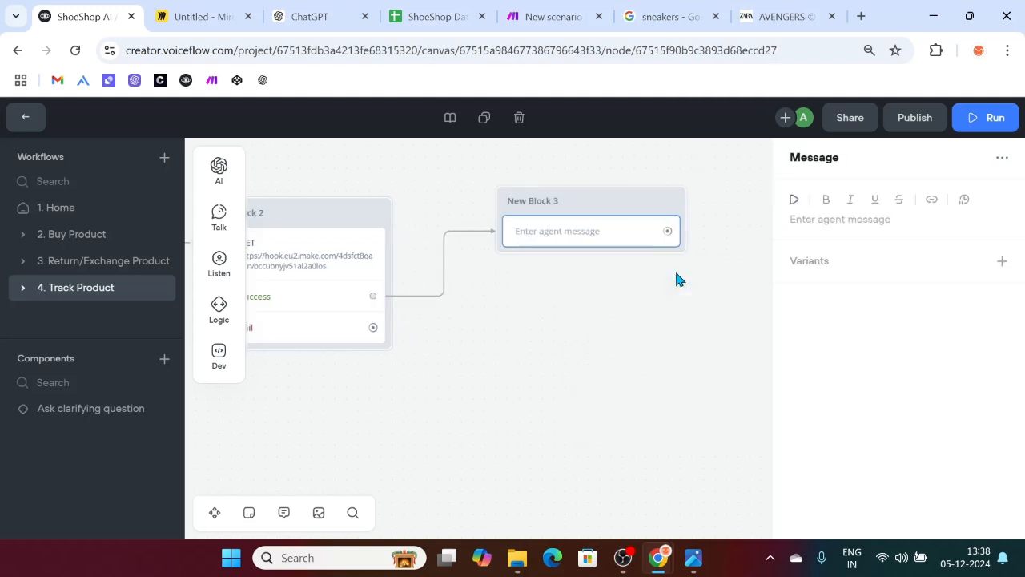
Step: Write the message 'Your order is in {status}. Your shipping method is {shipping_method}'
click(808, 218)
text({sta)
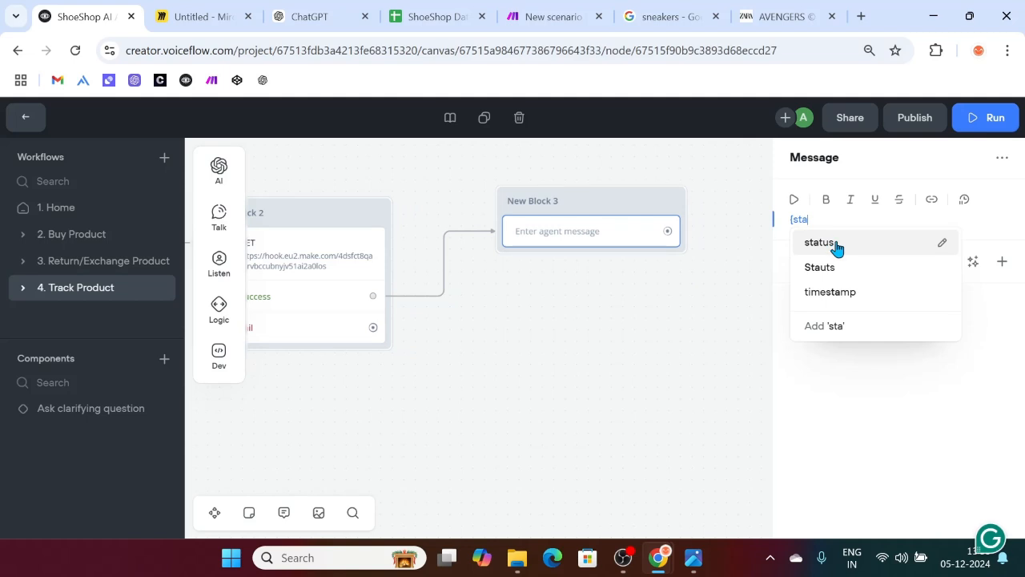
click(835, 245)
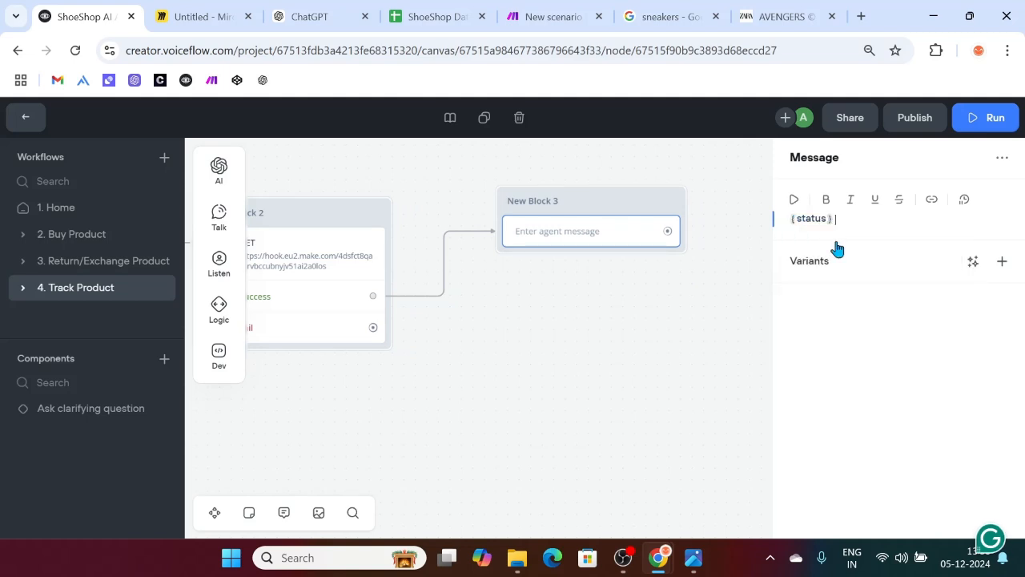
text(Your order is in)
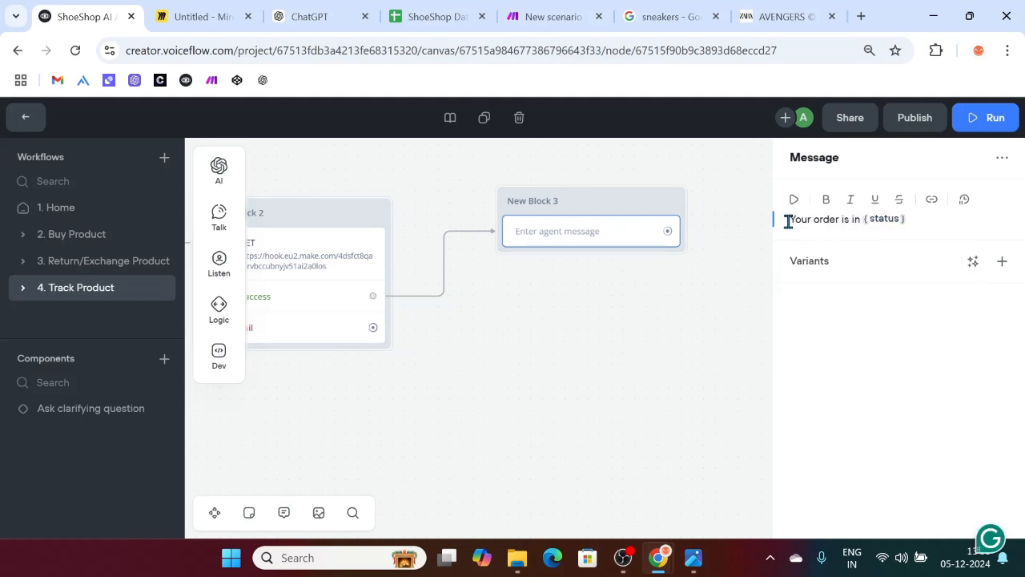
click(914, 215)
text(.)
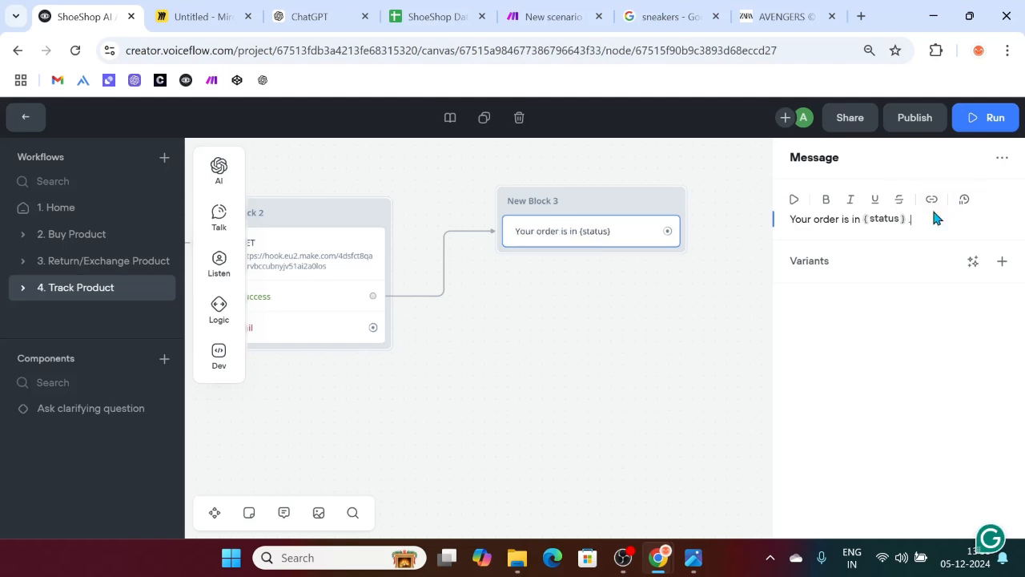
key(Return)
text(Your sh)
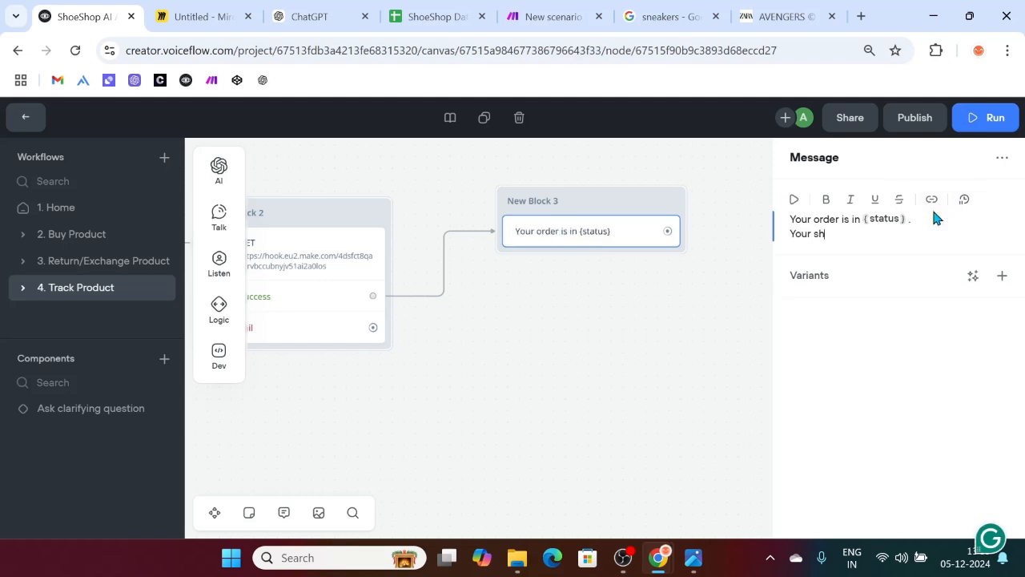
text(ipping method is )
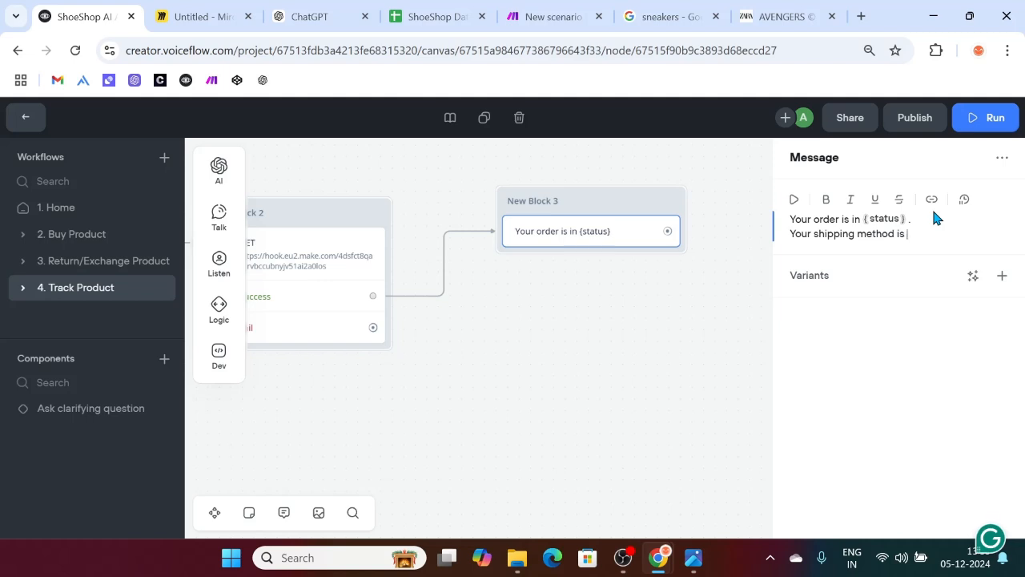
text({shipp)
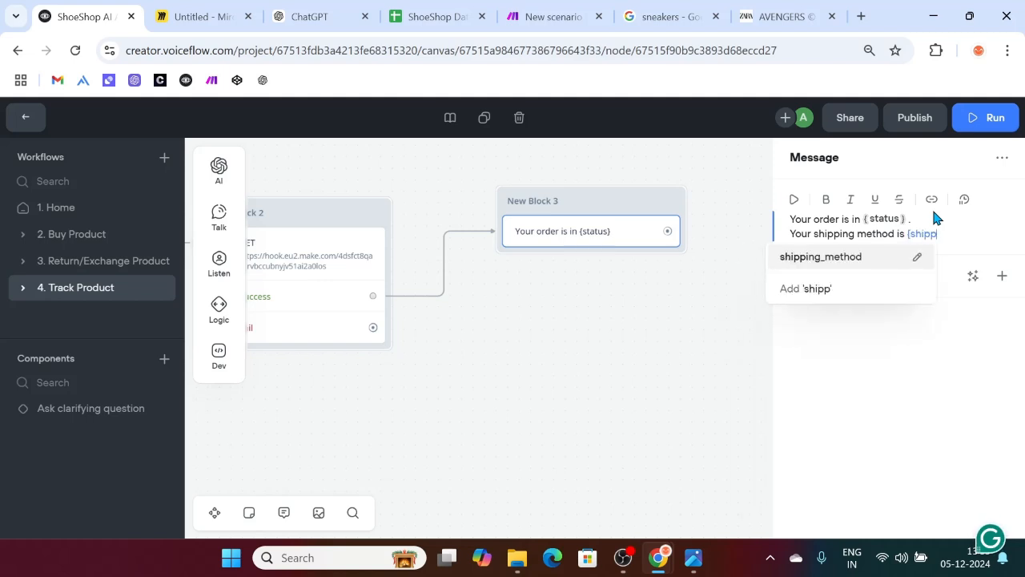
key(Return)
click(554, 393)
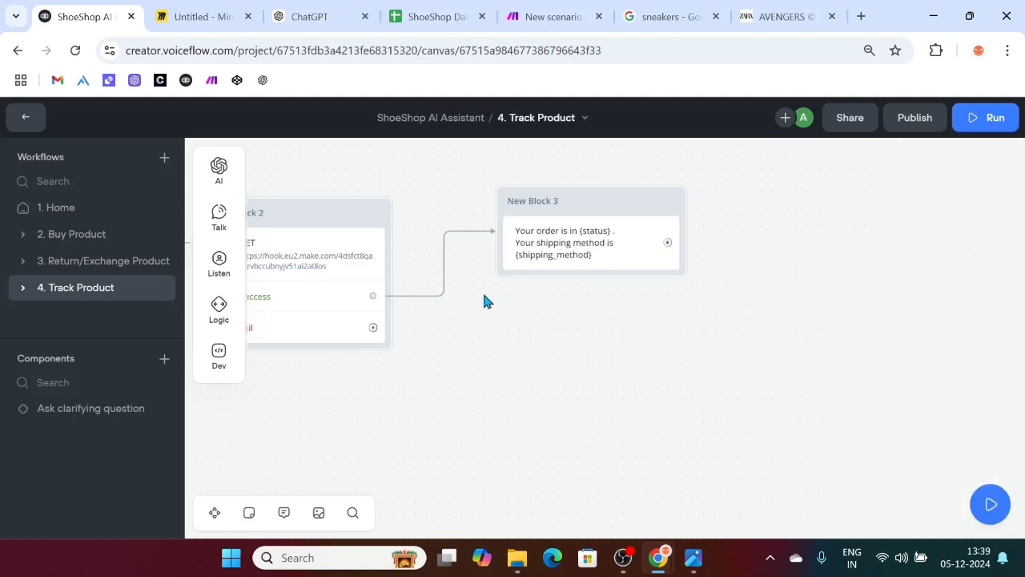
Step: Train the agent on the latest changes and start a new prototype test
click(986, 118)
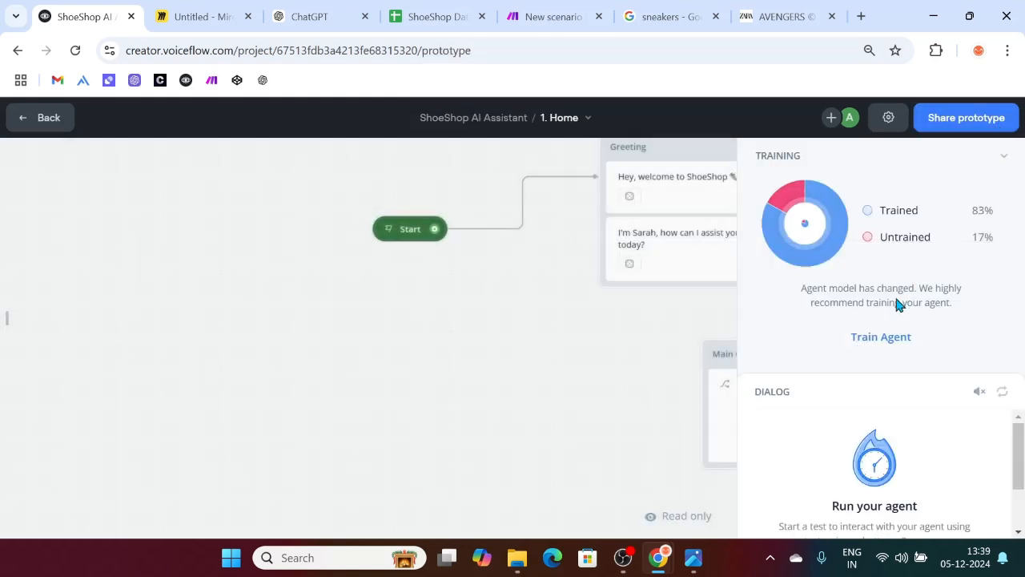
click(880, 336)
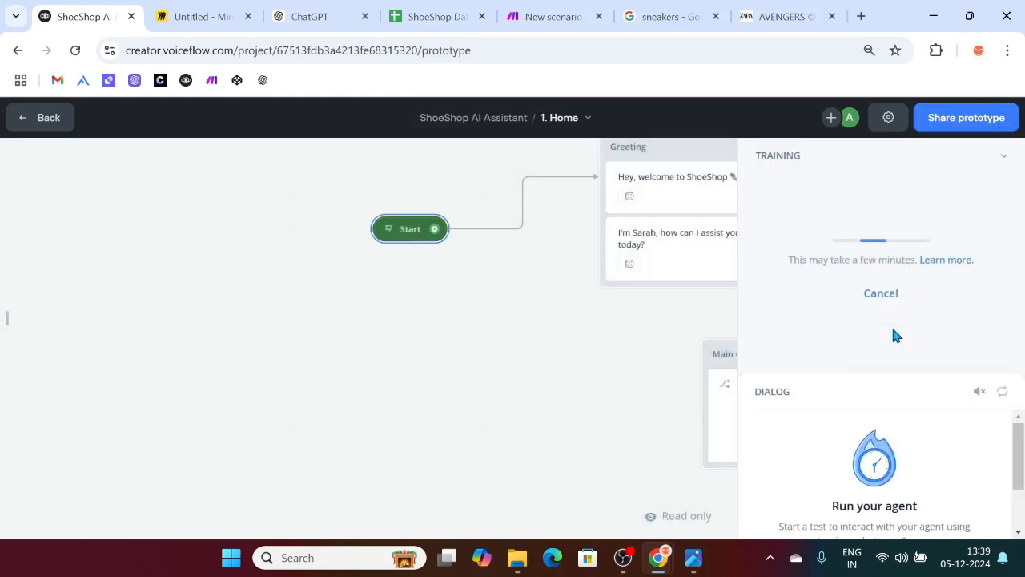
click(1006, 159)
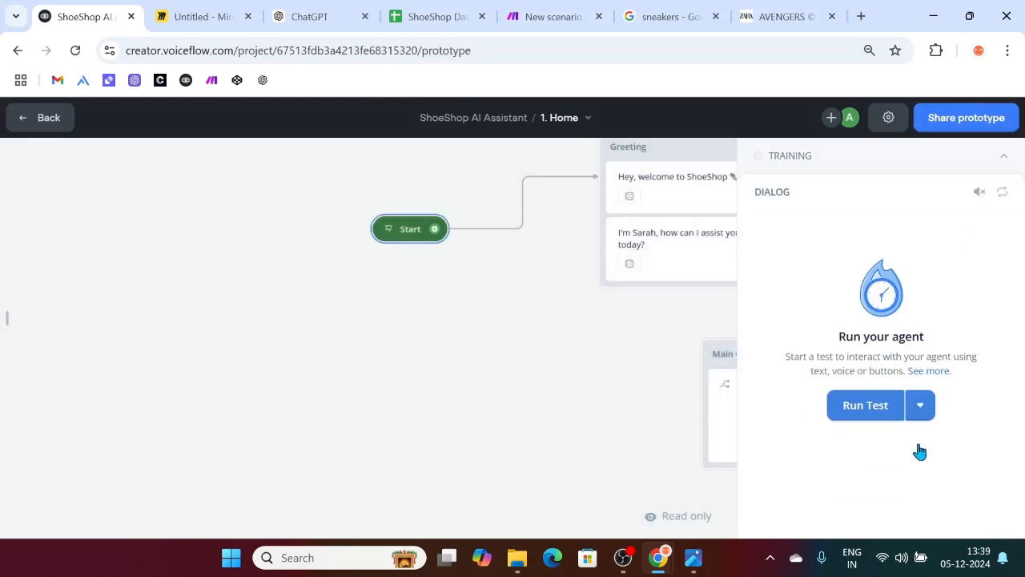
click(857, 407)
Step: Send 'I want to track my order', then reply with order ID O1004
text(I)
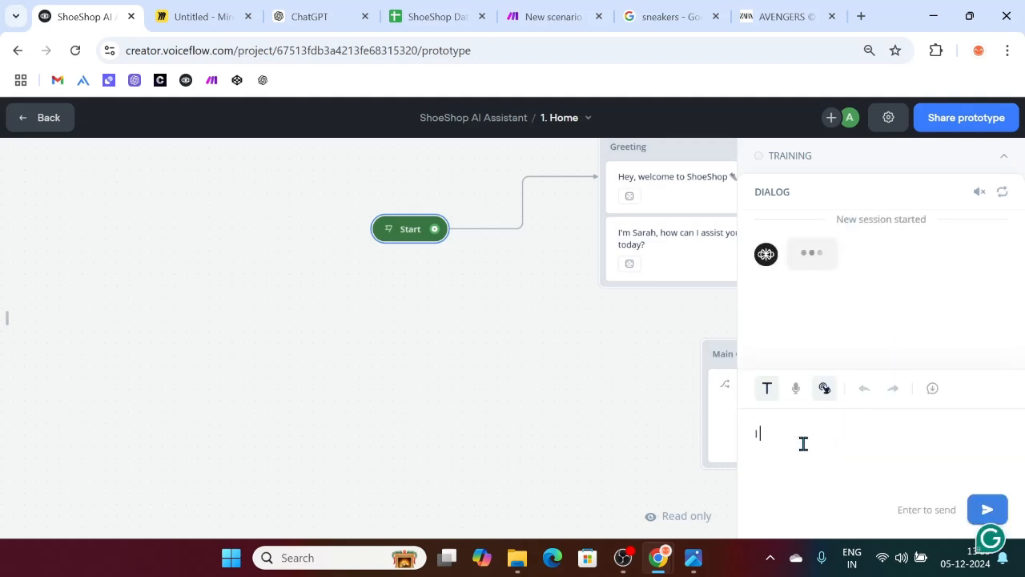
text( want to track my order)
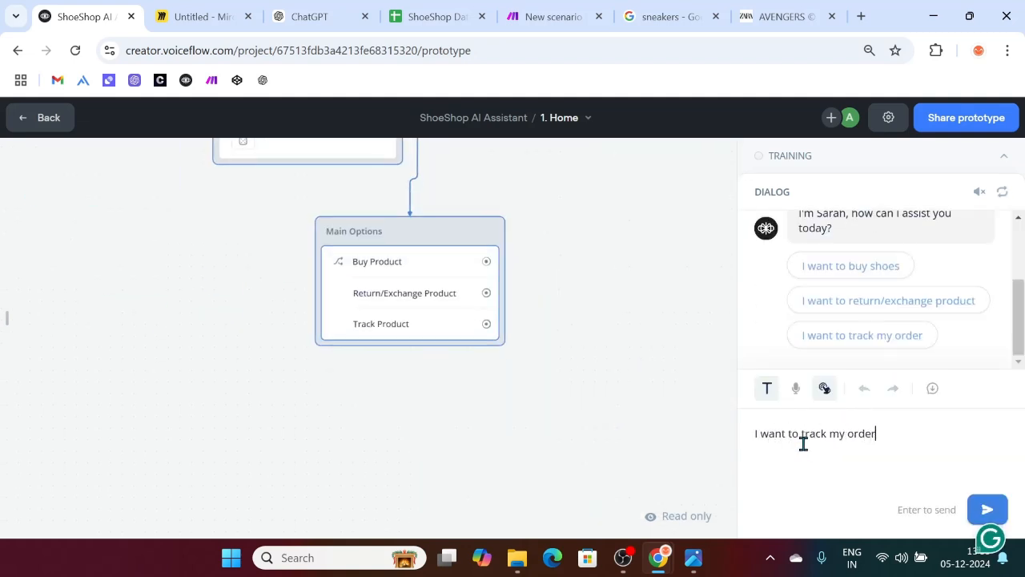
key(Return)
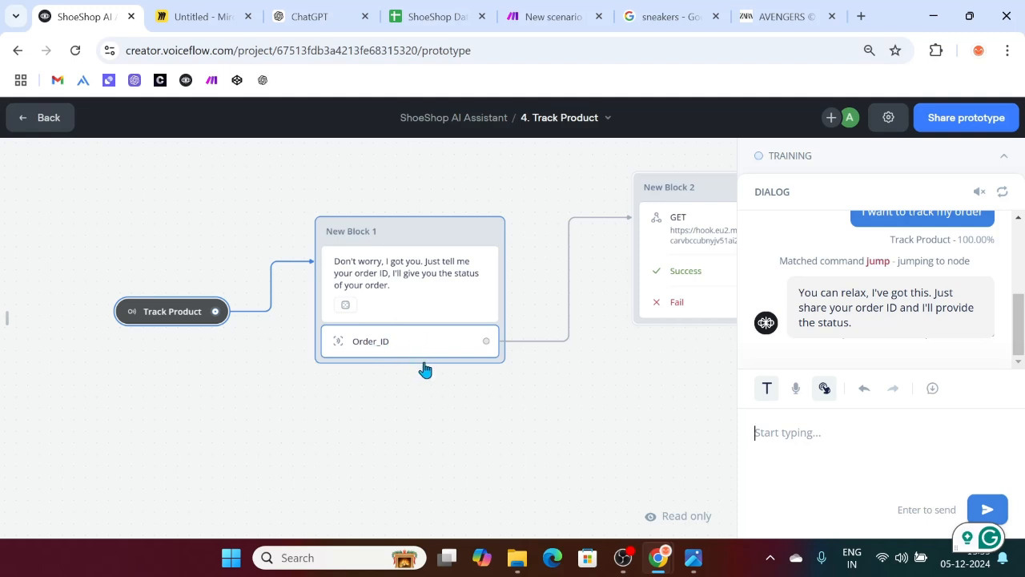
text(0)
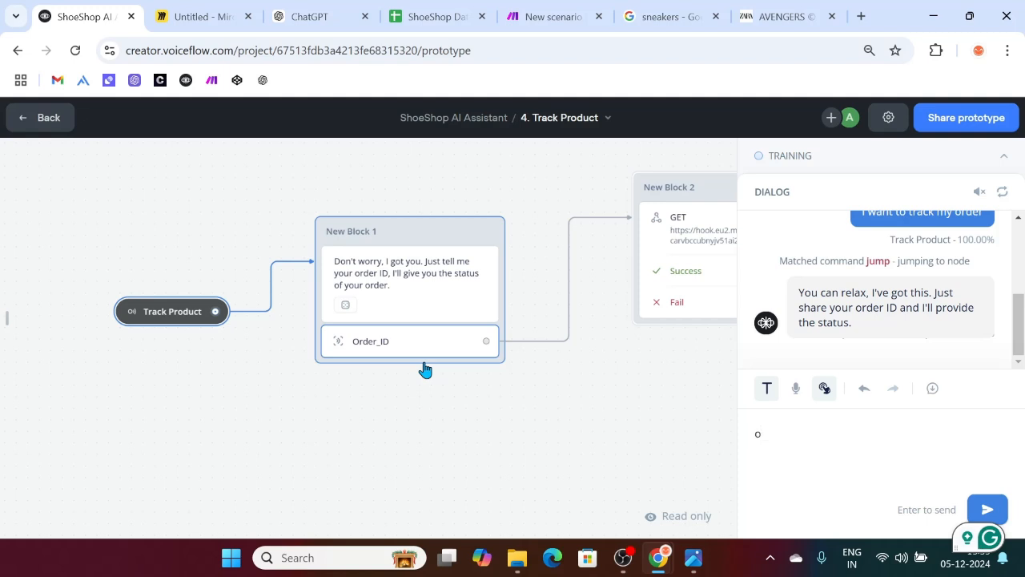
key(BackSpace)
text(O1004)
key(Return)
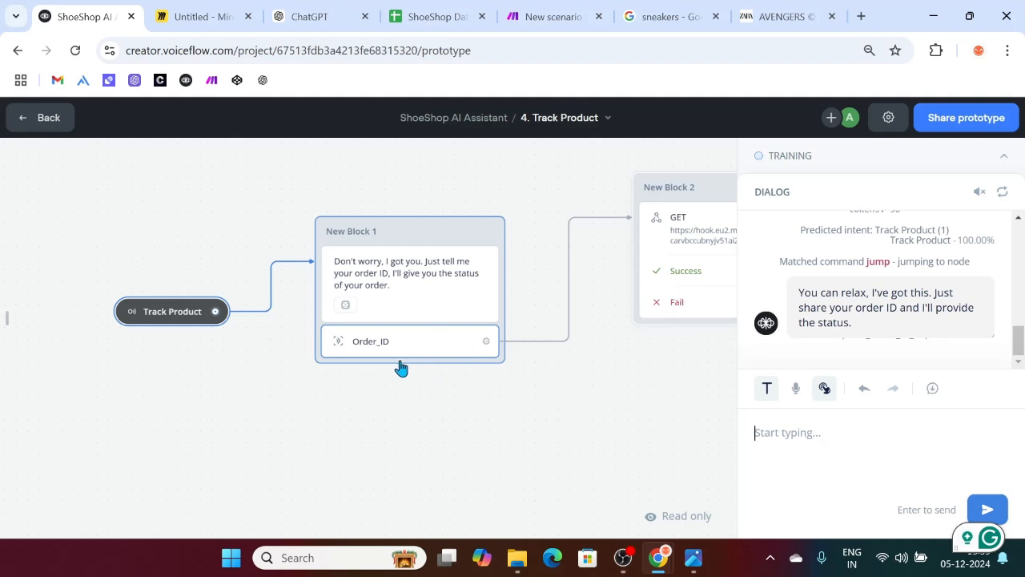
click(368, 330)
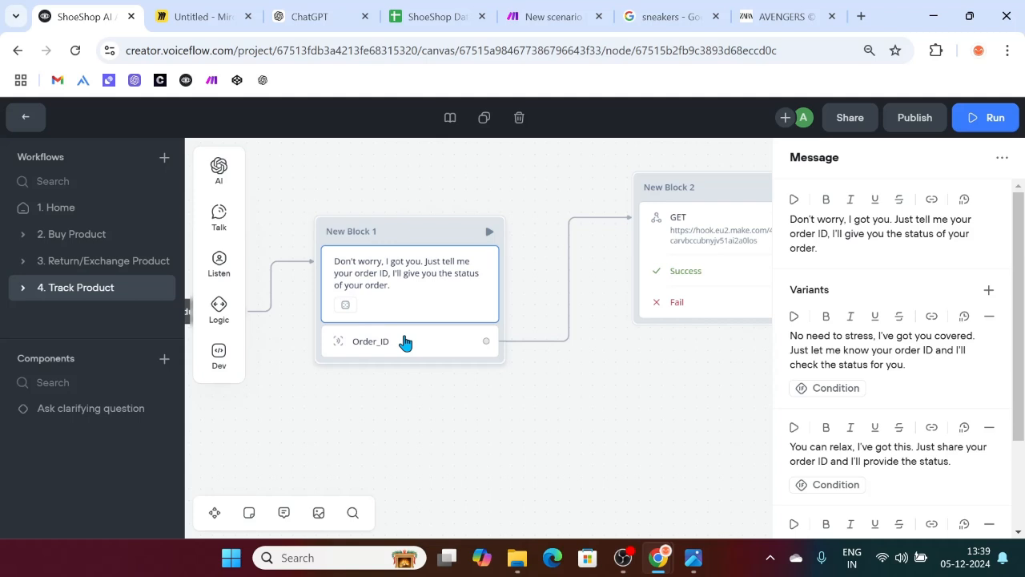
Step: Switch off 'Listen for other triggers' on the Order_ID capture step
click(1001, 320)
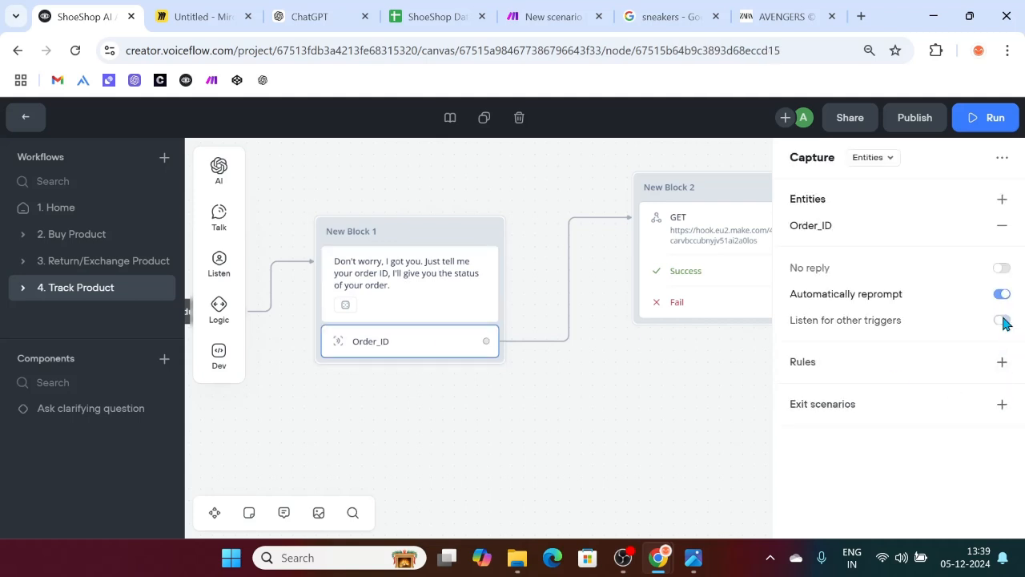
scroll(585, 418, right, 5)
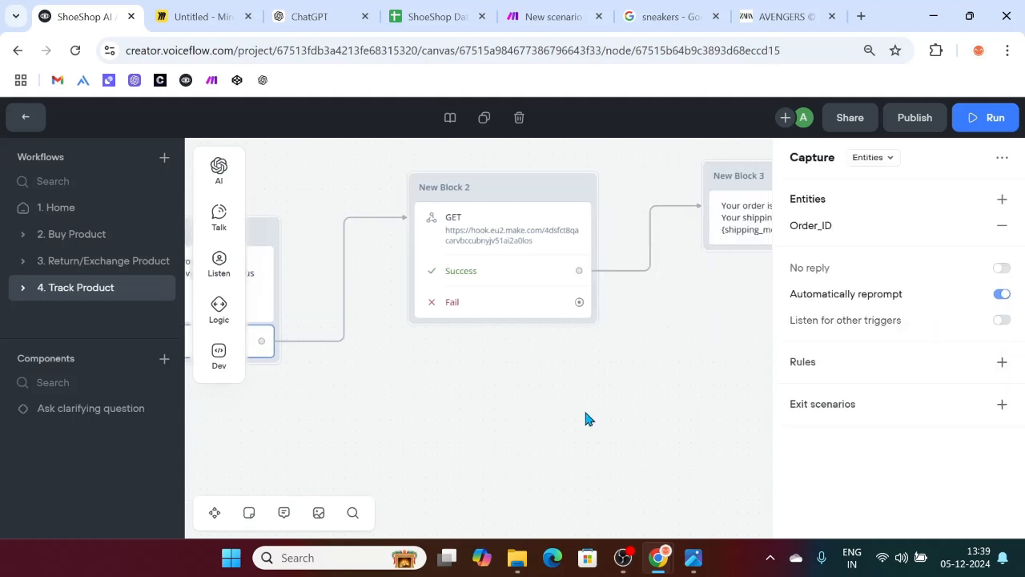
scroll(683, 282, right, 2)
scroll(682, 271, left, 7)
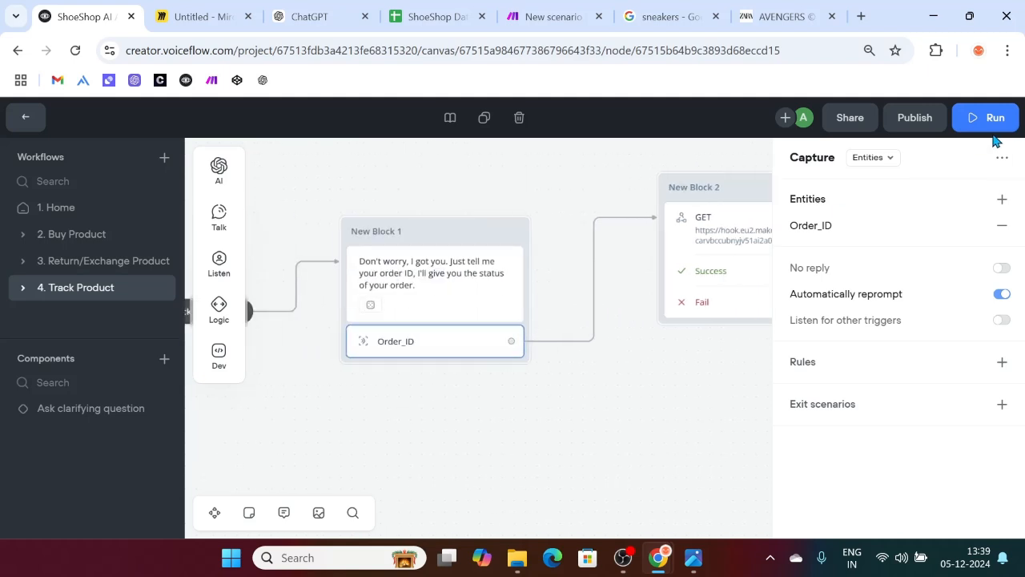
scroll(504, 325, left, 1)
Step: Retest from New Block 1 with order O1001, which returns 0 for status and shipping method
click(551, 233)
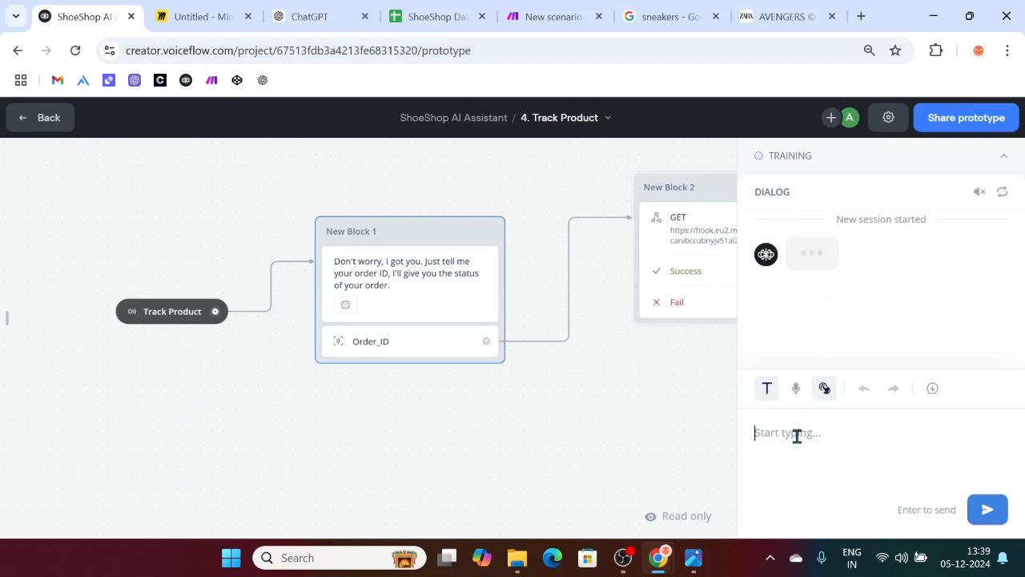
text(o1001)
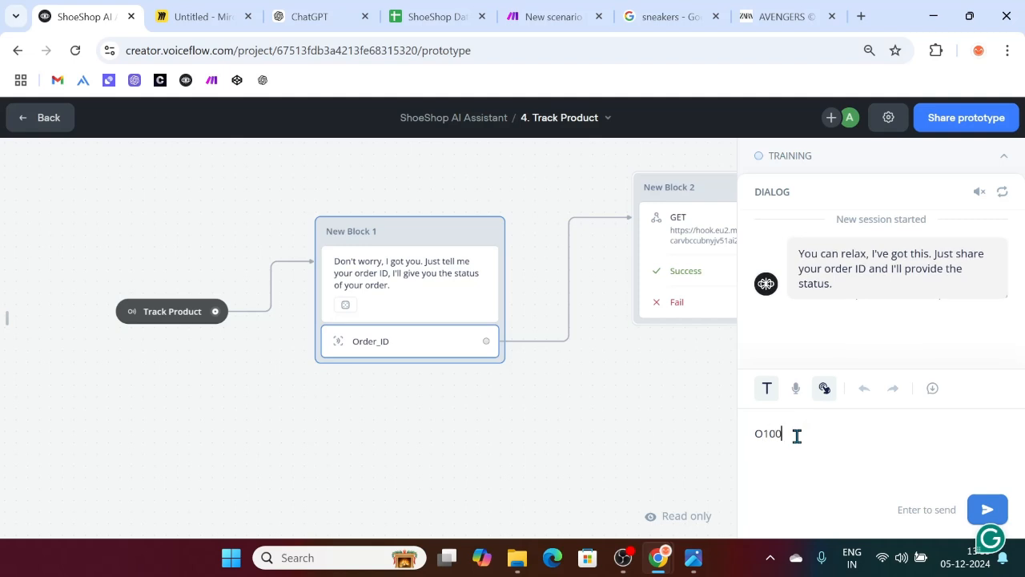
key(Return)
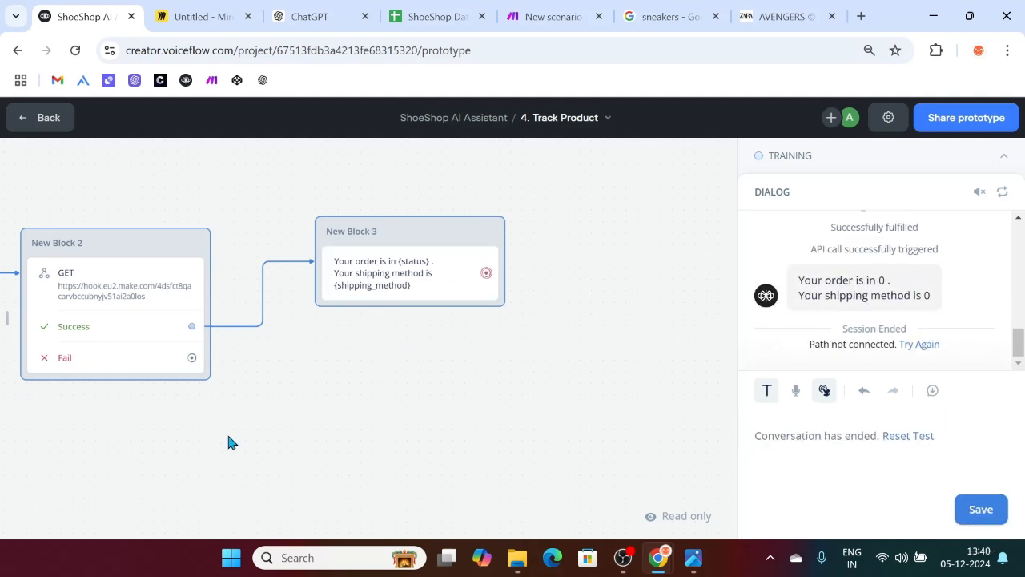
click(410, 8)
Step: In Make, review the order lookup's returned order details and dismiss the webhook-queue notice
click(314, 8)
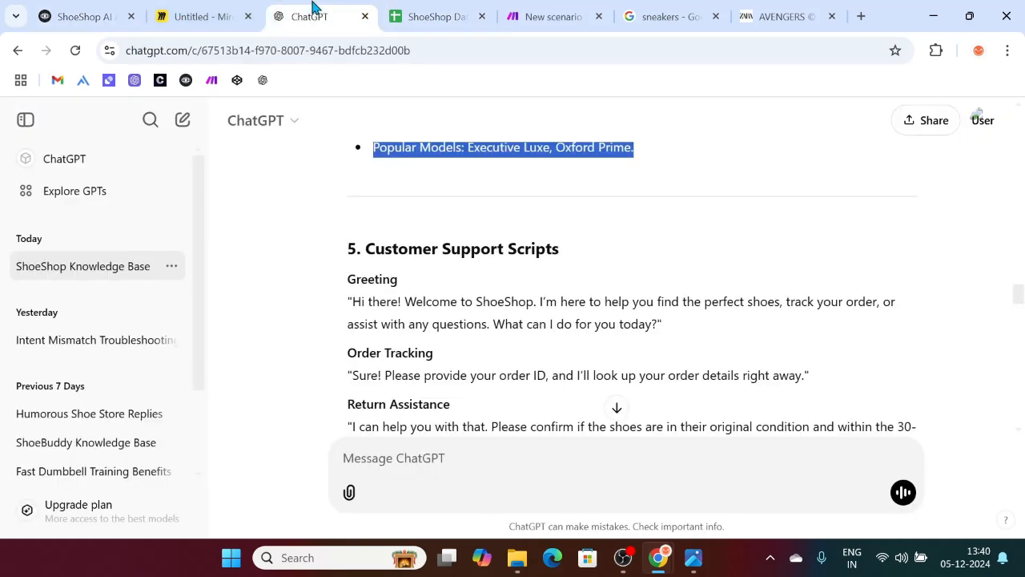
click(550, 16)
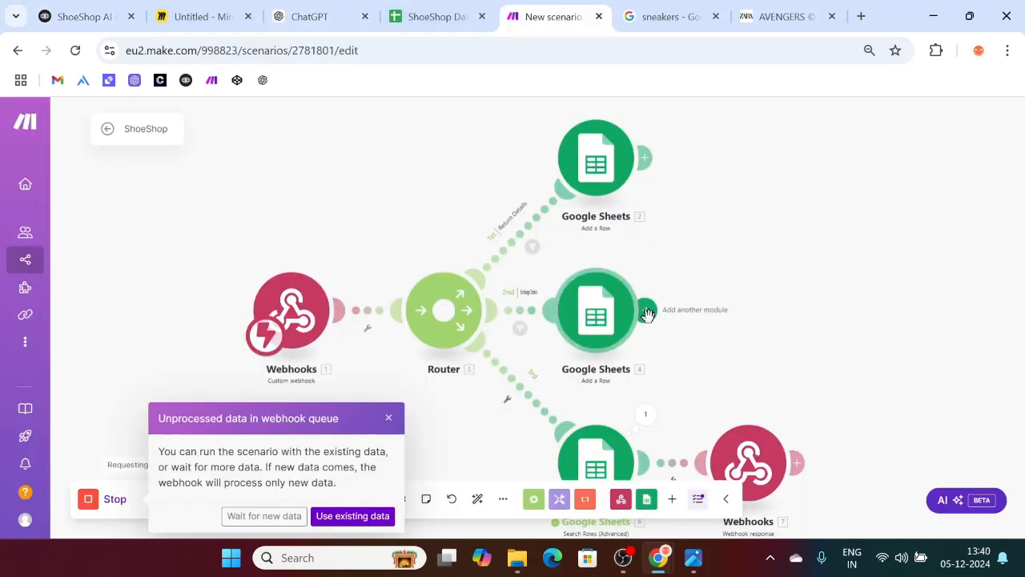
scroll(735, 324, down, 2)
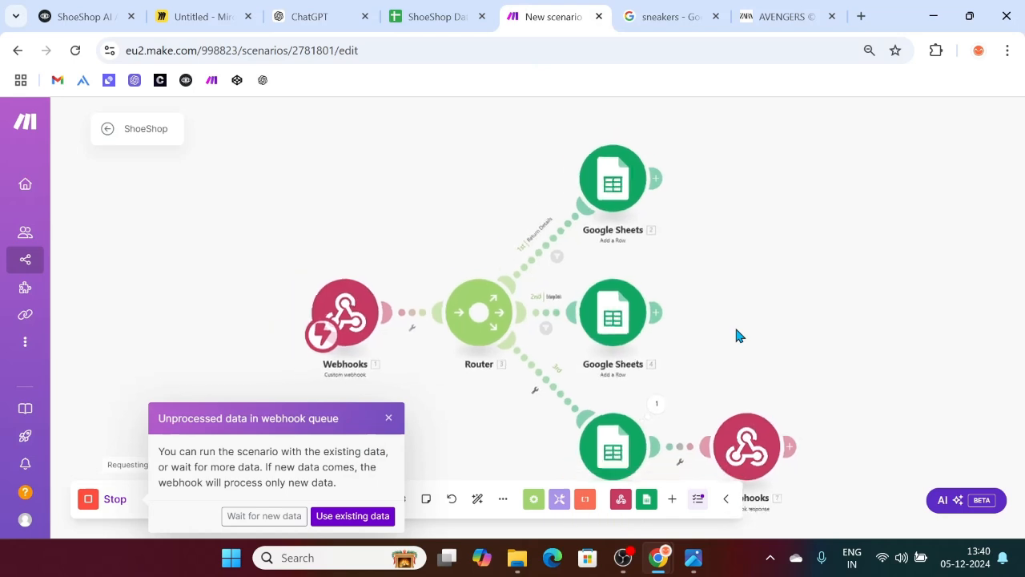
click(661, 399)
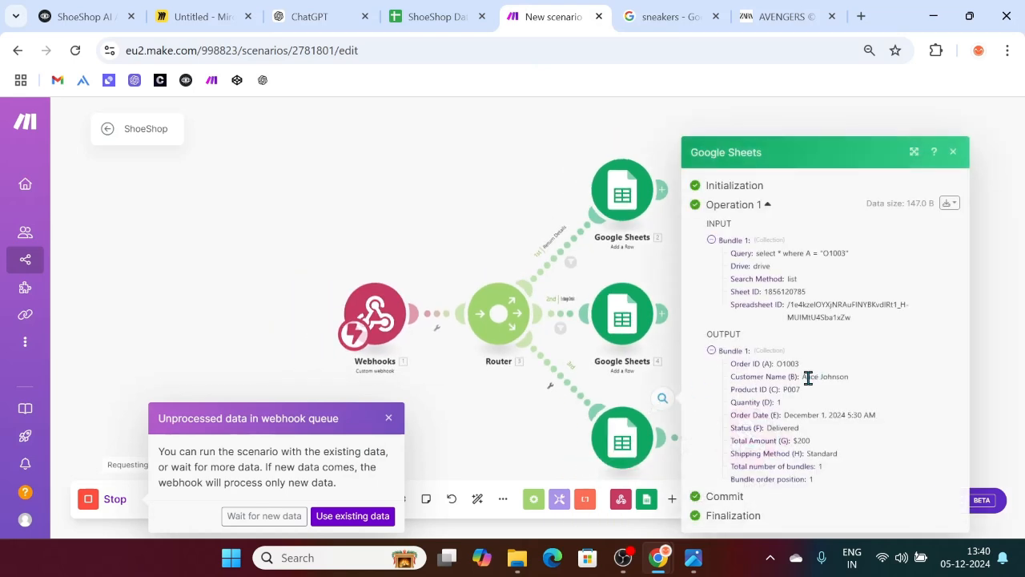
drag(801, 380, 835, 469)
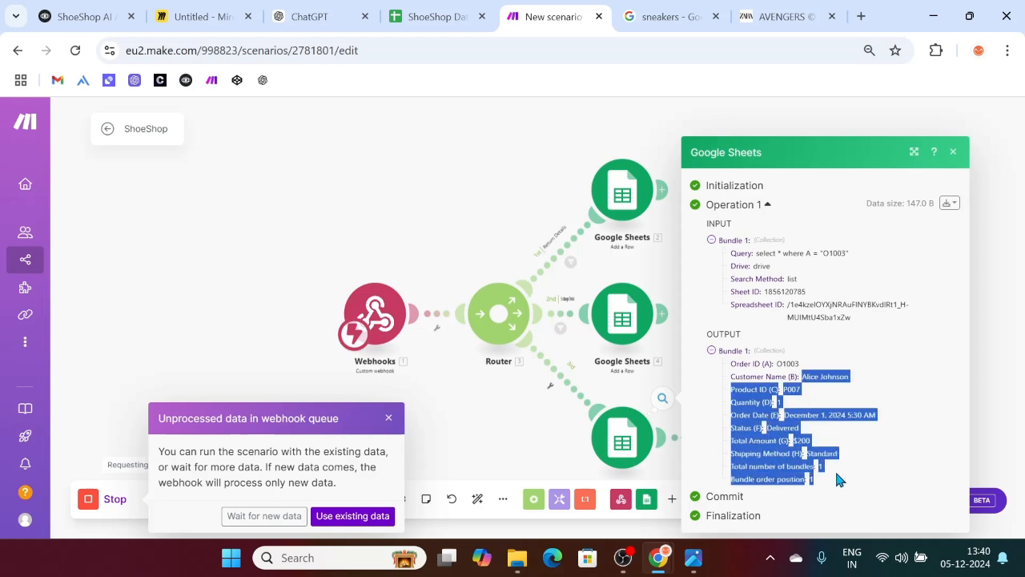
click(390, 418)
click(949, 156)
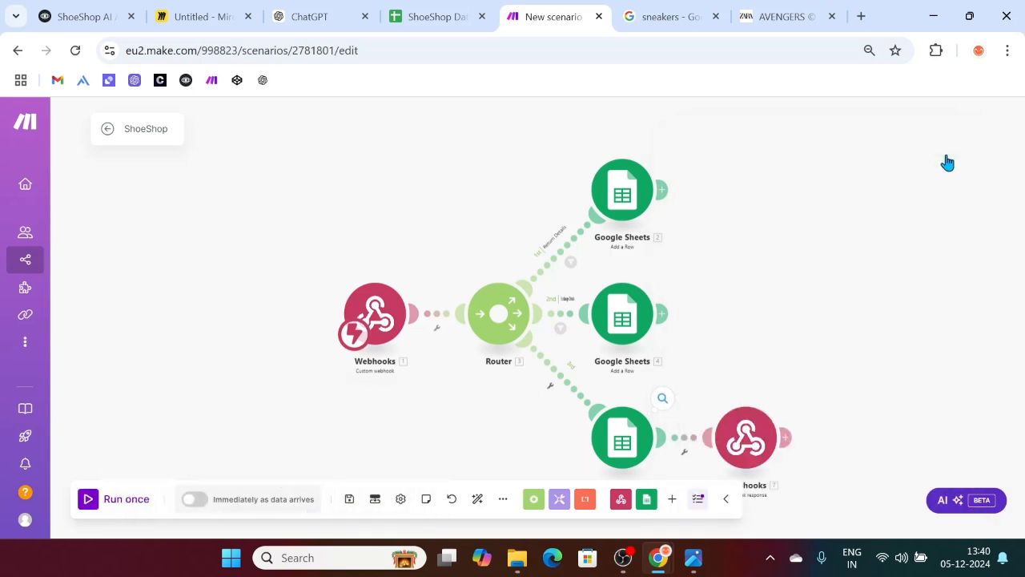
Step: Check the Webhook response's Status and Shipping Method headers, then return to the Voiceflow prototype
click(741, 448)
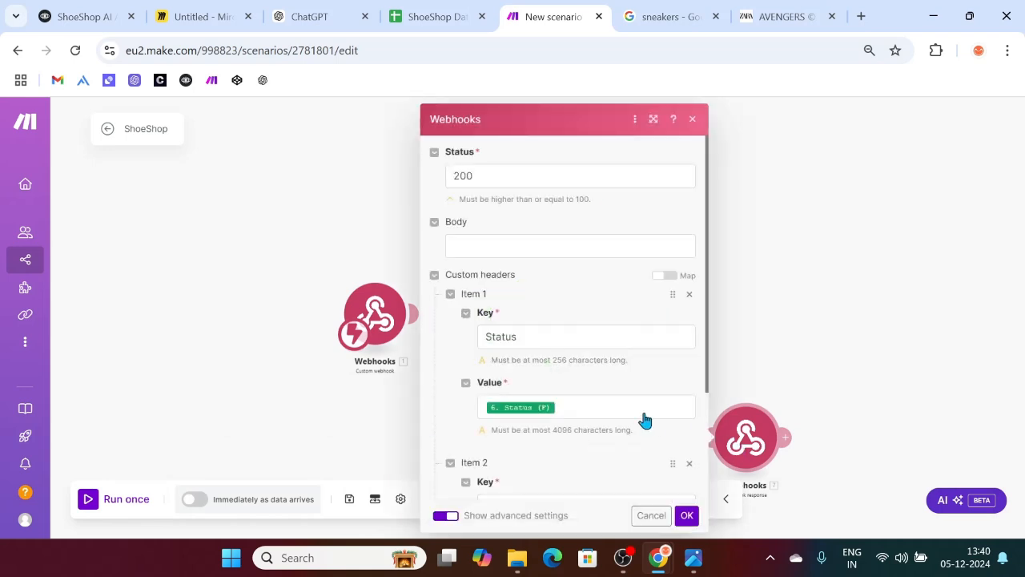
scroll(638, 414, down, 2)
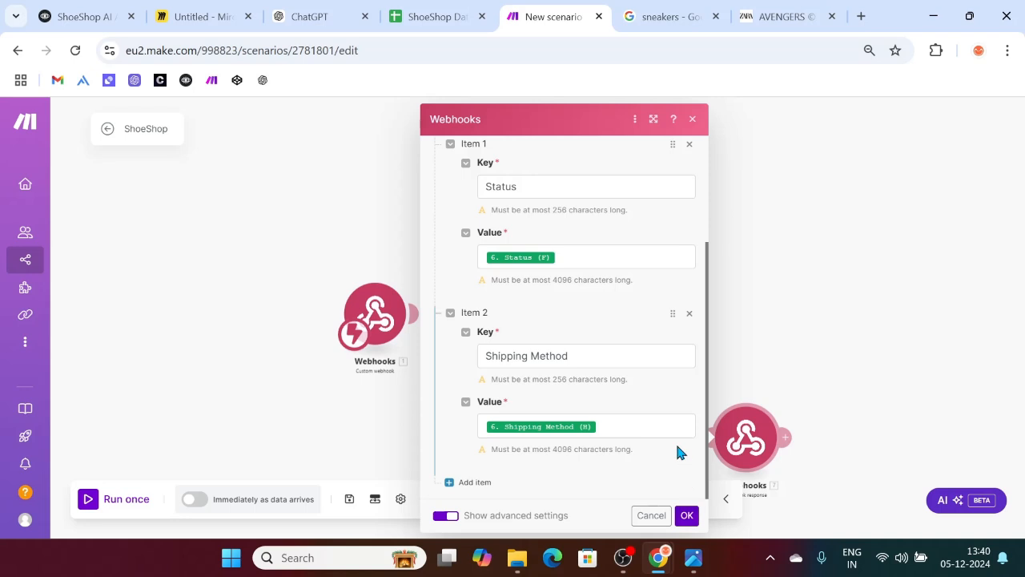
scroll(677, 452, up, 2)
click(686, 517)
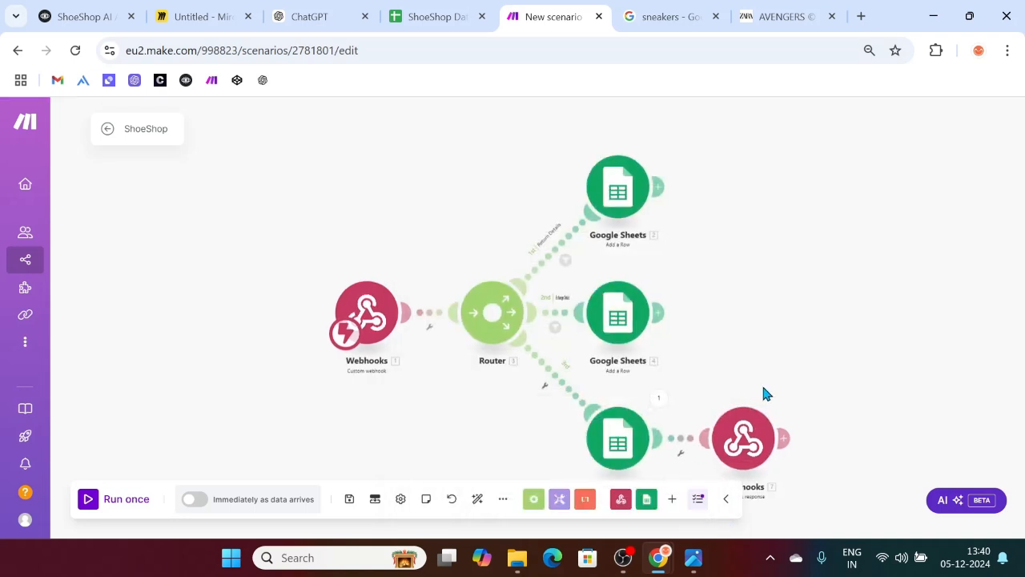
scroll(763, 391, down, 2)
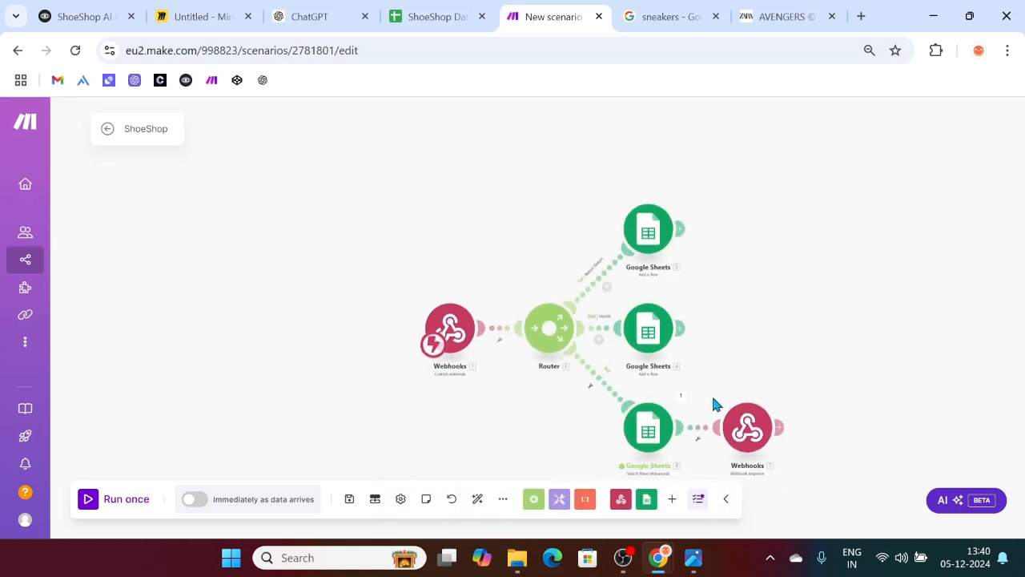
click(736, 430)
scroll(791, 375, down, 3)
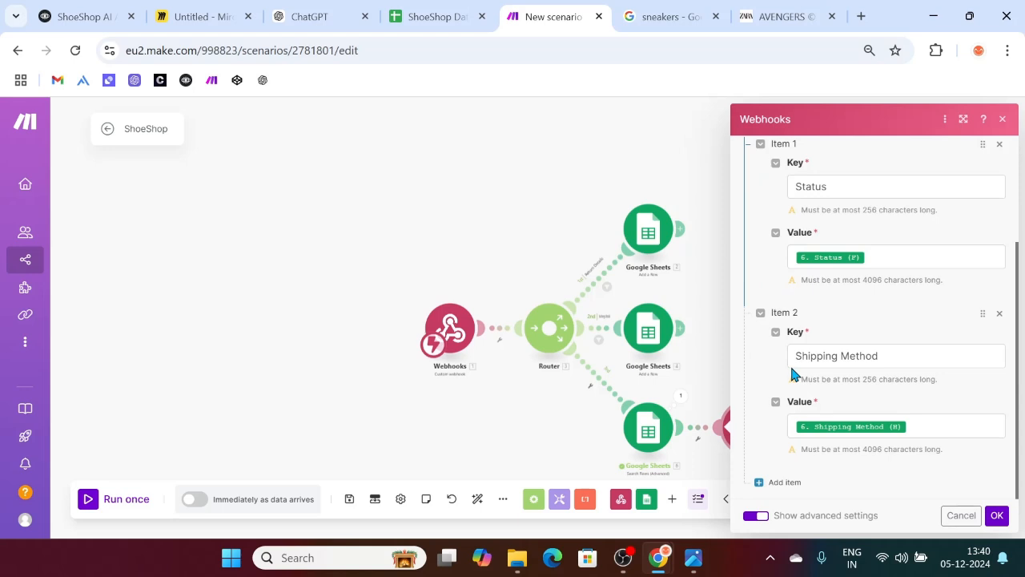
click(239, 287)
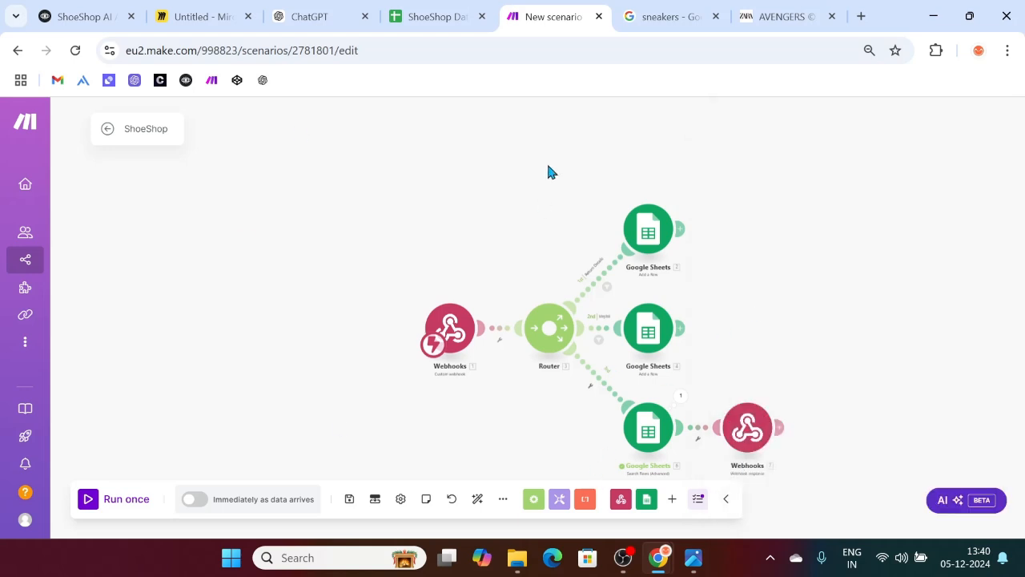
click(419, 8)
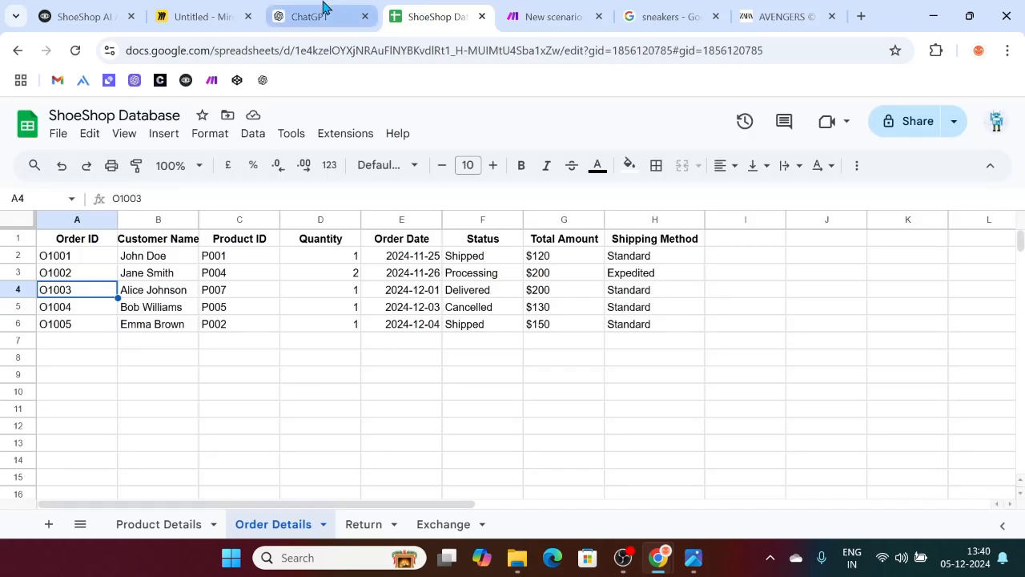
click(325, 8)
click(95, 10)
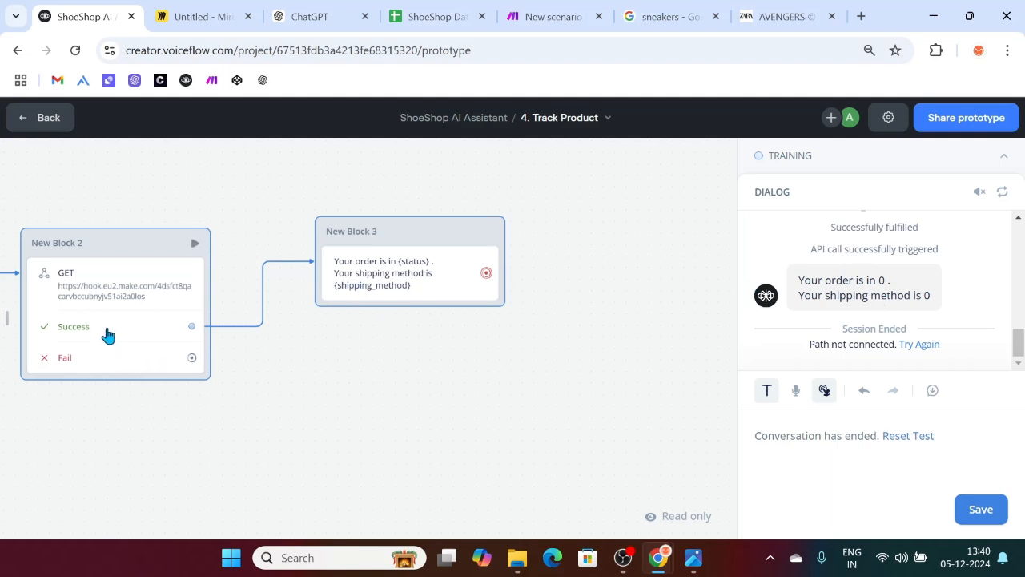
Step: Set the API block's request method to POST, then bring up the Make 'Integration Webhooks' window
scroll(105, 334, left, 1)
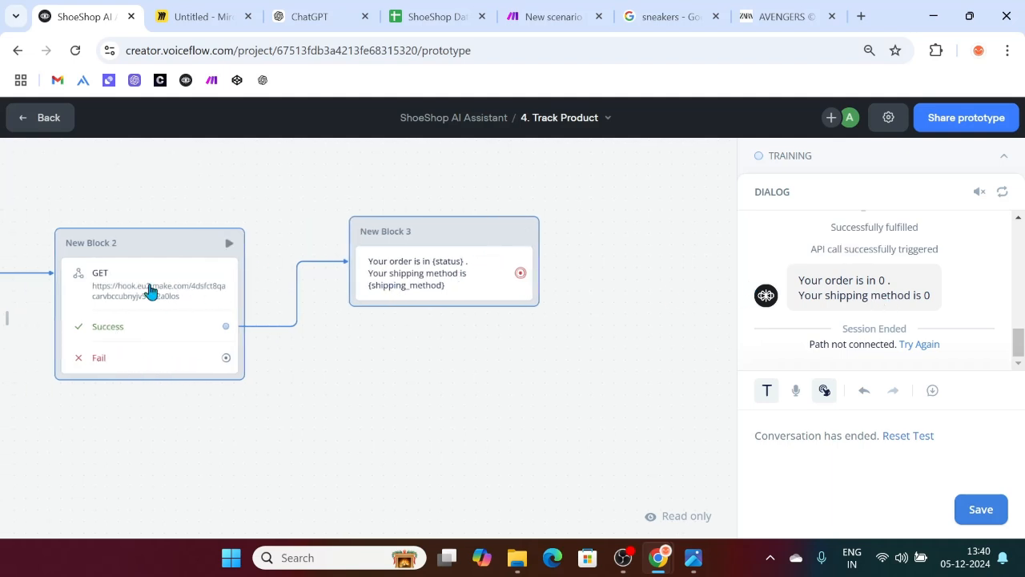
click(151, 289)
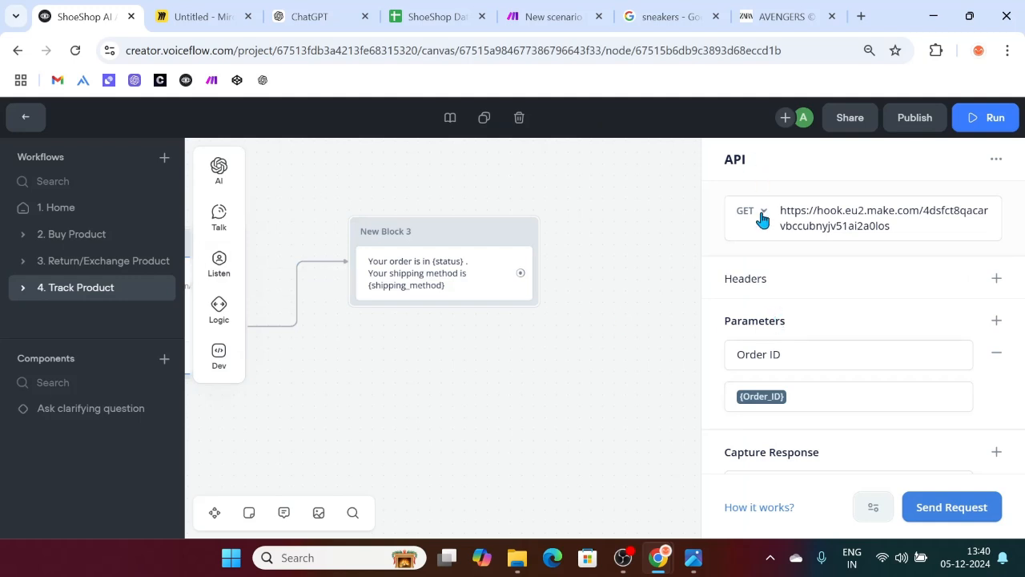
click(761, 216)
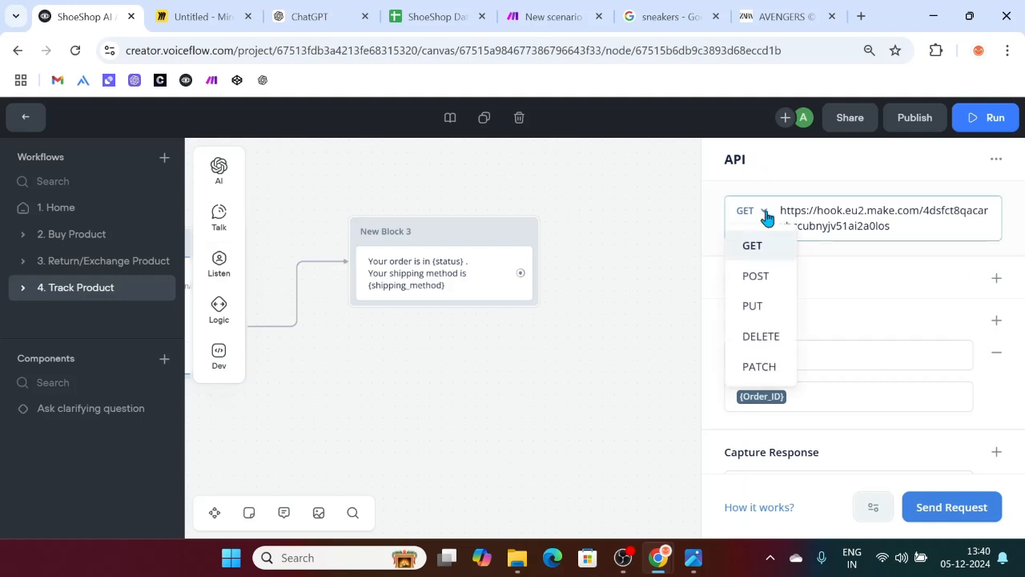
click(767, 277)
scroll(821, 334, down, 3)
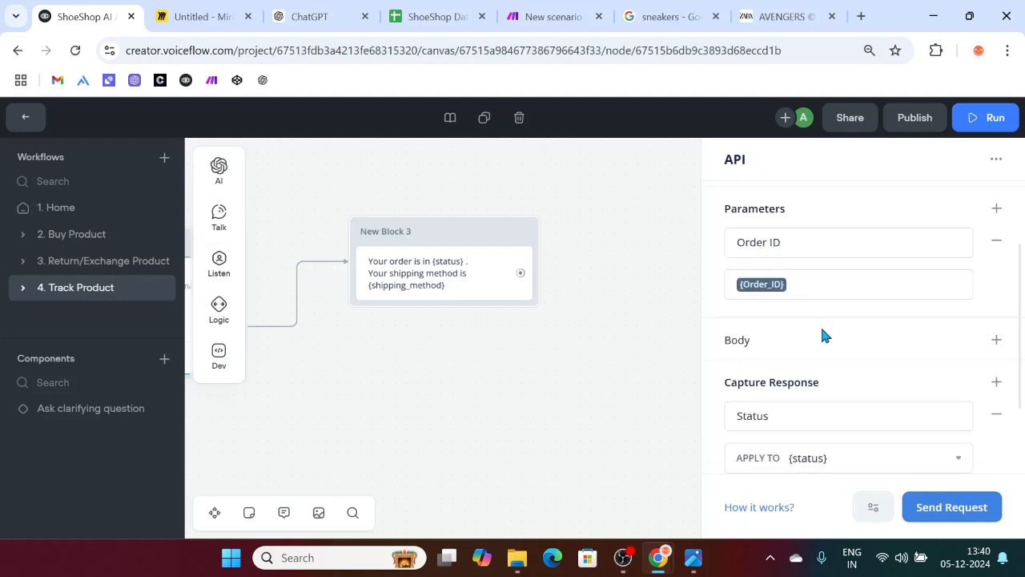
mouse_move(661, 547)
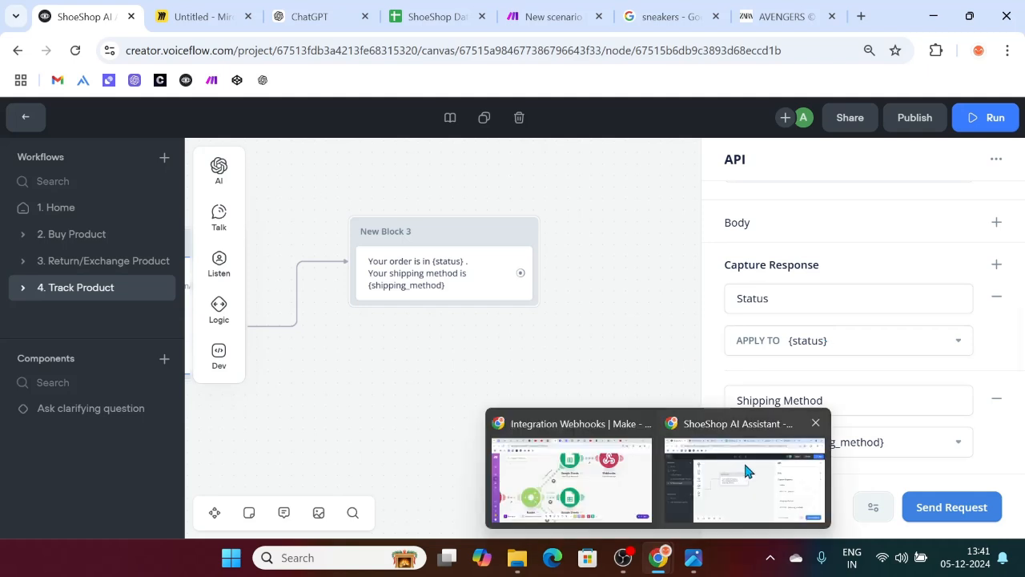
click(575, 486)
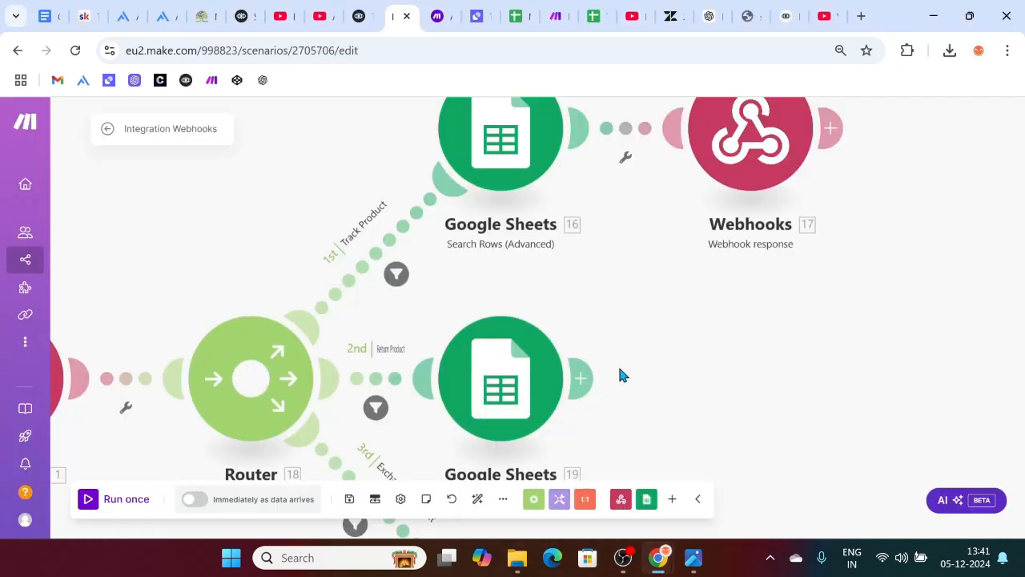
click(748, 158)
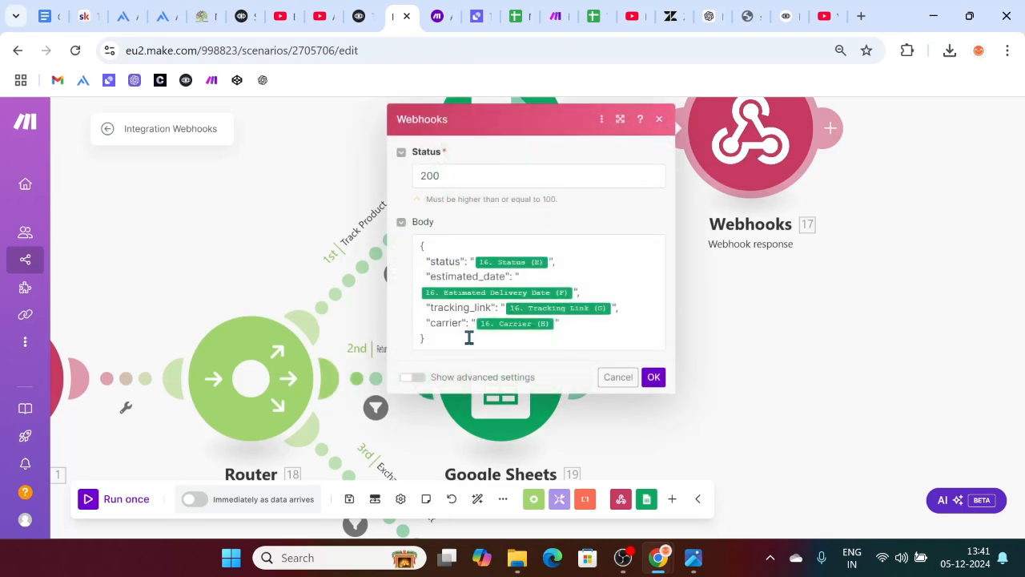
click(660, 119)
click(502, 138)
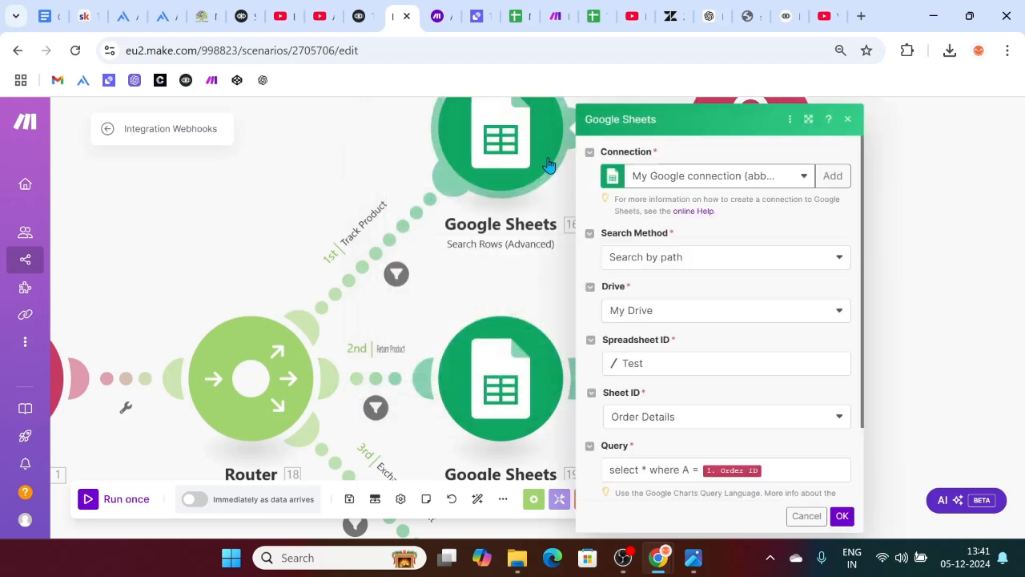
scroll(728, 321, down, 2)
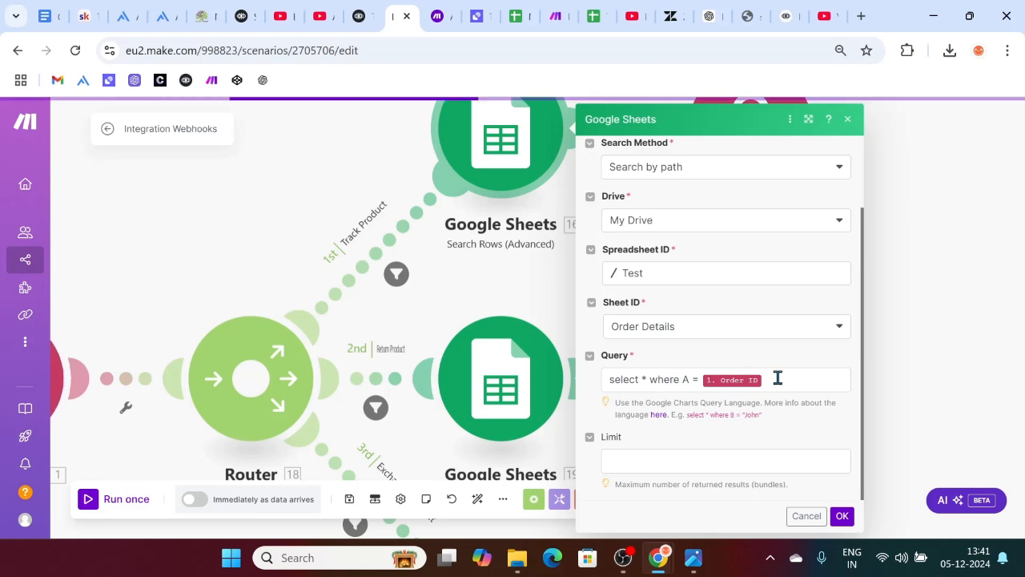
scroll(782, 325, up, 2)
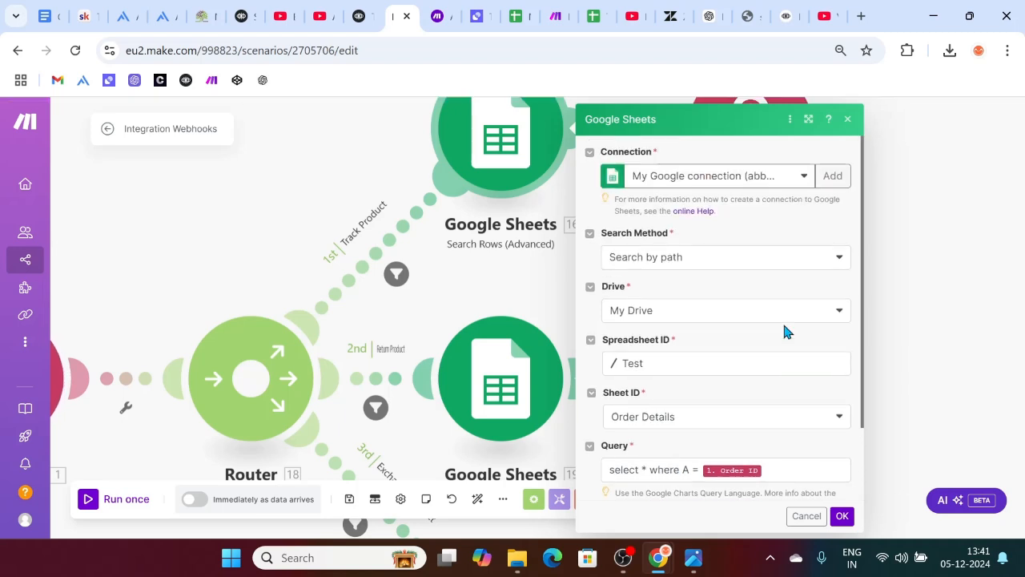
click(847, 119)
click(768, 164)
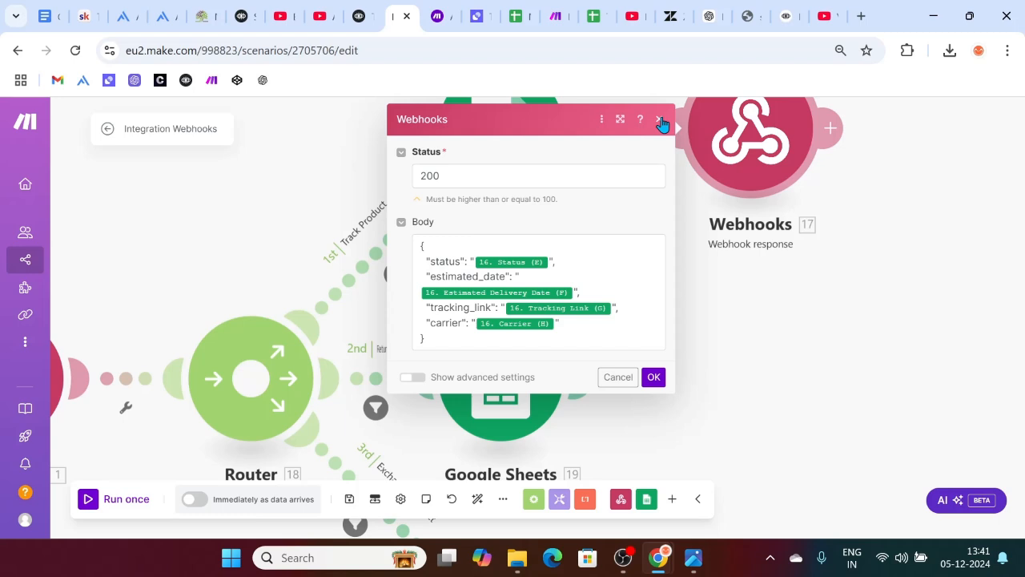
drag(439, 331, 415, 246)
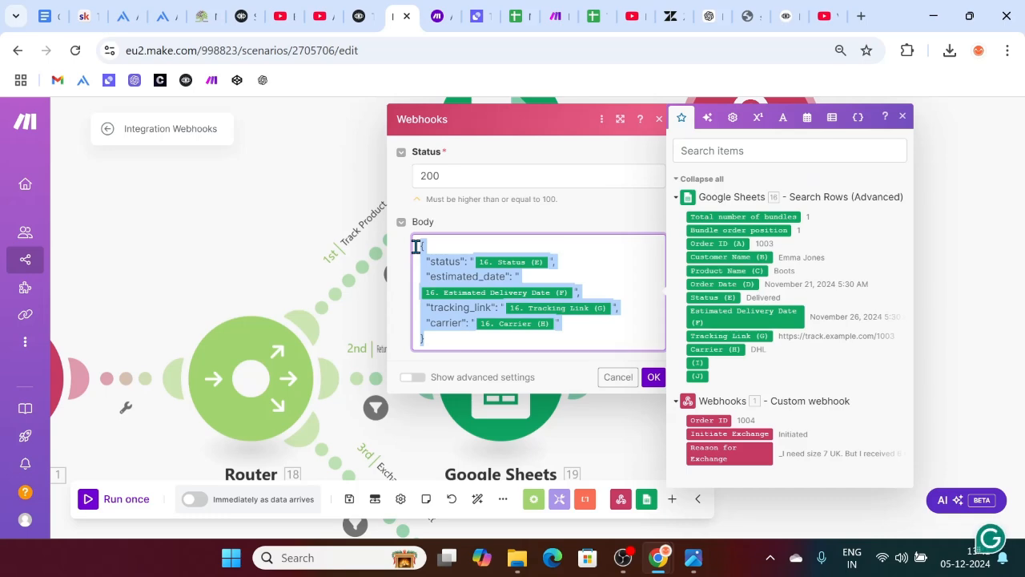
click(260, 218)
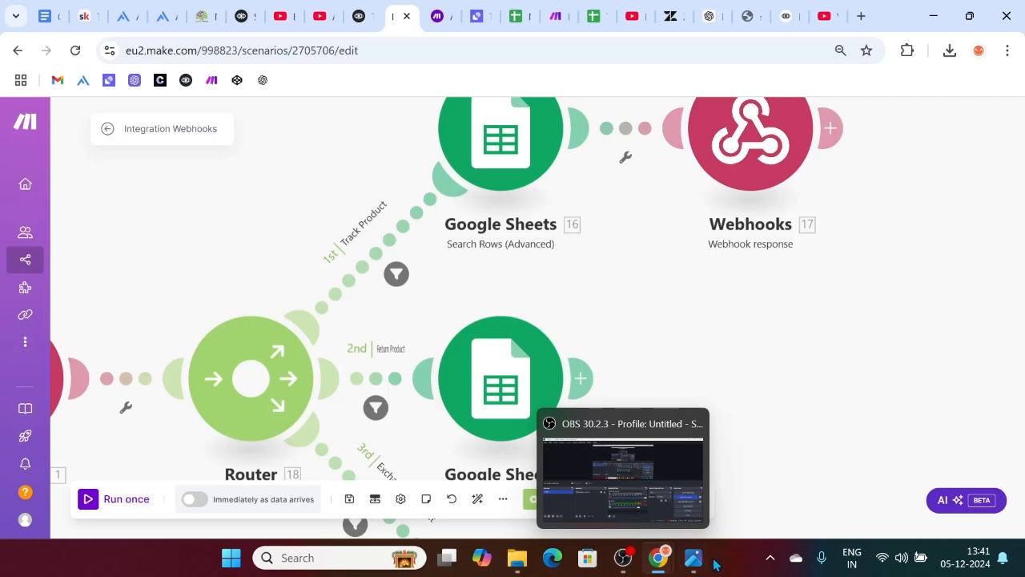
Step: Open the ShoeShop Webhook response and delete the Status and Shipping Method custom headers
mouse_move(658, 554)
click(743, 469)
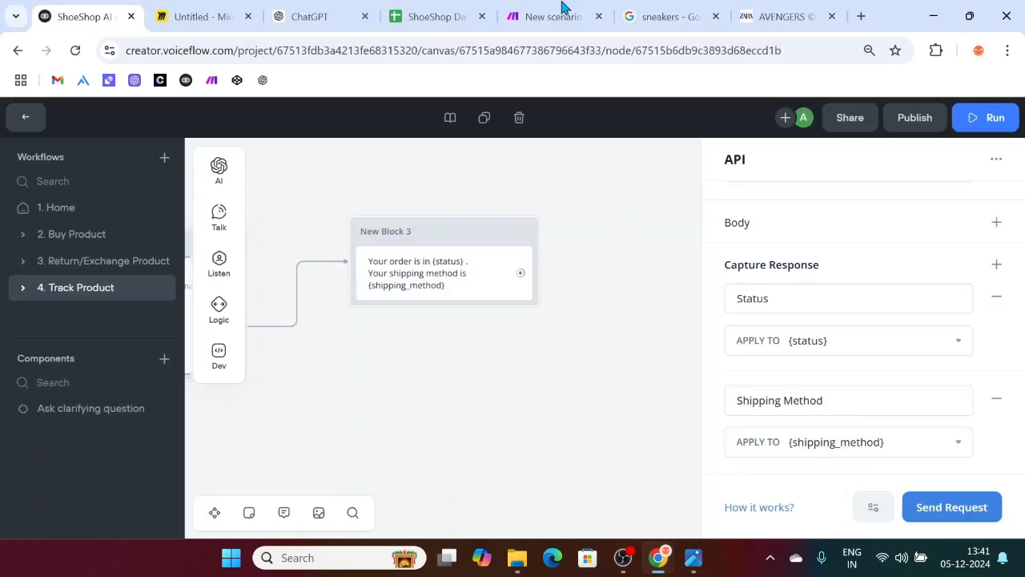
click(562, 7)
click(736, 426)
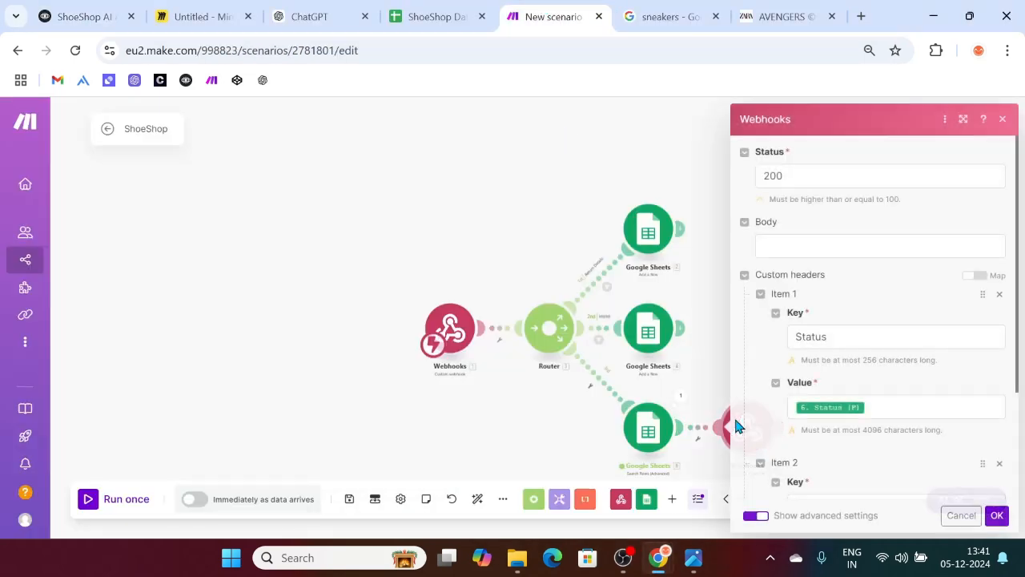
click(999, 295)
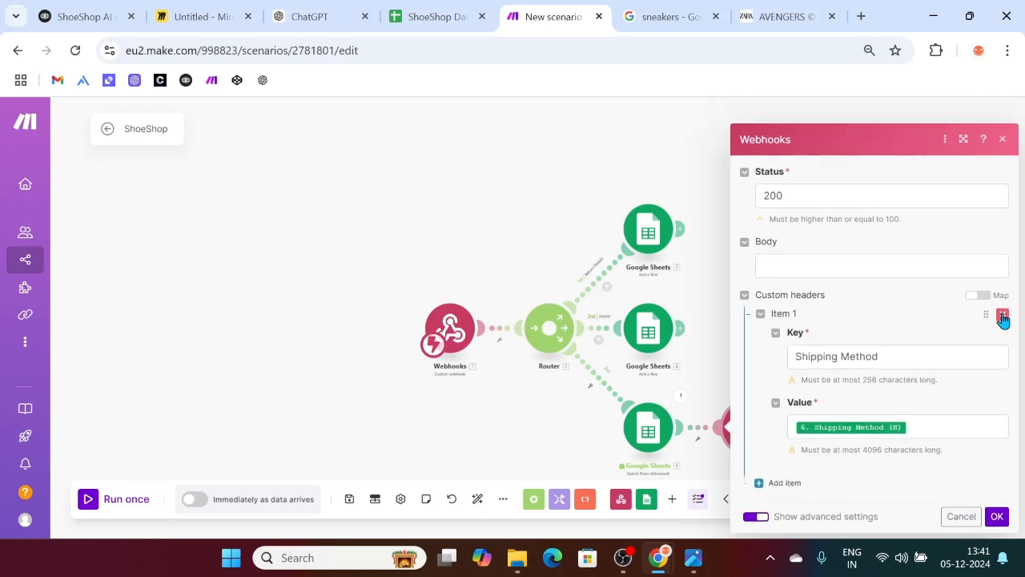
click(1006, 313)
Step: Paste a JSON body mapping status to Status (F) and shipping_method to Shipping Method (H), then save
click(798, 440)
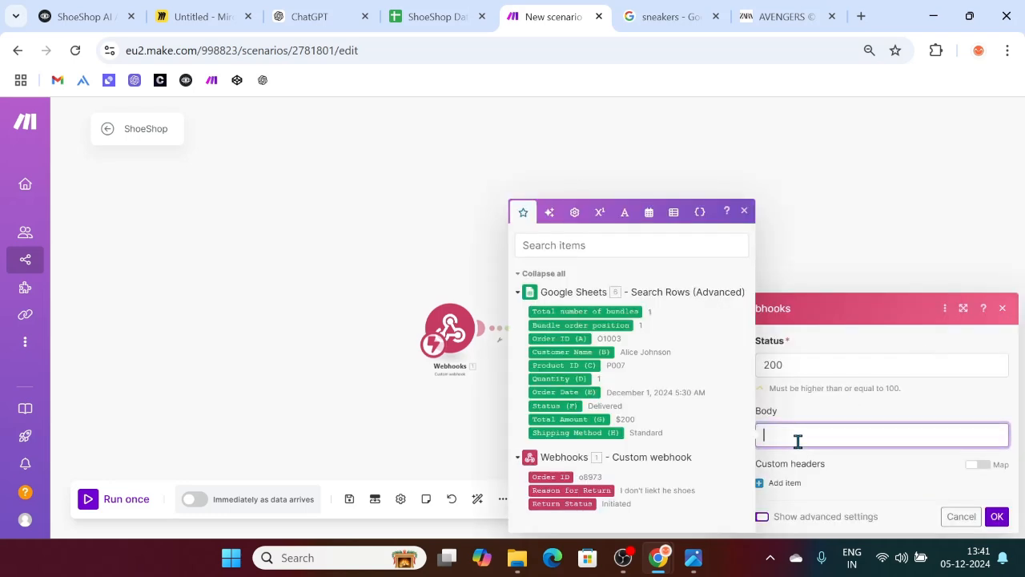
text({     "status": "16.`4`",     "estimated_date": "16.`5`",     "tracking_link": "16.`6`",     "carrier": "16.`7`" })
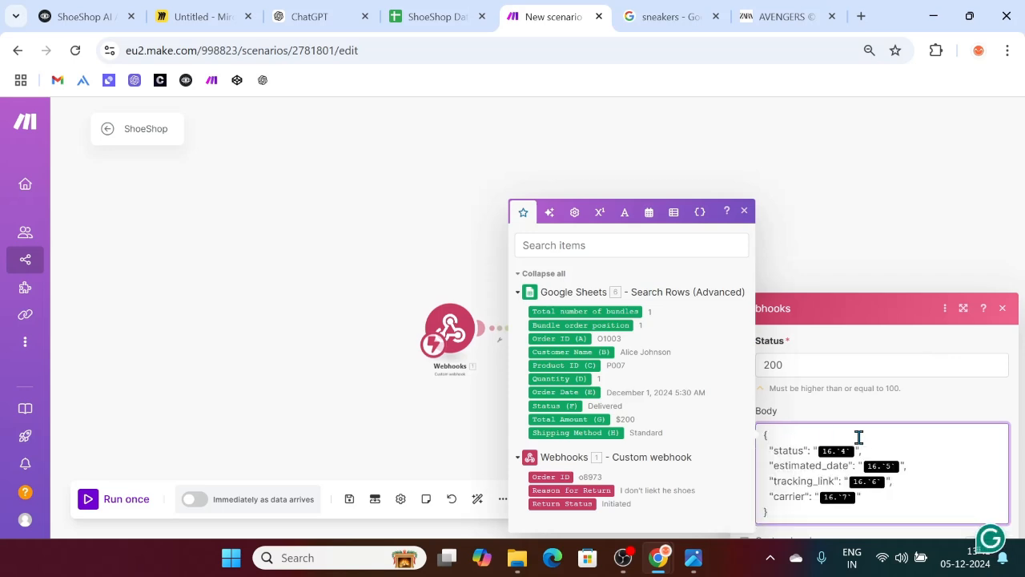
click(859, 447)
key(BackSpace)
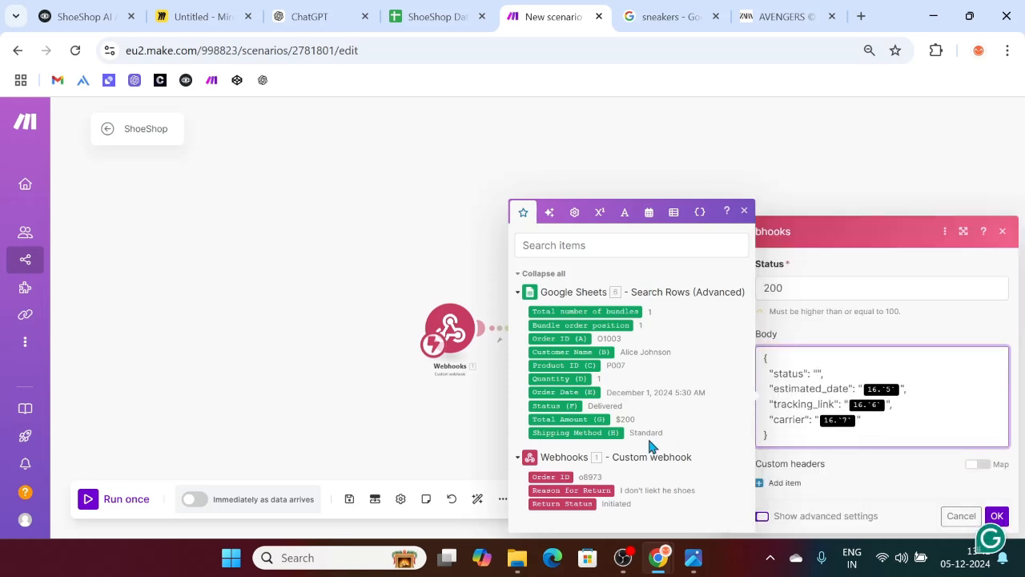
drag(553, 405, 817, 373)
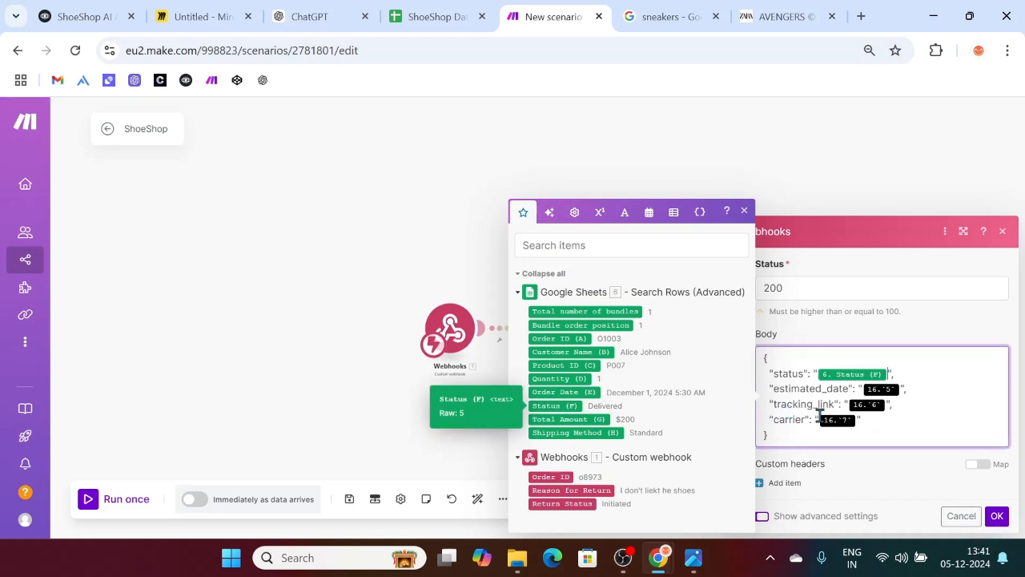
drag(865, 420, 768, 389)
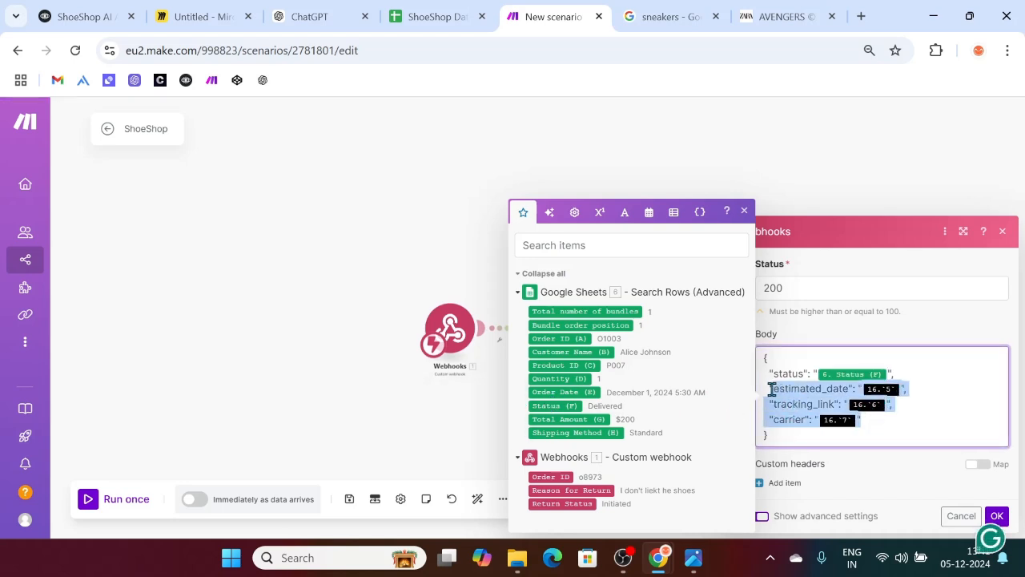
key(BackSpace)
text("shipping)
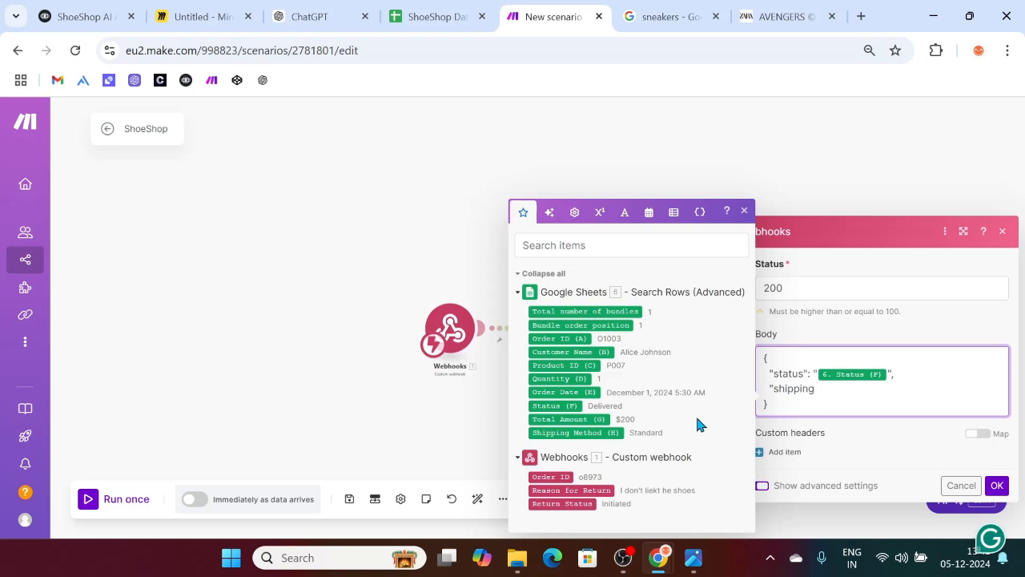
text(_method": "6. Shipping Method (H)")
click(578, 432)
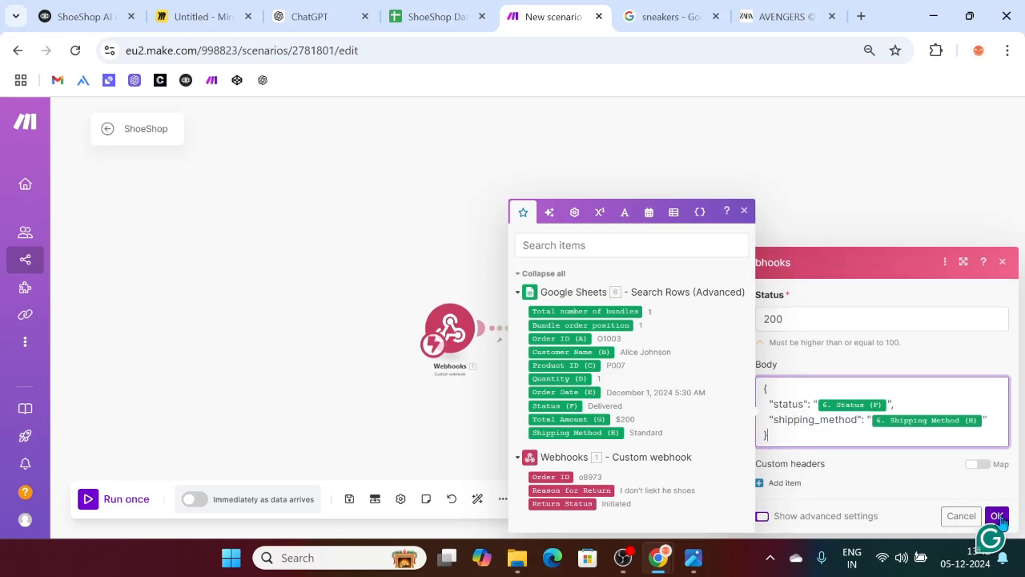
click(997, 516)
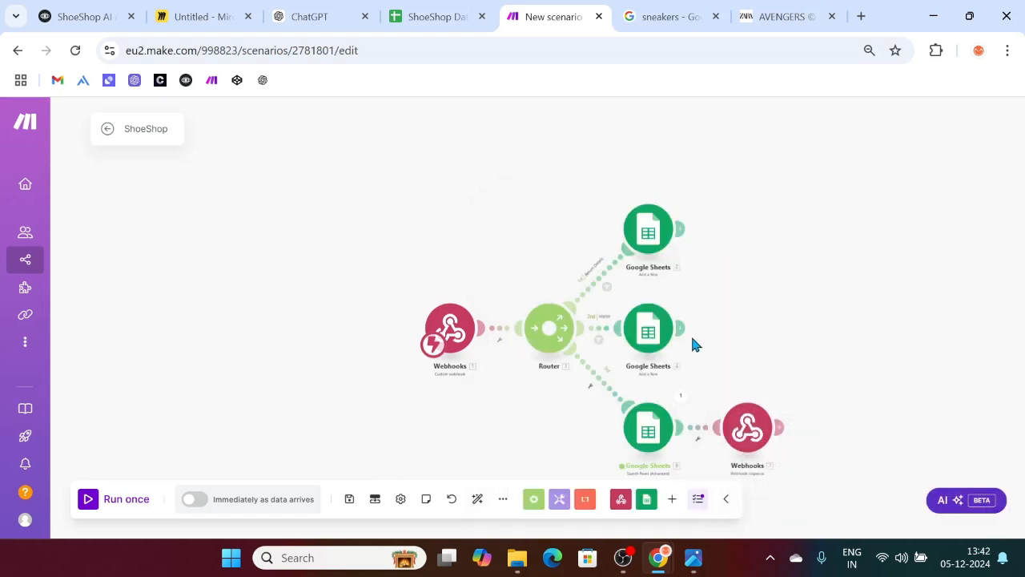
Step: Run the Make scenario once and retest the prototype from New Block 1 with order O1002
click(84, 501)
click(51, 10)
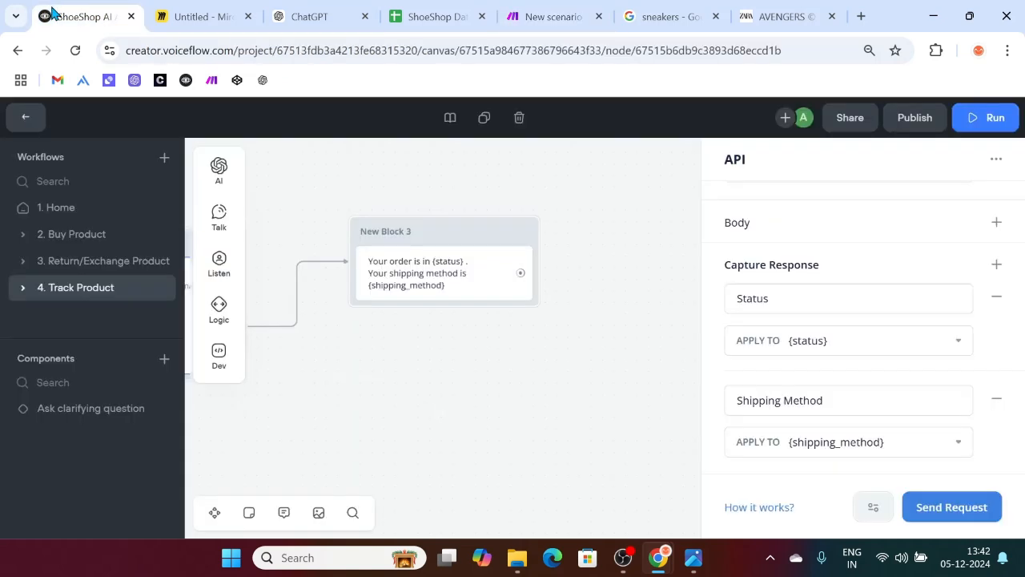
click(495, 455)
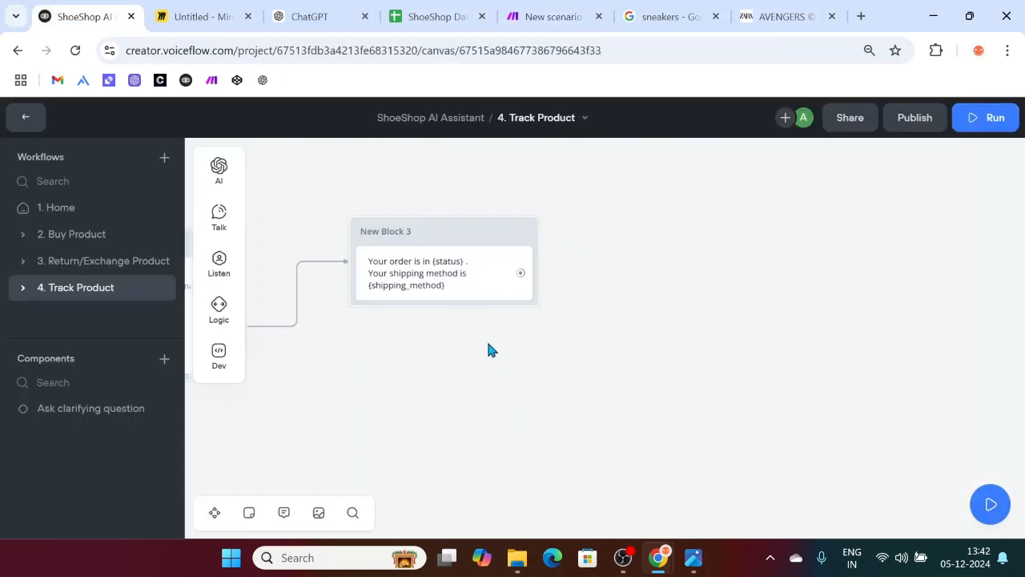
scroll(418, 384, left, 10)
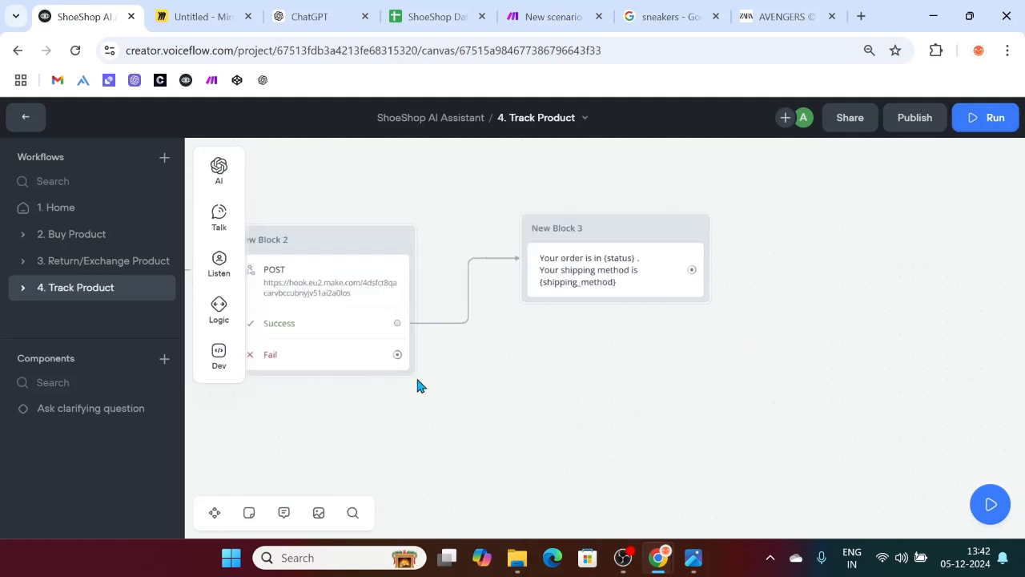
click(431, 298)
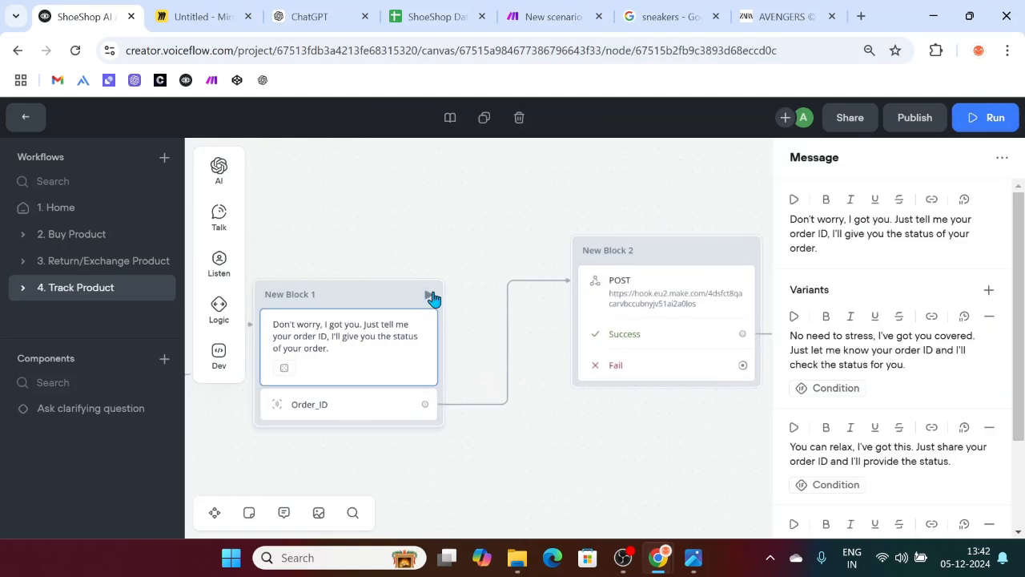
click(428, 297)
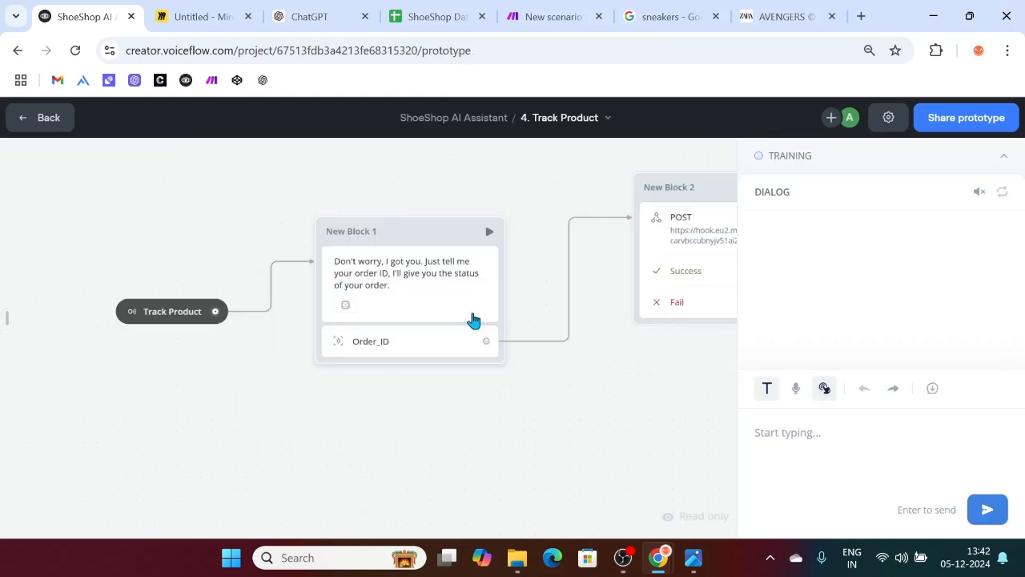
text(O)
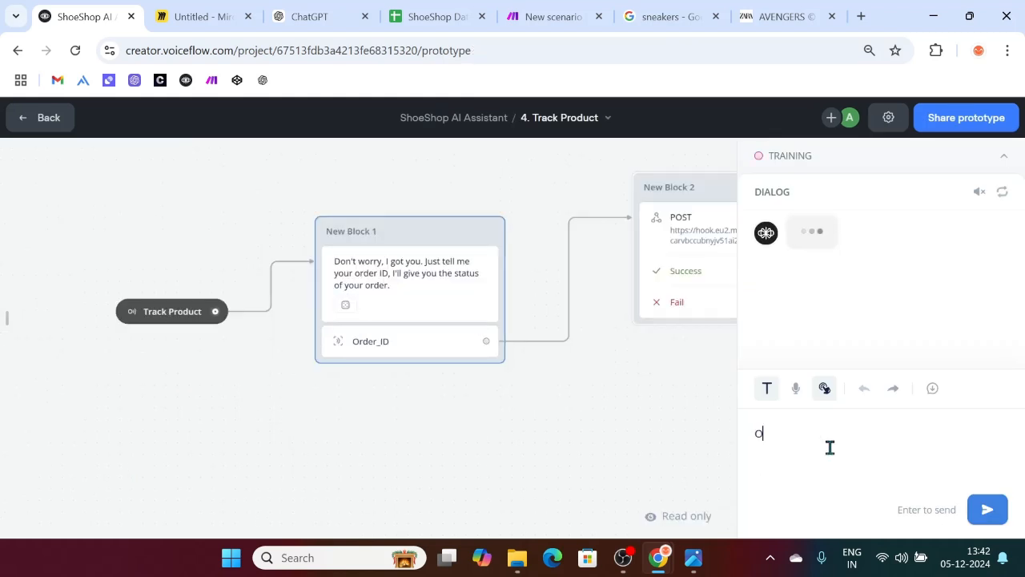
text(1002)
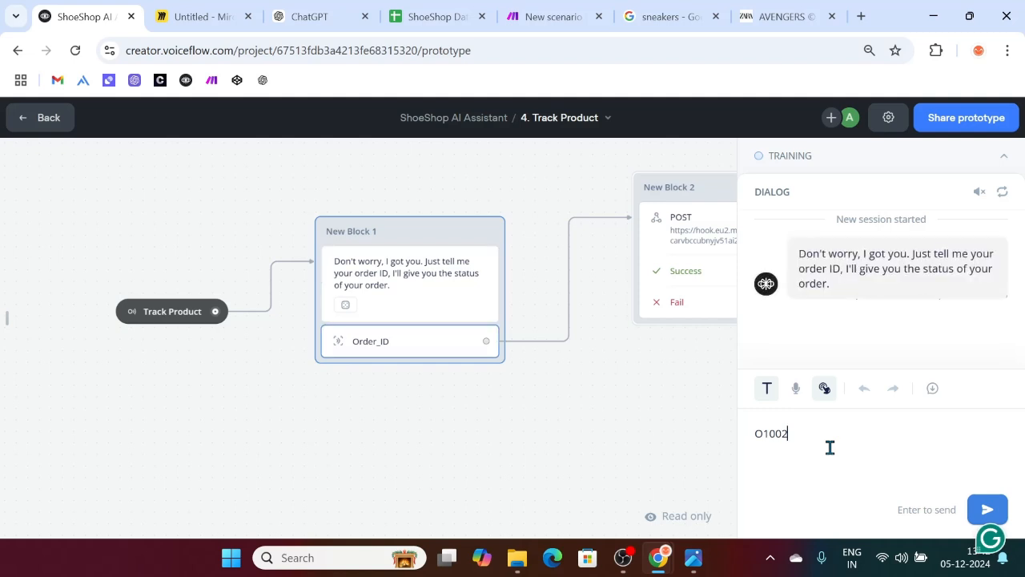
key(Return)
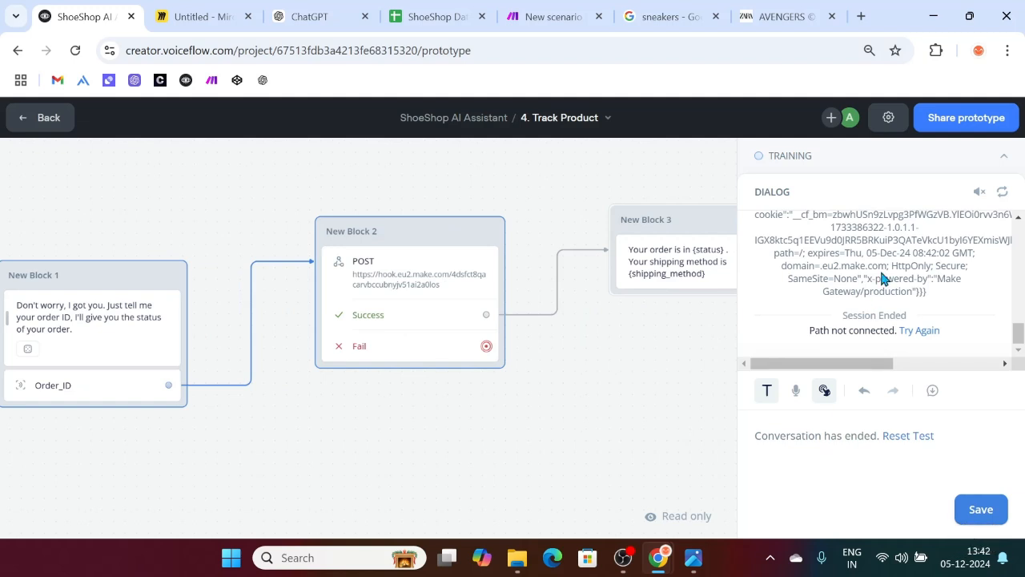
Step: Set Make to wait for new webhook data and retest from the first block with order O1003
scroll(883, 275, up, 5)
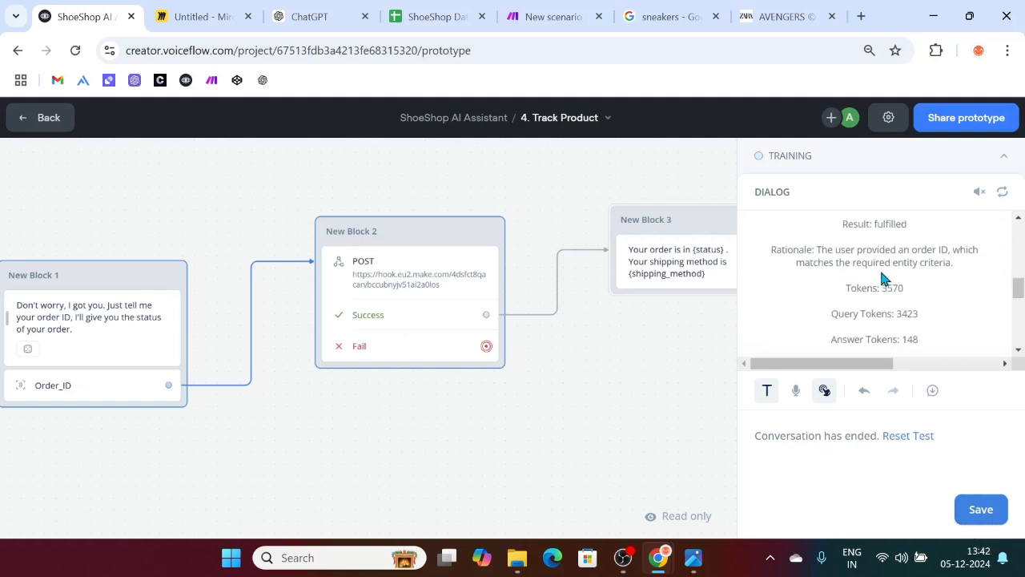
click(538, 16)
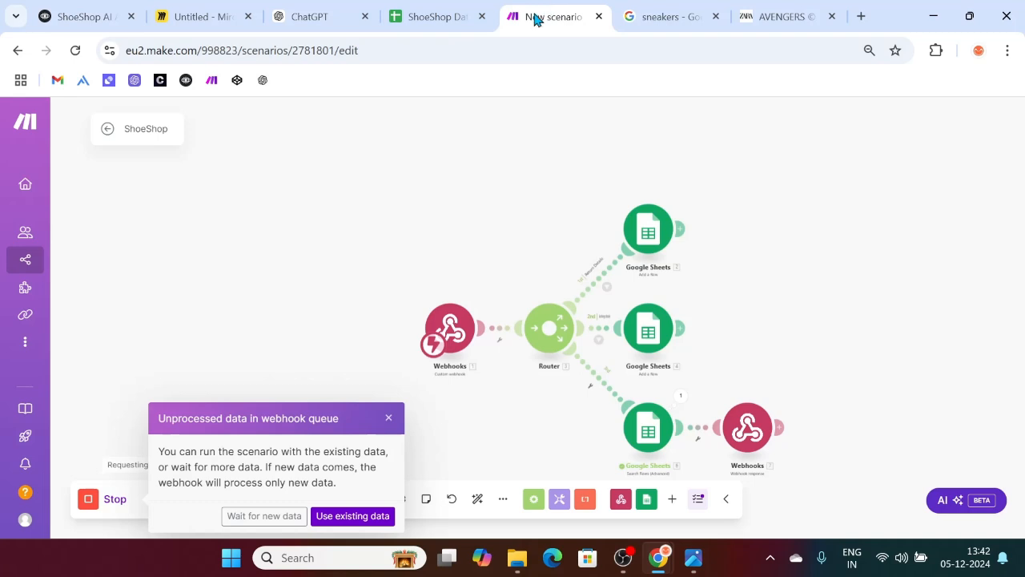
click(265, 515)
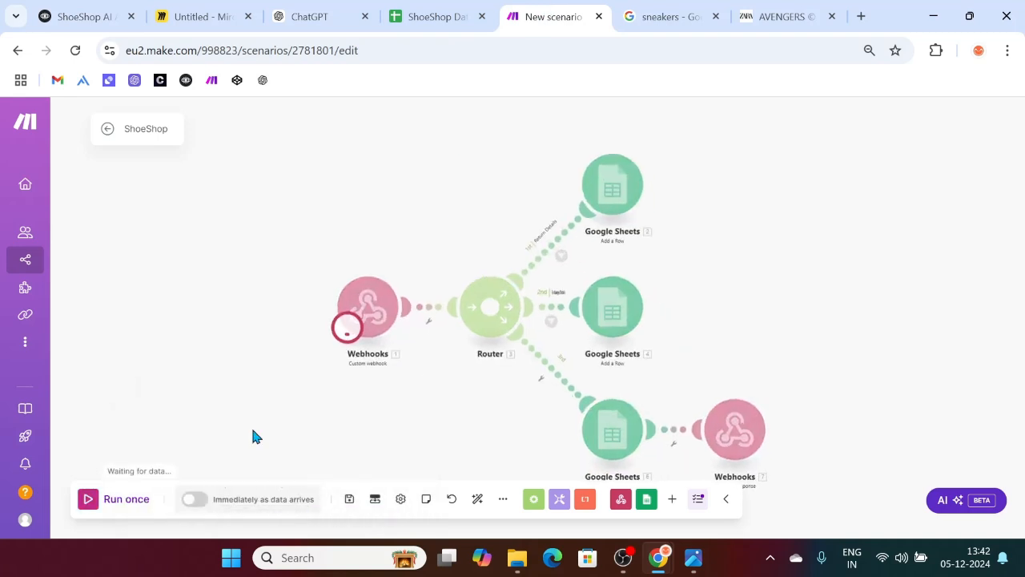
click(96, 10)
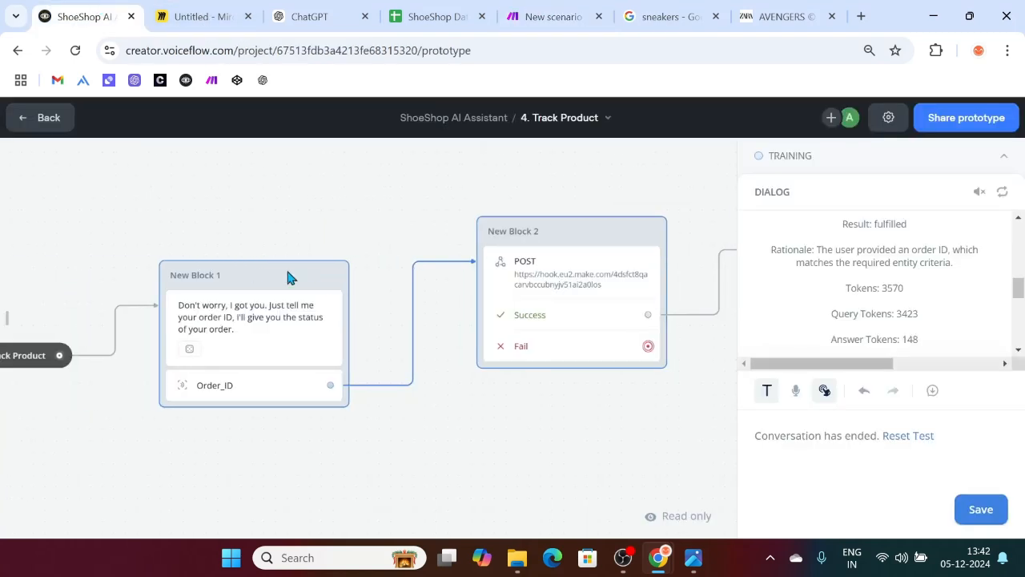
click(334, 278)
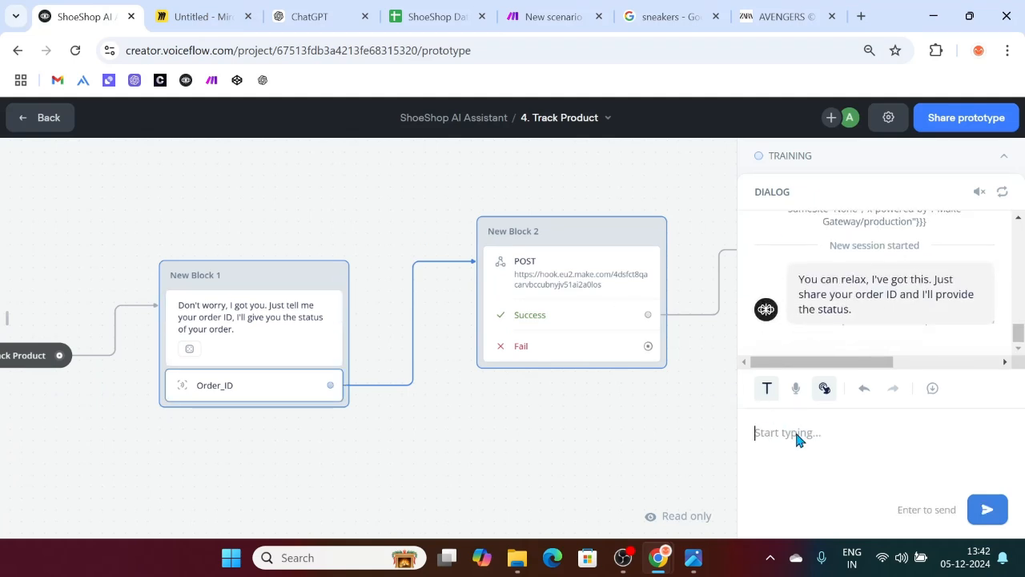
text(O1003)
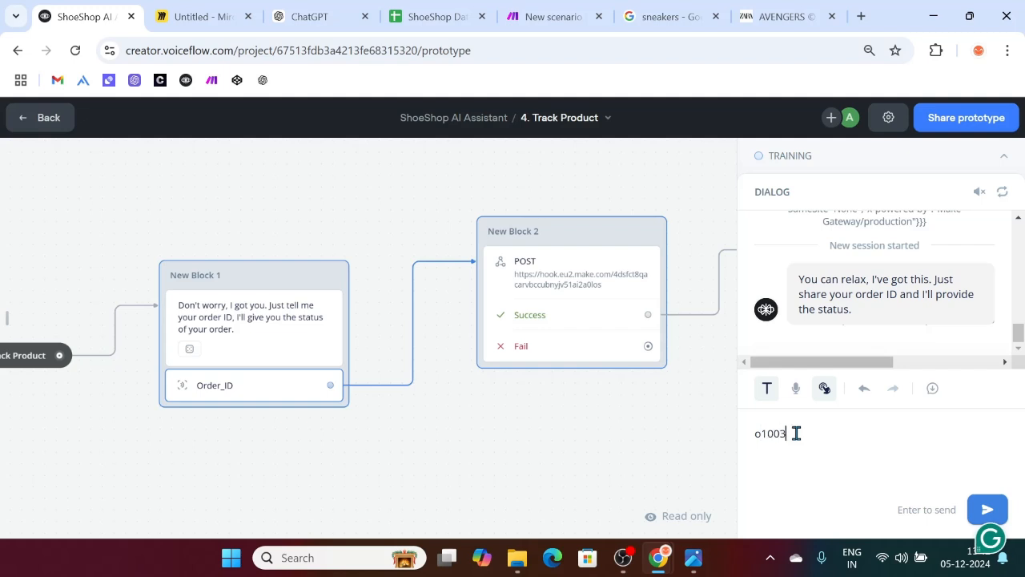
key(Return)
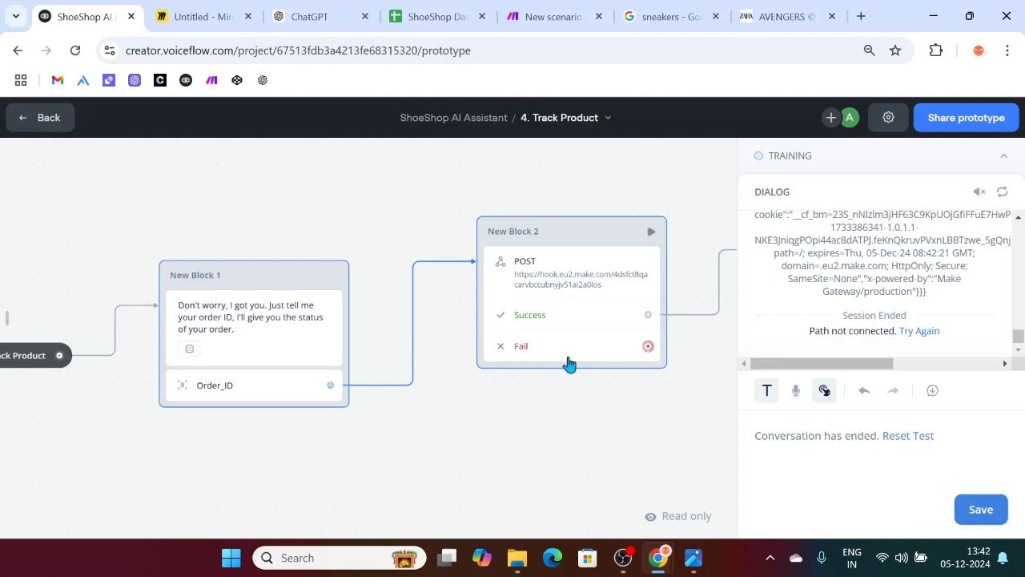
click(568, 286)
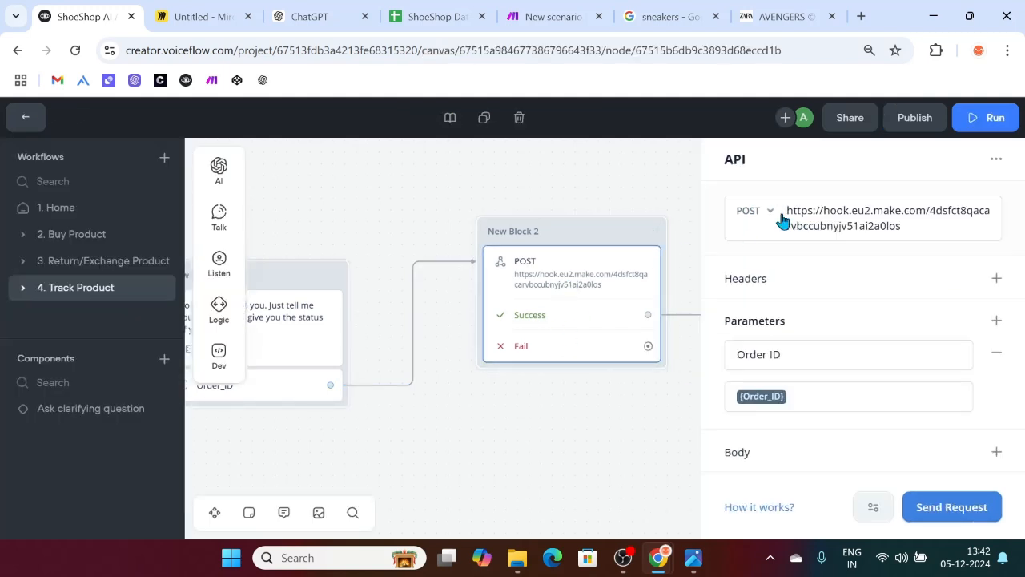
Step: Change the API step's request method from POST to GET
click(770, 212)
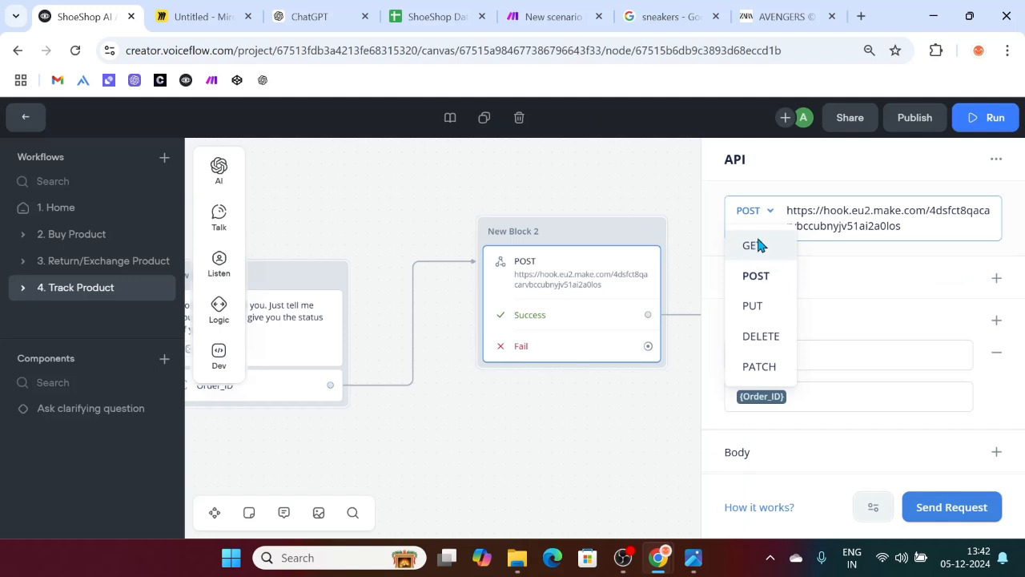
click(756, 245)
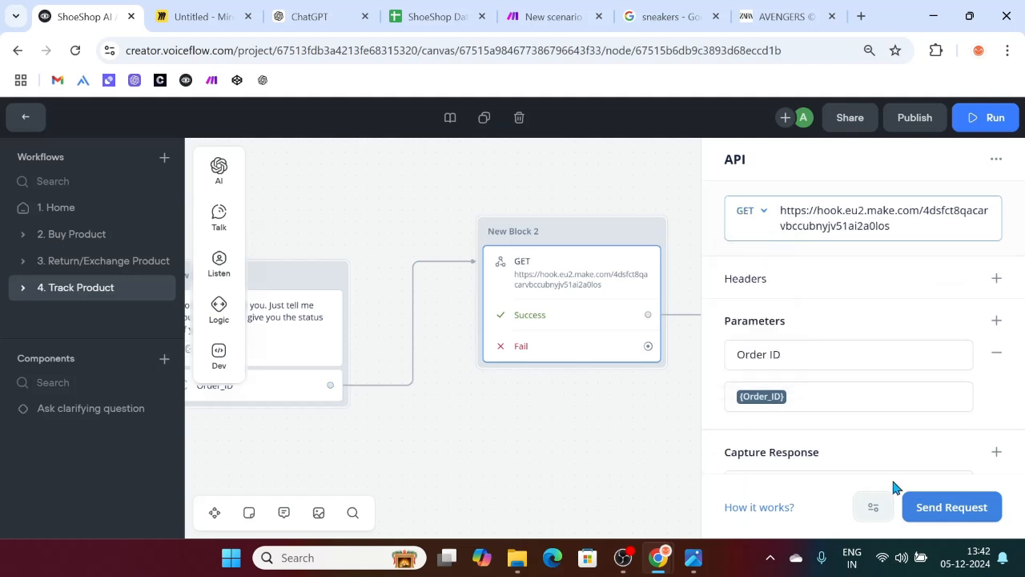
click(551, 16)
click(86, 9)
Step: Retest from the order ID prompt block, sending order o1003 in the test chat
click(331, 282)
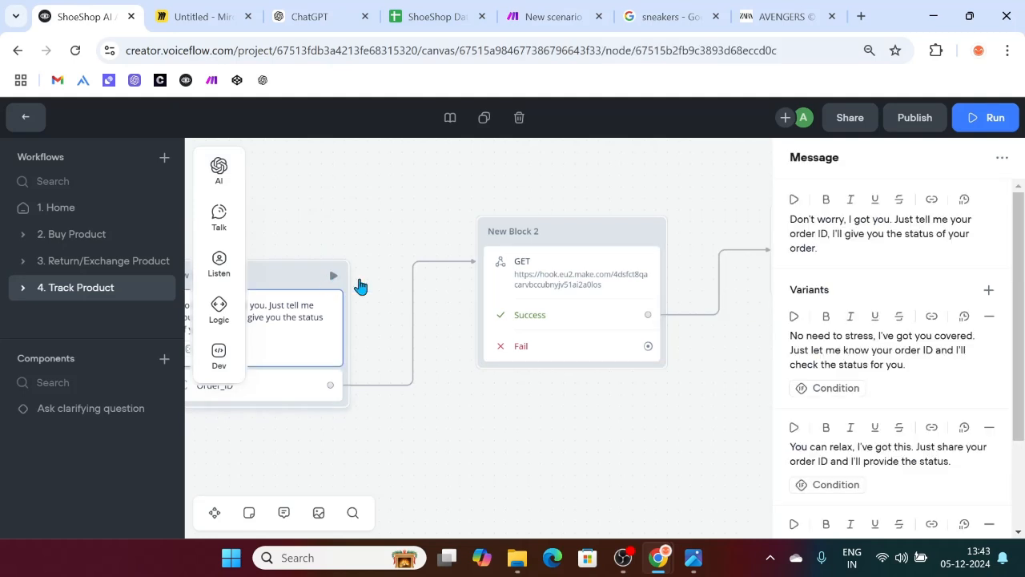
click(333, 279)
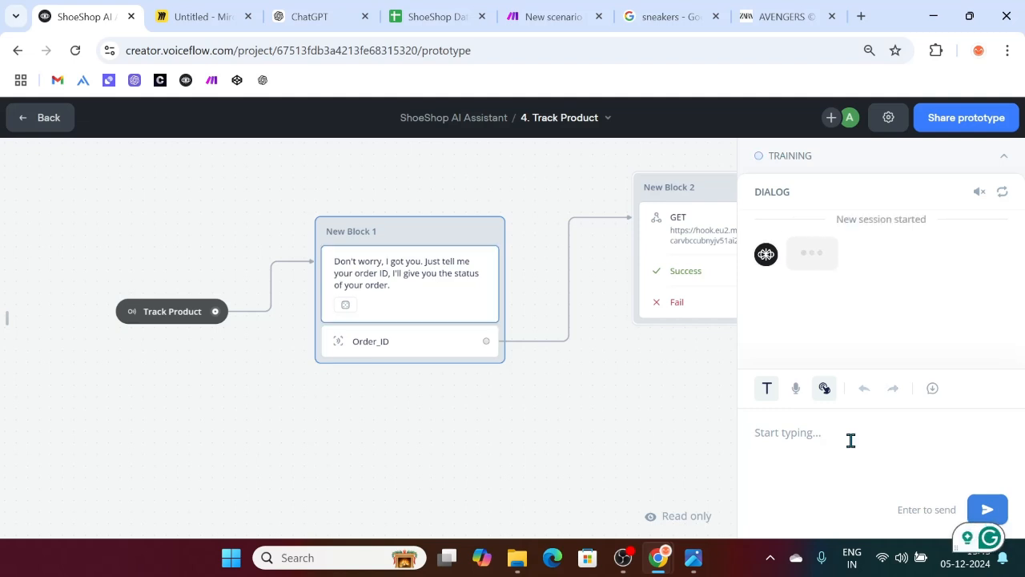
text(MM)
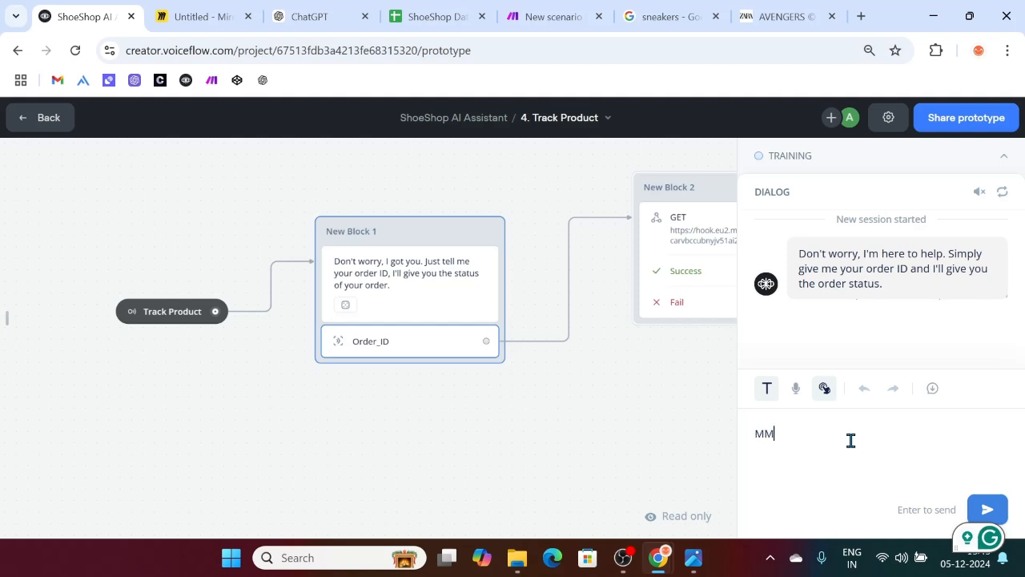
key(BackSpace)
key(BackSpace)
text(m)
key(BackSpace)
text(o1003)
key(Return)
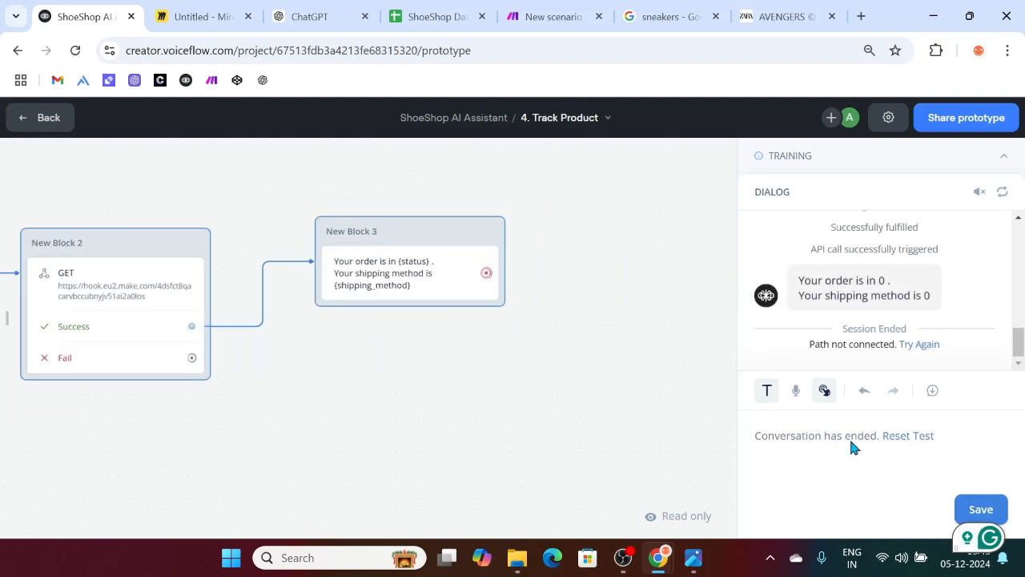
Step: Open New Block 3's GET API step settings, check the waiting Make scenario, and return to Voiceflow
click(399, 286)
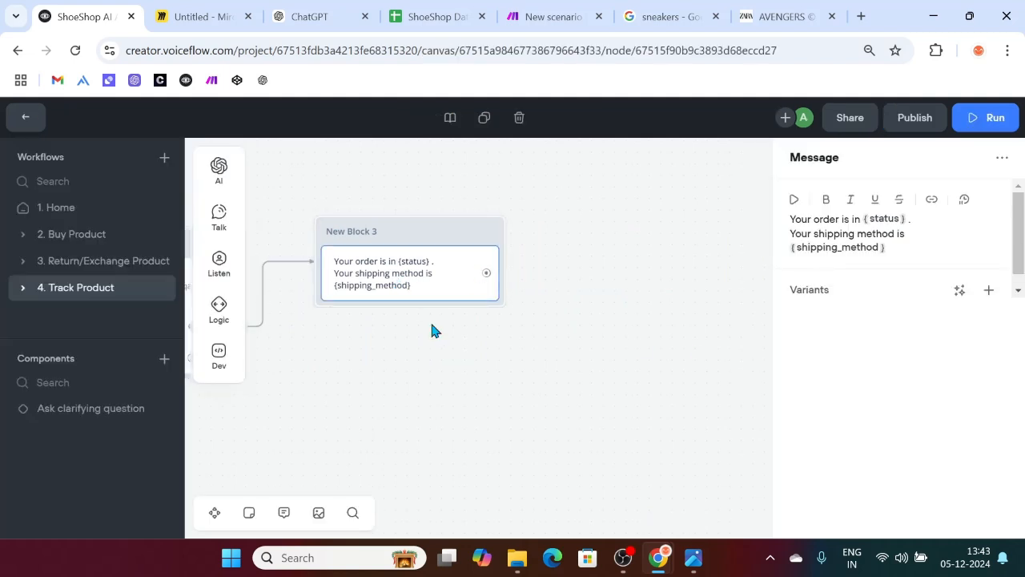
scroll(408, 317, left, 4)
click(362, 297)
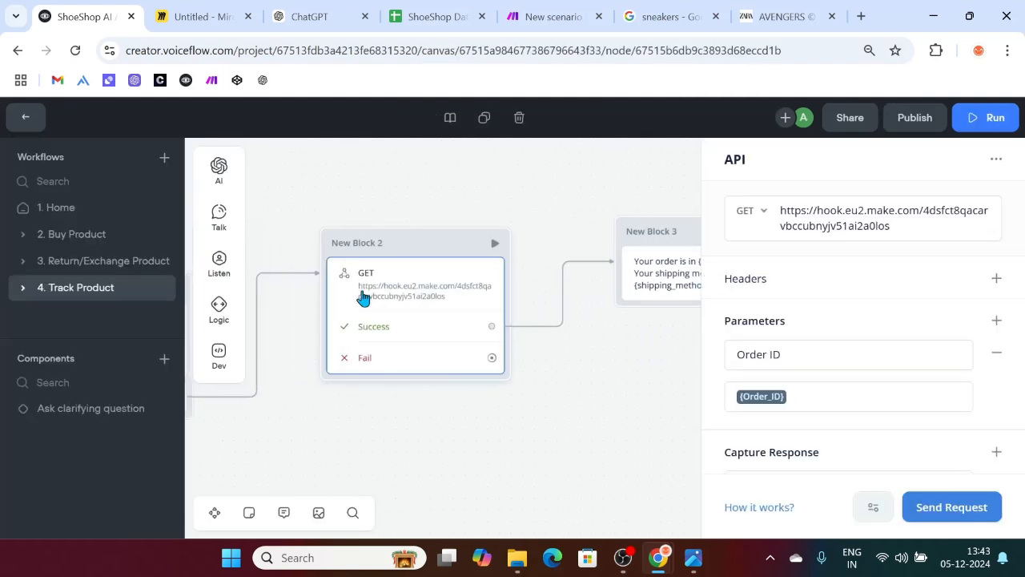
click(551, 16)
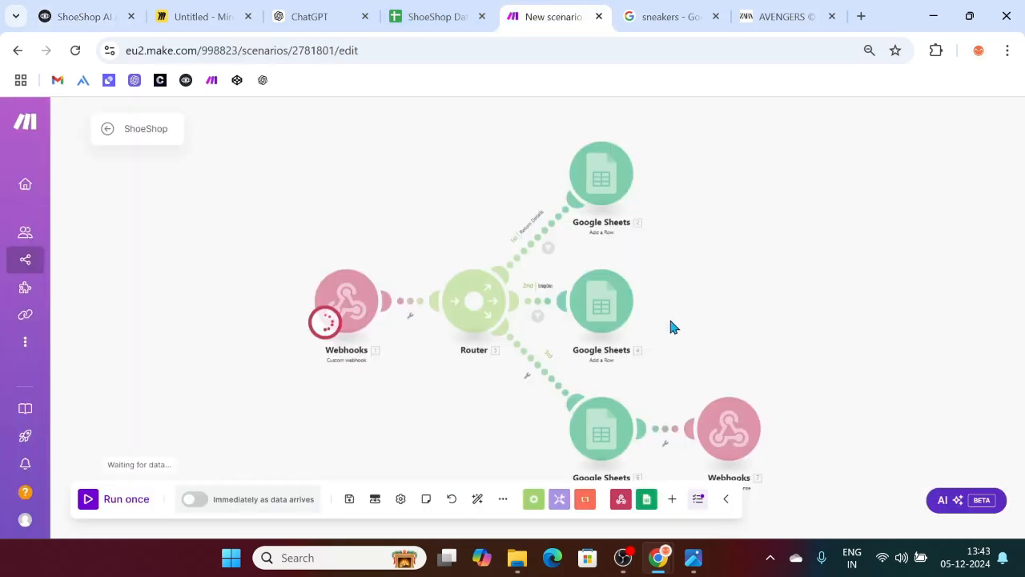
scroll(750, 415, down, 2)
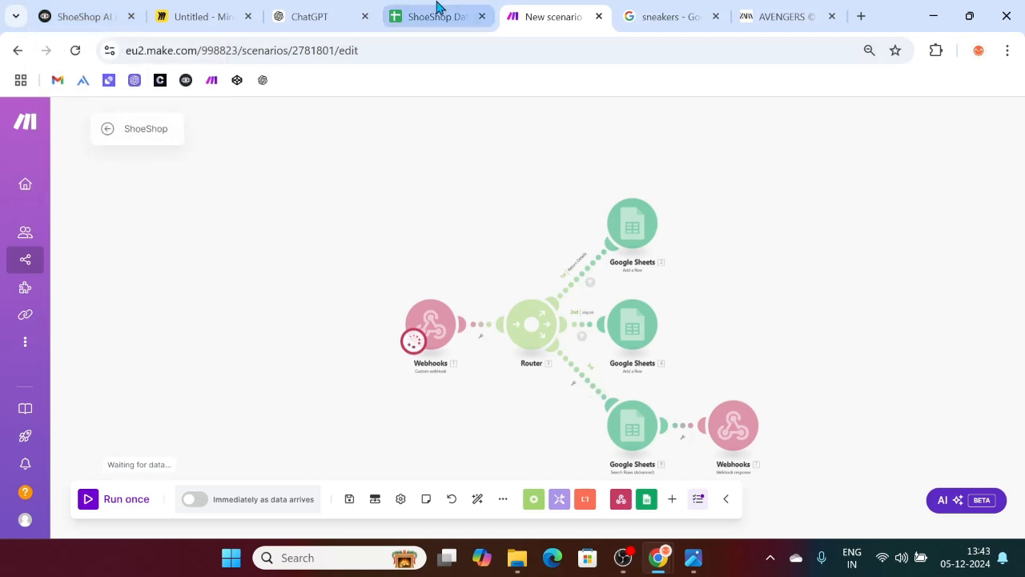
click(71, 13)
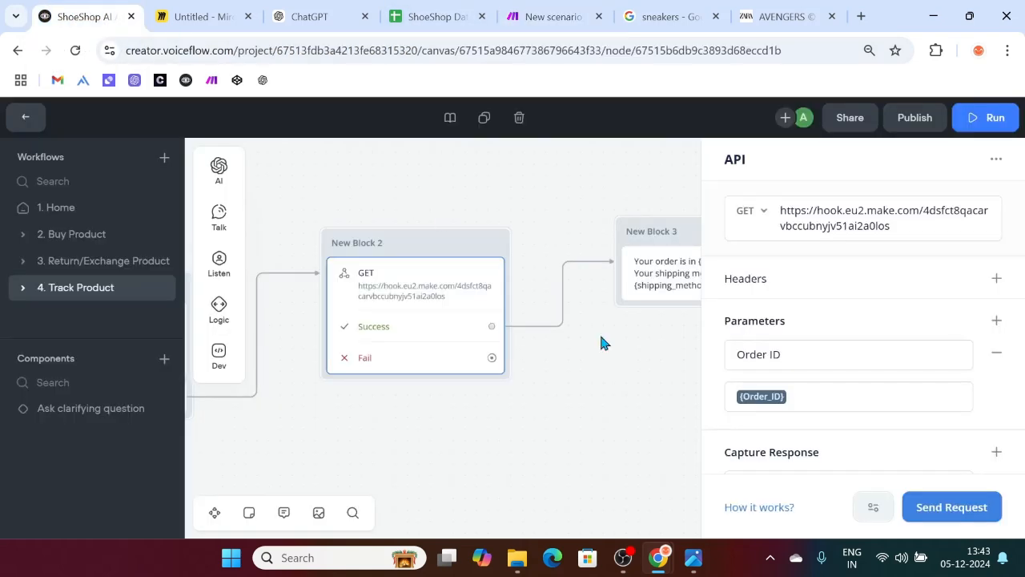
Step: Inspect the captured Status response mapping, briefly start the prototype, then return to the GET API step
scroll(641, 345, right, 3)
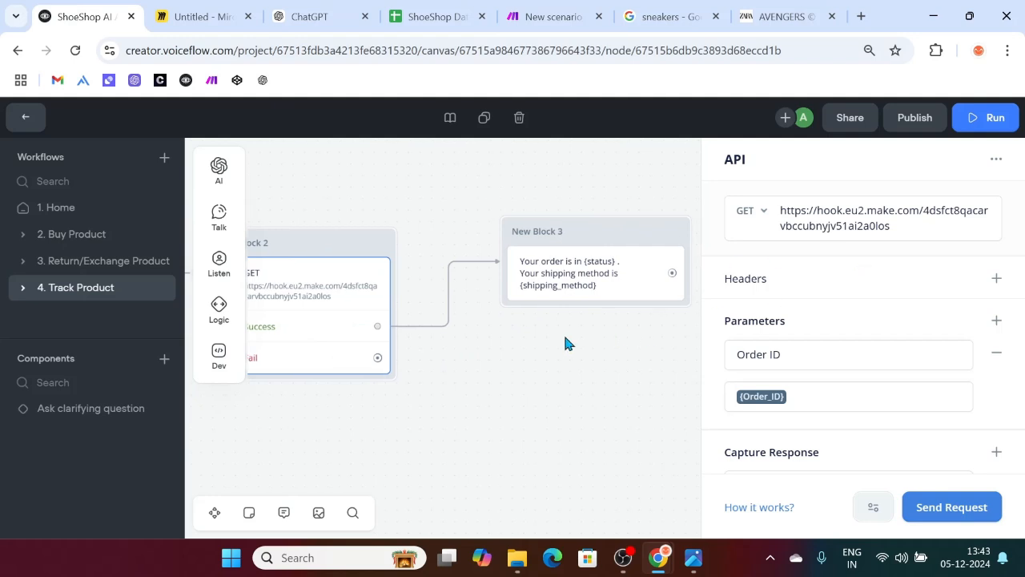
scroll(822, 392, down, 3)
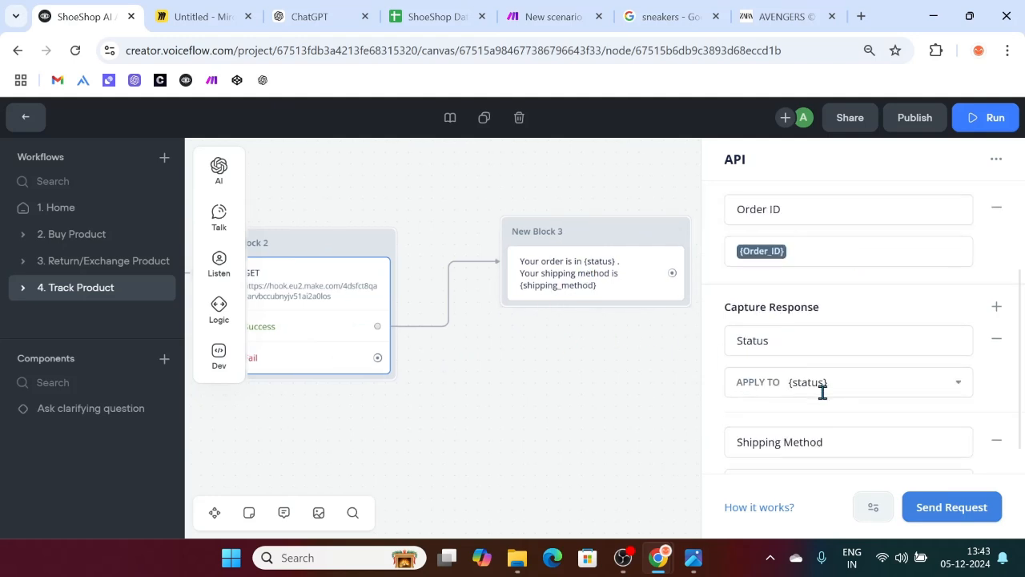
click(773, 297)
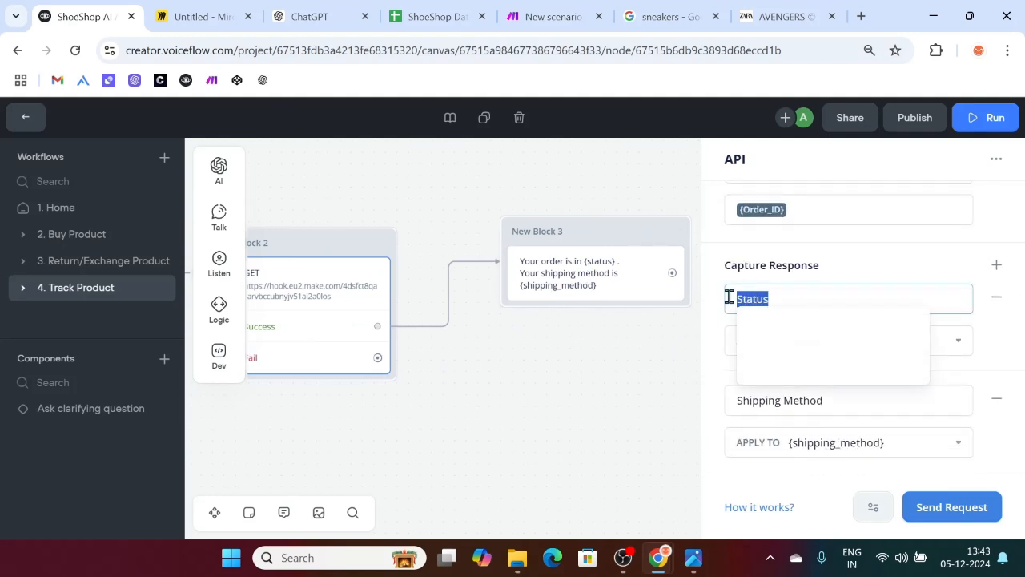
click(470, 365)
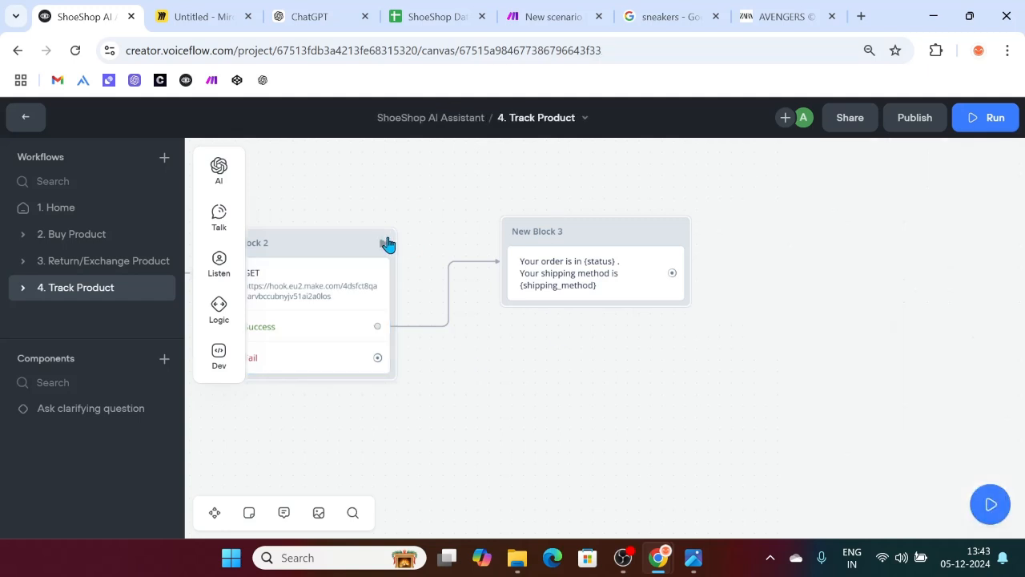
key(r)
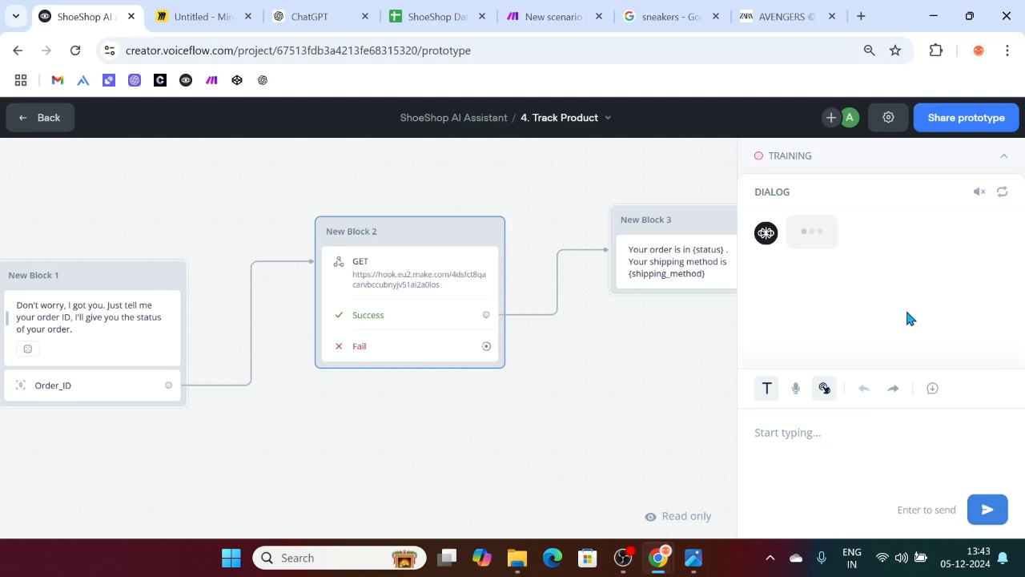
click(457, 286)
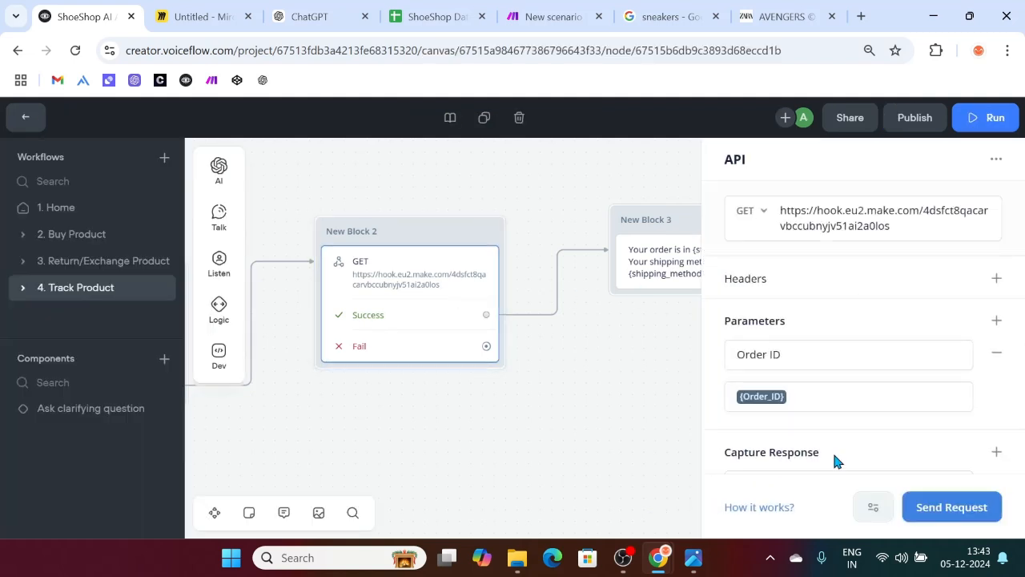
Step: Send a test GET request with a sample order ID and review the response body and headers
click(947, 510)
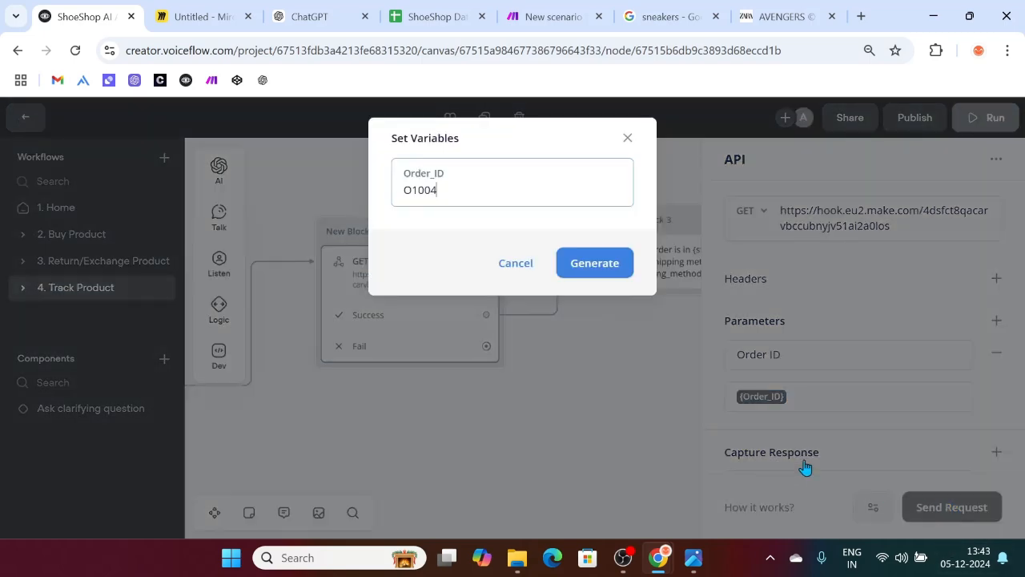
click(602, 262)
click(604, 262)
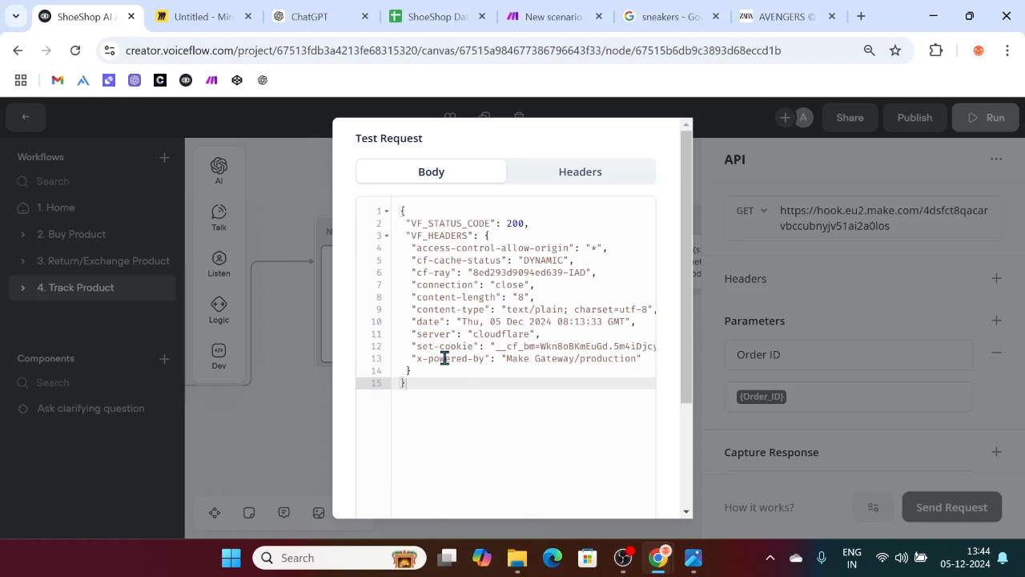
scroll(473, 345, down, 2)
scroll(473, 346, up, 2)
click(569, 184)
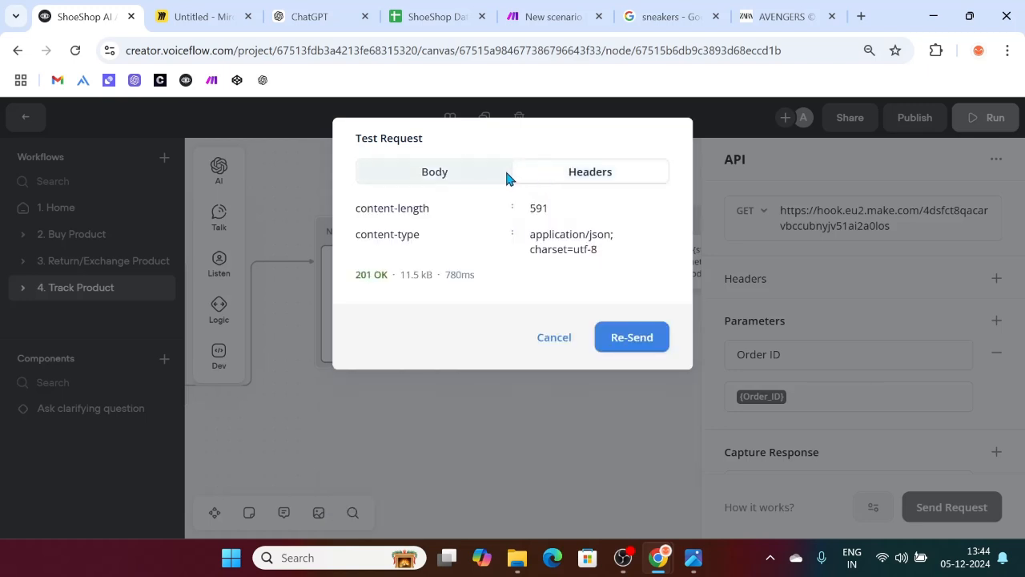
click(459, 176)
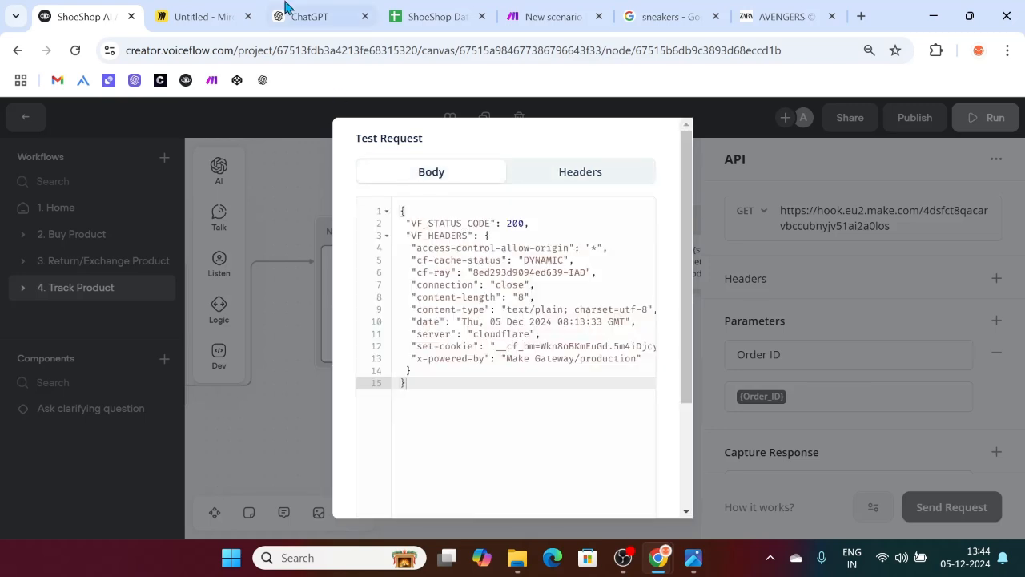
click(548, 16)
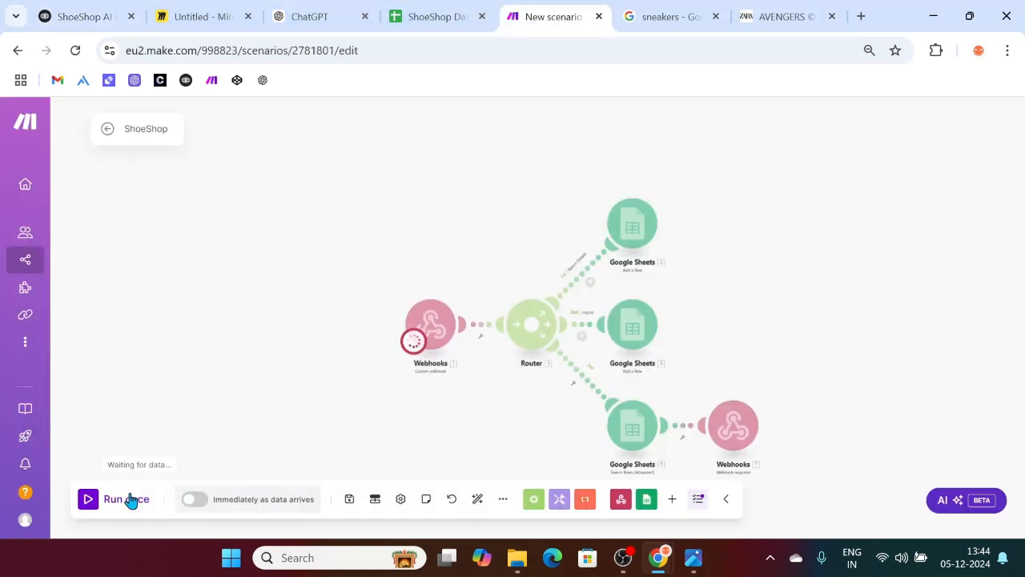
Step: Start and stop a single scenario run, dismissing the unprocessed webhook data notice
click(93, 499)
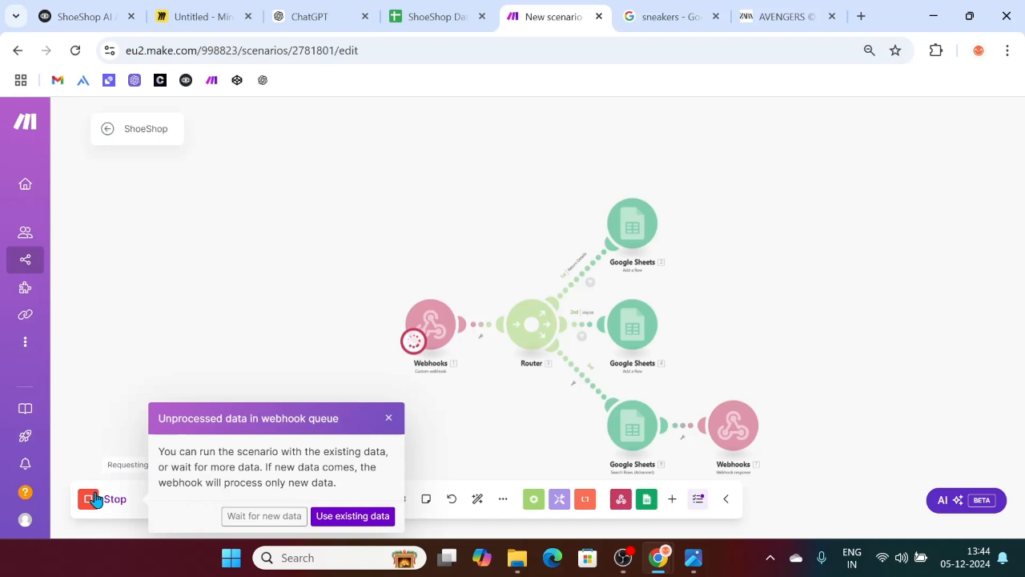
click(93, 508)
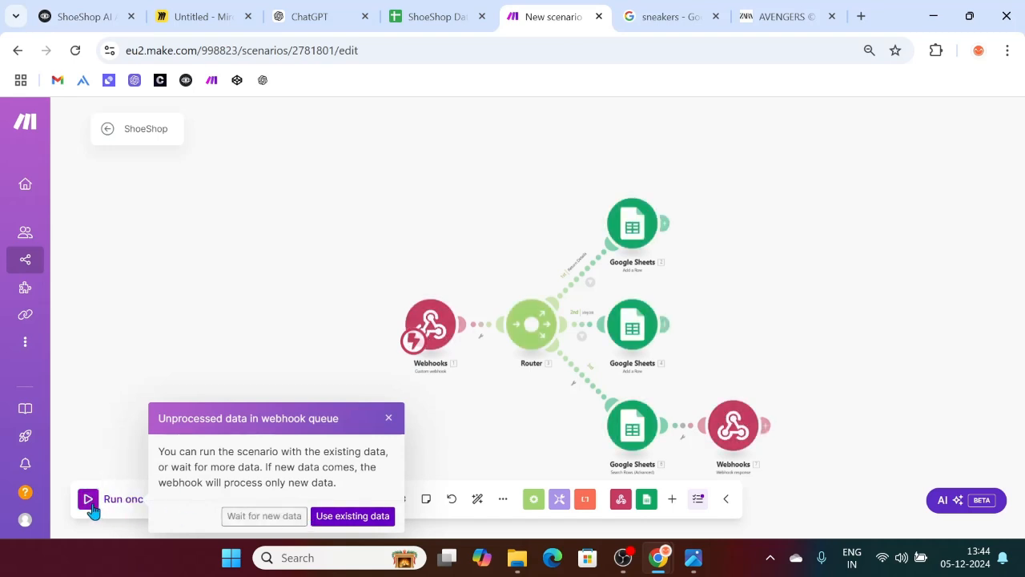
click(389, 418)
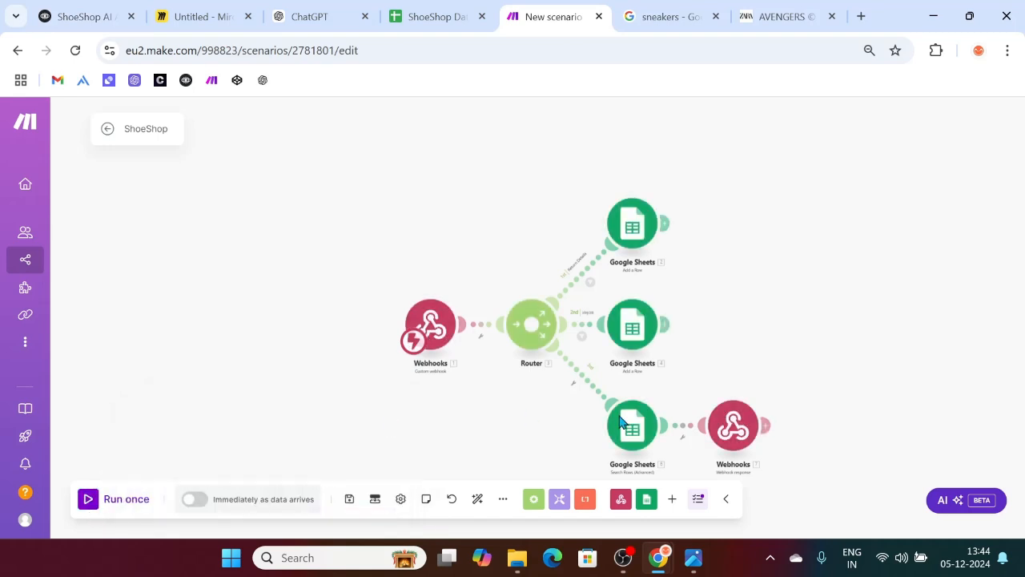
Step: Turn off advanced settings in the Webhook response module, then run once waiting for new data
click(734, 428)
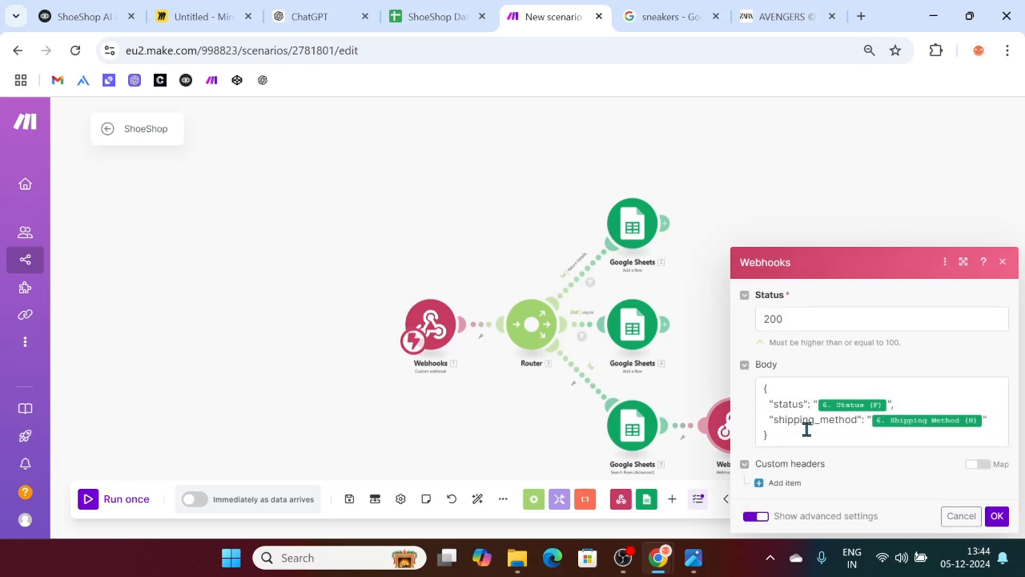
click(746, 467)
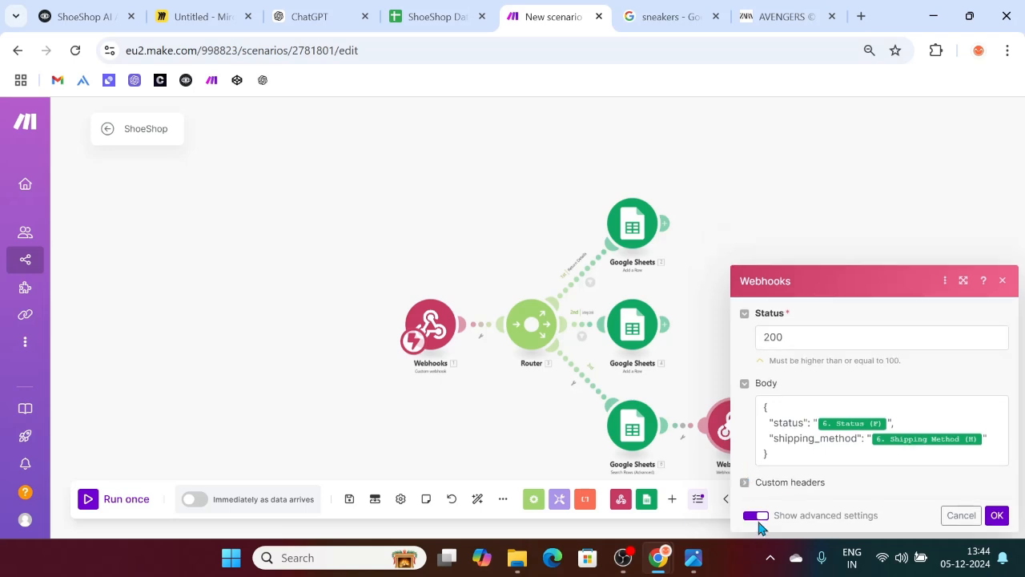
click(756, 516)
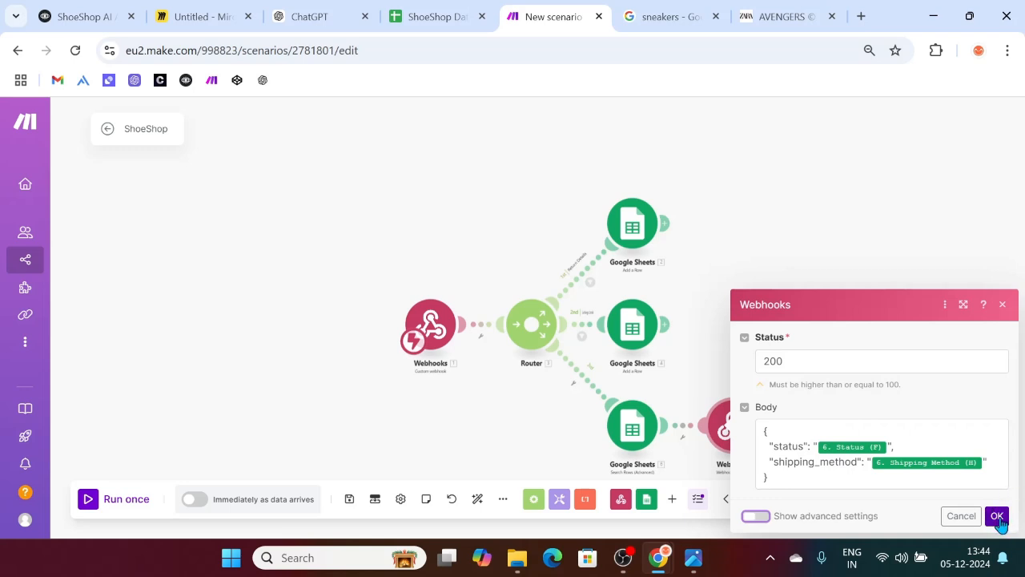
click(997, 517)
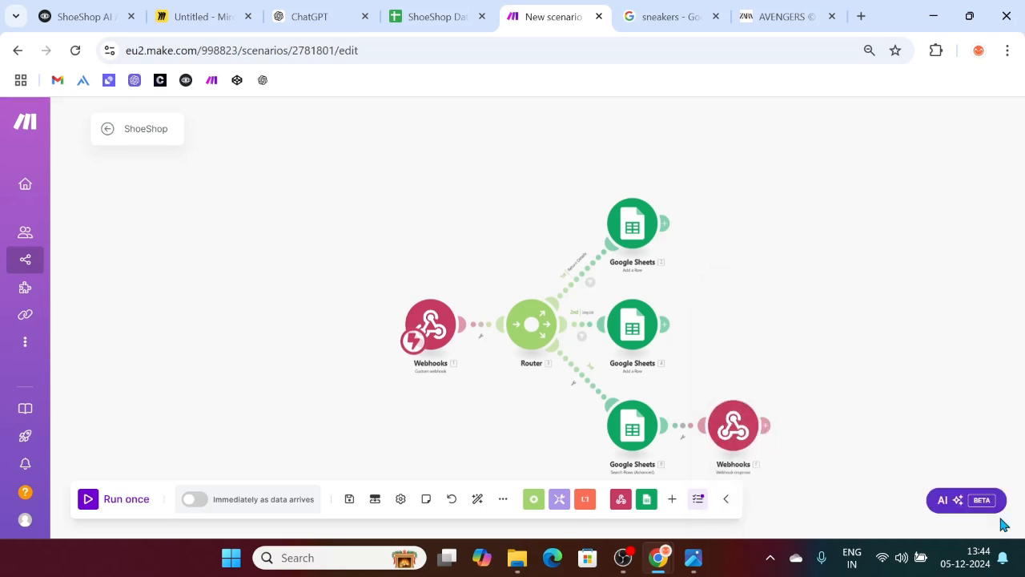
click(90, 499)
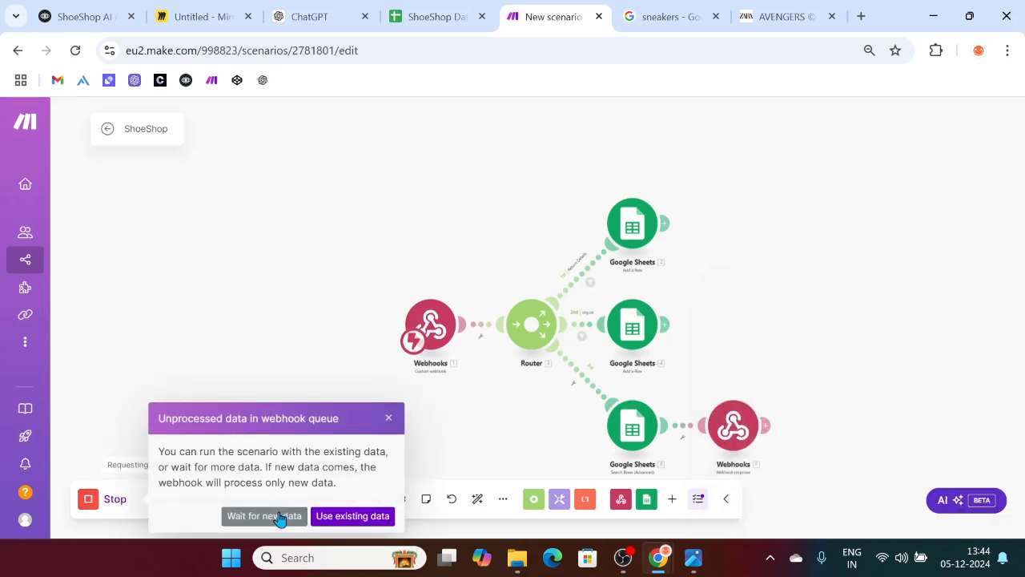
click(276, 516)
Step: Run a fresh GET test request and check it returns status Cancelled and shipping method Standard
click(72, 10)
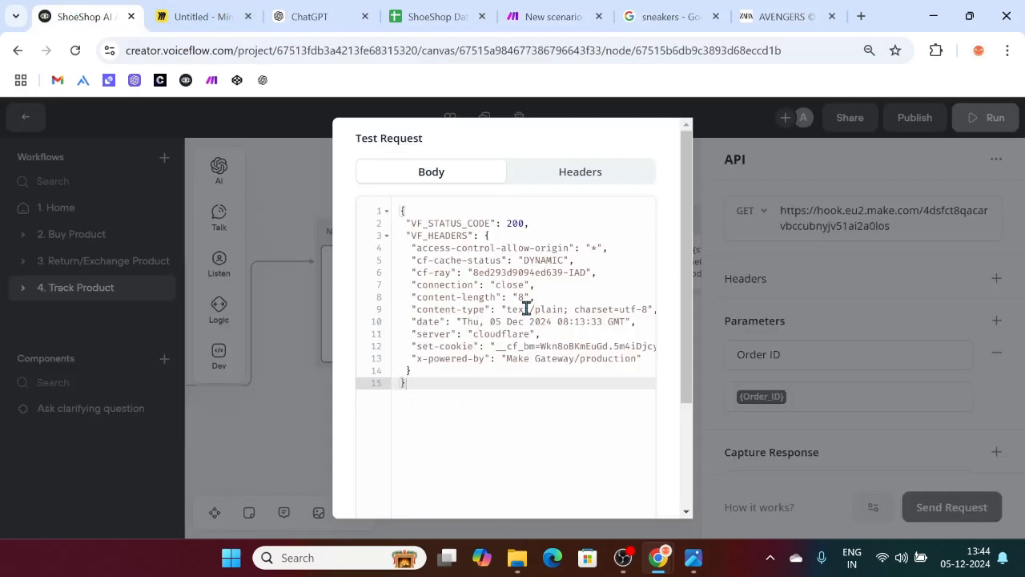
scroll(525, 352, down, 4)
click(533, 484)
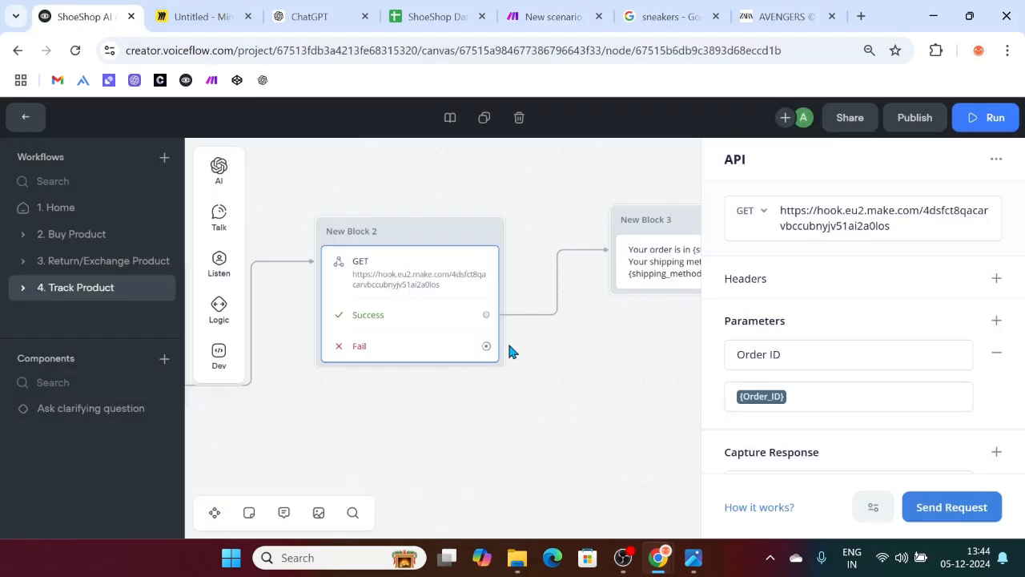
click(949, 507)
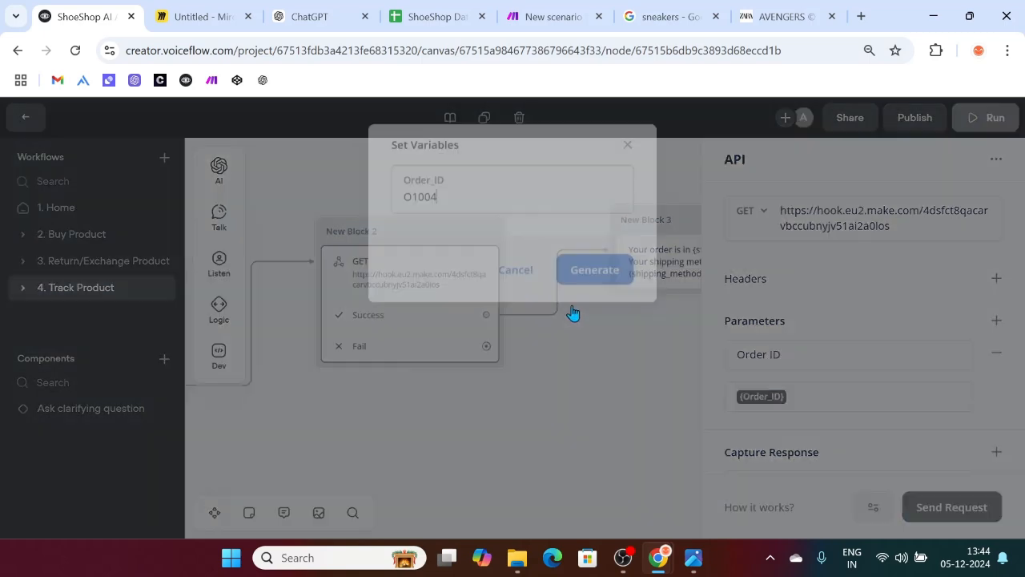
click(599, 268)
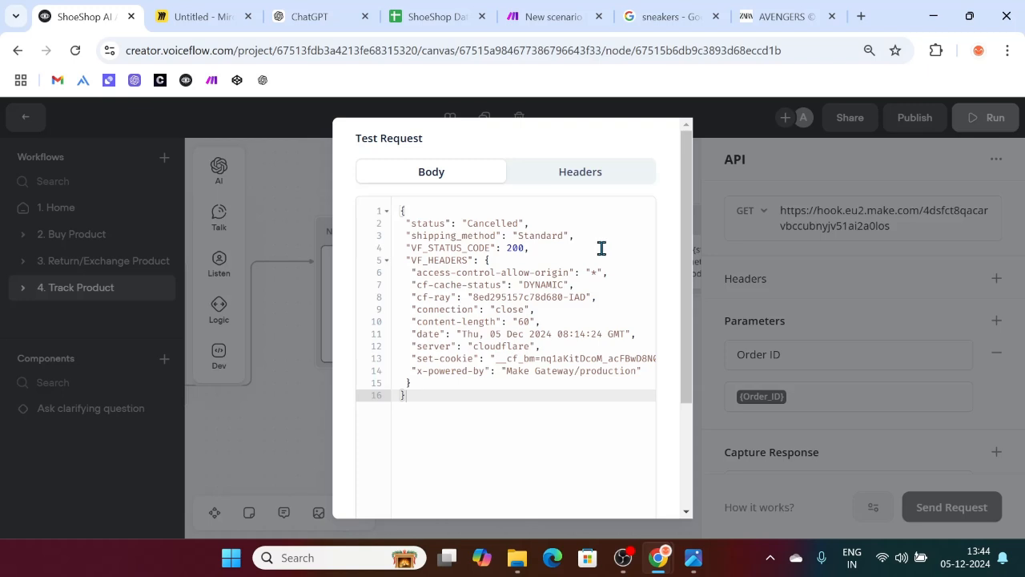
drag(578, 235, 392, 224)
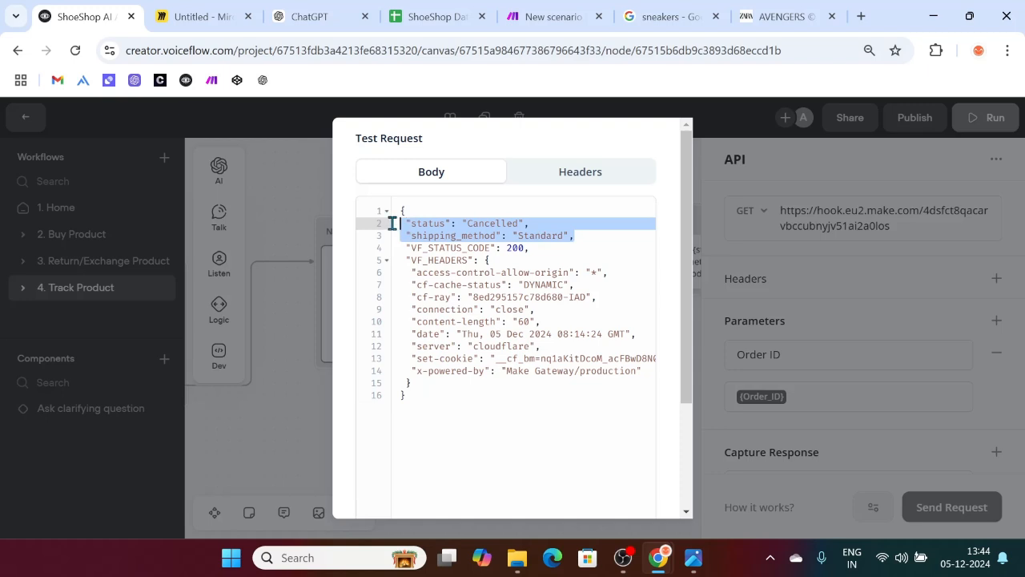
click(512, 237)
click(587, 237)
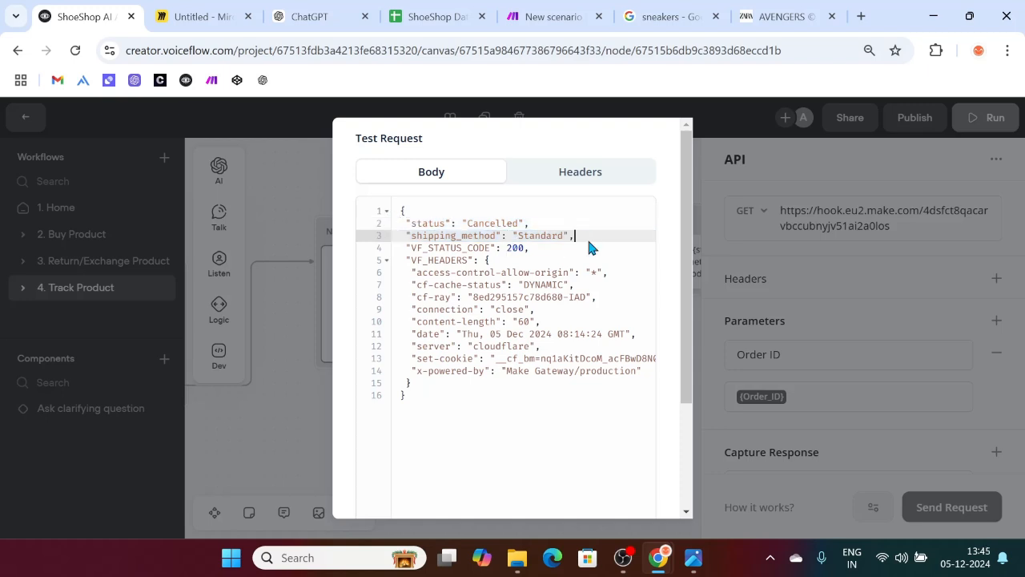
drag(410, 224, 576, 243)
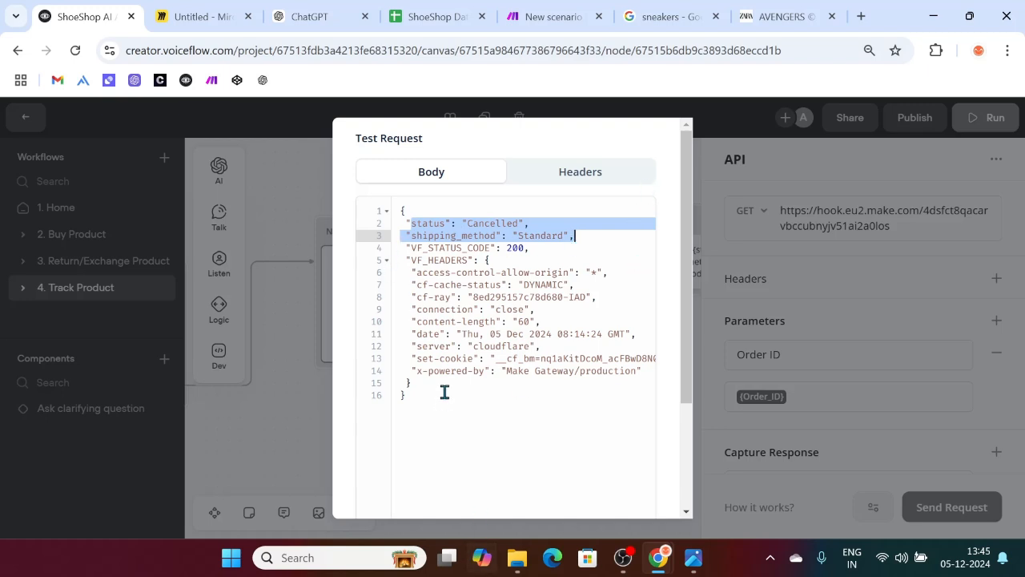
scroll(444, 391, down, 2)
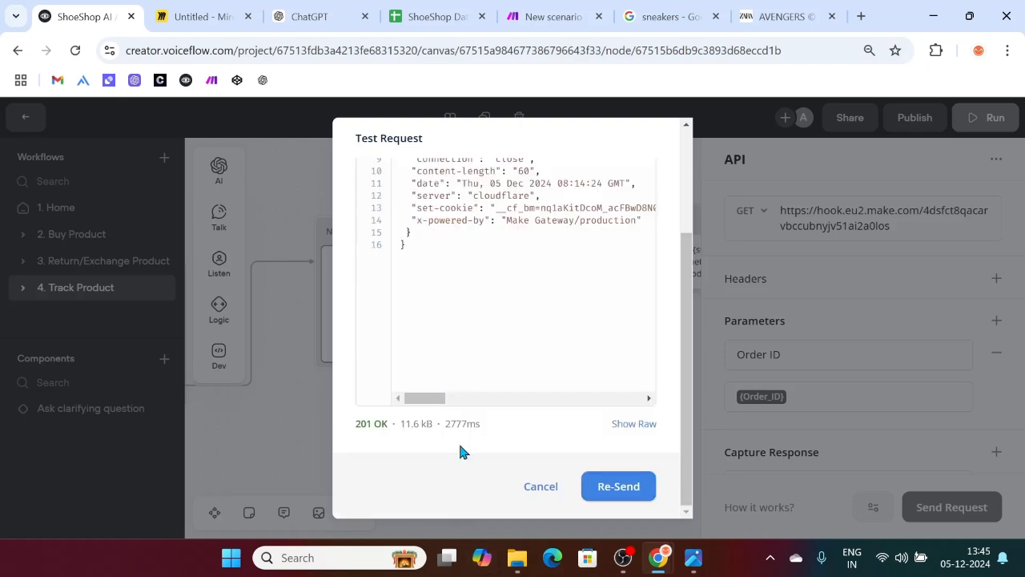
click(553, 485)
scroll(771, 390, down, 3)
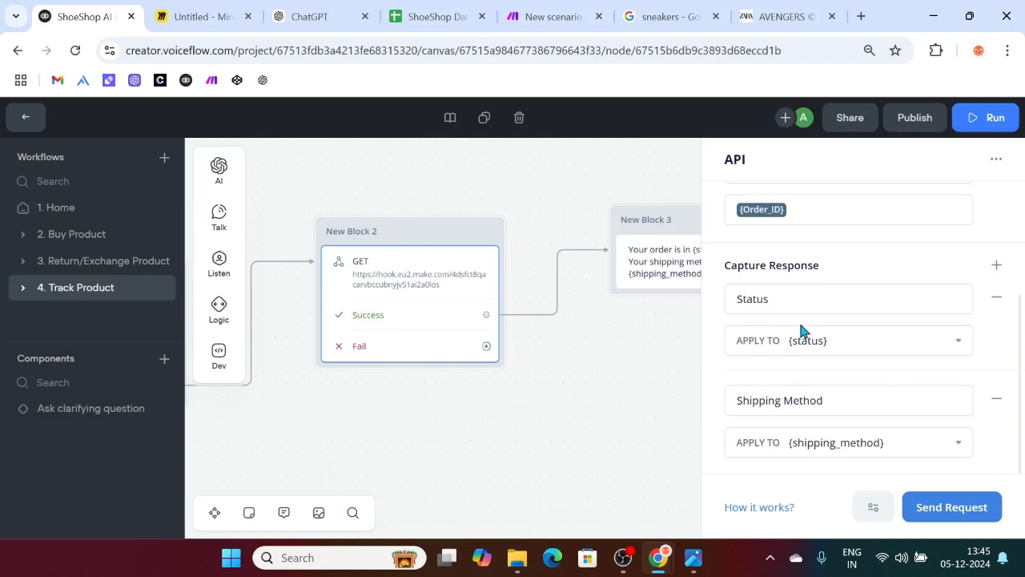
Step: Rename the Capture Response keys to 'status' and 'shipping_method'
drag(783, 297, 721, 300)
key(BackSpace)
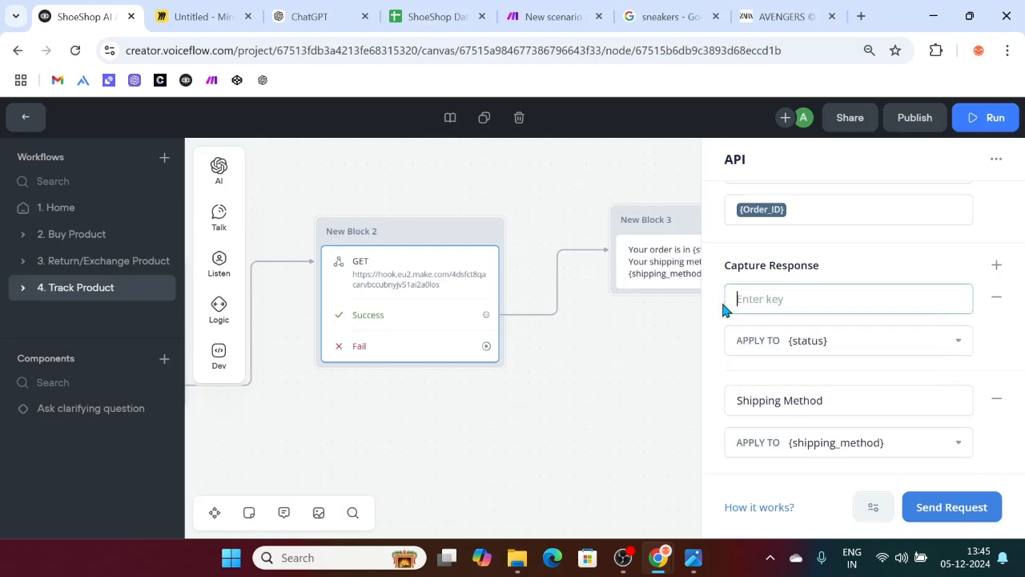
text(status)
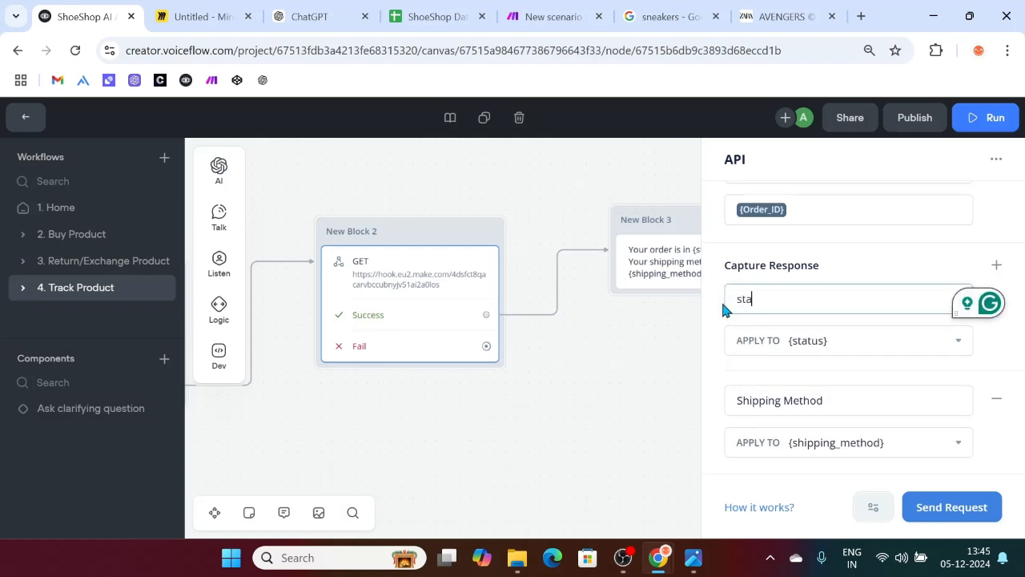
drag(835, 403, 702, 408)
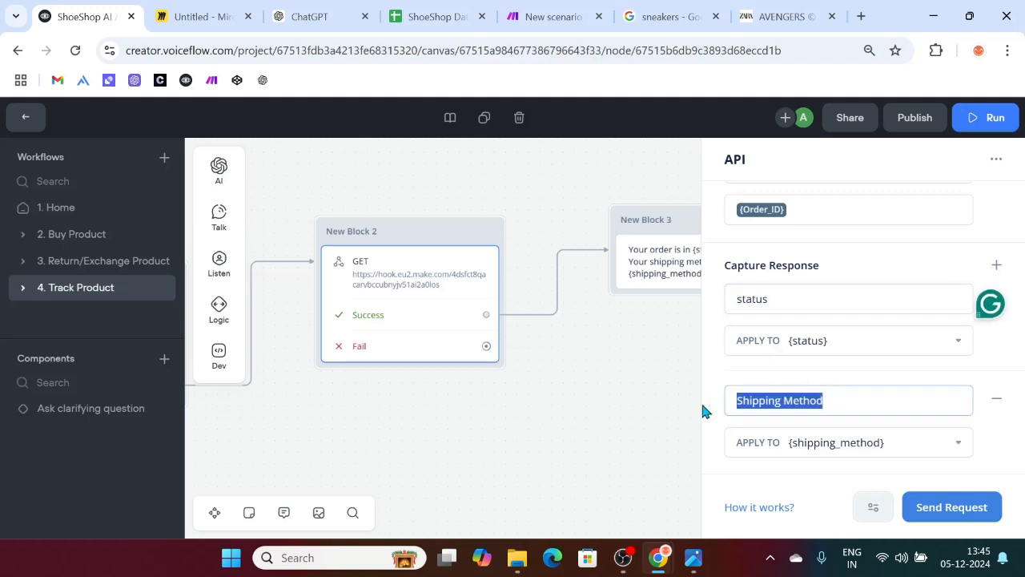
key(BackSpace)
text(shipping_)
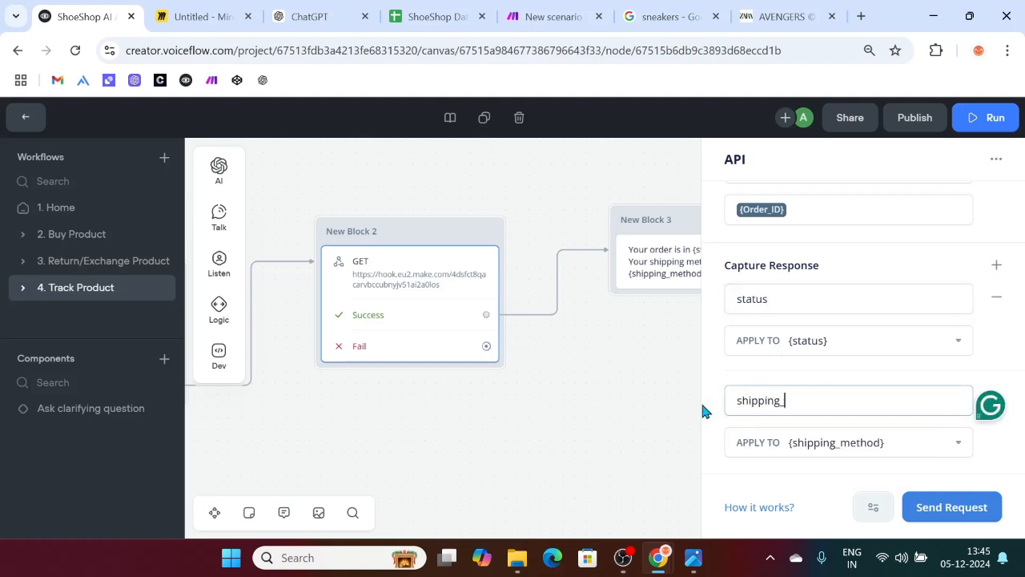
text(method)
click(607, 390)
scroll(523, 343, left, 5)
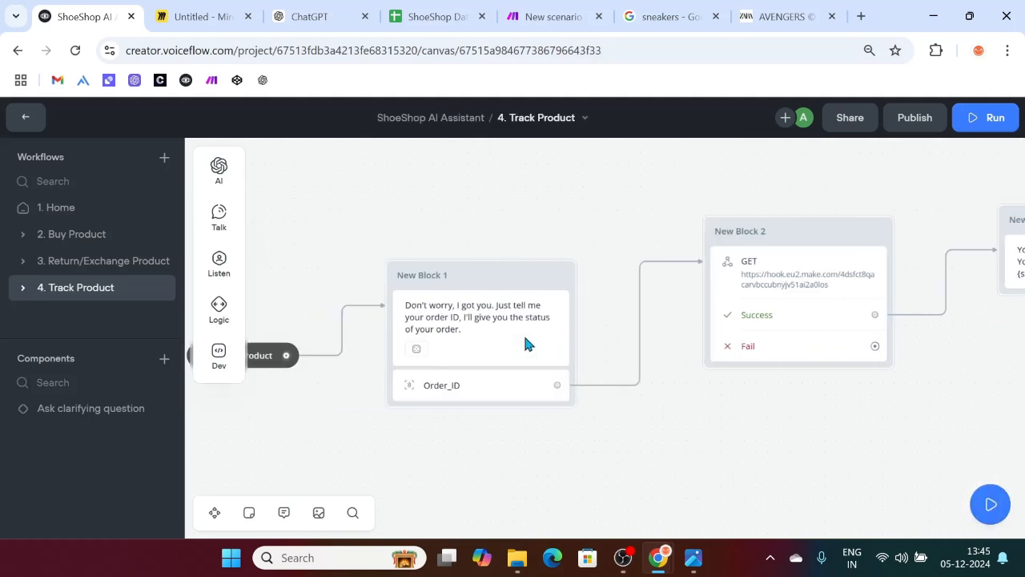
Step: Run the prototype from New Block 1, run the Make scenario once, and send order ID 01004
click(575, 277)
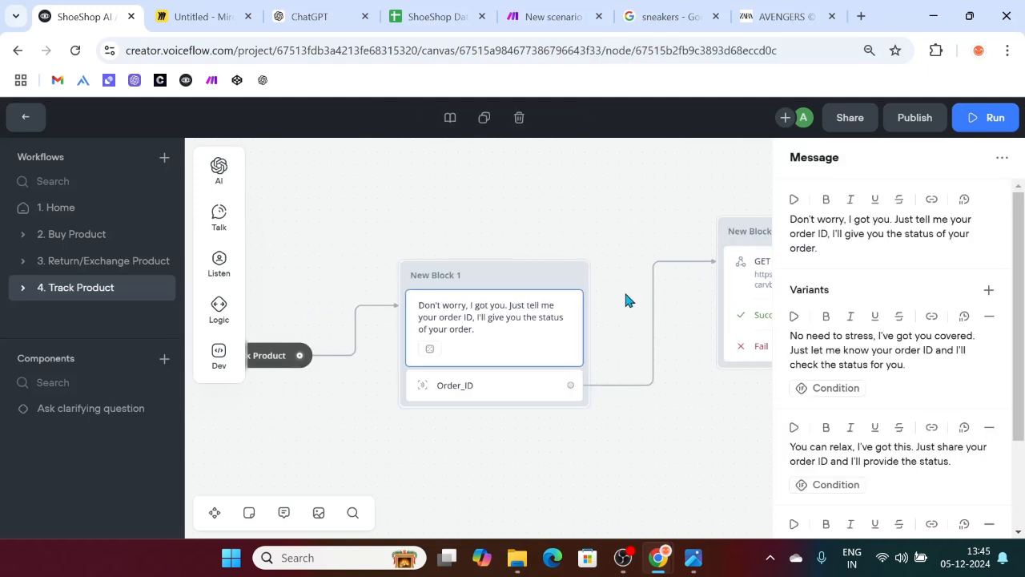
click(574, 278)
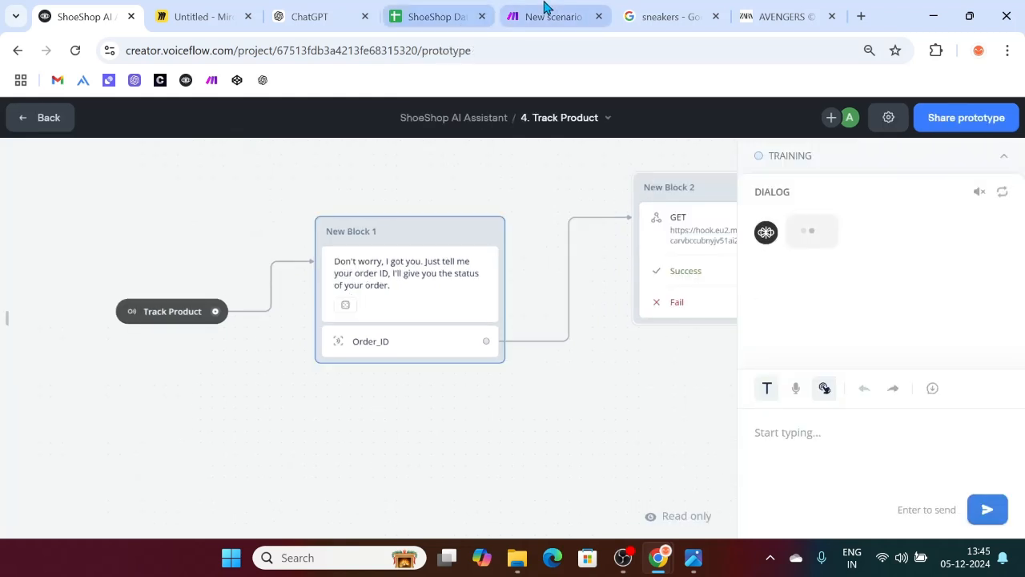
click(545, 11)
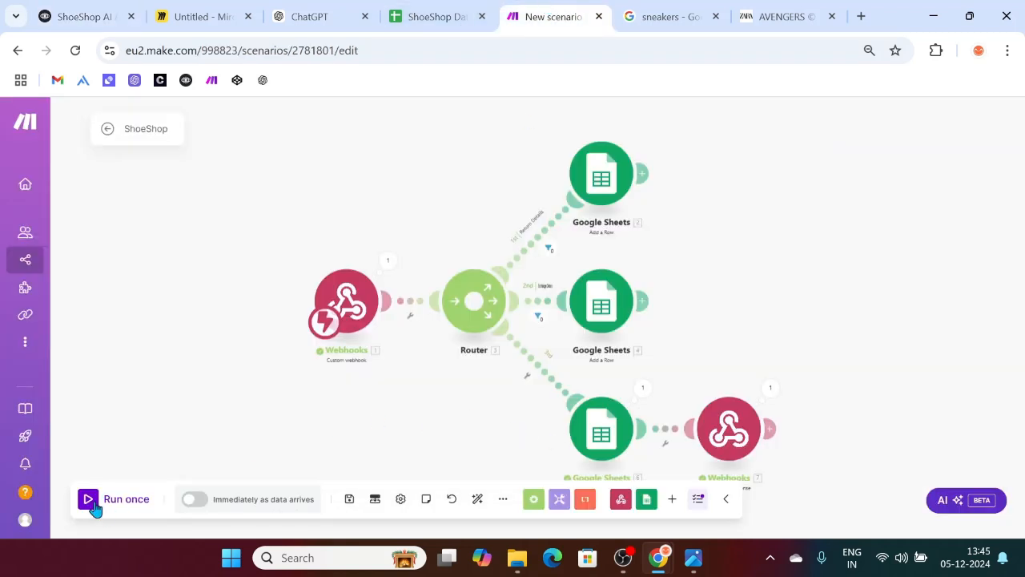
click(121, 498)
click(254, 516)
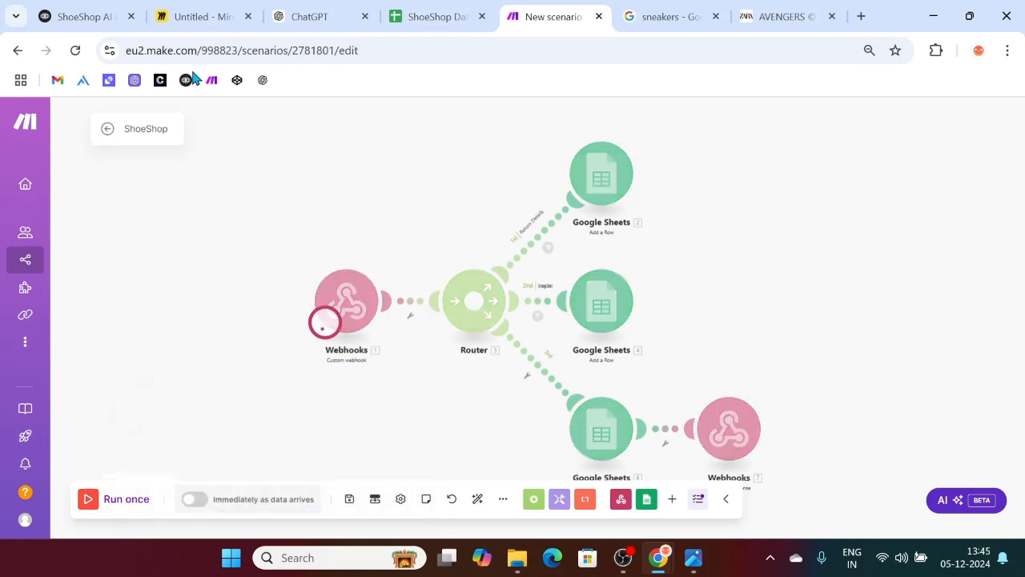
click(72, 14)
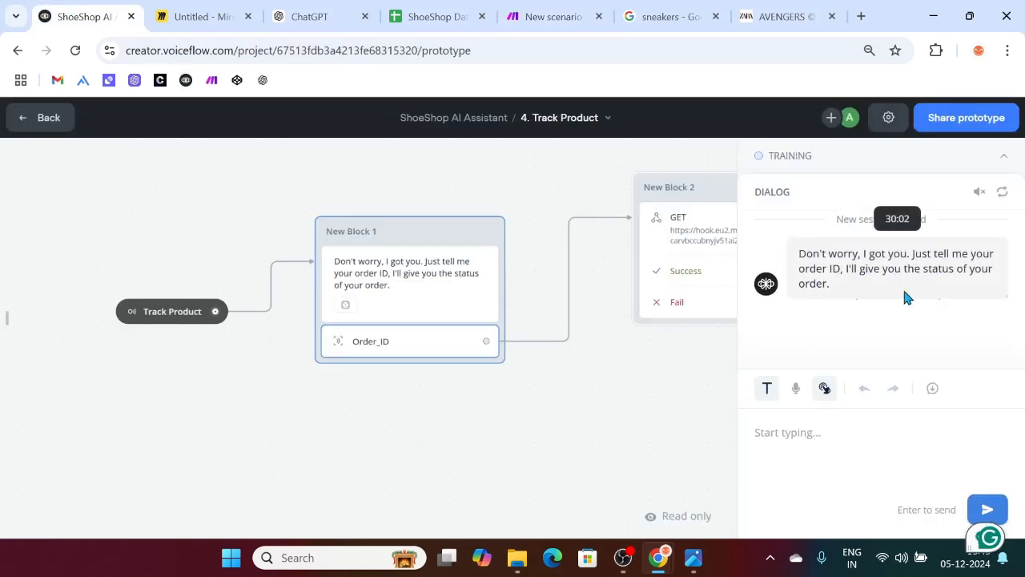
text(01004)
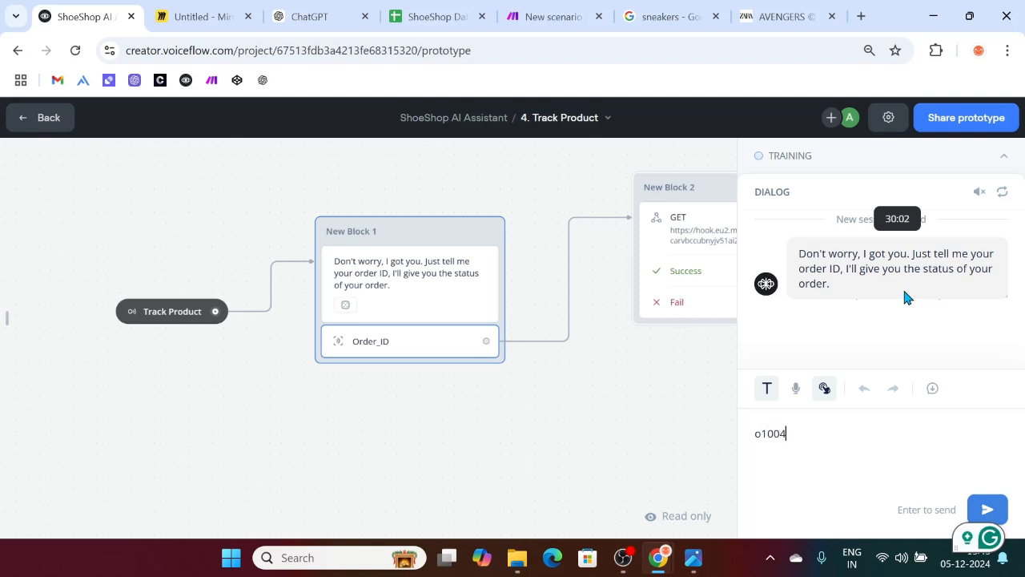
key(Return)
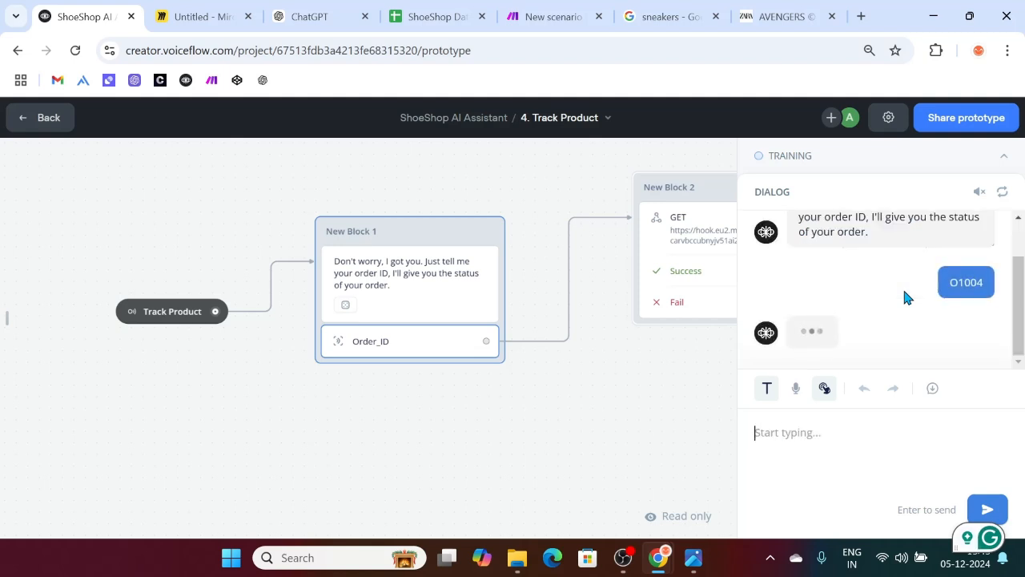
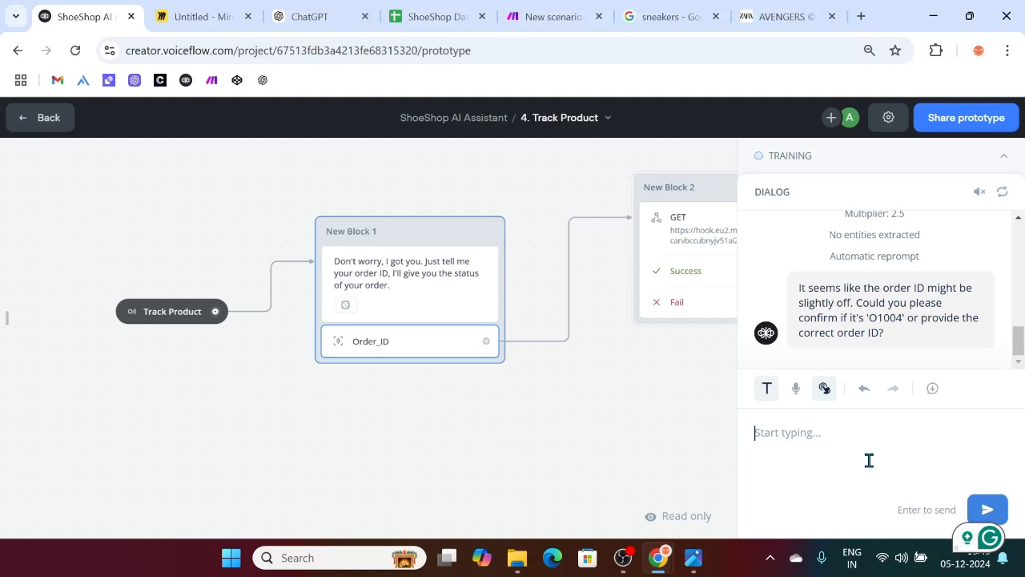
Step: Send order ID O1003 and get the reply: Delivered with Standard shipping
text(O1003)
key(Return)
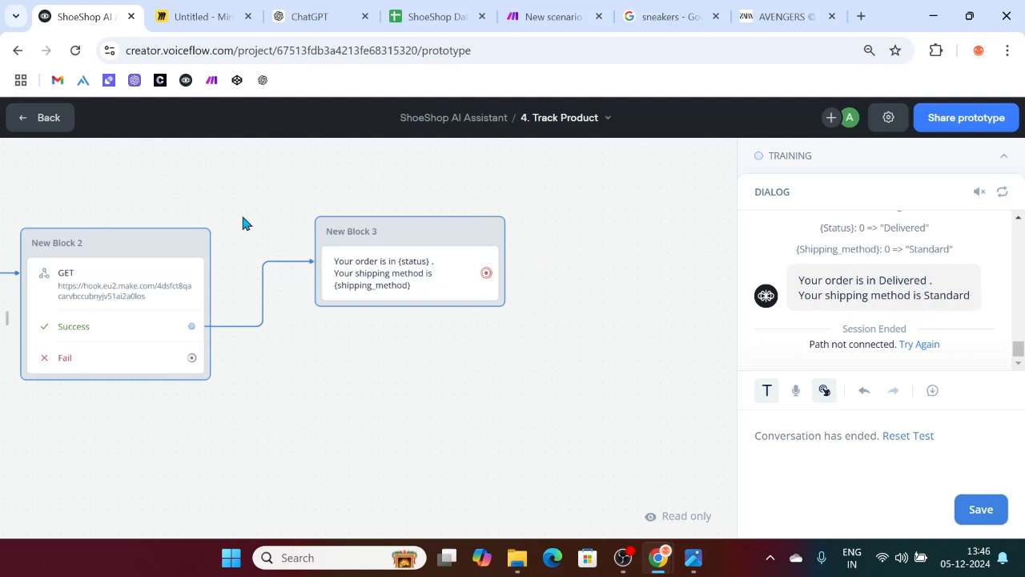
Step: Back in the editor, add a Listen > Buttons step to New Block 3
click(40, 119)
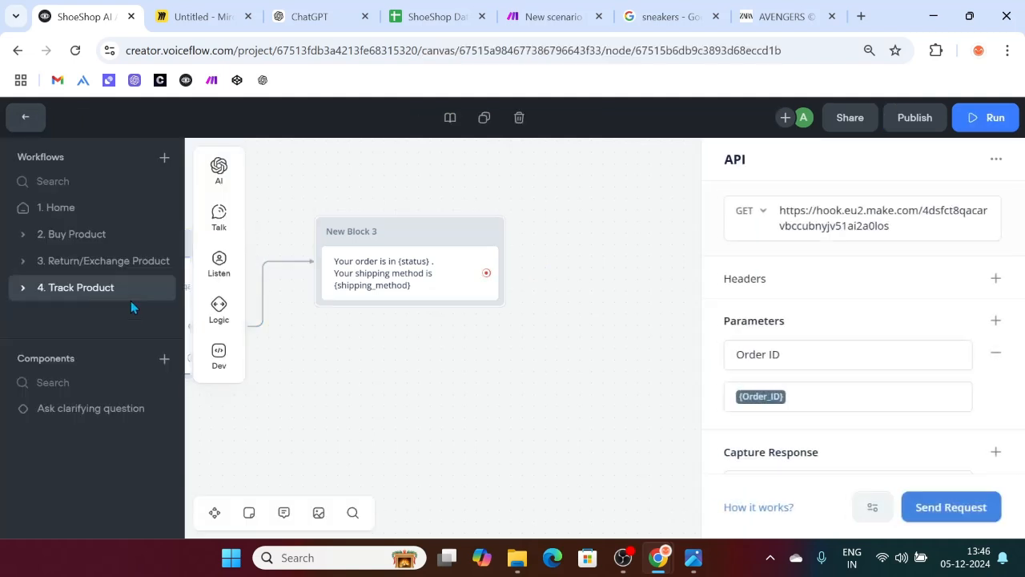
mouse_move(219, 265)
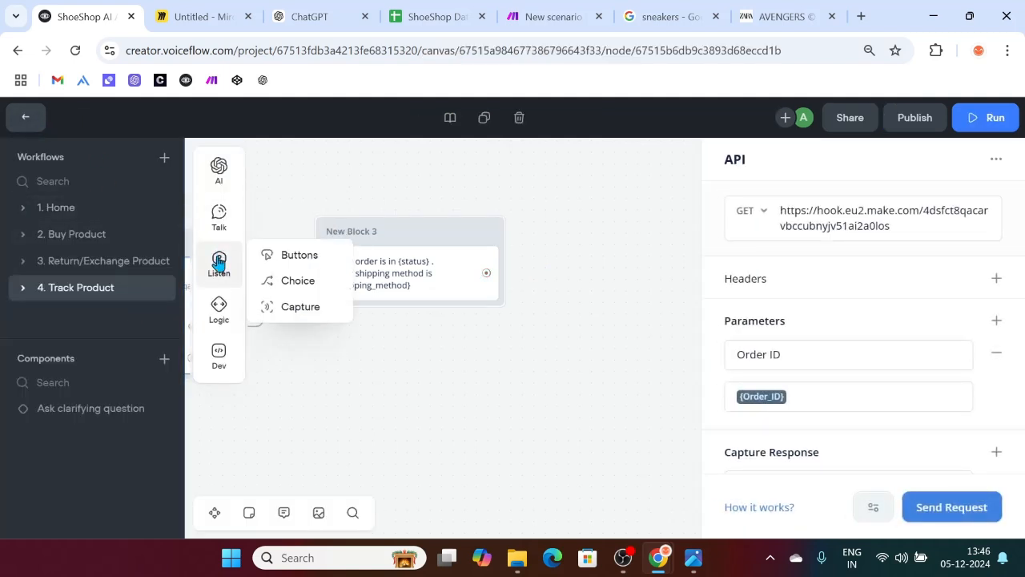
drag(274, 253, 404, 312)
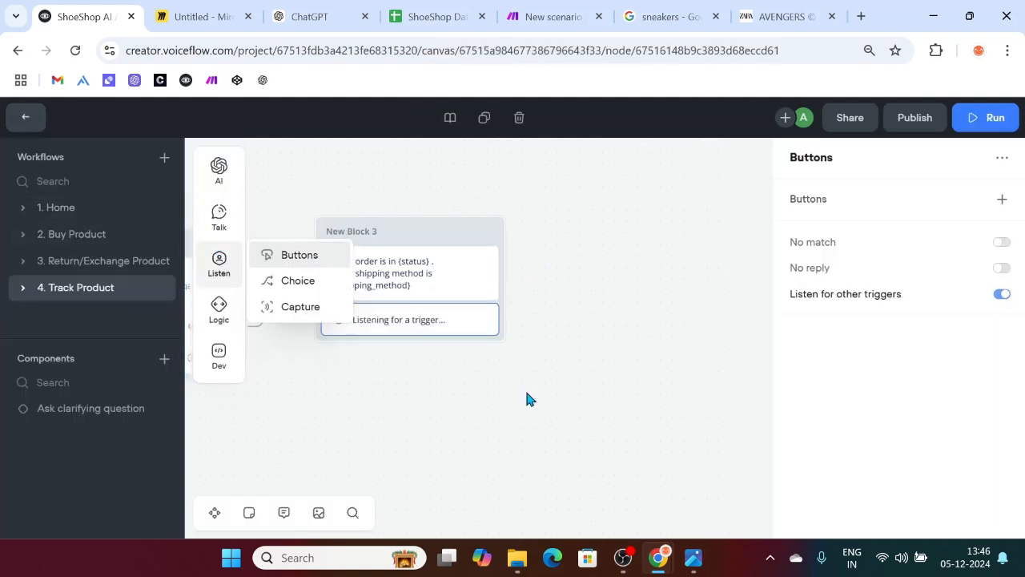
click(526, 398)
Step: Look through the Buy Product and Return/Exchange Product workflows, ending on Track Product
scroll(451, 405, left, 10)
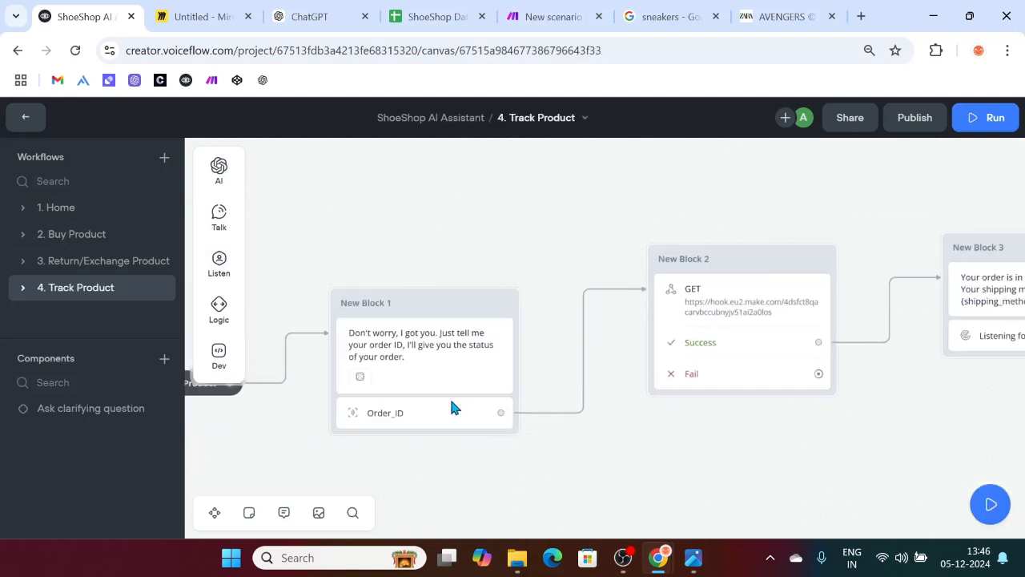
scroll(449, 407, left, 10)
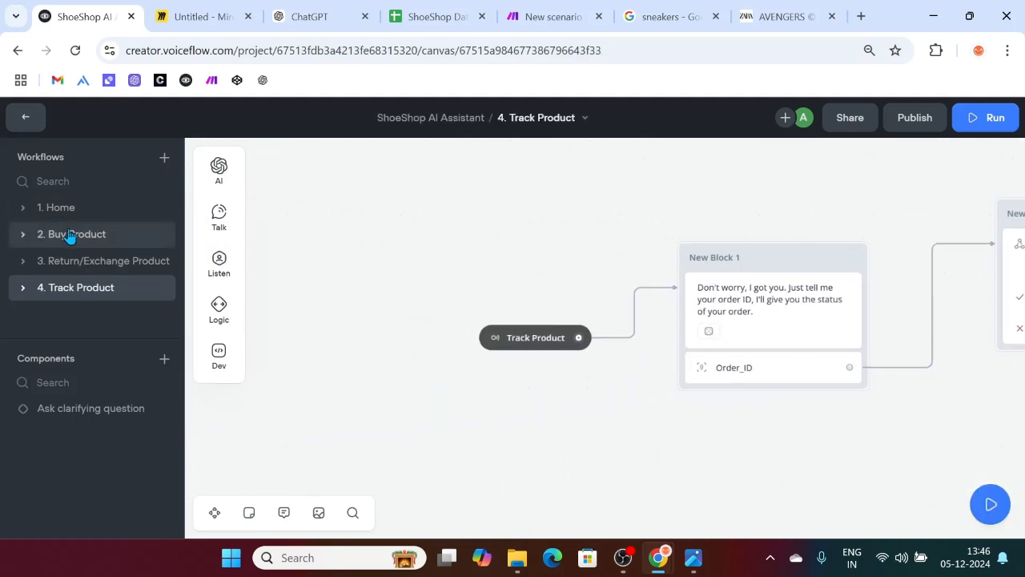
click(70, 234)
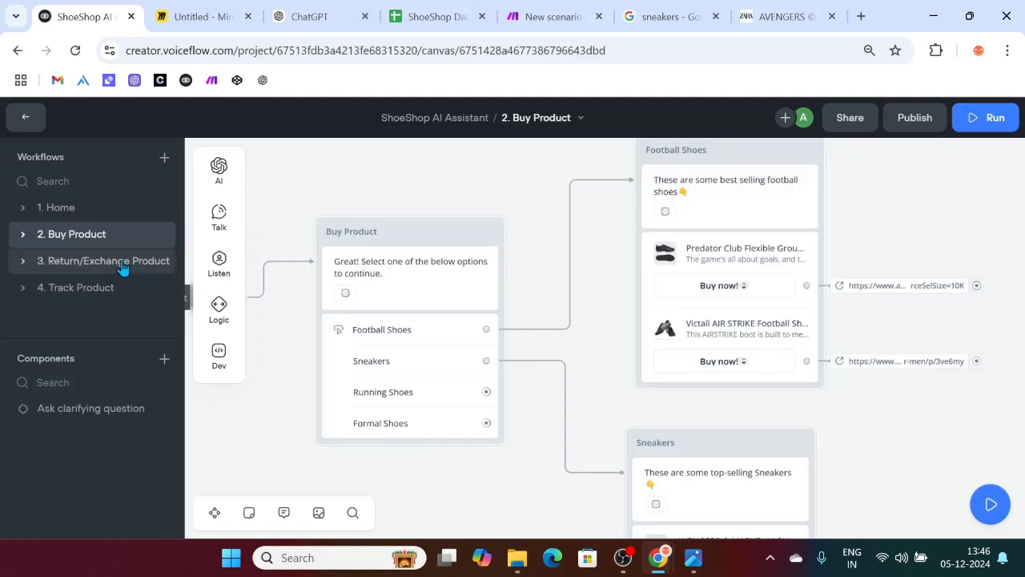
click(120, 262)
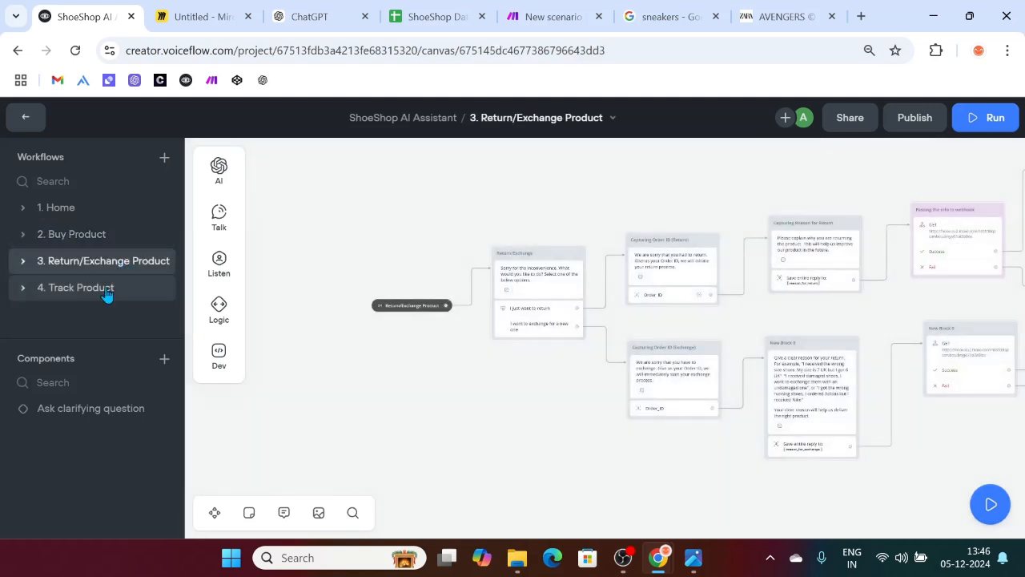
click(107, 290)
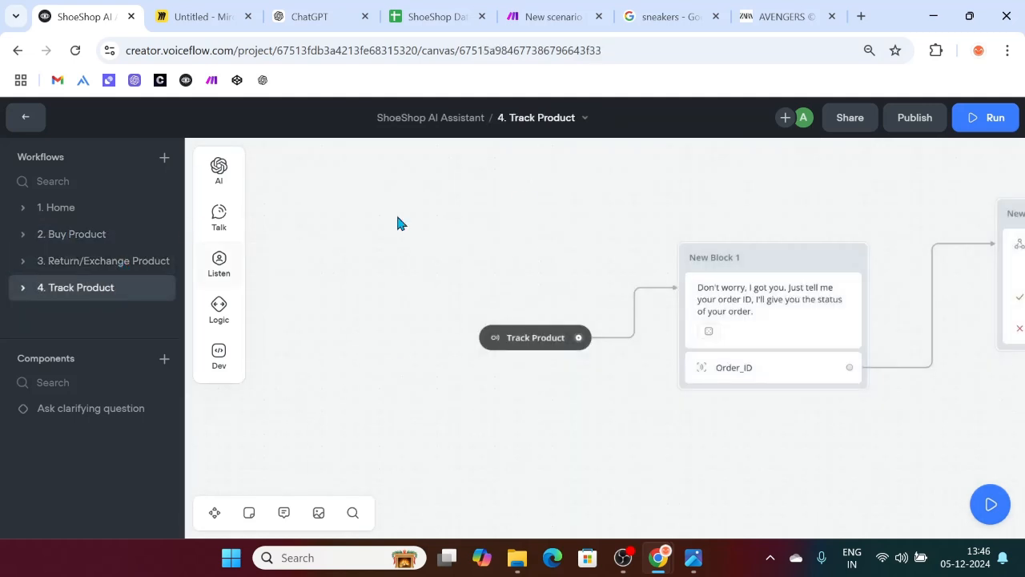
Step: Check the Return and Exchange sheets of the ShoeShop Database, then return to Voiceflow
click(451, 11)
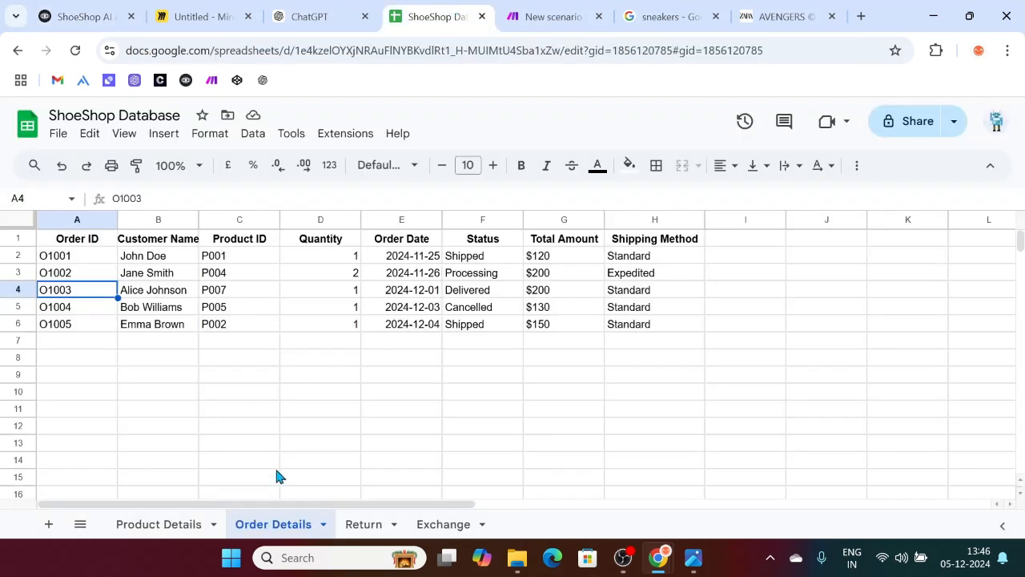
click(354, 527)
click(451, 527)
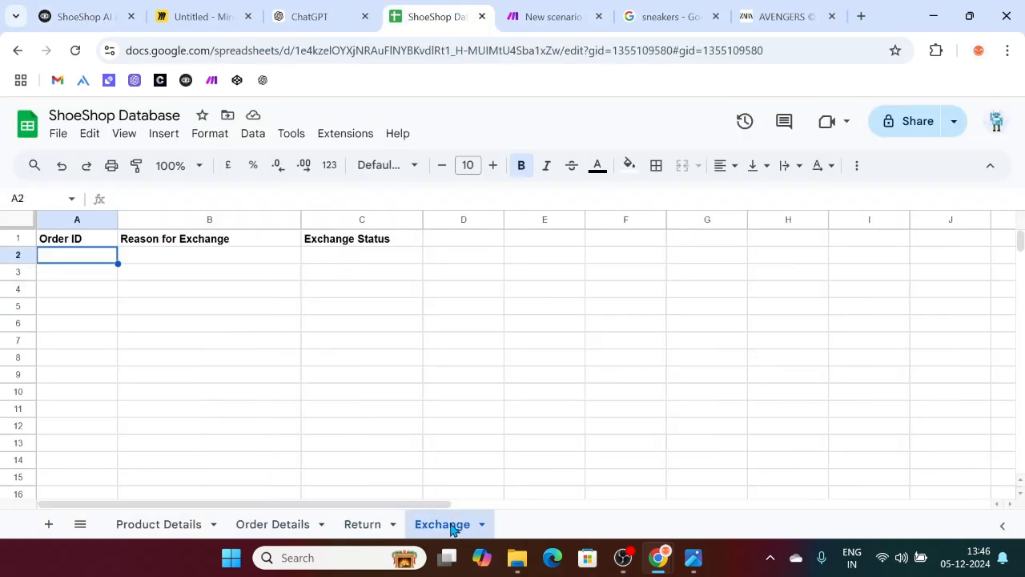
click(337, 9)
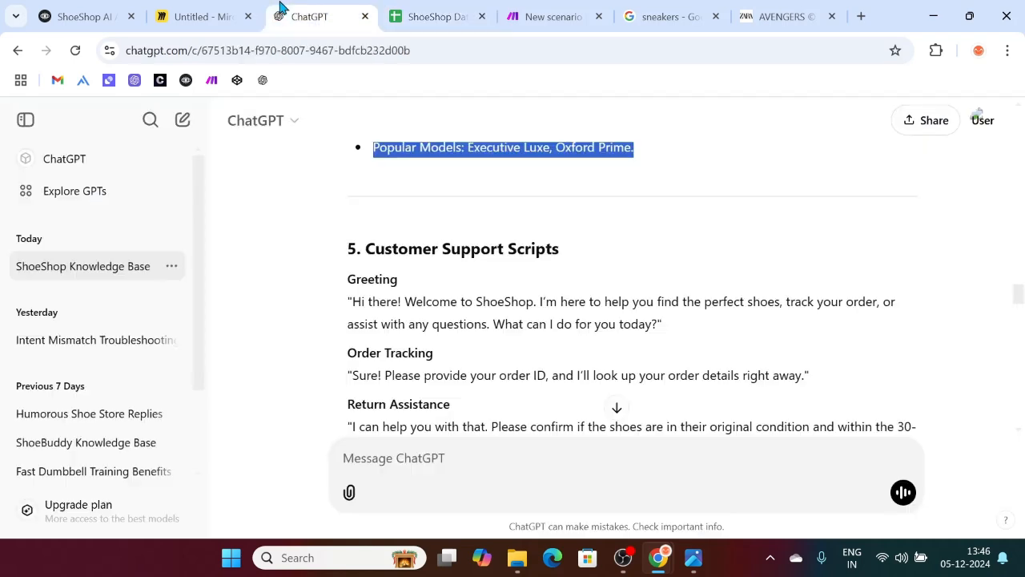
click(94, 8)
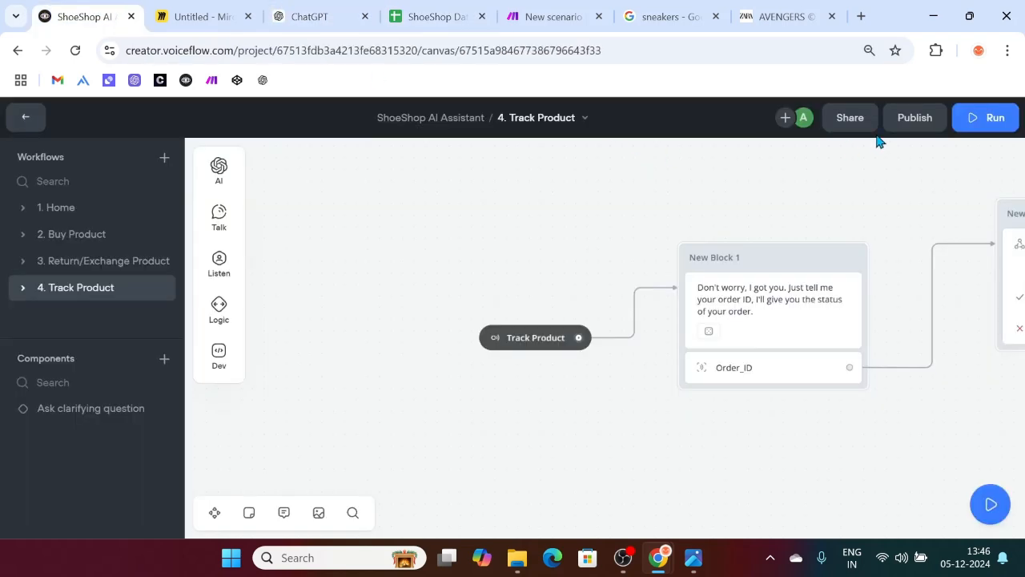
Step: Copy the prototype's share link from Share prototype
click(854, 127)
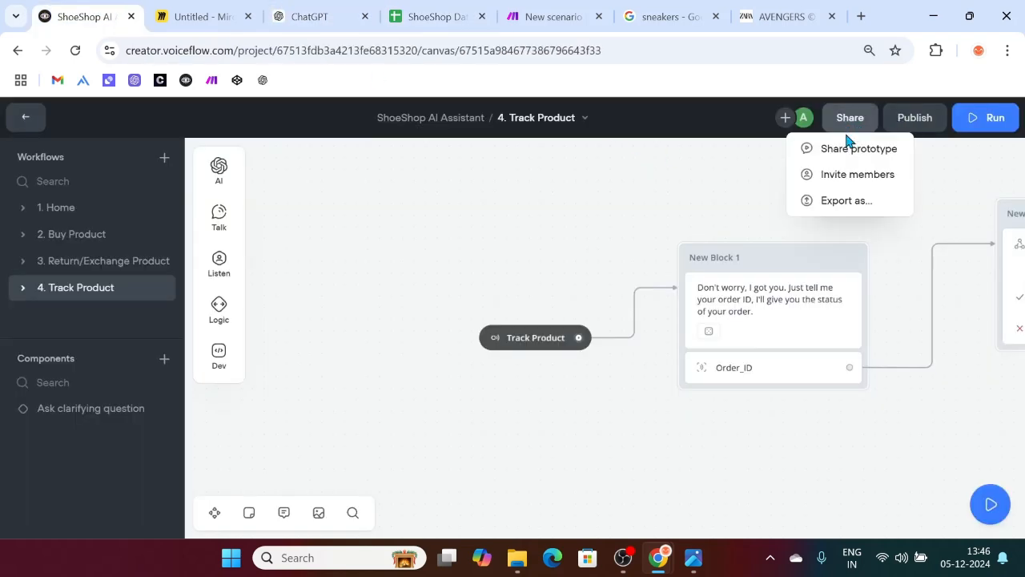
click(846, 150)
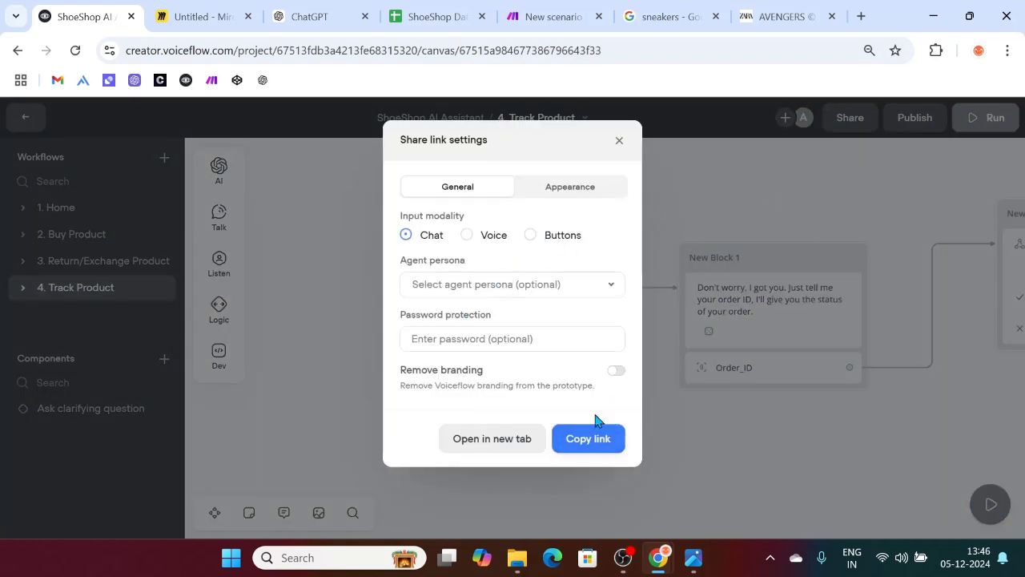
click(592, 440)
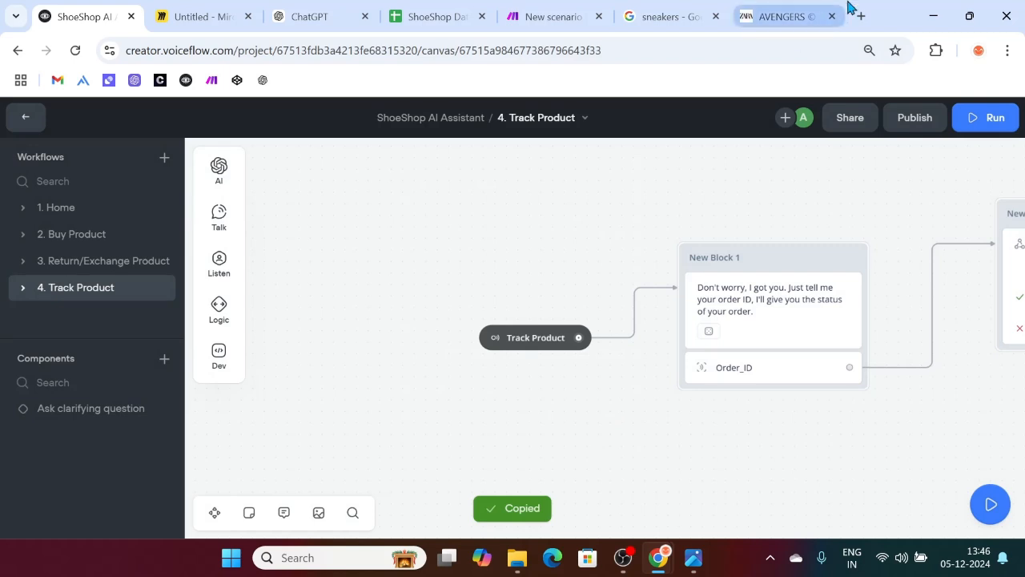
Step: Load the prototype link in a new tab and bring the ShoeShop Database forward
click(858, 16)
key(ctrl+v)
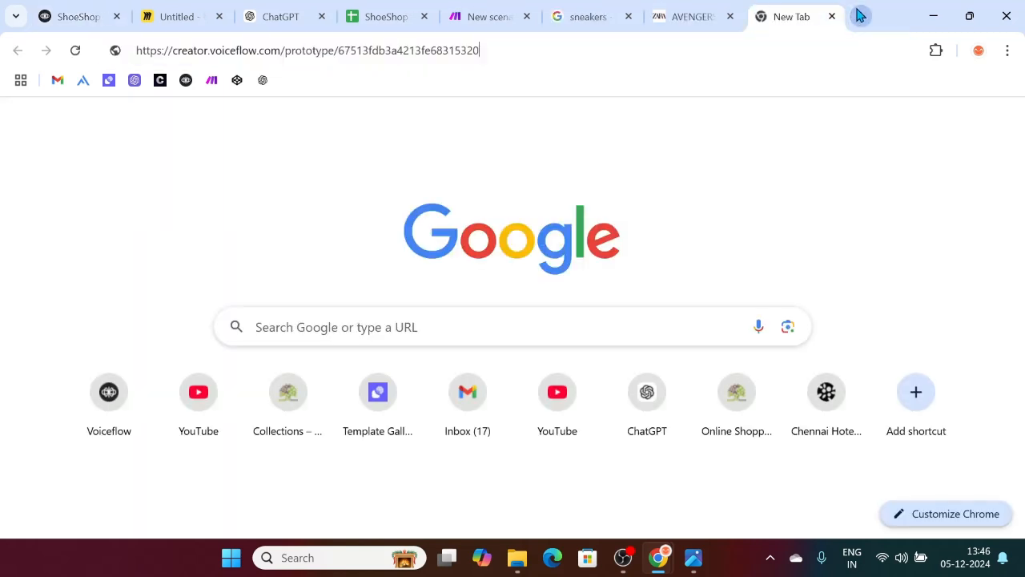
key(Return)
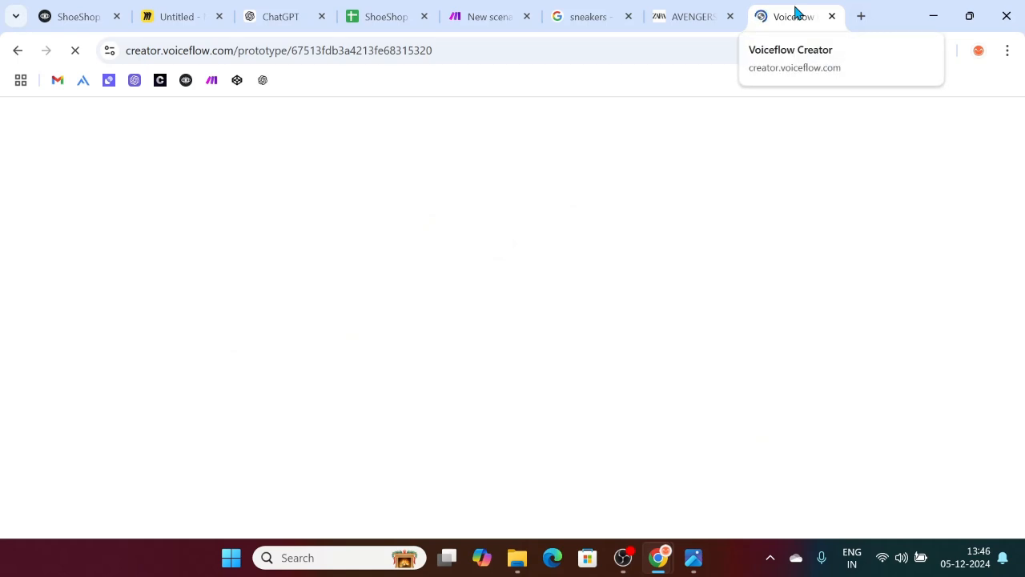
drag(793, 11, 496, 7)
drag(393, 8, 579, 8)
Step: Unbold the return row A2:C2 on the Return sheet, then start a prototype conversation
click(364, 525)
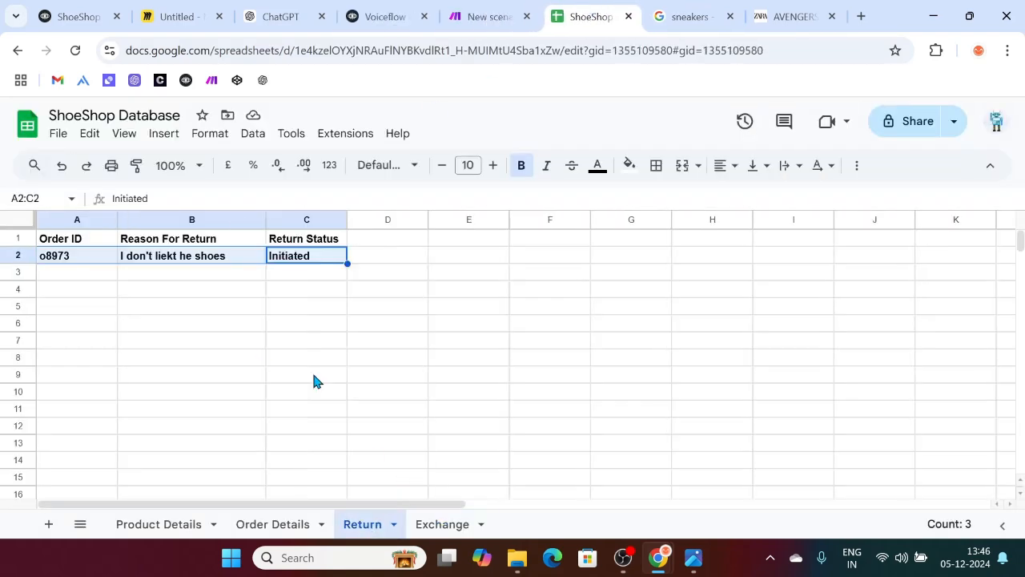
click(290, 315)
drag(291, 256, 97, 260)
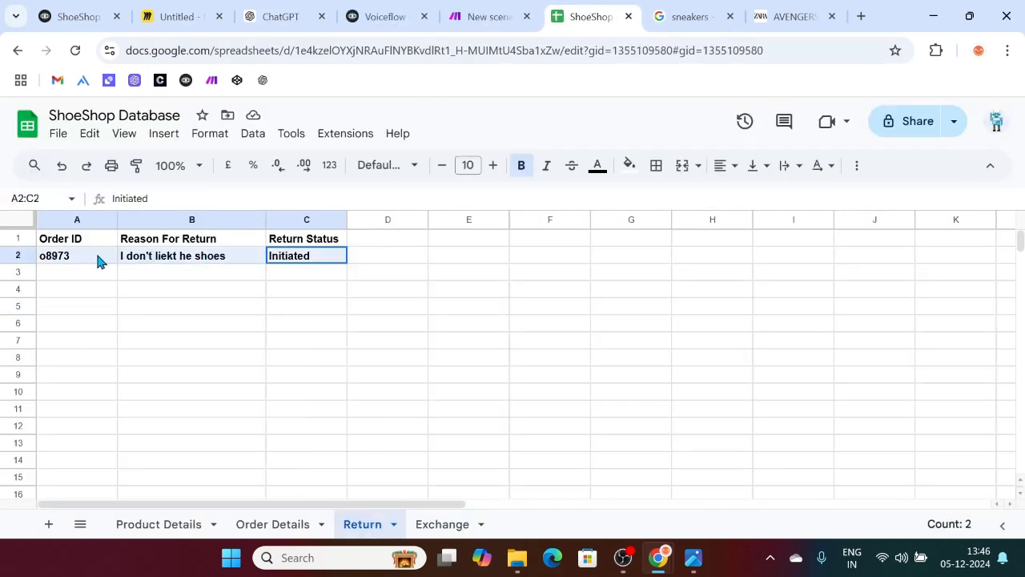
click(522, 165)
click(534, 362)
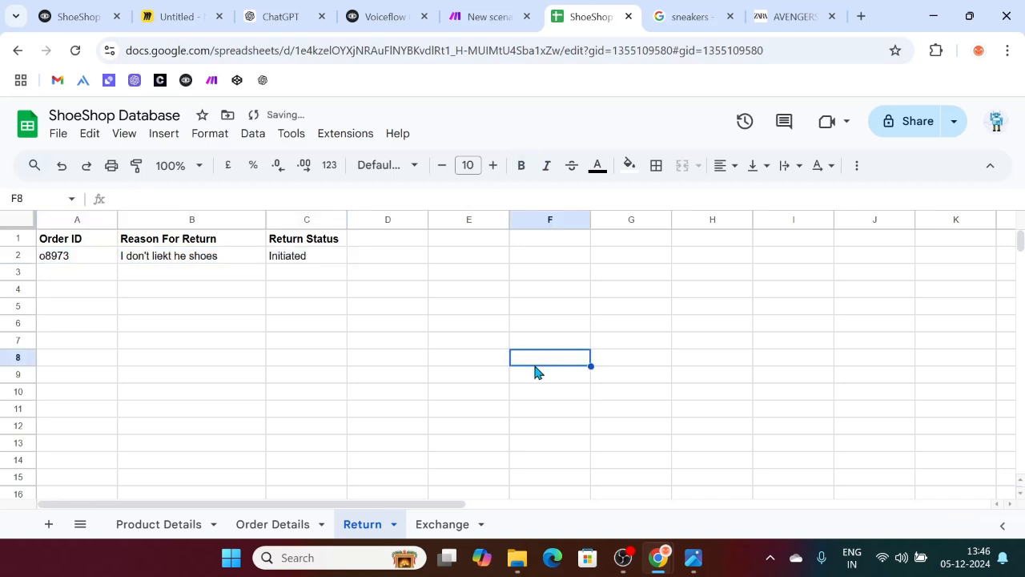
click(370, 8)
click(325, 382)
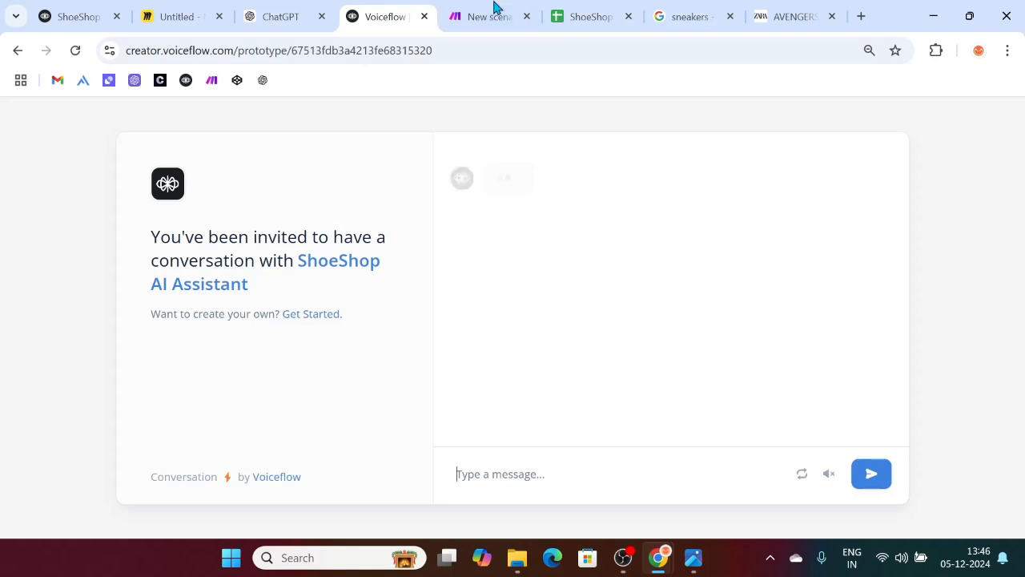
Step: Run the Make scenario and schedule it to run immediately as data arrives
click(495, 7)
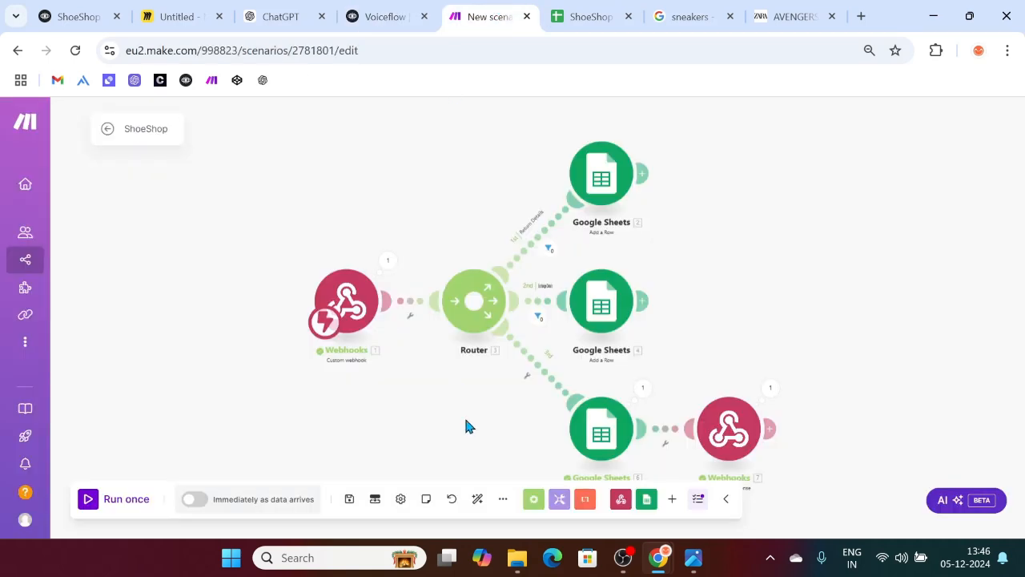
click(88, 505)
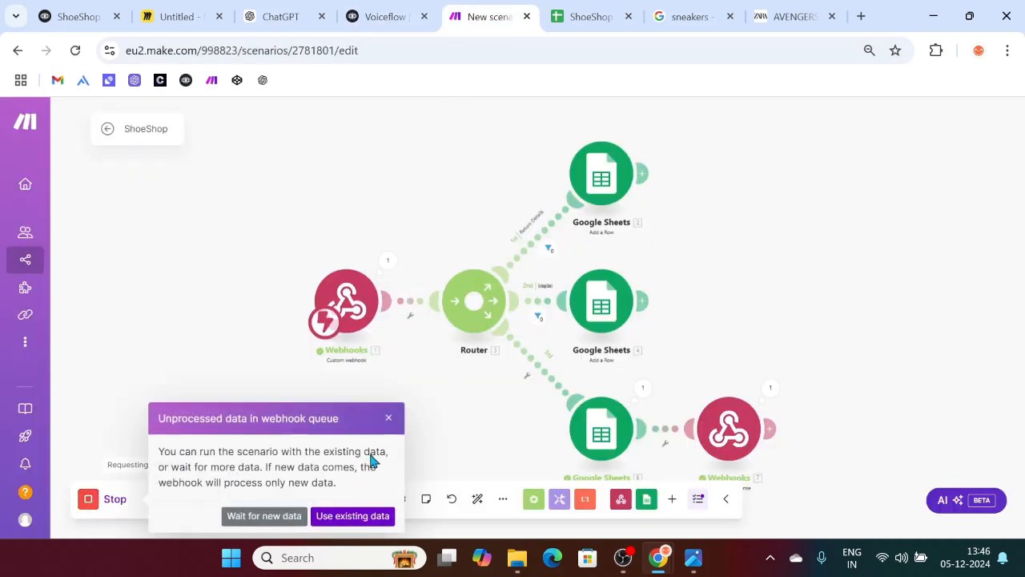
click(268, 515)
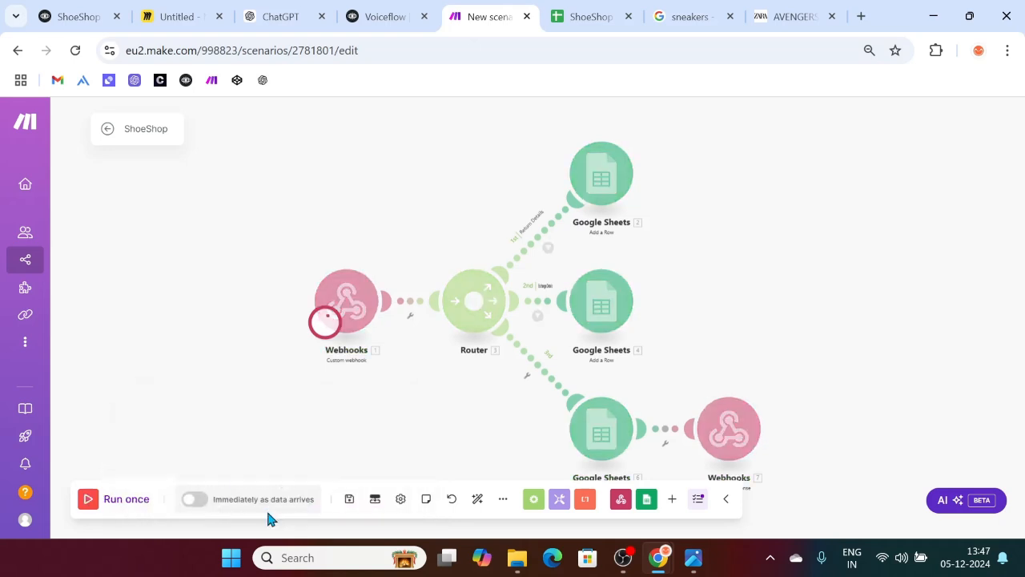
click(195, 499)
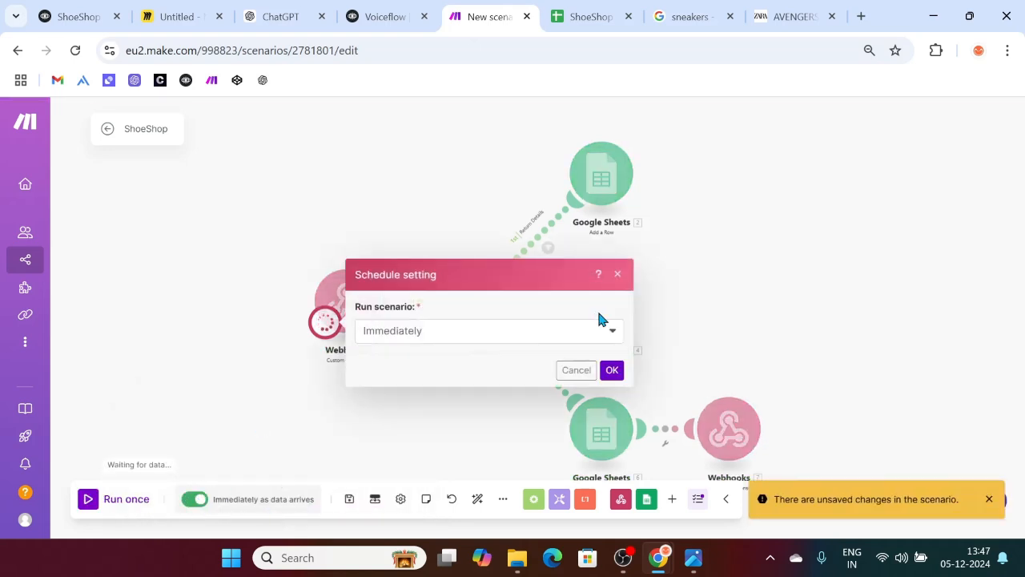
click(611, 370)
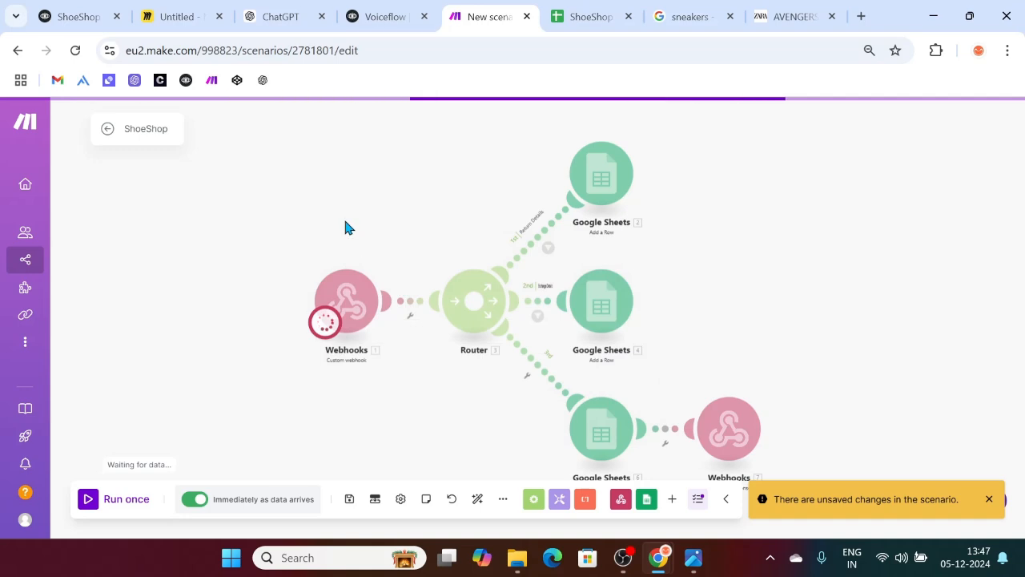
click(373, 10)
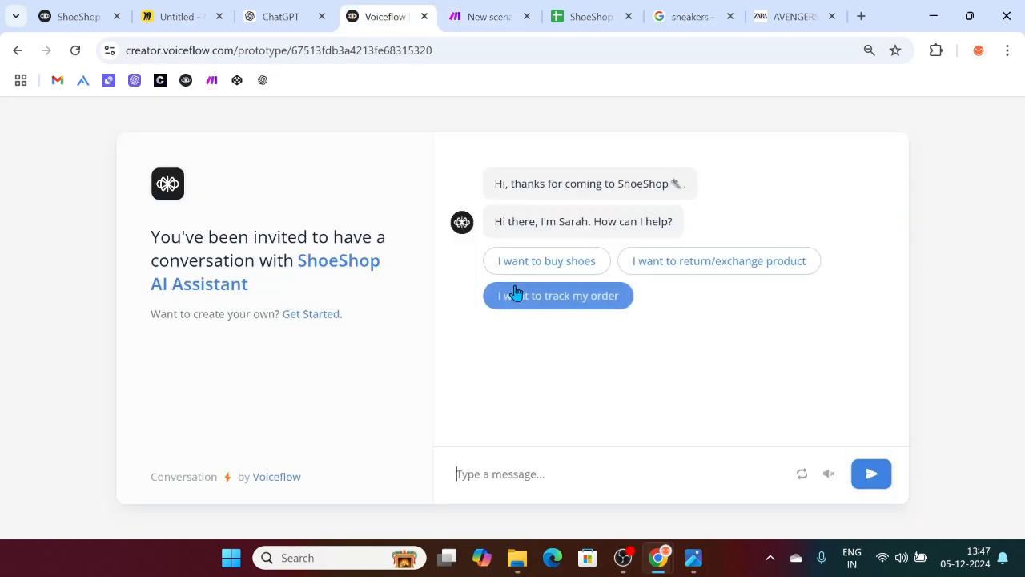
Step: Send 'I want to buy some shoes' and choose Running Shoes
text(i WANT TO BUY SOM)
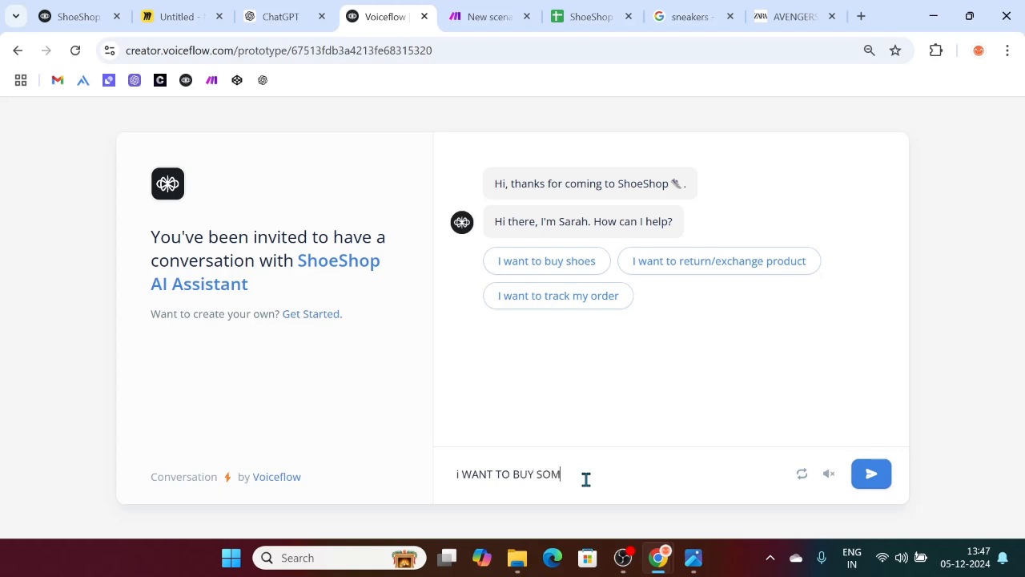
text(E SHOES)
key(Return)
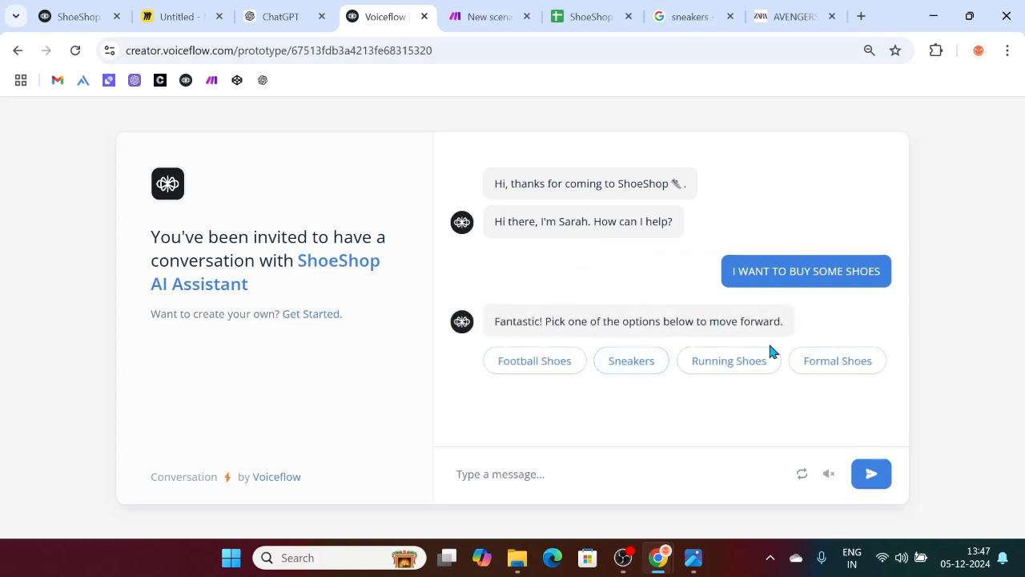
click(720, 377)
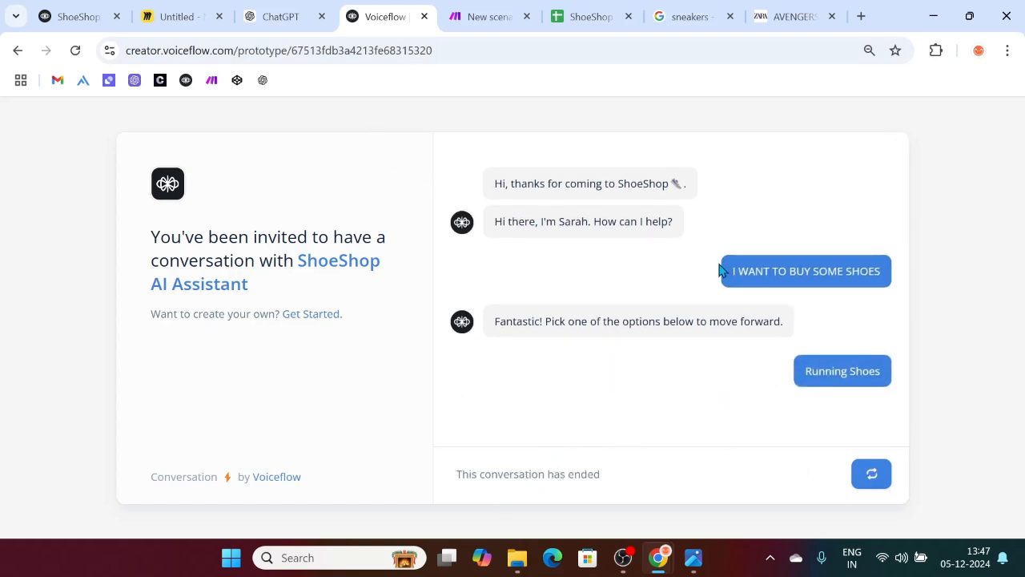
Step: Restart the chat and begin a new conversation with the assistant
click(865, 475)
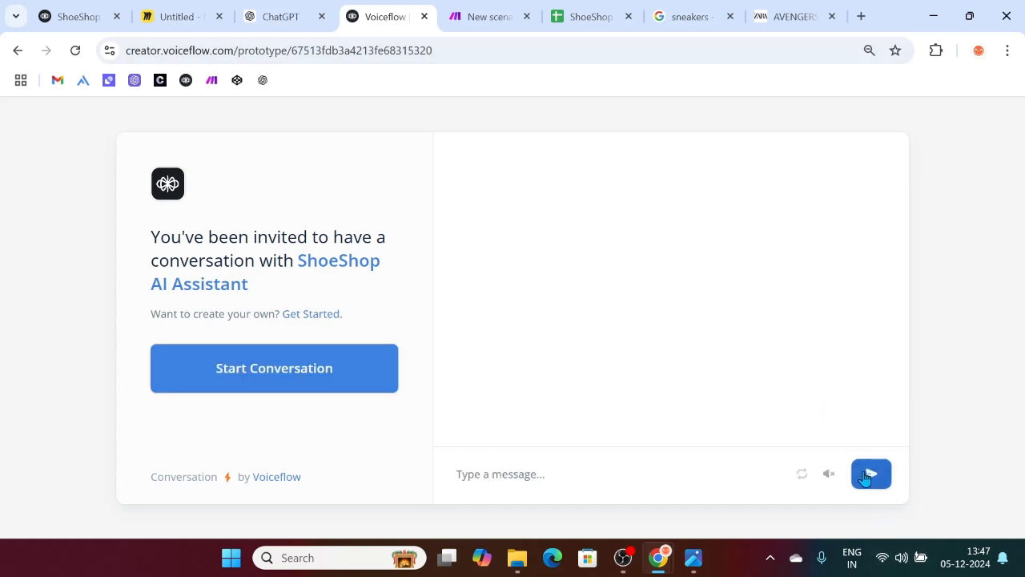
click(375, 391)
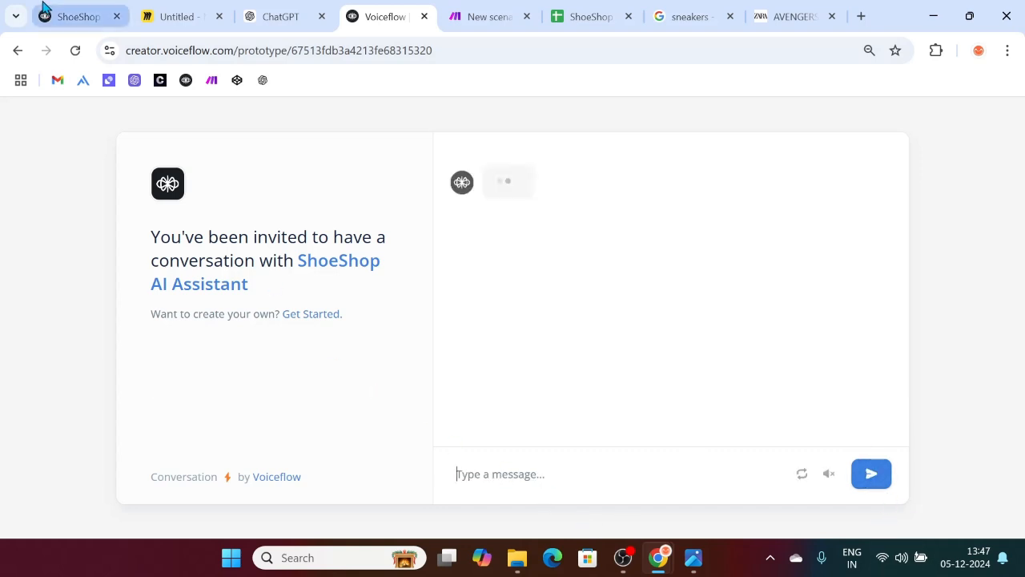
click(44, 10)
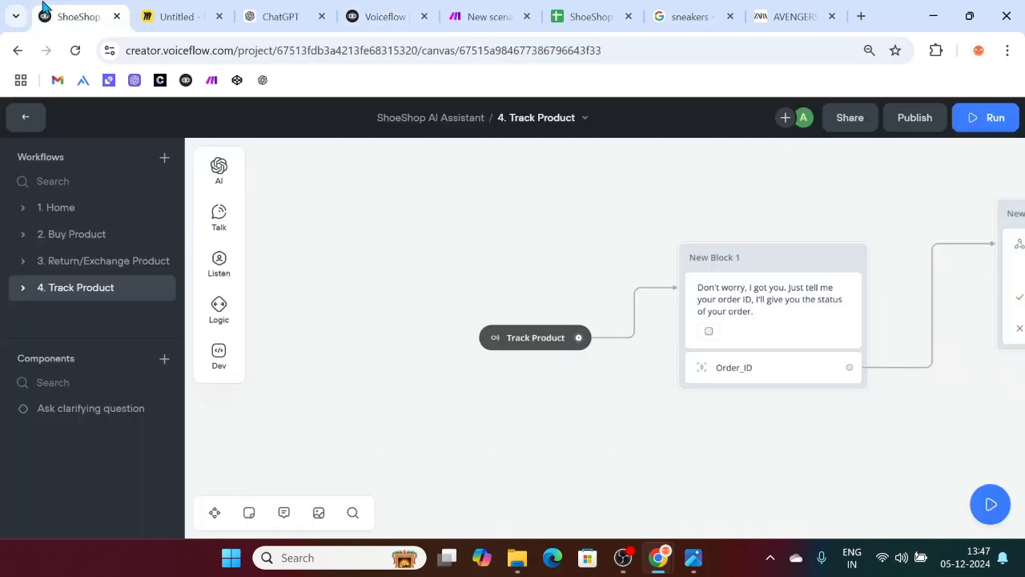
Step: Review the Buy Product workflow, then pick 'I want to buy shoes' and Sneakers in chat
click(83, 235)
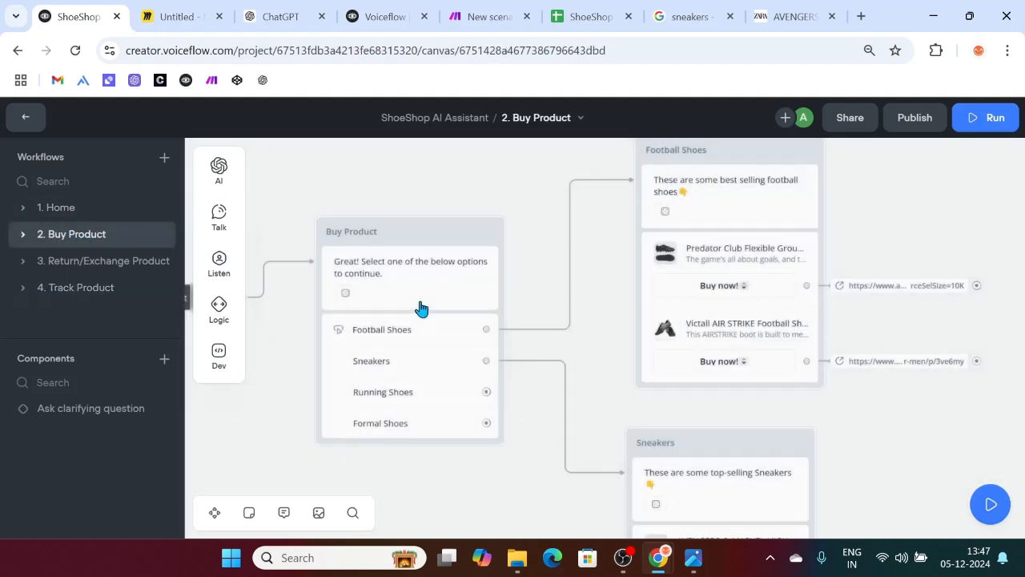
scroll(594, 378, down, 2)
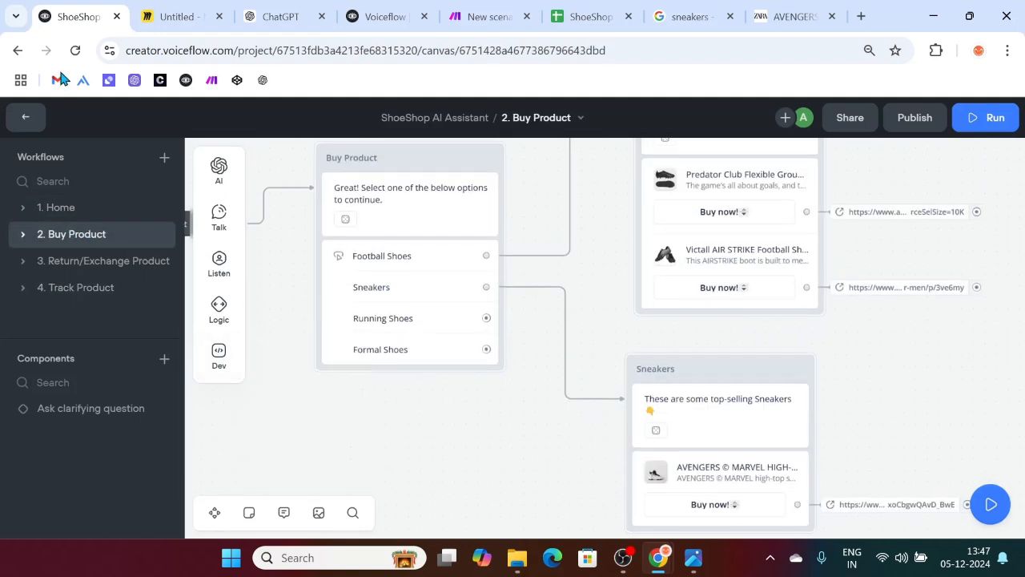
click(392, 9)
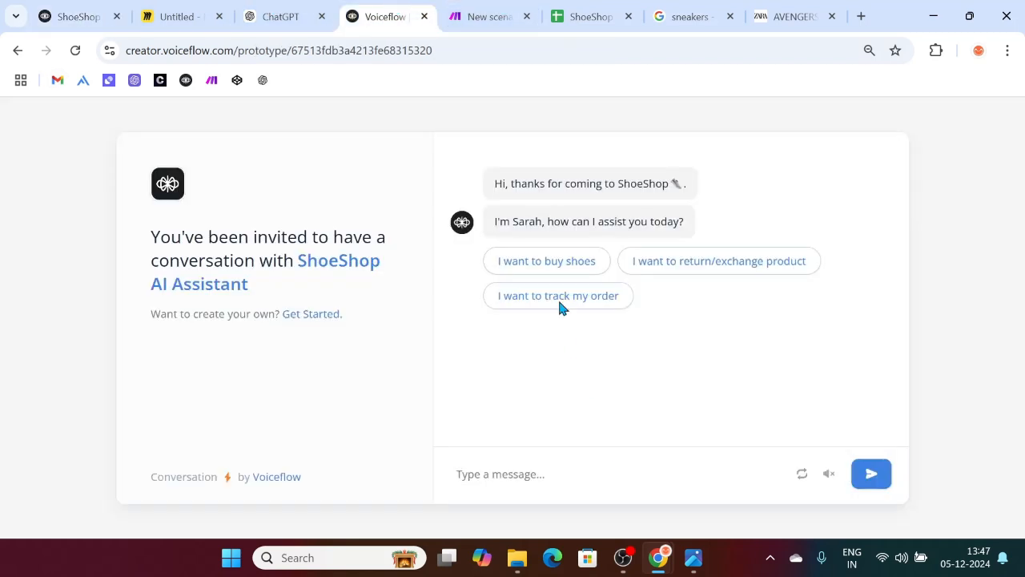
click(542, 267)
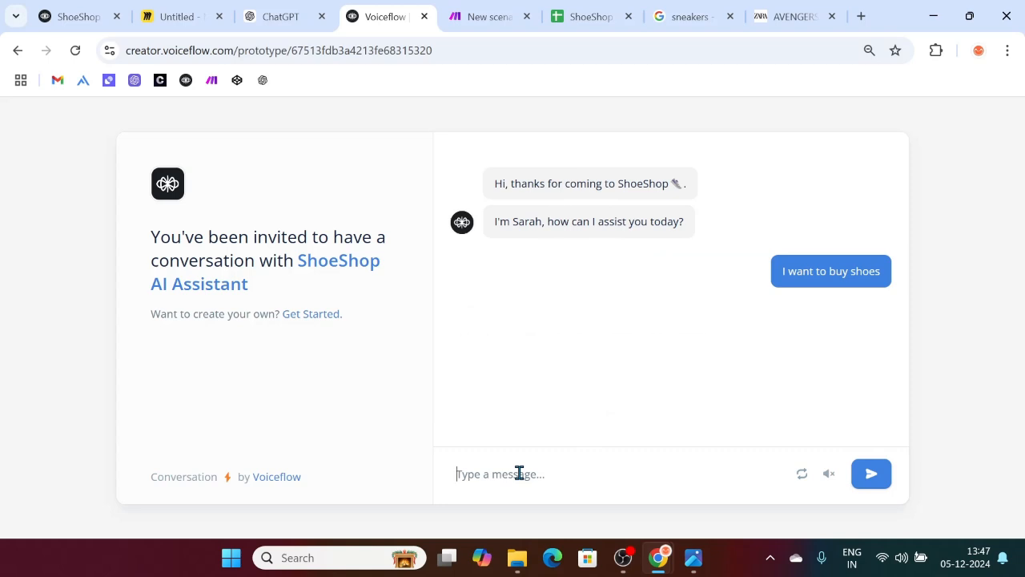
click(631, 360)
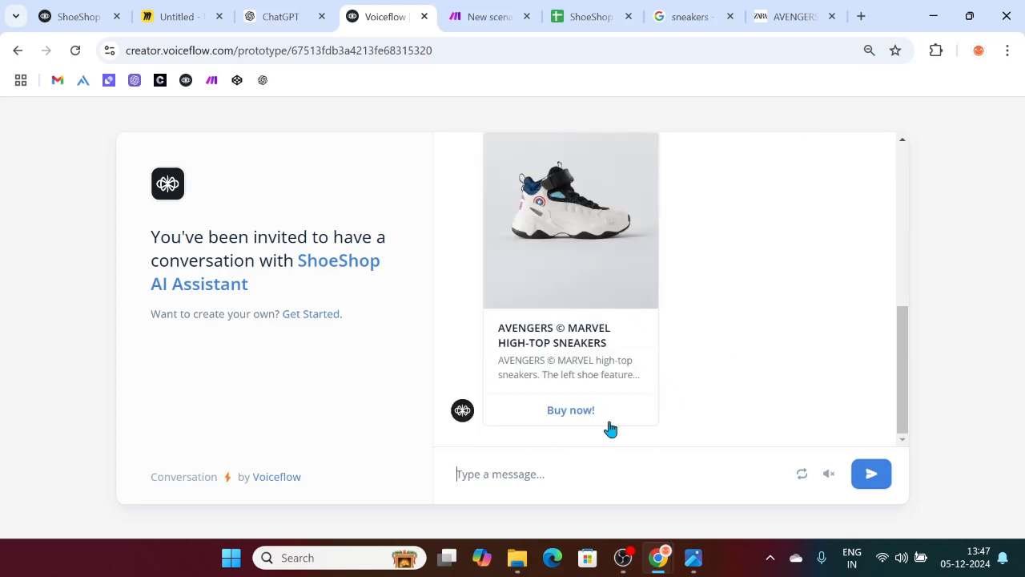
Step: Send the message 'I want to return my shoes' to the assistant
click(558, 464)
text(i WNAT TO)
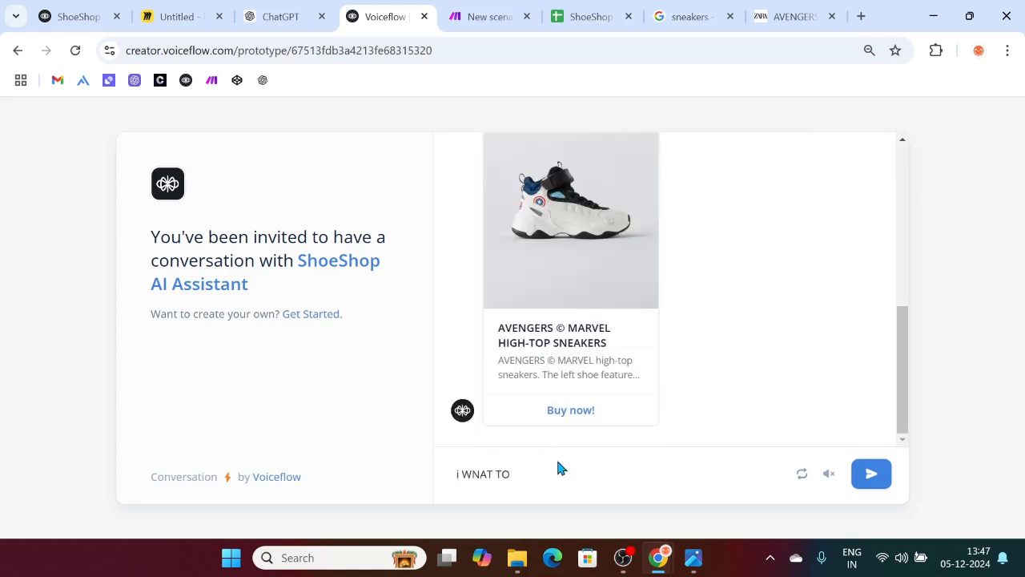
key(BackSpace)
key(BackSpace)
key(BackSpace)
key(BackSpace)
key(BackSpace)
key(BackSpace)
key(BackSpace)
key(BackSpace)
key(BackSpace)
key(BackSpace)
text(I want to return my shoes)
key(Return)
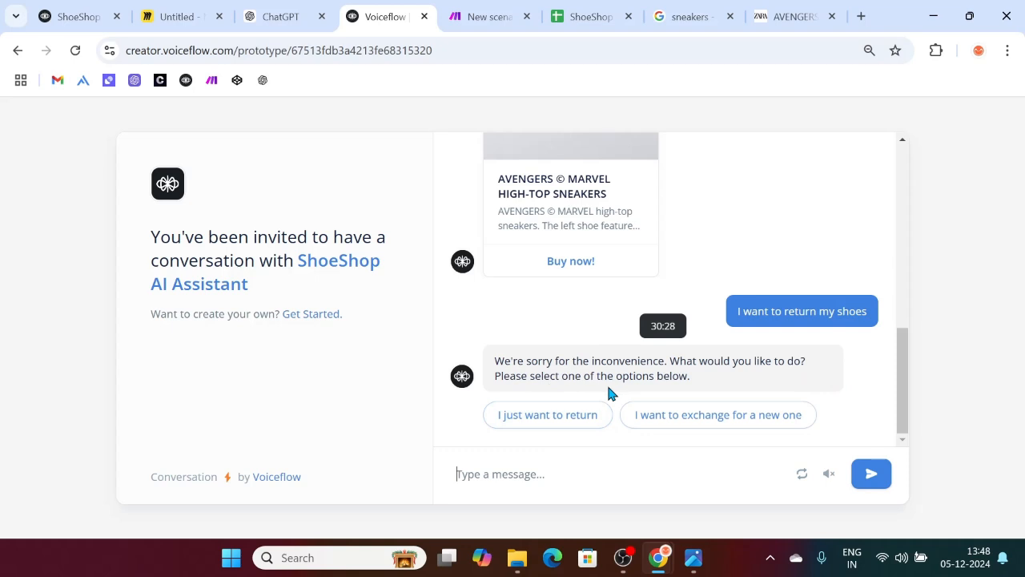
Step: Choose to just return the shoes and send the order ID O1004
click(539, 423)
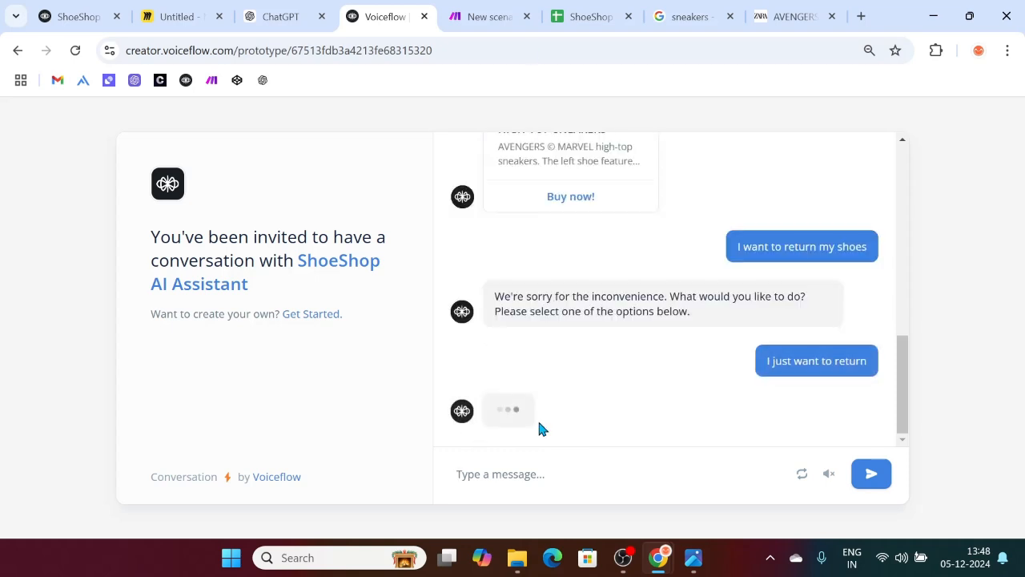
click(461, 14)
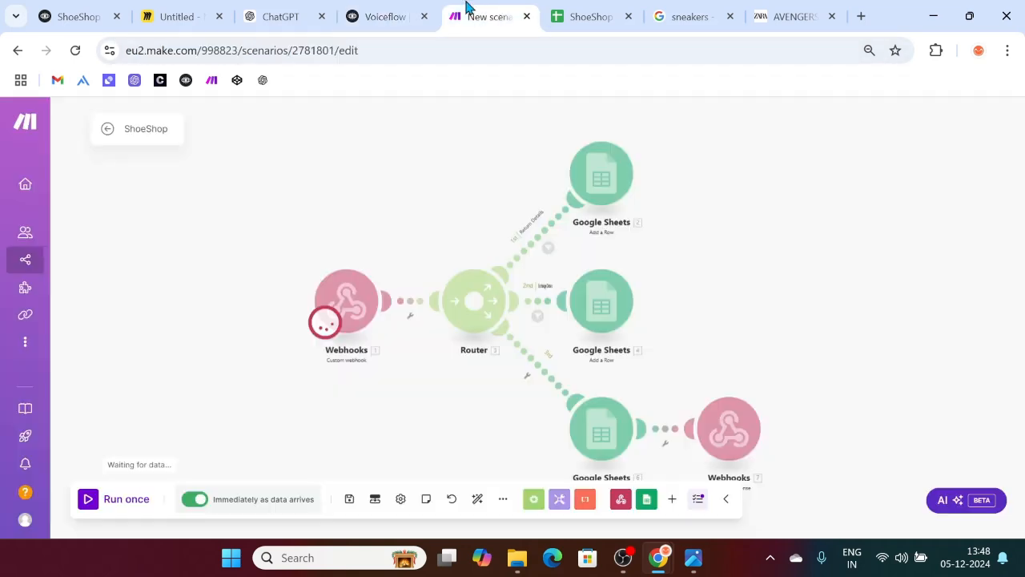
click(366, 9)
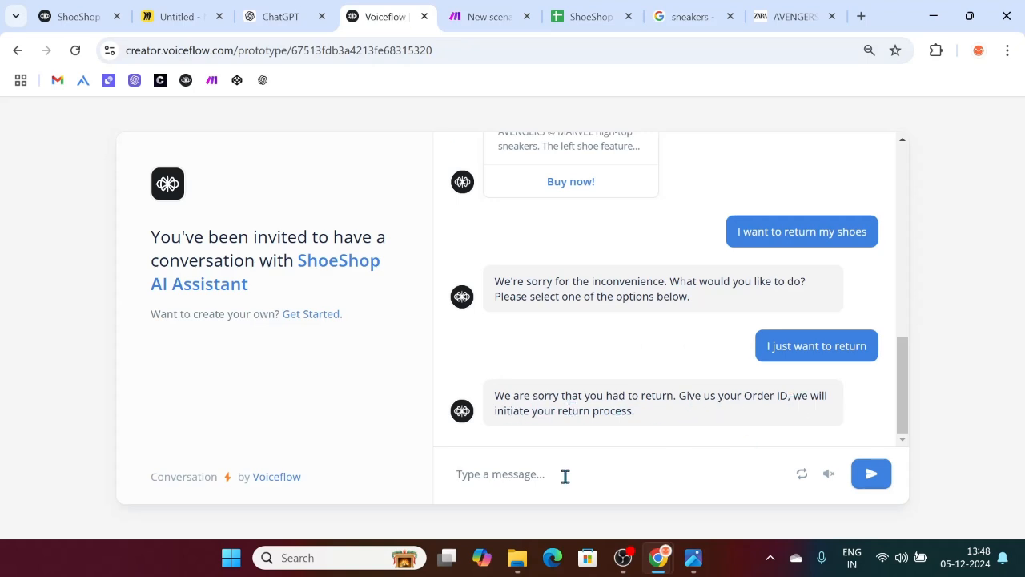
text(O1004)
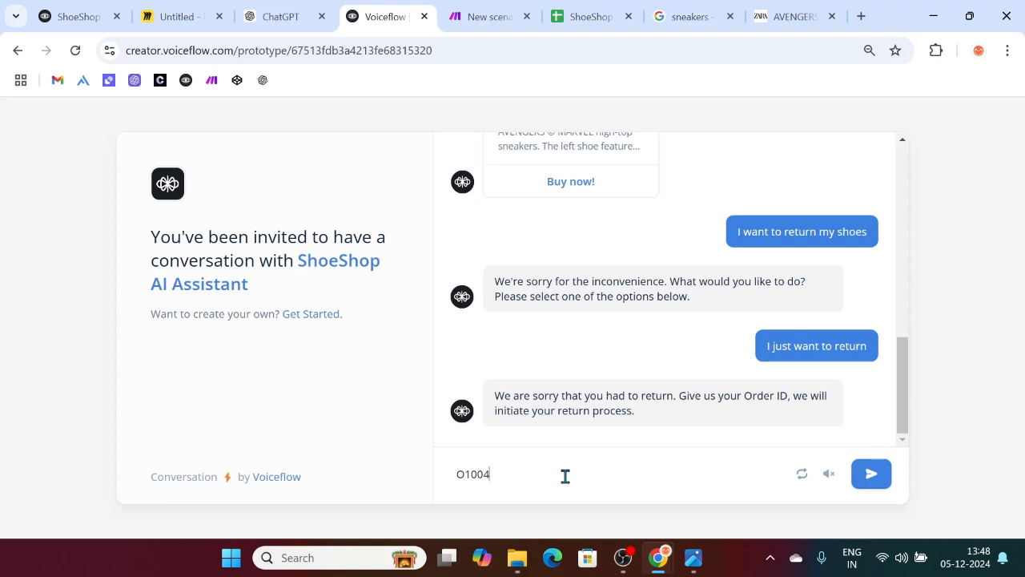
key(Return)
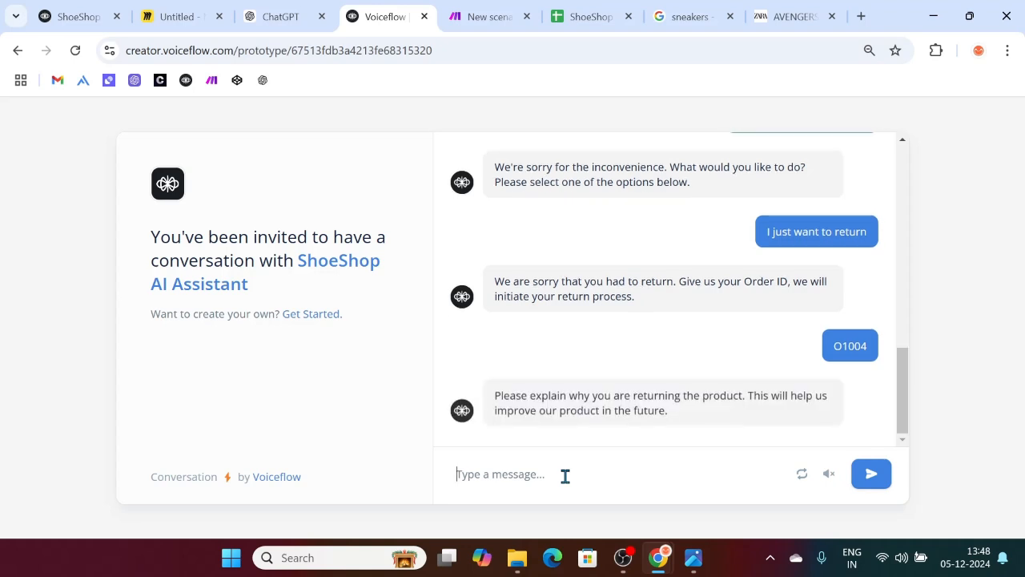
Step: Give the reason 'I DONT' LIKE THE COLOR' and check the logged return row in Sheets
text(i)
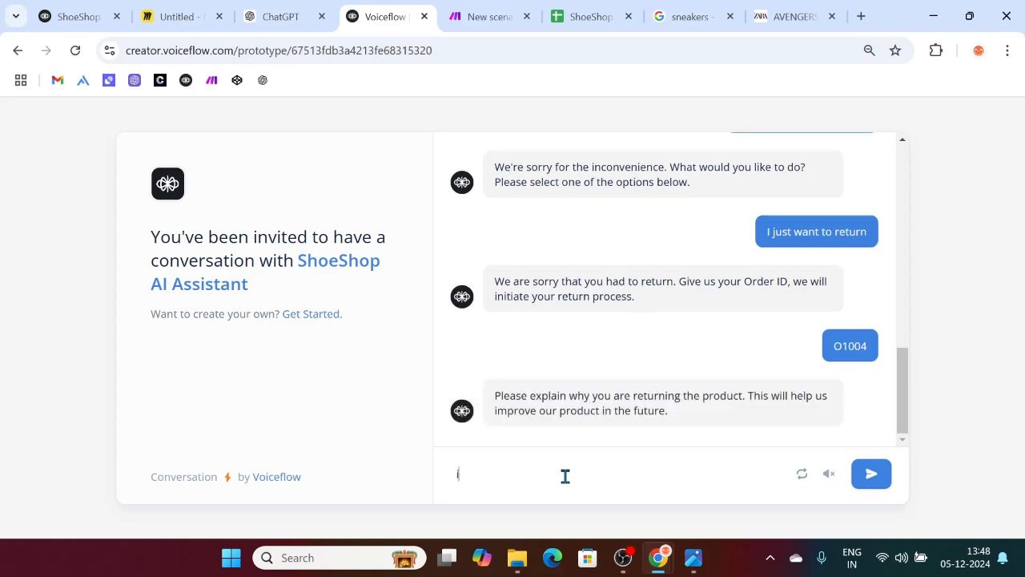
text( DONT' LIKE THE COLOR)
key(Return)
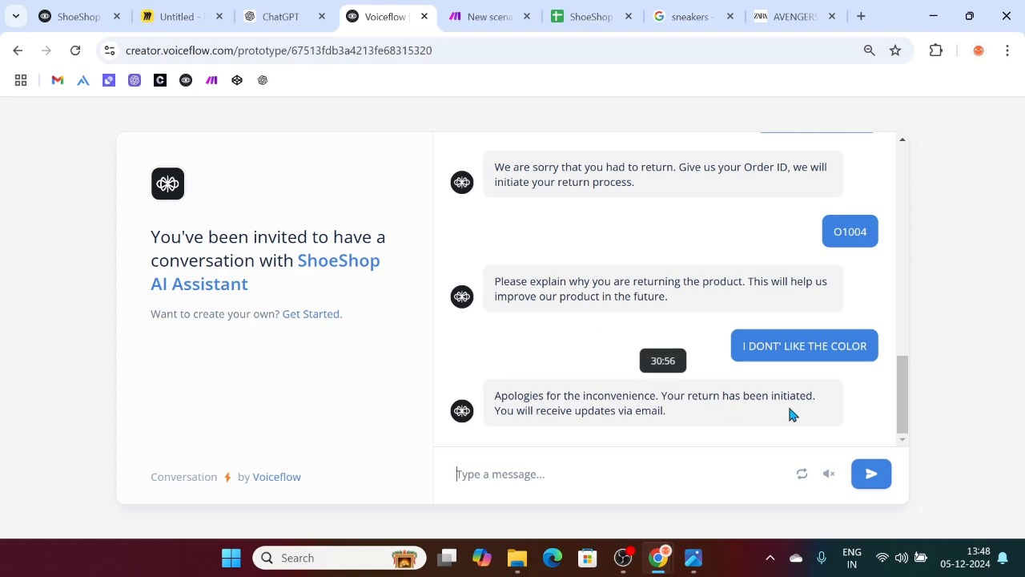
click(611, 10)
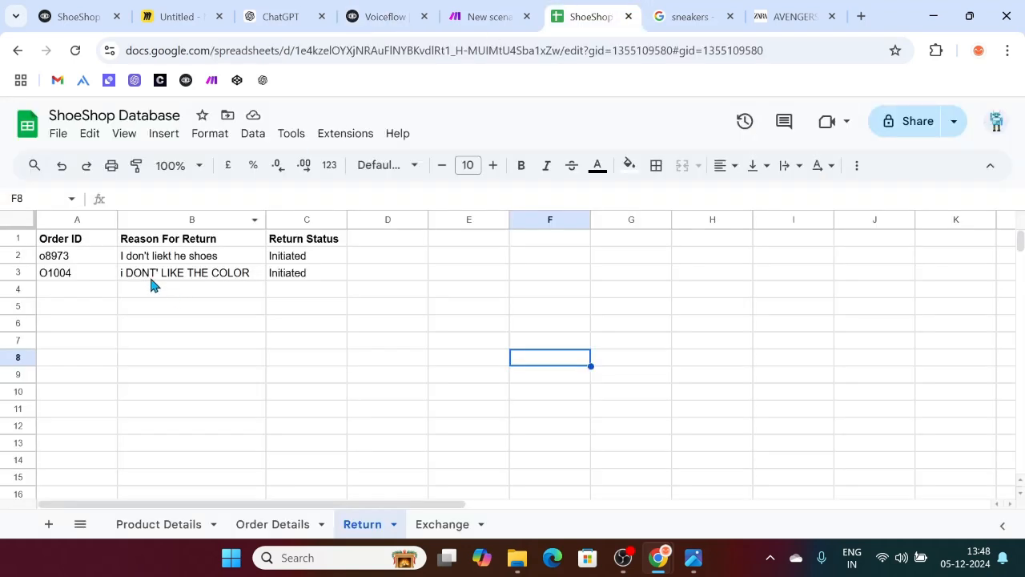
drag(57, 278, 278, 284)
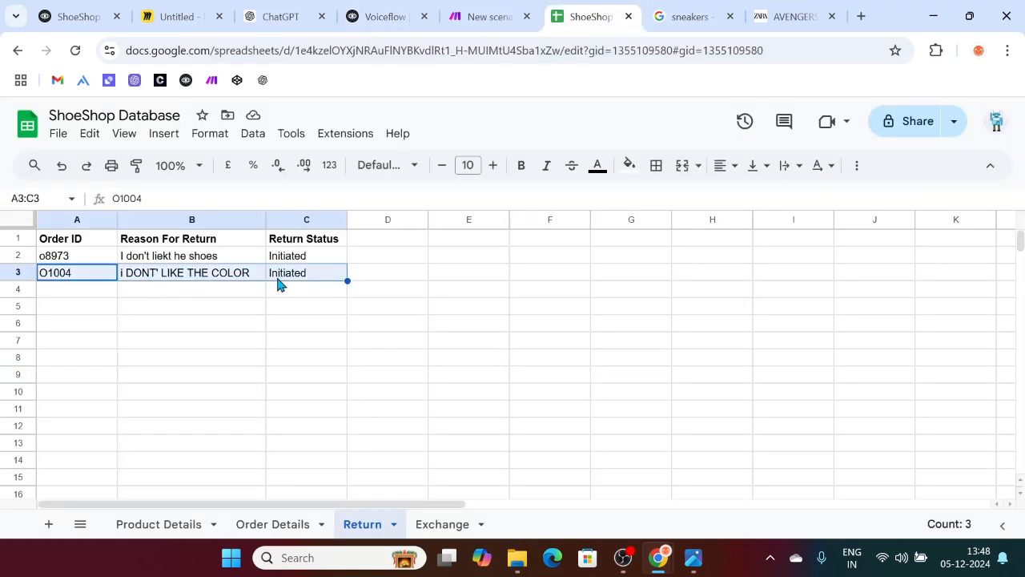
click(365, 11)
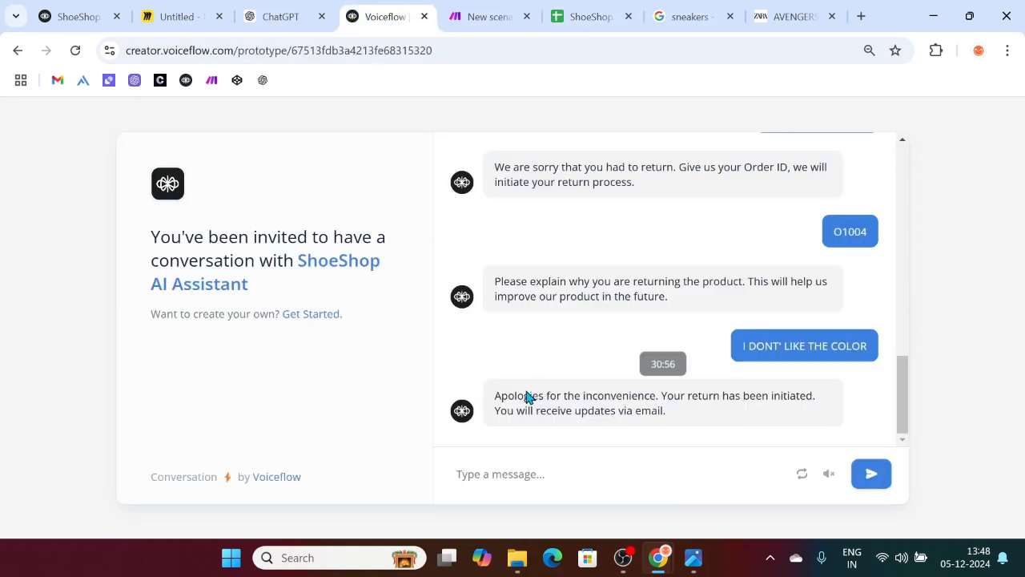
Step: Send 'I want to exchange' and choose exchanging for a new pair
text(i WAN)
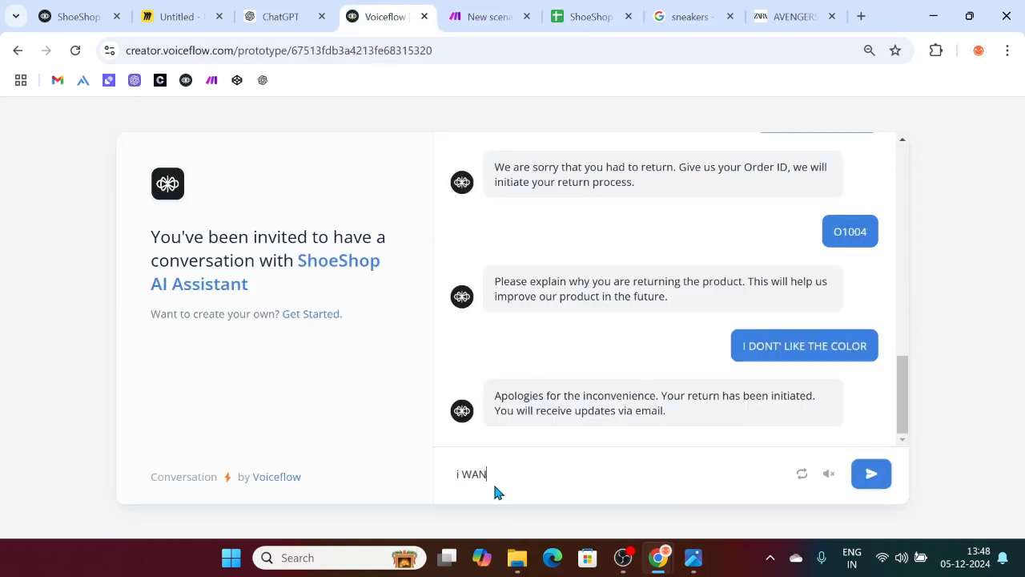
text(T TO EXCHANG)
key(BackSpace)
text(NGE)
key(Return)
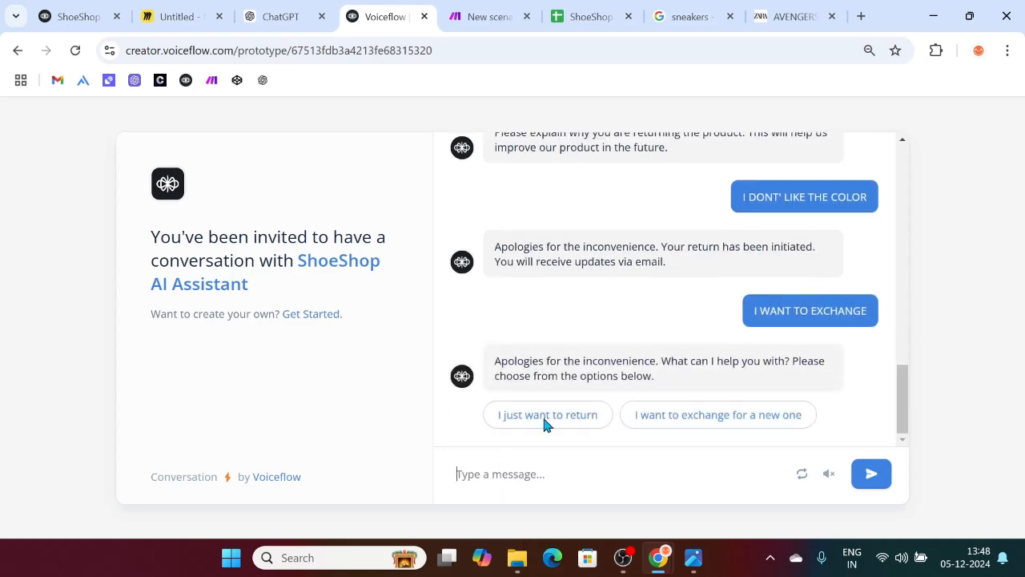
click(663, 415)
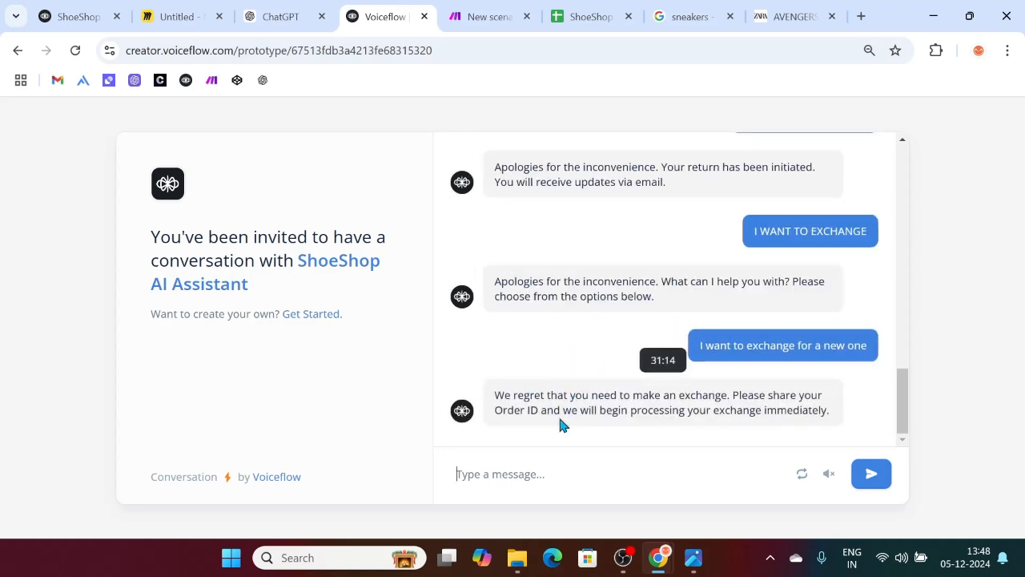
Step: Send order ID O1001 and the damaged-shoes reason, then check the spreadsheet
text(o1001)
key(Return)
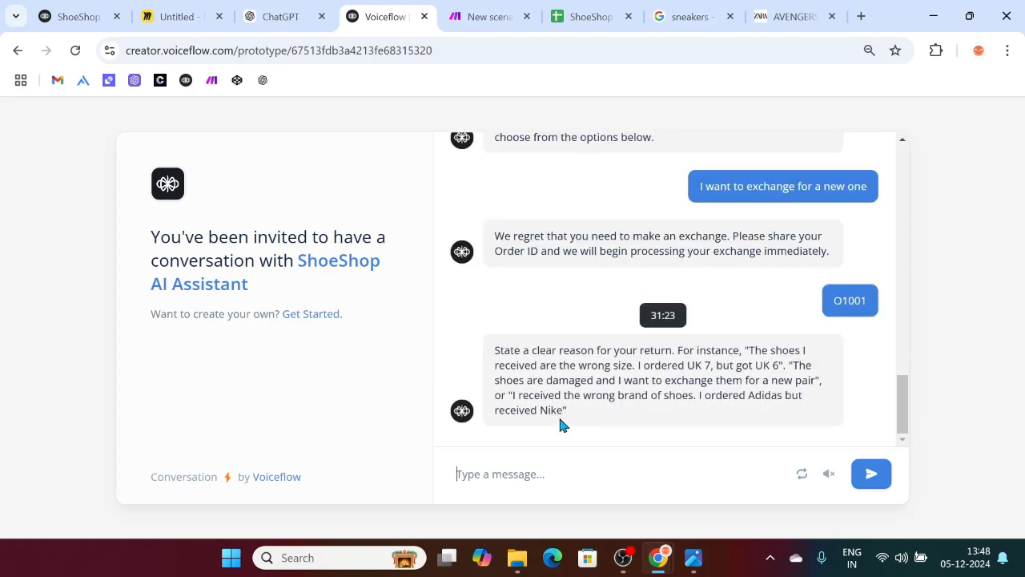
text(I got da)
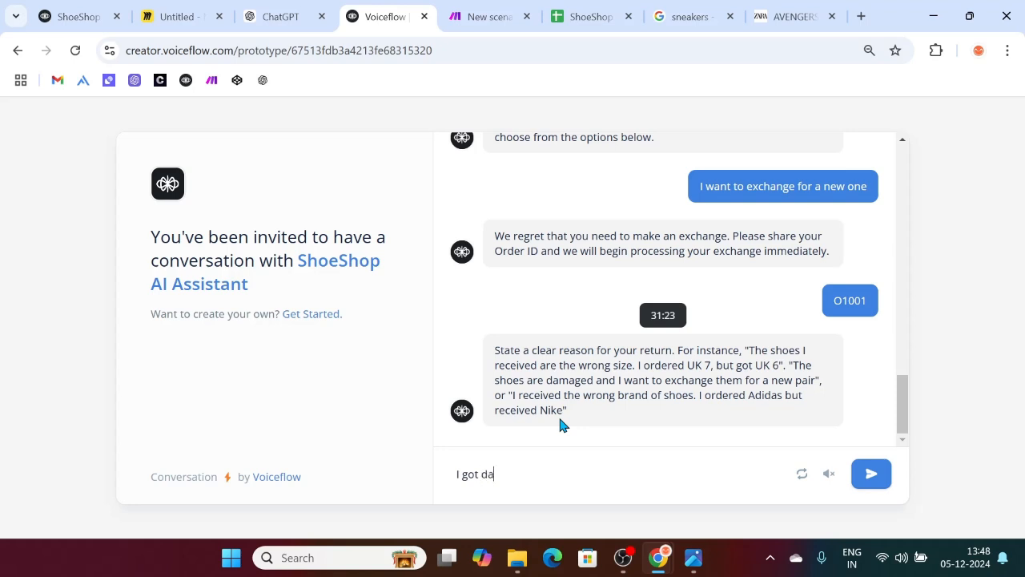
text(maged shoes, so I want tot)
key(BackSpace)
key(BackSpace)
key(BackSpace)
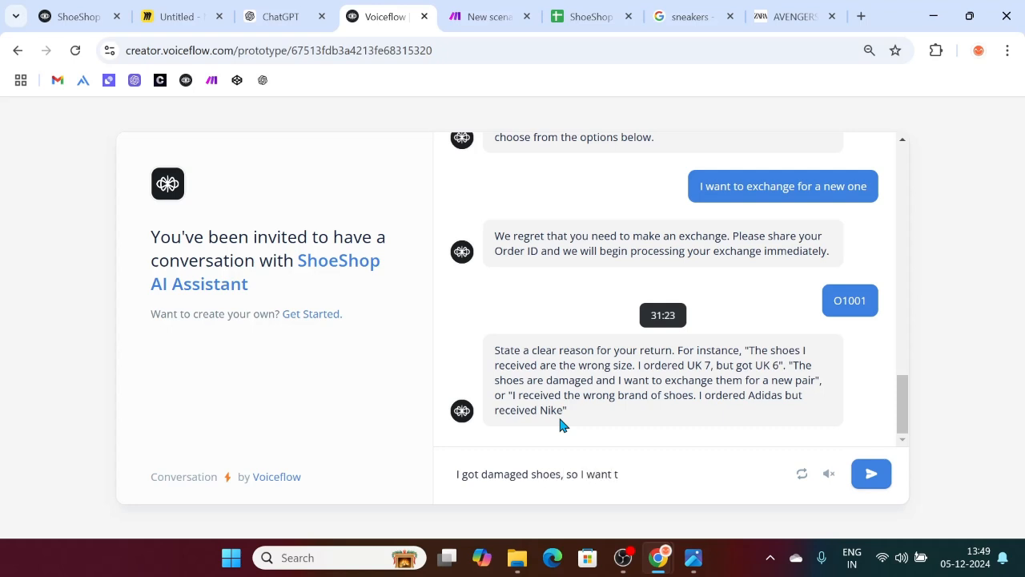
text(exchange them)
key(Return)
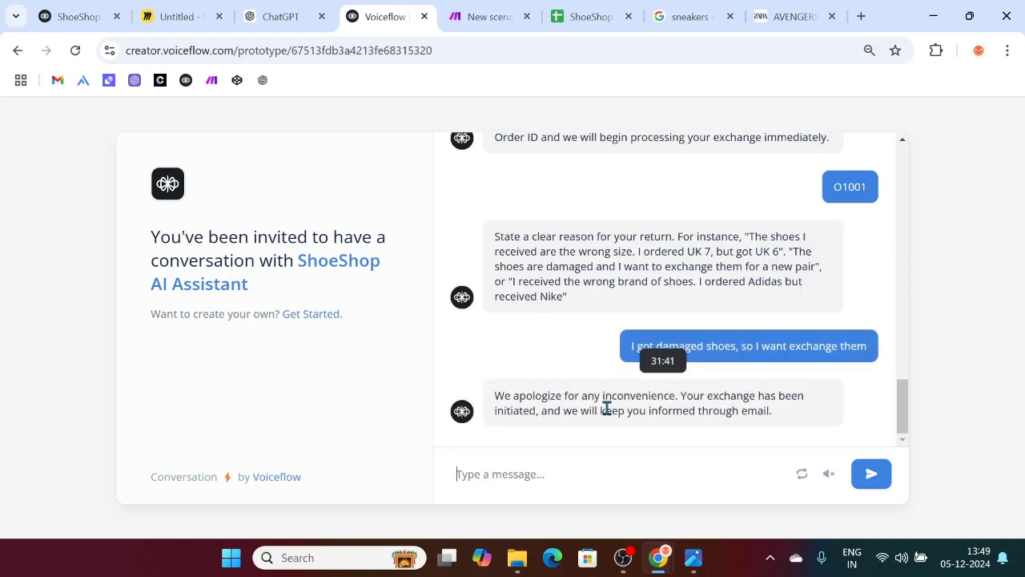
click(578, 7)
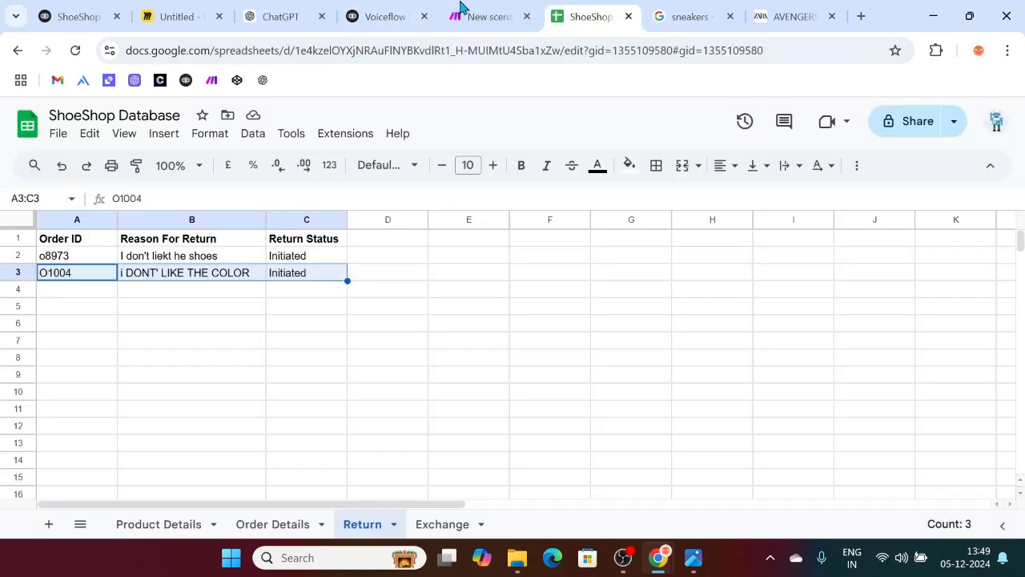
Step: Find the Exchange sheet empty, then set the Make scenario to run immediately as data arrives
click(467, 11)
click(578, 7)
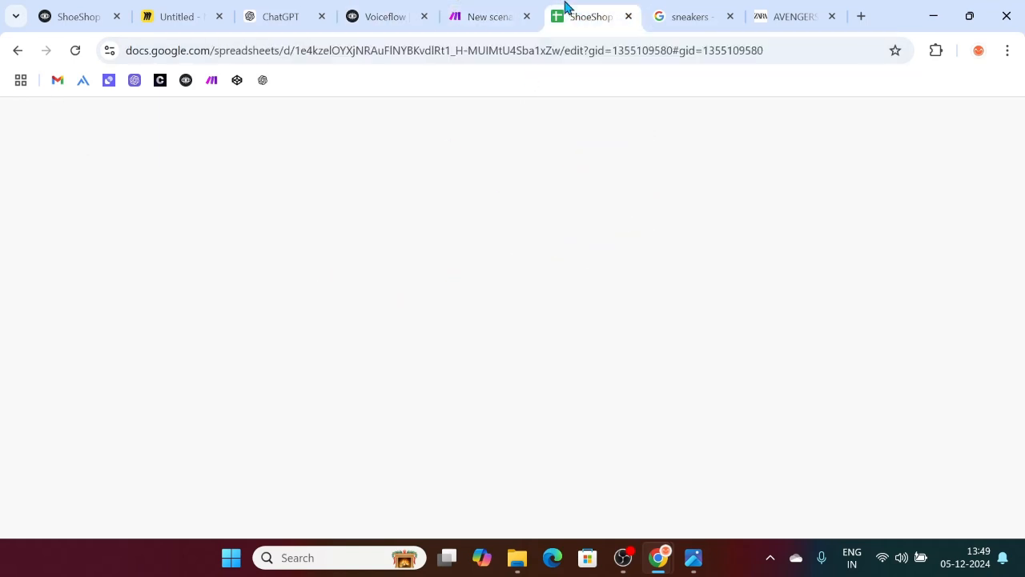
click(442, 525)
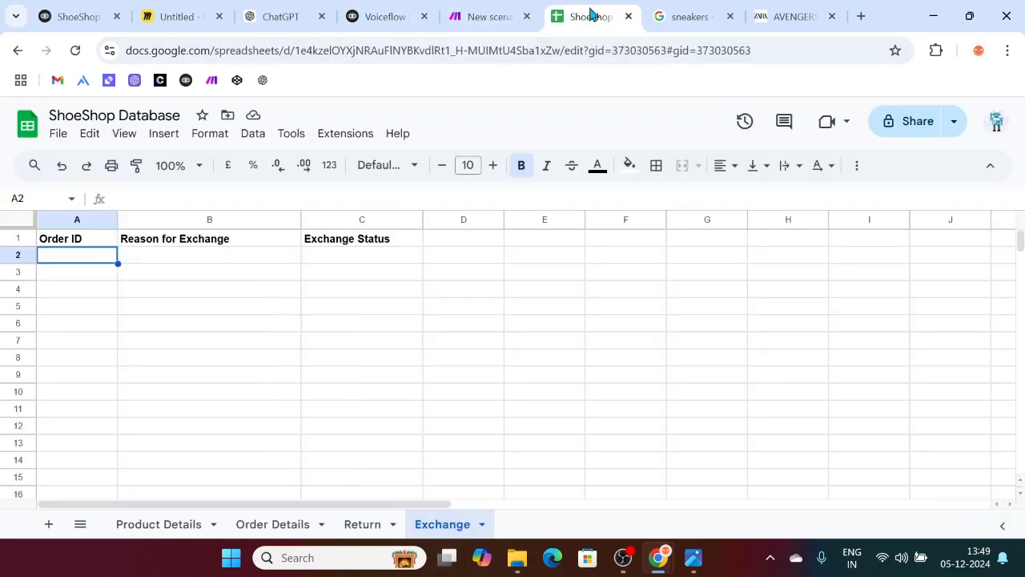
click(453, 11)
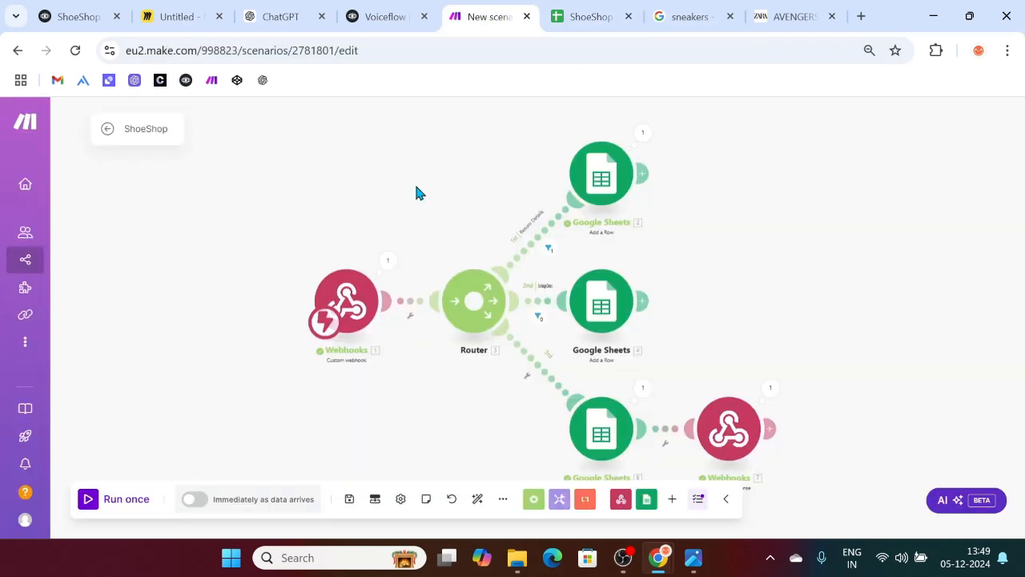
click(193, 499)
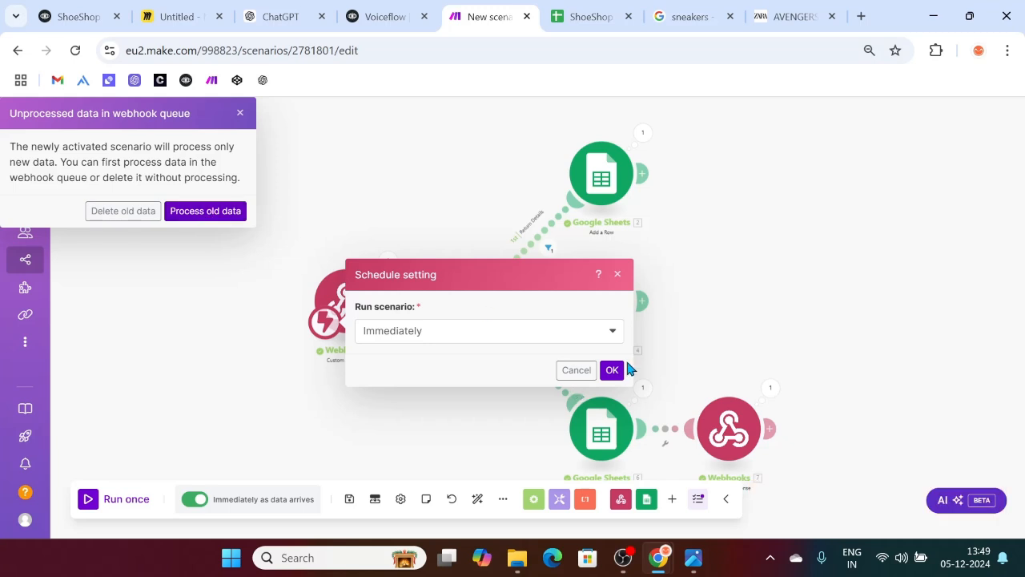
click(612, 370)
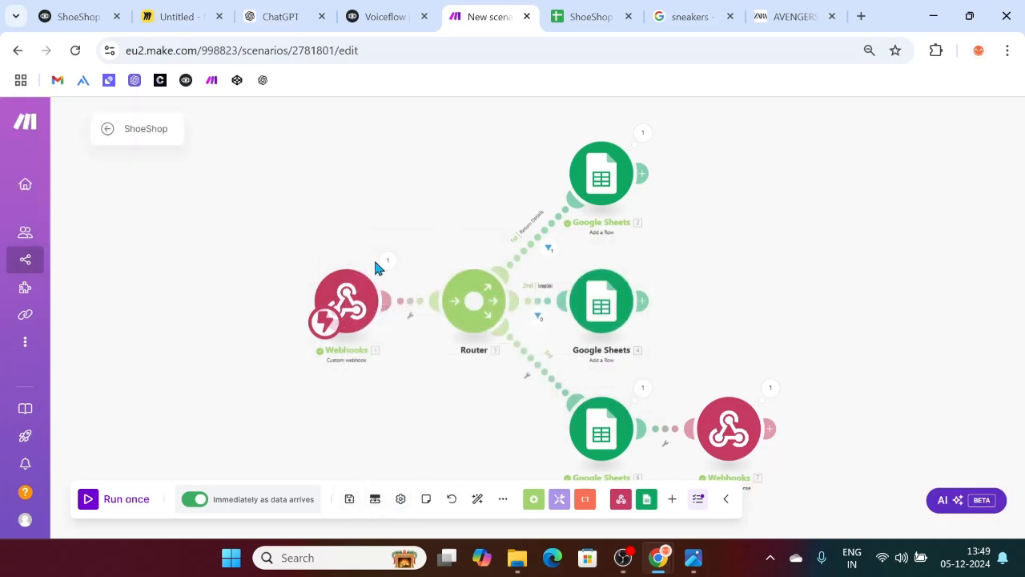
Step: Look over the empty Exchange sheet and Order Details data, then start one ShoeShop scenario run in Make
click(573, 10)
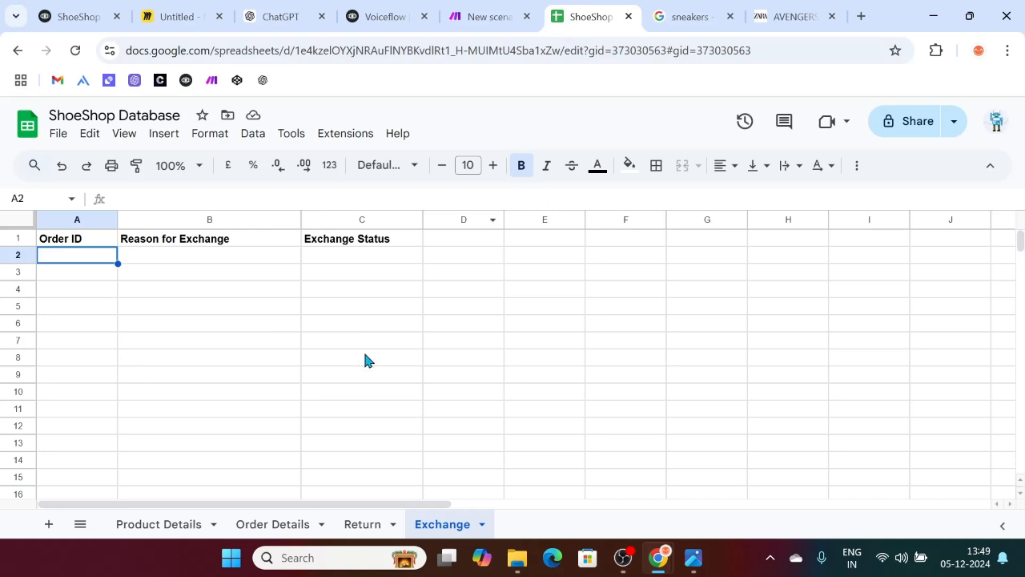
click(264, 524)
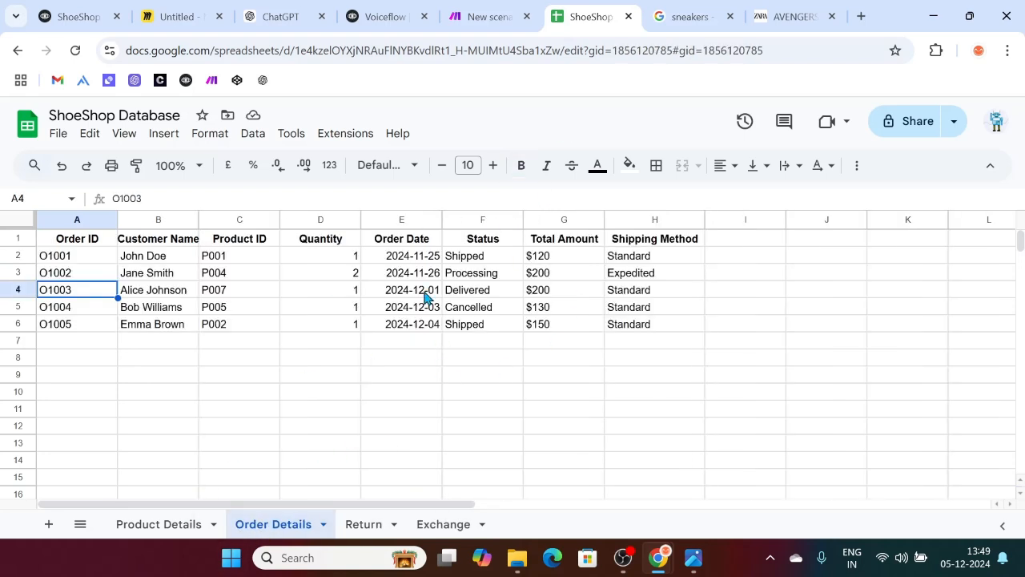
click(483, 10)
click(87, 498)
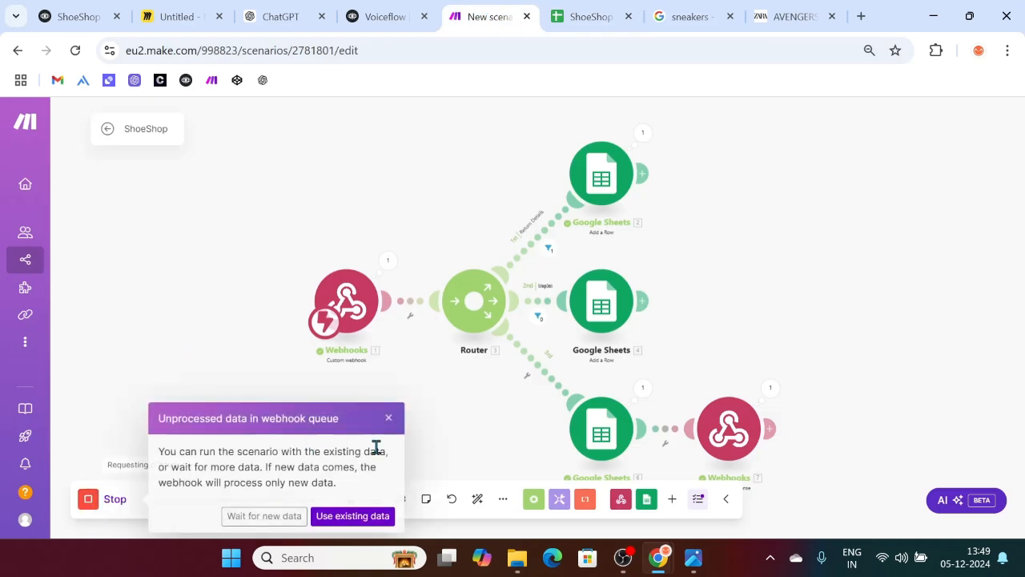
Step: Close the 'Unprocessed data in webhook queue' notice and go back to the Voiceflow chat
click(389, 418)
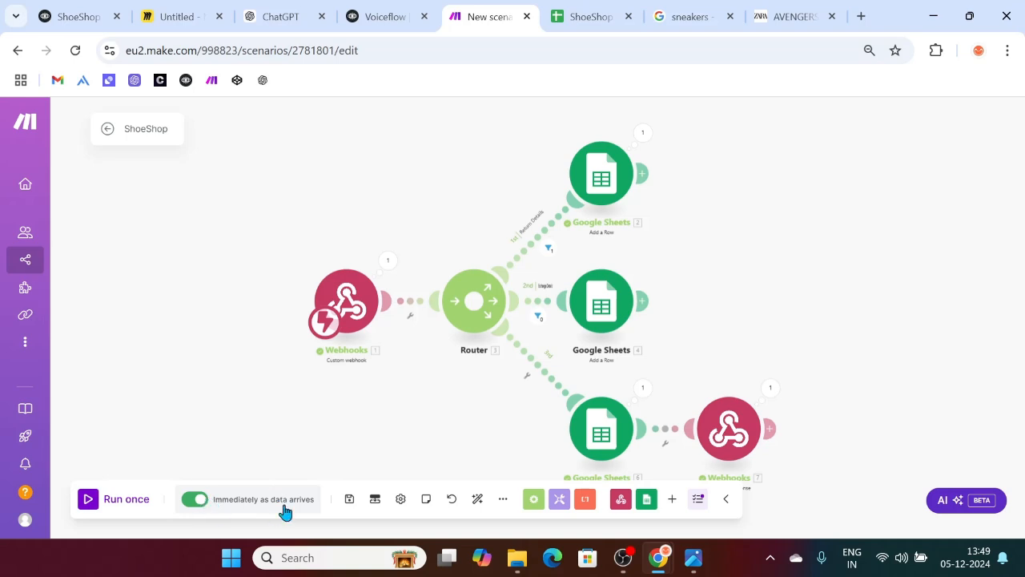
click(385, 16)
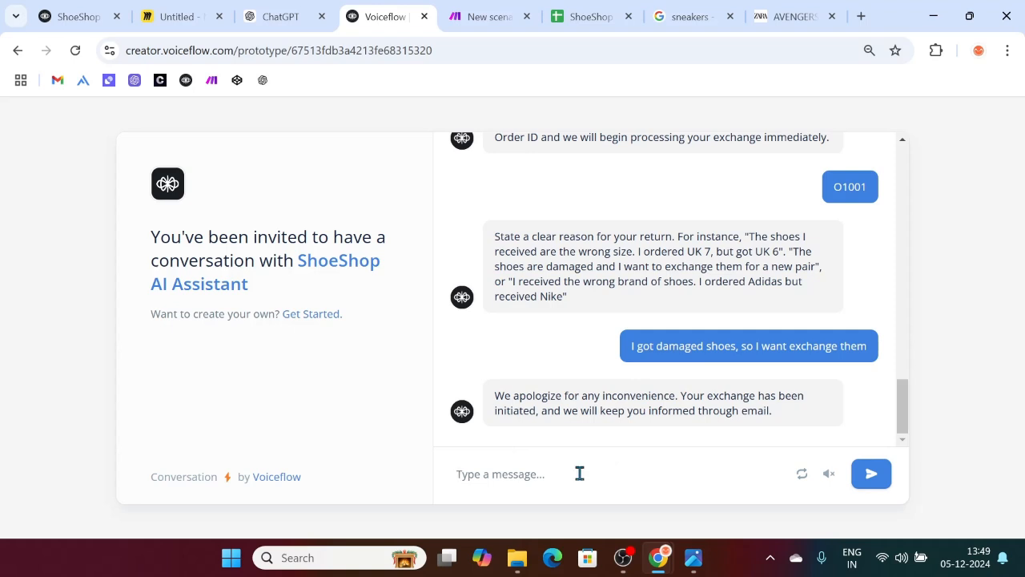
Step: Send 'I want to track my order' and then the order ID O1004 in the test chat
text(I want t)
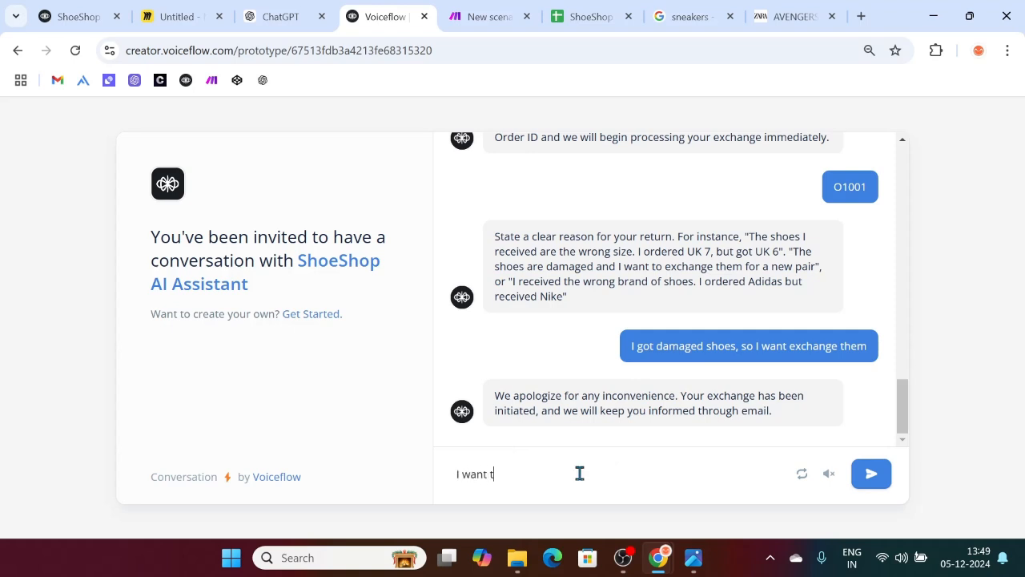
text(o track my order)
key(Return)
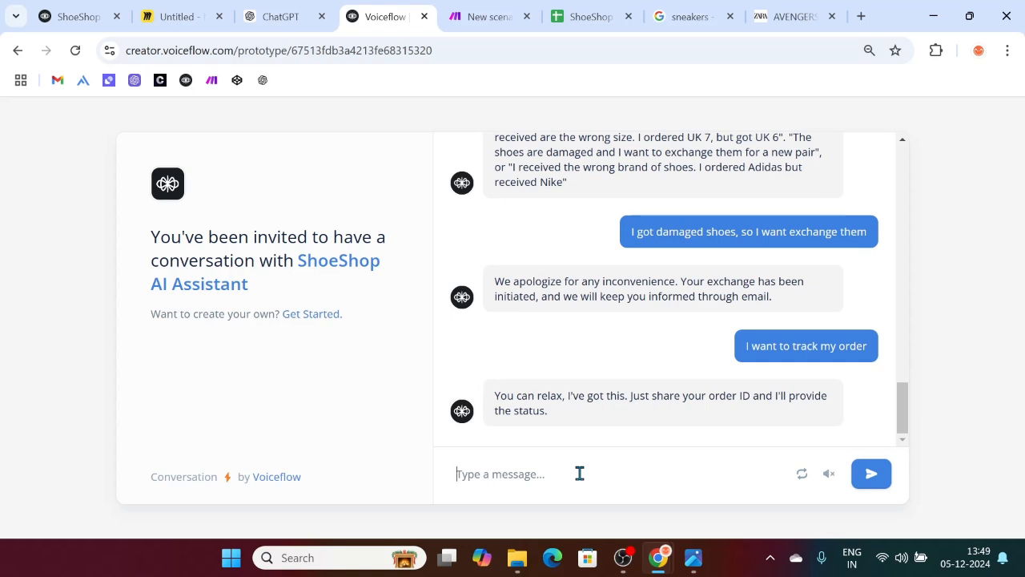
text(O)
key(BackSpace)
text(O)
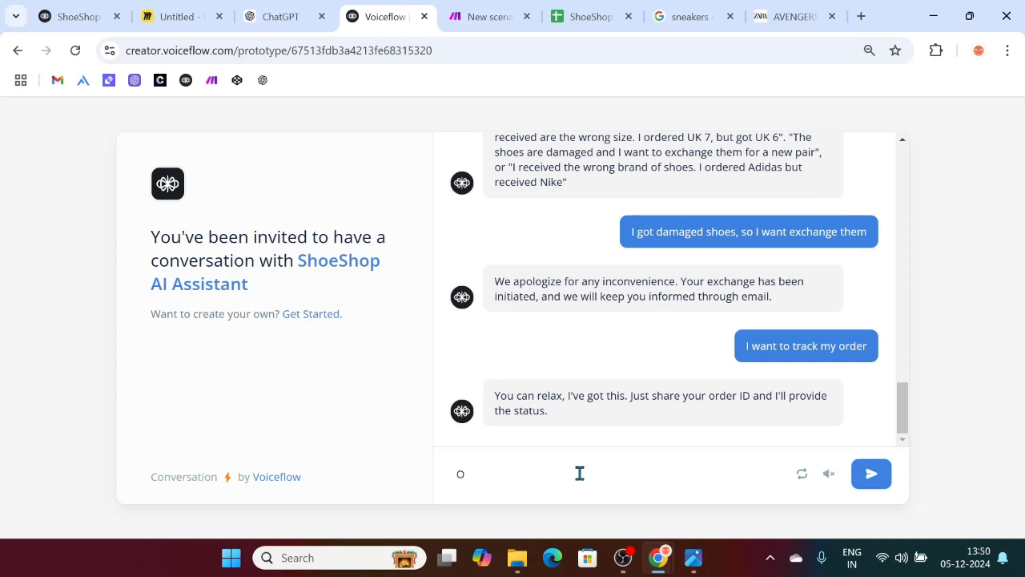
text(1004)
key(Return)
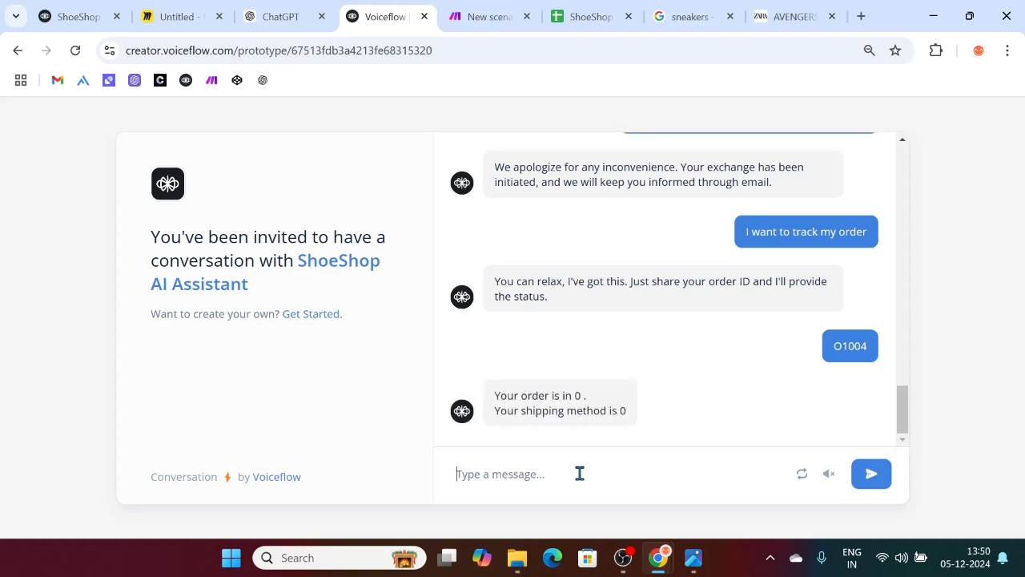
Step: Run the Make scenario once with the webhook set to wait for new data, then return to the chat
click(472, 14)
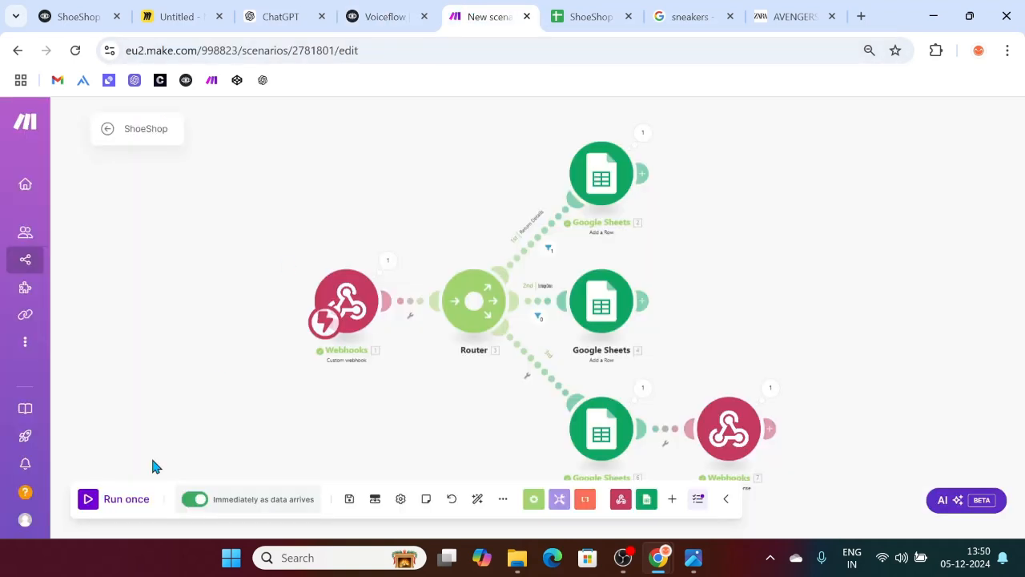
click(85, 499)
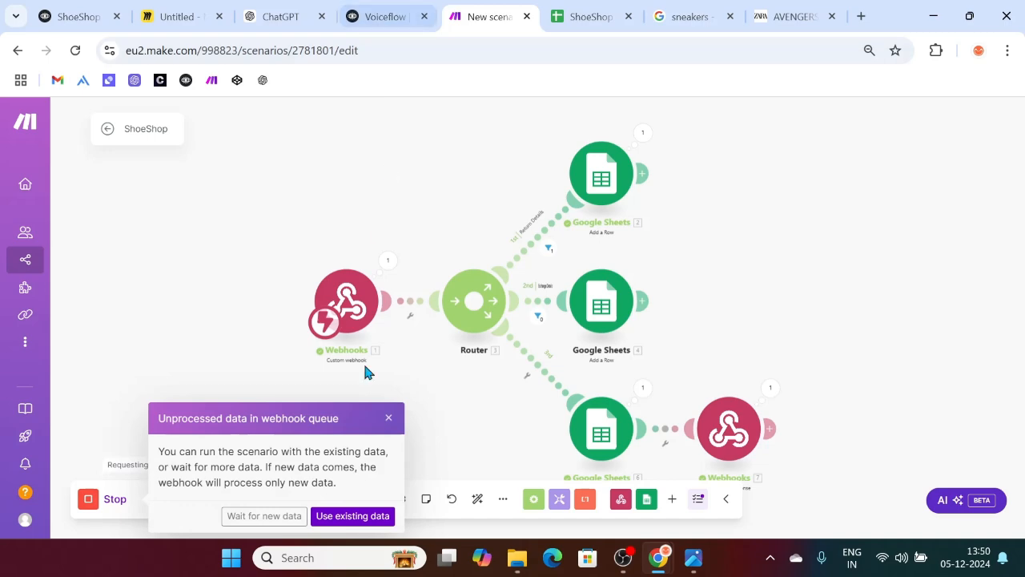
click(268, 516)
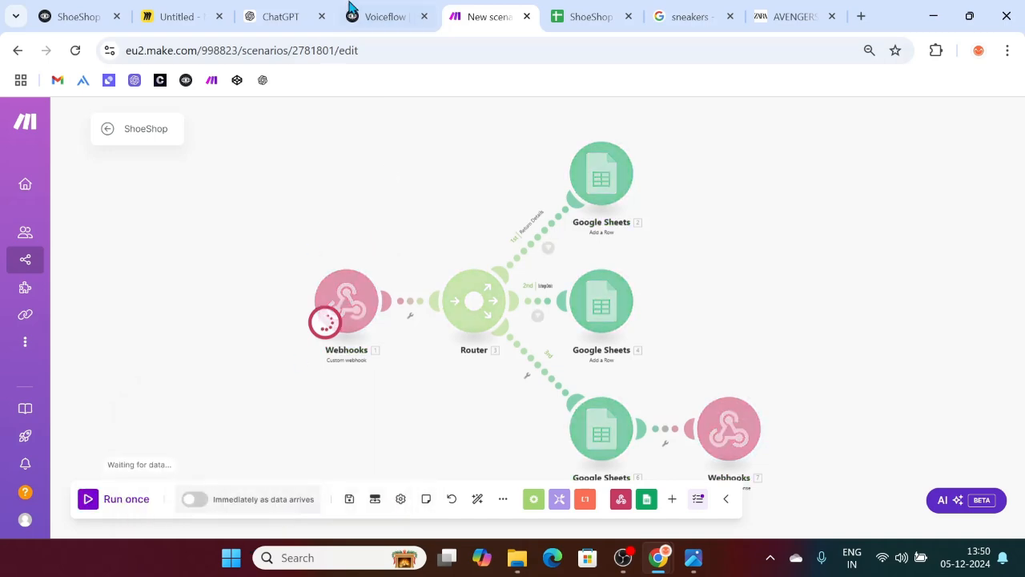
click(304, 11)
click(393, 11)
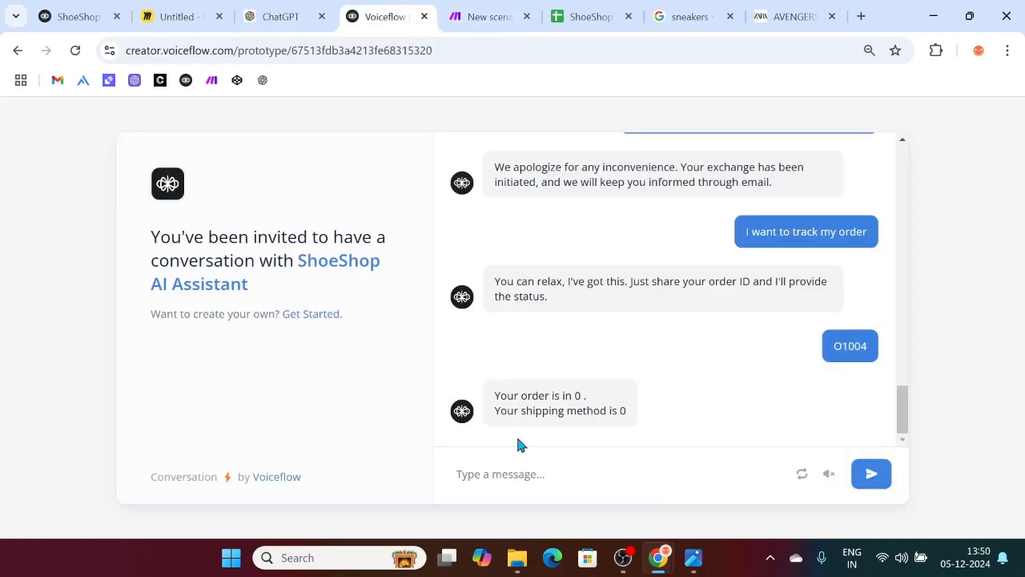
Step: Send 'i WANT TO TRACK MY PRODUCTS' and the corrected order ID o1004 to the assistant
text(i WANT )
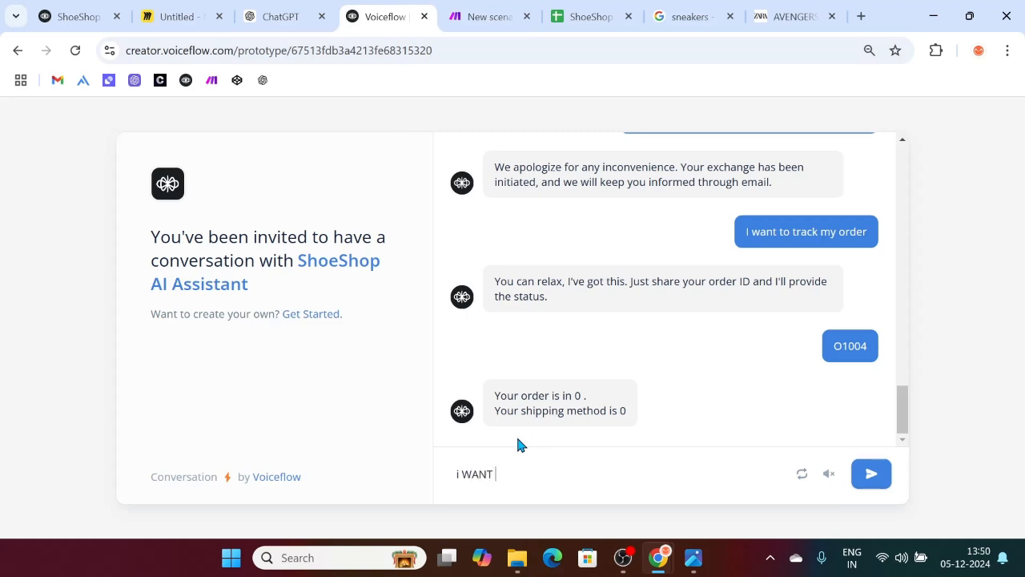
text(TO TRACK MY PROD)
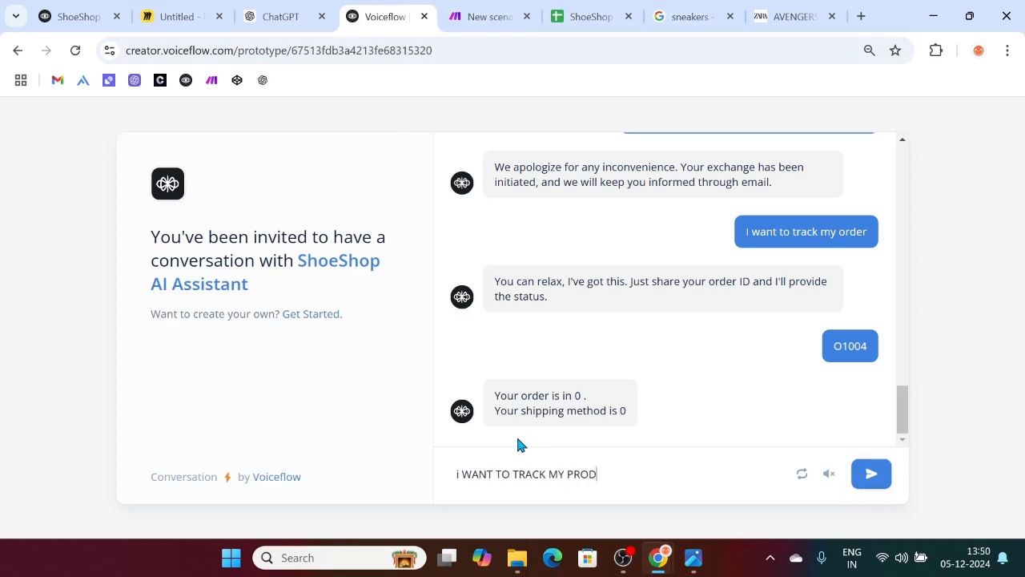
text(UCTS)
key(Return)
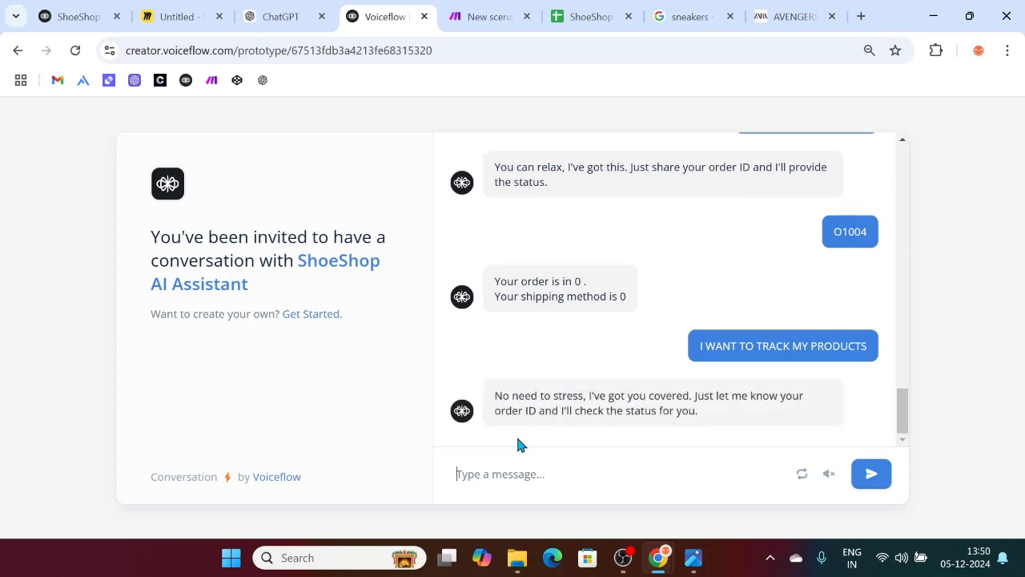
text(o1003)
key(BackSpace)
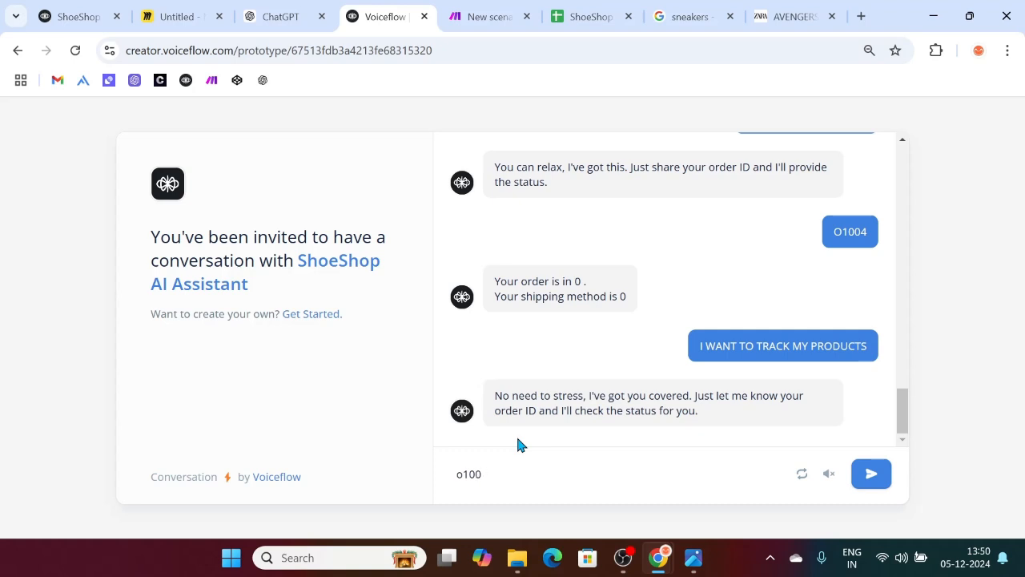
text(4)
key(Return)
Step: Verify row O1004 shows Cancelled status and Standard shipping, matching the bot's reply
click(581, 16)
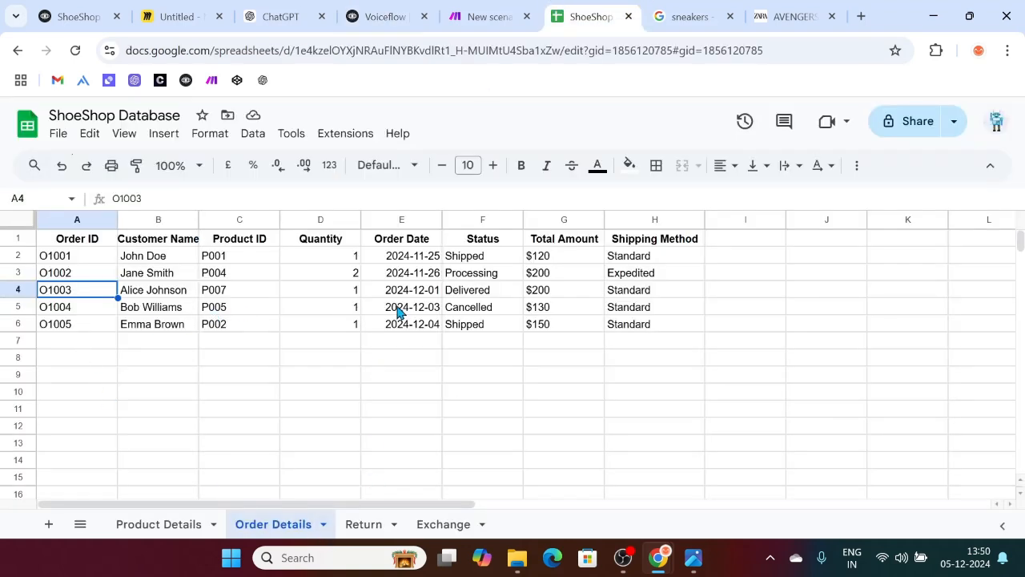
click(454, 313)
click(623, 315)
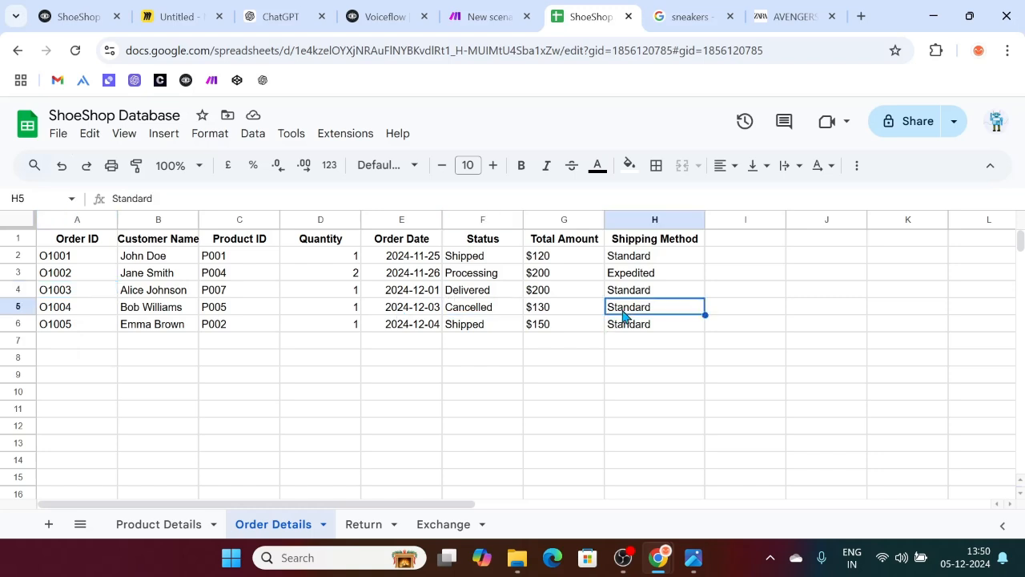
click(406, 8)
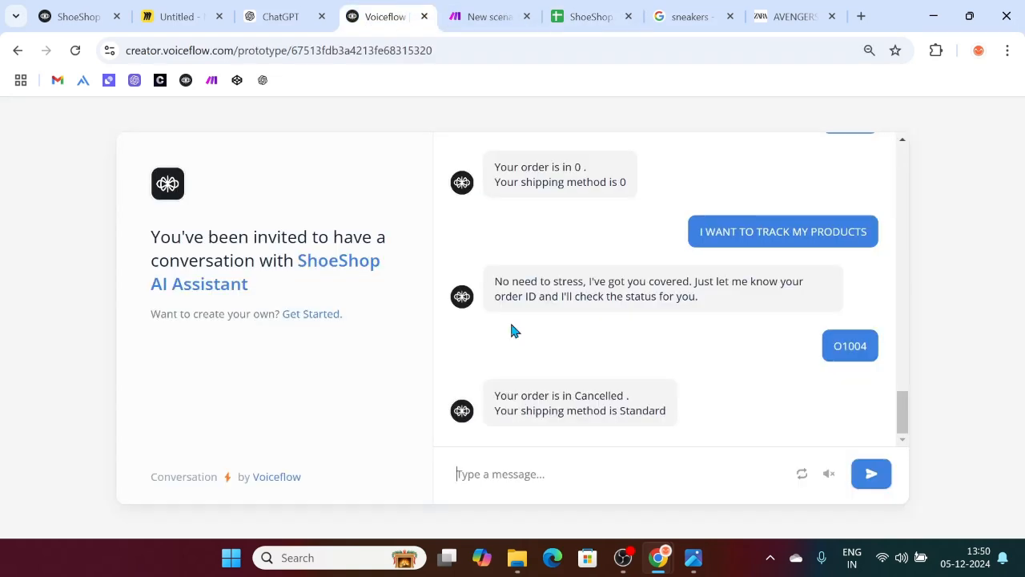
drag(573, 395, 664, 411)
click(542, 490)
Step: Ask the assistant 'What is shoeshop' and 'what is your return policy'
click(524, 476)
text(What is shoeshop)
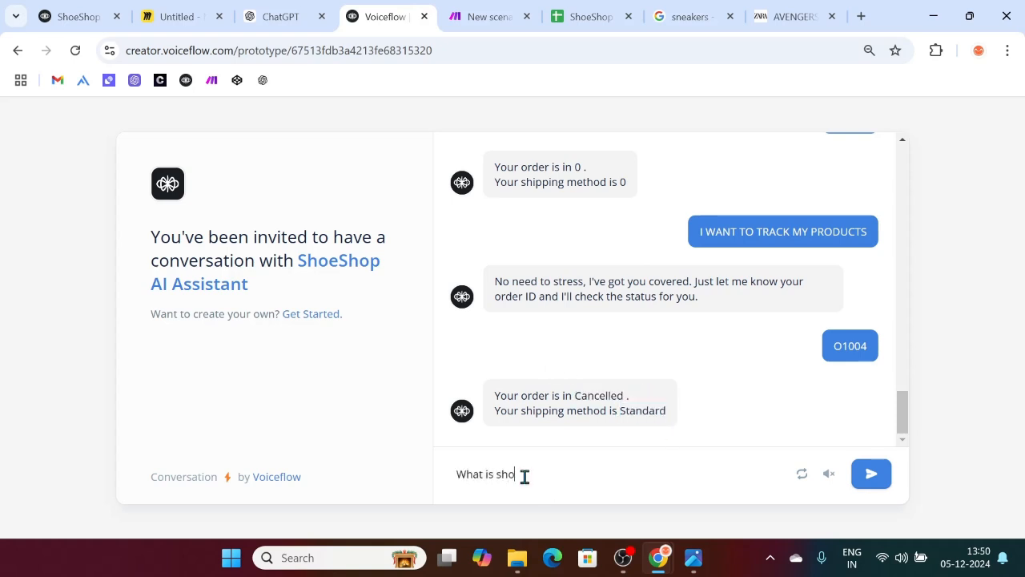
key(Return)
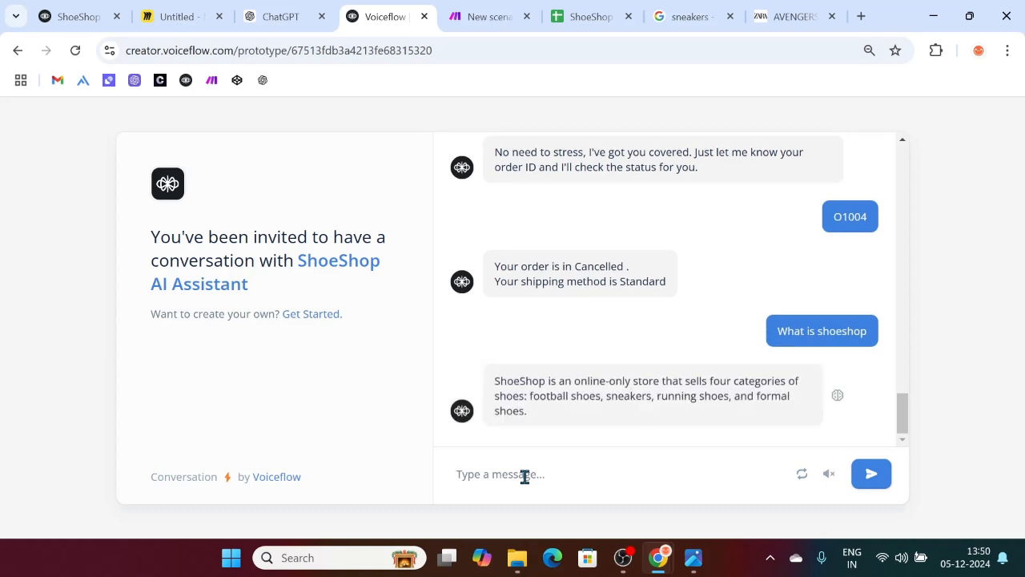
text(what)
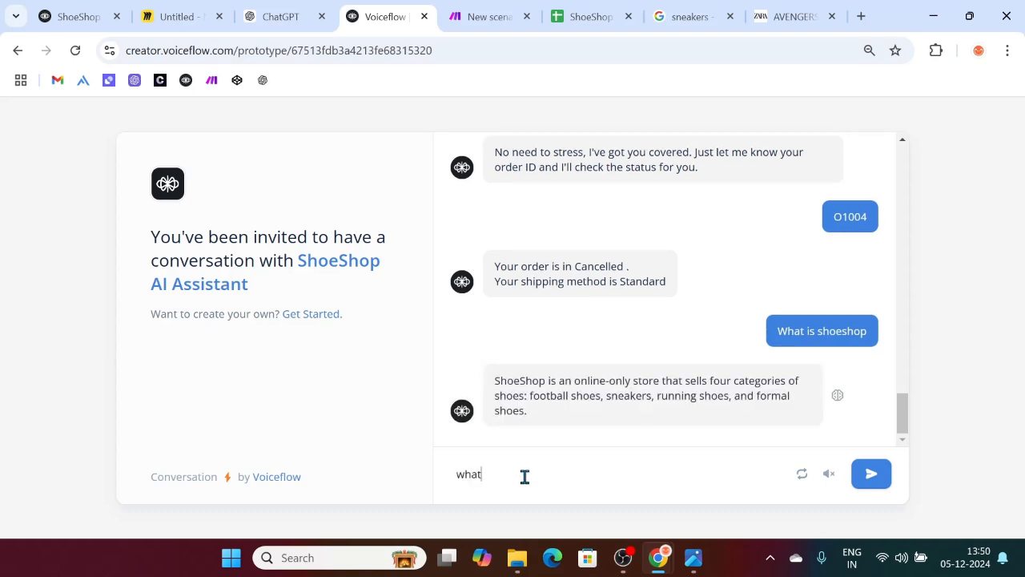
text( is your return policy)
key(Return)
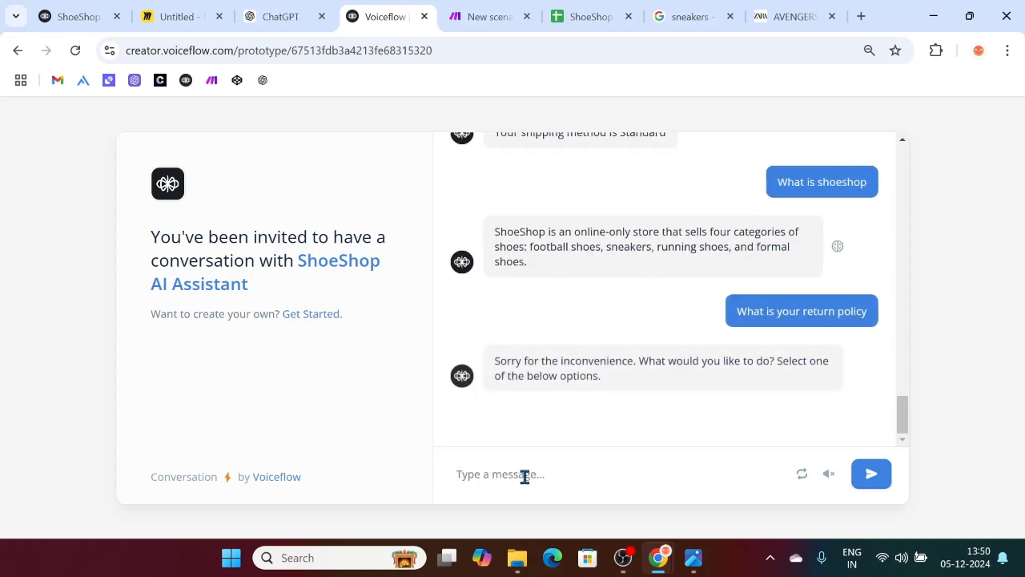
Step: Send 'what is your name', 'Blah blah blah' and 'bye' to test the fallback replies, then review the chat
text(what is your name)
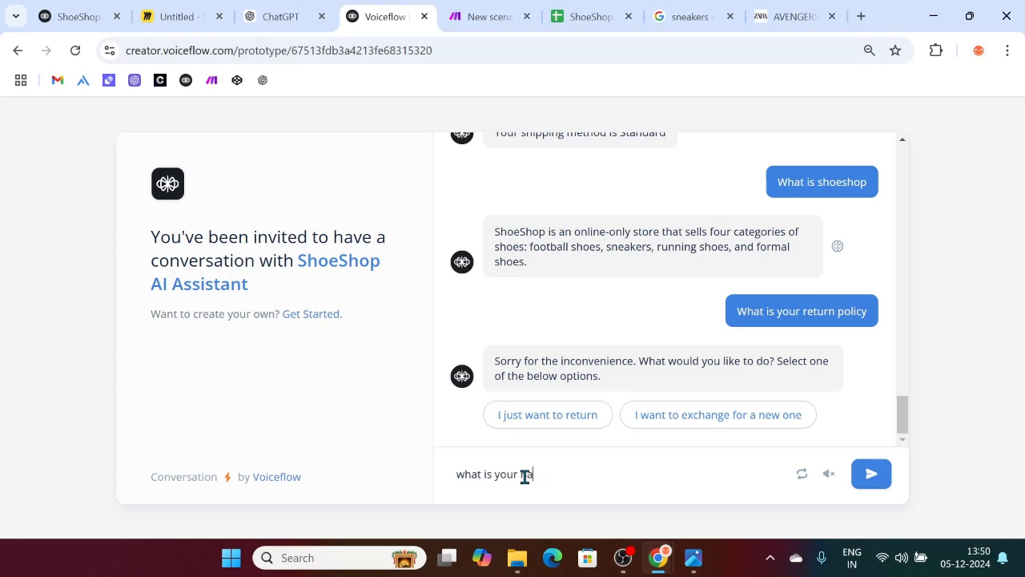
key(Return)
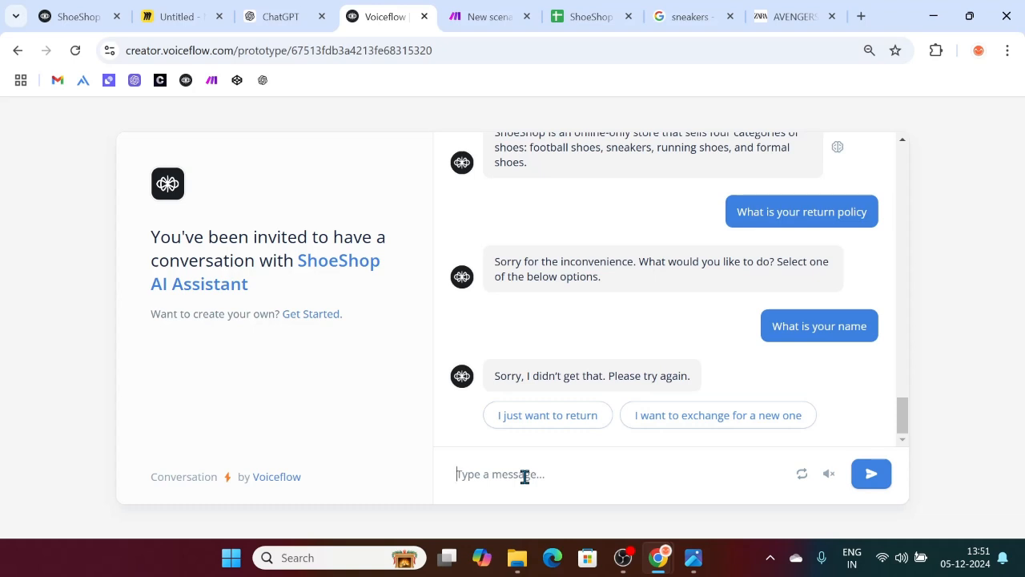
text(Blah blah blah)
key(Return)
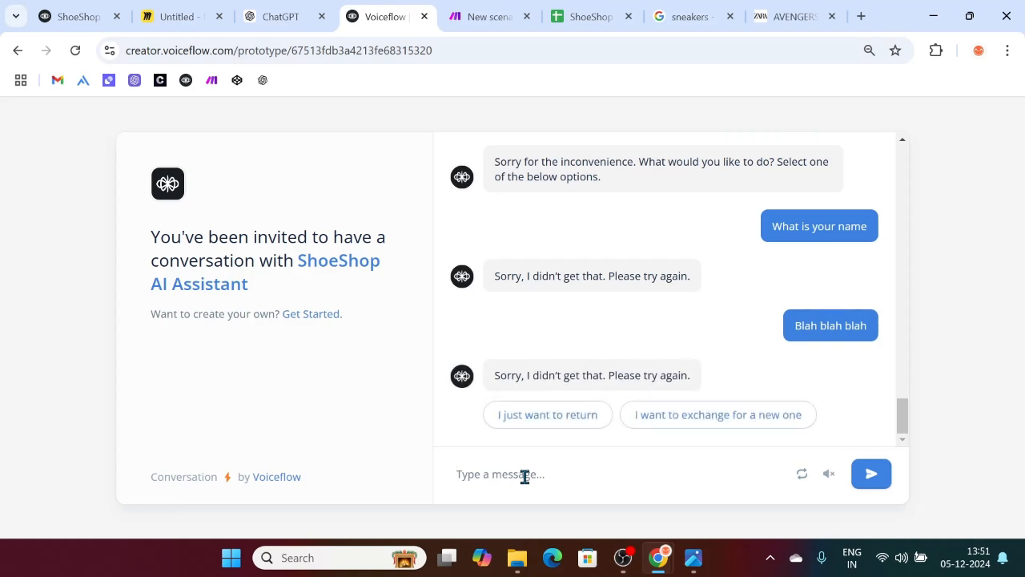
text(bye)
key(Return)
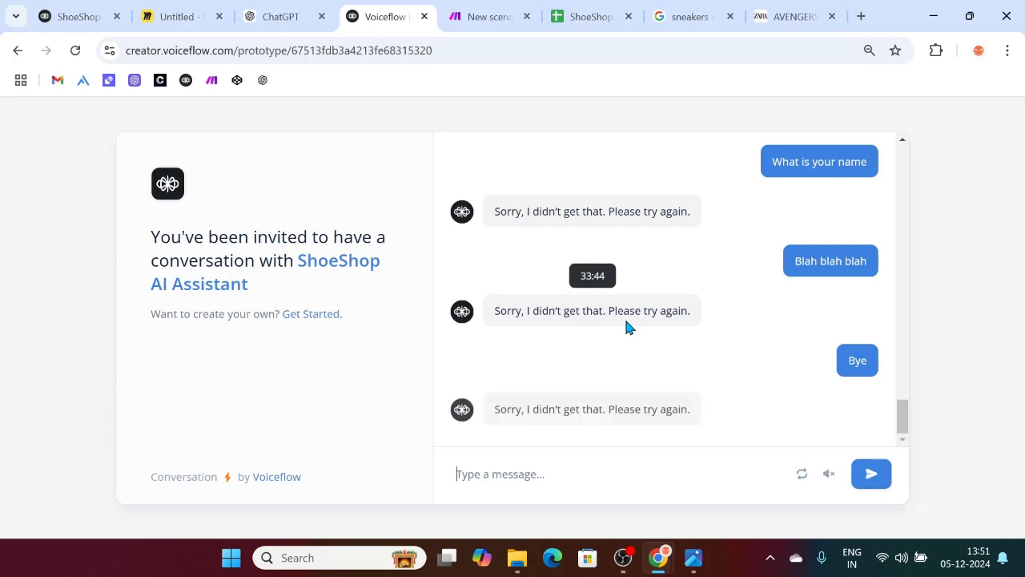
scroll(505, 272, up, 10)
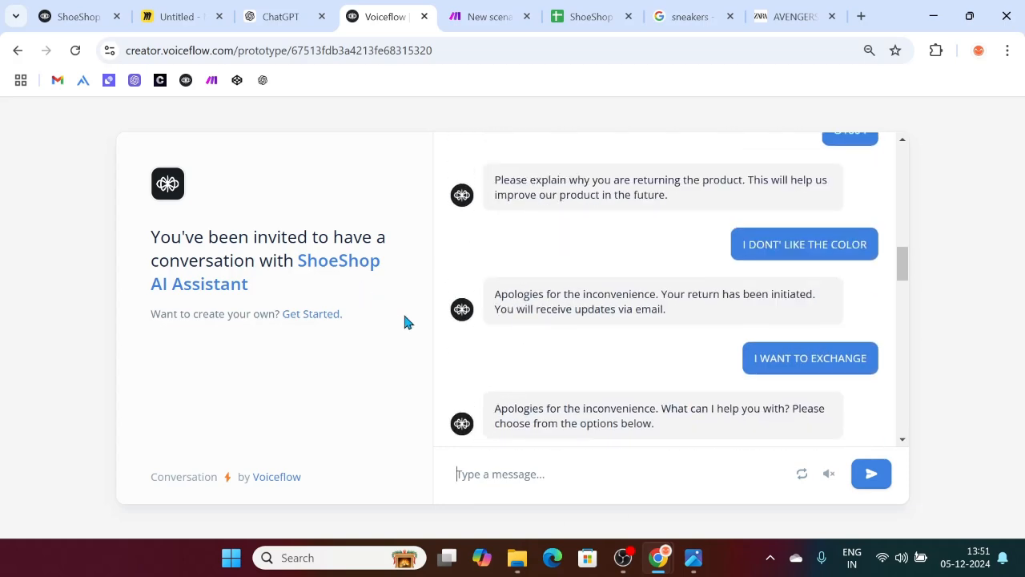
scroll(727, 256, up, 10)
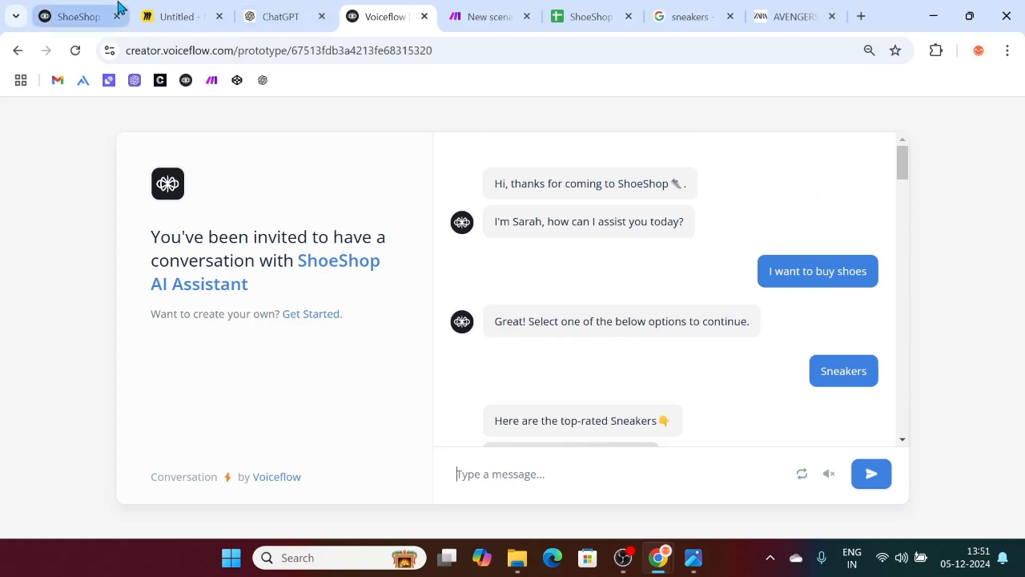
Step: Inspect the '3. Return/Exchange Product' and '1. Home' workflows, then bring up the Make ShoeShop scenario
click(83, 10)
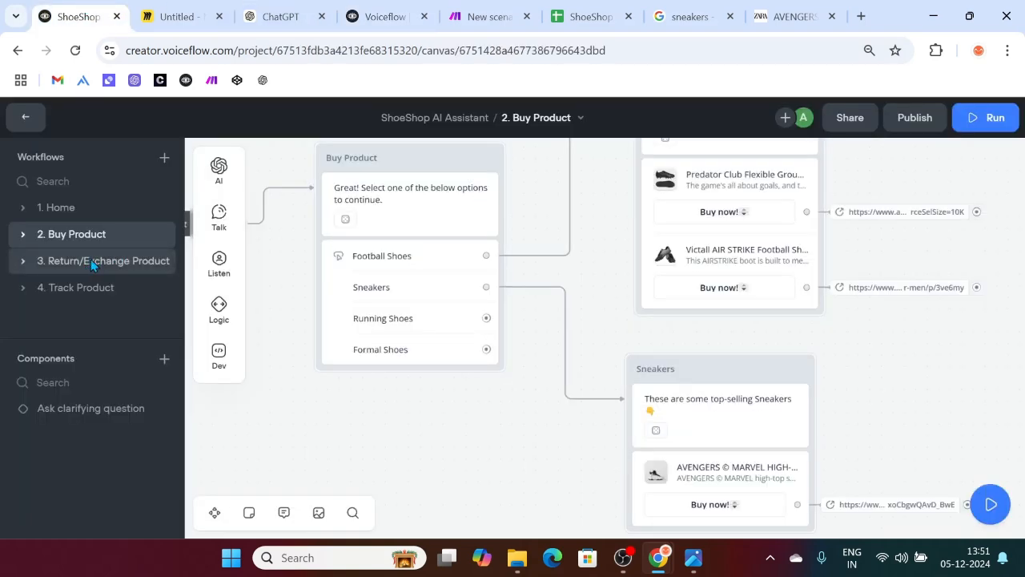
click(90, 261)
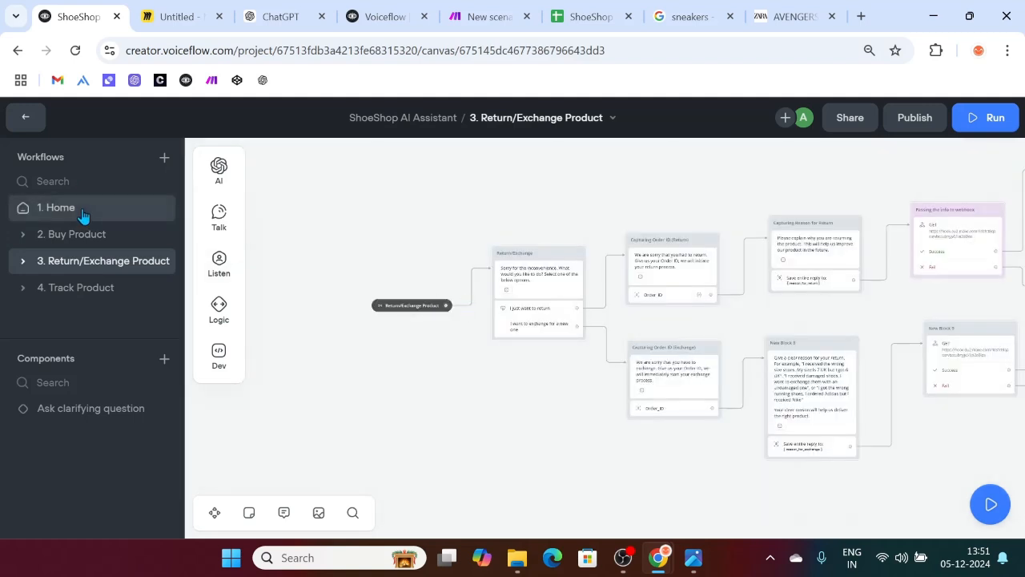
click(114, 216)
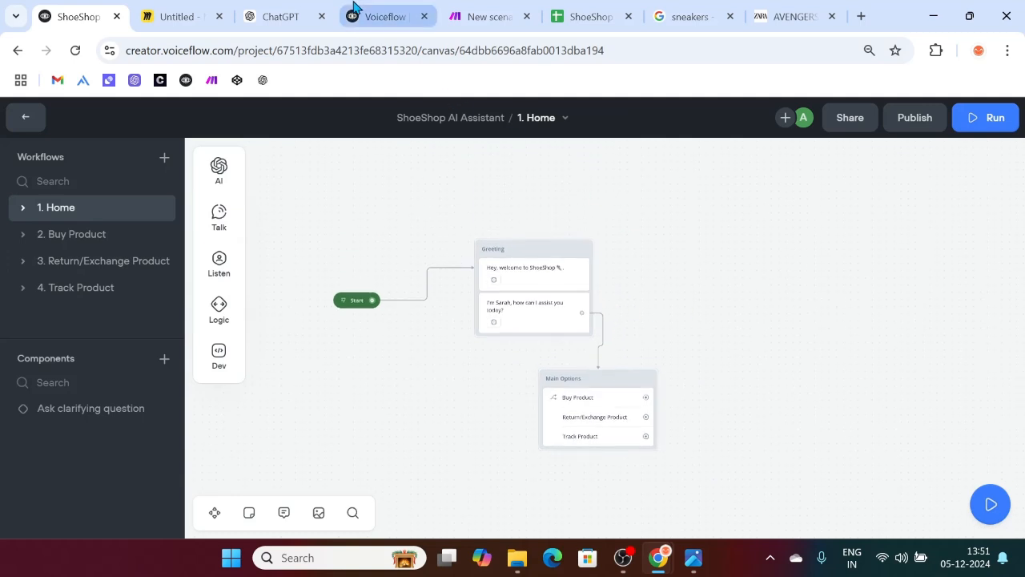
click(384, 16)
scroll(601, 348, down, 20)
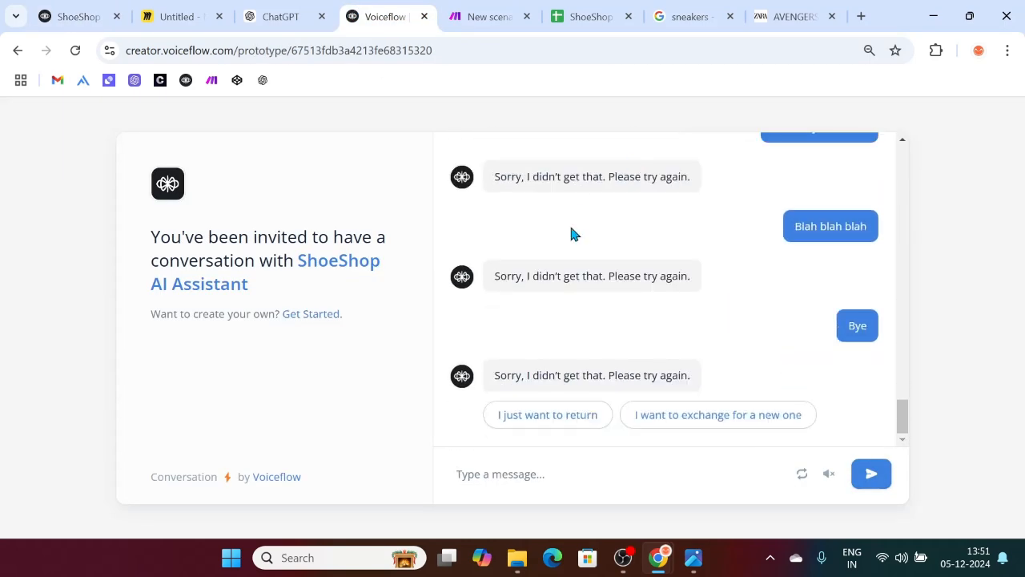
click(480, 16)
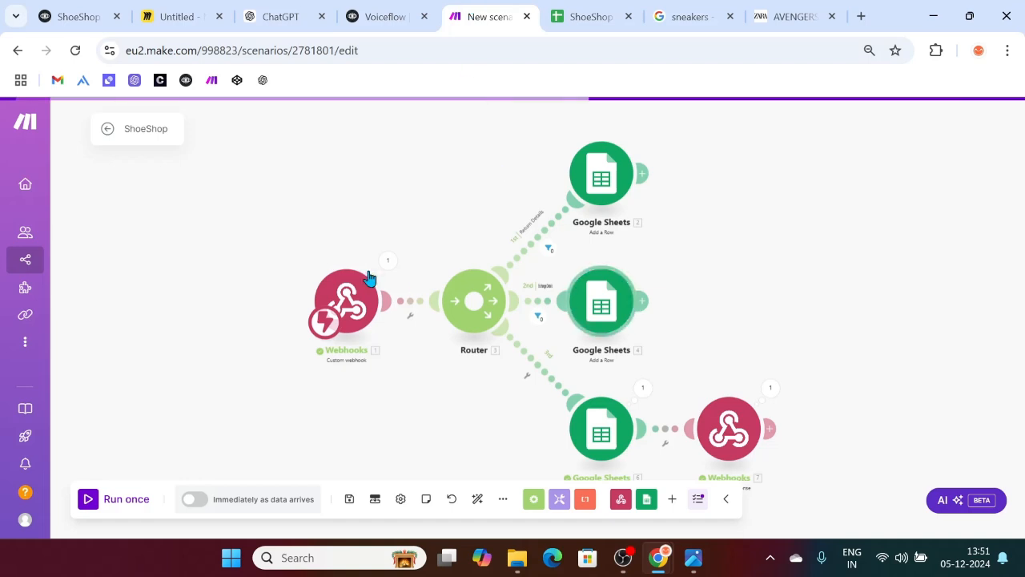